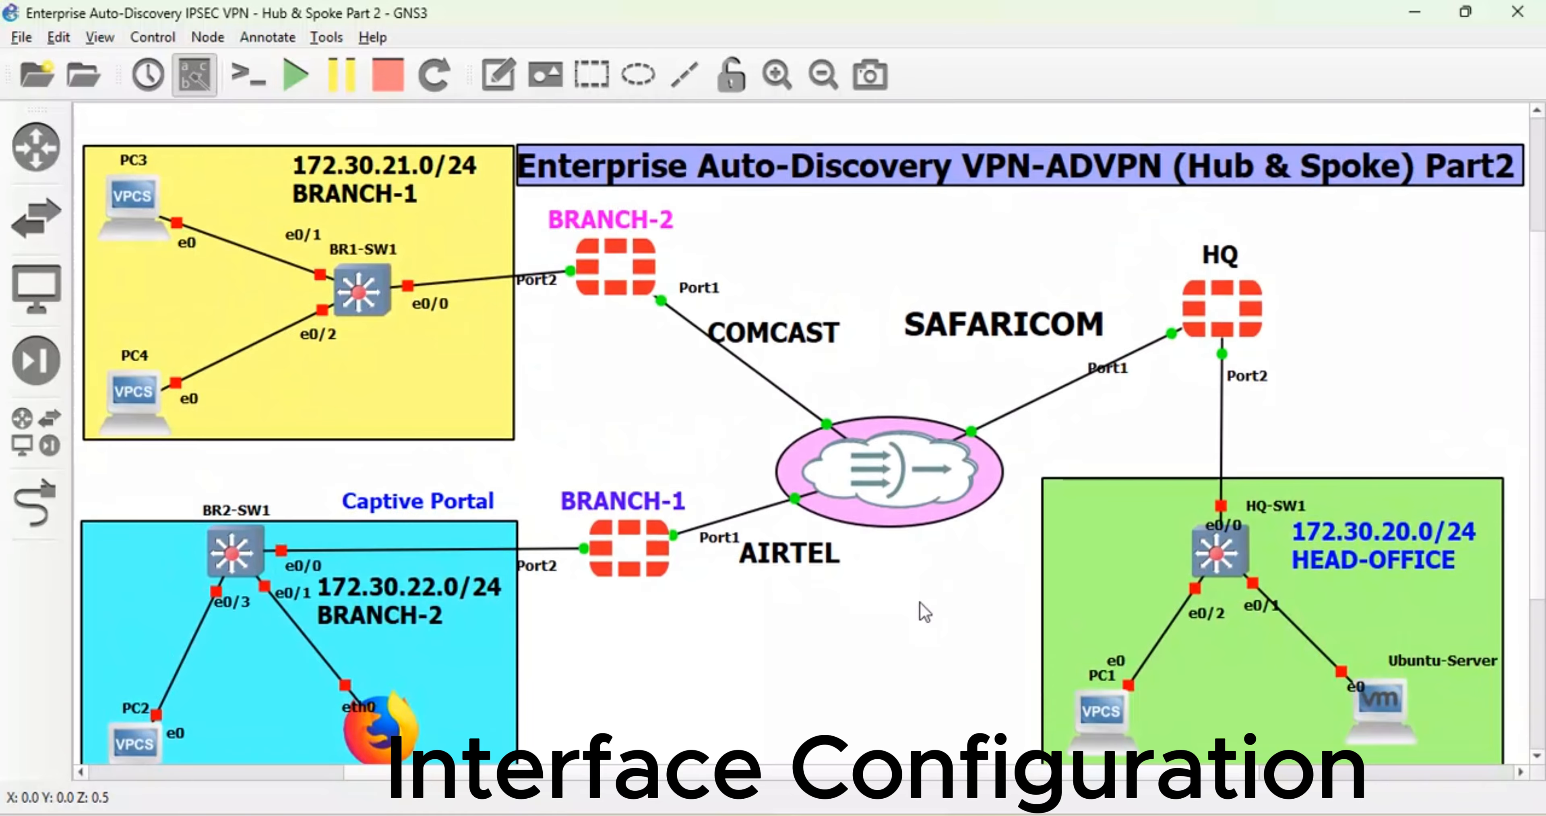
- Launch a PuTTY console session on the HQ FortiGate node from its right-click menu
{"action": "scroll", "coordinate": [920, 603], "scroll_direction": "down", "scroll_amount": 1}
{"action": "scroll", "coordinate": [920, 602], "scroll_direction": "up", "scroll_amount": 1}
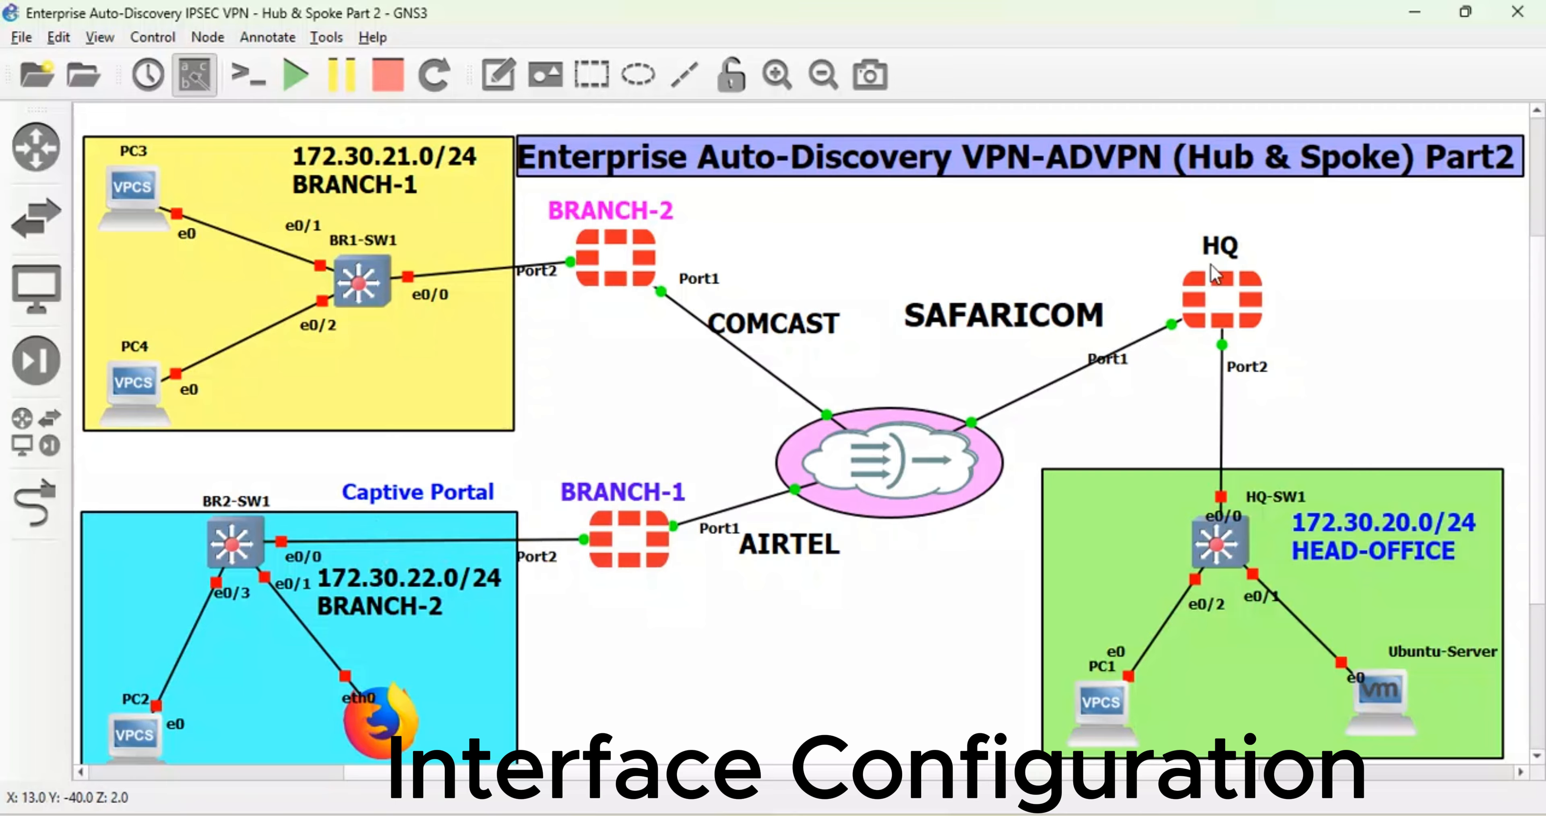
{"action": "right_click", "coordinate": [1259, 283]}
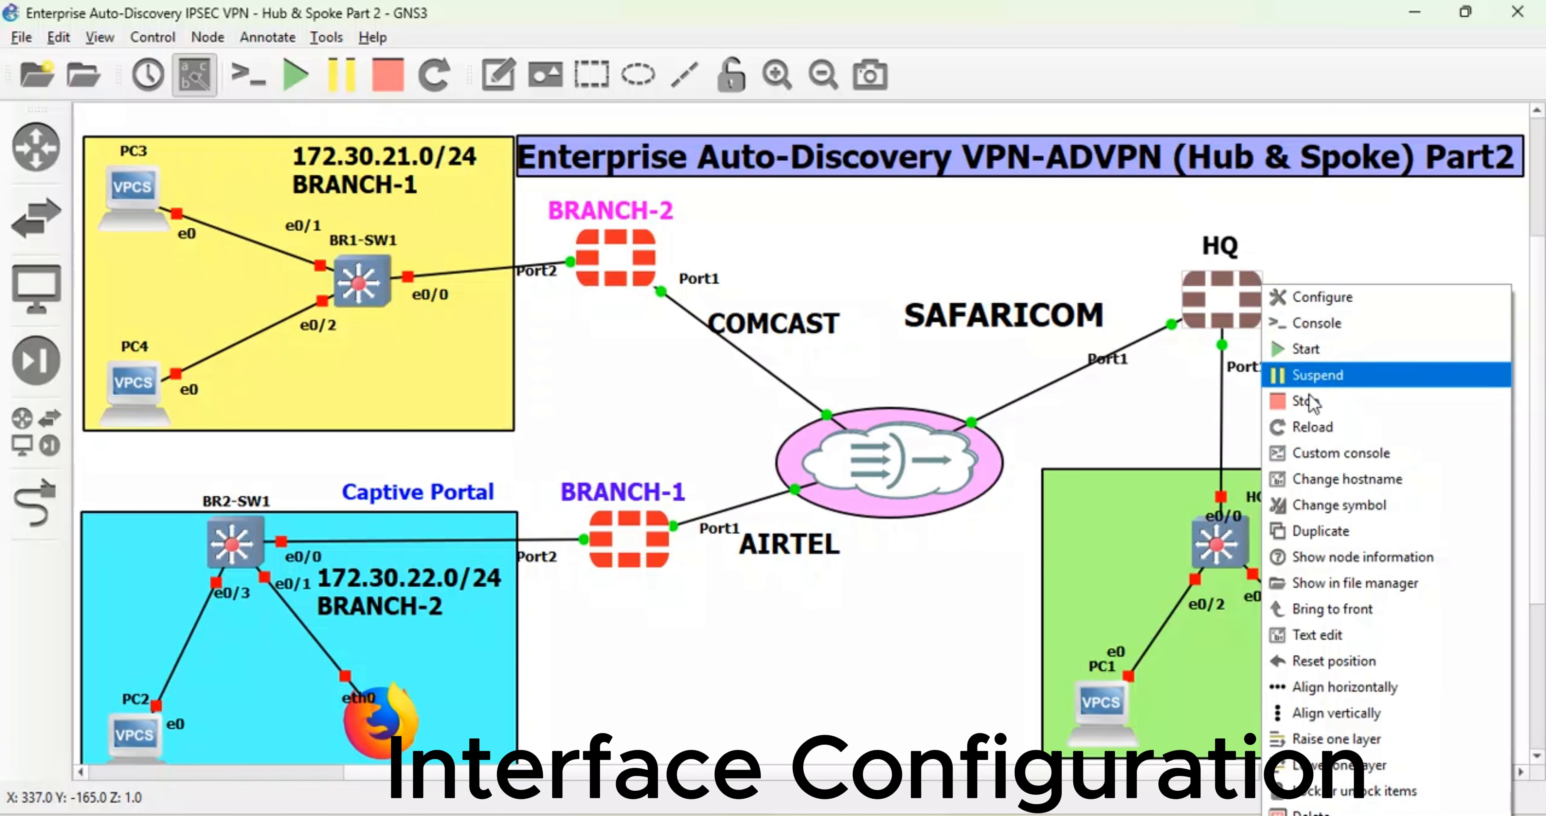
{"action": "left_click", "coordinate": [1328, 324]}
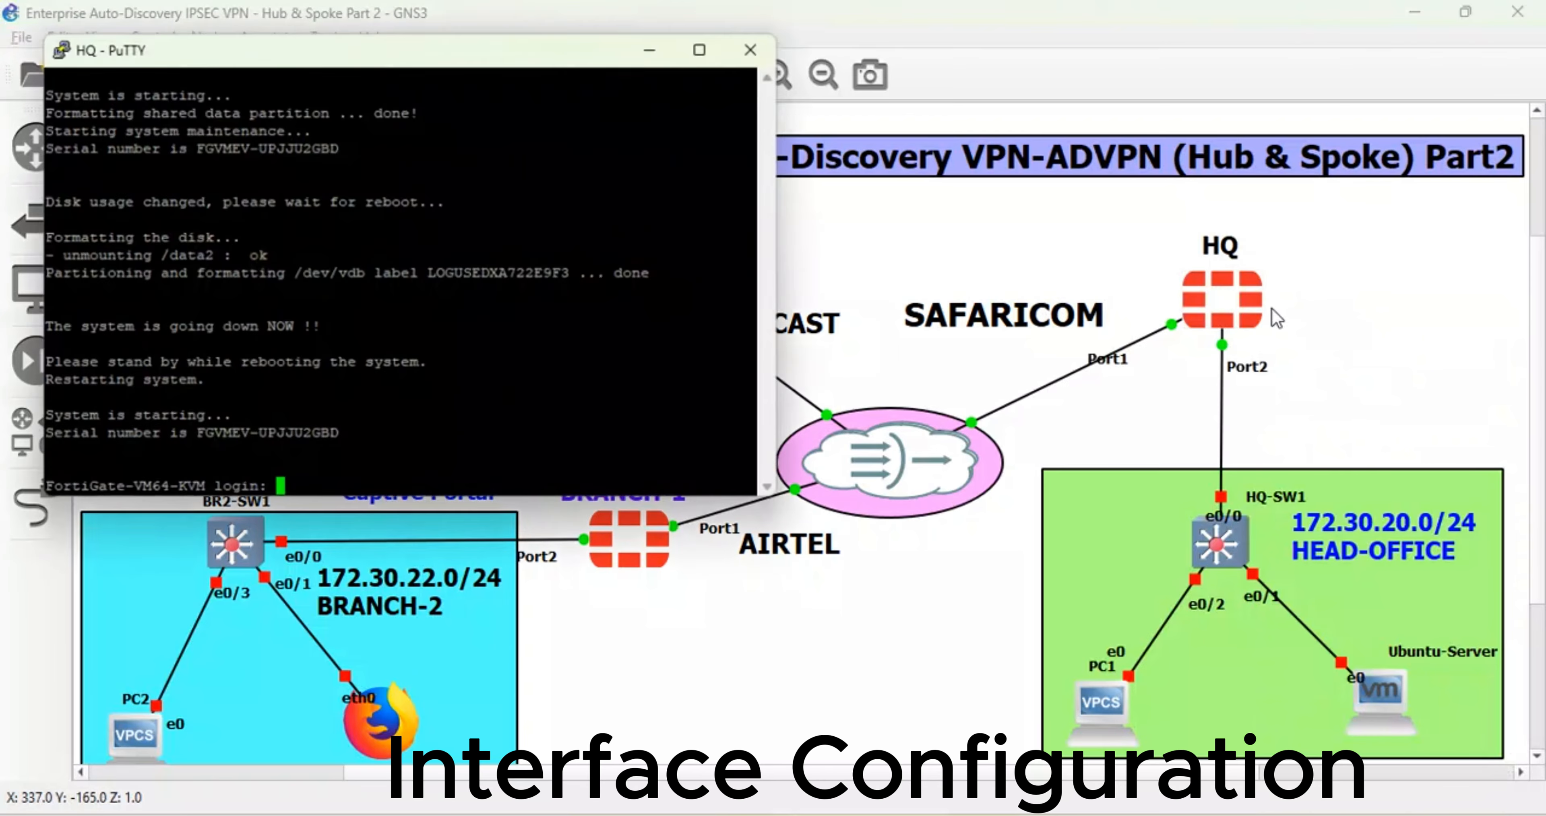
- Change the HQ PuTTY font to 12-point Courier New and maximize the console window
{"action": "right_click", "coordinate": [291, 55]}
{"action": "left_click", "coordinate": [370, 388]}
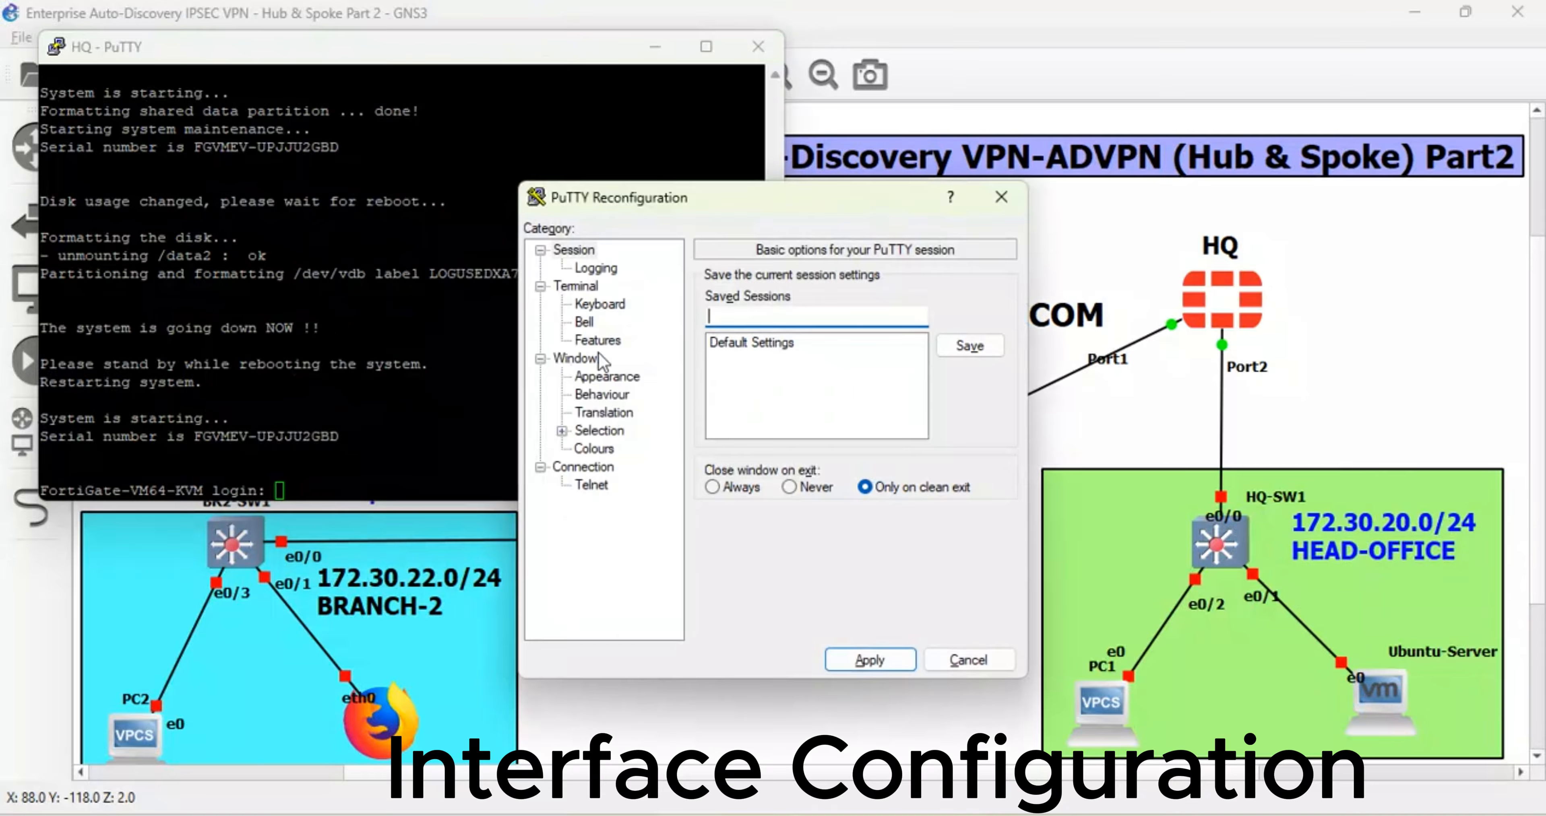
{"action": "left_click", "coordinate": [615, 394]}
{"action": "left_click", "coordinate": [621, 379]}
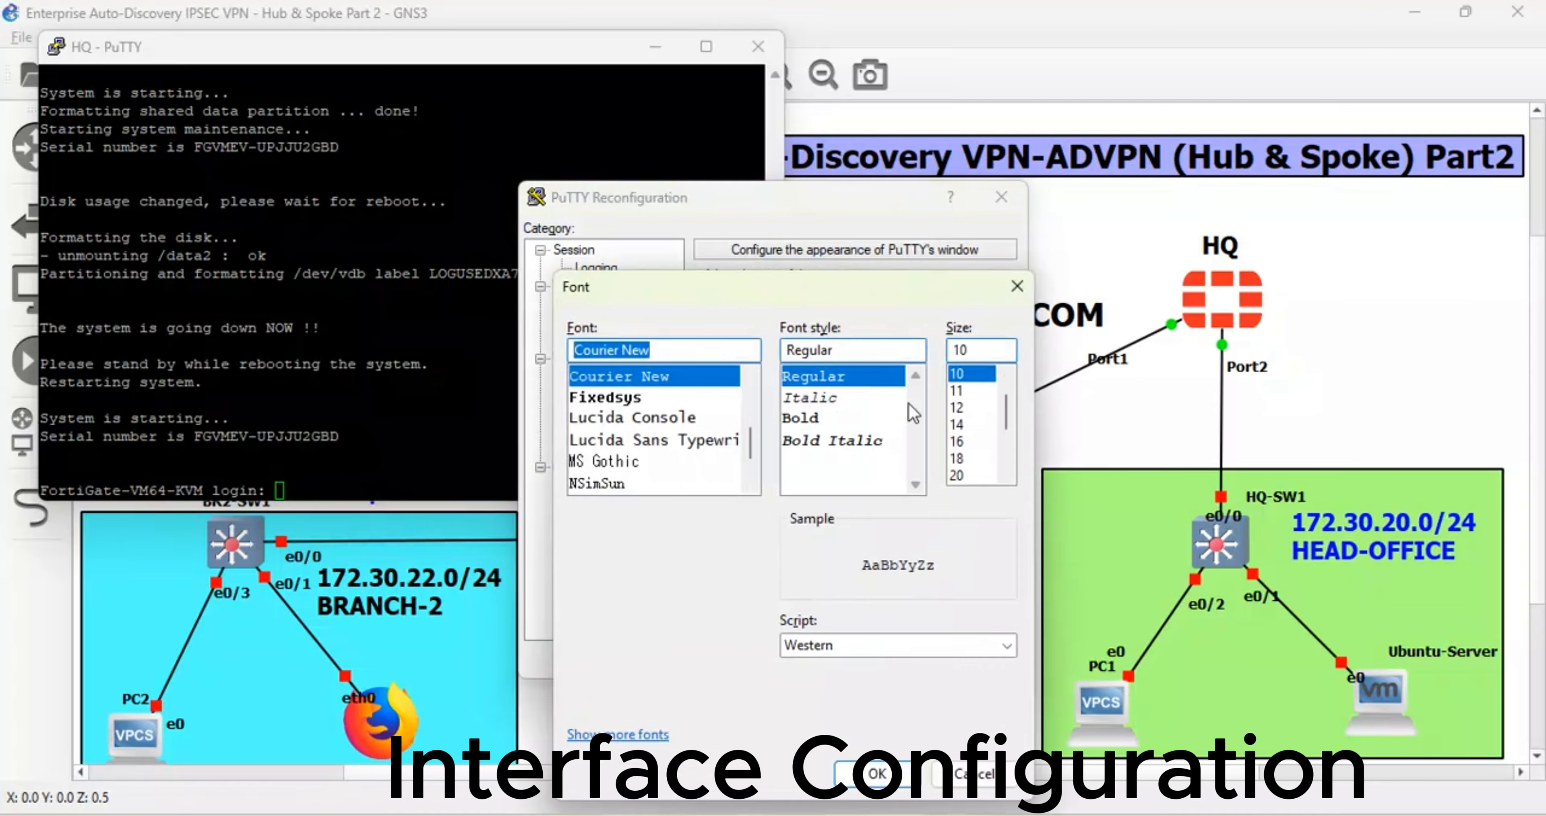
{"action": "left_click", "coordinate": [958, 408]}
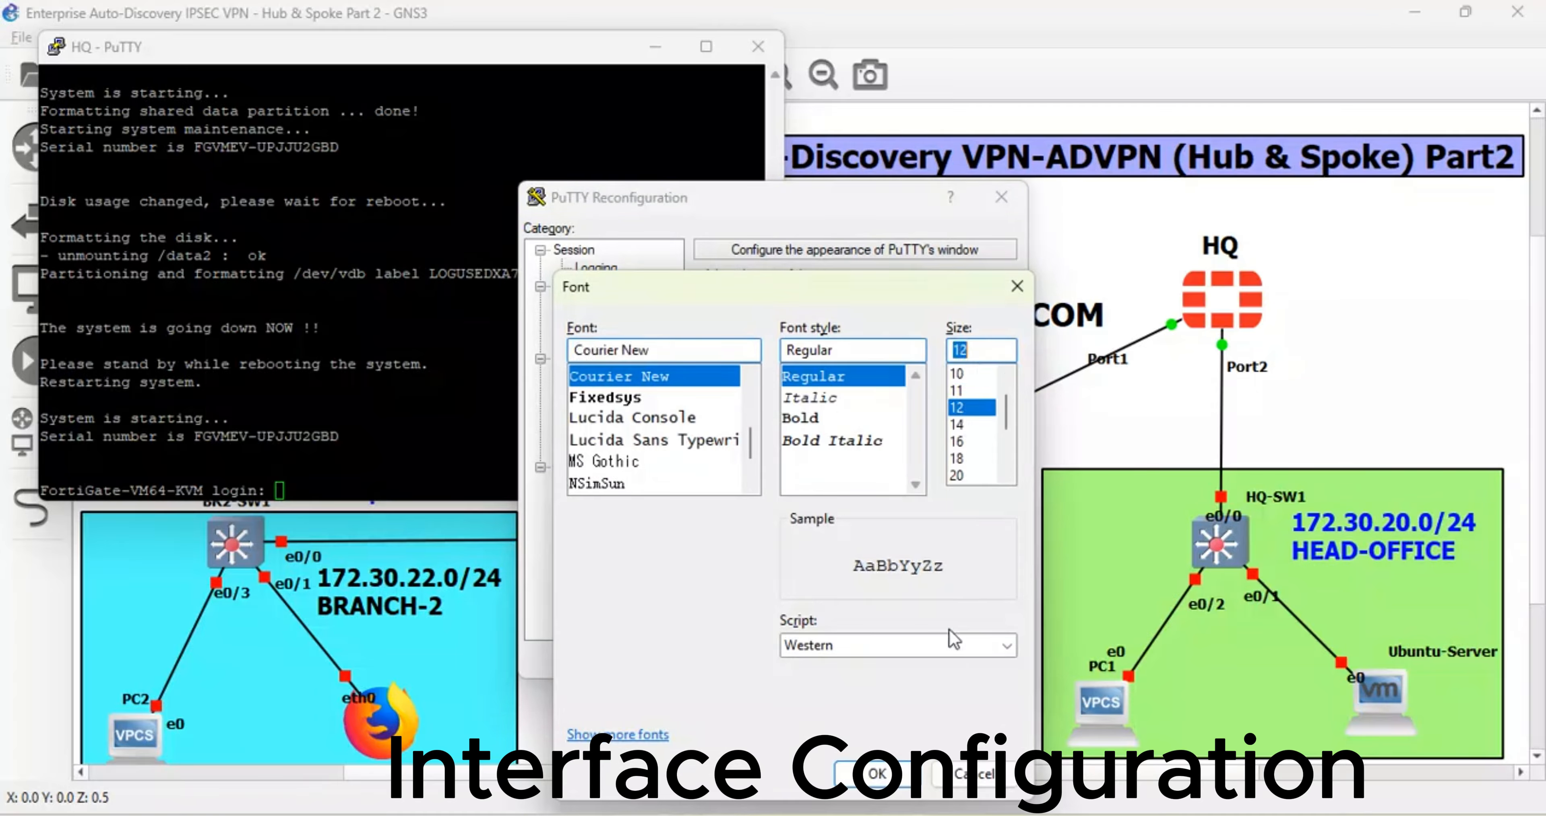
{"action": "left_click", "coordinate": [876, 773]}
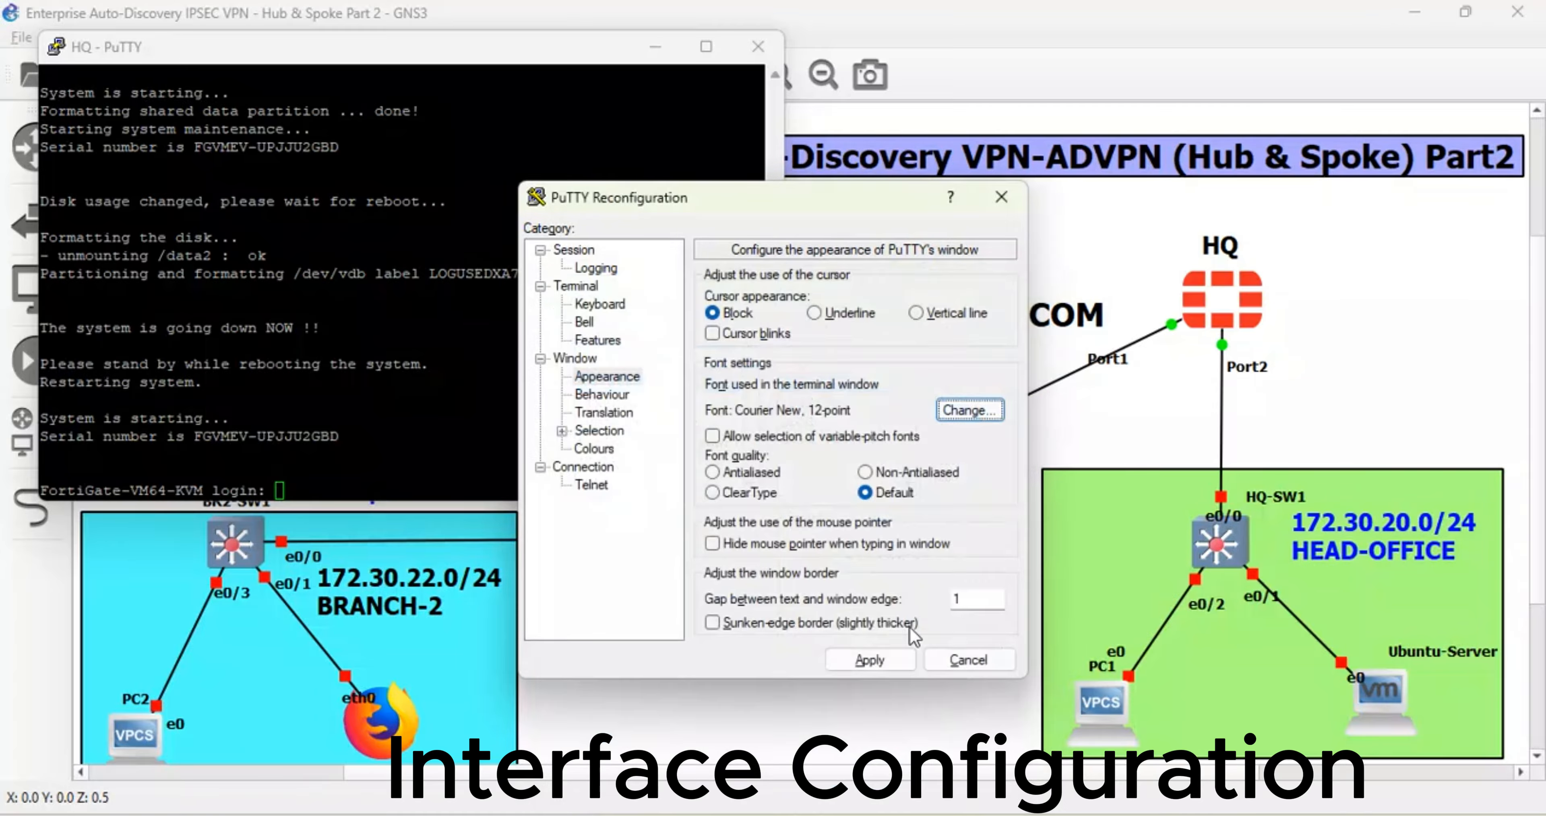
{"action": "left_click", "coordinate": [890, 662]}
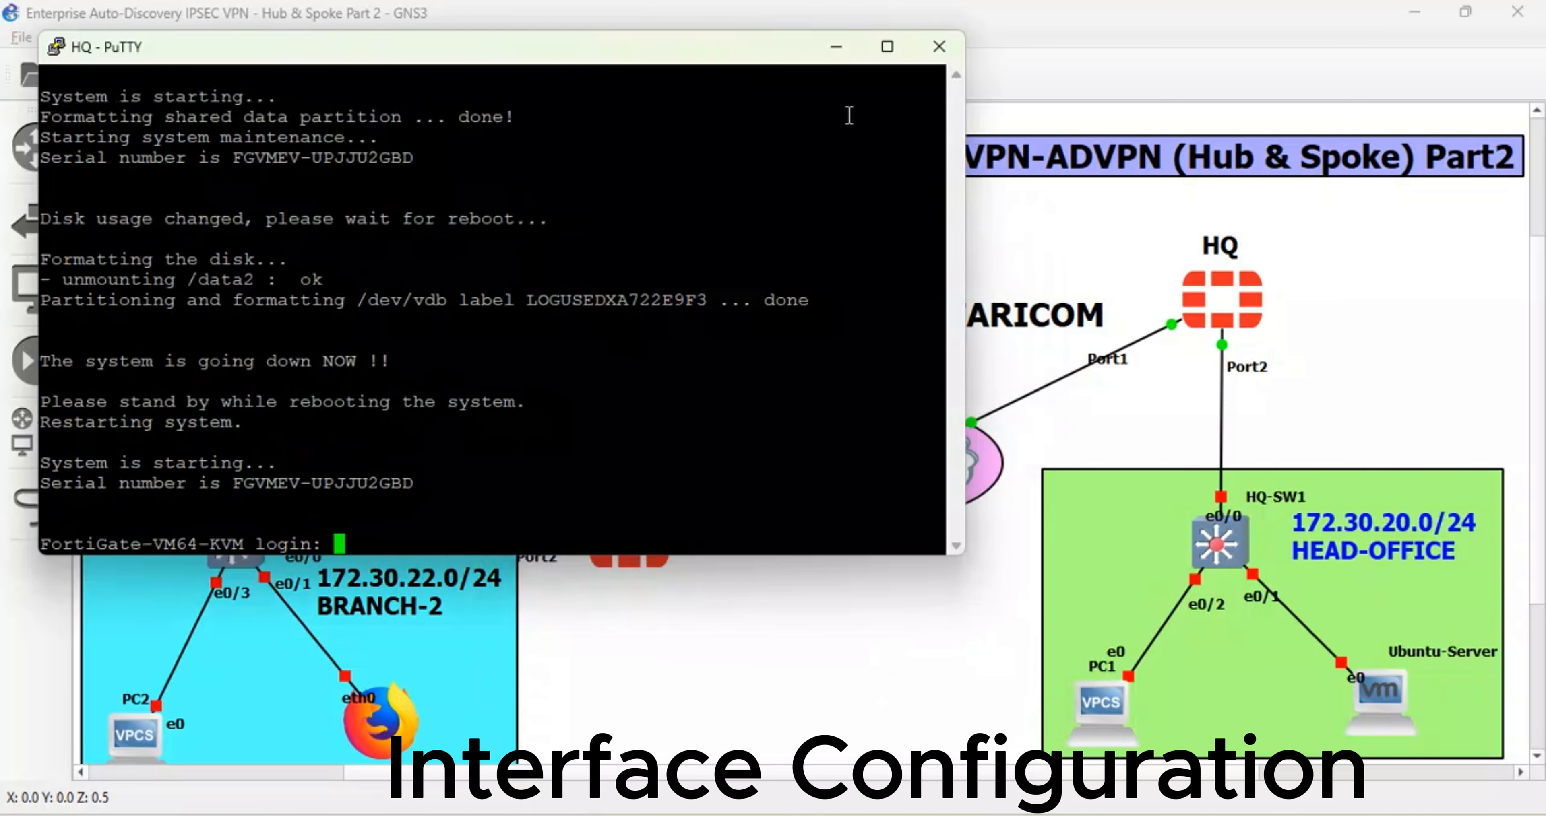
{"action": "left_click", "coordinate": [887, 46]}
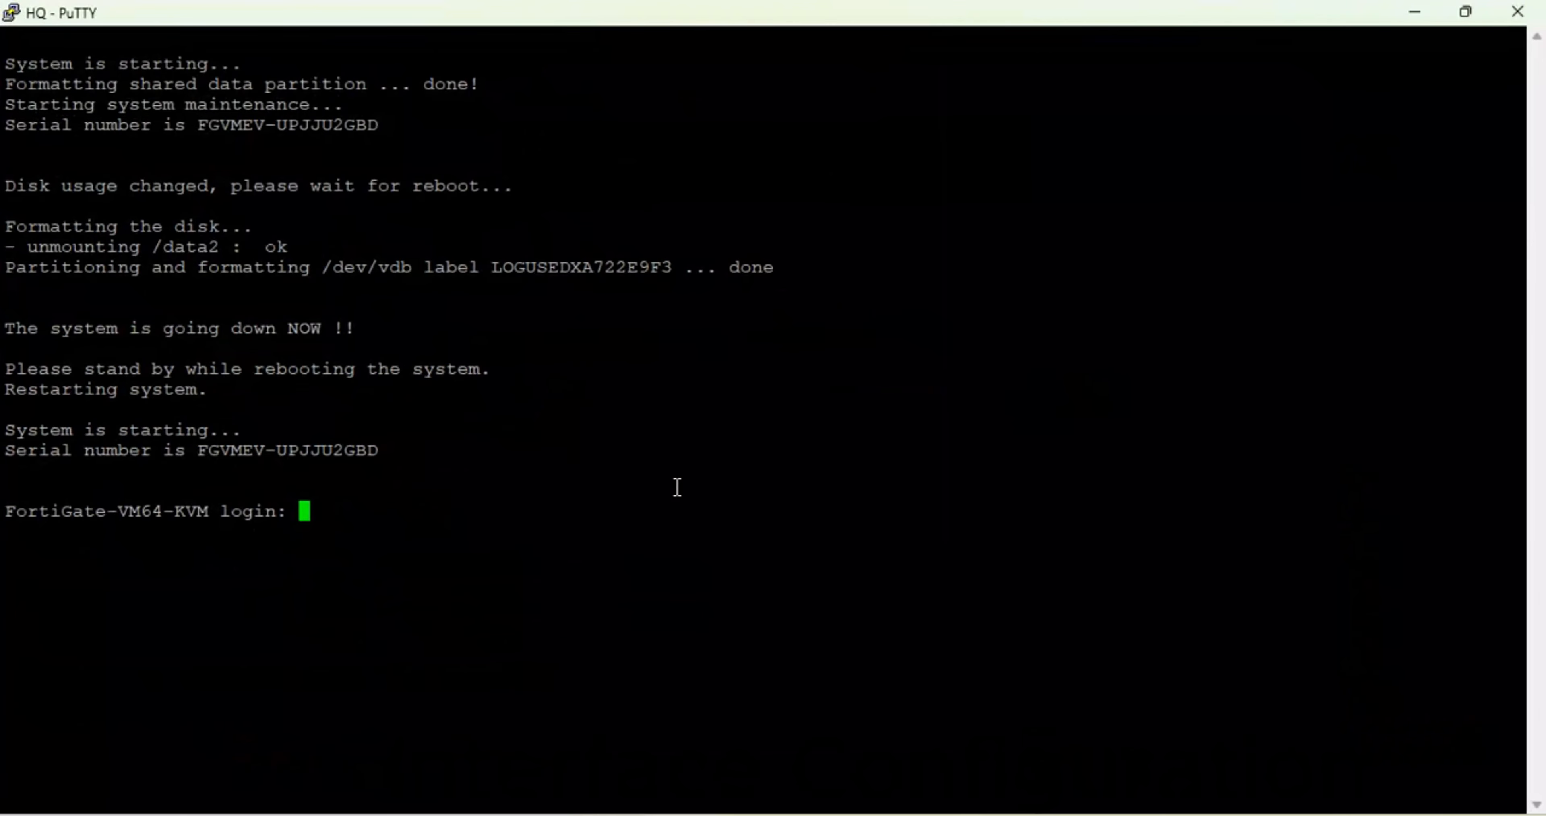
- Log in to the HQ FortiGate as admin and set and confirm a new administrator password
{"action": "type", "text": "admin"}
{"action": "key", "text": "Return"}
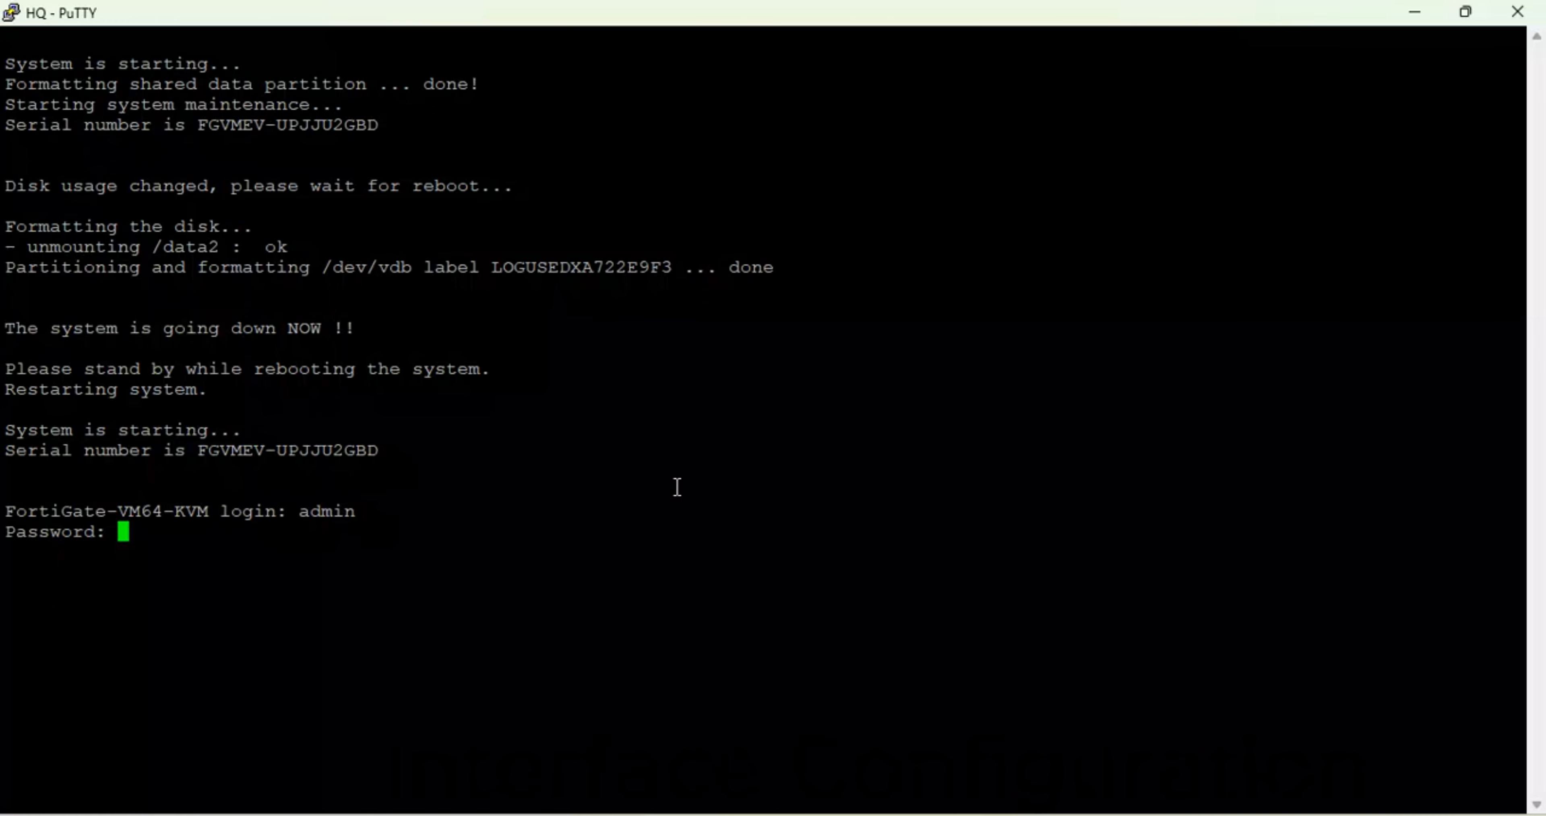
{"action": "key", "text": "Return"}
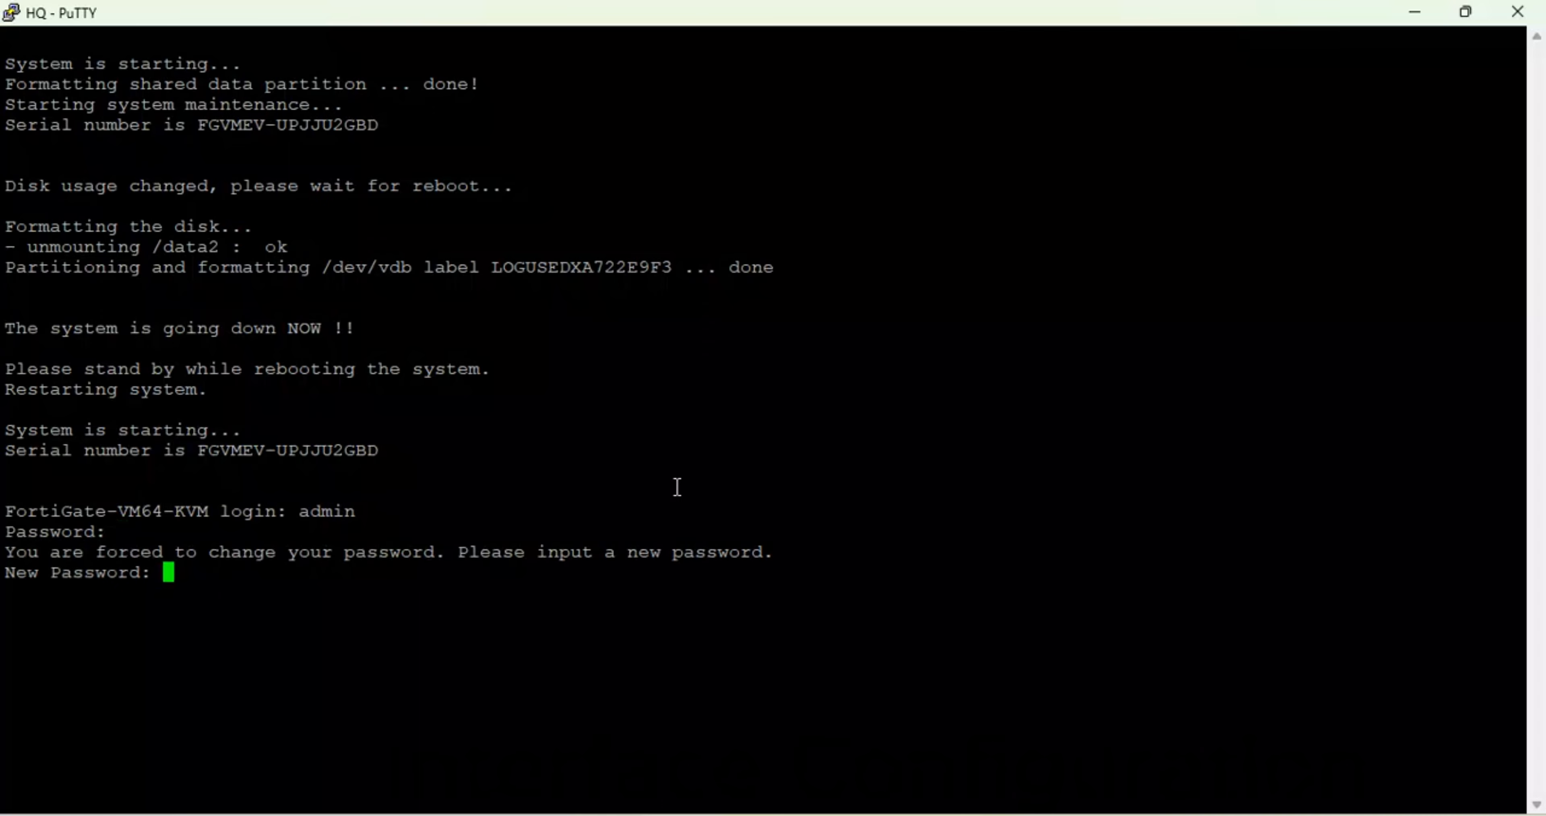
{"action": "key", "text": "Return"}
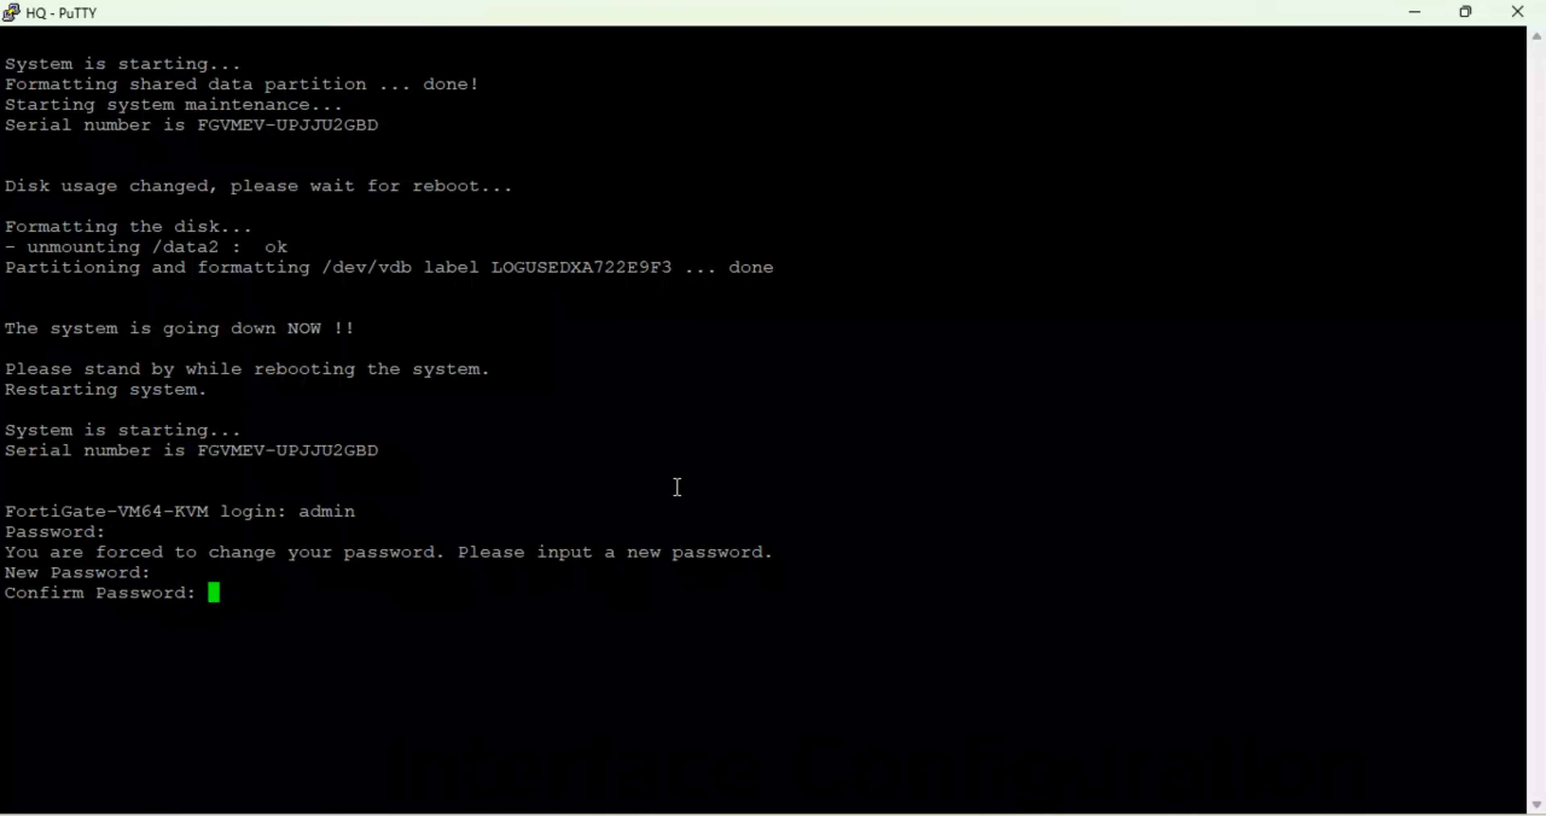
{"action": "key", "text": "Return"}
- Set the hostname to HQ-FGT under config system global, then end
{"action": "type", "text": "conf"}
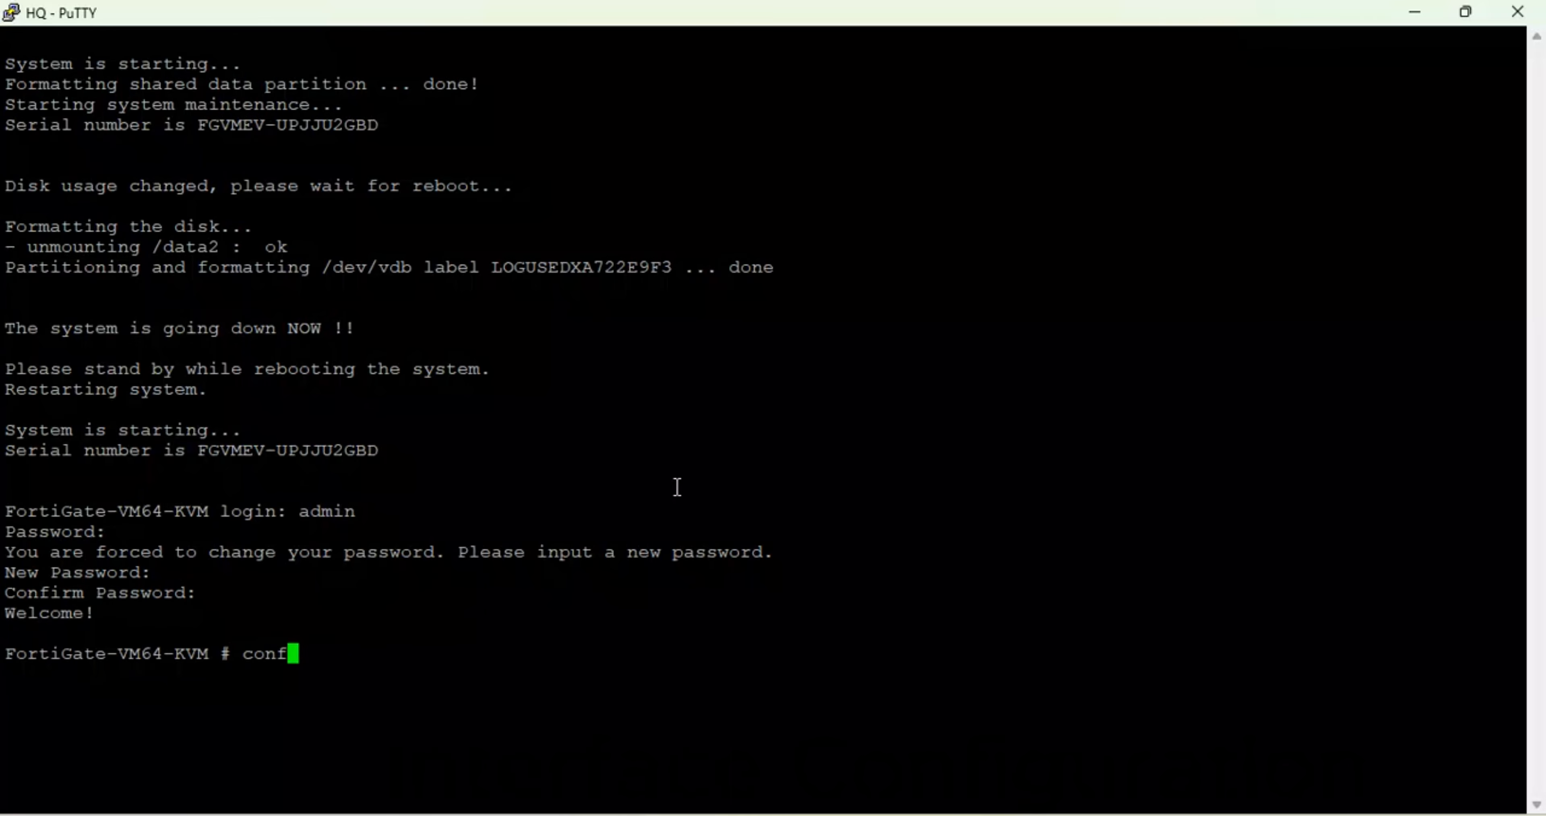
{"action": "key", "text": "Tab"}
{"action": "type", "text": "sy"}
{"action": "key", "text": "Tab"}
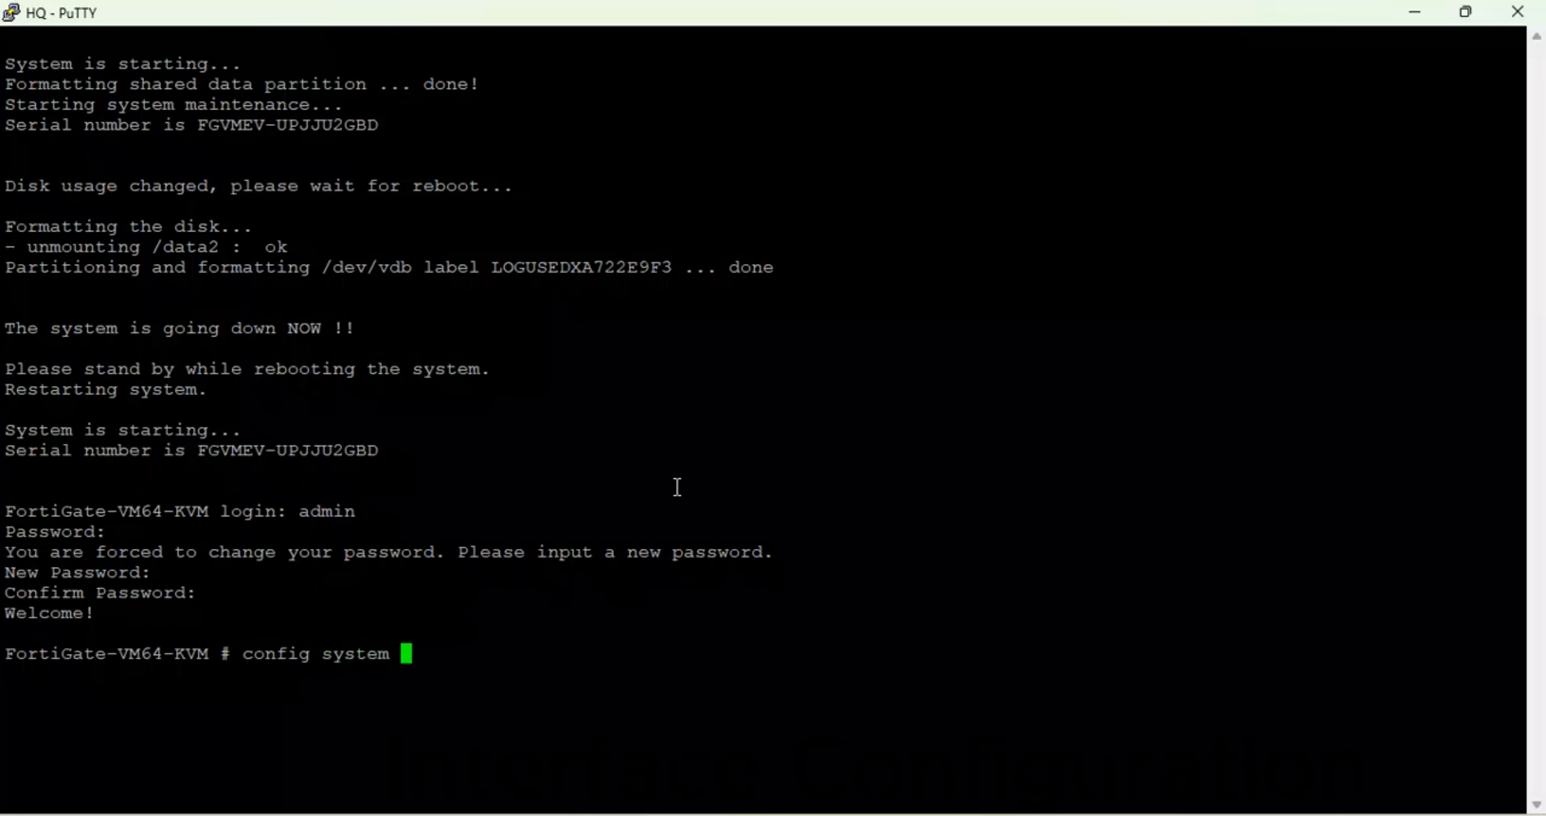
{"action": "type", "text": "gl"}
{"action": "key", "text": "Tab"}
{"action": "key", "text": "Return"}
{"action": "type", "text": "set h"}
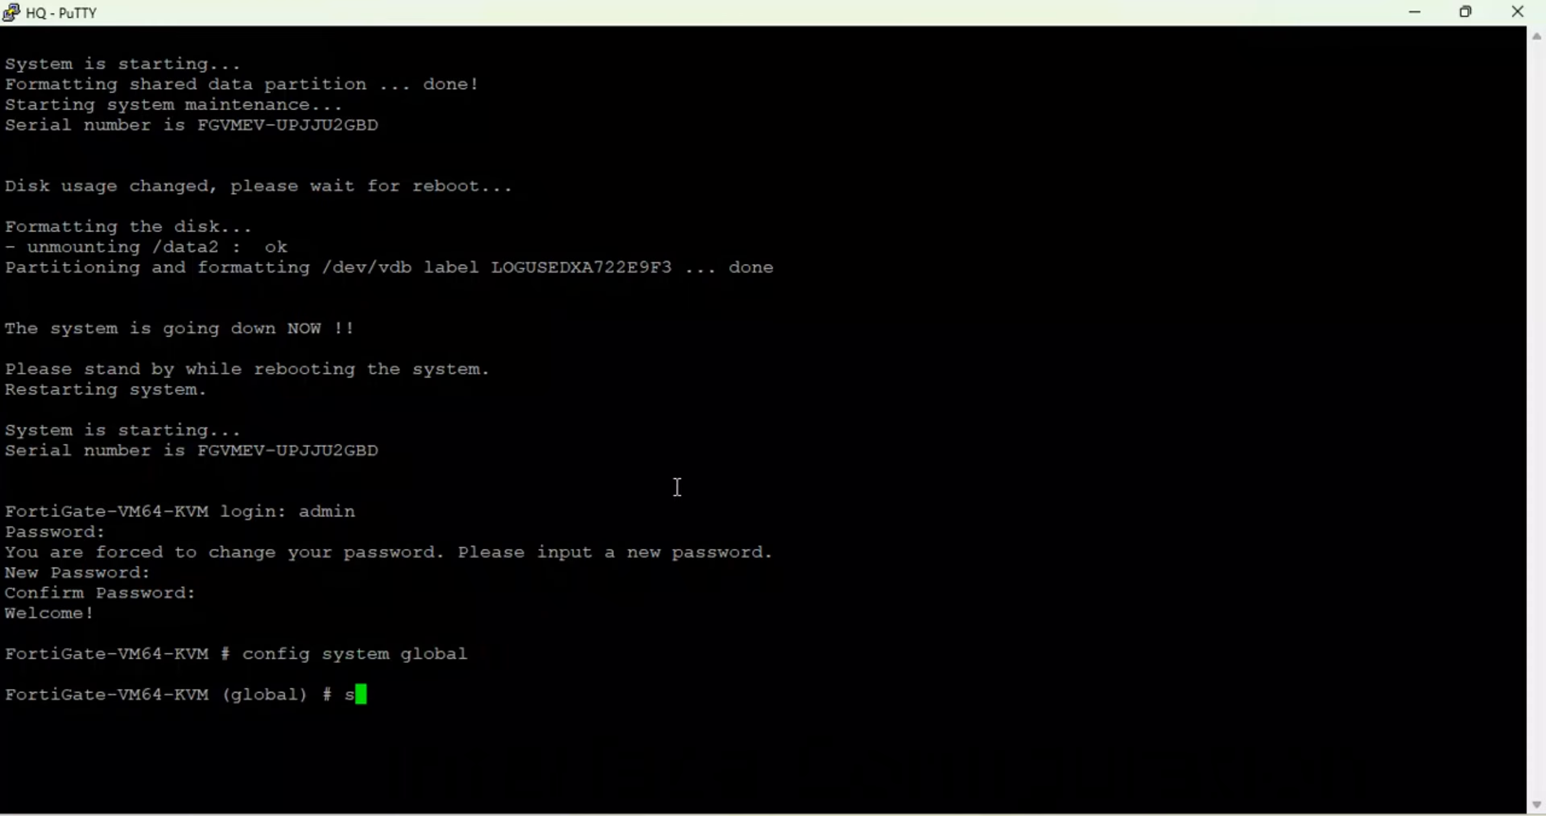
{"action": "type", "text": "os"}
{"action": "key", "text": "Tab"}
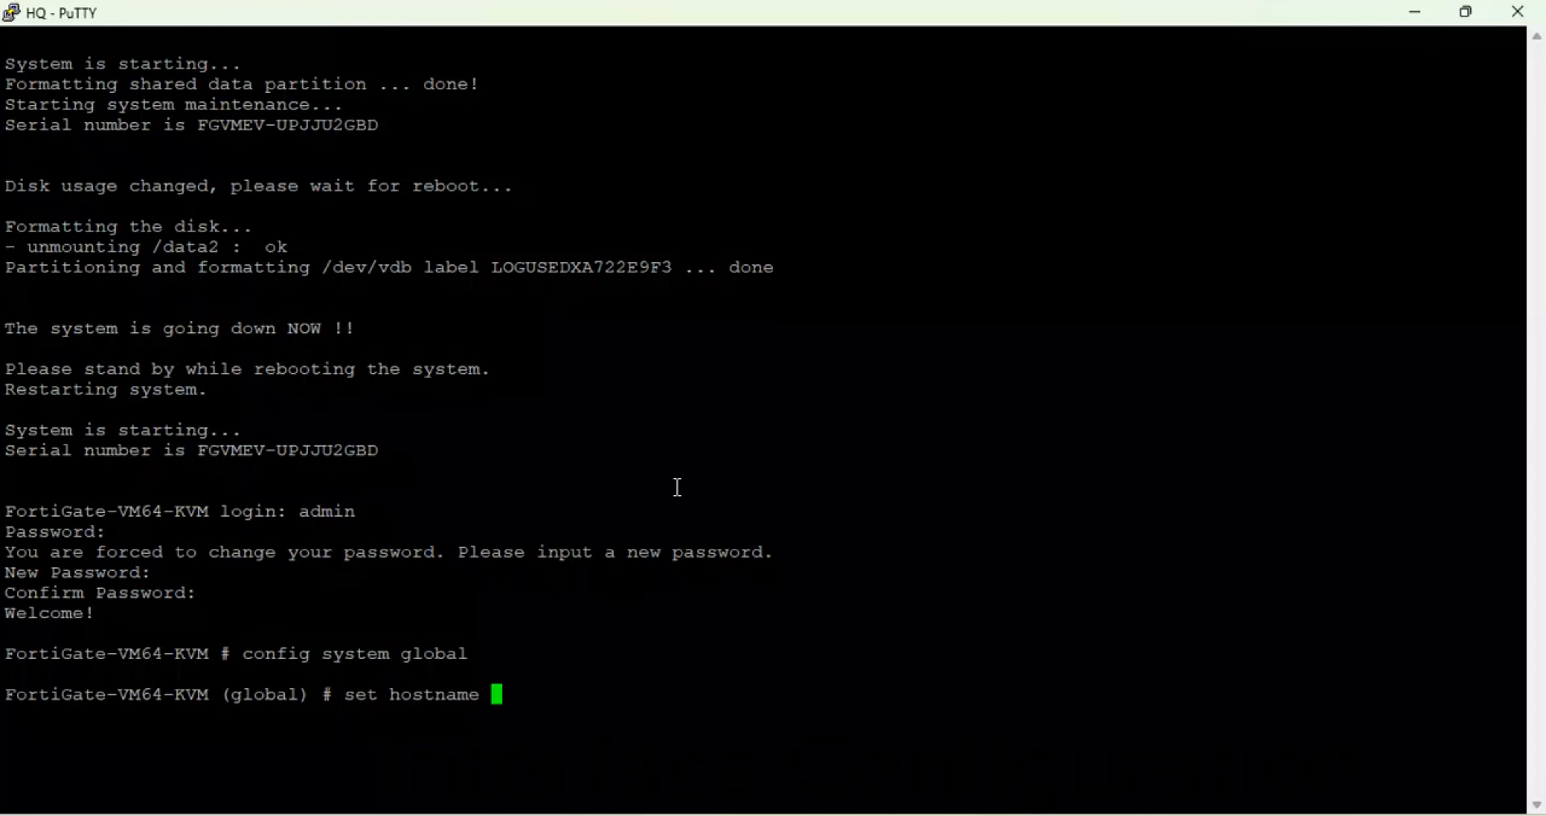
{"action": "type", "text": "HQ-FGT"}
{"action": "key", "text": "Return"}
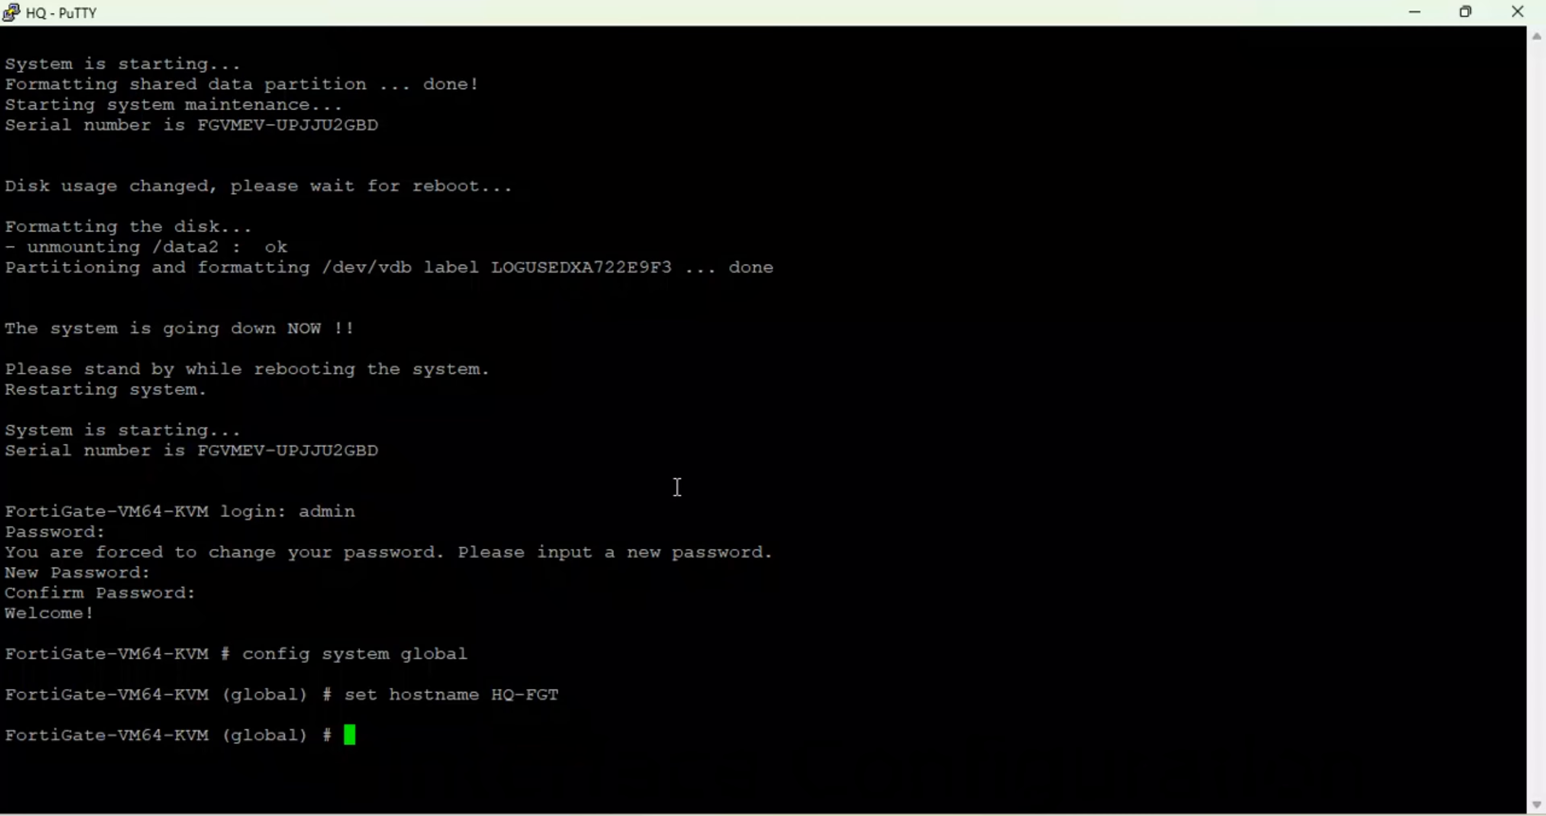
{"action": "type", "text": "end"}
{"action": "key", "text": "Return"}
{"action": "key", "text": "Return"}
- Under config system interface, edit port1, set it to DHCP and give it alias HQ-LAN
{"action": "type", "text": "conf"}
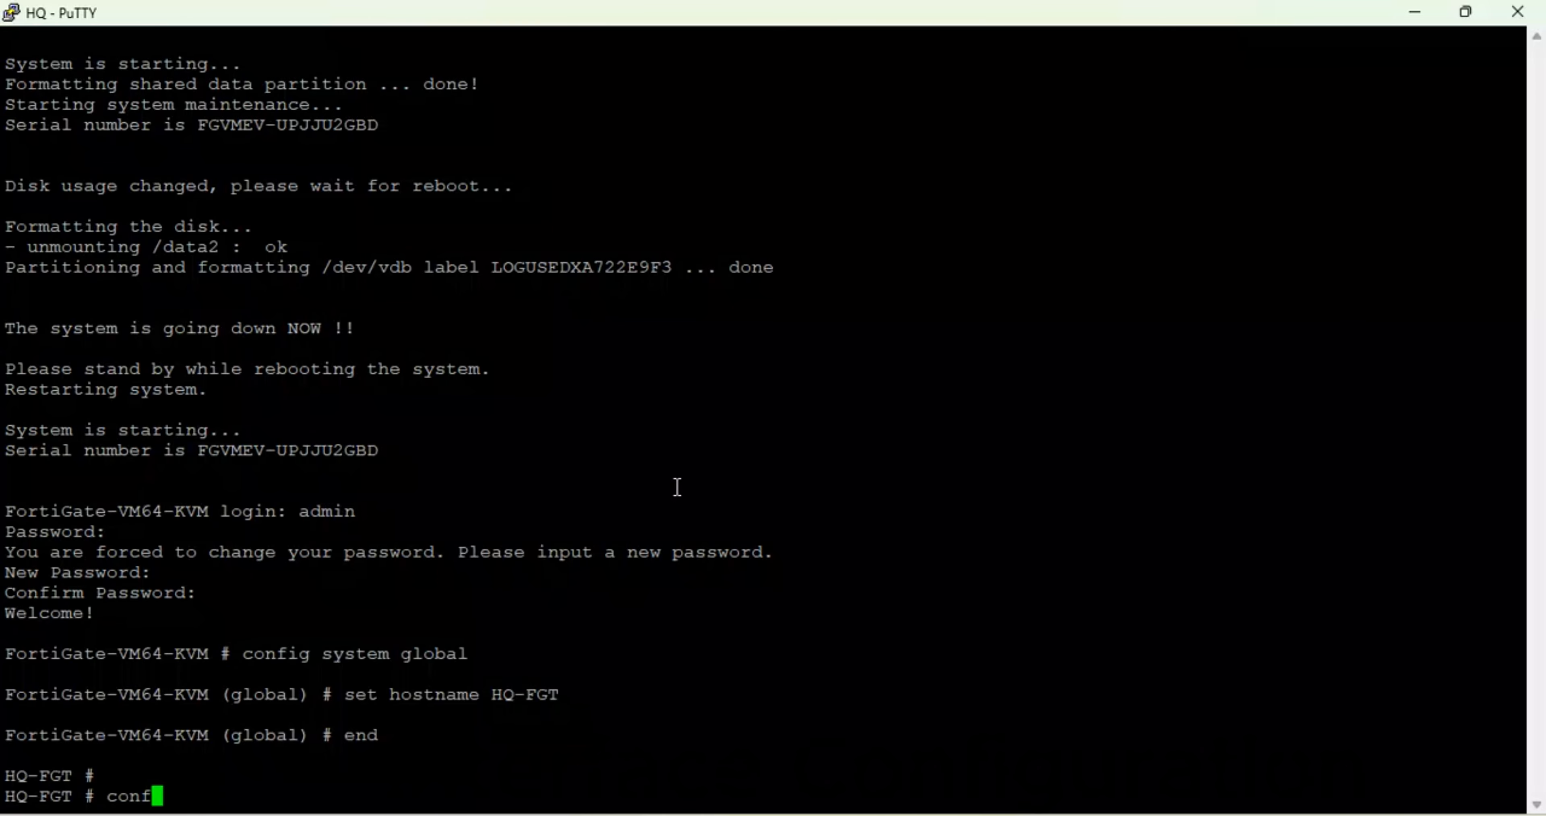
{"action": "type", "text": "ig system interface"}
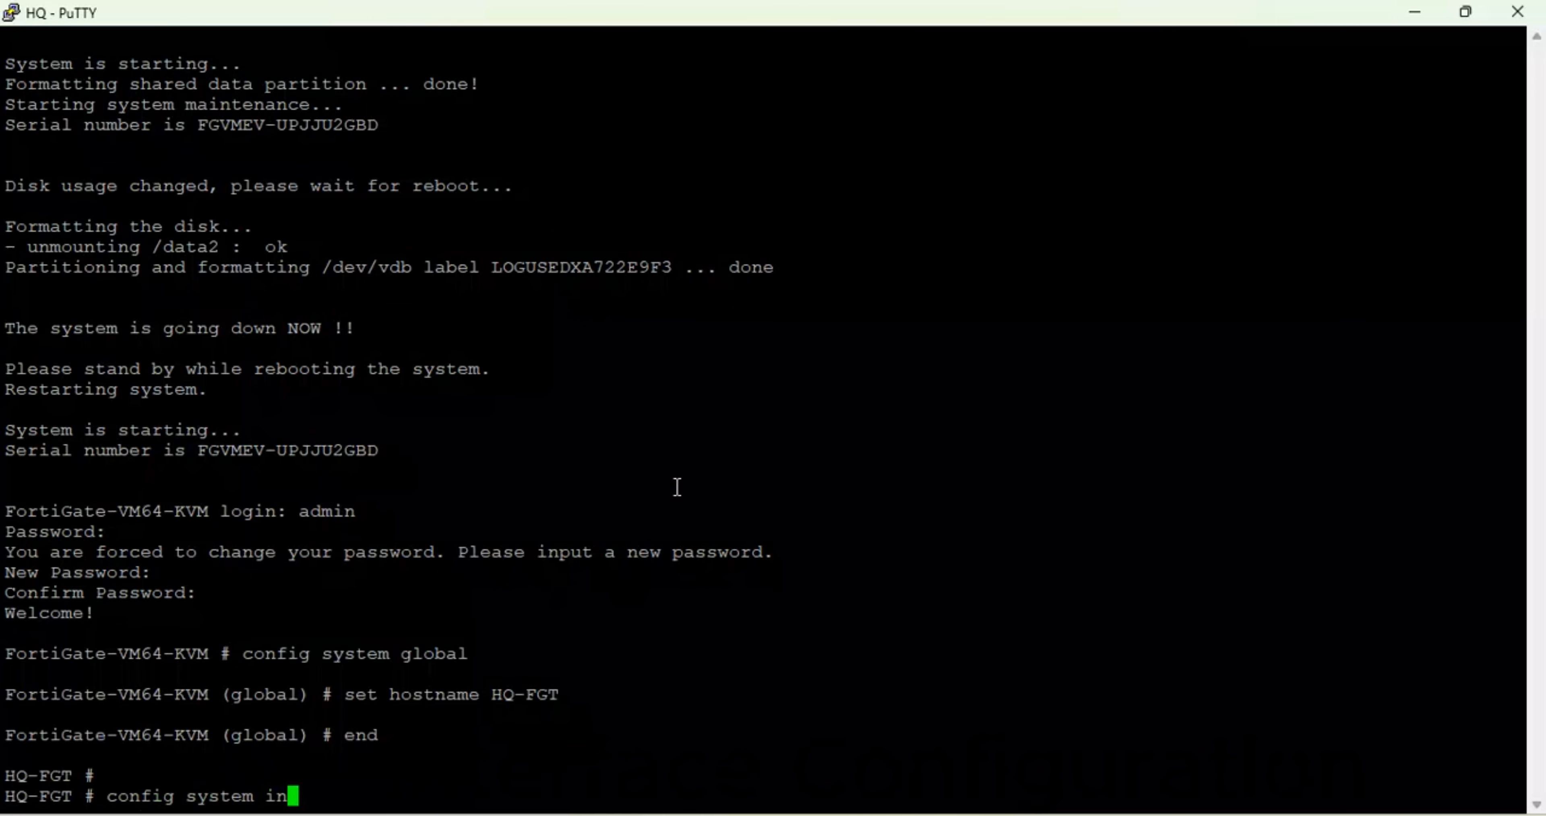
{"action": "key", "text": "Return"}
{"action": "key", "text": "Return"}
{"action": "key", "text": "Return"}
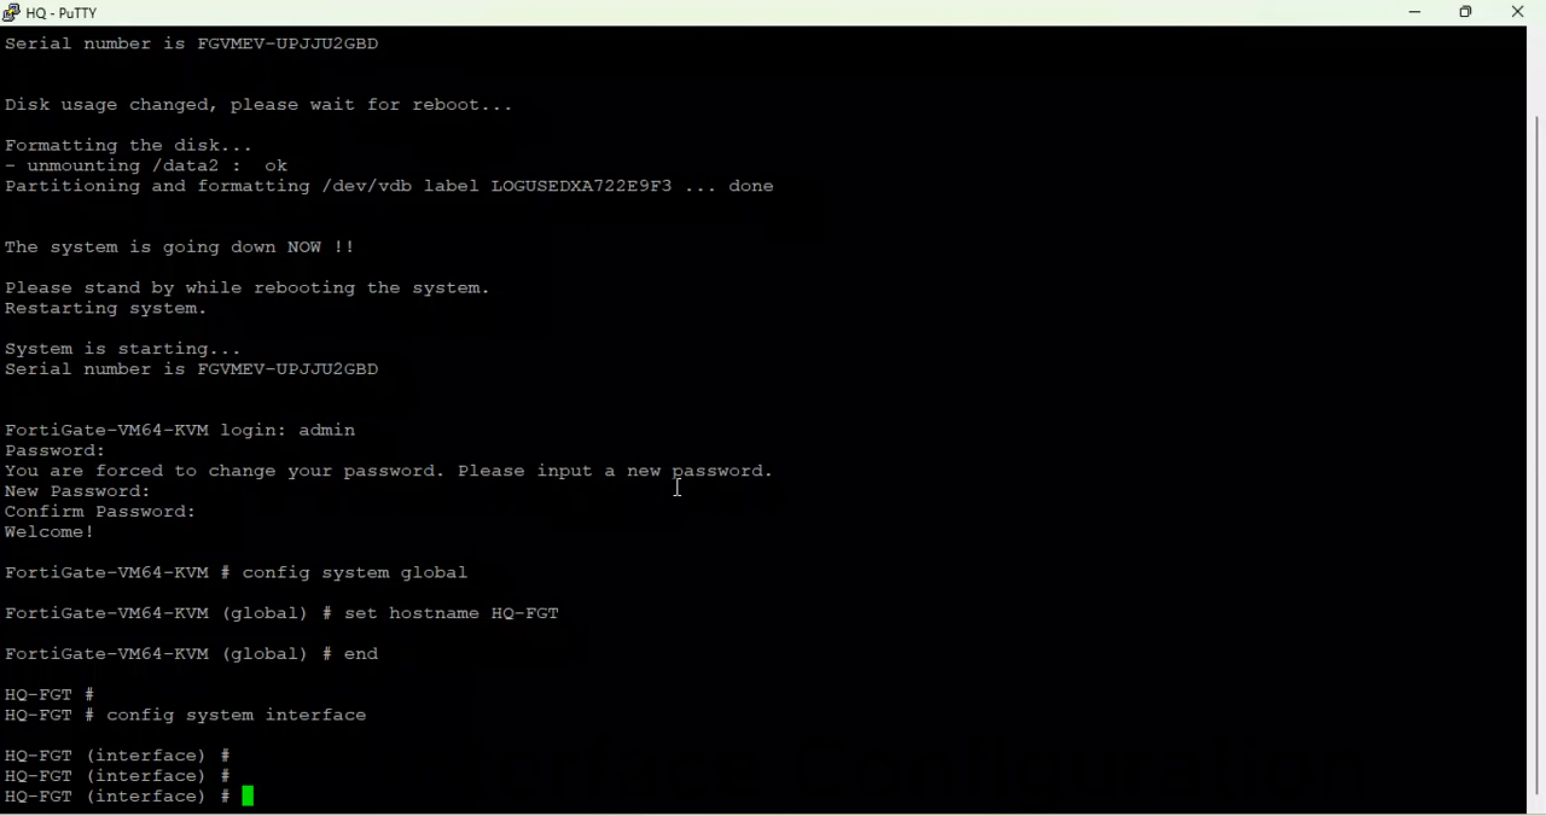
{"action": "type", "text": "edit port1"}
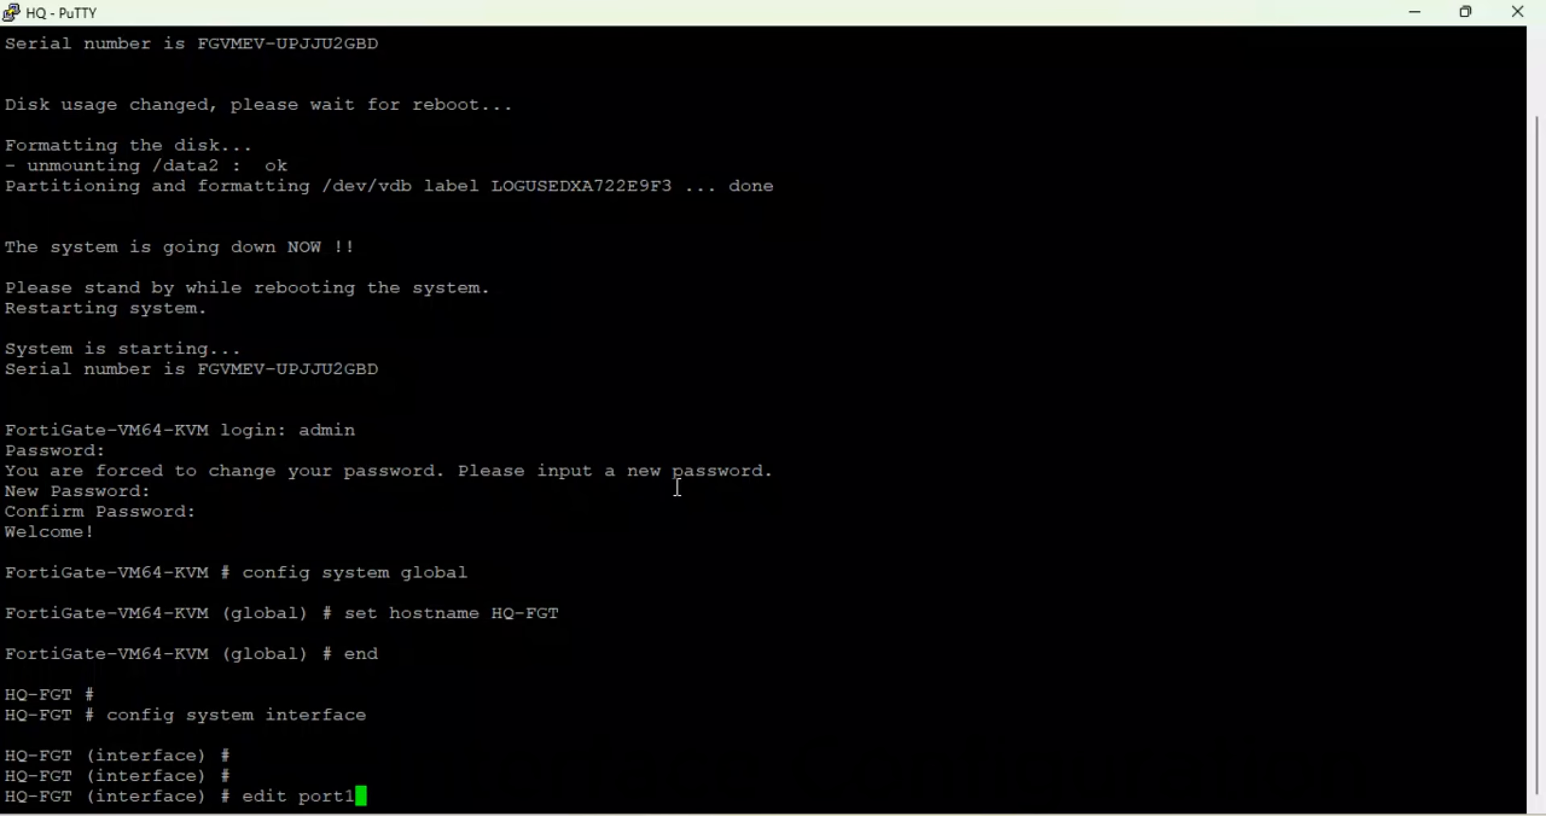
{"action": "key", "text": "Return"}
{"action": "type", "text": "set "}
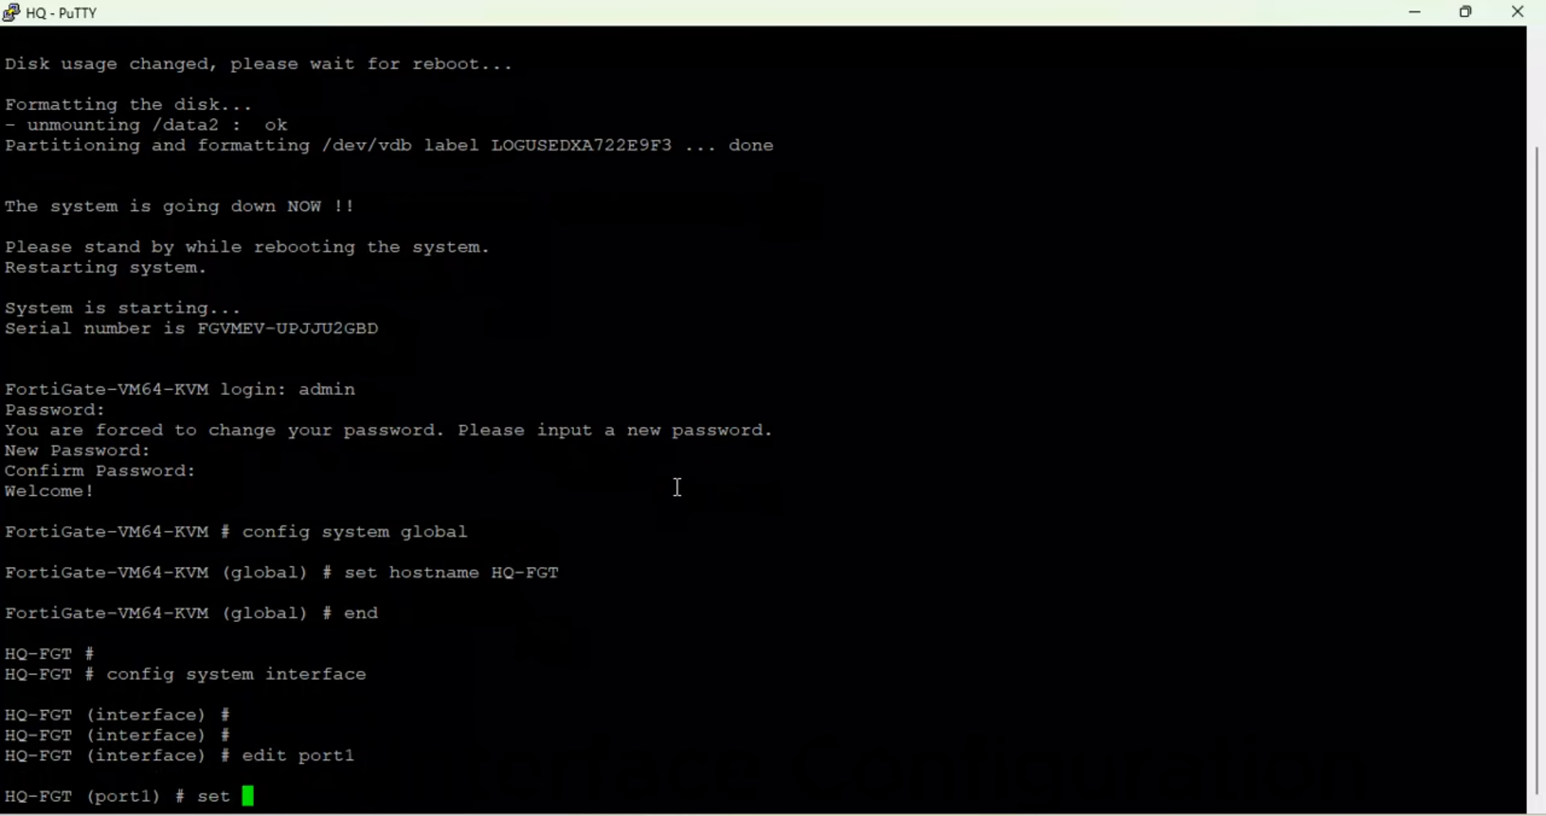
{"action": "type", "text": "mode dhcp"}
{"action": "key", "text": "Return"}
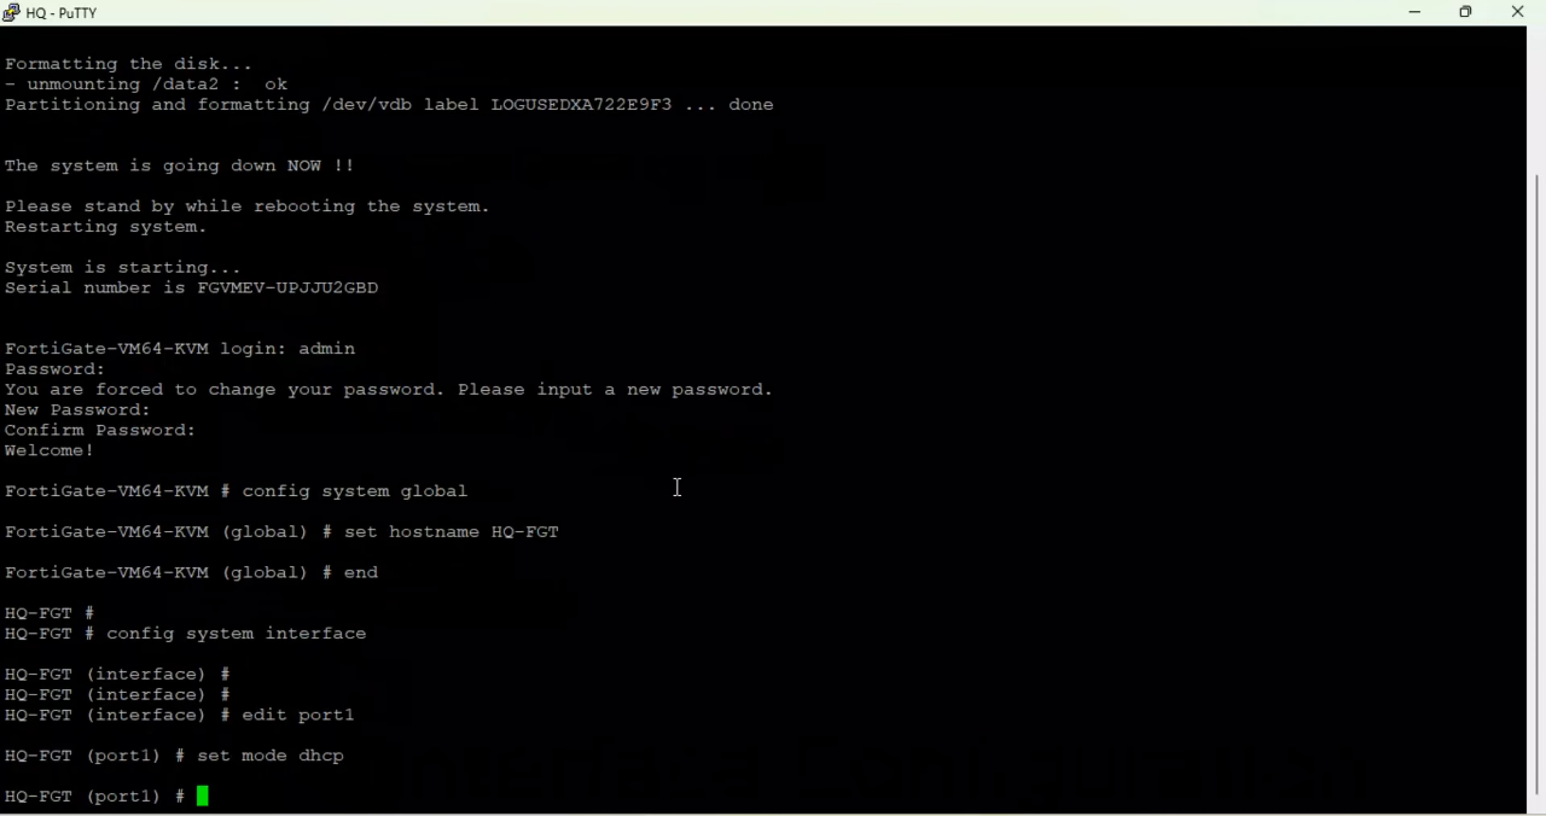
{"action": "type", "text": "set alias "}
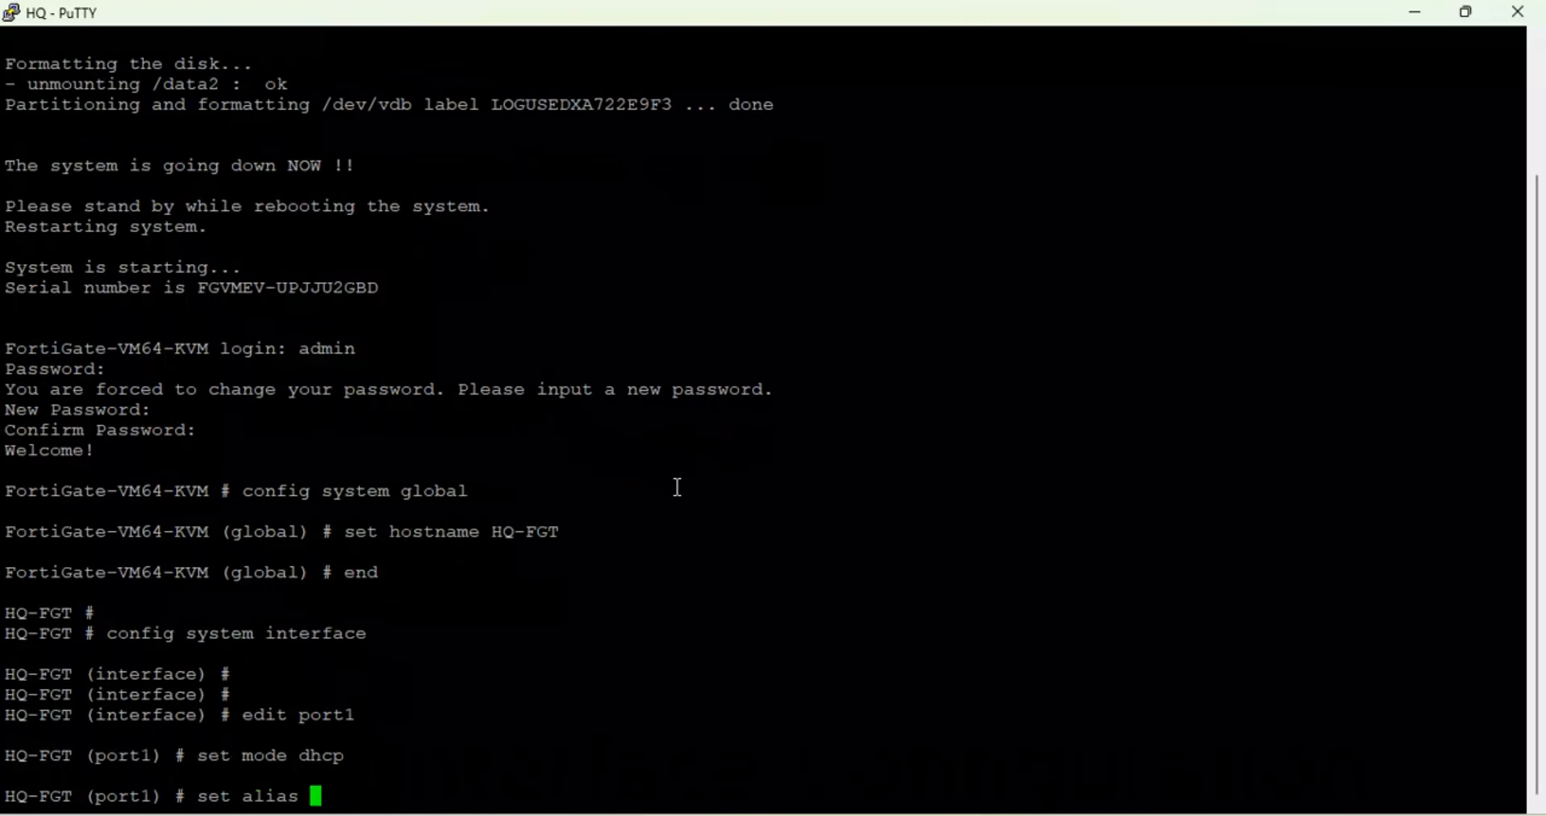
{"action": "type", "text": "HQ-LAN"}
{"action": "key", "text": "Return"}
- Correct port1's alias to HQ-WAN and assign it the wan role
{"action": "type", "text": "set role "}
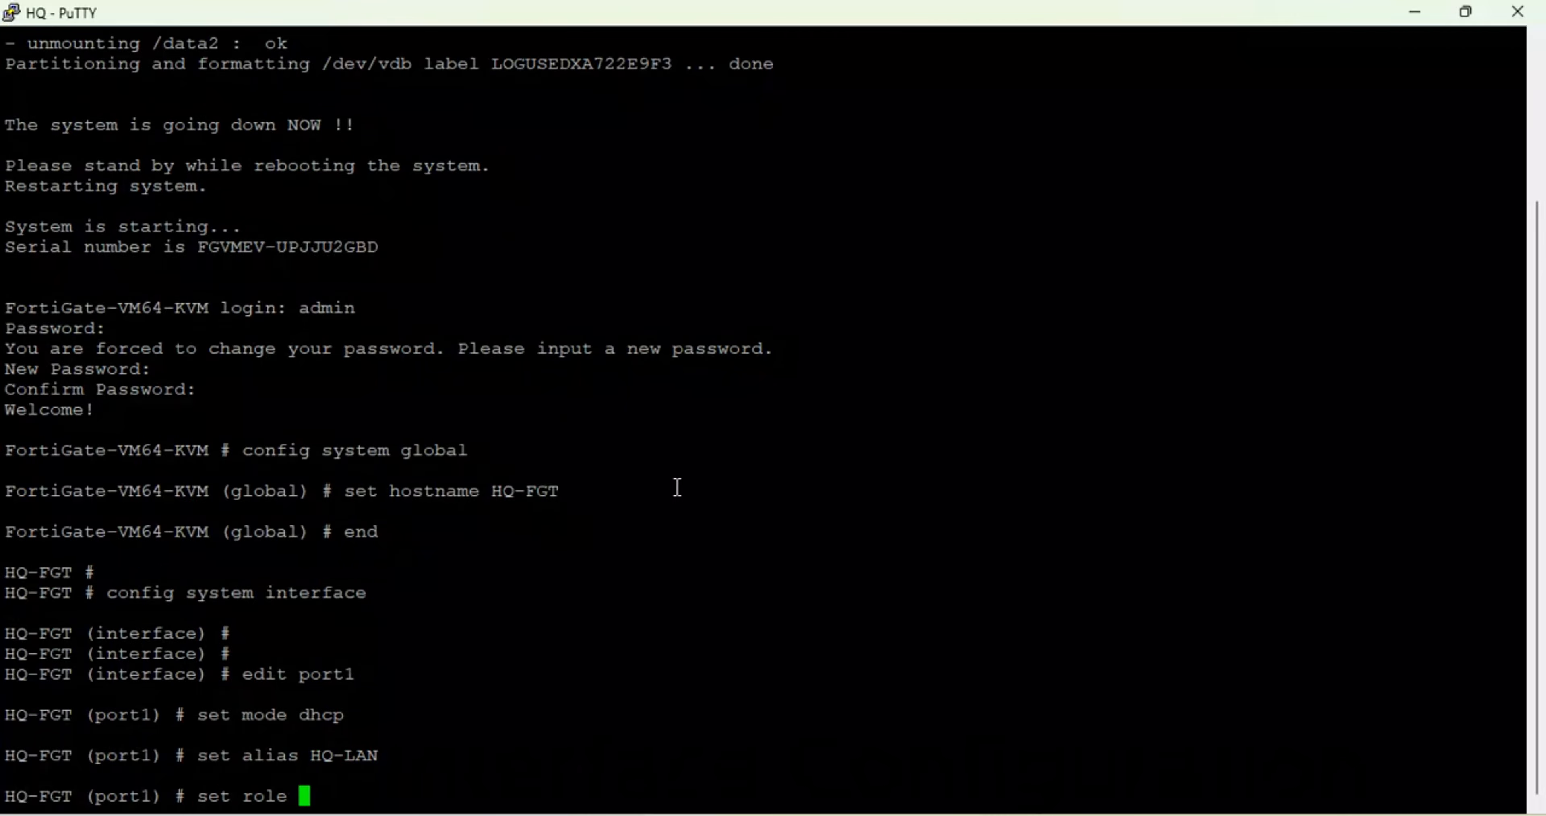
{"action": "type", "text": "wa"}
{"action": "key", "text": "Up"}
{"action": "key", "text": "BackSpace"}
{"action": "key", "text": "BackSpace"}
{"action": "key", "text": "BackSpace"}
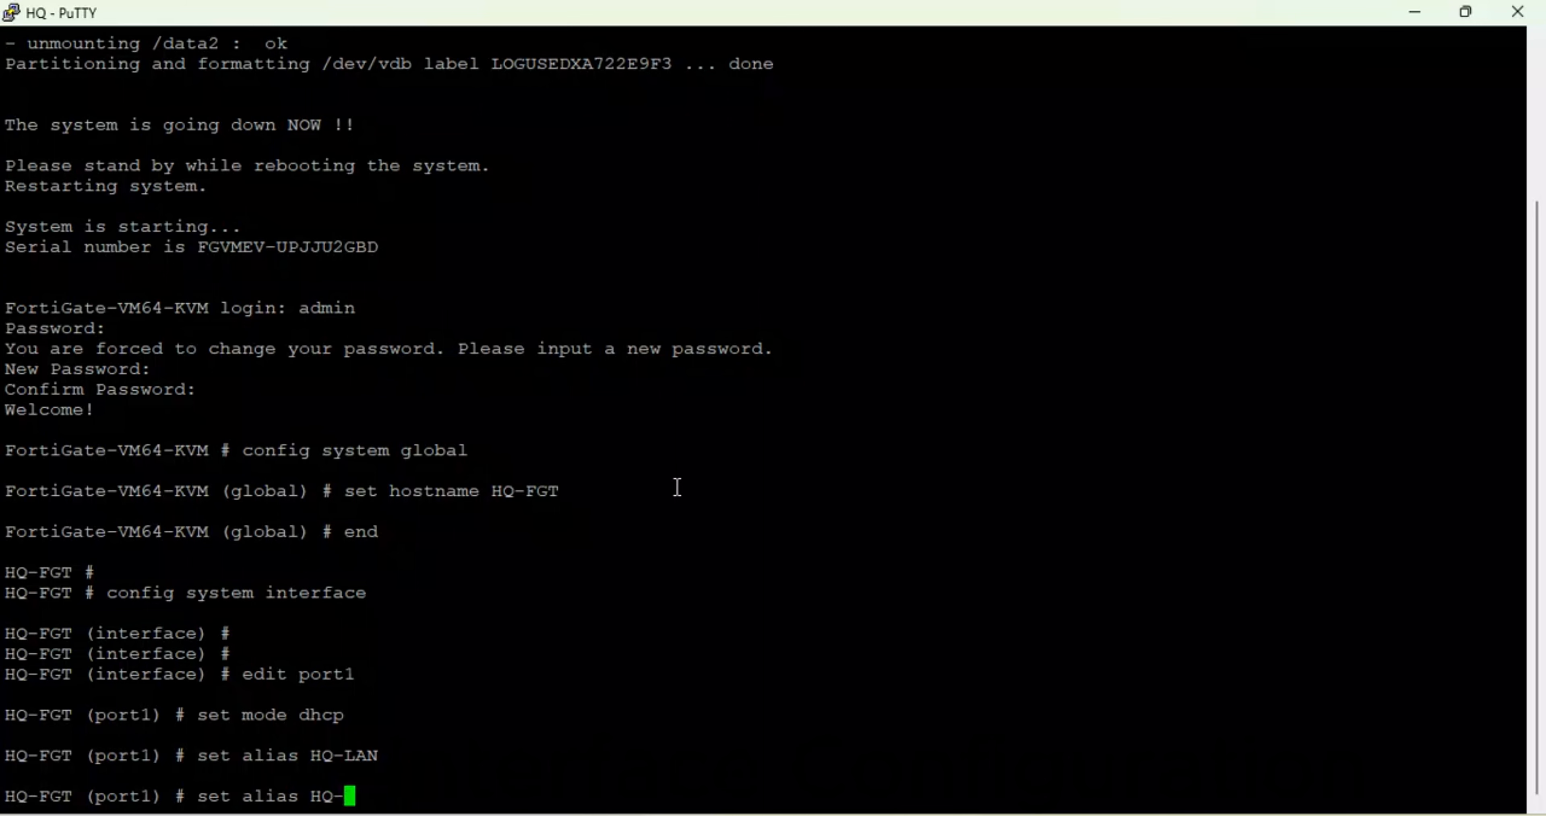
{"action": "type", "text": "w"}
{"action": "key", "text": "BackSpace"}
{"action": "type", "text": "WAN"}
{"action": "key", "text": "Return"}
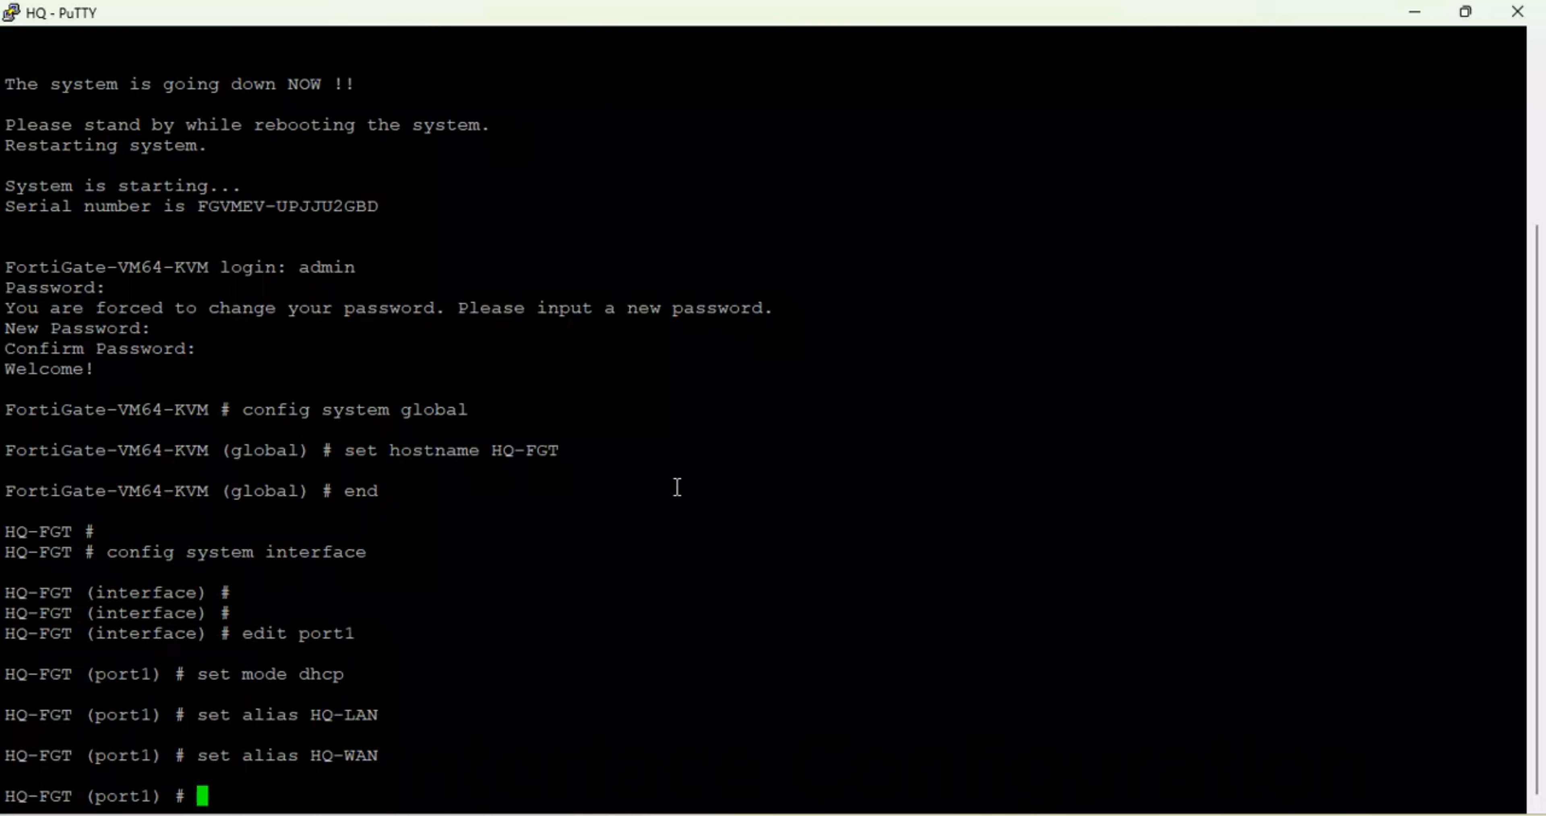
{"action": "type", "text": "set role wan"}
{"action": "key", "text": "Return"}
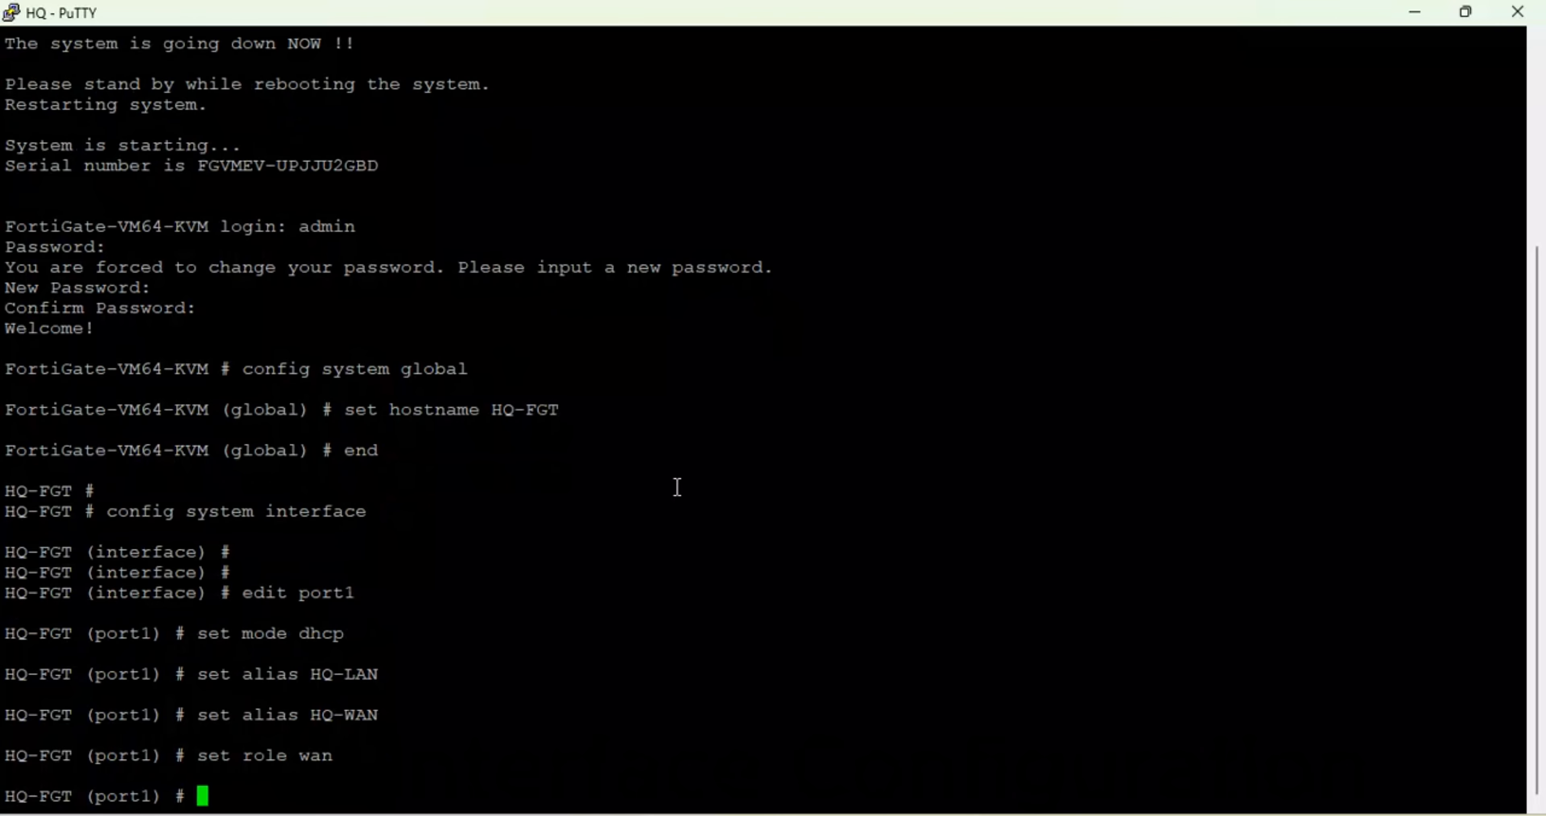
- Allow ping and https access on port1 and finish with next
{"action": "type", "text": "set allowaccess"}
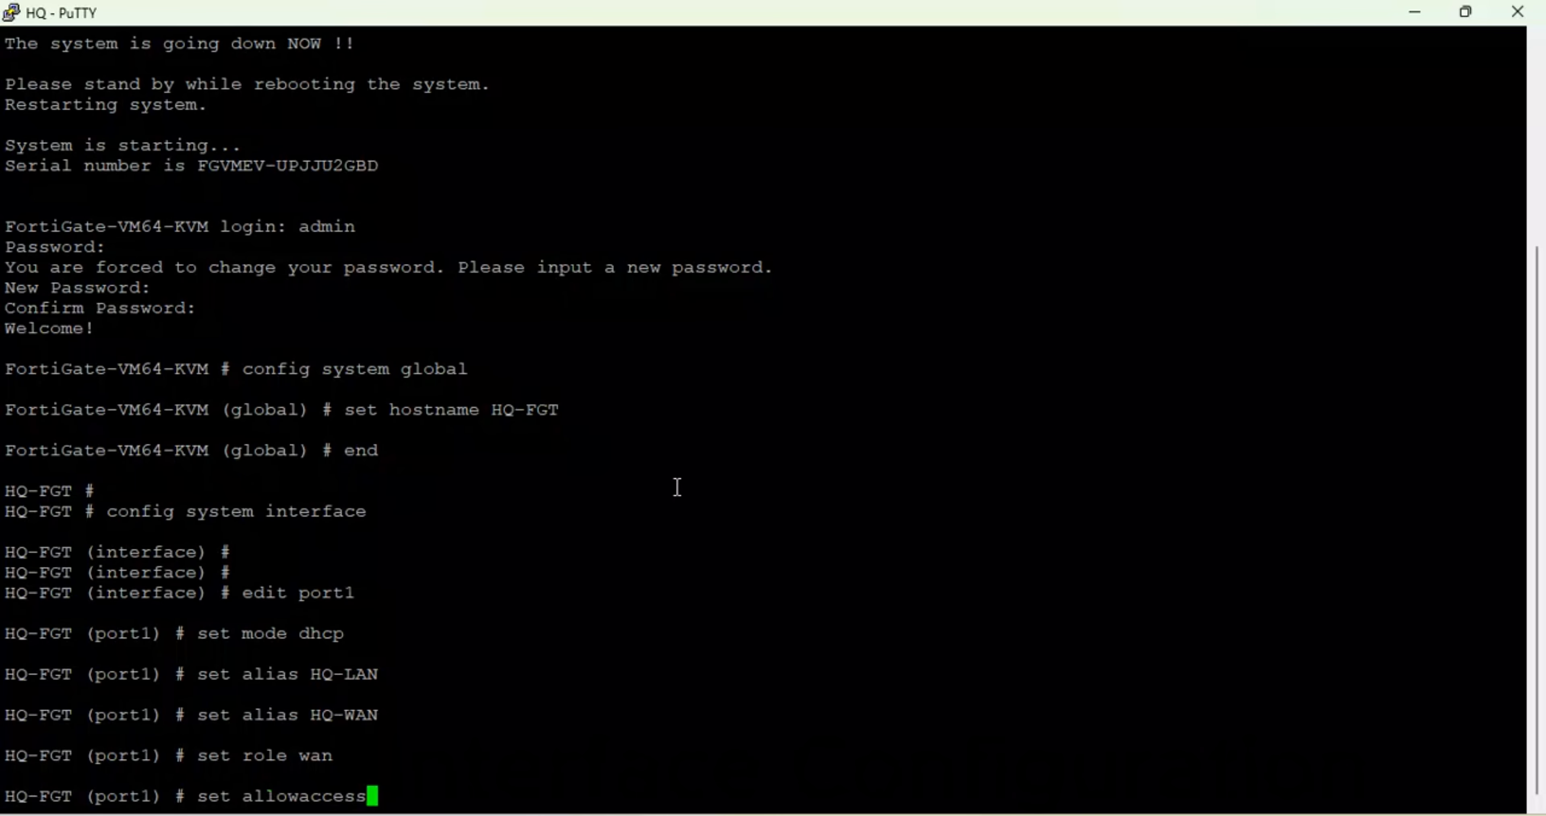
{"action": "type", "text": " ping https"}
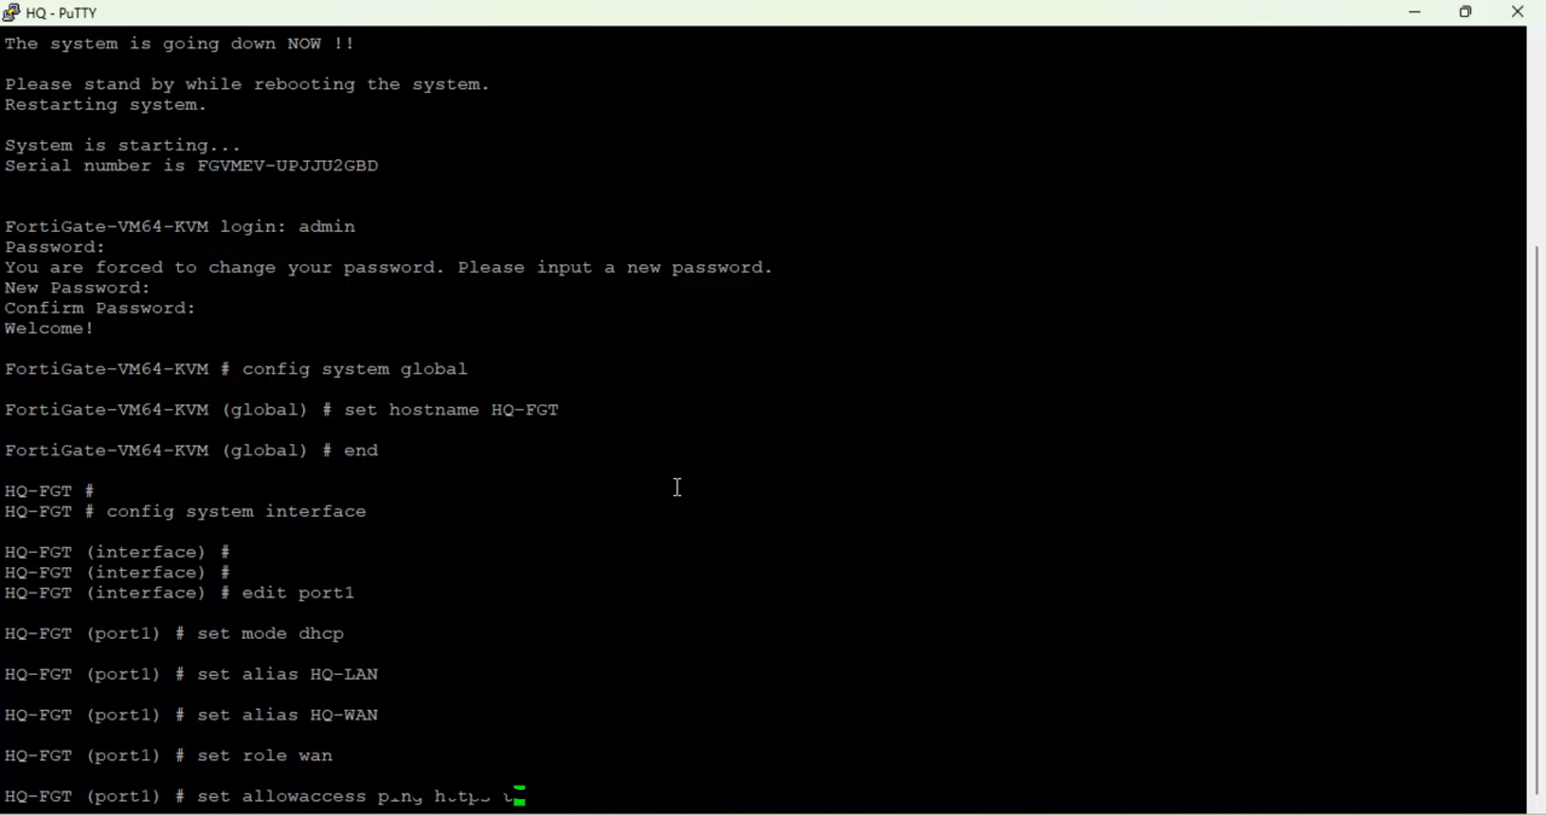
{"action": "key", "text": "Return"}
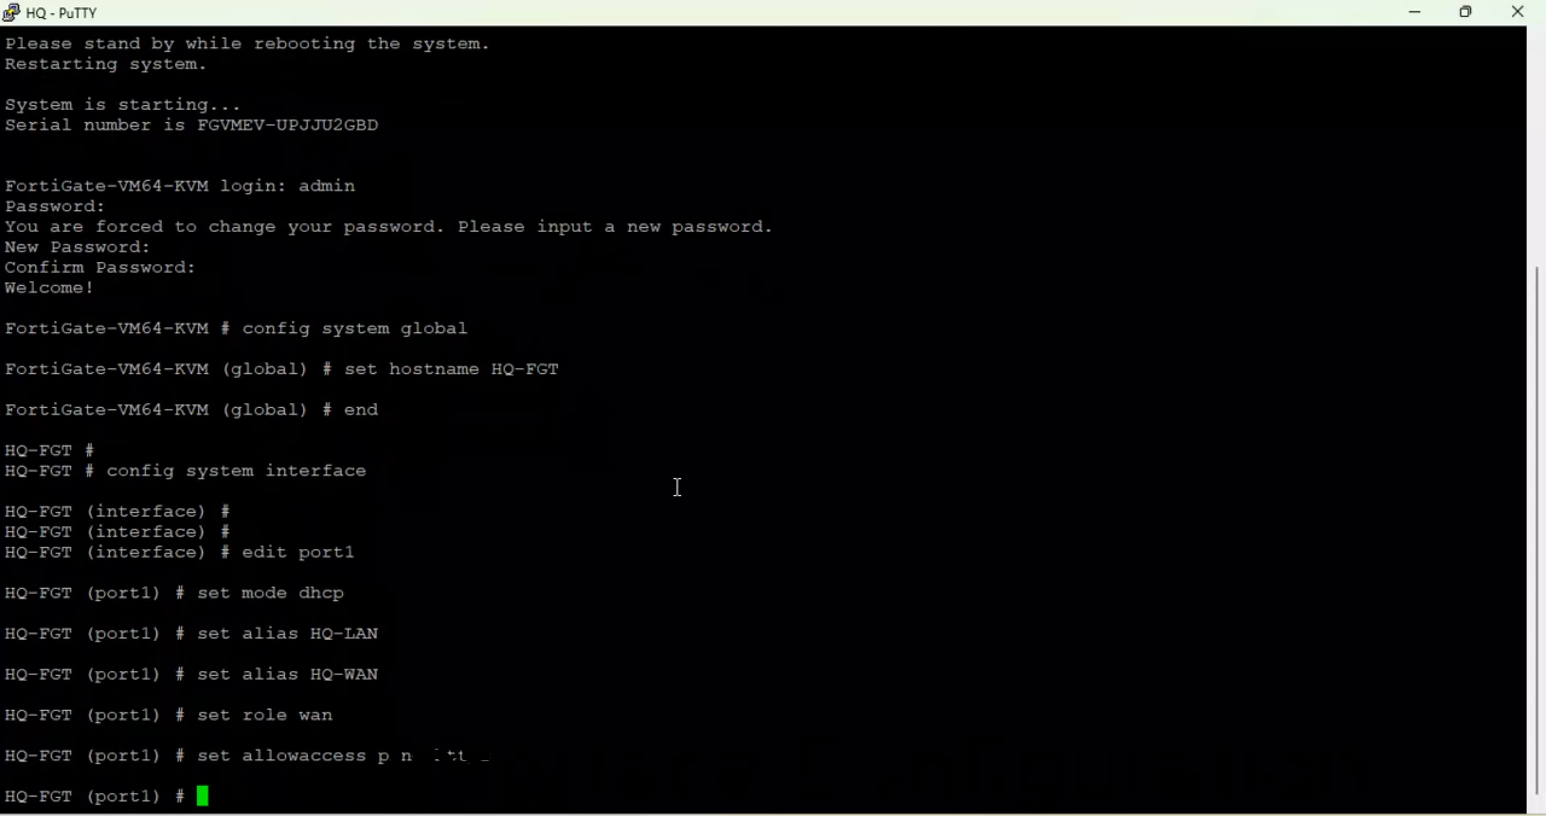
{"action": "type", "text": "s"}
{"action": "key", "text": "BackSpace"}
{"action": "type", "text": "next po"}
{"action": "key", "text": "BackSpace"}
{"action": "key", "text": "BackSpace"}
{"action": "key", "text": "Return"}
- Start editing port2 and give it the alias HQ-LAN
{"action": "type", "text": "next"}
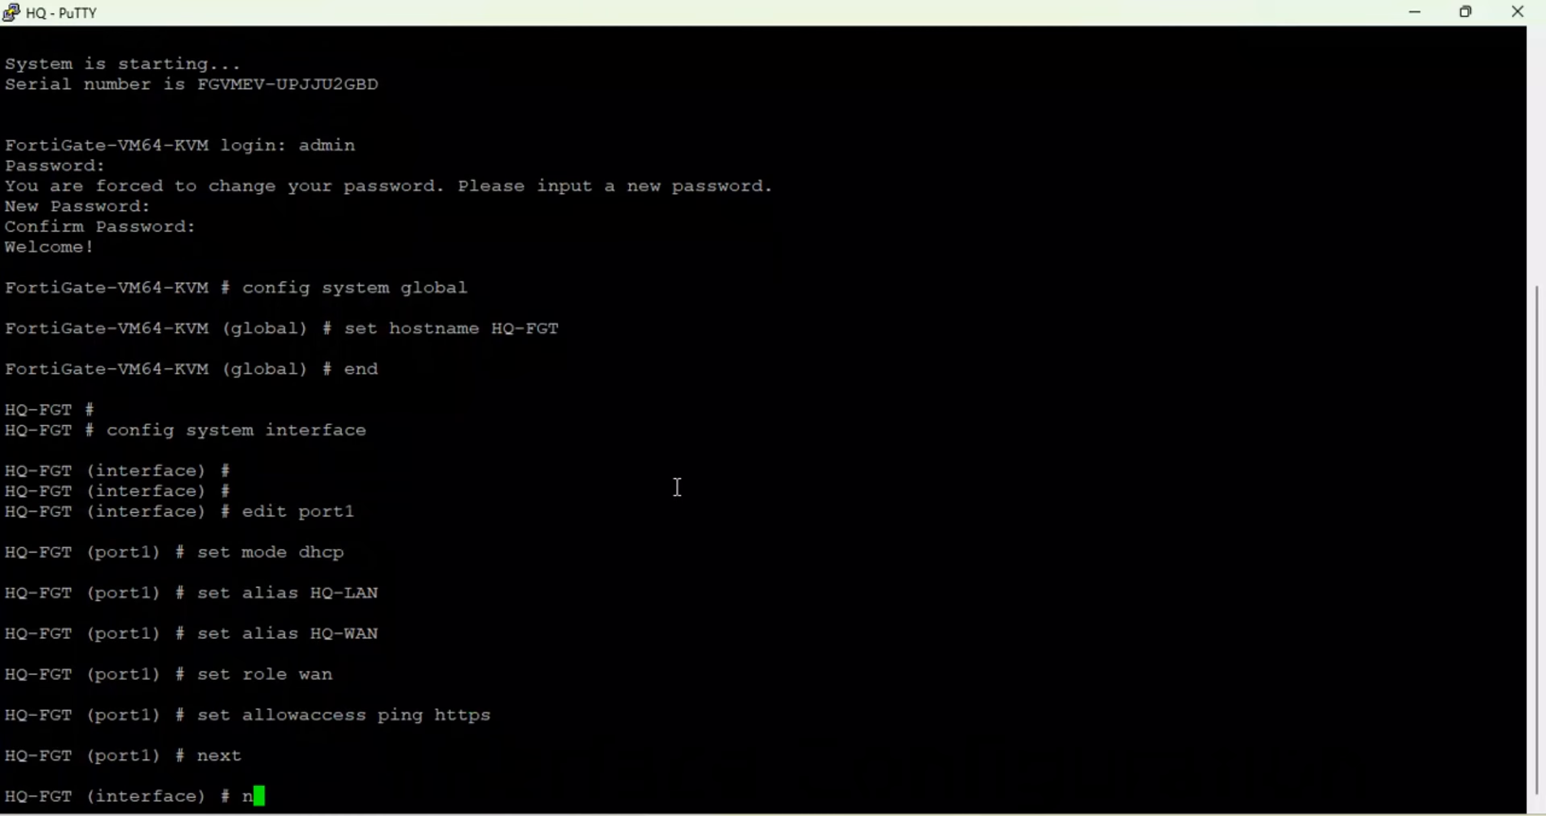
{"action": "key", "text": "BackSpace"}
{"action": "key", "text": "BackSpace"}
{"action": "key", "text": "BackSpace"}
{"action": "type", "text": "edit port1"}
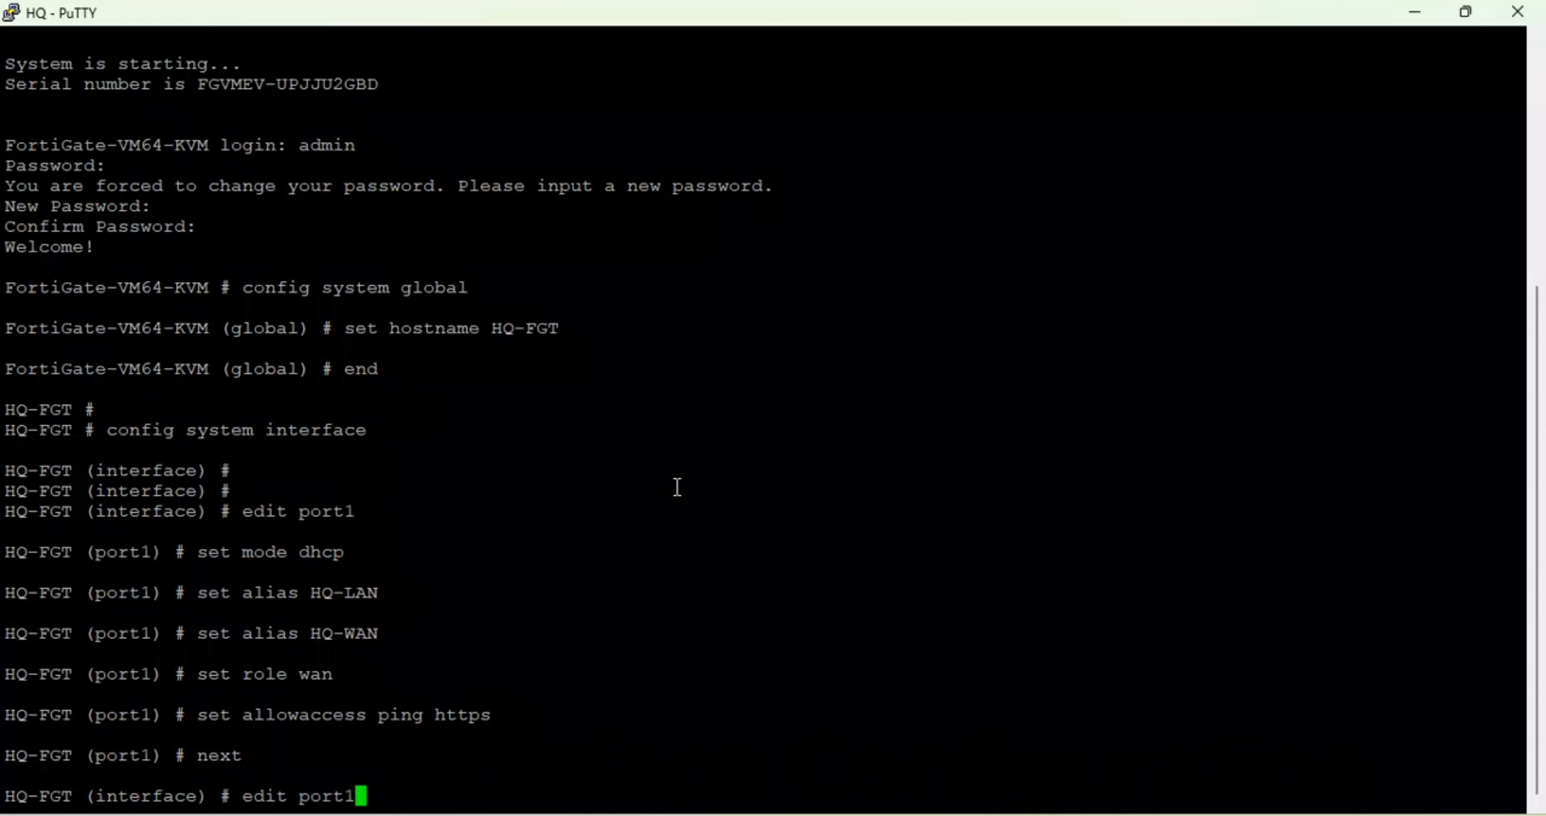
{"action": "key", "text": "BackSpace"}
{"action": "type", "text": "2"}
{"action": "key", "text": "Return"}
{"action": "type", "text": "set alias "}
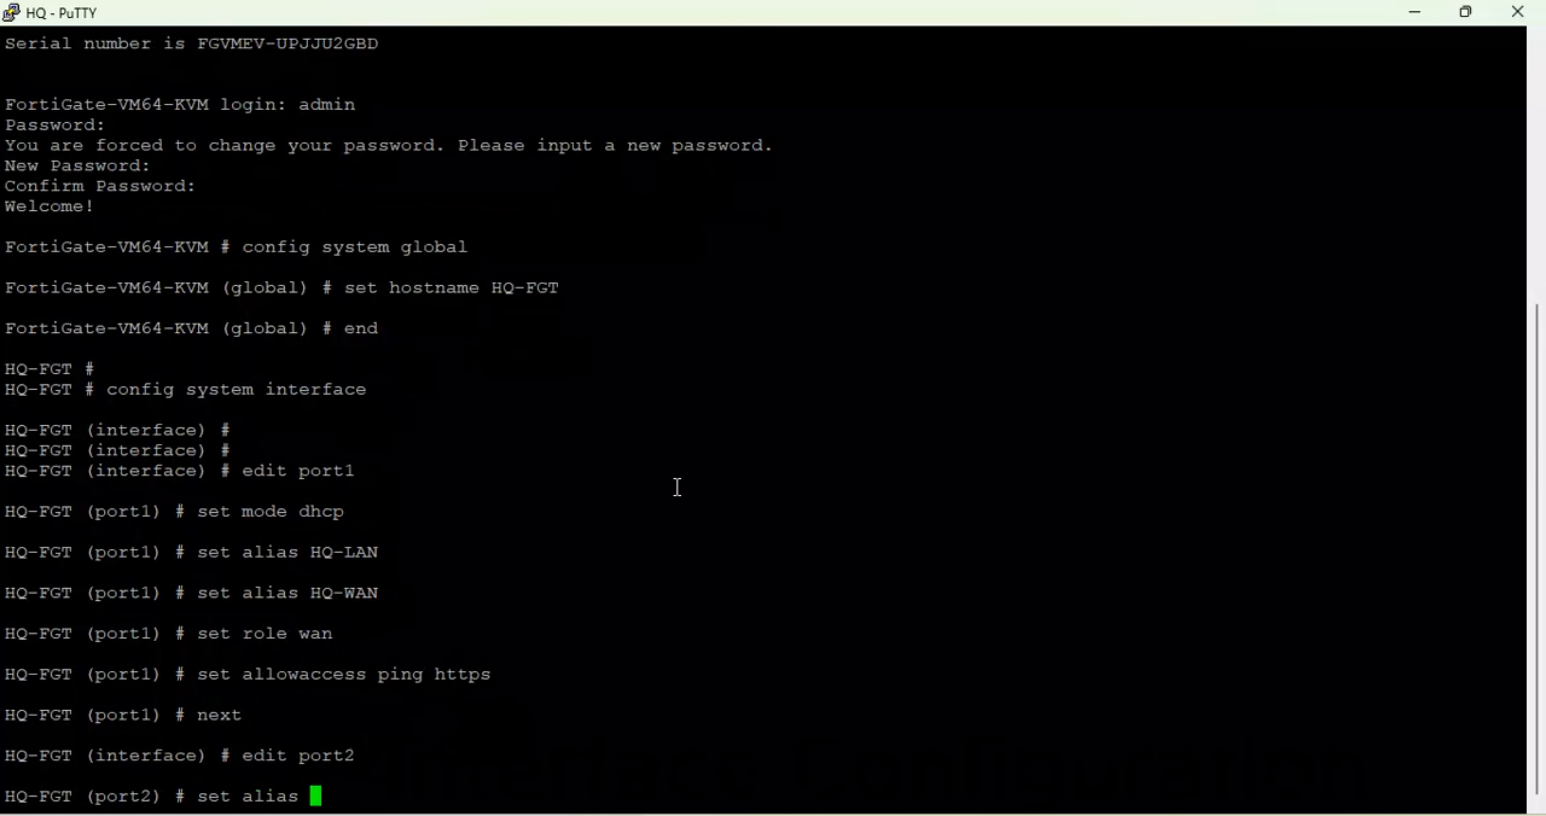
{"action": "type", "text": "HQ-LAN"}
{"action": "key", "text": "Return"}
- Assign port2 the lan role
{"action": "type", "text": "set "}
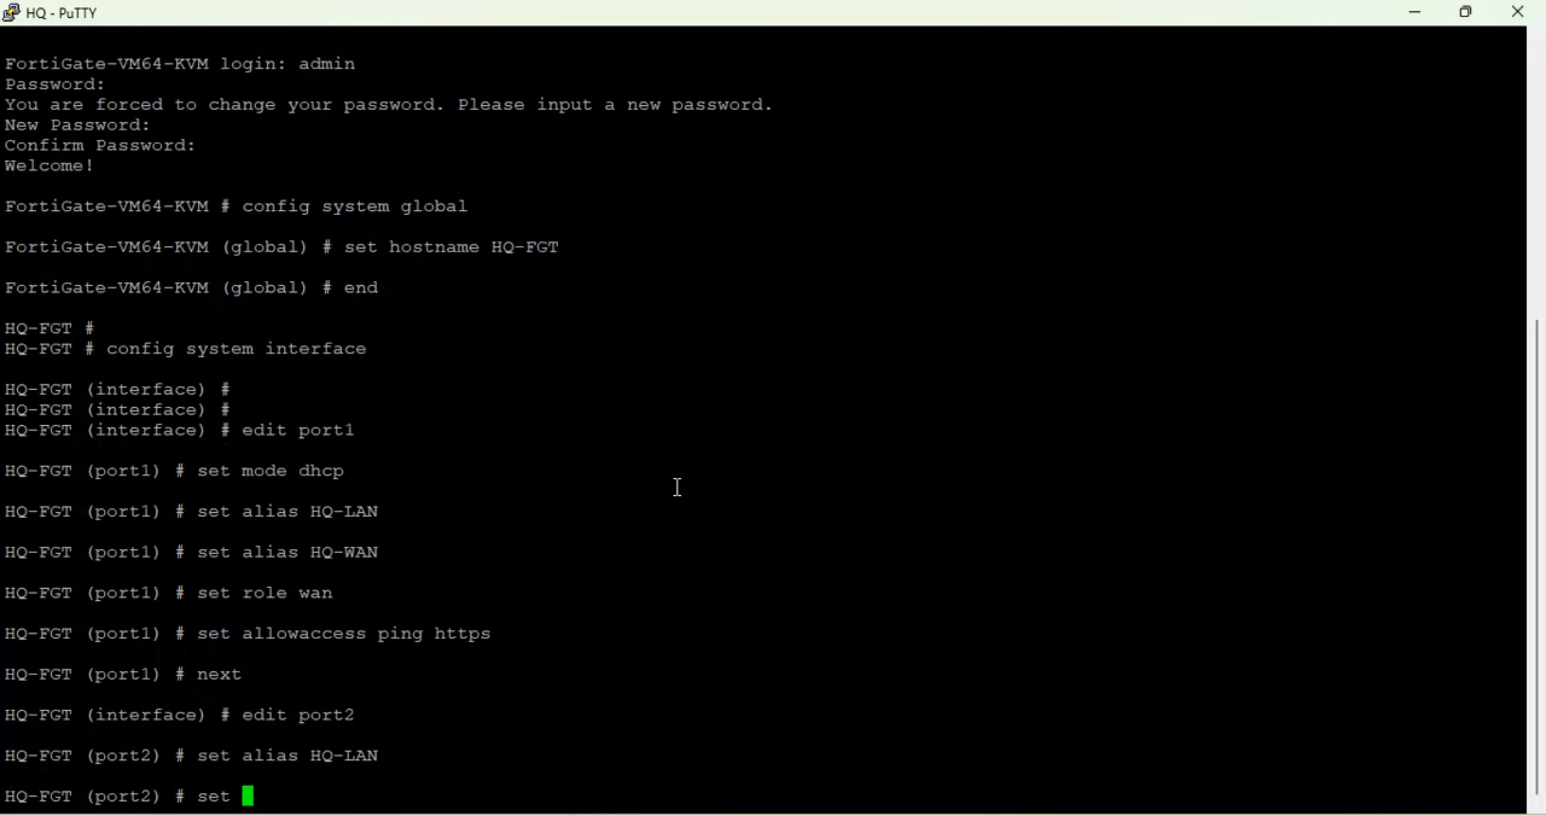
{"action": "type", "text": "rl"}
{"action": "key", "text": "BackSpace"}
{"action": "key", "text": "Tab"}
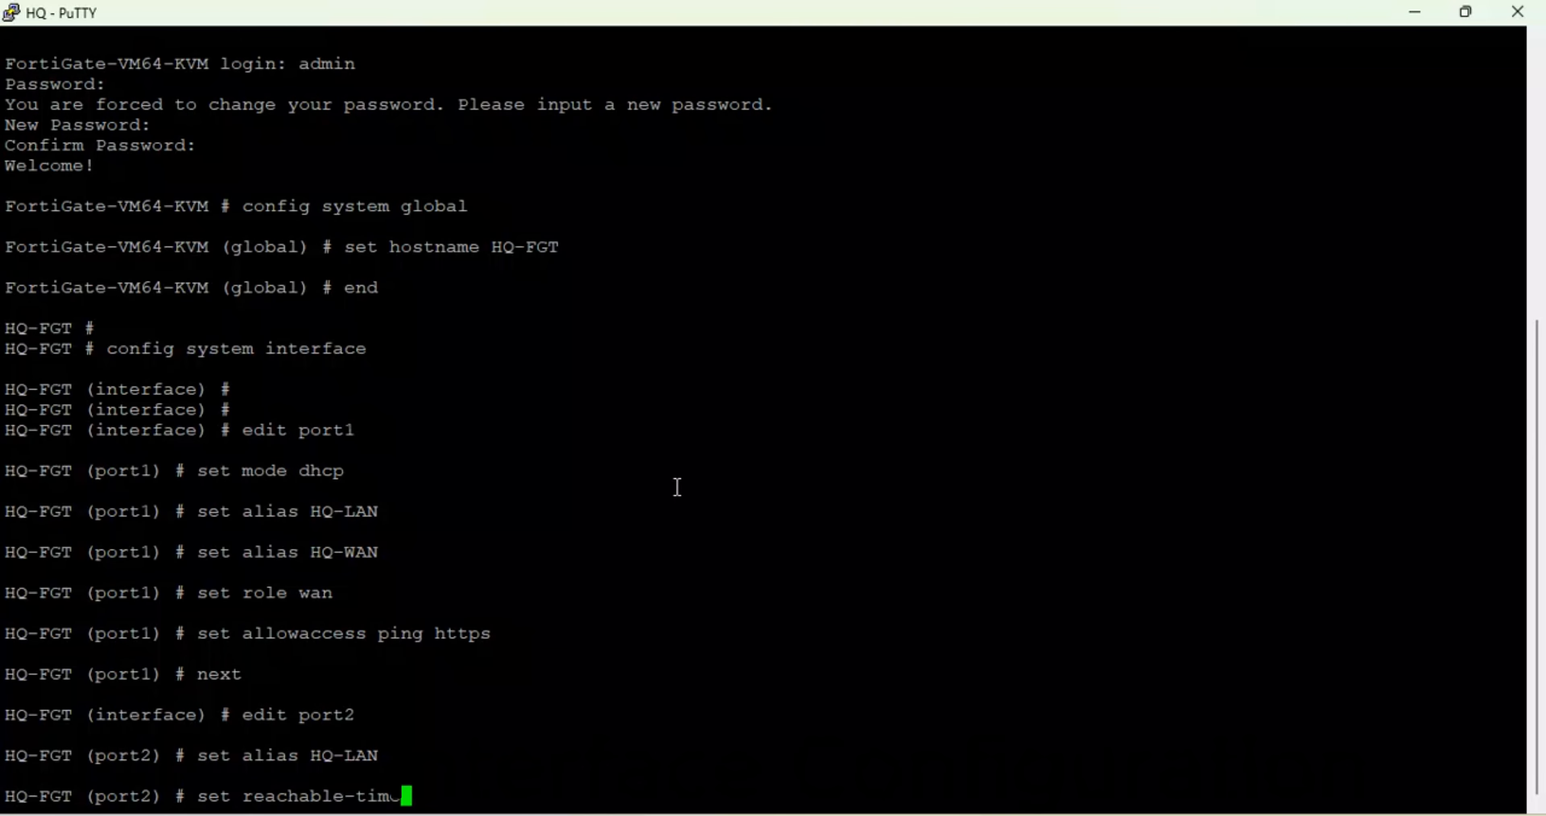
{"action": "key", "text": "BackSpace"}
{"action": "key", "text": "BackSpace"}
{"action": "key", "text": "BackSpace"}
{"action": "key", "text": "BackSpace"}
{"action": "key", "text": "BackSpace"}
{"action": "key", "text": "BackSpace"}
{"action": "key", "text": "BackSpace"}
{"action": "key", "text": "BackSpace"}
{"action": "key", "text": "BackSpace"}
{"action": "key", "text": "BackSpace"}
{"action": "key", "text": "BackSpace"}
{"action": "key", "text": "BackSpace"}
{"action": "key", "text": "BackSpace"}
{"action": "key", "text": "BackSpace"}
{"action": "type", "text": "role lan"}
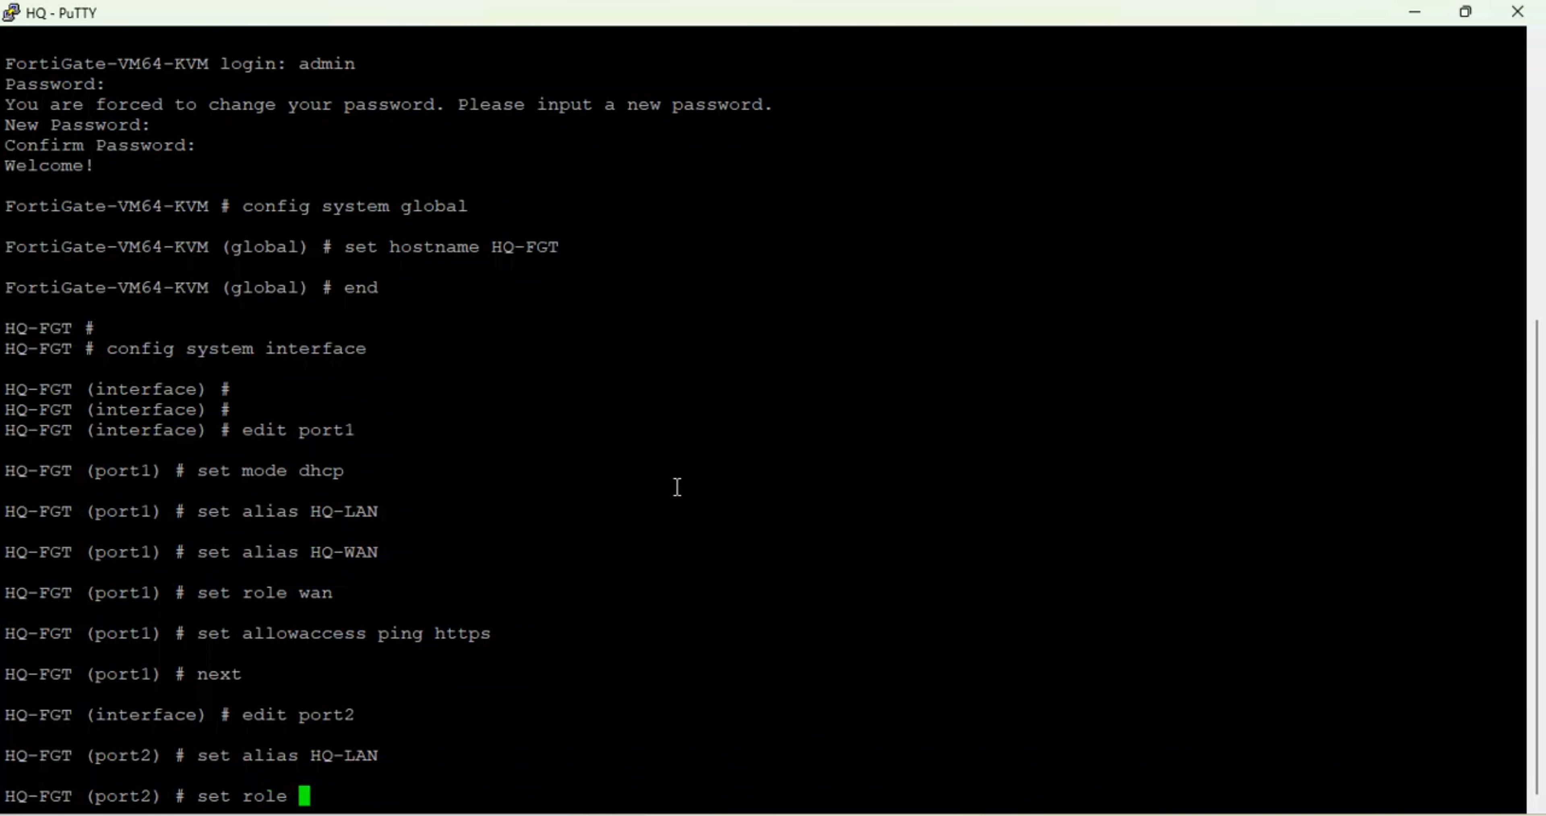
{"action": "key", "text": "Return"}
- Set port2 to static mode with IP 172.30.20.1/24
{"action": "type", "text": "set "}
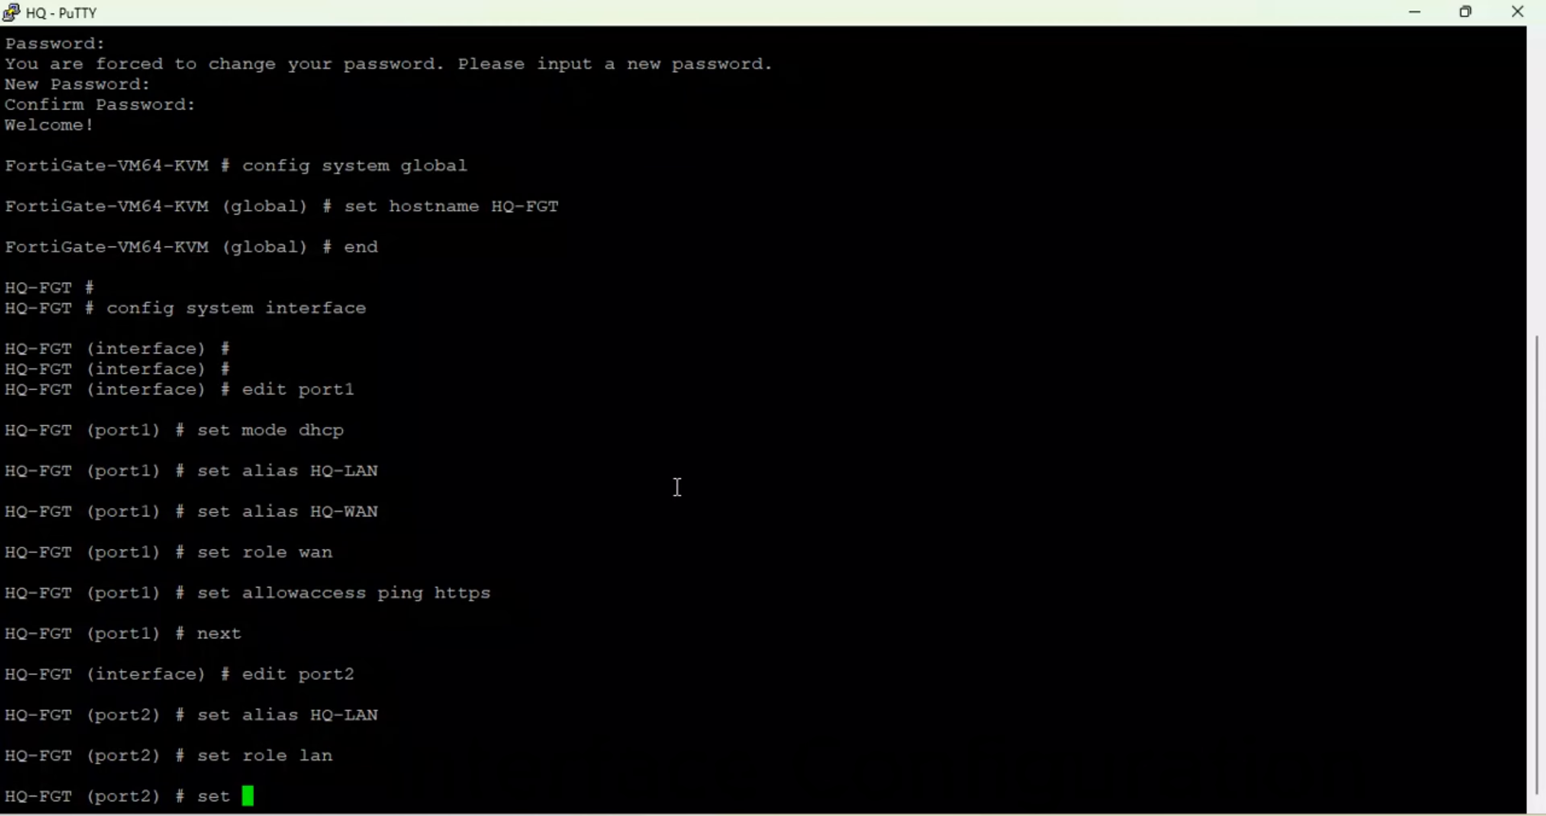
{"action": "type", "text": "ip"}
{"action": "key", "text": "BackSpace"}
{"action": "key", "text": "BackSpace"}
{"action": "key", "text": "BackSpace"}
{"action": "type", "text": "md"}
{"action": "type", "text": "o"}
{"action": "key", "text": "BackSpace"}
{"action": "key", "text": "BackSpace"}
{"action": "type", "text": "ode static"}
{"action": "key", "text": "Return"}
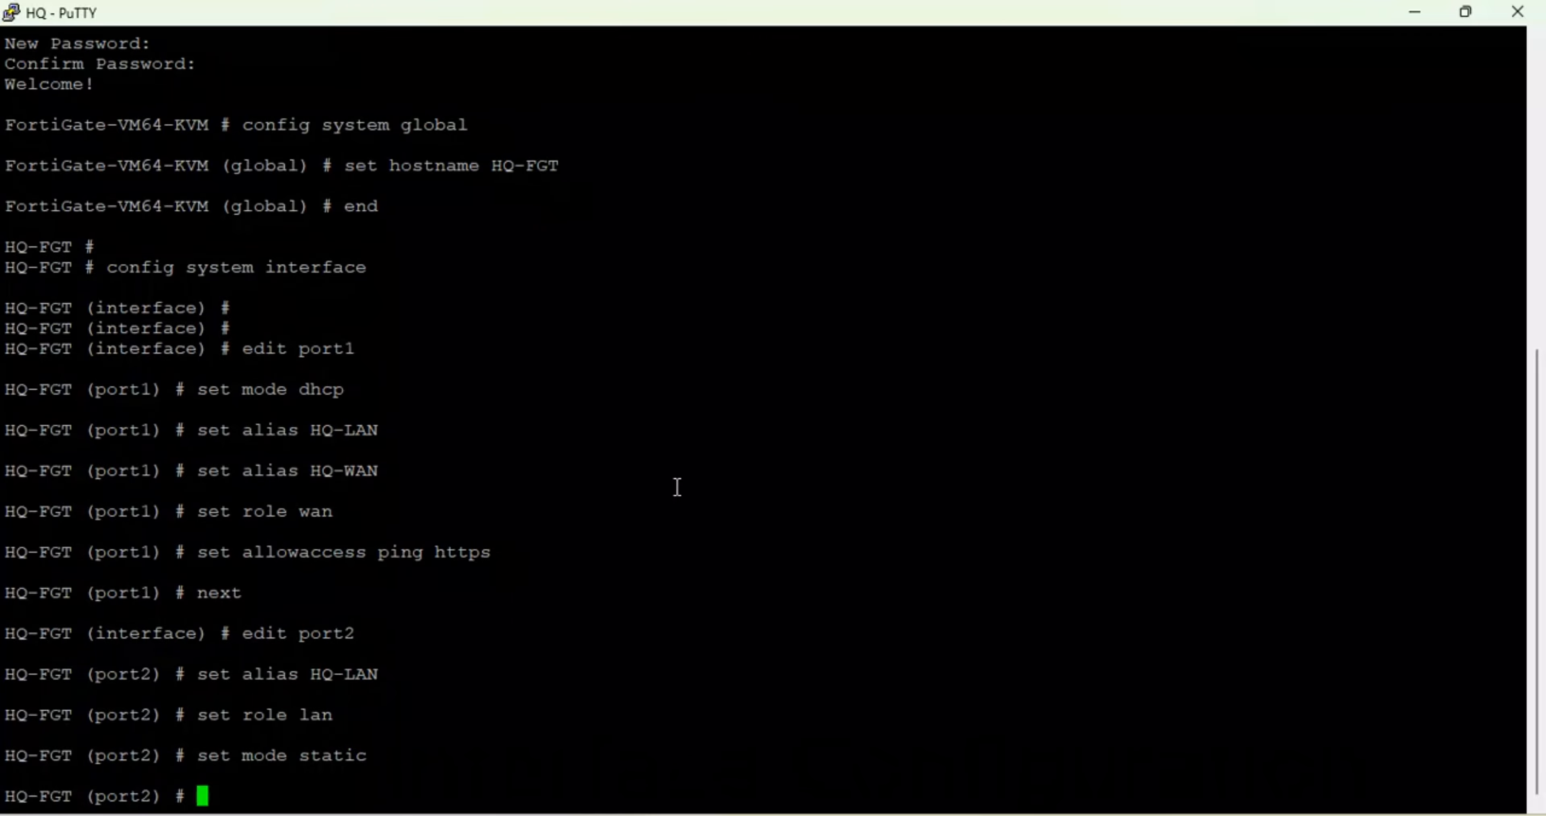
{"action": "type", "text": "set ip 172"}
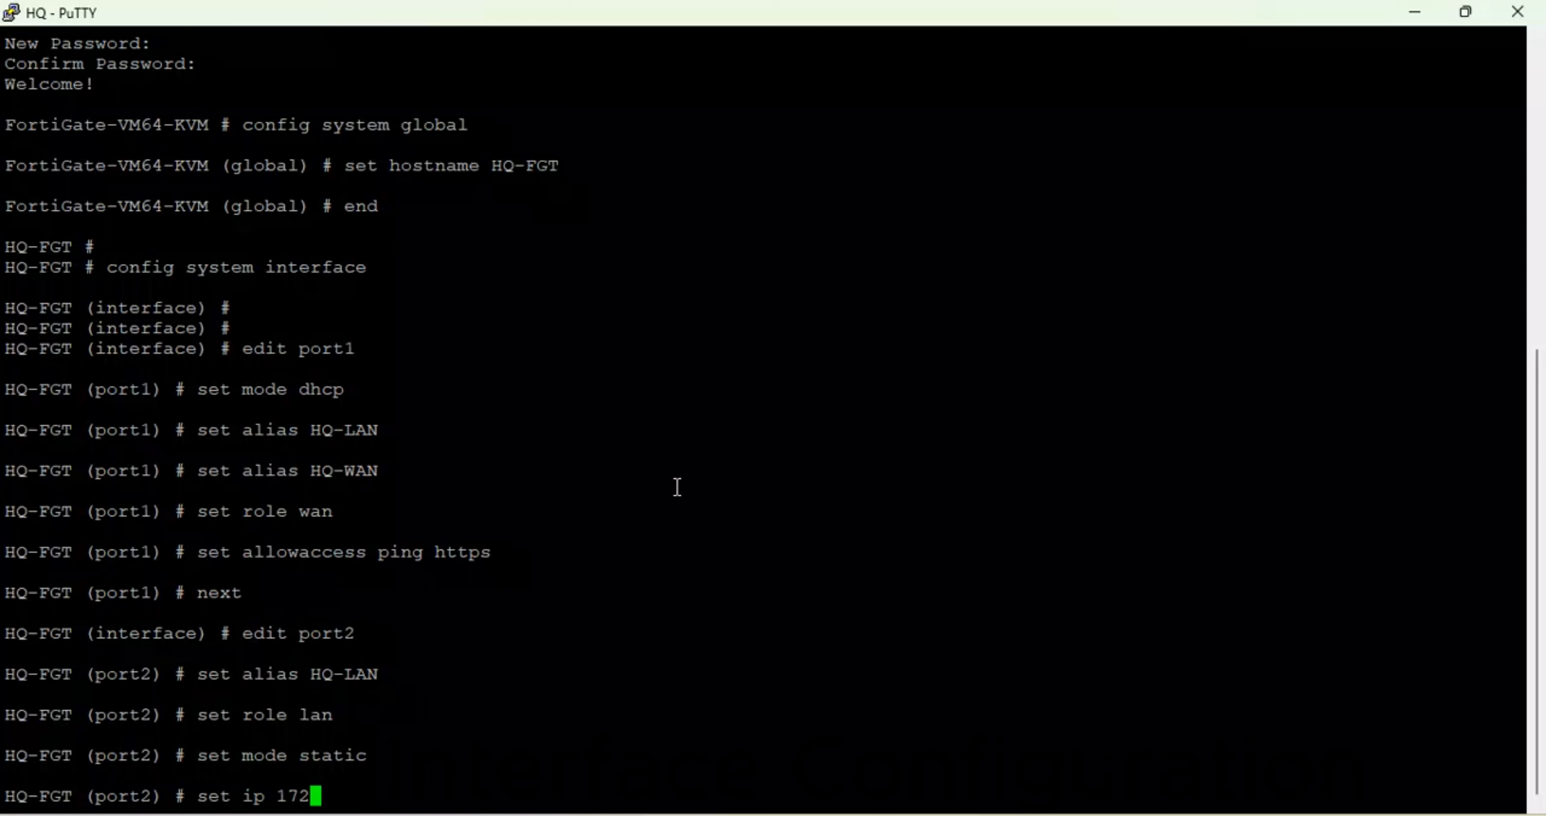
{"action": "type", "text": ".30.20.1/24"}
{"action": "key", "text": "Return"}
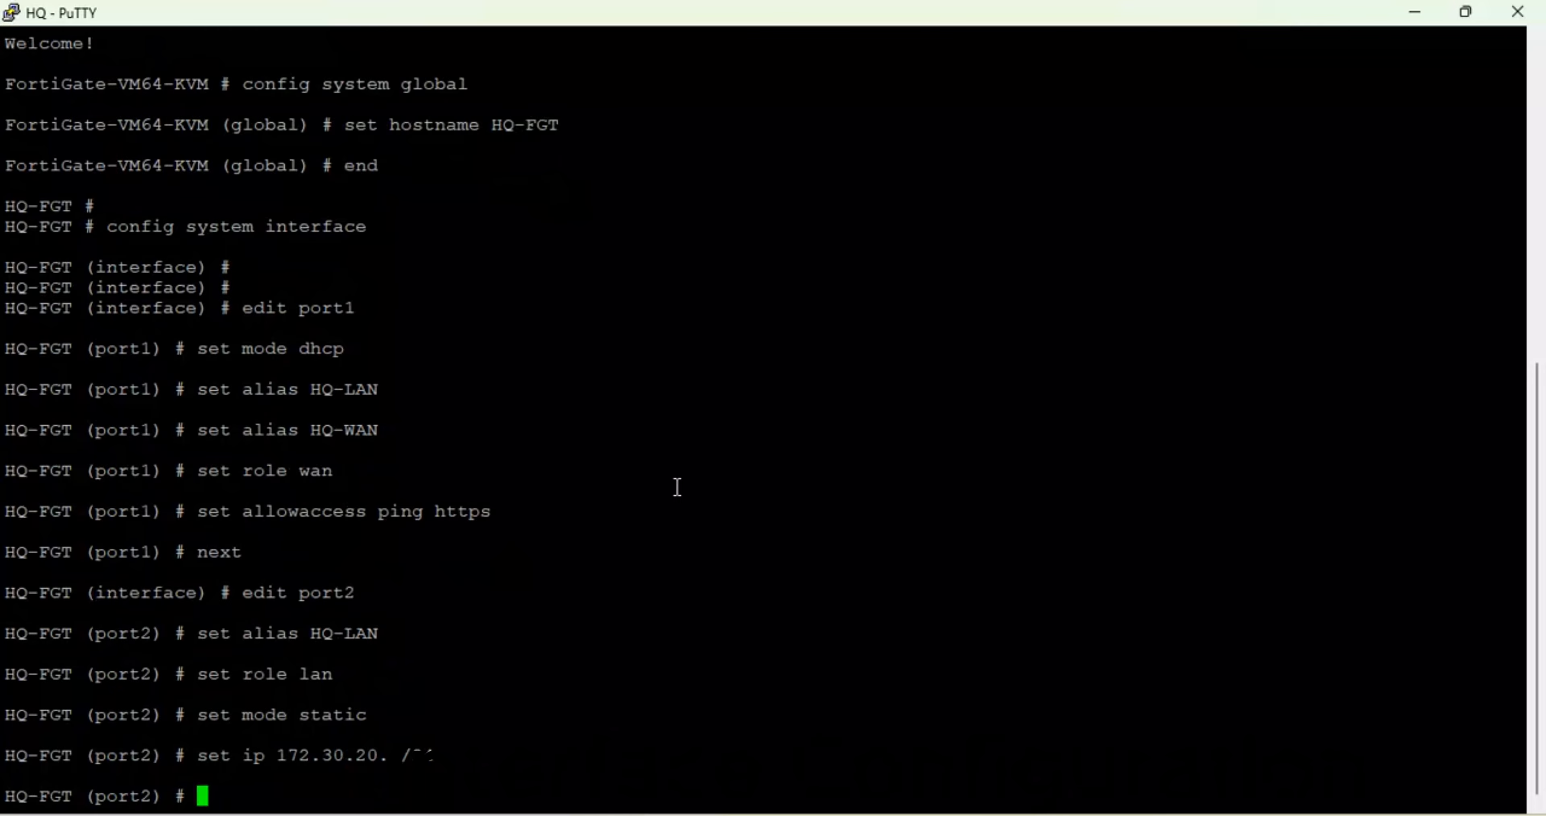
- Allow ping and https on port2 and finish its edit with next
{"action": "type", "text": "set allowaccess ping  "}
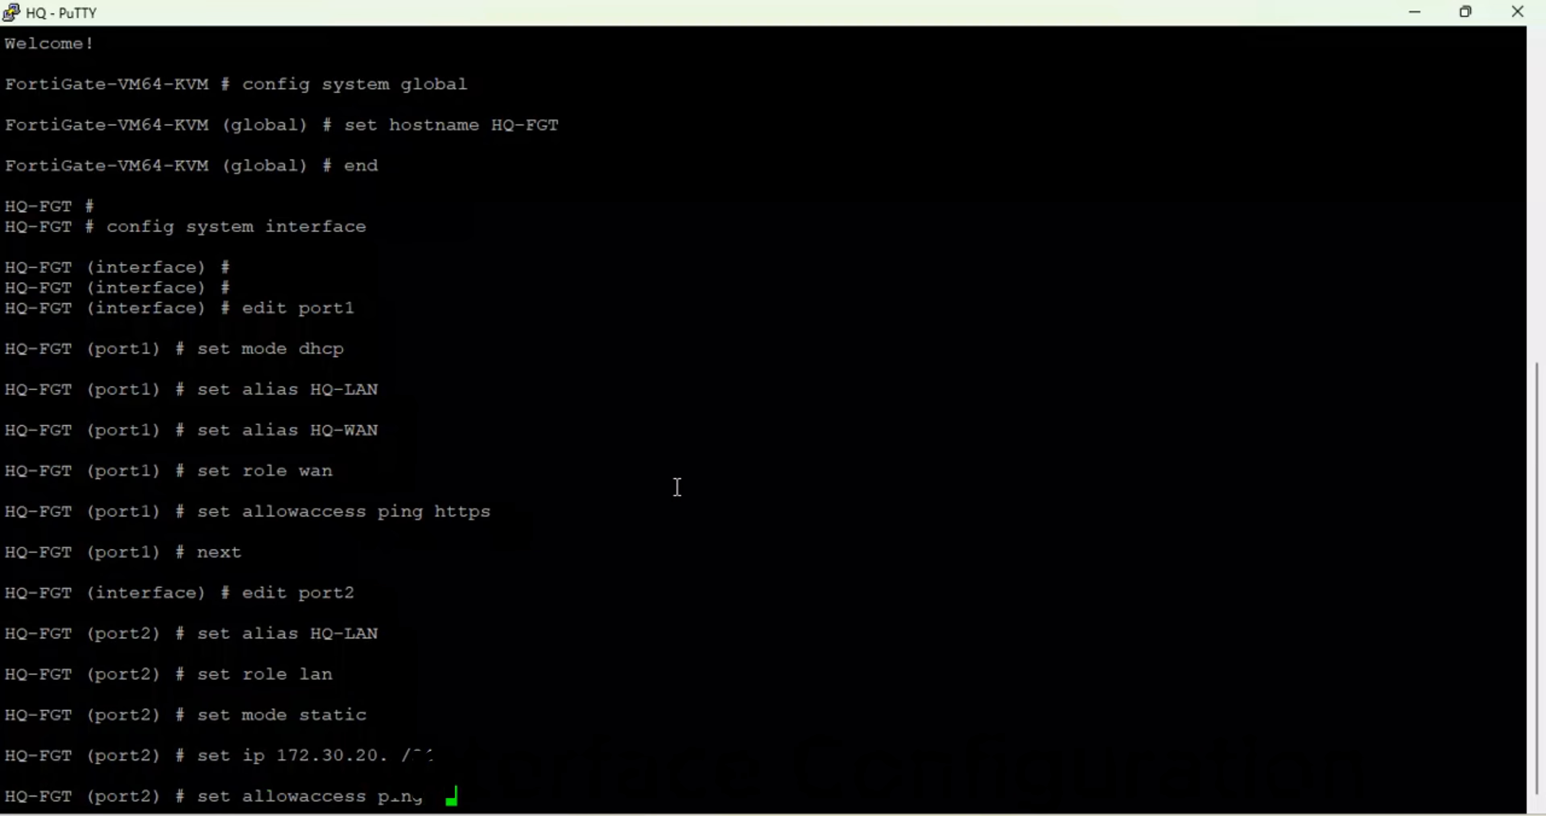
{"action": "type", "text": "https"}
{"action": "key", "text": "Return"}
{"action": "key", "text": "Return"}
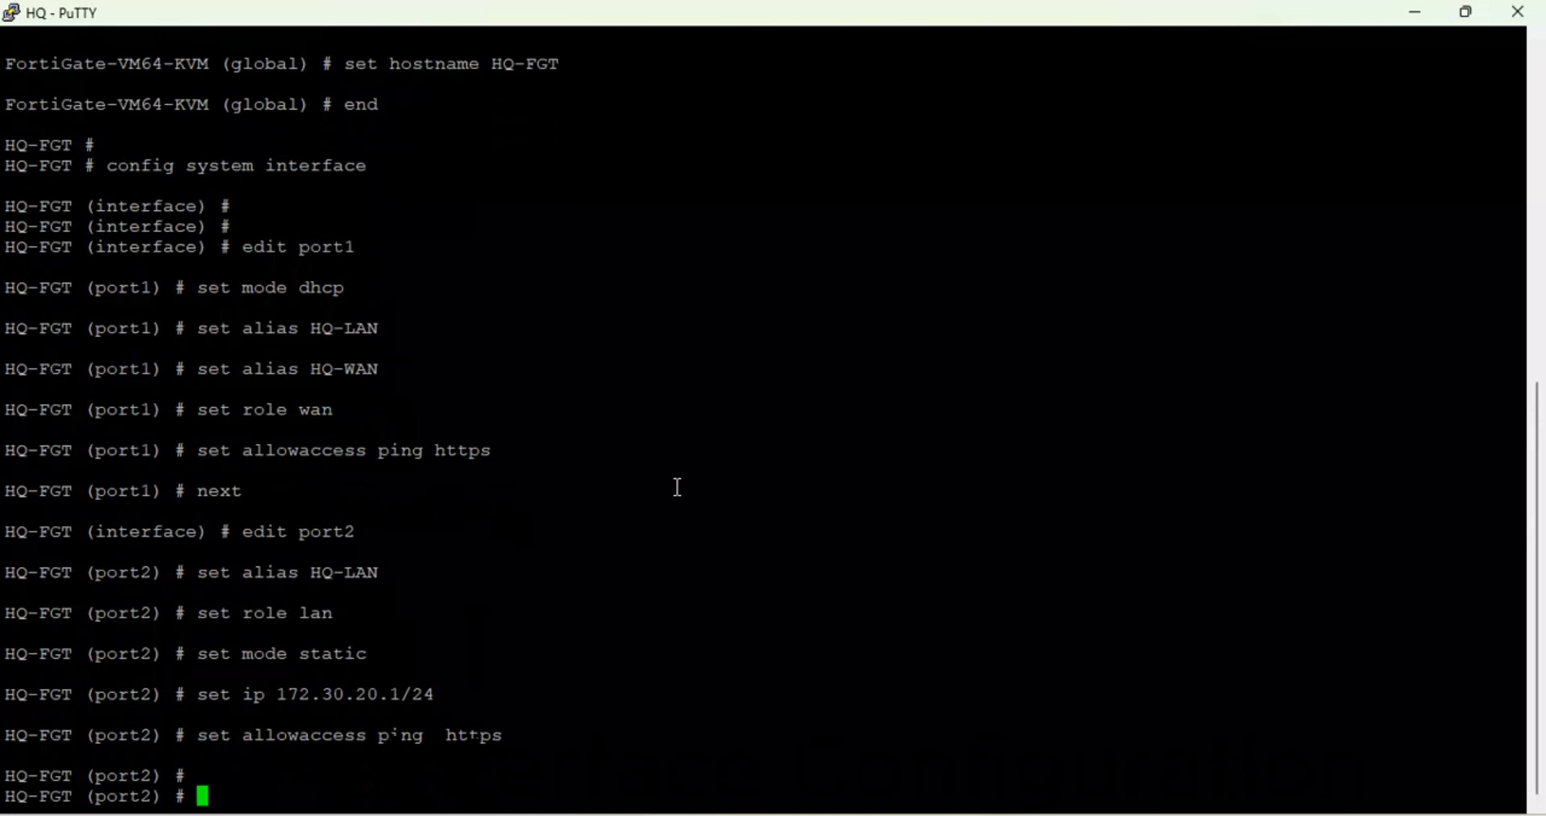
{"action": "type", "text": "next"}
{"action": "key", "text": "Return"}
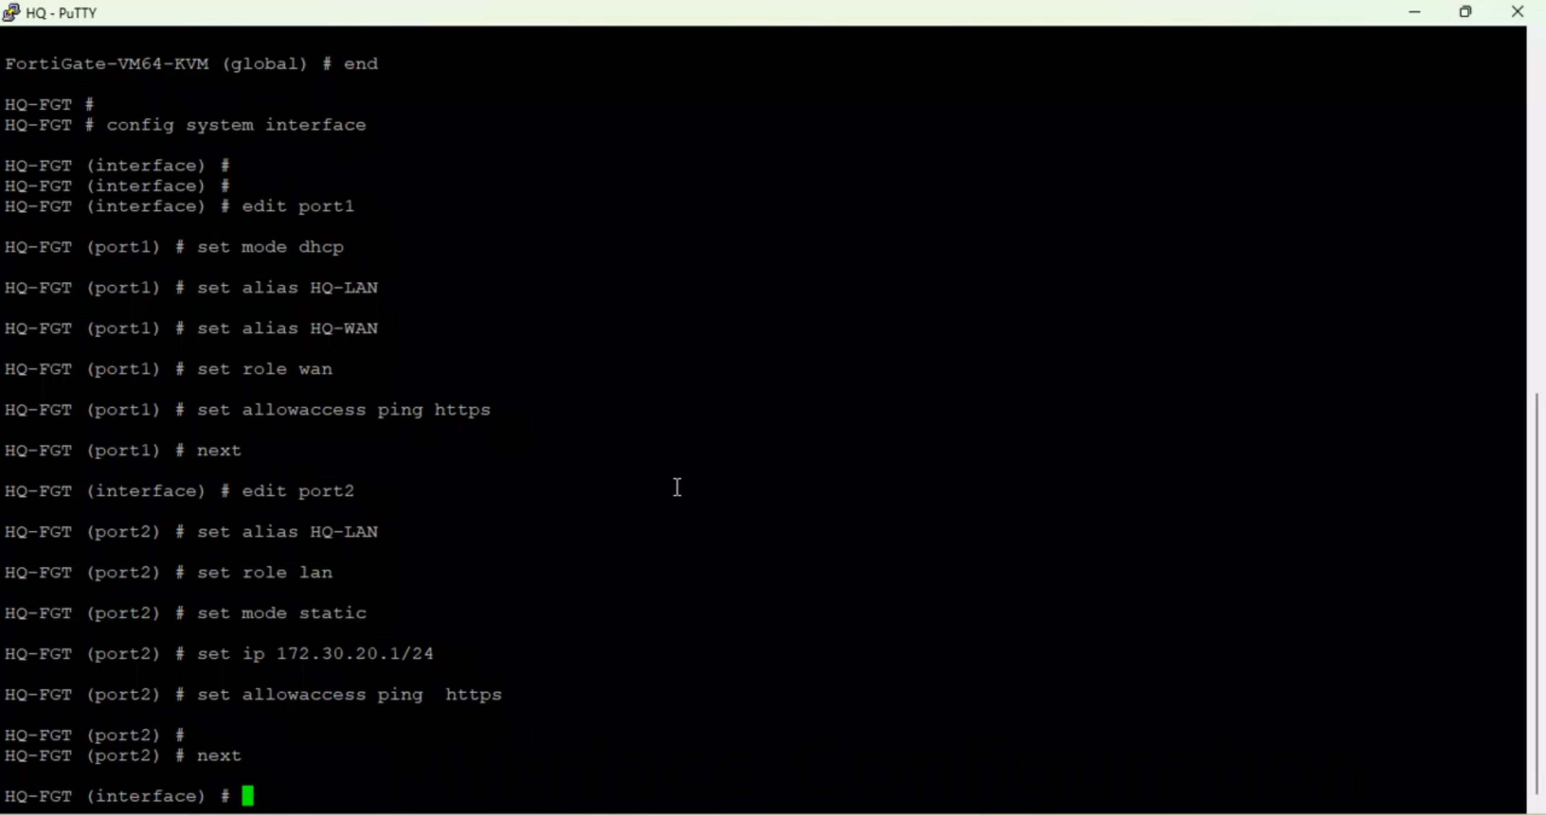
{"action": "type", "text": "edit port2"}
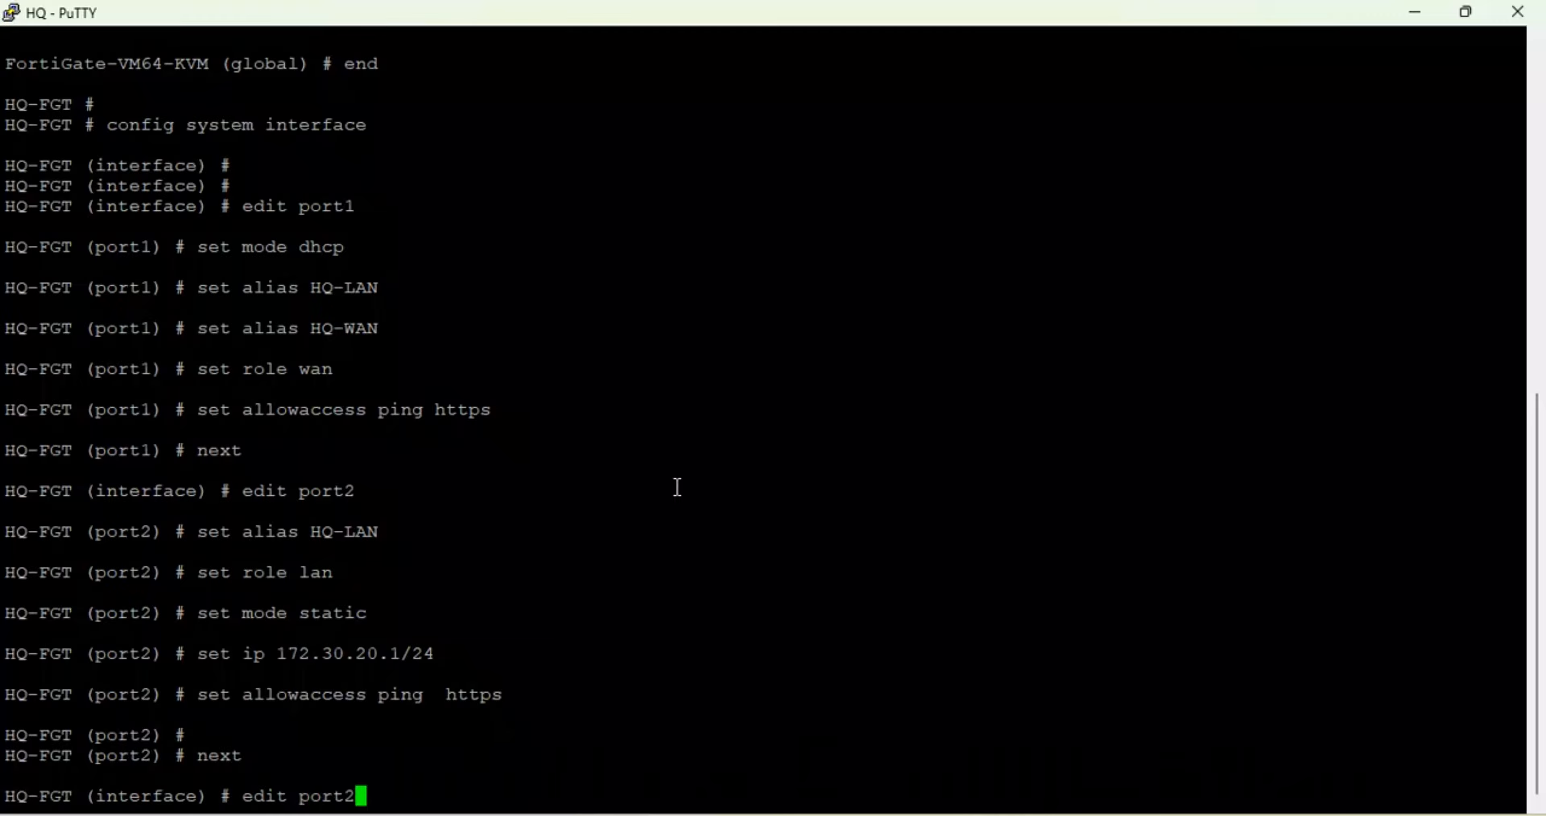
- Set port3 to DHCP and allow fgfm, https, http, telnet, ssh and ping access
{"action": "key", "text": "Return"}
{"action": "type", "text": "set mode"}
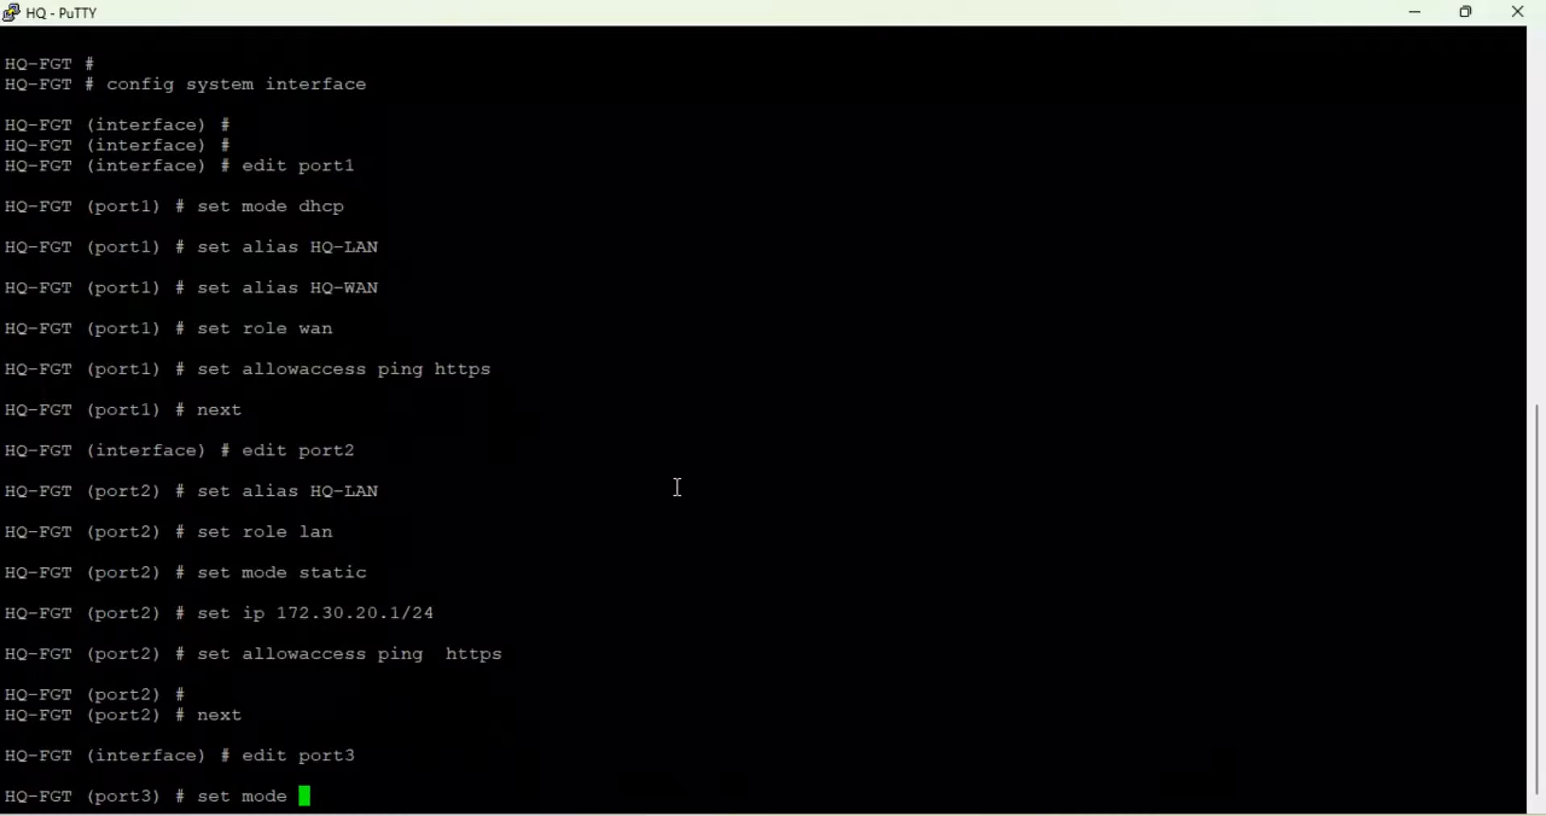
{"action": "type", "text": " dhcp"}
{"action": "key", "text": "Return"}
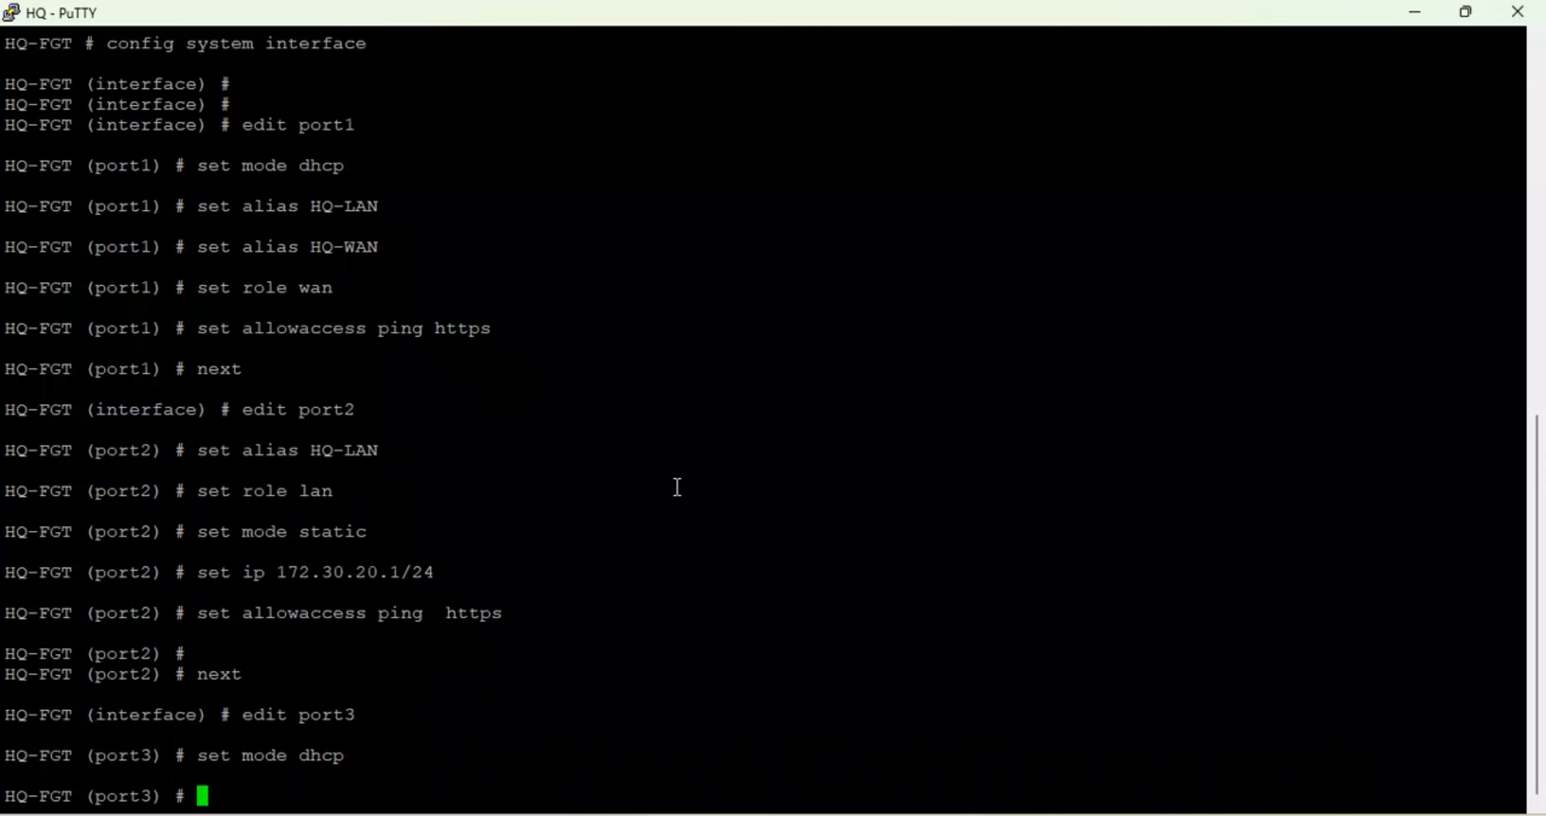
{"action": "type", "text": "set allowaccess "}
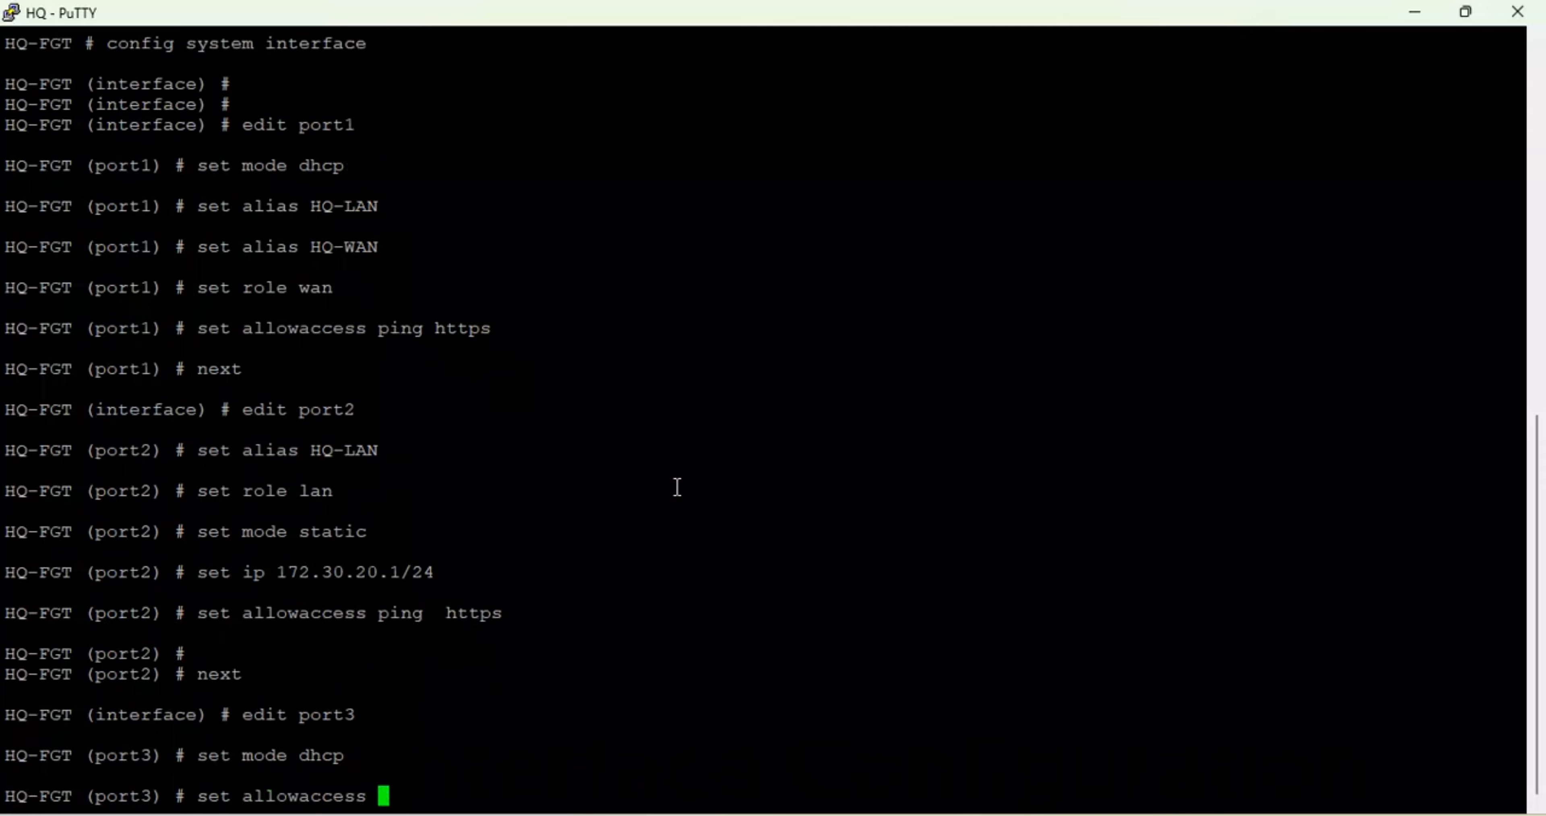
{"action": "type", "text": "ping"}
{"action": "type", "text": "  https"}
{"action": "key", "text": "BackSpace"}
{"action": "key", "text": "BackSpace"}
{"action": "key", "text": "BackSpace"}
{"action": "key", "text": "BackSpace"}
{"action": "key", "text": "BackSpace"}
{"action": "type", "text": "https http  telnet "}
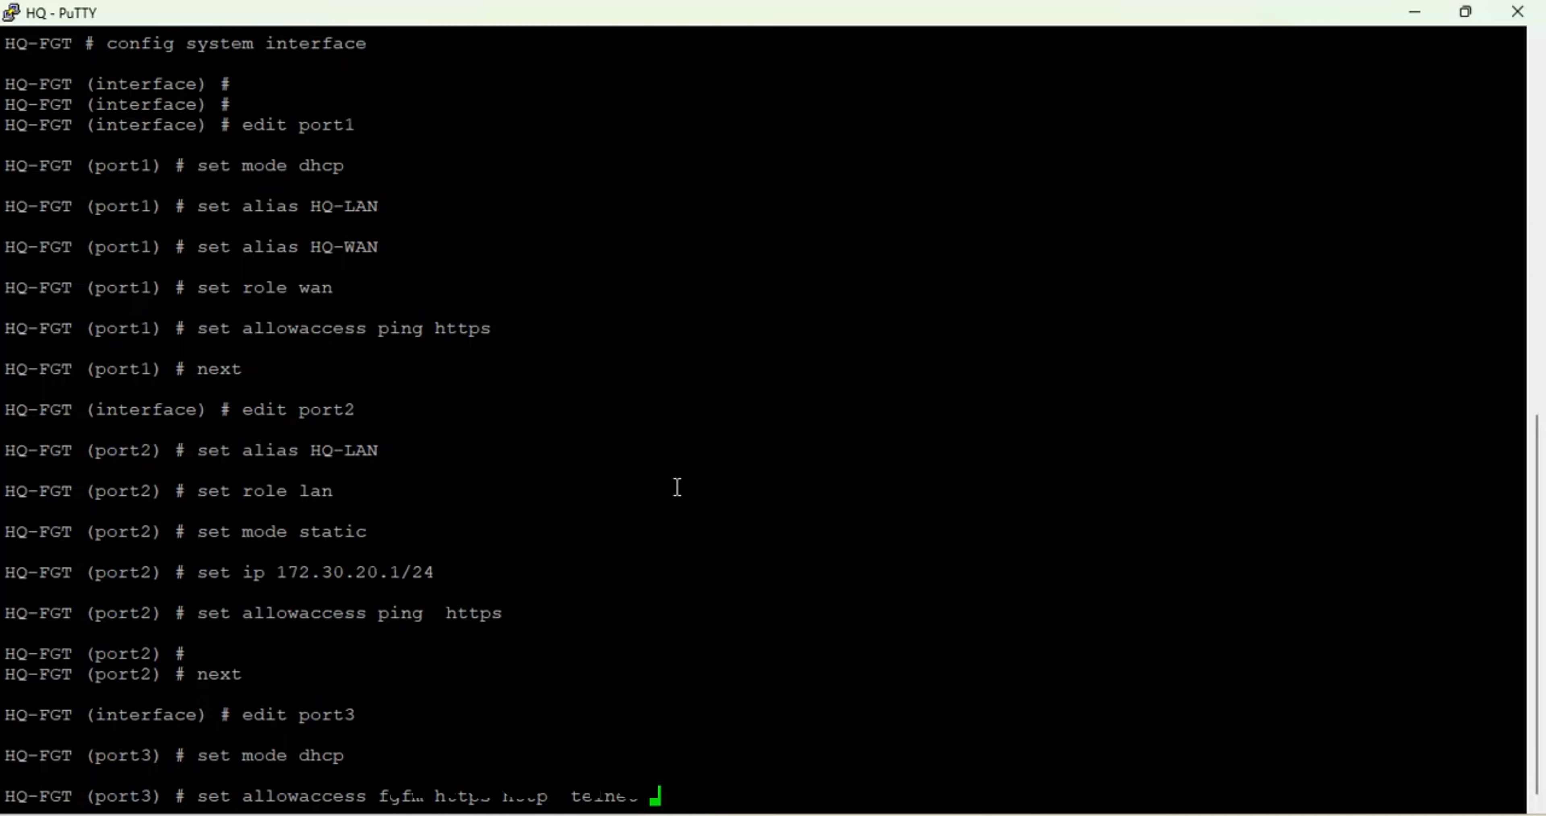
{"action": "type", "text": " t"}
{"action": "key", "text": "BackSpace"}
{"action": "type", "text": "ssh ping"}
{"action": "key", "text": "Return"}
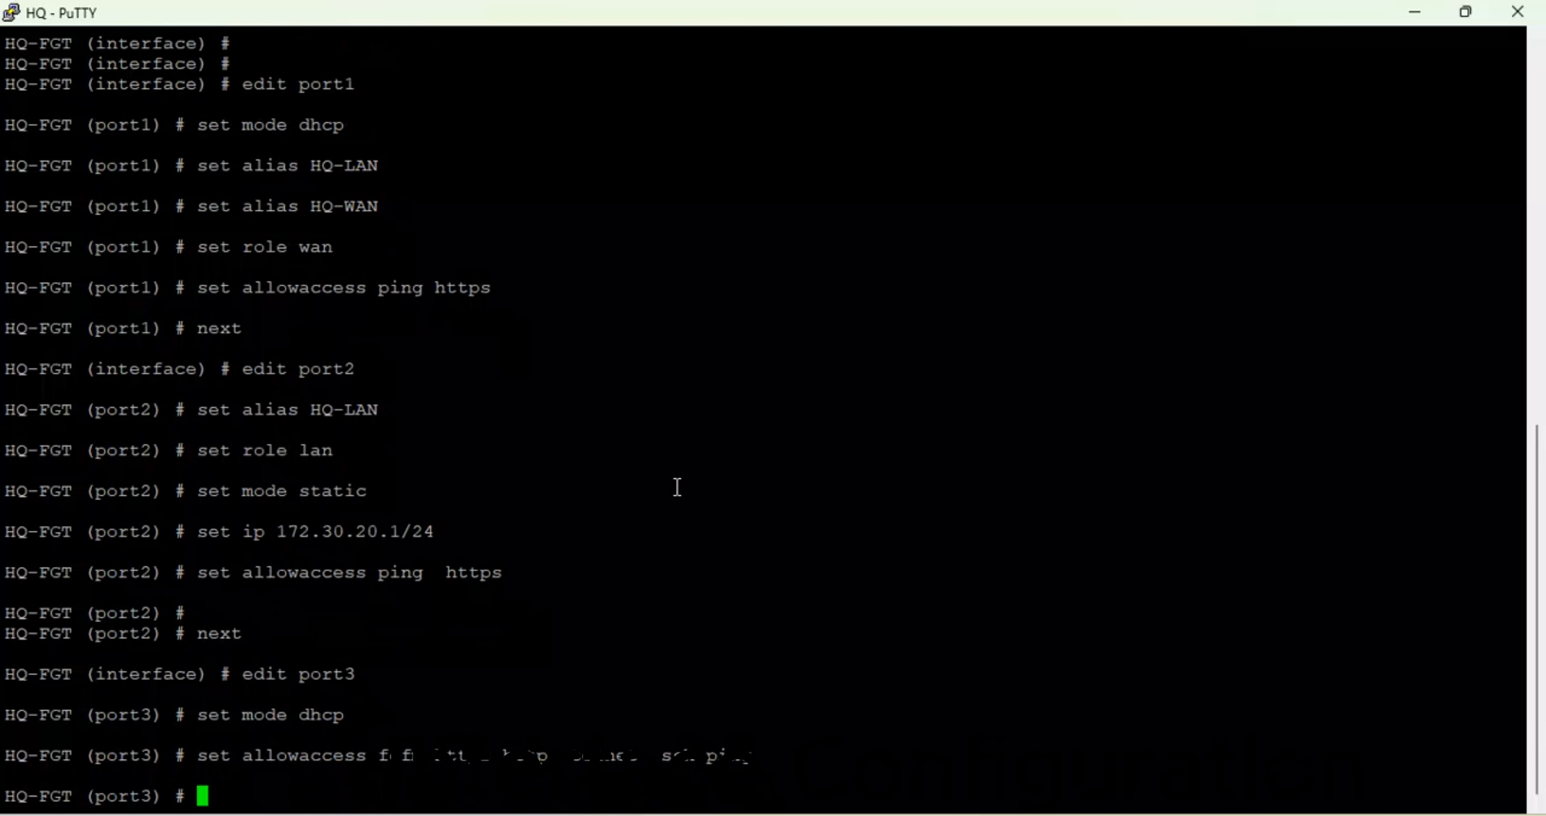
- Give port3 the alias HQ-MGT and end the interface configuration
{"action": "type", "text": "set alias "}
{"action": "type", "text": "HQ-"}
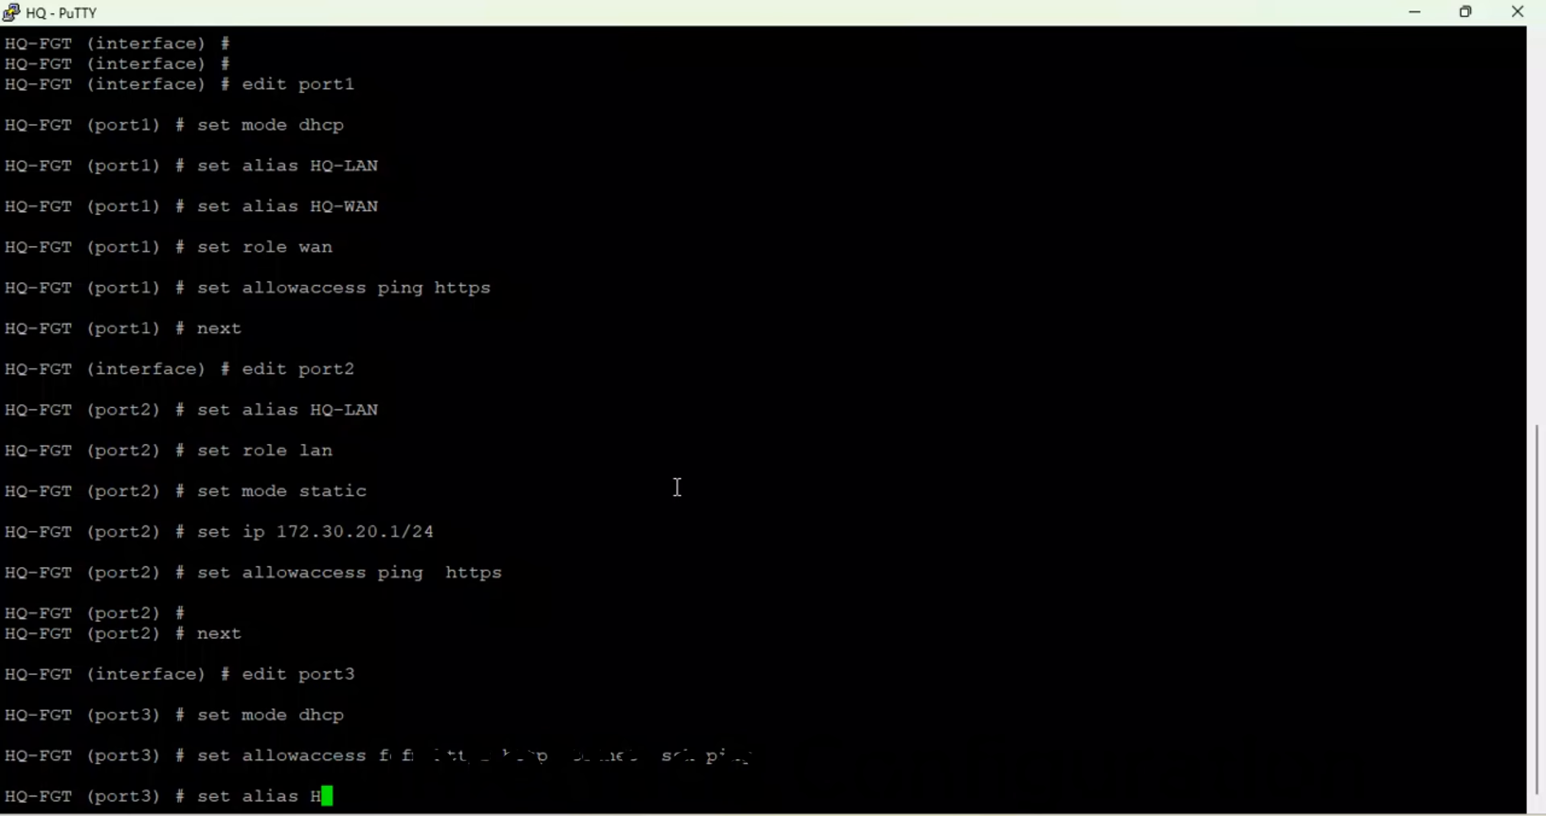
{"action": "type", "text": "MGT"}
{"action": "key", "text": "Return"}
{"action": "key", "text": "Return"}
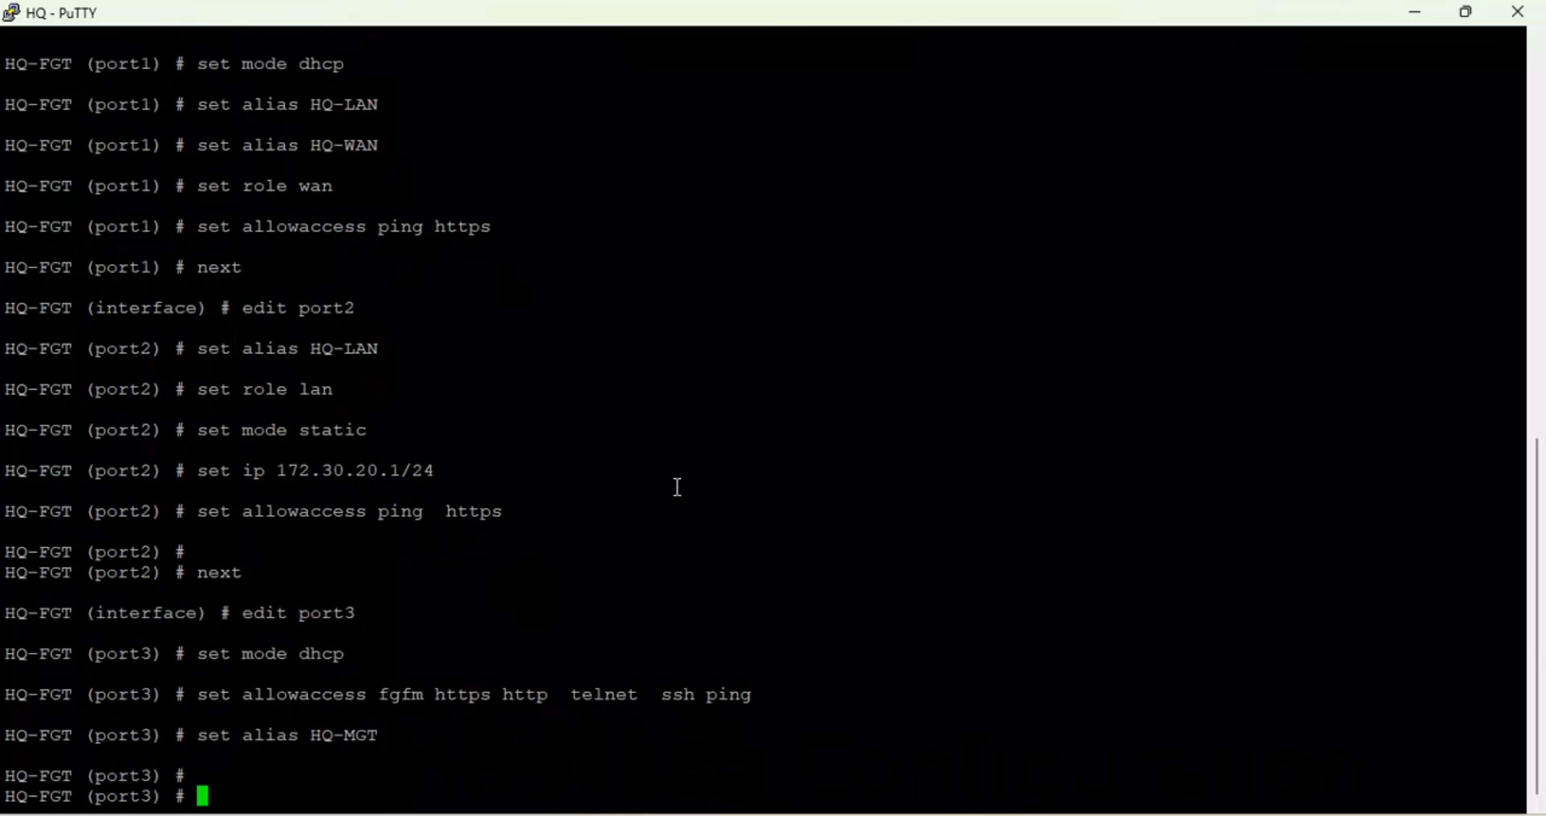
{"action": "type", "text": "end"}
{"action": "key", "text": "Return"}
{"action": "key", "text": "Return"}
{"action": "key", "text": "Return"}
{"action": "key", "text": "Return"}
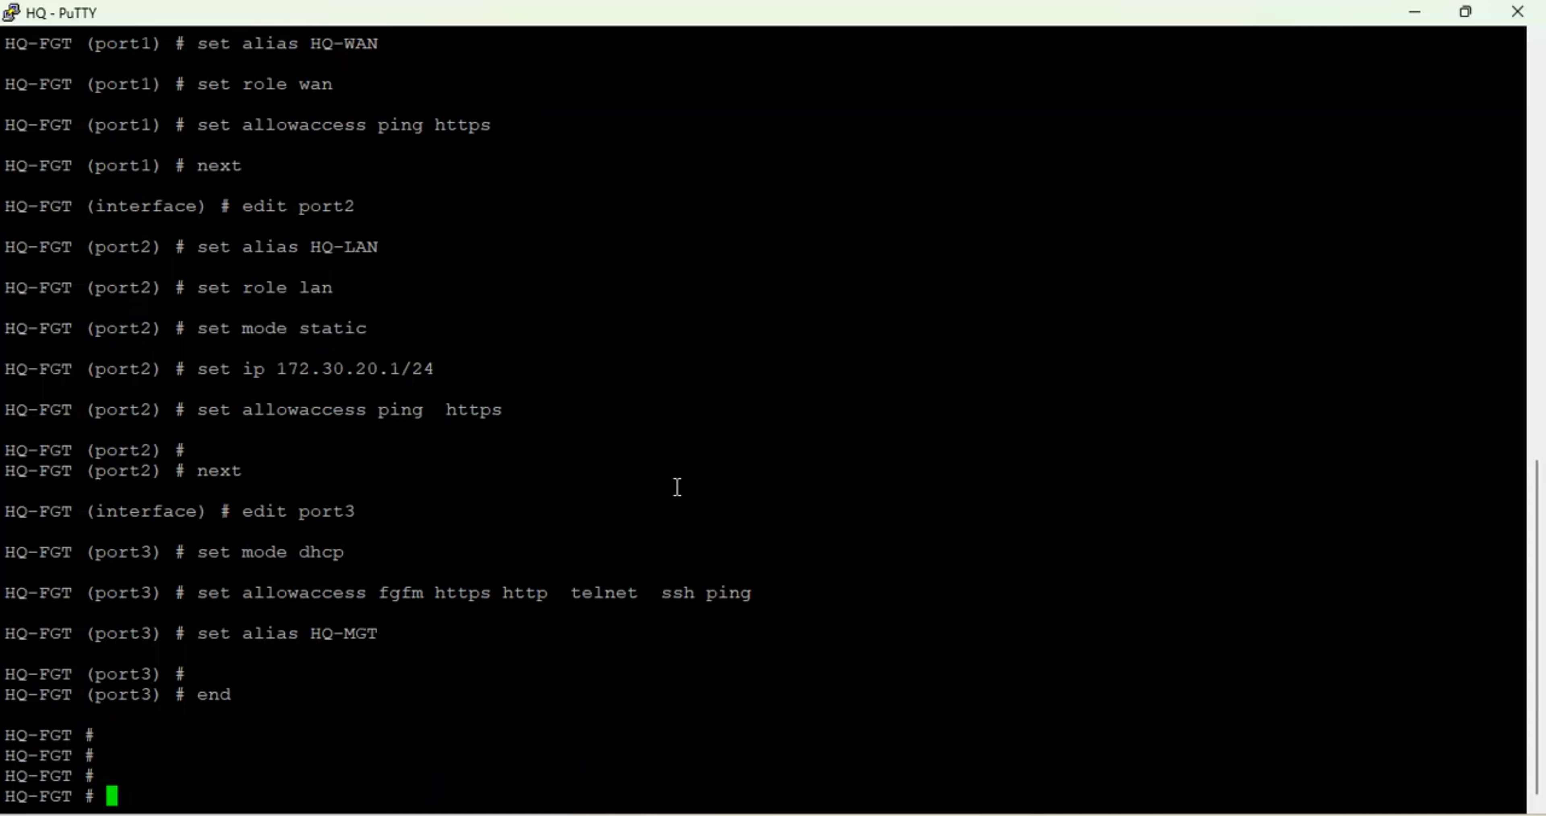
- Run diagnose ip address list and check port1 192.168.122.158, port2 172.30.20.1 and port3 192.168.10.84
{"action": "type", "text": "diagnose "}
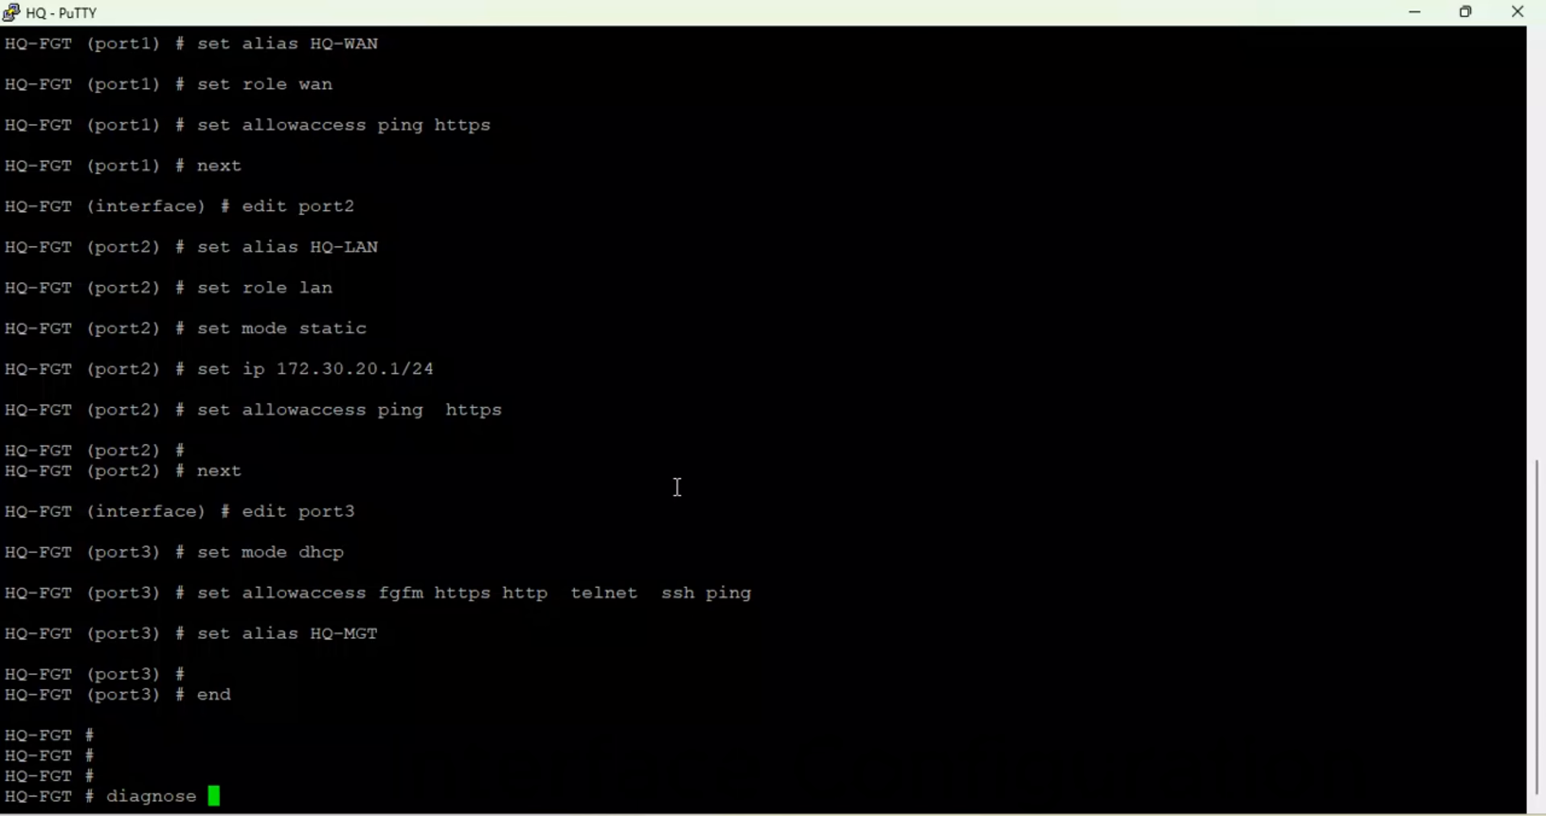
{"action": "type", "text": "ip address list"}
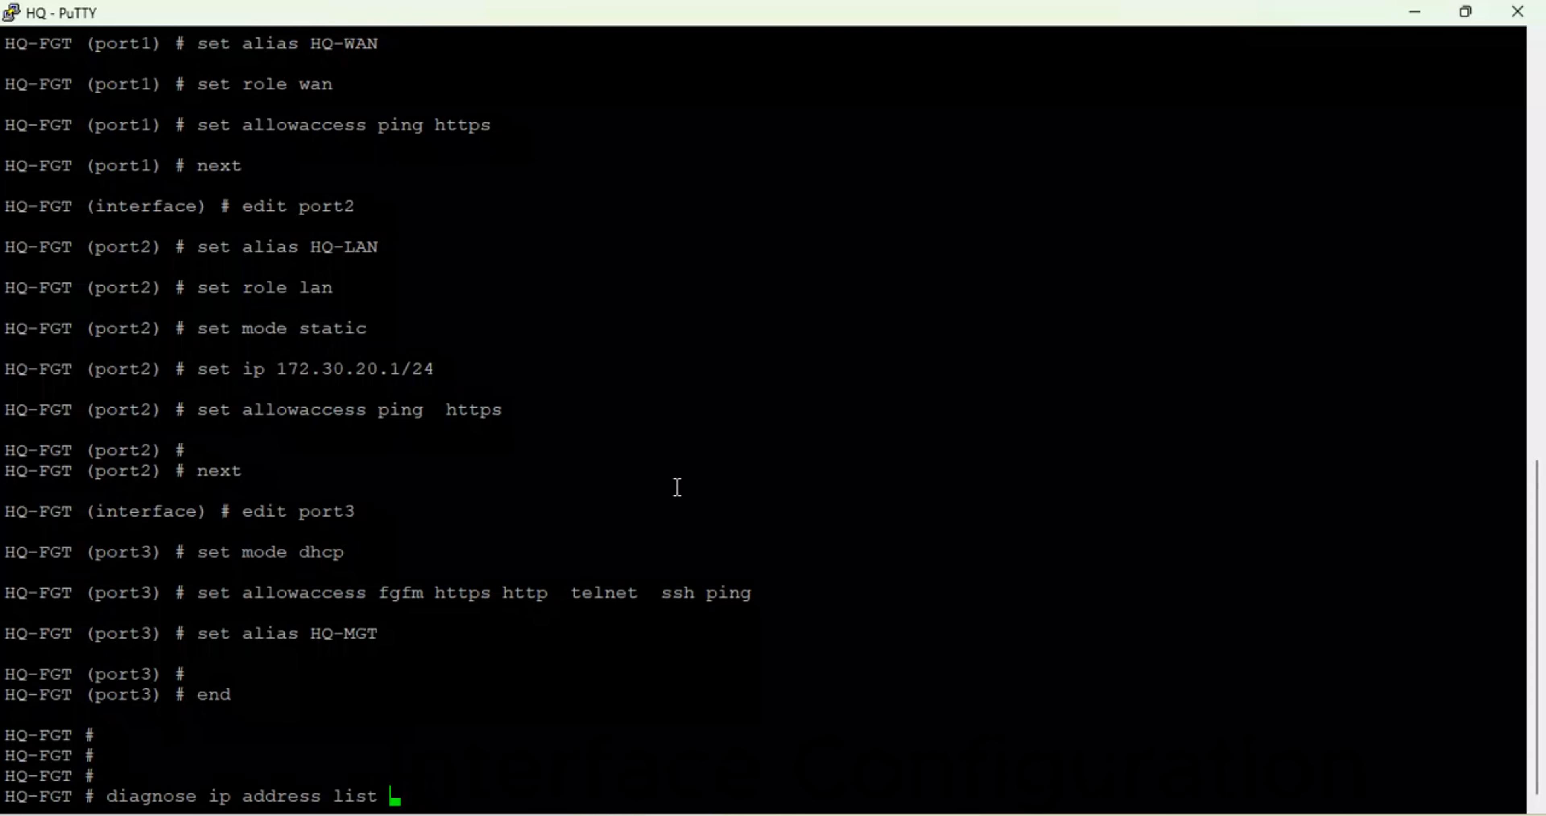
{"action": "key", "text": "Return"}
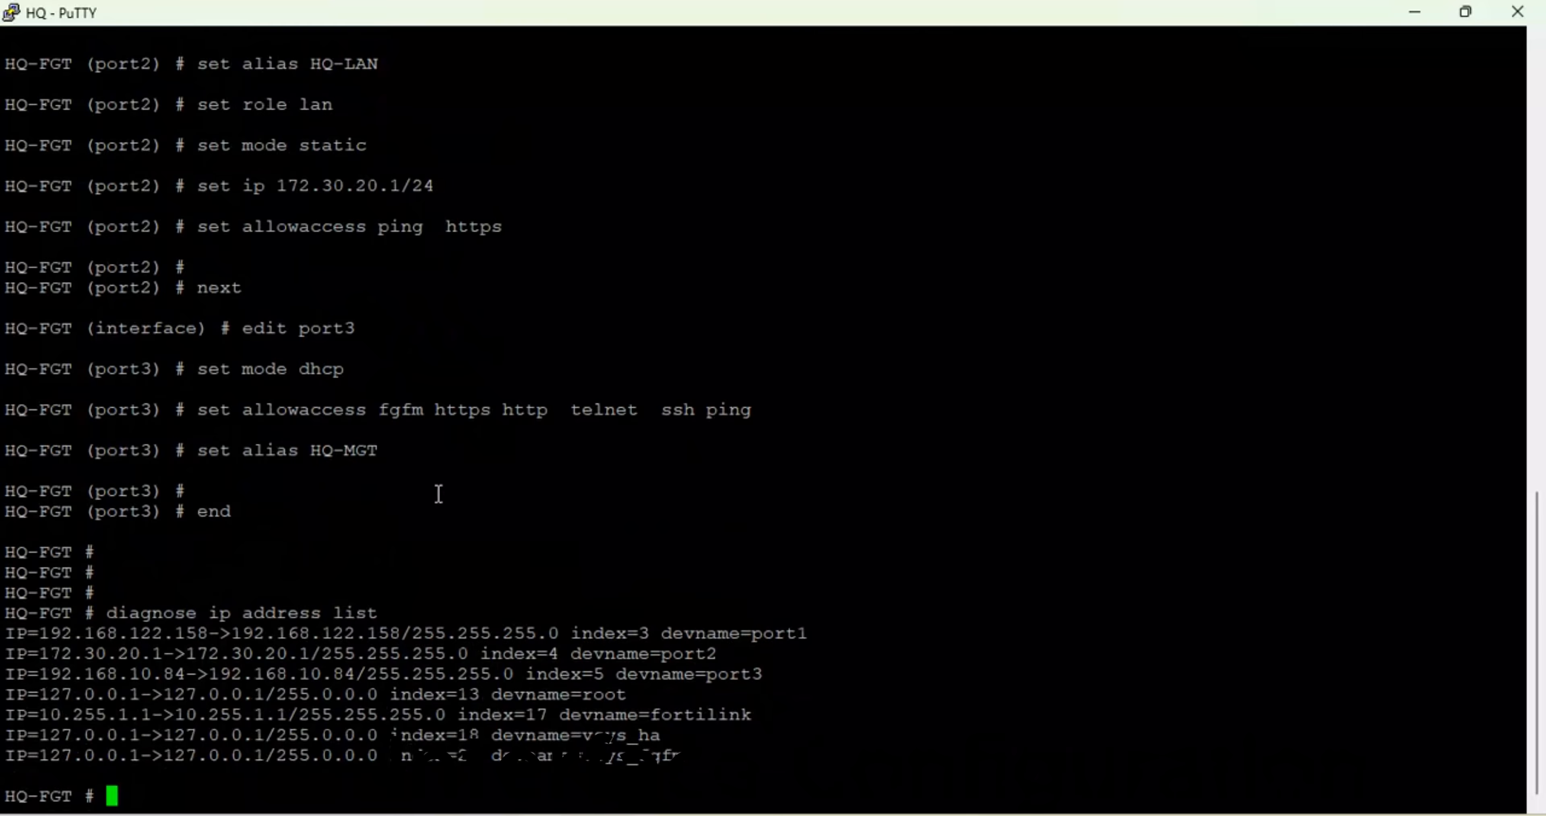
{"action": "left_click_drag", "start_coordinate": [206, 635], "coordinate": [54, 633]}
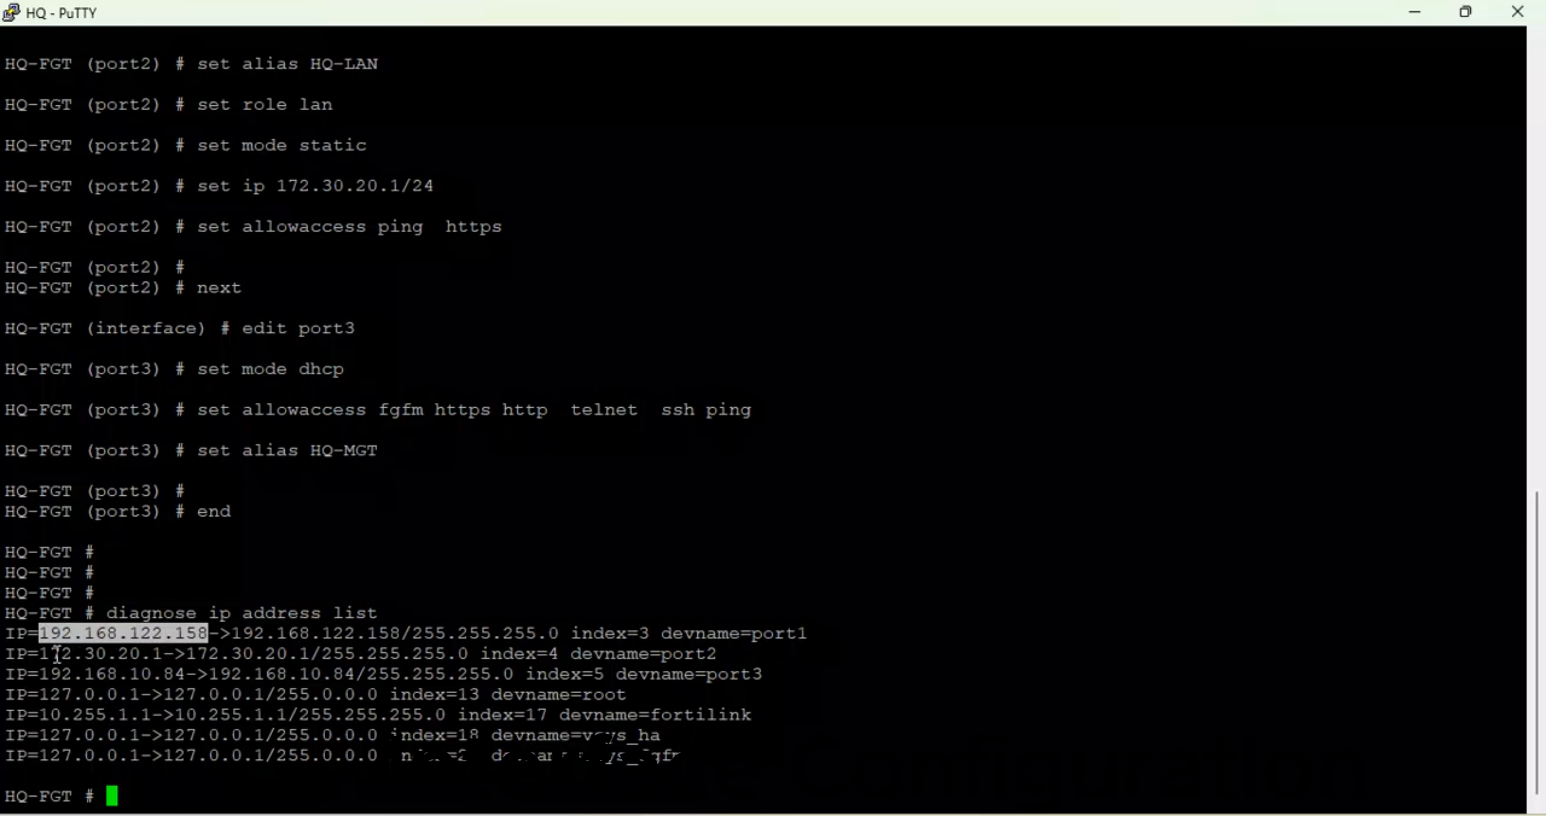
{"action": "left_click_drag", "start_coordinate": [40, 654], "coordinate": [144, 663]}
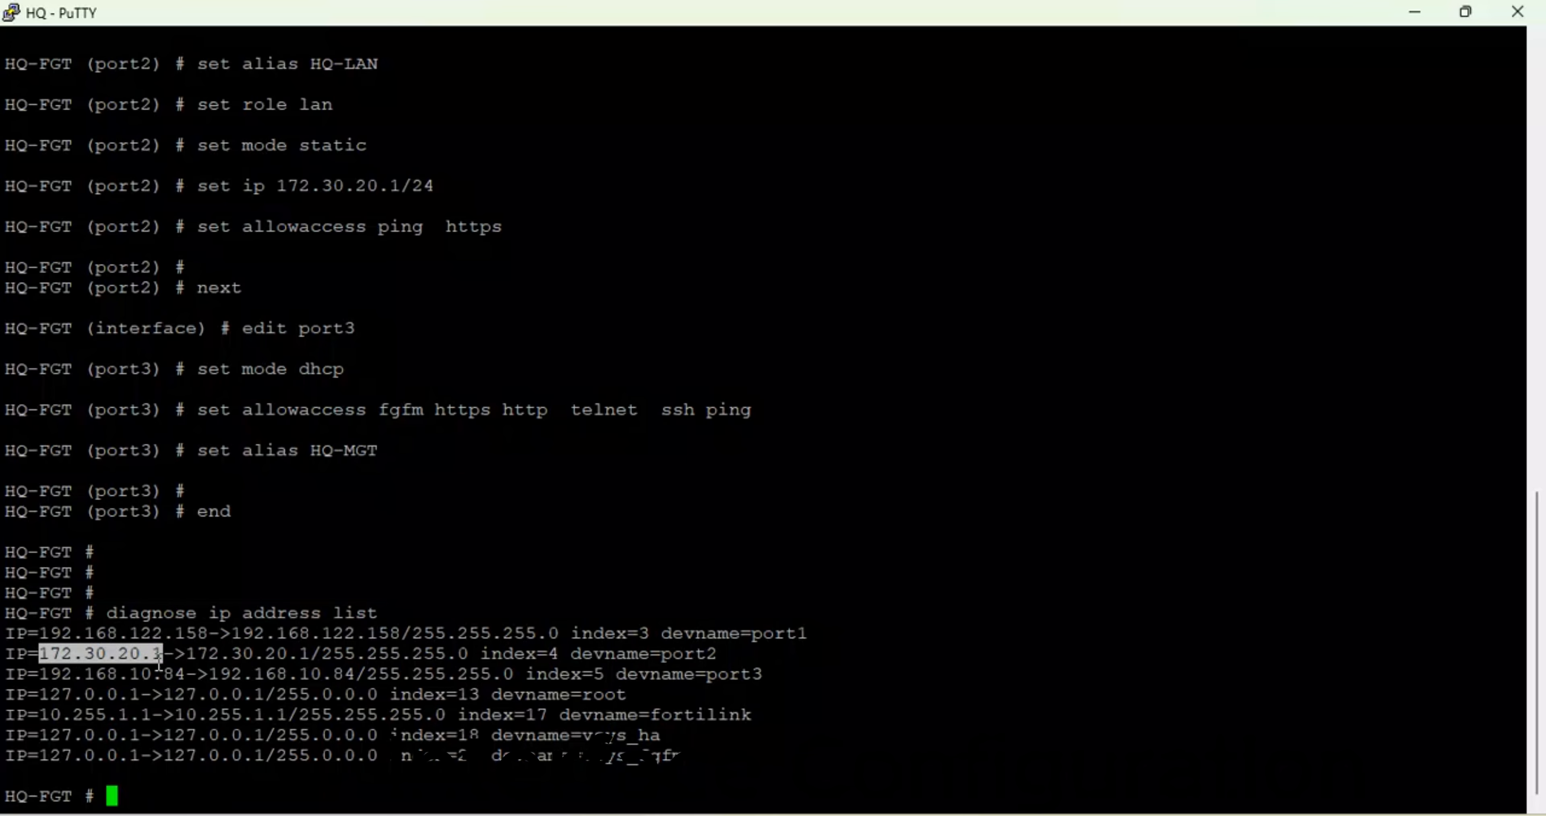
{"action": "left_click_drag", "start_coordinate": [718, 654], "coordinate": [674, 659]}
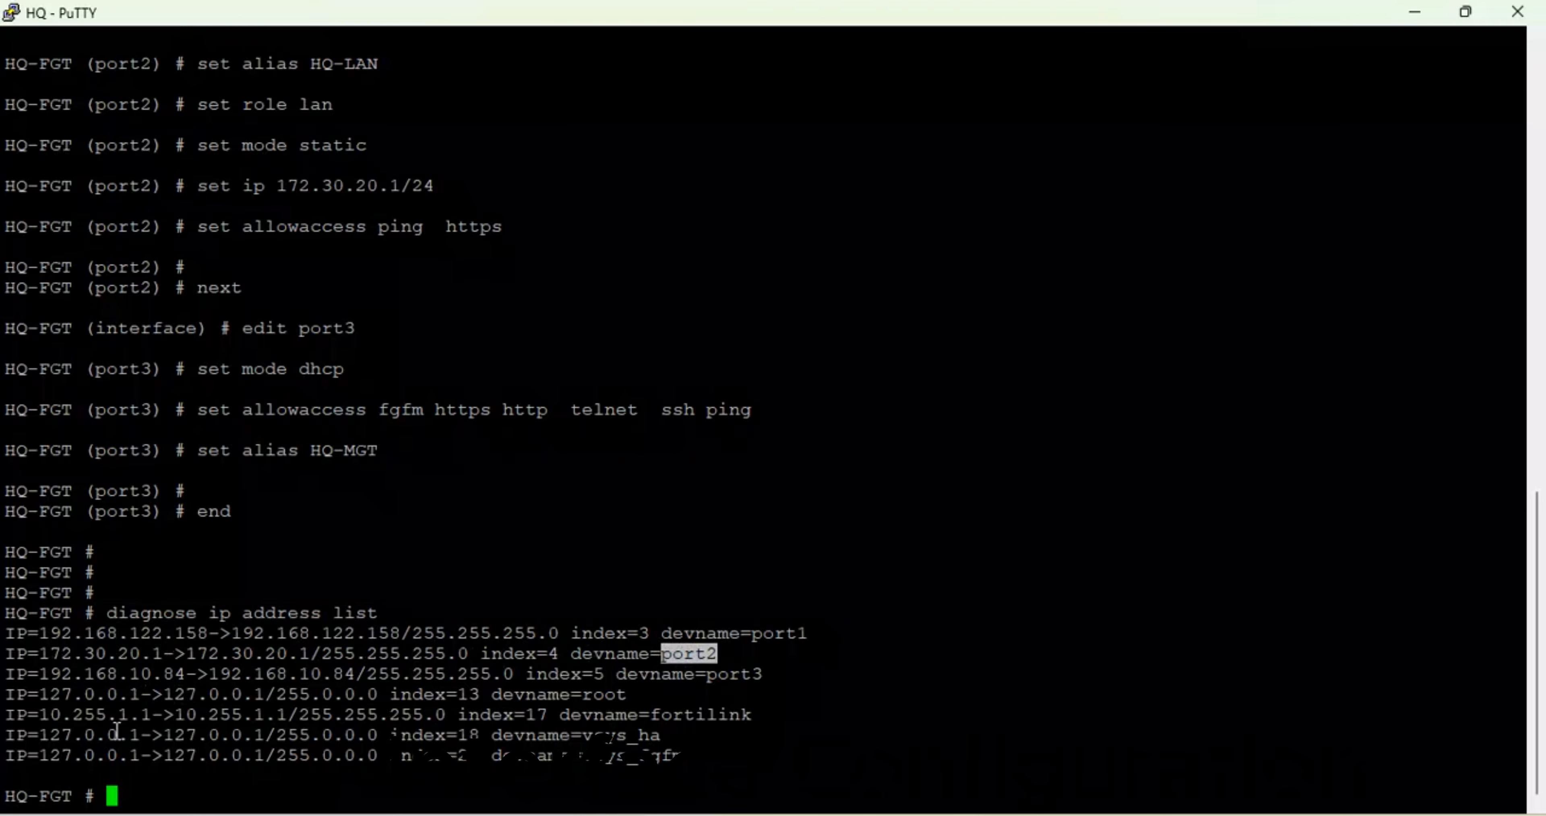
{"action": "left_click_drag", "start_coordinate": [185, 674], "coordinate": [43, 675]}
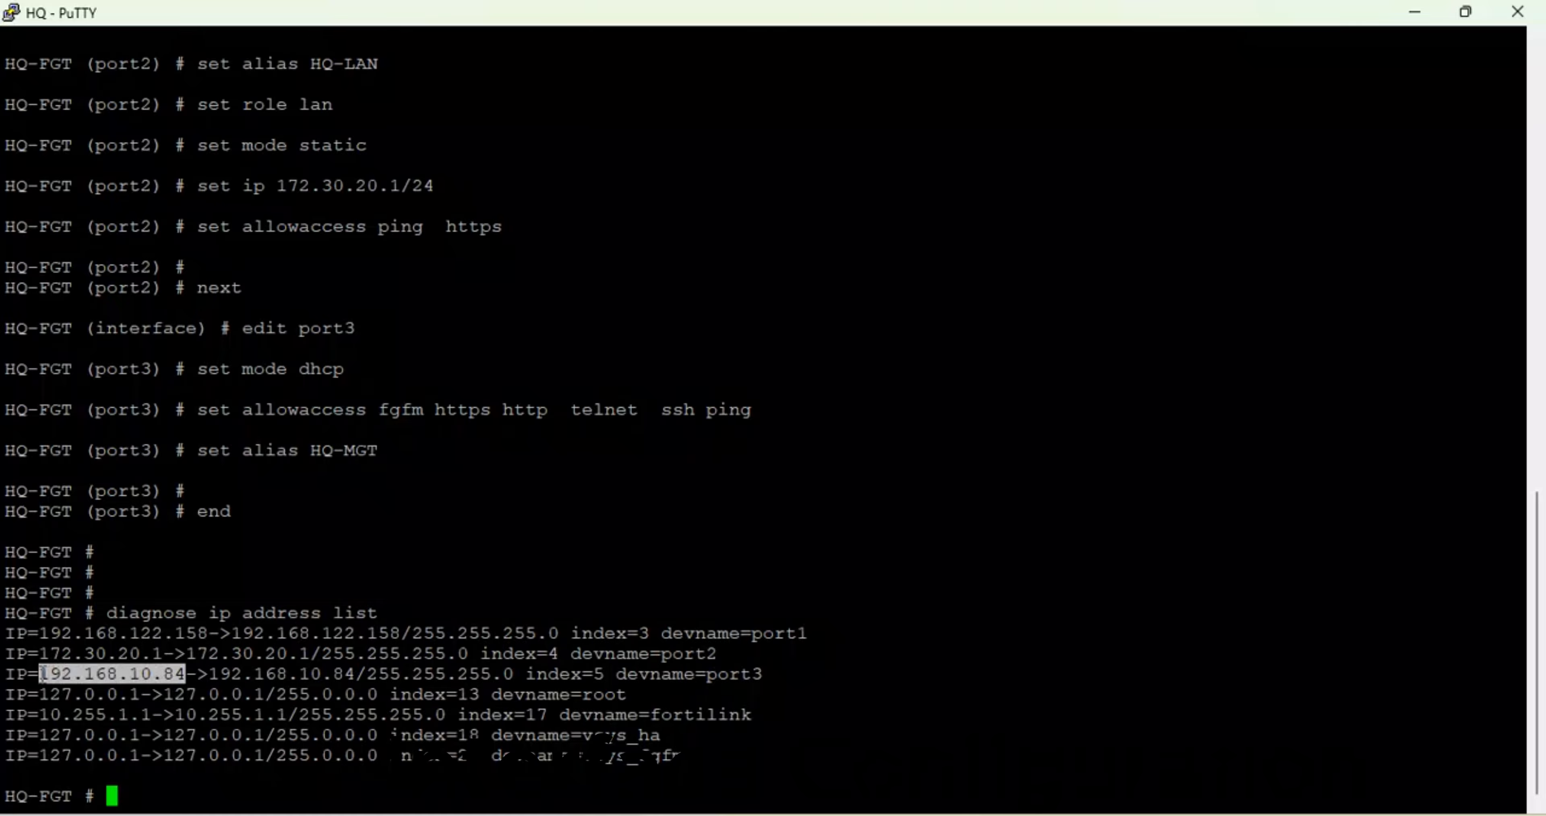
{"action": "key", "text": "Return"}
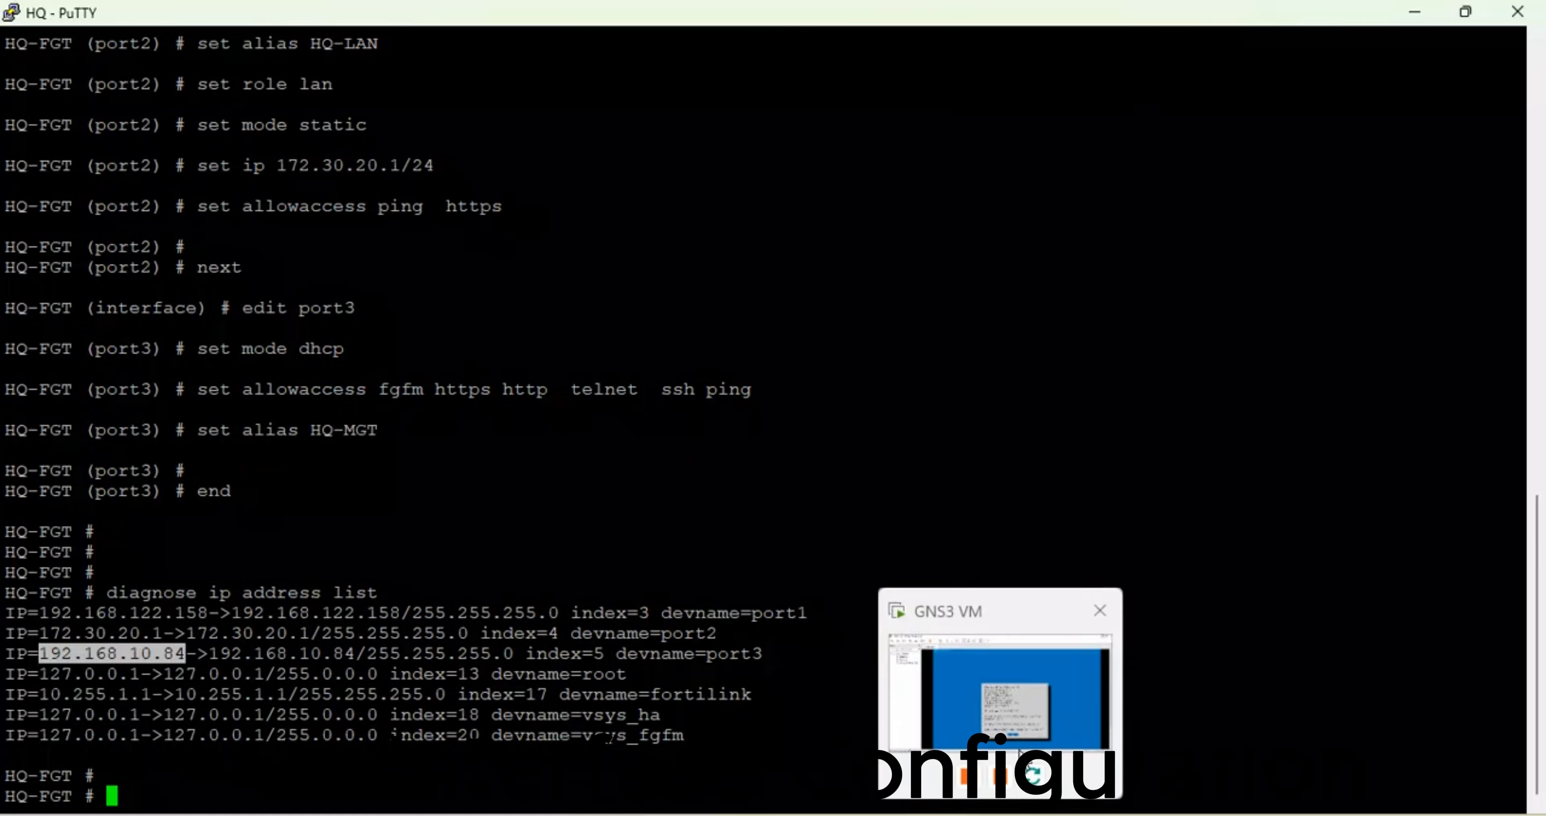
- Check the GNS3 VM address 192.168.10.10 in VMware, then return to the GNS3 topology
{"action": "left_click", "coordinate": [999, 814]}
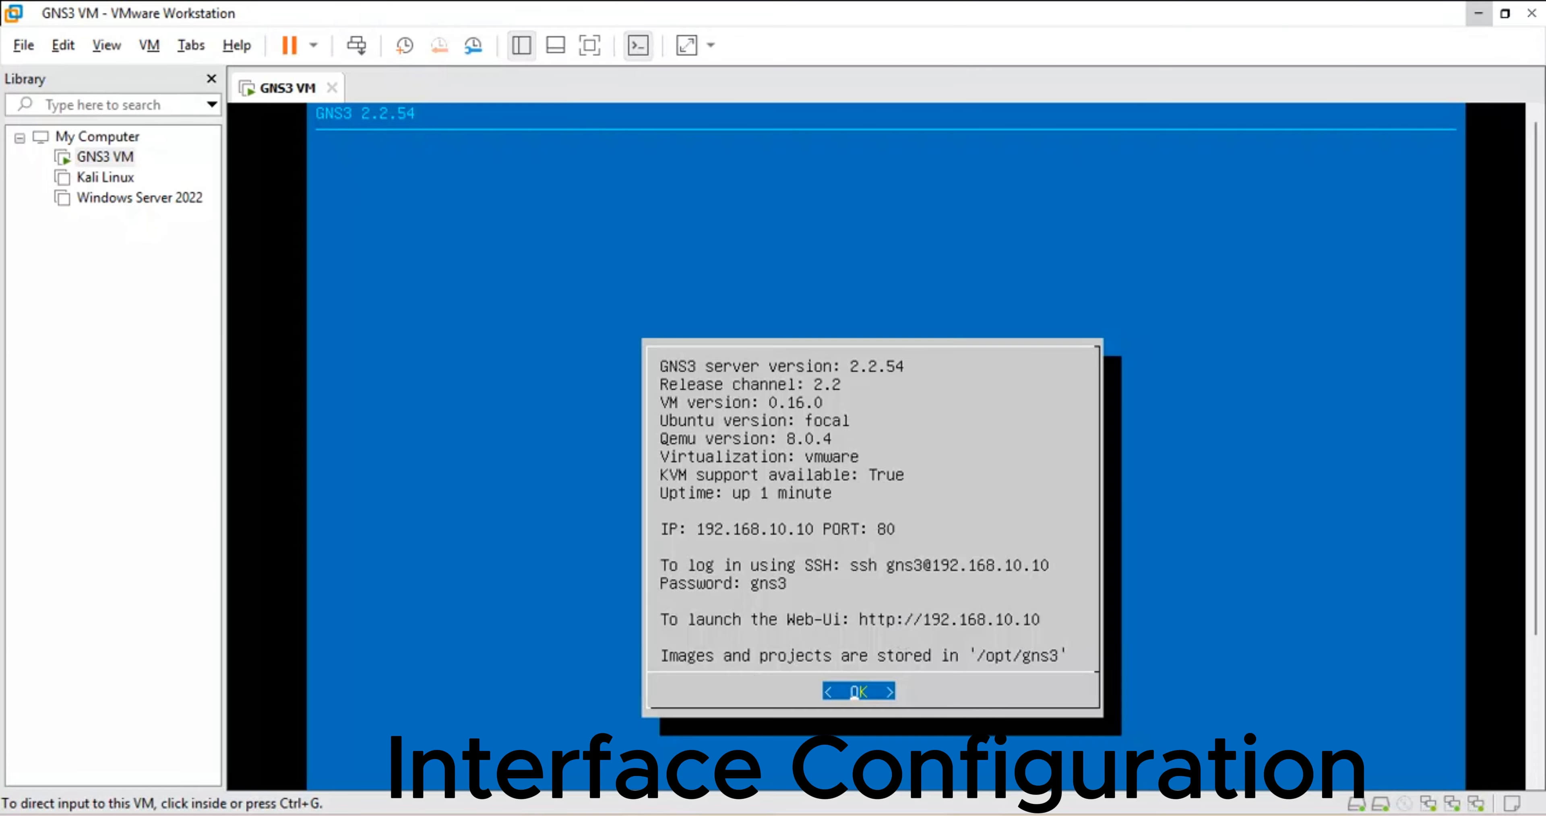
{"action": "mouse_move", "coordinate": [518, 812]}
{"action": "left_click", "coordinate": [516, 715]}
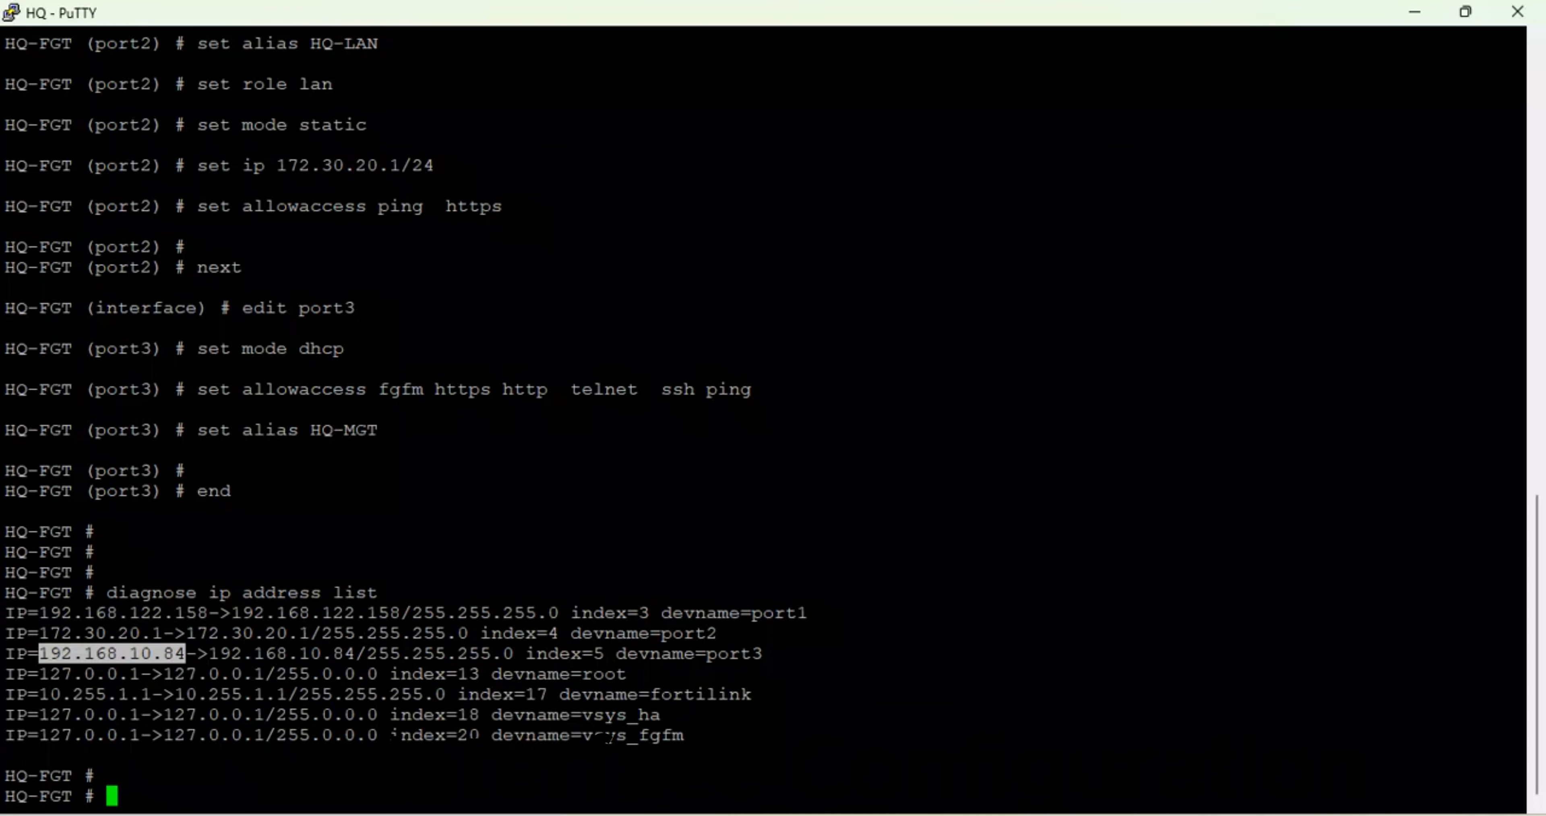
{"action": "left_click", "coordinate": [762, 796]}
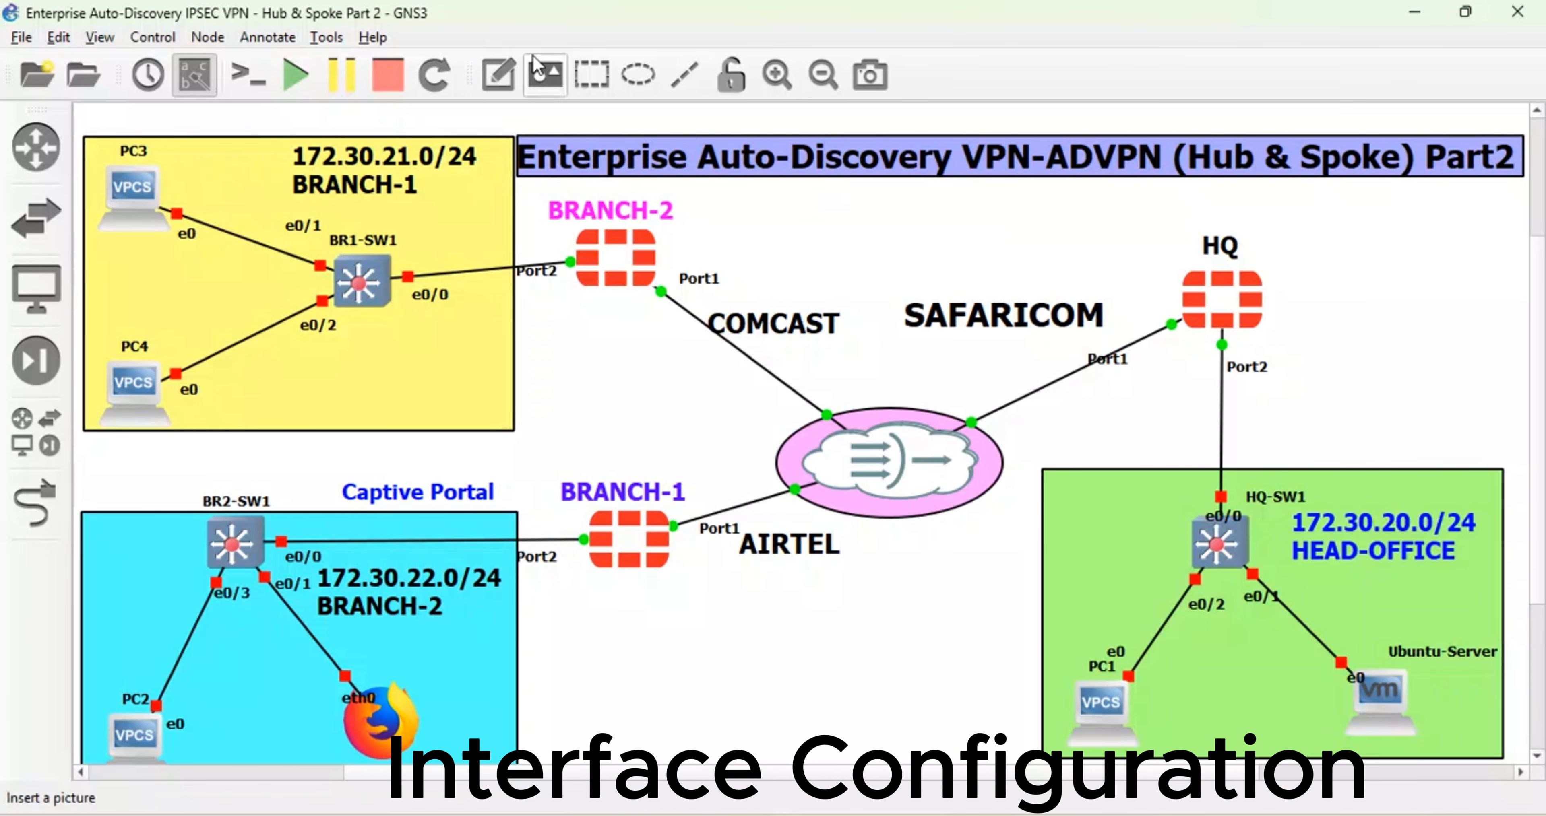
- Place a '.158' note beside HQ Port1 and shift the SAFARICOM label up-right
{"action": "left_click", "coordinate": [499, 75]}
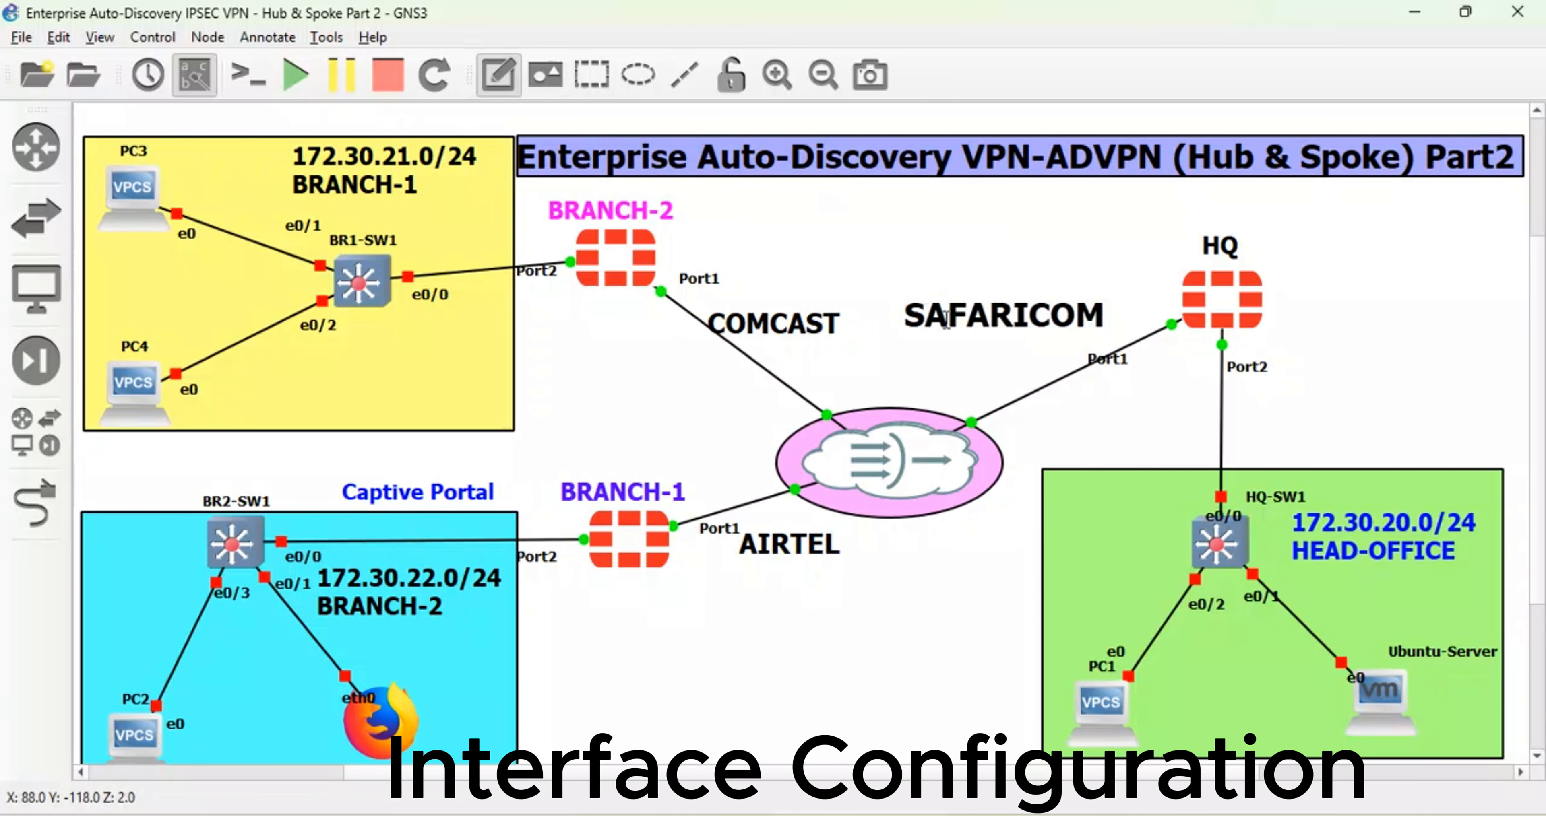
{"action": "left_click", "coordinate": [1158, 357]}
{"action": "type", "text": ".1"}
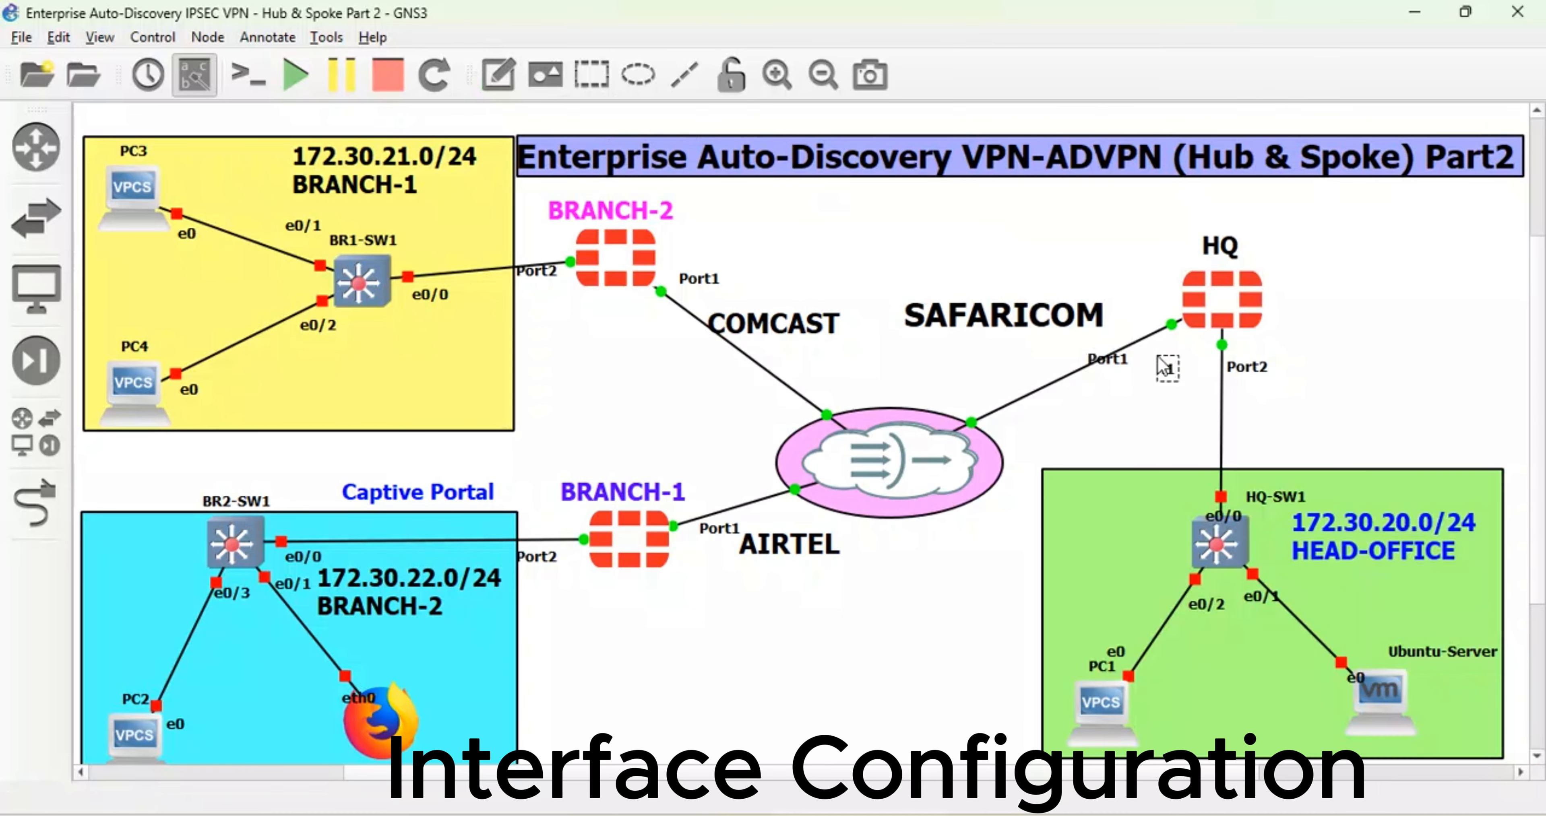
{"action": "type", "text": "58"}
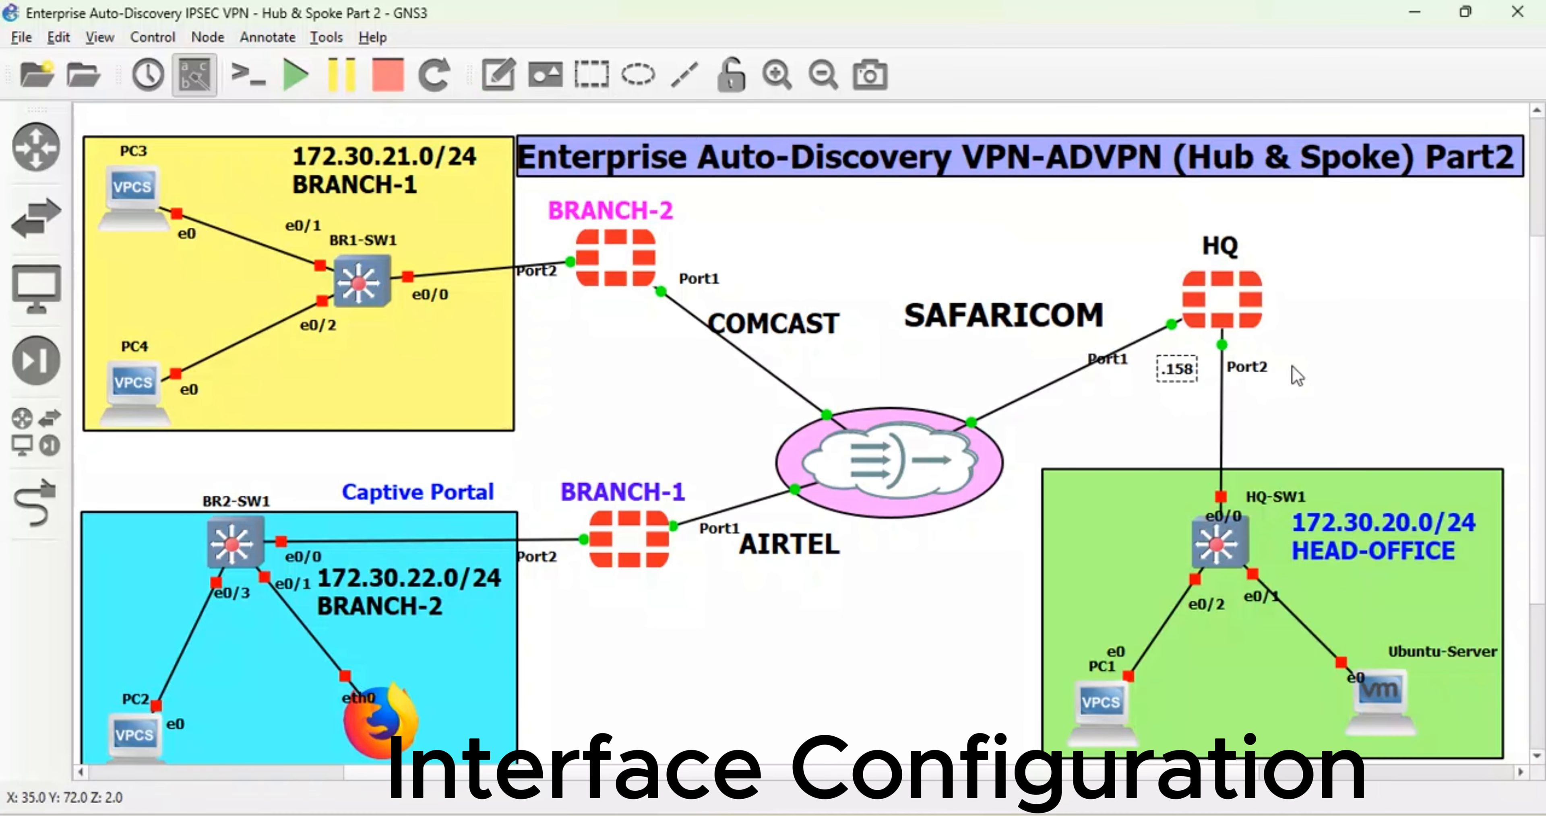
{"action": "left_click_drag", "start_coordinate": [1186, 378], "coordinate": [1173, 366]}
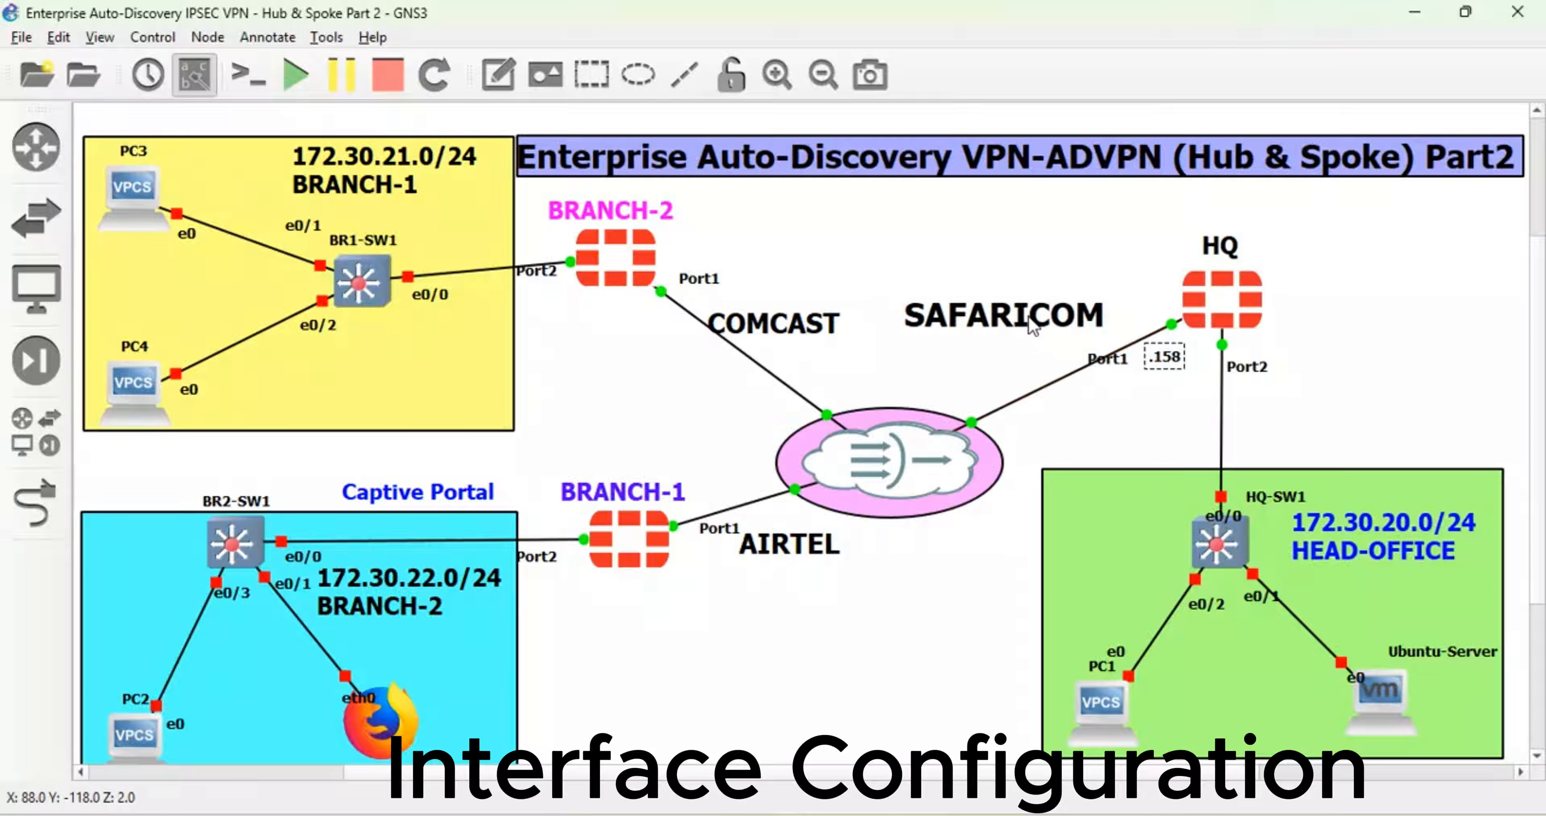
{"action": "left_click_drag", "start_coordinate": [1033, 327], "coordinate": [1057, 318]}
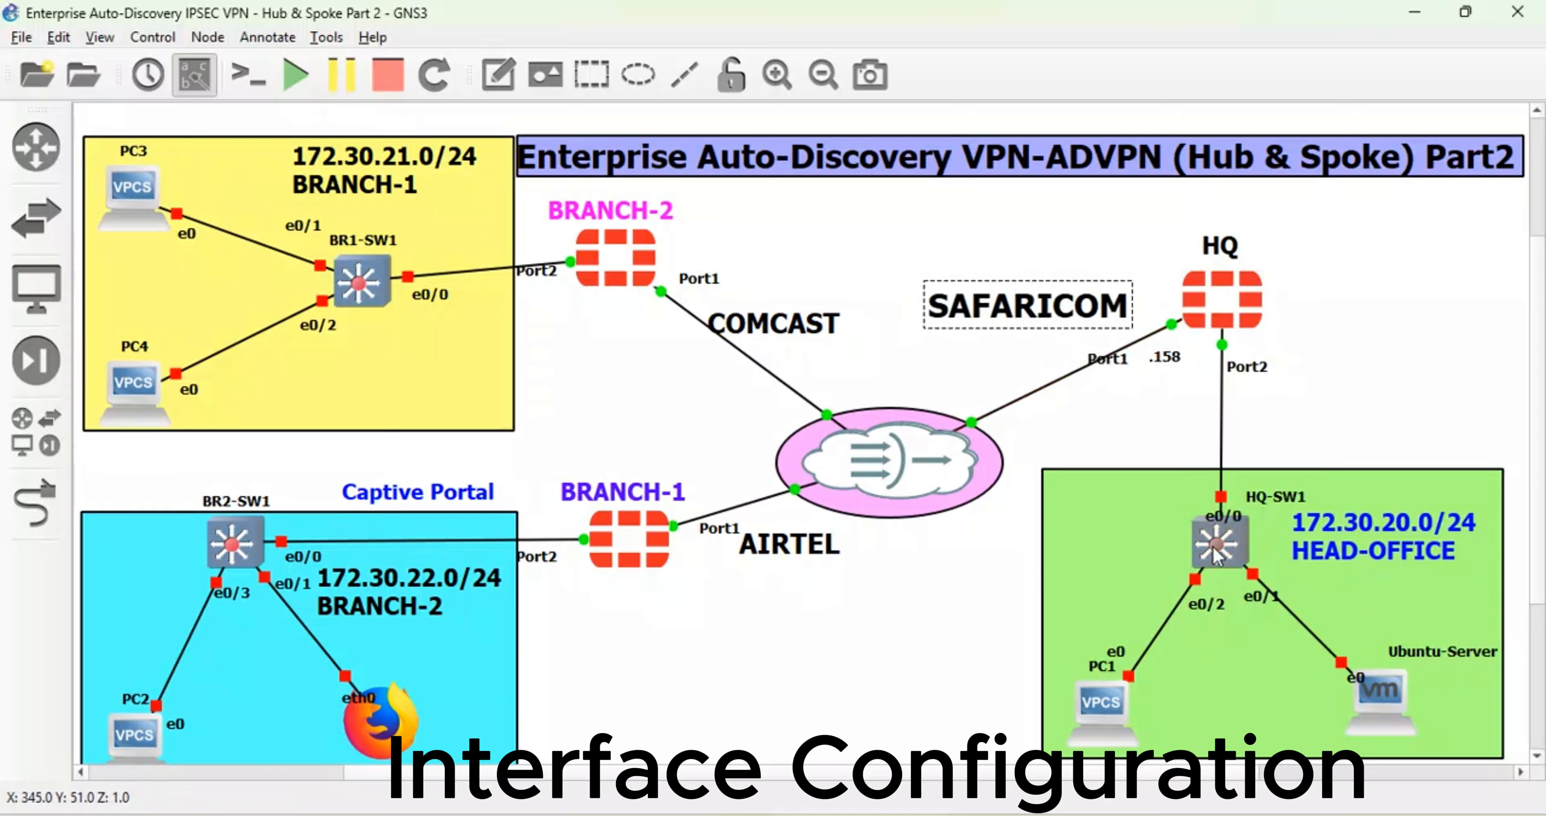
{"action": "left_click_drag", "start_coordinate": [1214, 554], "coordinate": [1215, 555]}
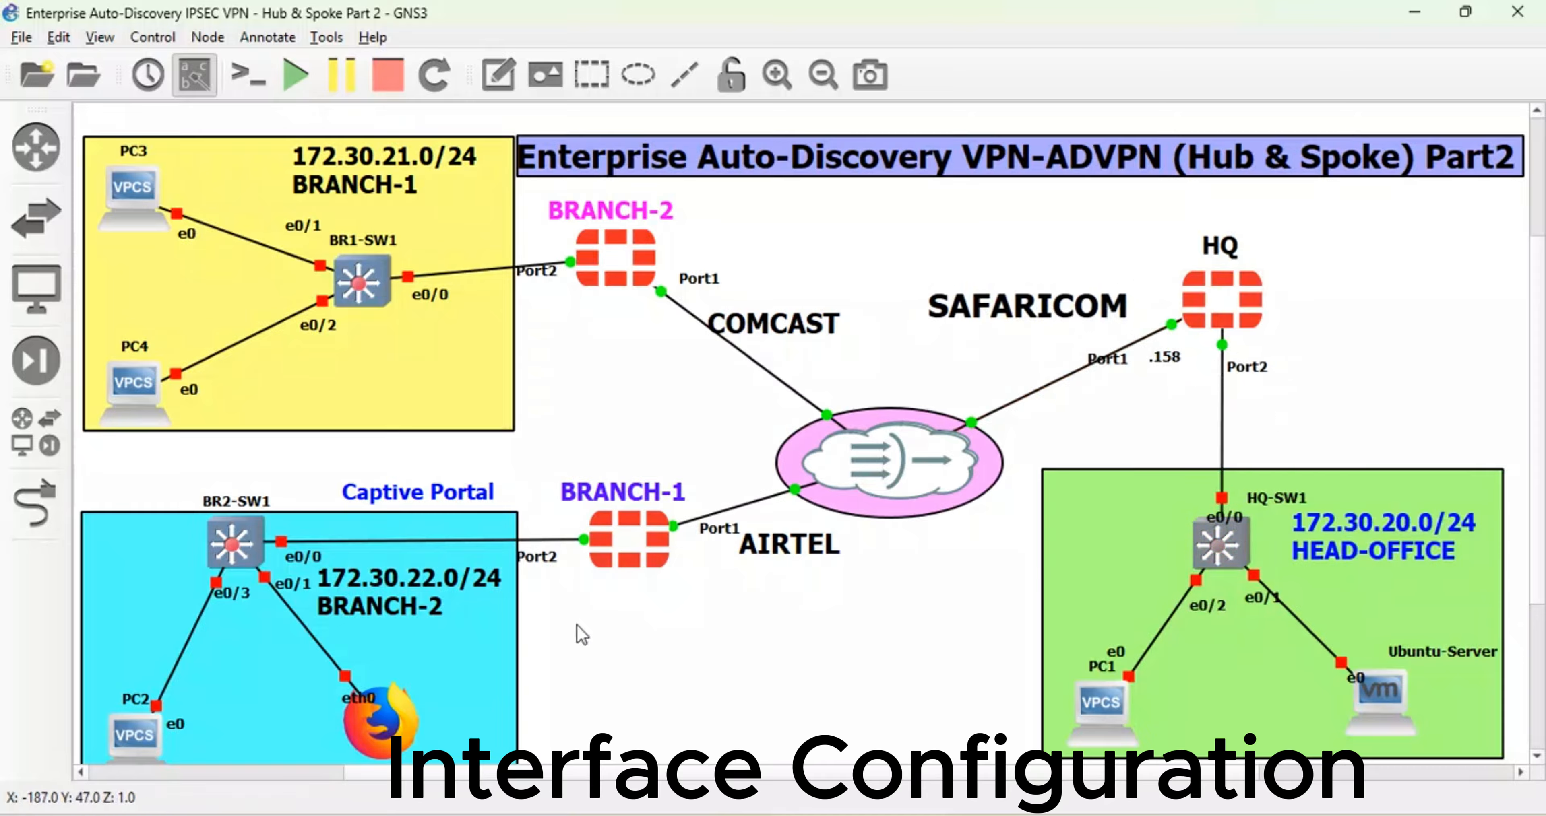
- Open the FortiGate web login page at 192.168.10.84 in the browser
{"action": "mouse_move", "coordinate": [651, 811]}
{"action": "left_click", "coordinate": [650, 723]}
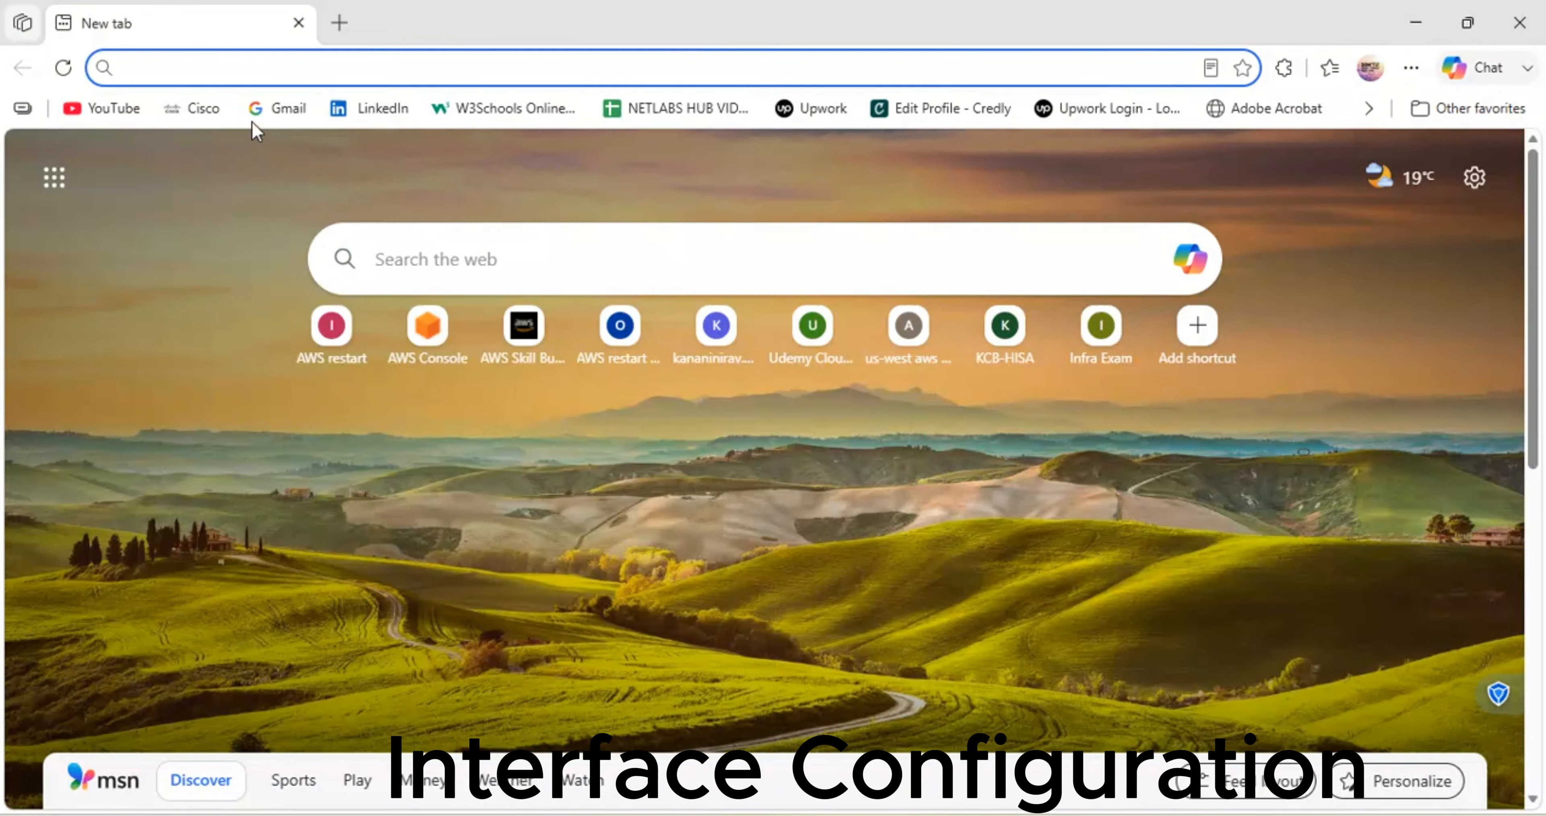
{"action": "type", "text": "192"}
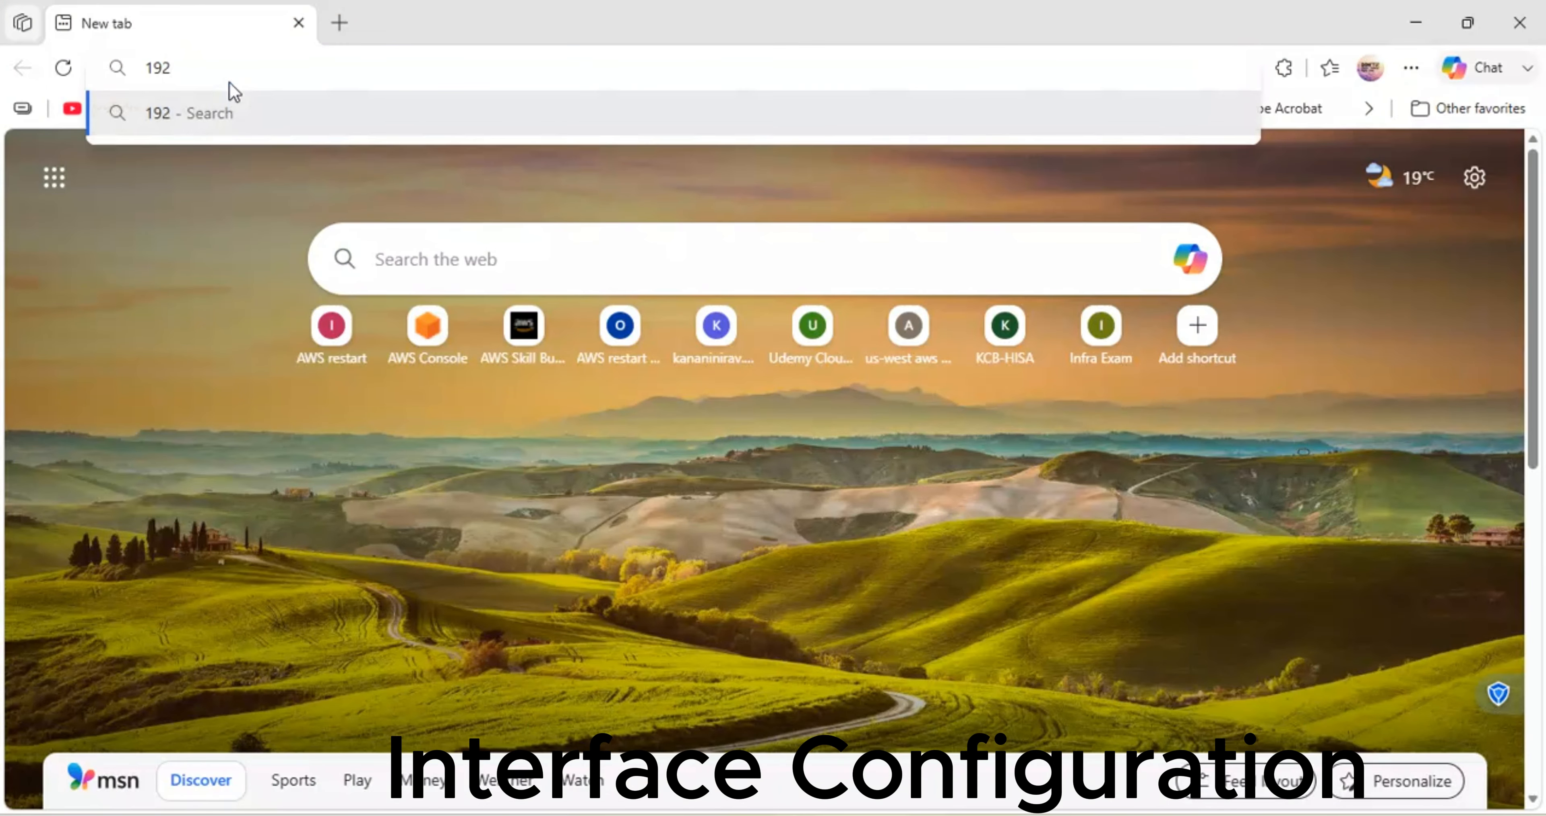
{"action": "key", "text": "BackSpace"}
{"action": "key", "text": "BackSpace"}
{"action": "key", "text": "BackSpace"}
{"action": "type", "text": "192.168.10.84"}
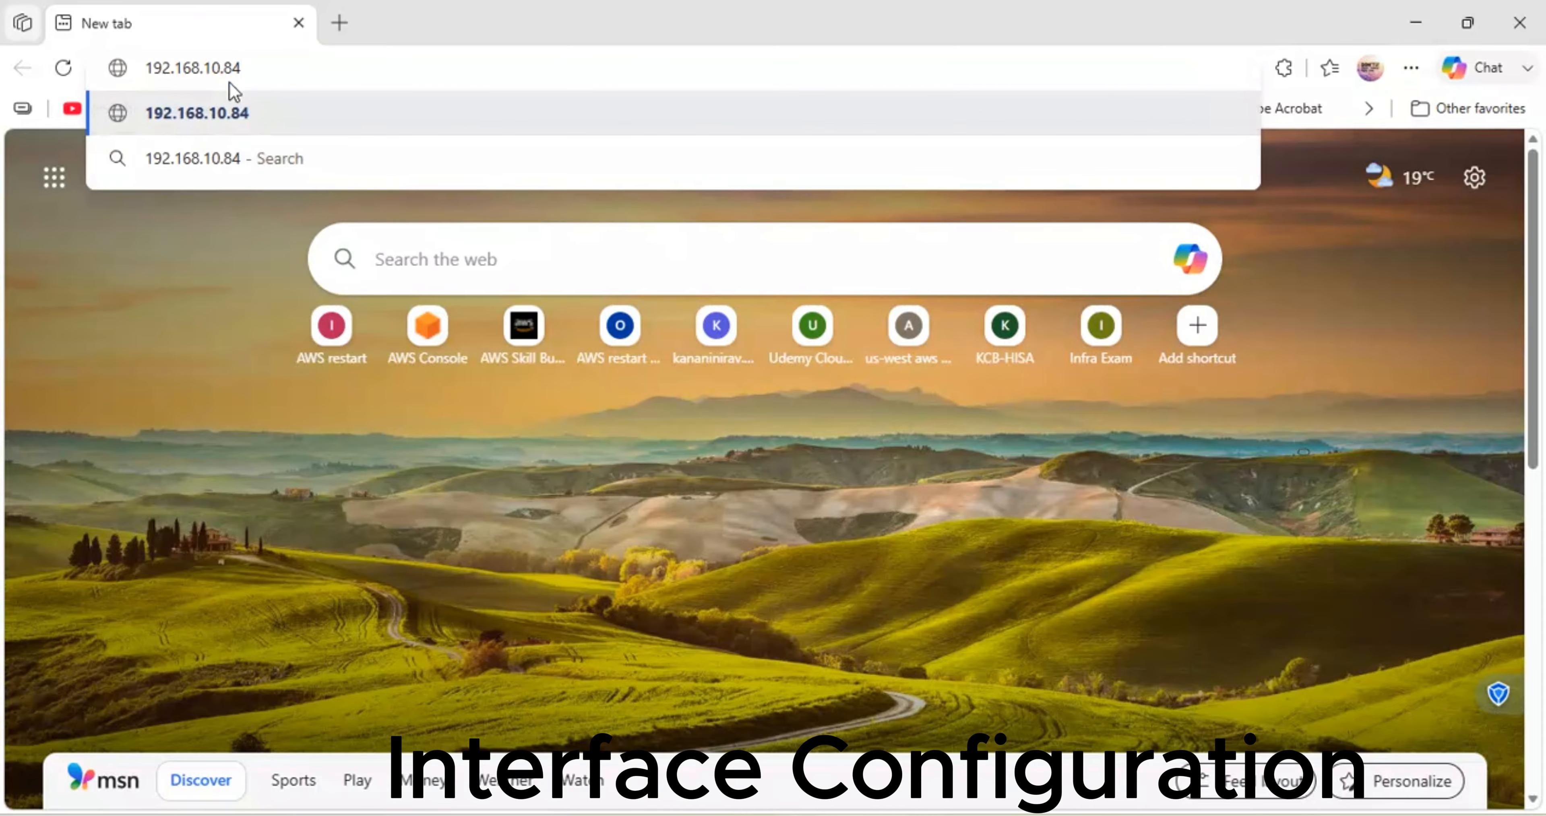
{"action": "key", "text": "Return"}
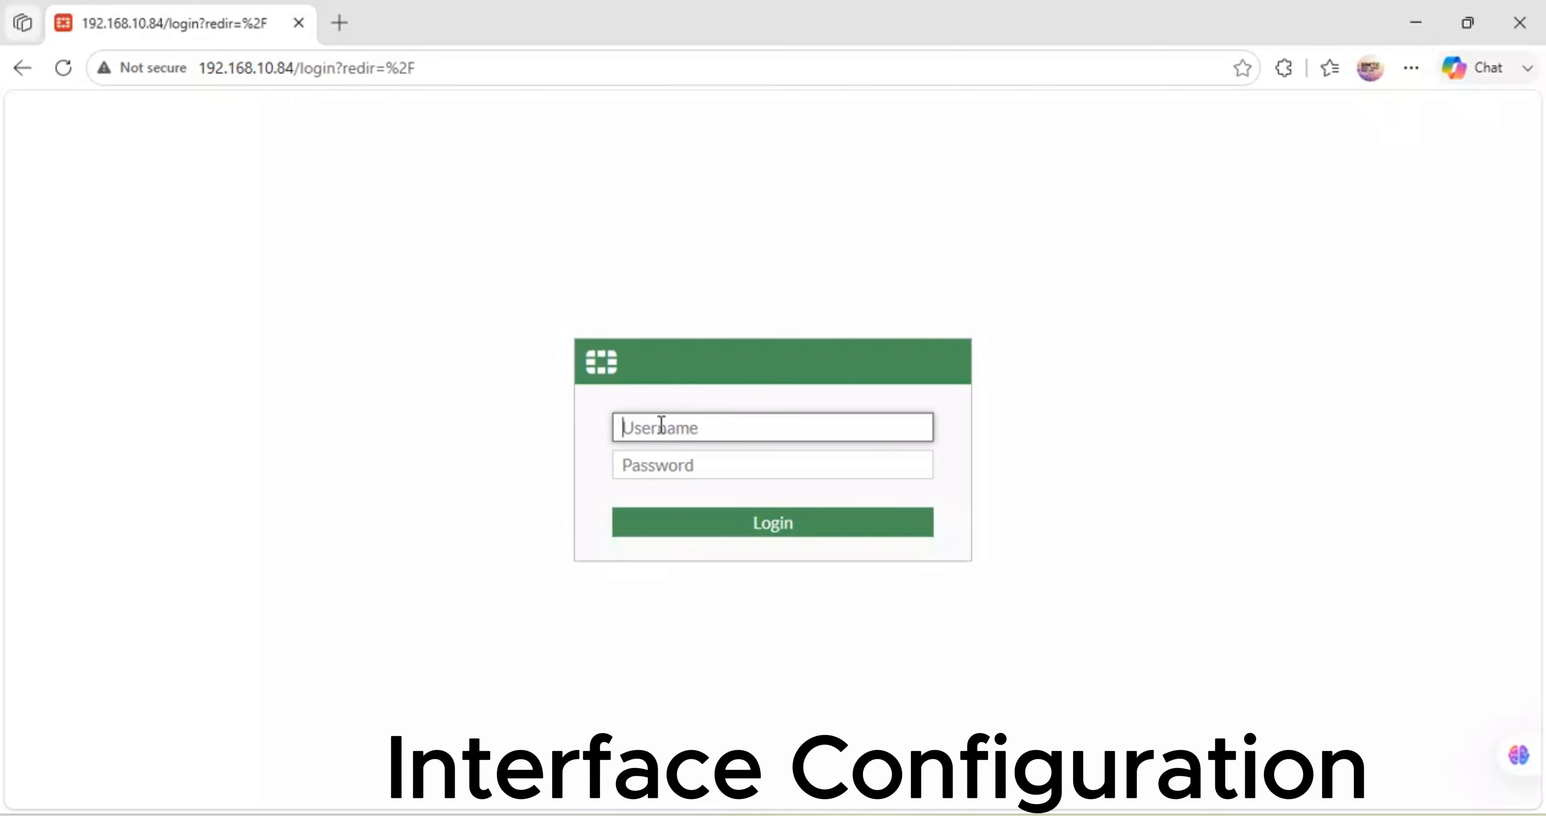
- Sign in to the web GUI as admin with the account password and decline saving it
{"action": "type", "text": "admin"}
{"action": "key", "text": "Tab"}
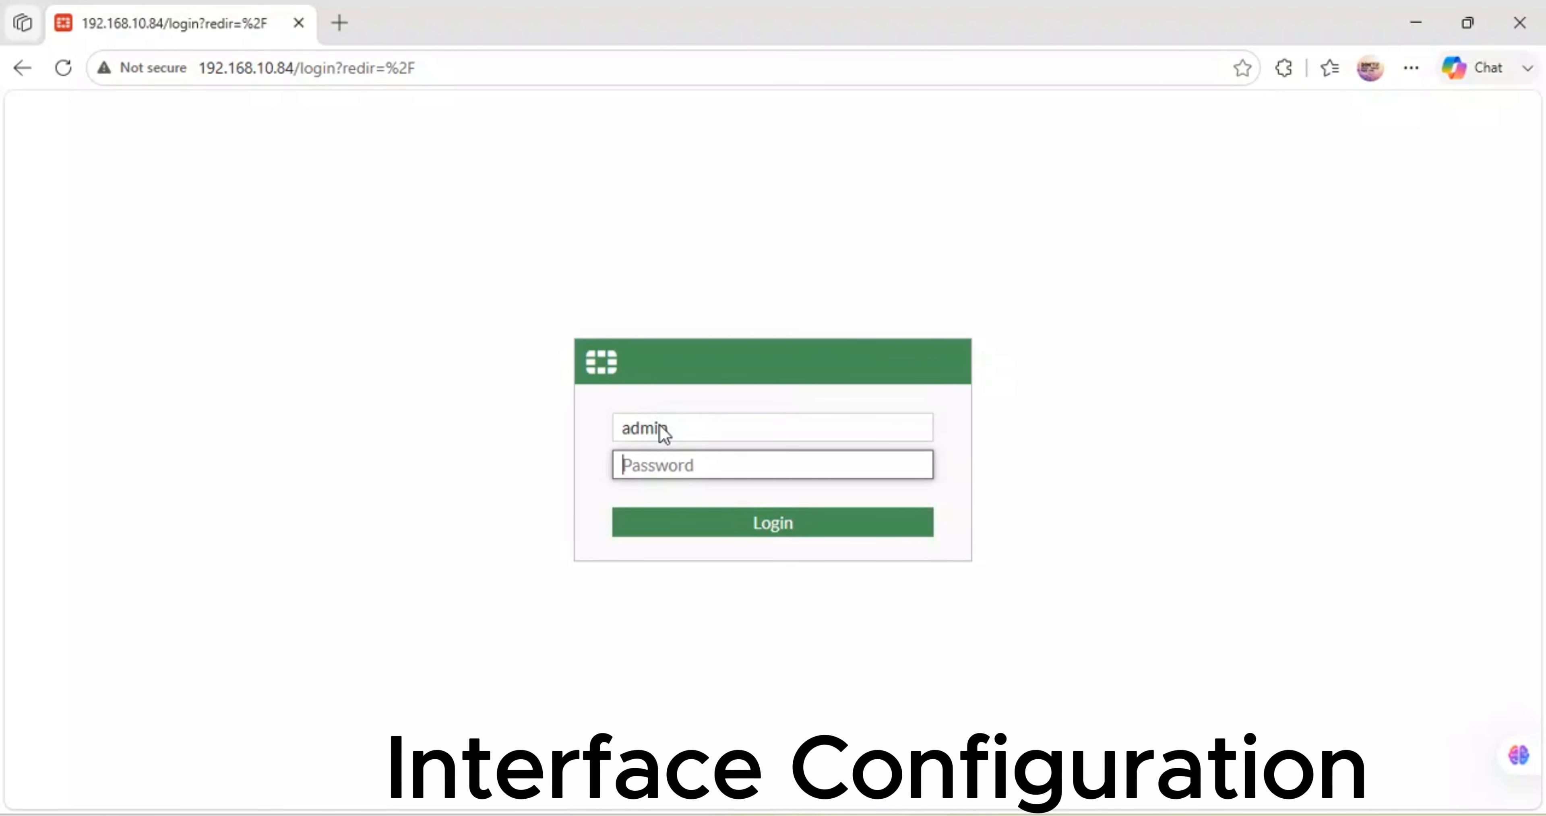
{"action": "type", "text": "•••••"}
{"action": "key", "text": "Return"}
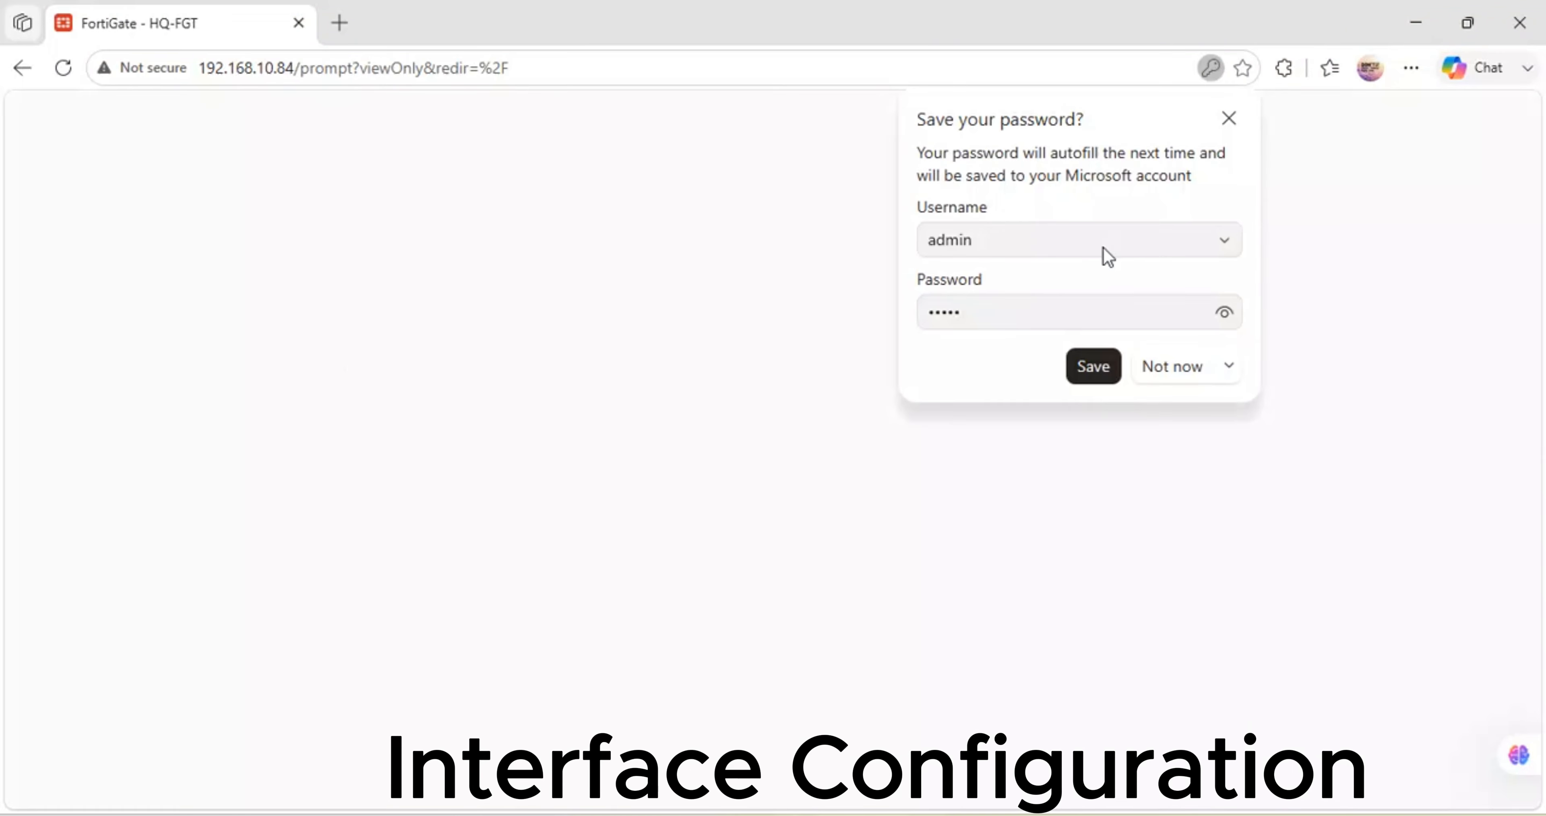
{"action": "left_click", "coordinate": [1169, 379]}
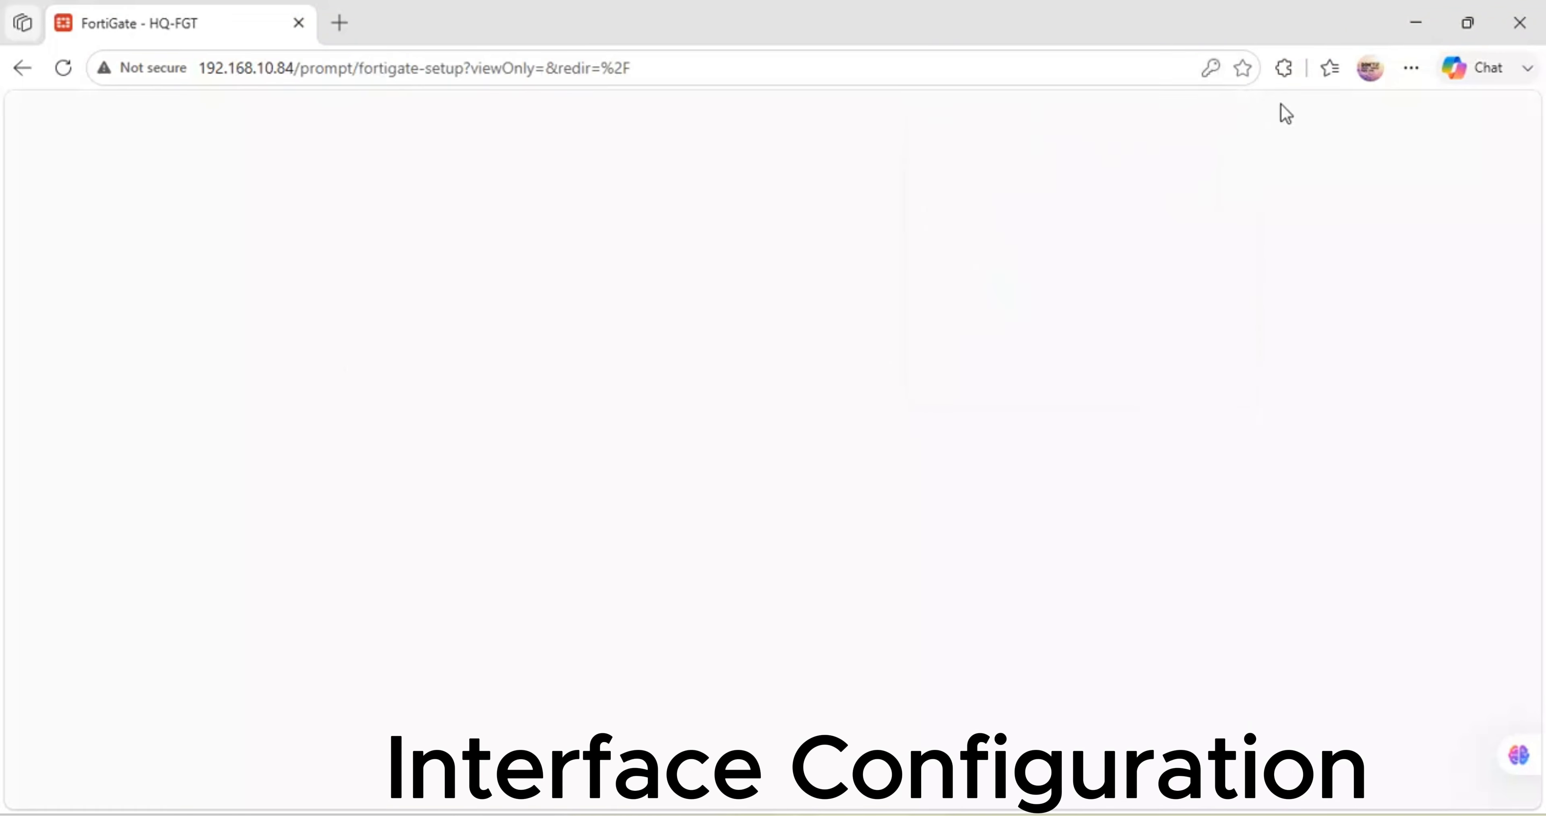
{"action": "left_click", "coordinate": [1211, 68]}
{"action": "left_click", "coordinate": [1155, 369]}
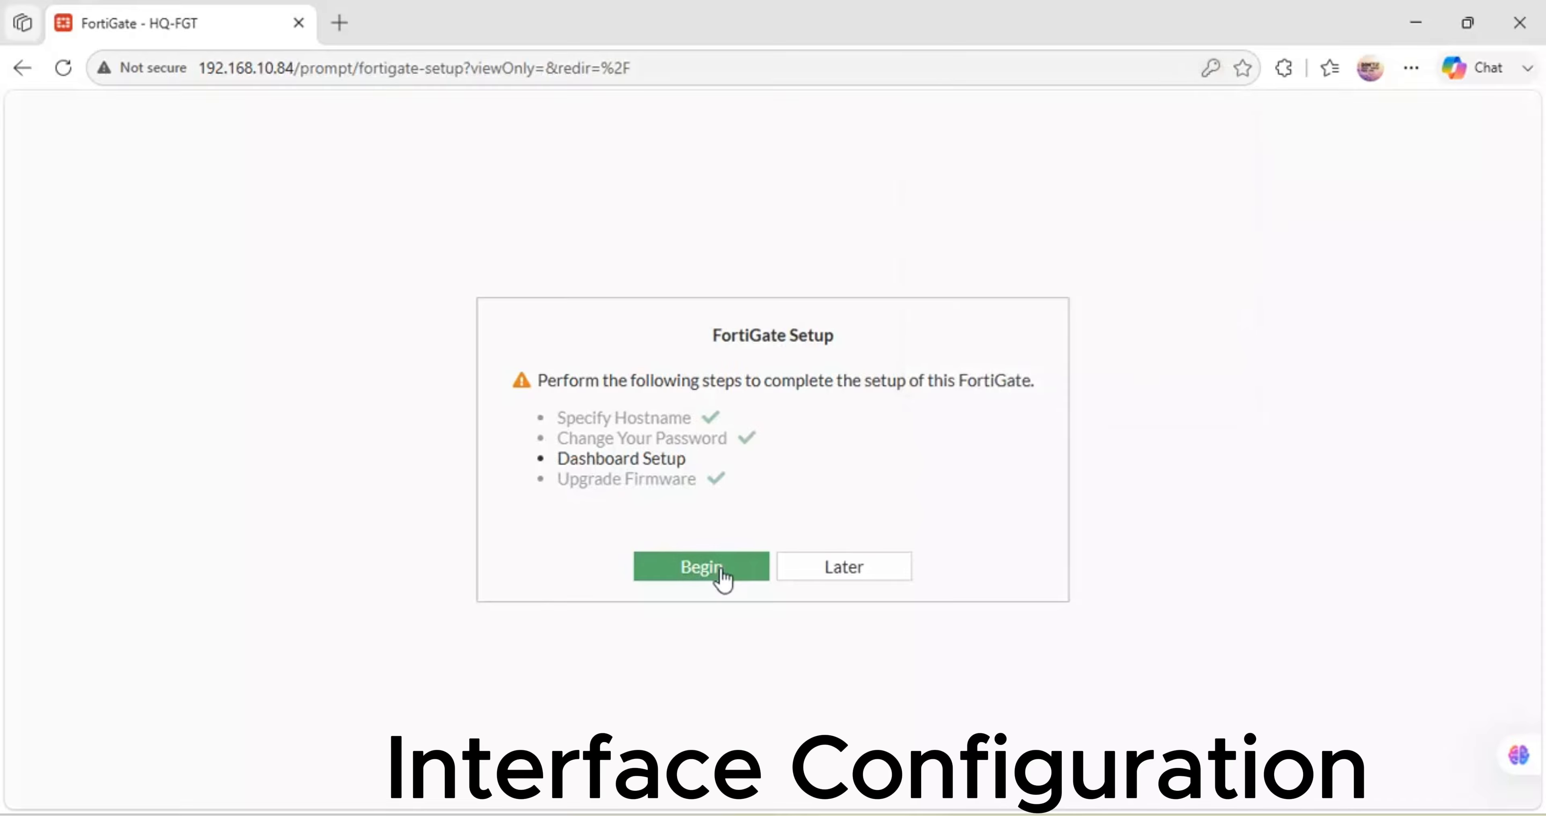
- Accept the default dashboard setup and close the FortiOS 7.0.0 release overview
{"action": "left_click", "coordinate": [722, 578]}
{"action": "left_click", "coordinate": [829, 603]}
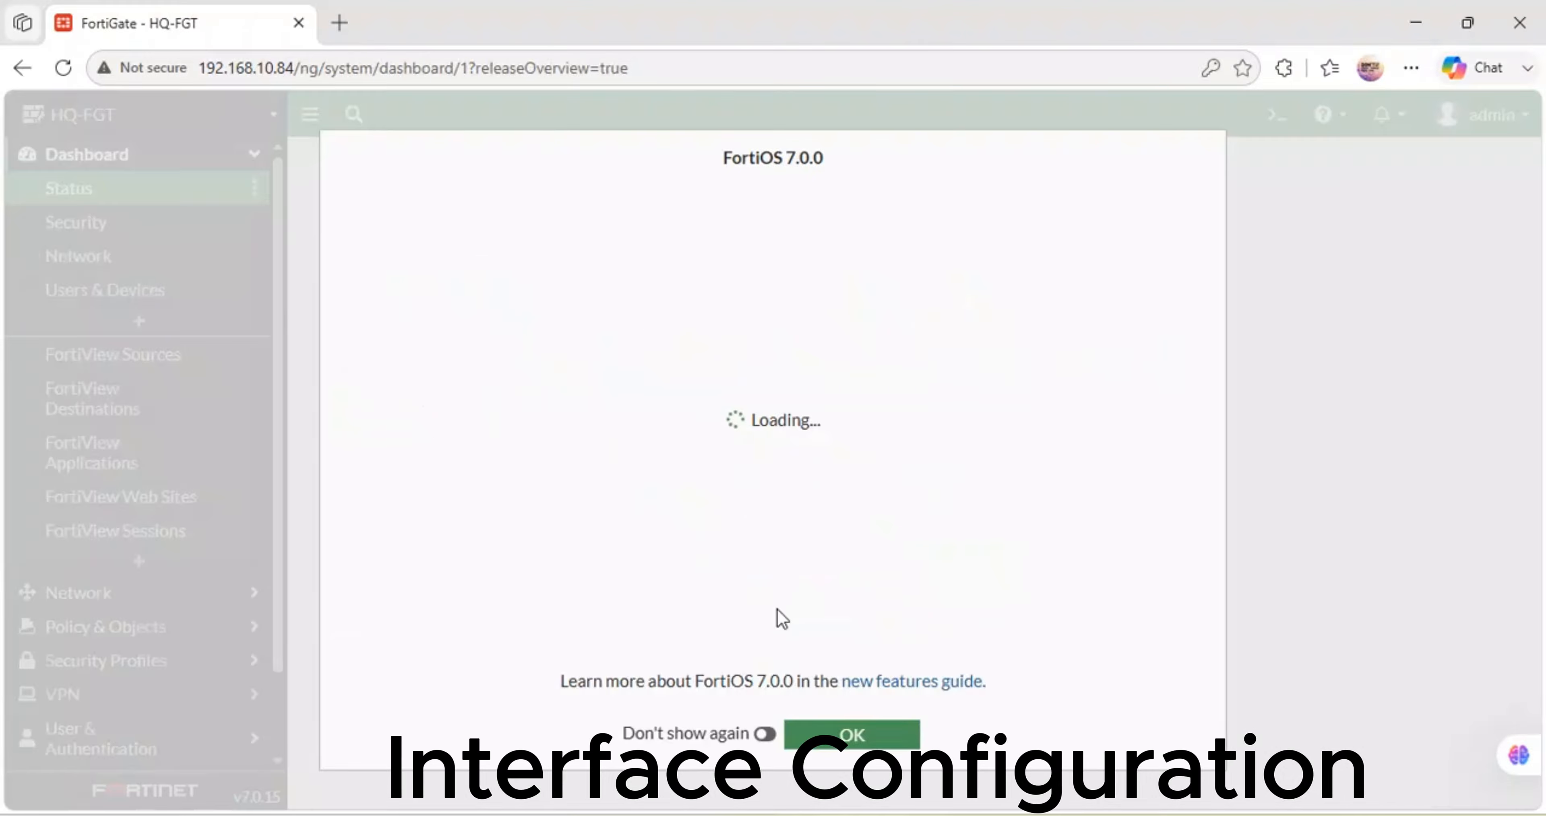
{"action": "left_click", "coordinate": [766, 733]}
{"action": "left_click", "coordinate": [809, 742]}
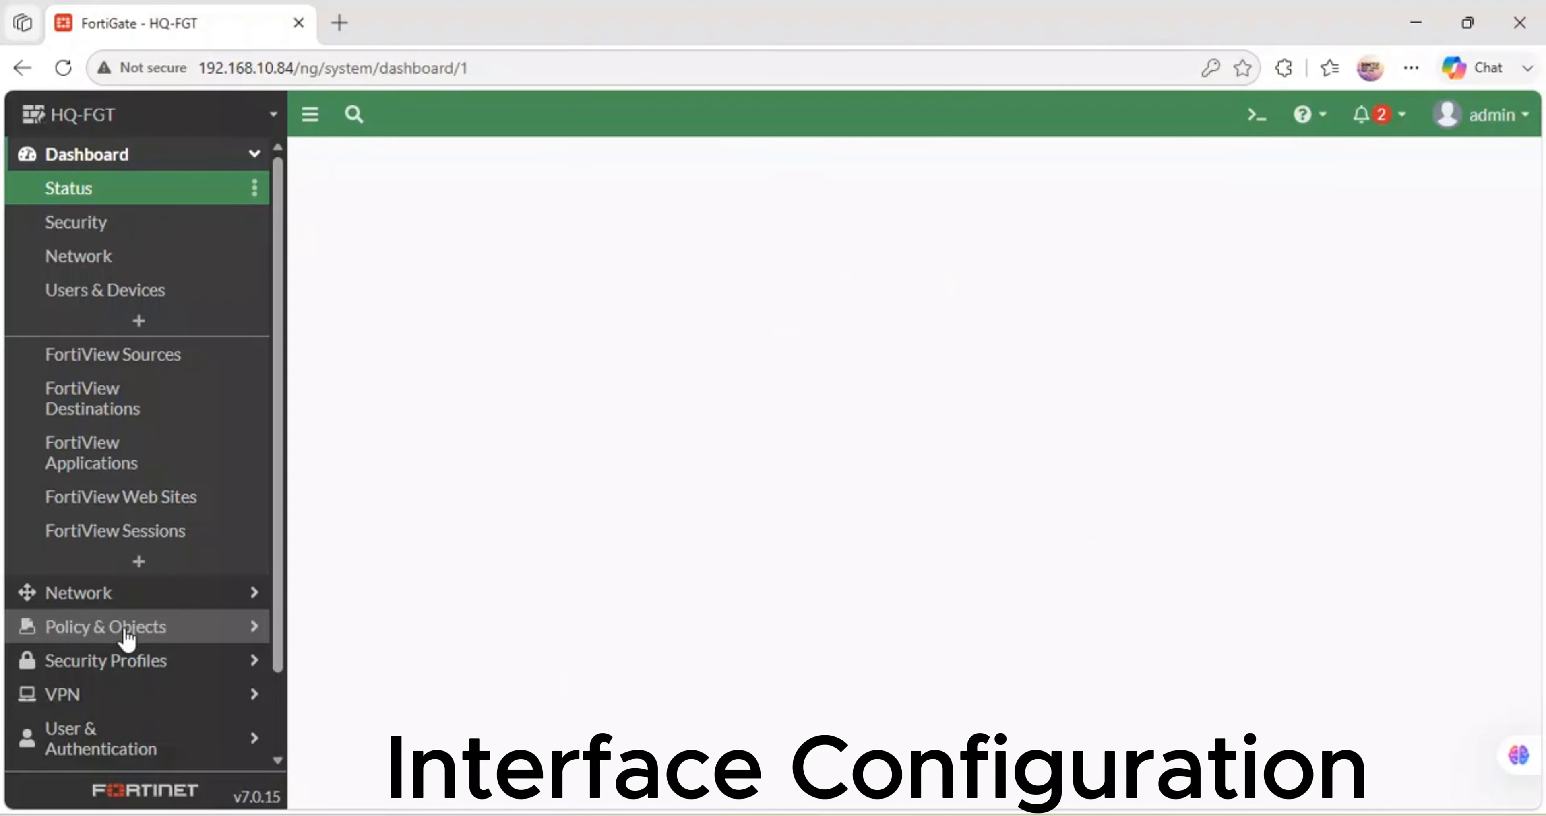
- Set the Idle timeout to 480 minutes on System > Settings
{"action": "scroll", "coordinate": [126, 638], "scroll_direction": "down", "scroll_amount": 2}
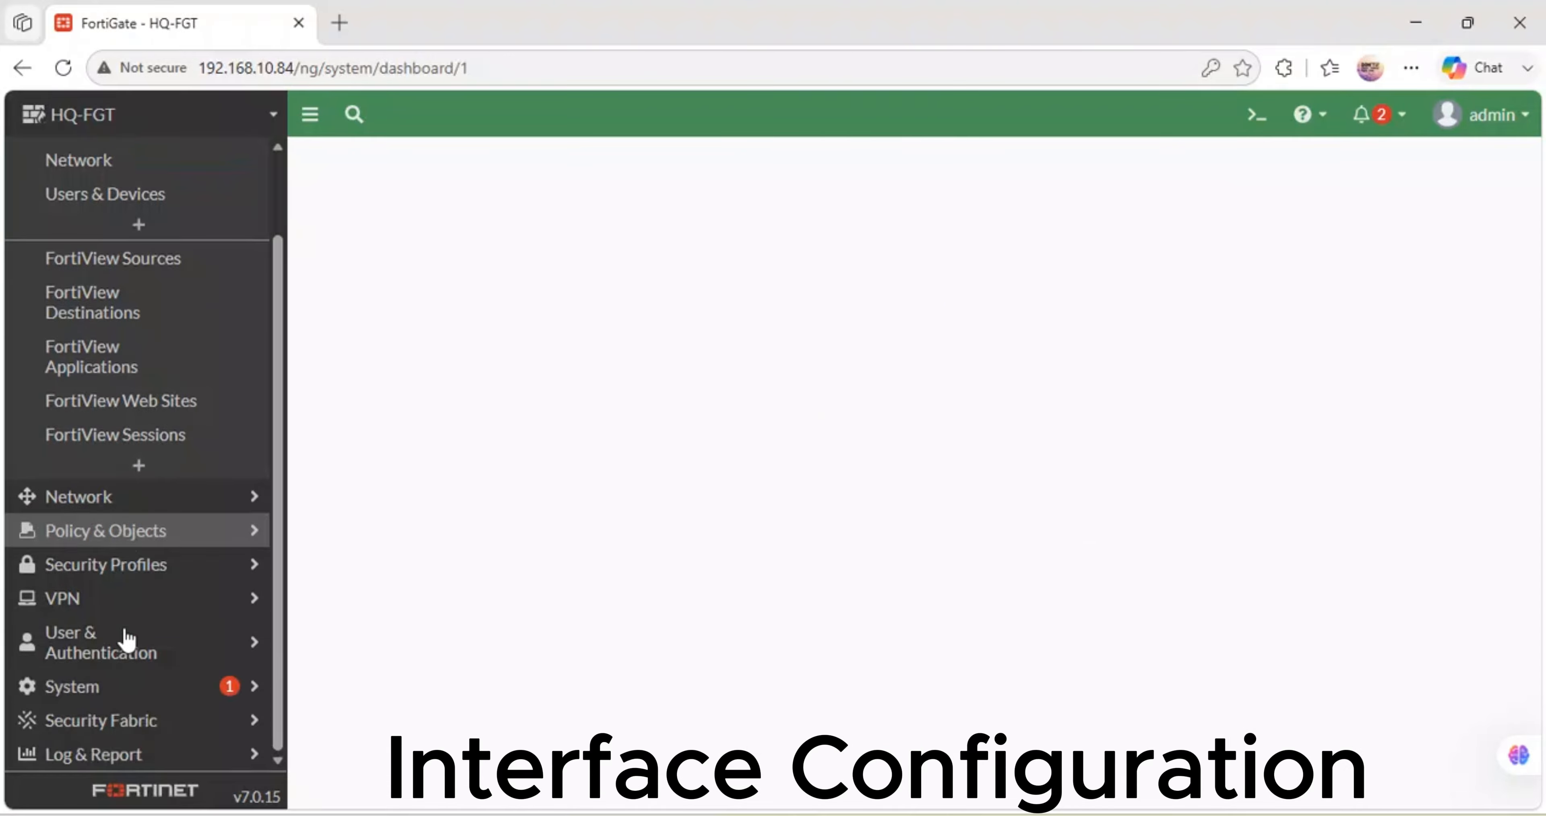
{"action": "left_click", "coordinate": [89, 693]}
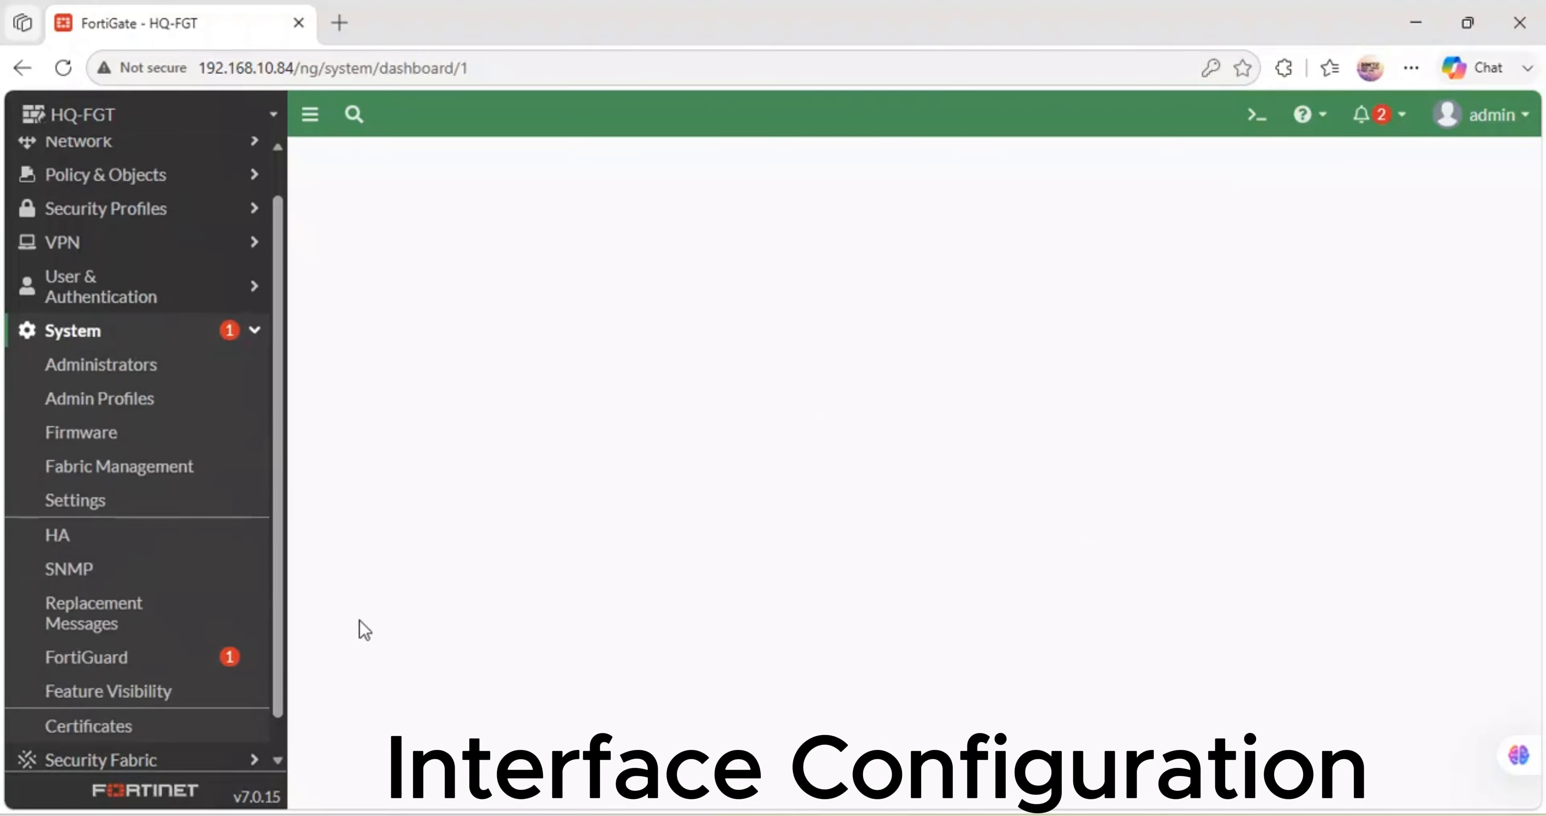
{"action": "left_click", "coordinate": [73, 503]}
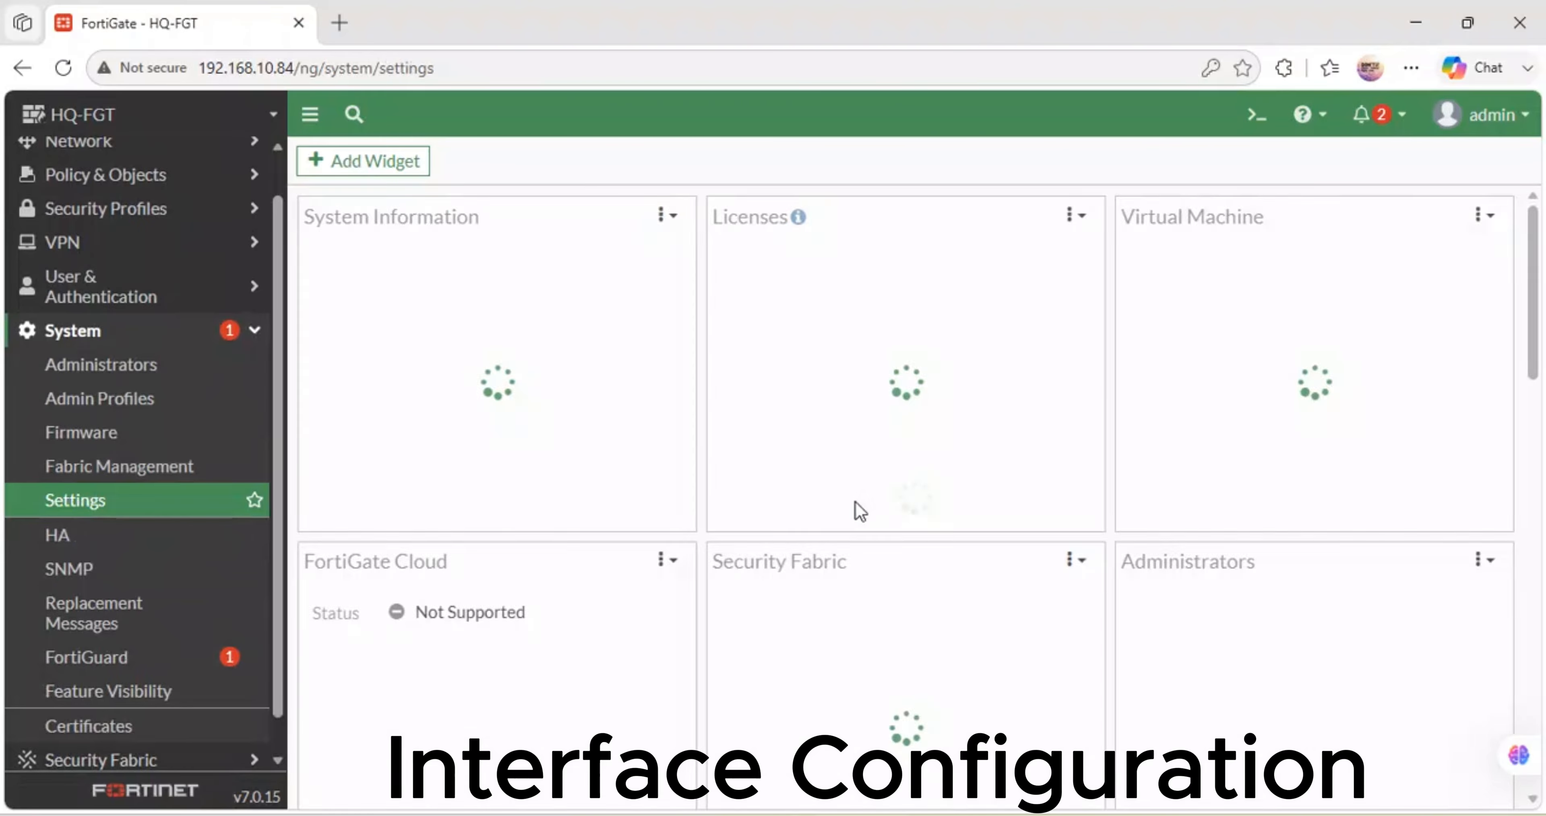
{"action": "scroll", "coordinate": [856, 501], "scroll_direction": "down", "scroll_amount": 15}
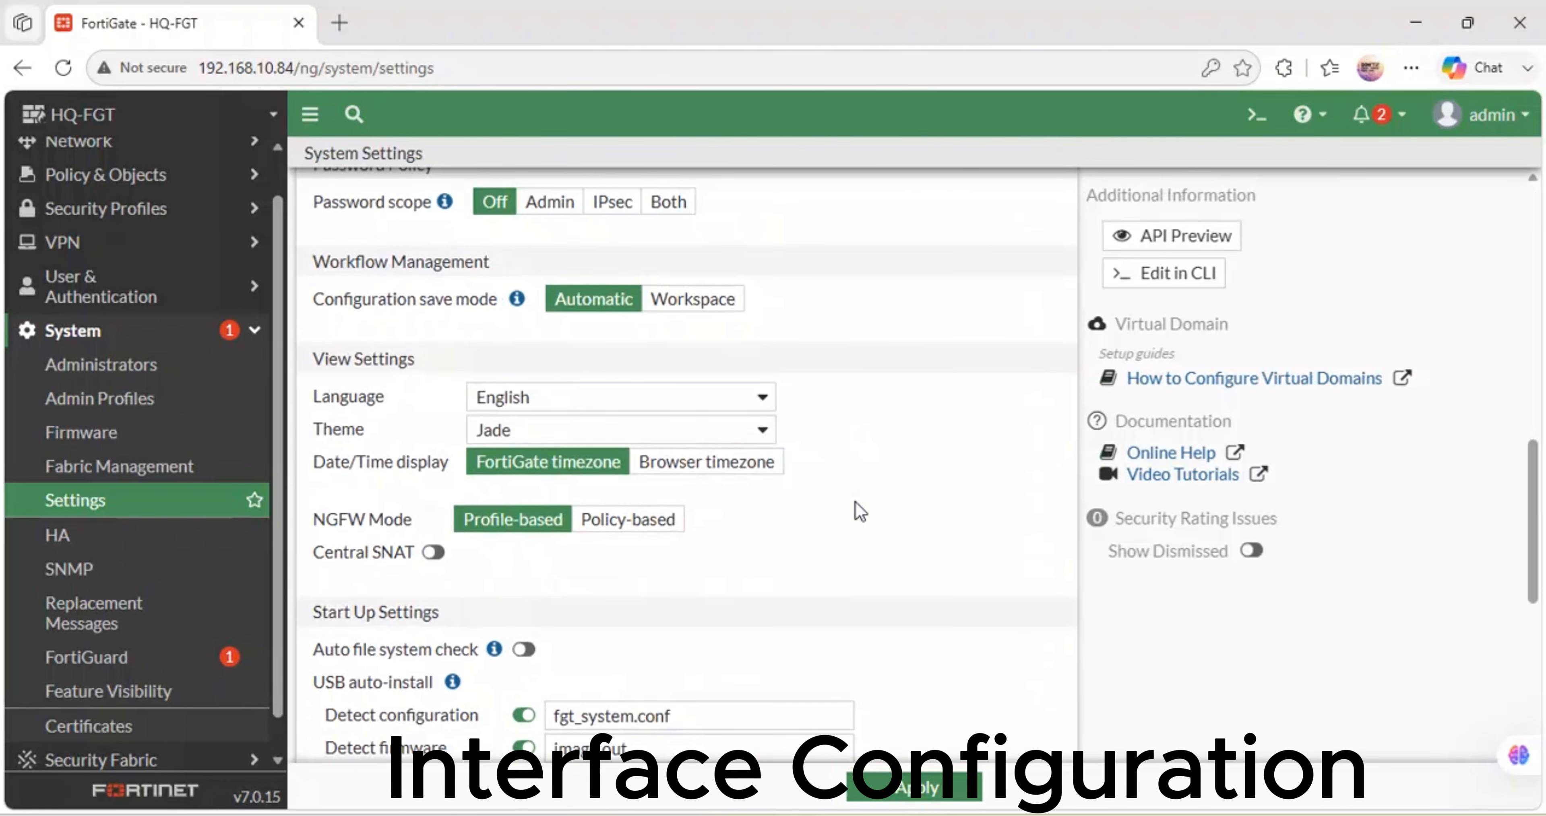
{"action": "scroll", "coordinate": [855, 501], "scroll_direction": "up", "scroll_amount": 7}
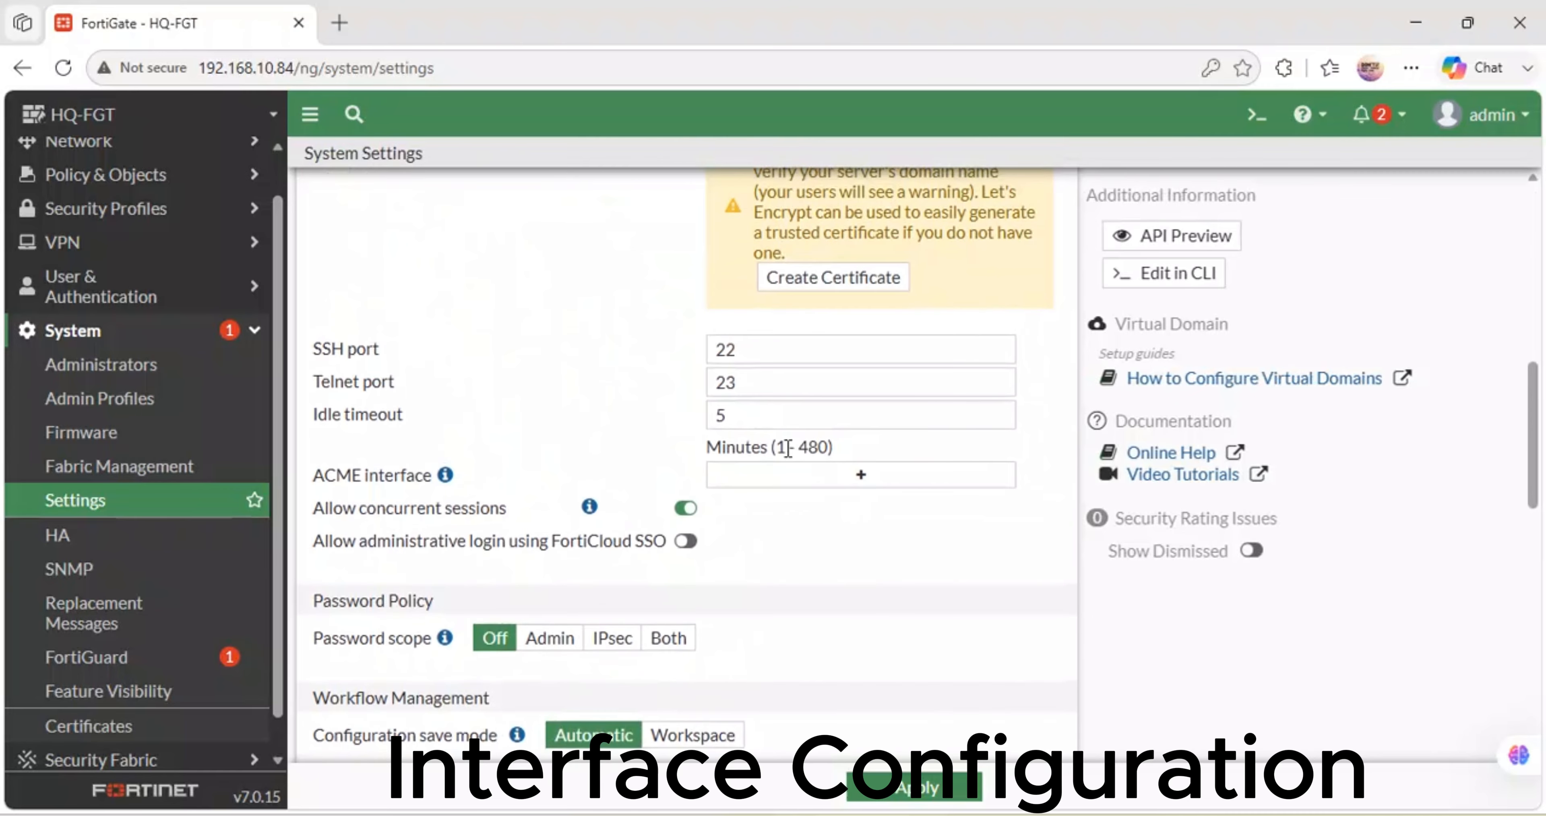
{"action": "left_click", "coordinate": [725, 414]}
{"action": "key", "text": "BackSpace"}
{"action": "type", "text": "480"}
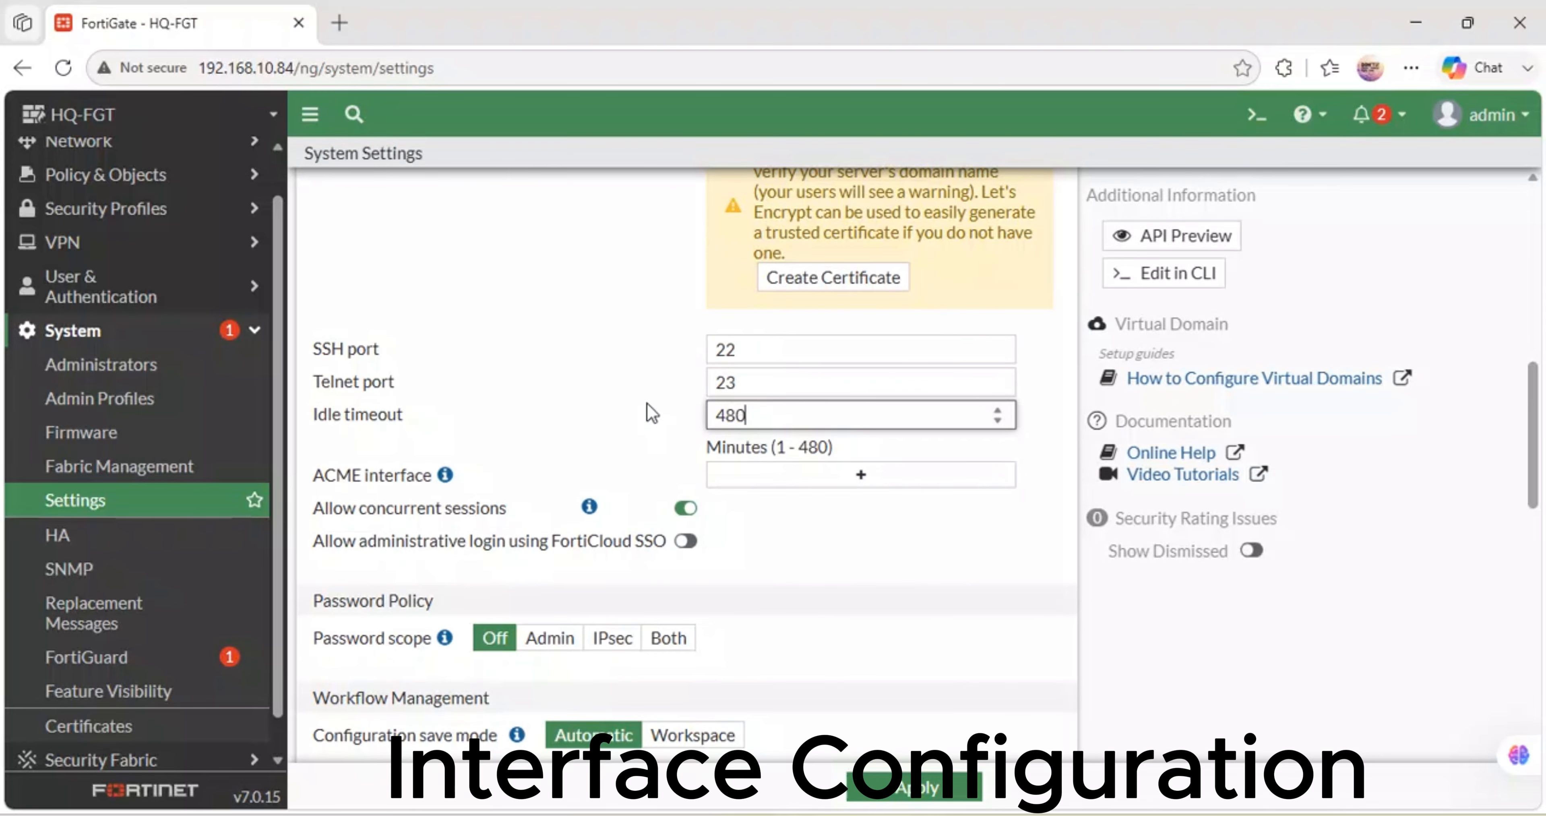
{"action": "key", "text": "Return"}
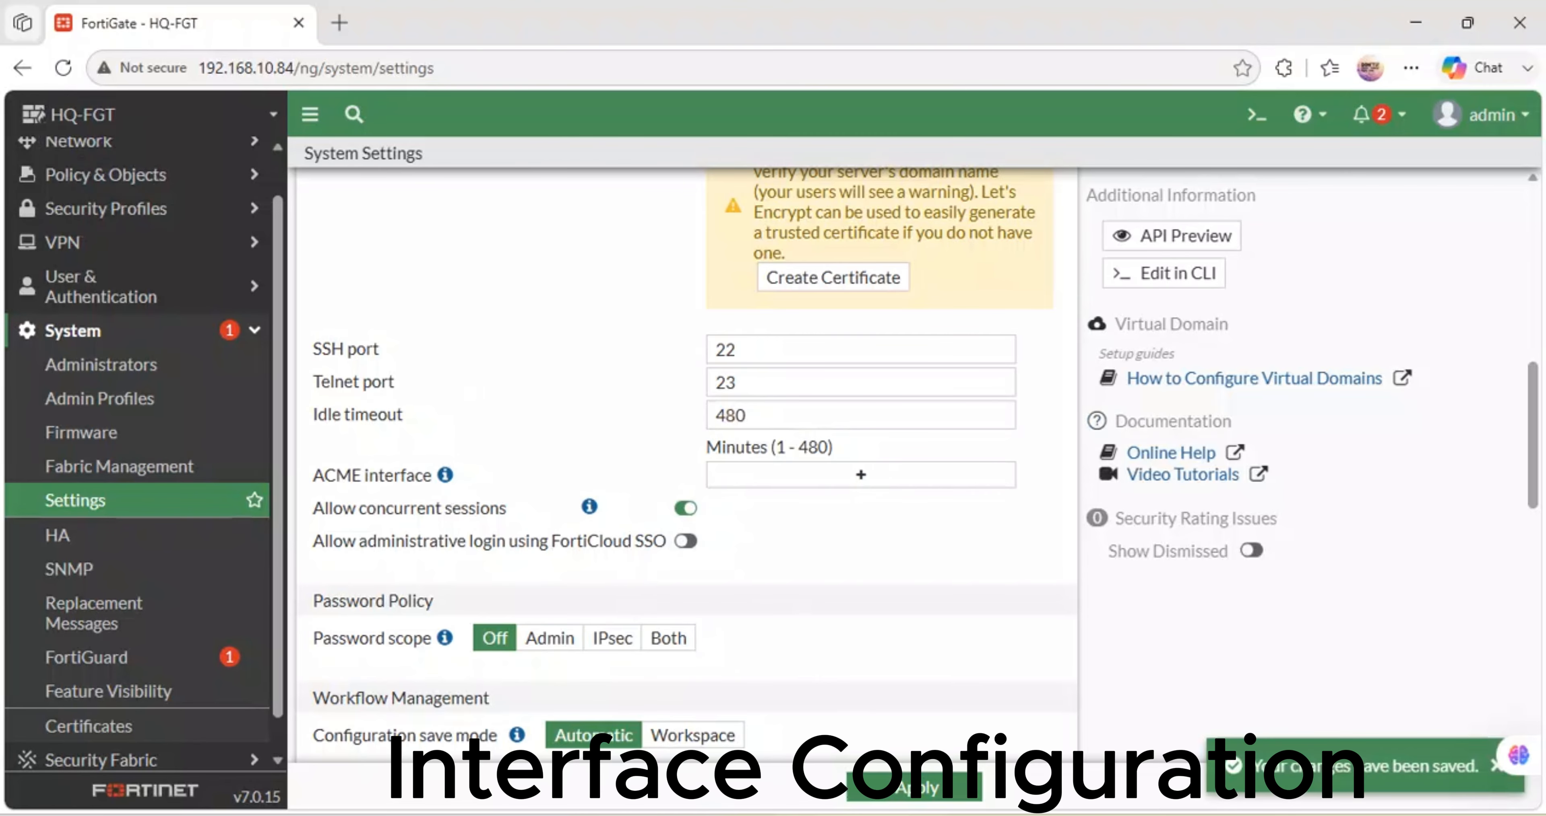
- Open a console to the BRANCH-1 firewall from the GNS3 topology, then minimize it
{"action": "mouse_move", "coordinate": [751, 815]}
{"action": "left_click", "coordinate": [732, 745]}
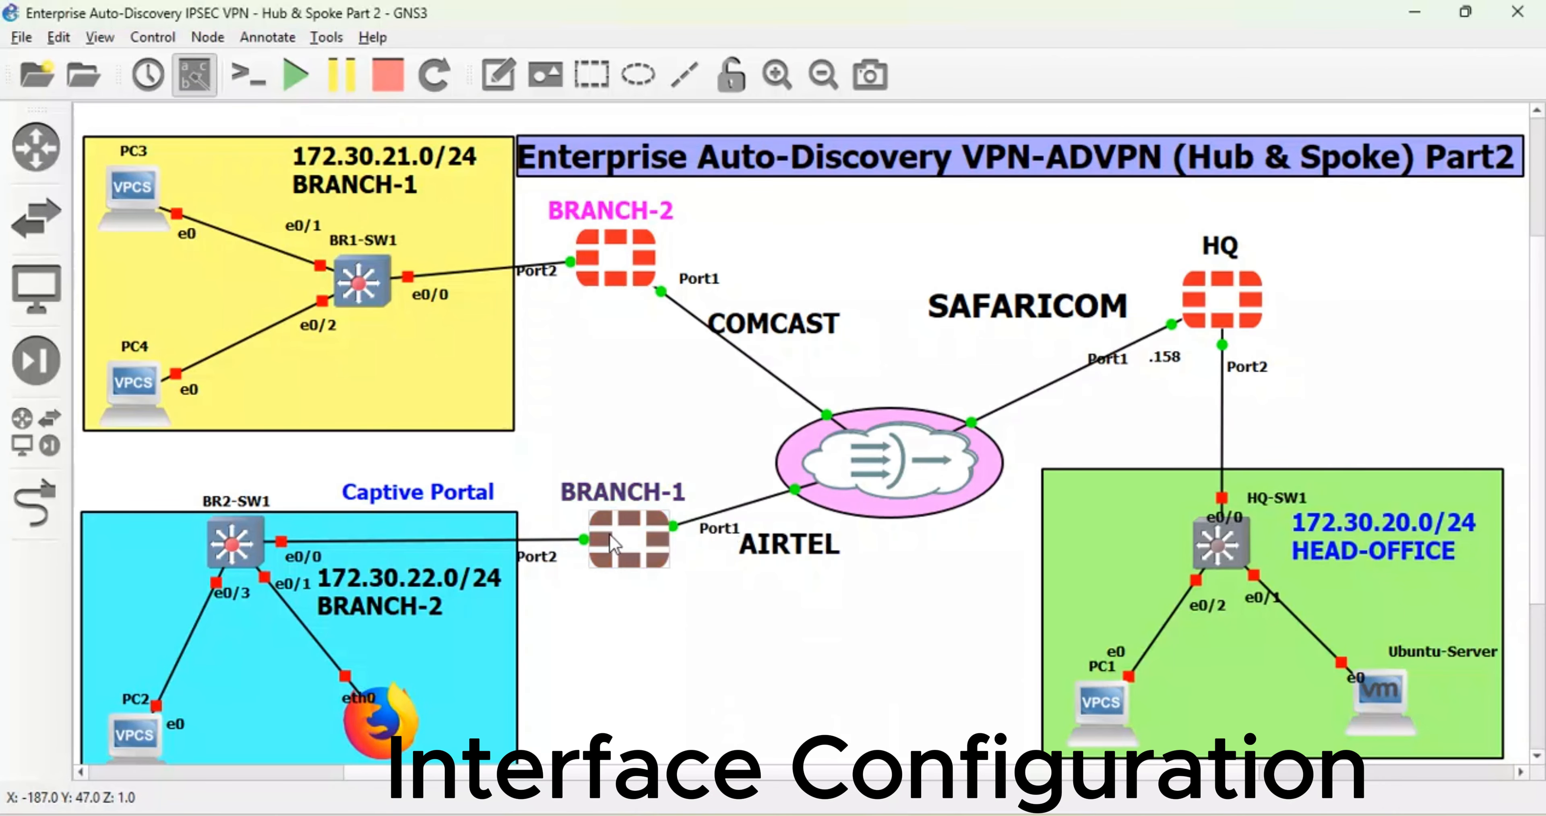
{"action": "right_click", "coordinate": [628, 548]}
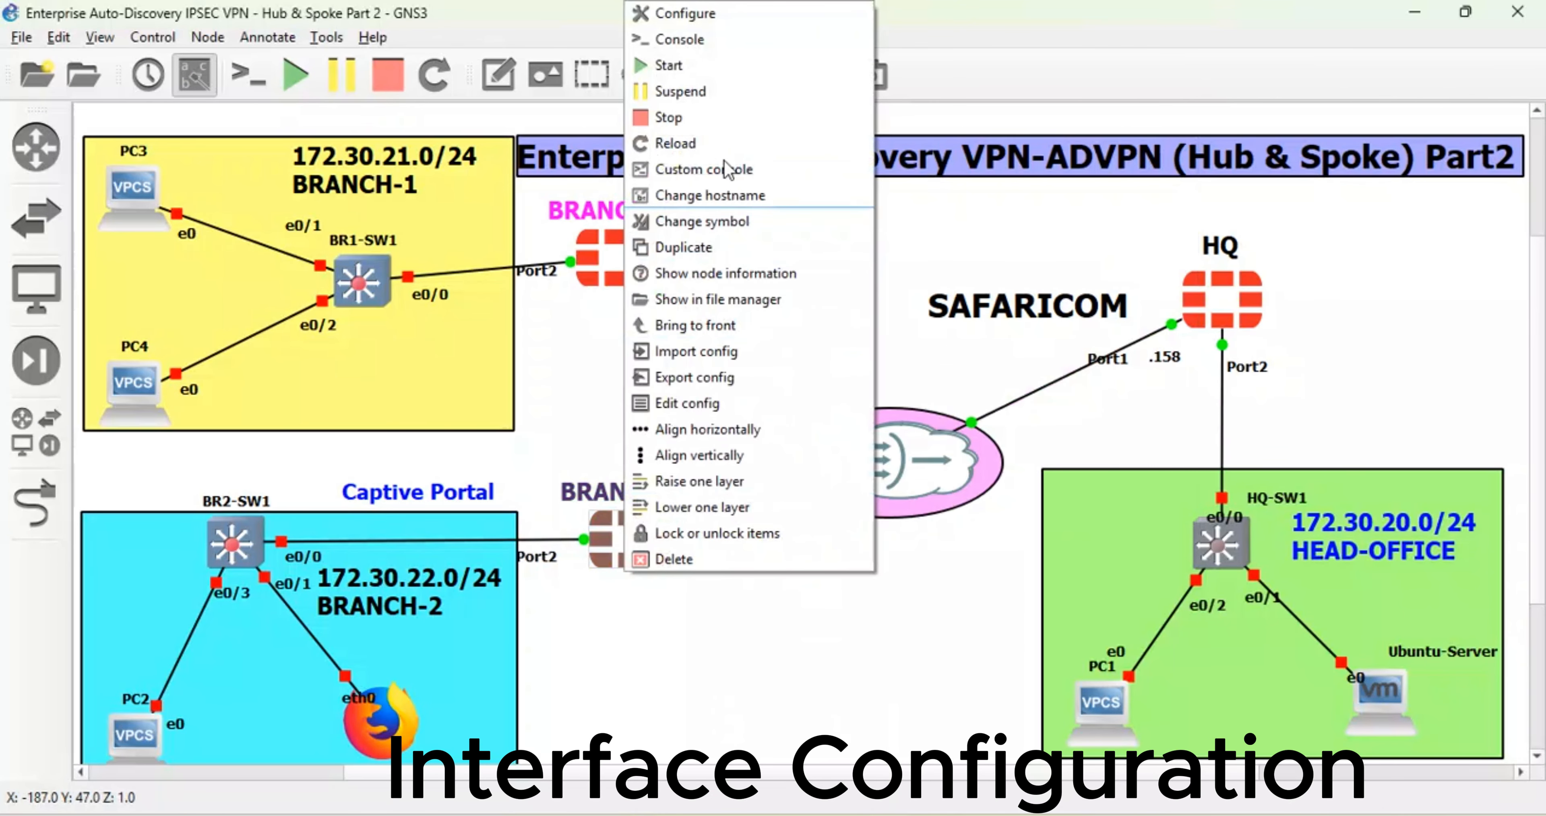
{"action": "left_click", "coordinate": [707, 39]}
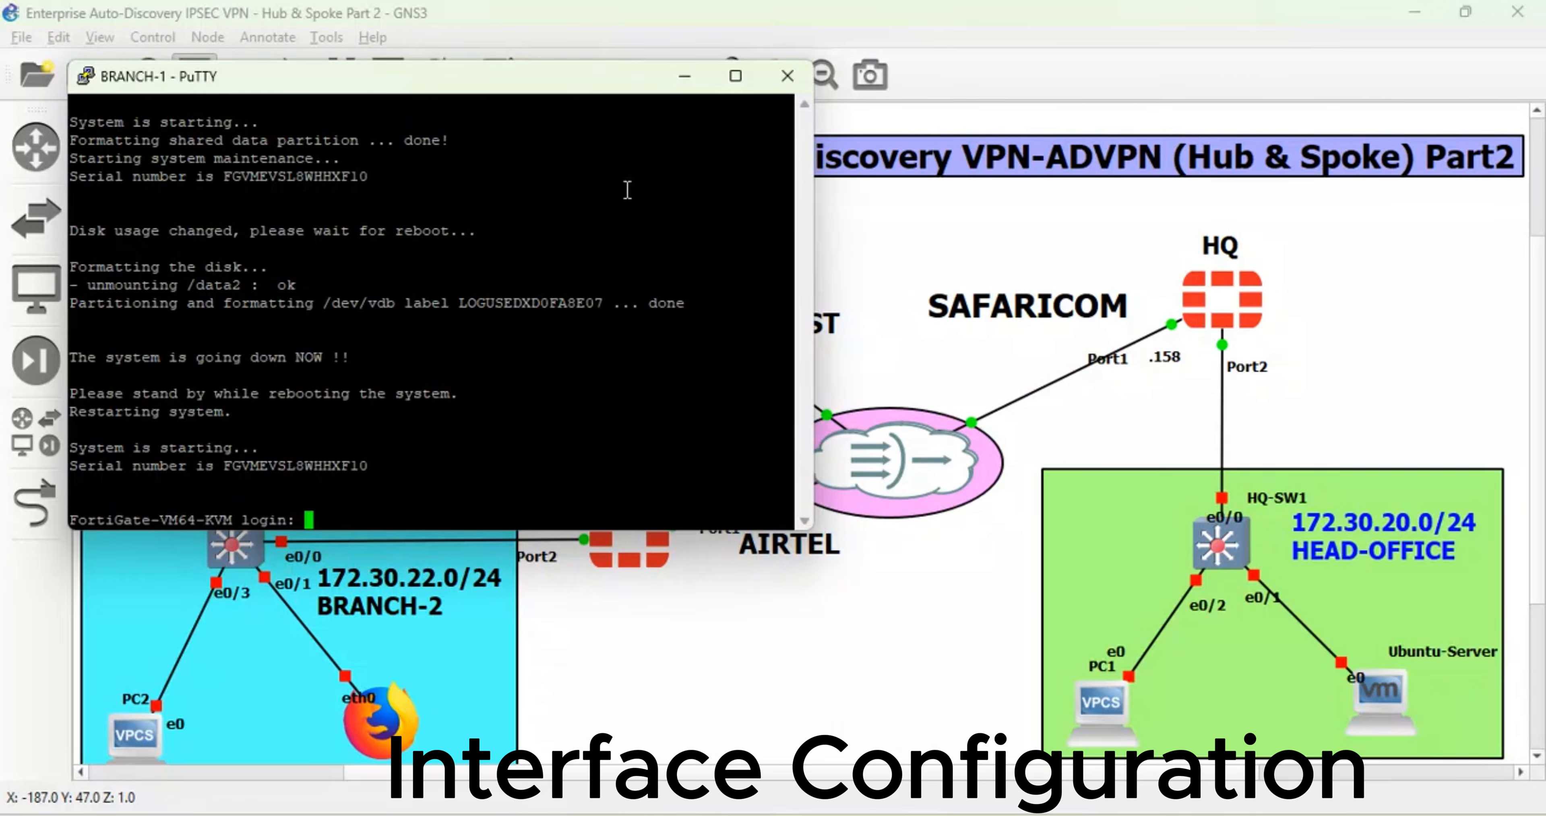
{"action": "left_click", "coordinate": [684, 79]}
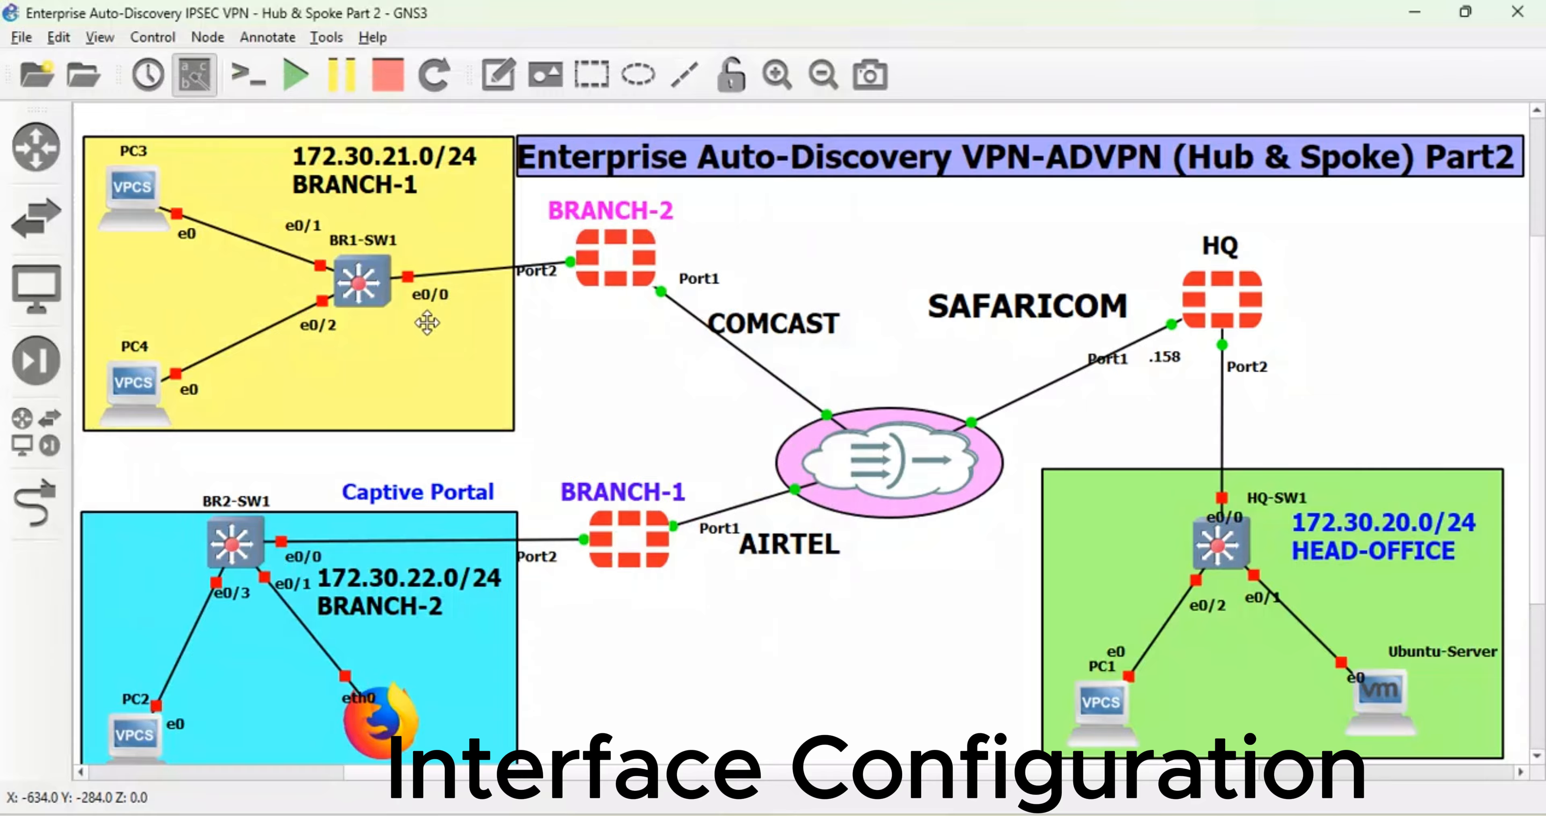
- Move the 172.30.22.0/24 BRANCH-2 note to the yellow area and 172.30.21.0/24 BRANCH-1 to the cyan area
{"action": "mouse_move", "coordinate": [436, 608]}
{"action": "left_mouse_down"}
{"action": "mouse_move", "coordinate": [437, 523]}
{"action": "mouse_move", "coordinate": [437, 581]}
{"action": "mouse_move", "coordinate": [498, 427]}
{"action": "mouse_move", "coordinate": [454, 375]}
{"action": "left_mouse_up"}
{"action": "mouse_move", "coordinate": [399, 166]}
{"action": "left_mouse_down"}
{"action": "mouse_move", "coordinate": [443, 613]}
{"action": "mouse_move", "coordinate": [444, 598]}
{"action": "left_mouse_up"}
{"action": "mouse_move", "coordinate": [417, 372]}
{"action": "left_mouse_down"}
{"action": "mouse_move", "coordinate": [373, 157]}
{"action": "mouse_move", "coordinate": [373, 195]}
{"action": "left_mouse_up"}
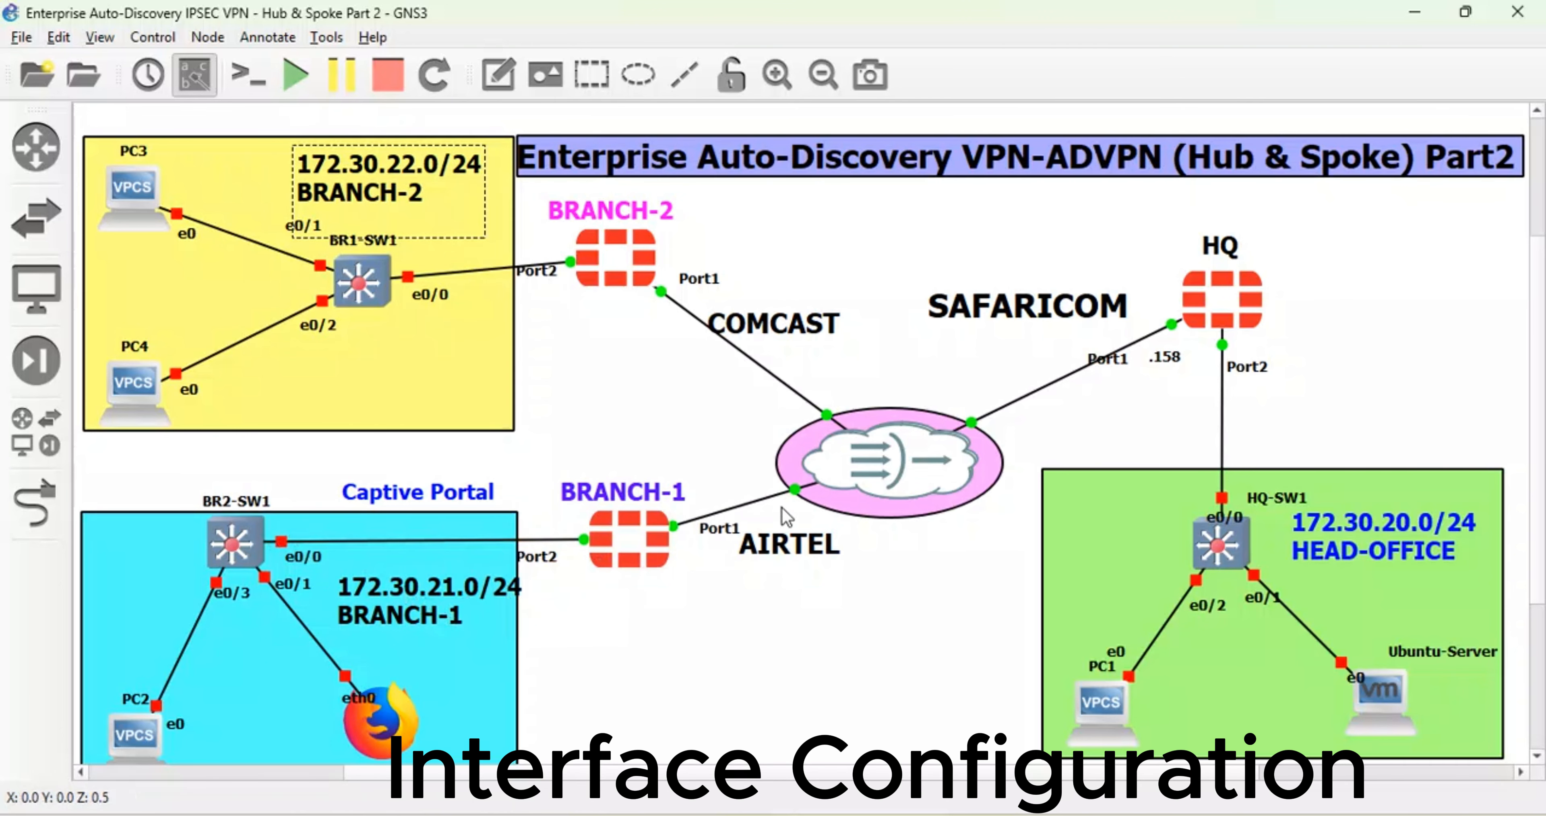
- Open the BRANCH-1 console, log in as admin and set a new admin password
{"action": "right_click", "coordinate": [657, 539]}
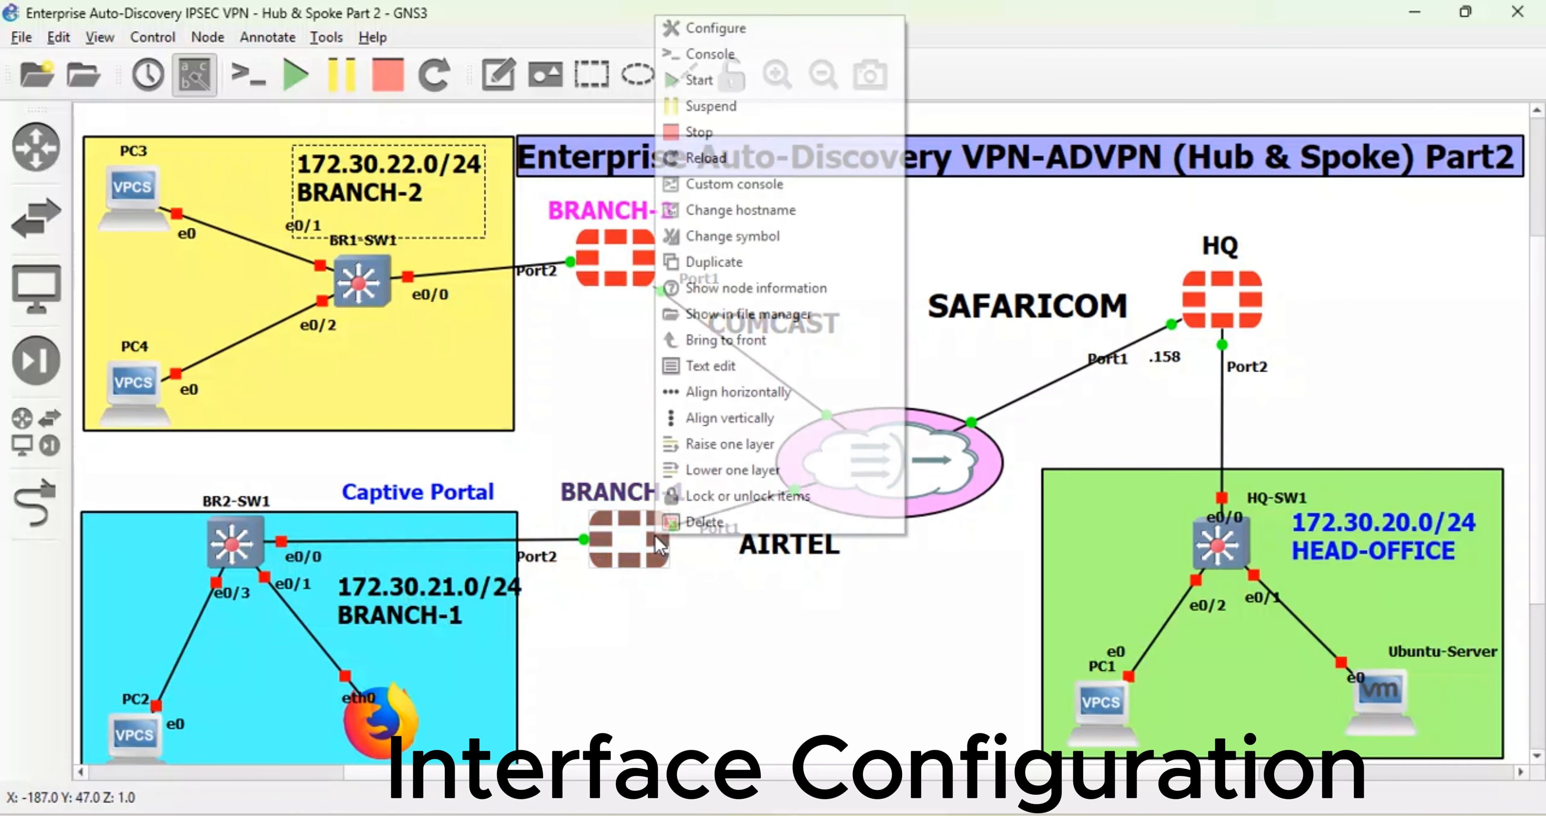
{"action": "left_click", "coordinate": [727, 58]}
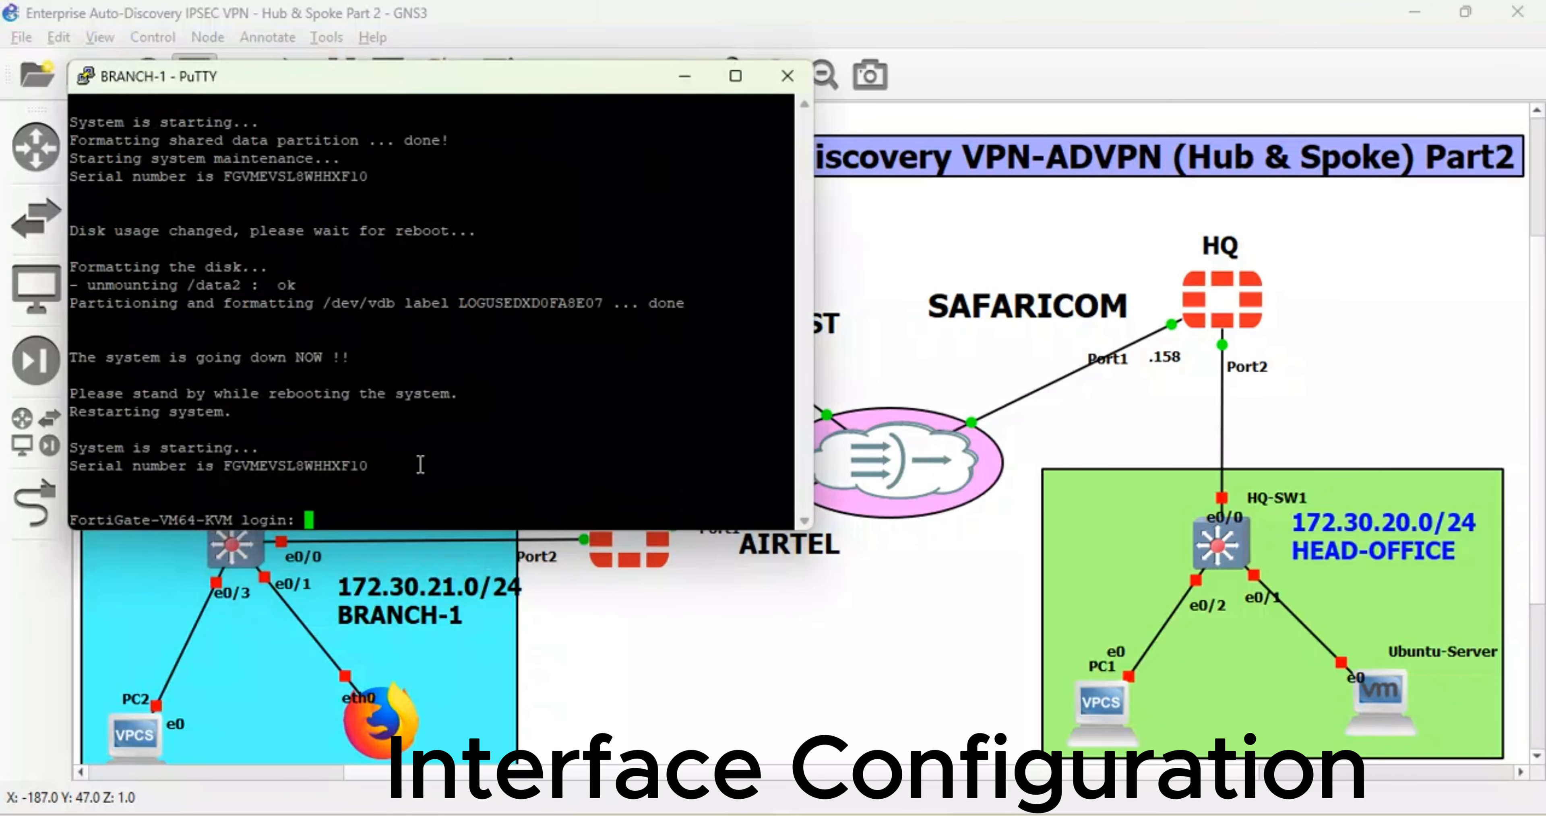
{"action": "key", "text": "Return"}
{"action": "key", "text": "Return"}
{"action": "key", "text": "Return"}
{"action": "type", "text": "admin"}
{"action": "key", "text": "Return"}
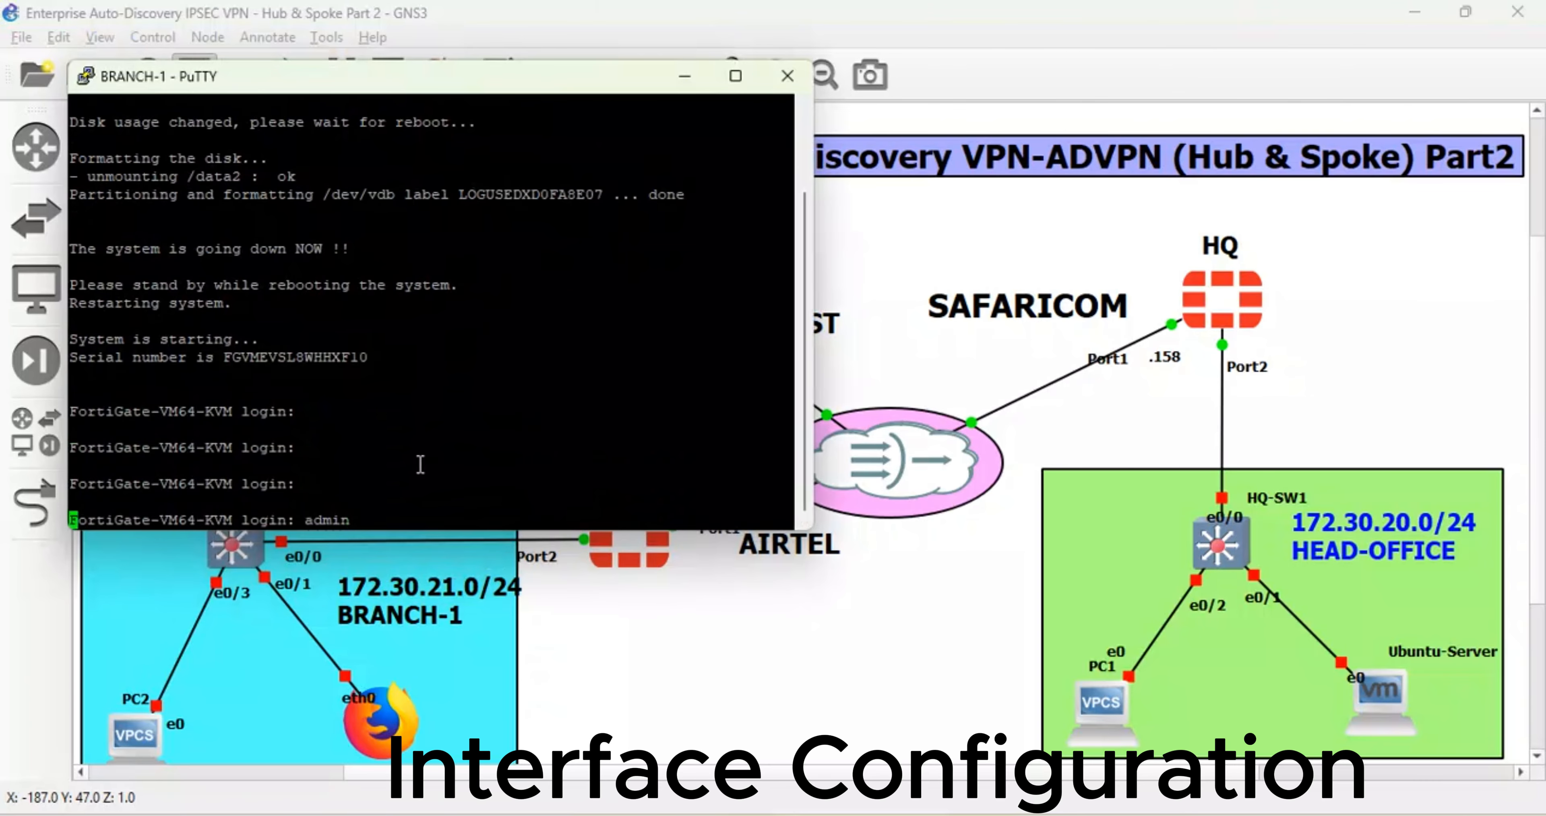
{"action": "key", "text": "Return"}
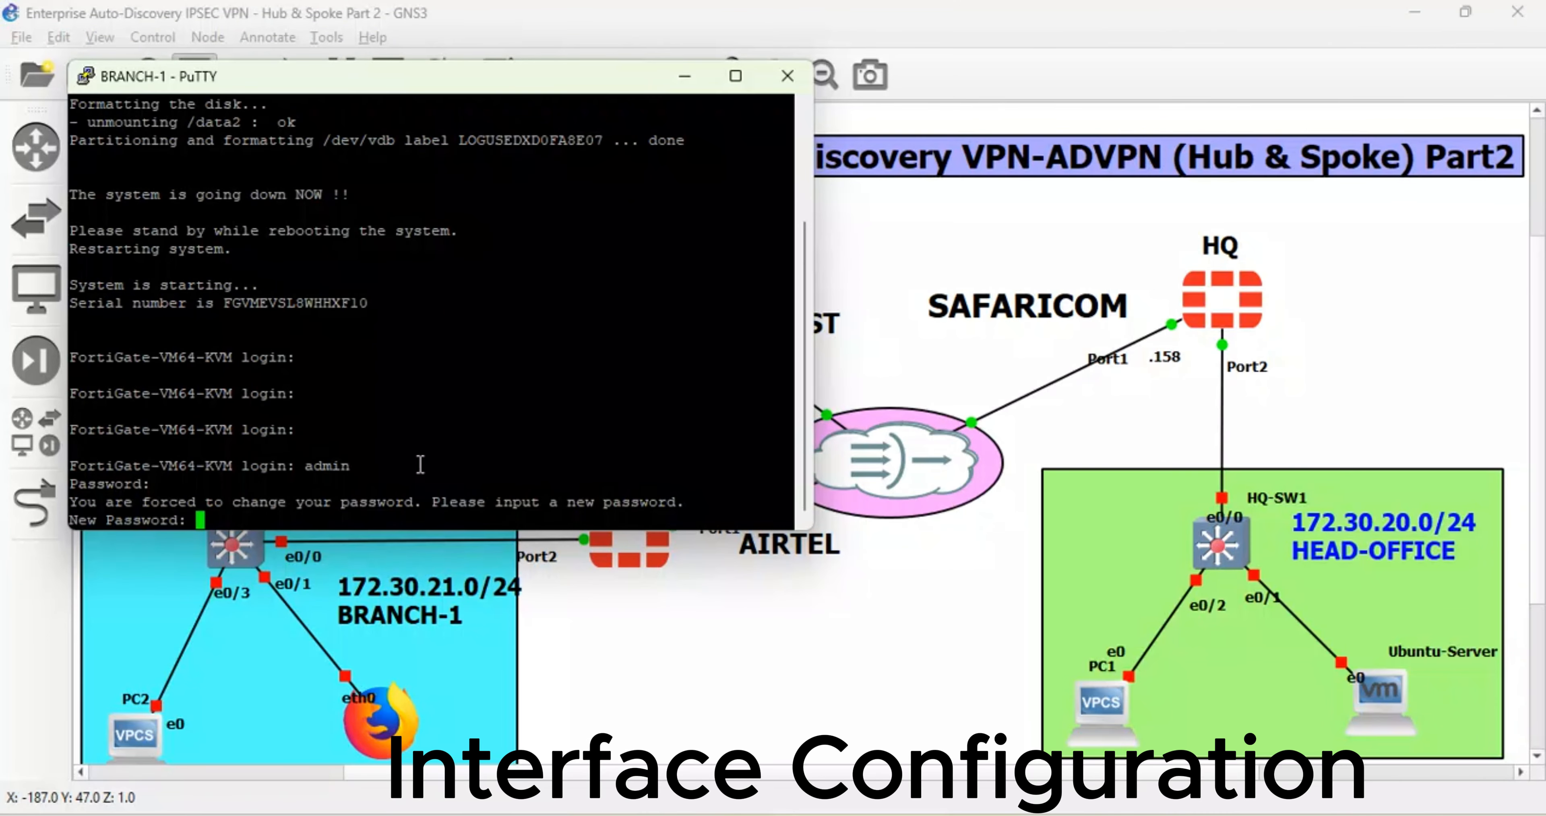
{"action": "key", "text": "Return"}
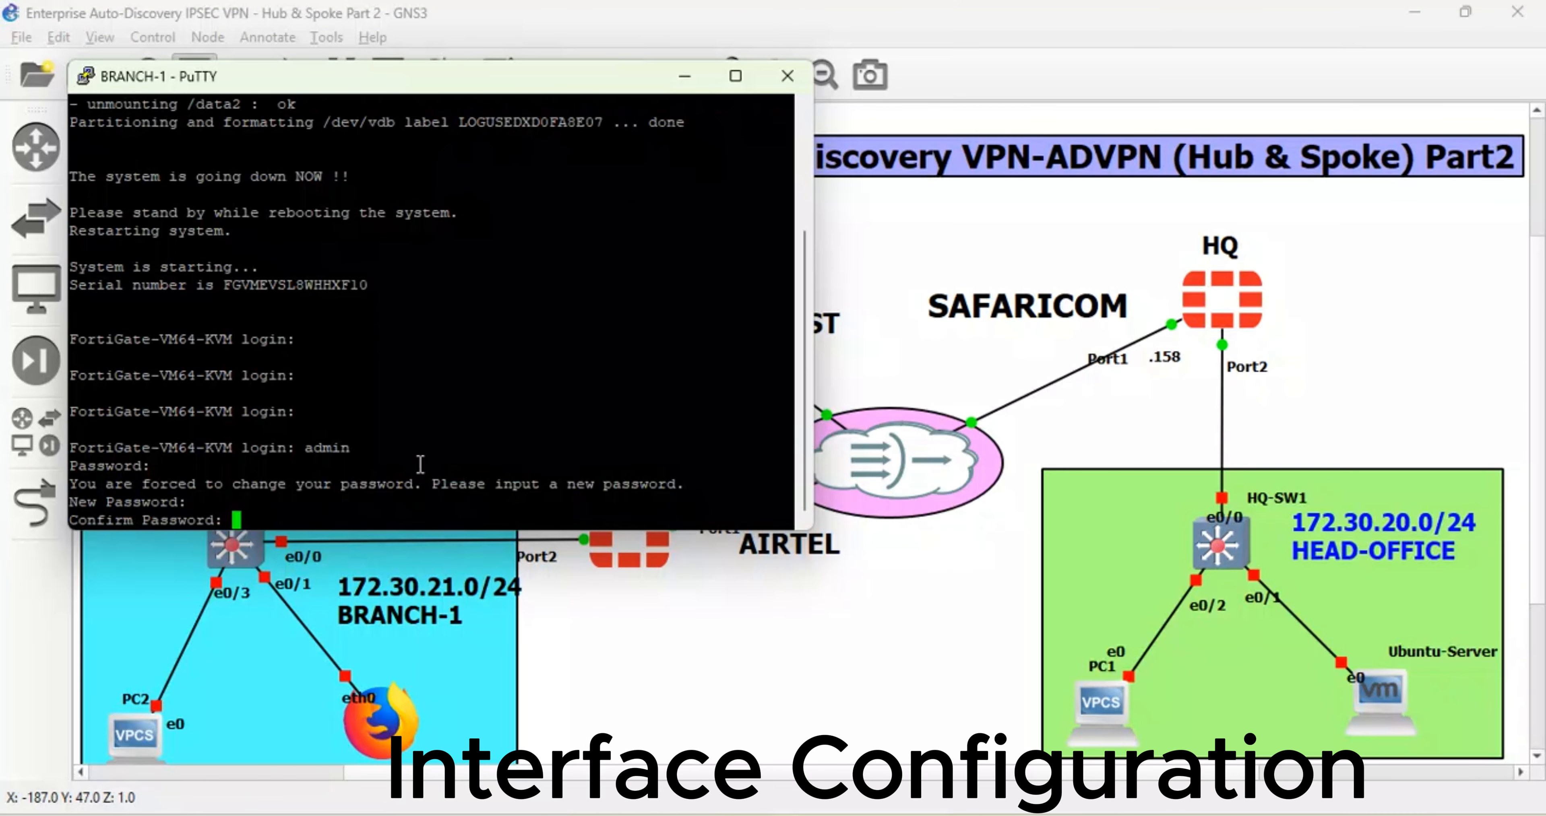
{"action": "key", "text": "Return"}
- Change the FortiGate hostname to BRANCH-1 under config system global
{"action": "type", "text": "confi"}
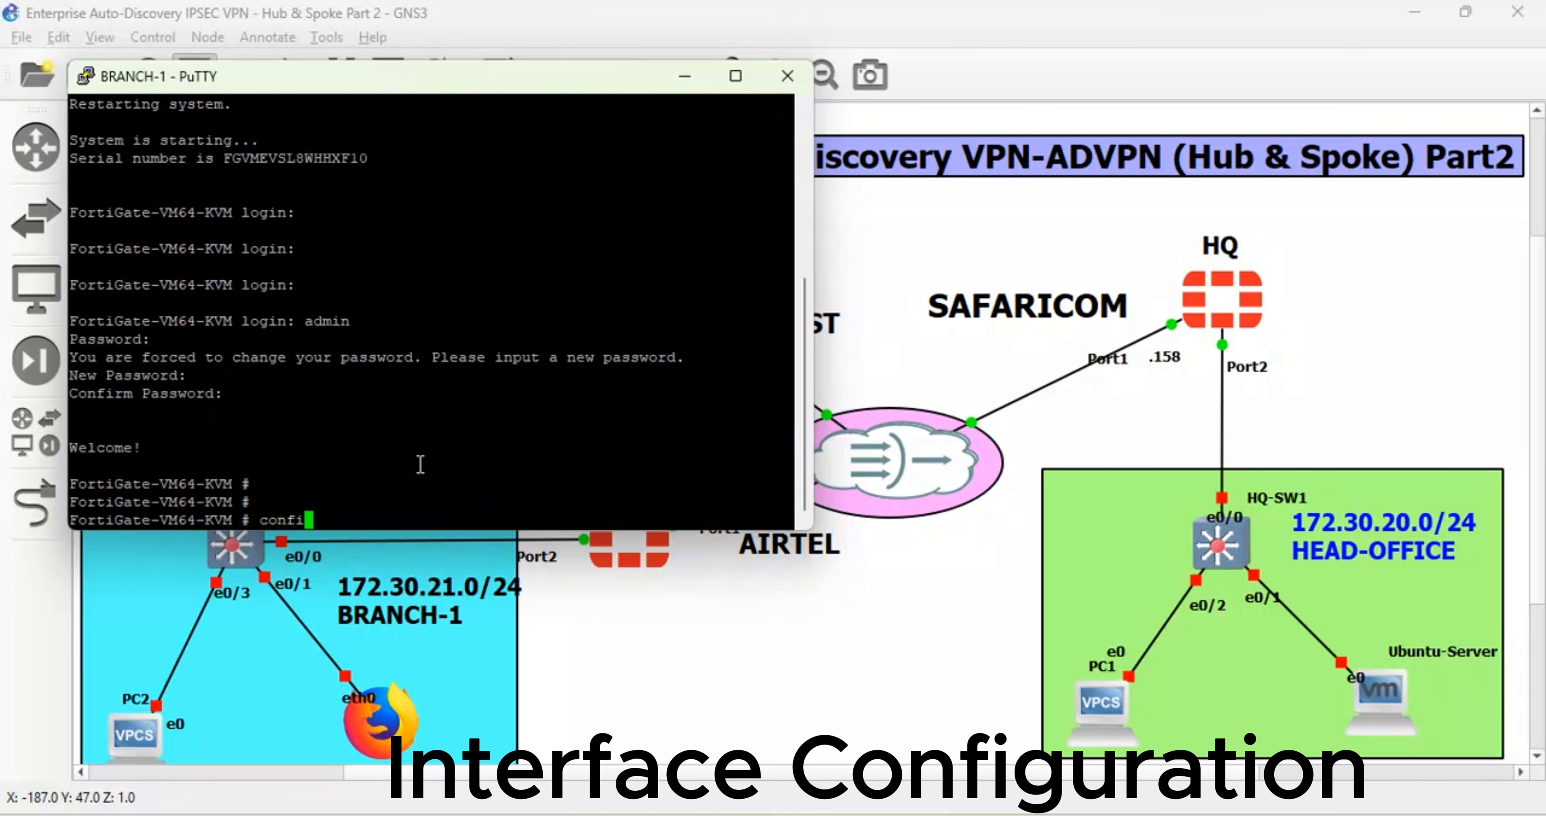
{"action": "type", "text": "g system global"}
{"action": "key", "text": "Return"}
{"action": "type", "text": "se"}
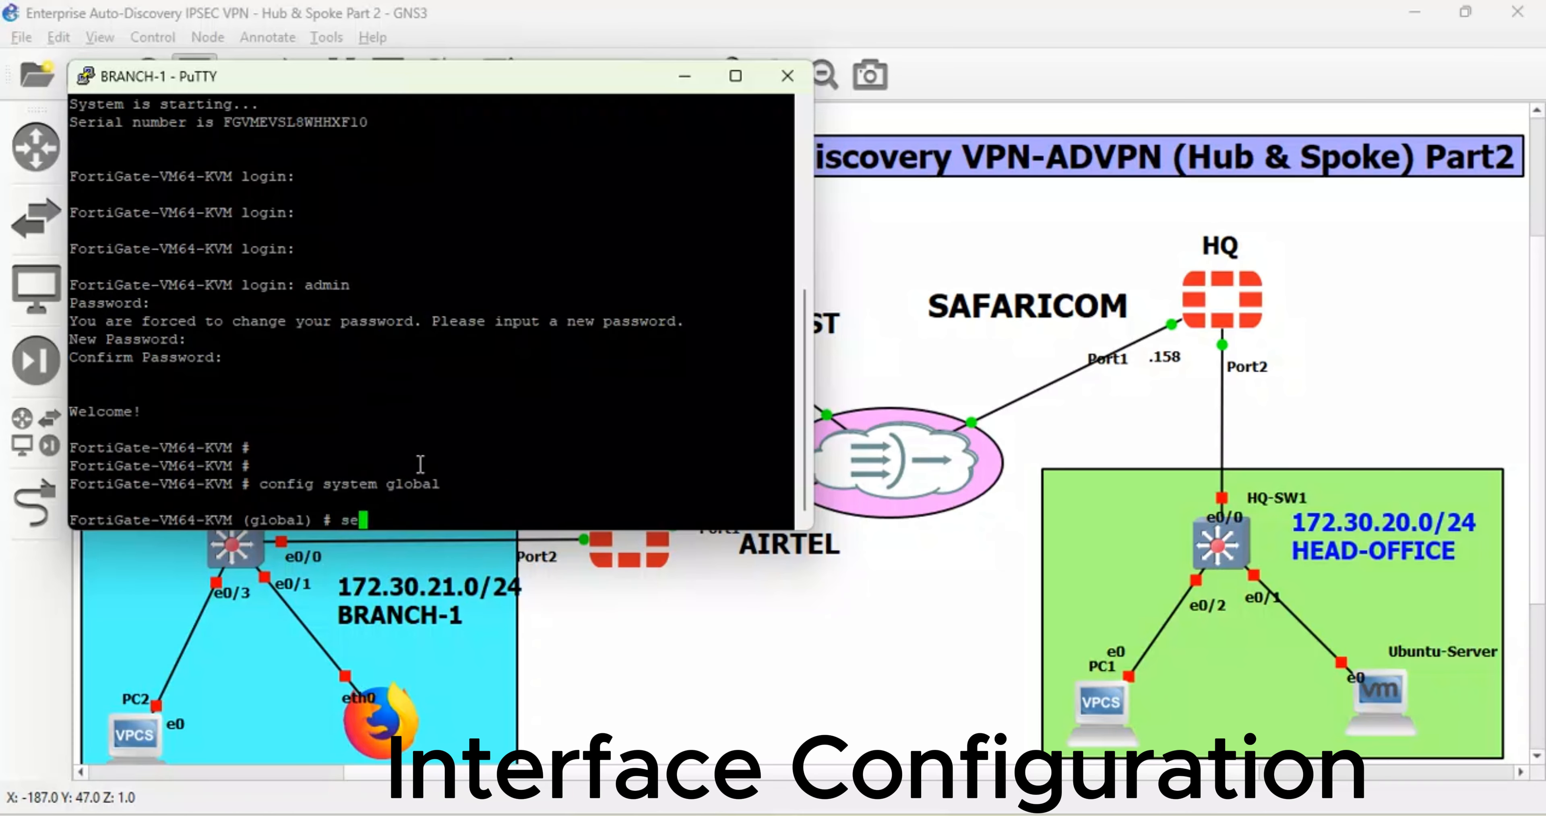
{"action": "type", "text": "t hostname BRANCH-1"}
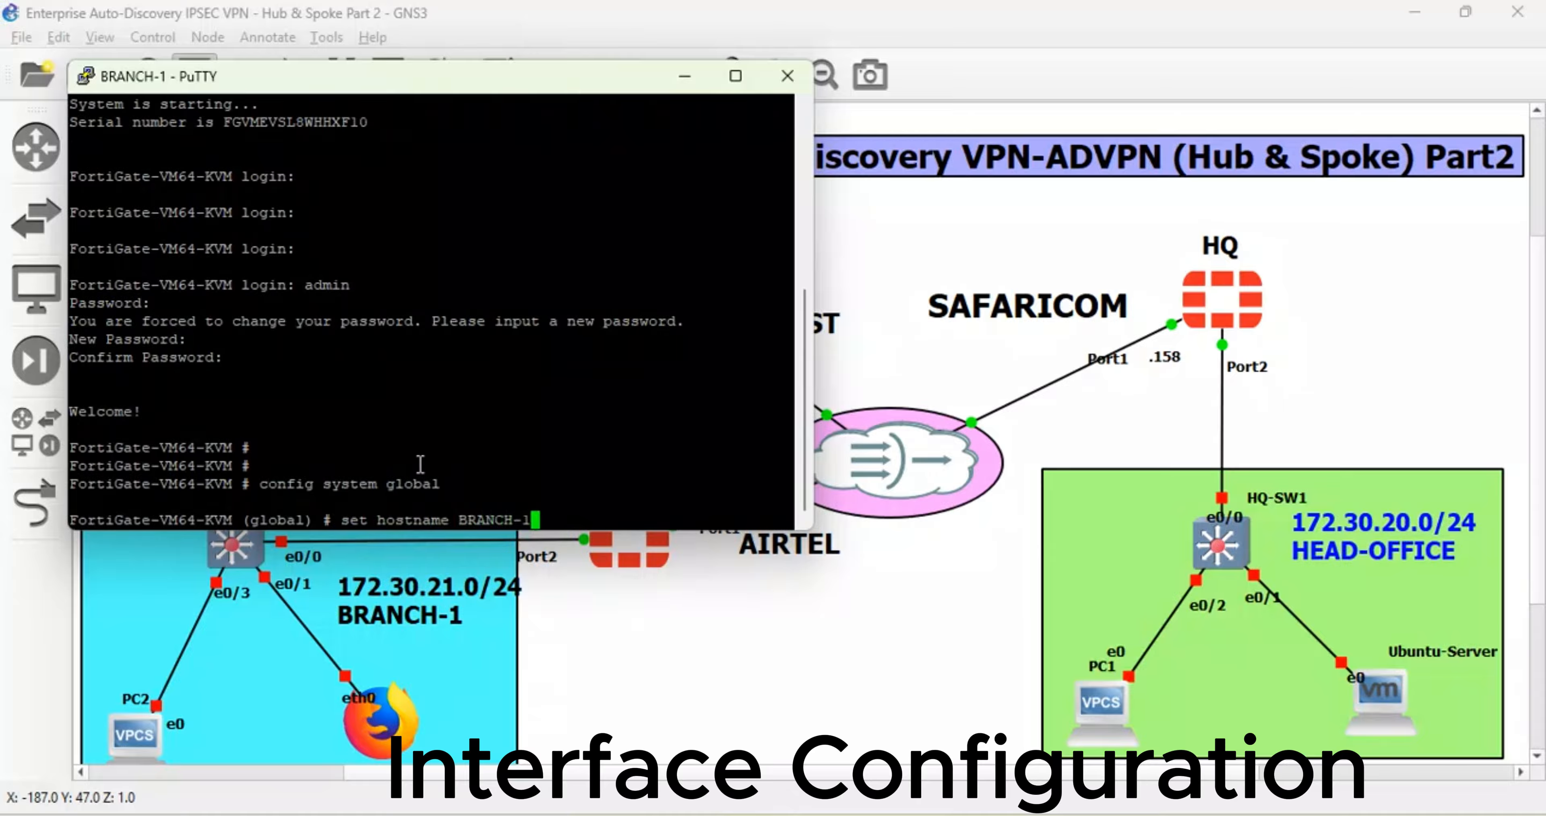
{"action": "key", "text": "Return"}
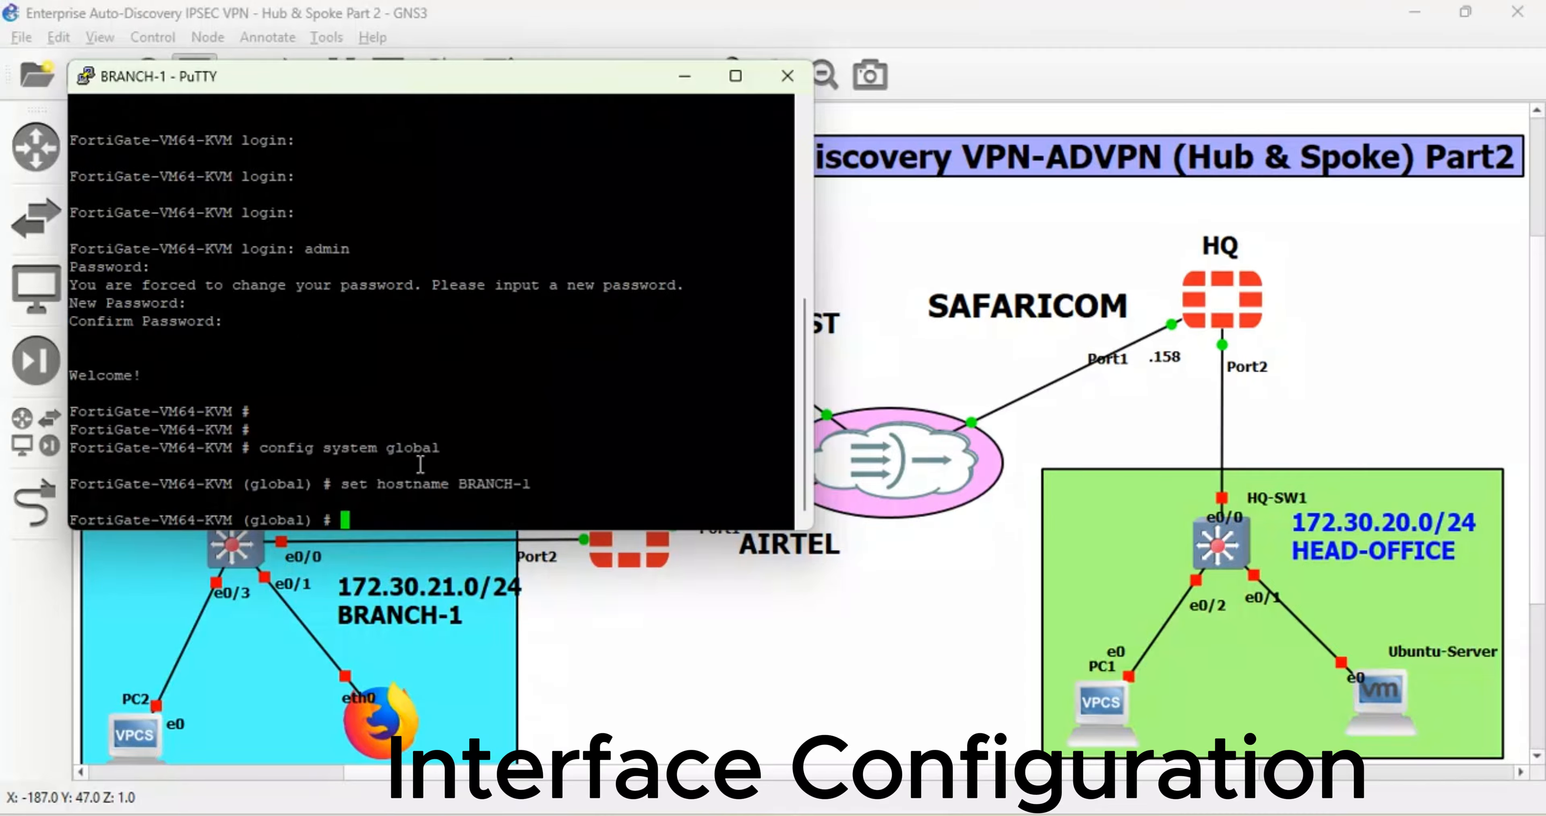
{"action": "type", "text": "end"}
{"action": "key", "text": "Return"}
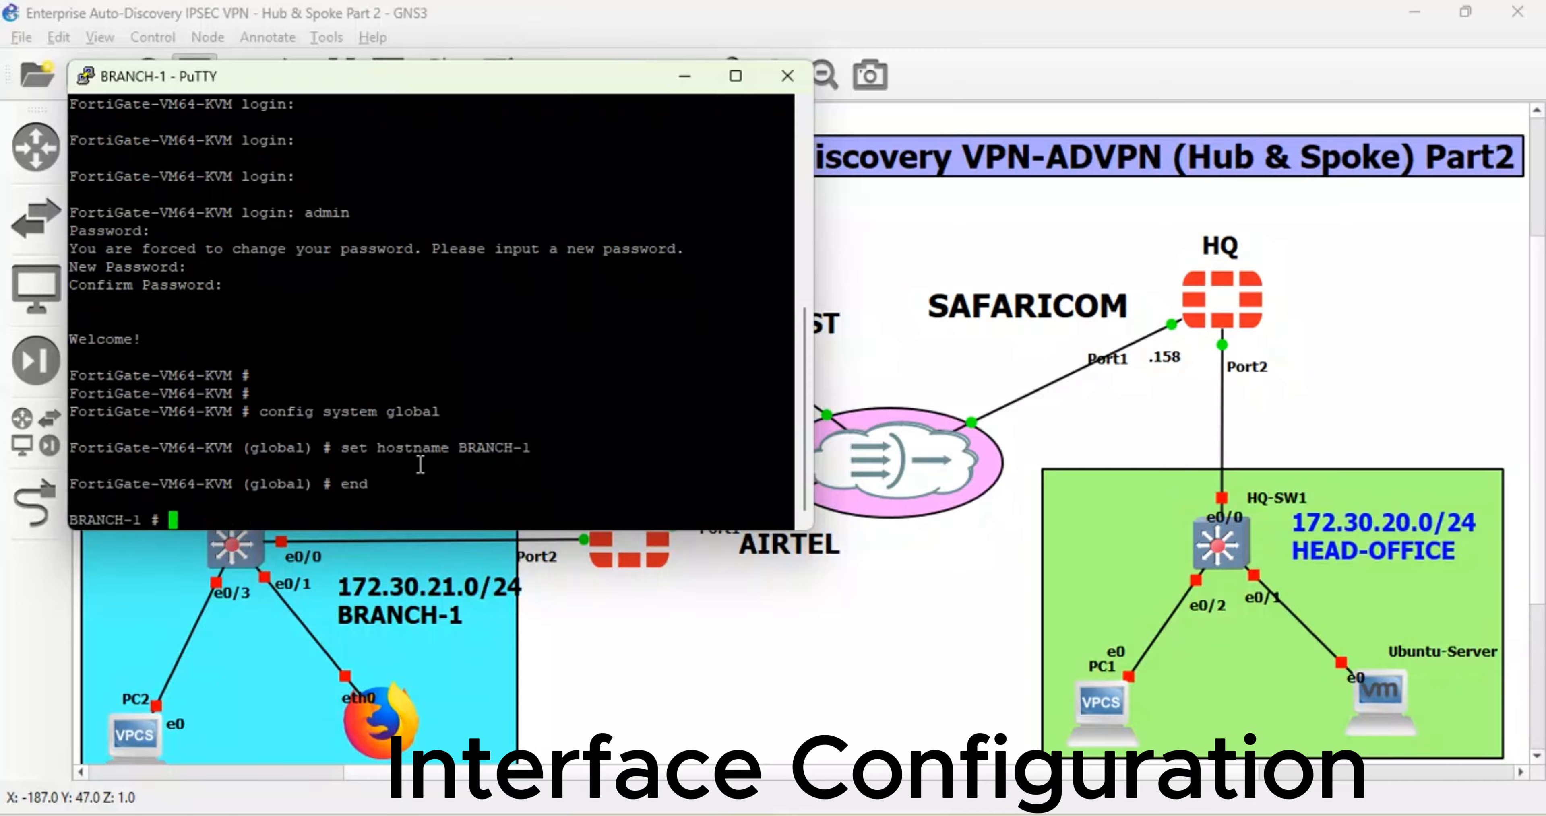
{"action": "key", "text": "Return"}
- Edit port1 to use DHCP addressing with ping and HTTPS access allowed
{"action": "type", "text": "config "}
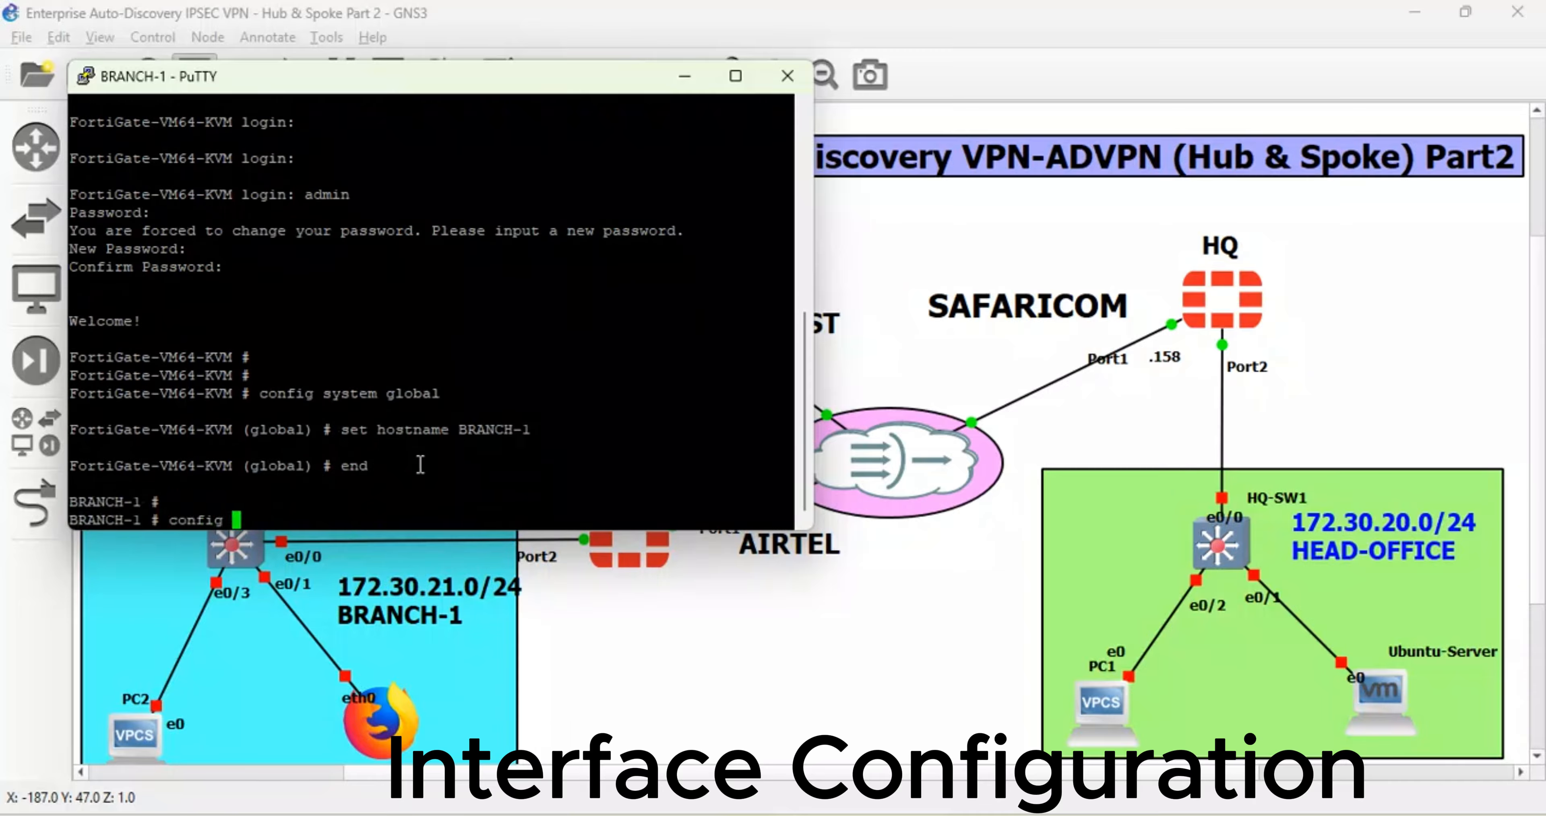
{"action": "type", "text": "system interface"}
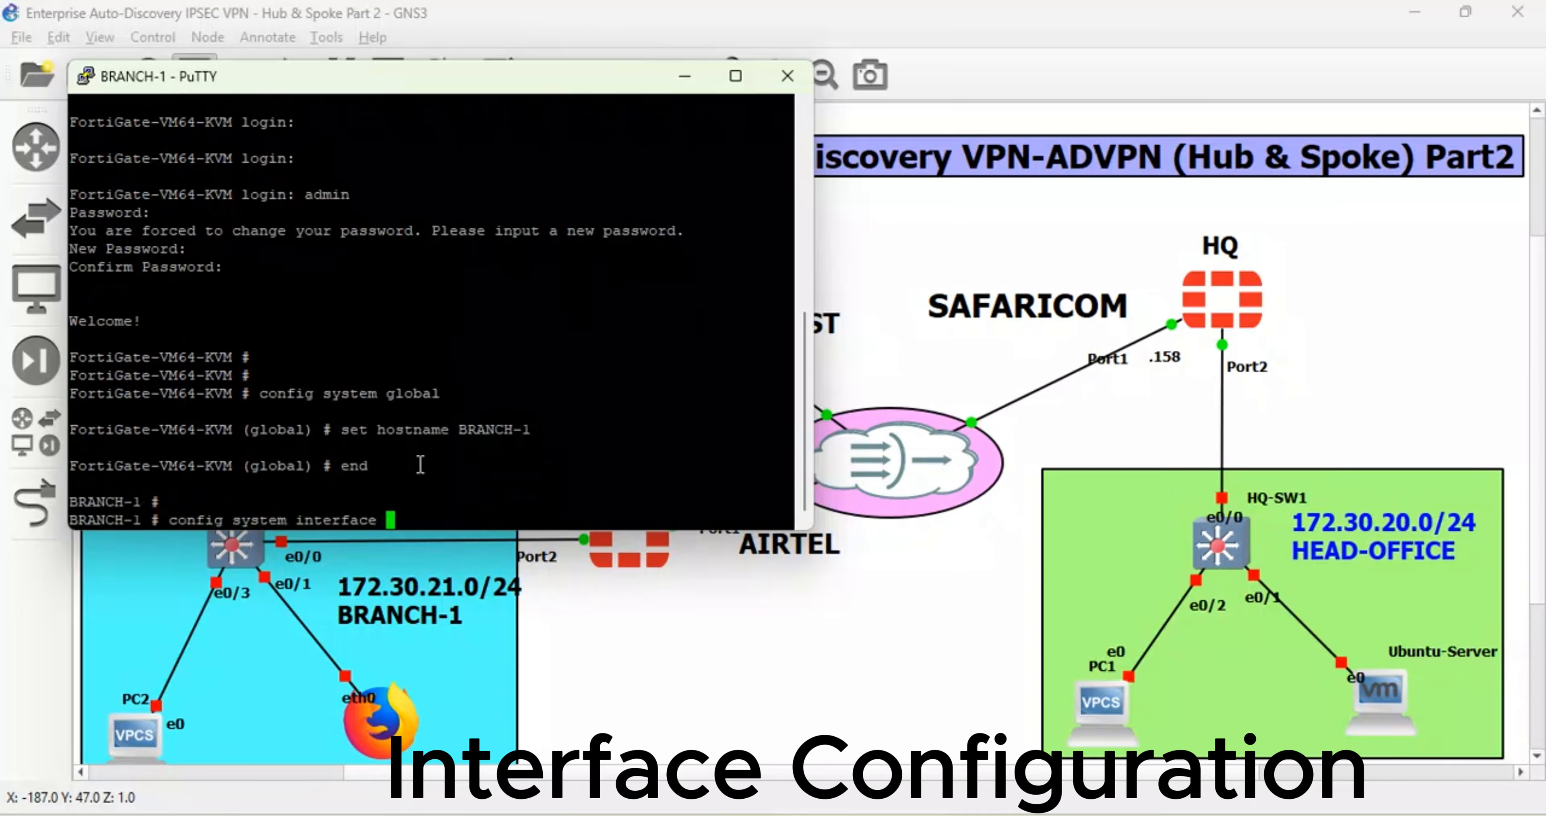
{"action": "key", "text": "Return"}
{"action": "type", "text": "edit port1"}
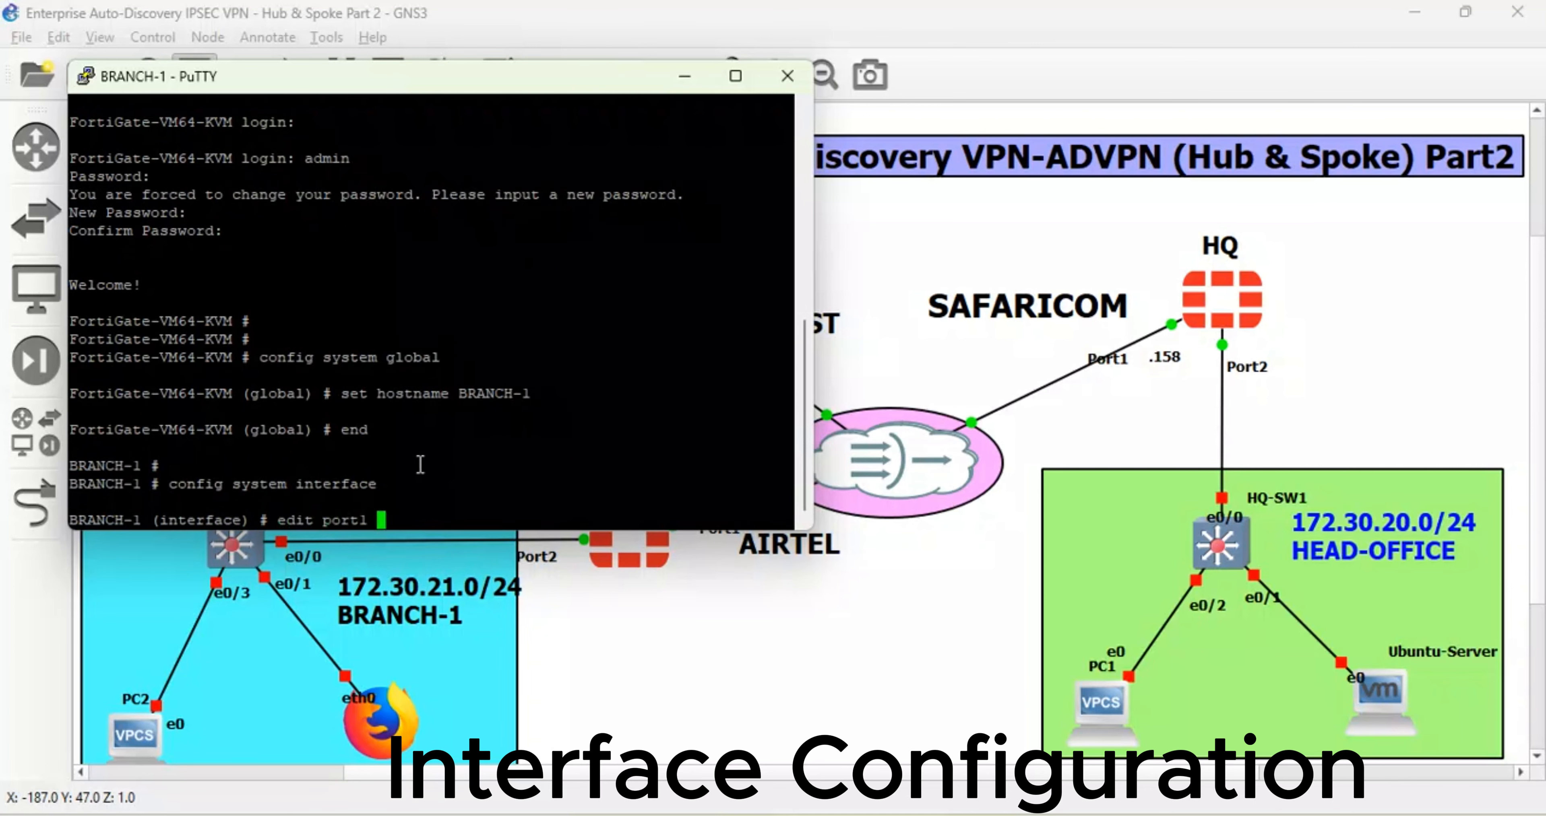
{"action": "key", "text": "Return"}
{"action": "type", "text": "se"}
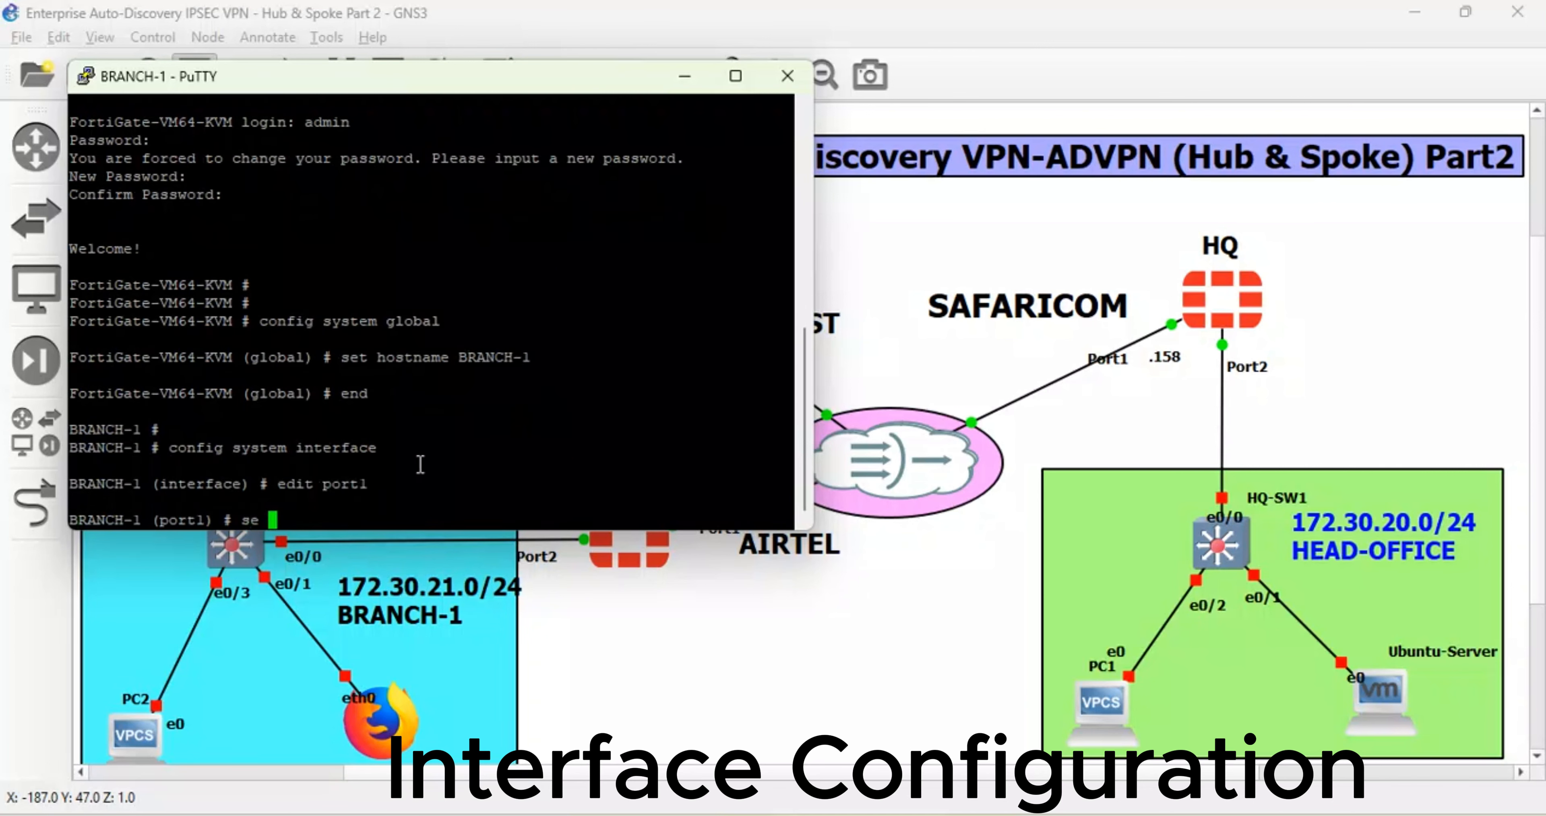
{"action": "type", "text": "t mode dhcp"}
{"action": "key", "text": "Return"}
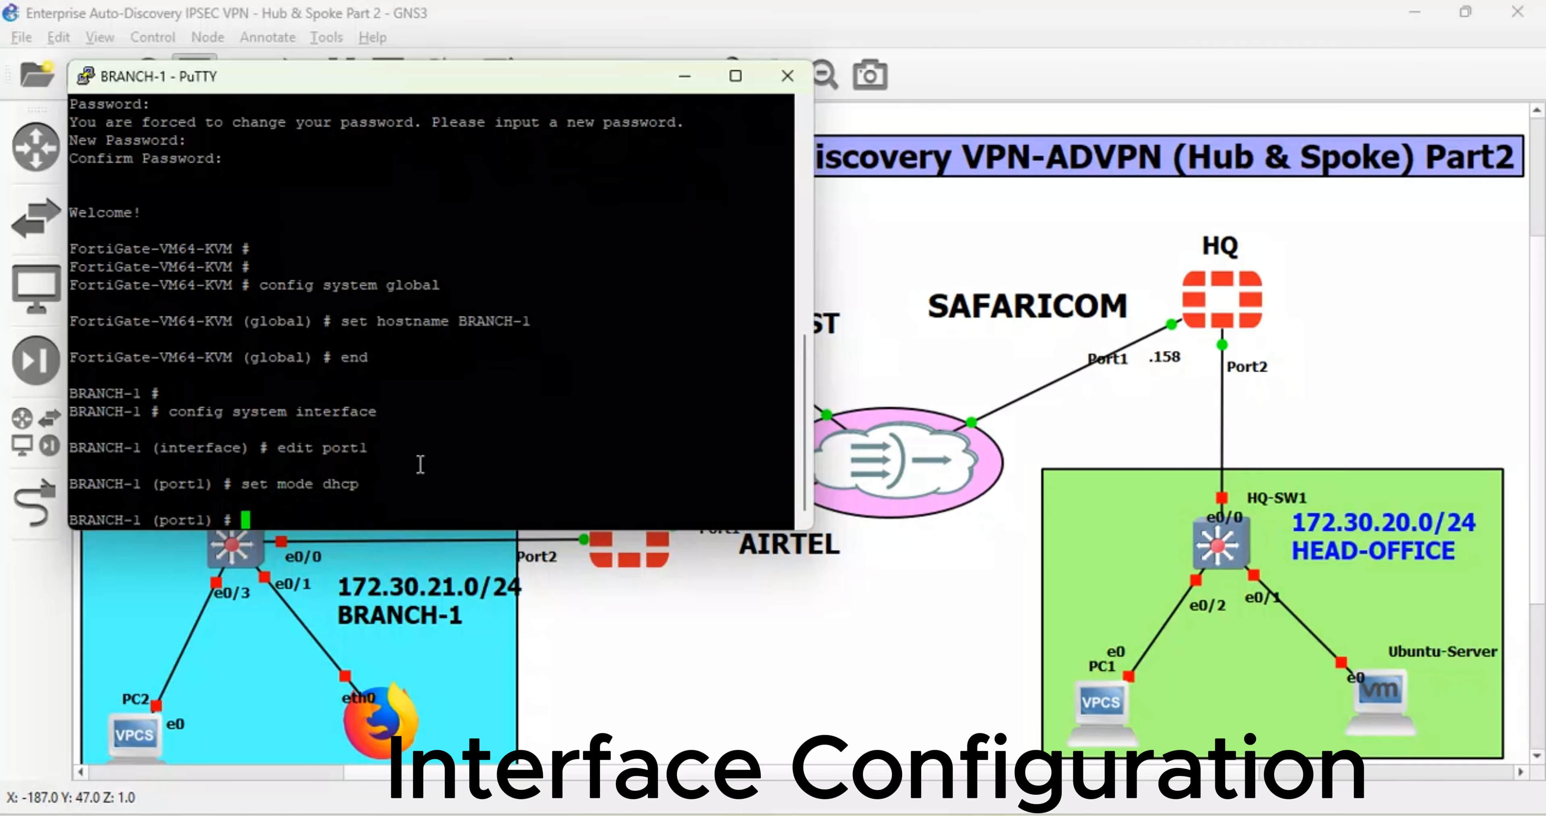
{"action": "type", "text": "set allowaccess p"}
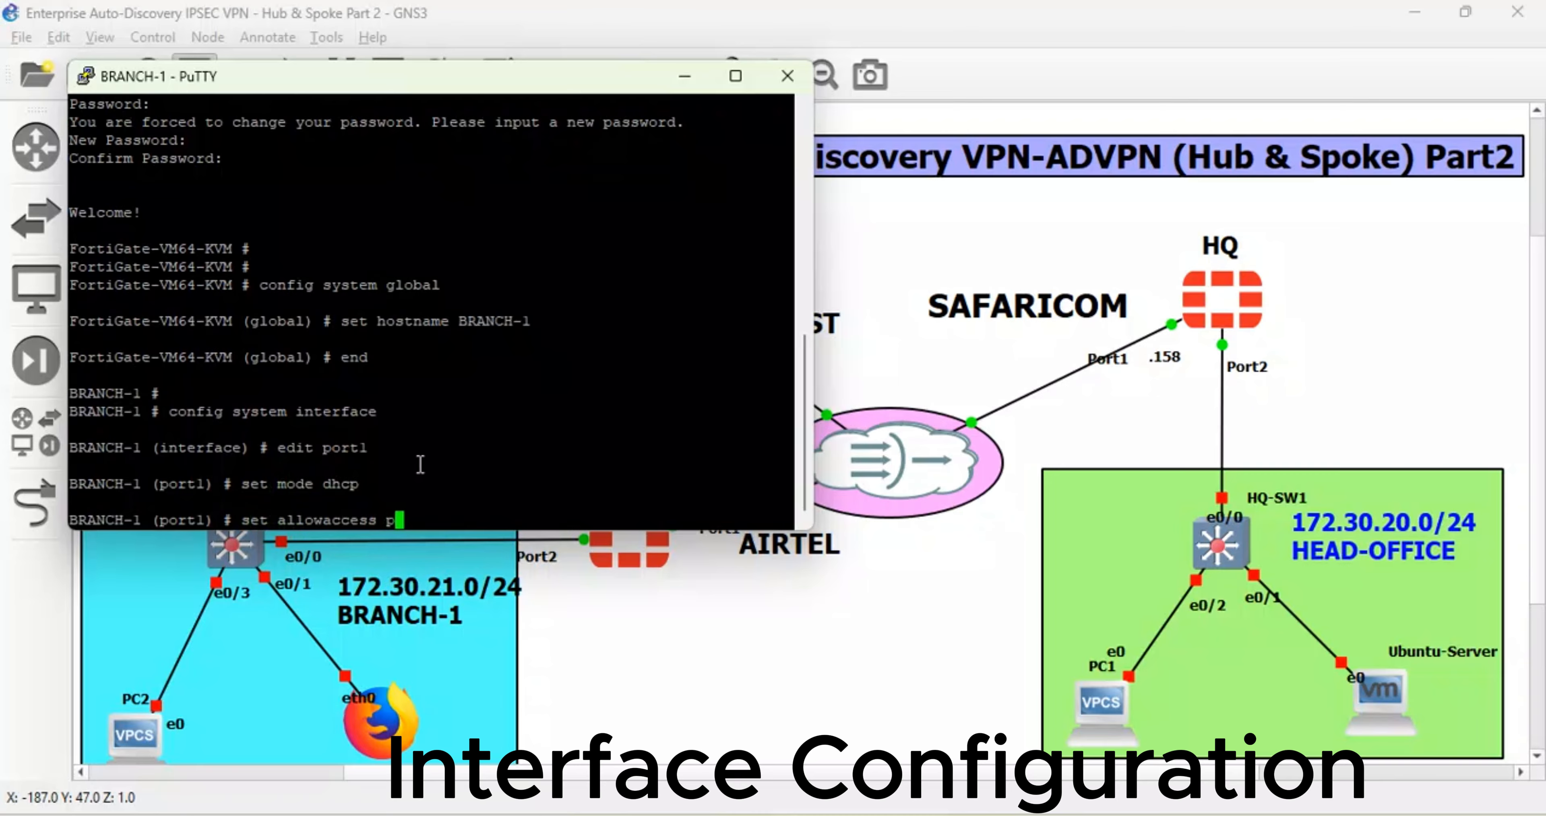
{"action": "type", "text": "ing https set al"}
{"action": "key", "text": "Return"}
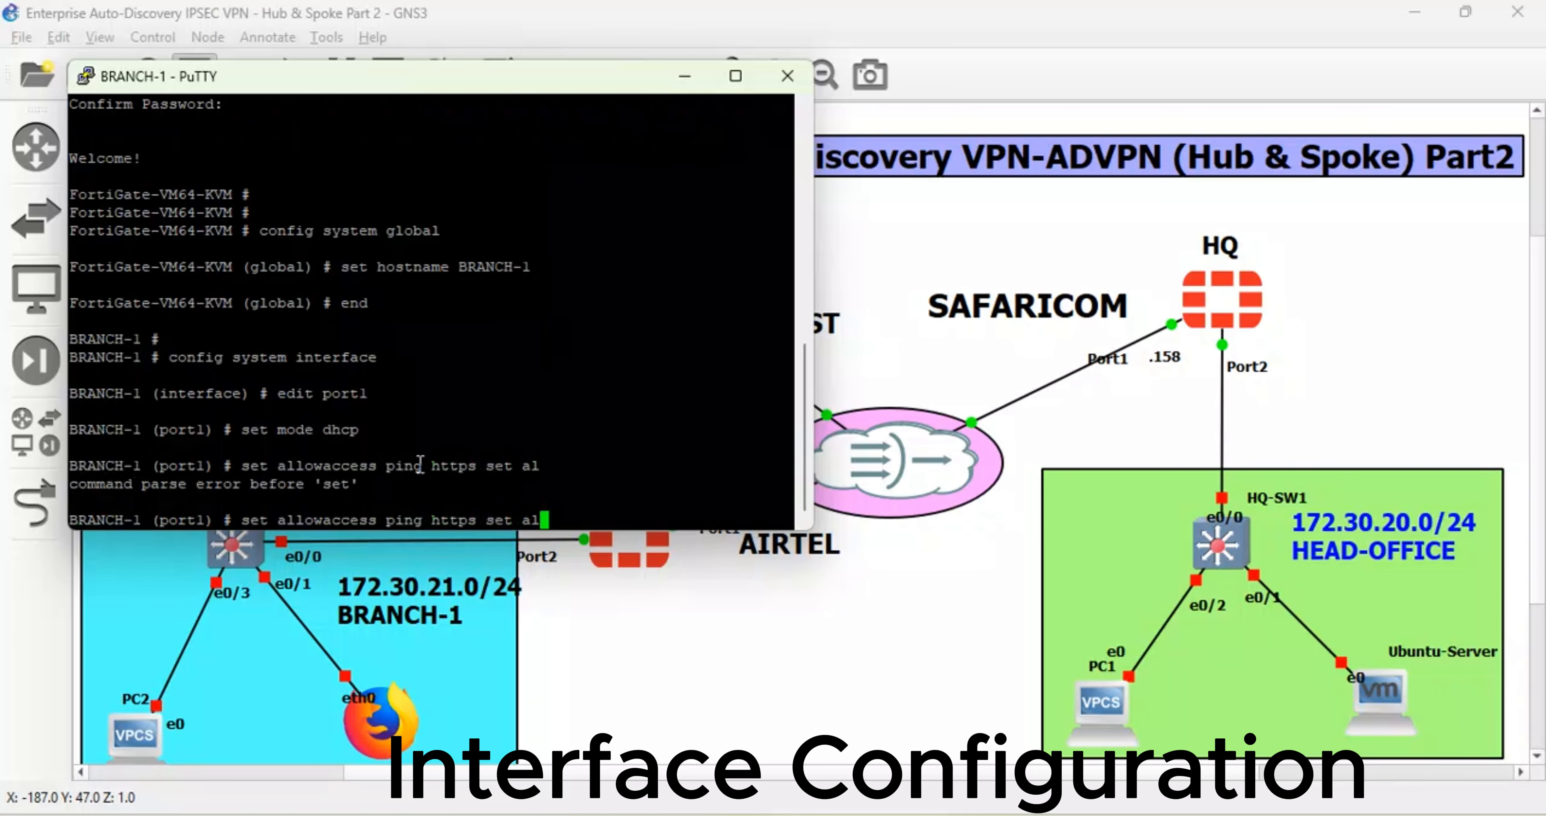
{"action": "key", "text": "BackSpace"}
{"action": "key", "text": "BackSpace"}
{"action": "key", "text": "BackSpace"}
{"action": "key", "text": "BackSpace"}
{"action": "key", "text": "BackSpace"}
{"action": "key", "text": "BackSpace"}
{"action": "key", "text": "Return"}
- Give port1 the alias BR1-WAN and finish editing it
{"action": "type", "text": "set ali"}
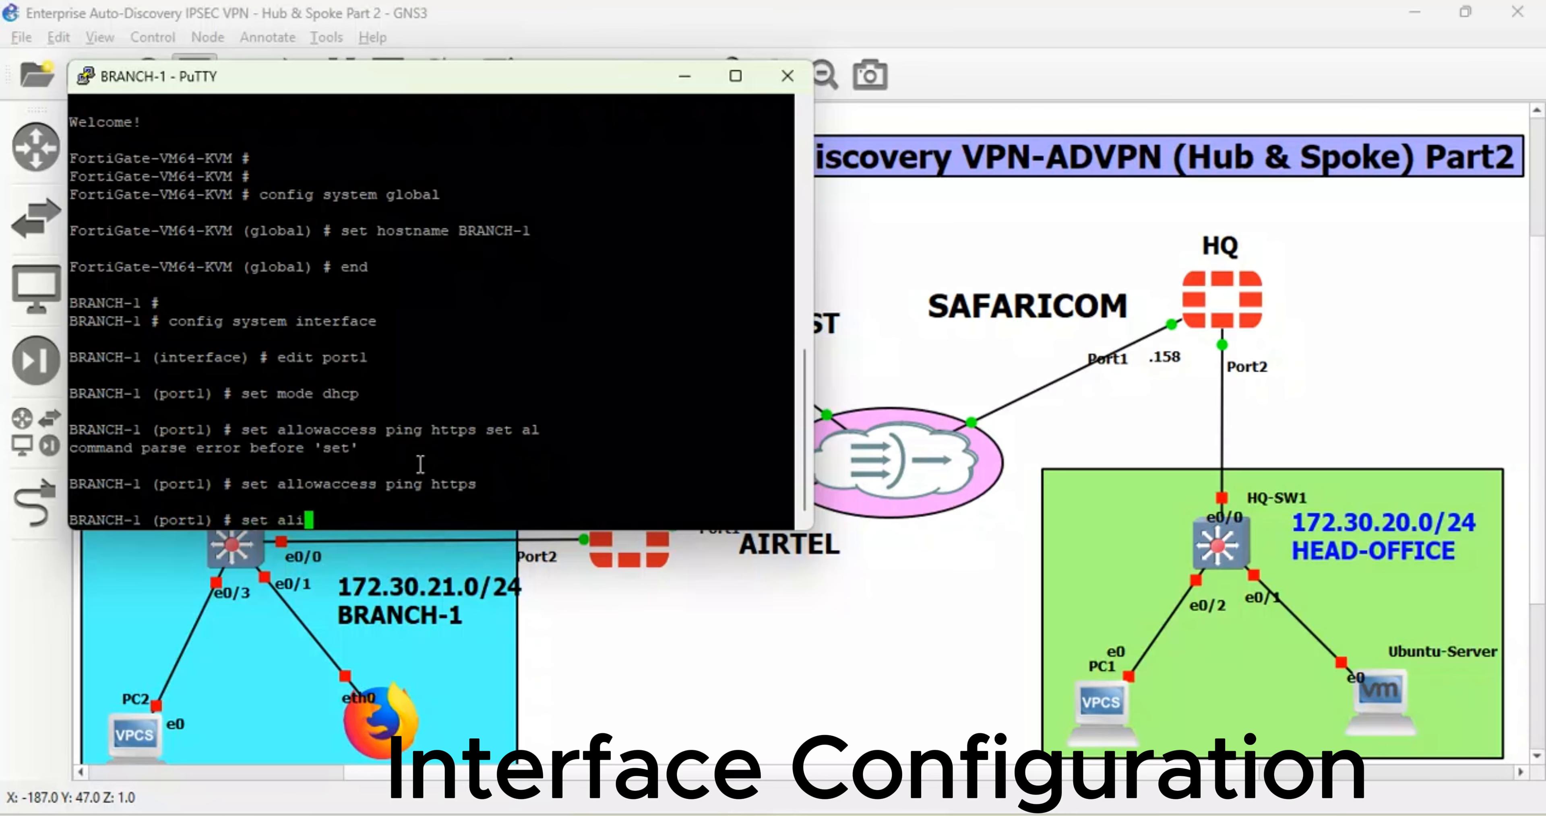
{"action": "type", "text": "as BR1-"}
{"action": "type", "text": "WAN"}
{"action": "key", "text": "Return"}
{"action": "type", "text": "set"}
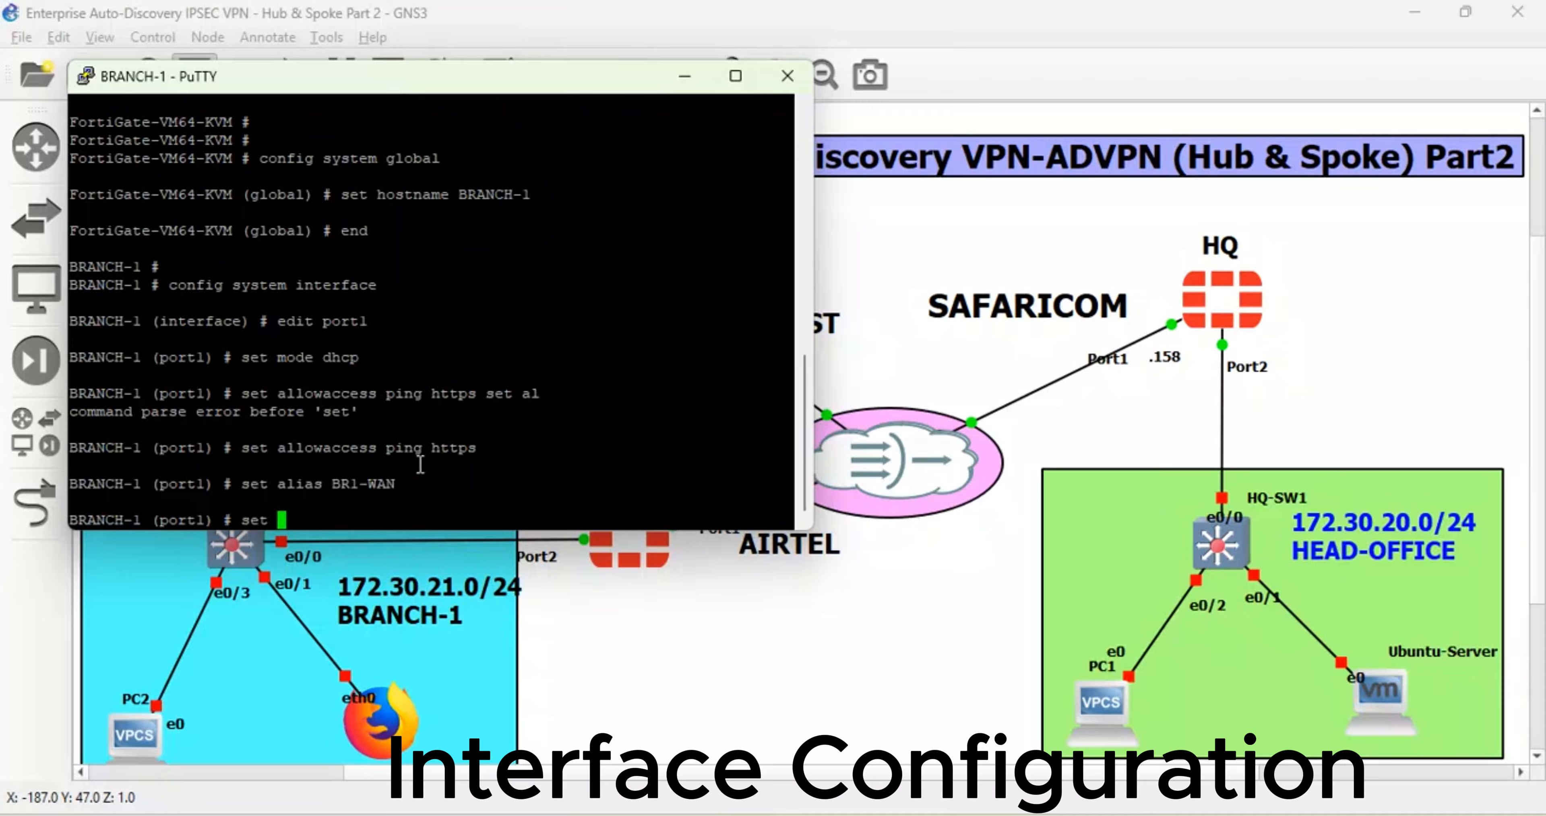
{"action": "key", "text": "BackSpace"}
{"action": "key", "text": "BackSpace"}
{"action": "key", "text": "BackSpace"}
{"action": "key", "text": "BackSpace"}
{"action": "type", "text": "next"}
{"action": "key", "text": "Return"}
{"action": "key", "text": "Return"}
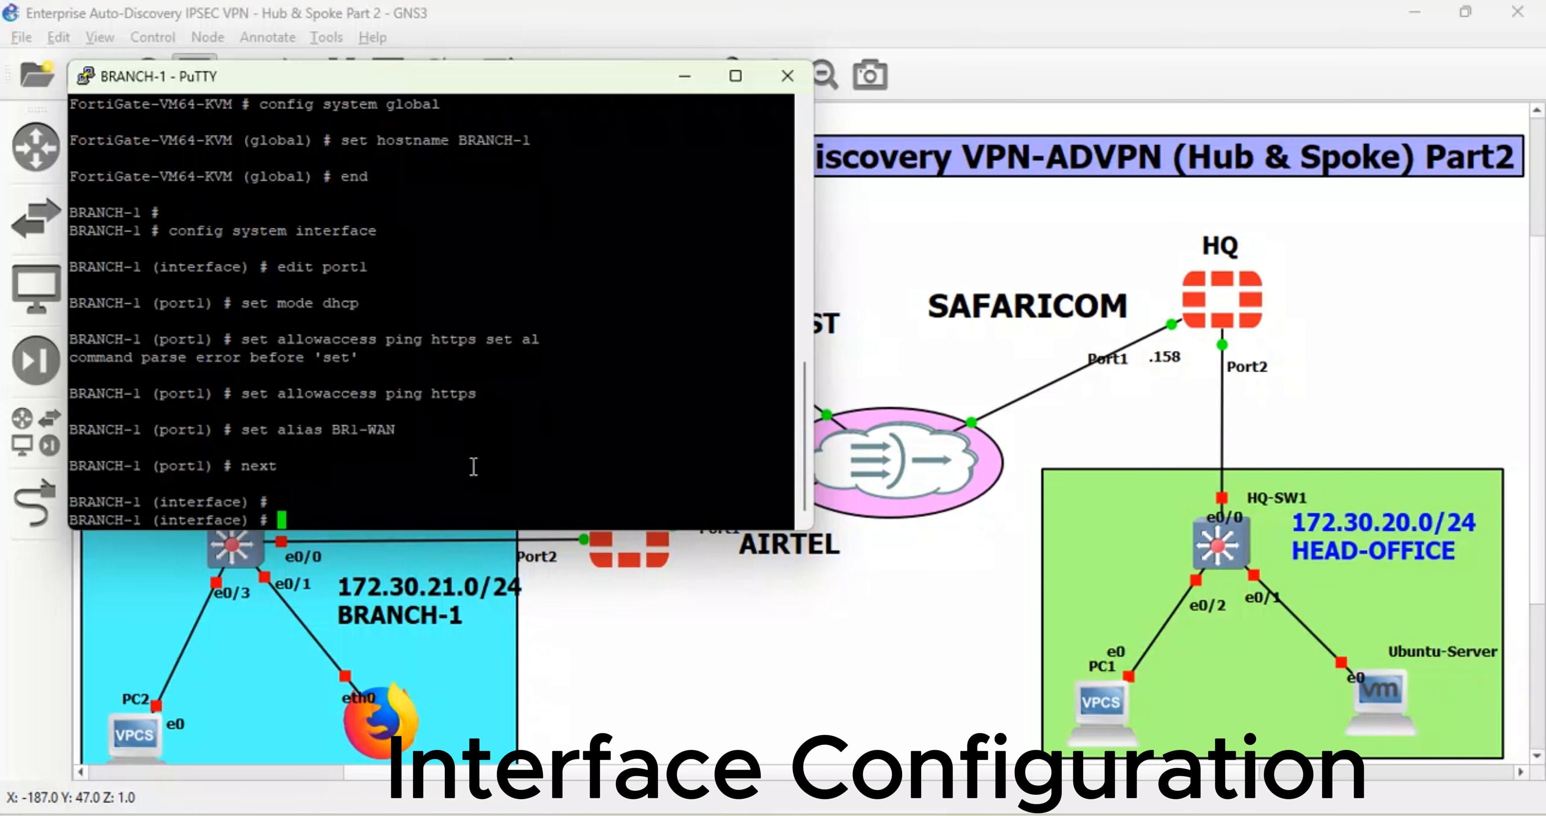
{"action": "type", "text": "edit port1"}
- Edit port2 with static mode and IP address 172.30.21.1/24
{"action": "key", "text": "BackSpace"}
{"action": "key", "text": "BackSpace"}
{"action": "key", "text": "BackSpace"}
{"action": "key", "text": "BackSpace"}
{"action": "key", "text": "BackSpace"}
{"action": "type", "text": "port1"}
{"action": "key", "text": "Return"}
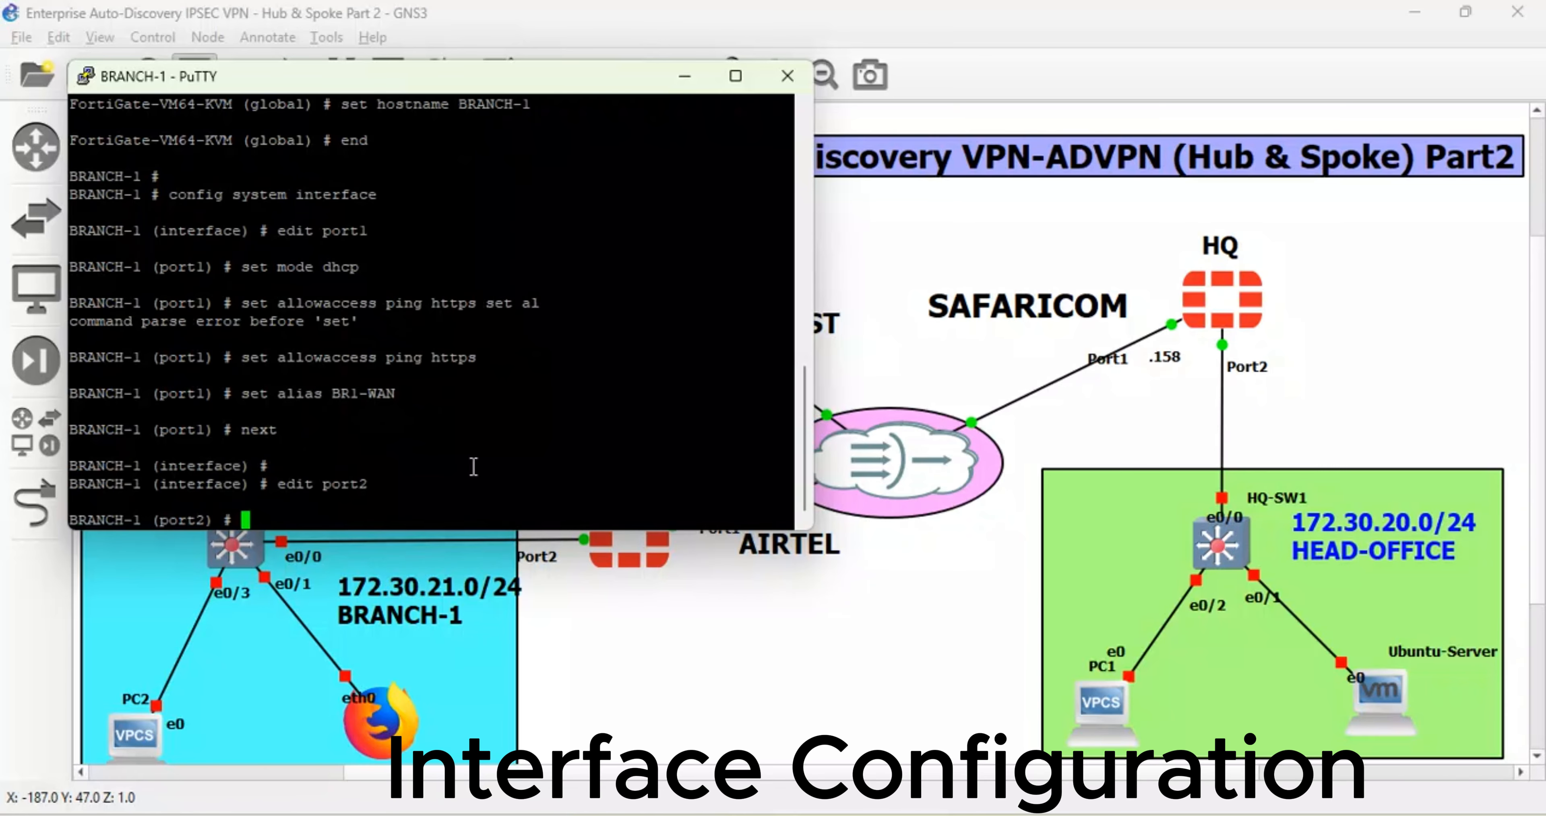
{"action": "type", "text": "set mode static"}
{"action": "key", "text": "Return"}
{"action": "type", "text": "set i"}
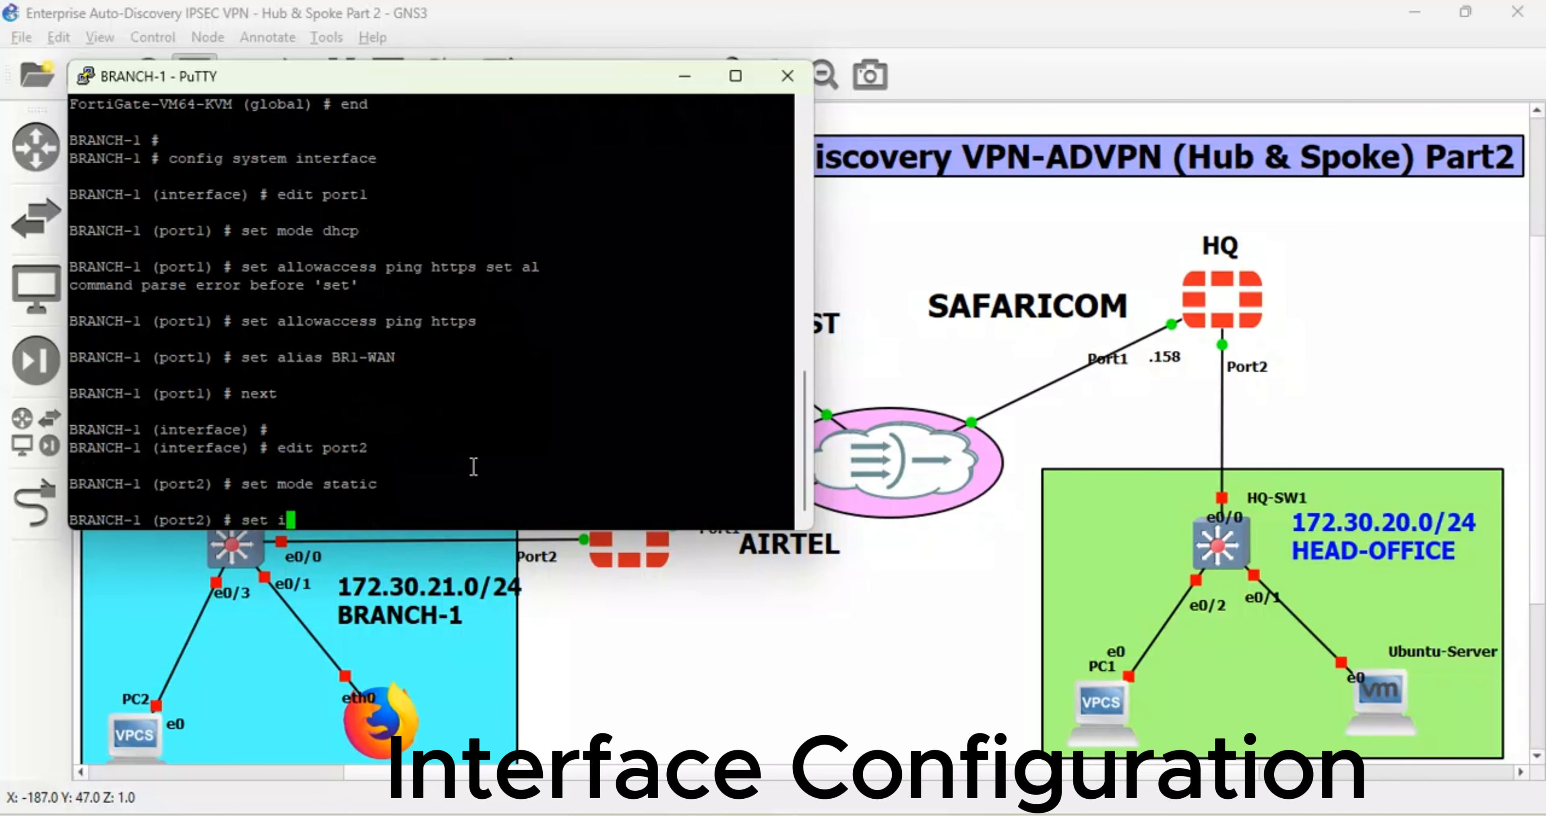
{"action": "type", "text": "p 172.30.21.1/24"}
{"action": "key", "text": "Return"}
- Set port2's role to lan, allow ping/https/ssh, alias it BR1-LAN, and save
{"action": "type", "text": "s"}
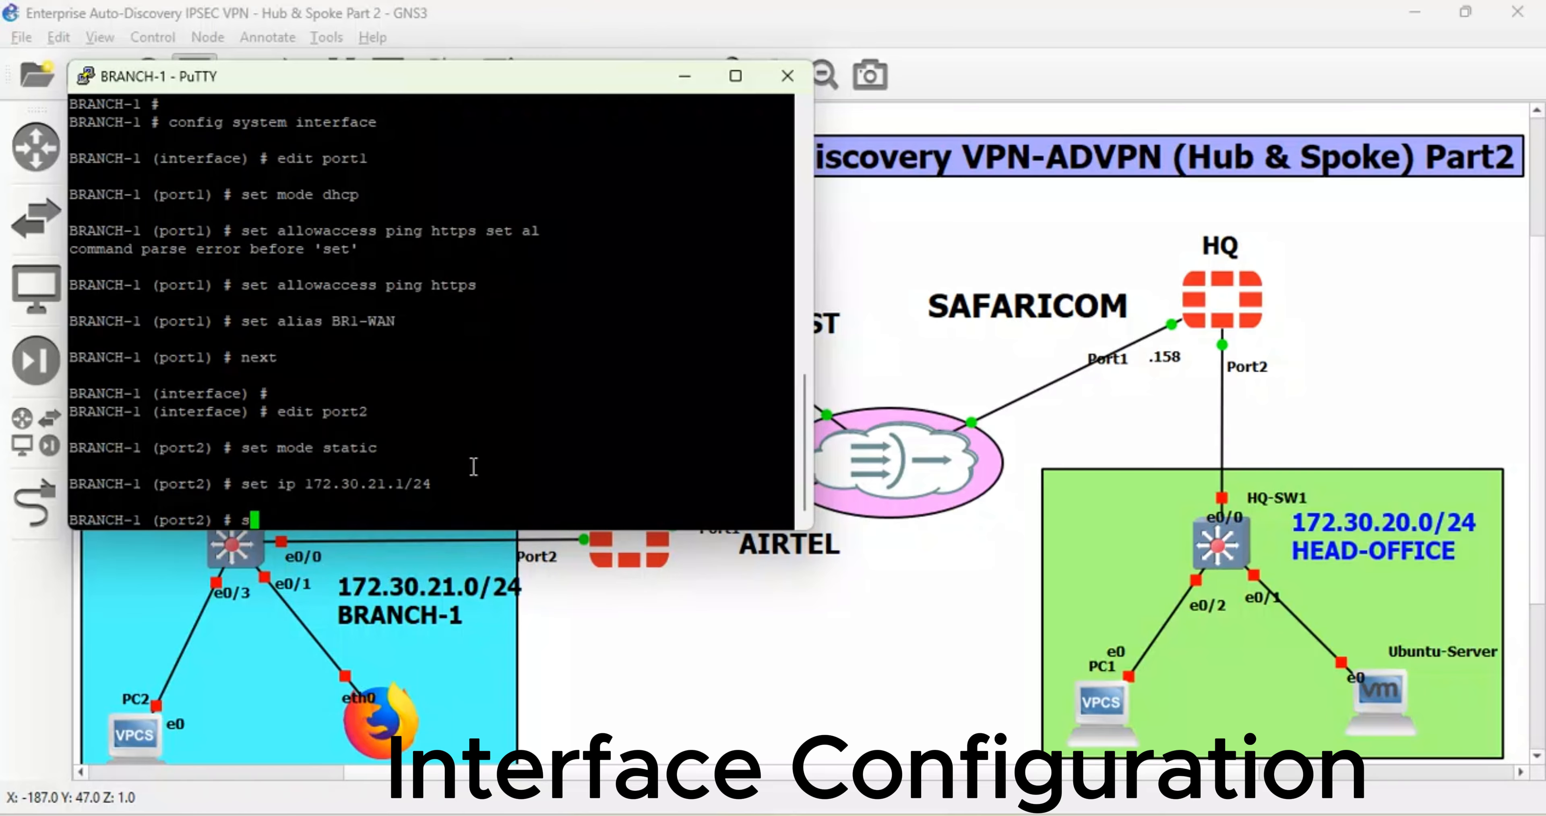
{"action": "type", "text": "et role lan"}
{"action": "key", "text": "Return"}
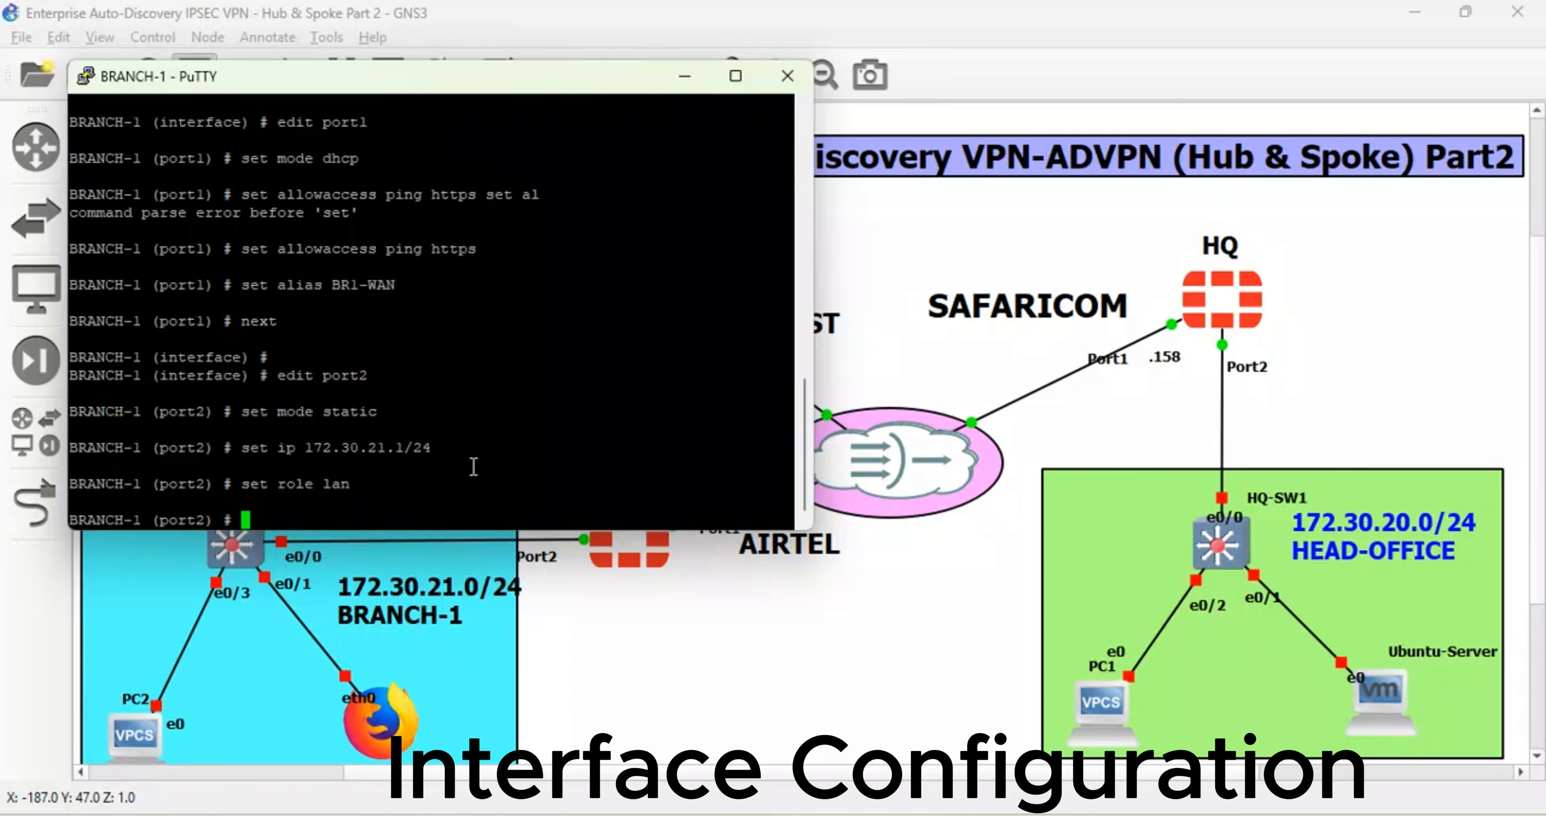
{"action": "type", "text": "set allowaccess ping https"}
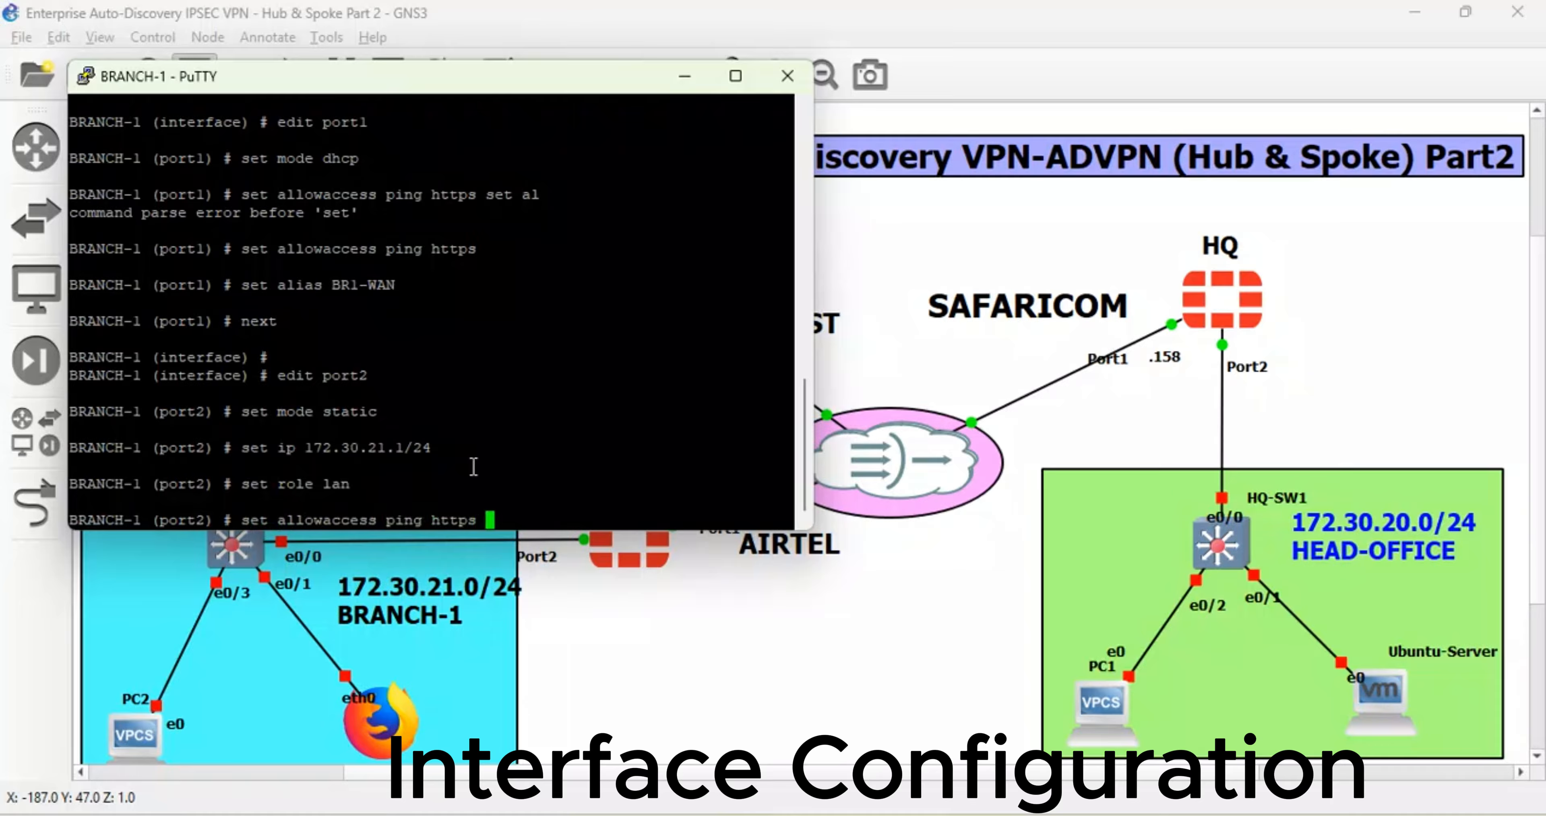
{"action": "type", "text": " ssh"}
{"action": "key", "text": "Return"}
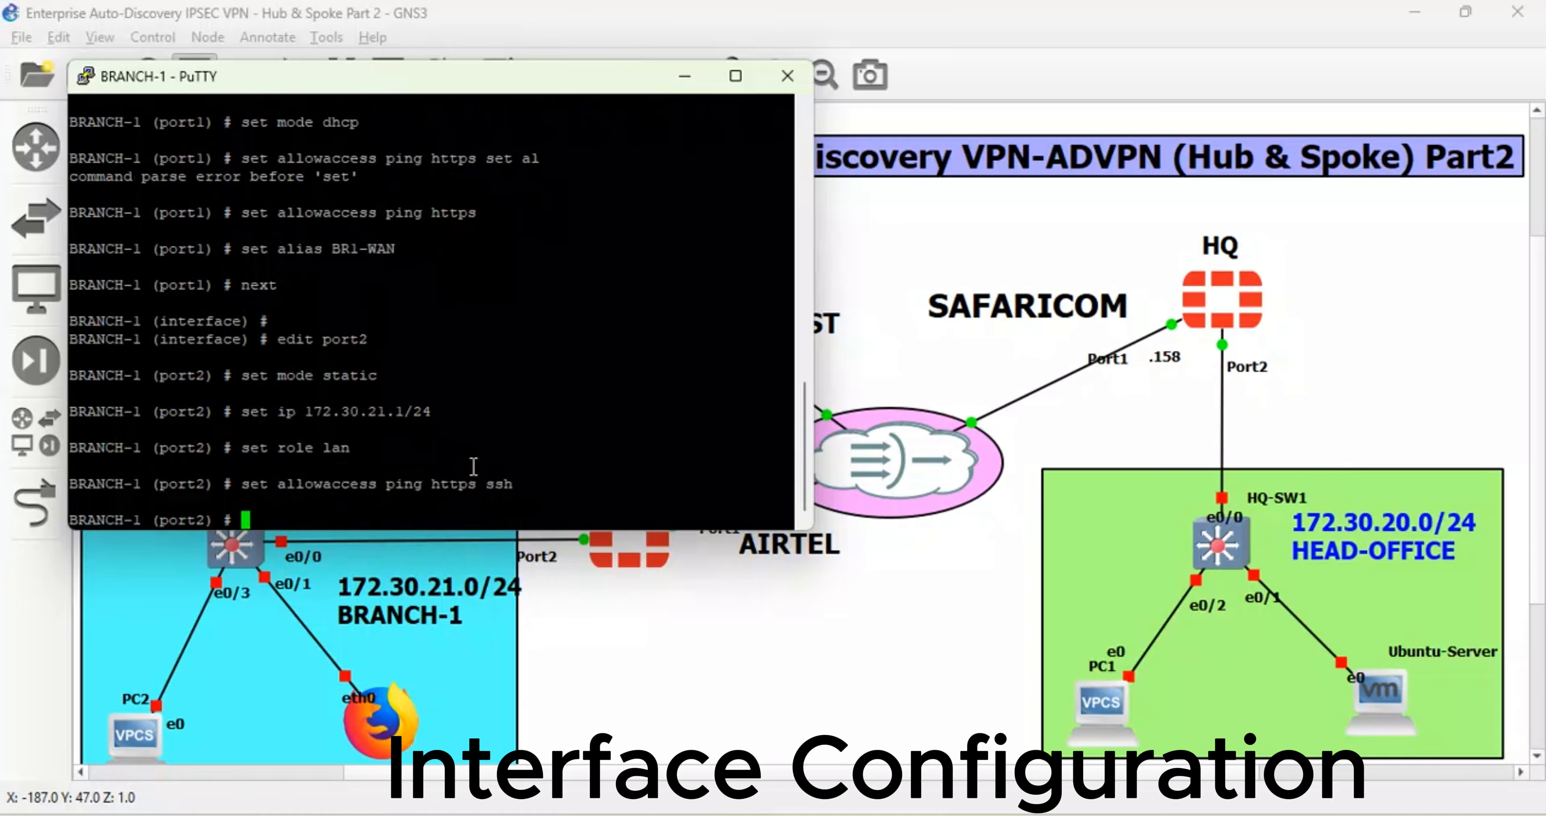
{"action": "type", "text": "set  alias BRA"}
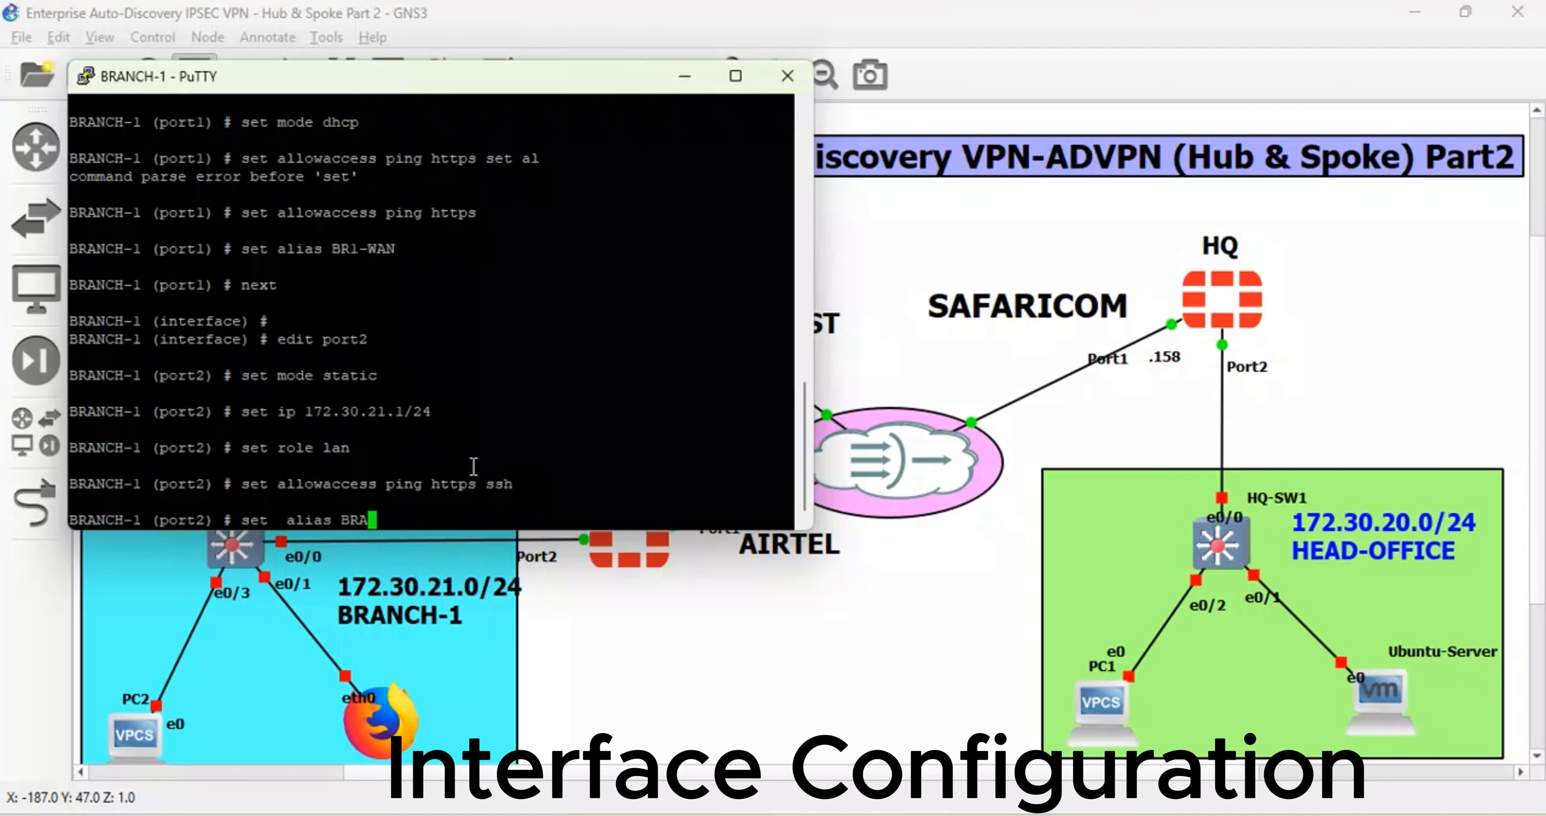
{"action": "key", "text": "BackSpace"}
{"action": "type", "text": "1-LAN"}
{"action": "key", "text": "Return"}
{"action": "key", "text": "Return"}
{"action": "key", "text": "Return"}
{"action": "type", "text": "next"}
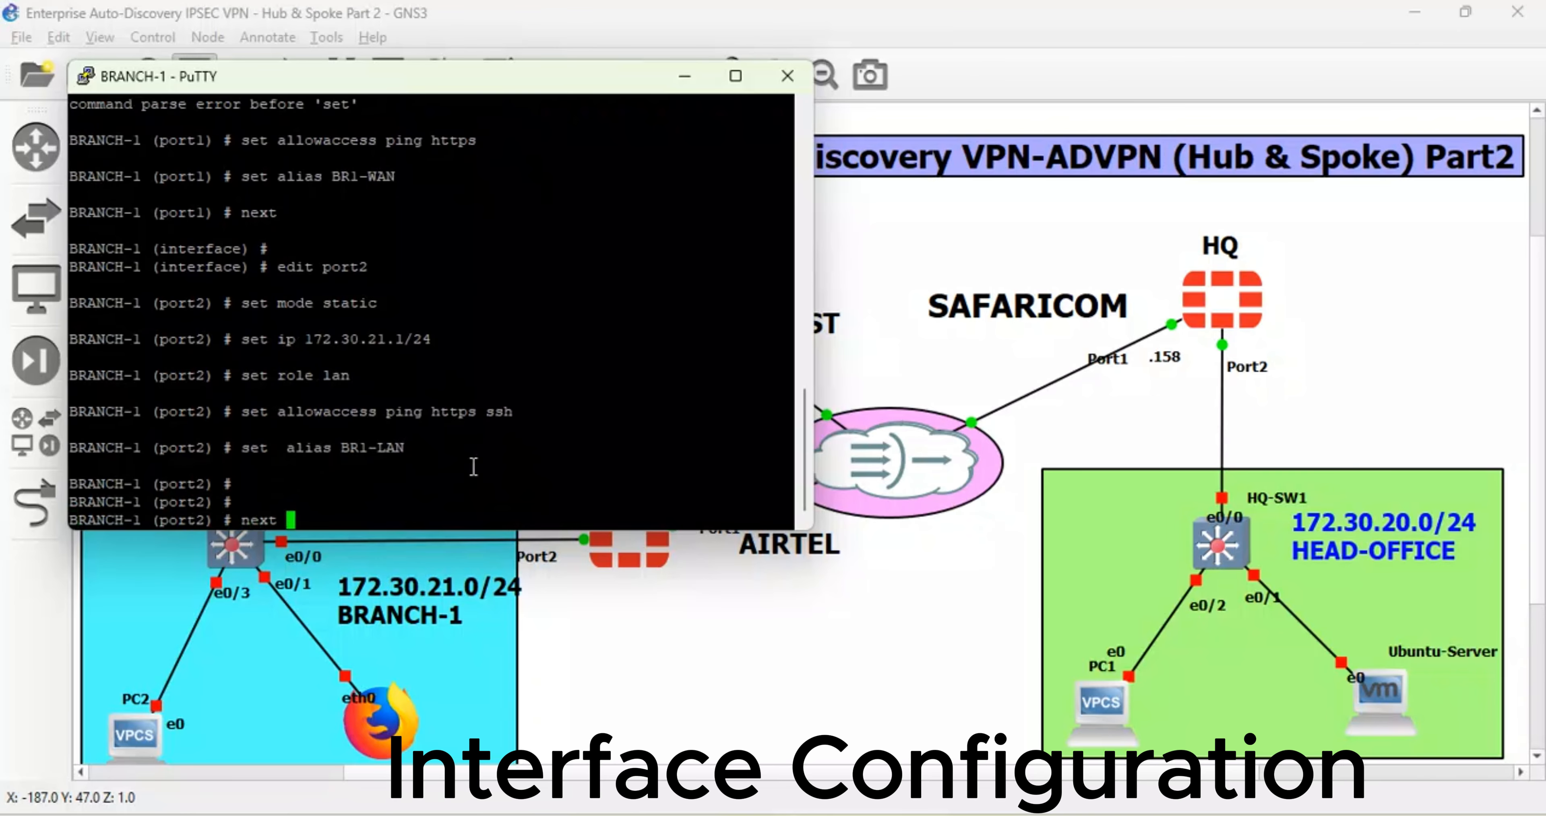
{"action": "key", "text": "Return"}
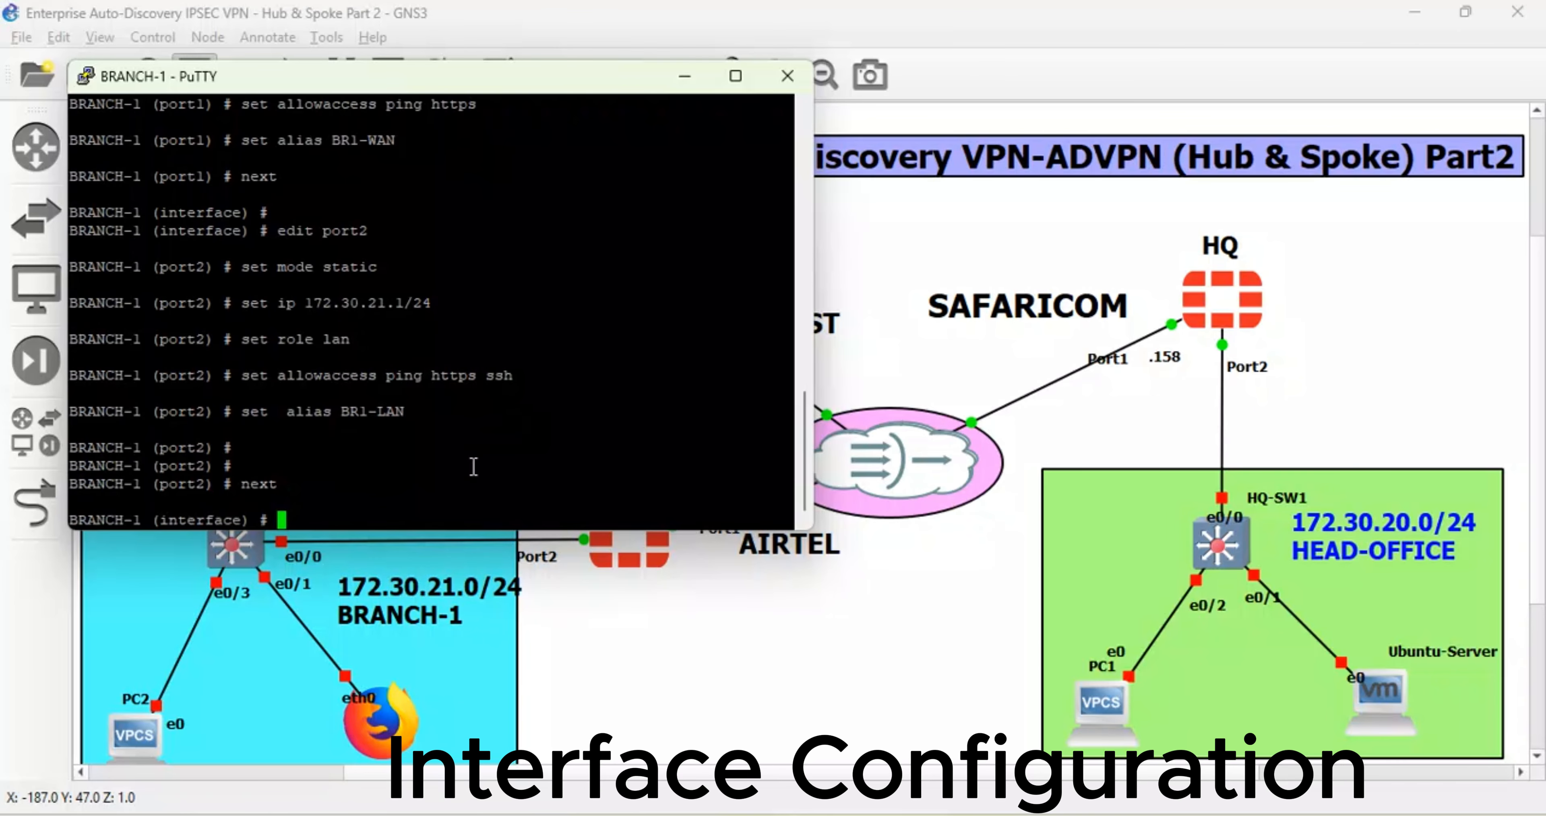
- Edit port3 to use DHCP with ping, https and telnet access and alias MGT
{"action": "type", "text": "edit port2"}
{"action": "key", "text": "Return"}
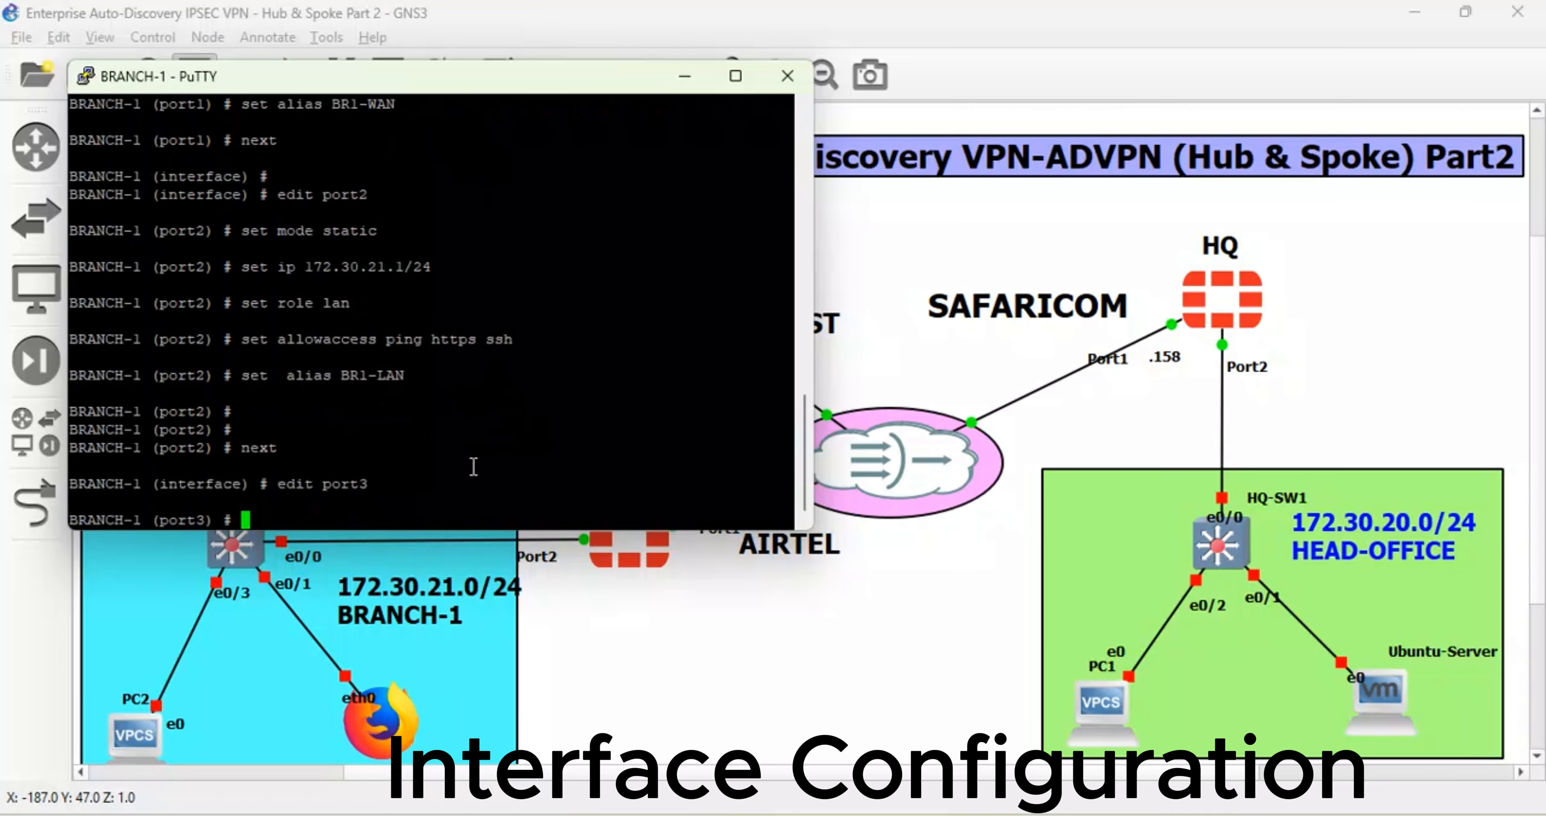
{"action": "type", "text": "set mode dhcp"}
{"action": "key", "text": "Return"}
{"action": "key", "text": "Return"}
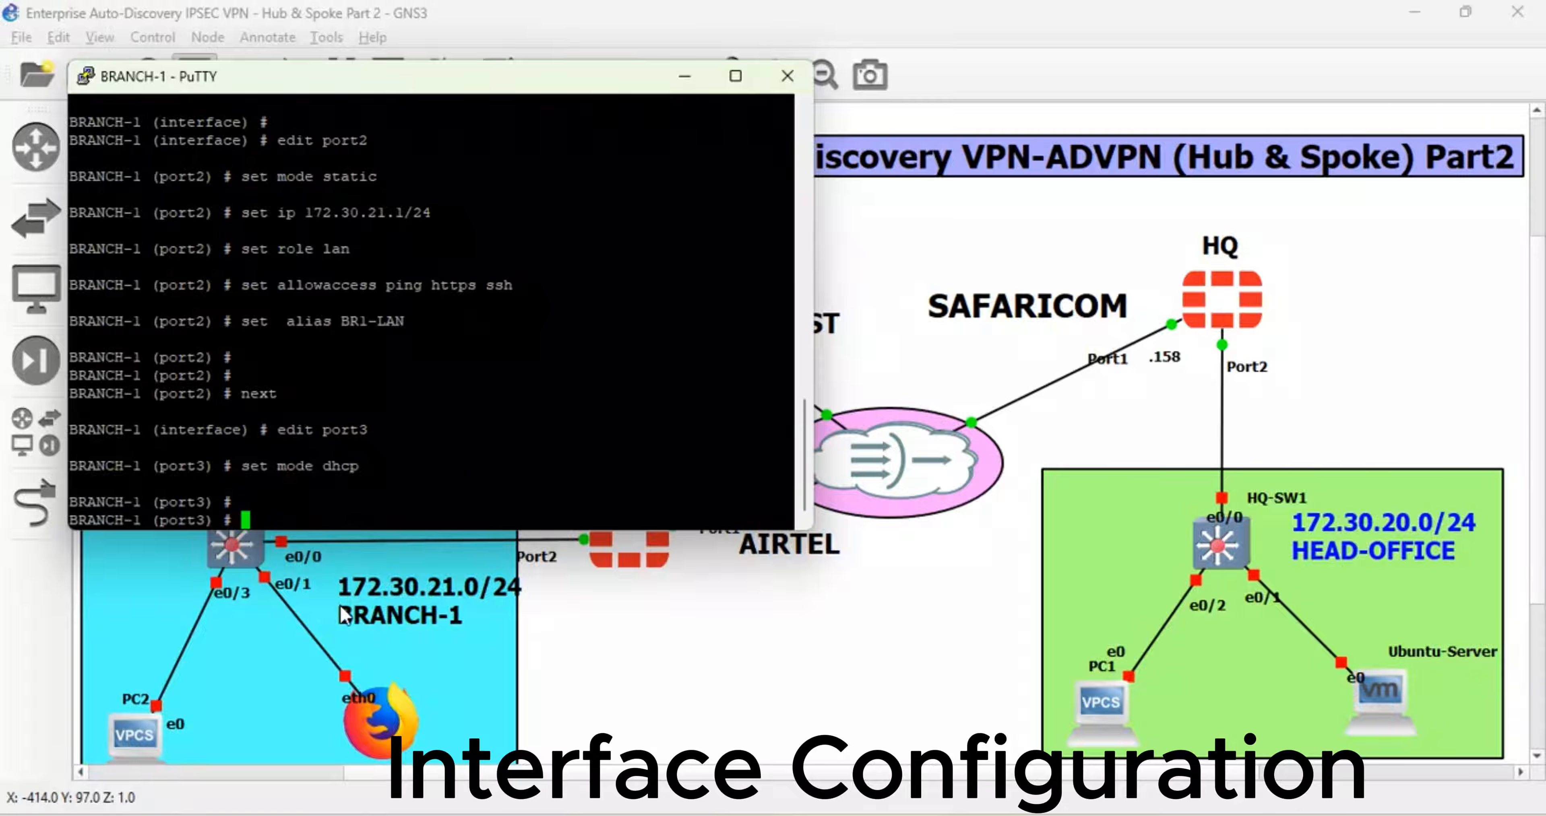
{"action": "type", "text": "set allowaccess ping"}
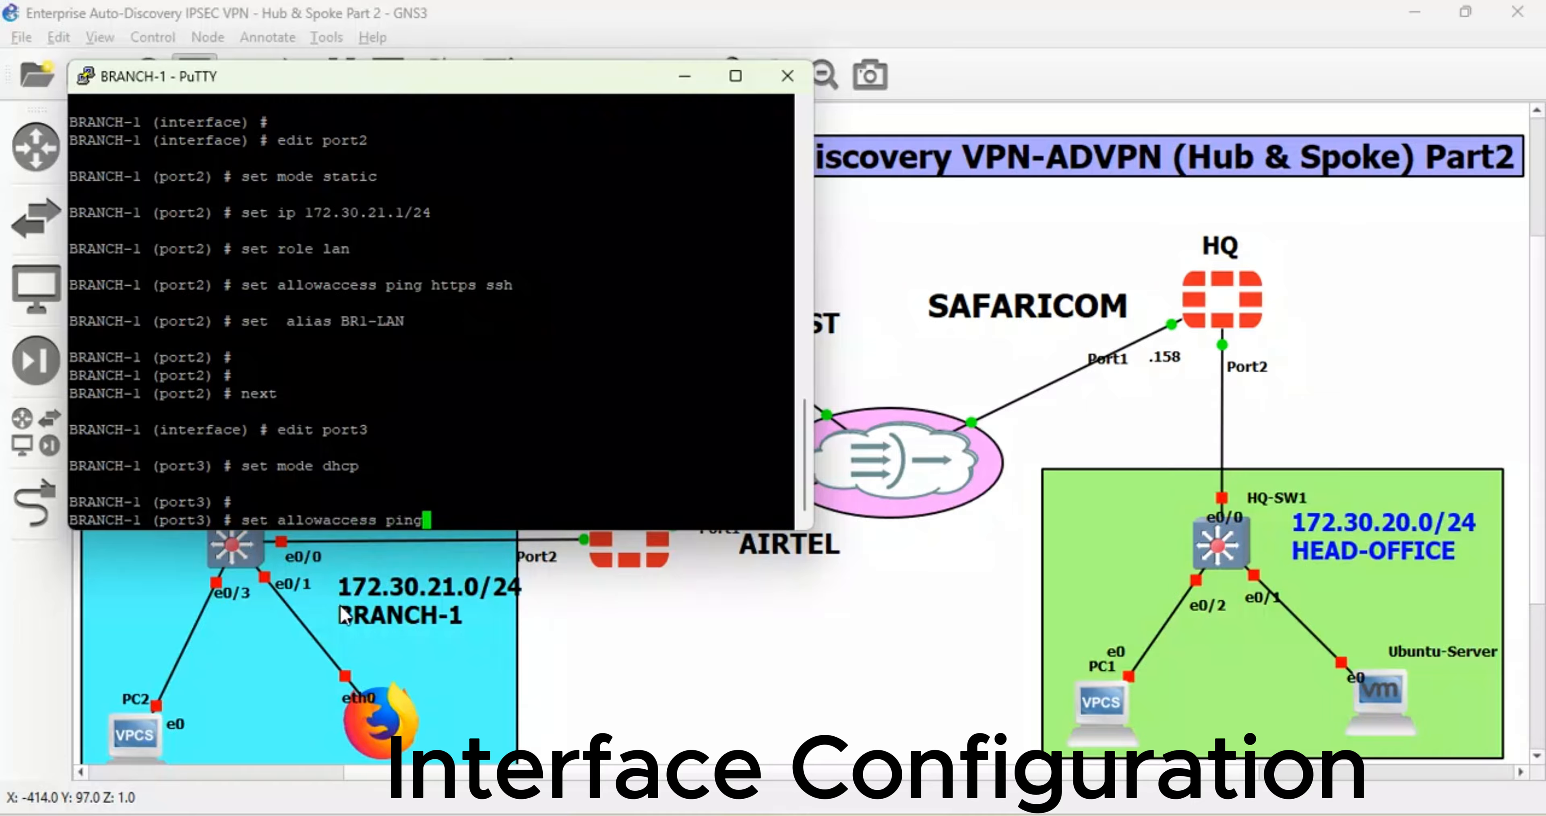
{"action": "type", "text": " https telnet"}
{"action": "key", "text": "Return"}
{"action": "key", "text": "Return"}
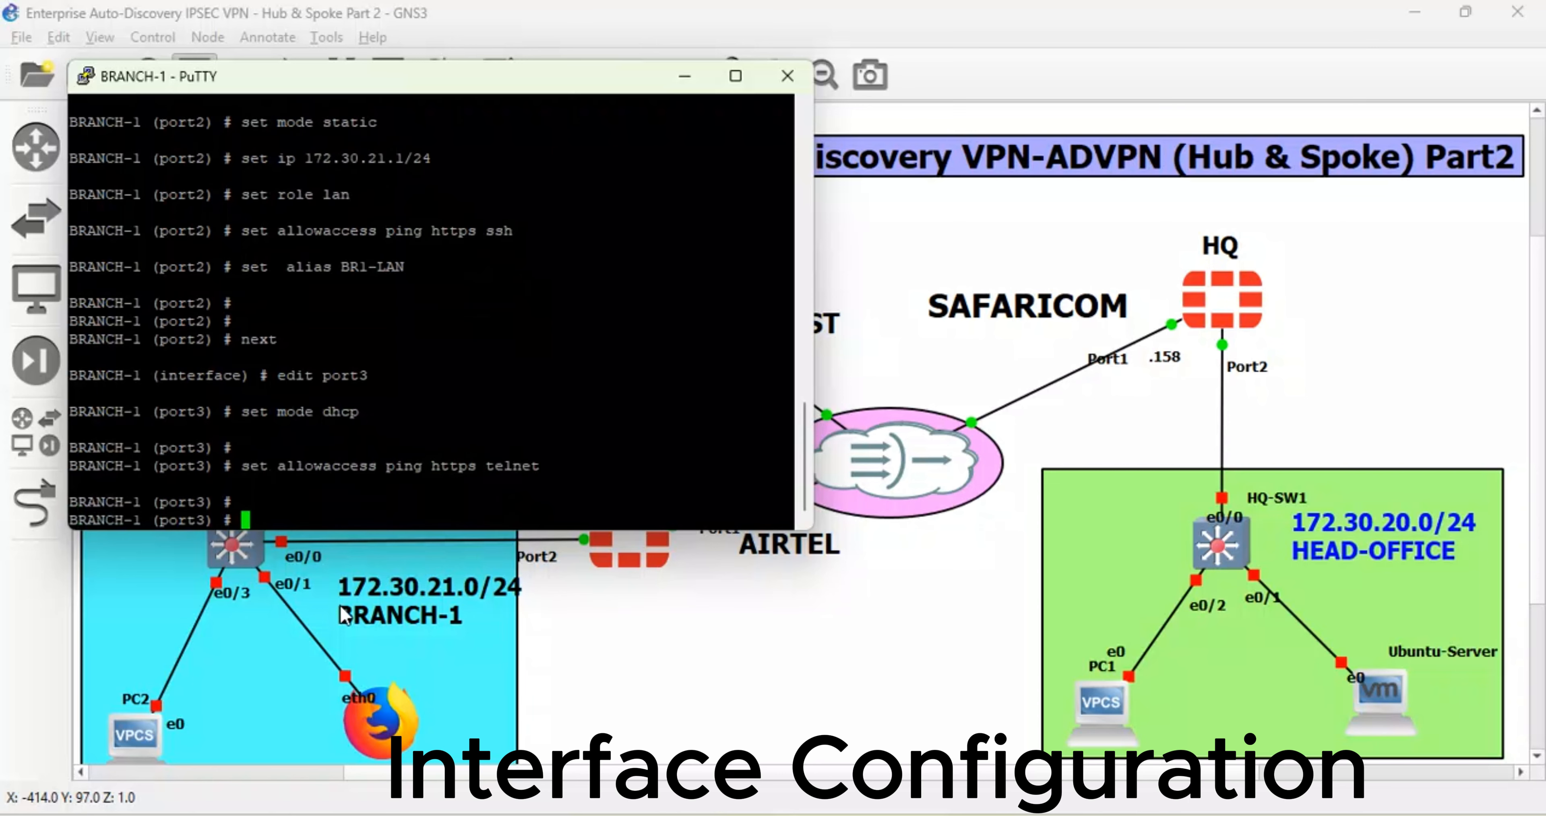
{"action": "type", "text": "set alias MG"}
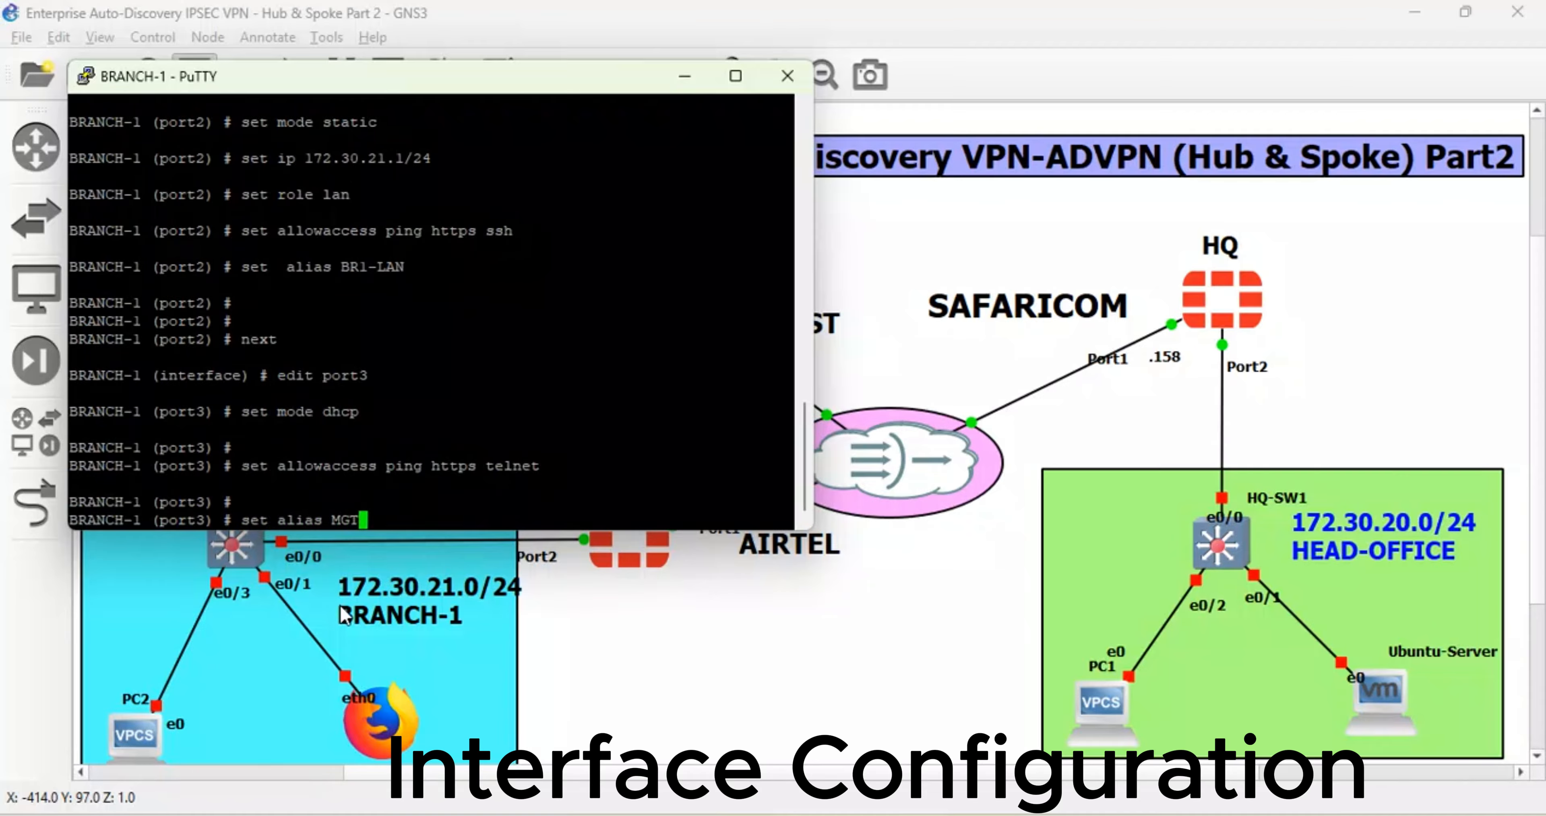
{"action": "type", "text": "T"}
{"action": "key", "text": "Return"}
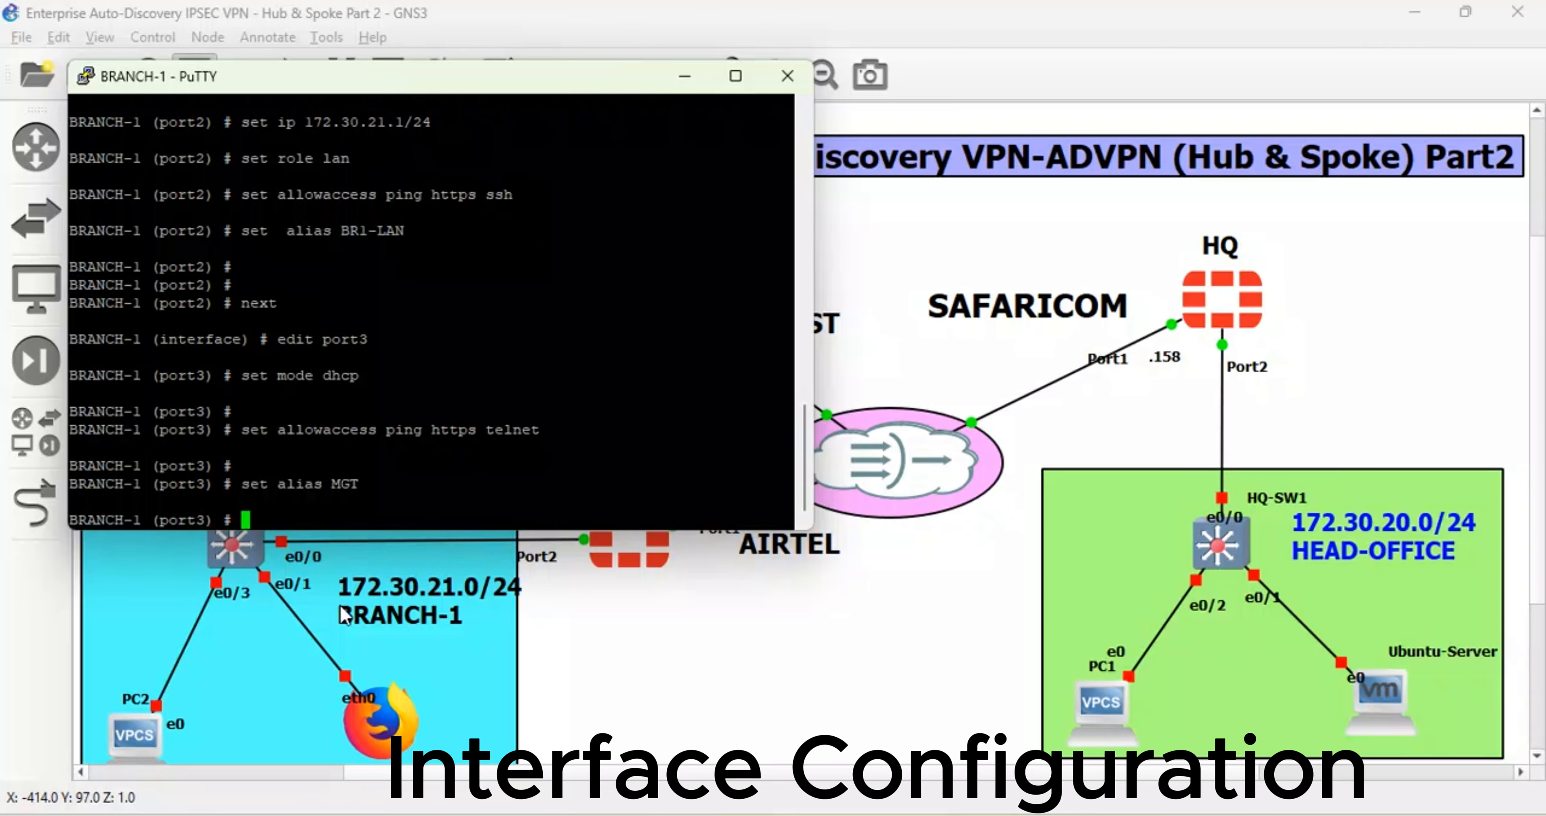
{"action": "type", "text": "end"}
{"action": "key", "text": "Return"}
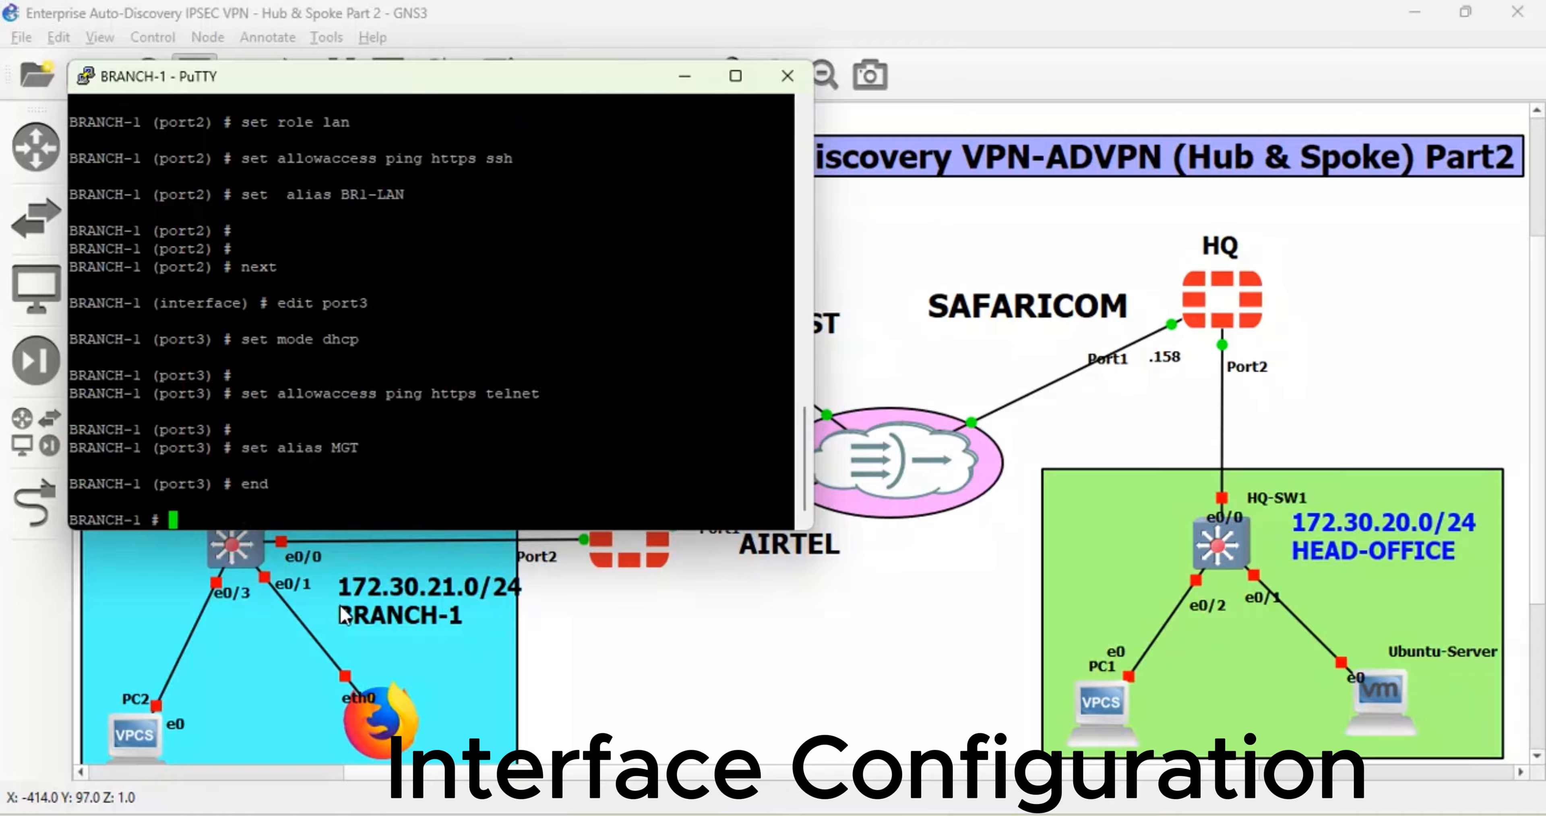
- Expand port3's allowed access to fgfm, https, http, telnet, ping and ssh, and save
{"action": "type", "text": "end"}
{"action": "key", "text": "BackSpace"}
{"action": "key", "text": "BackSpace"}
{"action": "key", "text": "BackSpace"}
{"action": "type", "text": "config system "}
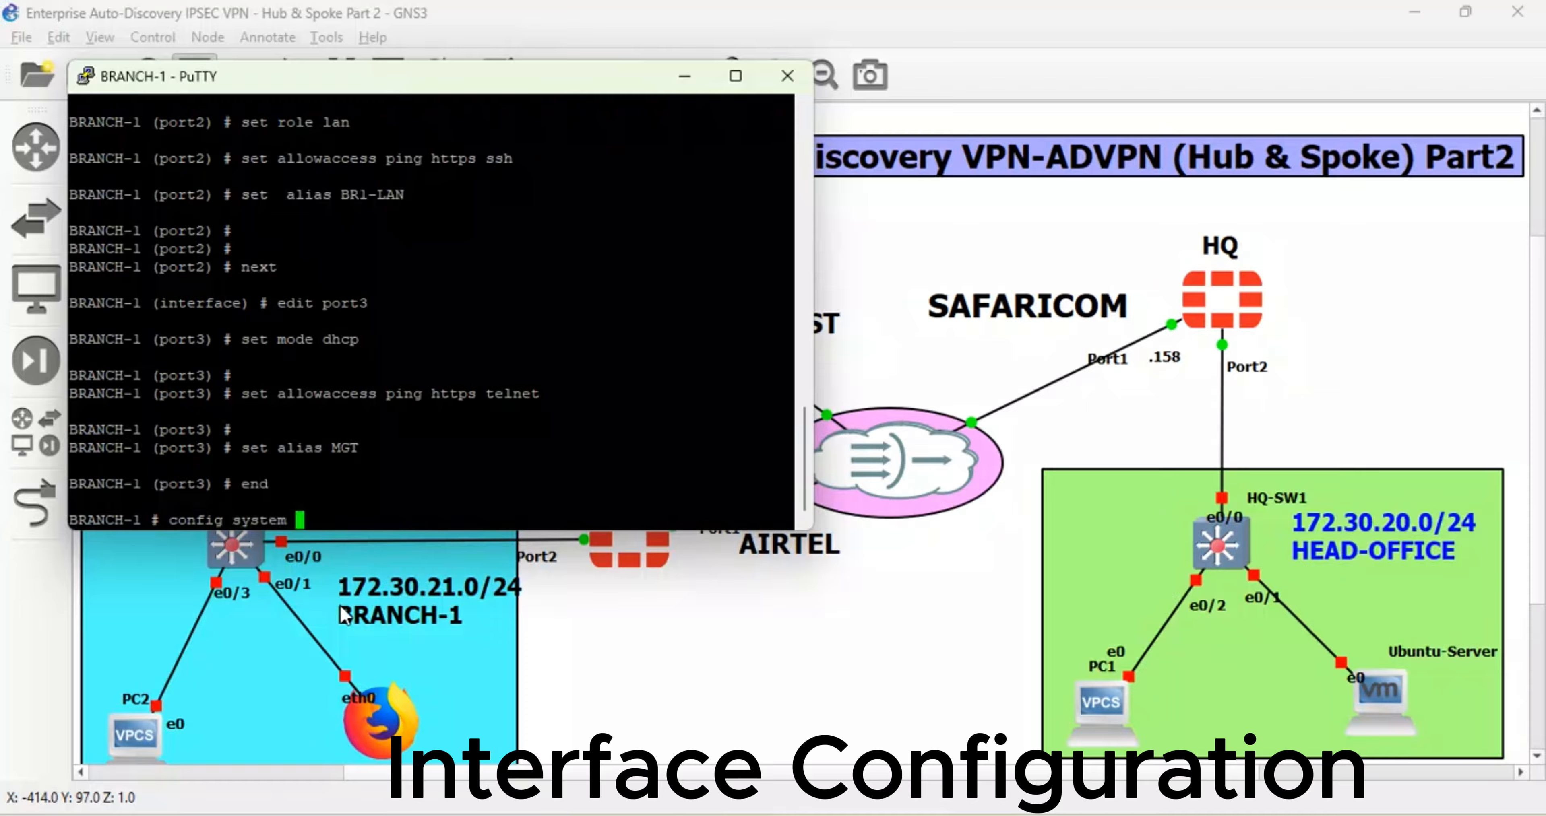
{"action": "type", "text": "interface"}
{"action": "key", "text": "Return"}
{"action": "type", "text": "edit port1"}
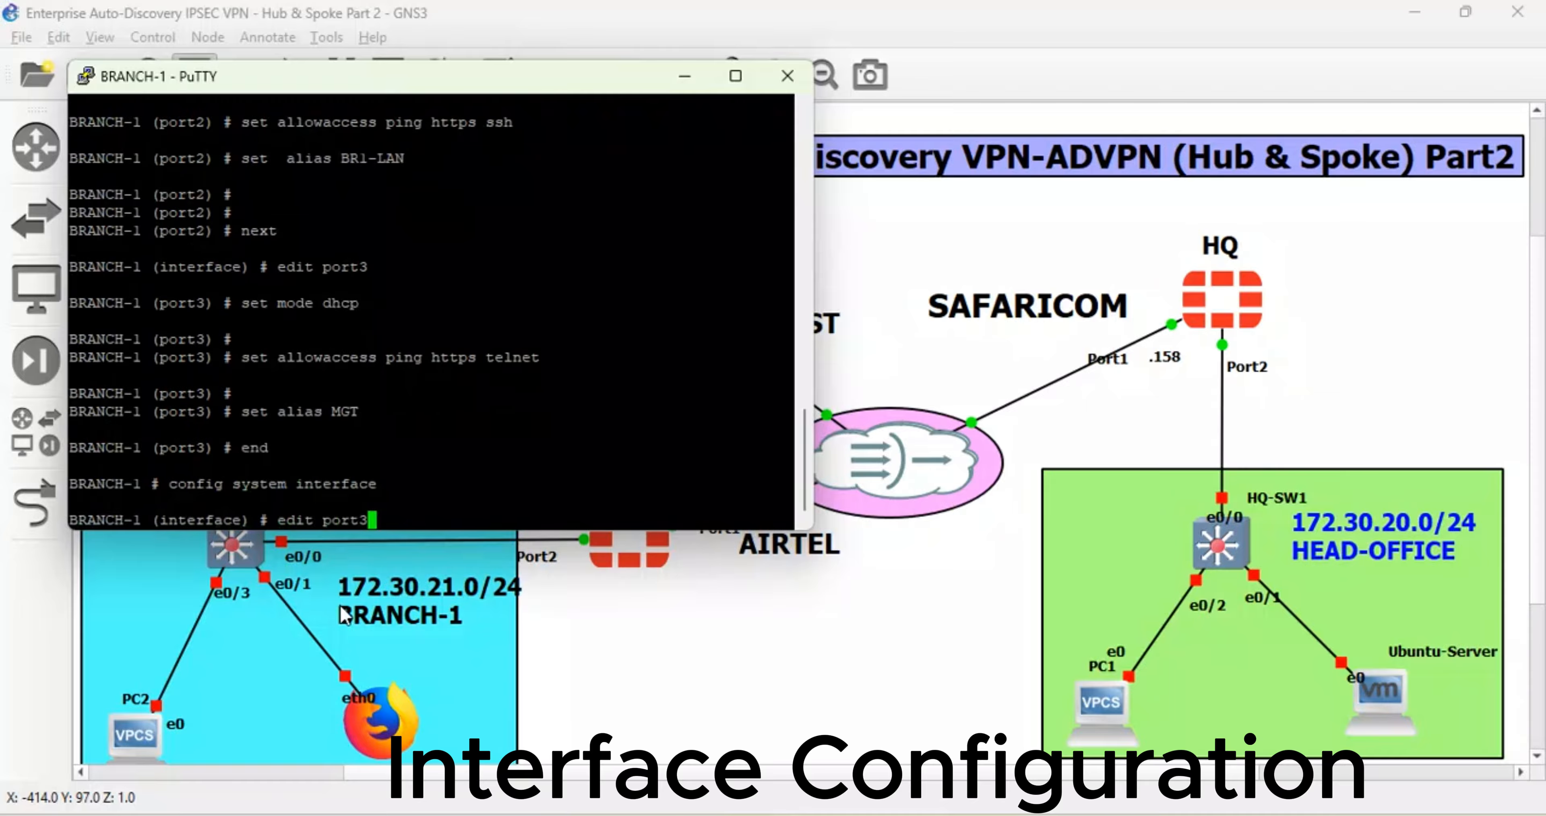
{"action": "key", "text": "Return"}
{"action": "type", "text": "set "}
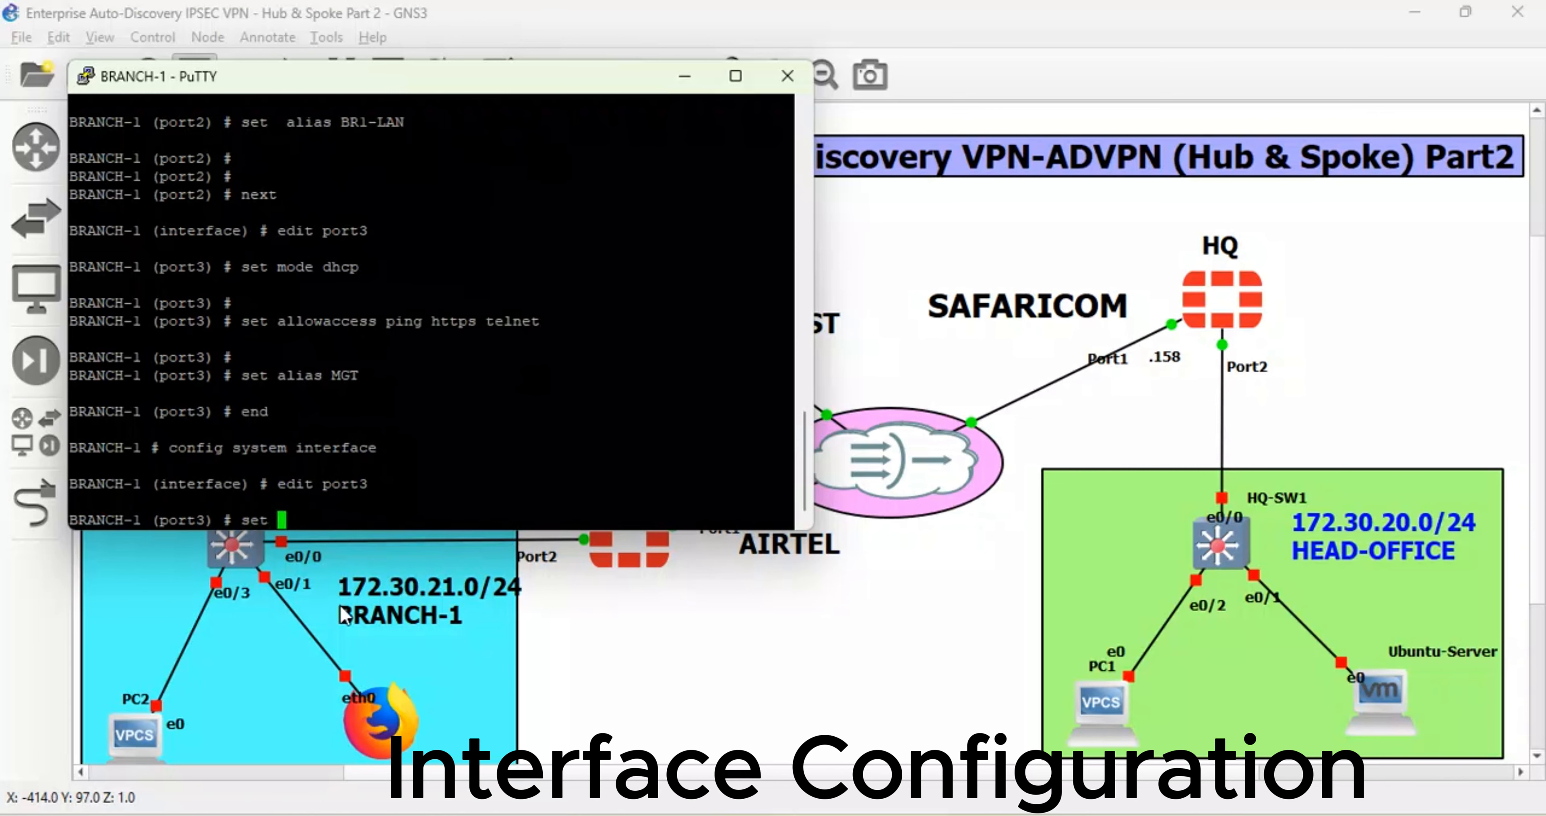
{"action": "type", "text": "allowaccess fgfm  "}
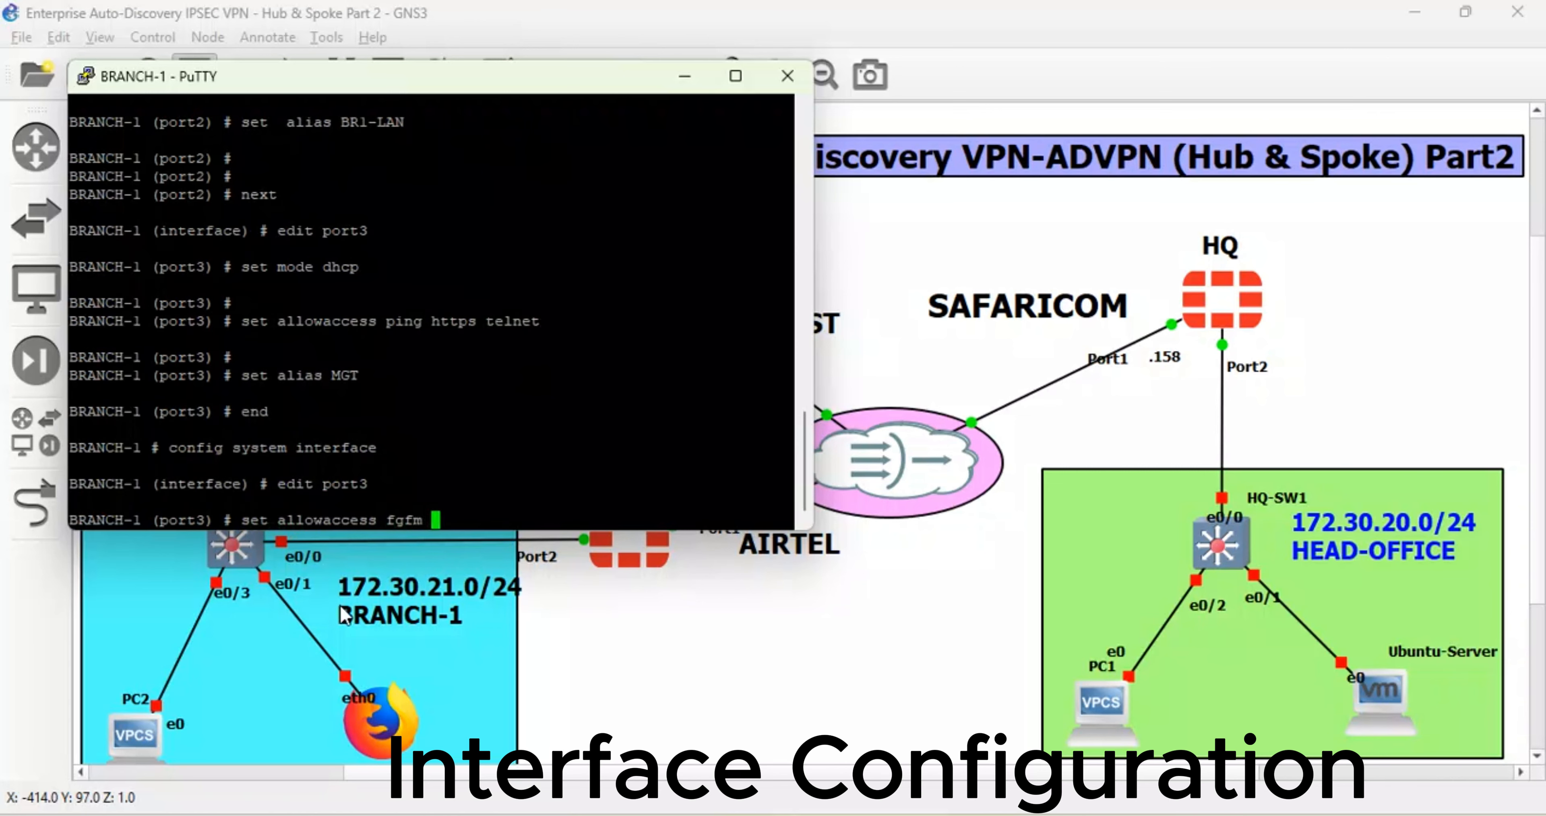
{"action": "type", "text": "https http  telnet  ping ssh"}
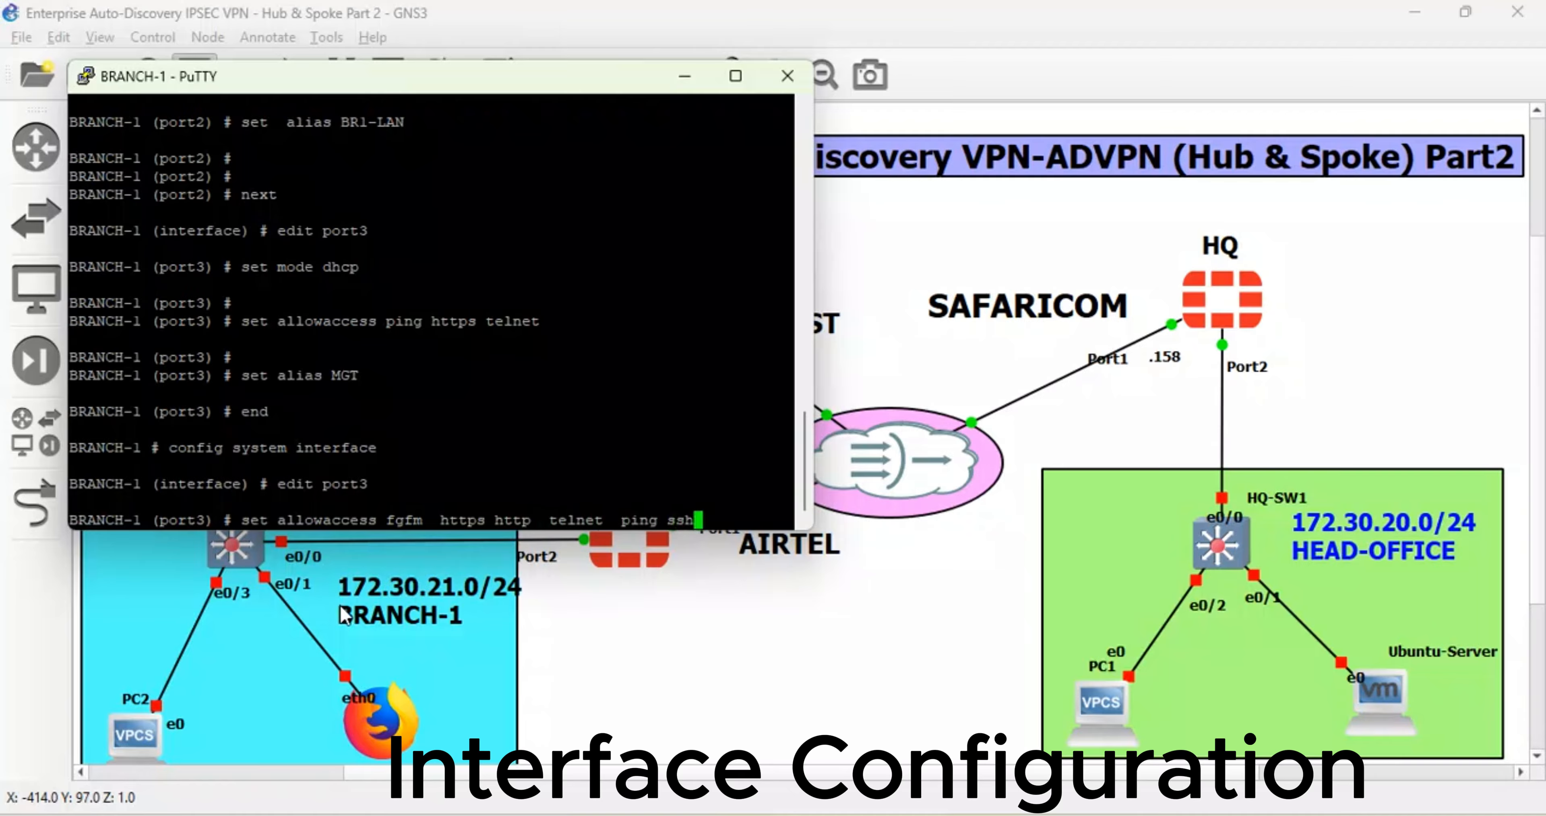
{"action": "key", "text": "Return"}
{"action": "key", "text": "Return"}
{"action": "type", "text": "end"}
{"action": "key", "text": "Return"}
{"action": "key", "text": "Return"}
{"action": "key", "text": "Return"}
{"action": "key", "text": "Return"}
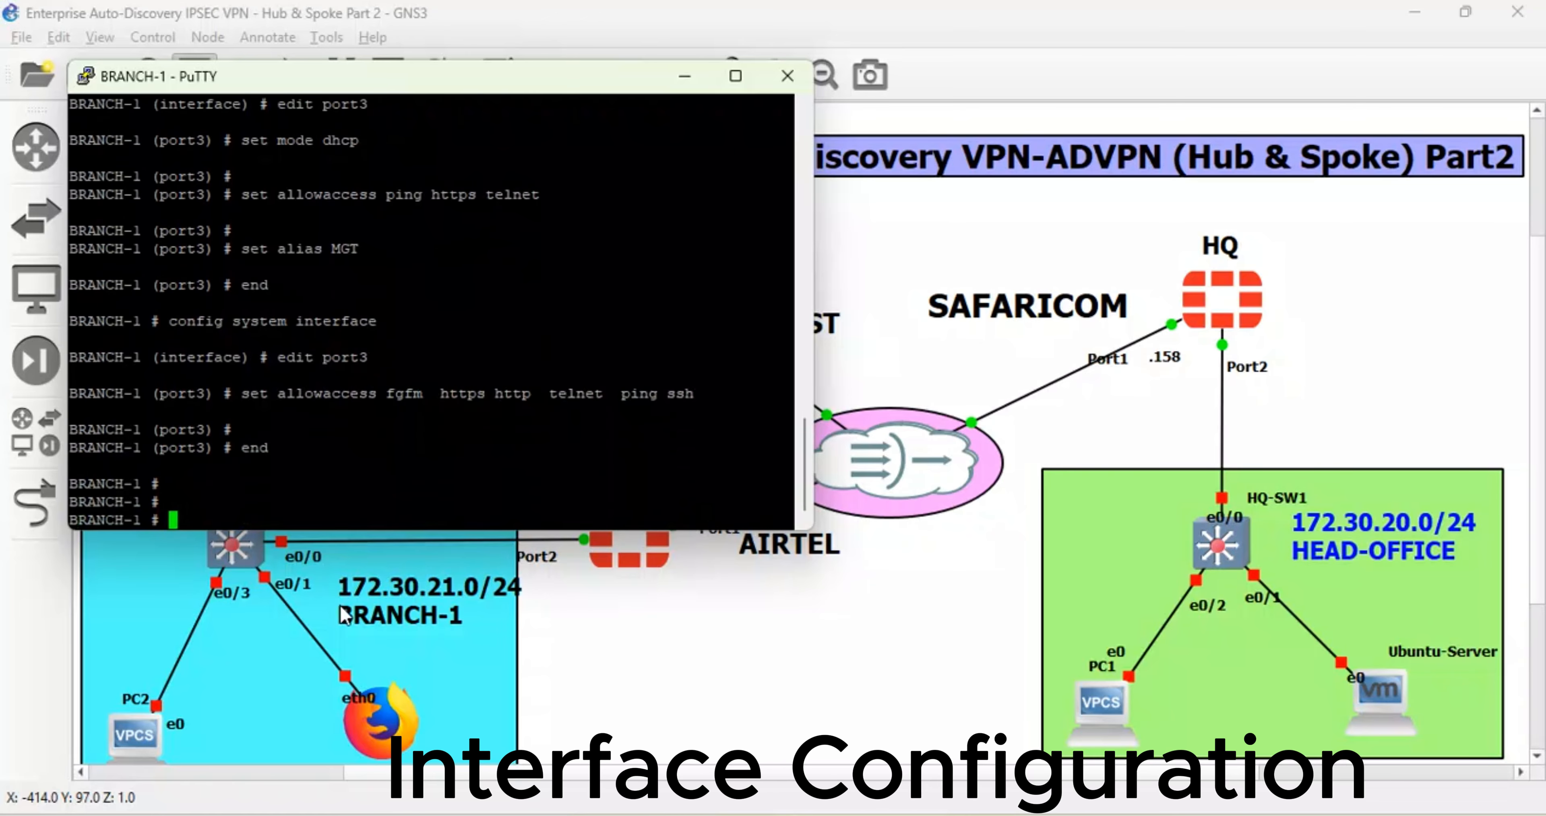
- List the interface addresses with diagnose ip address list and highlight port1's .130 ending
{"action": "type", "text": "diagnose  ip"}
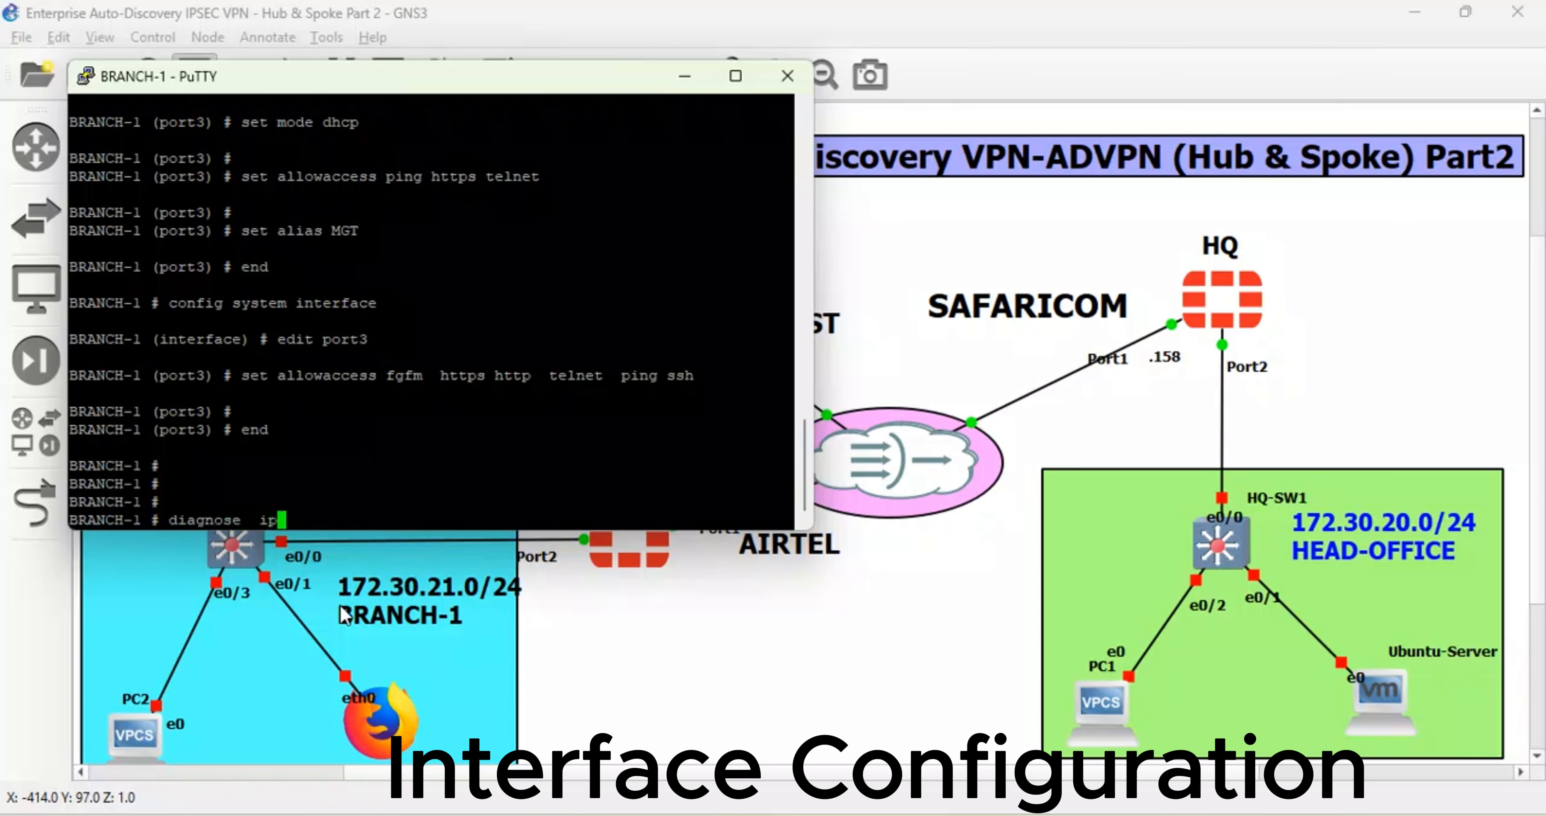
{"action": "type", "text": " address list"}
{"action": "key", "text": "Return"}
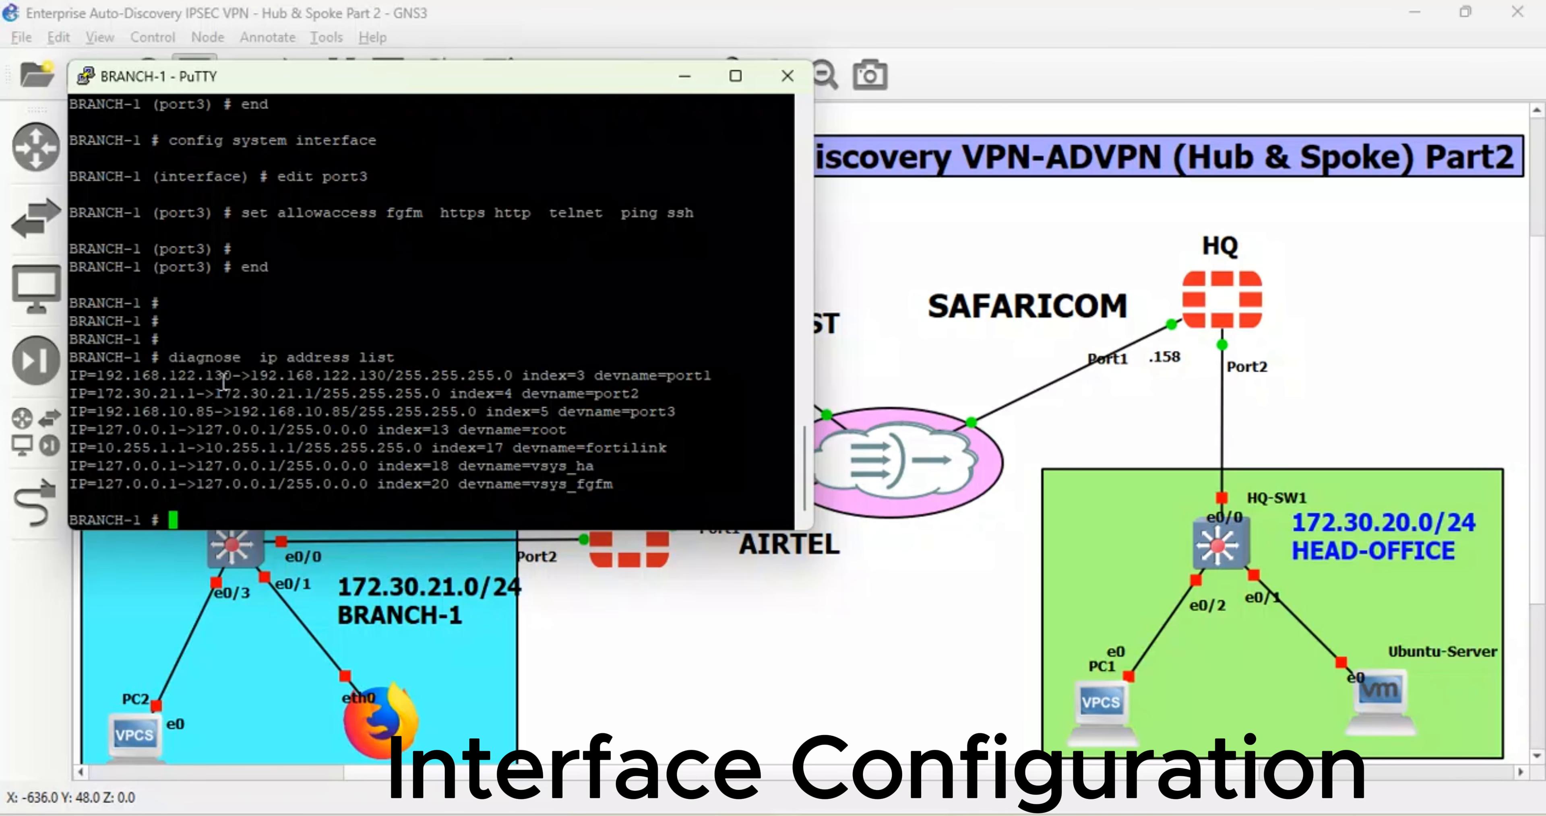
{"action": "left_click_drag", "start_coordinate": [237, 377], "coordinate": [197, 377]}
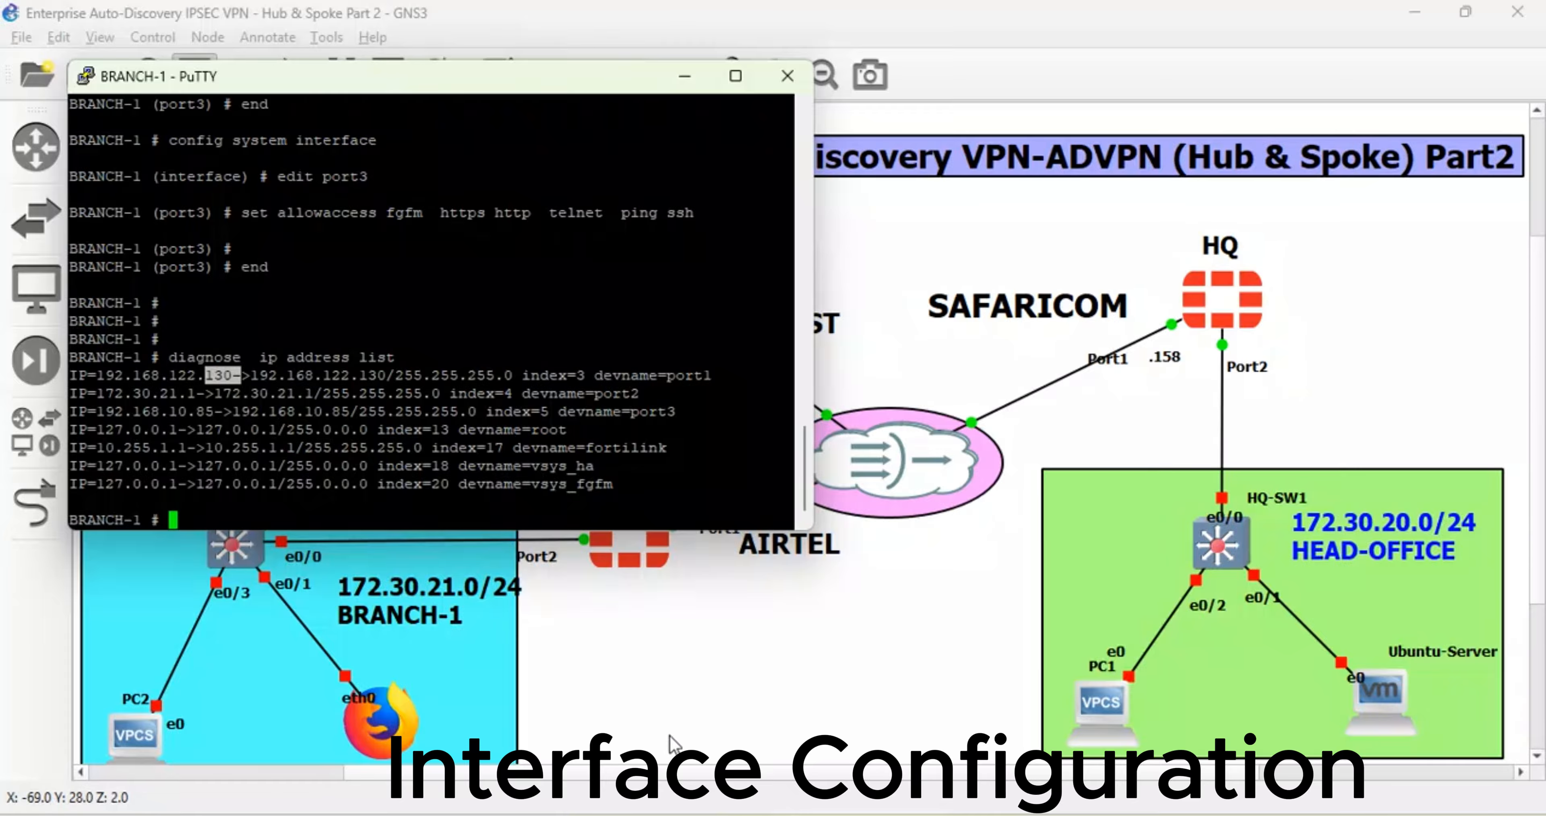
- Add a '.130' note just beside BRANCH-1's AIRTEL link in the GNS3 topology
{"action": "left_click", "coordinate": [750, 723]}
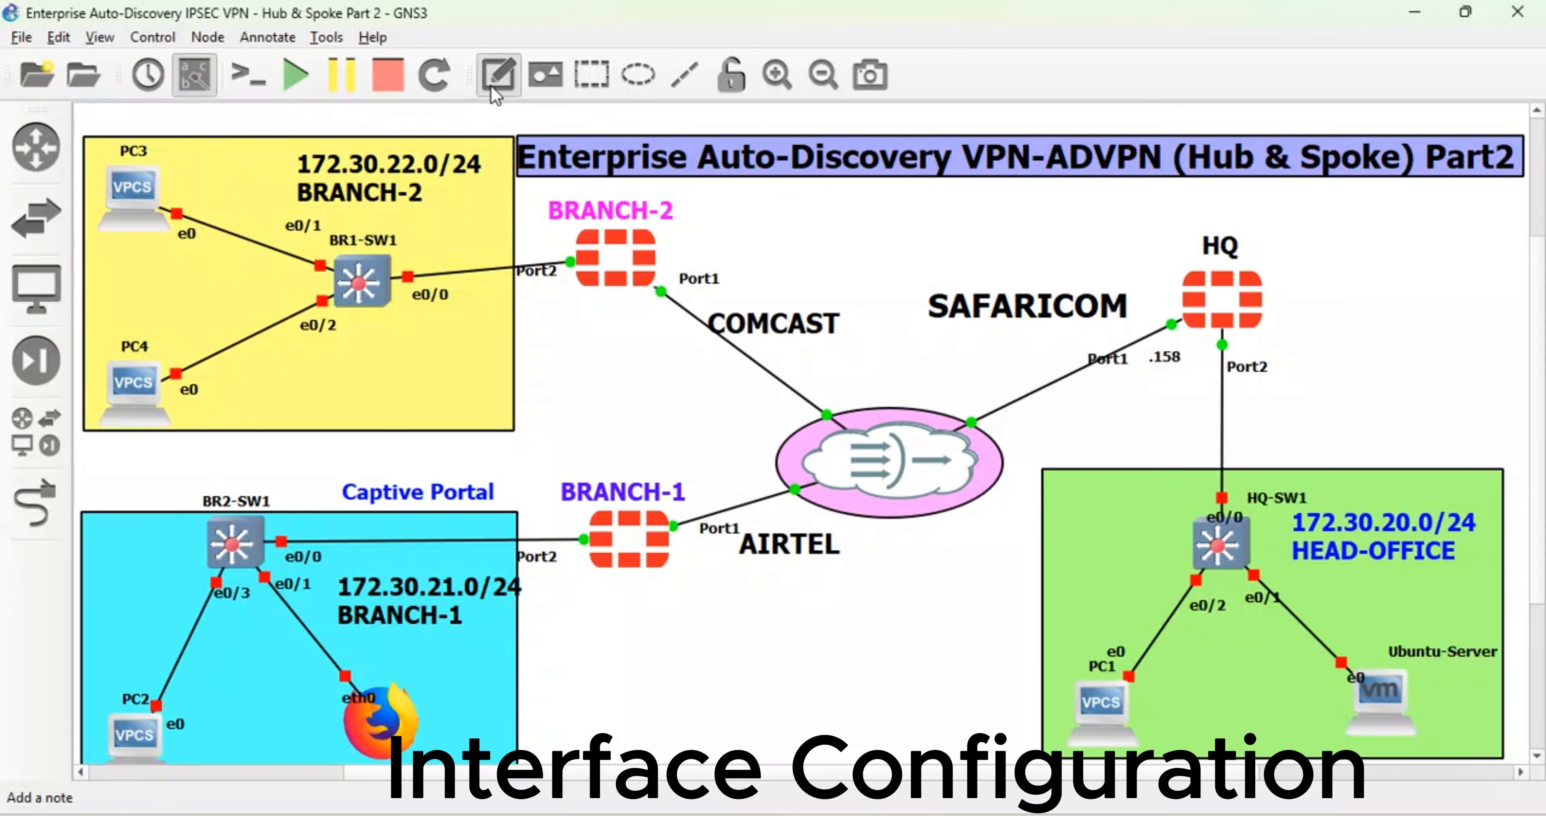
{"action": "left_click", "coordinate": [498, 74]}
{"action": "left_click", "coordinate": [749, 489]}
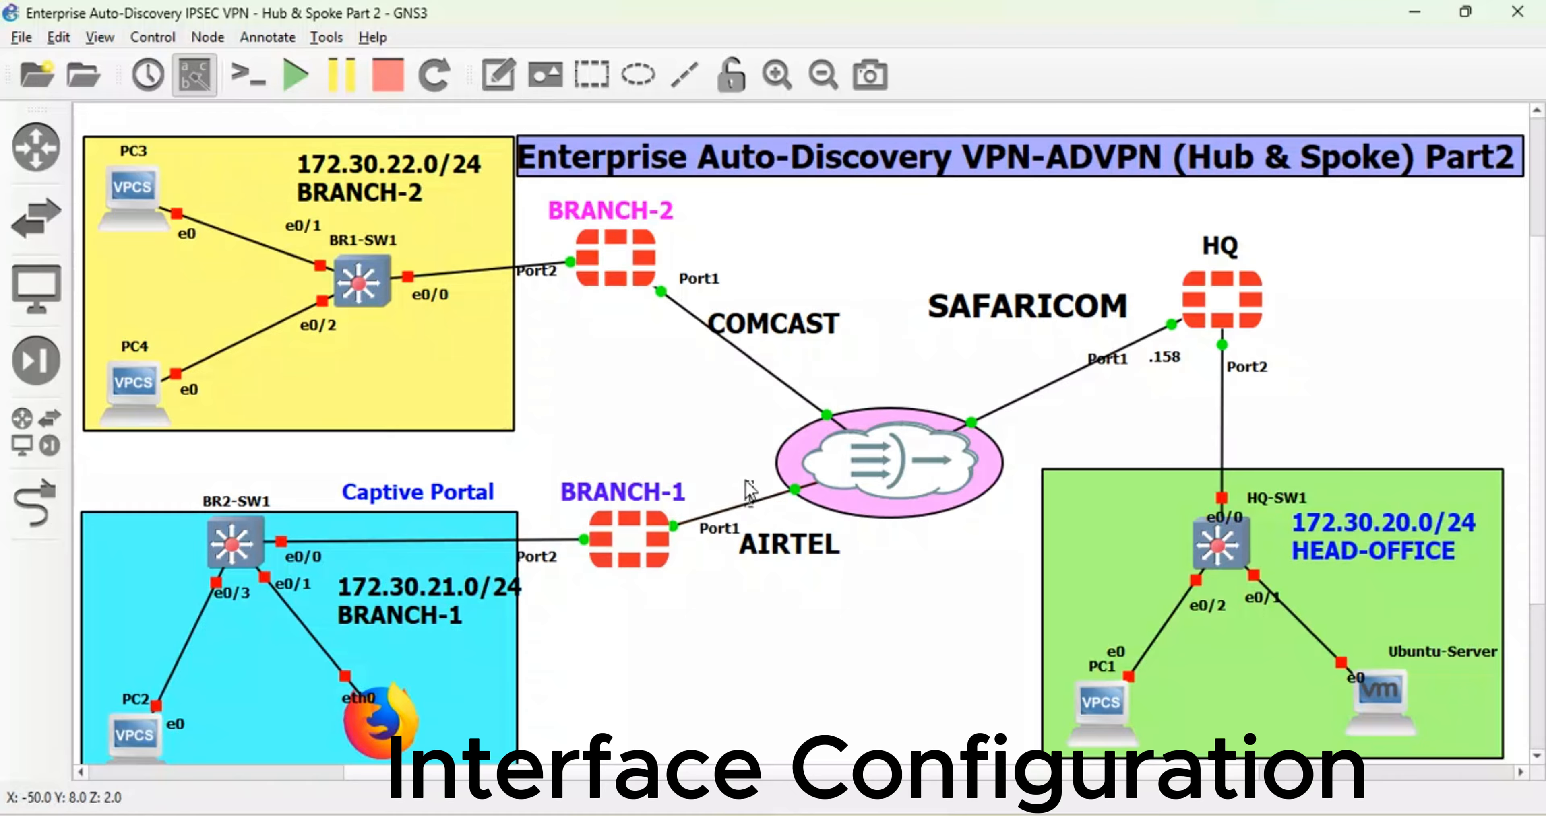
{"action": "type", "text": ".130"}
{"action": "left_click", "coordinate": [716, 421]}
{"action": "left_click_drag", "start_coordinate": [759, 488], "coordinate": [749, 480]}
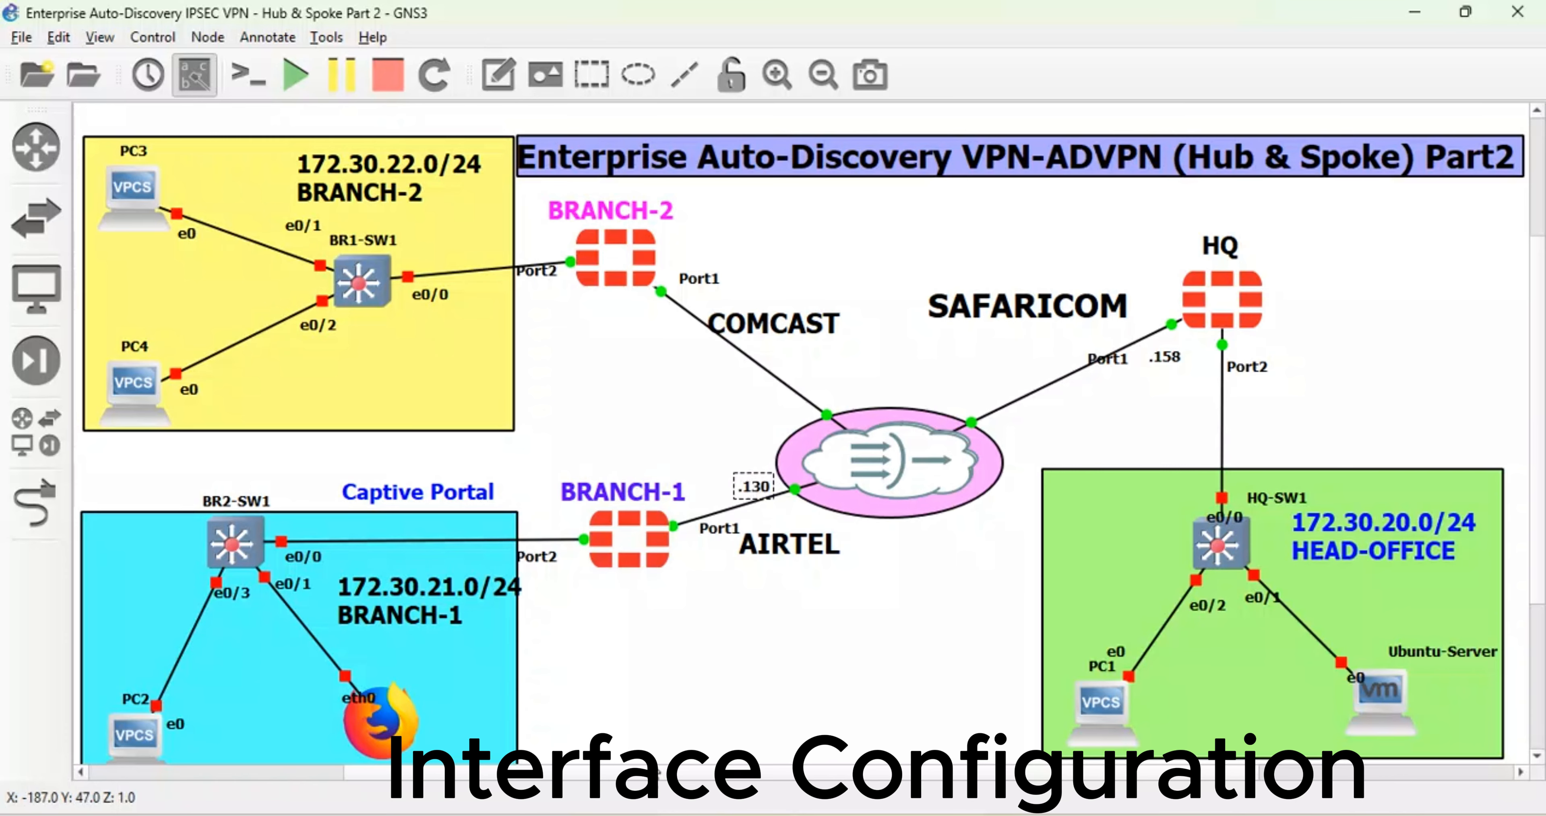
{"action": "mouse_move", "coordinate": [652, 815]}
{"action": "left_click", "coordinate": [654, 740]}
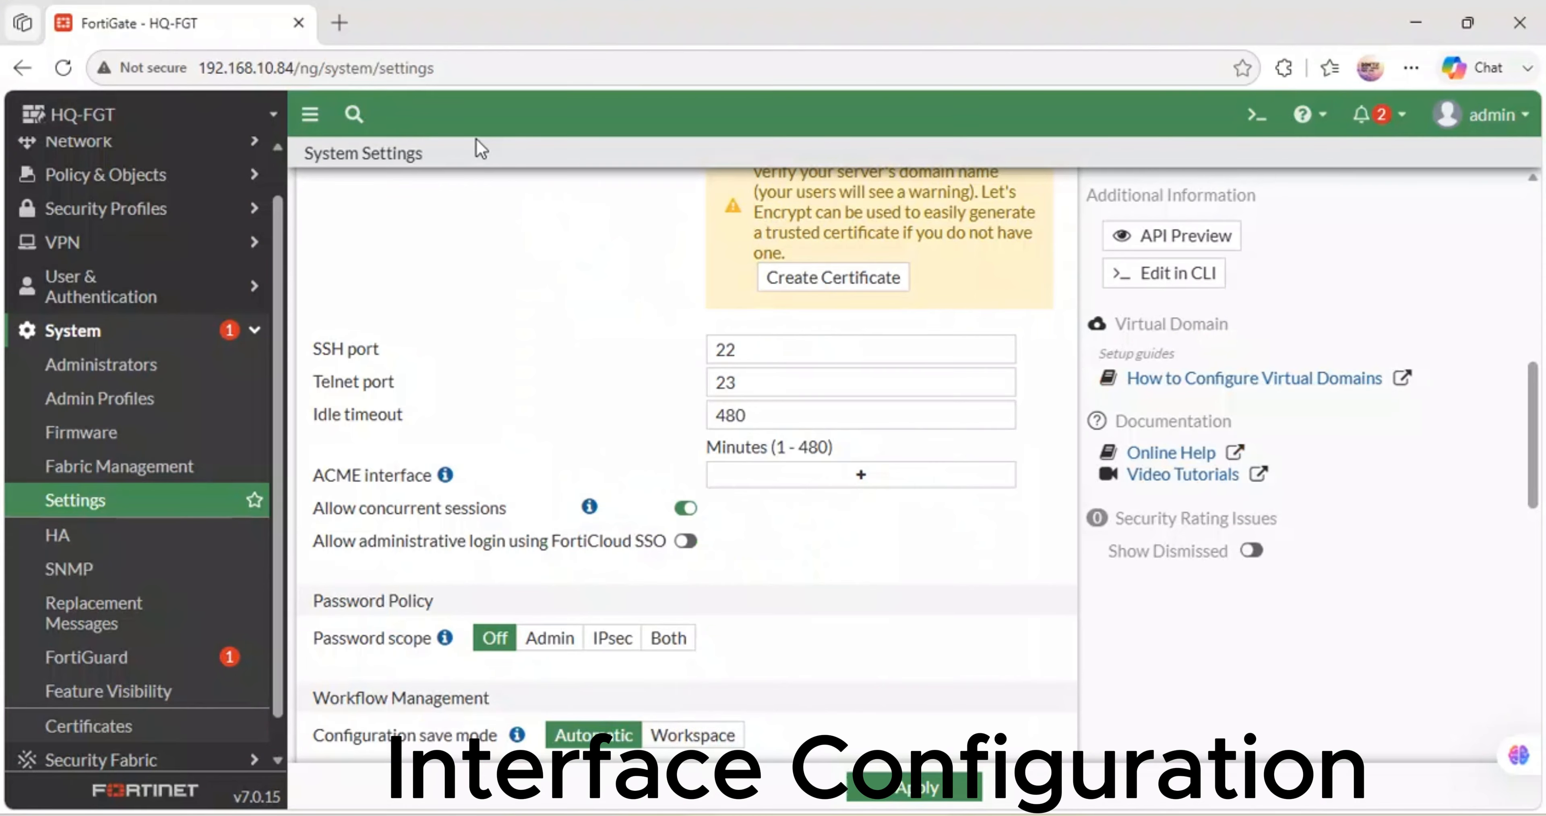
- Load the BRANCH-1 FortiGate login page at 192.168.10.85 in a new browser tab
{"action": "left_click", "coordinate": [338, 23]}
{"action": "left_click", "coordinate": [307, 67]}
{"action": "type", "text": "130-"}
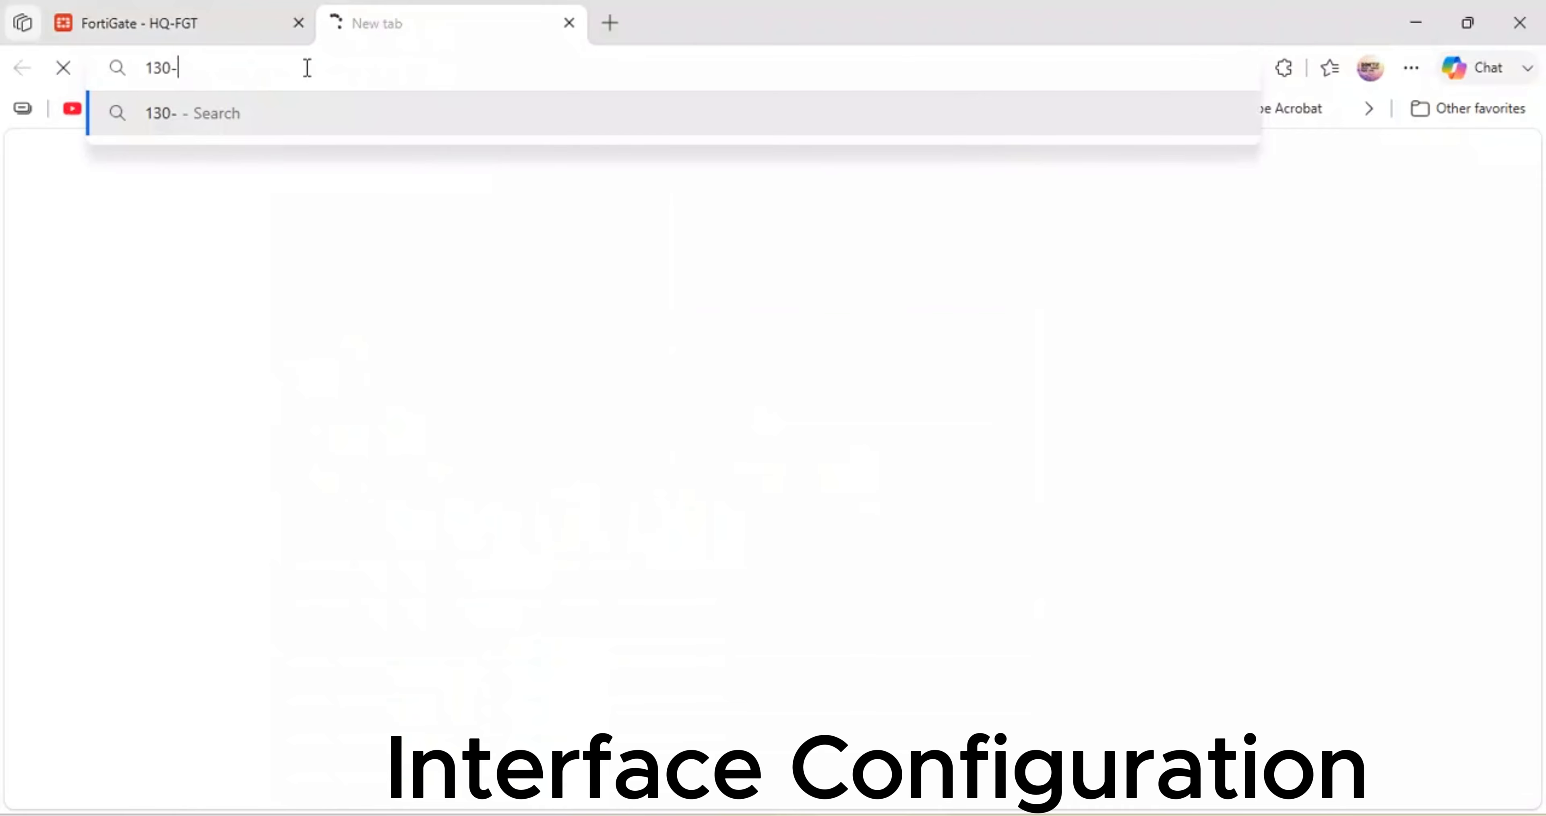
{"action": "key", "text": "BackSpace"}
{"action": "key", "text": "BackSpace"}
{"action": "key", "text": "BackSpace"}
{"action": "type", "text": "10"}
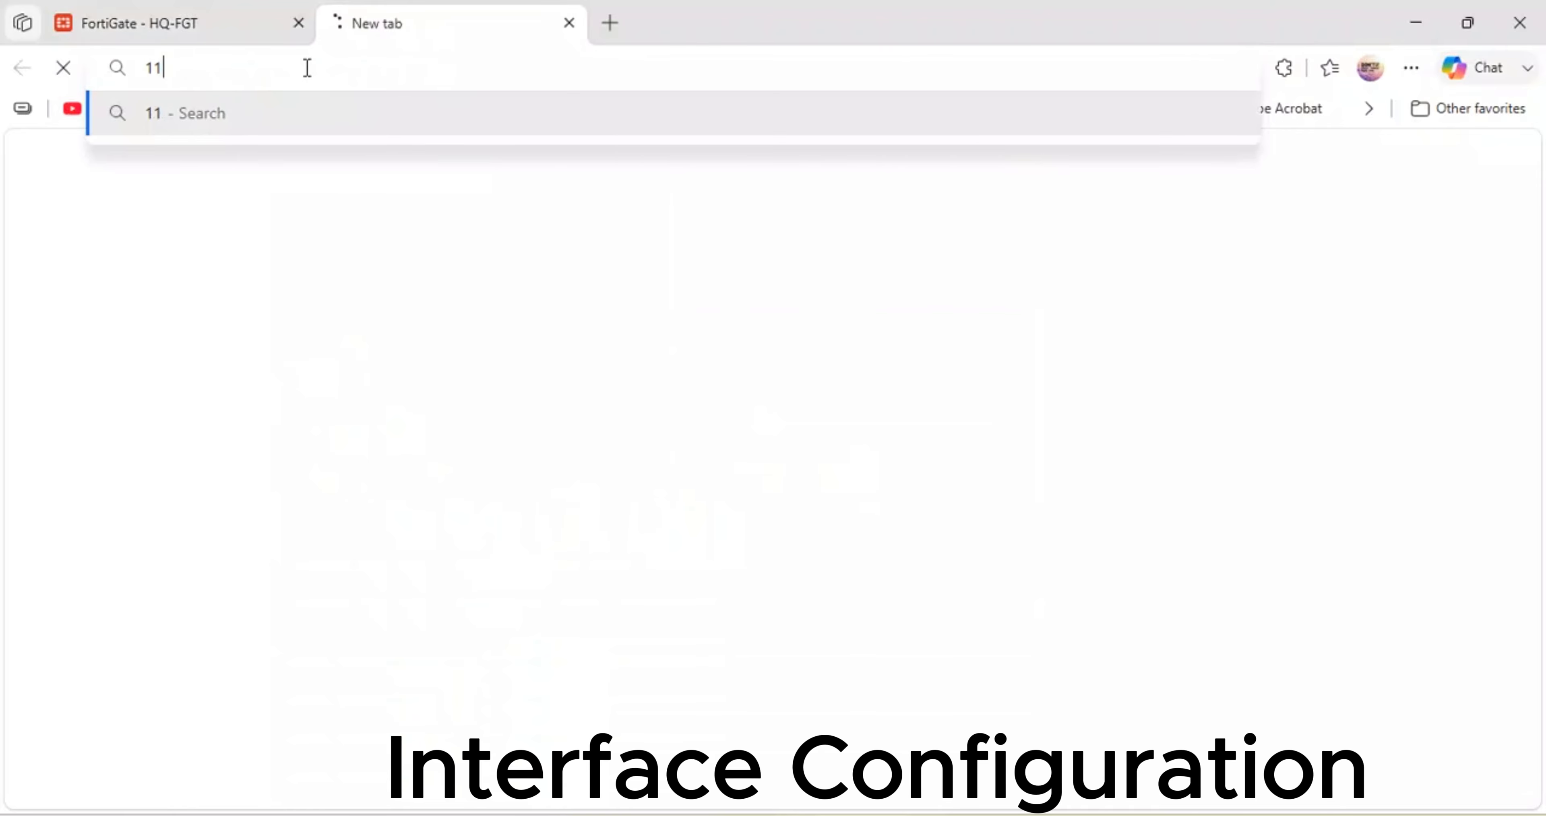
{"action": "key", "text": "BackSpace"}
{"action": "key", "text": "BackSpace"}
{"action": "key", "text": "BackSpace"}
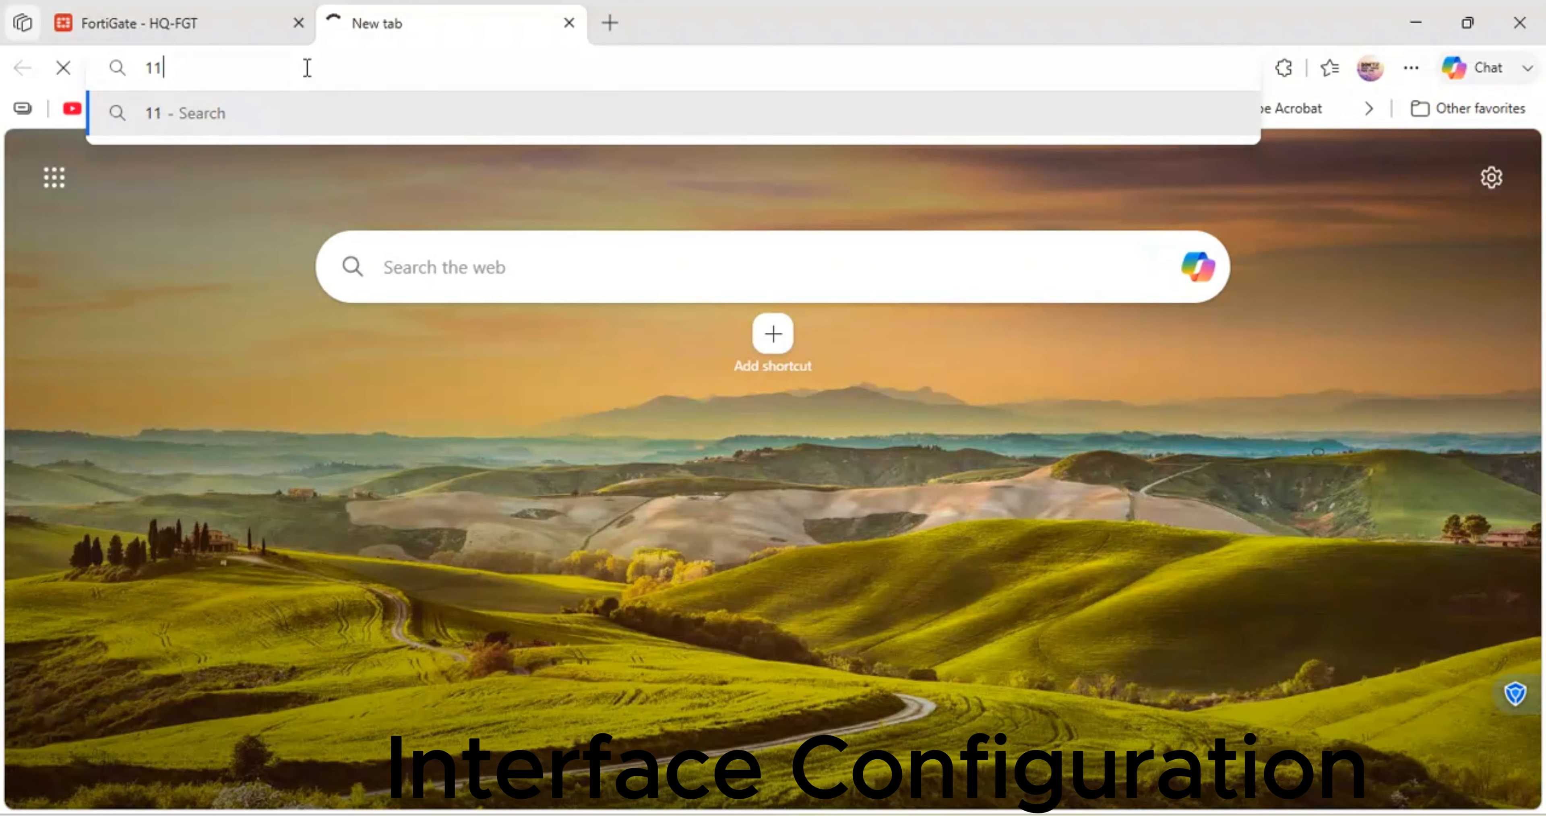
{"action": "type", "text": "192.168"}
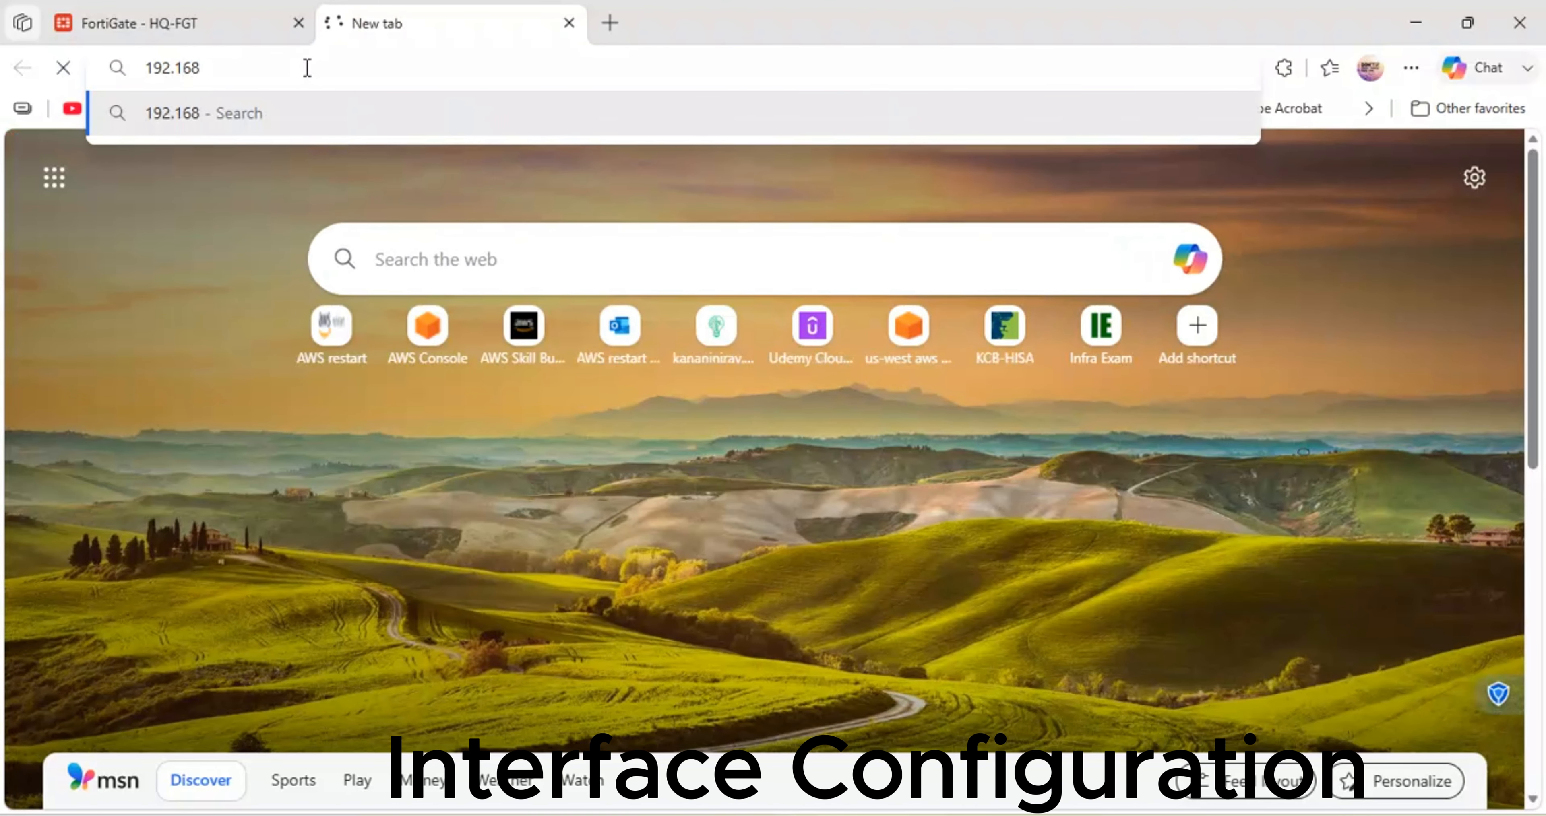
{"action": "type", "text": ".10.85"}
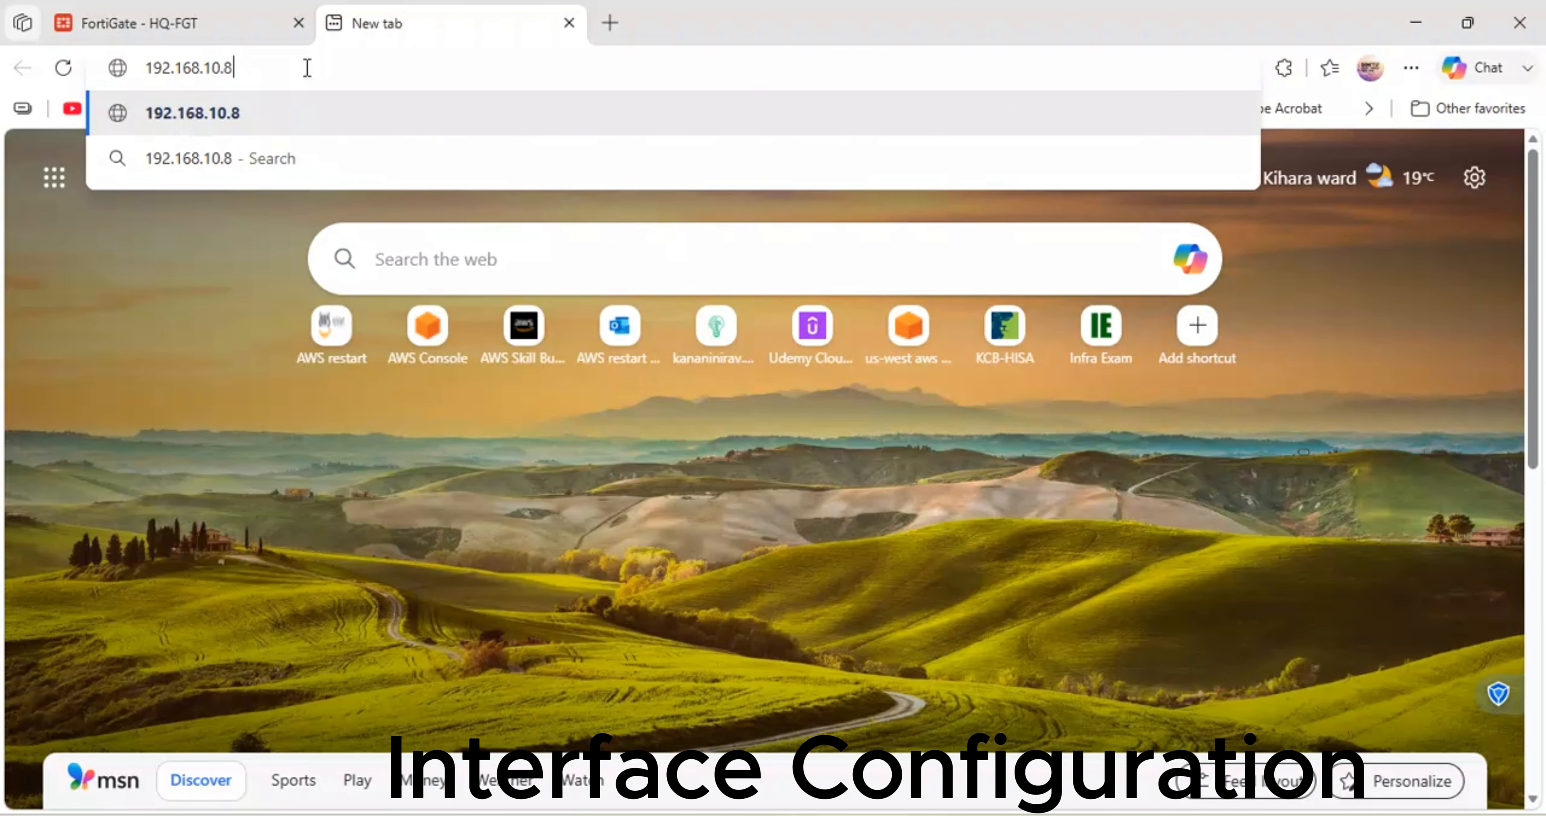
{"action": "key", "text": "Return"}
{"action": "left_click", "coordinate": [190, 18]}
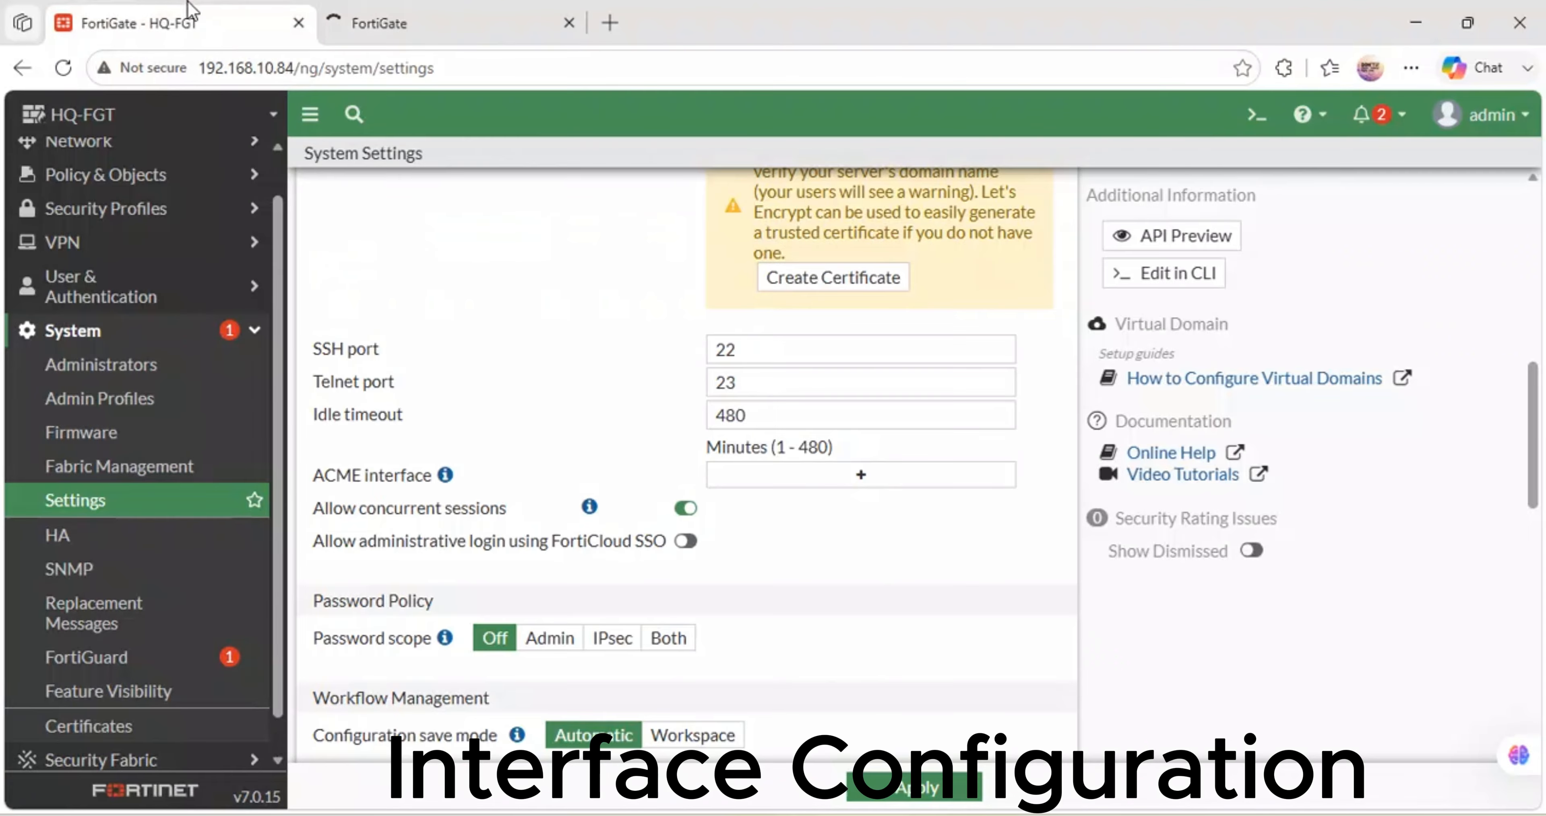
{"action": "left_click", "coordinate": [402, 23]}
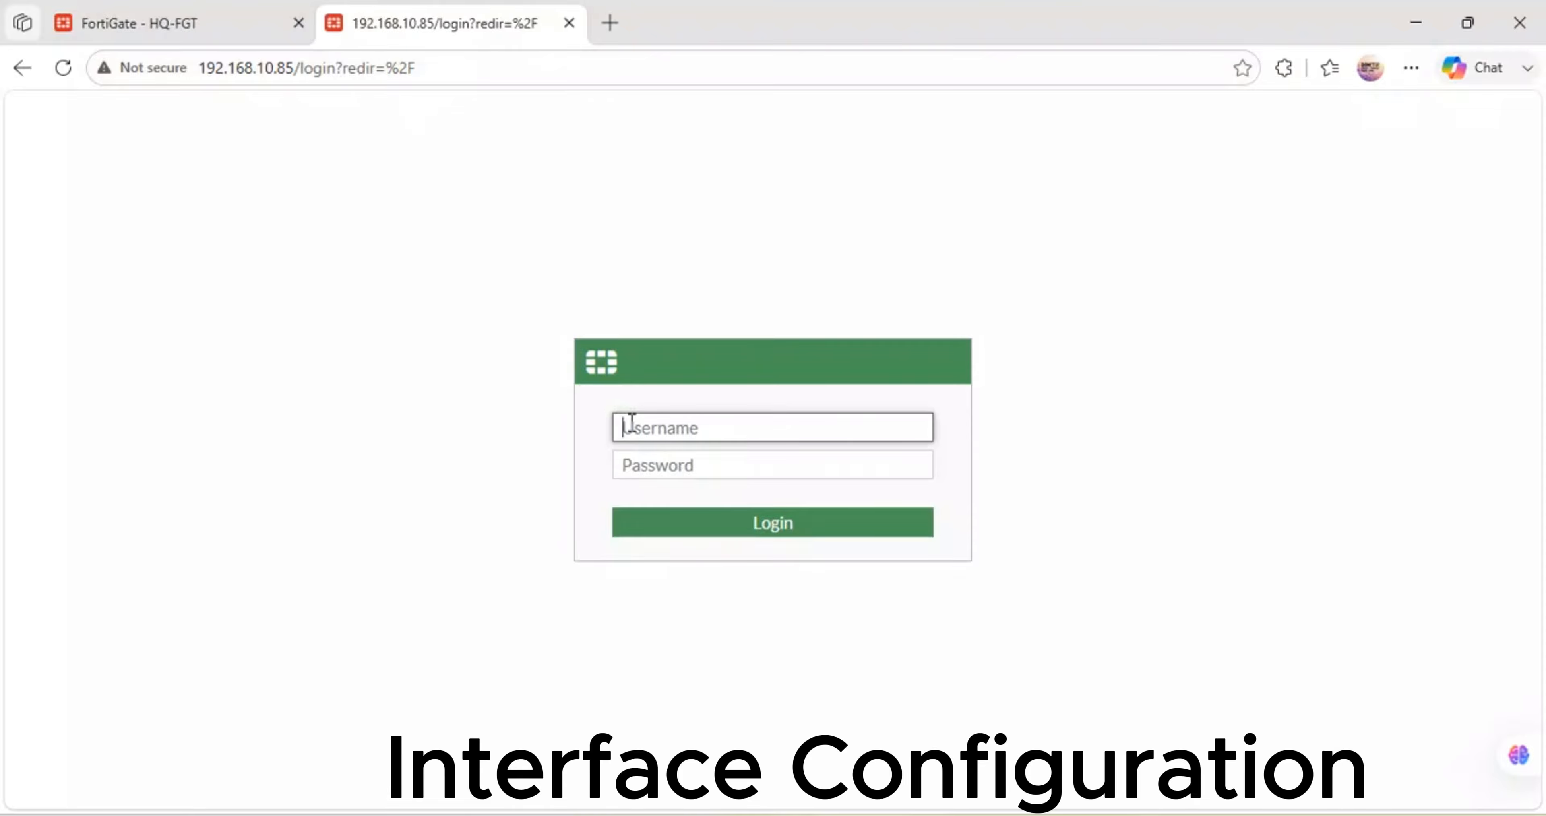
- Log in as admin, decline saving the password, and complete the dashboard setup prompts
{"action": "type", "text": "admin"}
{"action": "key", "text": "Tab"}
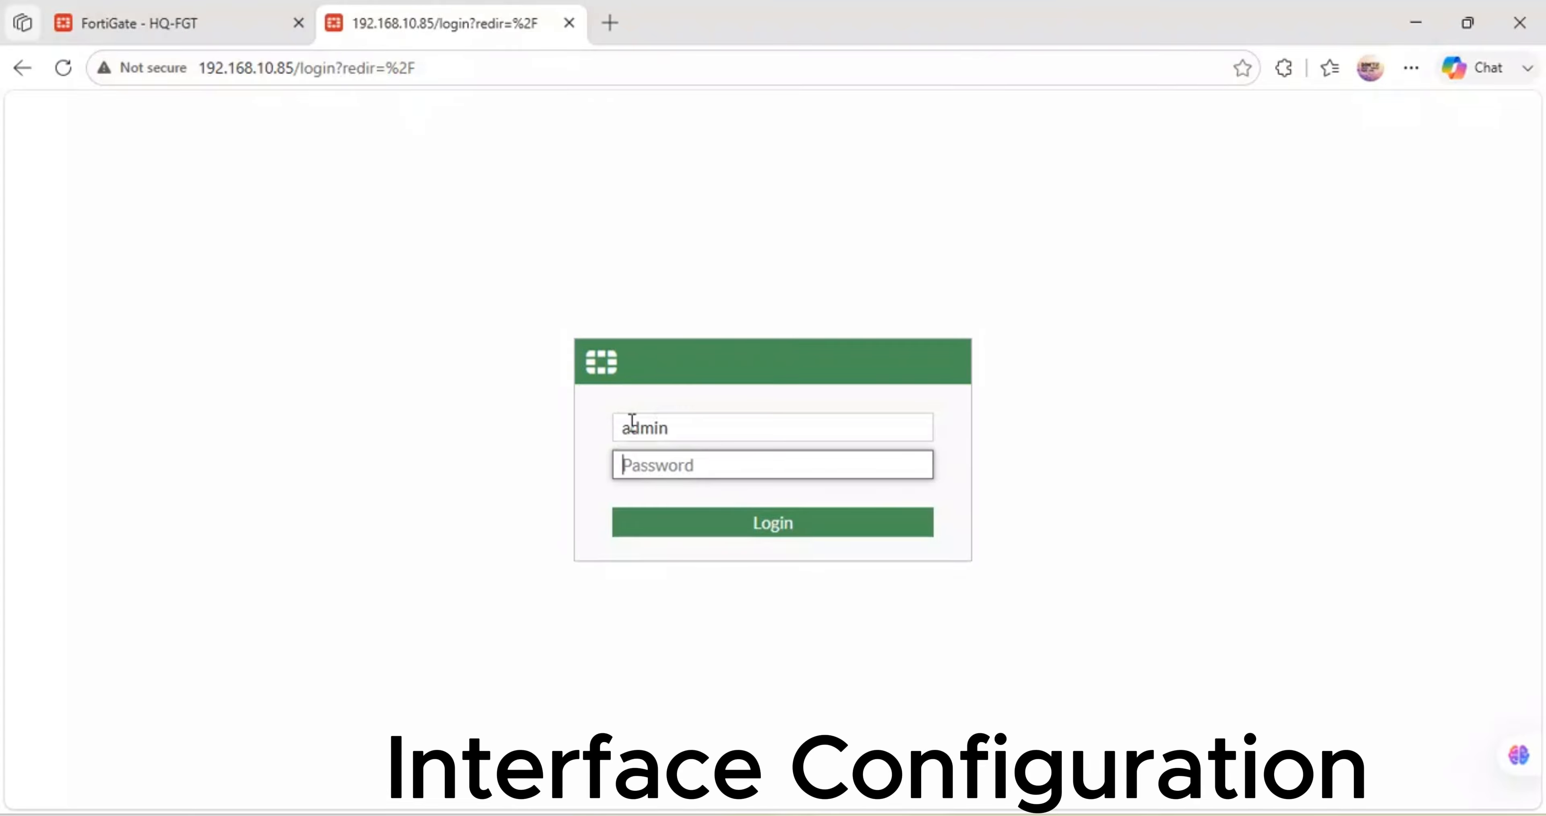
{"action": "type", "text": "a"}
{"action": "key", "text": "Return"}
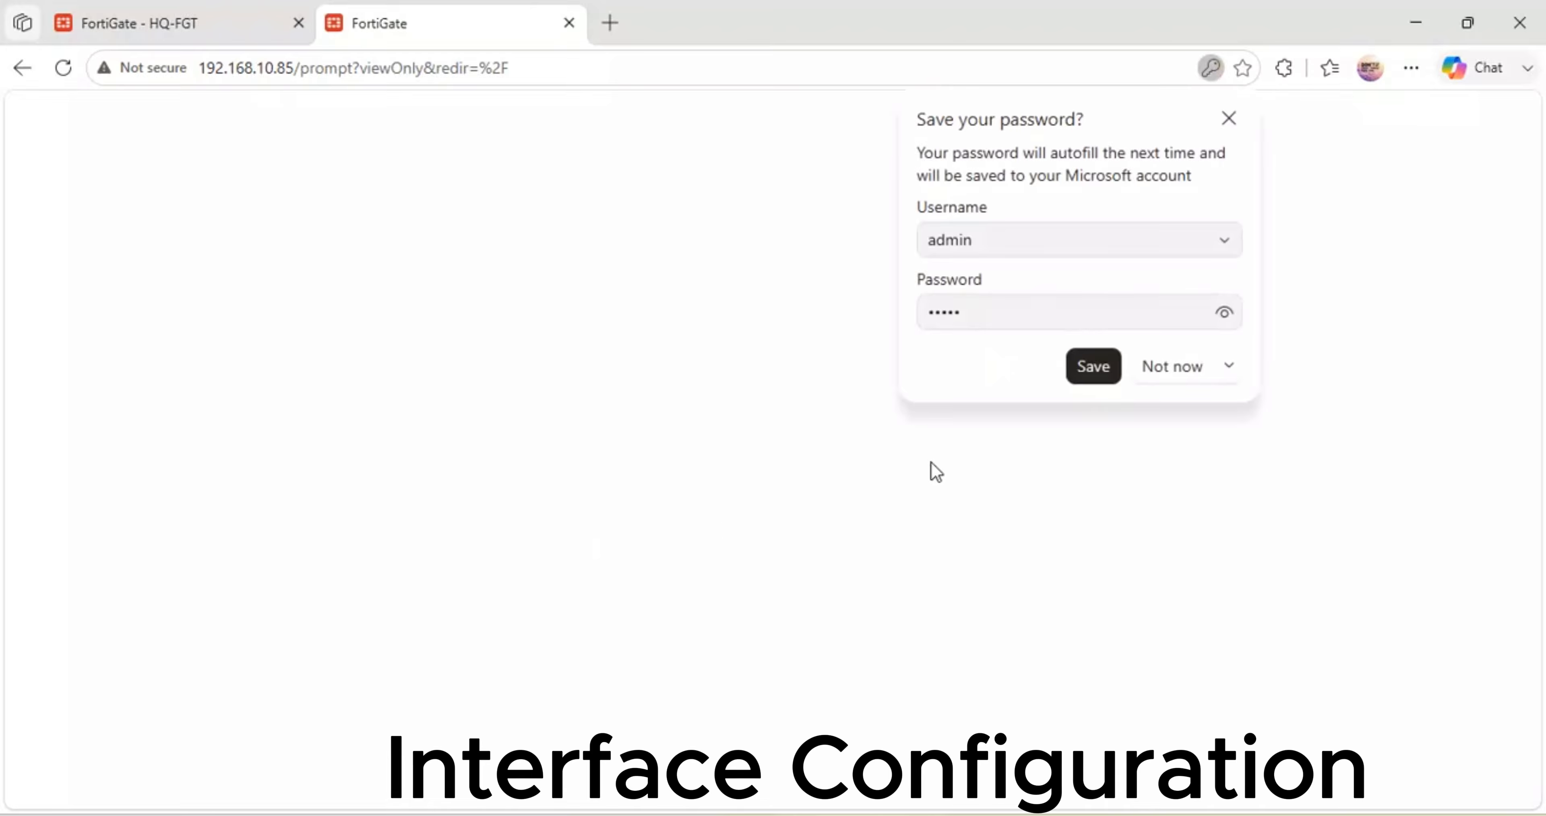
{"action": "left_click", "coordinate": [1159, 374]}
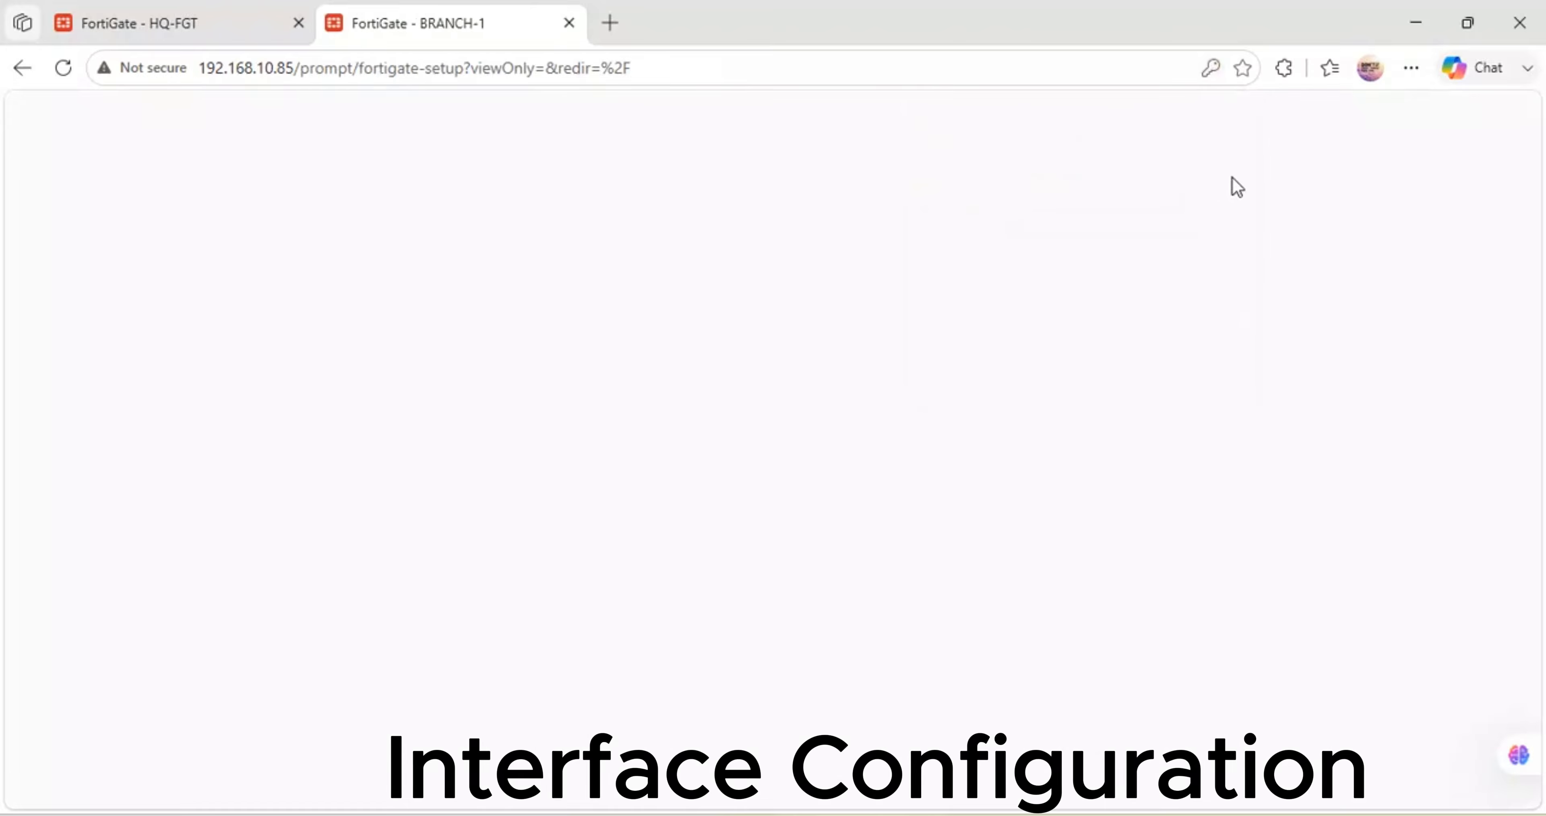
{"action": "left_click", "coordinate": [1210, 67]}
{"action": "left_click", "coordinate": [1140, 367]}
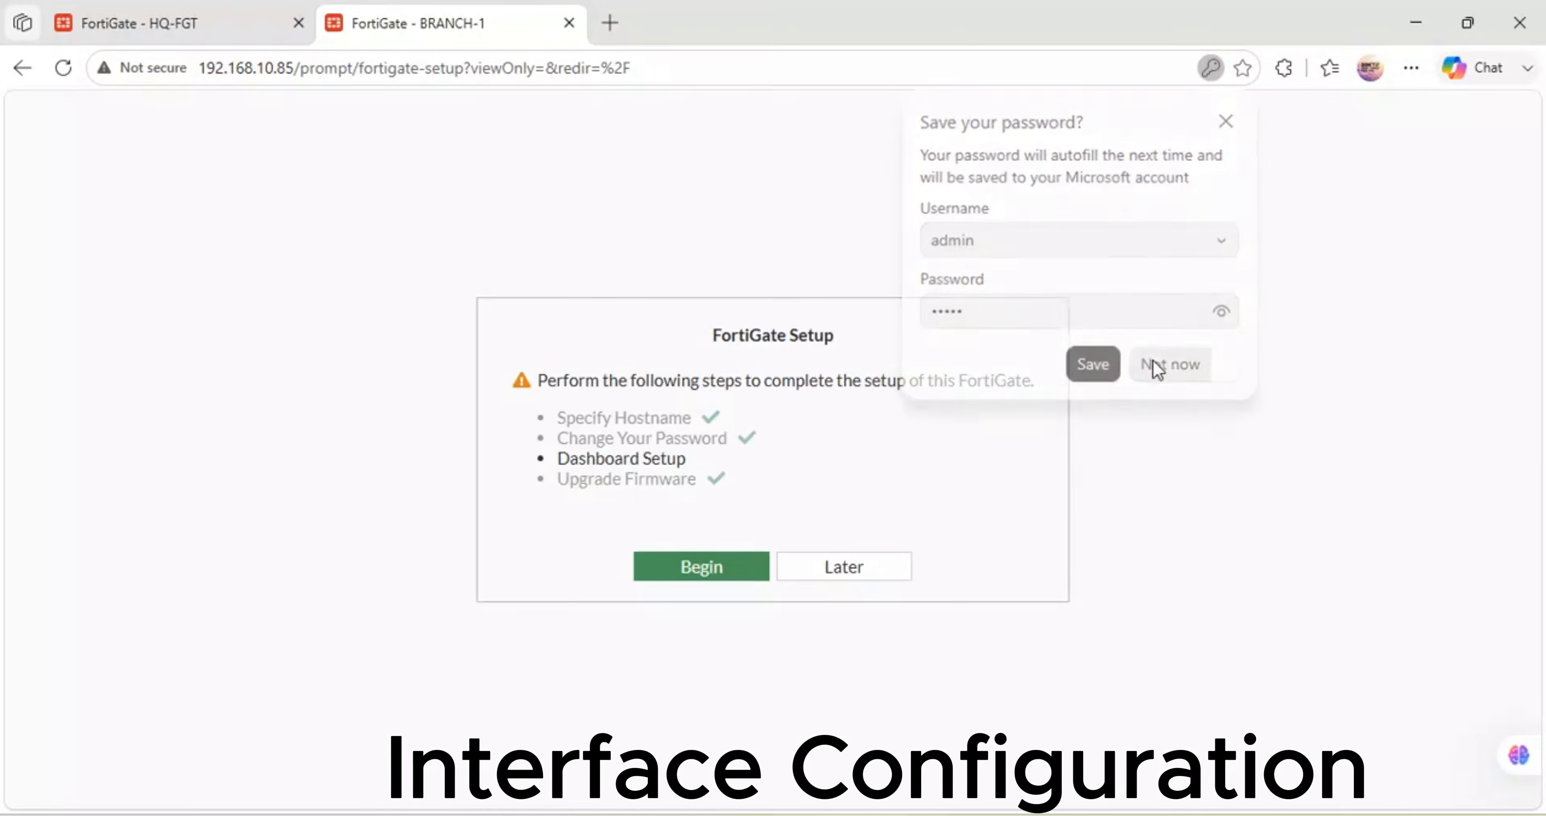
{"action": "left_click", "coordinate": [744, 578]}
{"action": "left_click", "coordinate": [850, 607]}
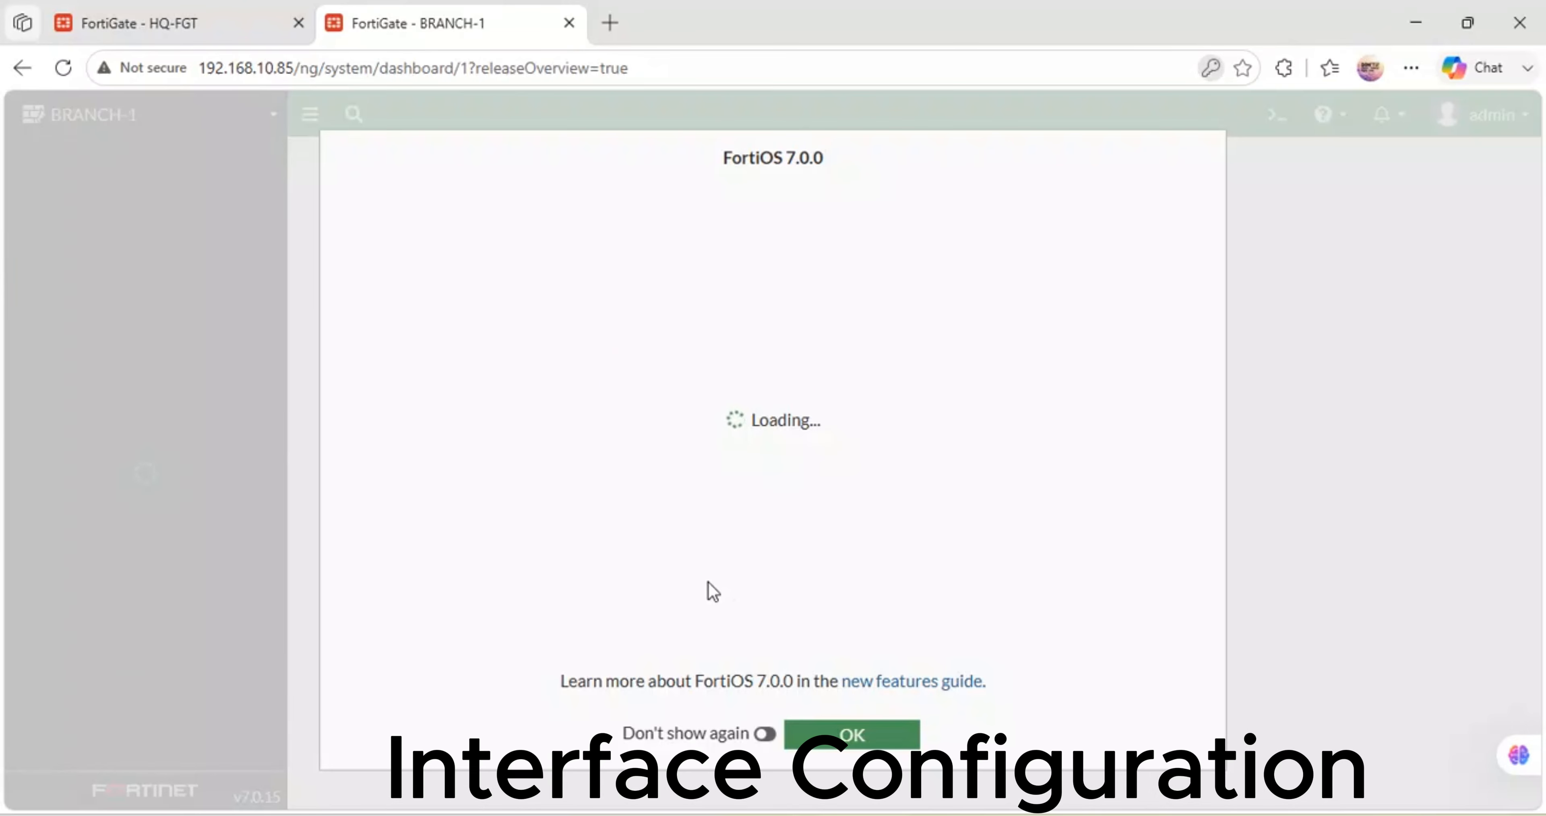
{"action": "left_click", "coordinate": [765, 733]}
- Set the Idle timeout on System > Settings to 480 minutes and apply it
{"action": "left_click", "coordinate": [834, 748]}
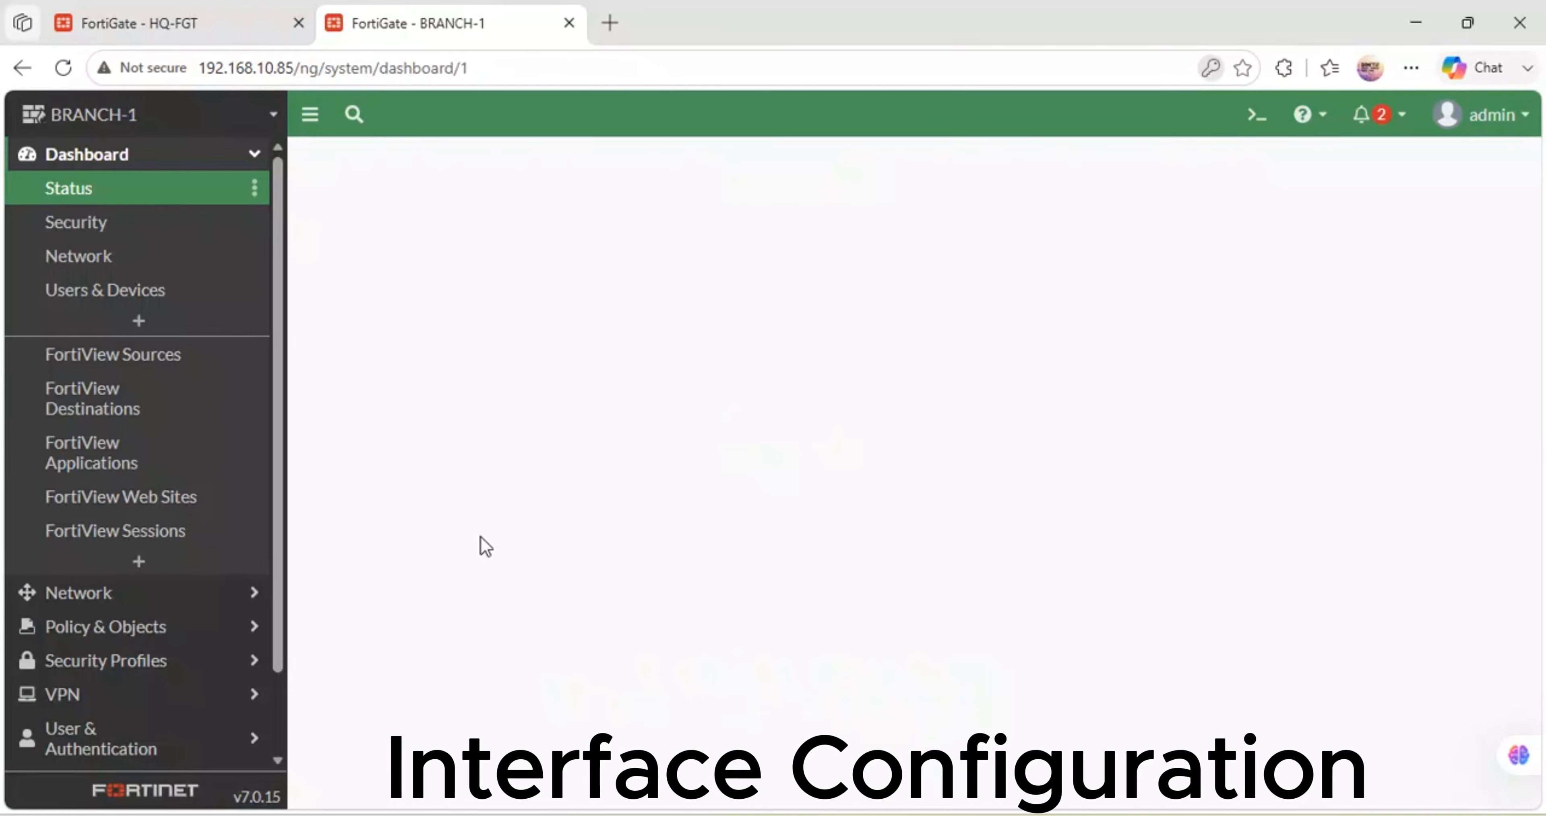
{"action": "scroll", "coordinate": [121, 657], "scroll_direction": "down", "scroll_amount": 2}
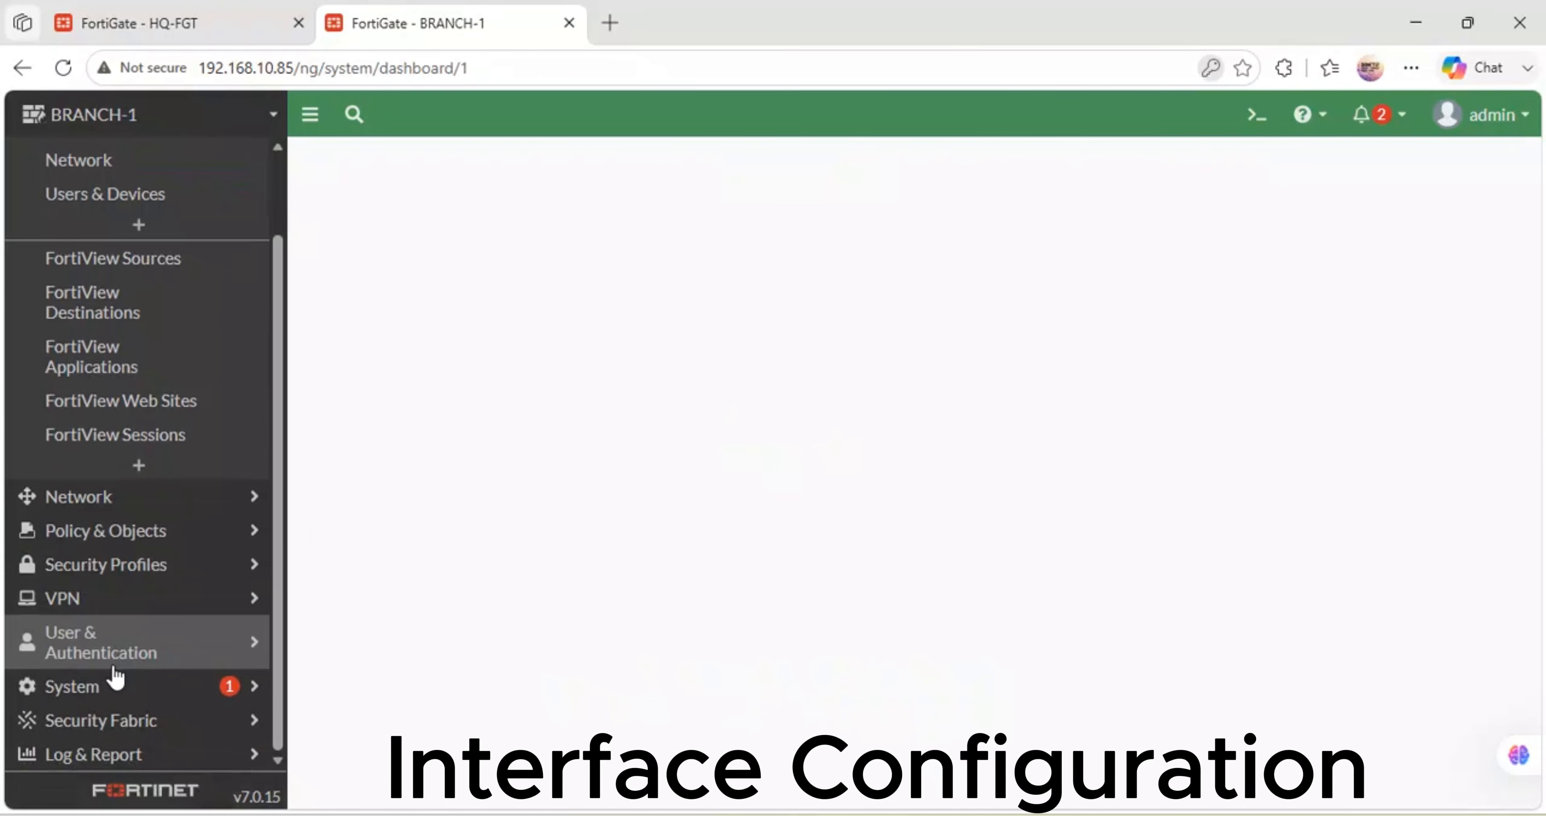
{"action": "left_click", "coordinate": [114, 690]}
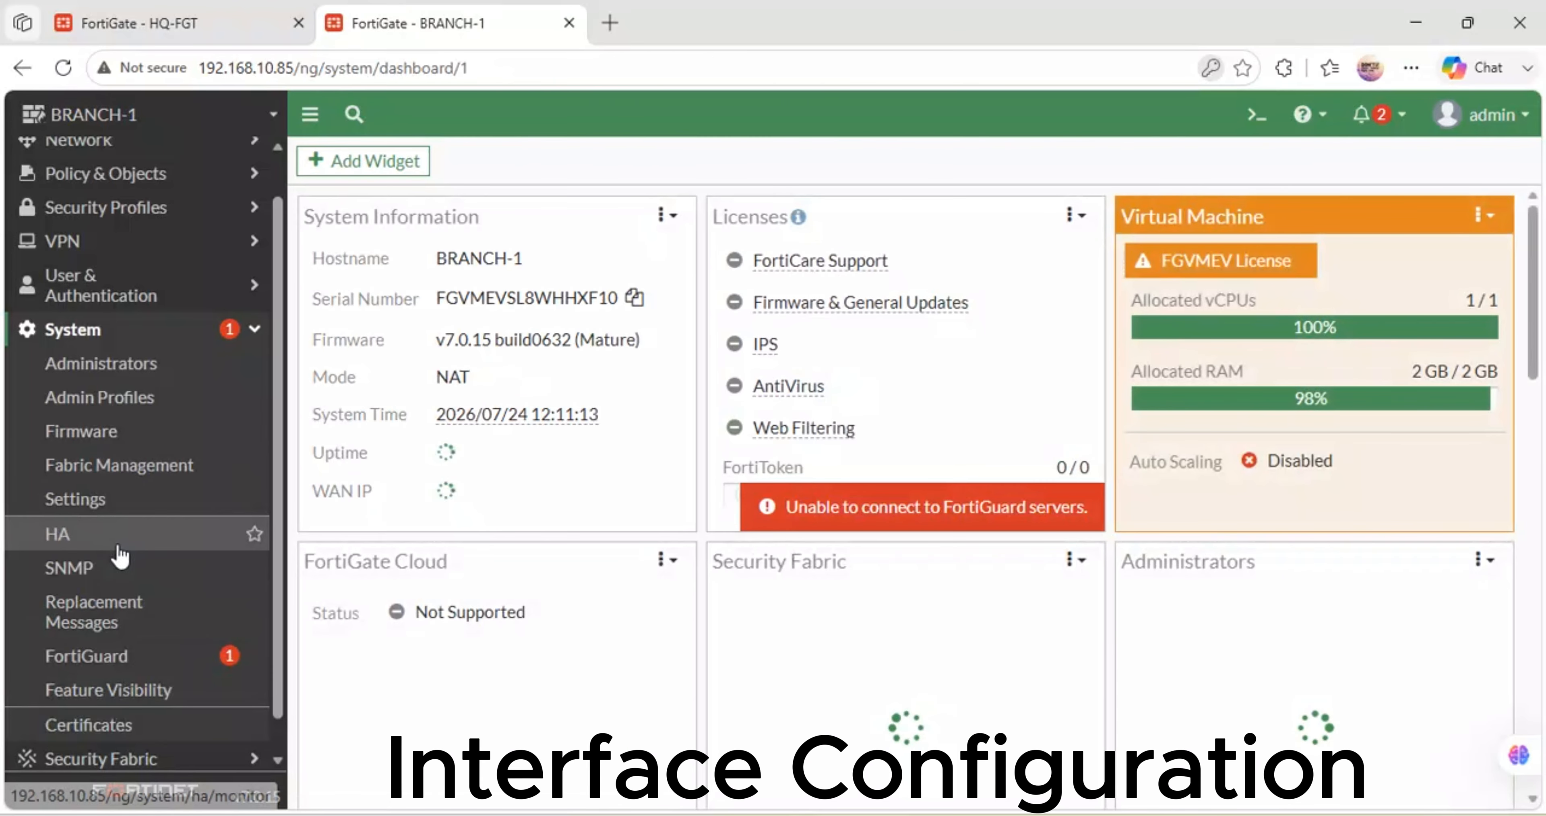
{"action": "left_click", "coordinate": [96, 503]}
{"action": "scroll", "coordinate": [817, 618], "scroll_direction": "down", "scroll_amount": 5}
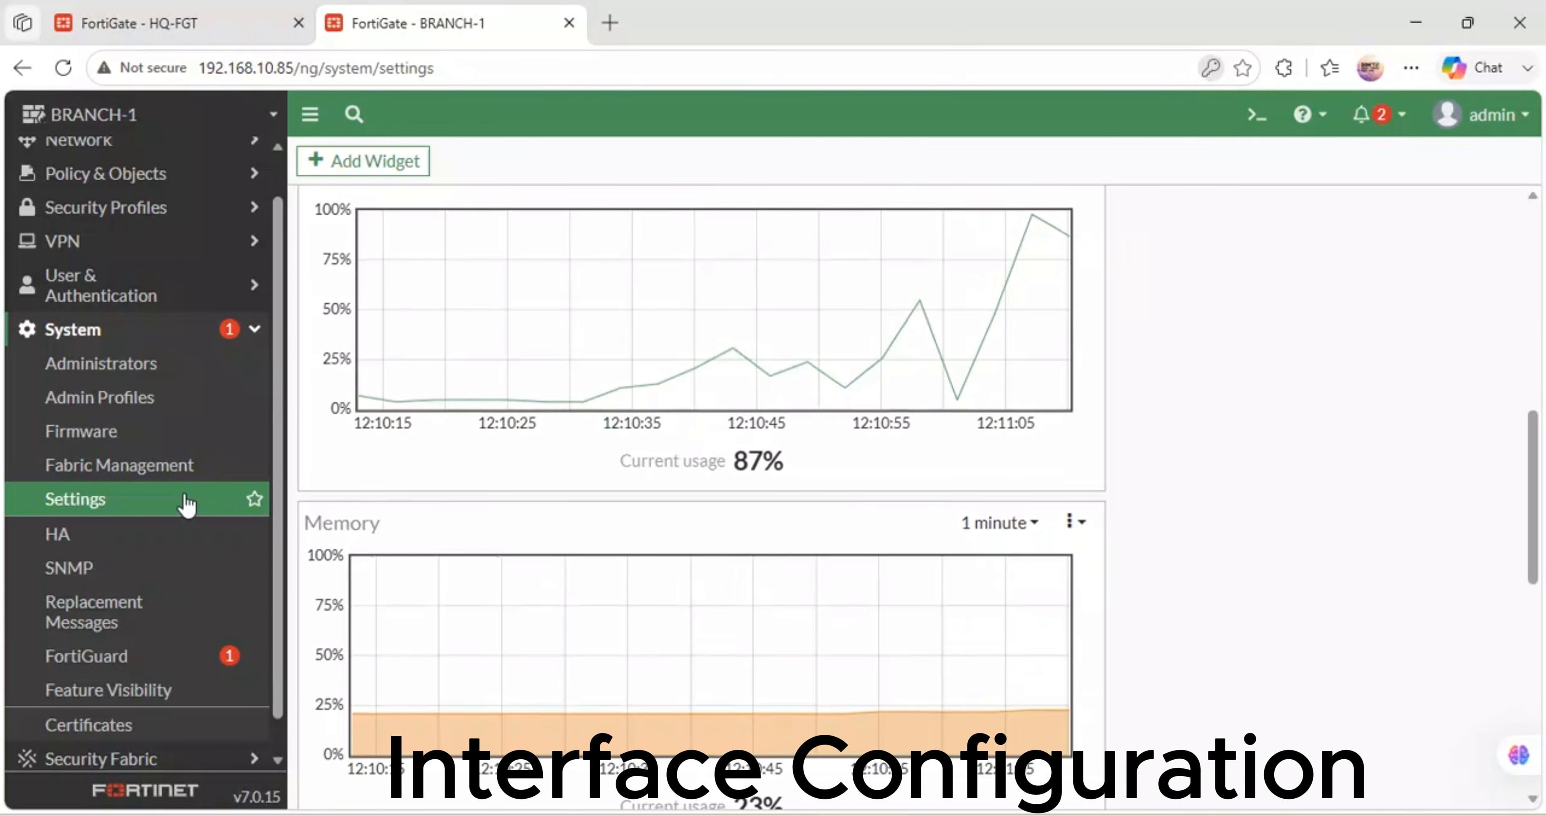
{"action": "left_click", "coordinate": [166, 501]}
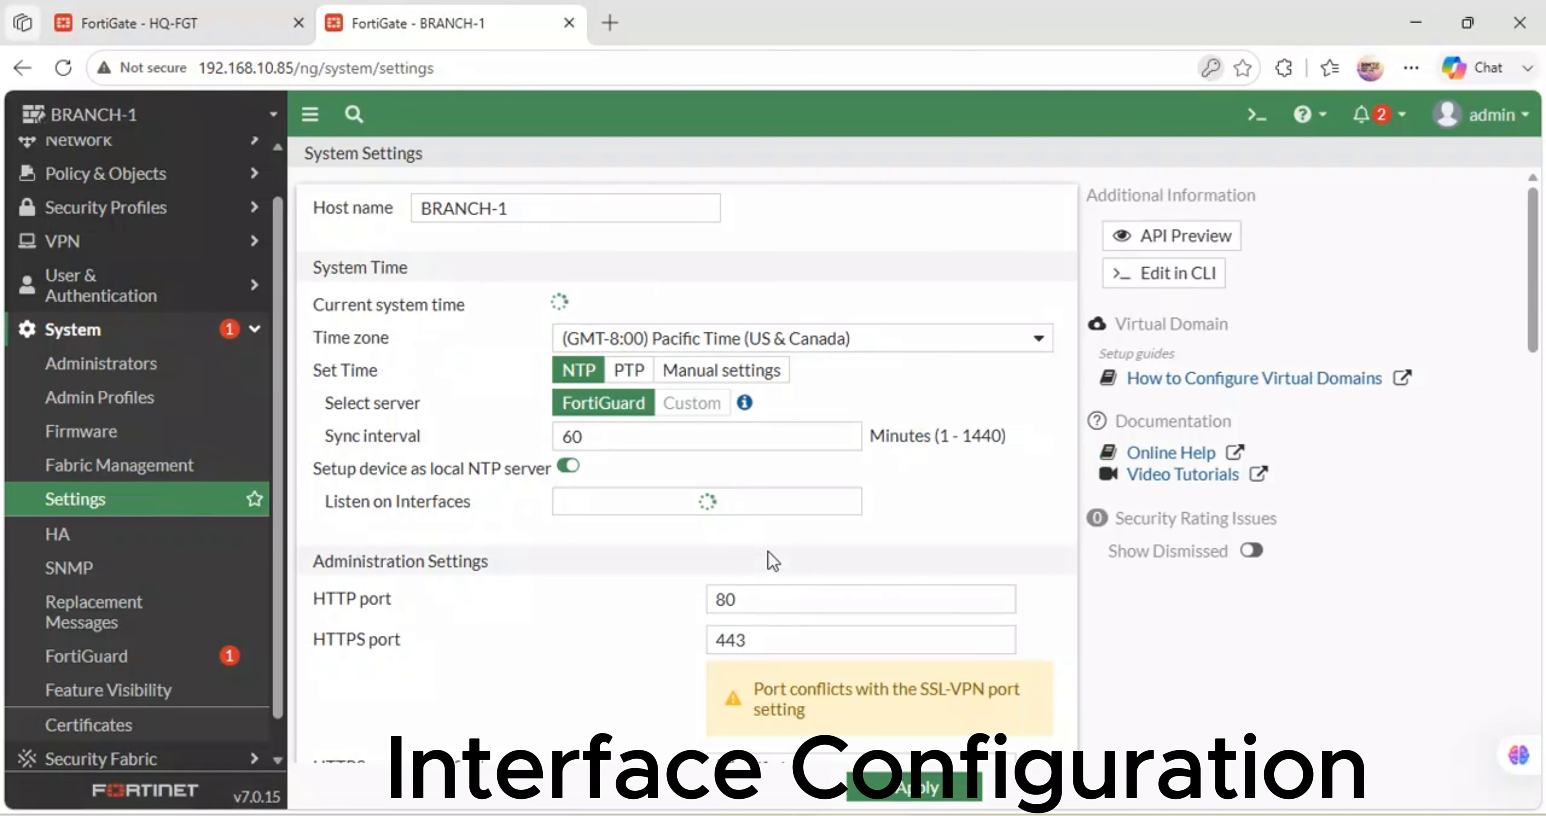
{"action": "scroll", "coordinate": [769, 559], "scroll_direction": "down", "scroll_amount": 5}
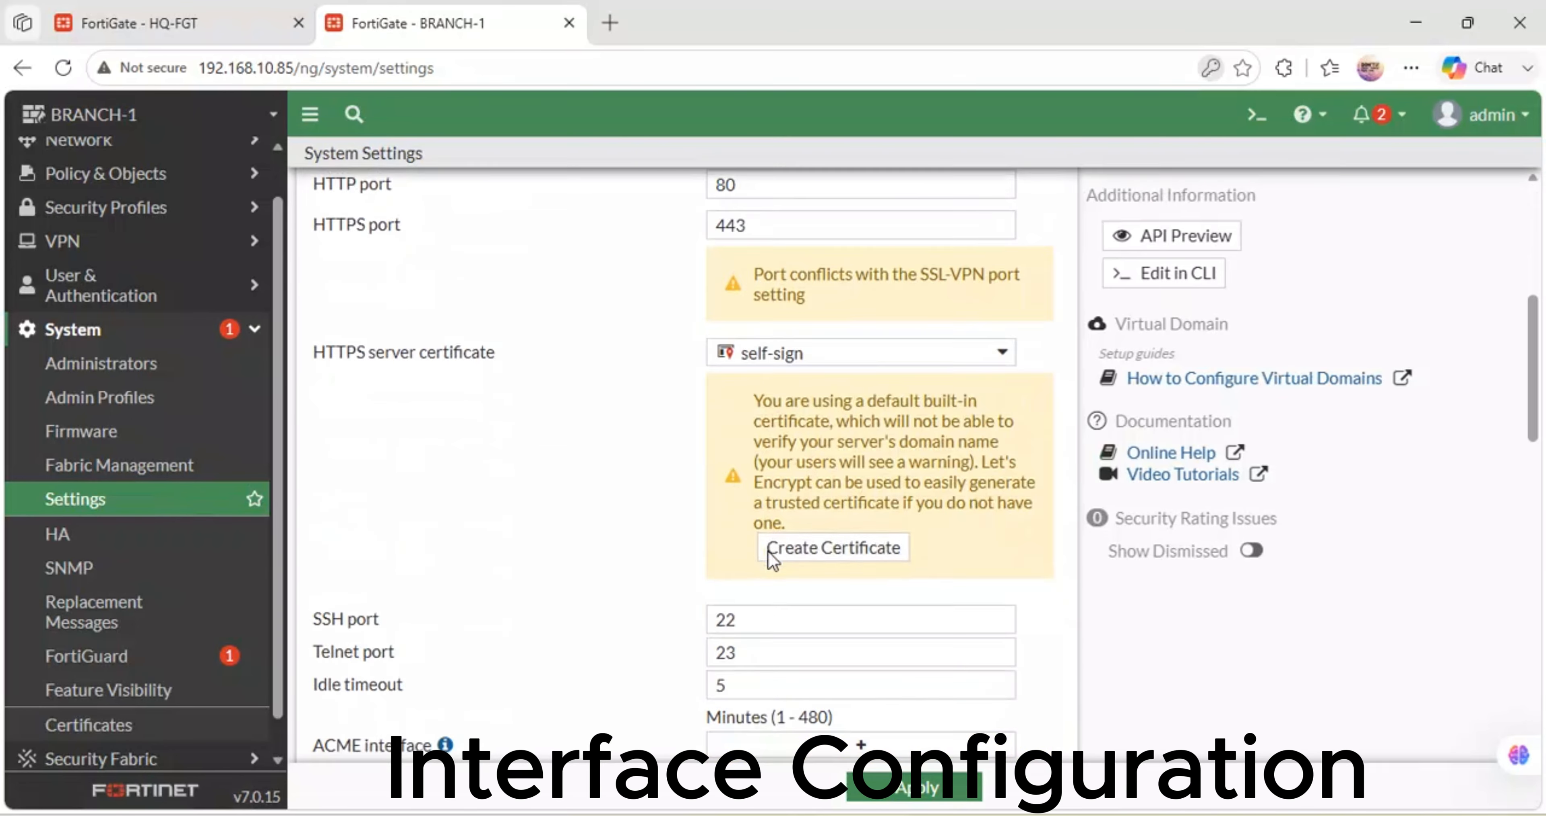
{"action": "double_click", "coordinate": [738, 699]}
{"action": "type", "text": "480"}
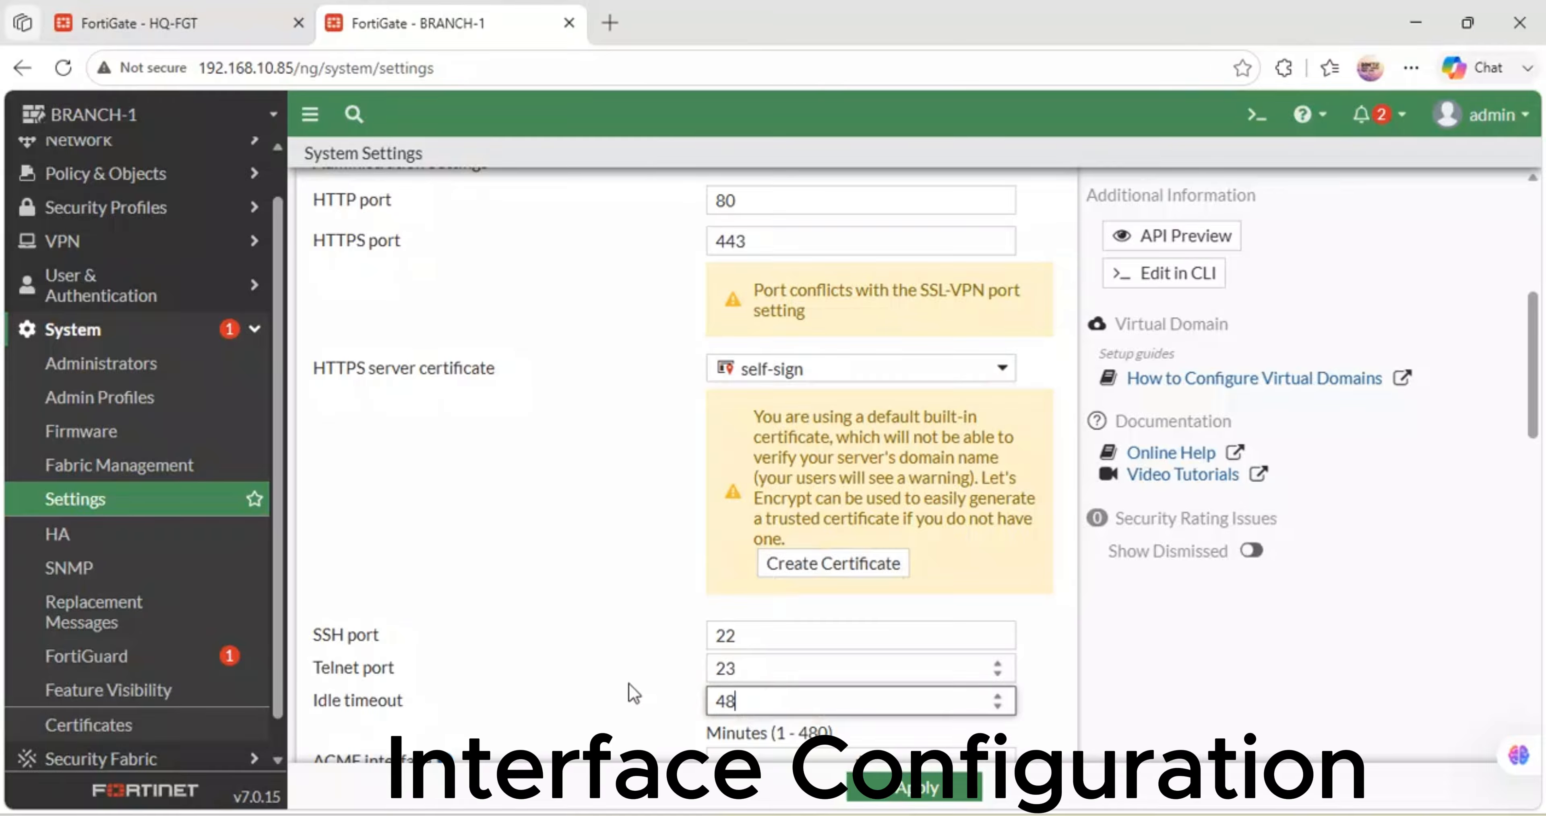
{"action": "left_click", "coordinate": [869, 791]}
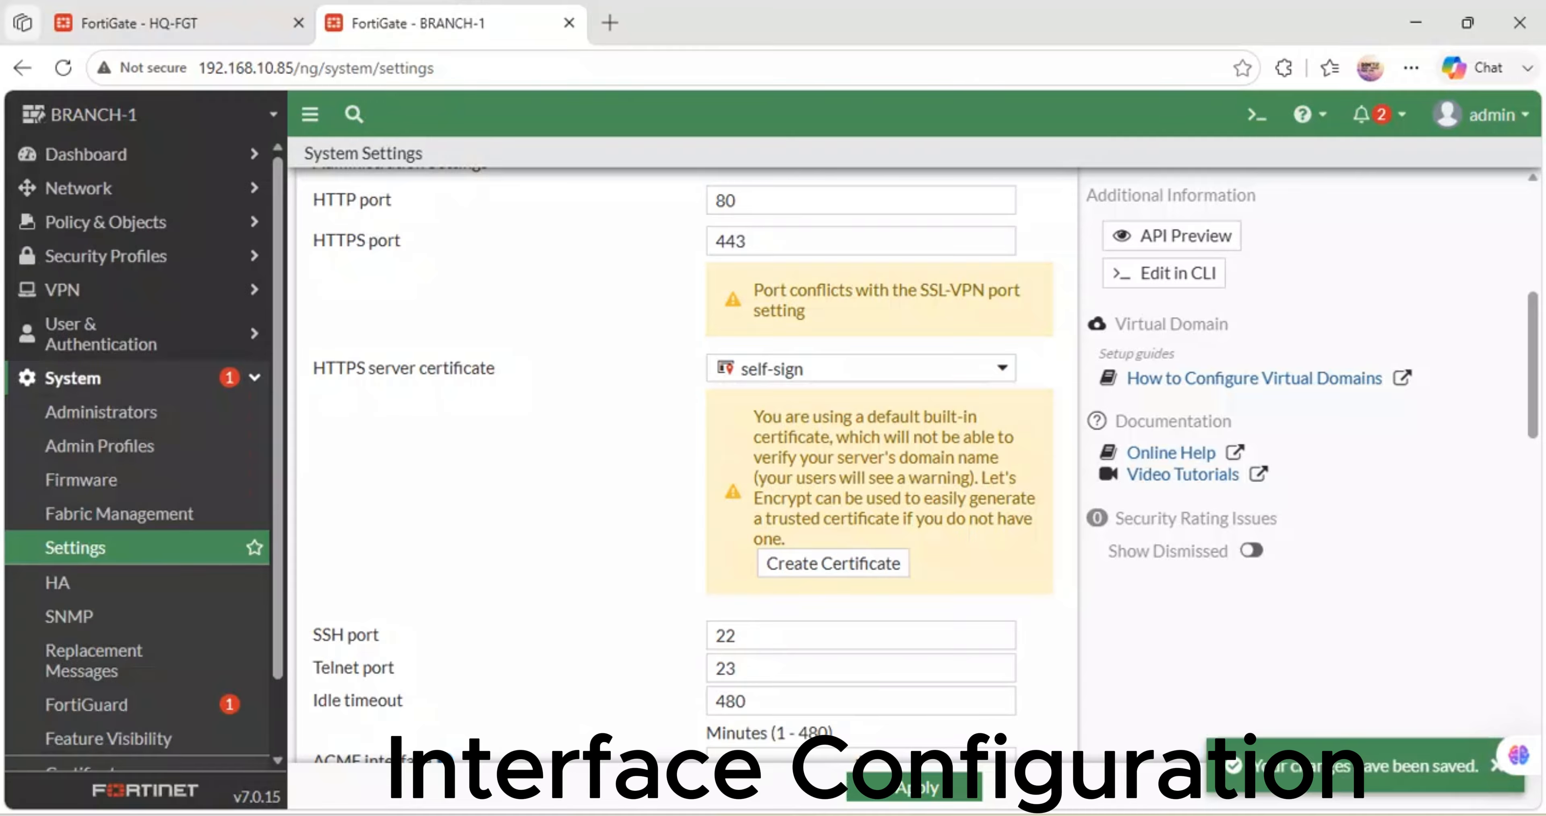
{"action": "mouse_move", "coordinate": [648, 813]}
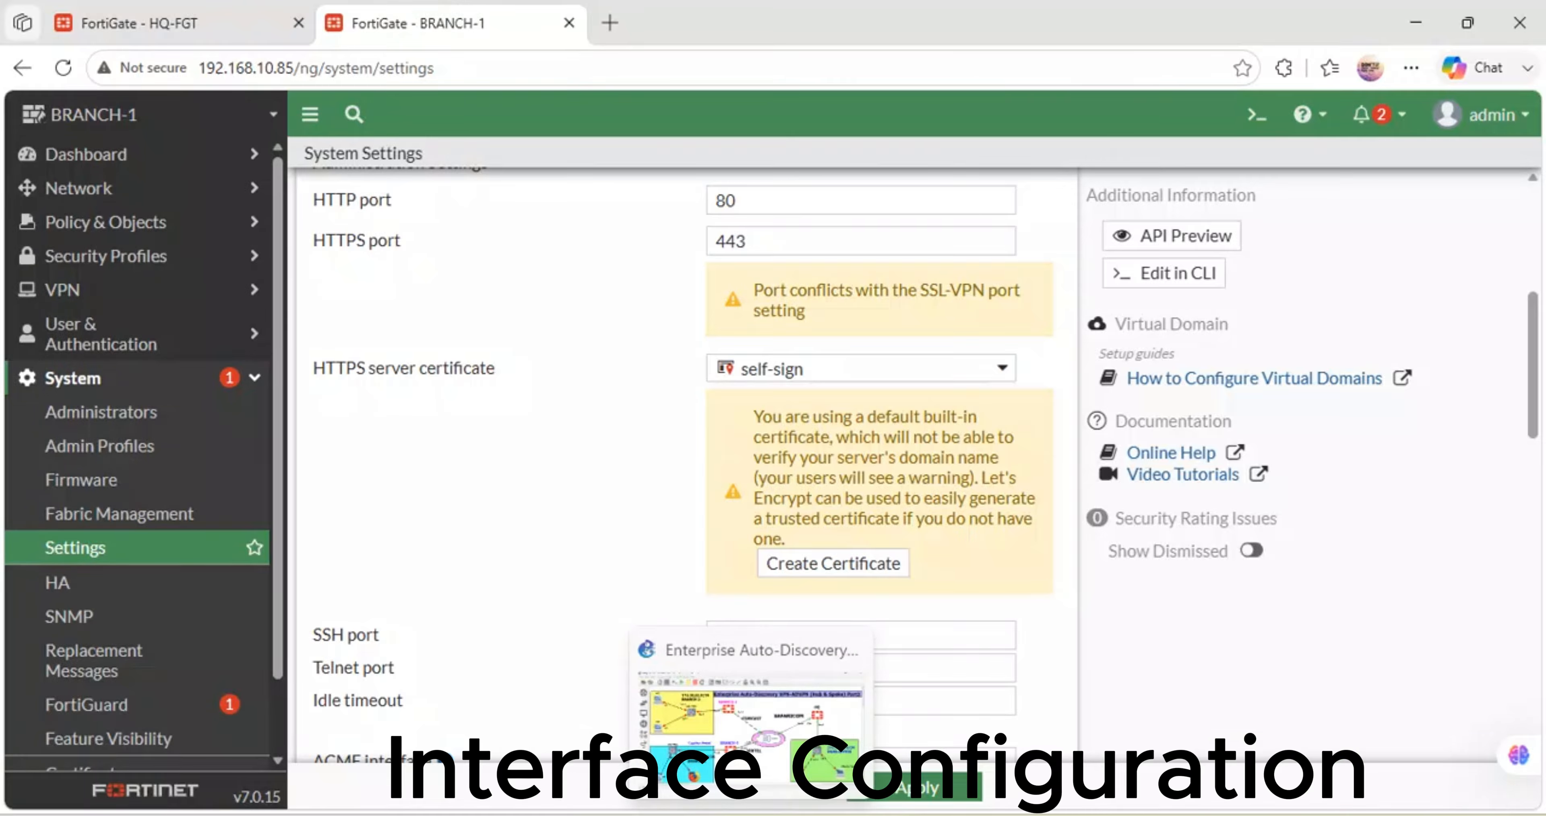
{"action": "left_click", "coordinate": [753, 815]}
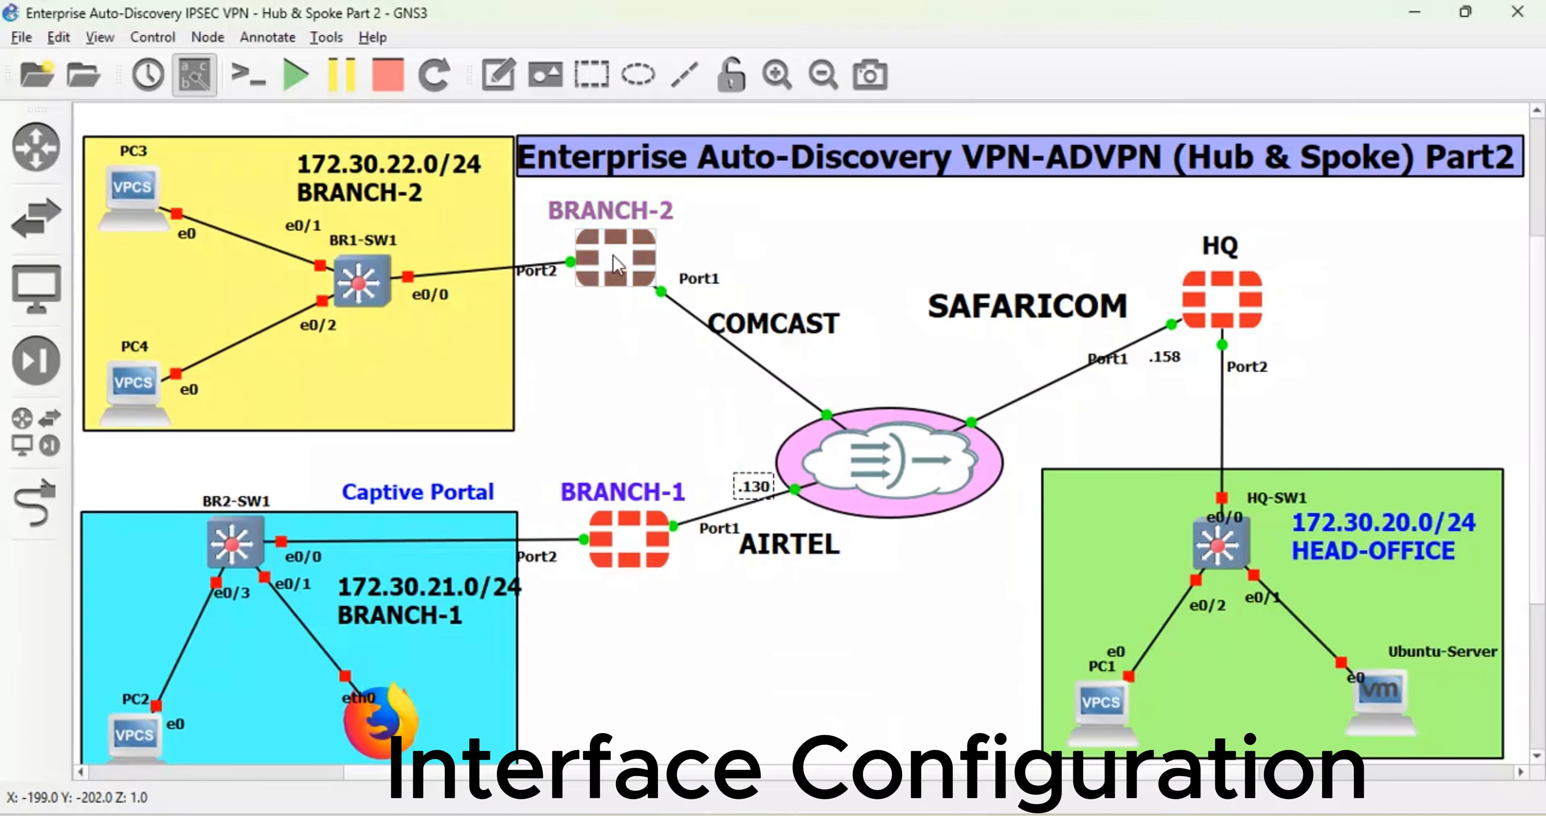
- Open the BRANCH-2 console, log in as admin and set a new admin password
{"action": "right_click", "coordinate": [612, 256]}
{"action": "left_click", "coordinate": [671, 294]}
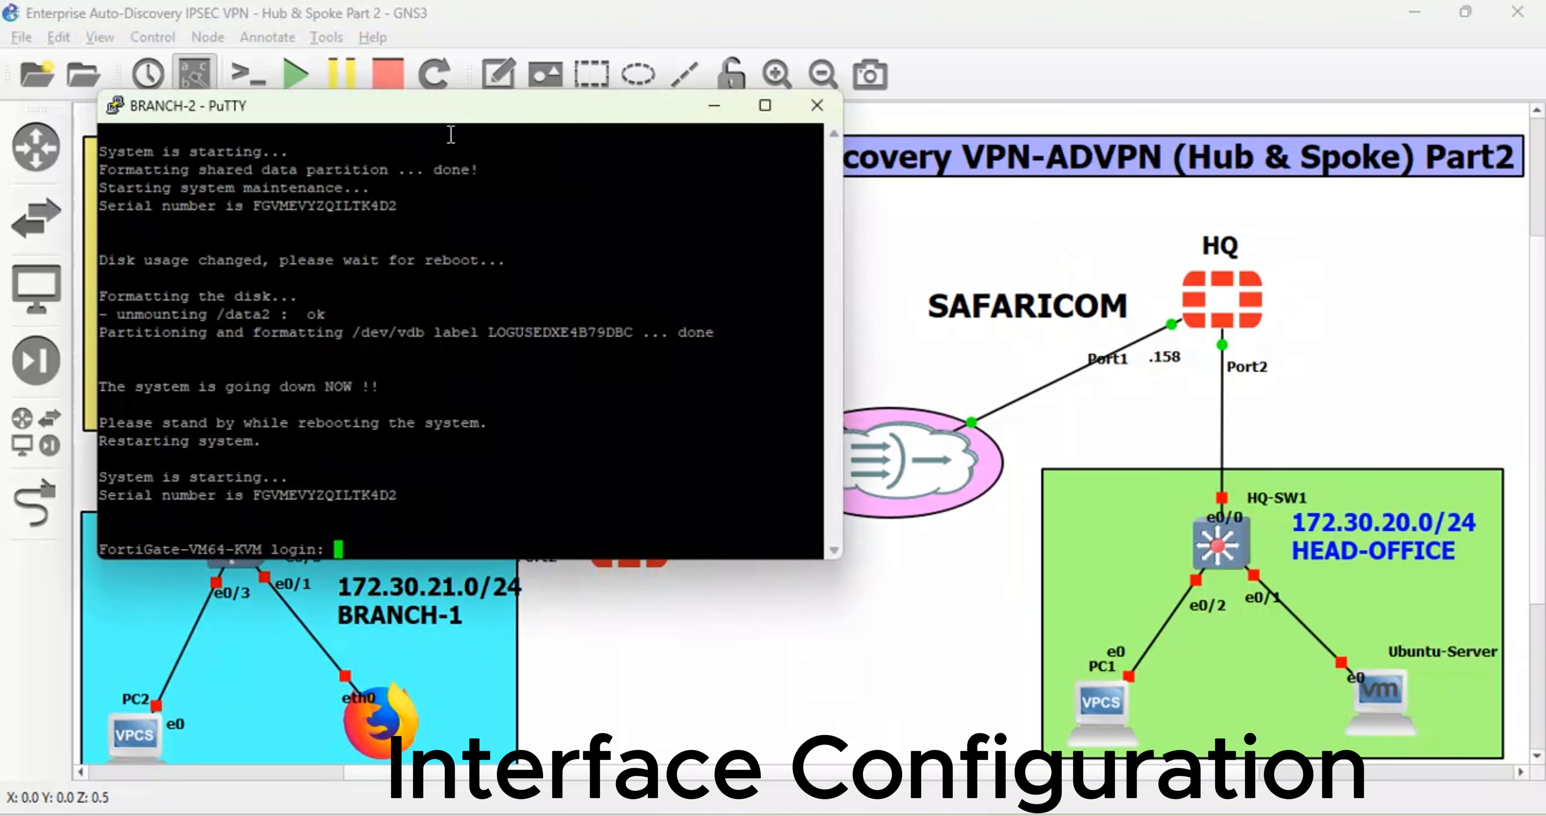
{"action": "type", "text": "admin"}
{"action": "key", "text": "Return"}
{"action": "key", "text": "Return"}
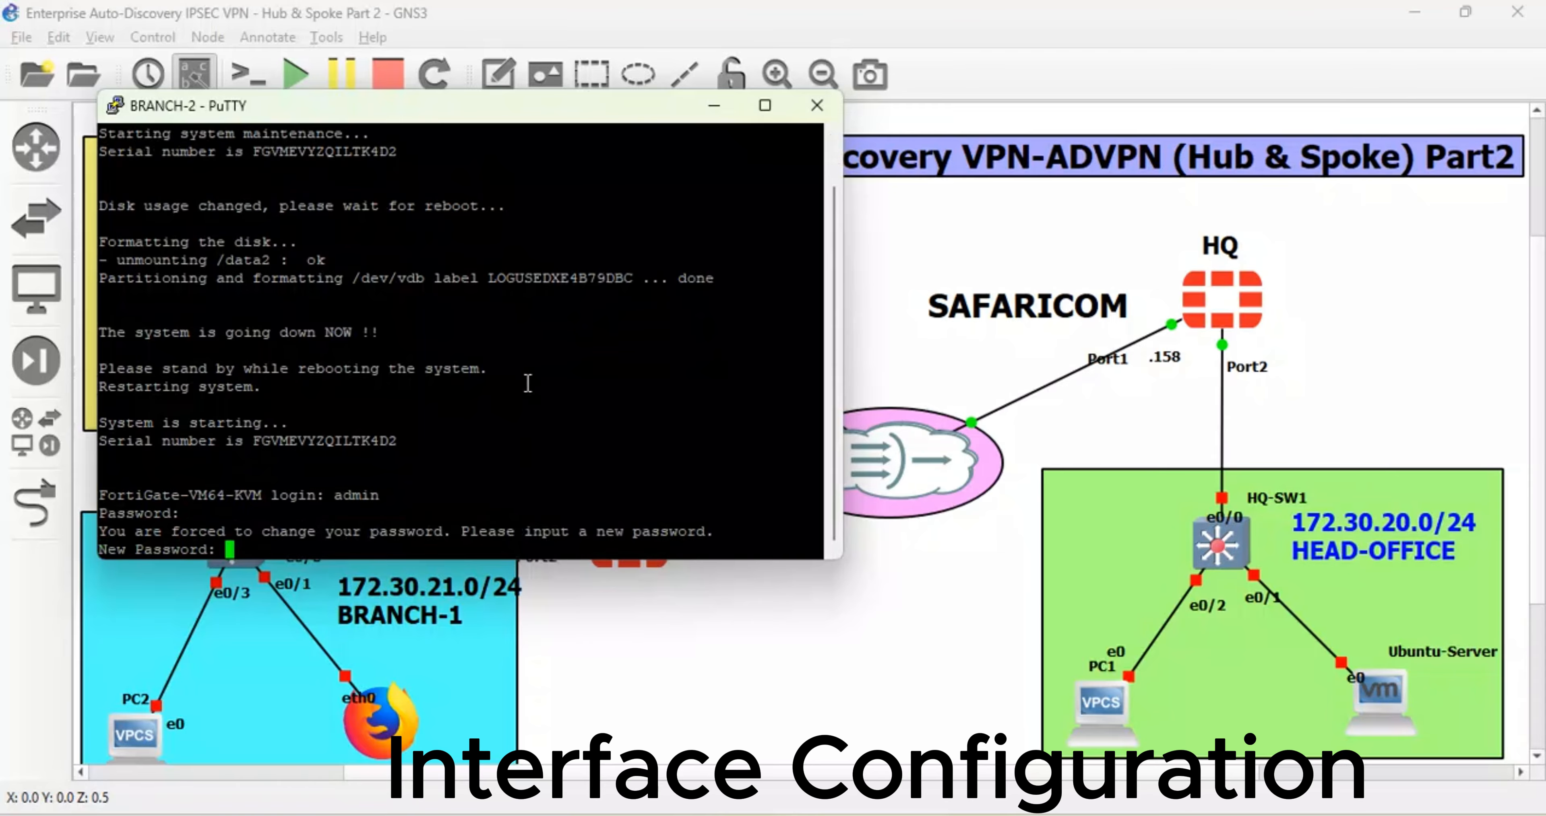
{"action": "key", "text": "Return"}
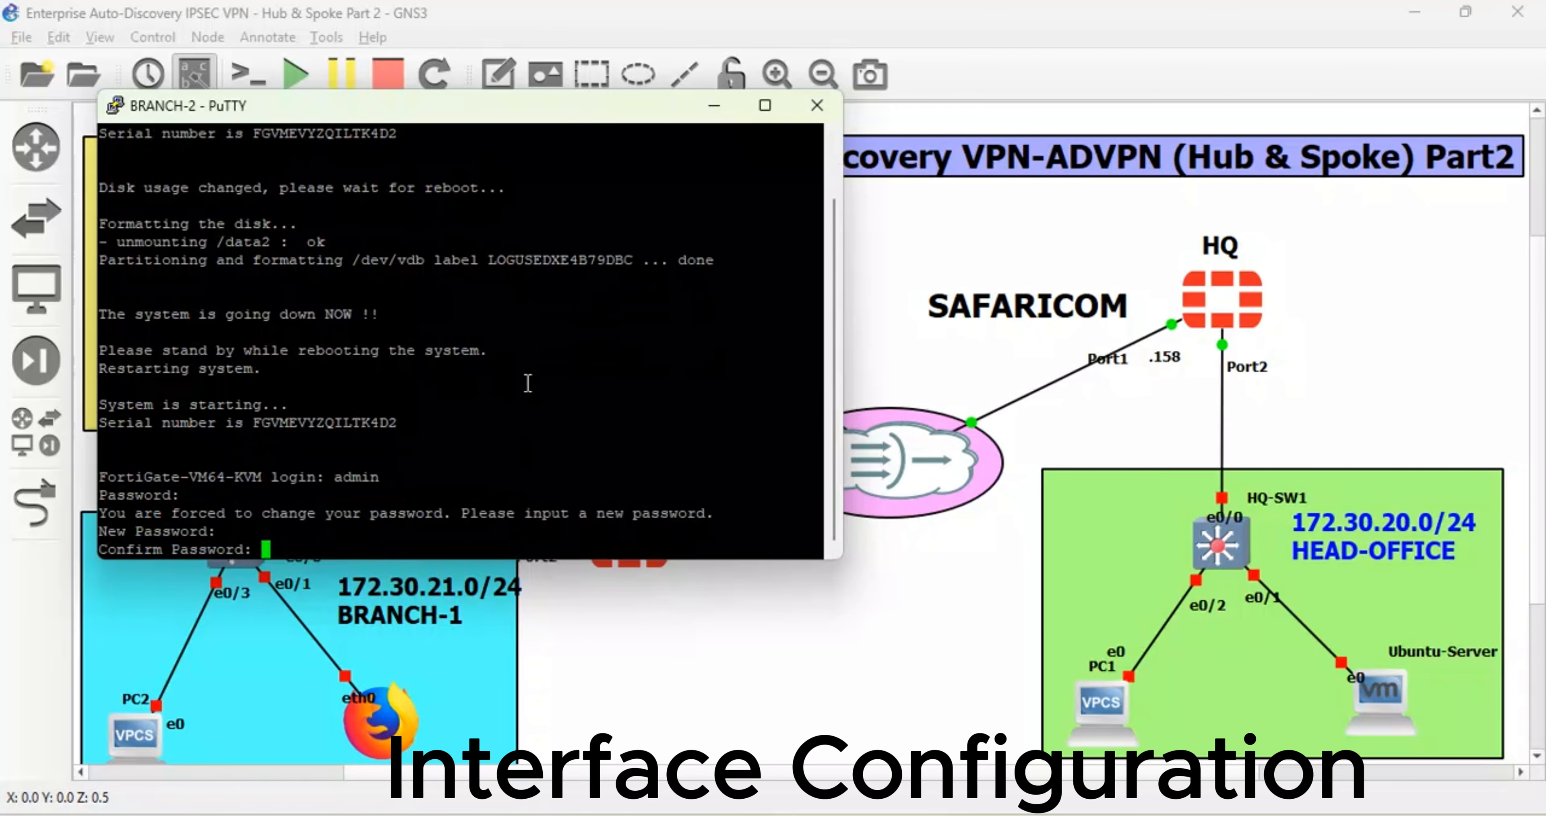
{"action": "key", "text": "Return"}
{"action": "key", "text": "Return"}
{"action": "key", "text": "Return"}
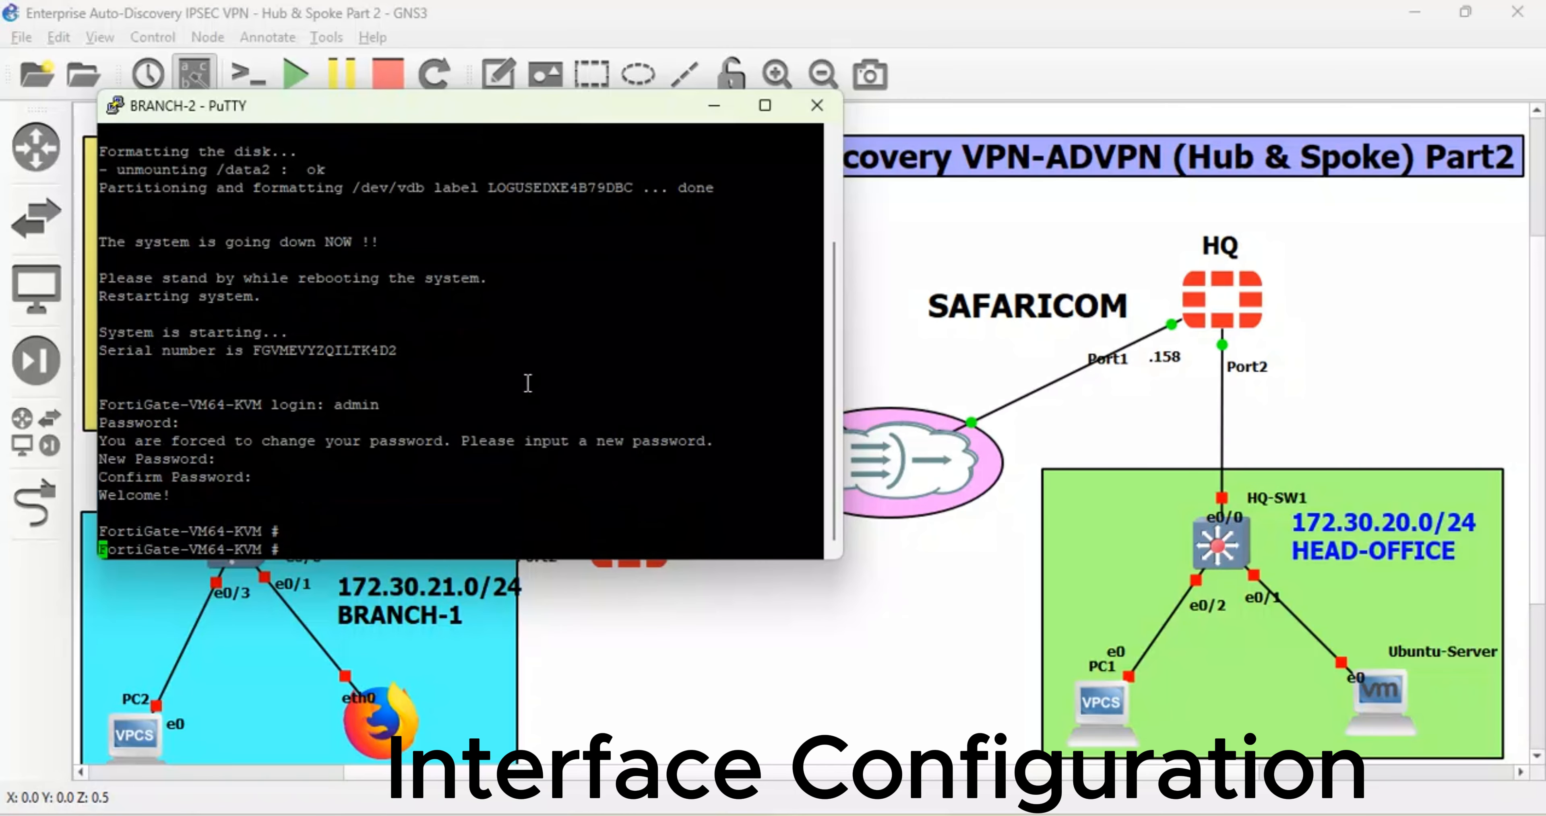
- Change the FortiGate hostname to BRANCH-2 under config system global
{"action": "type", "text": "config sy"}
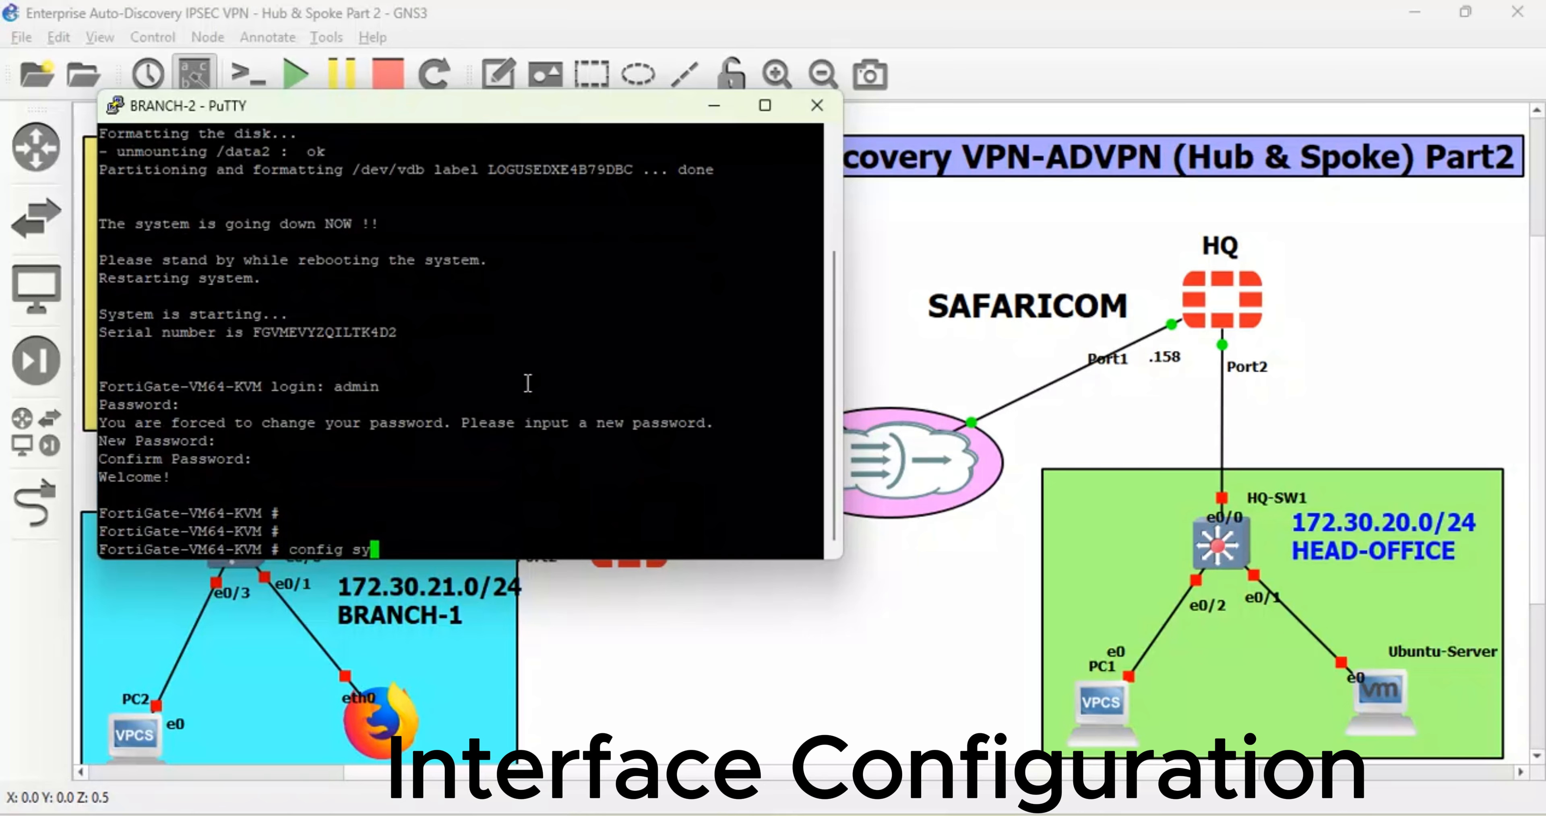
{"action": "type", "text": "stem global"}
{"action": "key", "text": "Return"}
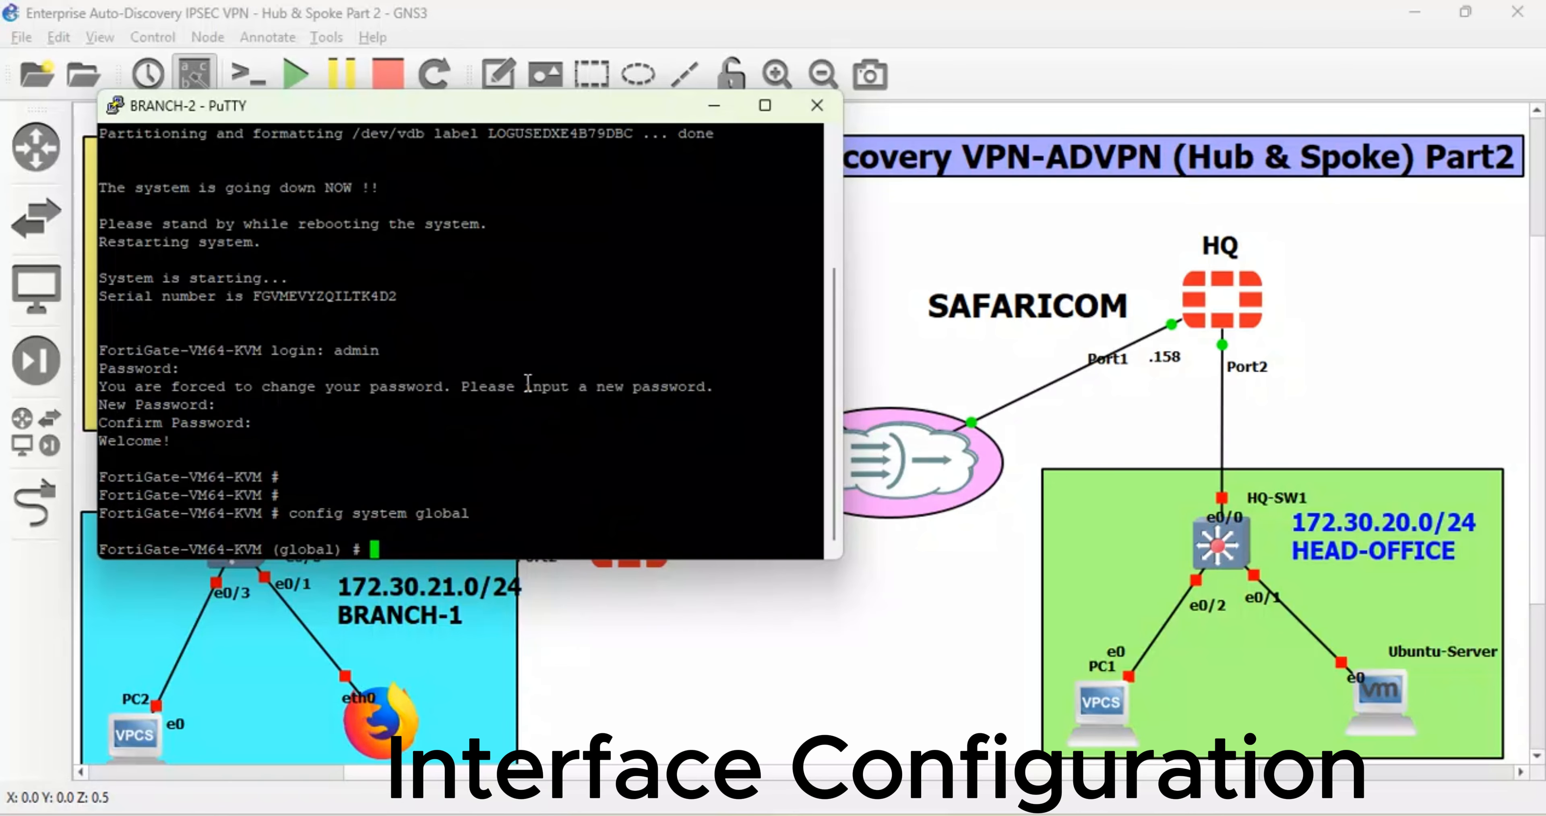
{"action": "key", "text": "Return"}
{"action": "type", "text": "set hostname "}
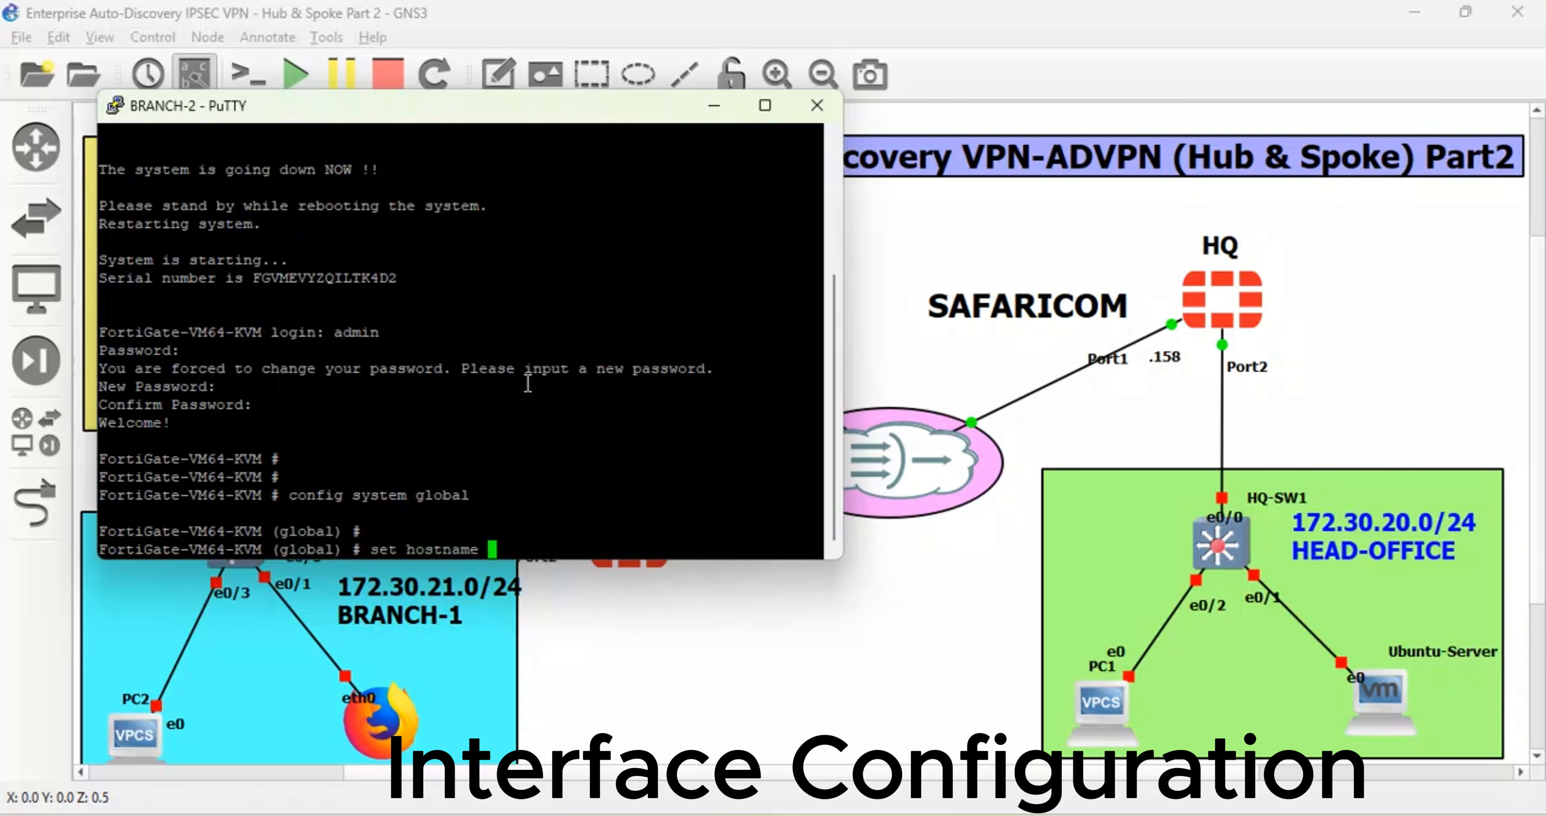
{"action": "type", "text": "BRANCH-2"}
{"action": "key", "text": "Return"}
{"action": "key", "text": "Return"}
{"action": "type", "text": "s"}
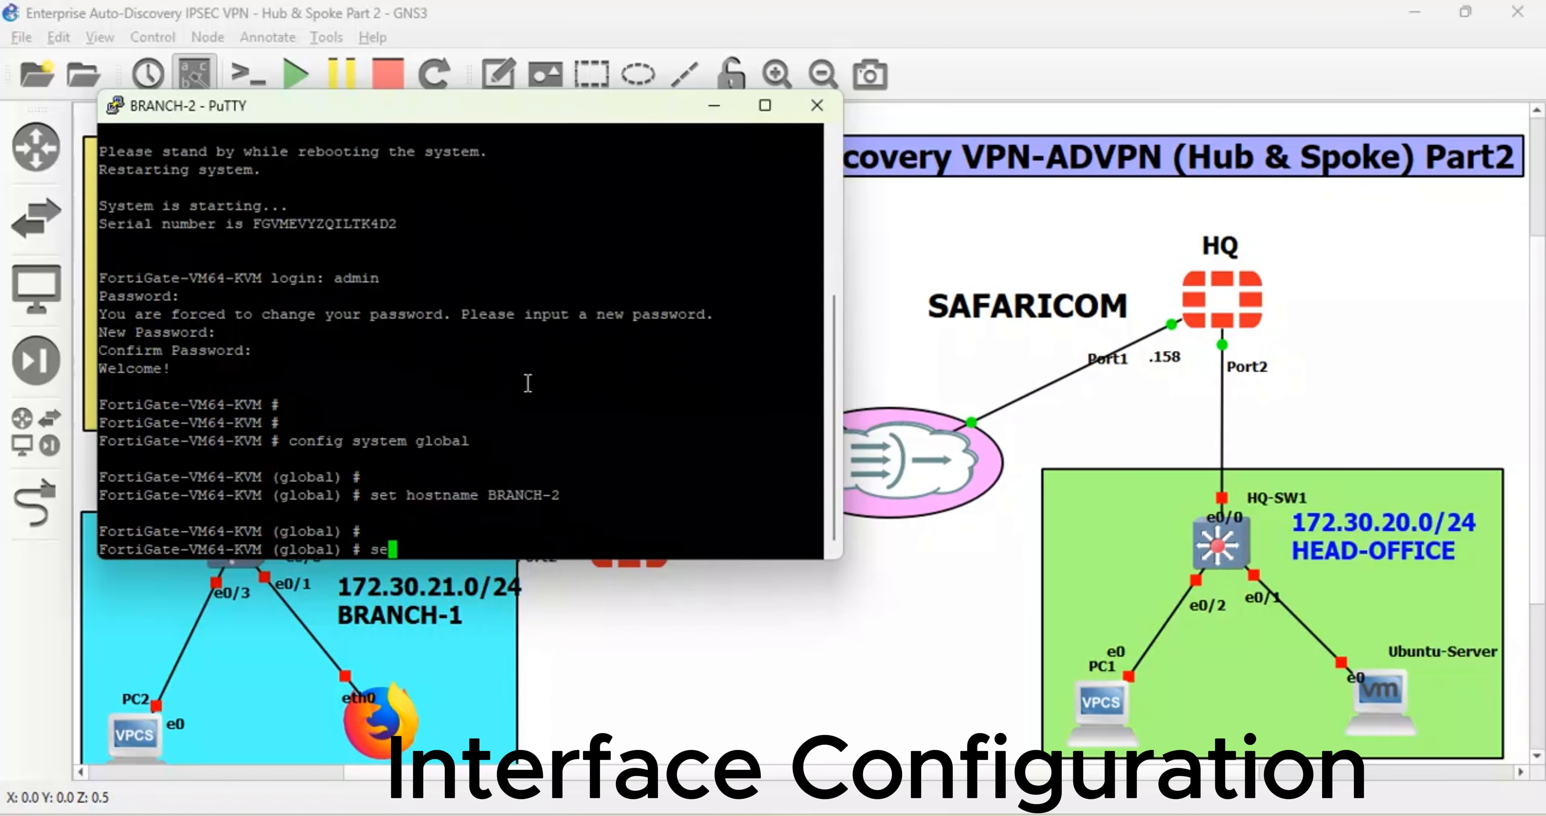
{"action": "key", "text": "BackSpace"}
{"action": "type", "text": "end"}
{"action": "key", "text": "Return"}
{"action": "type", "text": "conf"}
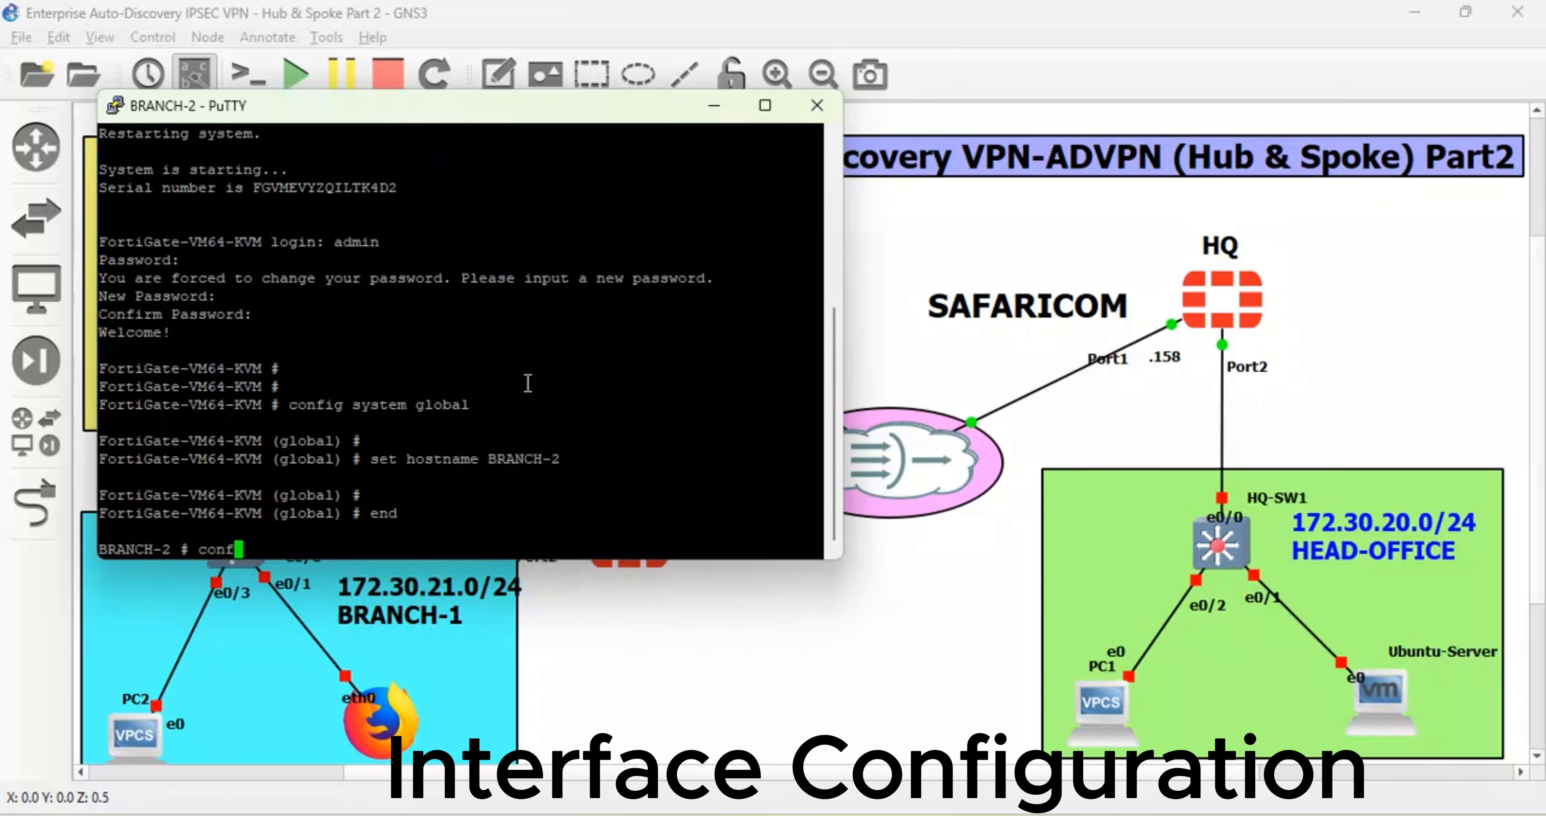
{"action": "type", "text": "ig system  interface"}
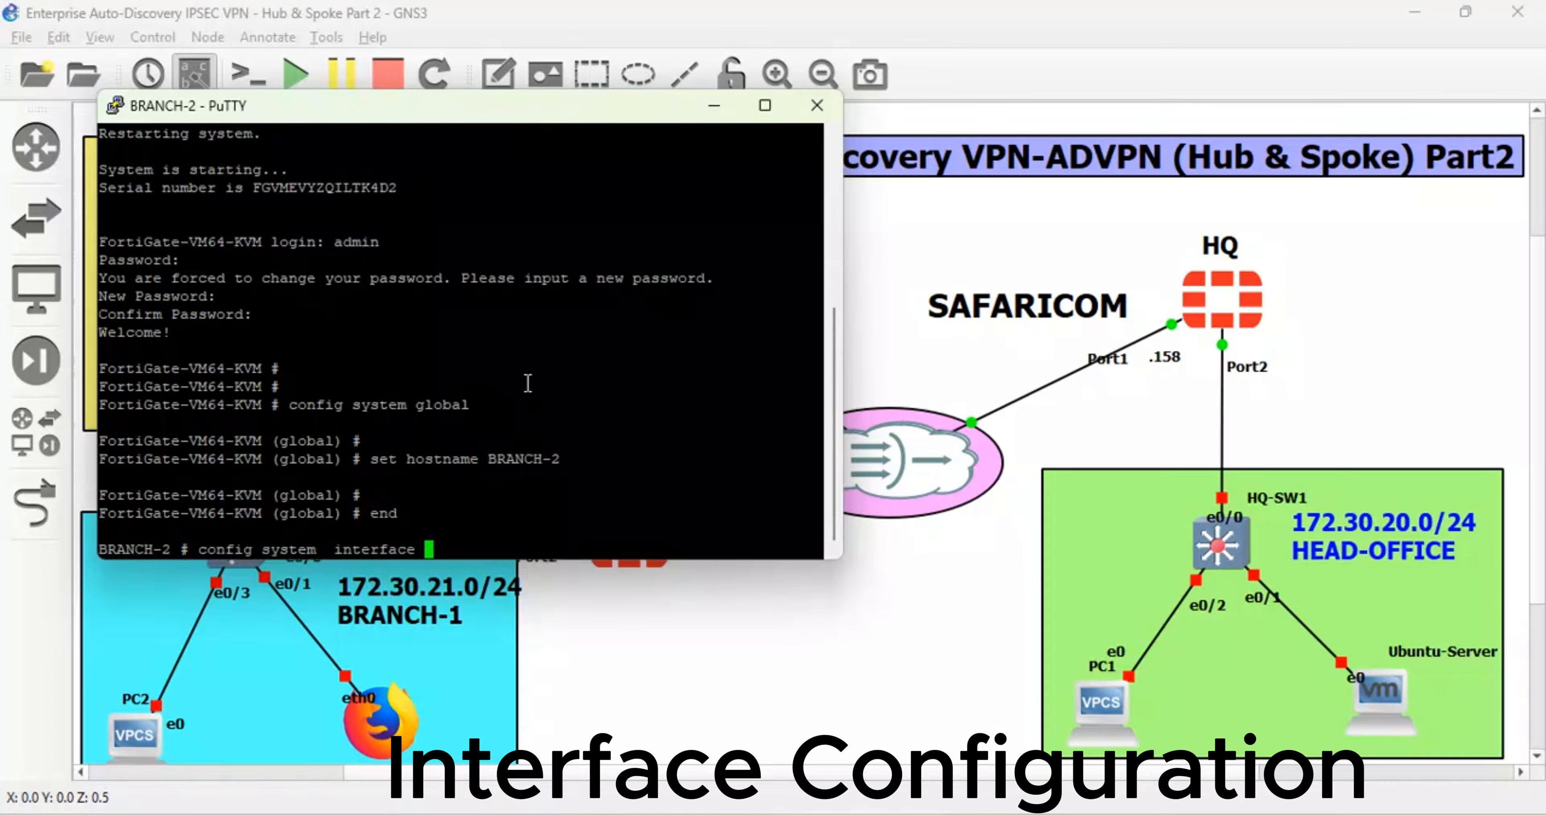
- Open port1 for editing and set it to DHCP mode with the WAN role
{"action": "key", "text": "Return"}
{"action": "type", "text": "edit o"}
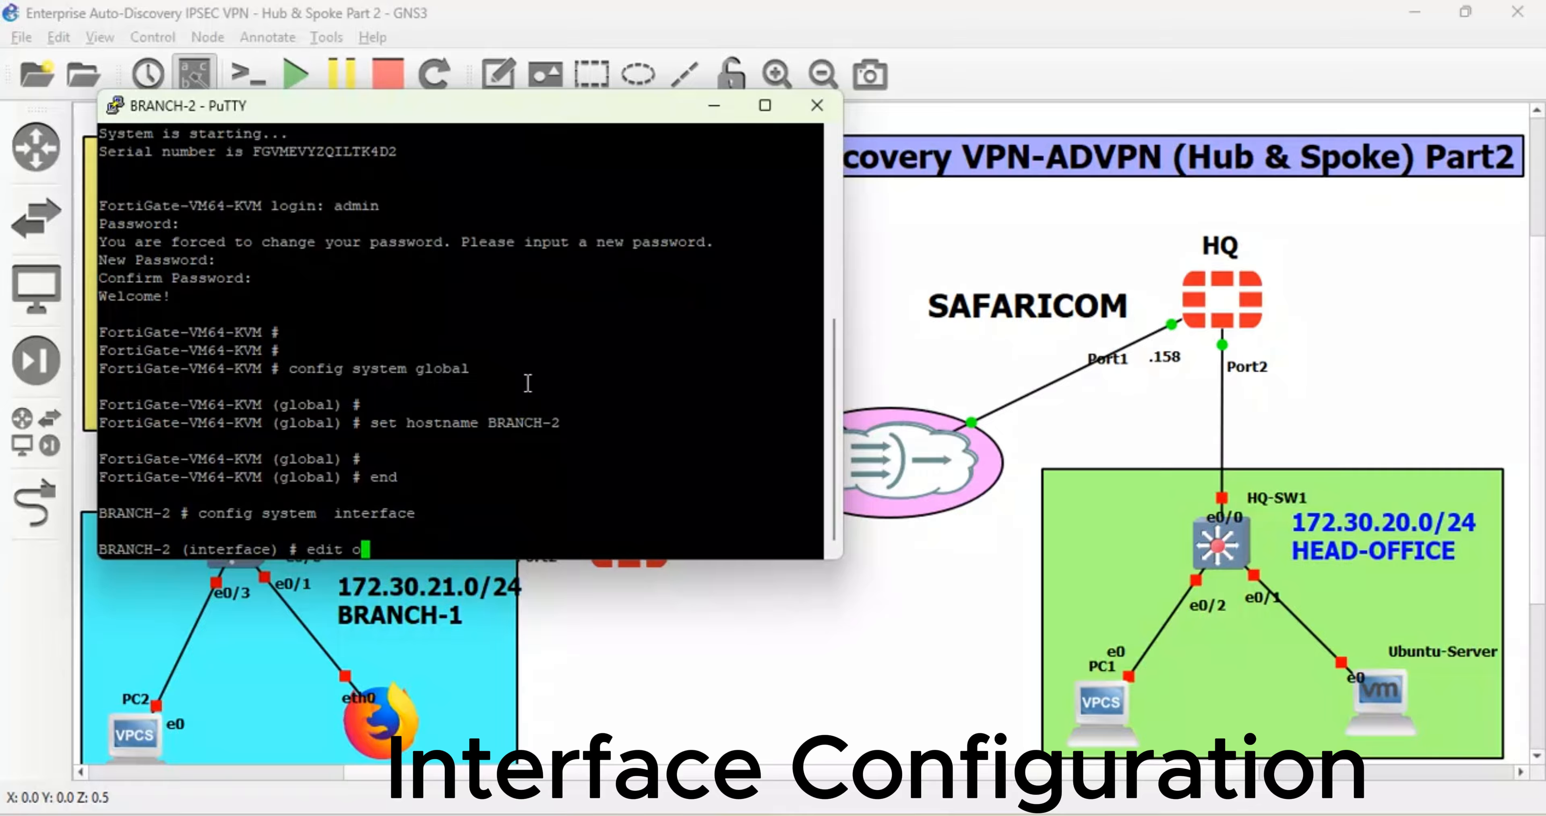
{"action": "key", "text": "BackSpace"}
{"action": "type", "text": "port1"}
{"action": "key", "text": "Return"}
{"action": "type", "text": "se"}
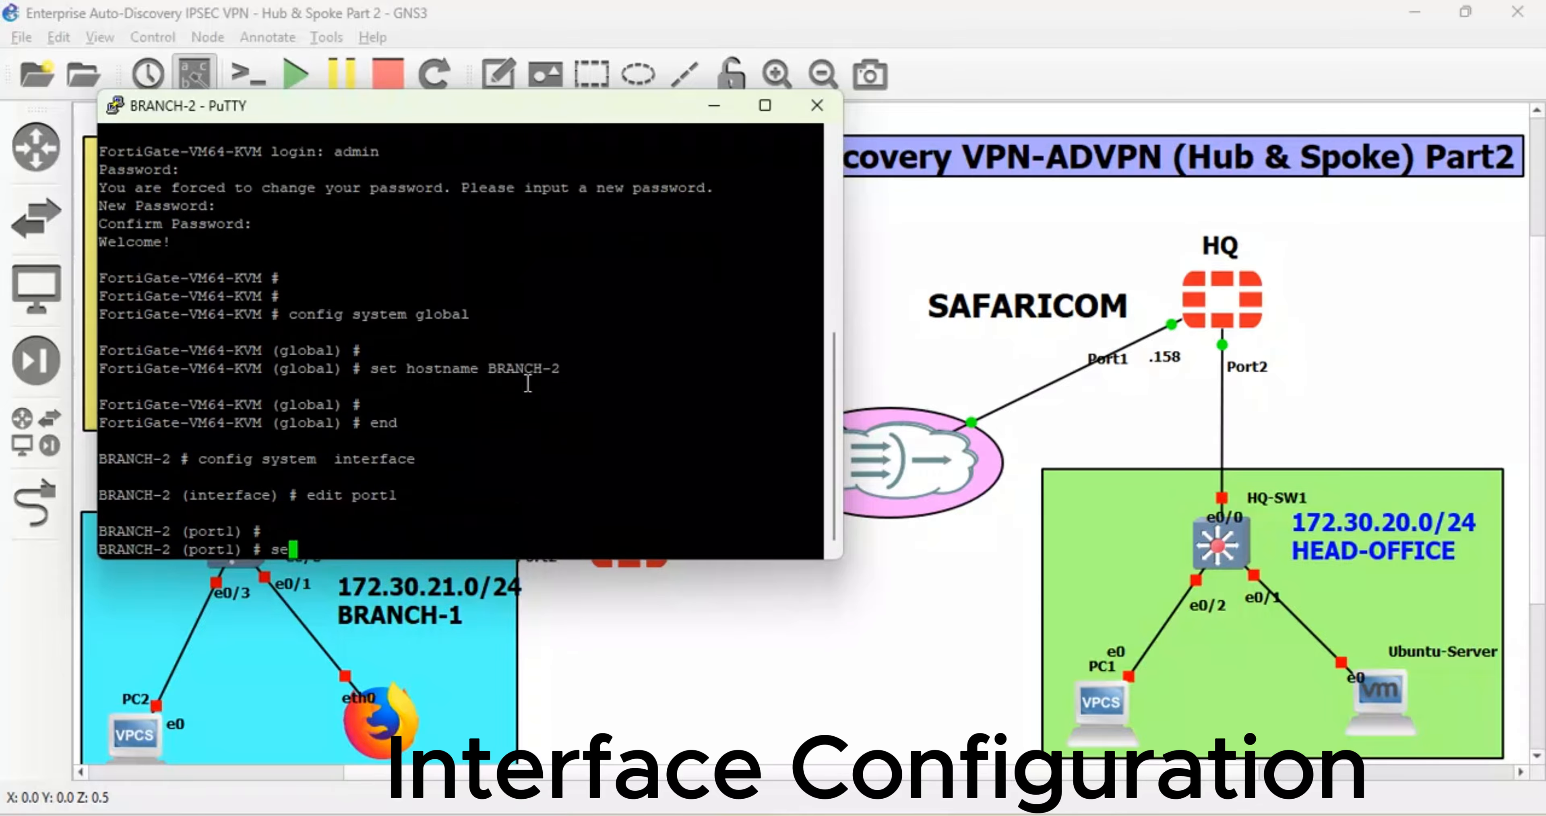
{"action": "type", "text": "t mode dhcp"}
{"action": "key", "text": "Return"}
{"action": "type", "text": "s"}
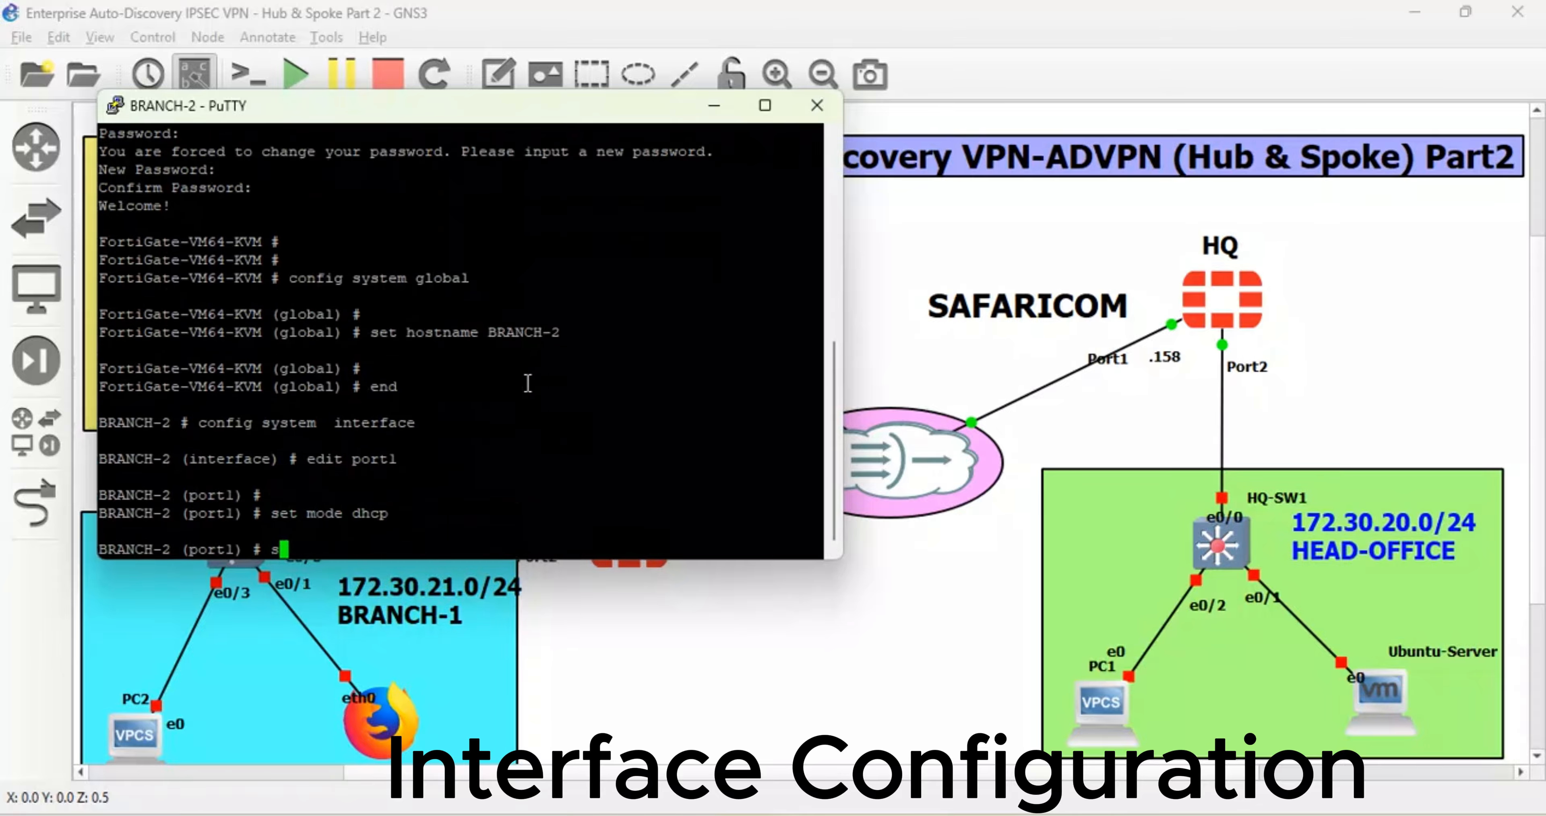
{"action": "type", "text": "et role wan"}
{"action": "key", "text": "Return"}
- Allow ping, telnet and https on port1, give it alias BR2-WAN, and save it with next
{"action": "type", "text": "set "}
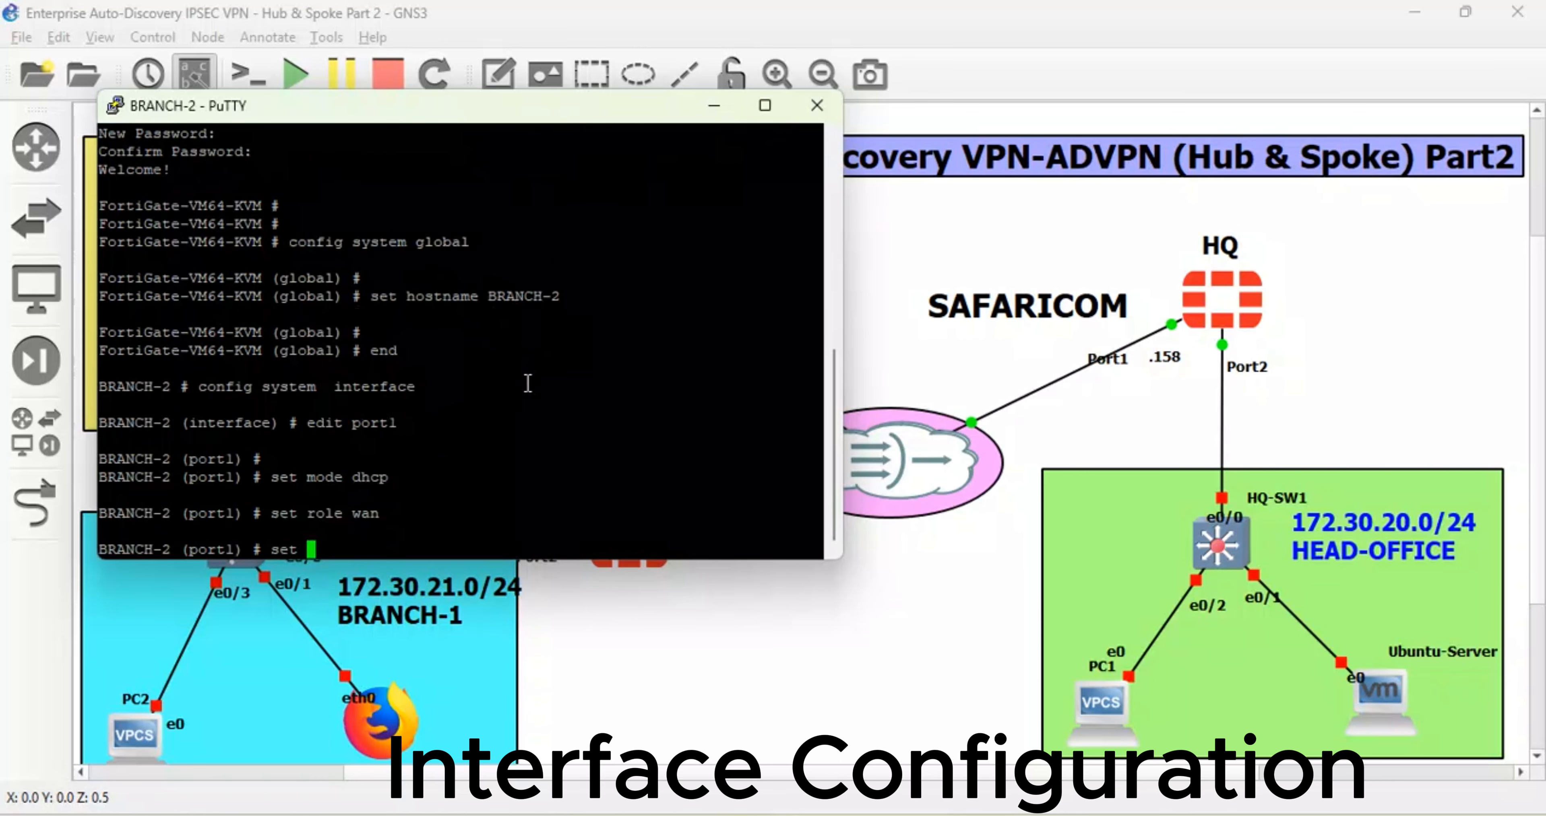
{"action": "type", "text": "allowaccess "}
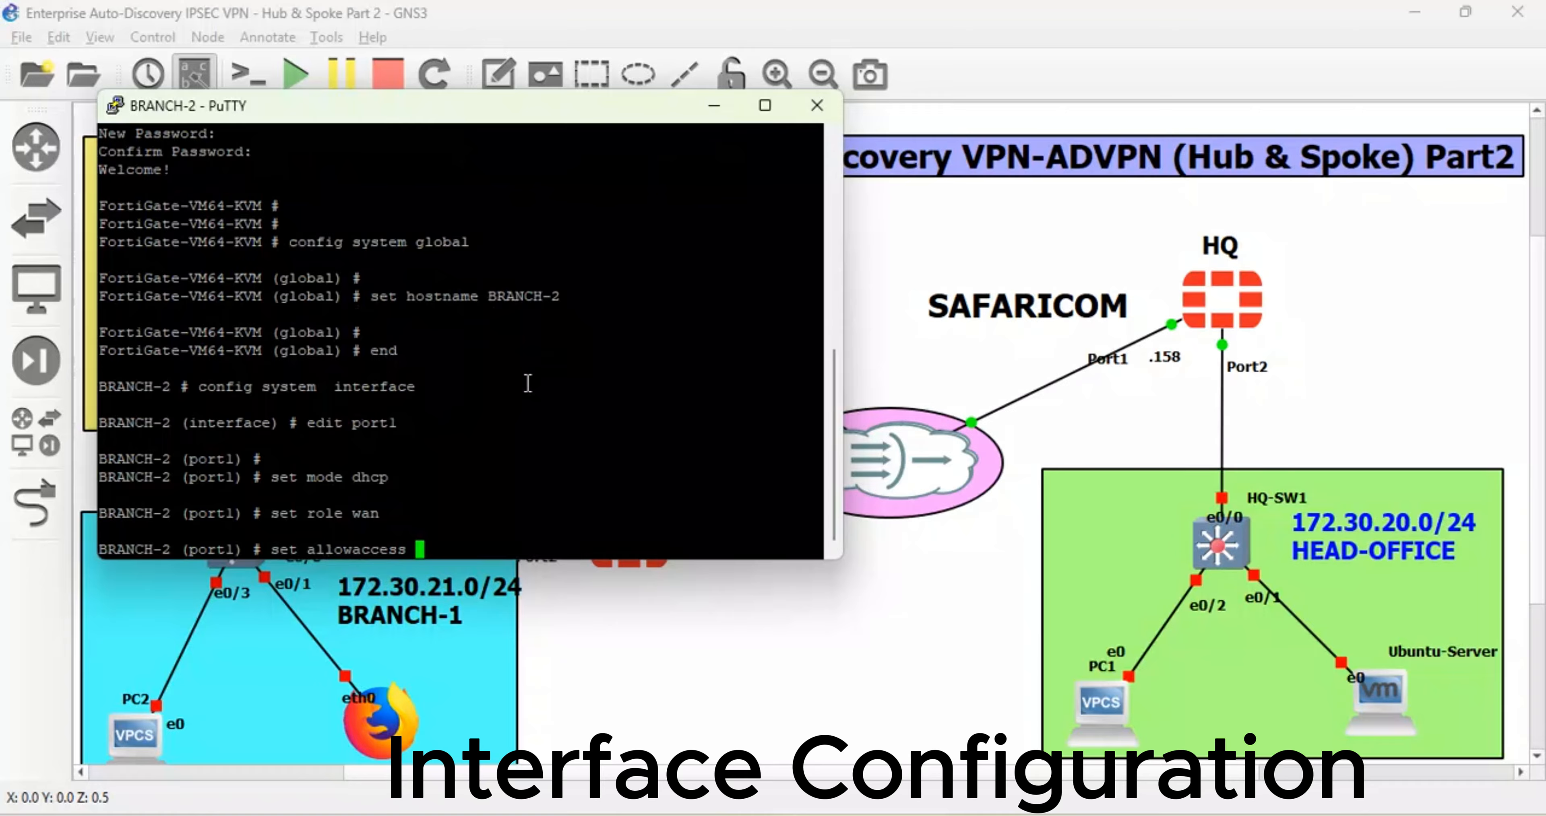
{"action": "type", "text": "ping telnet  https"}
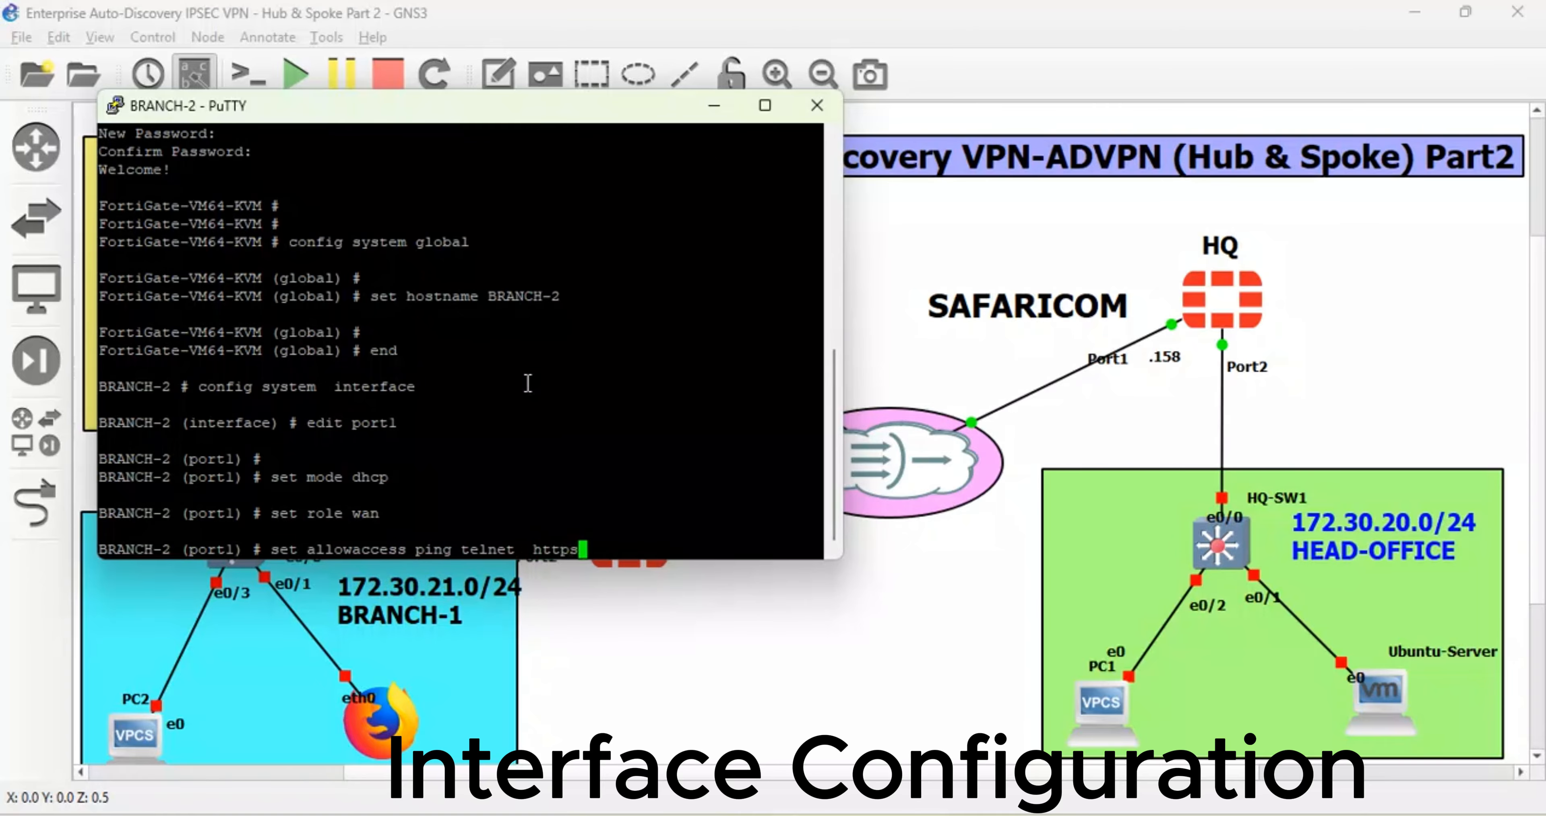
{"action": "key", "text": "Return"}
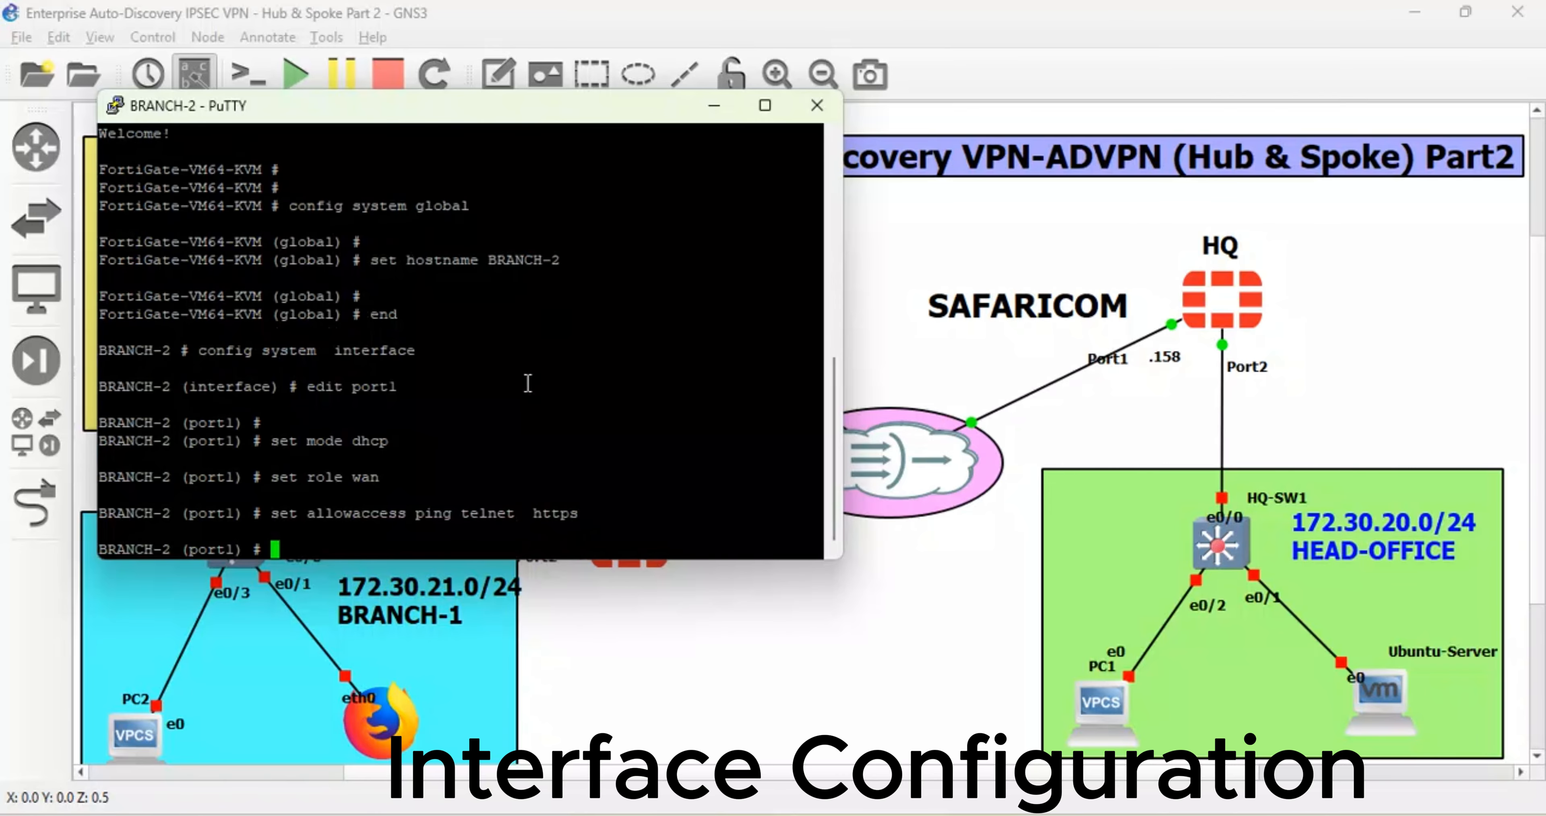
{"action": "type", "text": "set alias BR2-WAN"}
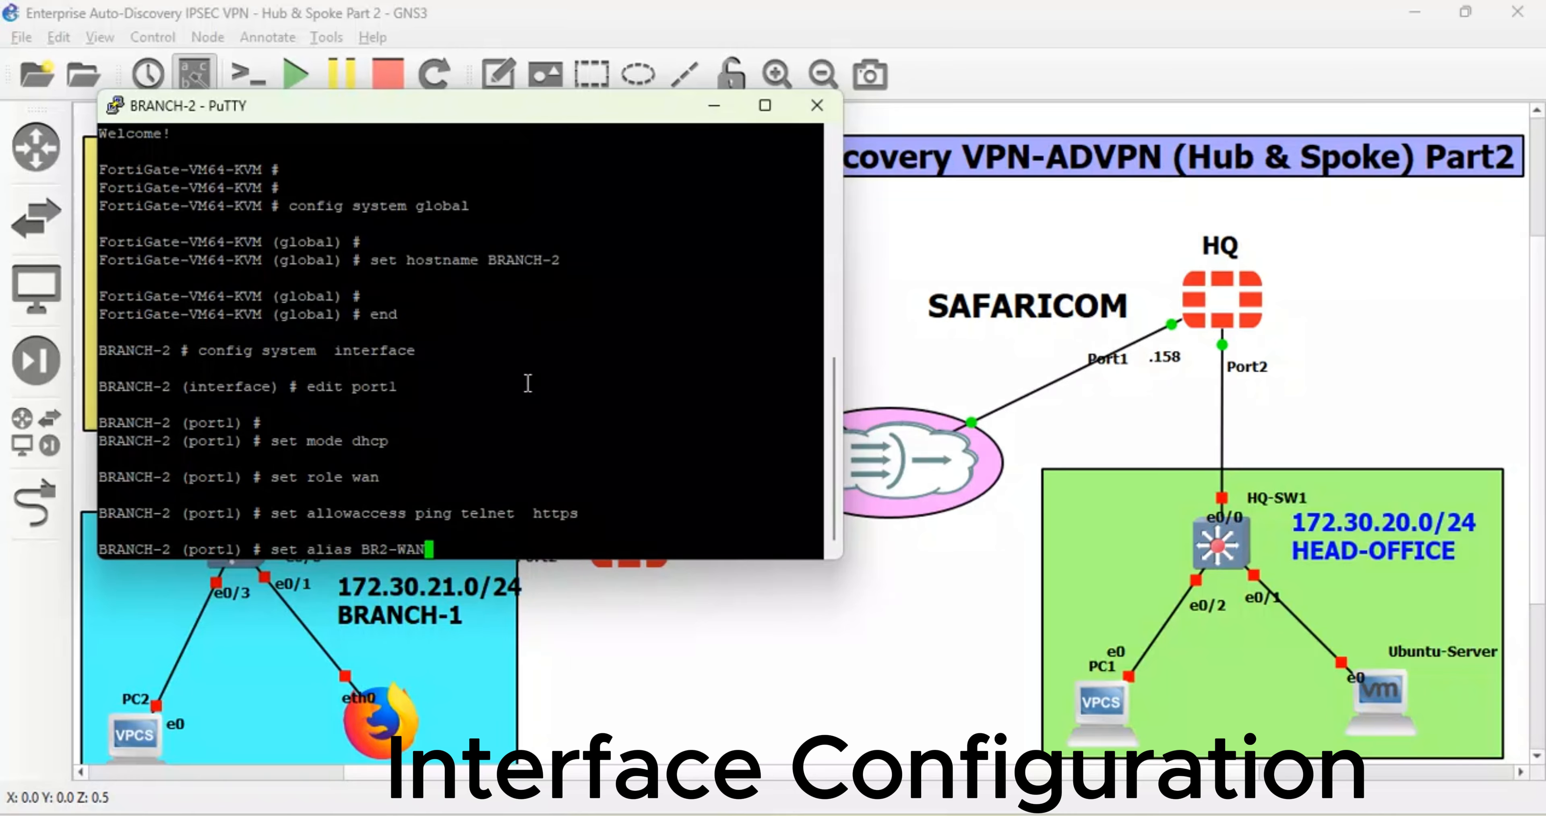
{"action": "key", "text": "Return"}
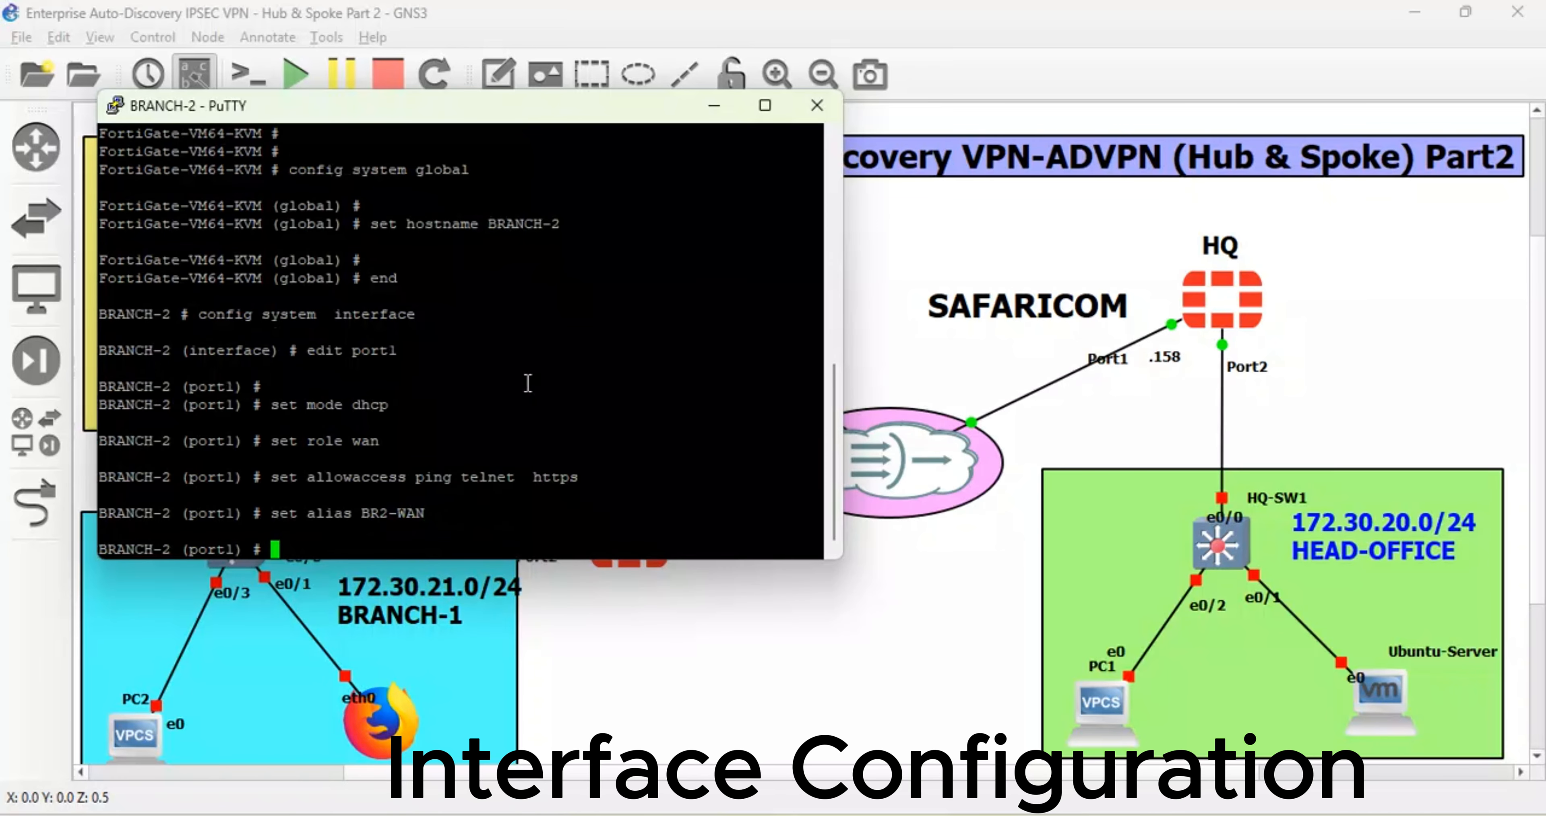
{"action": "type", "text": "e"}
{"action": "key", "text": "BackSpace"}
{"action": "type", "text": "next"}
{"action": "key", "text": "Return"}
{"action": "type", "text": "edit port1"}
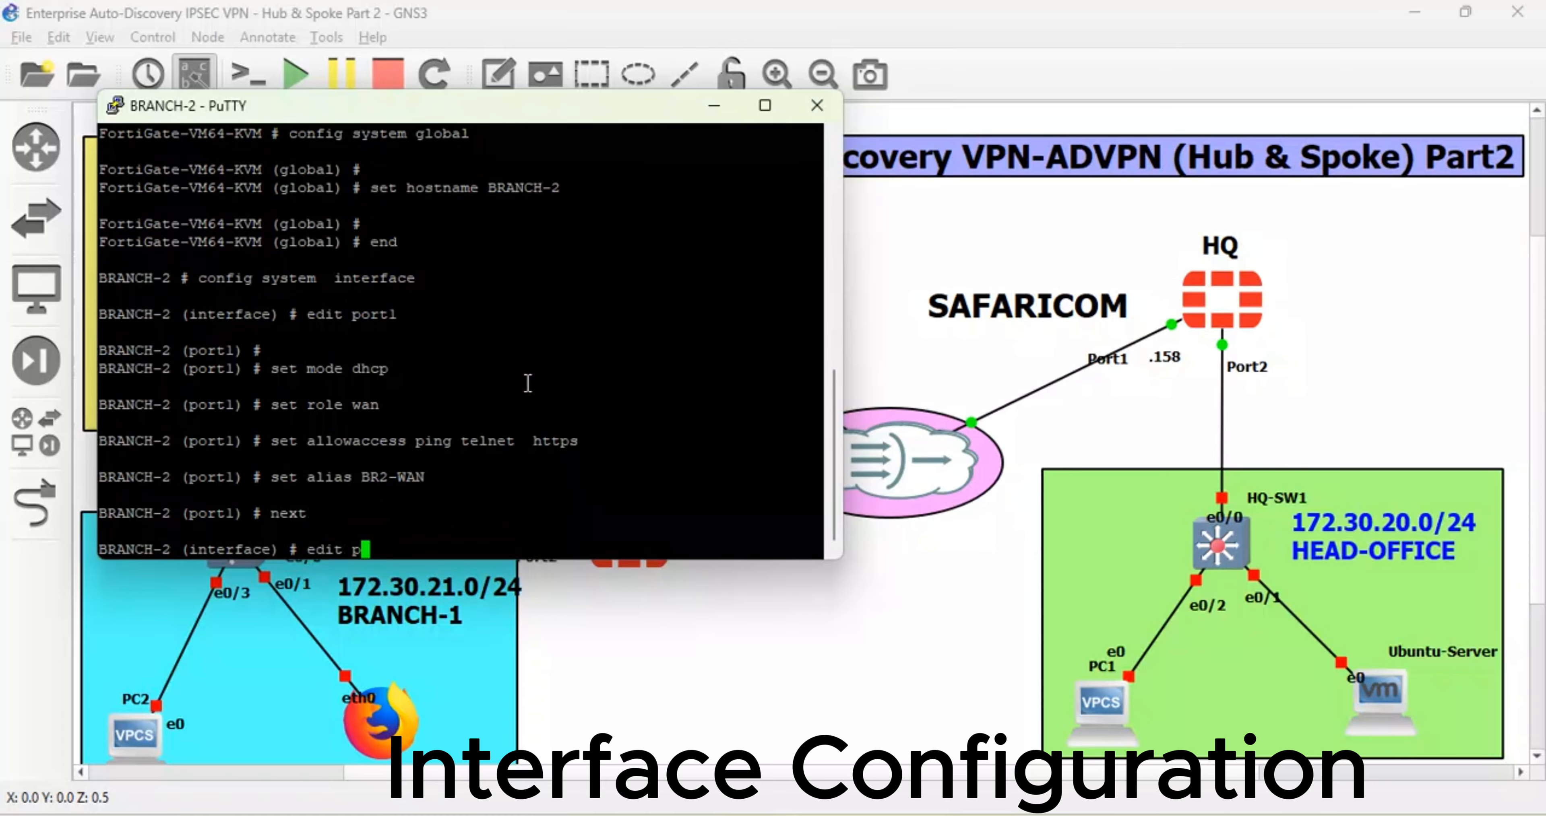
- Set port2 to static addressing 172.30.22.1/24 with the LAN role
{"action": "key", "text": "Return"}
{"action": "type", "text": "set "}
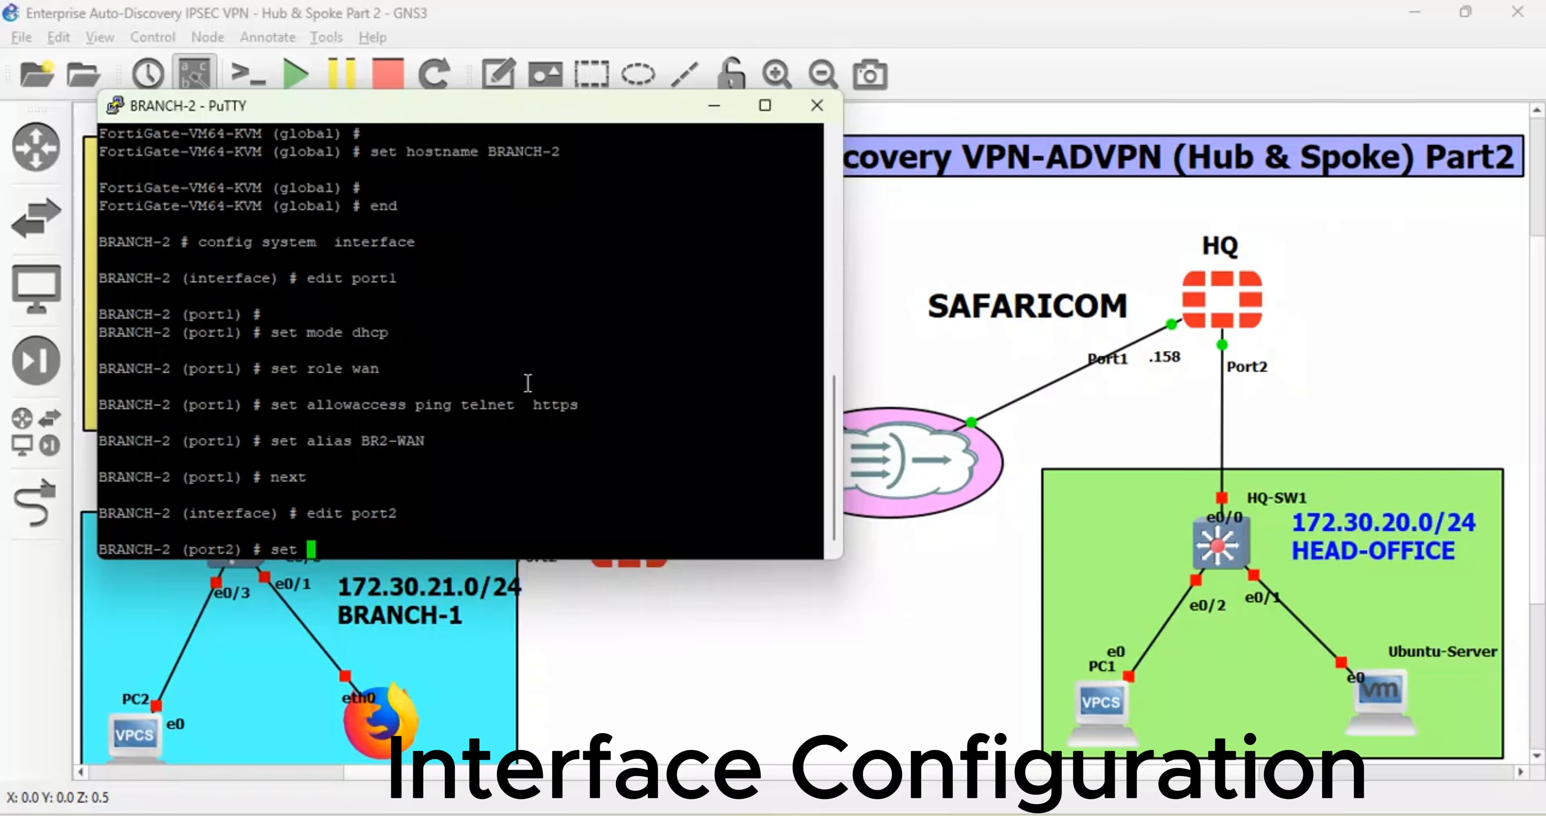
{"action": "type", "text": "mode static"}
{"action": "key", "text": "Return"}
{"action": "type", "text": "s"}
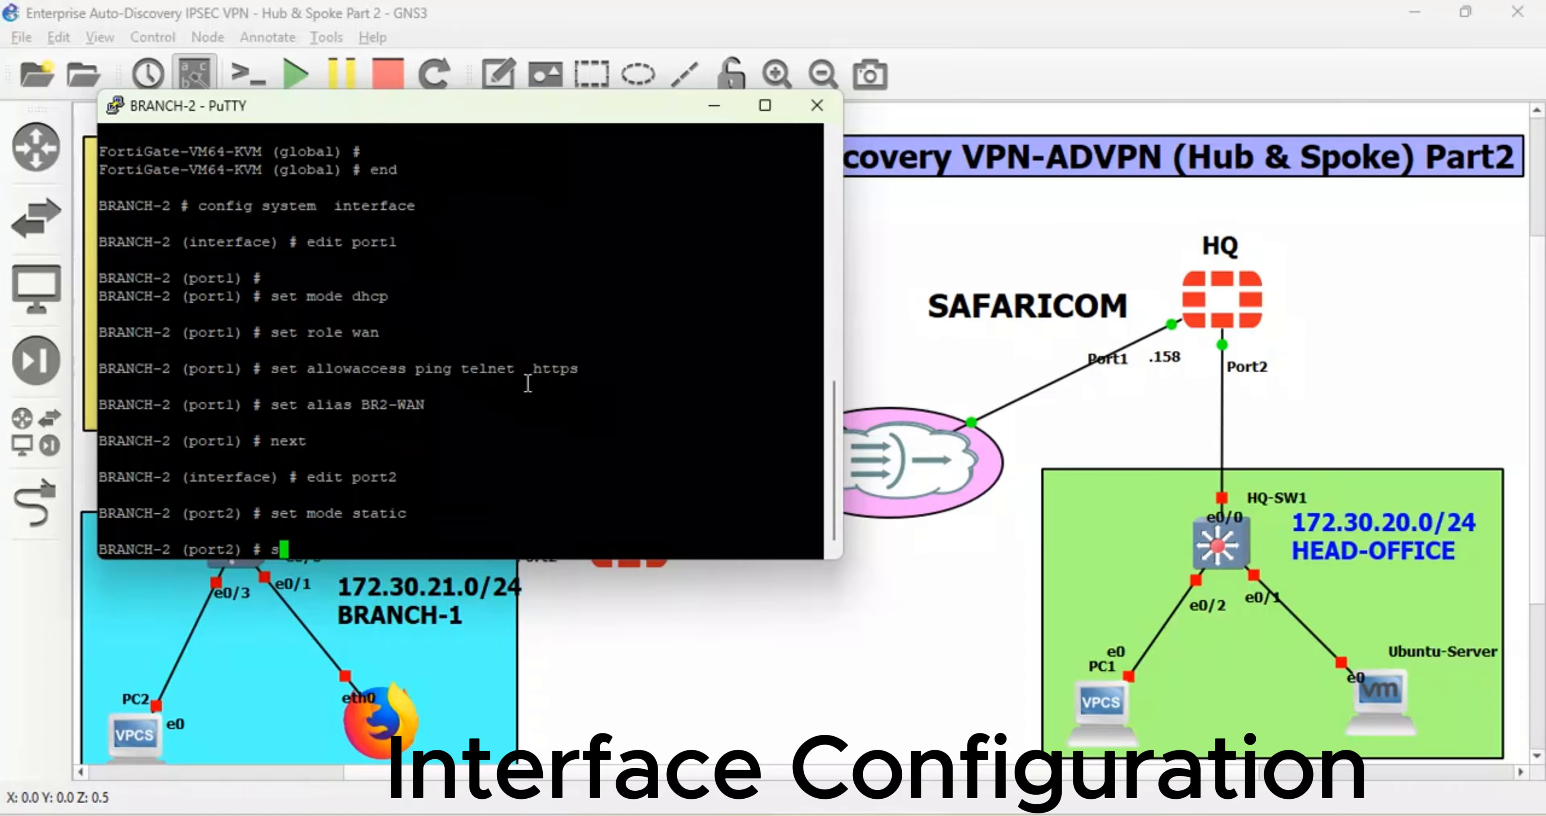
{"action": "type", "text": "et ip 172.30.22.1/24"}
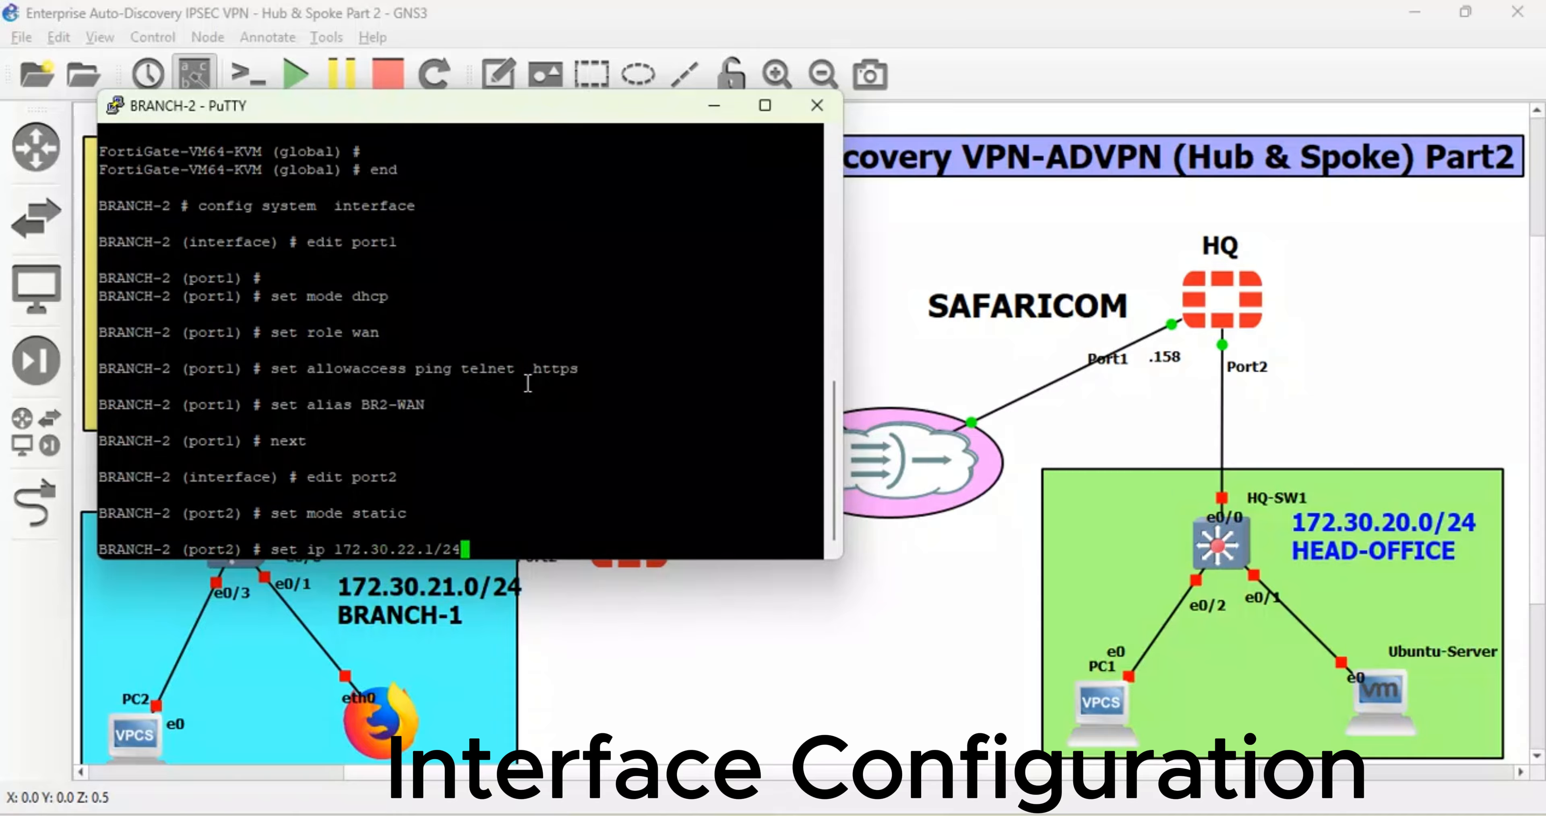
{"action": "key", "text": "Return"}
{"action": "type", "text": "set role "}
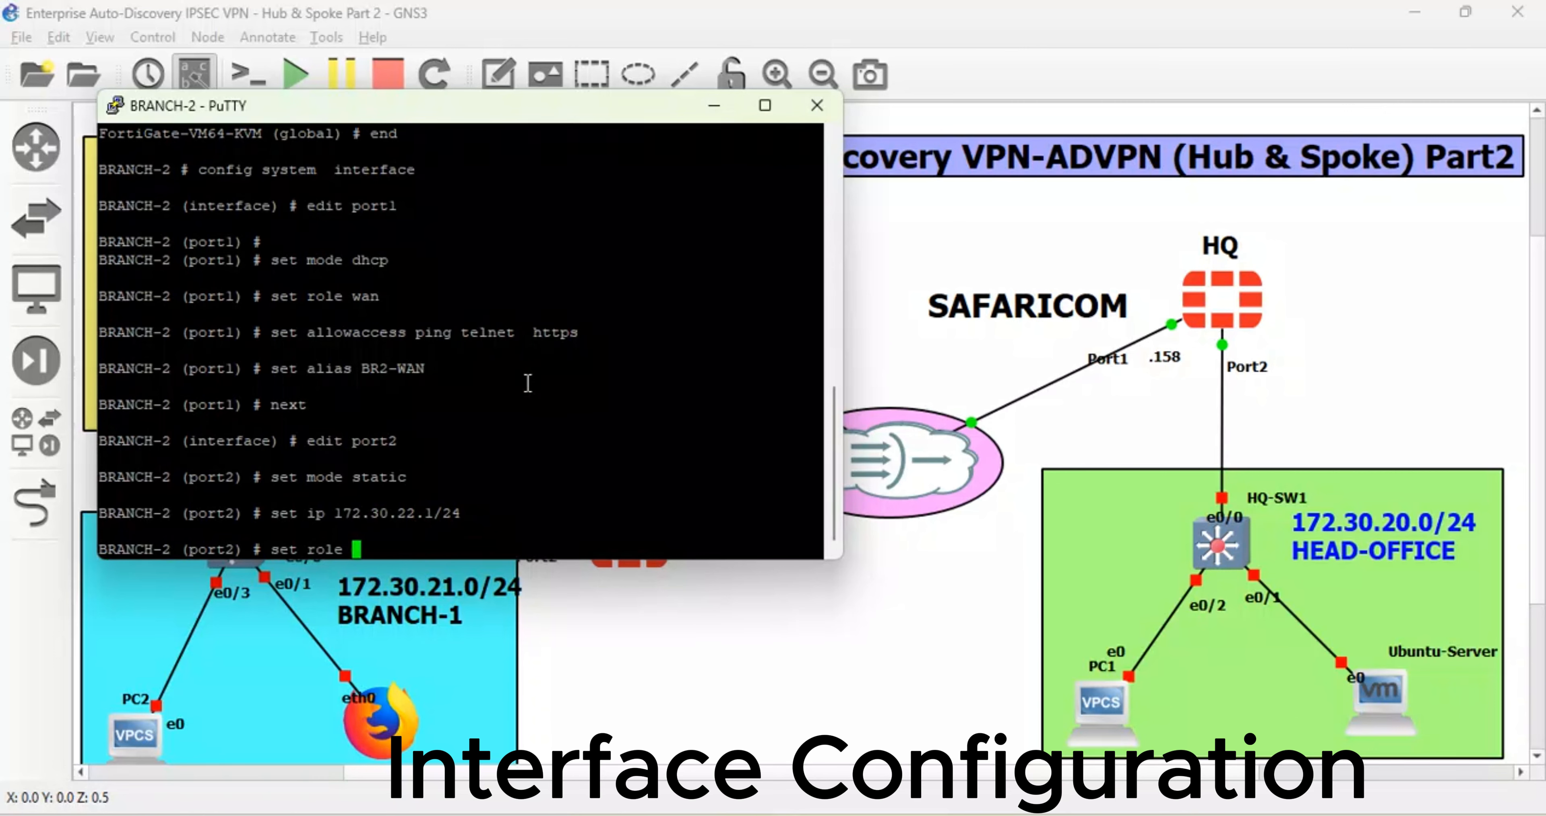
{"action": "type", "text": "lan"}
{"action": "key", "text": "Return"}
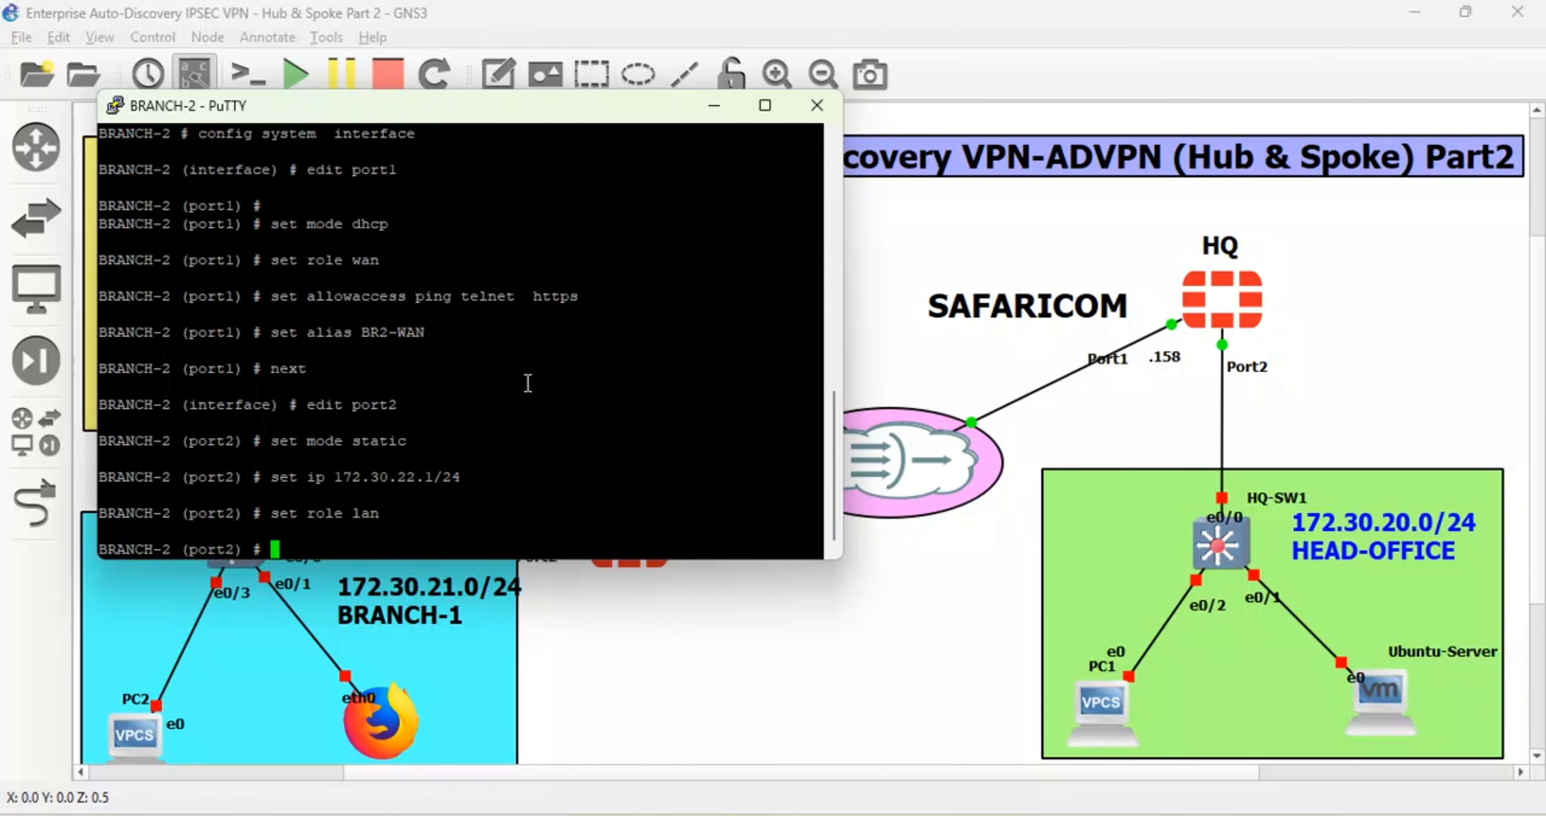
- Give port2 alias BR2-LAN, allow ping, telnet and ssh, and save it with next
{"action": "type", "text": "set alias BR2-LAN"}
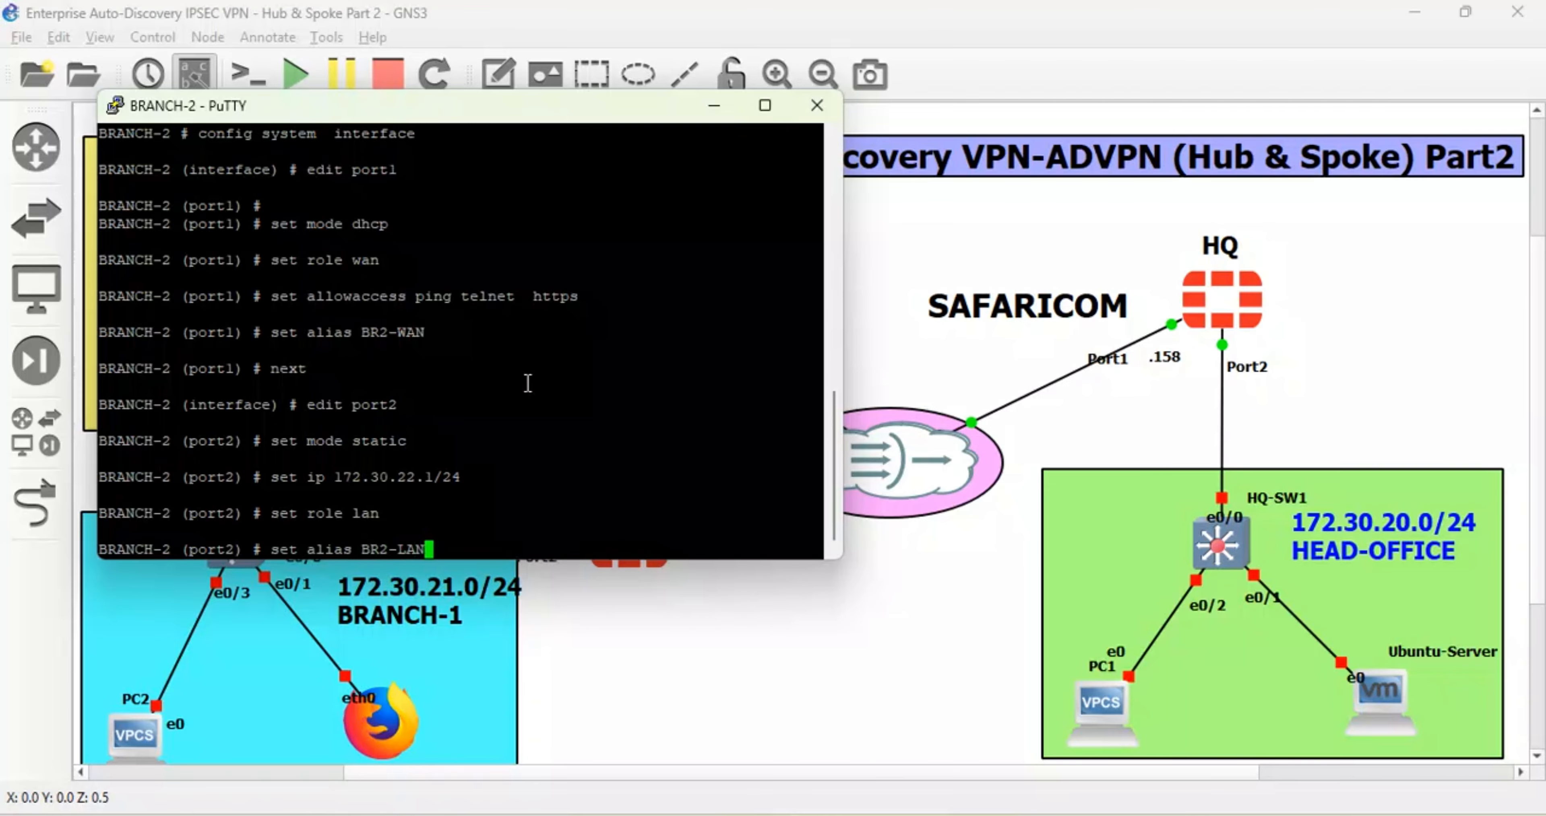
{"action": "key", "text": "Return"}
{"action": "type", "text": "s"}
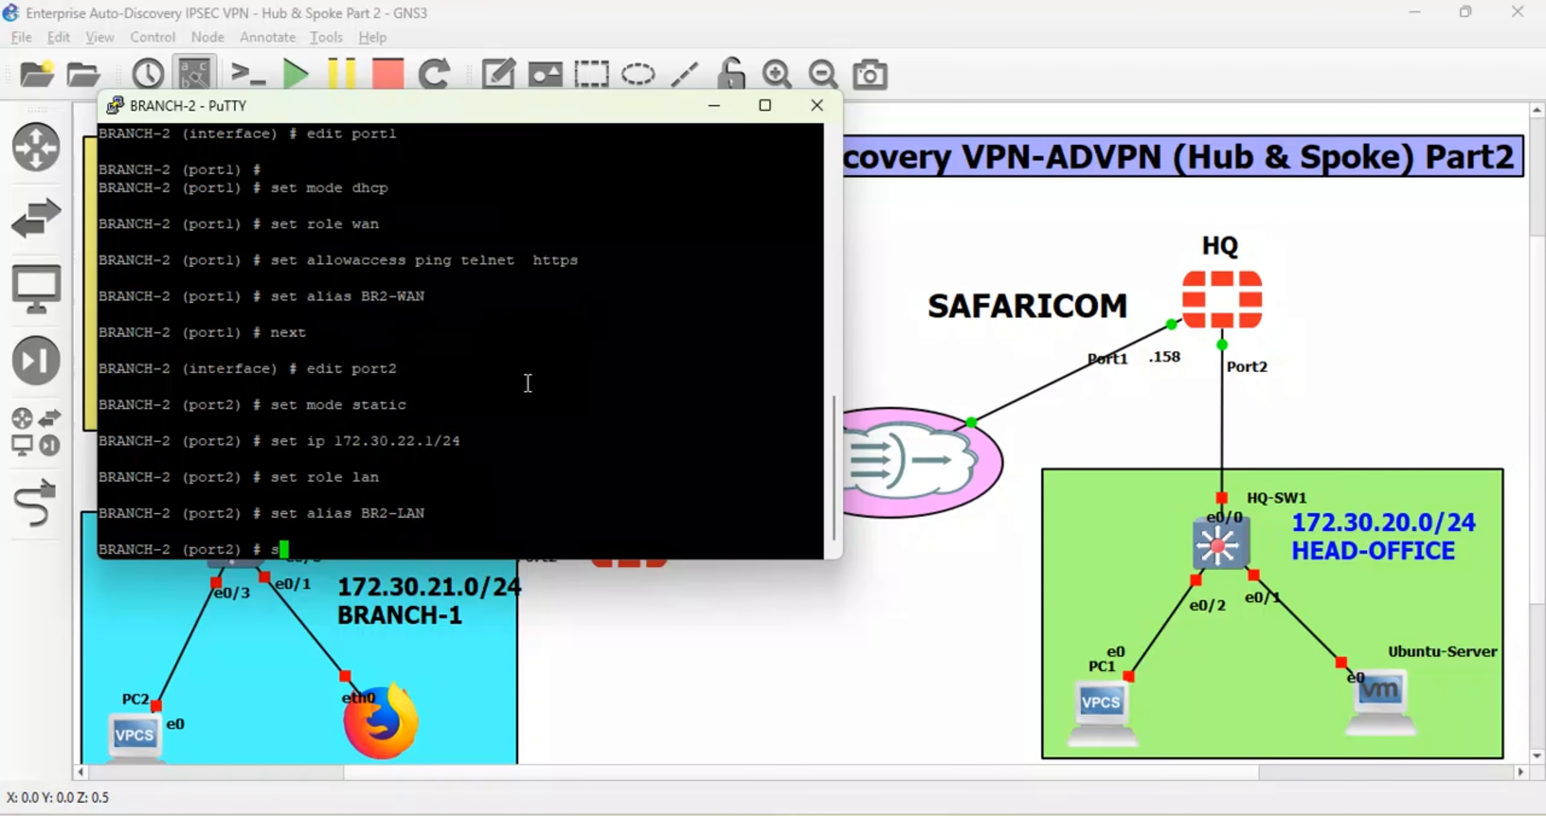
{"action": "type", "text": "et allowaccess"}
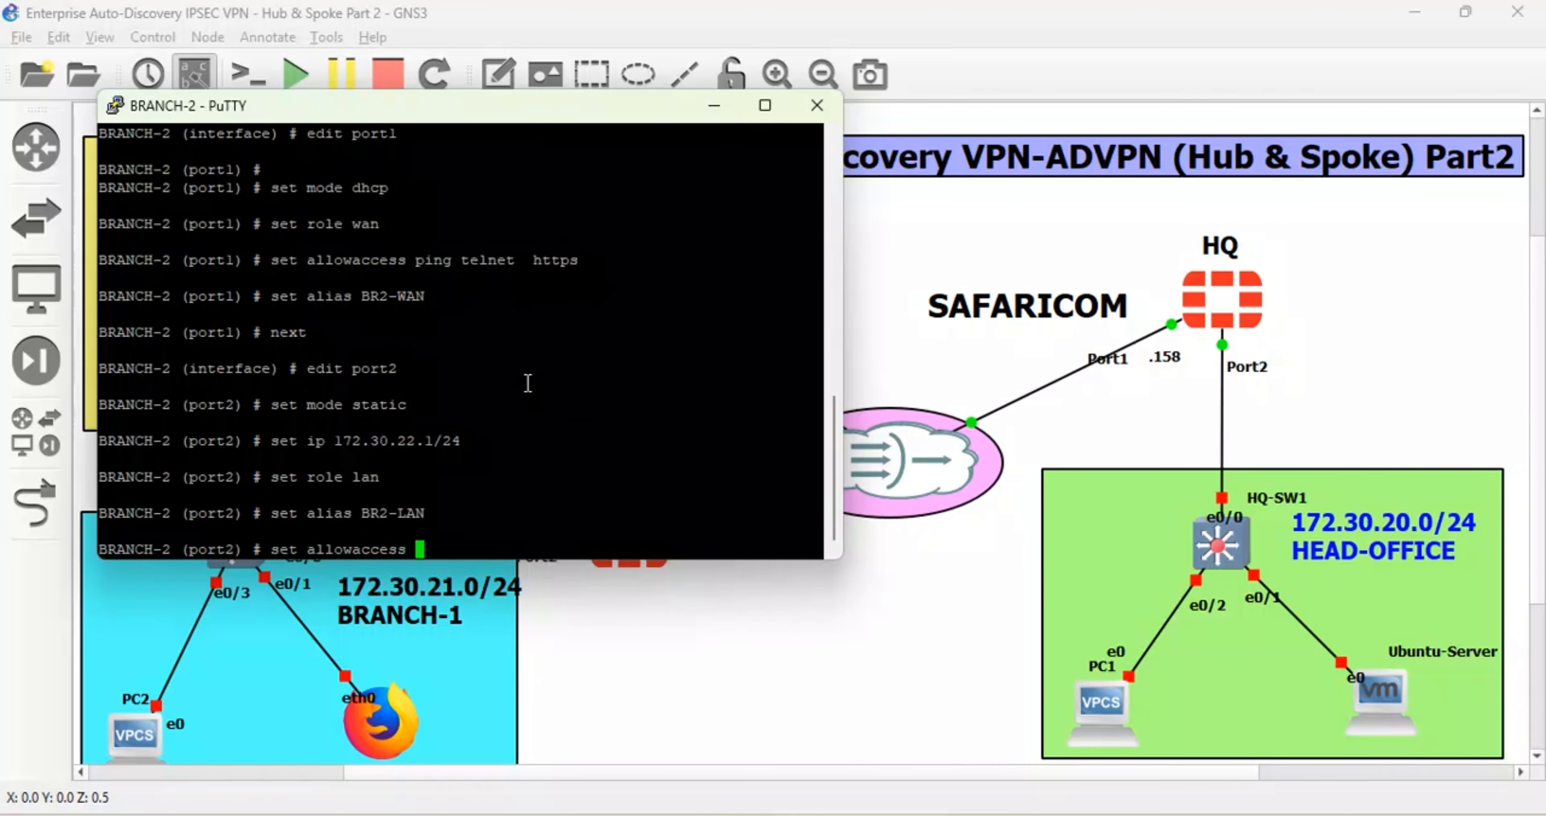
{"action": "type", "text": " ping telnet  ssh"}
{"action": "key", "text": "Return"}
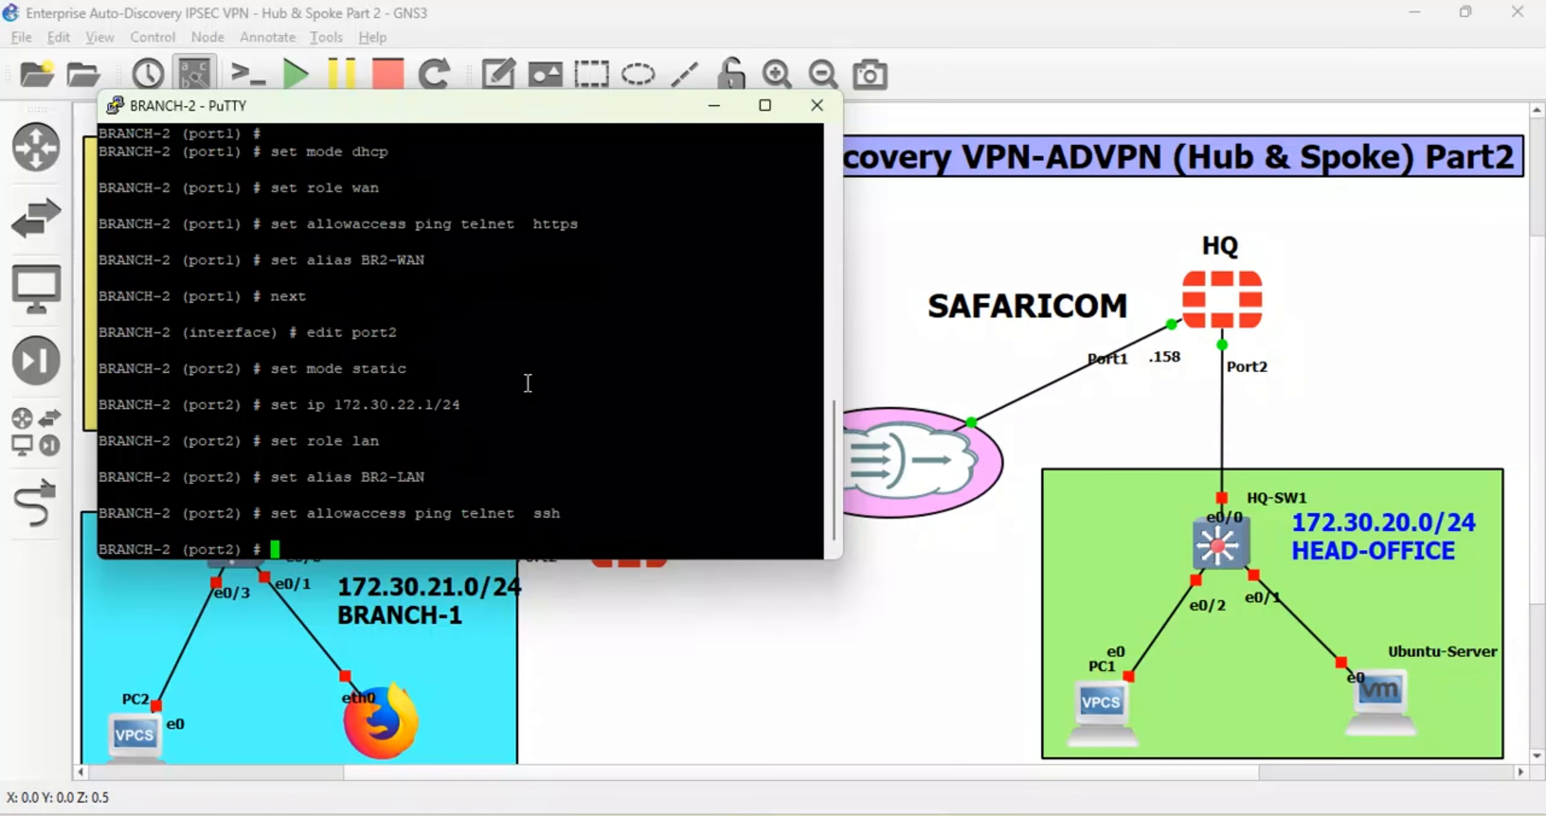
{"action": "type", "text": "next"}
{"action": "key", "text": "Return"}
- Open port3 for editing and set its addressing mode to DHCP
{"action": "type", "text": "po"}
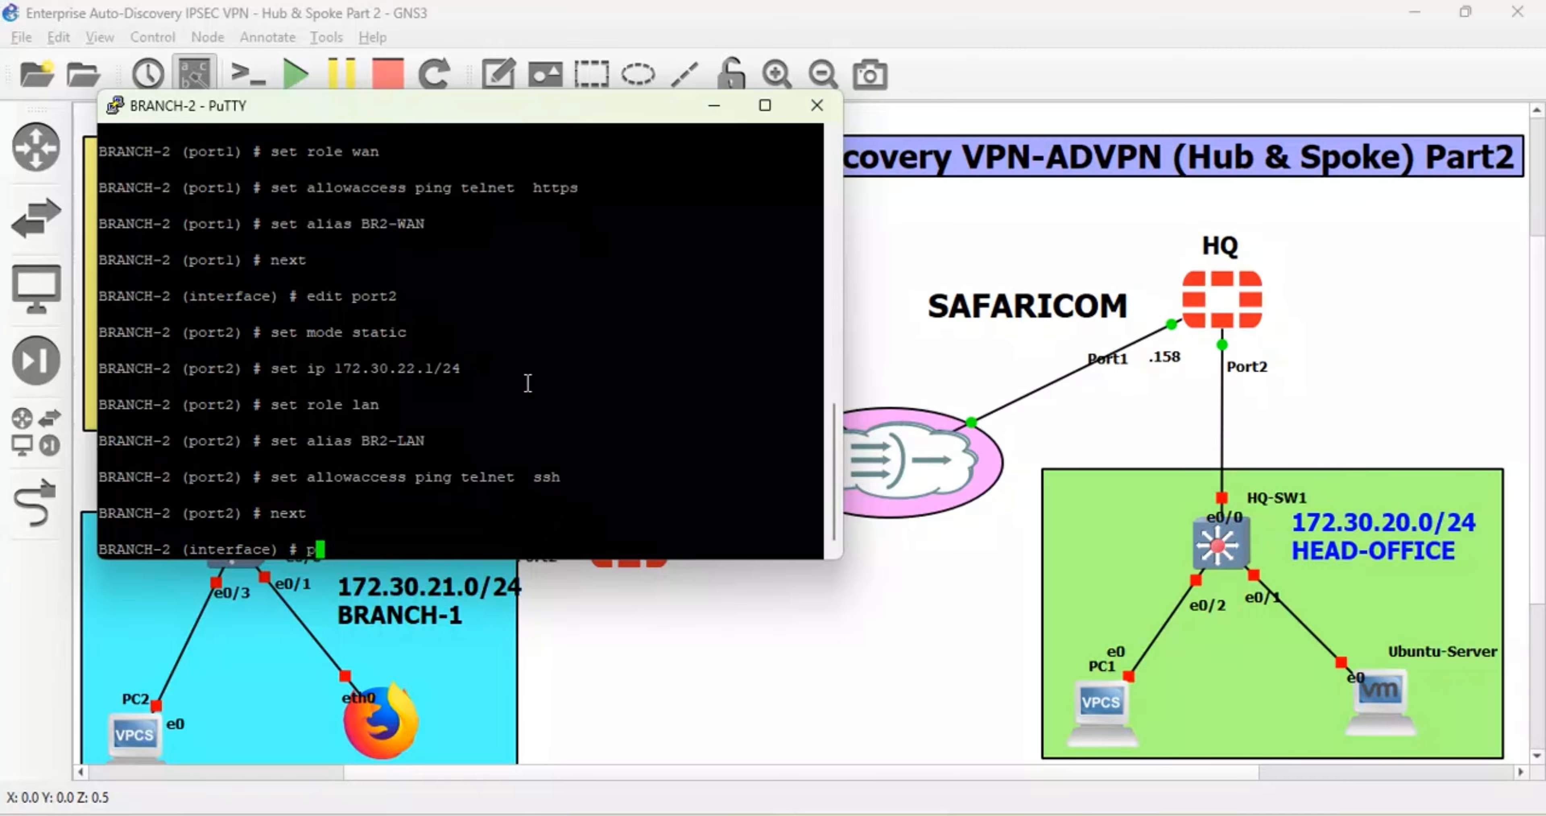
{"action": "key", "text": "BackSpace"}
{"action": "key", "text": "BackSpace"}
{"action": "type", "text": "edit port23"}
{"action": "key", "text": "Return"}
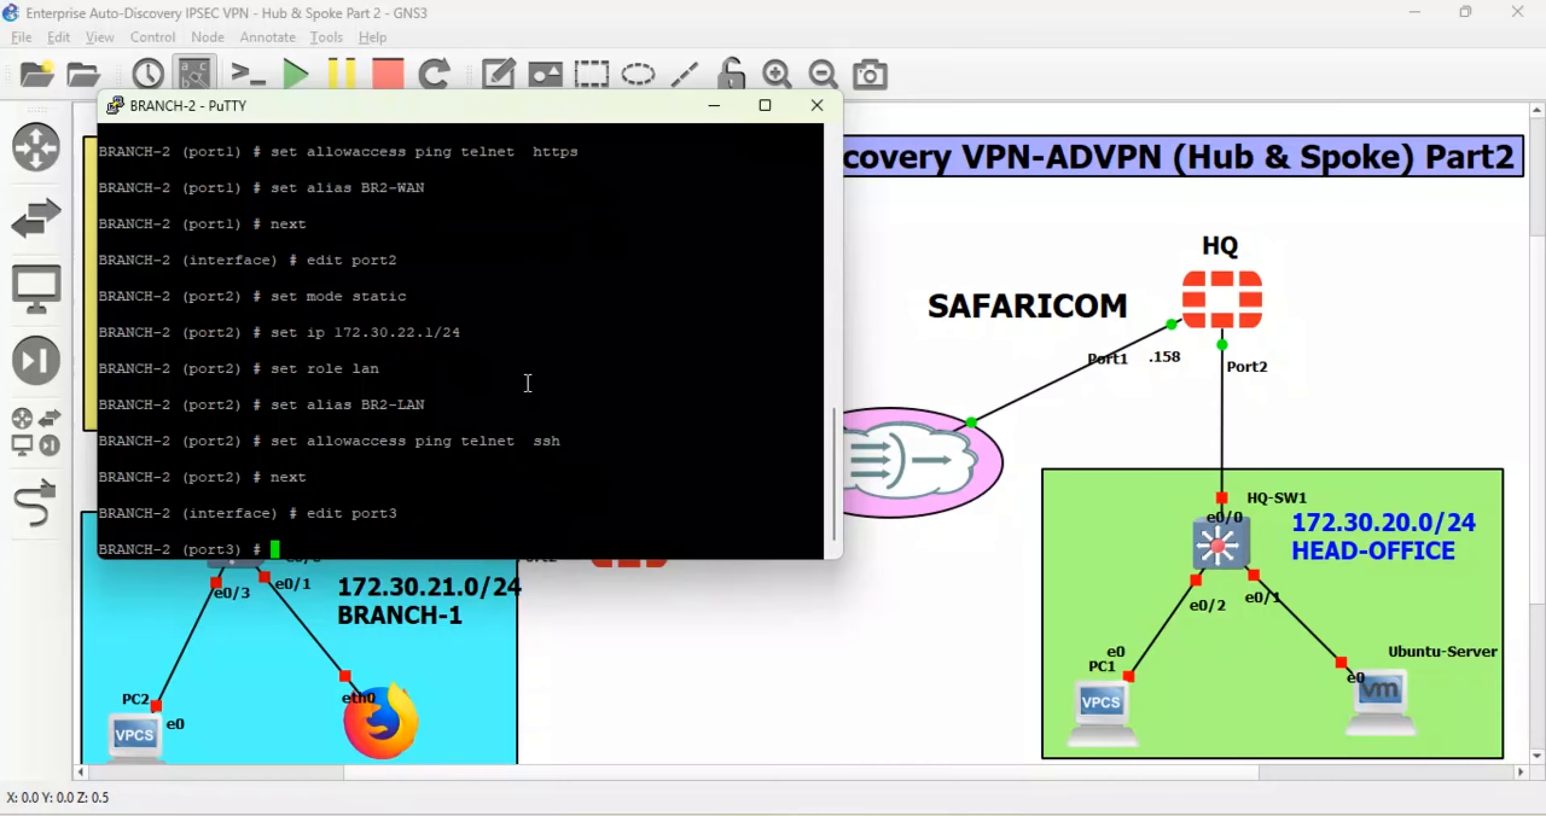
{"action": "key", "text": "Return"}
{"action": "type", "text": "set mode "}
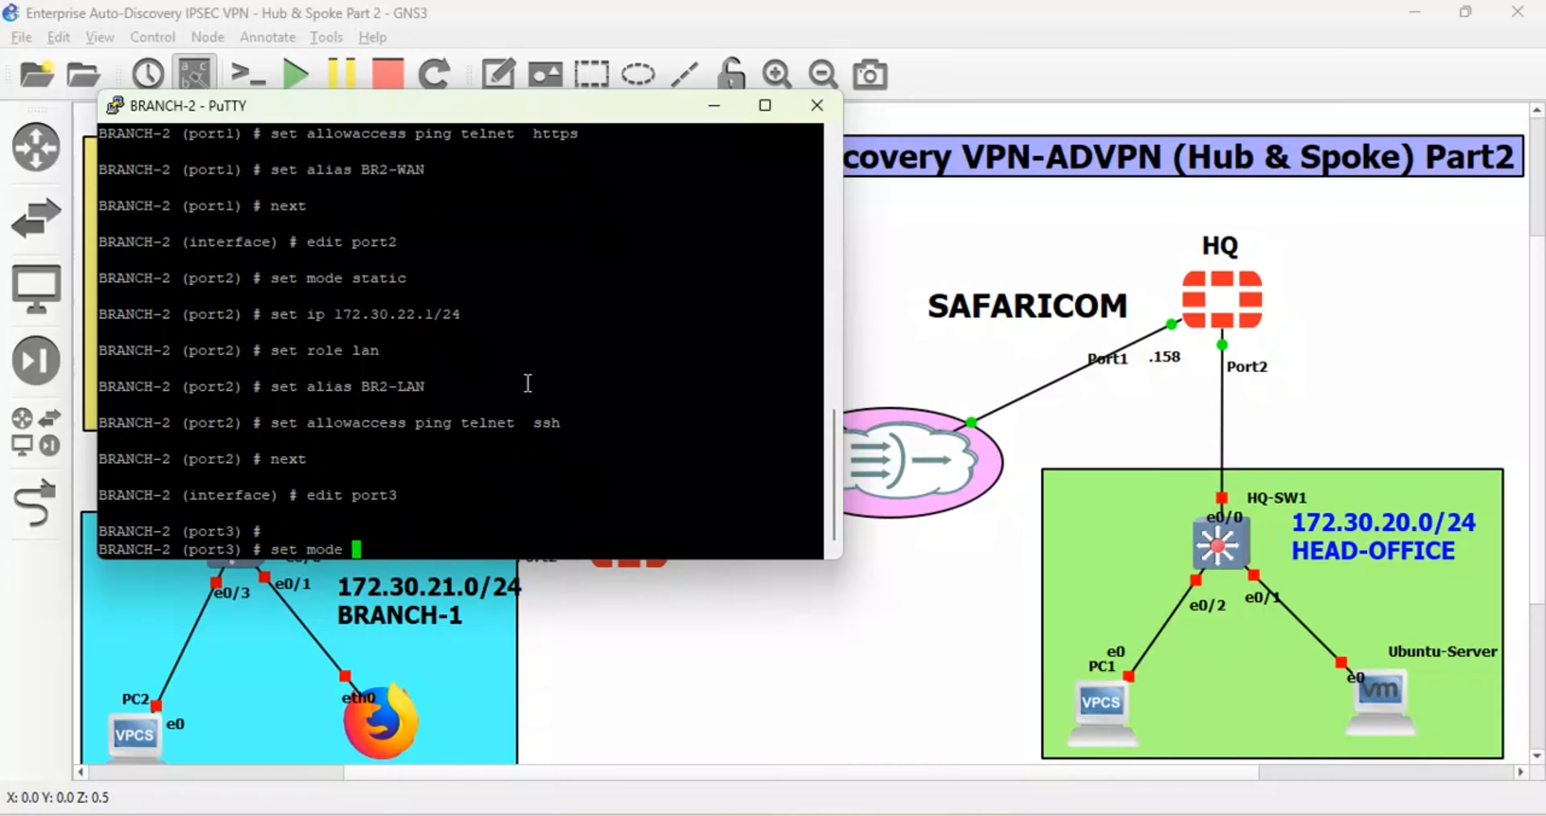
{"action": "type", "text": "dhcp"}
{"action": "key", "text": "Return"}
{"action": "type", "text": "set"}
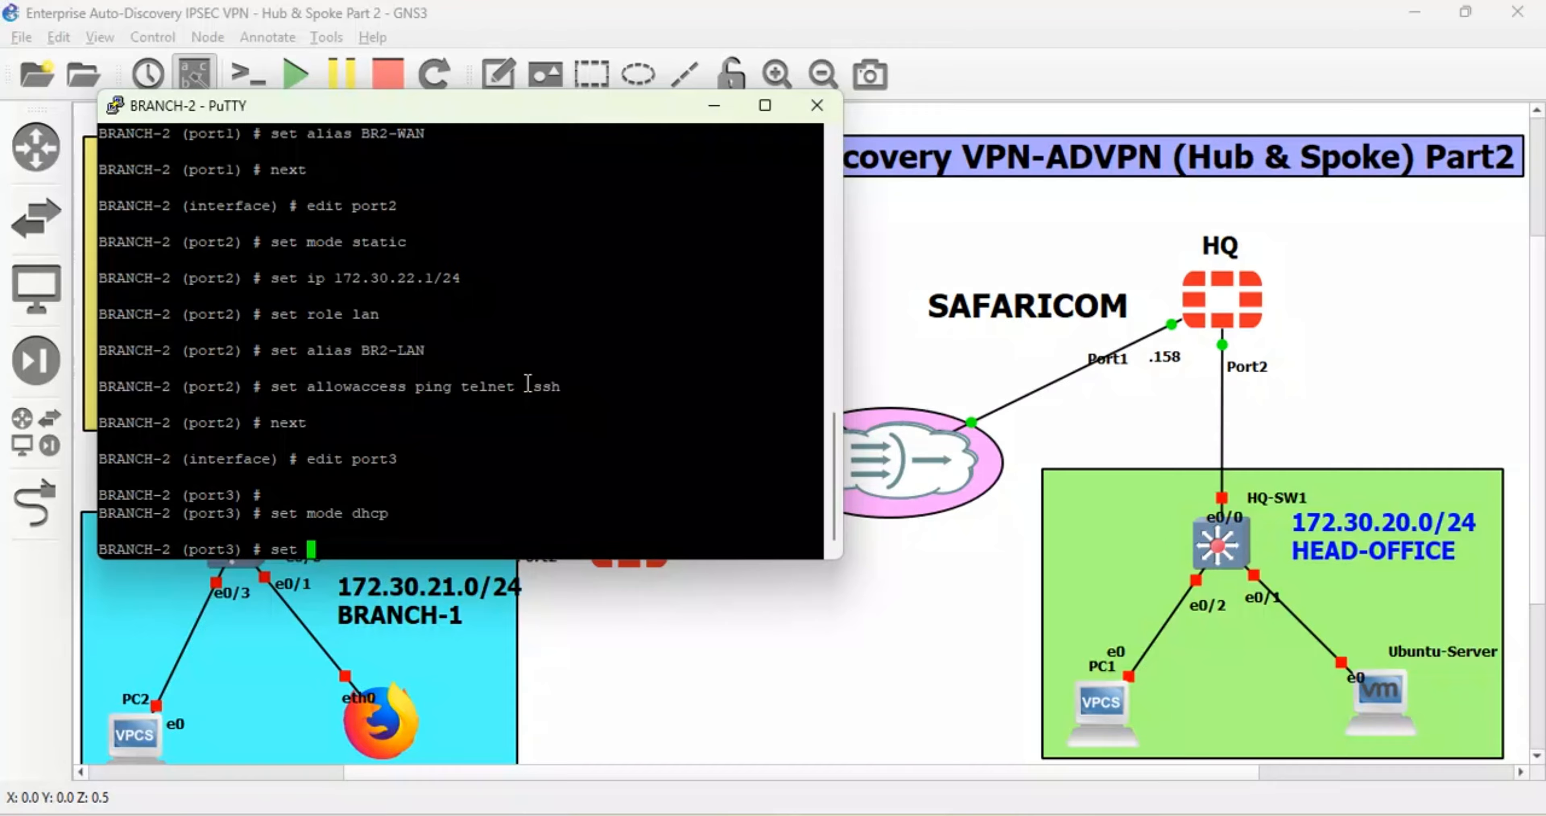
- Allow ping, https, telnet, http, fgfm and ssh on port3, alias it MGT-BR2, and end
{"action": "type", "text": "allowaccess p"}
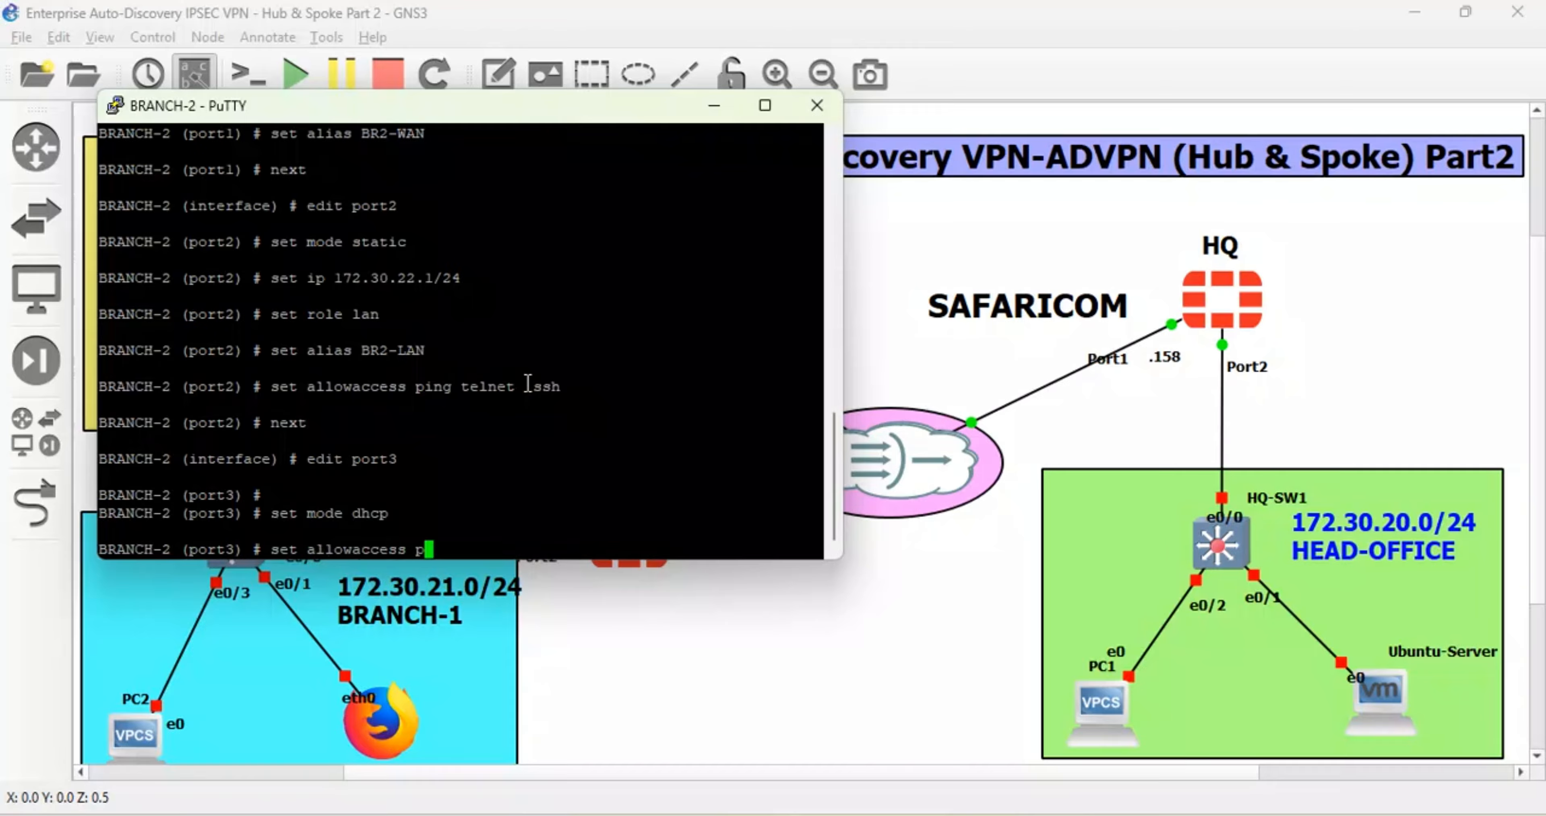
{"action": "type", "text": "ing https telnet  http  fgfm"}
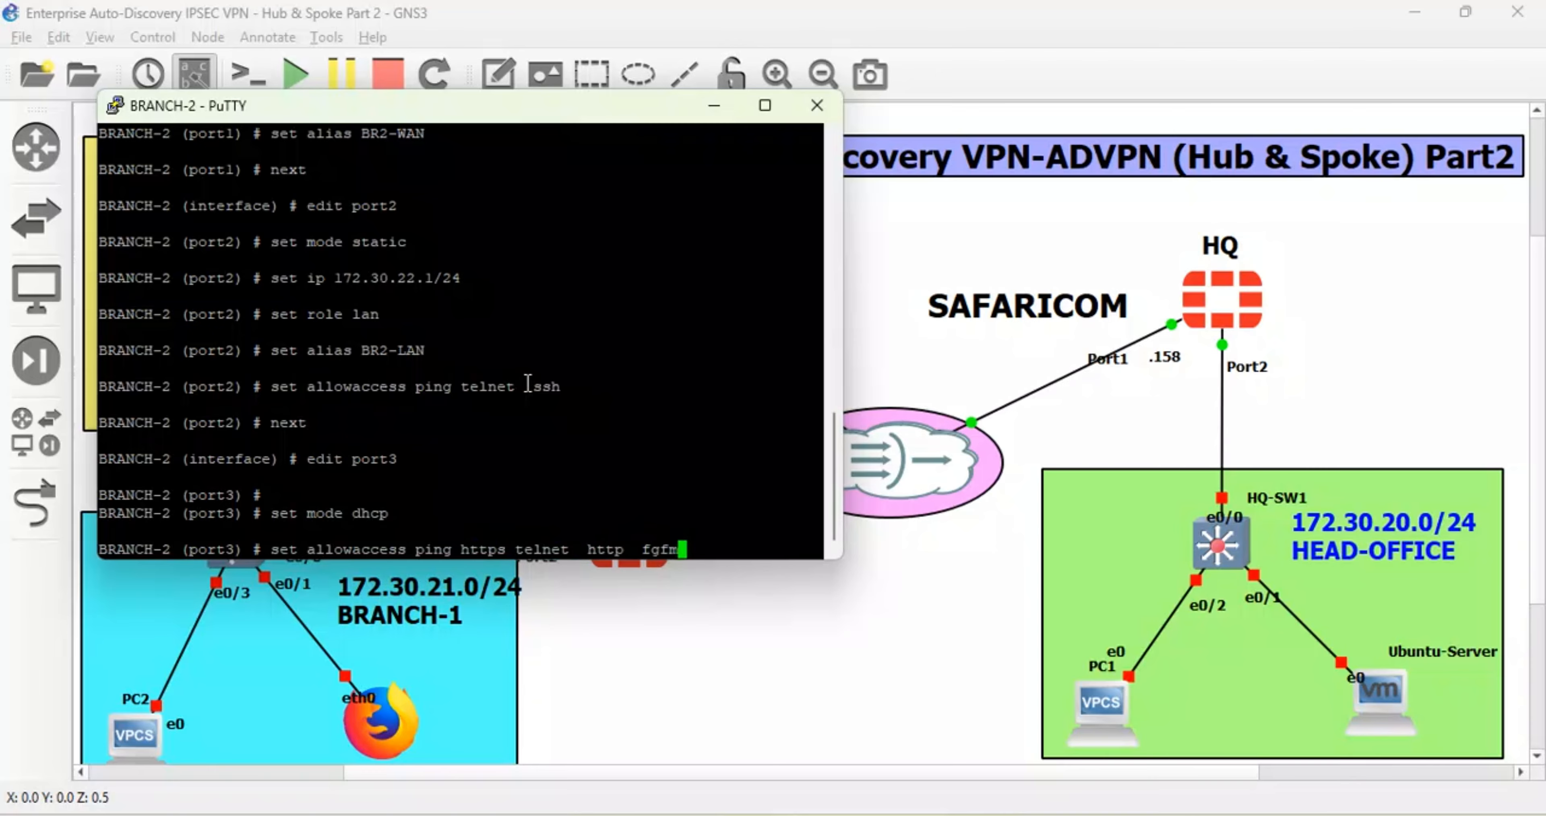
{"action": "type", "text": " ssh"}
{"action": "key", "text": "Return"}
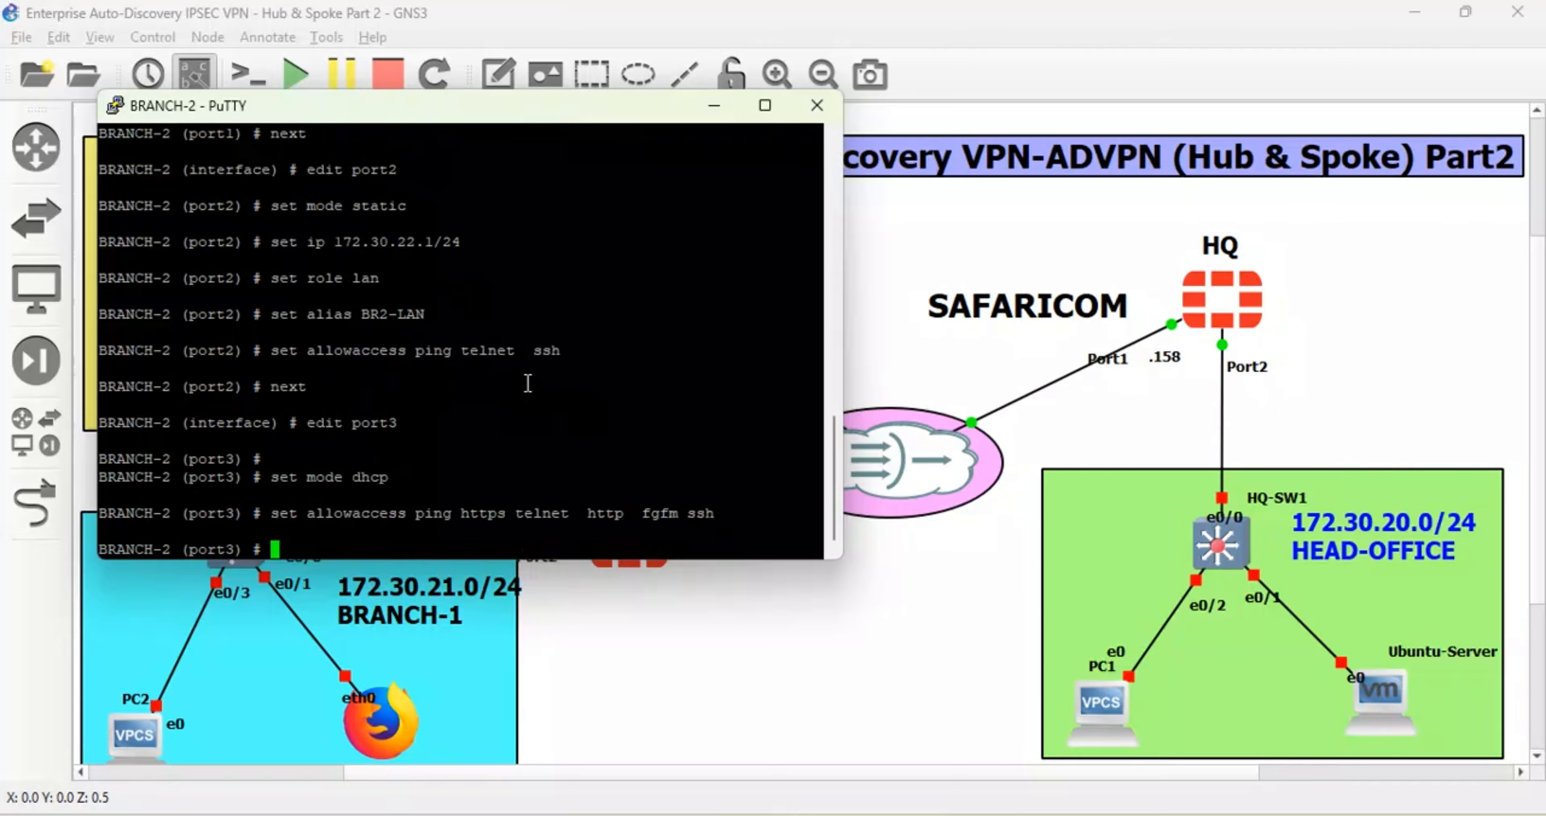
{"action": "type", "text": "set alias MGT"}
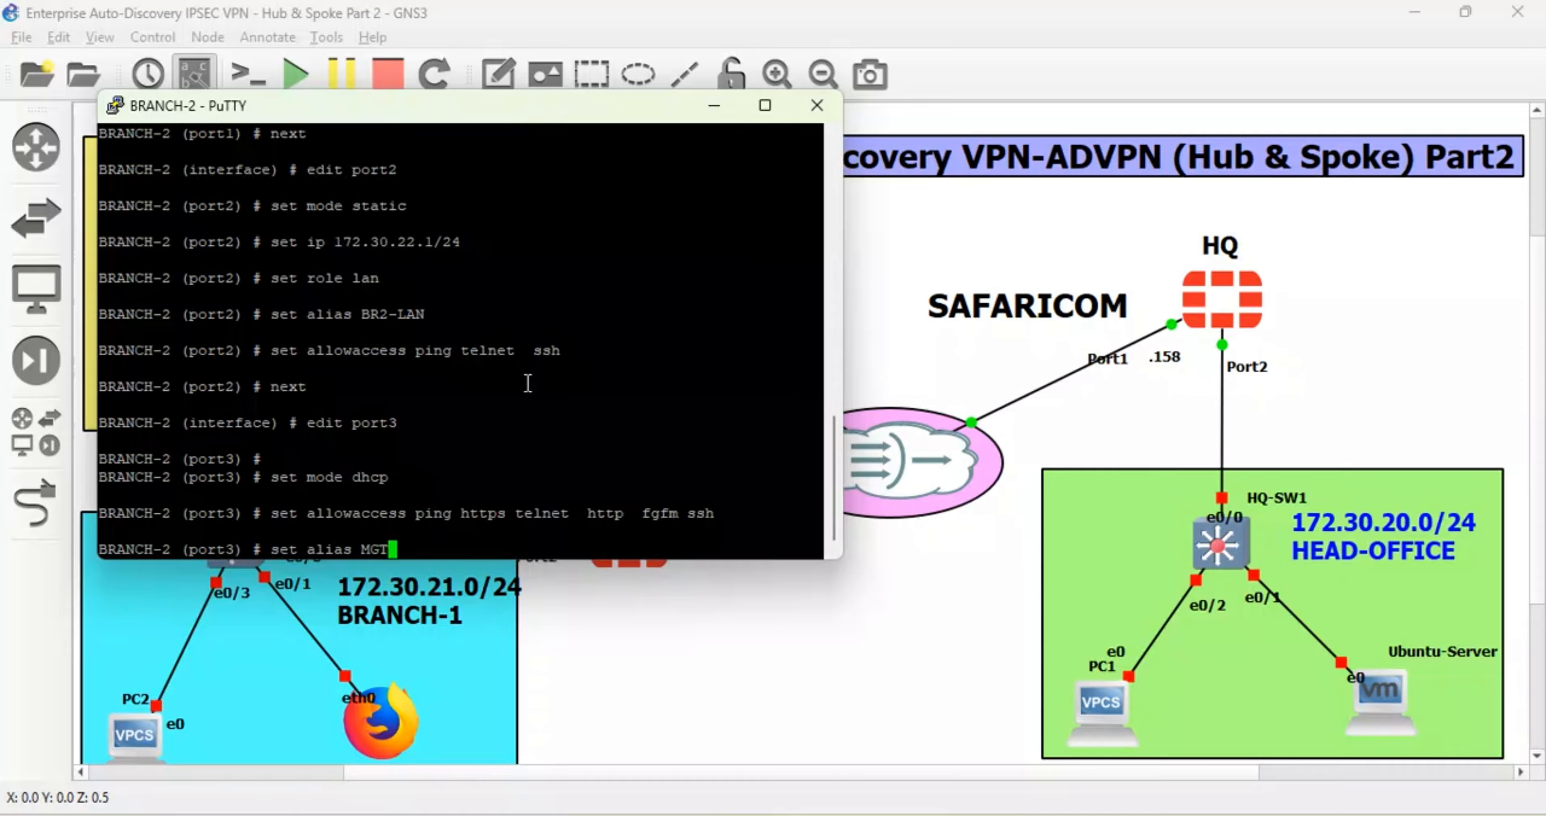
{"action": "type", "text": "-BR2"}
{"action": "key", "text": "Return"}
{"action": "key", "text": "Return"}
{"action": "type", "text": "s"}
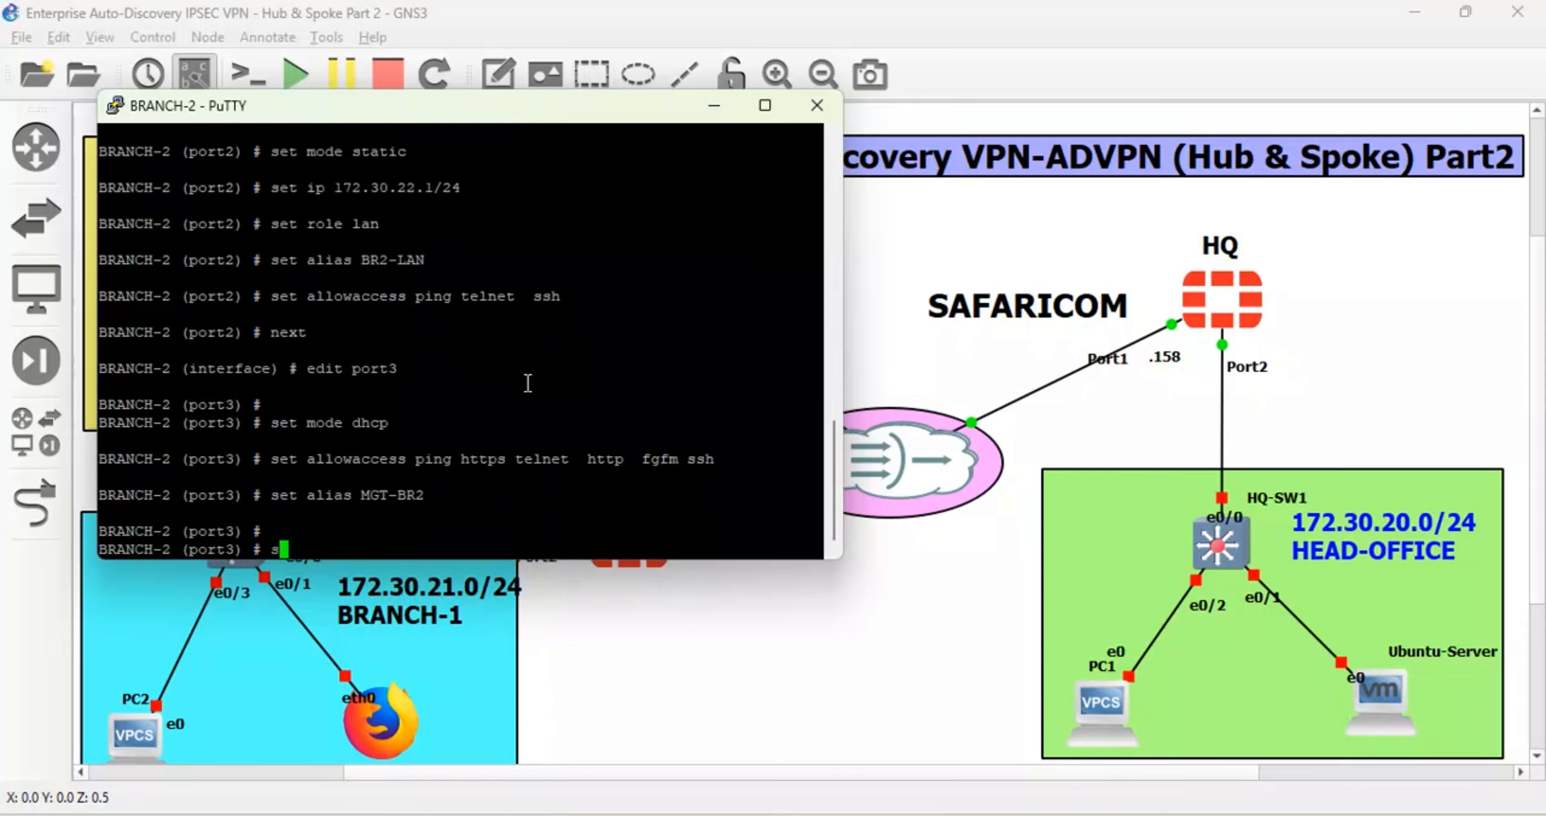
{"action": "type", "text": "et"}
{"action": "key", "text": "BackSpace"}
{"action": "key", "text": "BackSpace"}
{"action": "key", "text": "BackSpace"}
{"action": "type", "text": "end"}
{"action": "key", "text": "Return"}
{"action": "key", "text": "Return"}
{"action": "key", "text": "Return"}
{"action": "key", "text": "Return"}
{"action": "type", "text": "wr"}
{"action": "key", "text": "Return"}
{"action": "key", "text": "Return"}
{"action": "key", "text": "Return"}
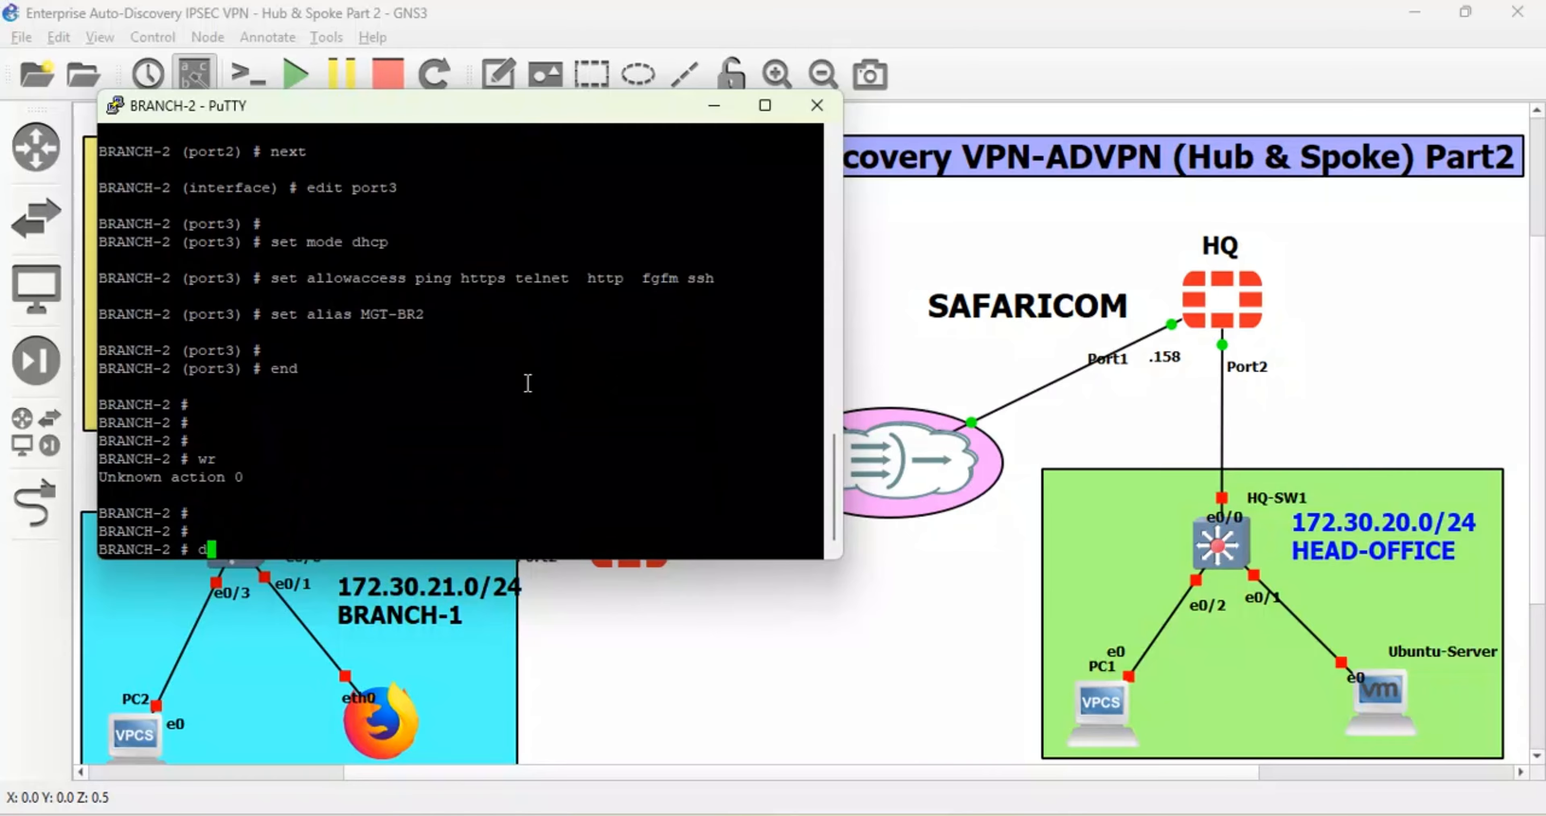
- Run 'diagnose ip address list' until port3 shows 192.168.10.86, then copy that address
{"action": "type", "text": "diagnose ip address list"}
{"action": "key", "text": "Return"}
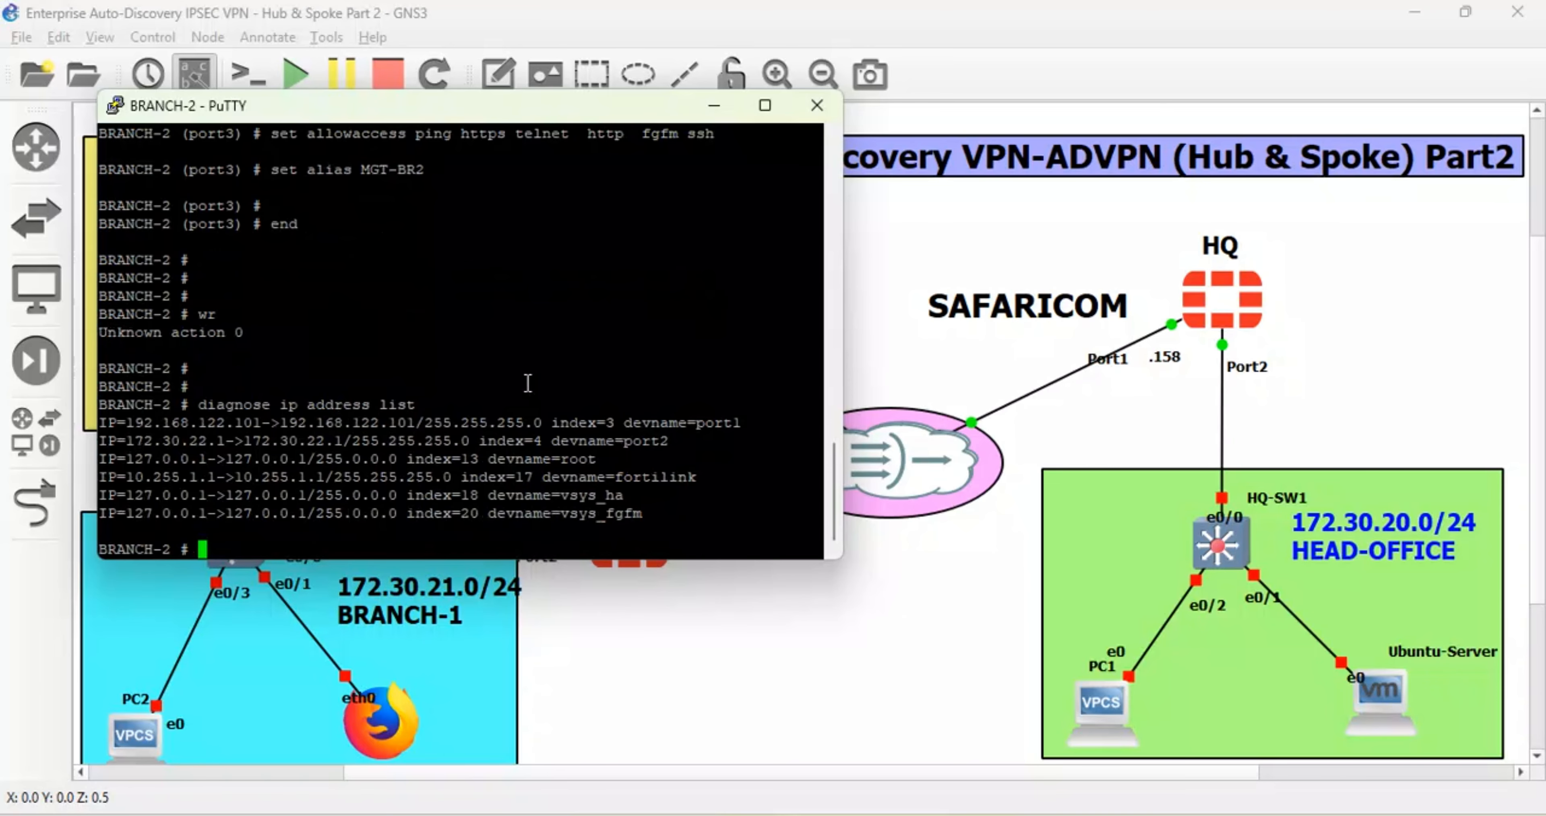
{"action": "left_click_drag", "start_coordinate": [254, 426], "coordinate": [248, 427]}
{"action": "key", "text": "Up"}
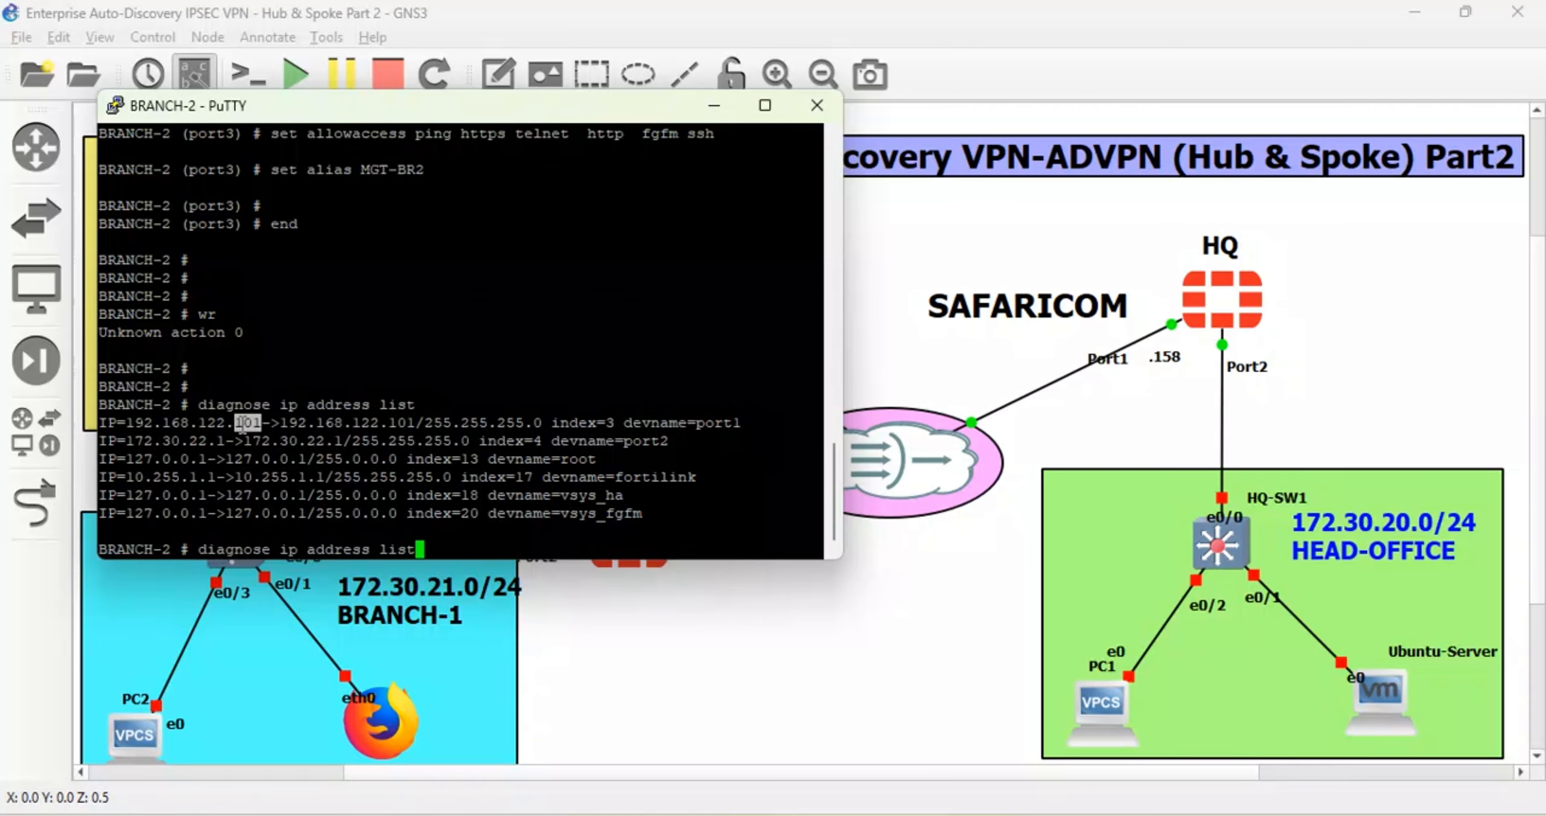
{"action": "key", "text": "Return"}
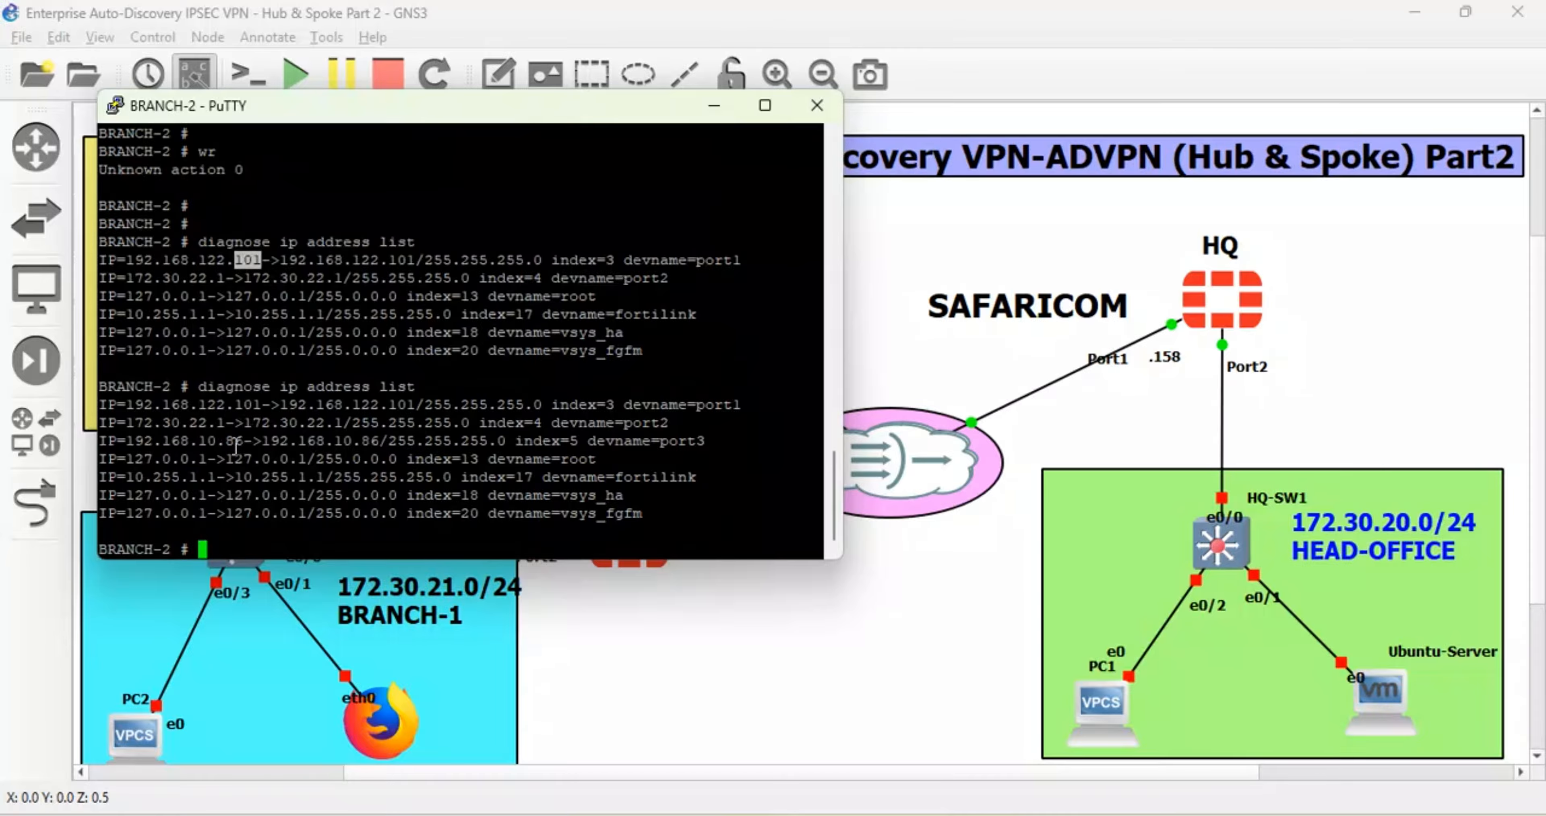
{"action": "left_click_drag", "start_coordinate": [236, 444], "coordinate": [141, 430]}
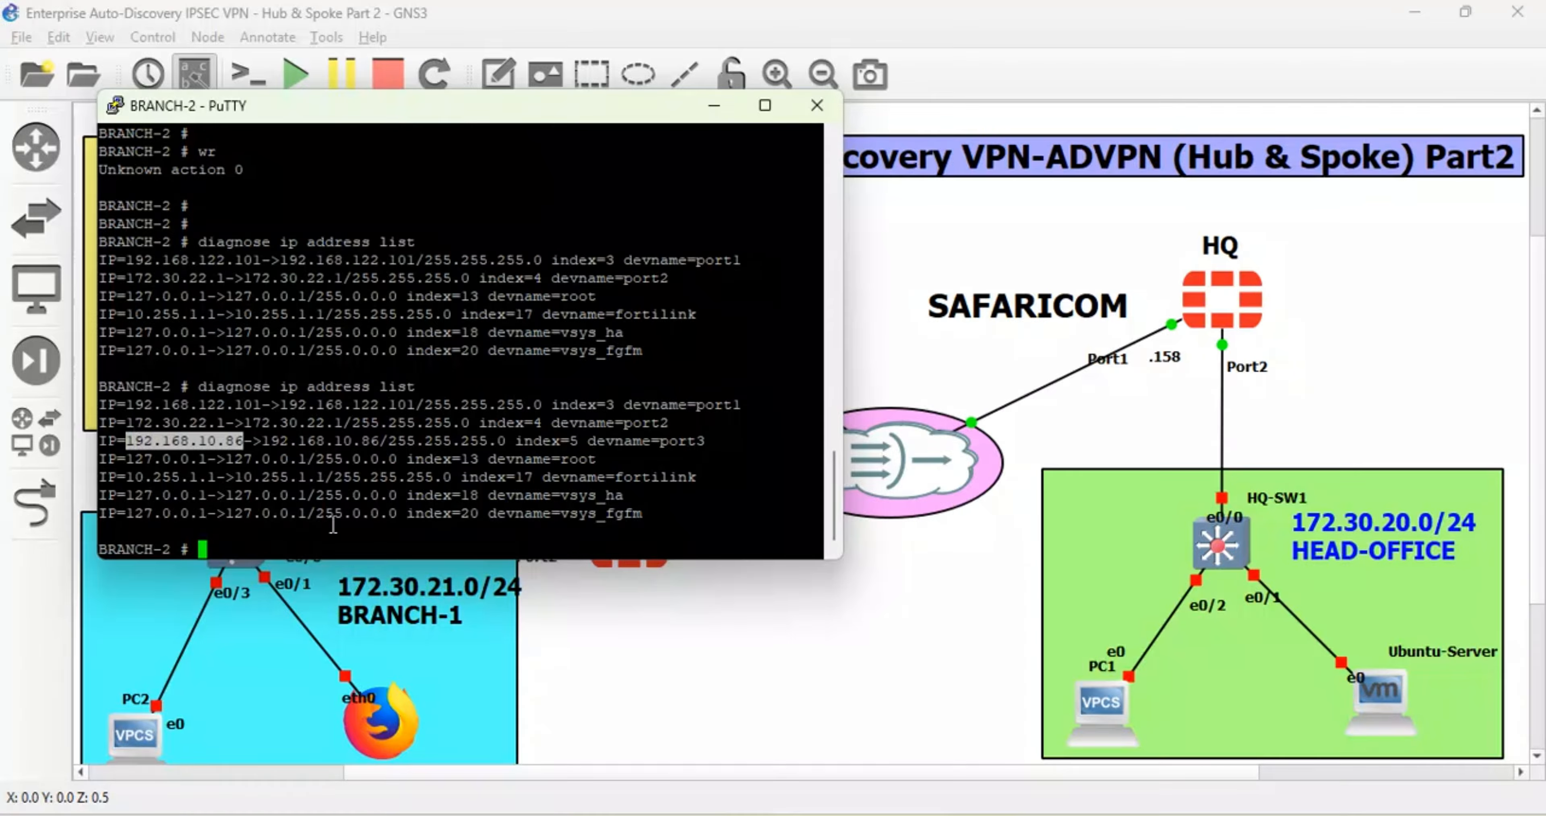
{"action": "key", "text": "Return"}
{"action": "mouse_move", "coordinate": [655, 813]}
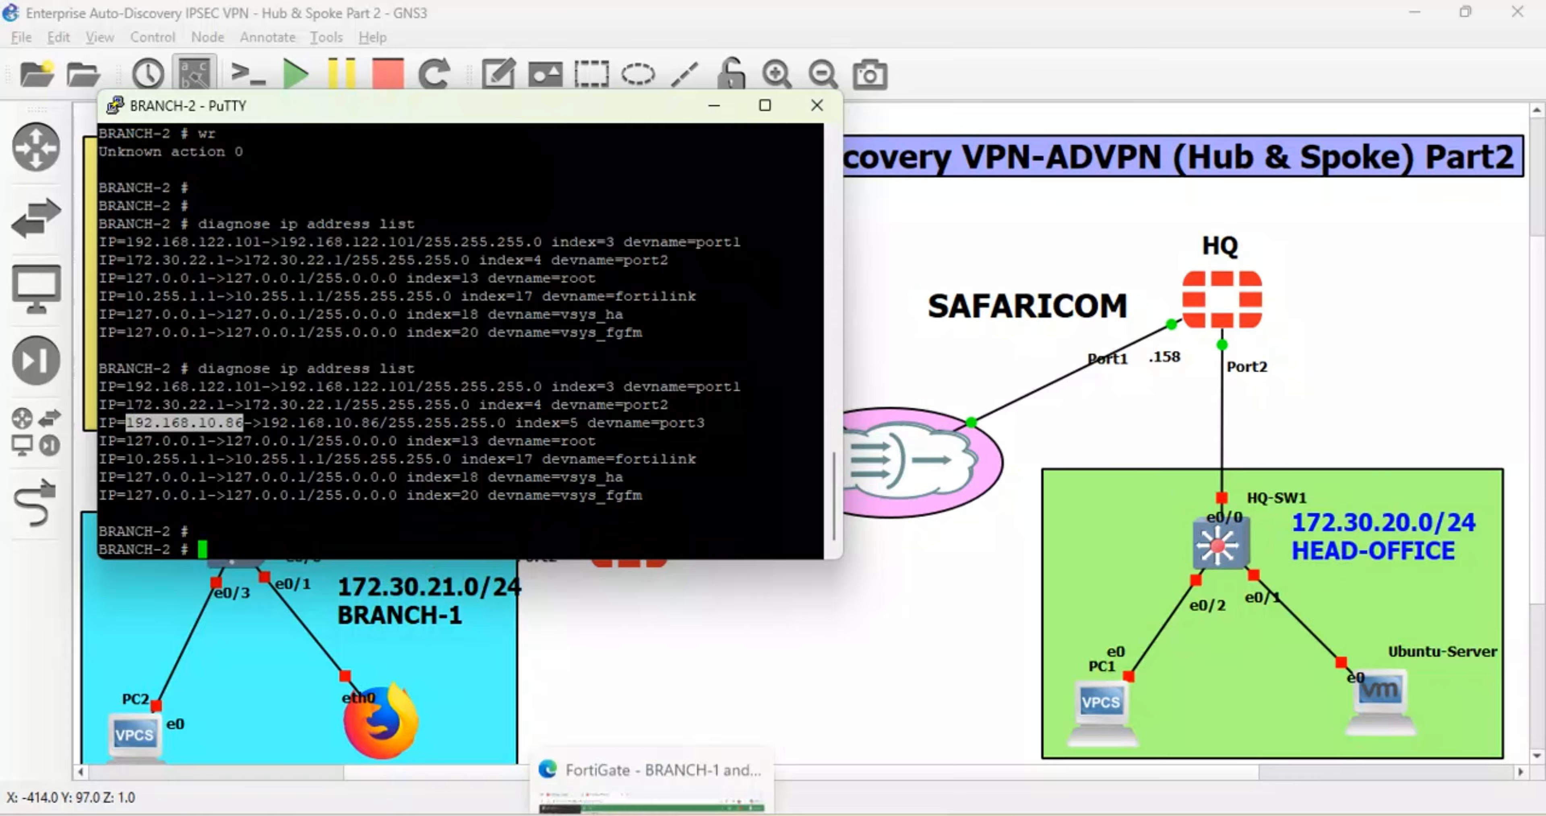
{"action": "left_click", "coordinate": [651, 781]}
- Open 192.168.10.86 in a new browser tab and log in with the admin account and its password
{"action": "left_click", "coordinate": [610, 23]}
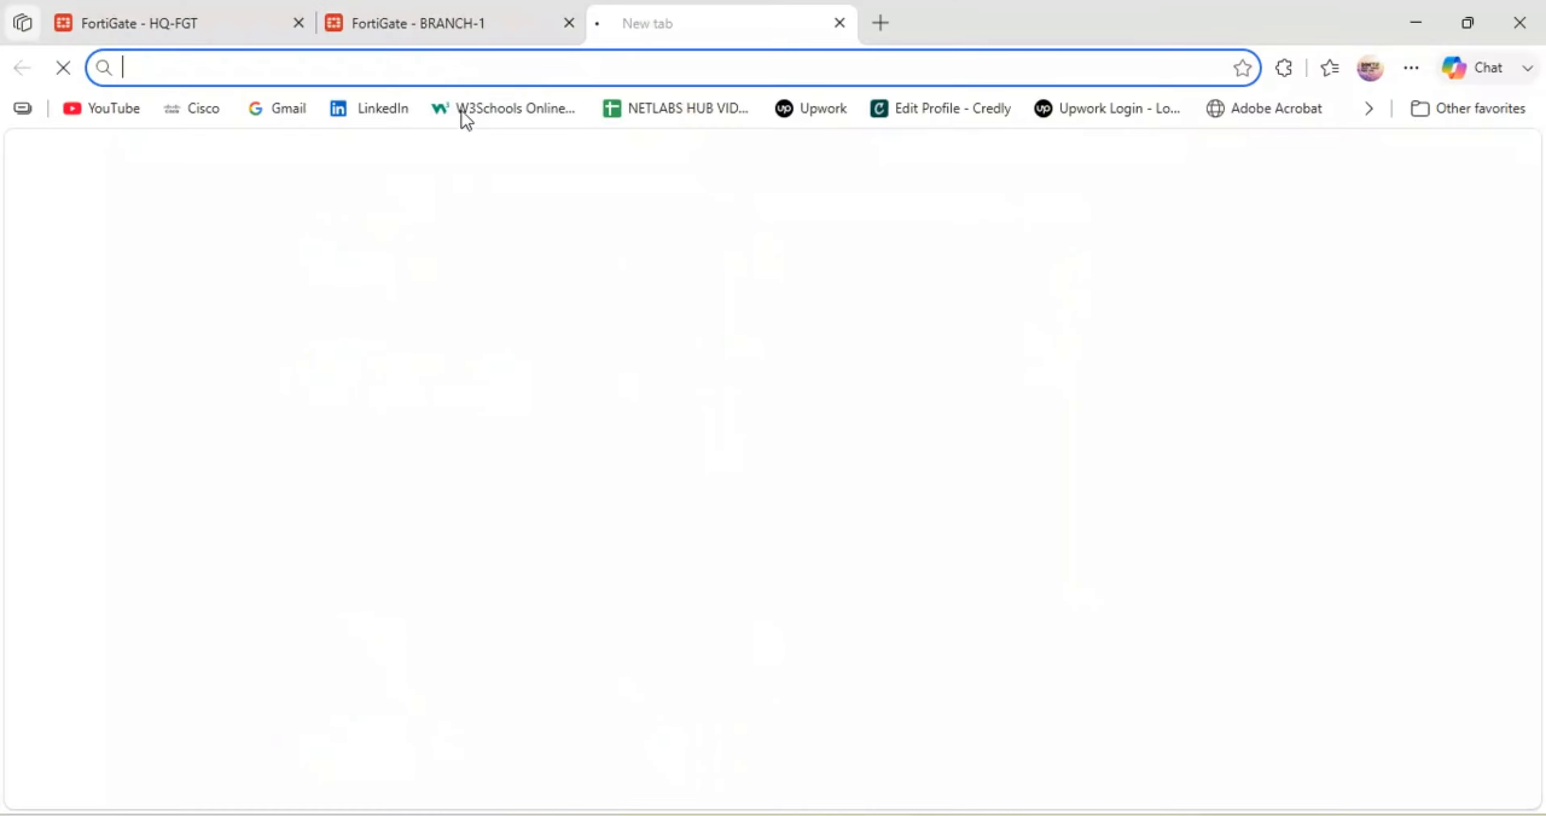
{"action": "left_click", "coordinate": [421, 72]}
{"action": "type", "text": "192.168.10.86"}
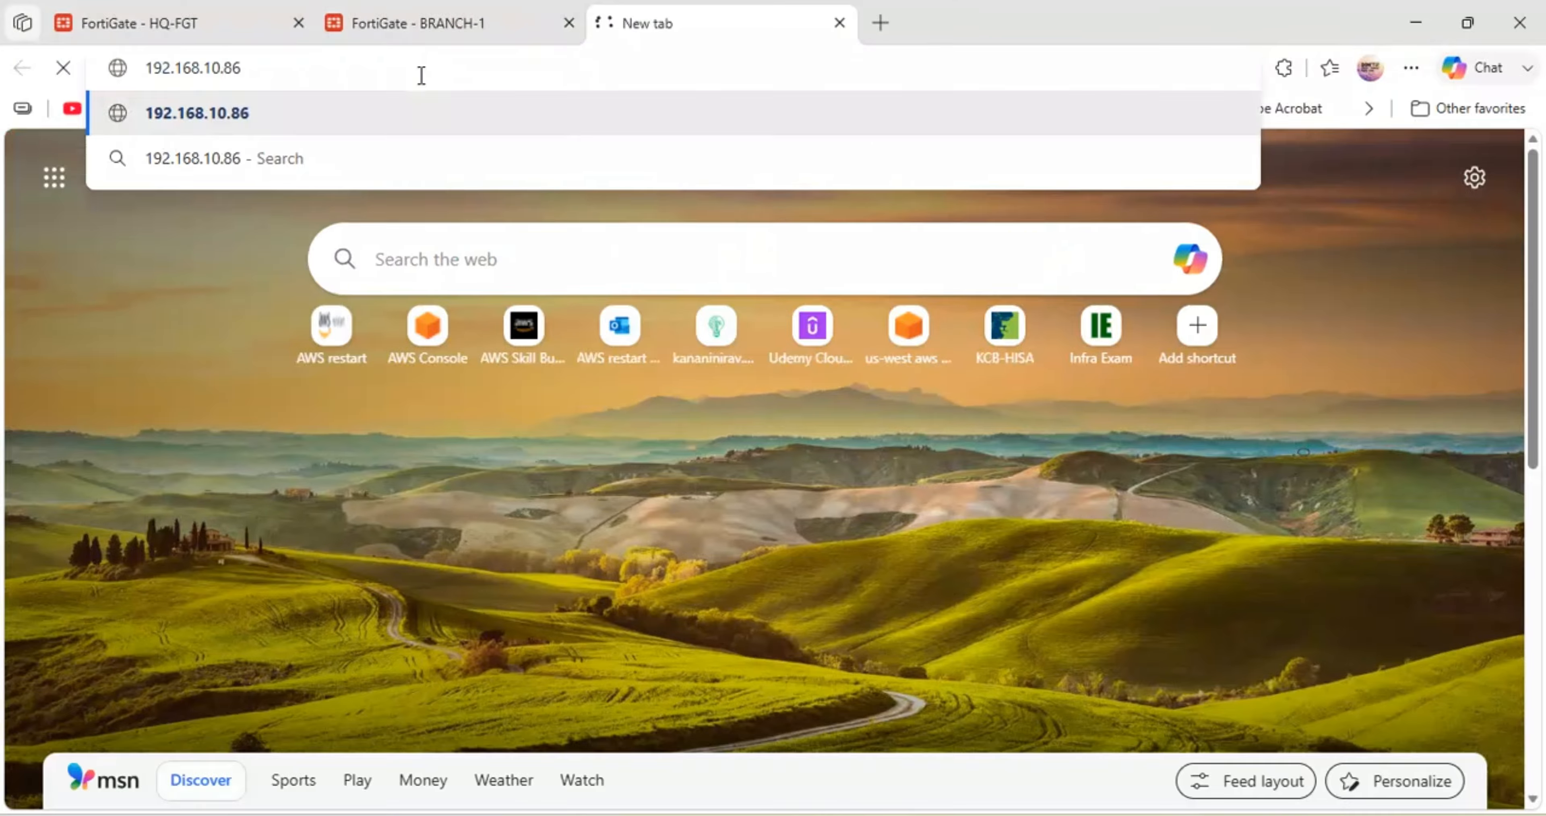
{"action": "key", "text": "Return"}
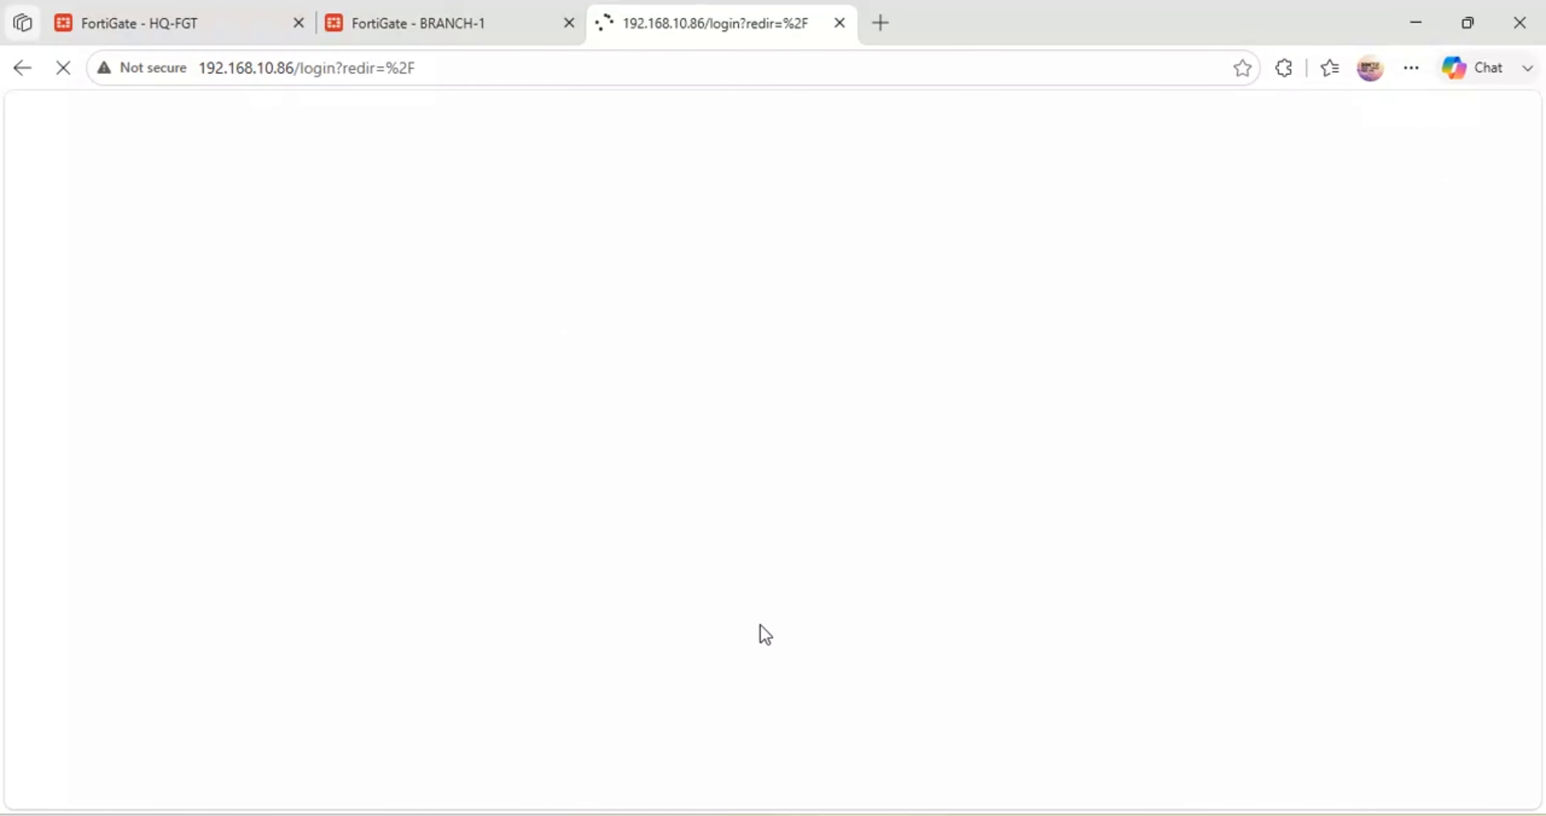
{"action": "type", "text": "admin"}
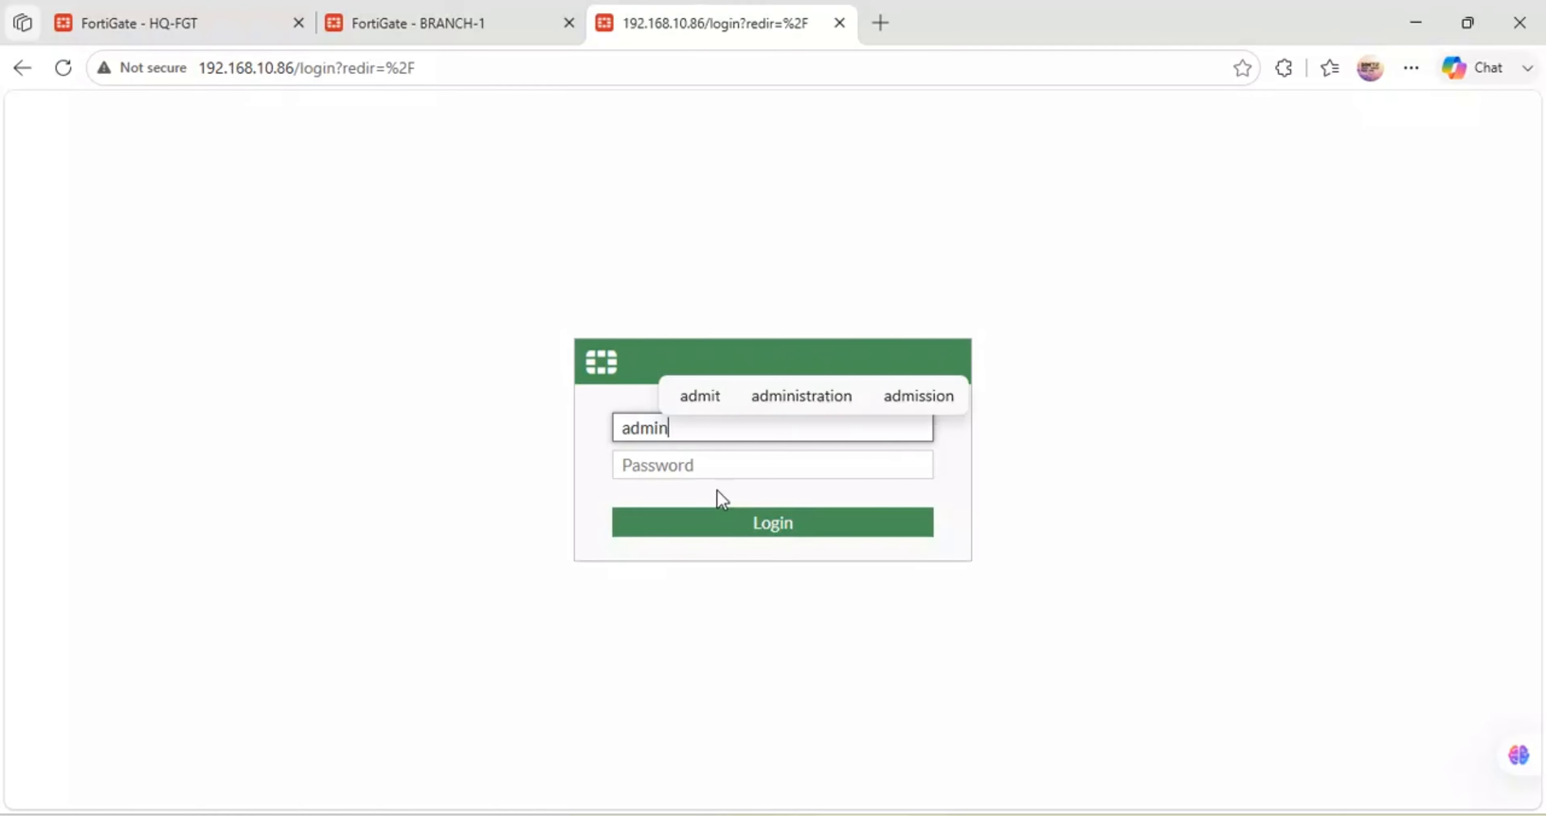
{"action": "key", "text": "Tab"}
{"action": "type", "text": "admin"}
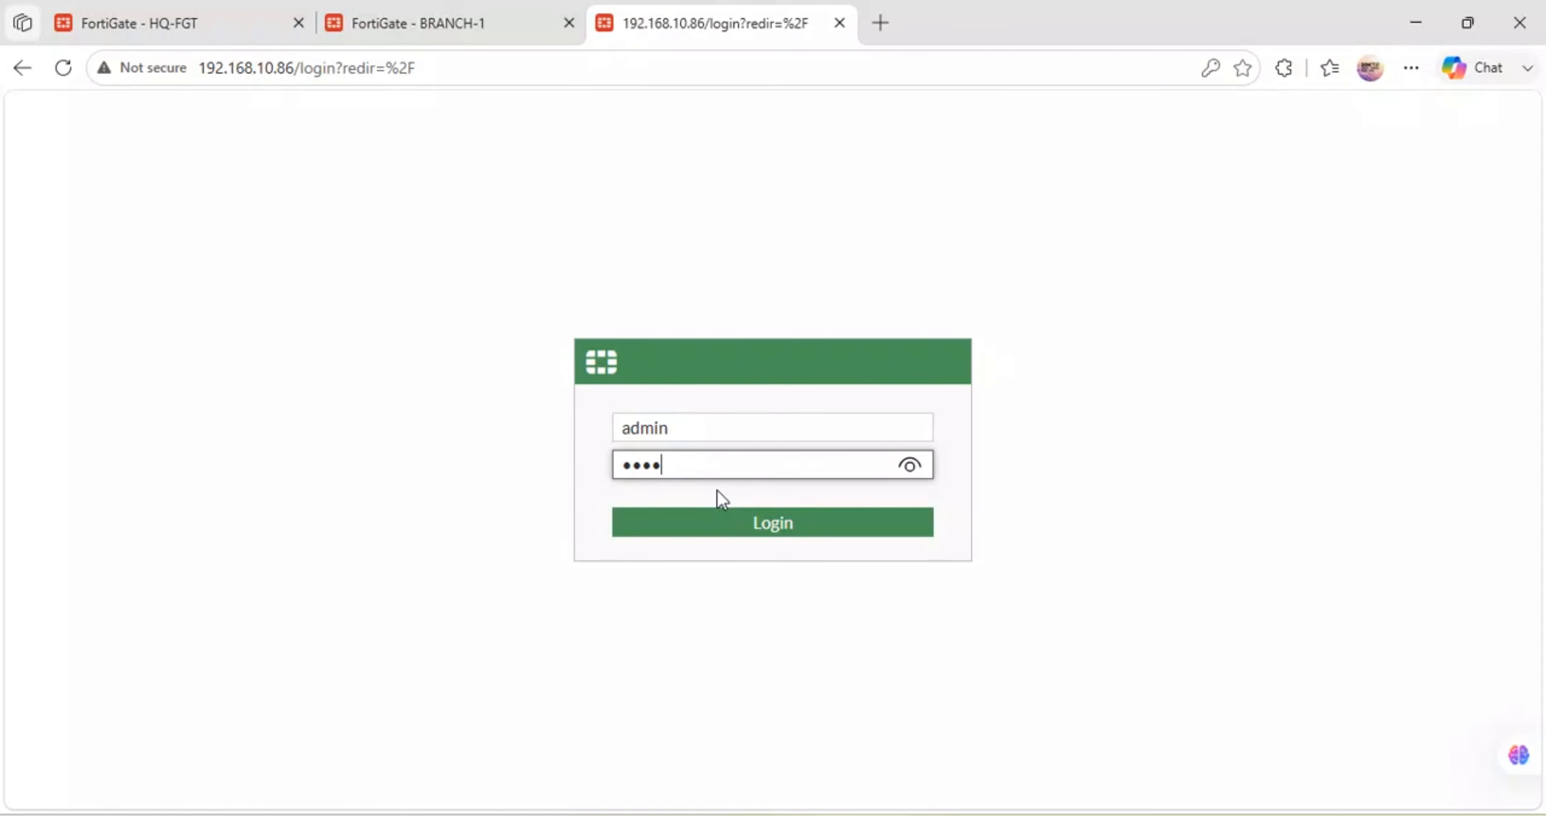
{"action": "key", "text": "Return"}
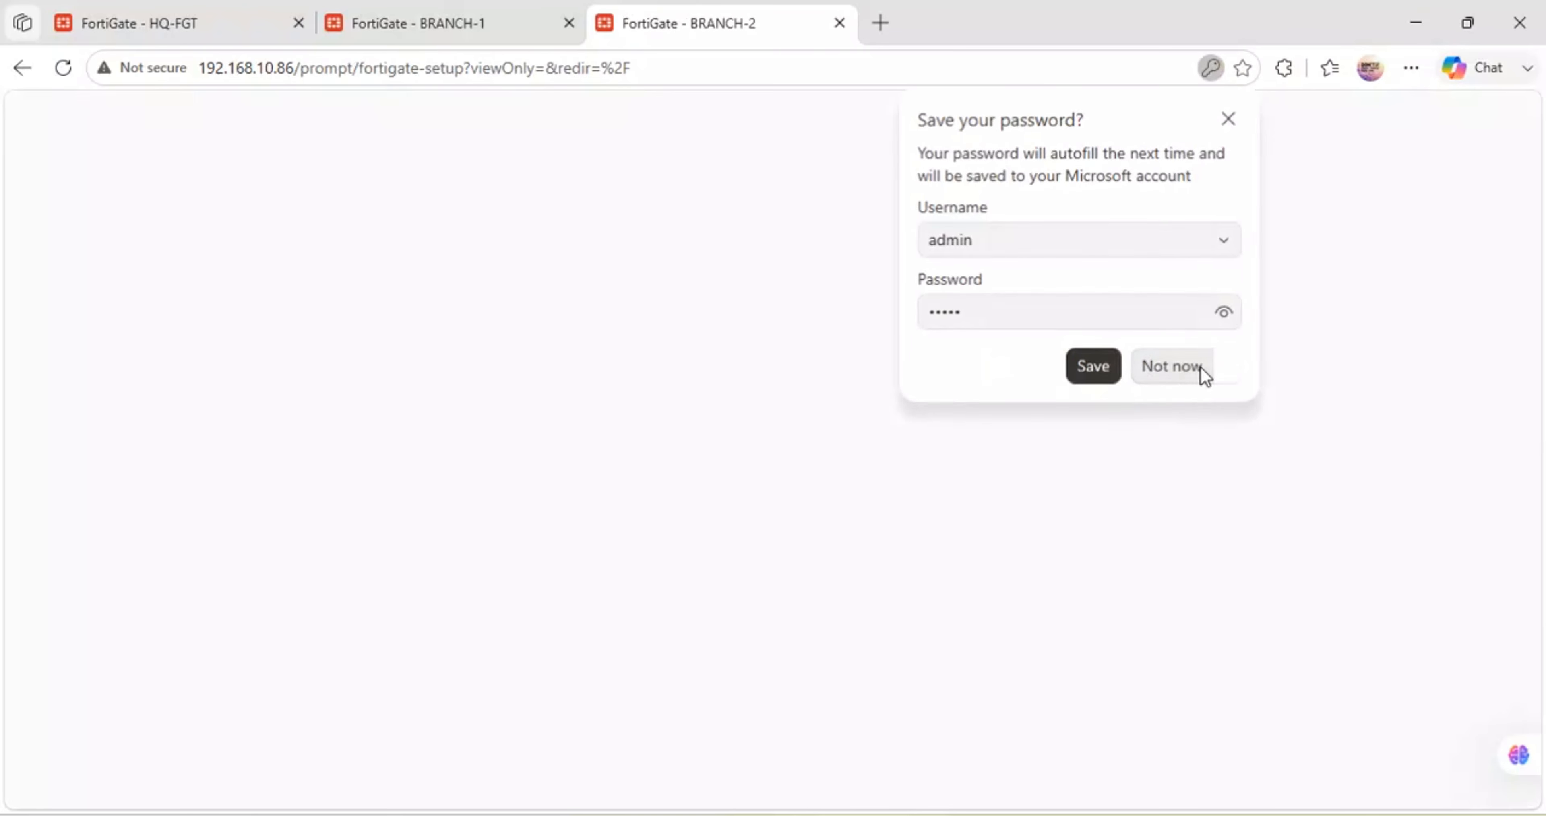
- Decline saving the password, run setup with the Optimal dashboard, and close the FortiOS 7.0.0 overview
{"action": "left_click", "coordinate": [1202, 371]}
{"action": "left_click", "coordinate": [1210, 67]}
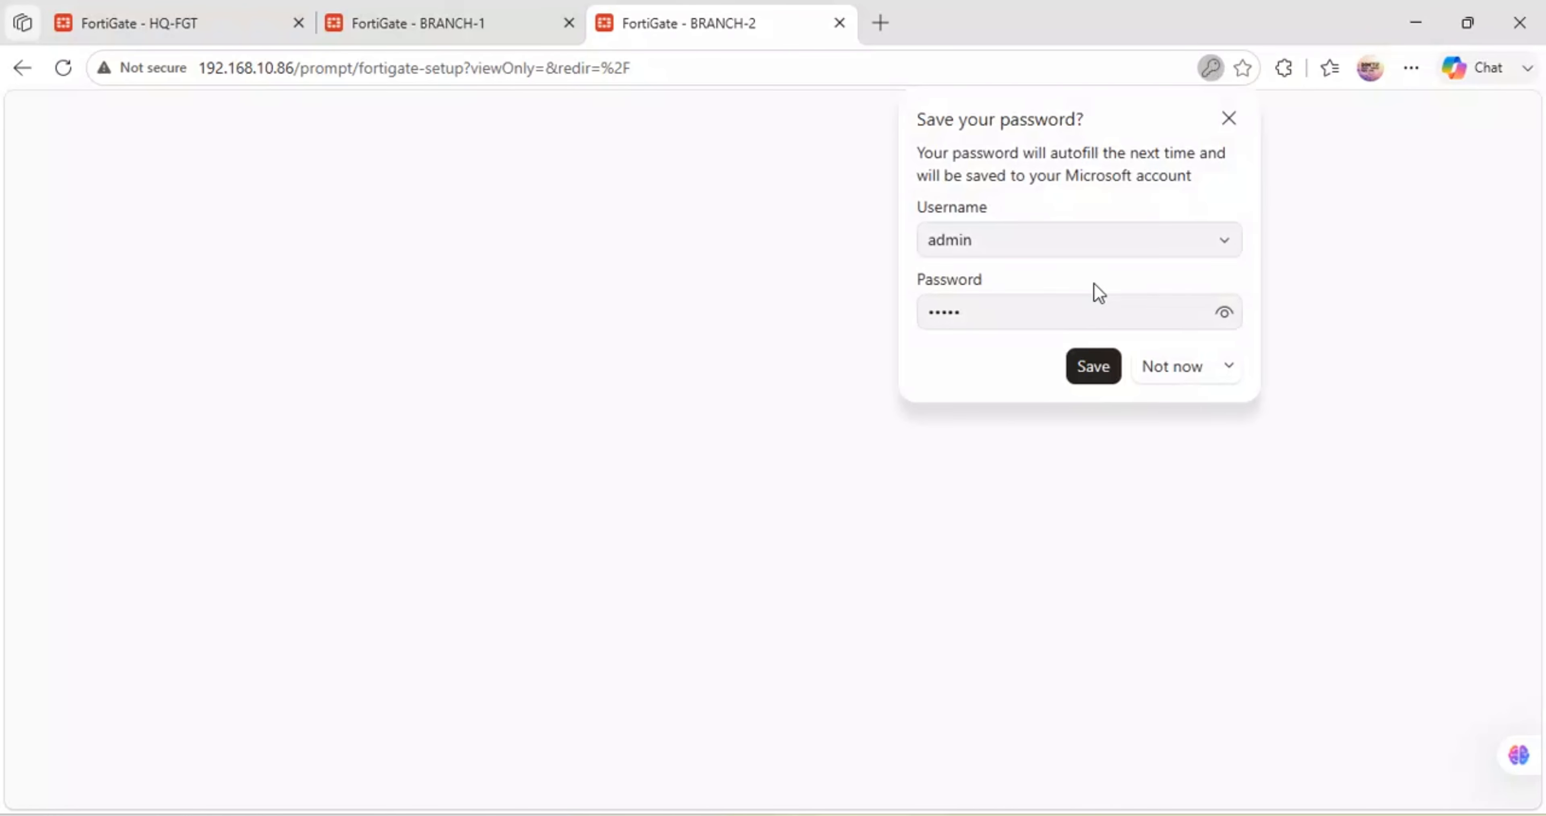
{"action": "left_click", "coordinate": [1169, 376]}
{"action": "left_click", "coordinate": [735, 576]}
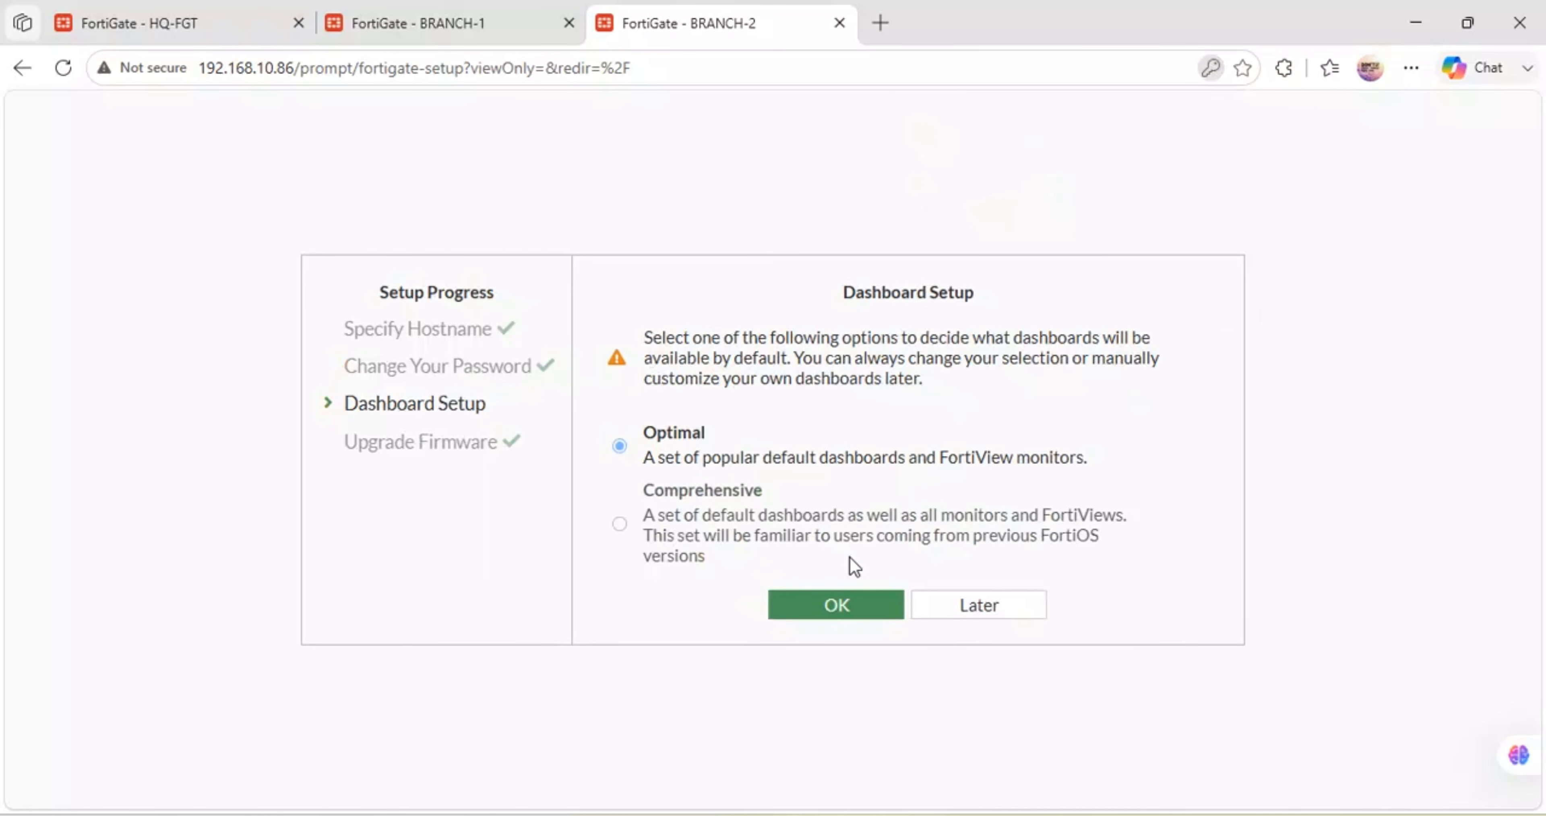
{"action": "left_click", "coordinate": [847, 603]}
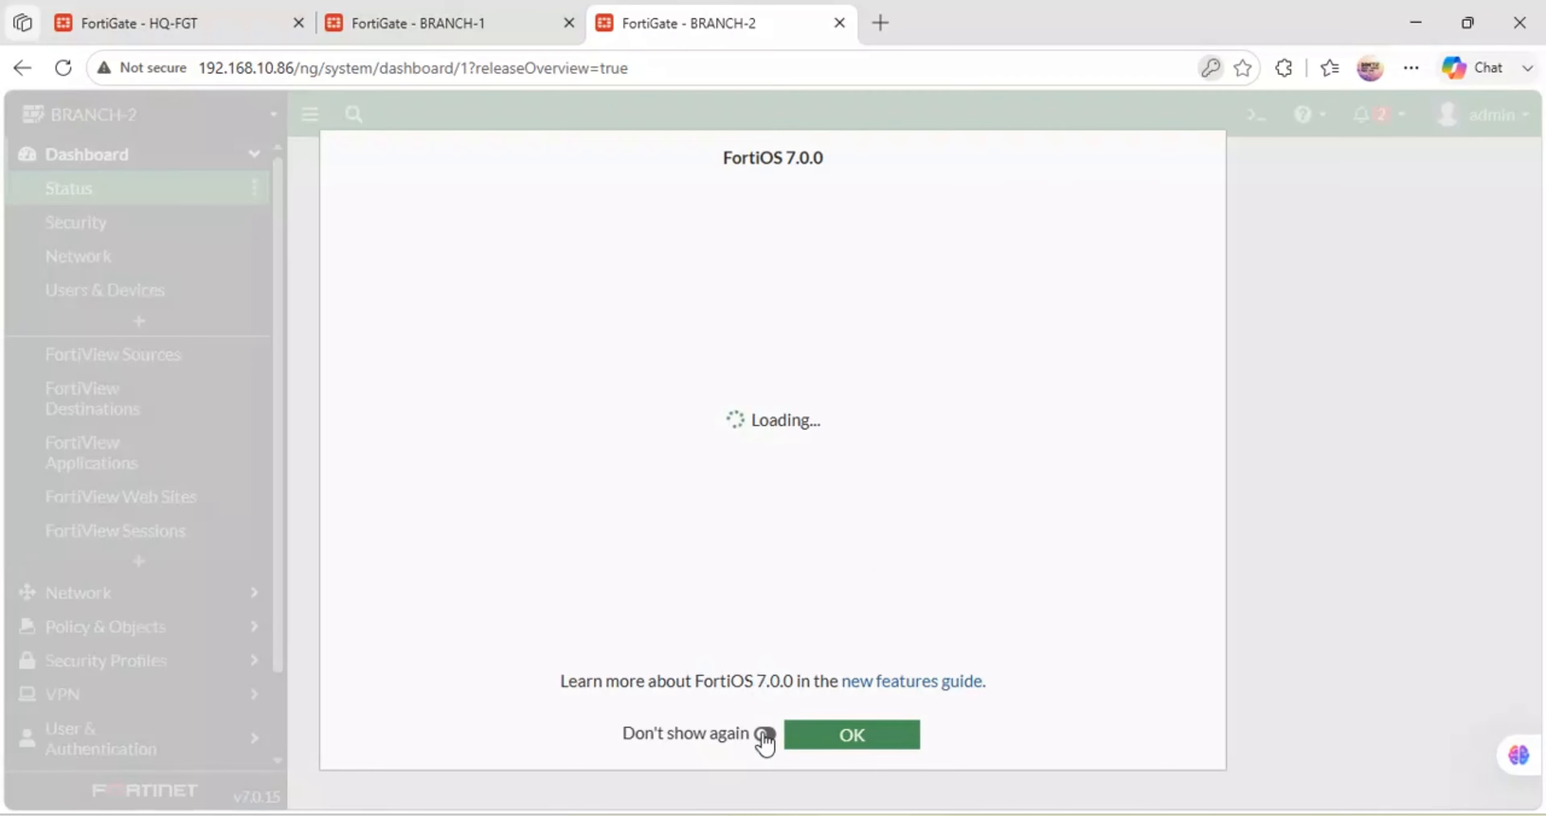
{"action": "left_click", "coordinate": [765, 733]}
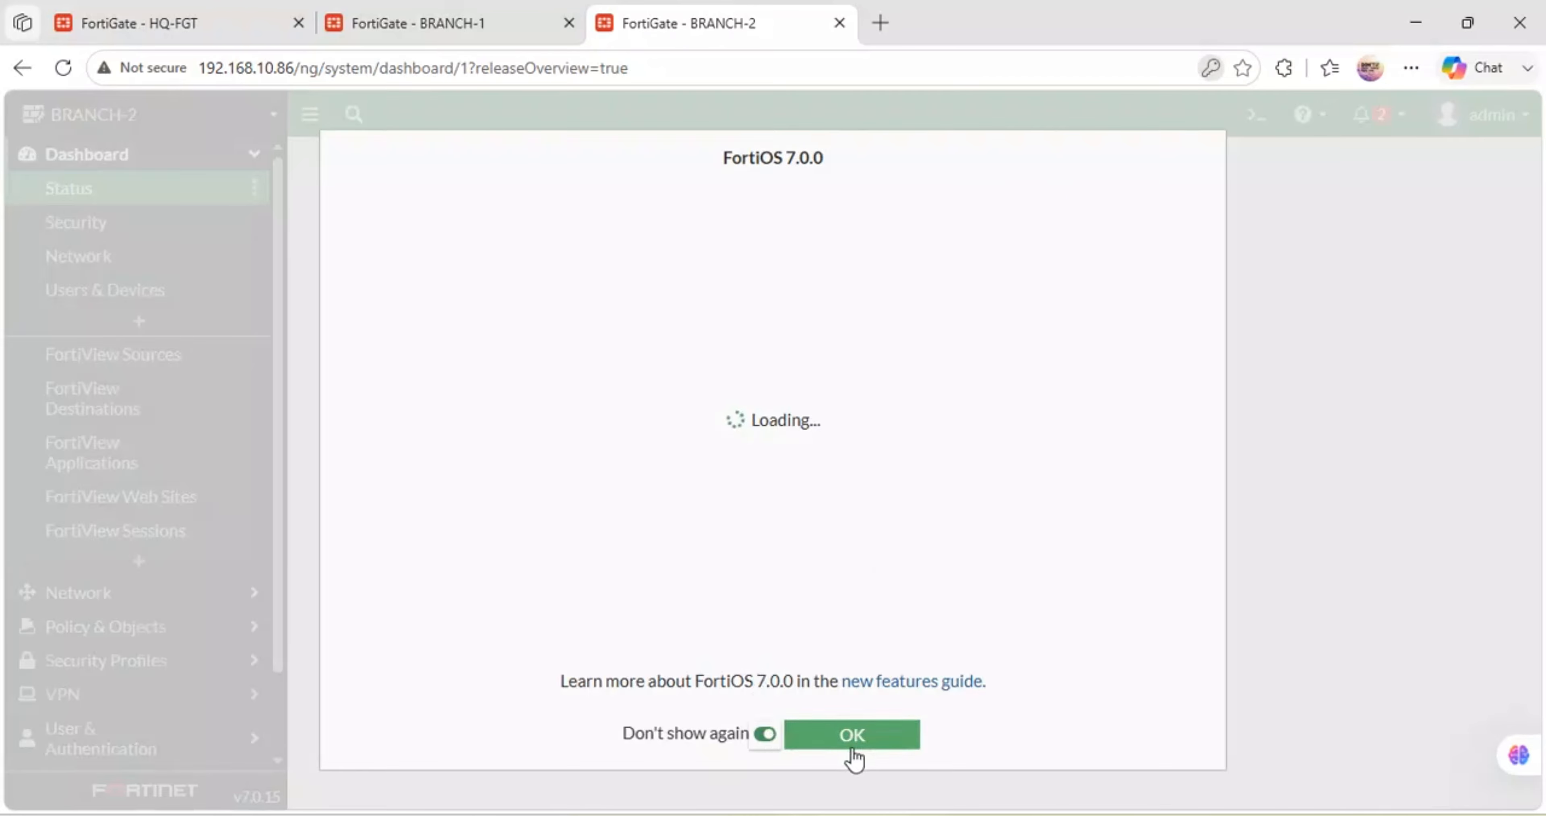
{"action": "left_click", "coordinate": [853, 744]}
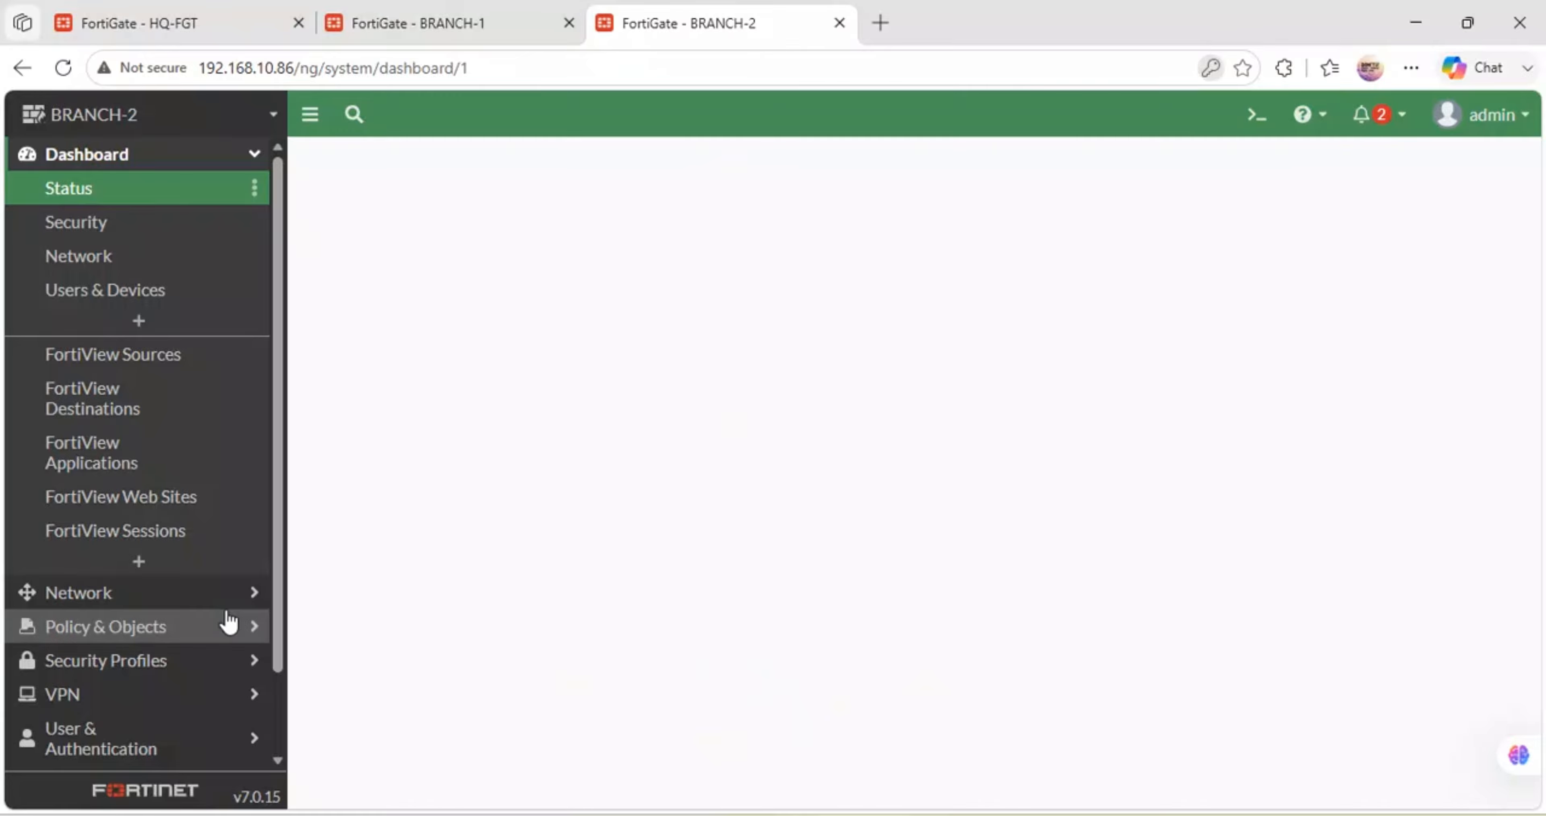
{"action": "scroll", "coordinate": [225, 624], "scroll_direction": "down", "scroll_amount": 2}
- Change the administrator idle timeout in System > Settings from 5 to 480 minutes and apply it
{"action": "left_click", "coordinate": [124, 686]}
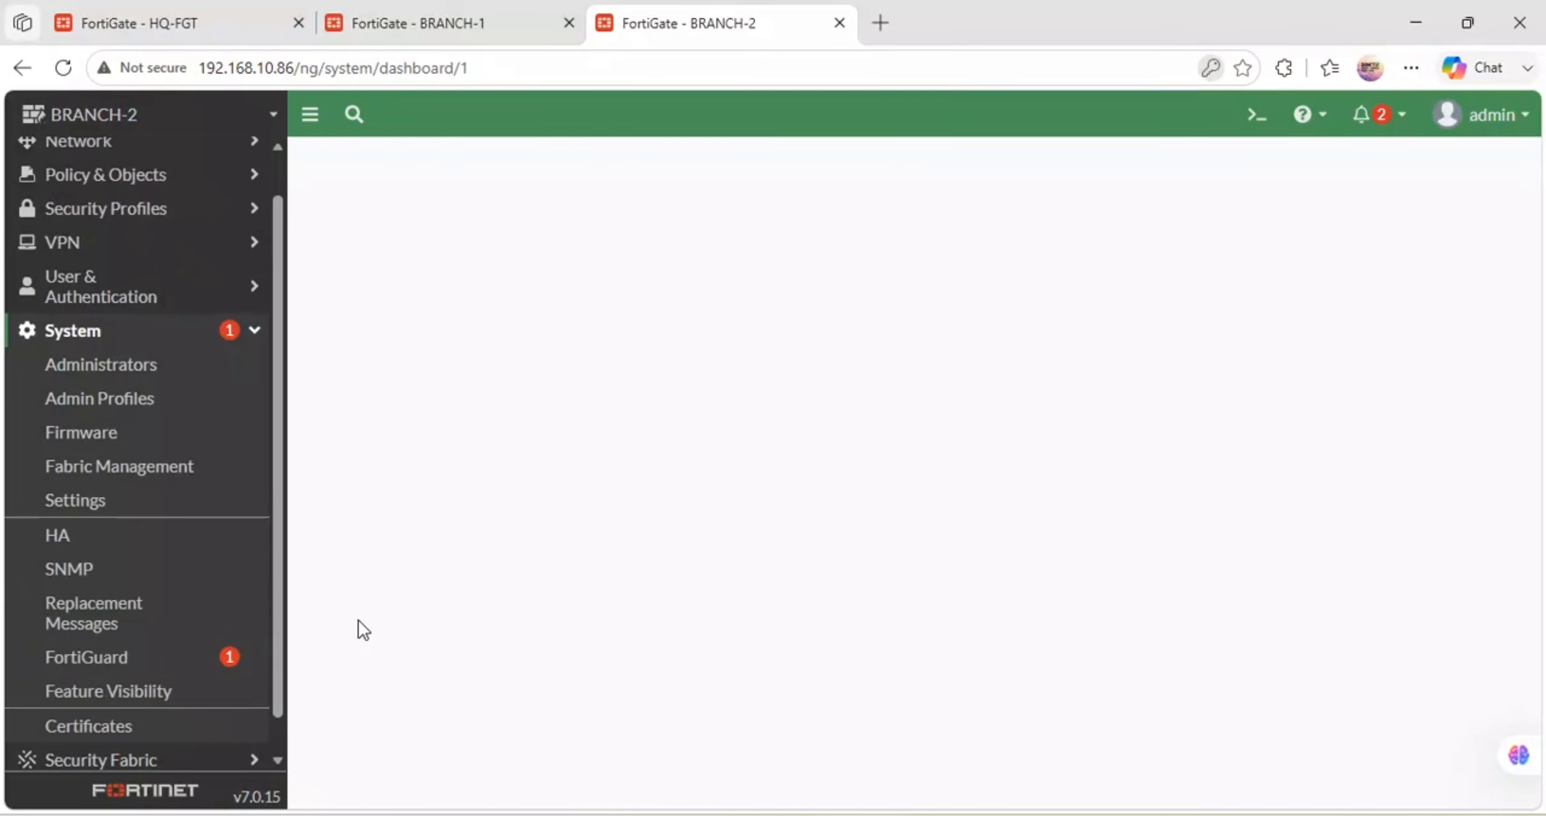
{"action": "left_click", "coordinate": [129, 520]}
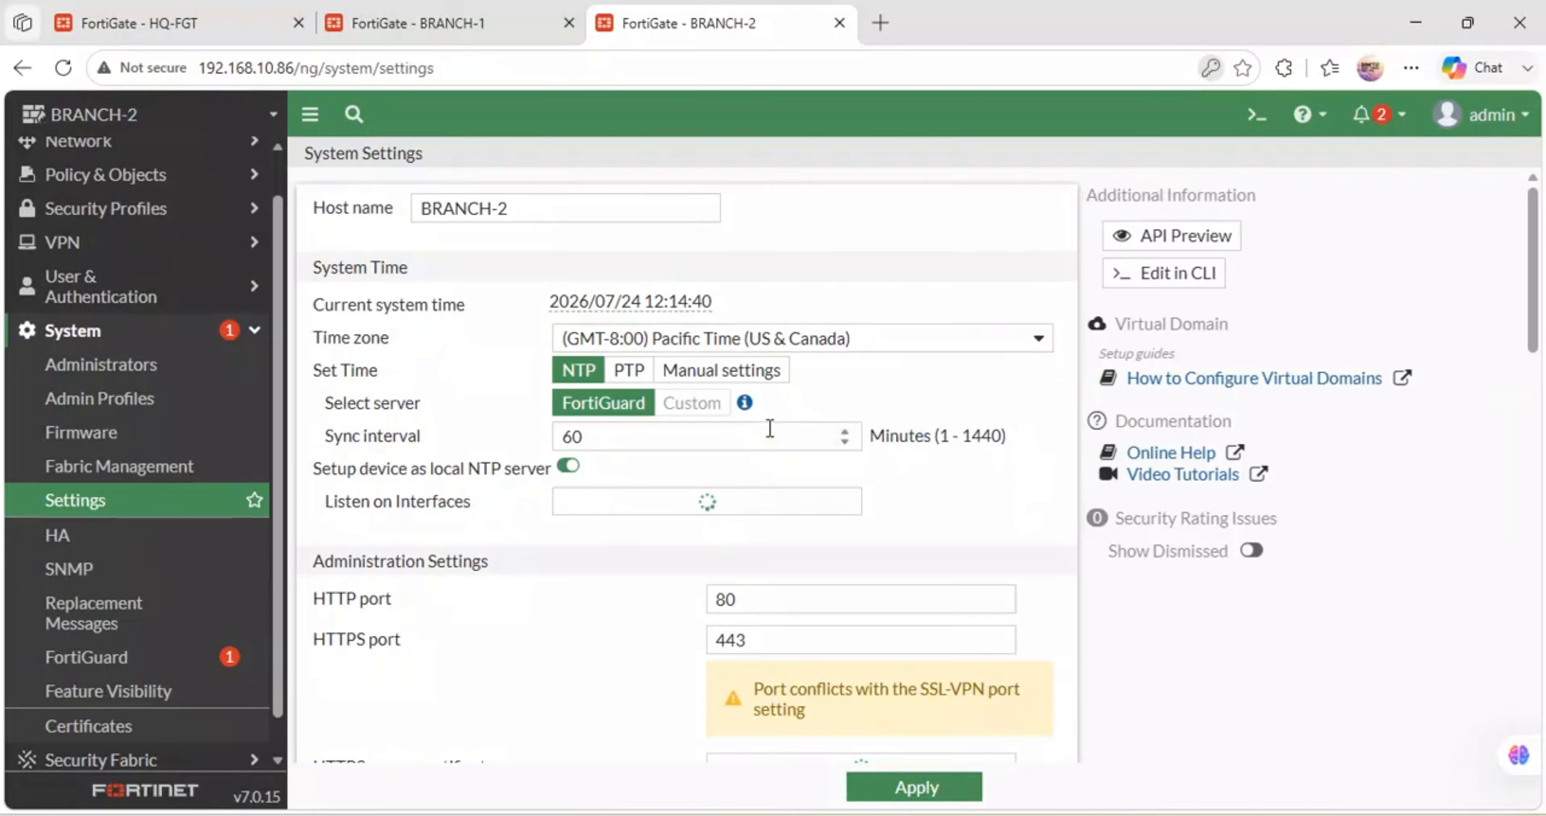
{"action": "scroll", "coordinate": [771, 428], "scroll_direction": "down", "scroll_amount": 9}
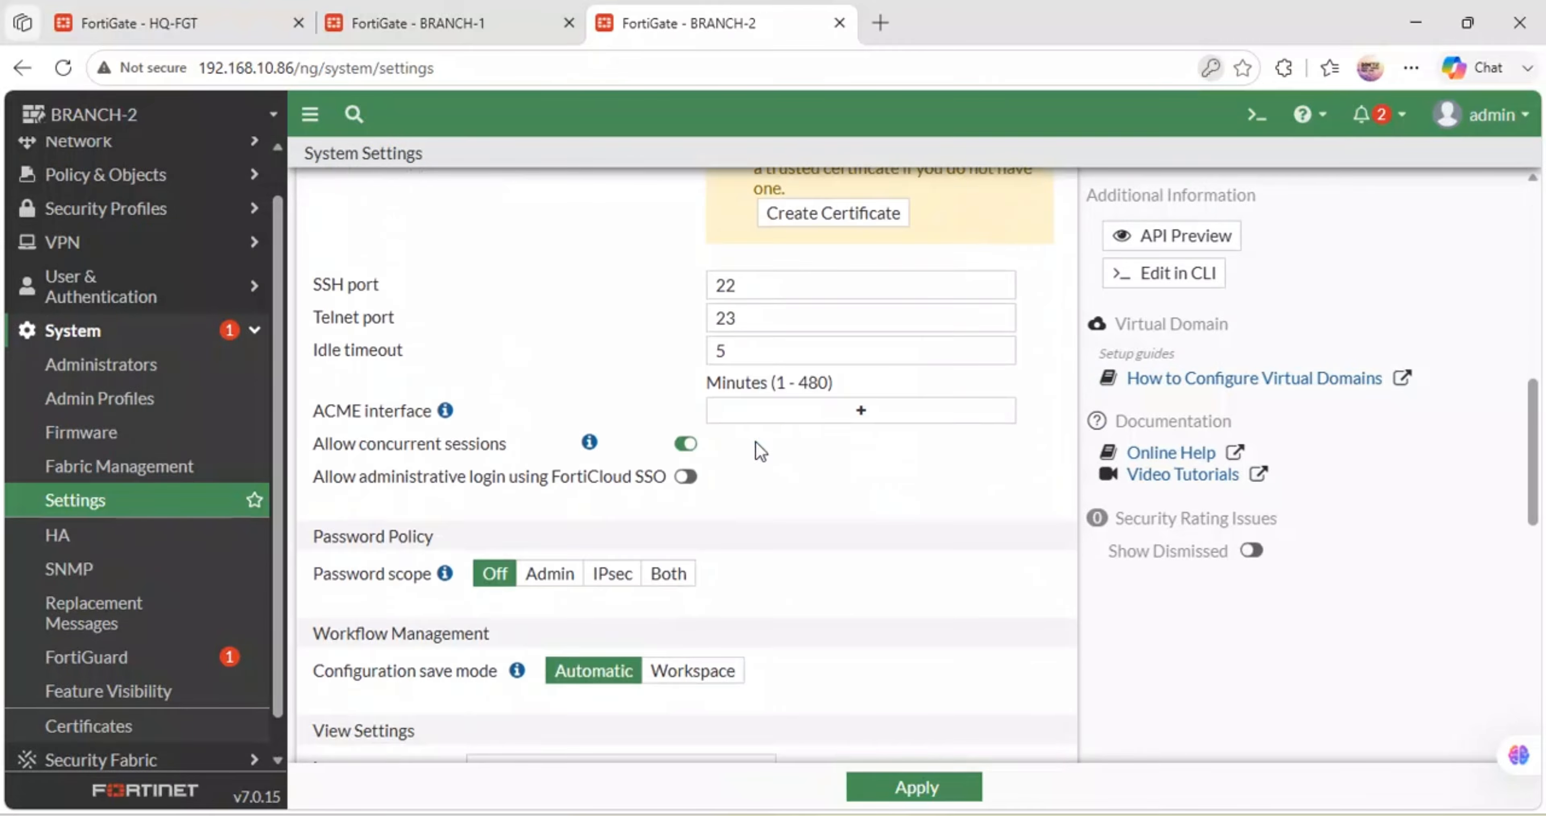
{"action": "left_click_drag", "start_coordinate": [792, 343], "coordinate": [694, 349]}
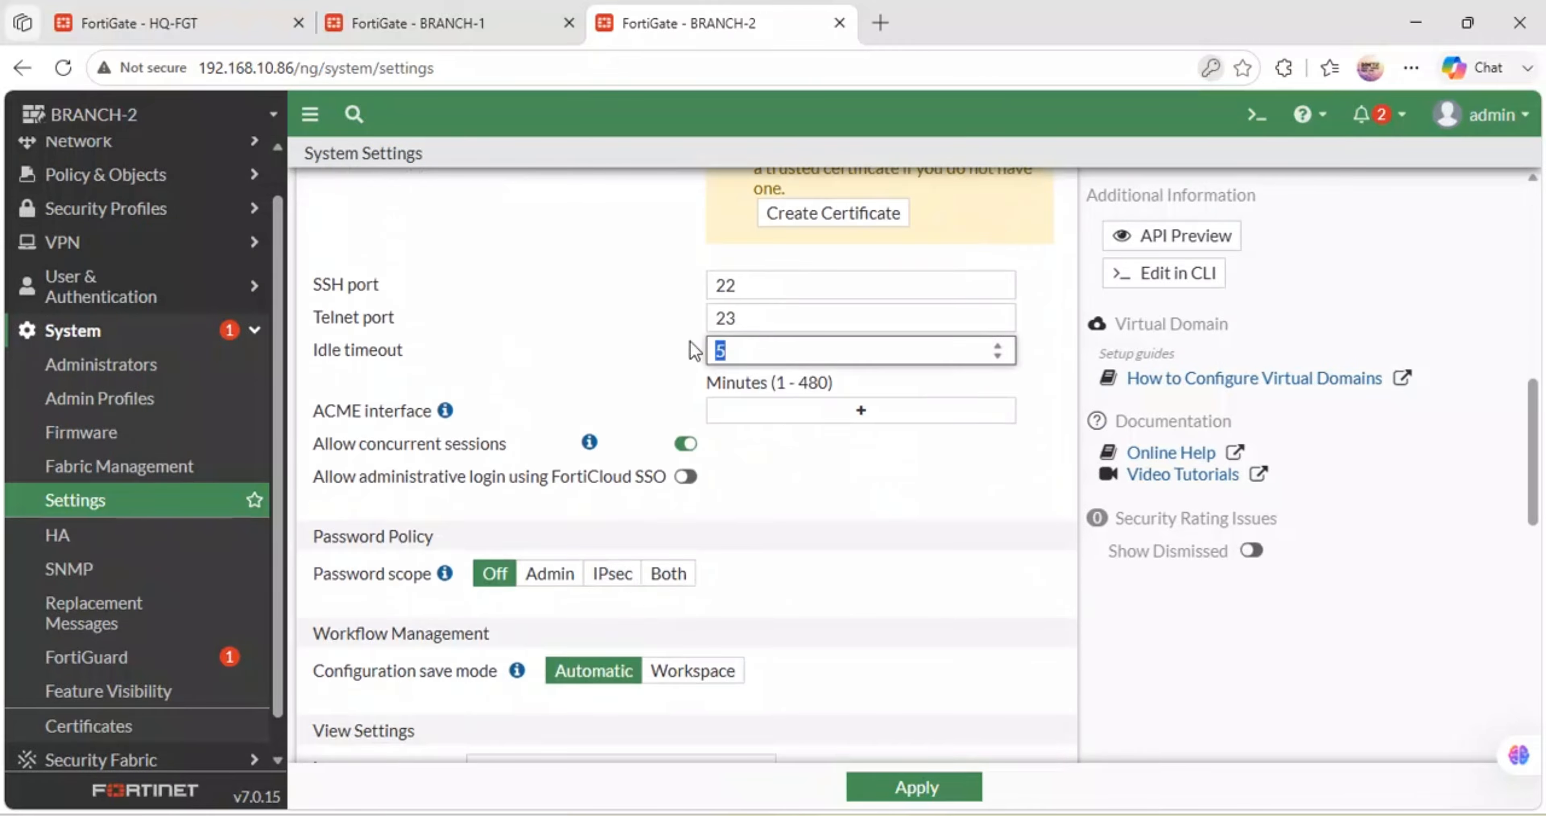
{"action": "type", "text": "480"}
{"action": "left_click", "coordinate": [934, 784]}
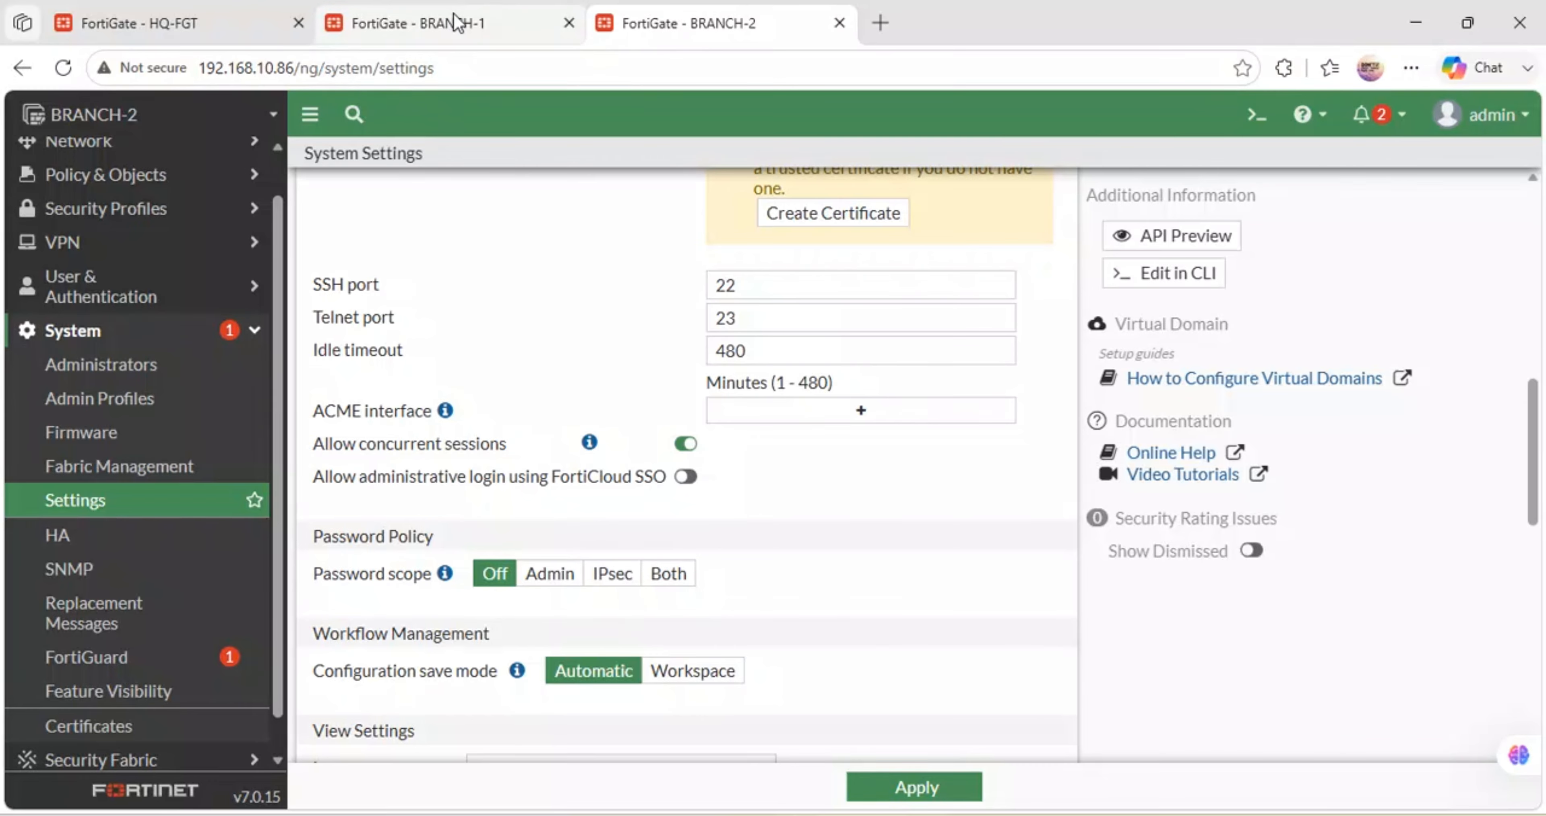
{"action": "left_click", "coordinate": [155, 153]}
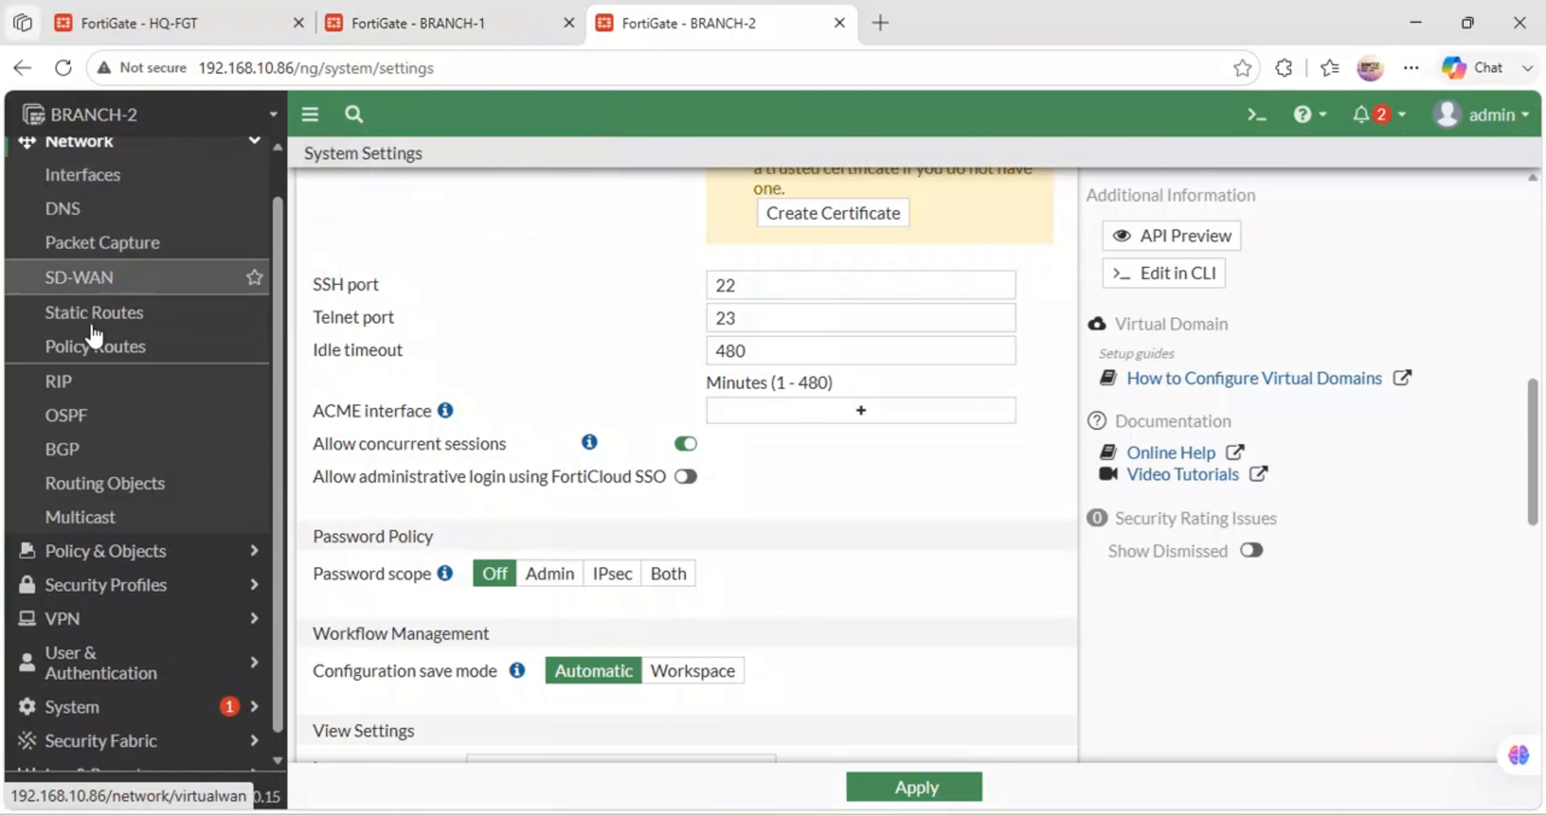
{"action": "left_click", "coordinate": [99, 147]}
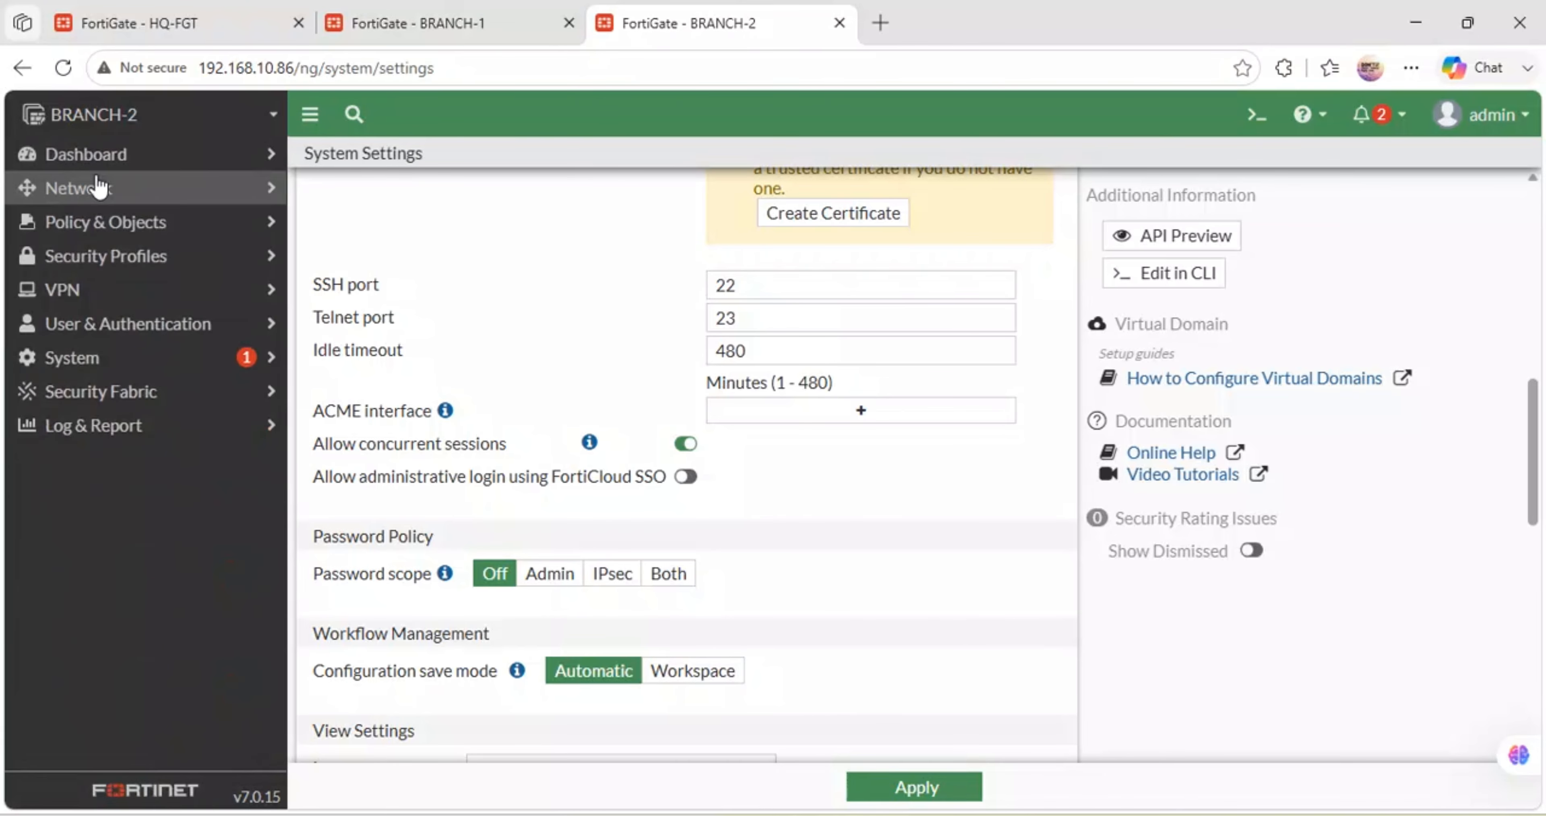
- Enable a DHCP server on BR2-LAN (port2) with the range starting at 172.30.22.50
{"action": "left_click", "coordinate": [99, 187]}
{"action": "left_click", "coordinate": [91, 221]}
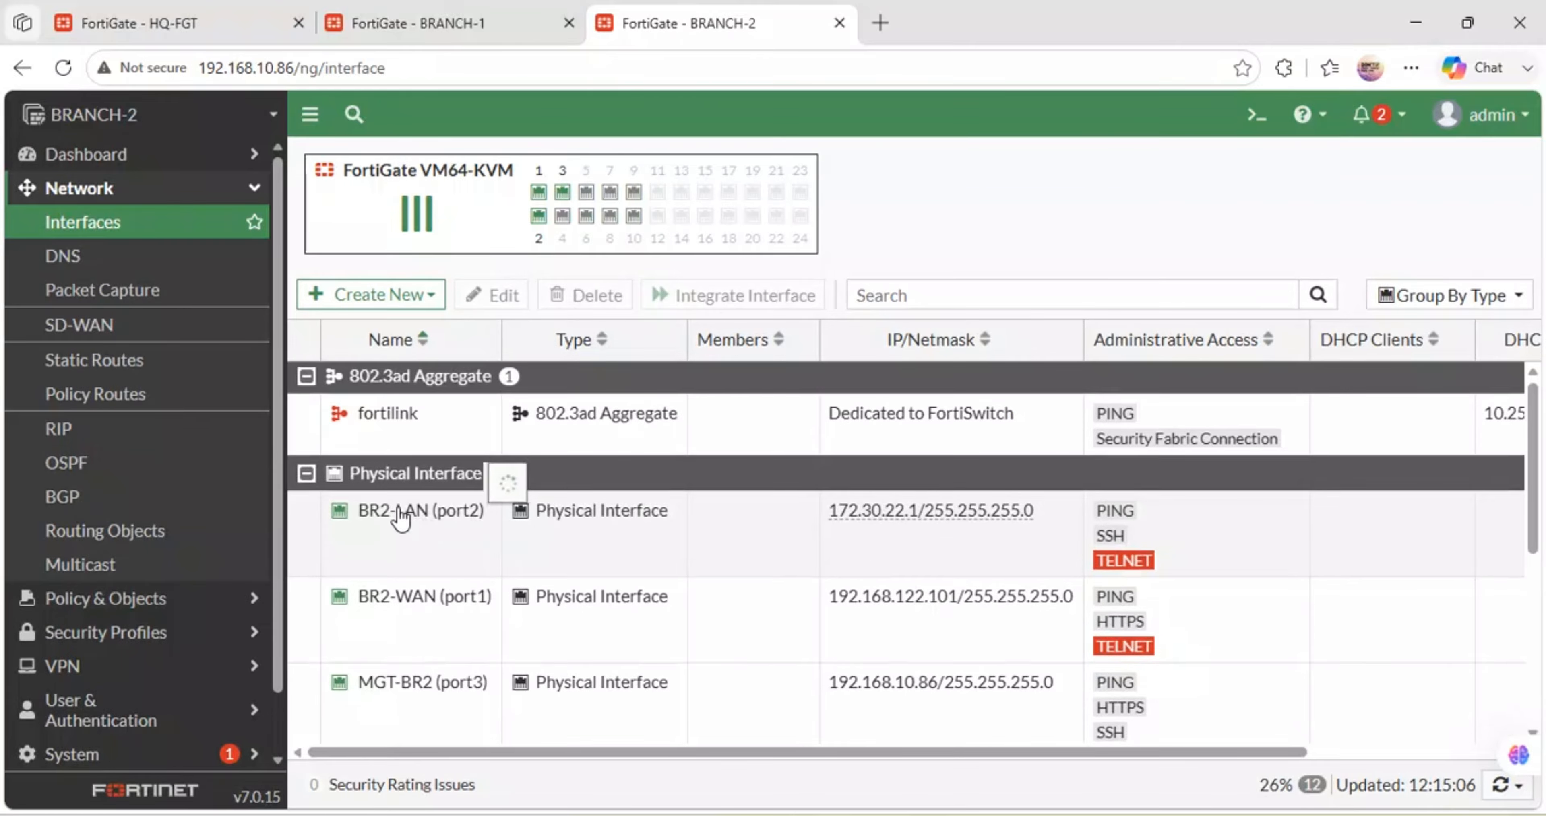
{"action": "double_click", "coordinate": [414, 514]}
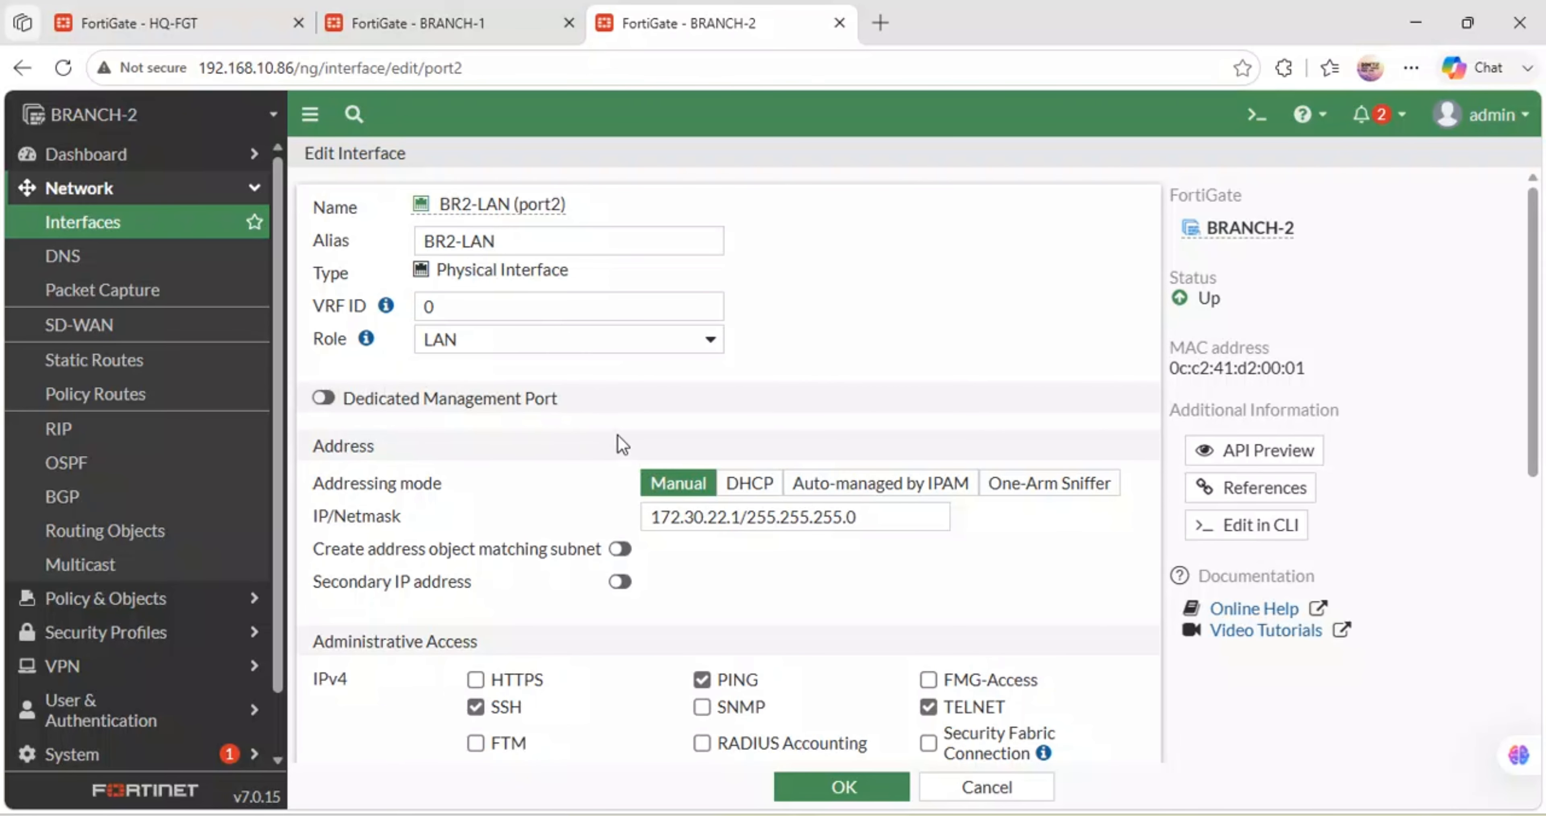
{"action": "scroll", "coordinate": [622, 444], "scroll_direction": "down", "scroll_amount": 7}
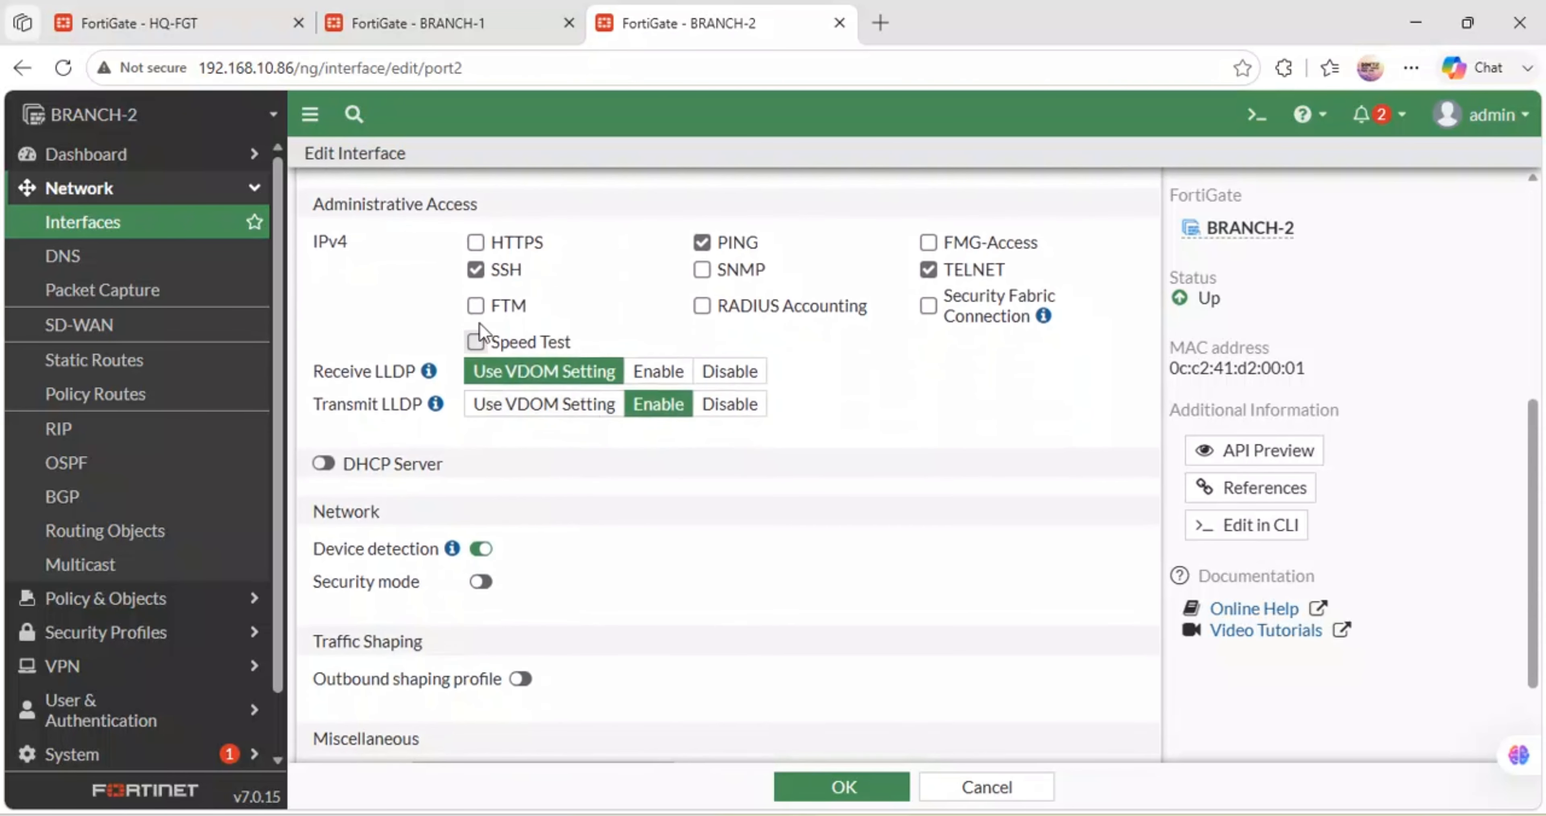
{"action": "left_click", "coordinate": [323, 464]}
{"action": "left_click", "coordinate": [555, 540]}
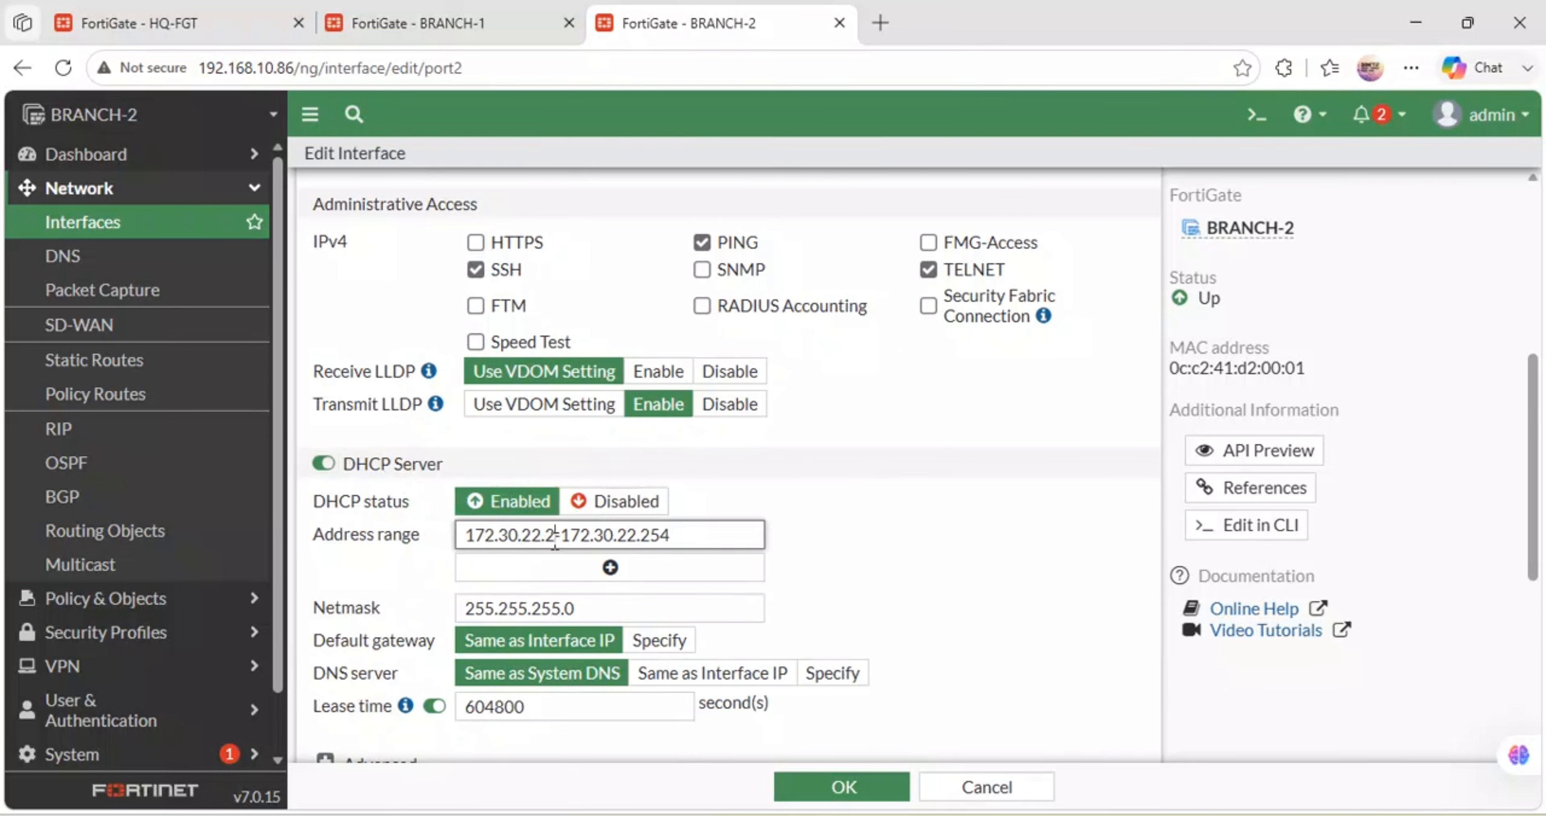
{"action": "key", "text": "BackSpace"}
{"action": "key", "text": "BackSpace"}
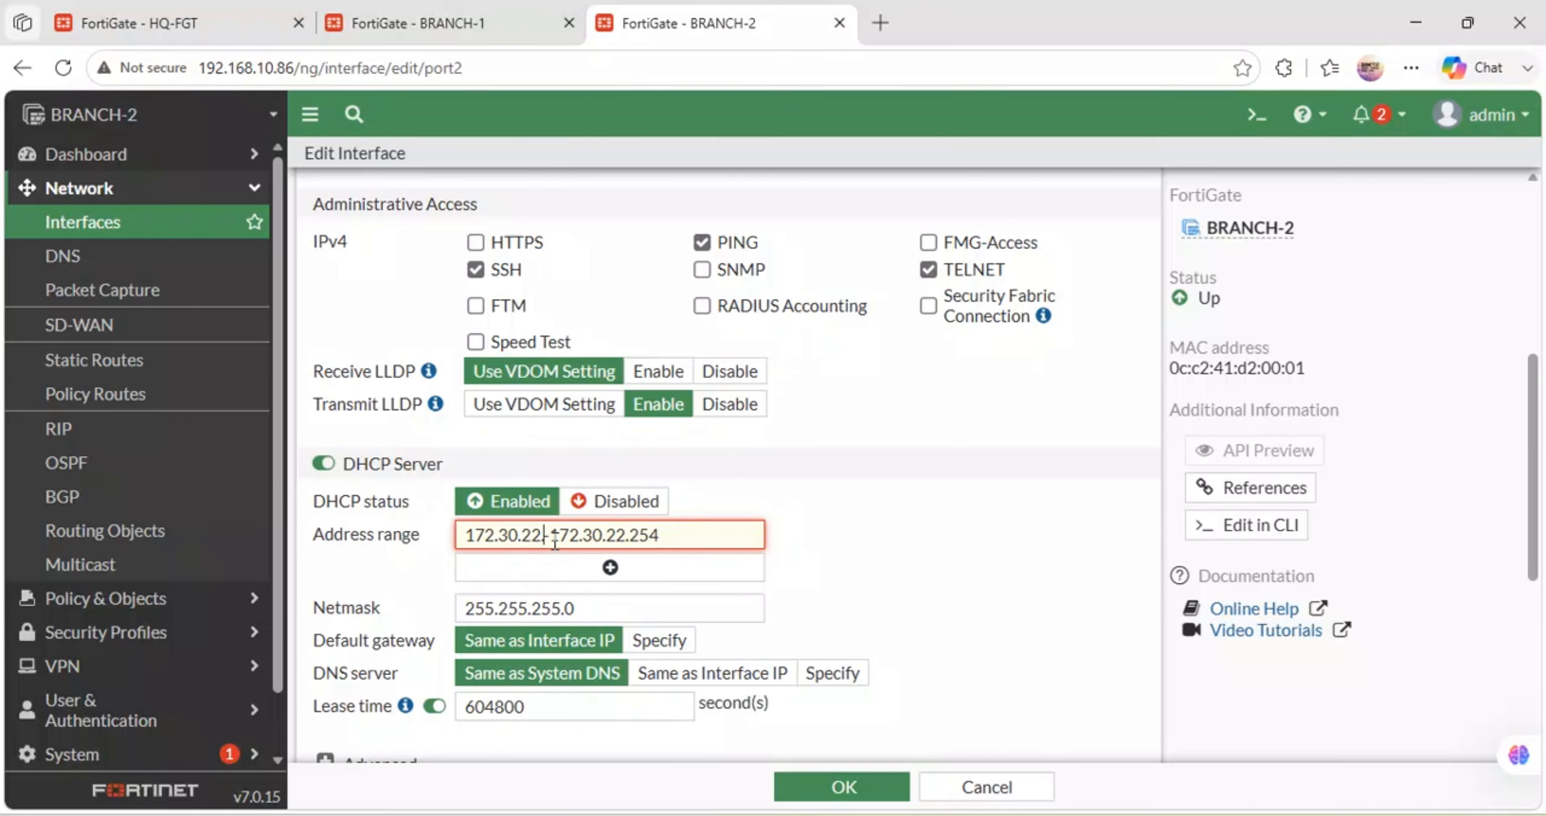
{"action": "type", "text": ".50"}
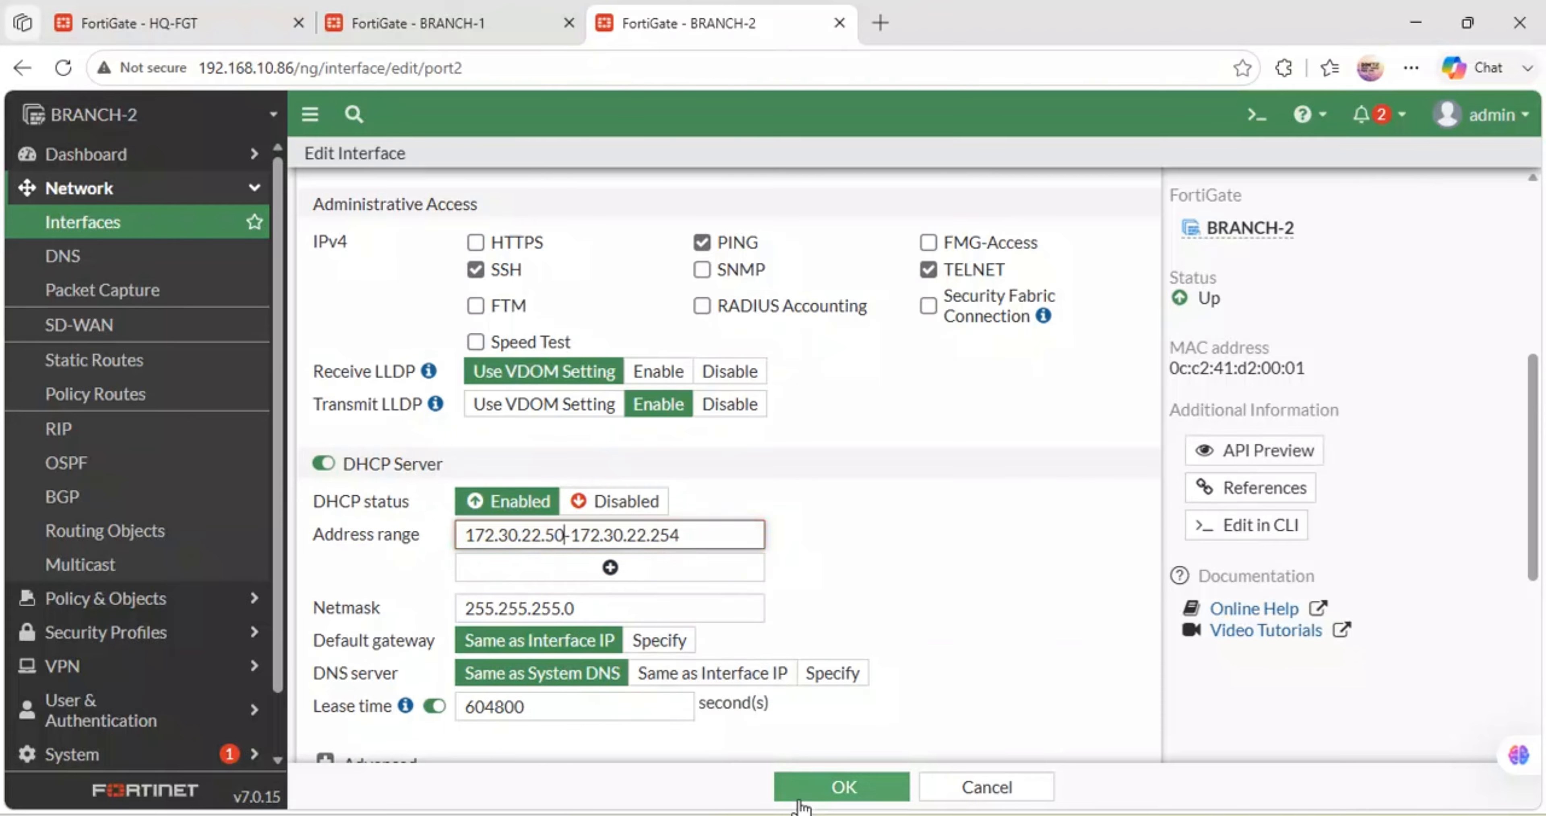
{"action": "left_click", "coordinate": [828, 789]}
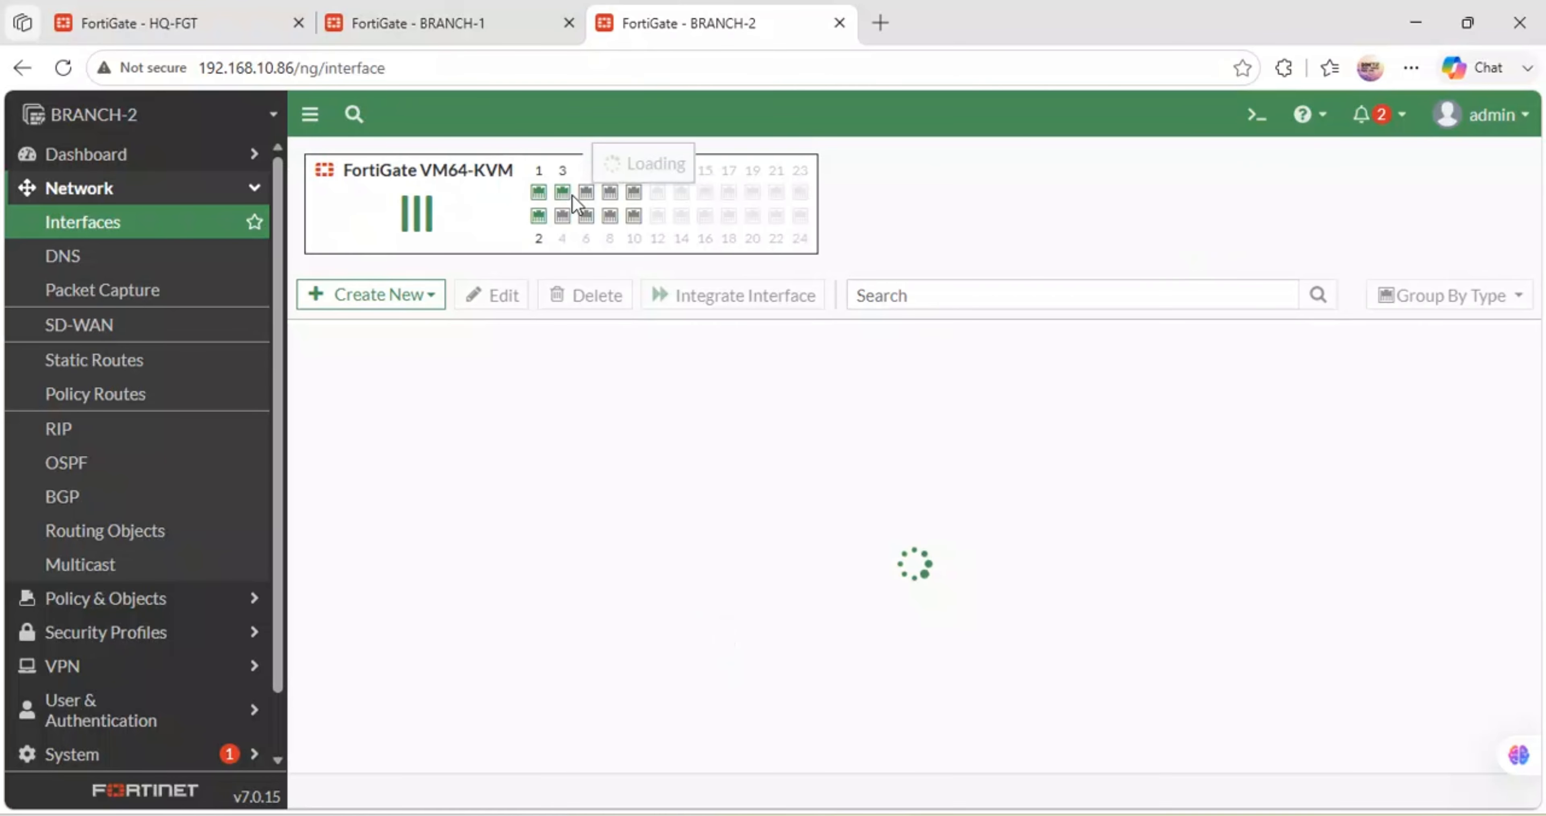
{"action": "left_click", "coordinate": [477, 13]}
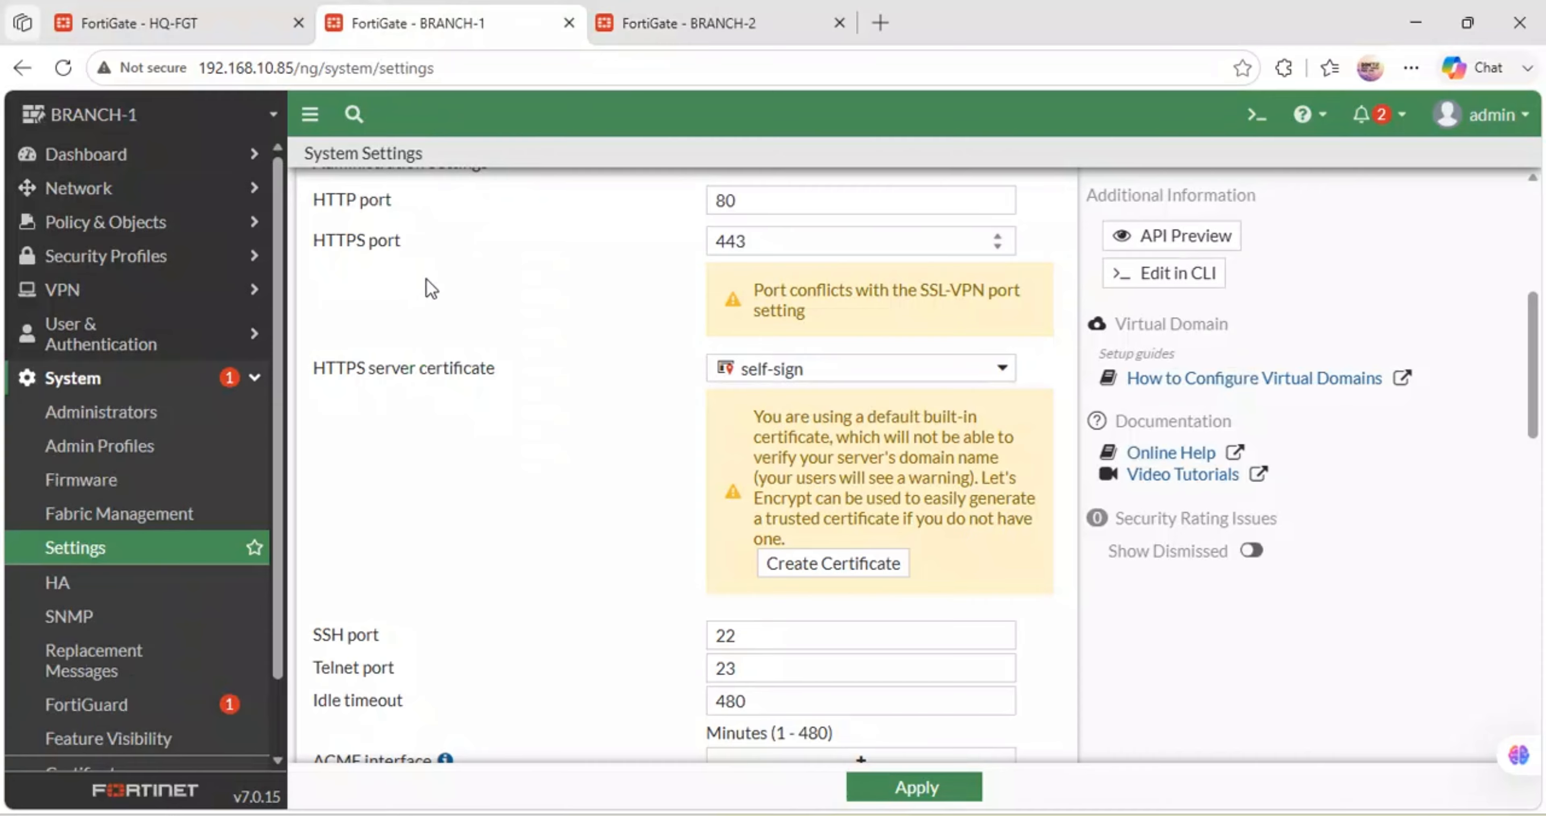
- Turn on BR1-LAN's (port2) DHCP server with the range starting at 172.30.21.50
{"action": "left_click", "coordinate": [119, 198]}
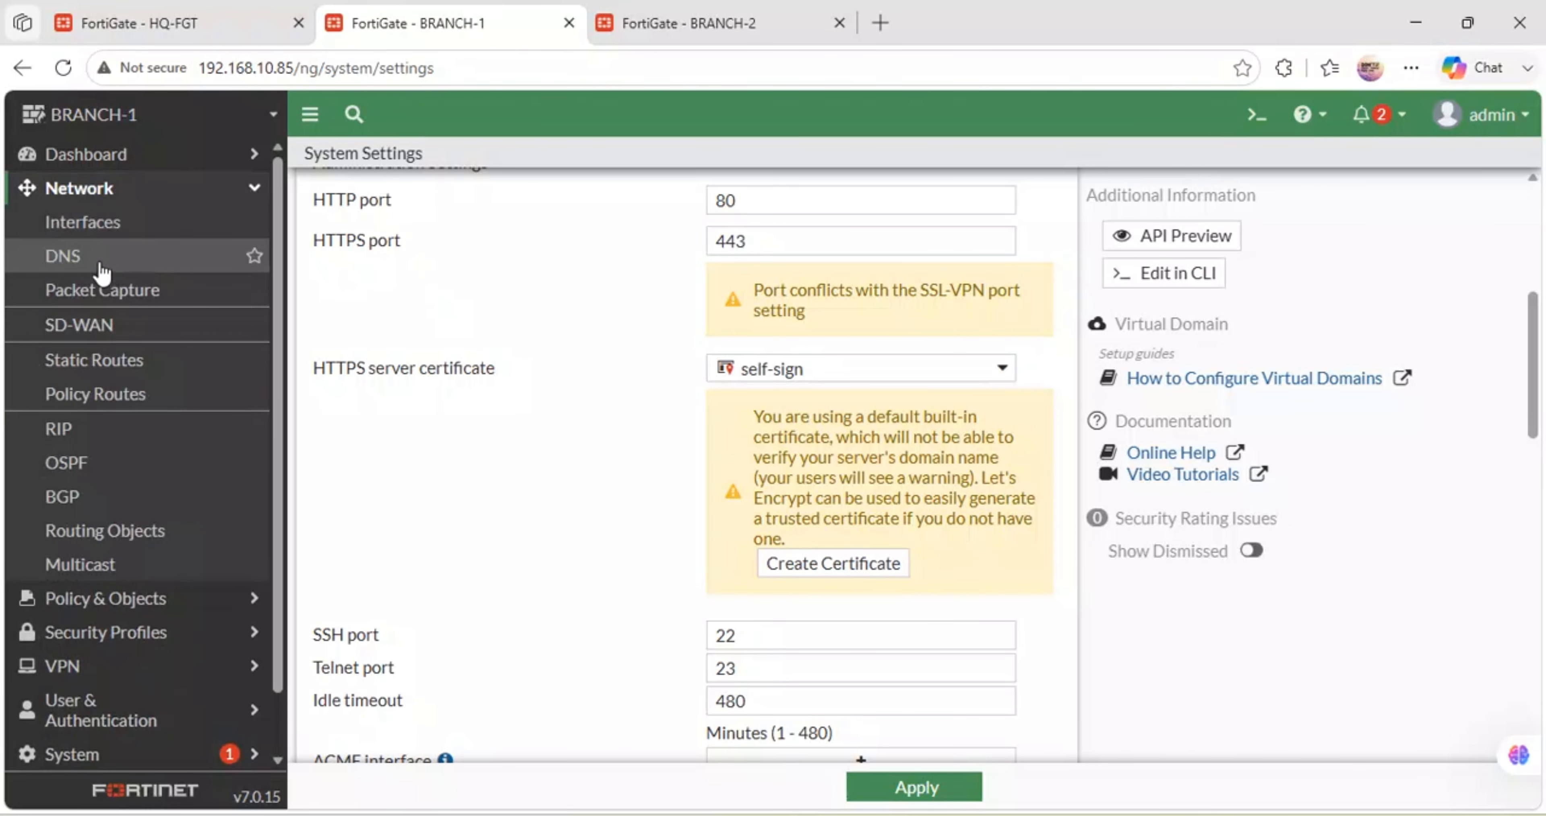
{"action": "left_click", "coordinate": [96, 228]}
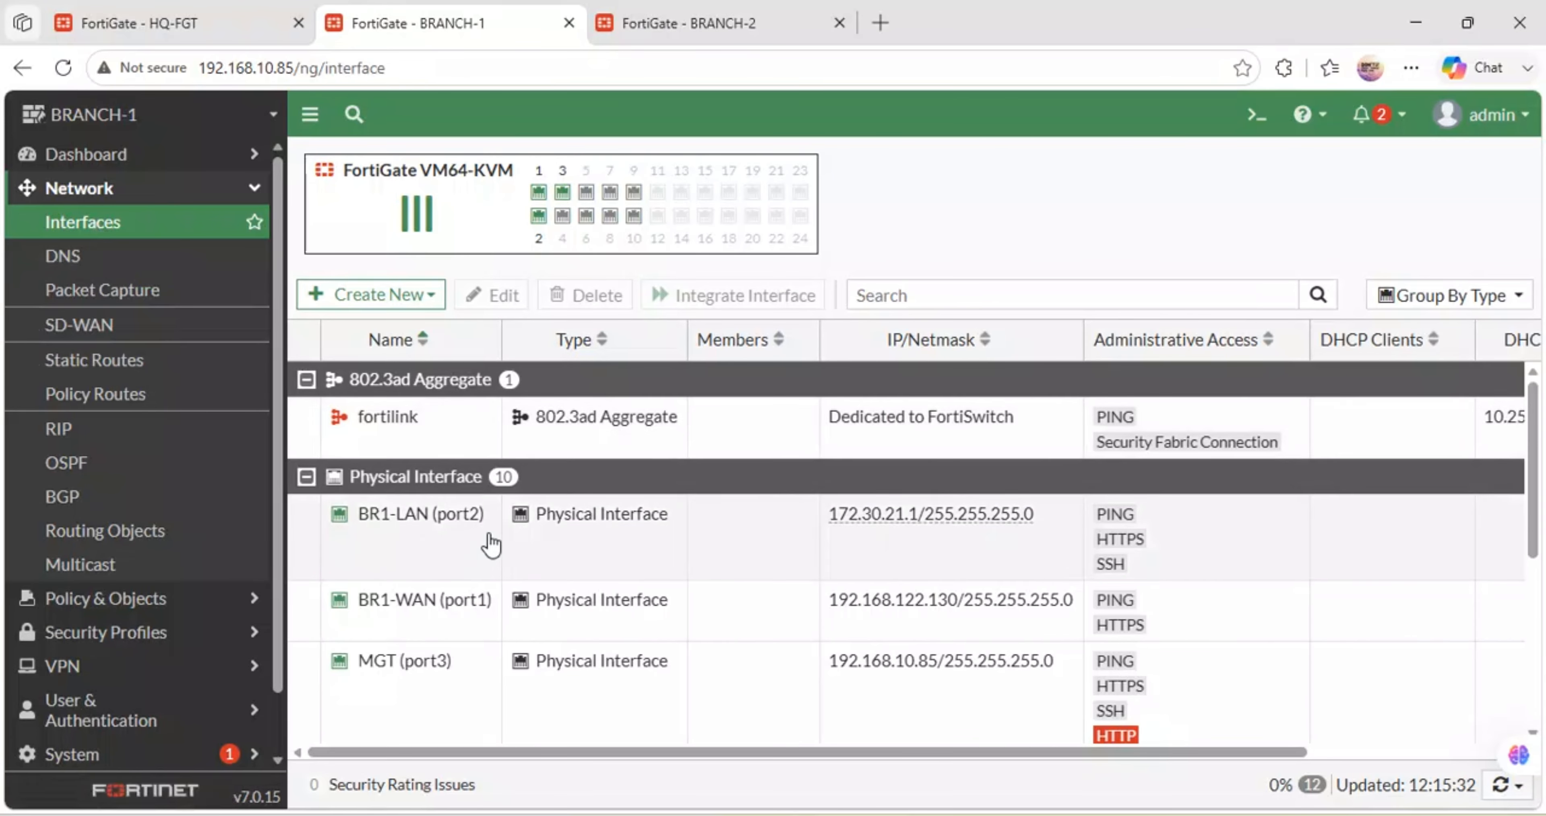
{"action": "left_click", "coordinate": [461, 522]}
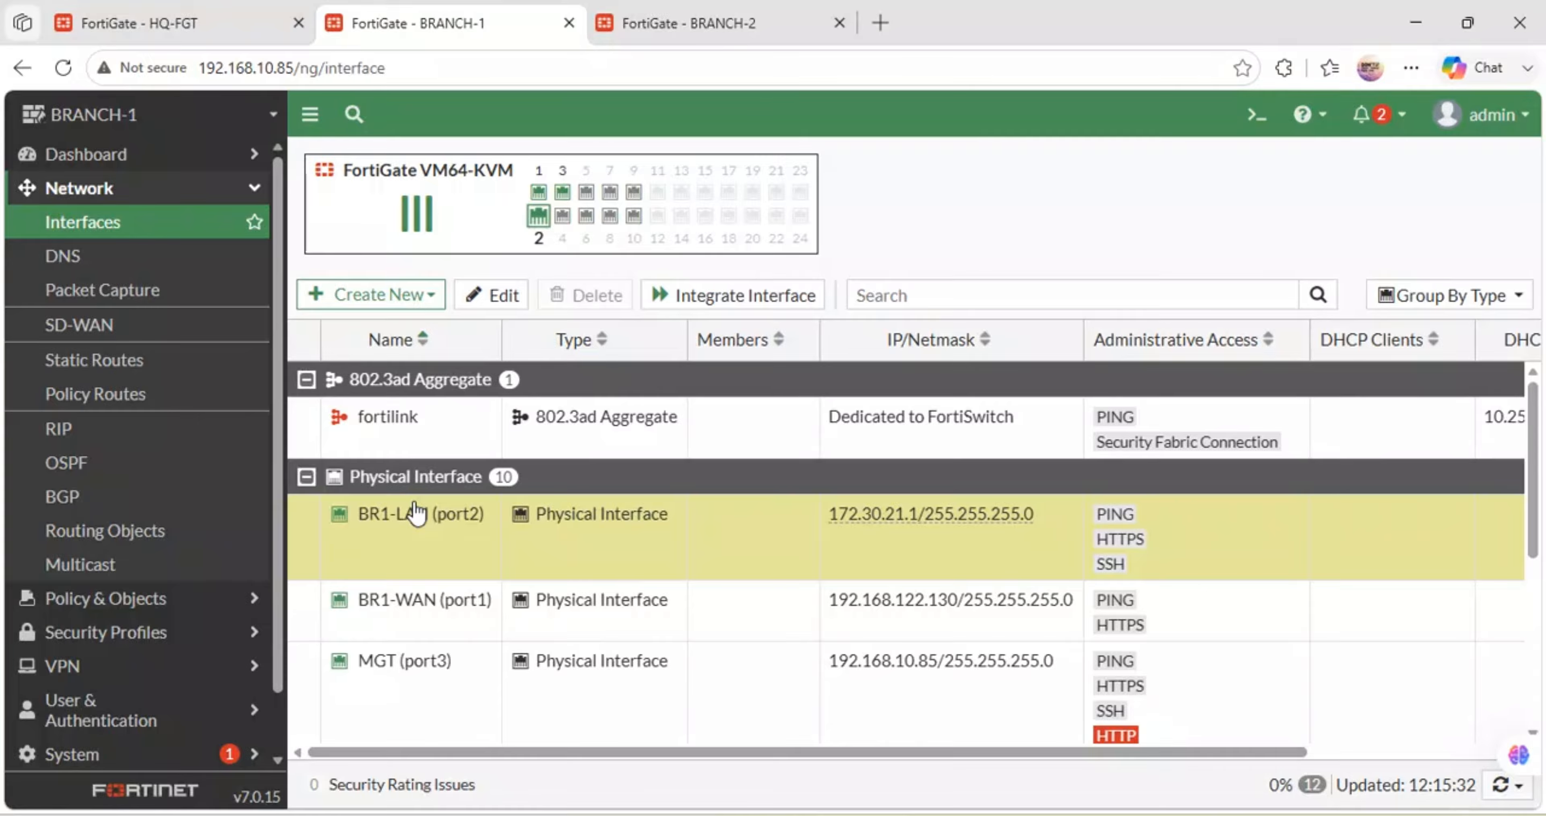
{"action": "double_click", "coordinate": [707, 522]}
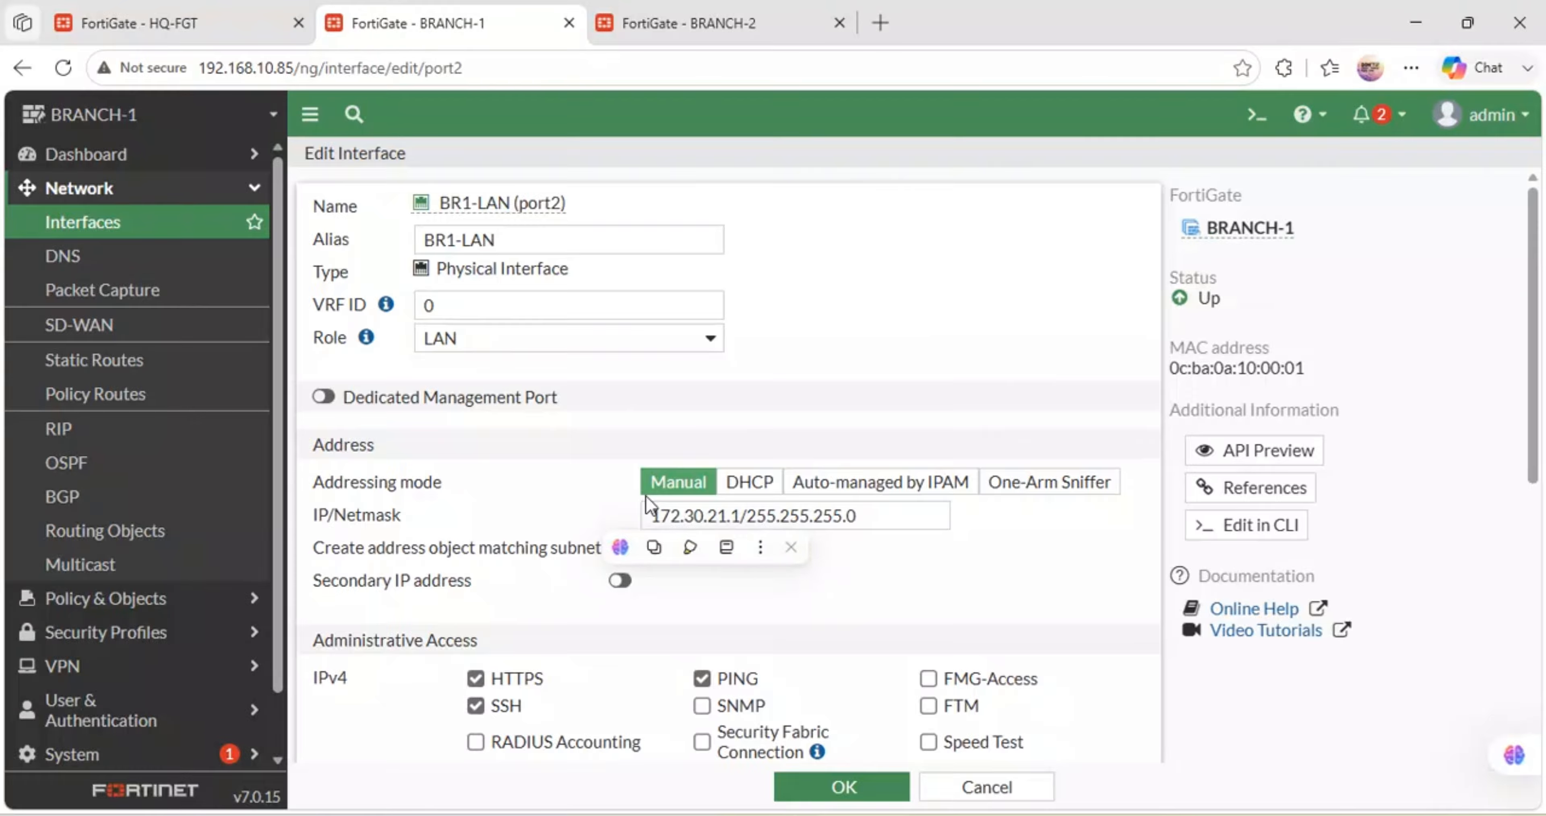
{"action": "scroll", "coordinate": [649, 504], "scroll_direction": "down", "scroll_amount": 7}
{"action": "scroll", "coordinate": [481, 508], "scroll_direction": "up", "scroll_amount": 1}
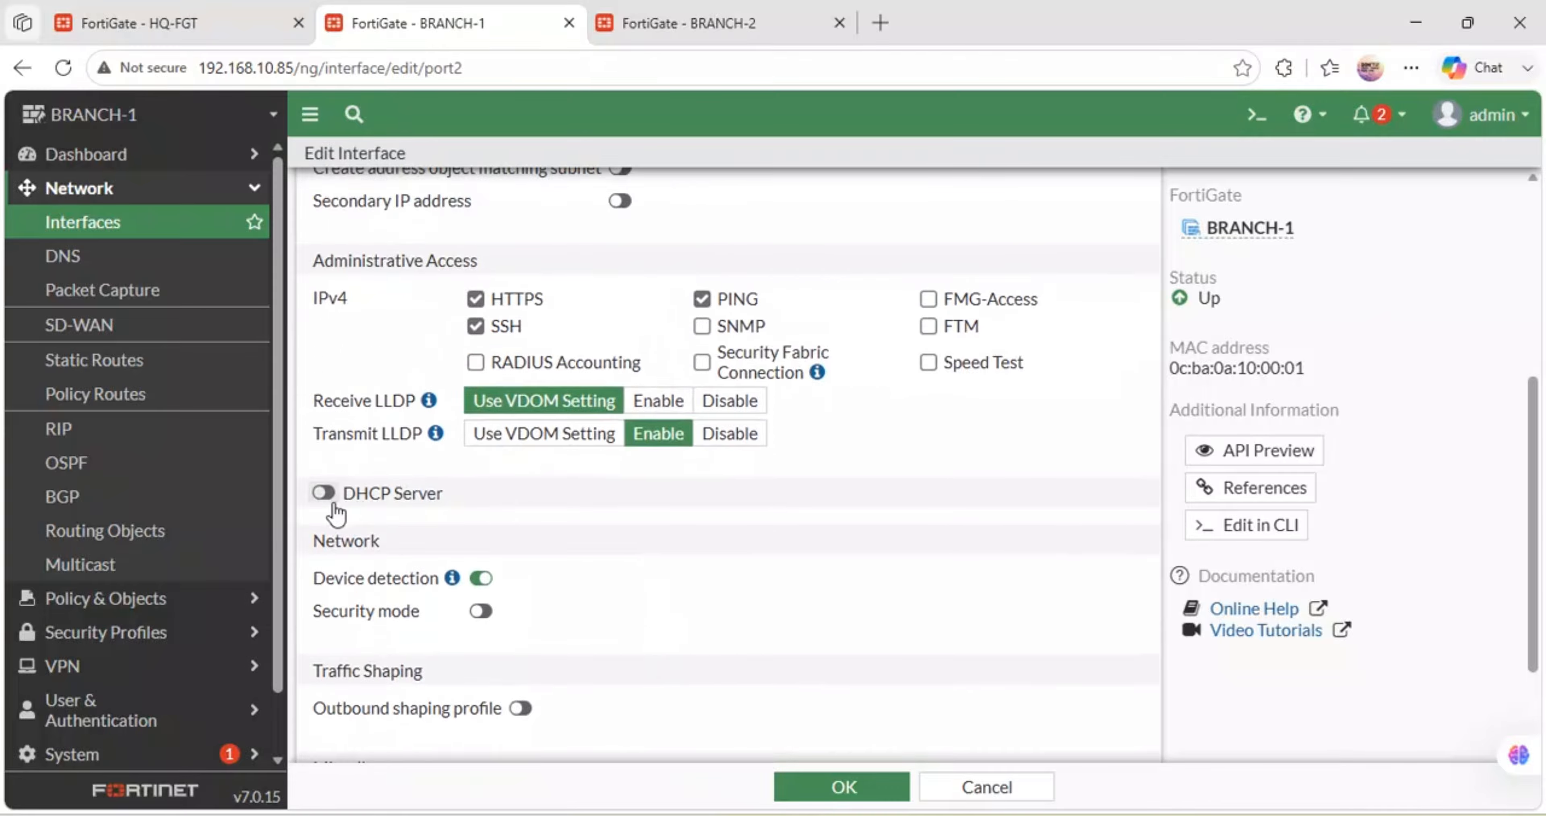
{"action": "left_click", "coordinate": [324, 494]}
{"action": "left_click", "coordinate": [551, 567]}
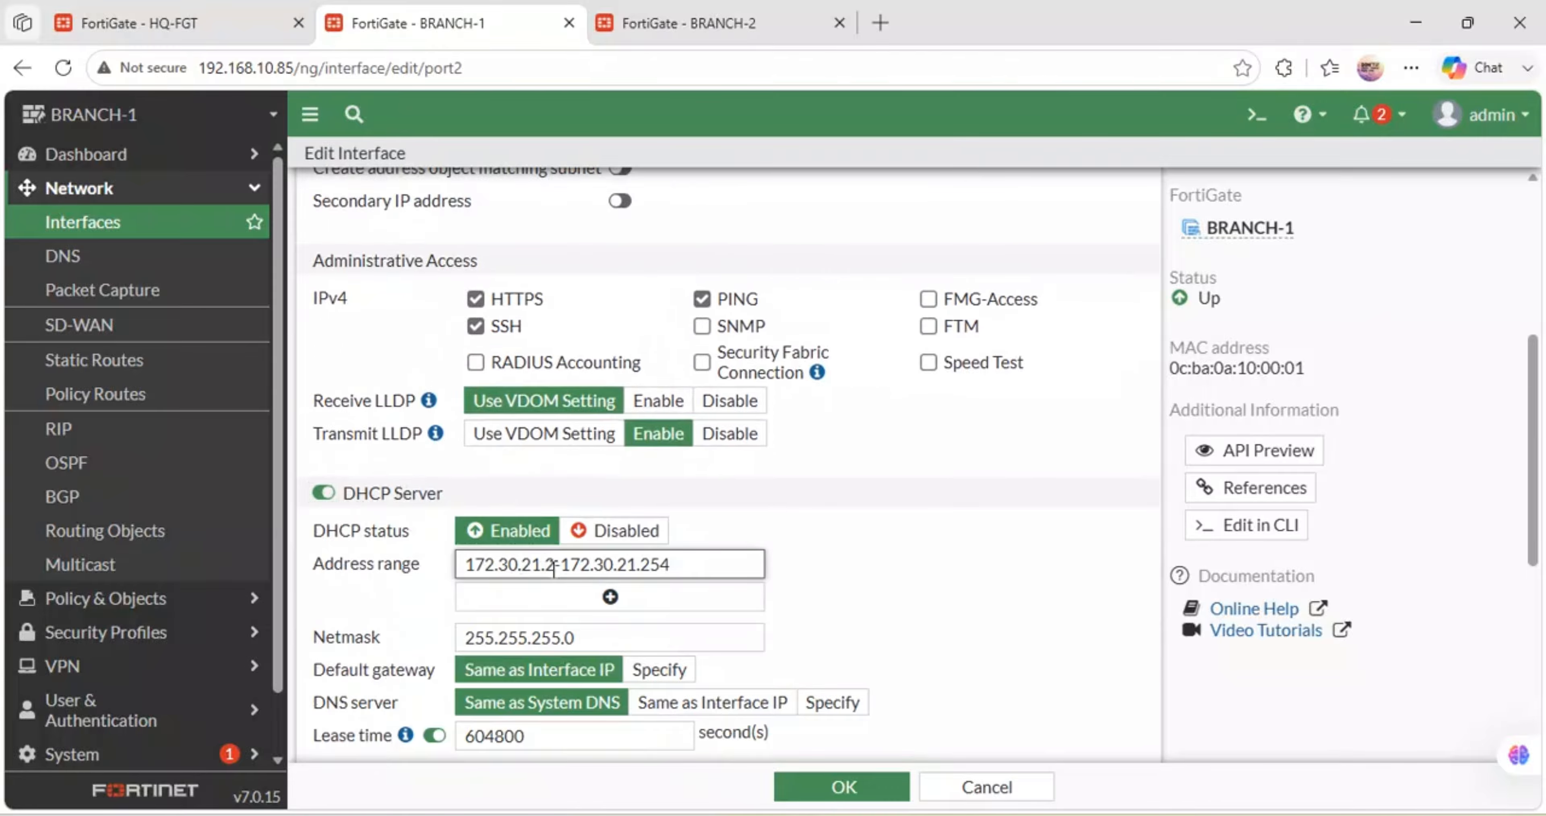
{"action": "key", "text": "BackSpace"}
{"action": "key", "text": "BackSpace"}
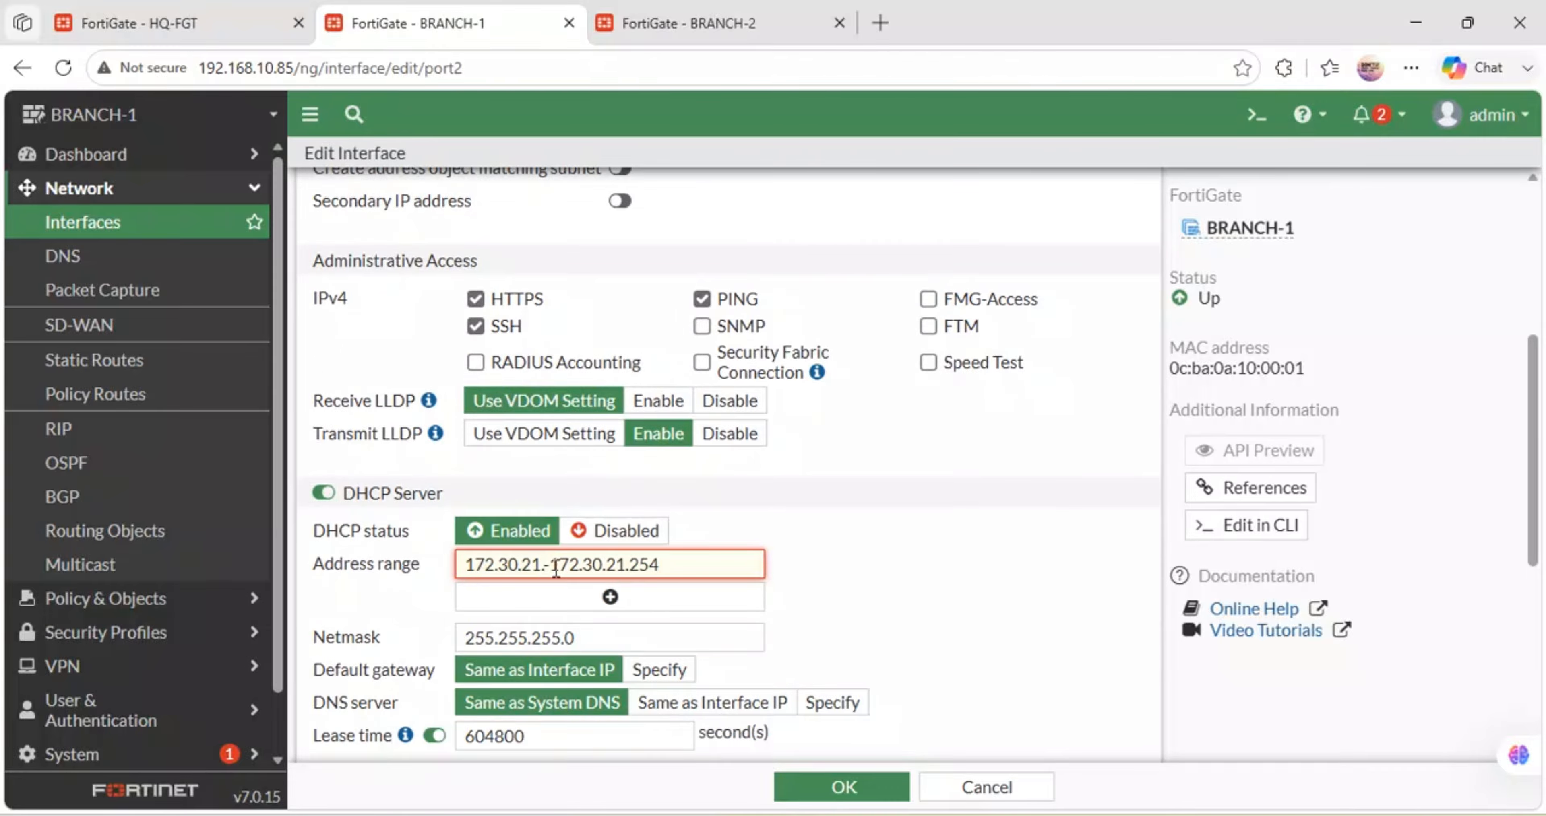
{"action": "type", "text": ".50"}
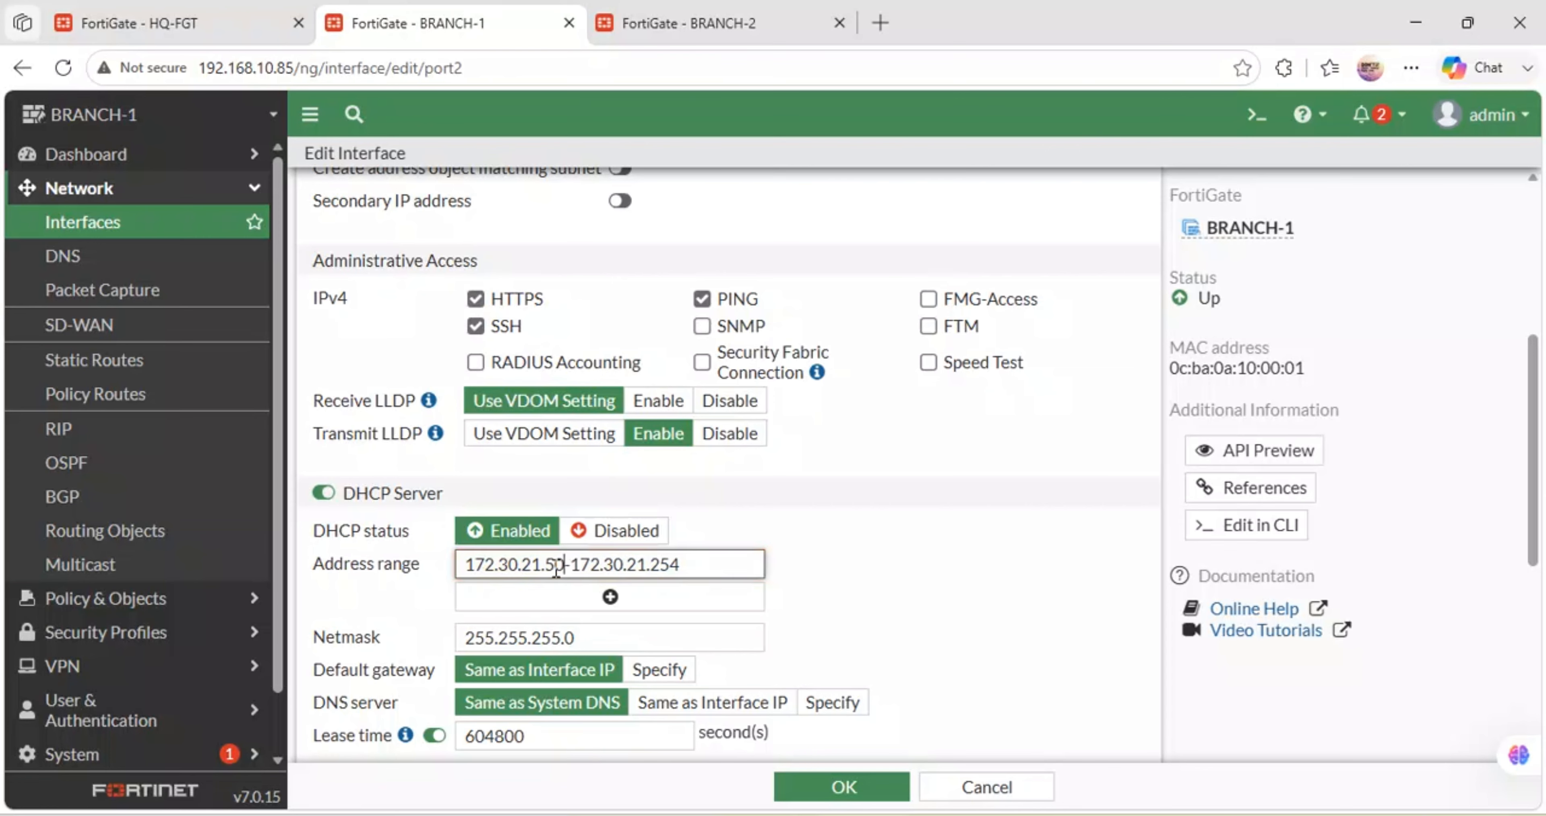
{"action": "left_click", "coordinate": [821, 786]}
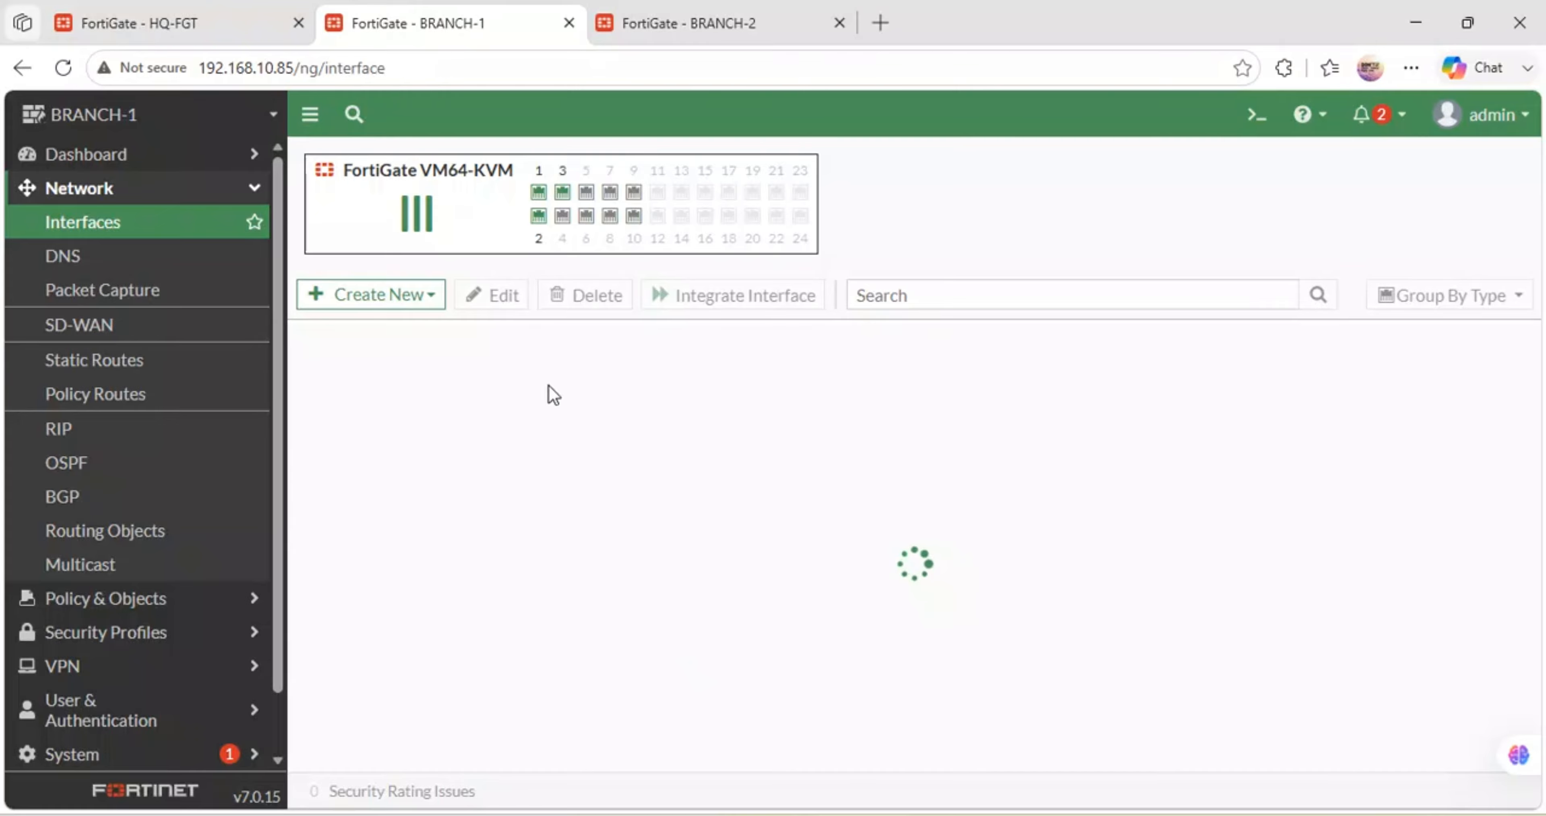
{"action": "left_click", "coordinate": [210, 22]}
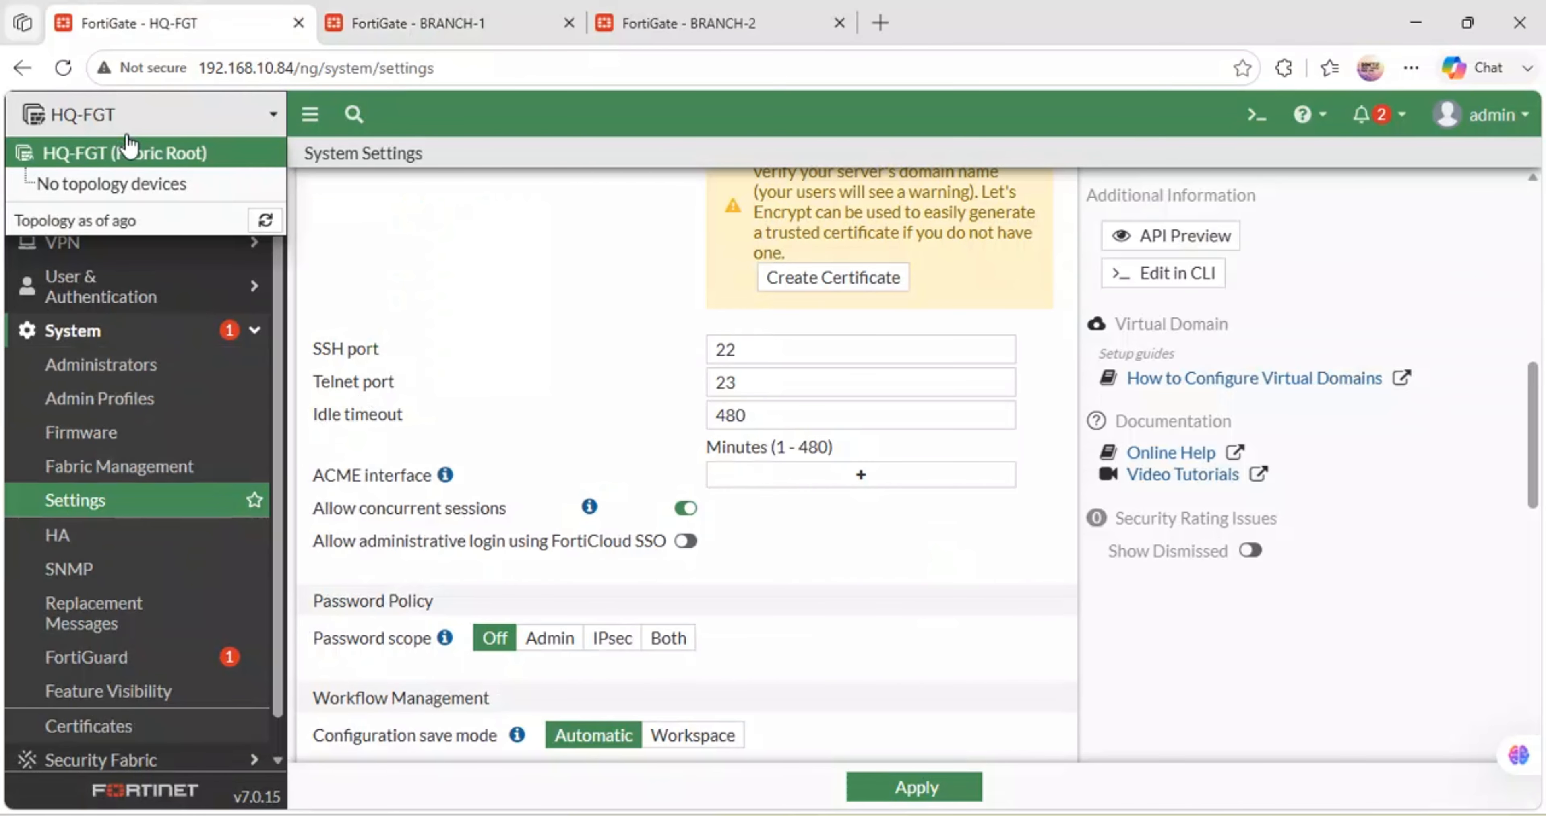
- Turn on HQ-LAN's (port2) DHCP server with the range starting at 172.30.20.20
{"action": "left_click", "coordinate": [183, 327]}
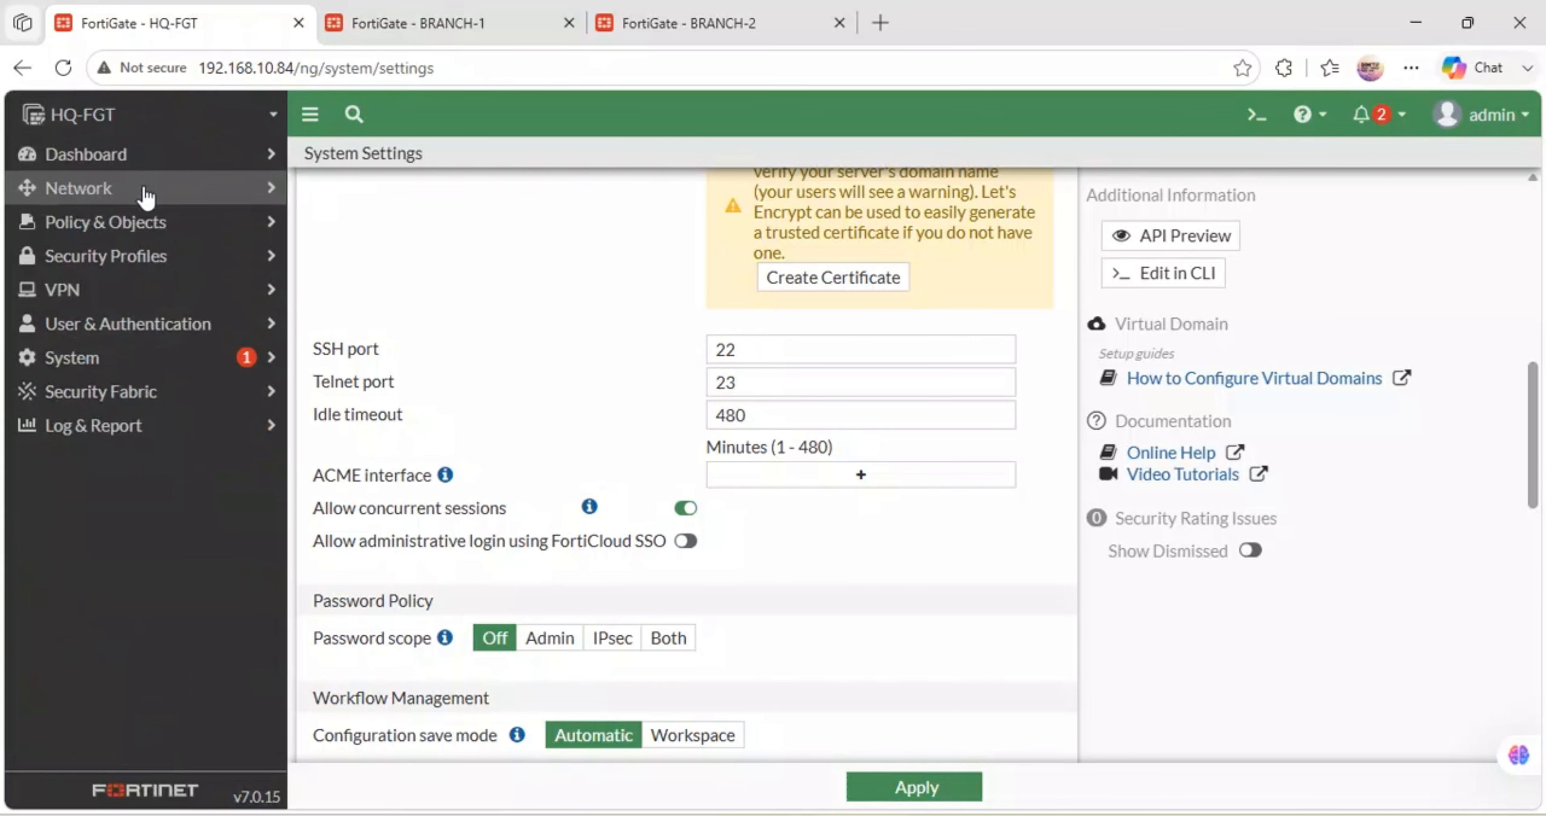
{"action": "left_click", "coordinate": [144, 188]}
{"action": "left_click", "coordinate": [101, 237]}
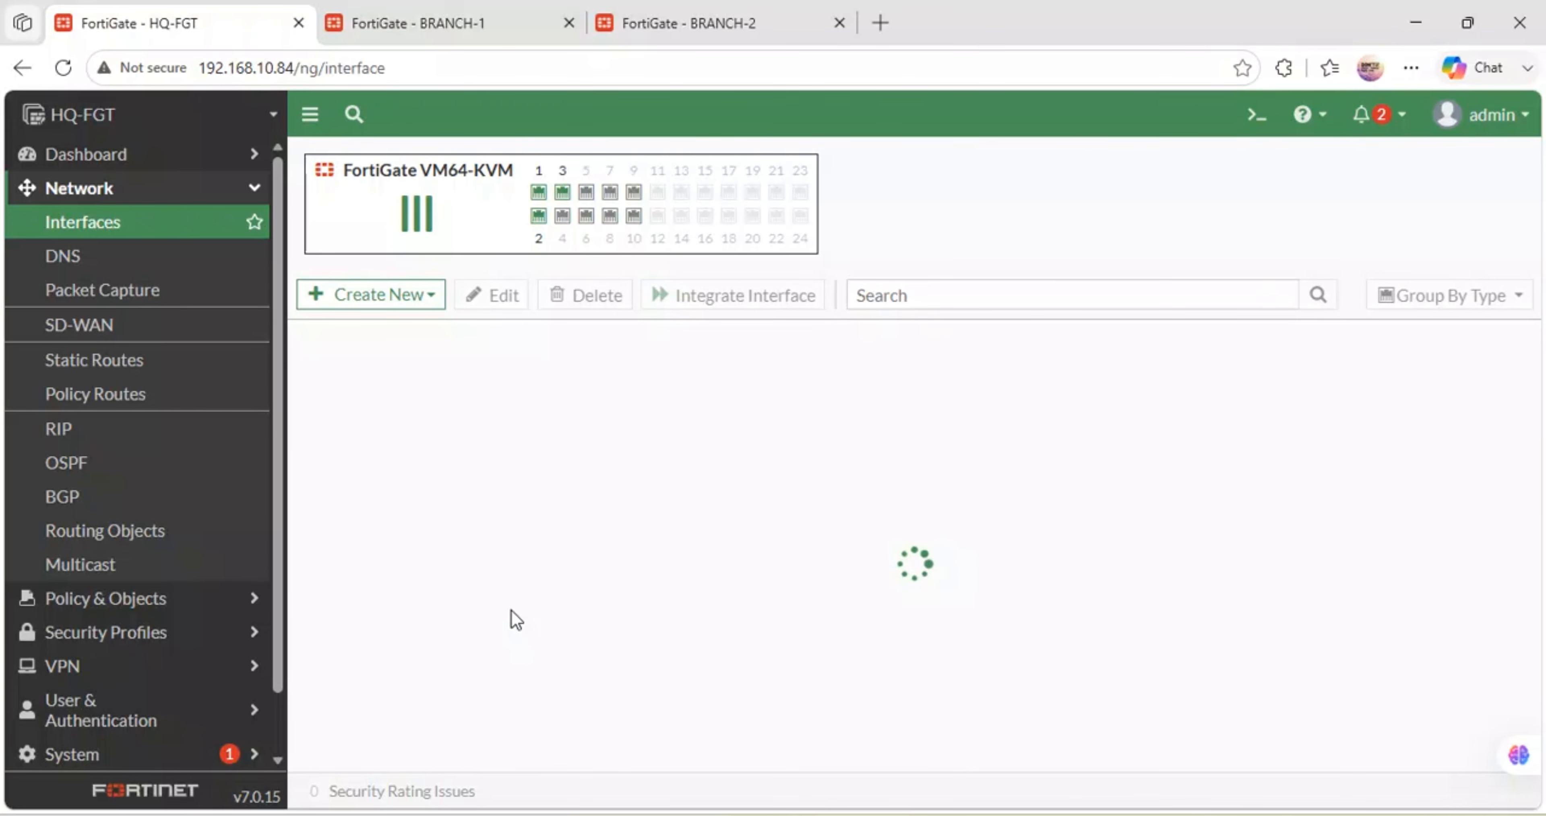
{"action": "double_click", "coordinate": [426, 517]}
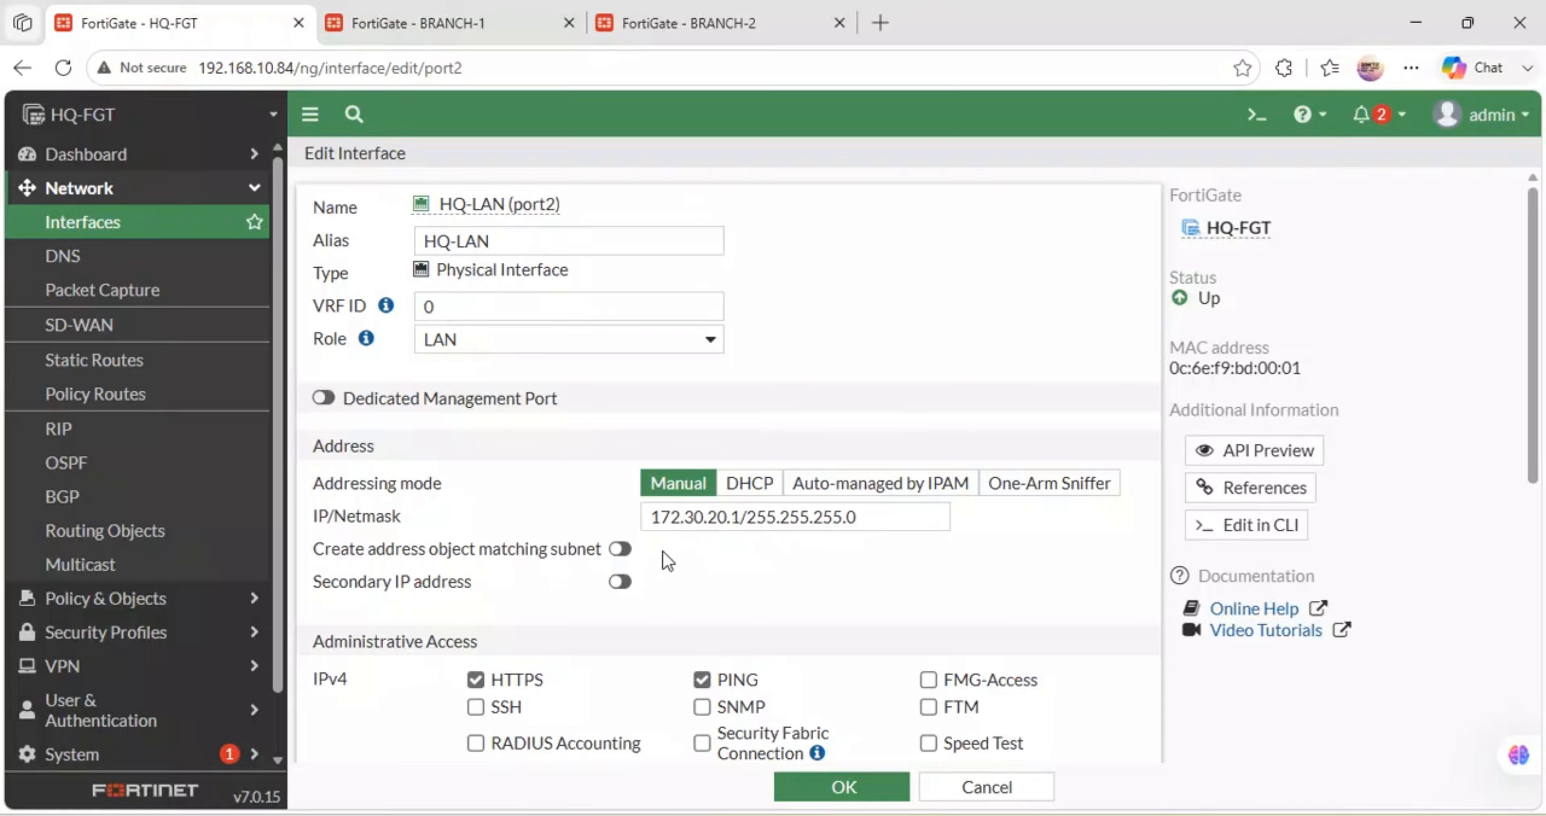
{"action": "scroll", "coordinate": [723, 601], "scroll_direction": "down", "scroll_amount": 8}
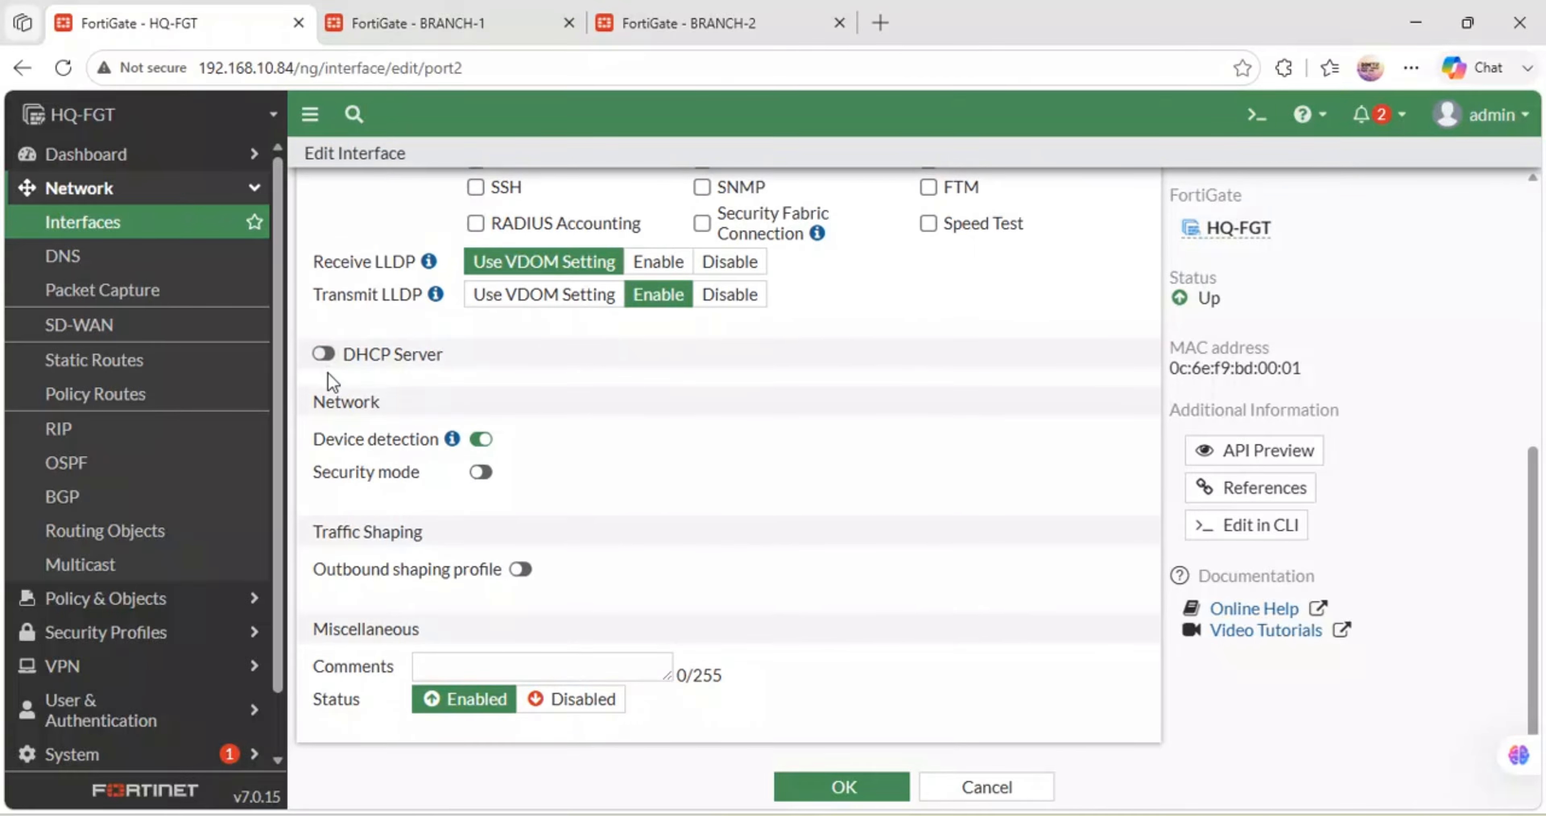
{"action": "left_click", "coordinate": [325, 353]}
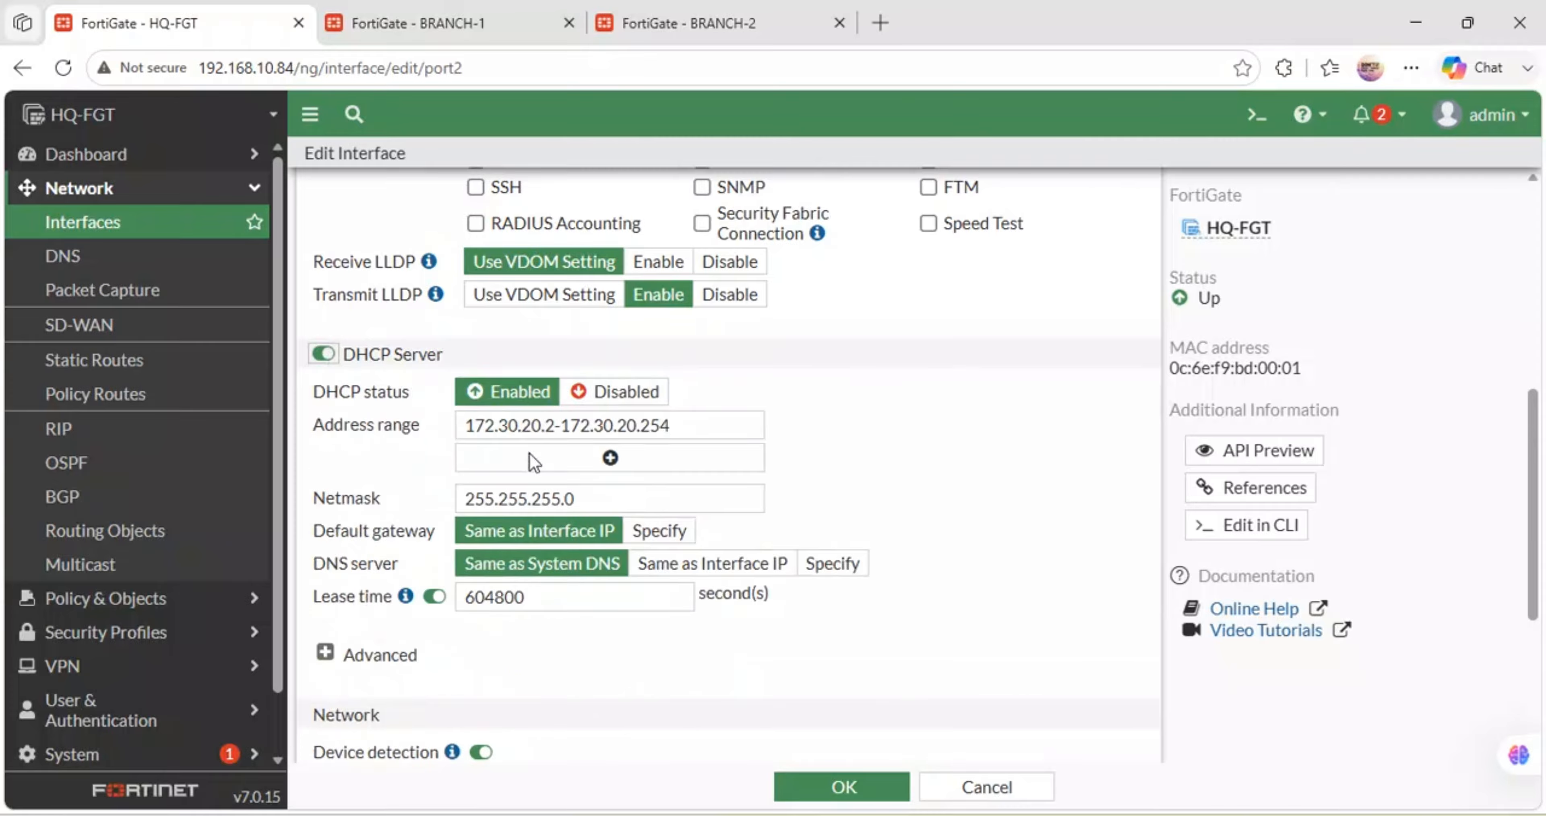
{"action": "left_click", "coordinate": [556, 424]}
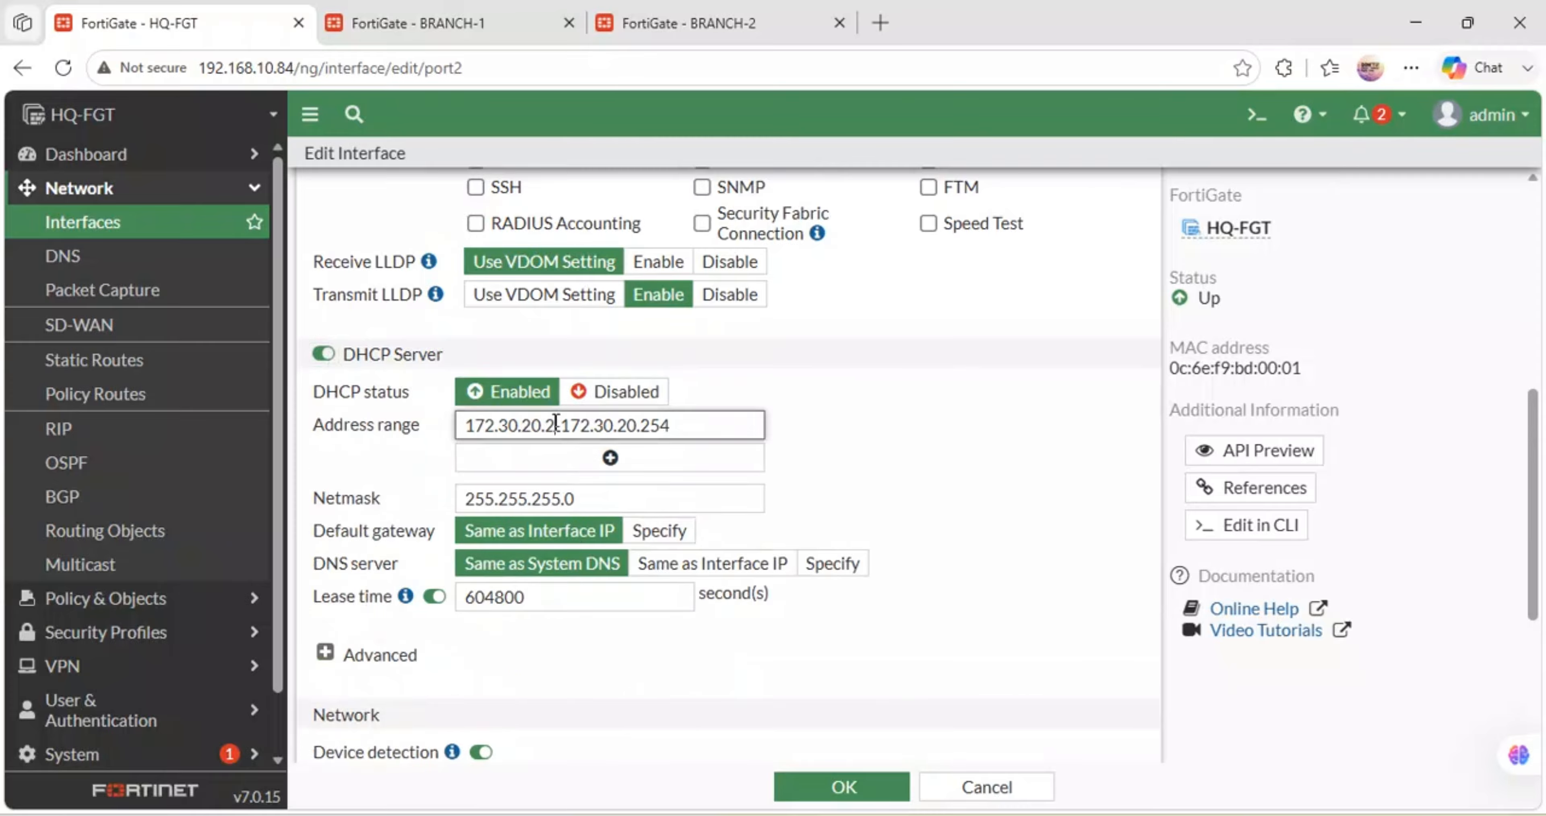
{"action": "type", "text": "0"}
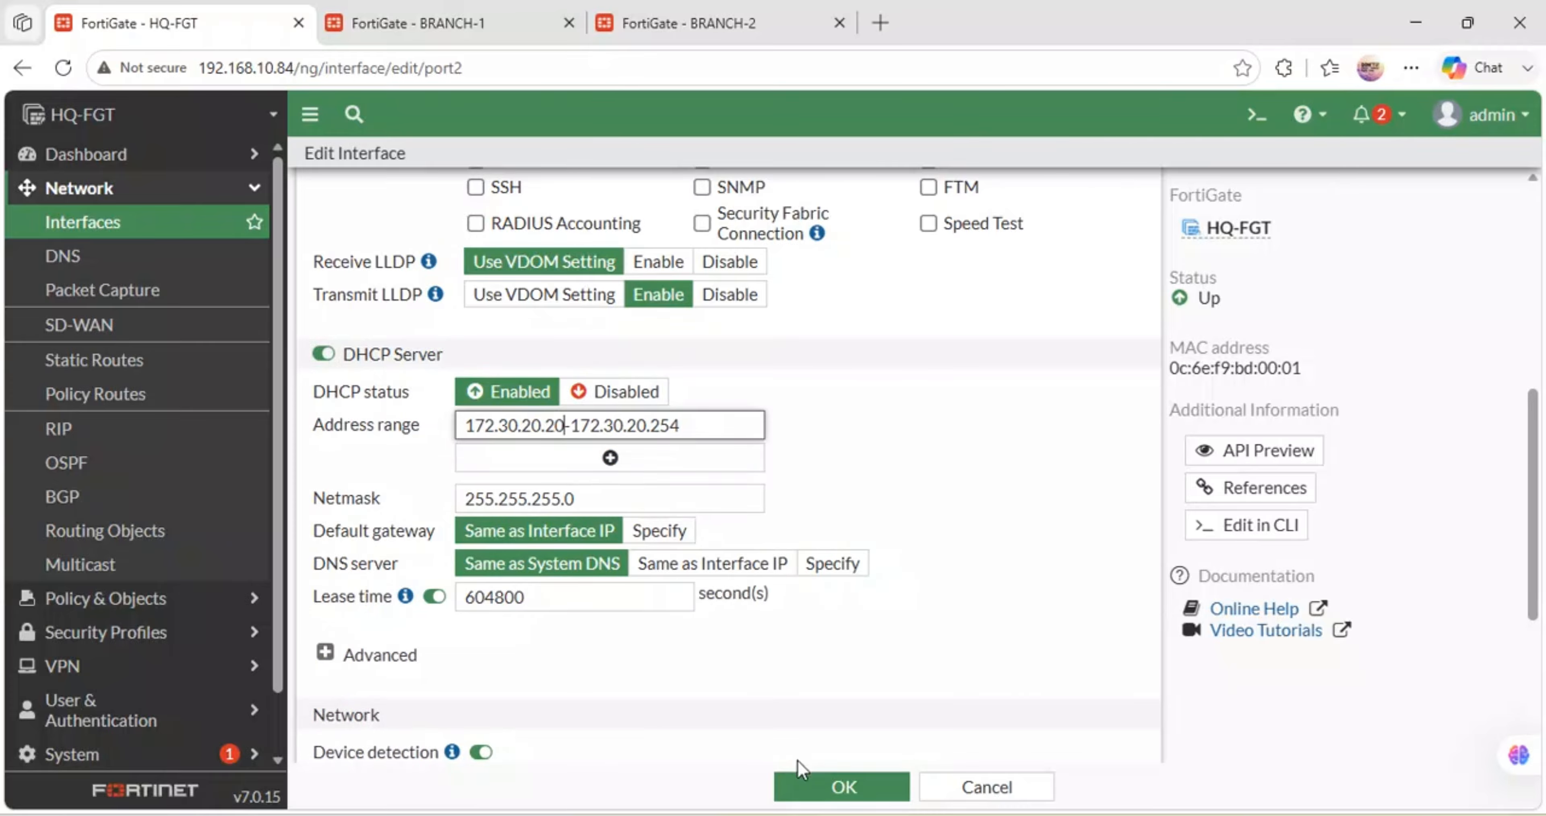
{"action": "left_click", "coordinate": [811, 786]}
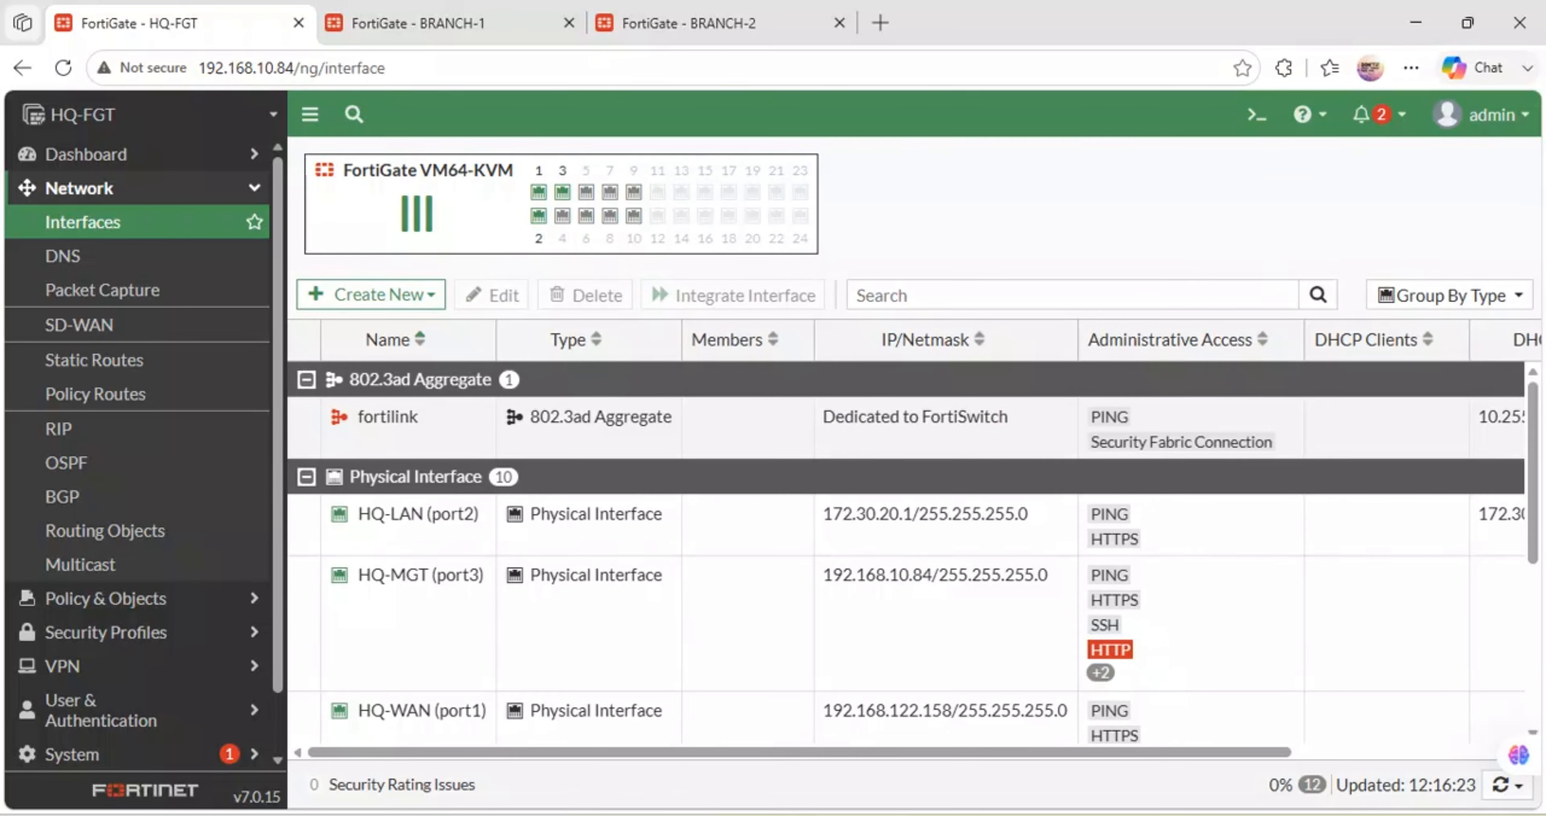
{"action": "mouse_move", "coordinate": [752, 814]}
{"action": "left_click", "coordinate": [675, 678]}
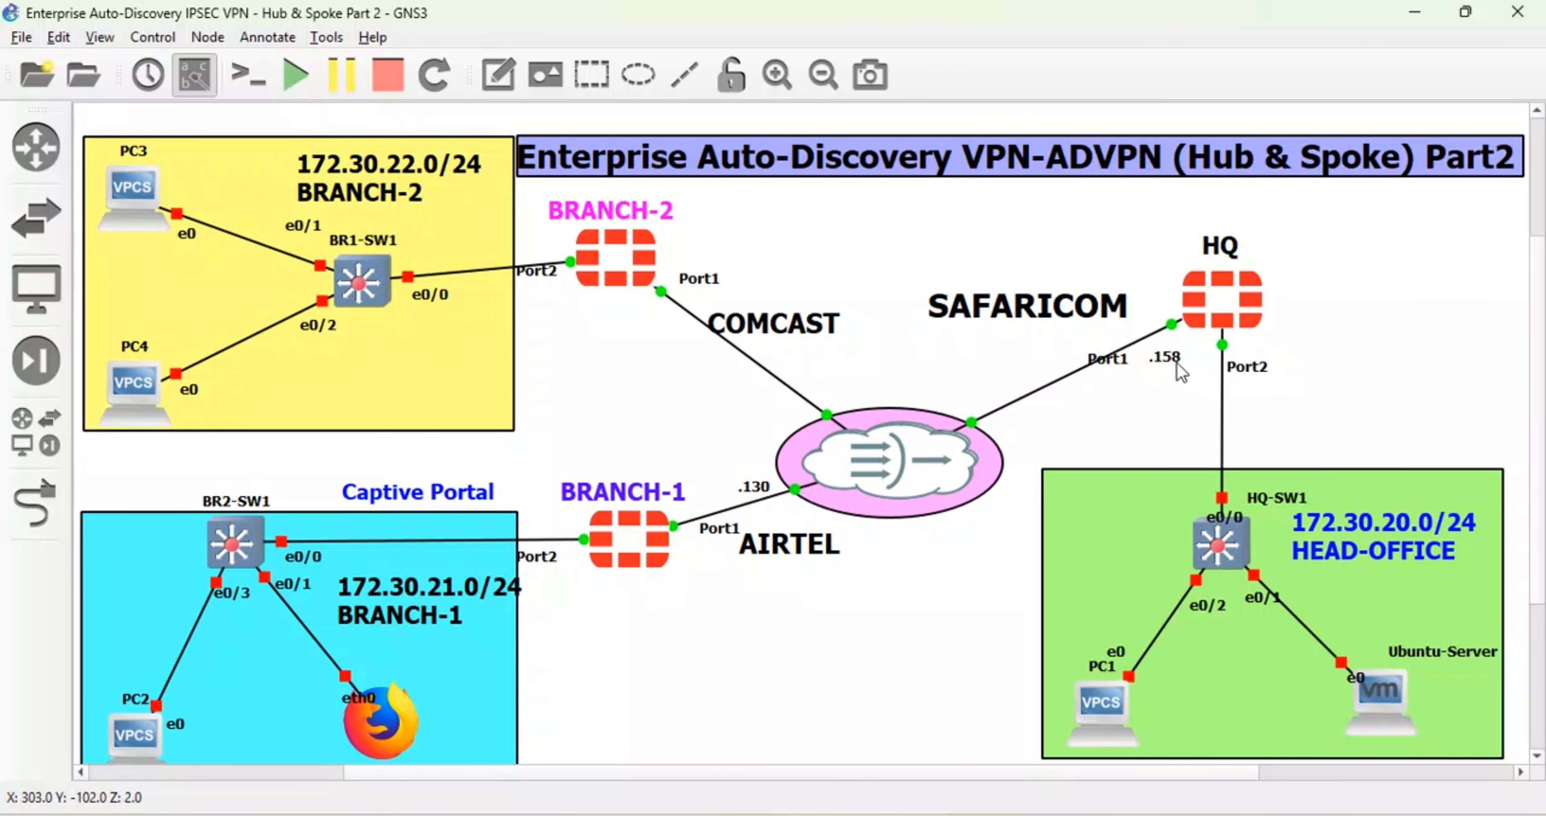
- Move the .158 label beside HQ's link and add a '101' note by BRANCH-2's Port1
{"action": "left_click_drag", "start_coordinate": [1176, 367], "coordinate": [1162, 399]}
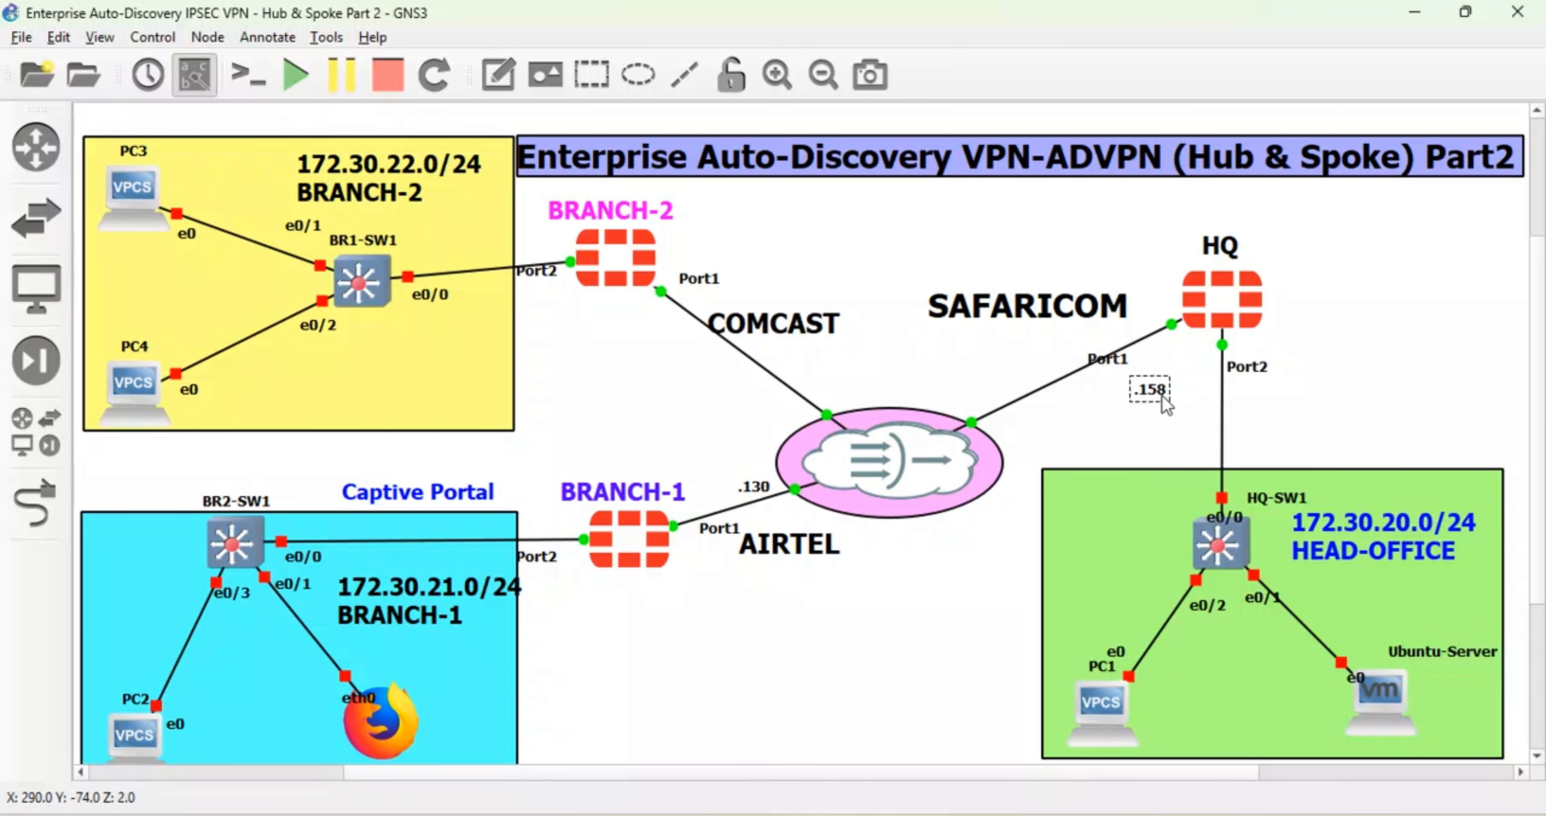
{"action": "left_click", "coordinate": [509, 74]}
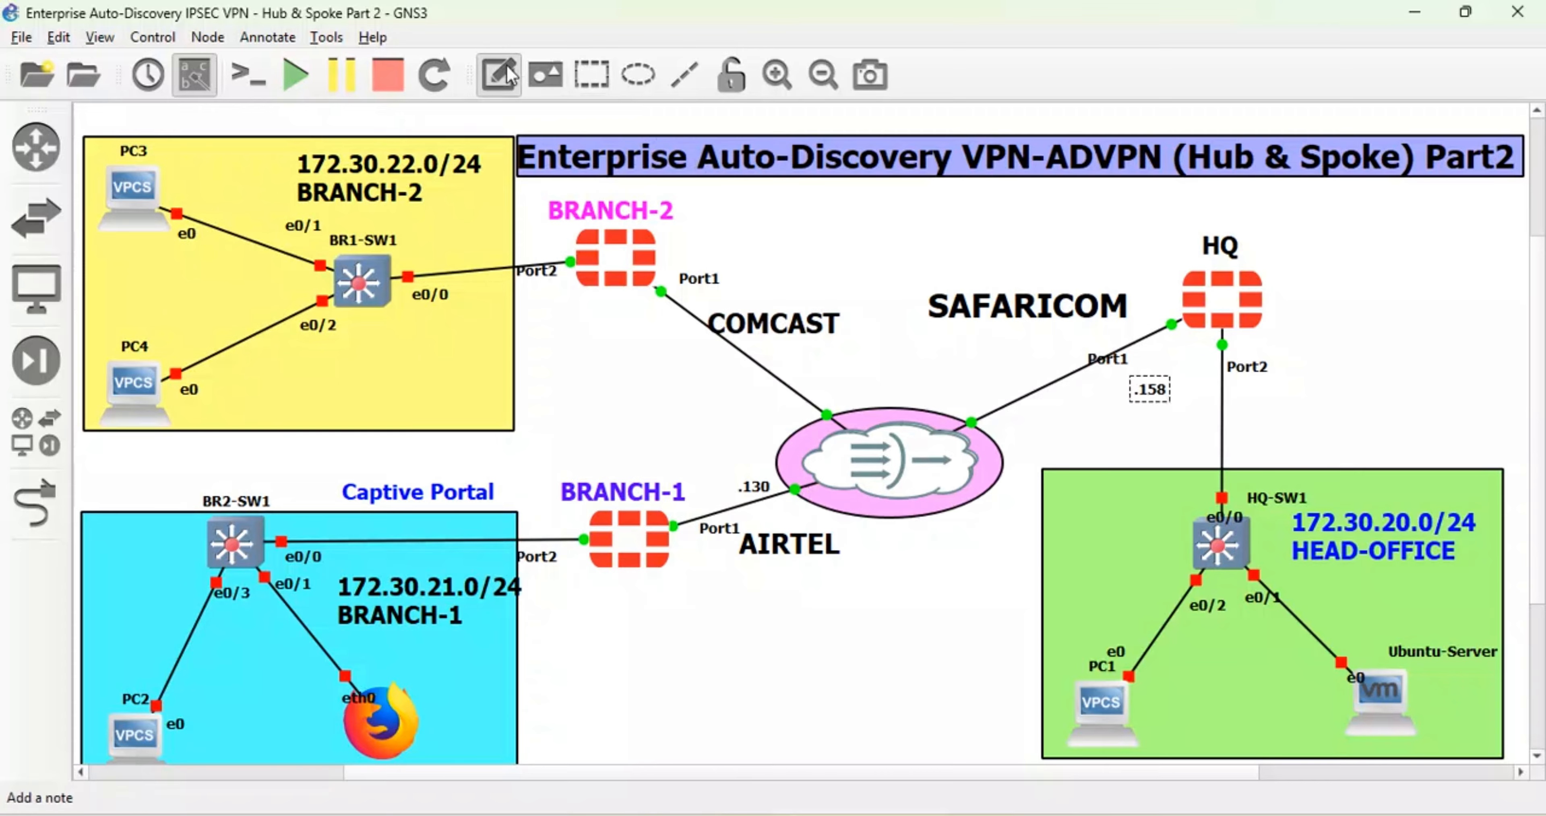
{"action": "left_click", "coordinate": [672, 335]}
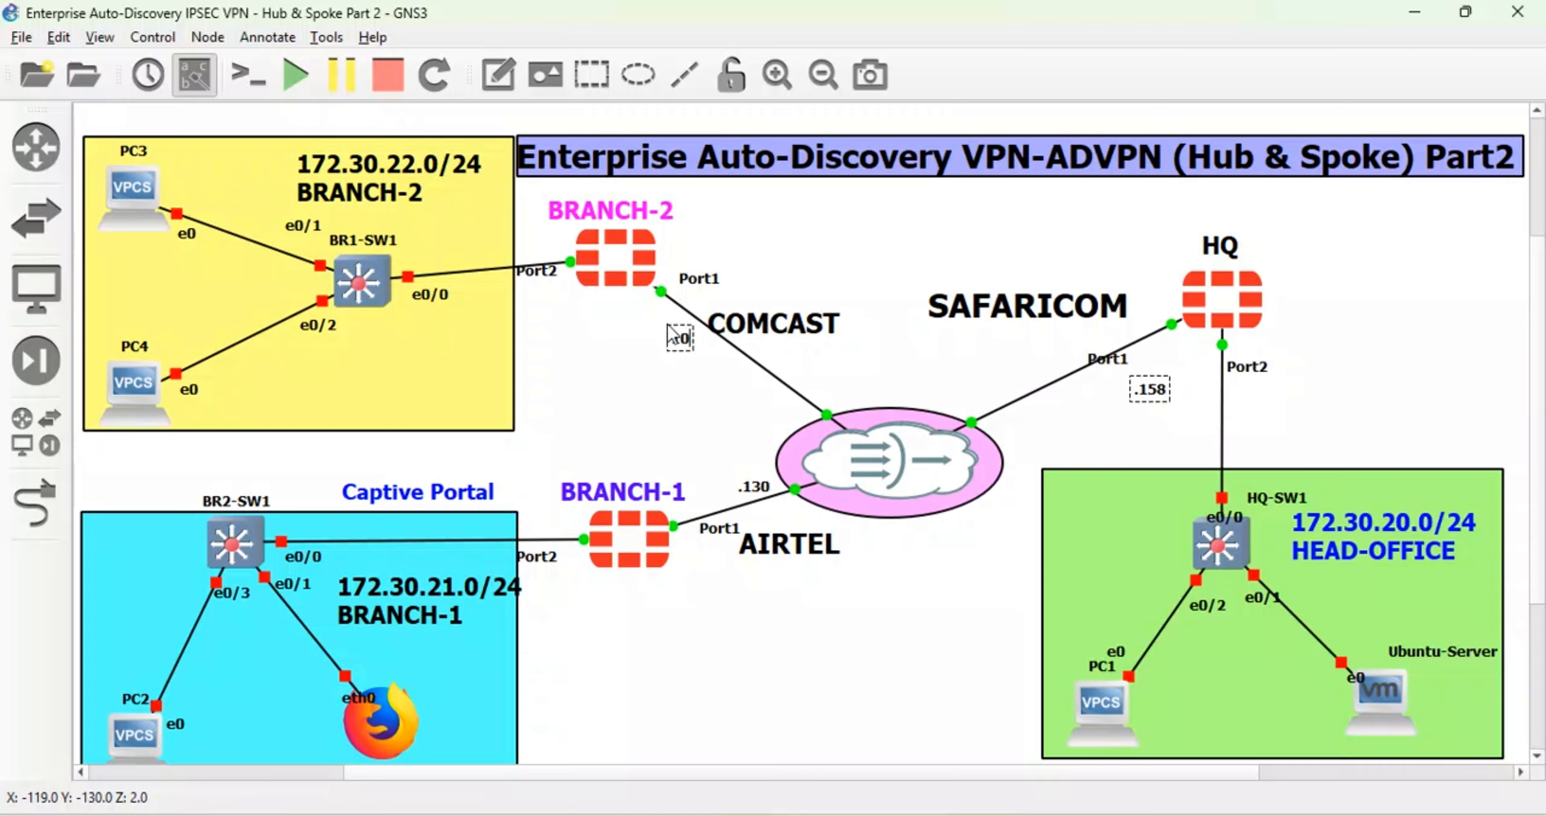
{"action": "left_click", "coordinate": [608, 345]}
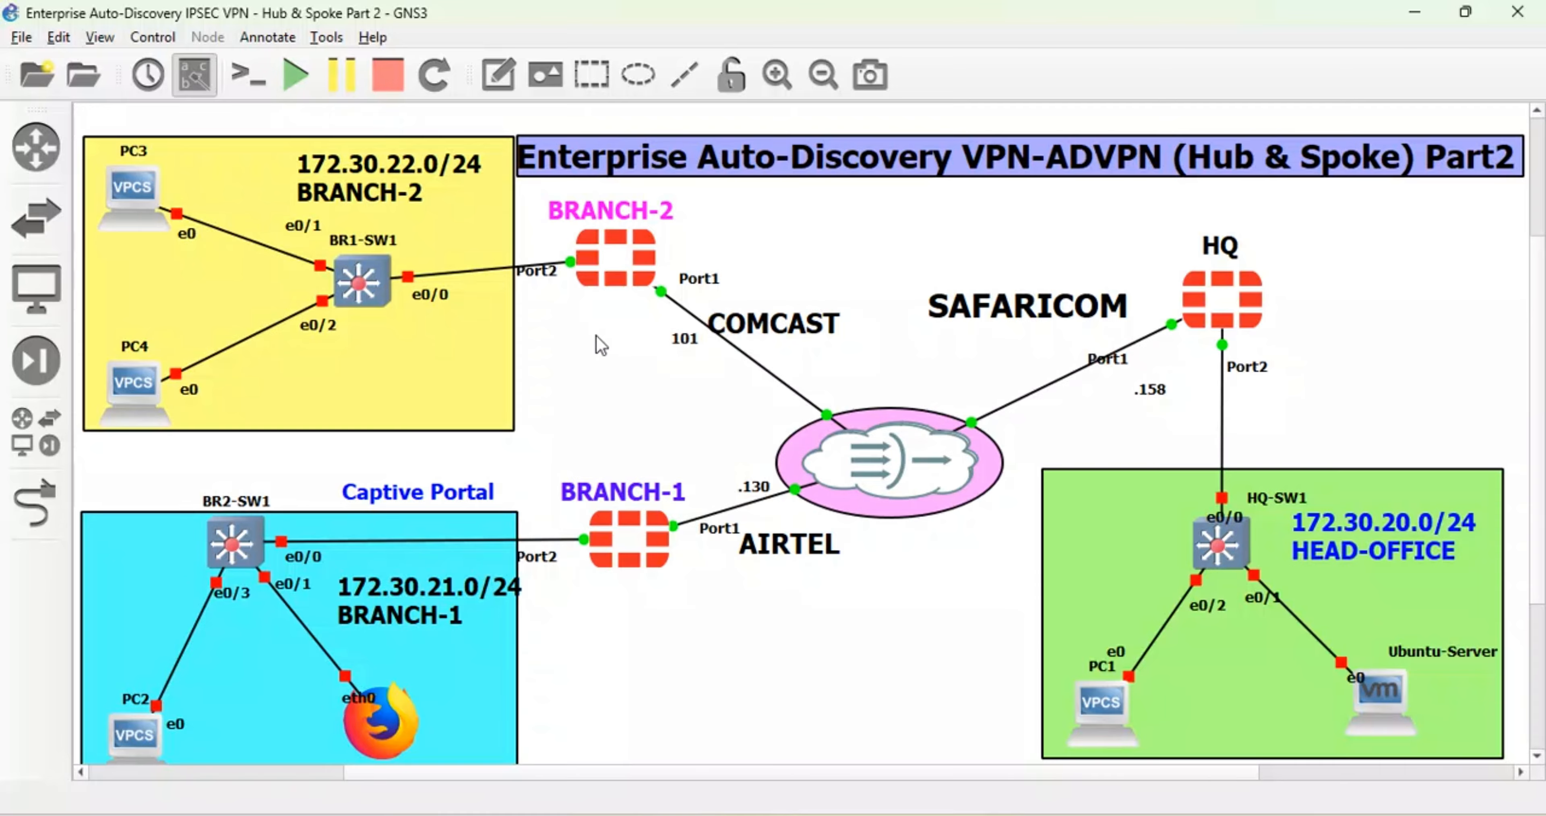
{"action": "left_click", "coordinate": [671, 343]}
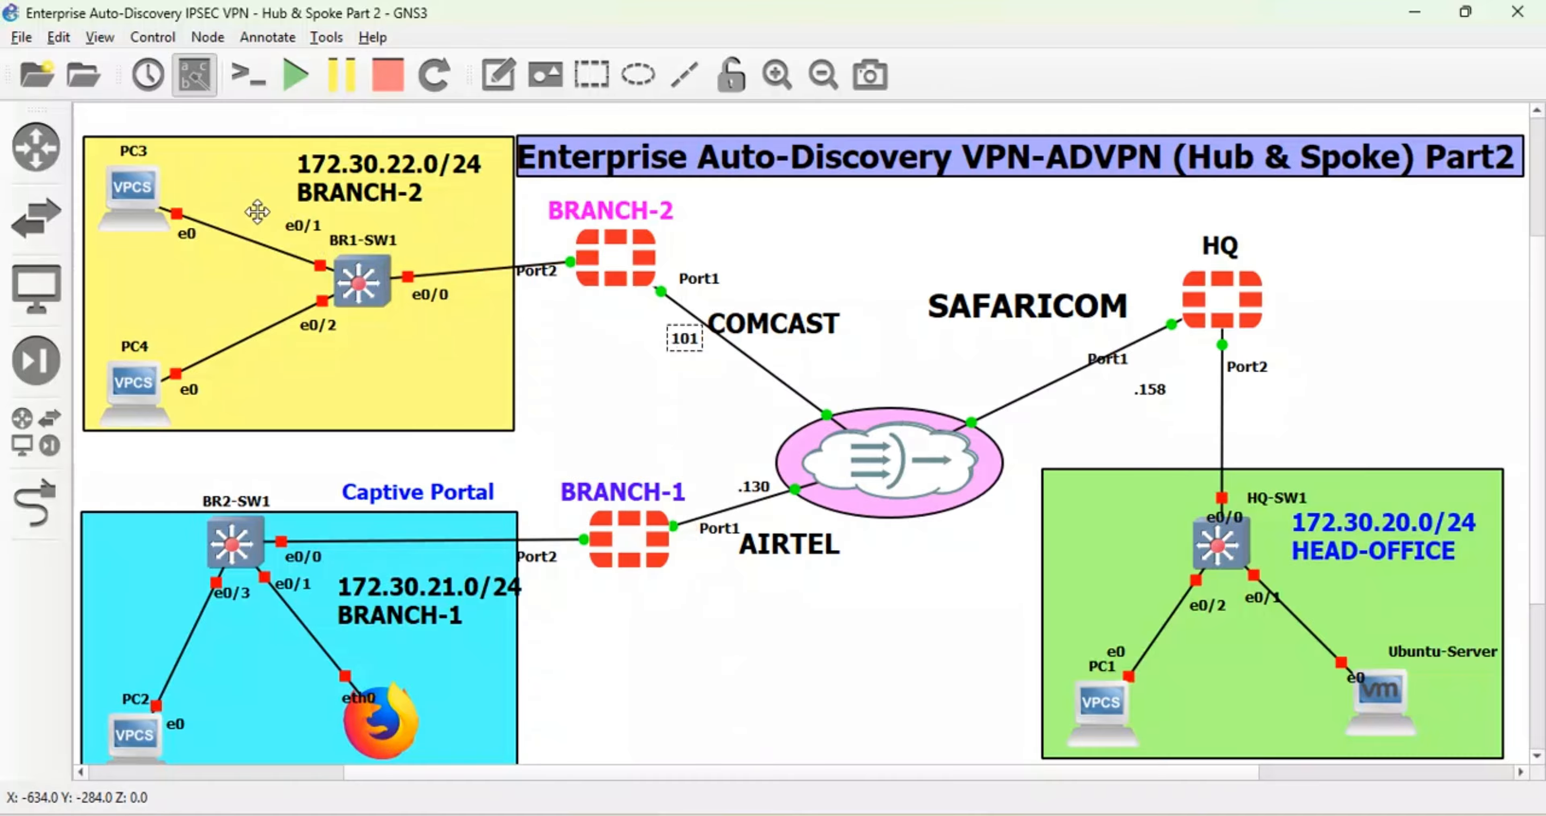
- Start PC3
{"action": "mouse_move", "coordinate": [147, 193]}
{"action": "right_click", "coordinate": [153, 207]}
{"action": "left_click", "coordinate": [201, 267]}
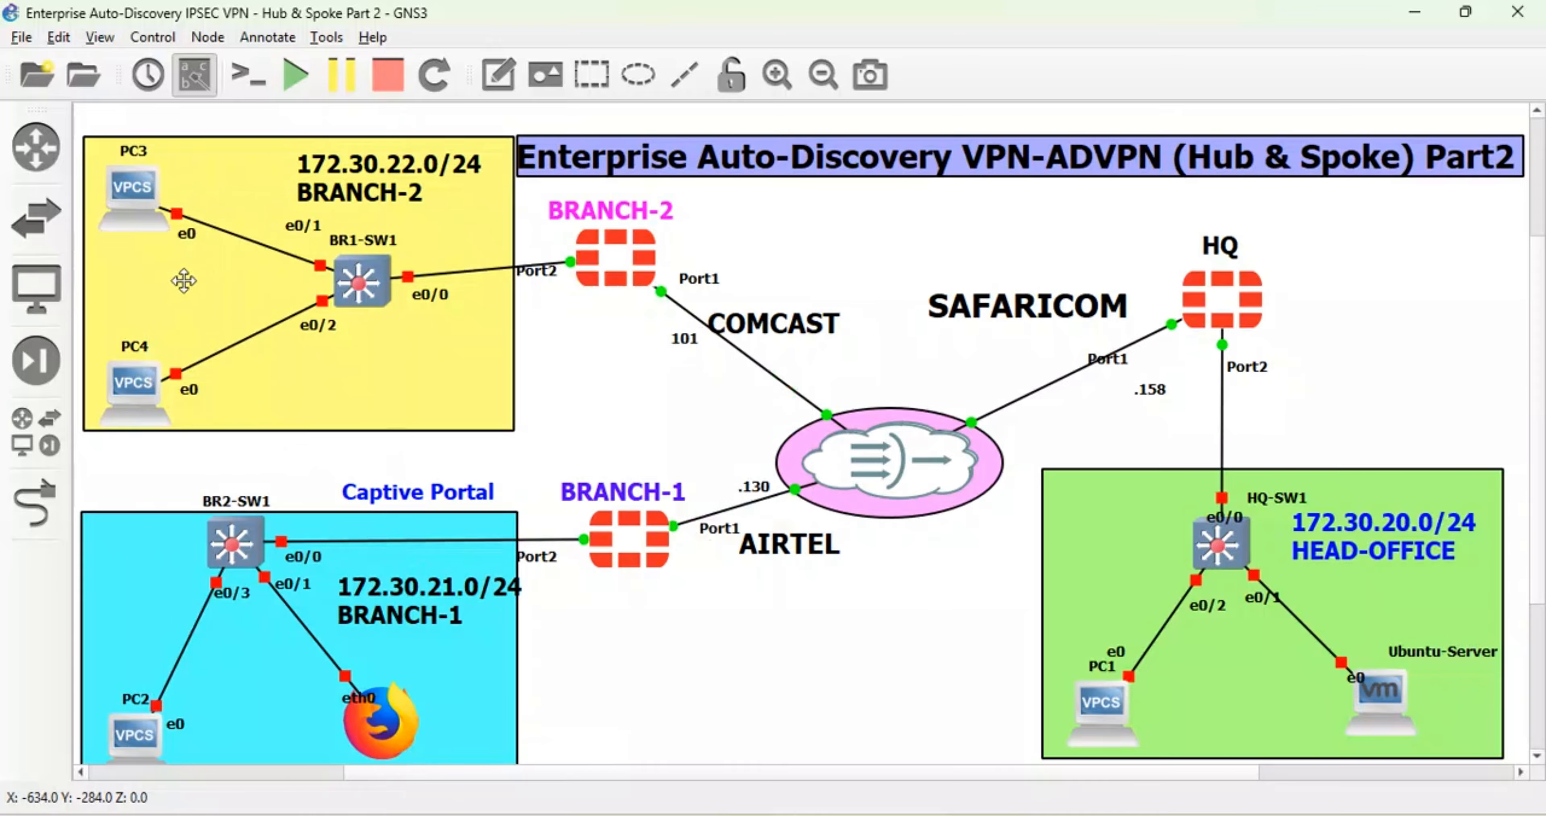
- Start PC4, BR1-SW1, BR2-SW1 and PC2, leaving the webterm node stopped
{"action": "right_click", "coordinate": [157, 405]}
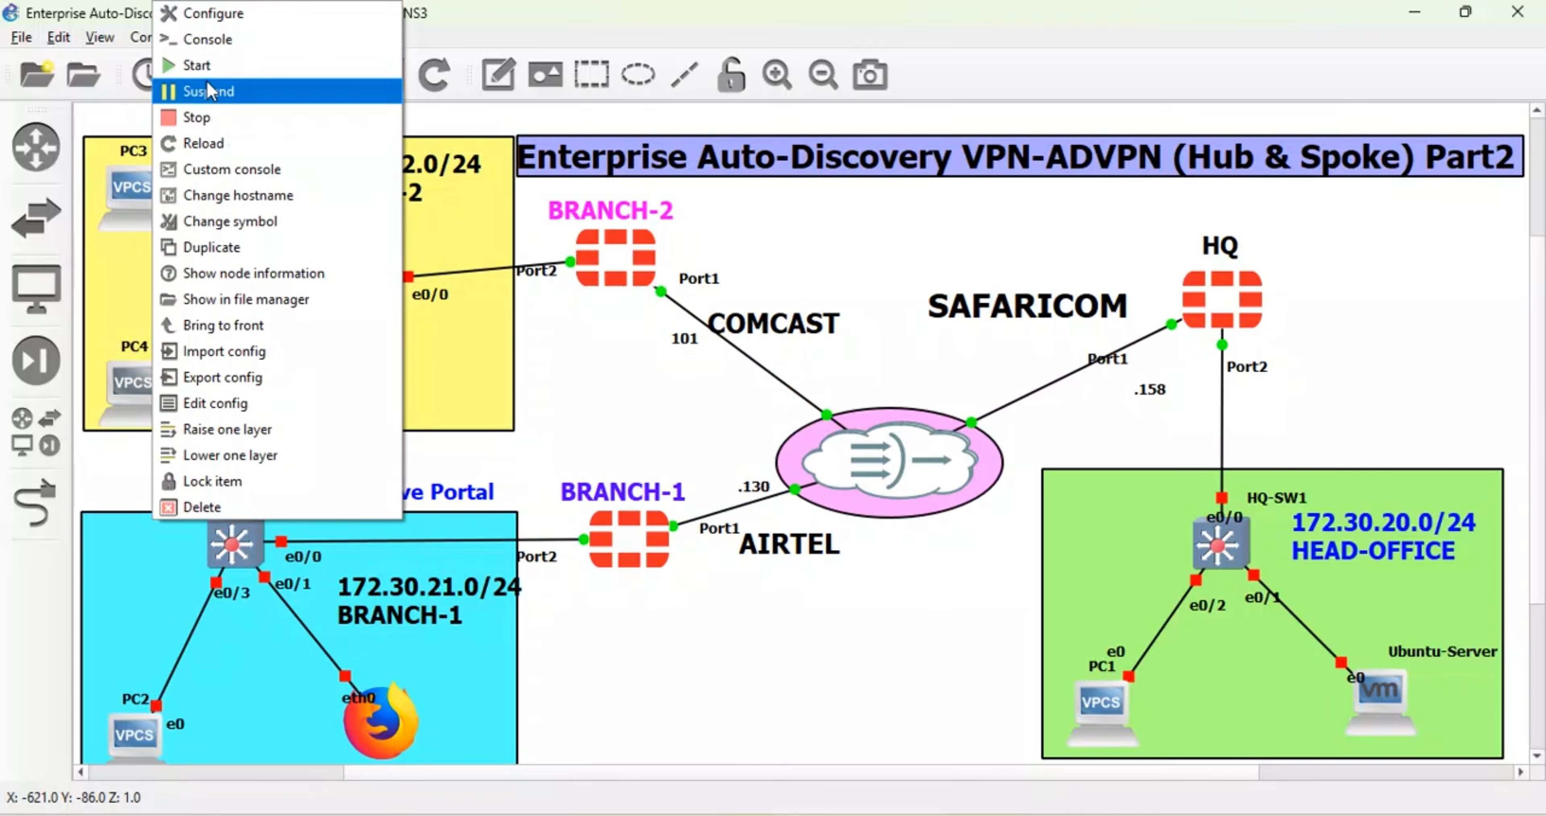
{"action": "left_click", "coordinate": [204, 67]}
{"action": "right_click", "coordinate": [351, 296]}
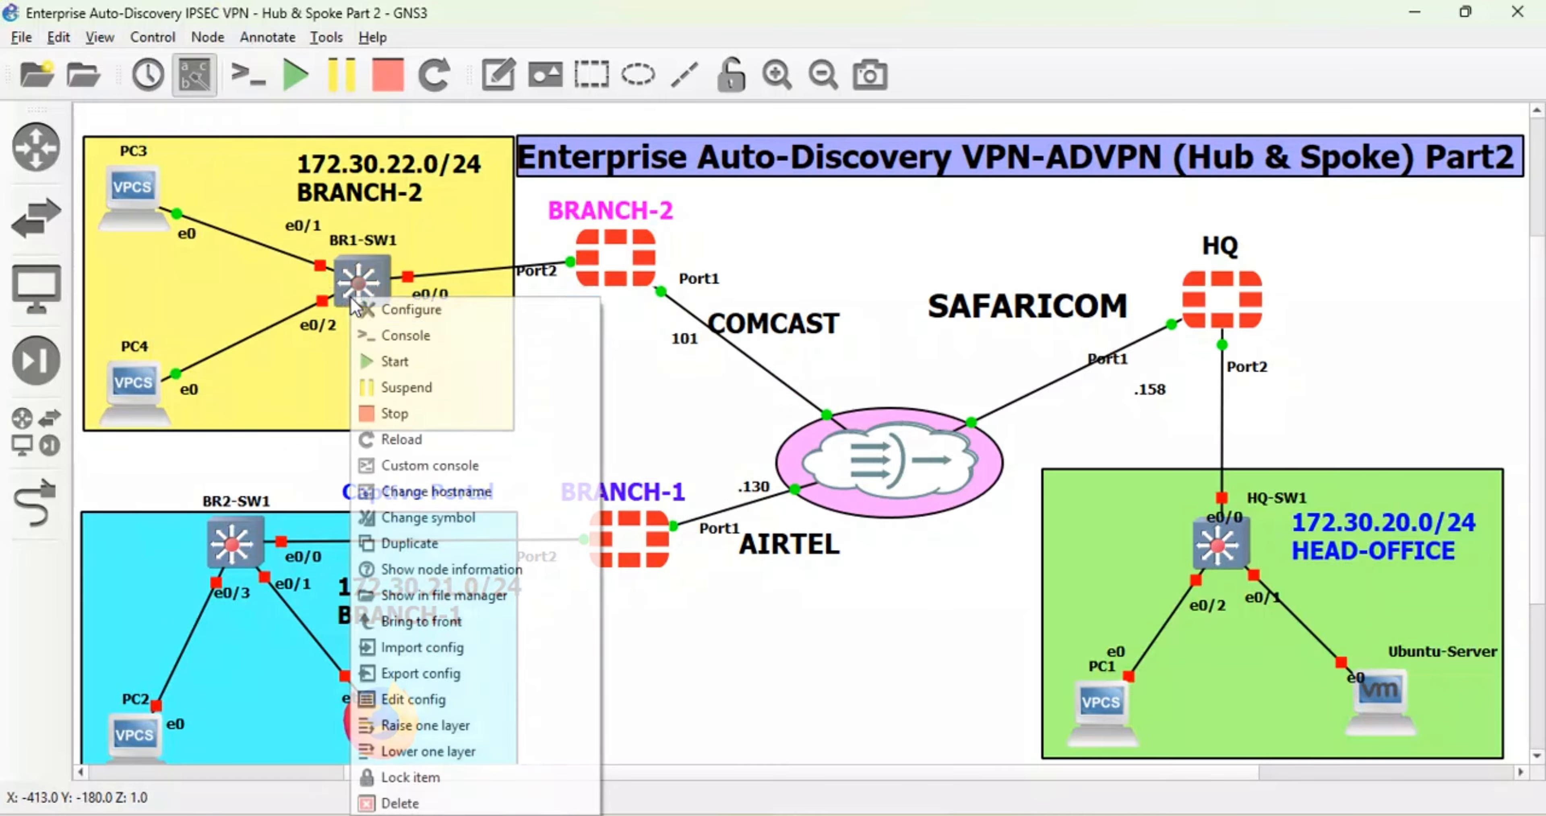
{"action": "left_click", "coordinate": [393, 361]}
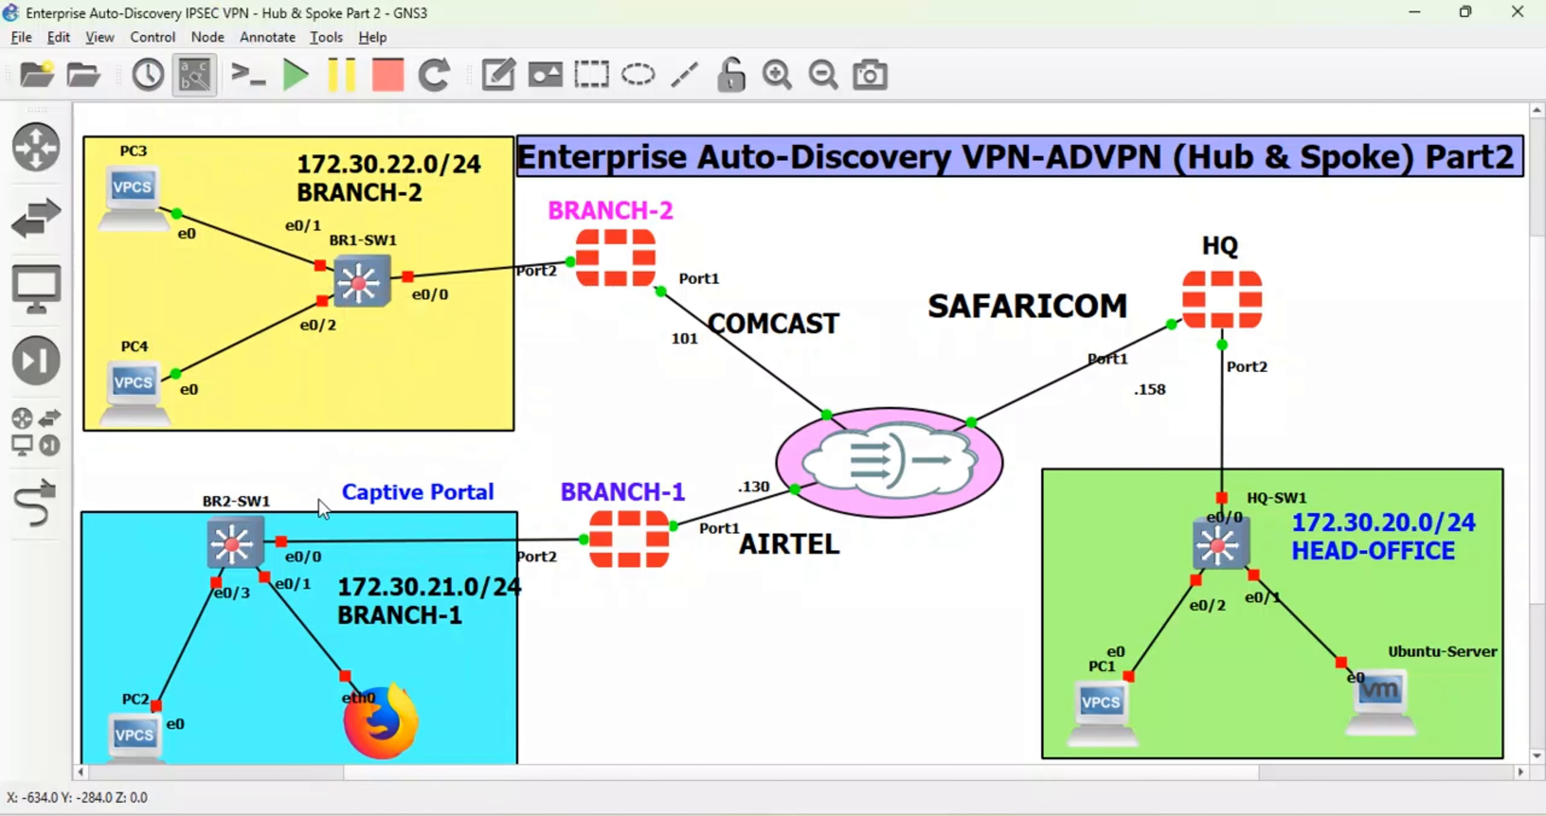
{"action": "right_click", "coordinate": [255, 555]}
{"action": "left_click", "coordinate": [297, 96]}
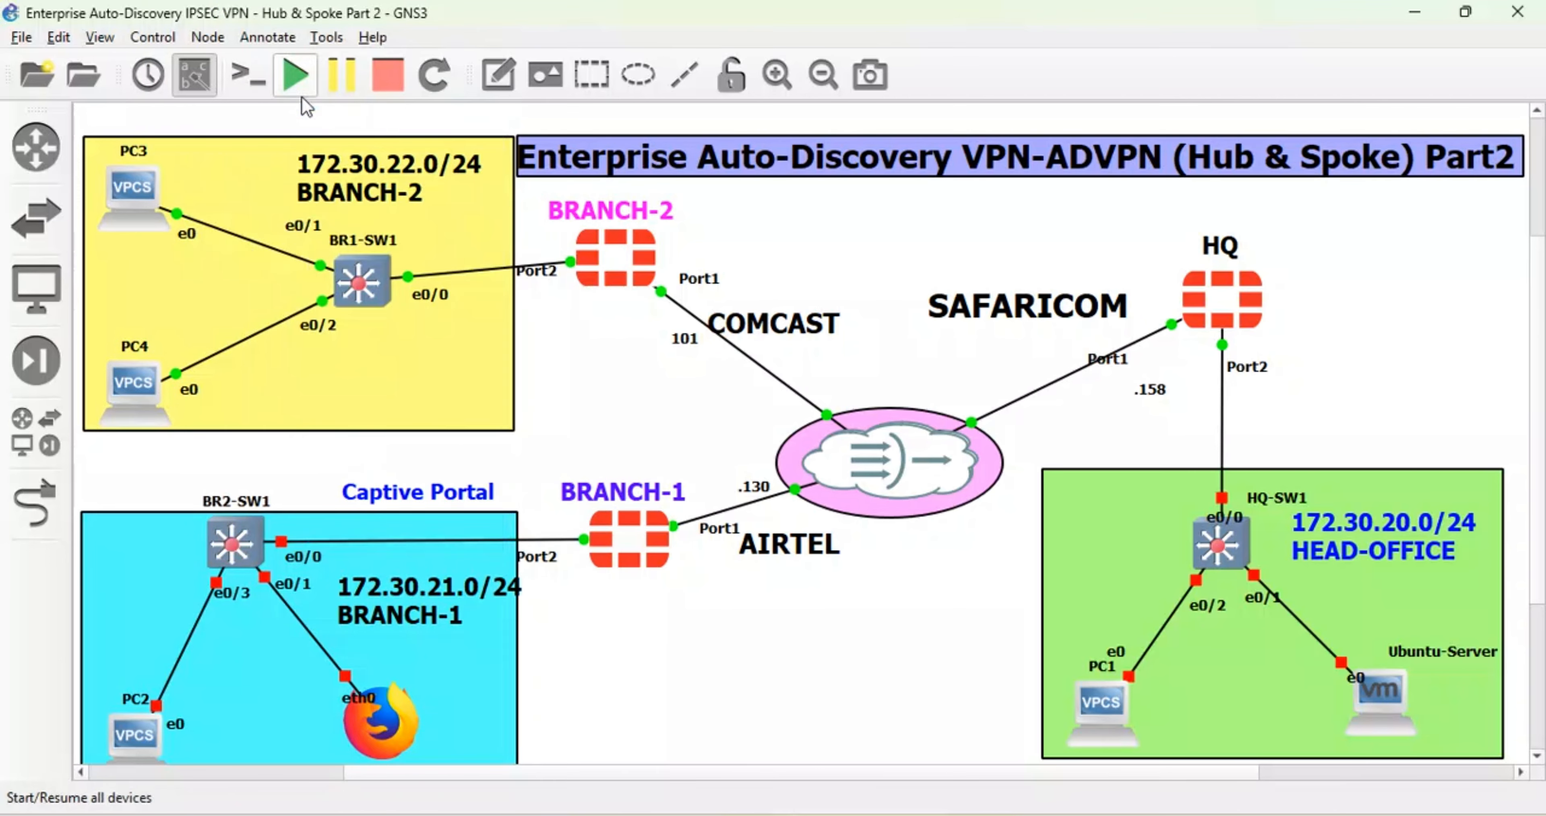
{"action": "right_click", "coordinate": [140, 719]}
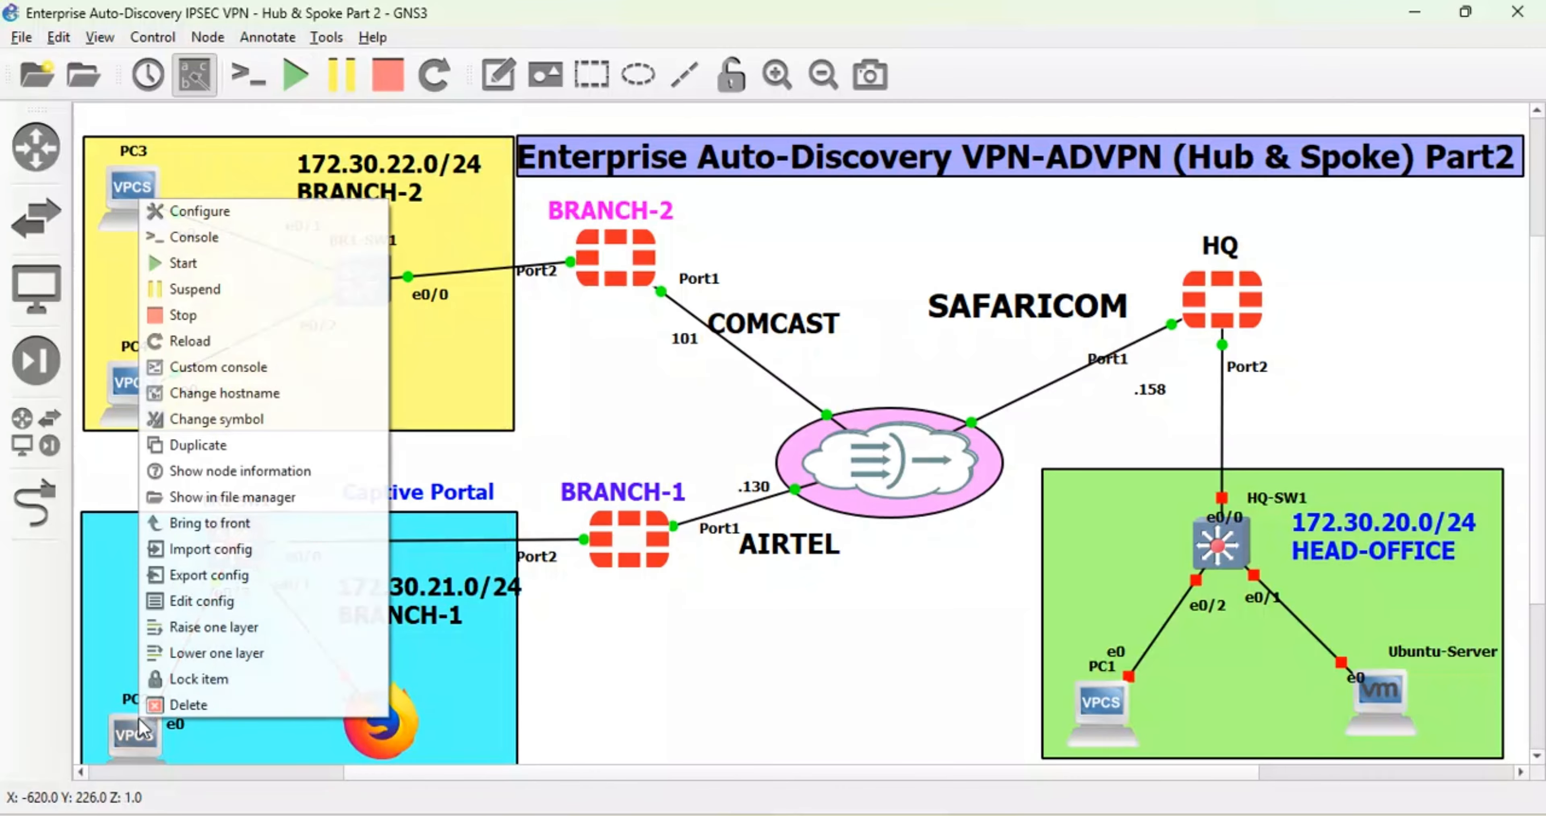
{"action": "left_click", "coordinate": [179, 265]}
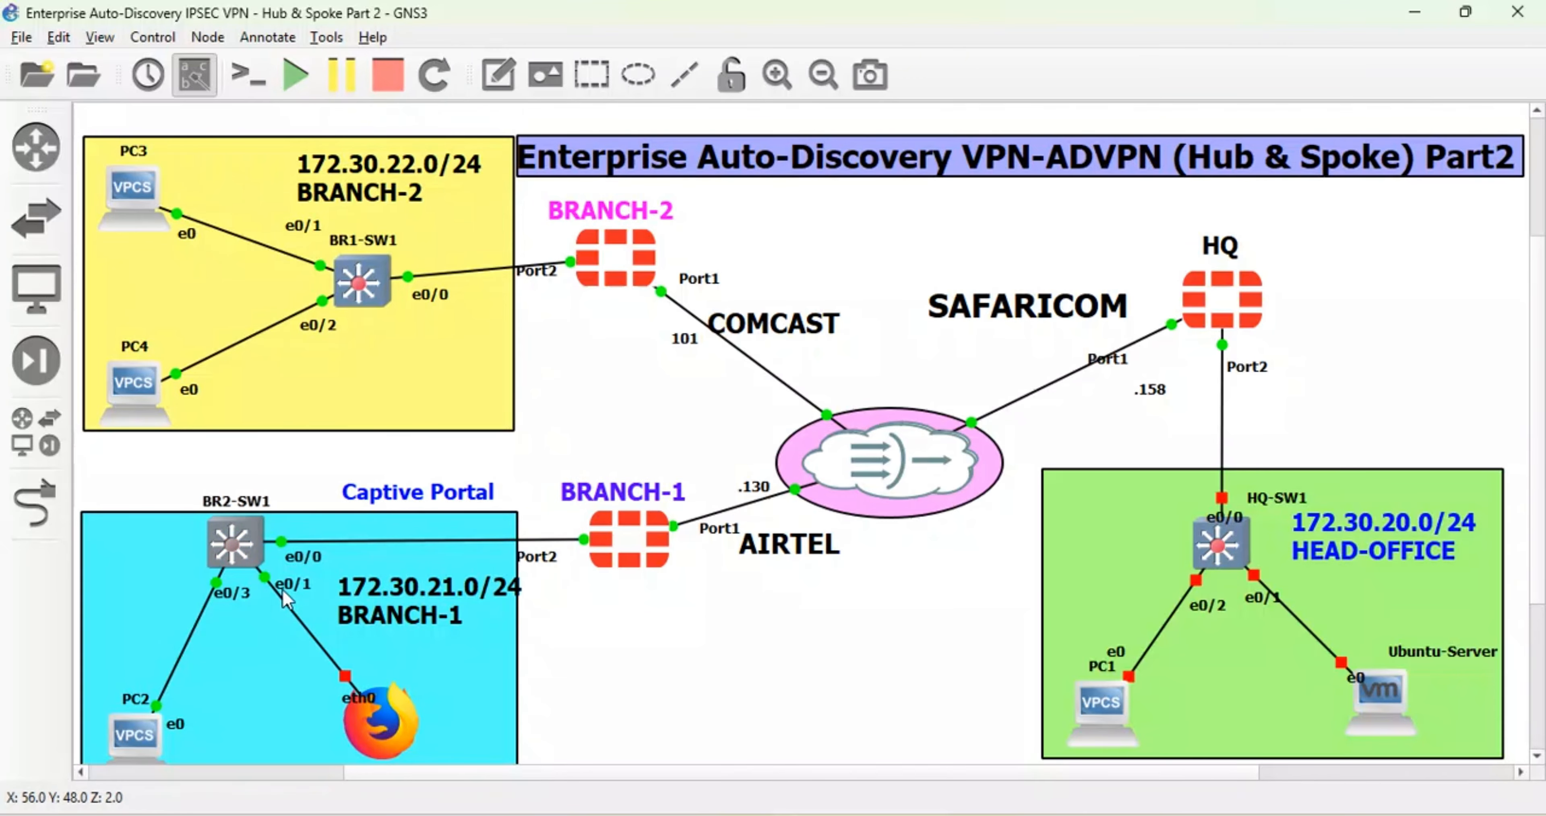
{"action": "right_click", "coordinate": [393, 719]}
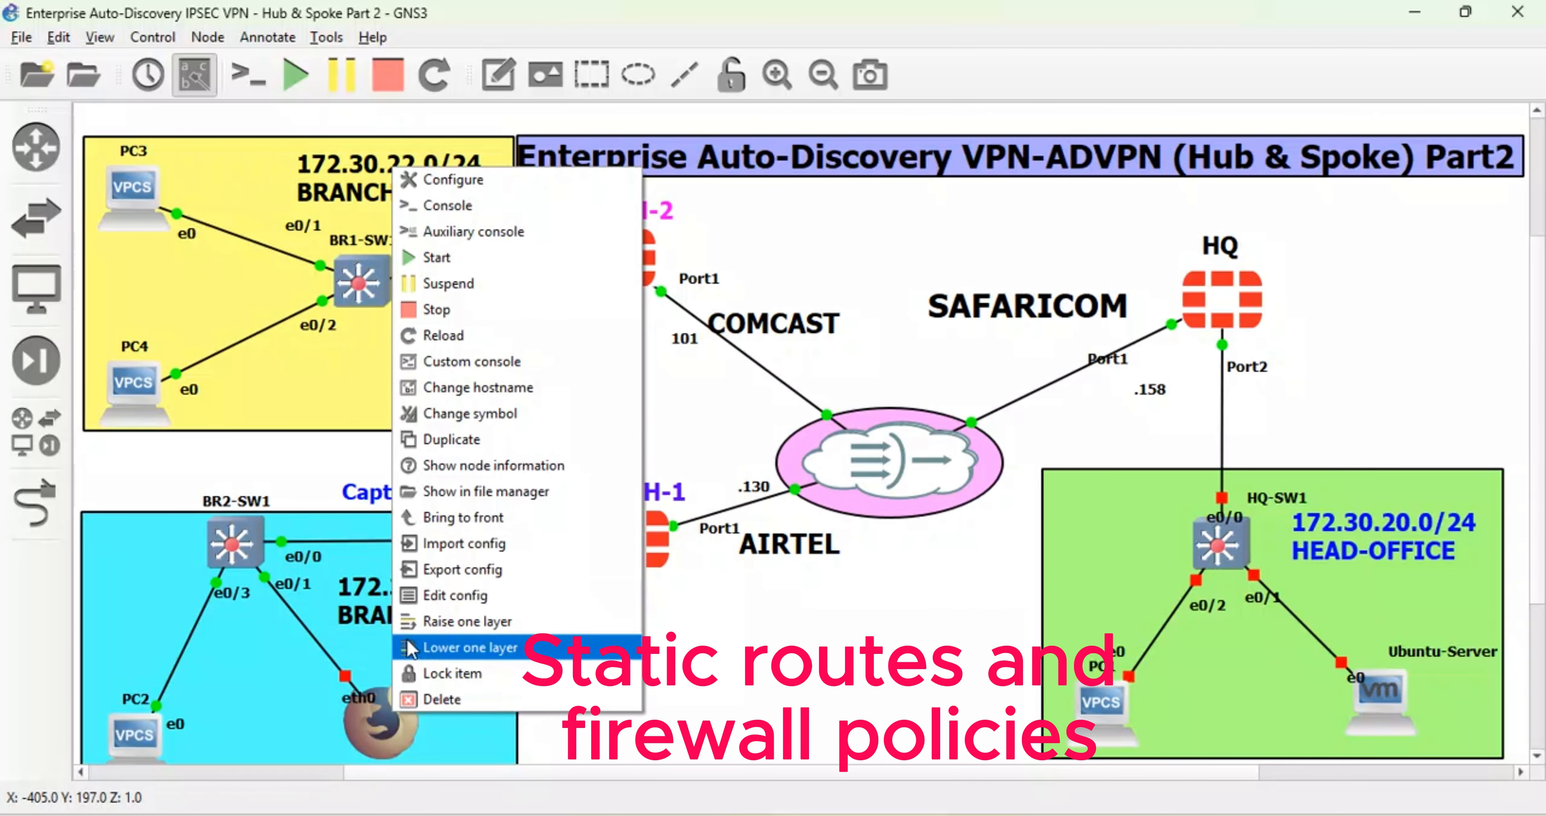
{"action": "left_click", "coordinate": [425, 259]}
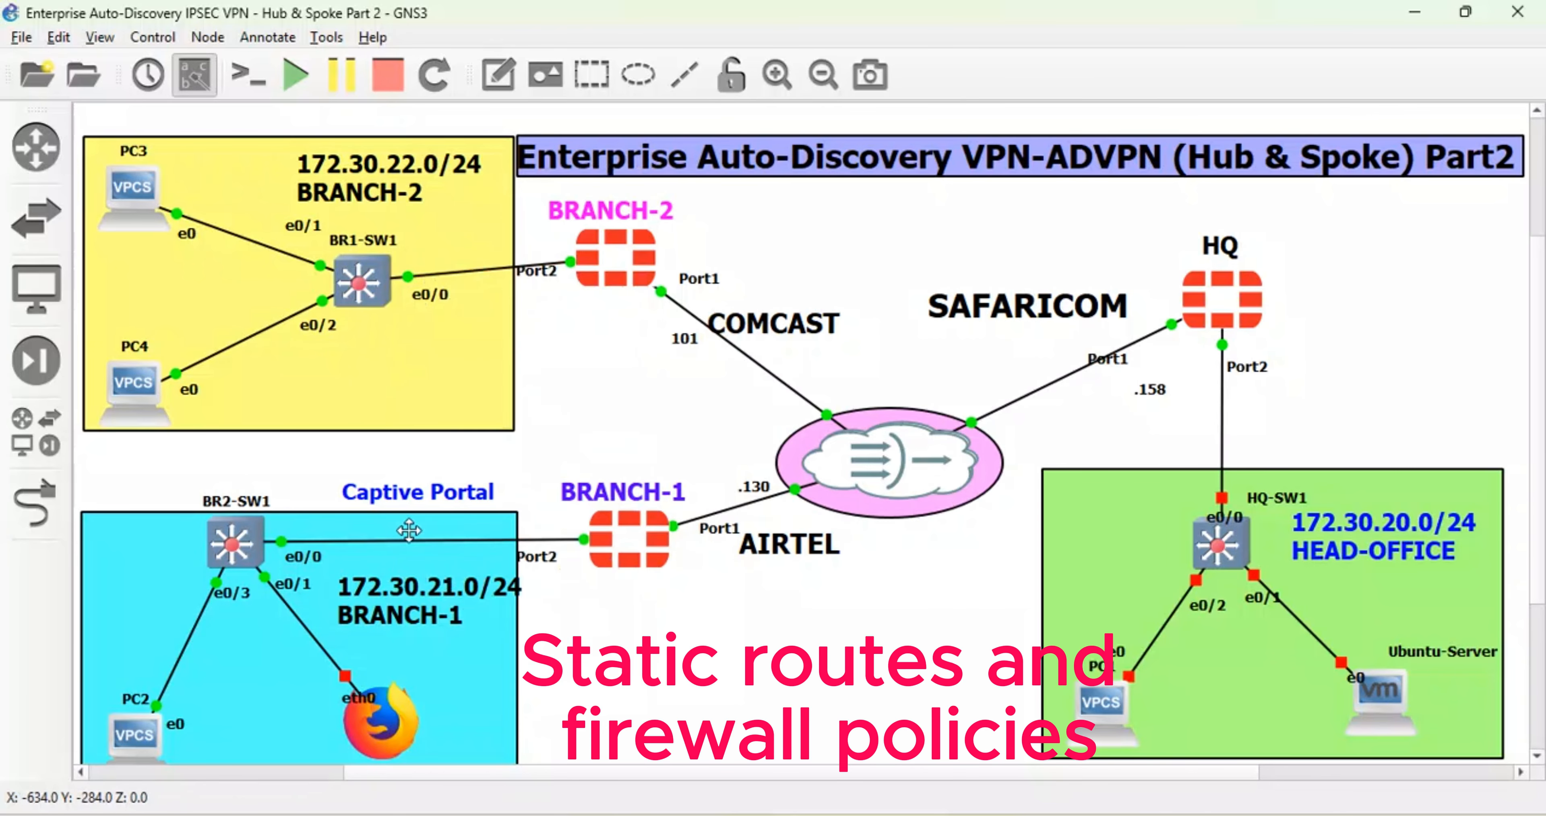
{"action": "right_click", "coordinate": [377, 704]}
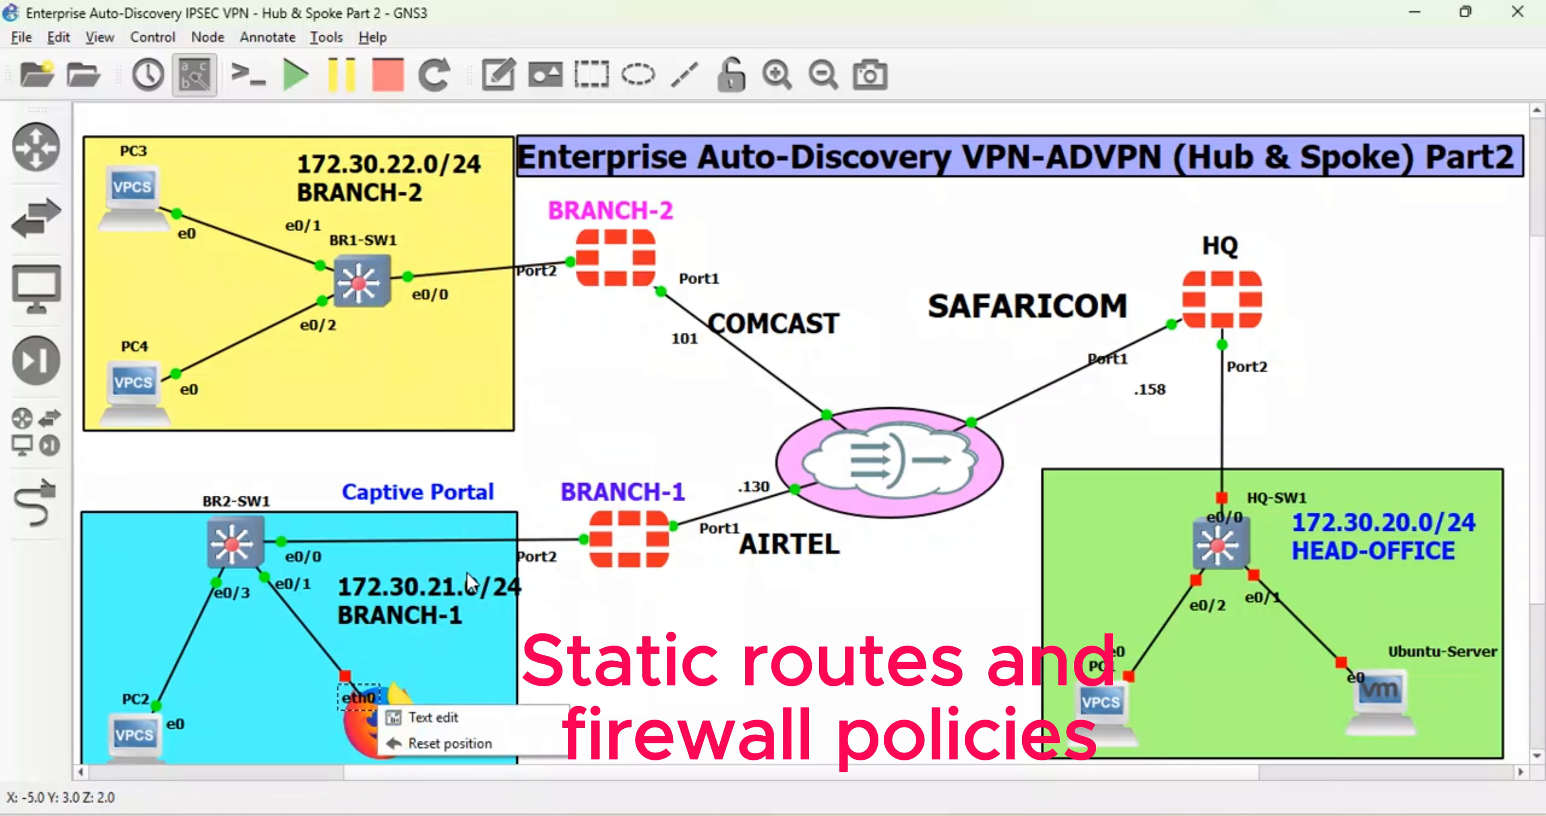
{"action": "left_click", "coordinate": [734, 693]}
- Uncomment 'iface eth0 inet dhcp' in the webterm's network config and save it
{"action": "right_click", "coordinate": [397, 718]}
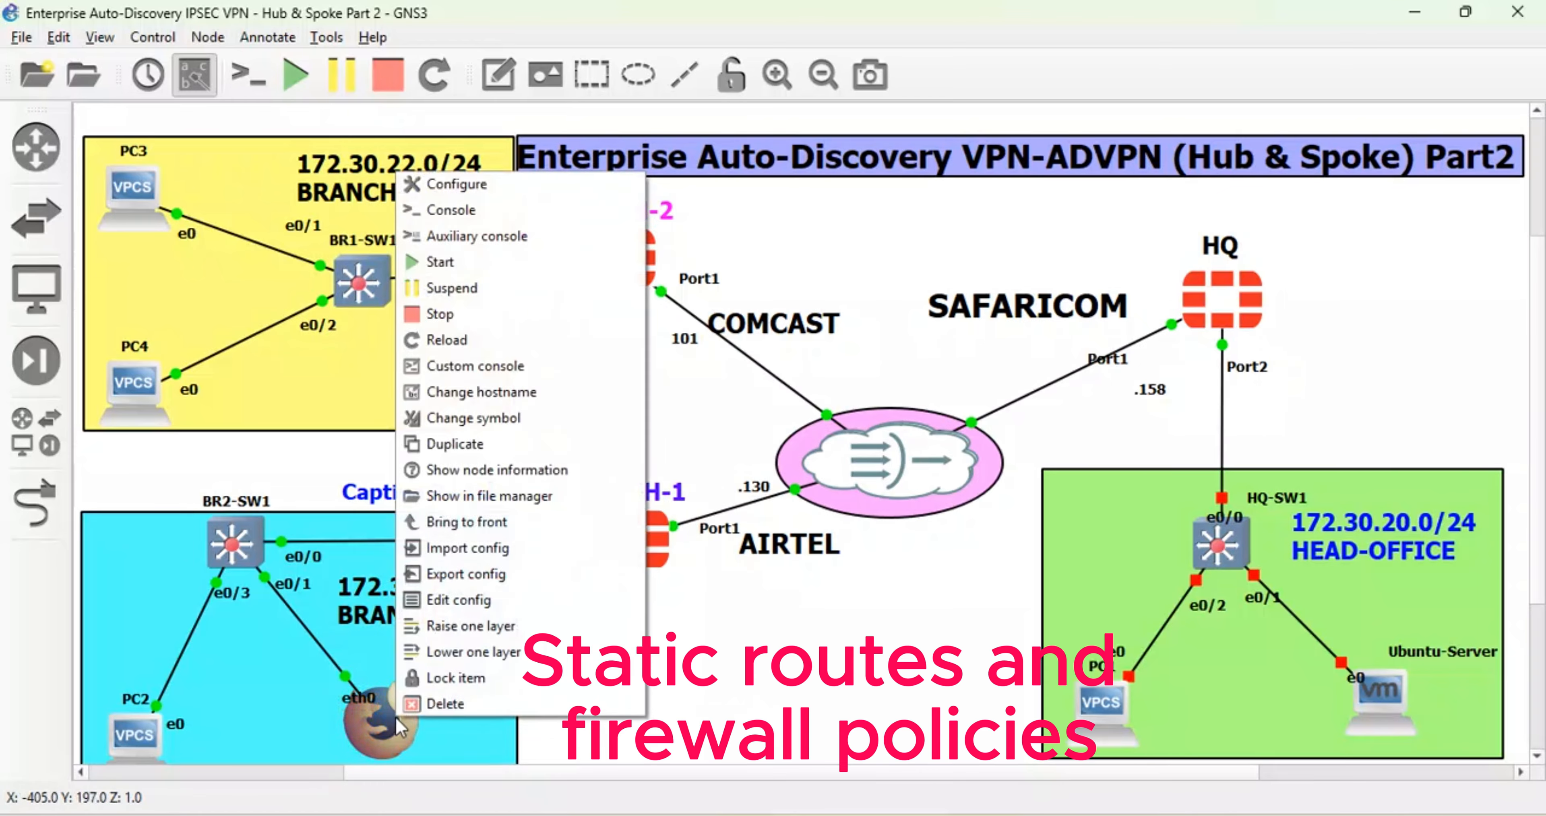
{"action": "left_click", "coordinate": [459, 600]}
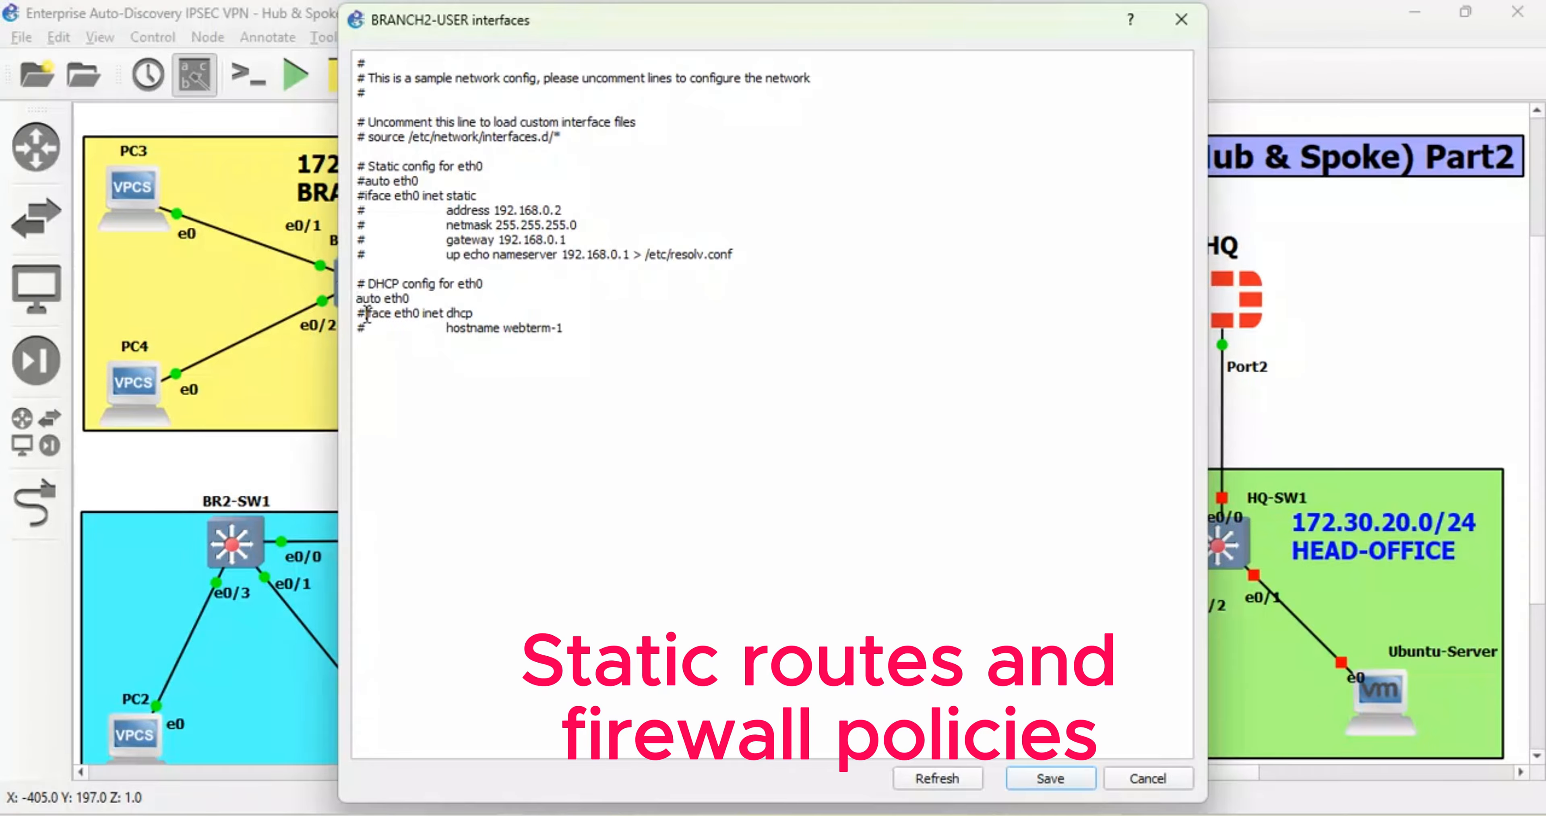
{"action": "key", "text": "BackSpace"}
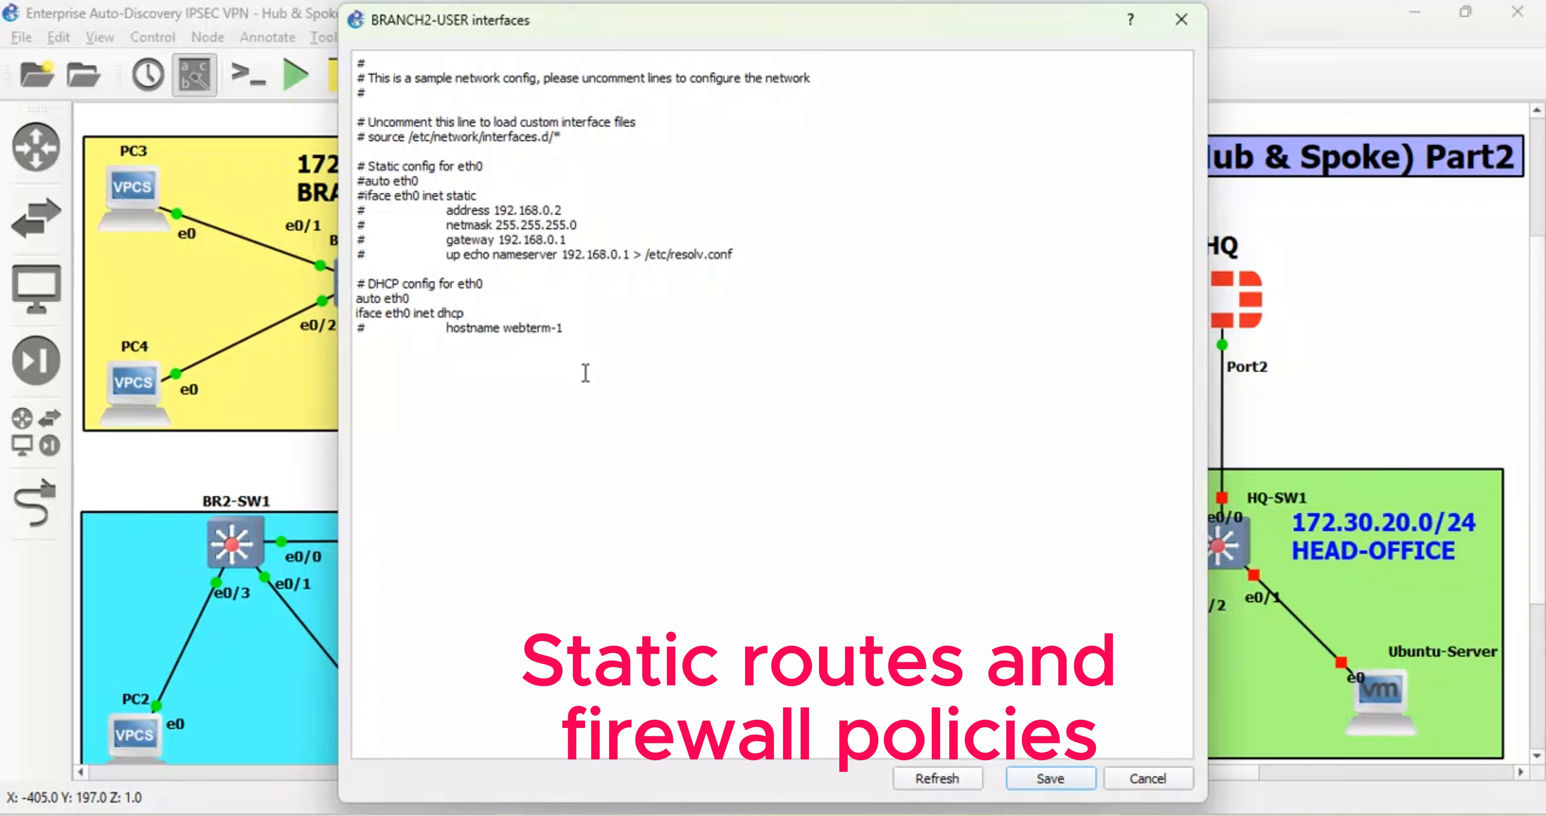
{"action": "left_click", "coordinate": [1056, 783]}
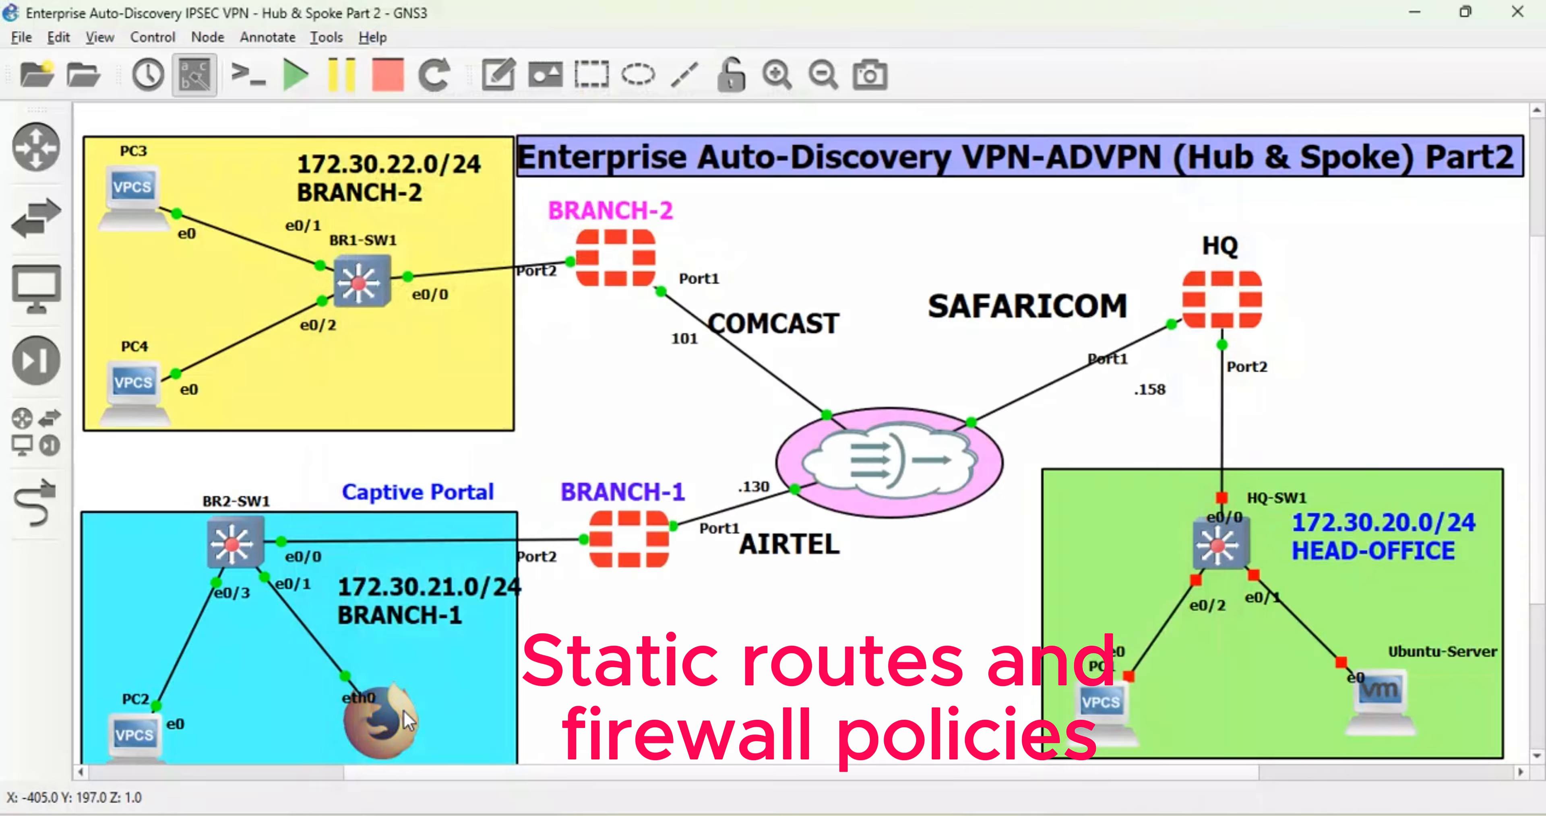
- Start the webterm, PC1, Ubuntu-Server and HQ-SW1
{"action": "right_click", "coordinate": [363, 281]}
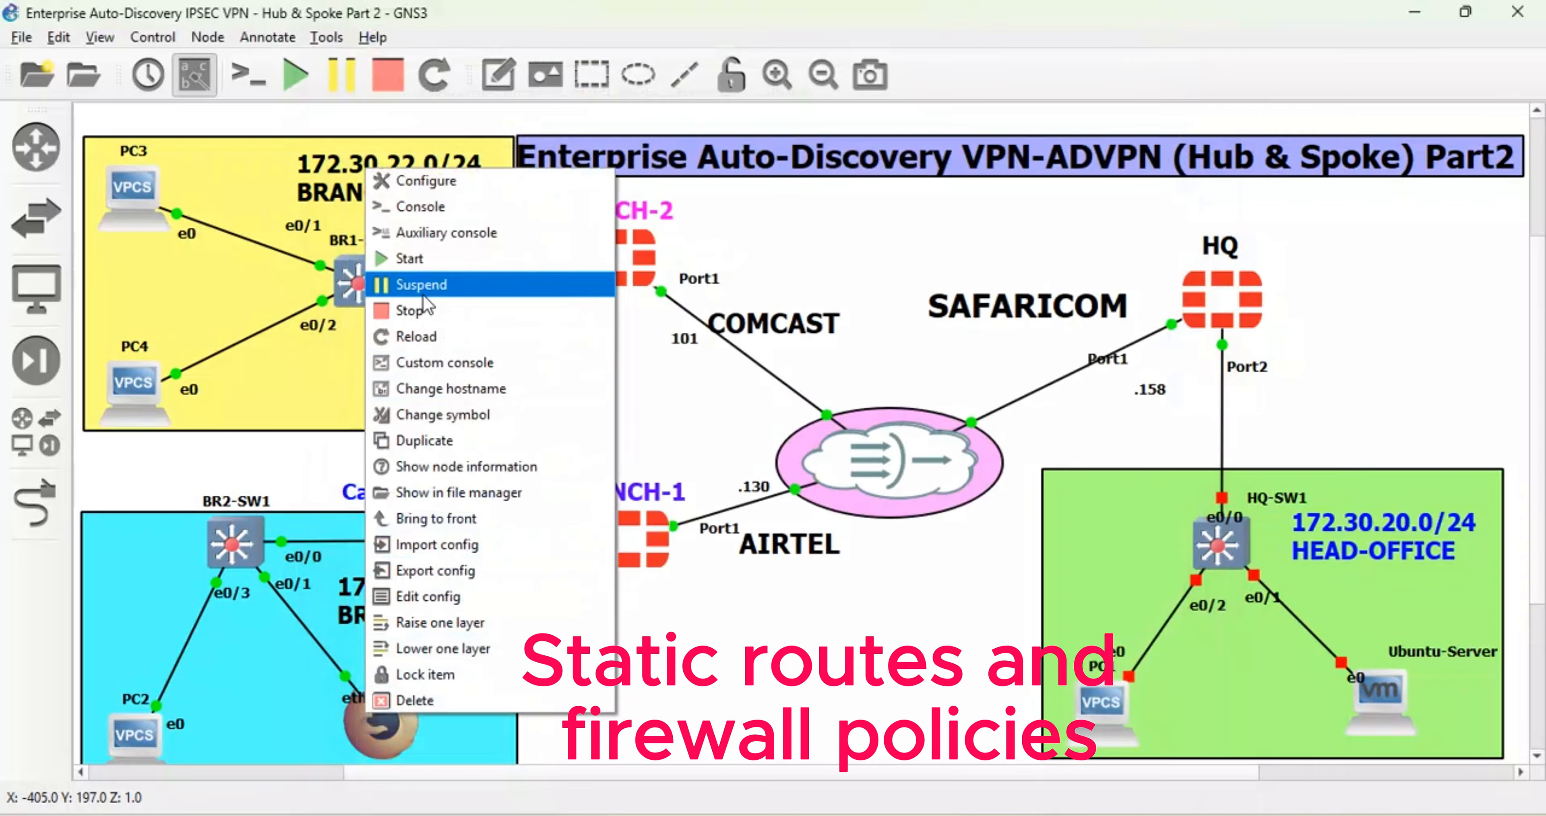
{"action": "left_click", "coordinate": [414, 311]}
{"action": "right_click", "coordinate": [371, 745]}
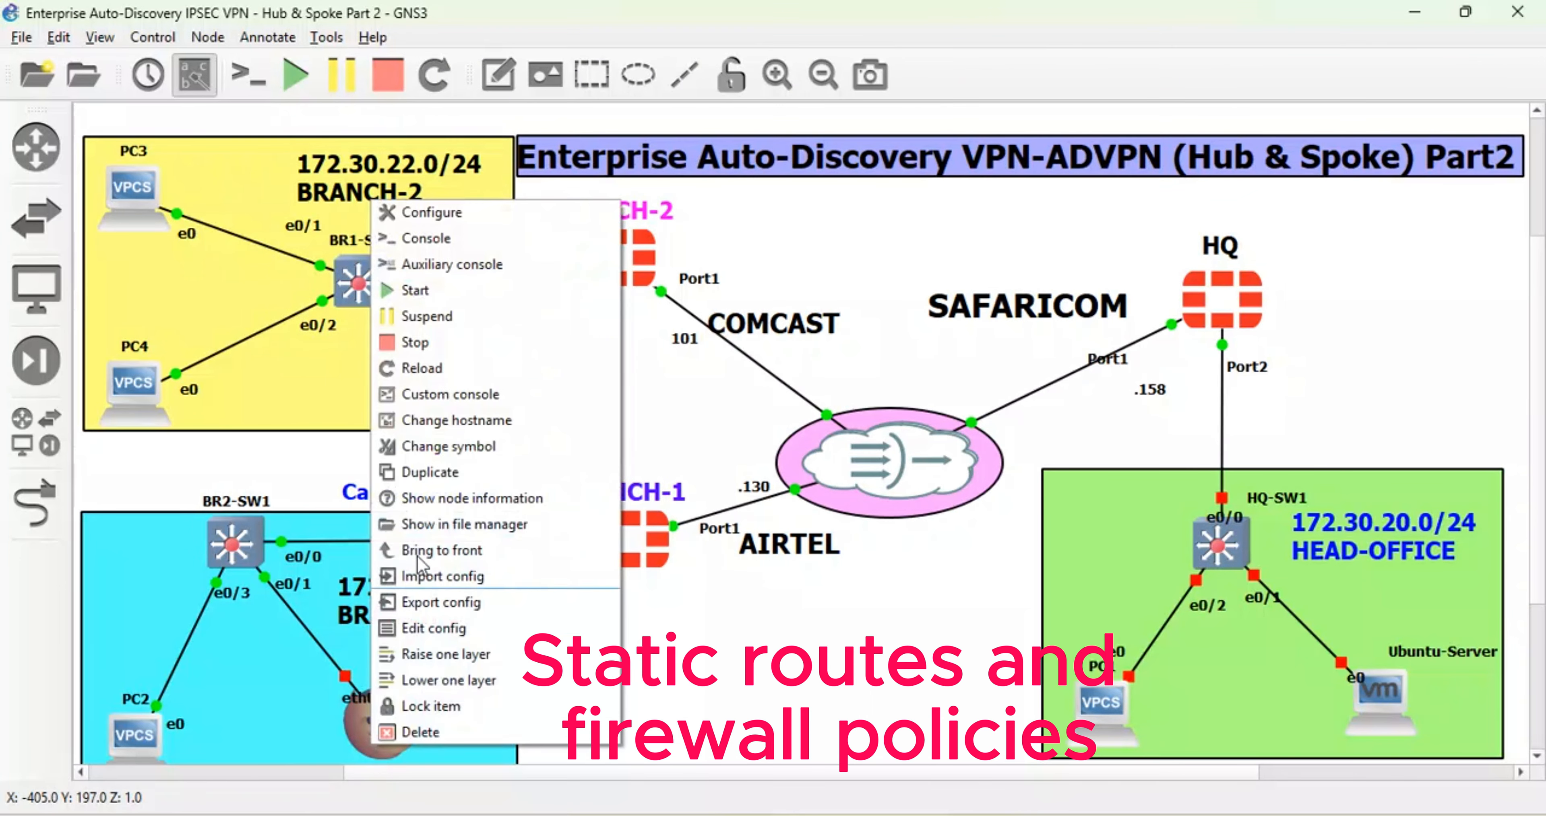
{"action": "left_click", "coordinate": [411, 292]}
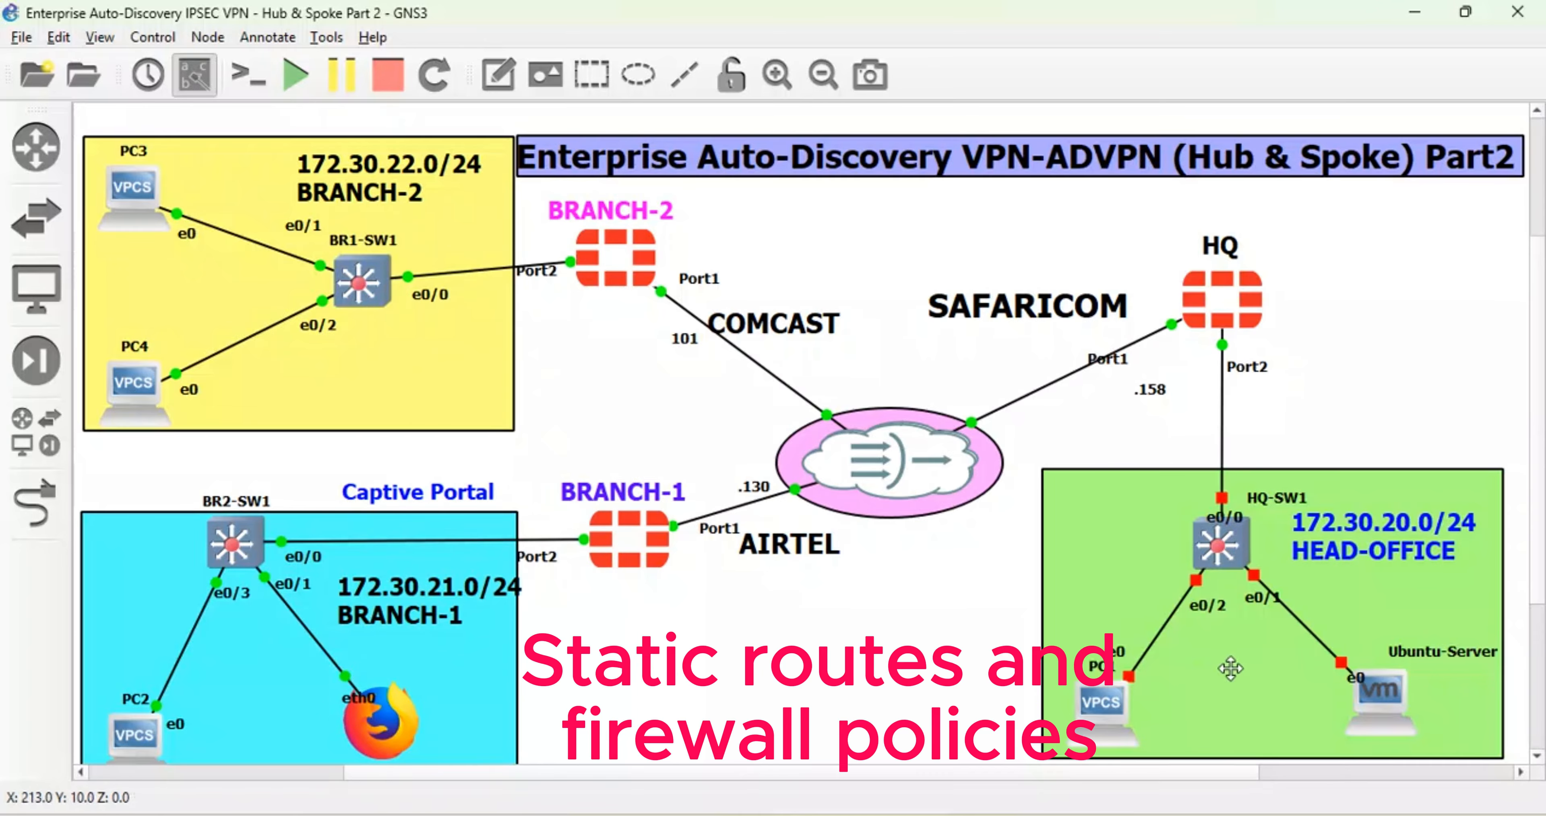
{"action": "right_click", "coordinate": [1122, 690]}
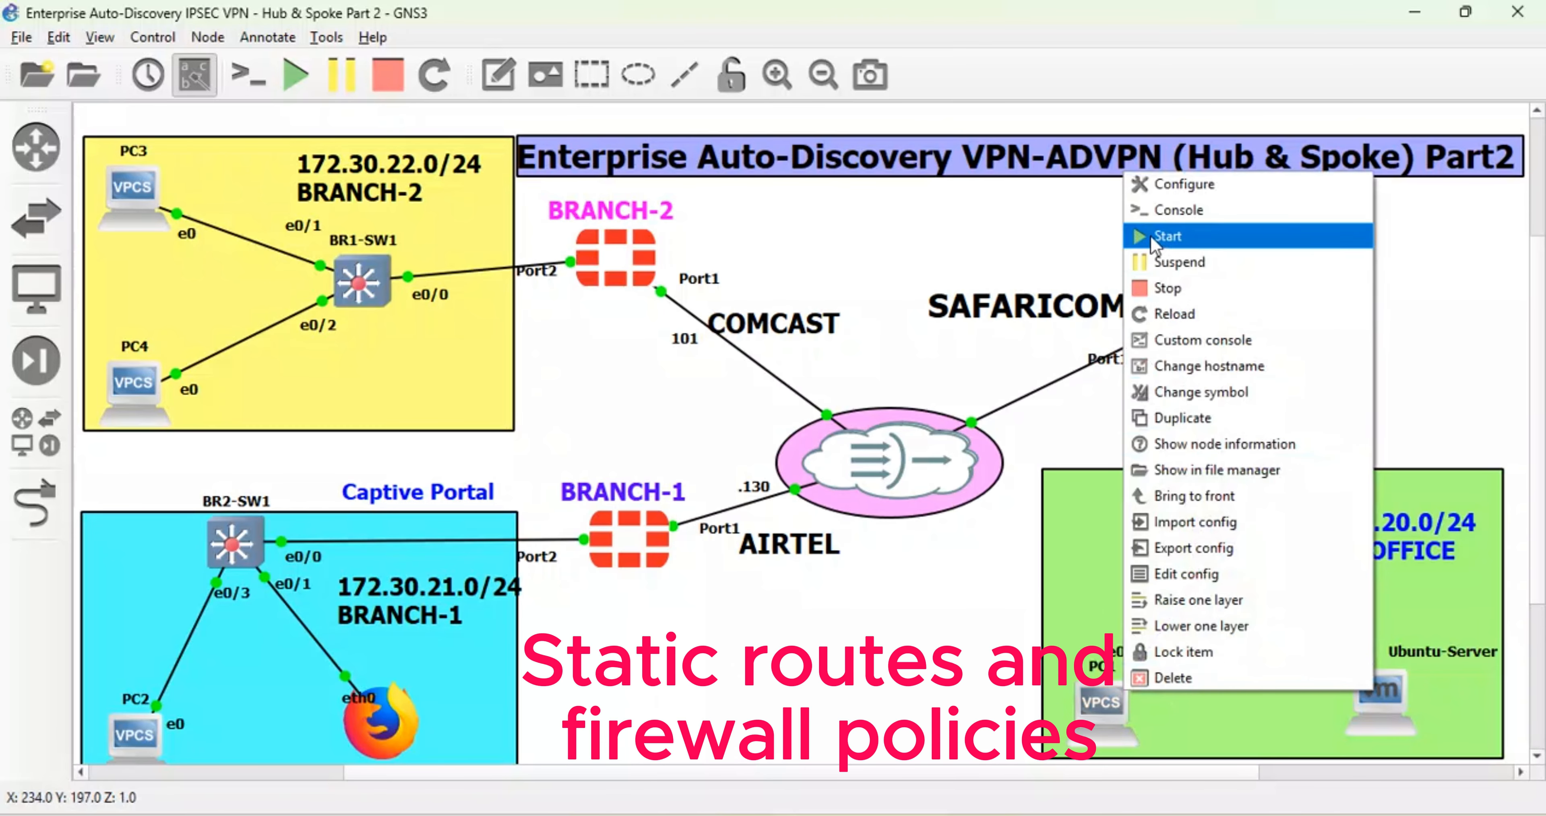
{"action": "left_click", "coordinate": [1167, 236]}
{"action": "right_click", "coordinate": [1401, 720]}
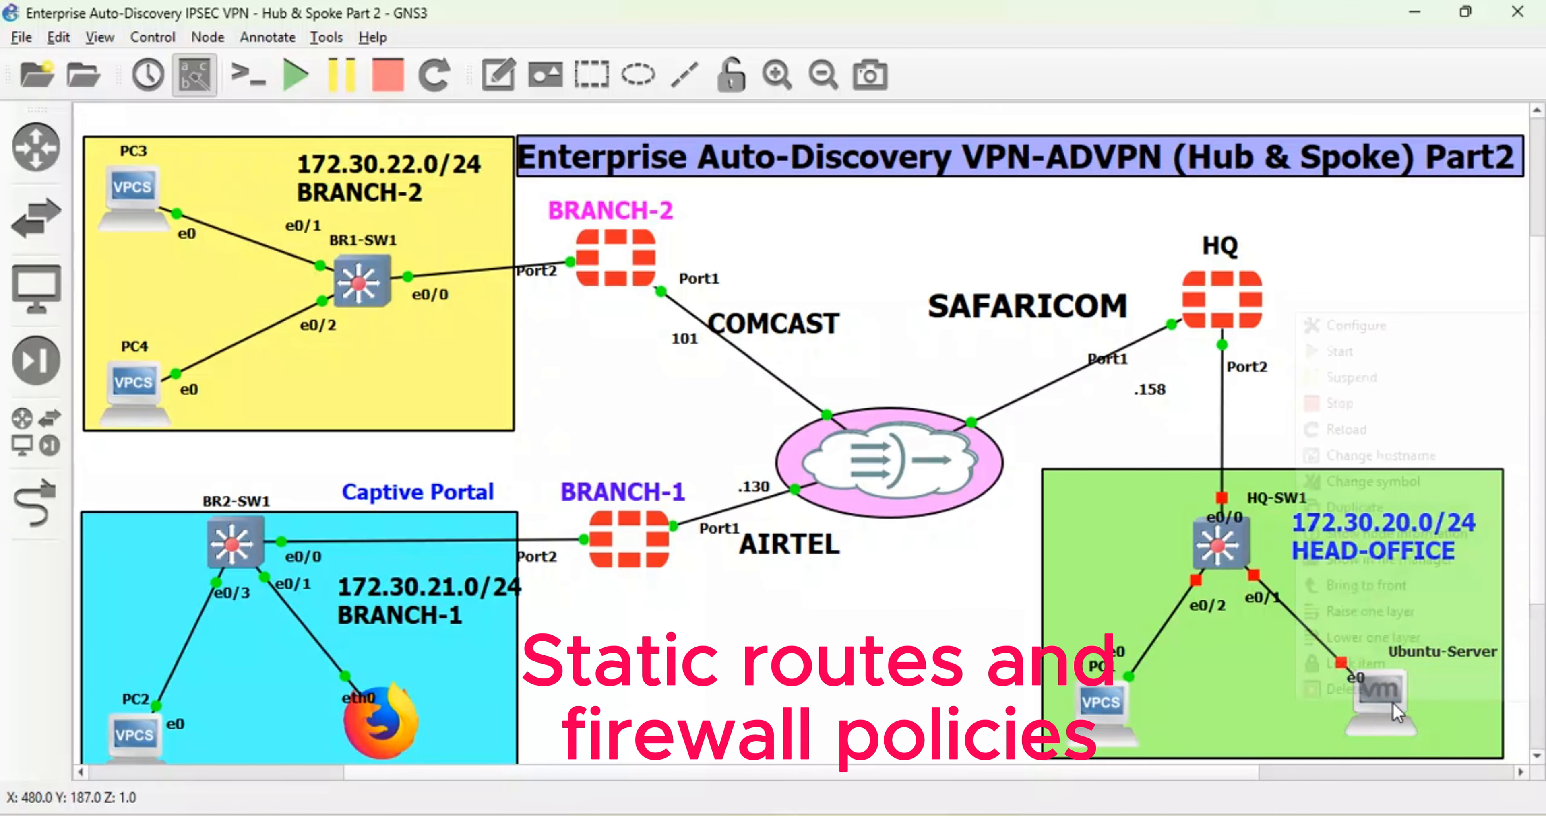
{"action": "left_click", "coordinate": [1337, 353]}
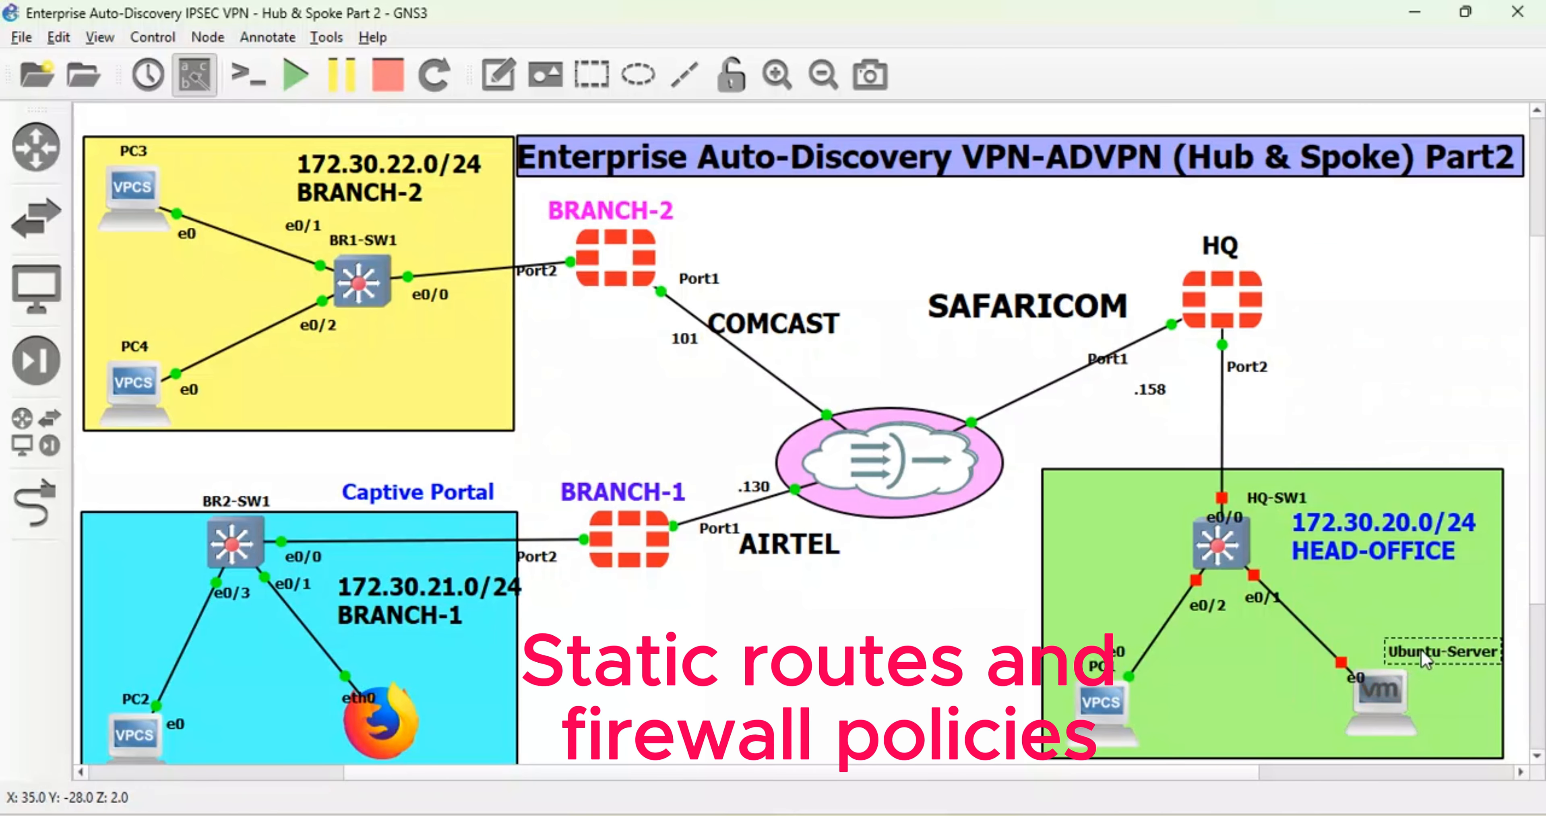
{"action": "left_click_drag", "start_coordinate": [1420, 650], "coordinate": [1400, 645]}
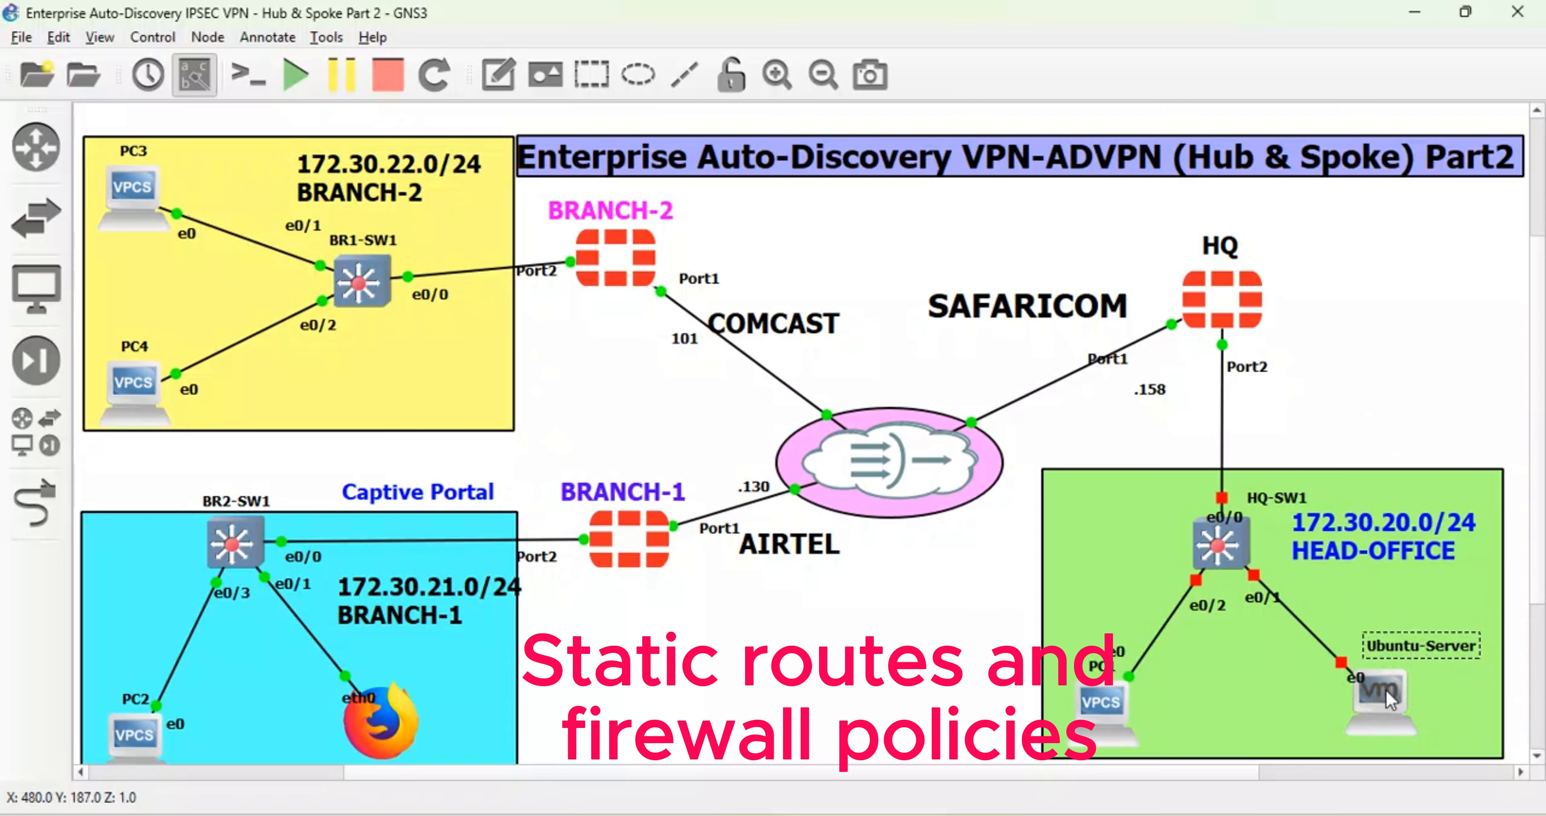
{"action": "right_click", "coordinate": [1231, 548]}
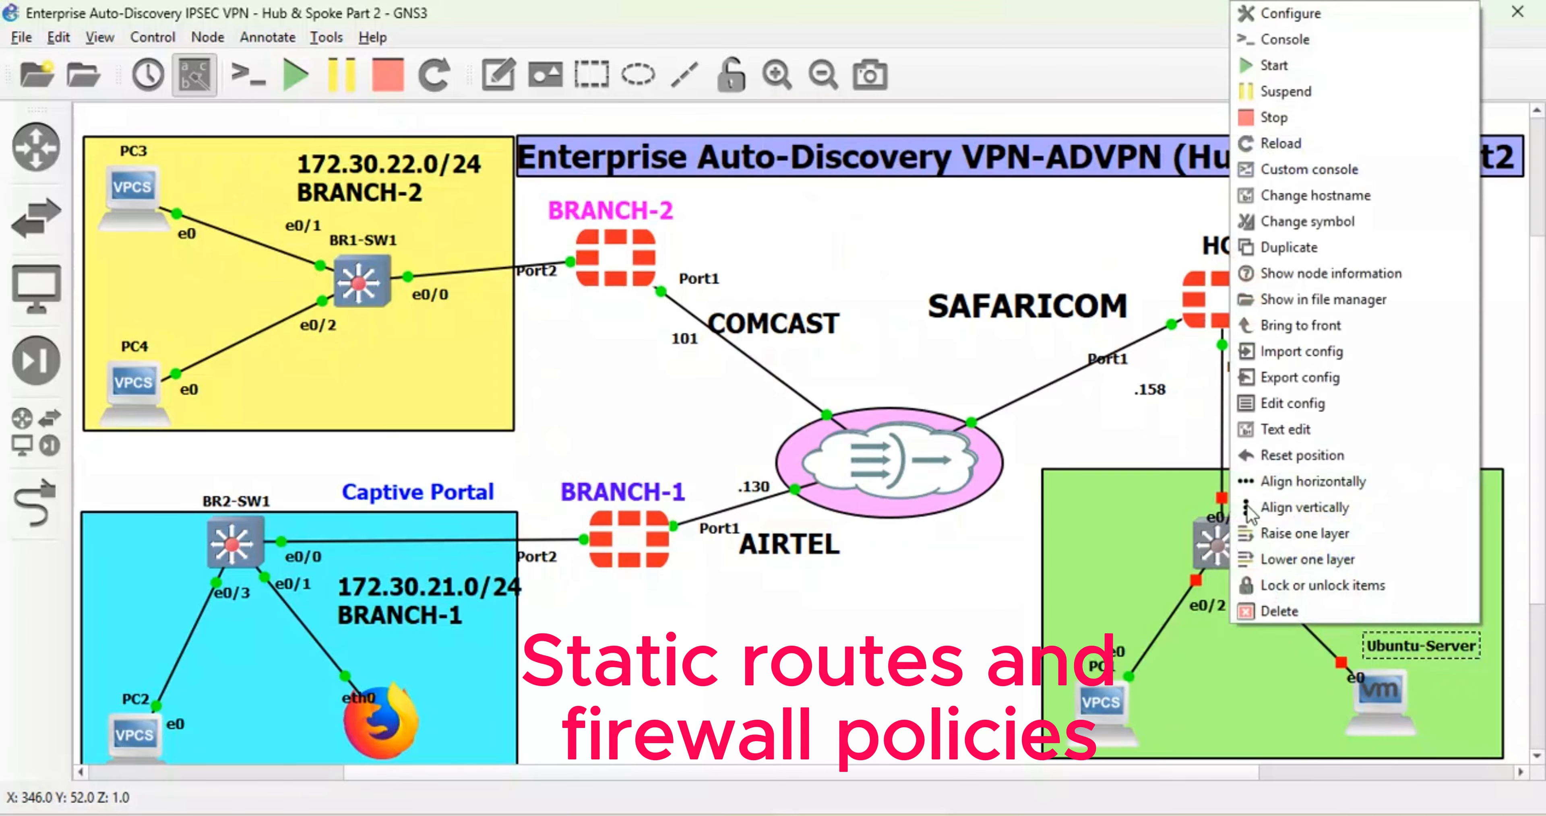
{"action": "left_click", "coordinate": [1275, 76]}
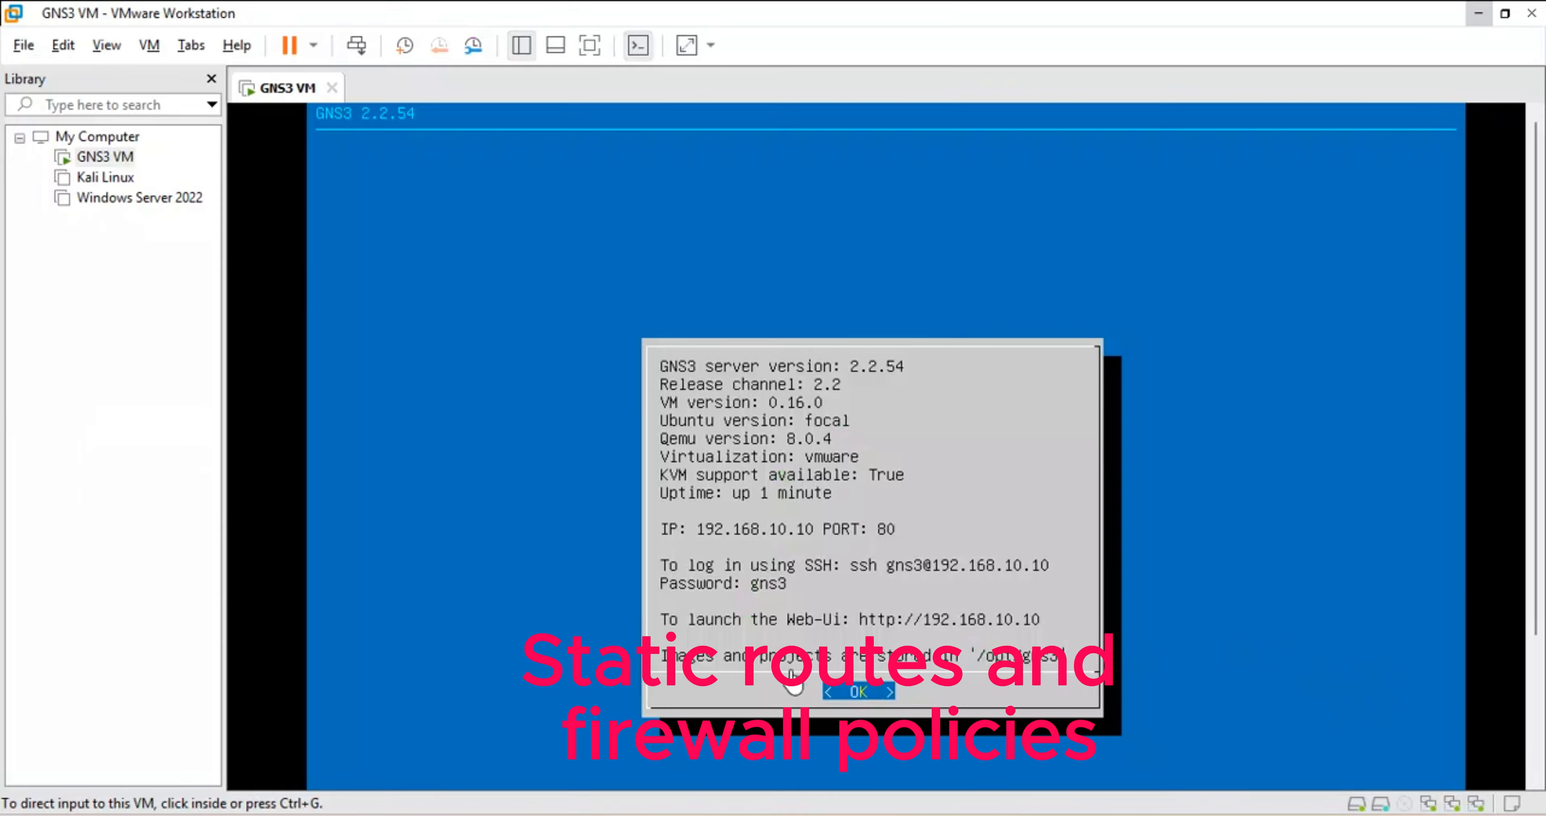
- Power on the Kali Linux VM, then return via the FortiGate HQ web page to the GNS3 lab
{"action": "left_click", "coordinate": [105, 177]}
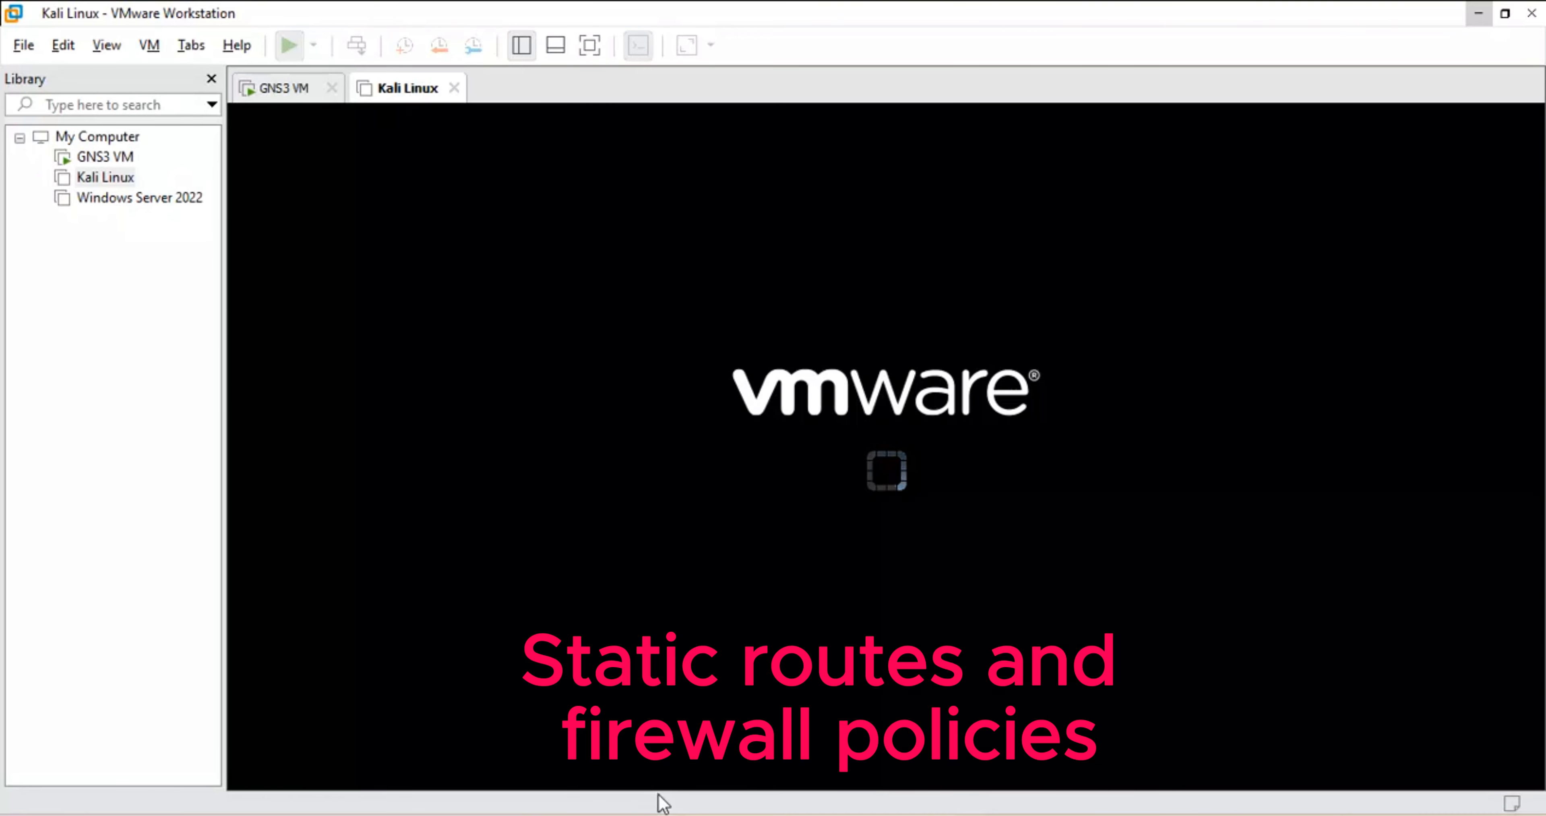
{"action": "mouse_move", "coordinate": [653, 814]}
{"action": "left_click", "coordinate": [654, 738]}
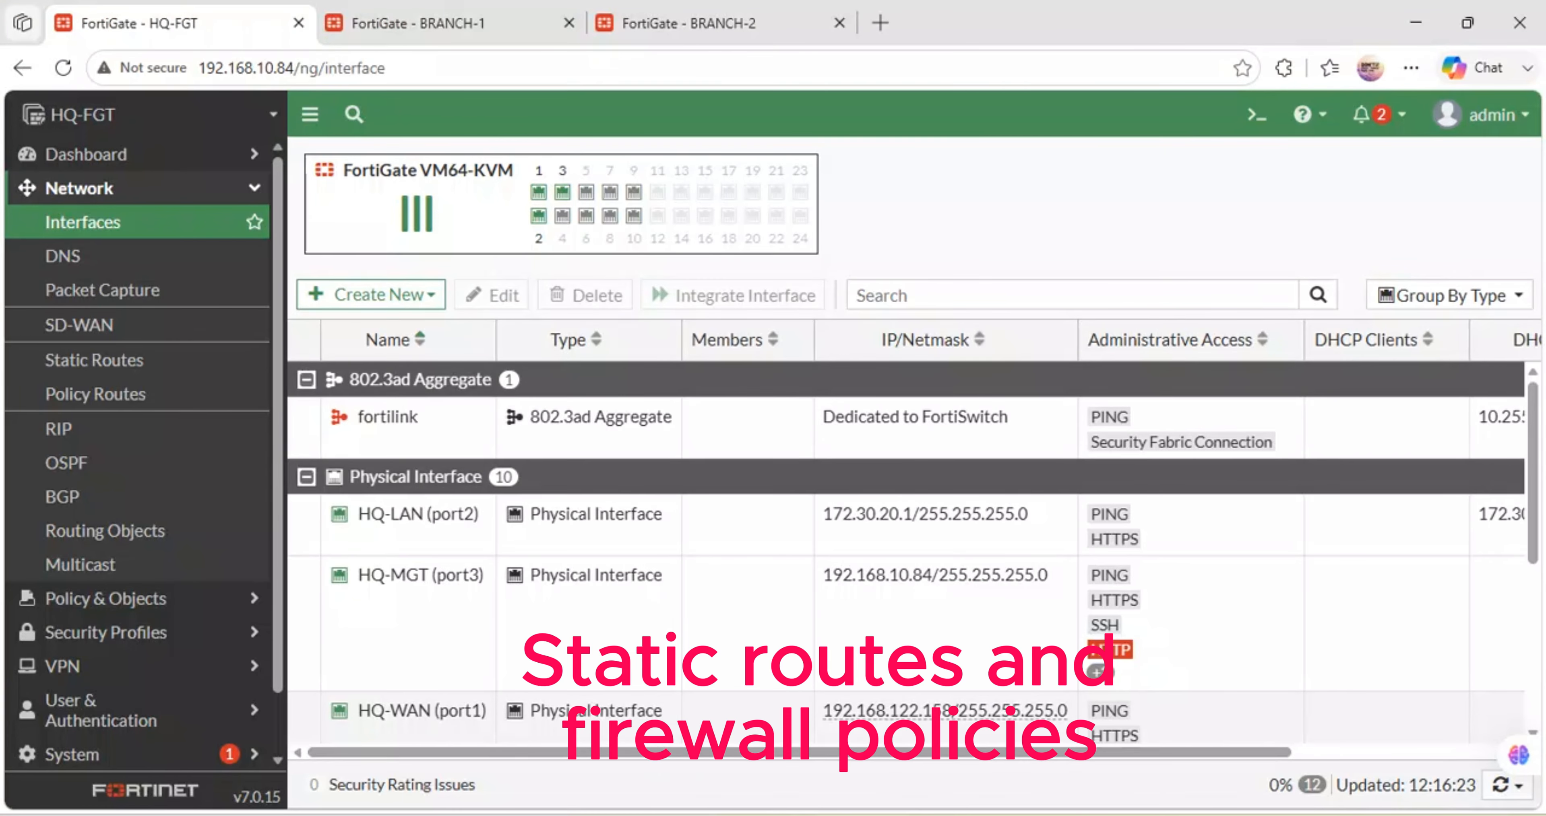
{"action": "mouse_move", "coordinate": [752, 814]}
{"action": "left_click", "coordinate": [758, 746]}
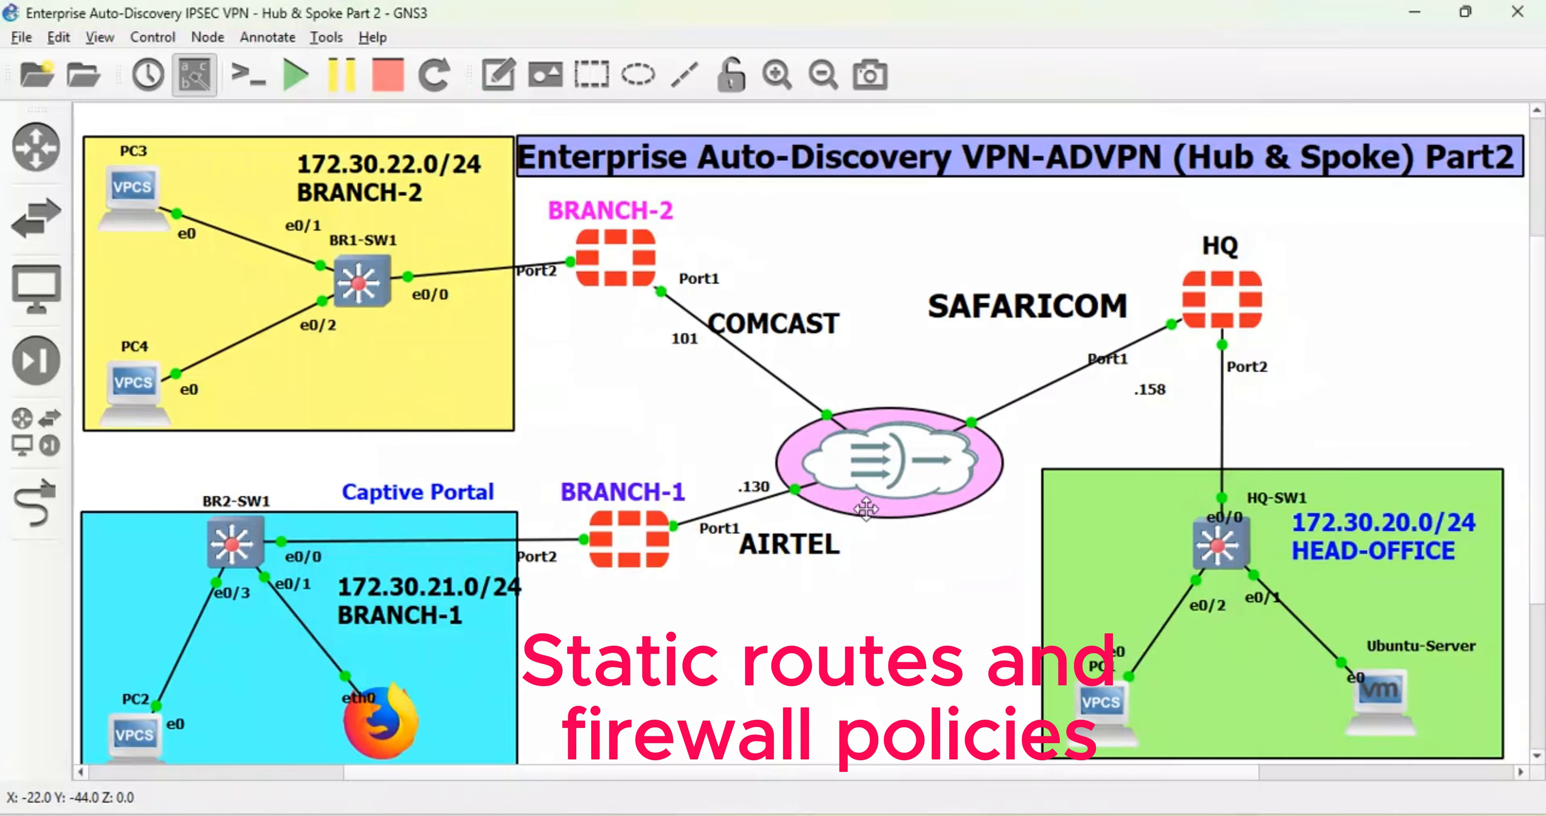
- Run 'ip dhcp' on PC3 to get 172.30.22.50/24 via gateway 172.30.22.1, then 'save' to startup.vpc
{"action": "double_click", "coordinate": [133, 188]}
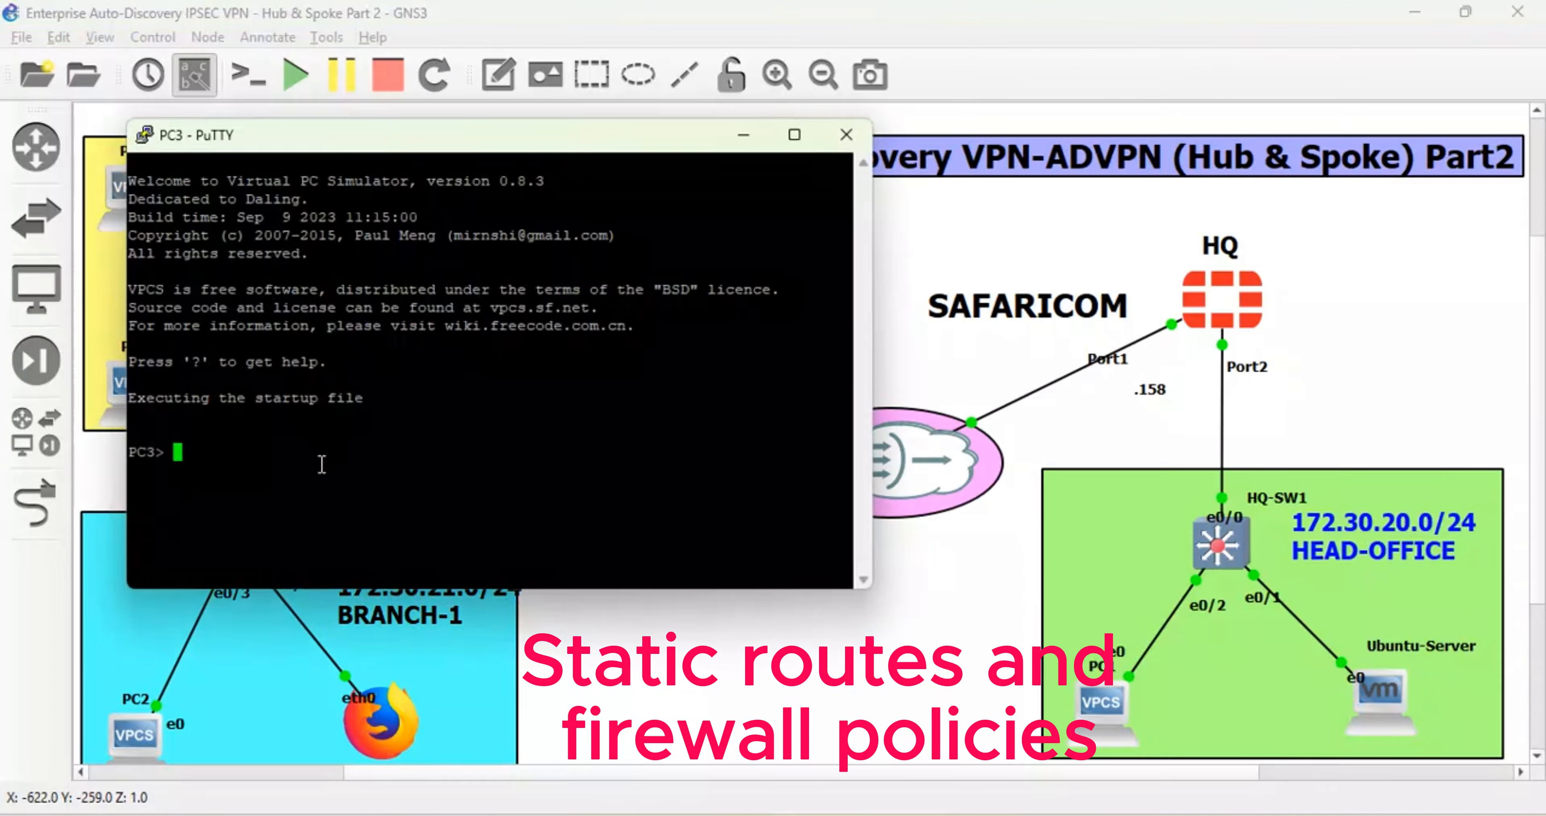
{"action": "type", "text": "ip dhcp"}
{"action": "key", "text": "Return"}
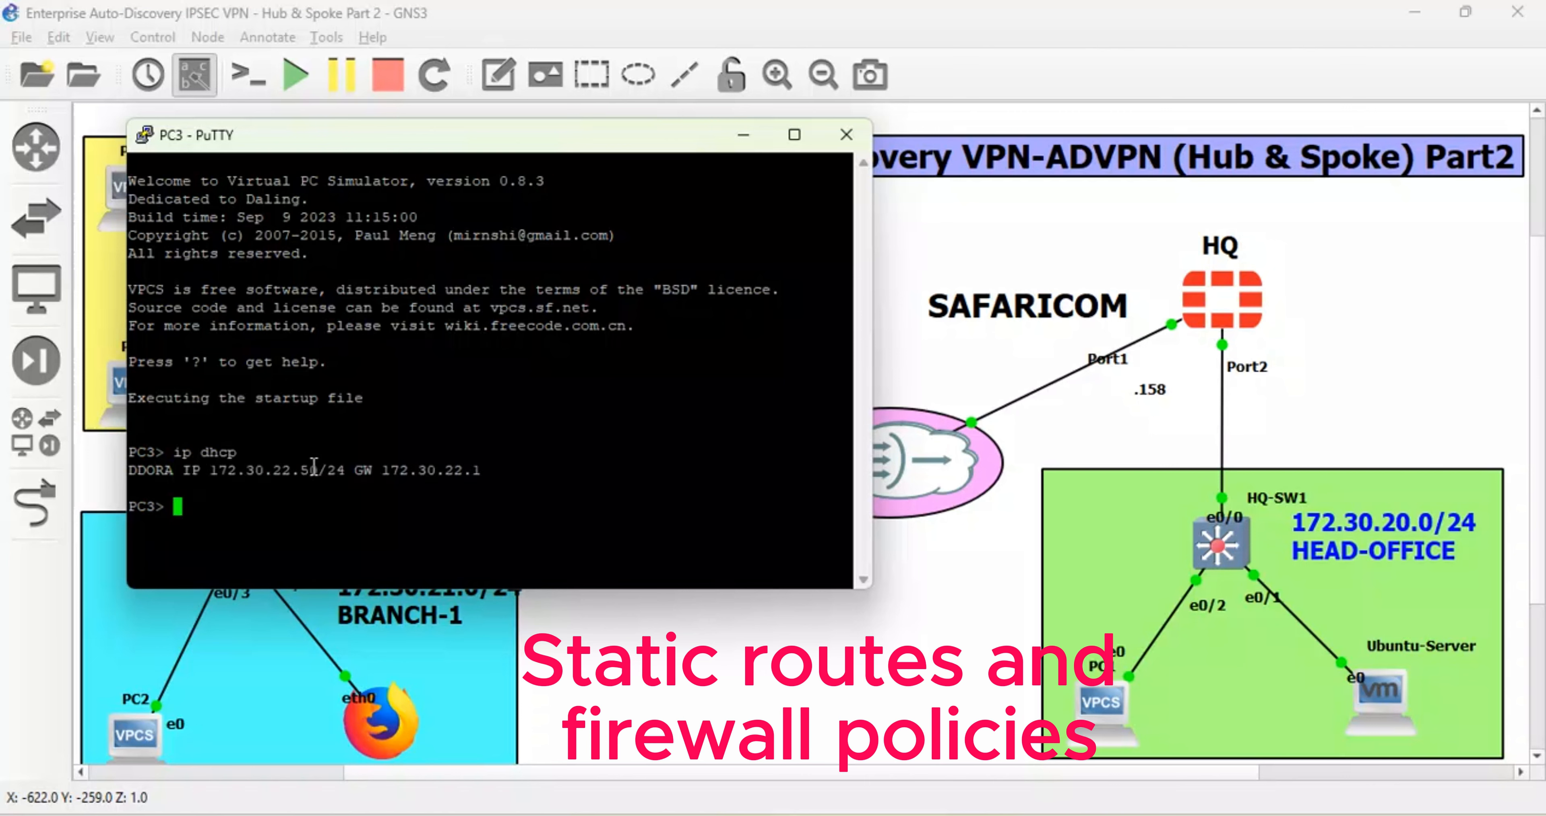
{"action": "type", "text": "save"}
{"action": "key", "text": "Return"}
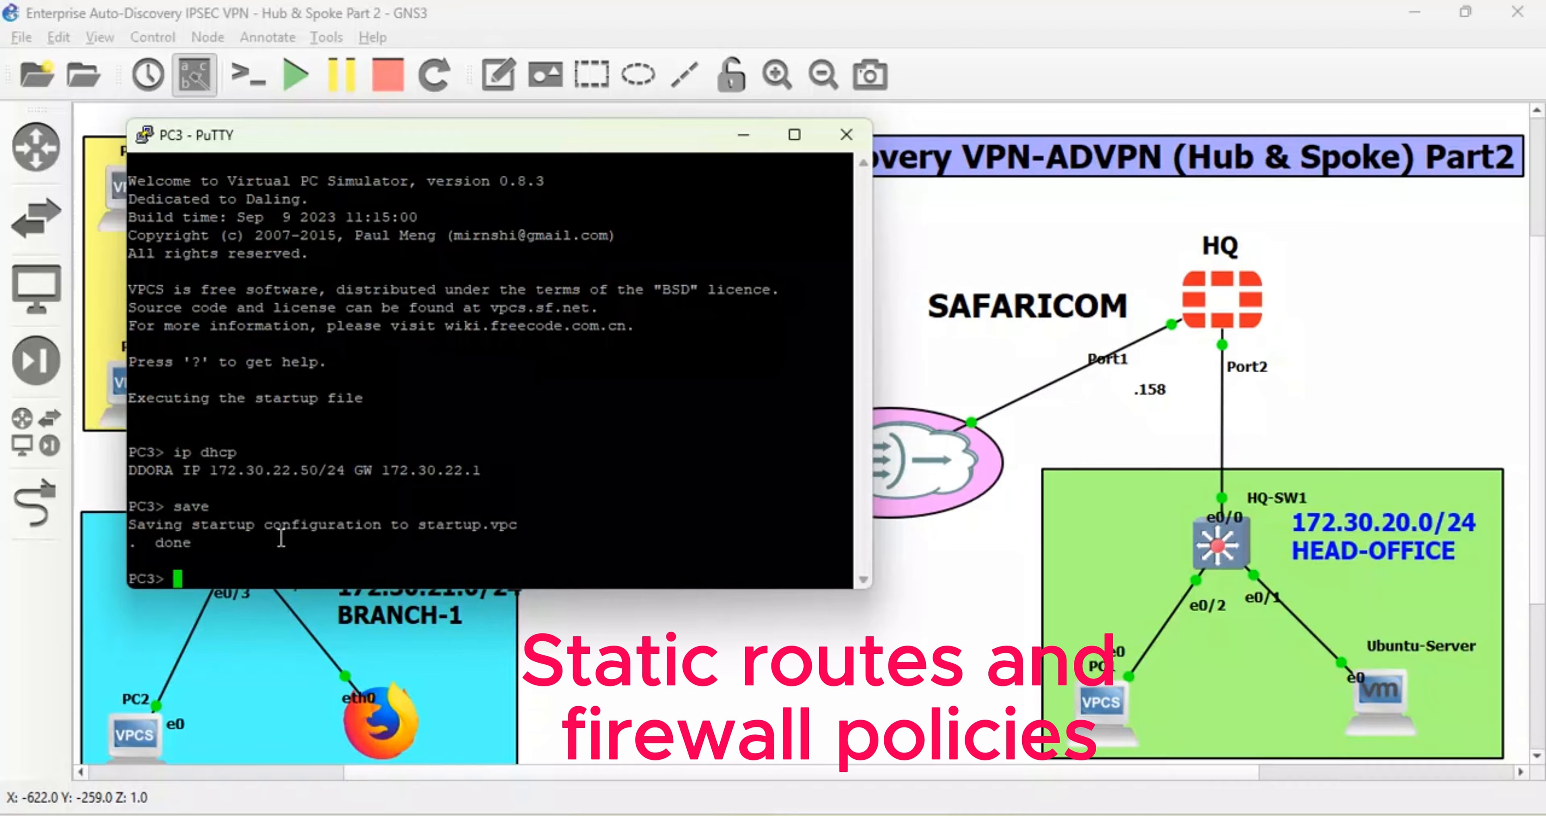
{"action": "left_click", "coordinate": [753, 123]}
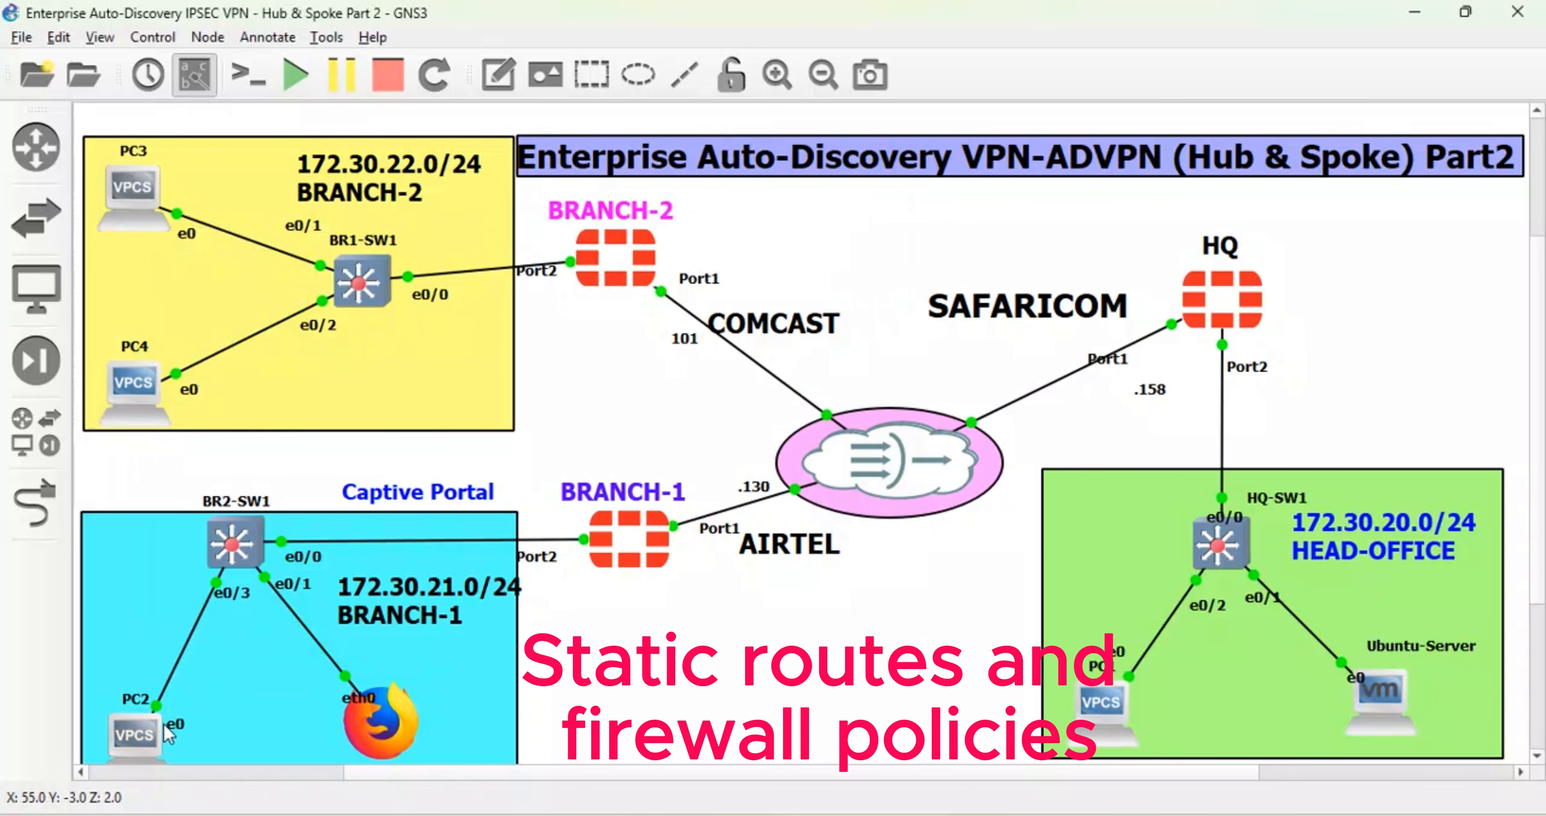
- Run 'ip dhcp' on PC2 to get 172.30.21.51/24 via gateway 172.30.21.1, then 'save' to startup.vpc
{"action": "double_click", "coordinate": [134, 737]}
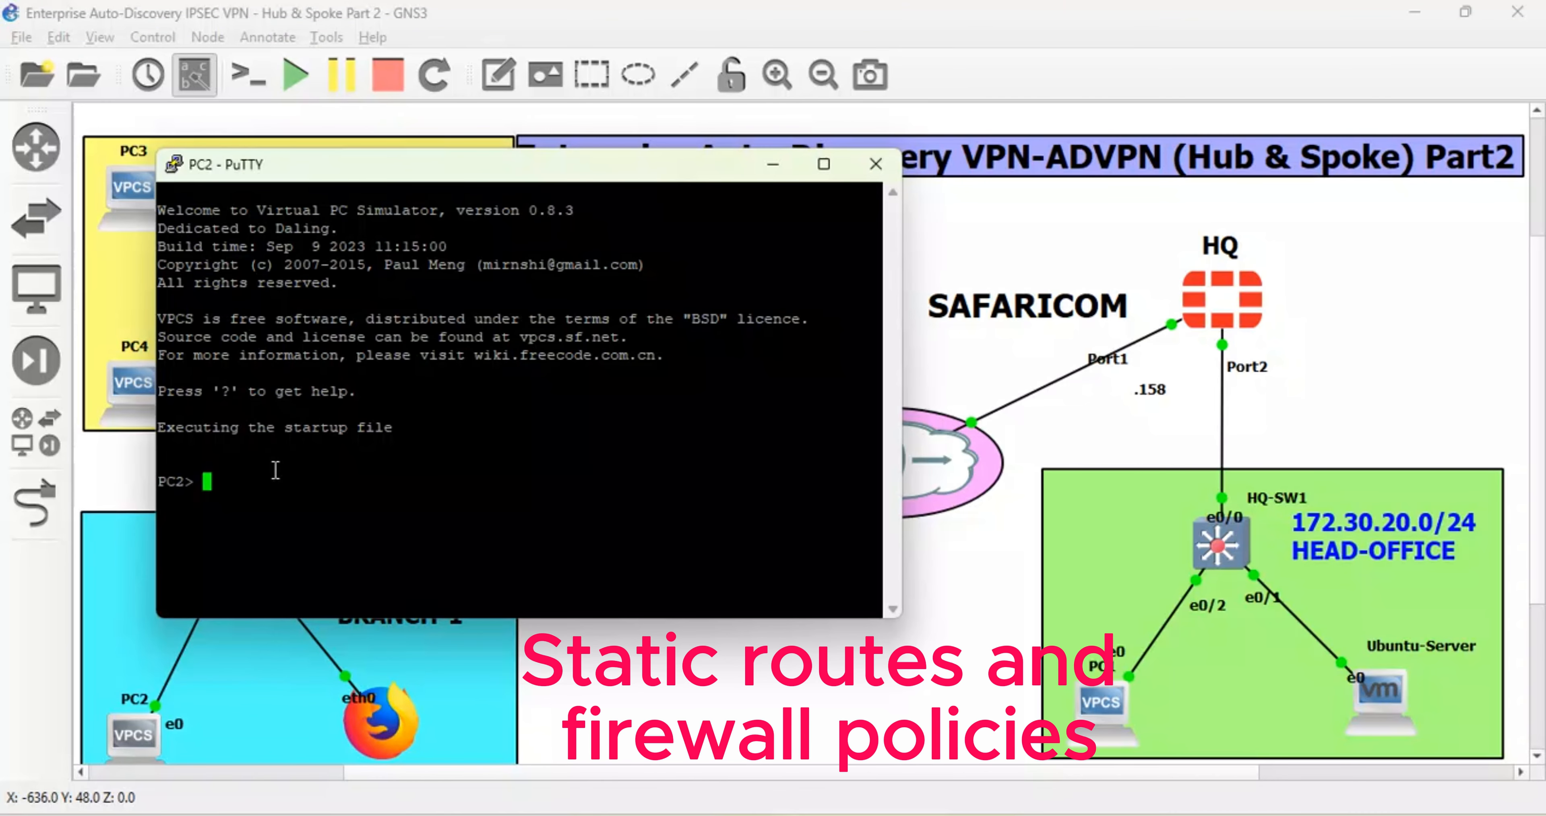
{"action": "type", "text": "ip dhcp"}
{"action": "key", "text": "Return"}
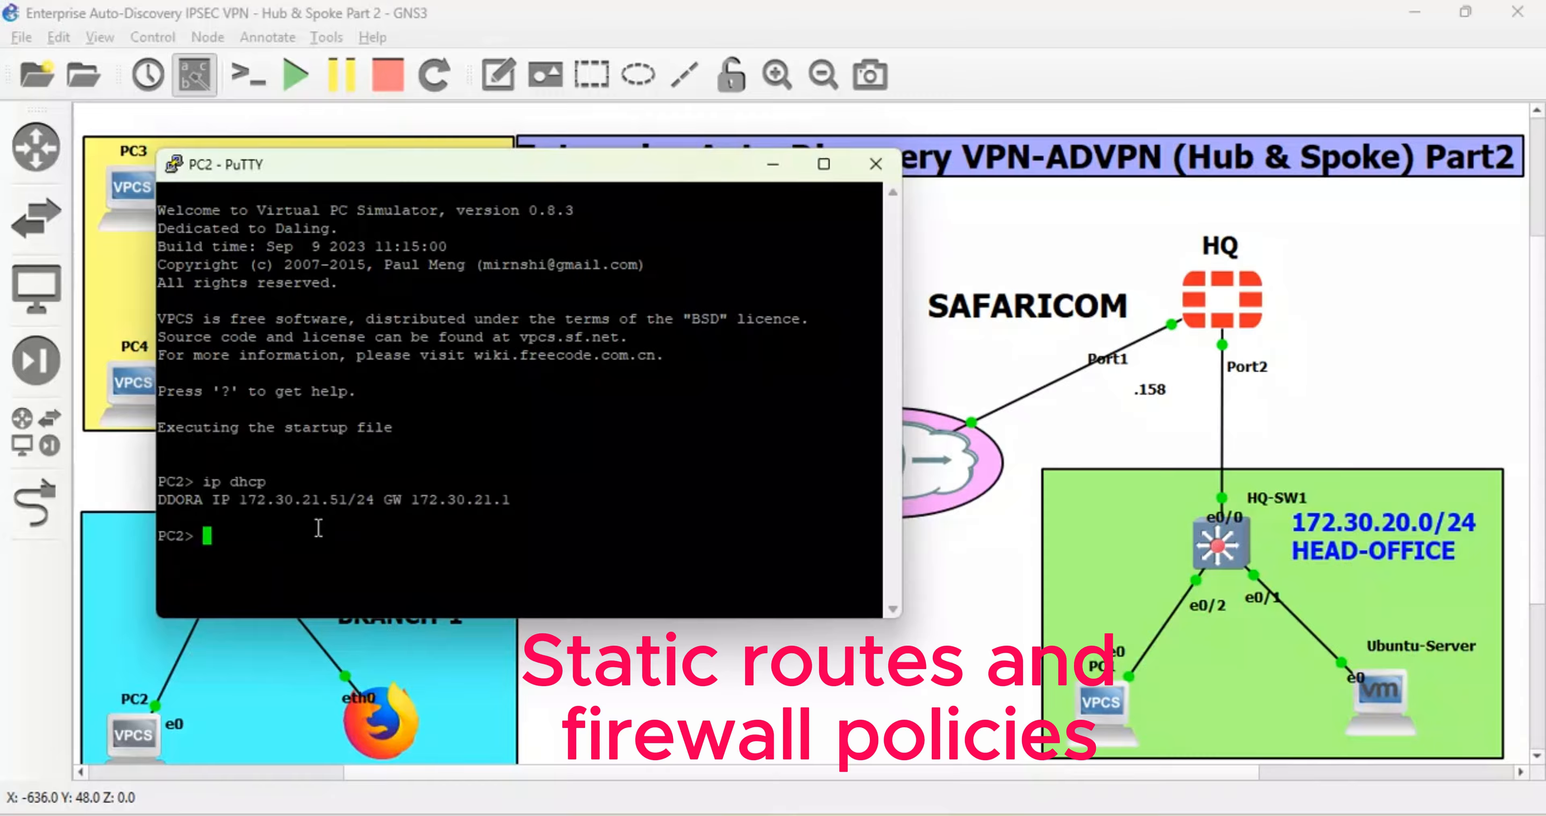
{"action": "type", "text": "save"}
{"action": "key", "text": "Return"}
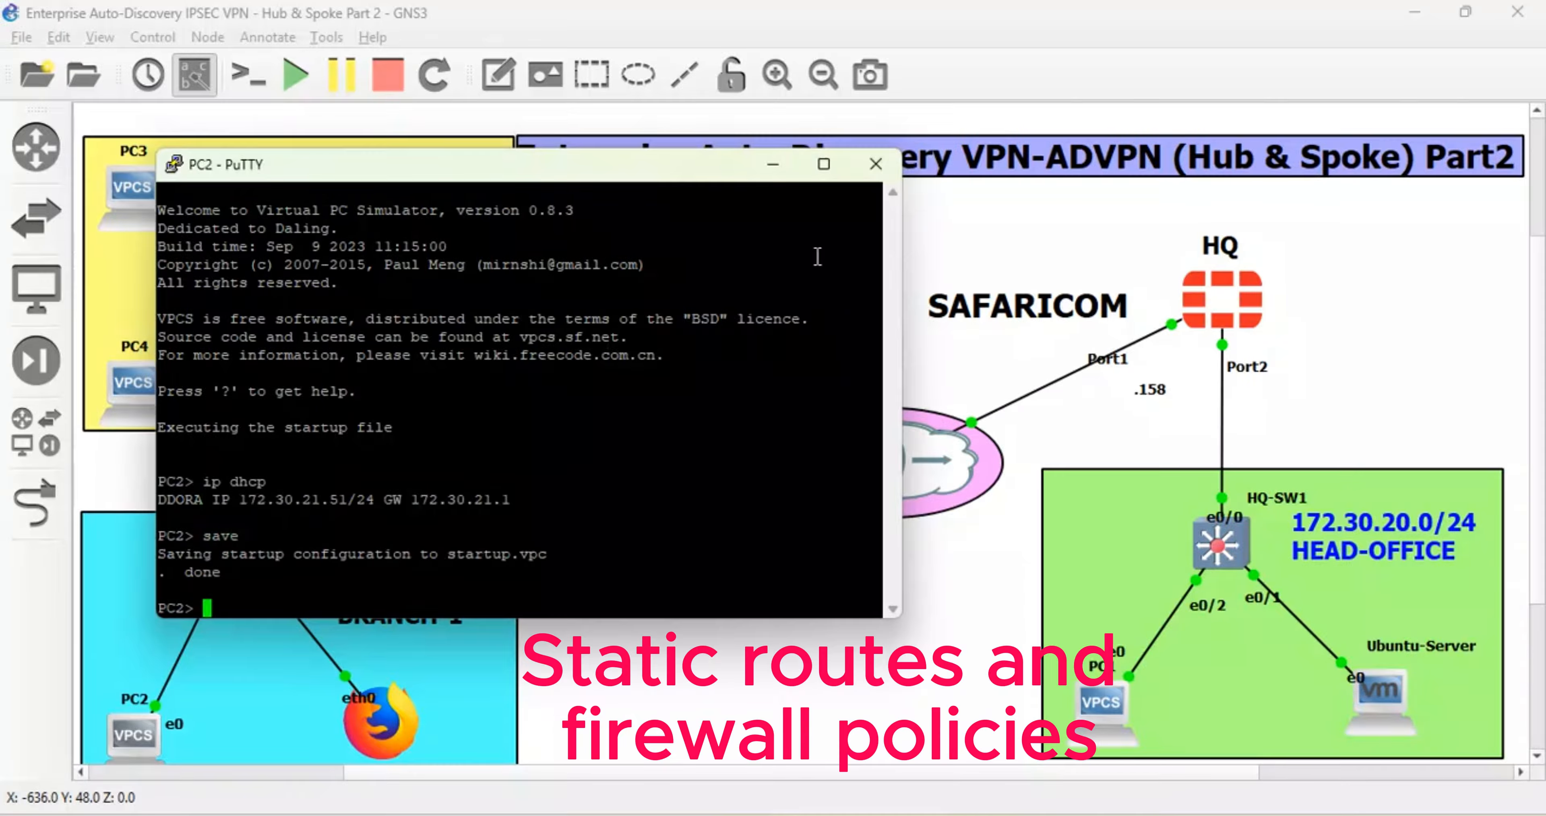
- Put the PC2 console away and open the Firefox webterm node's graphical console
{"action": "left_click", "coordinate": [773, 165]}
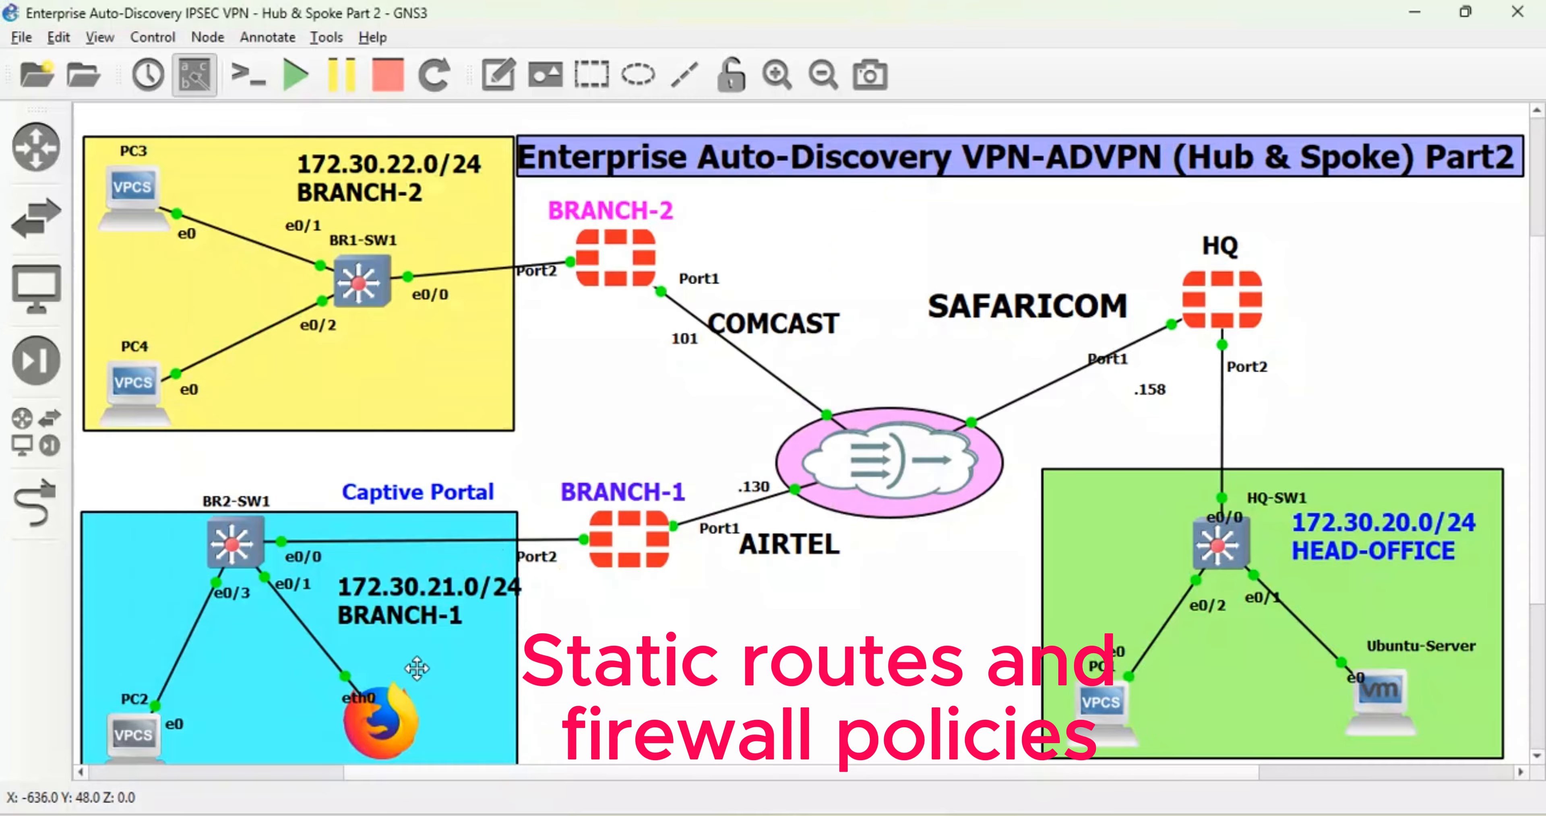
{"action": "right_click", "coordinate": [385, 728]}
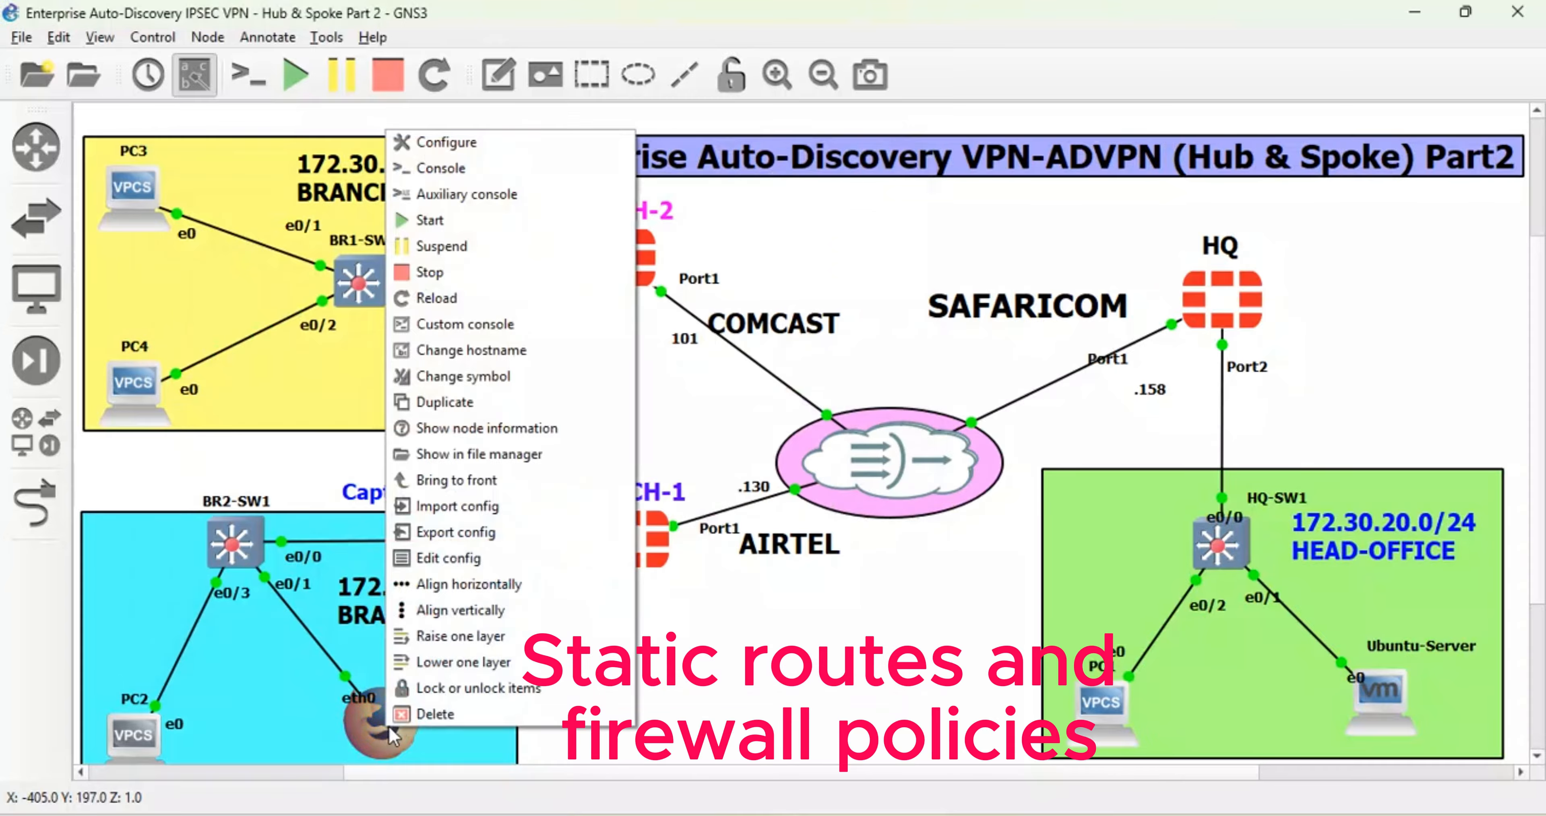
{"action": "left_click", "coordinate": [480, 168]}
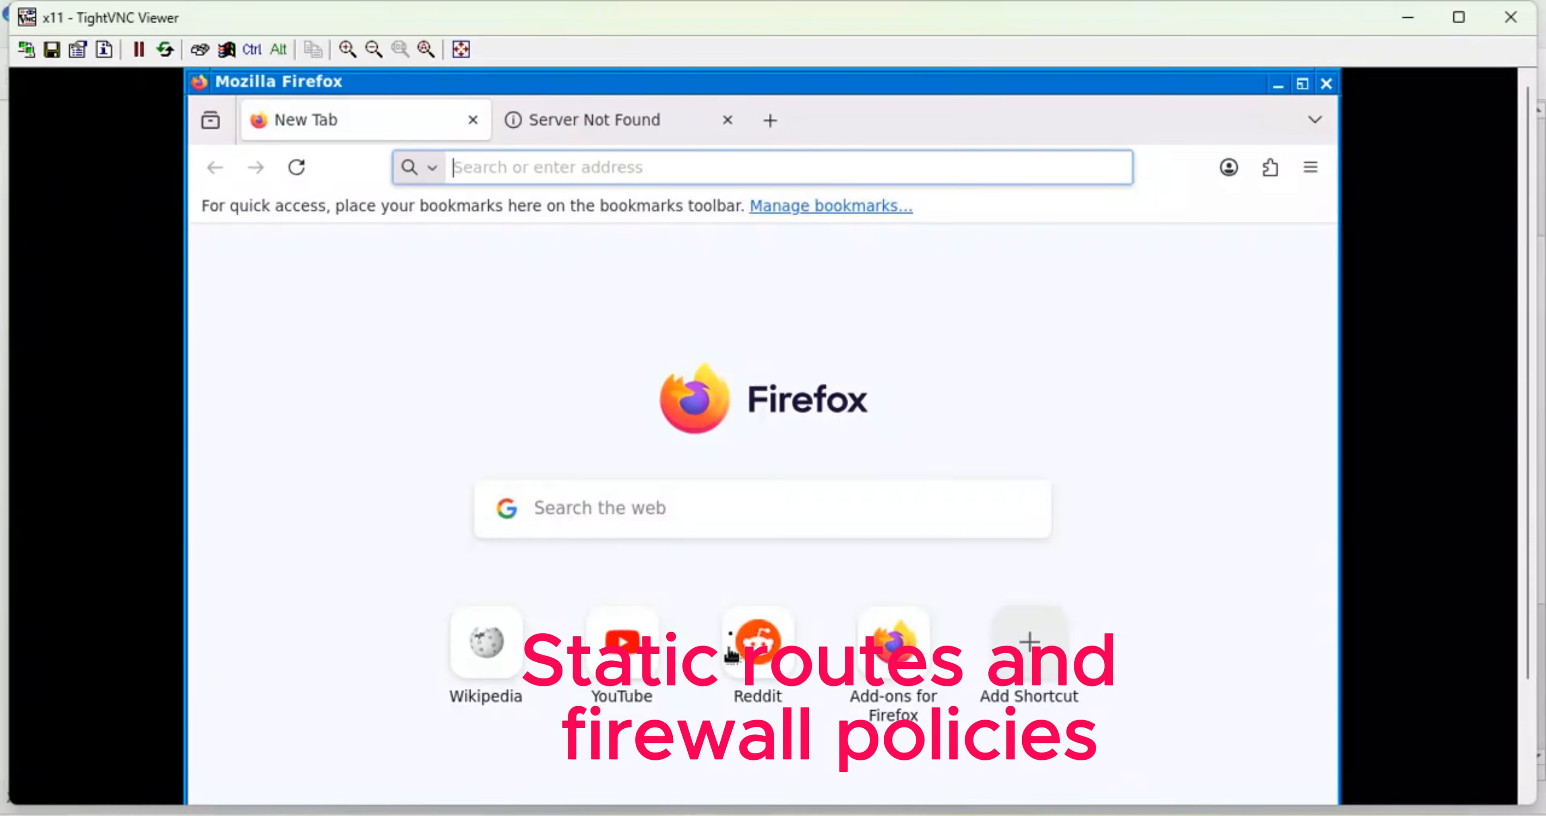
- Open a terminal on the Firefox webterm desktop from the JWM application menu
{"action": "left_click", "coordinate": [666, 814]}
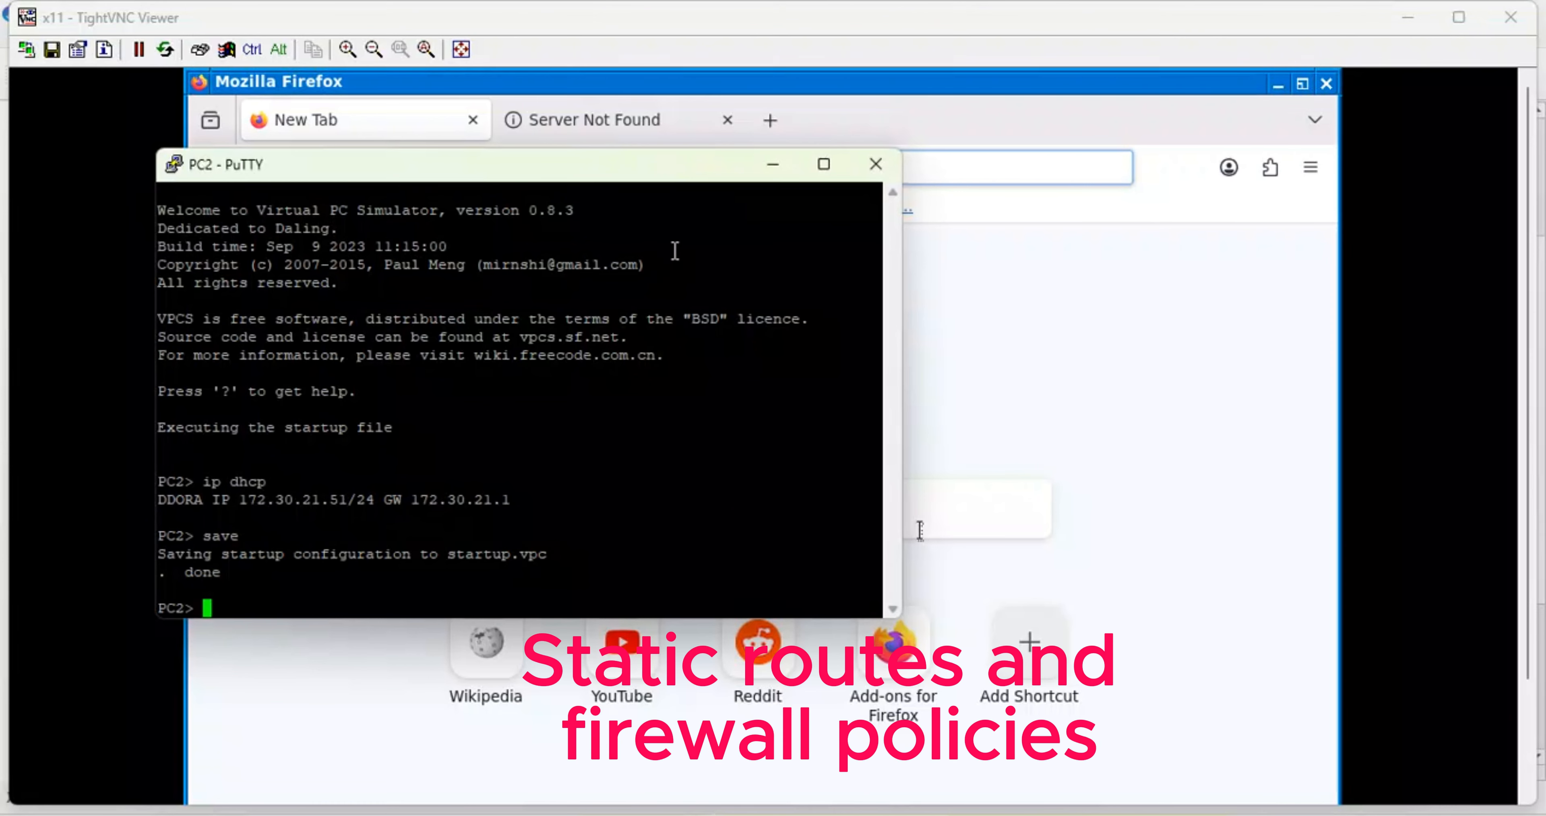
{"action": "left_click", "coordinate": [773, 164]}
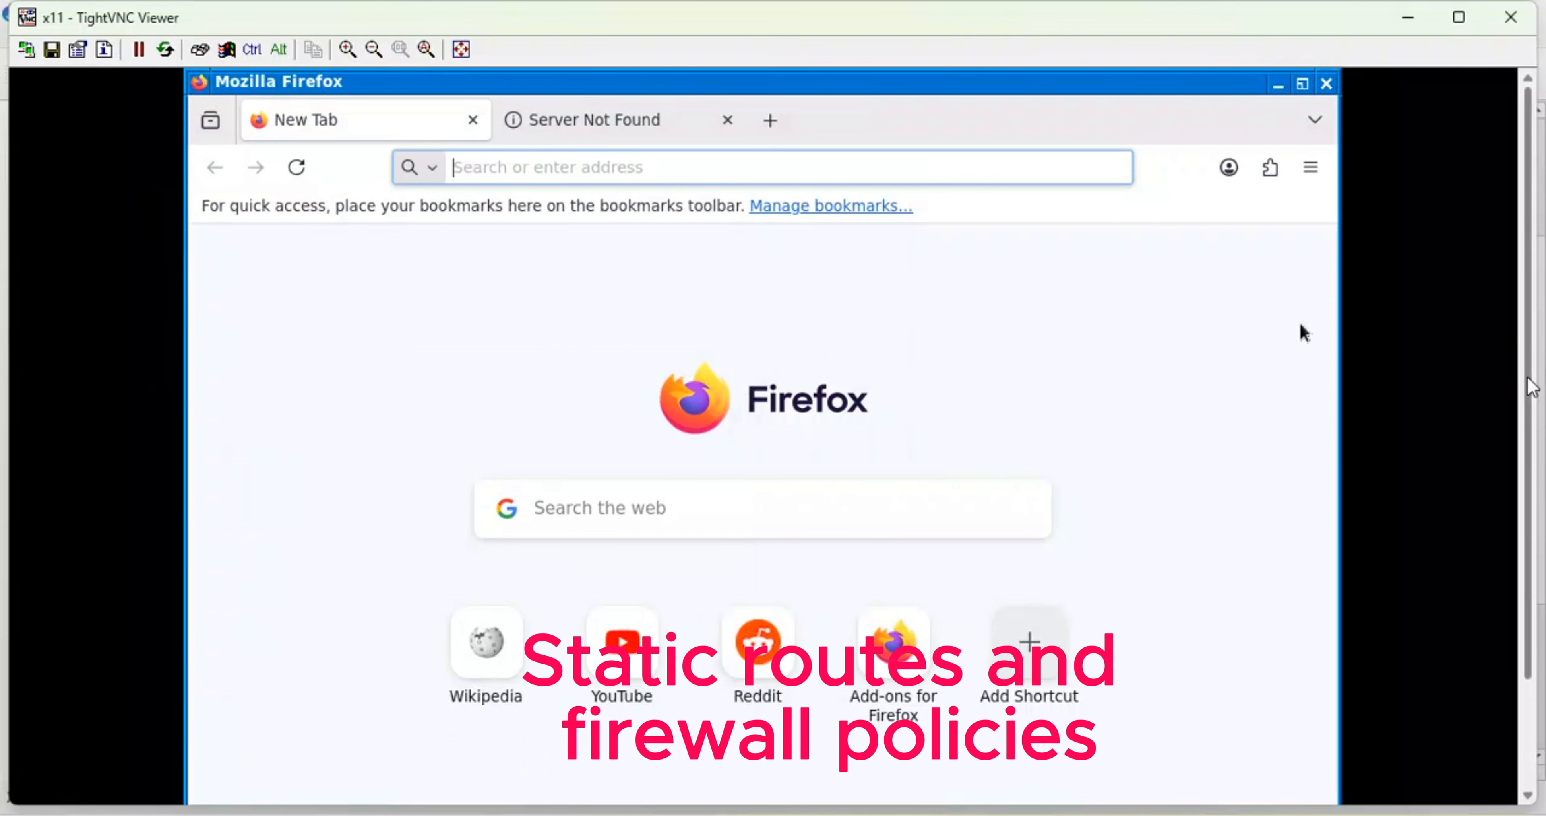
{"action": "left_click_drag", "start_coordinate": [1530, 384], "coordinate": [1531, 528]}
{"action": "left_click", "coordinate": [212, 792]}
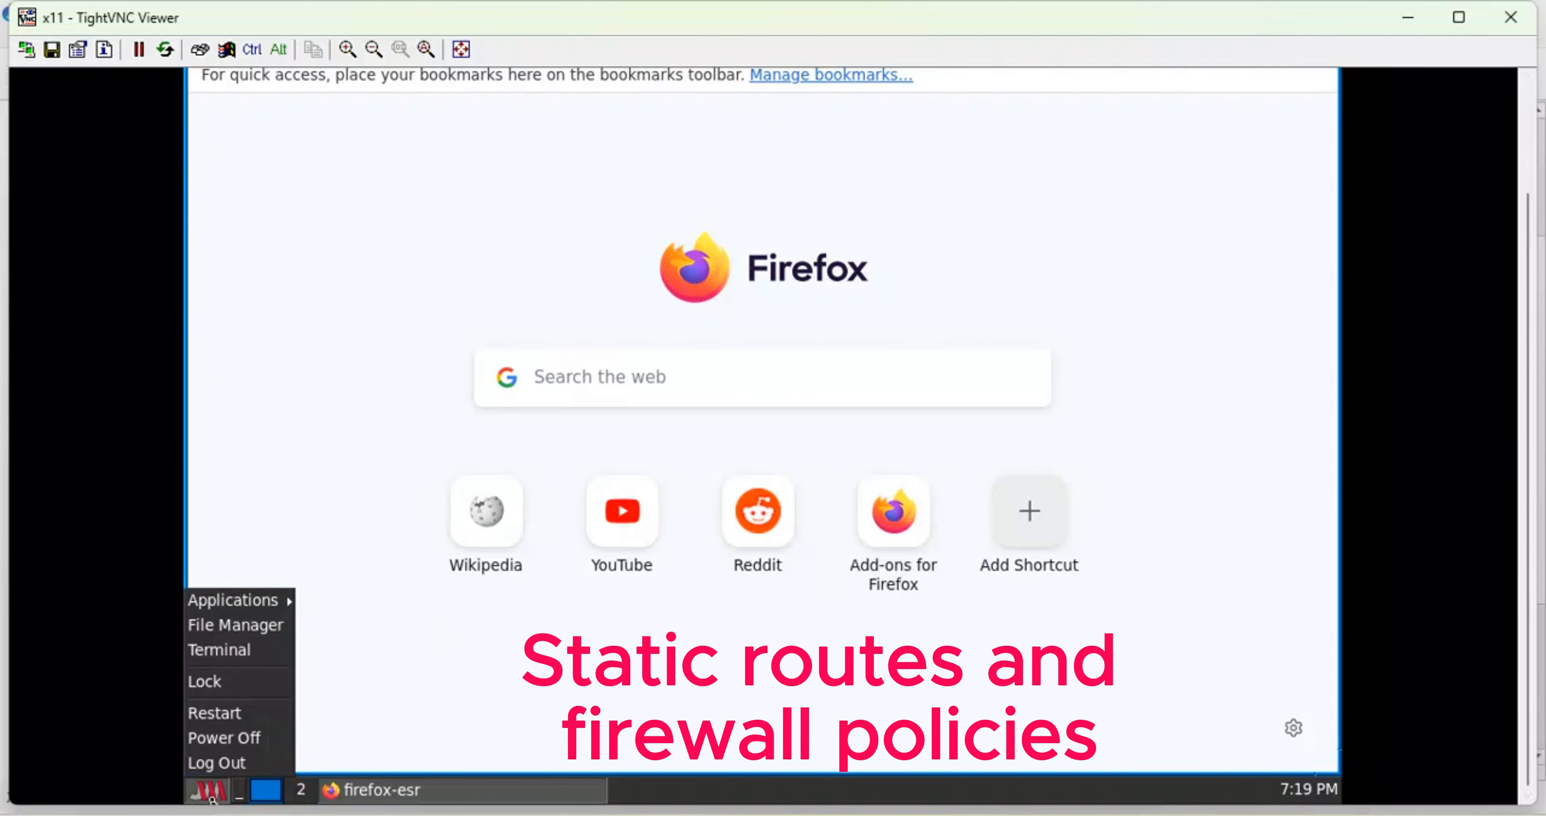
{"action": "left_click", "coordinate": [225, 649]}
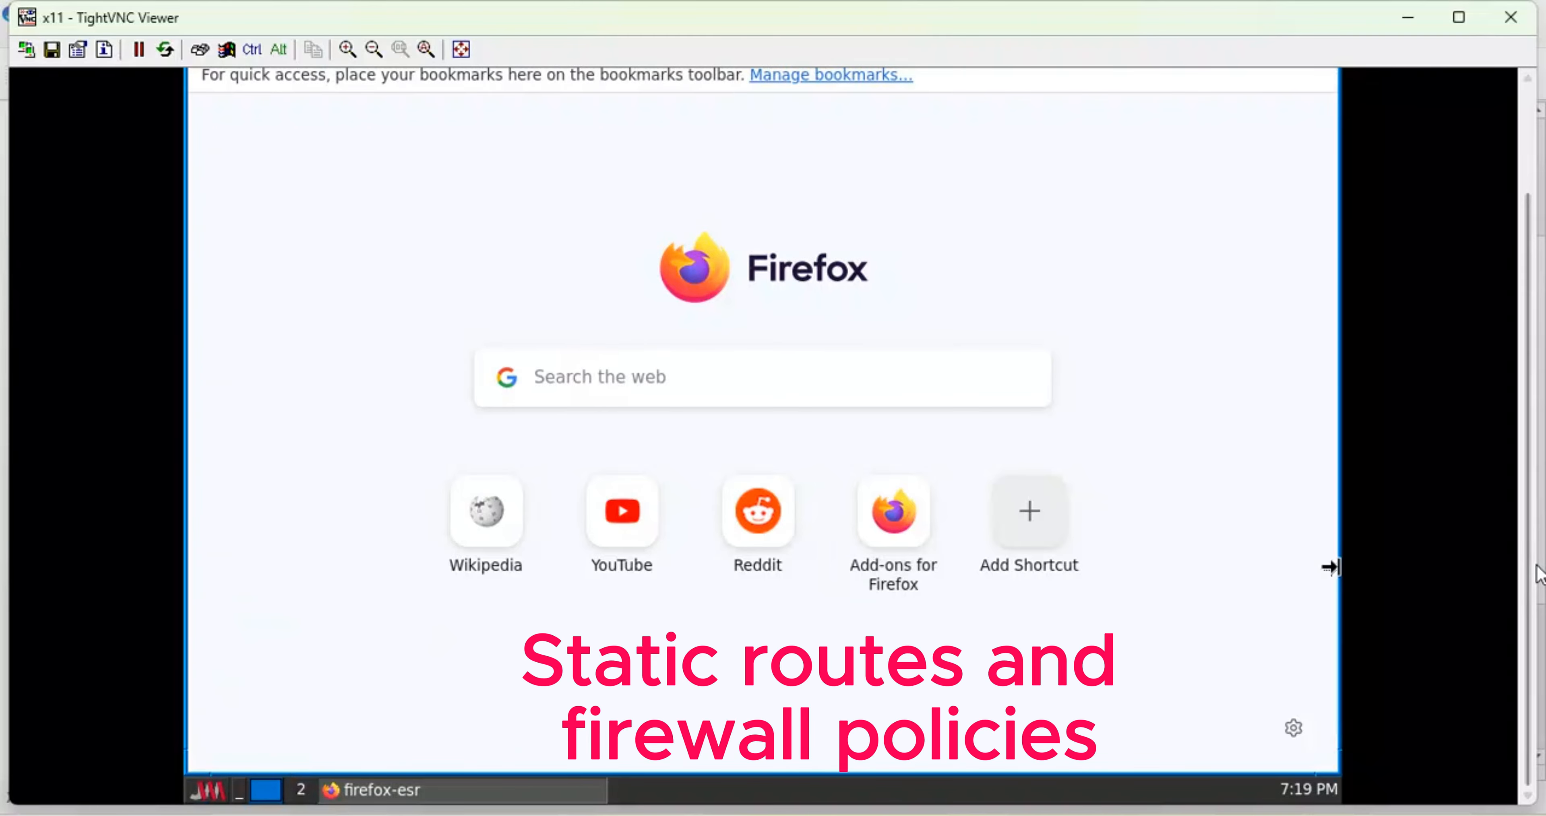
{"action": "scroll", "coordinate": [1535, 385], "scroll_direction": "up", "scroll_amount": 3}
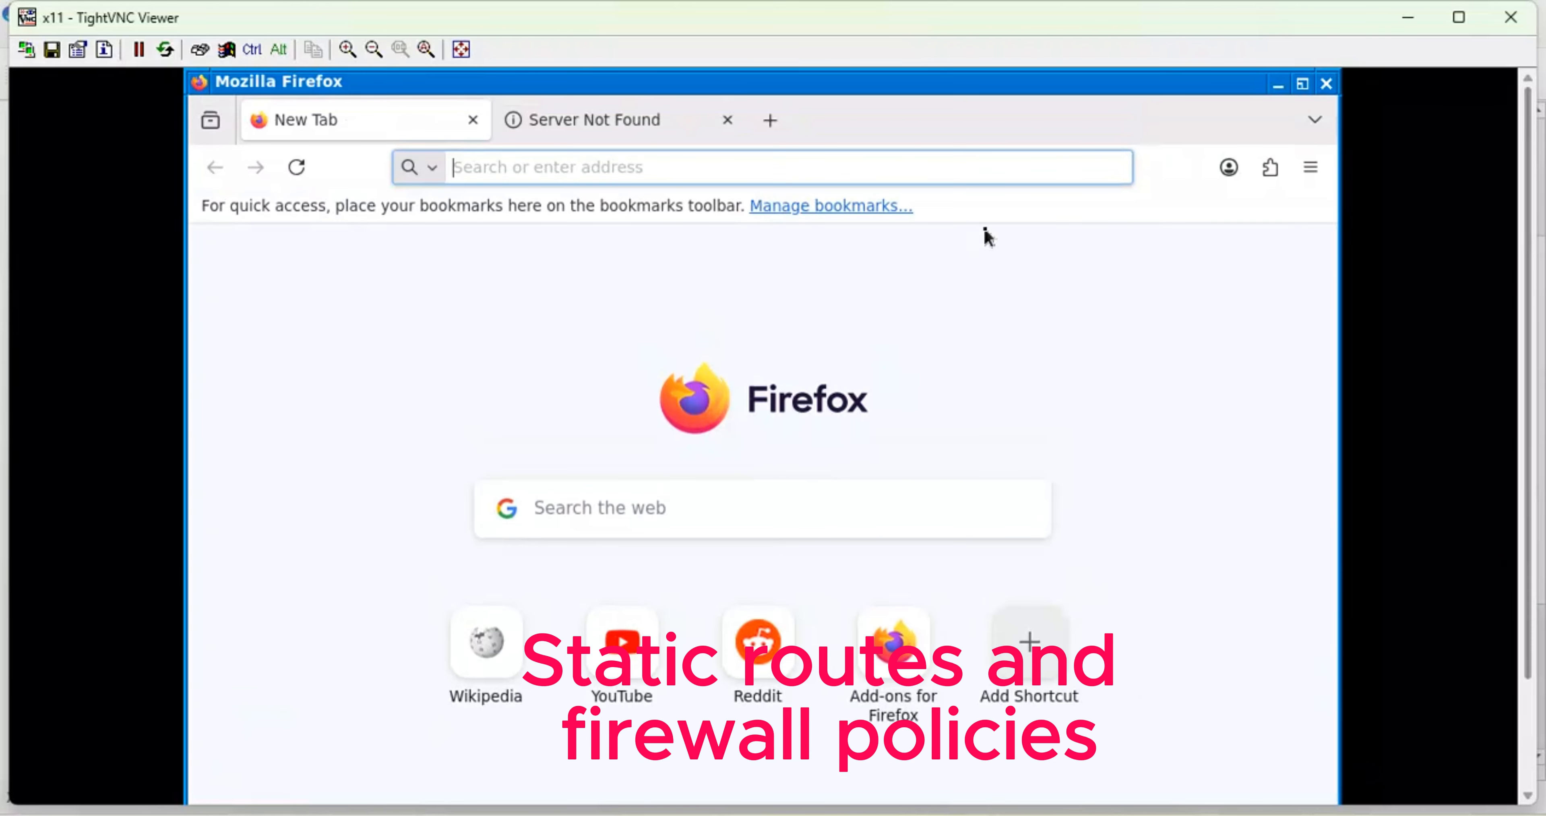
{"action": "scroll", "coordinate": [1534, 435], "scroll_direction": "down", "scroll_amount": 3}
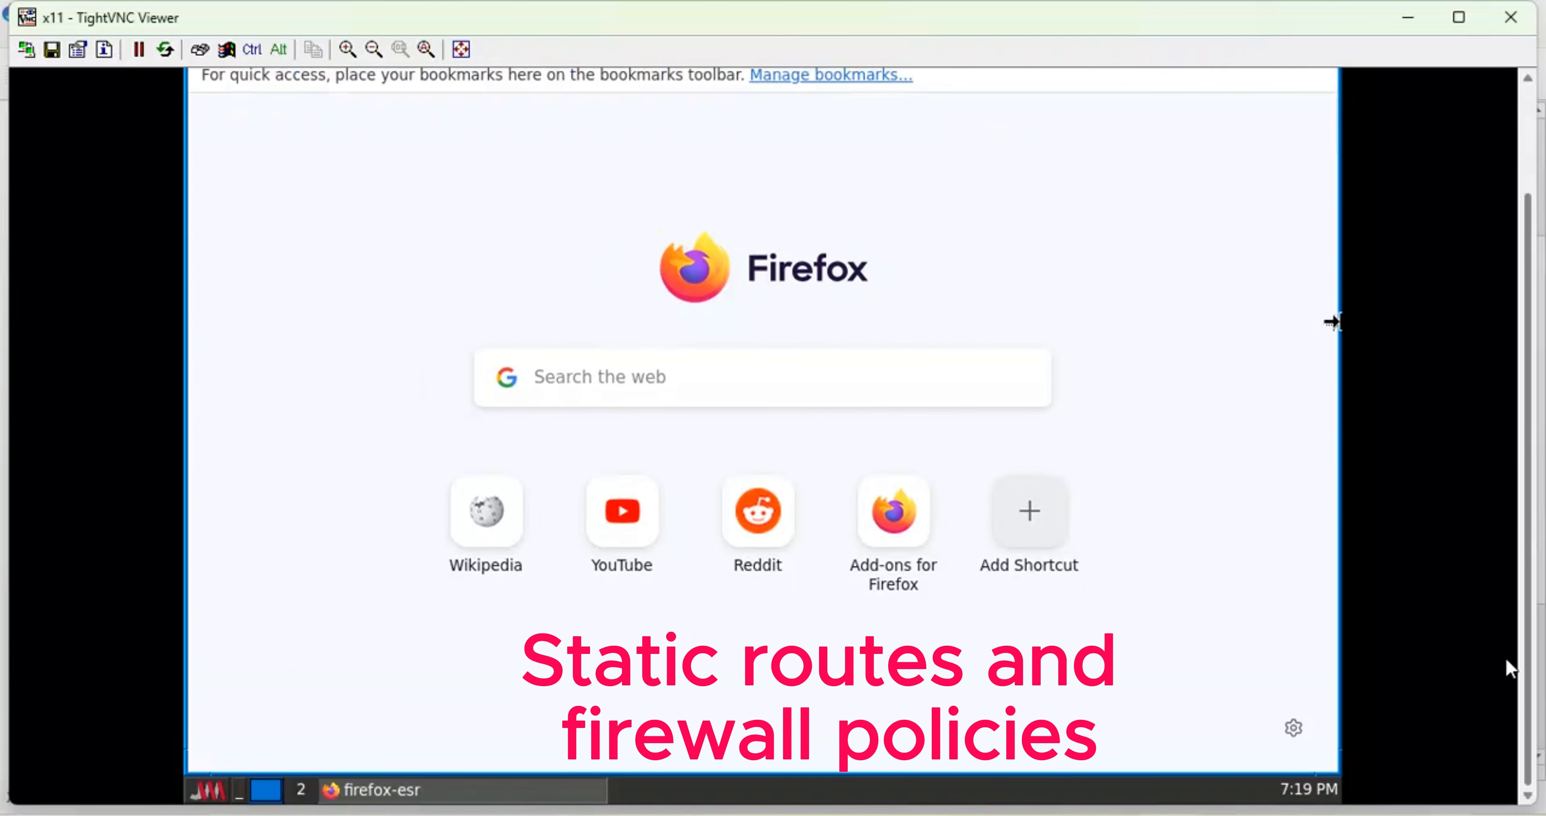
{"action": "left_click", "coordinate": [210, 790]}
{"action": "left_click", "coordinate": [232, 653]}
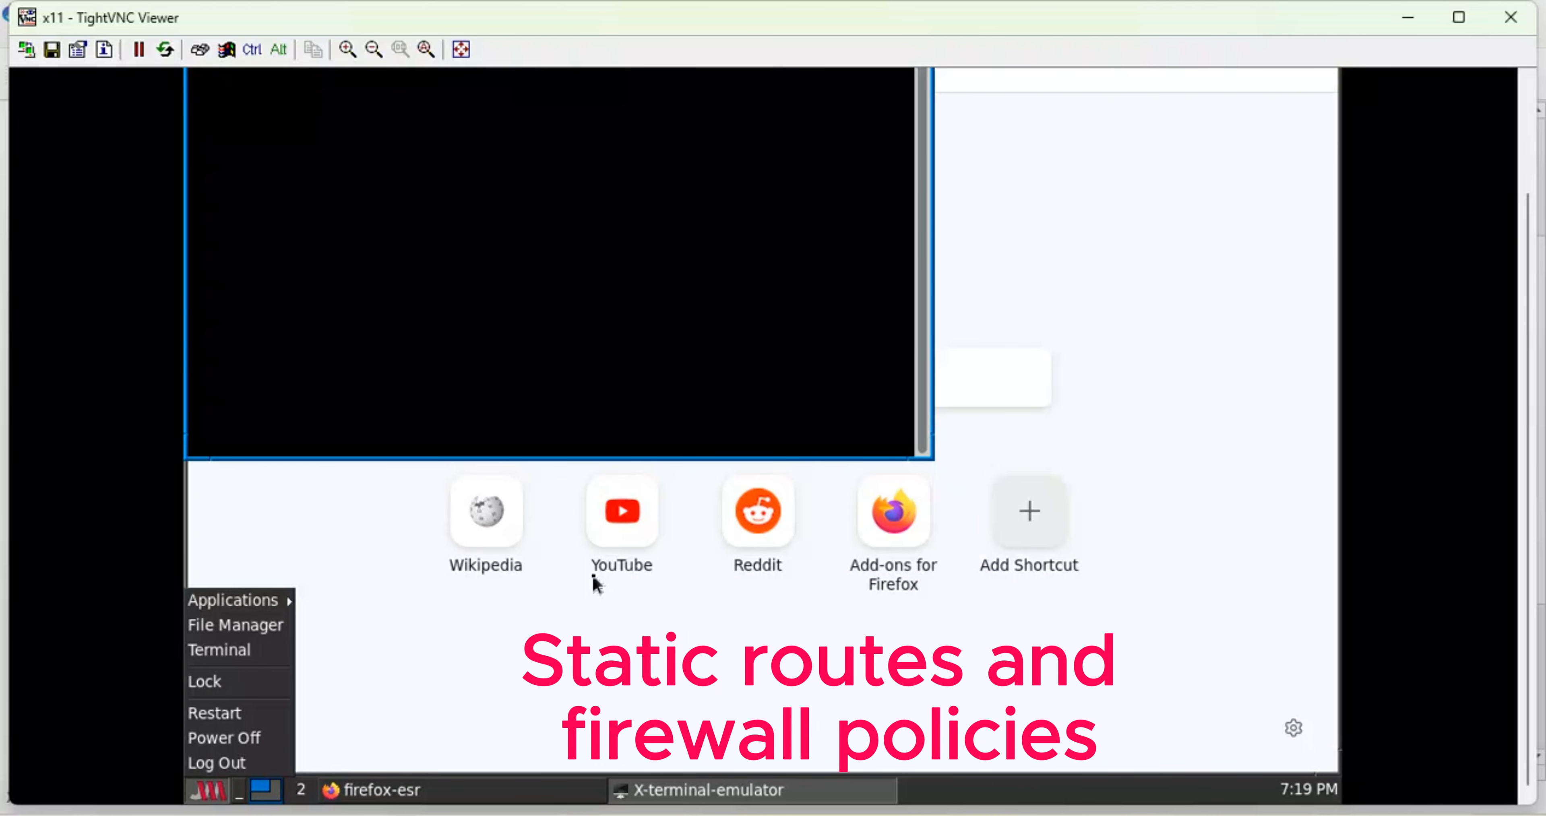
{"action": "scroll", "coordinate": [1535, 447], "scroll_direction": "up", "scroll_amount": 3}
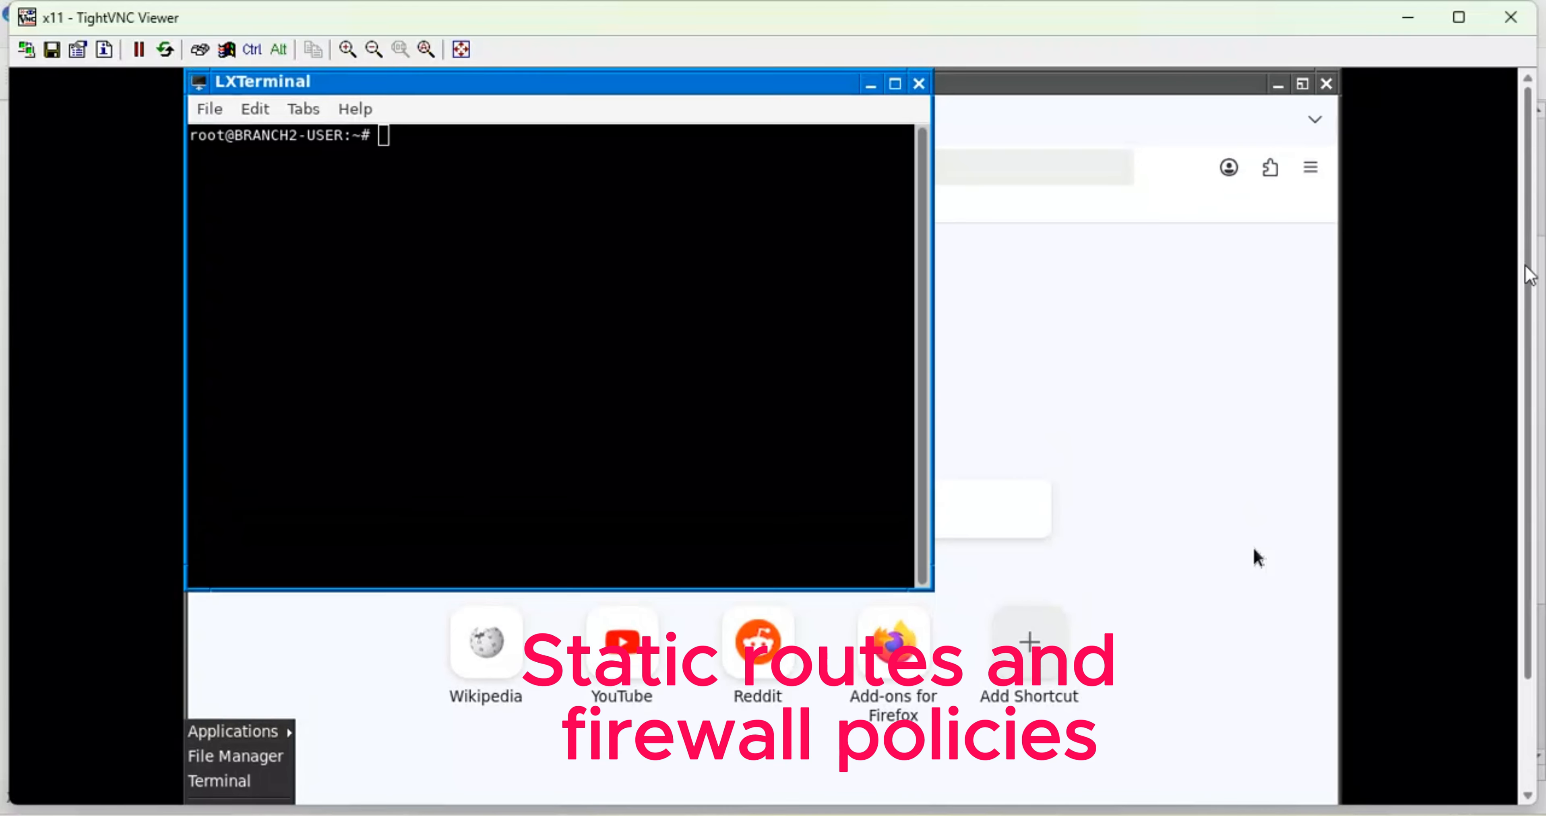
{"action": "left_click", "coordinate": [655, 301]}
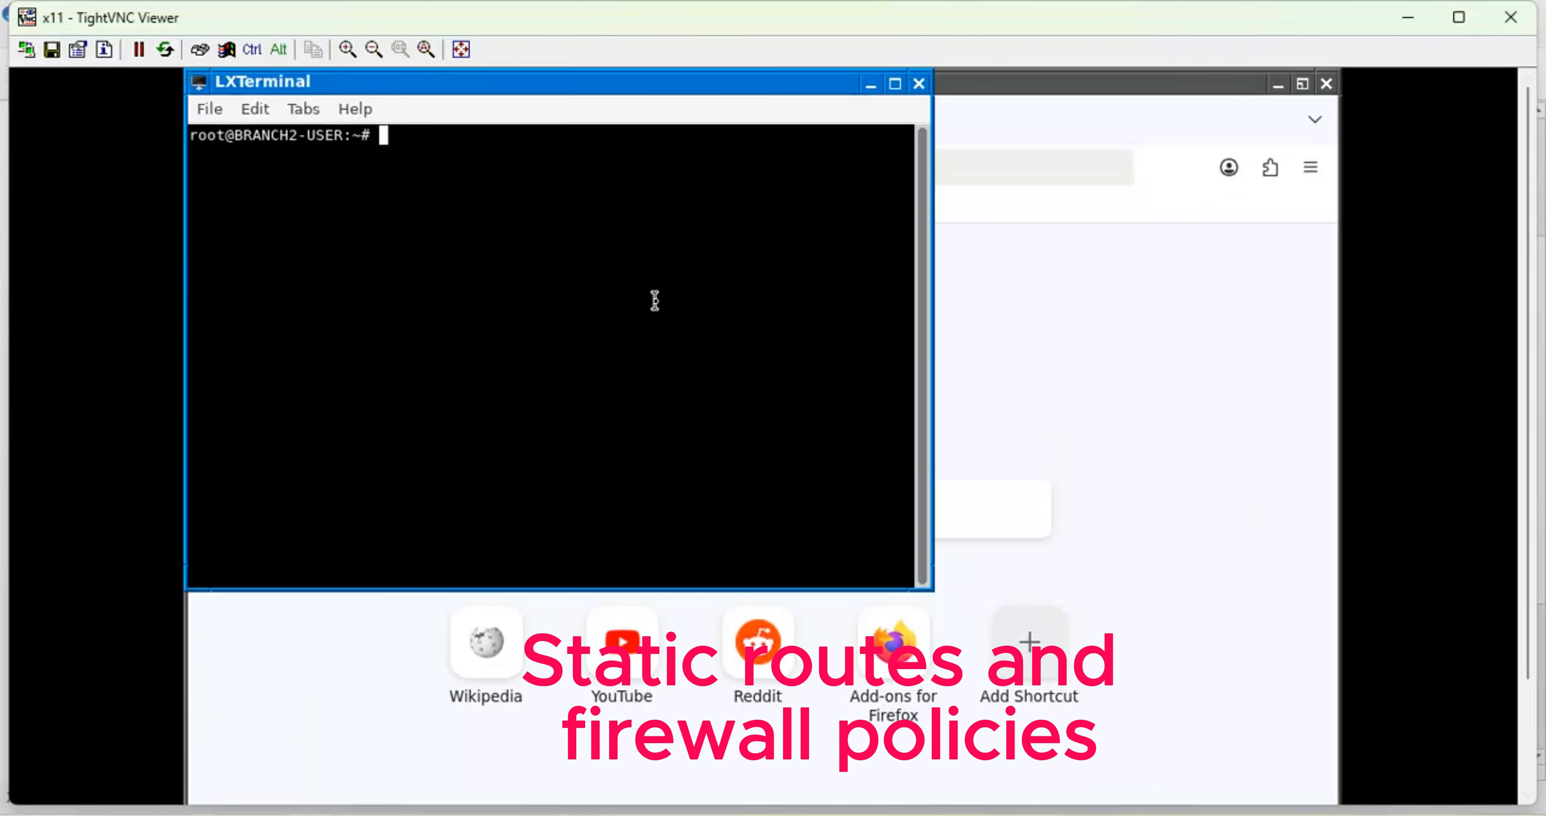
- Run 'ip ad' to confirm eth0 holds 172.30.21.50/24, then close the terminal and TightVNC
{"action": "type", "text": "ip ad"}
{"action": "key", "text": "Return"}
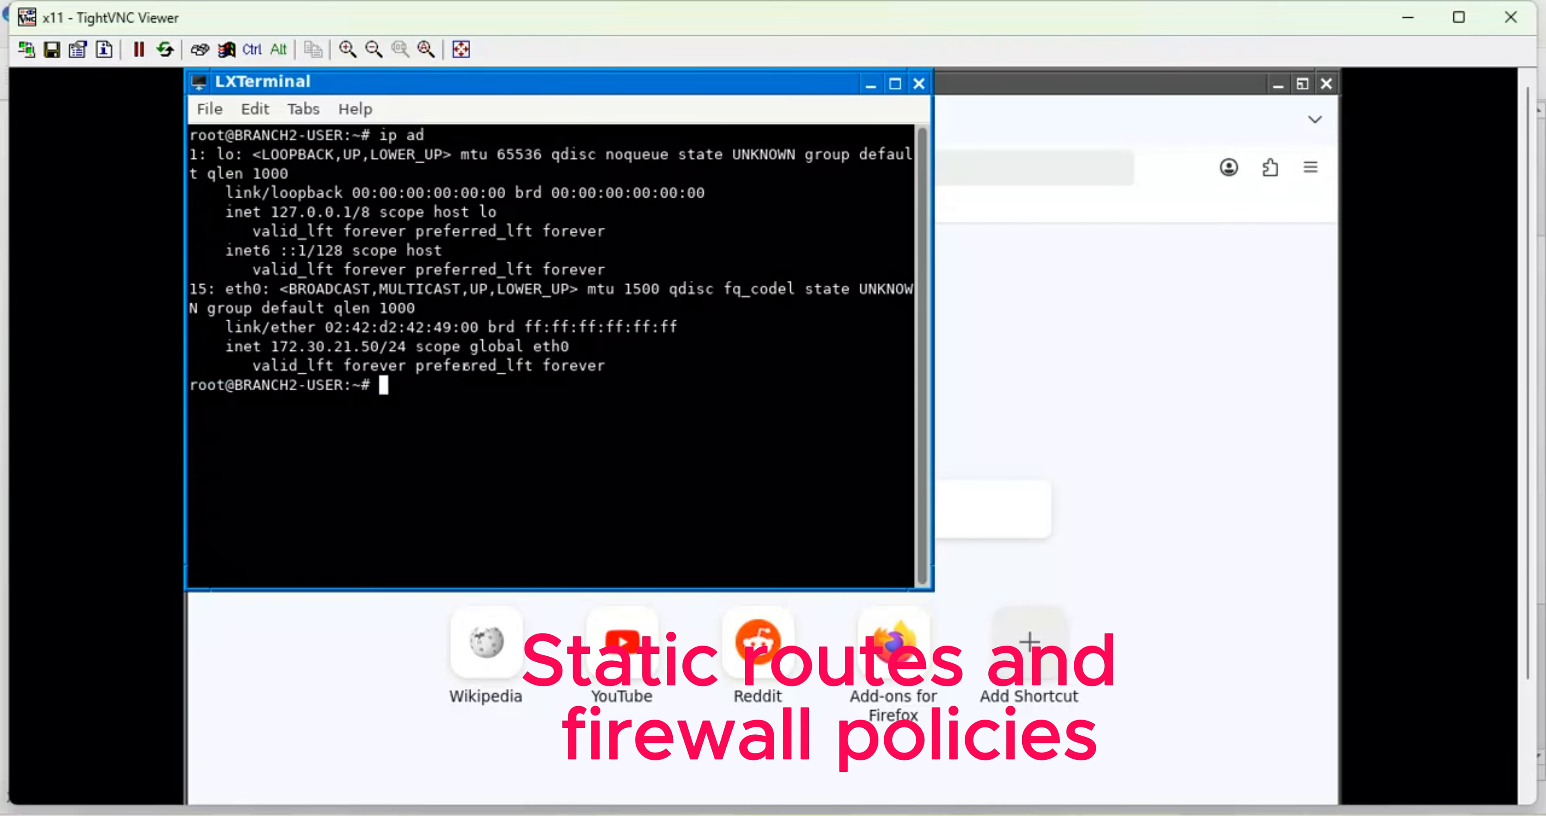
{"action": "left_click_drag", "start_coordinate": [380, 345], "coordinate": [263, 351]}
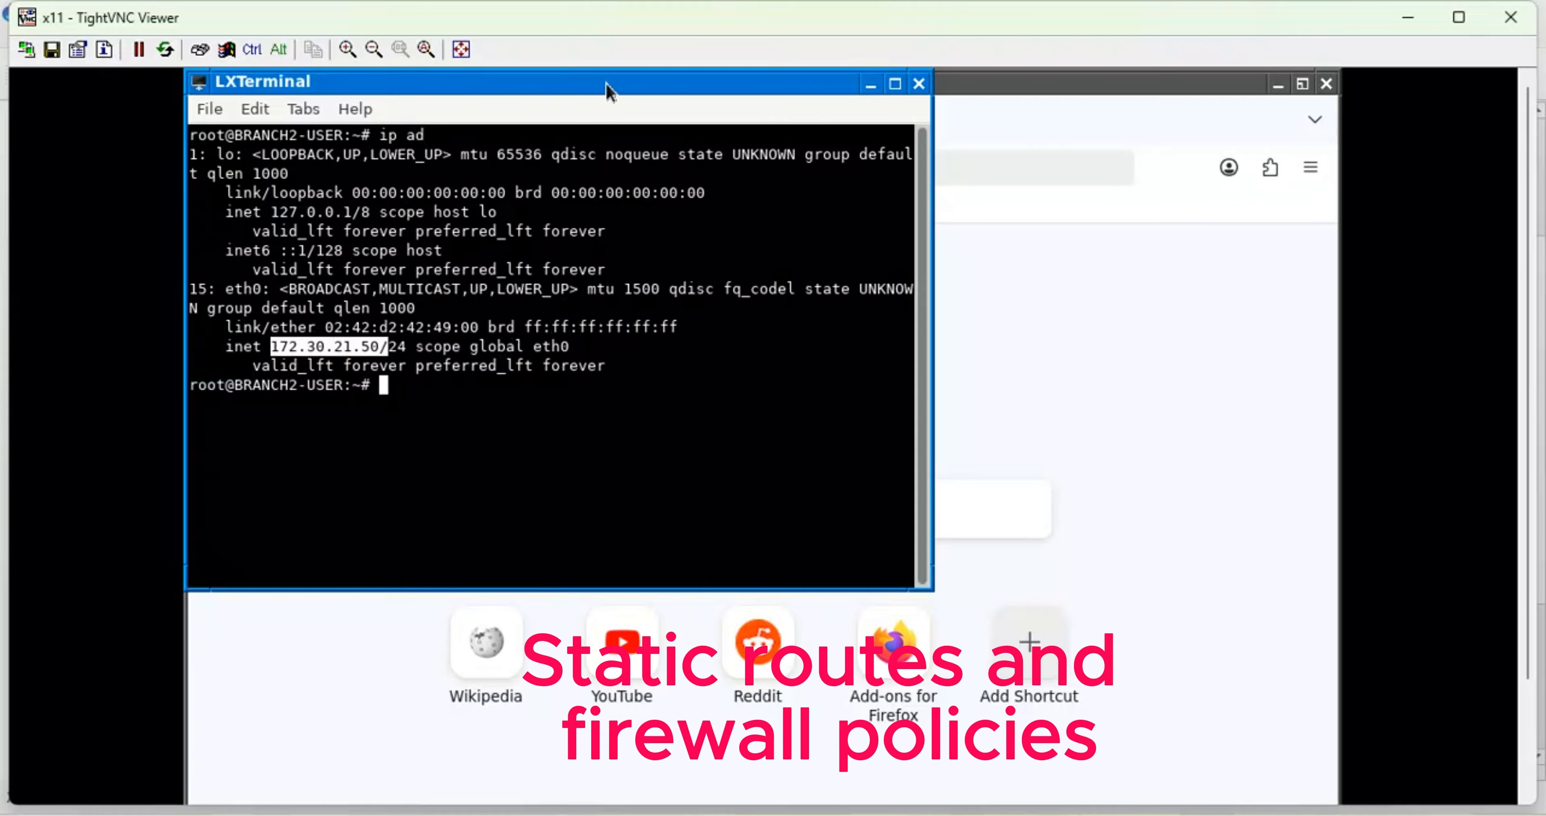
{"action": "left_click", "coordinate": [891, 85]}
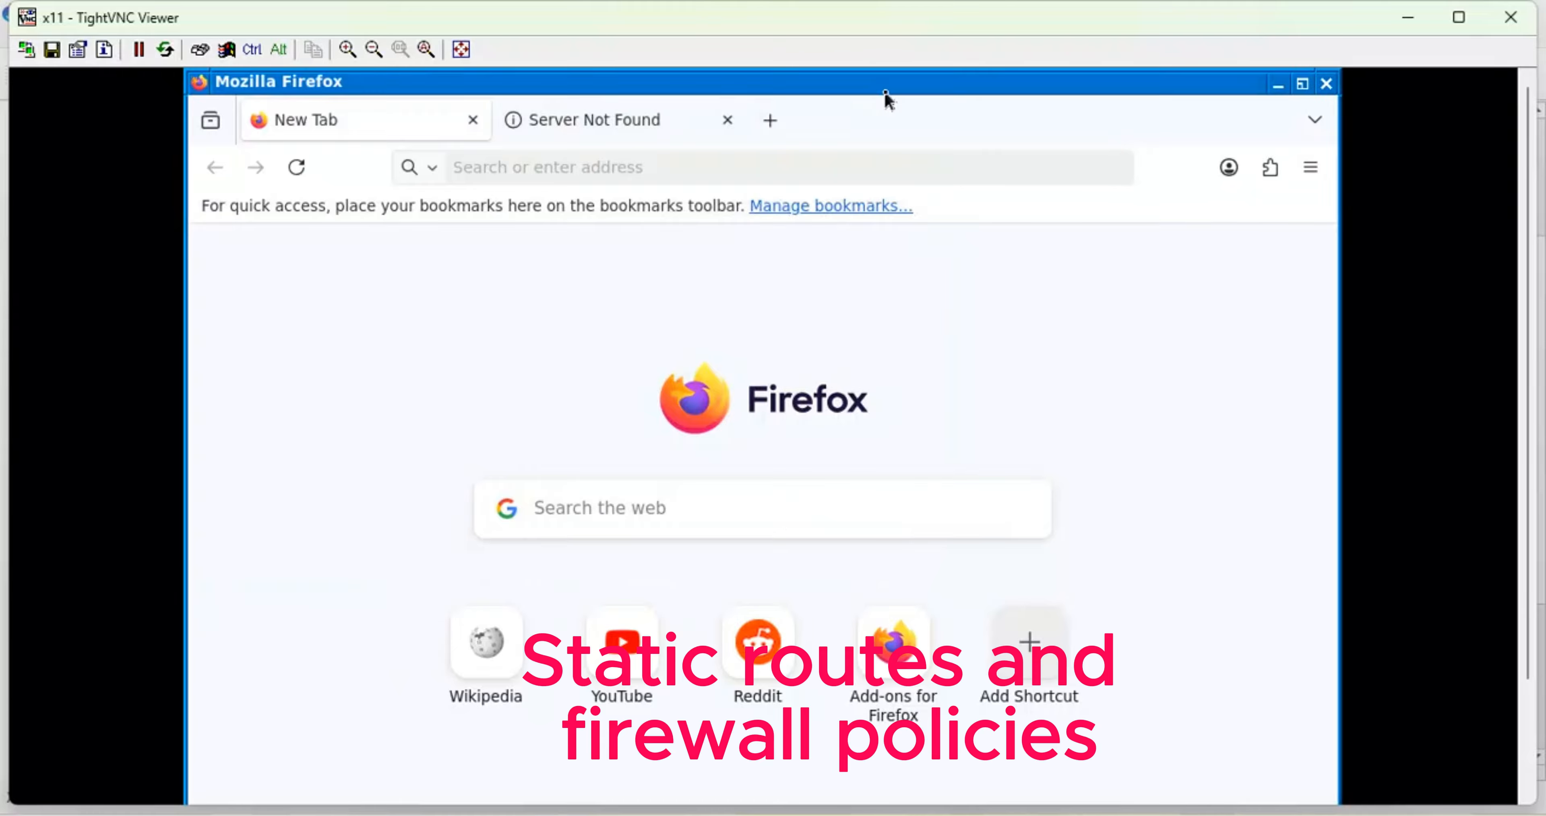
{"action": "left_click", "coordinate": [1406, 19]}
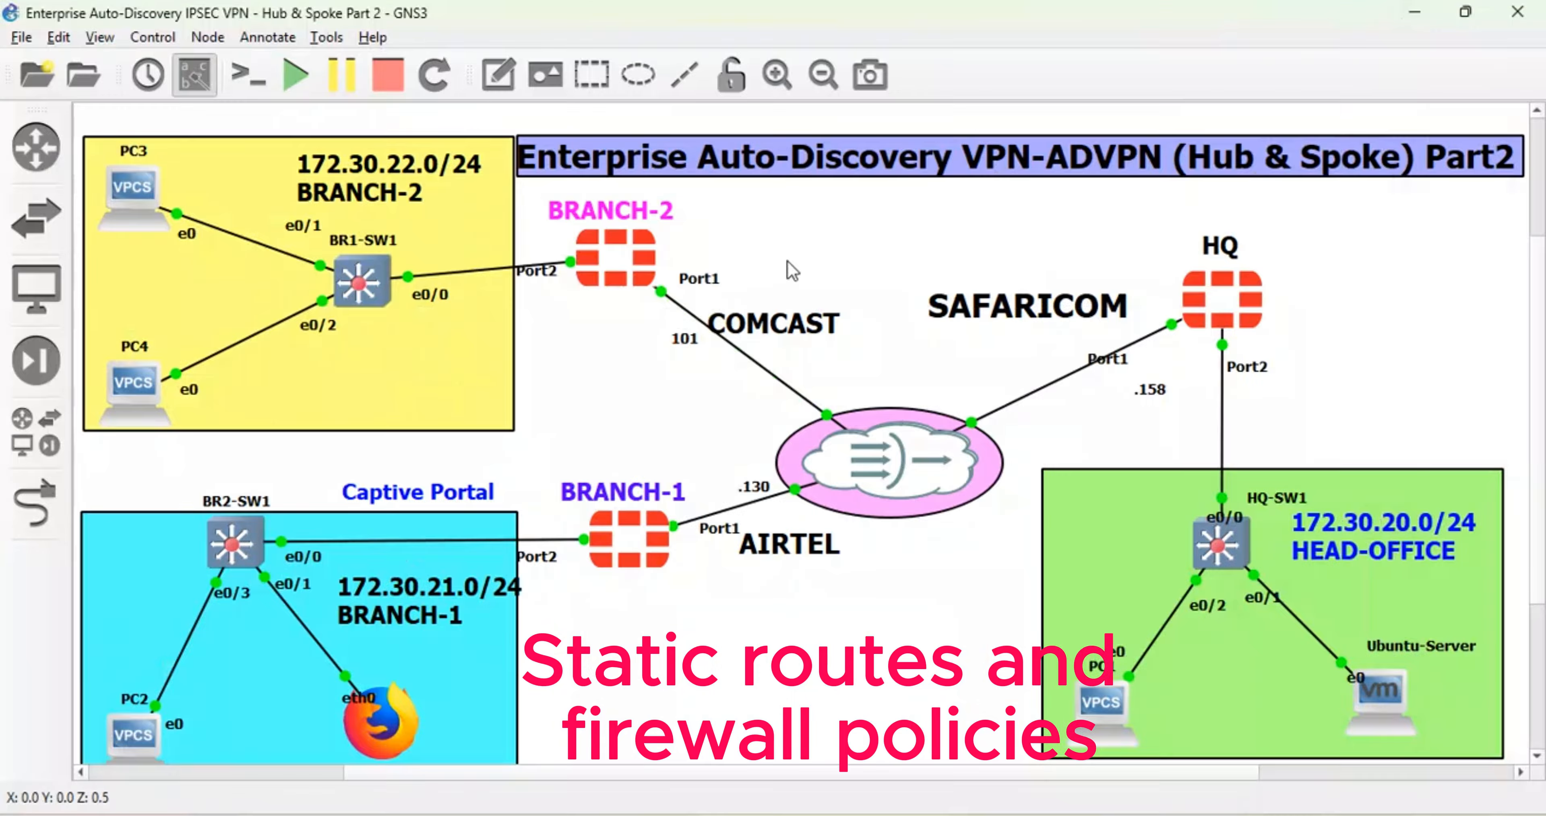
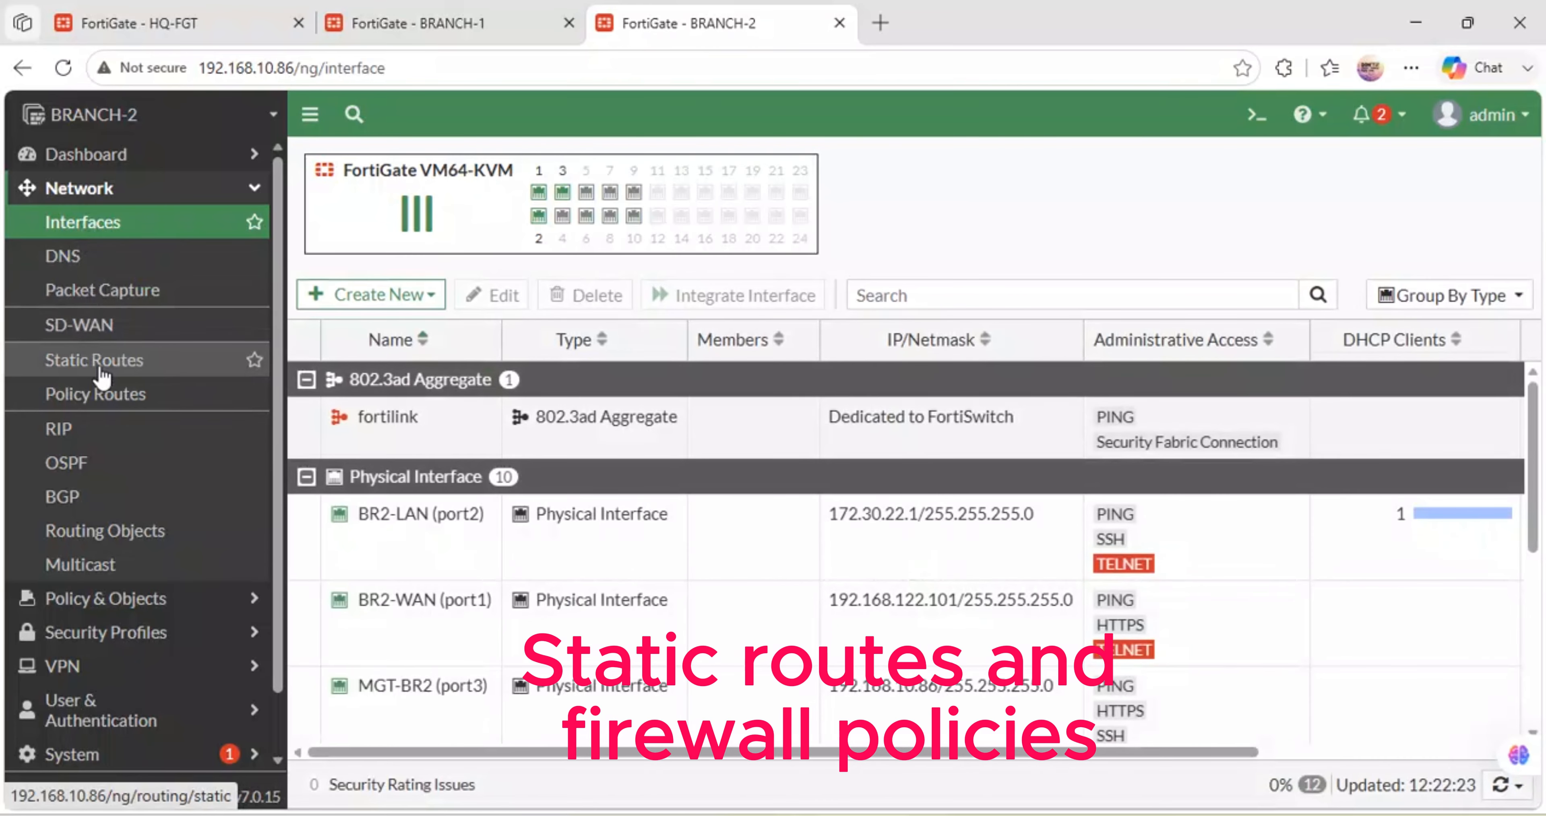
- Add a BRANCH-2 default static route out BR2-WAN (port1) with a dynamic gateway, comparing with HQ-FGT
{"action": "left_click", "coordinate": [372, 162]}
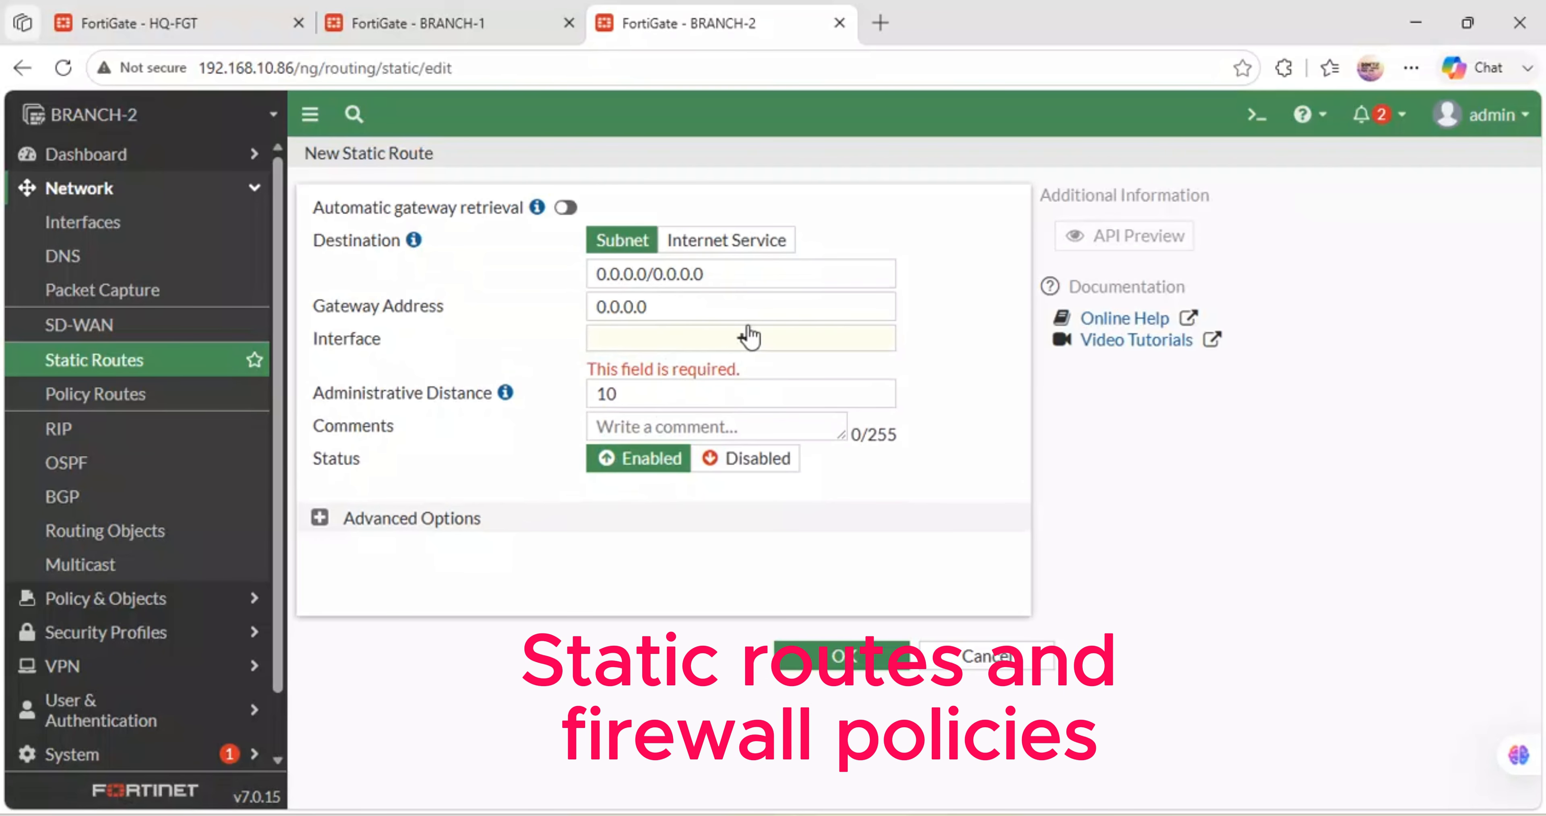
{"action": "left_click", "coordinate": [749, 338]}
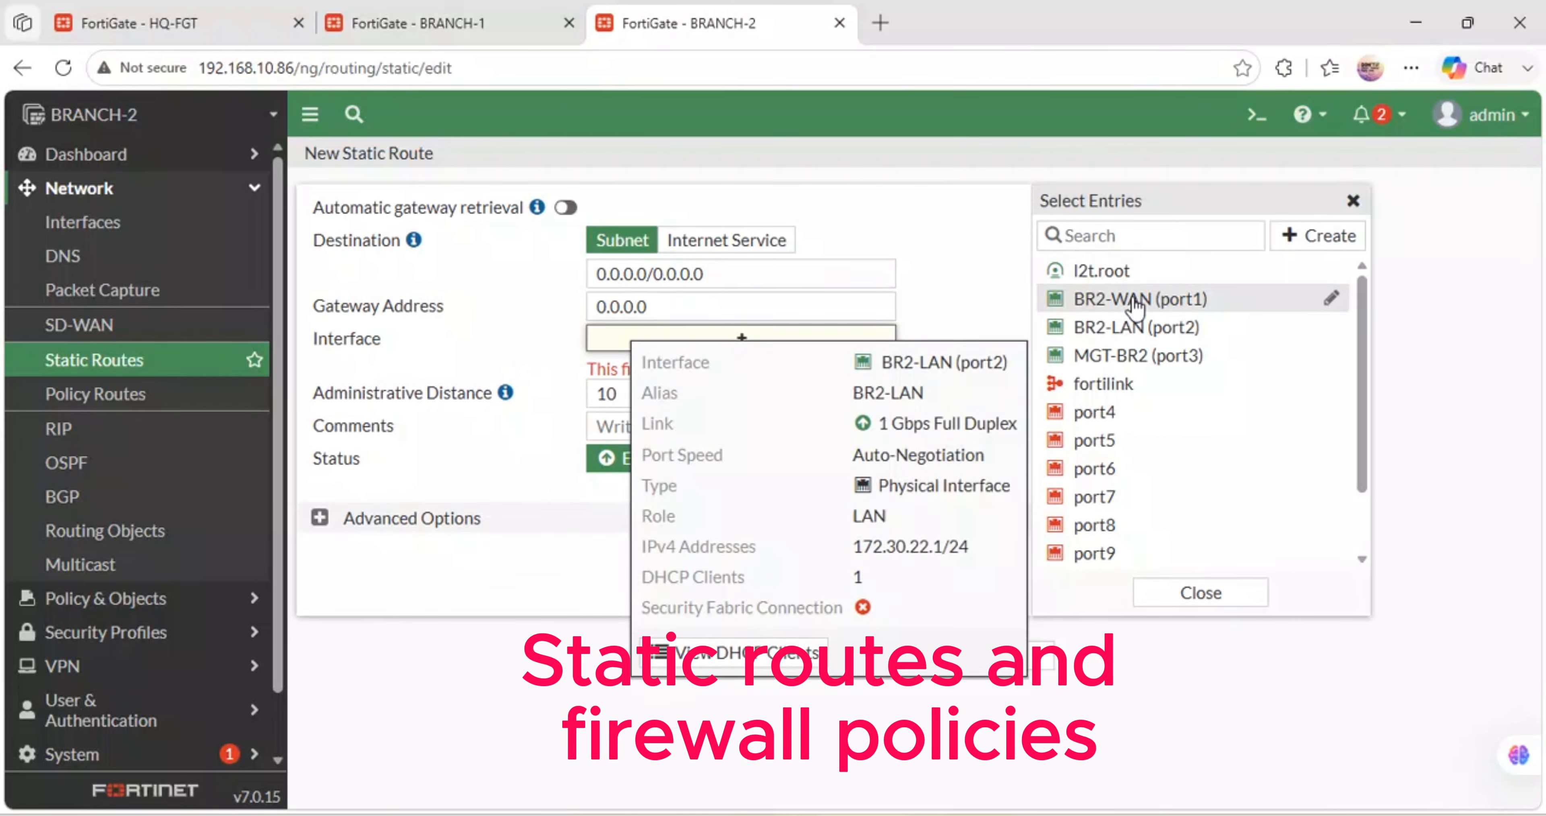
{"action": "left_click", "coordinate": [1134, 300]}
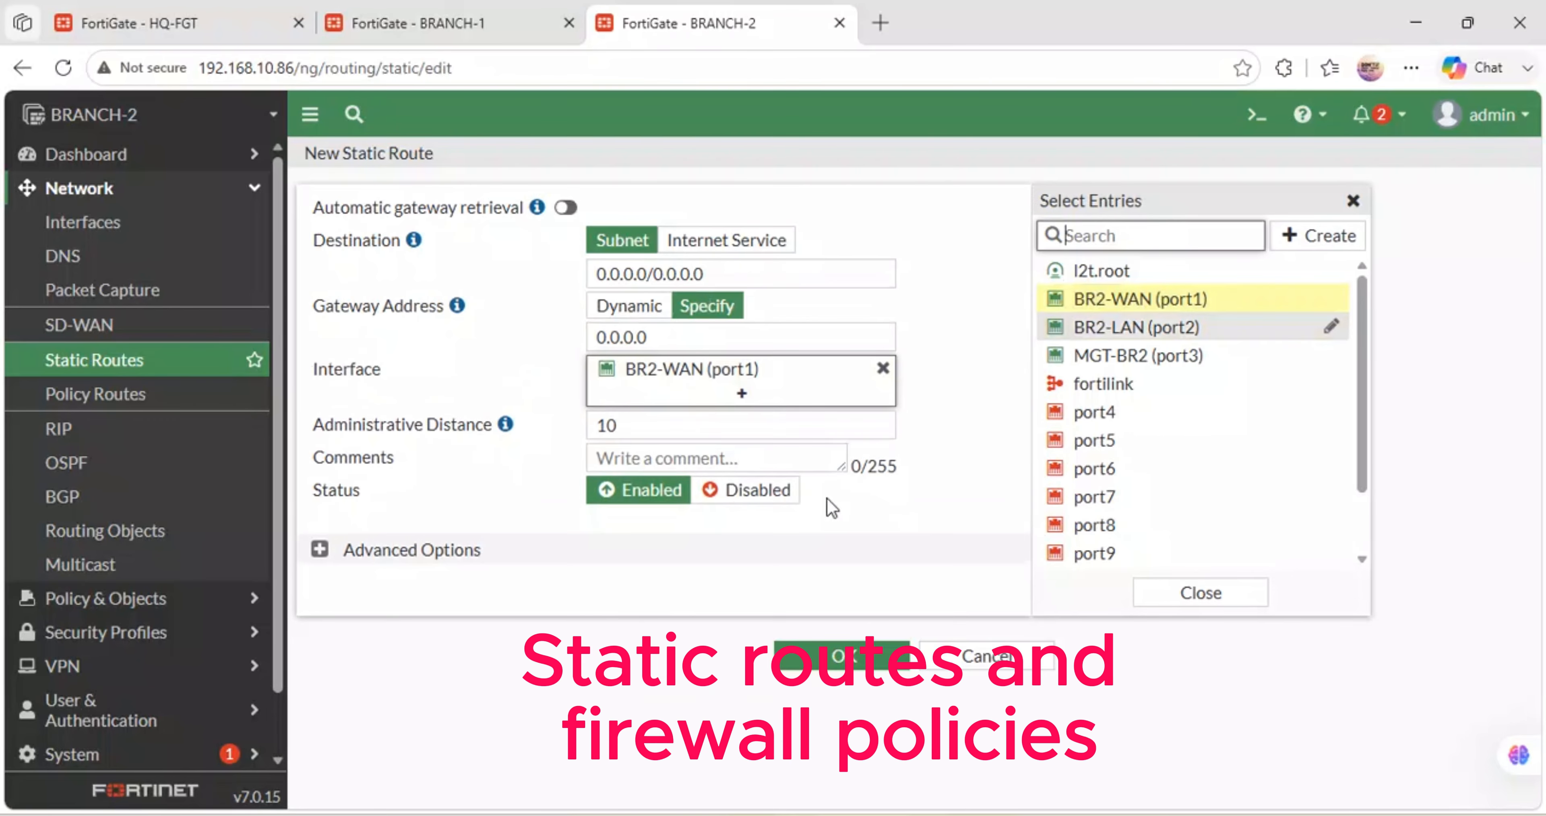
{"action": "left_click", "coordinate": [633, 308]}
{"action": "left_click", "coordinate": [794, 661]}
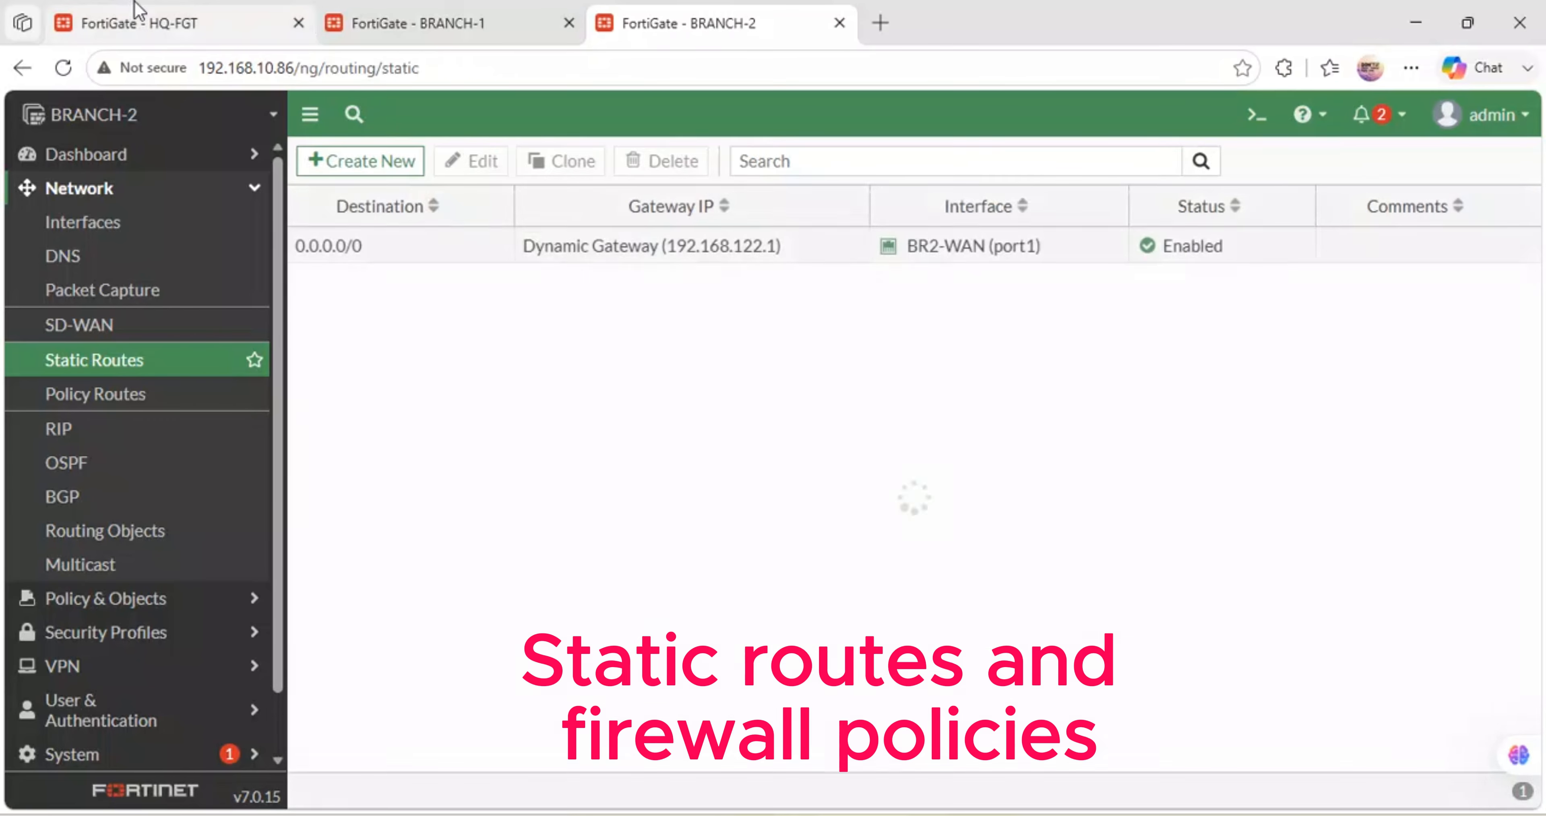
{"action": "left_click", "coordinate": [141, 18]}
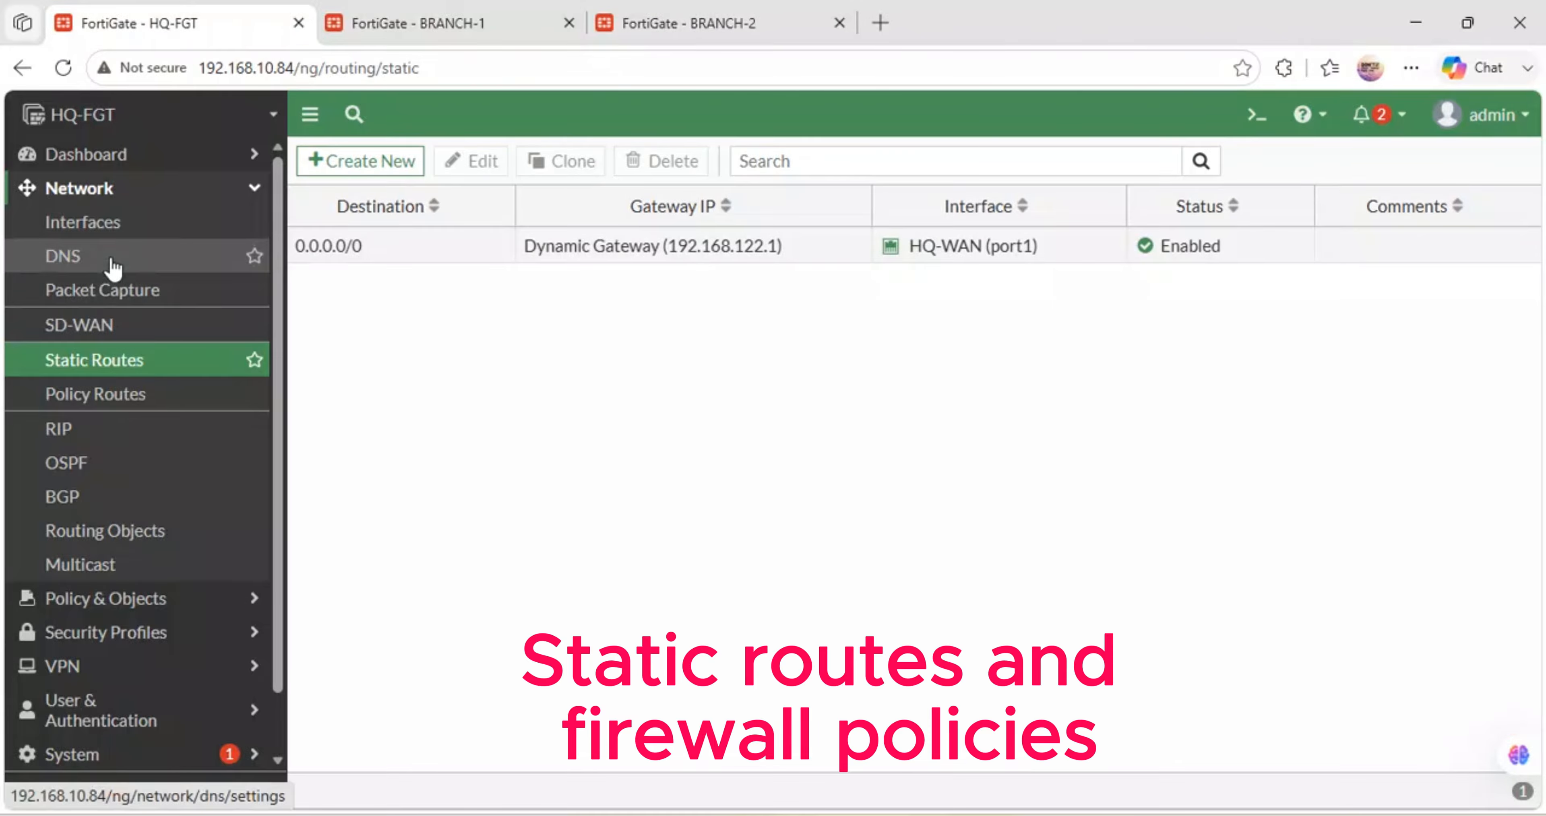
{"action": "left_click", "coordinate": [761, 9]}
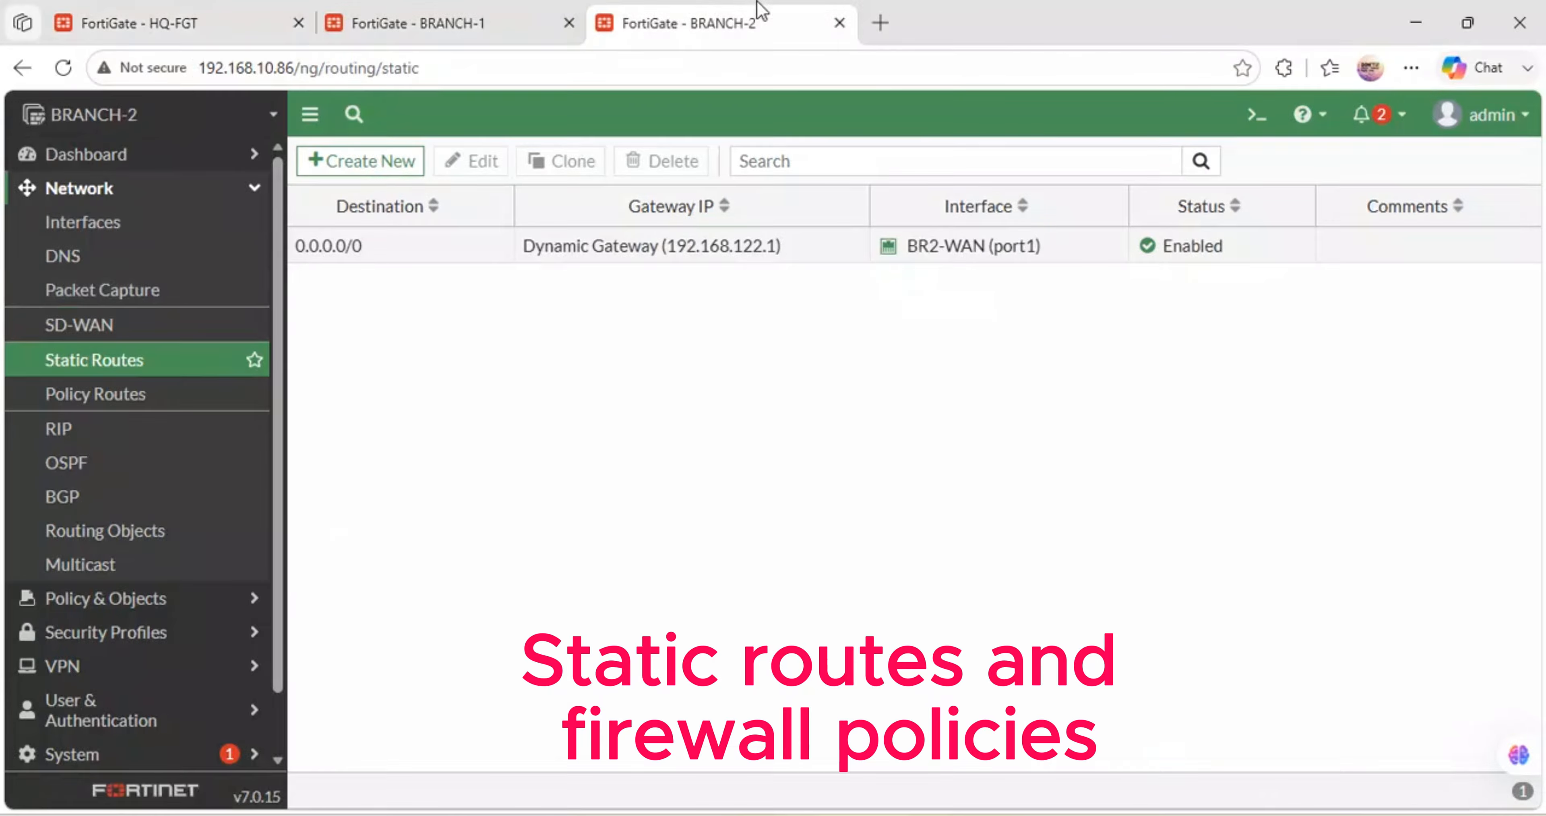
- Add a BRANCH-1 default static route out BR1-WAN (port1) with a dynamic gateway, then return to HQ-FGT
{"action": "left_click", "coordinate": [477, 12]}
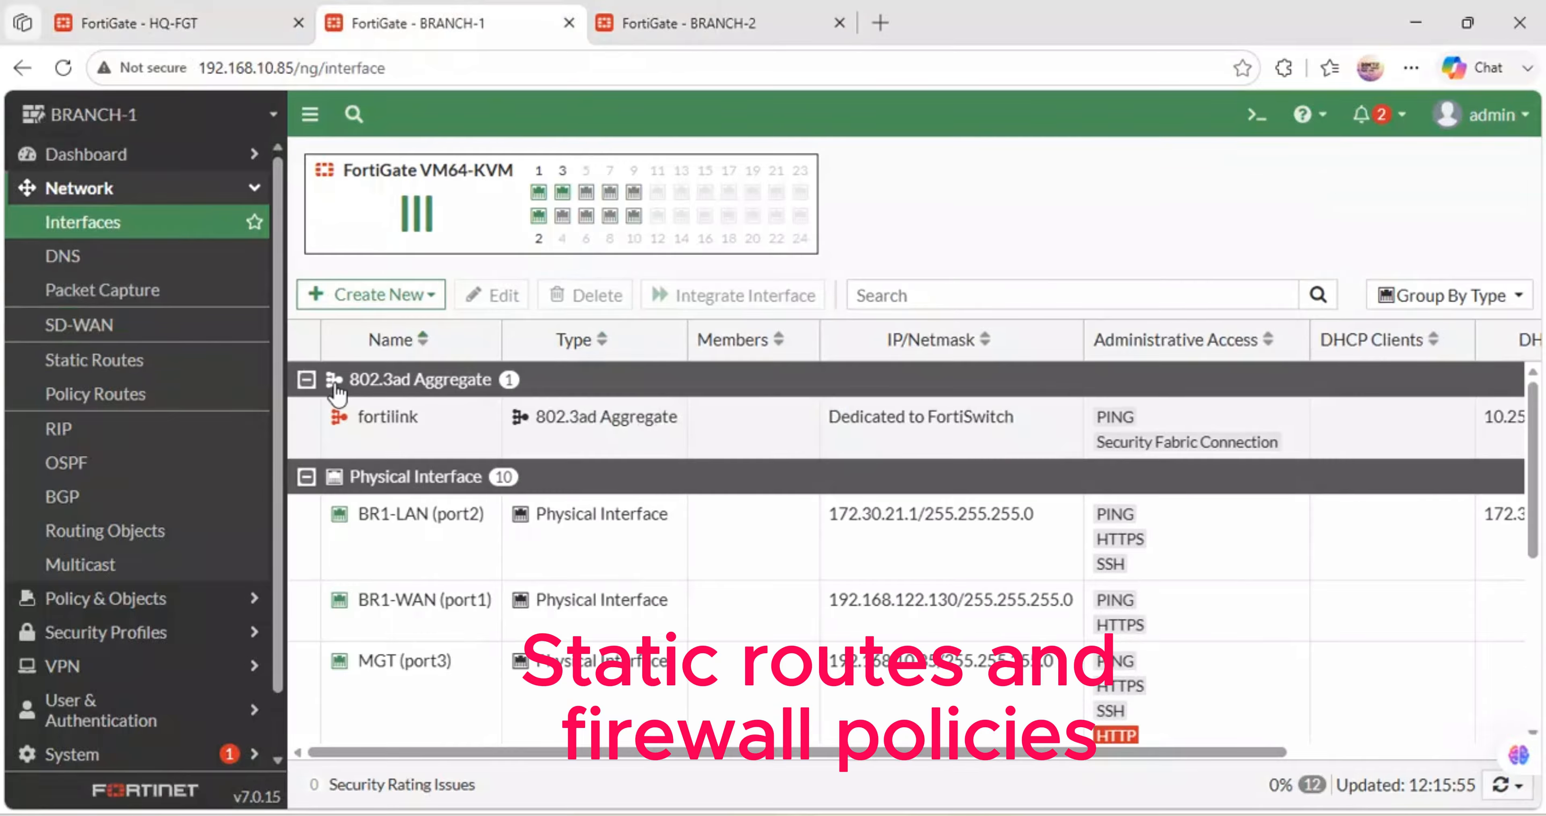
{"action": "left_click", "coordinate": [124, 360]}
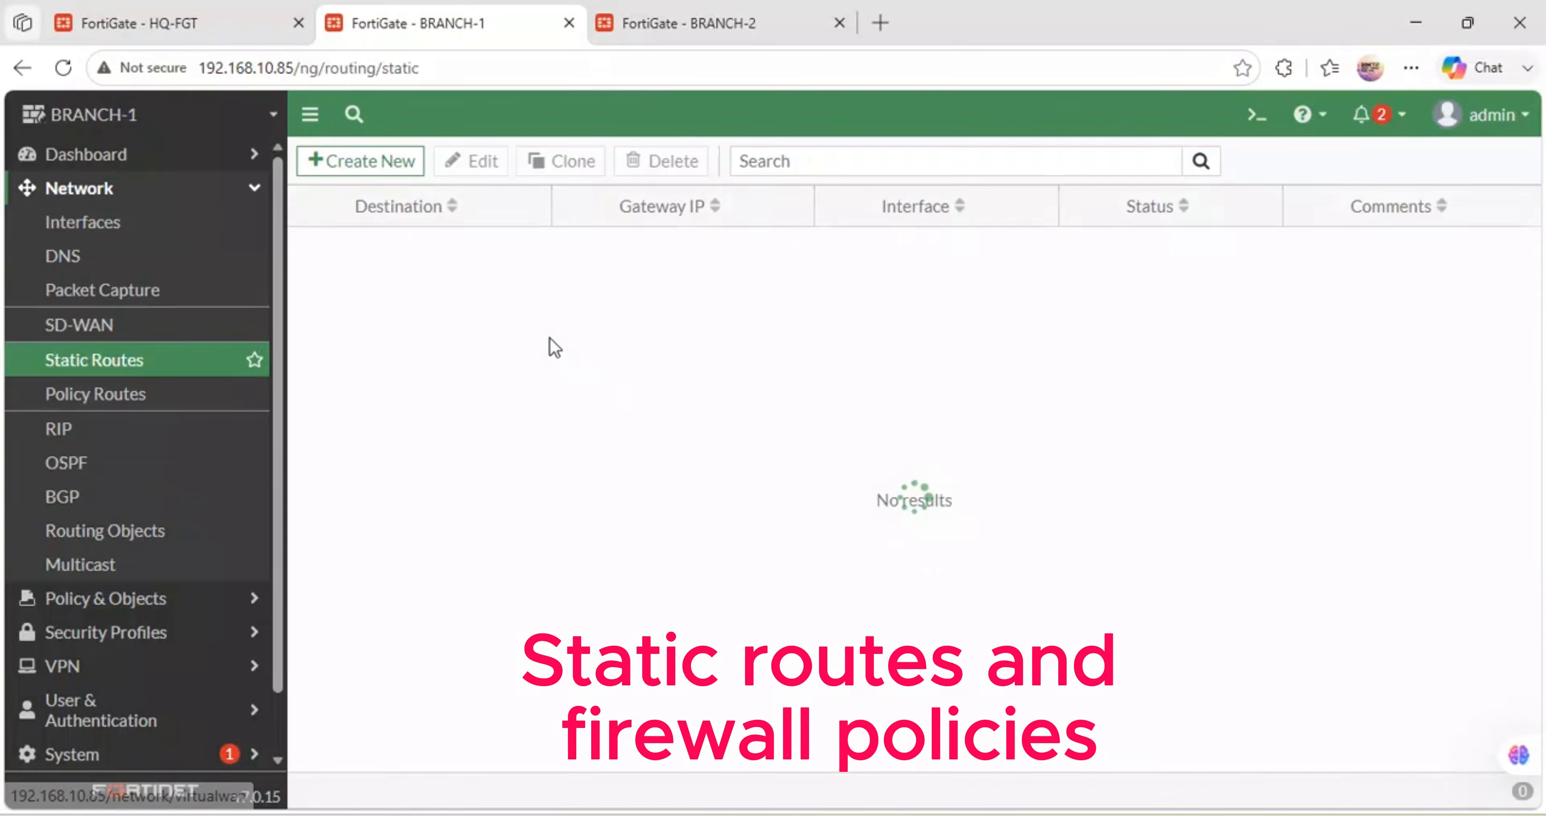
{"action": "left_click", "coordinate": [377, 164]}
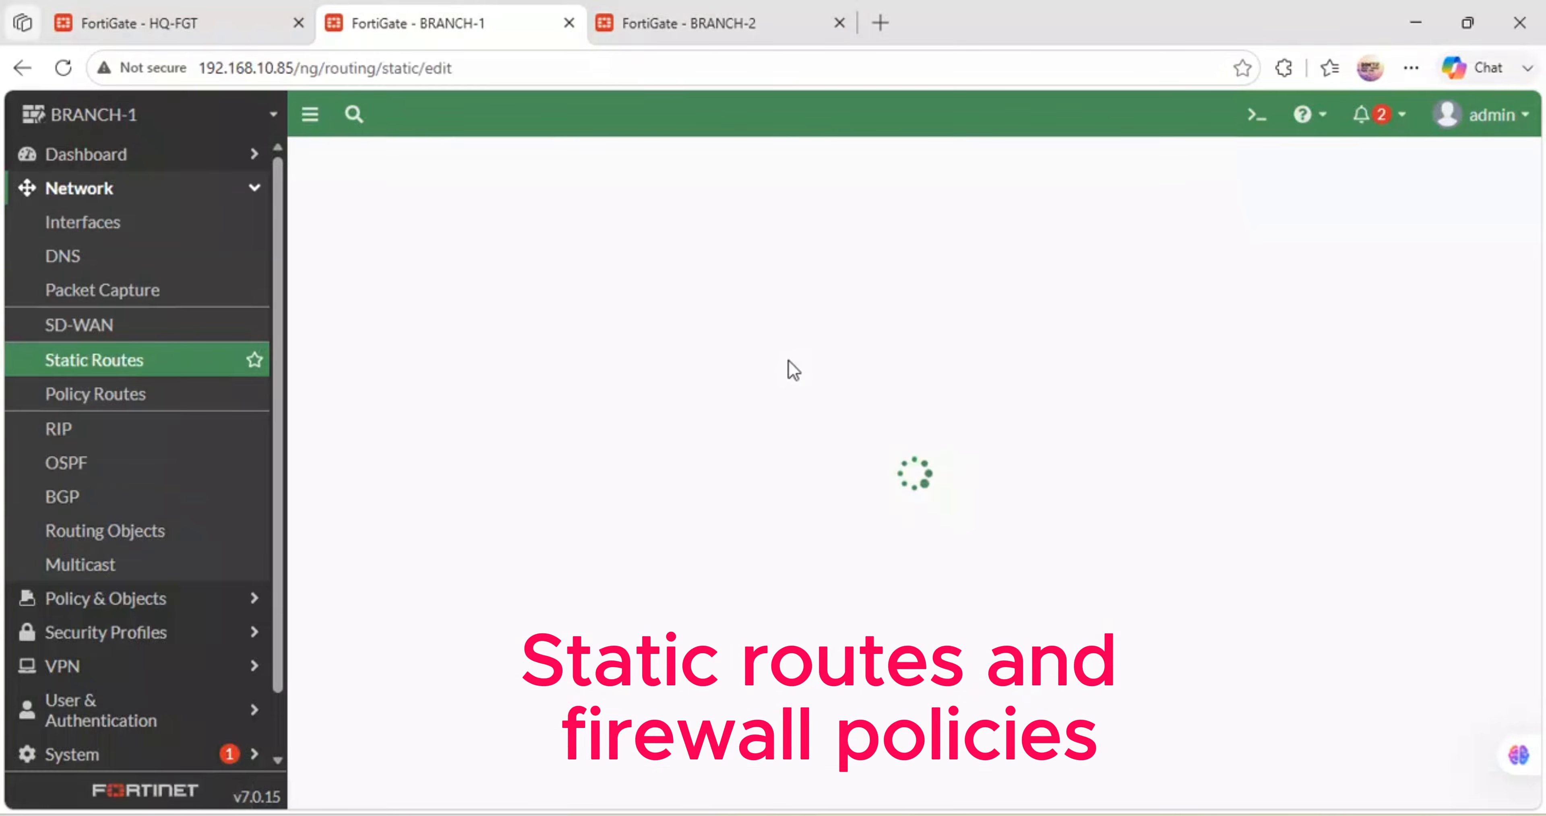
{"action": "left_click", "coordinate": [742, 338]}
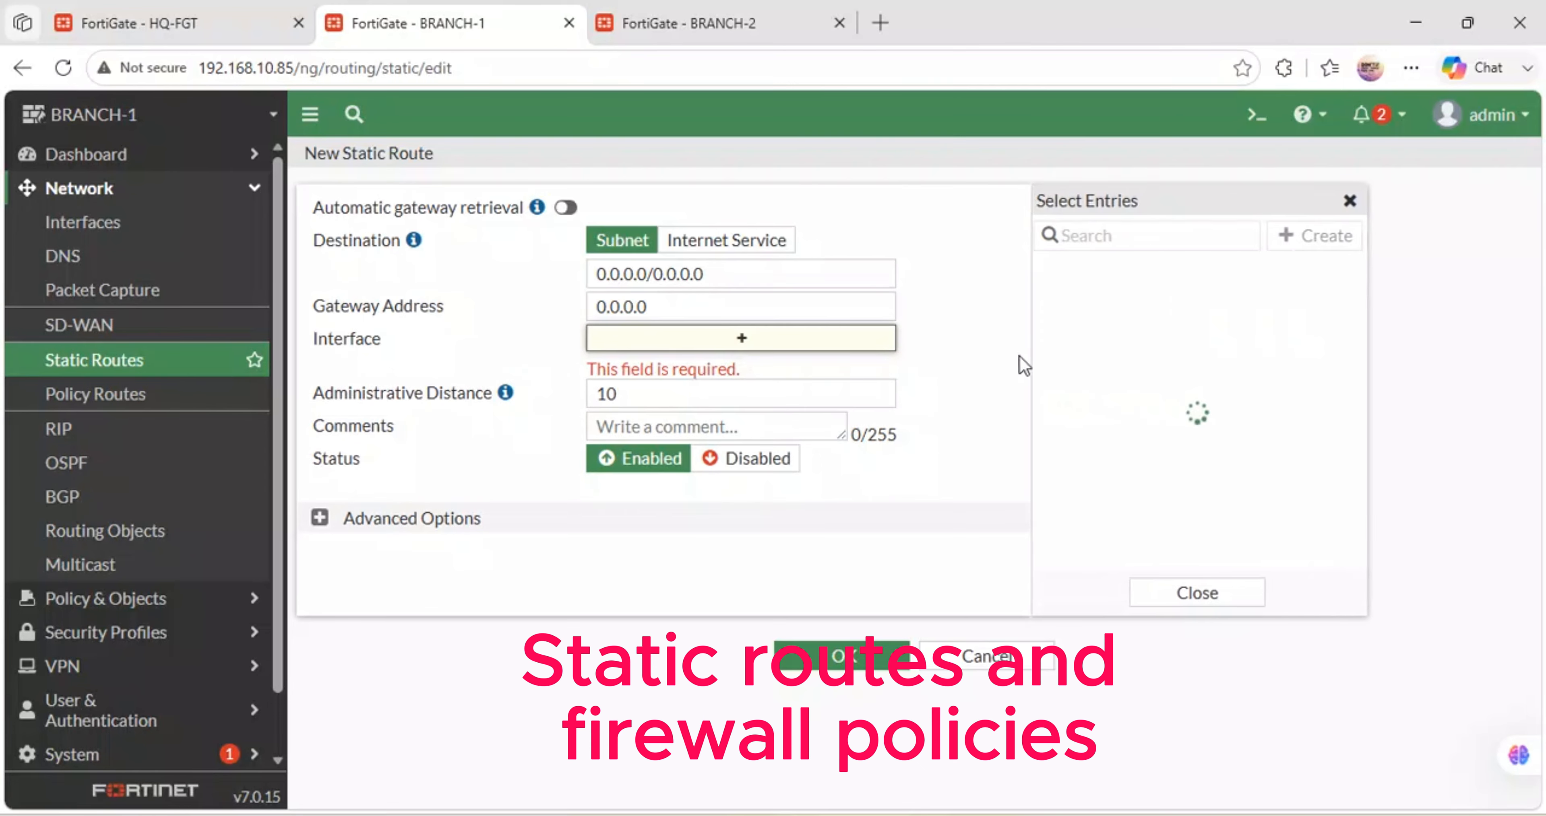
{"action": "left_click", "coordinate": [1092, 299]}
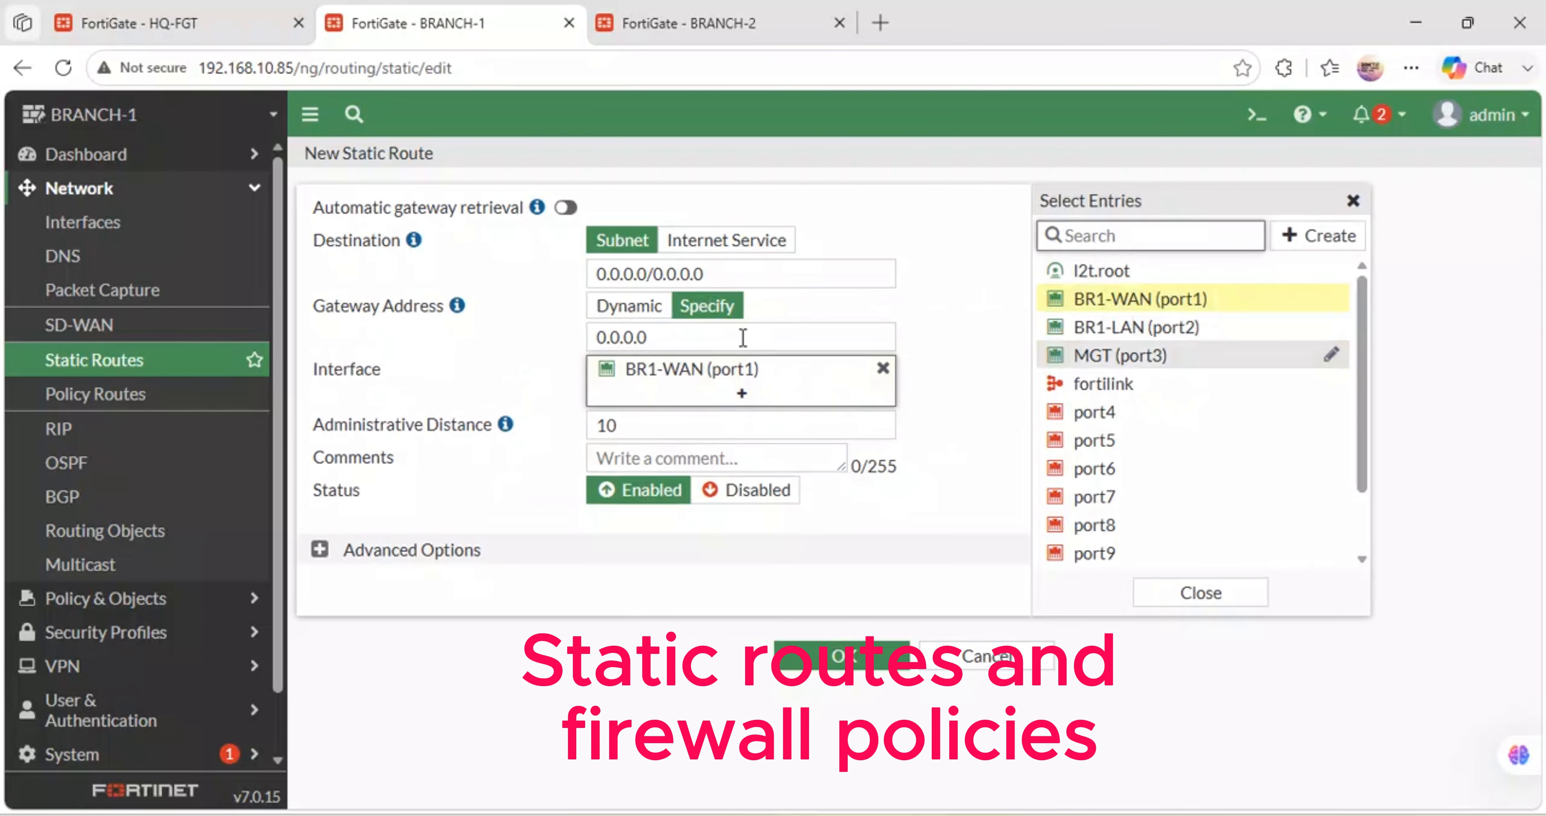
{"action": "left_click", "coordinate": [628, 306]}
{"action": "left_click", "coordinate": [837, 668]}
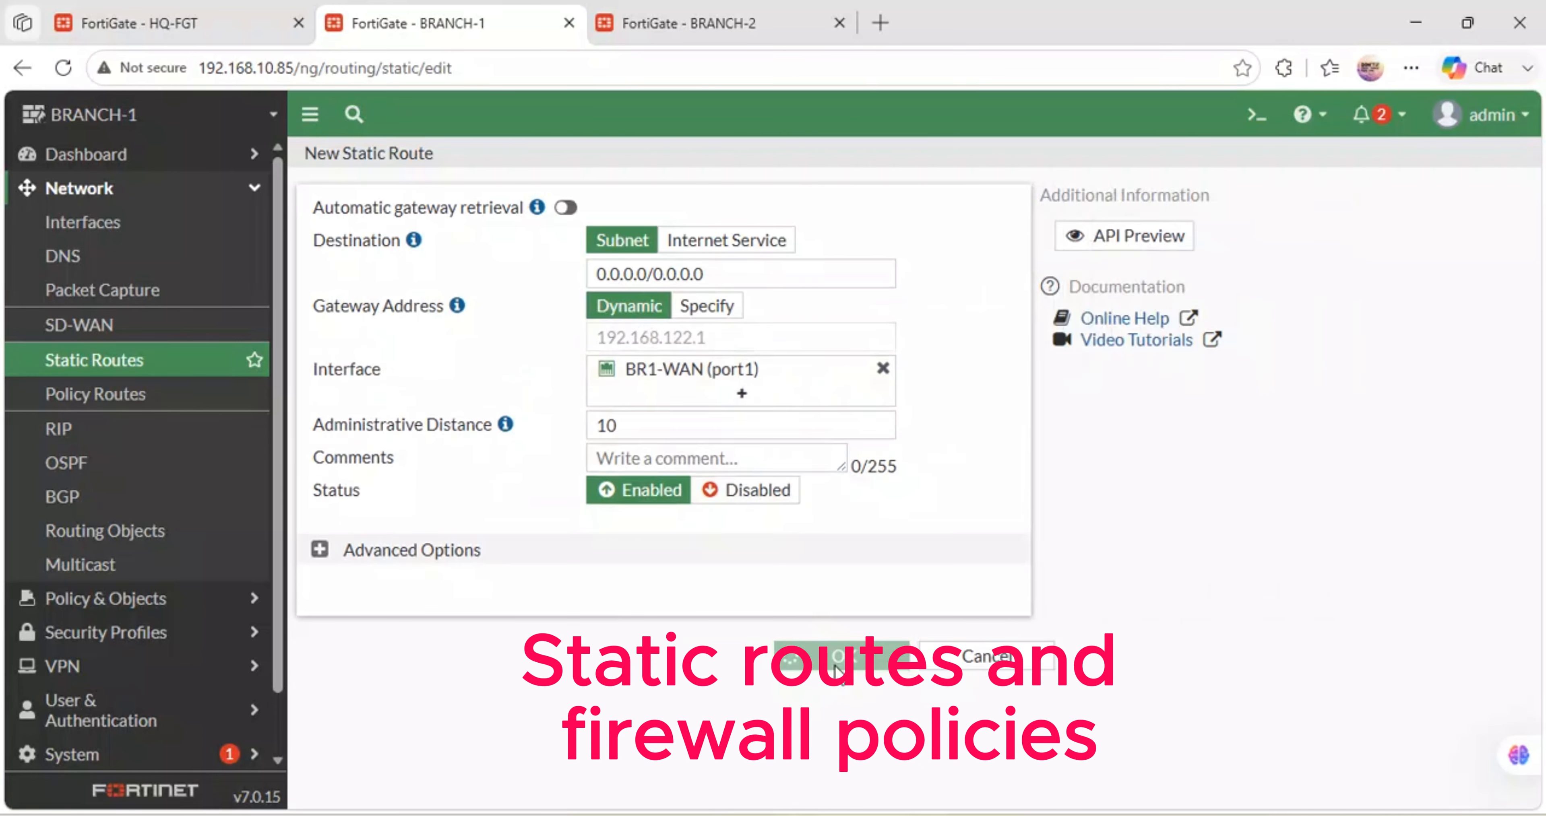
{"action": "left_click", "coordinate": [217, 12]}
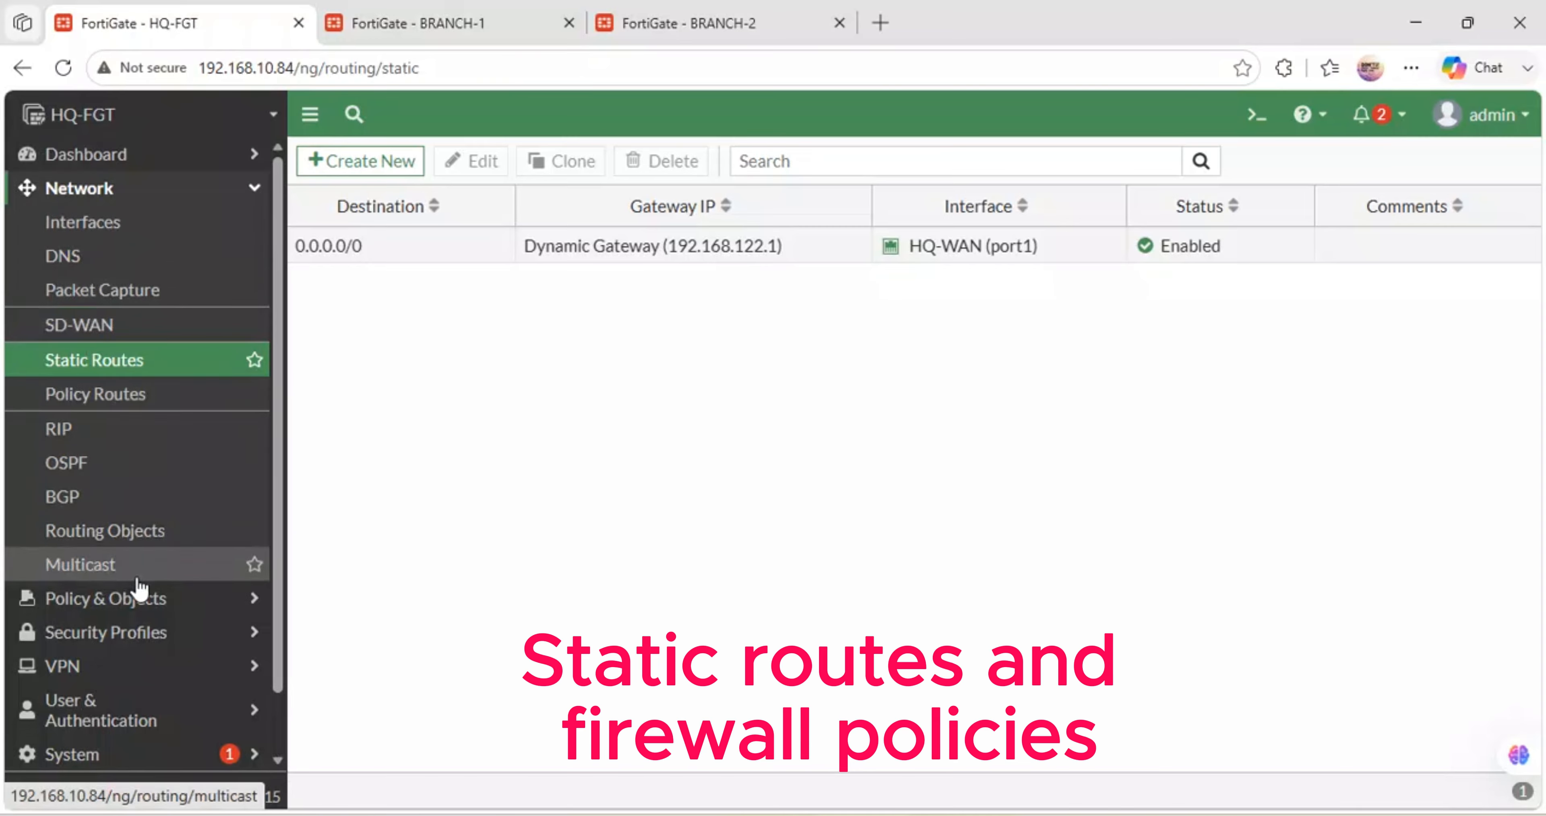
- Start a new HQ-FGT firewall policy named LAN-INTERNET
{"action": "left_click", "coordinate": [146, 597]}
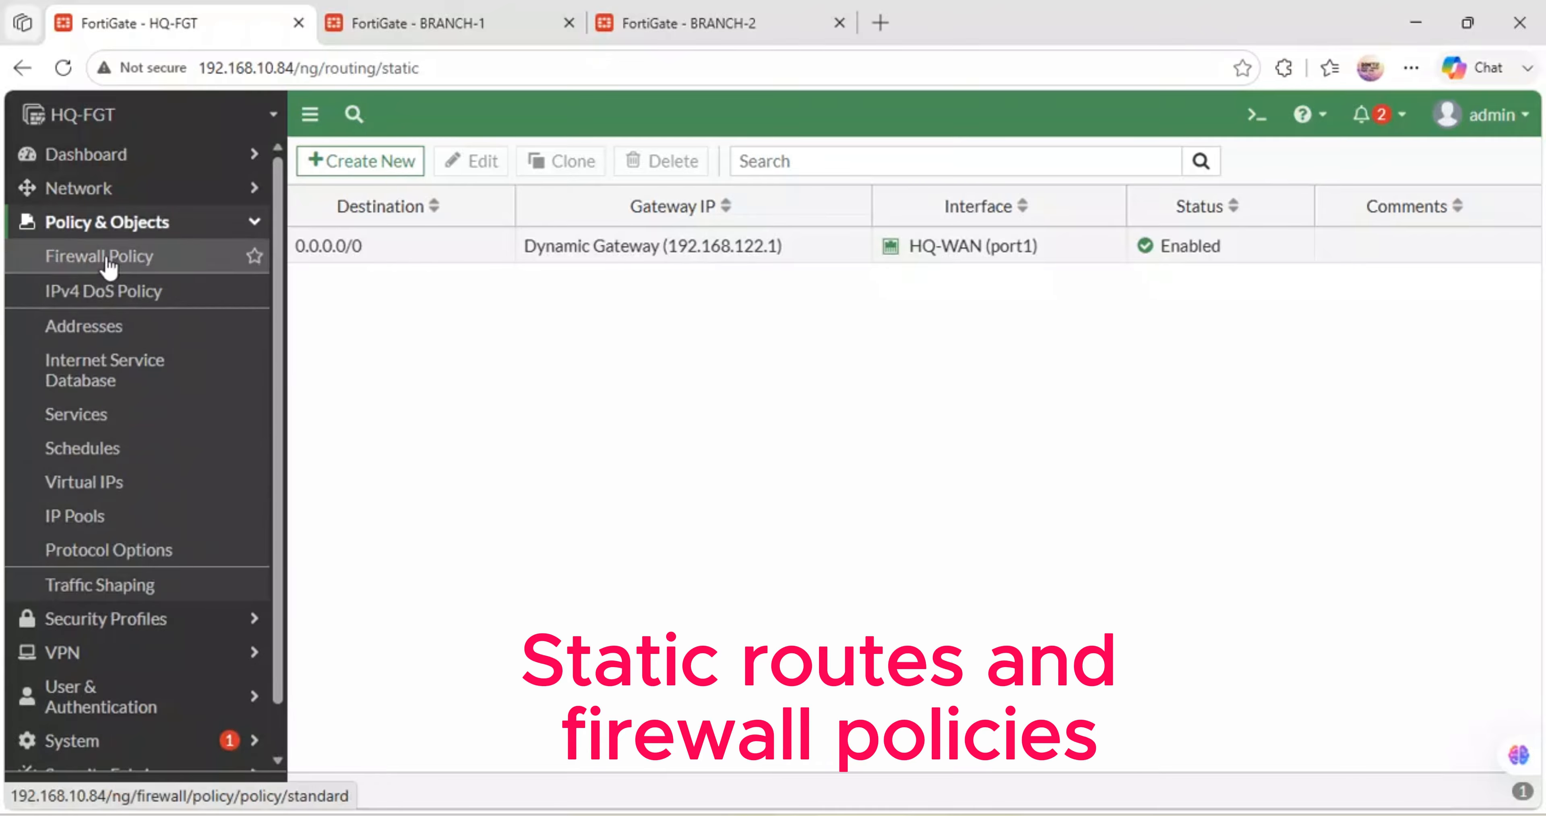
{"action": "left_click", "coordinate": [102, 257]}
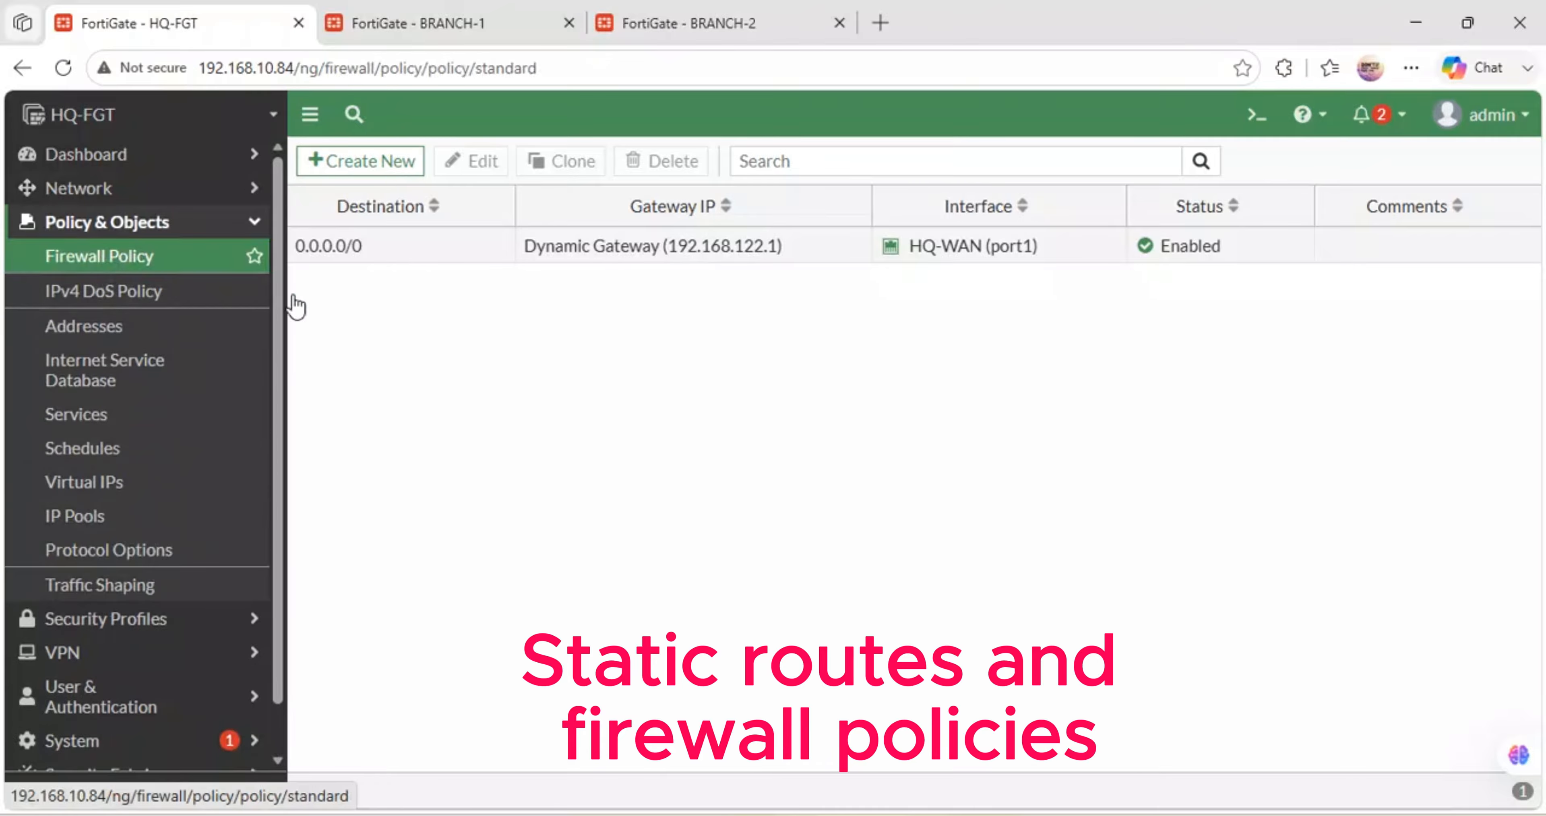
{"action": "left_click", "coordinate": [382, 174]}
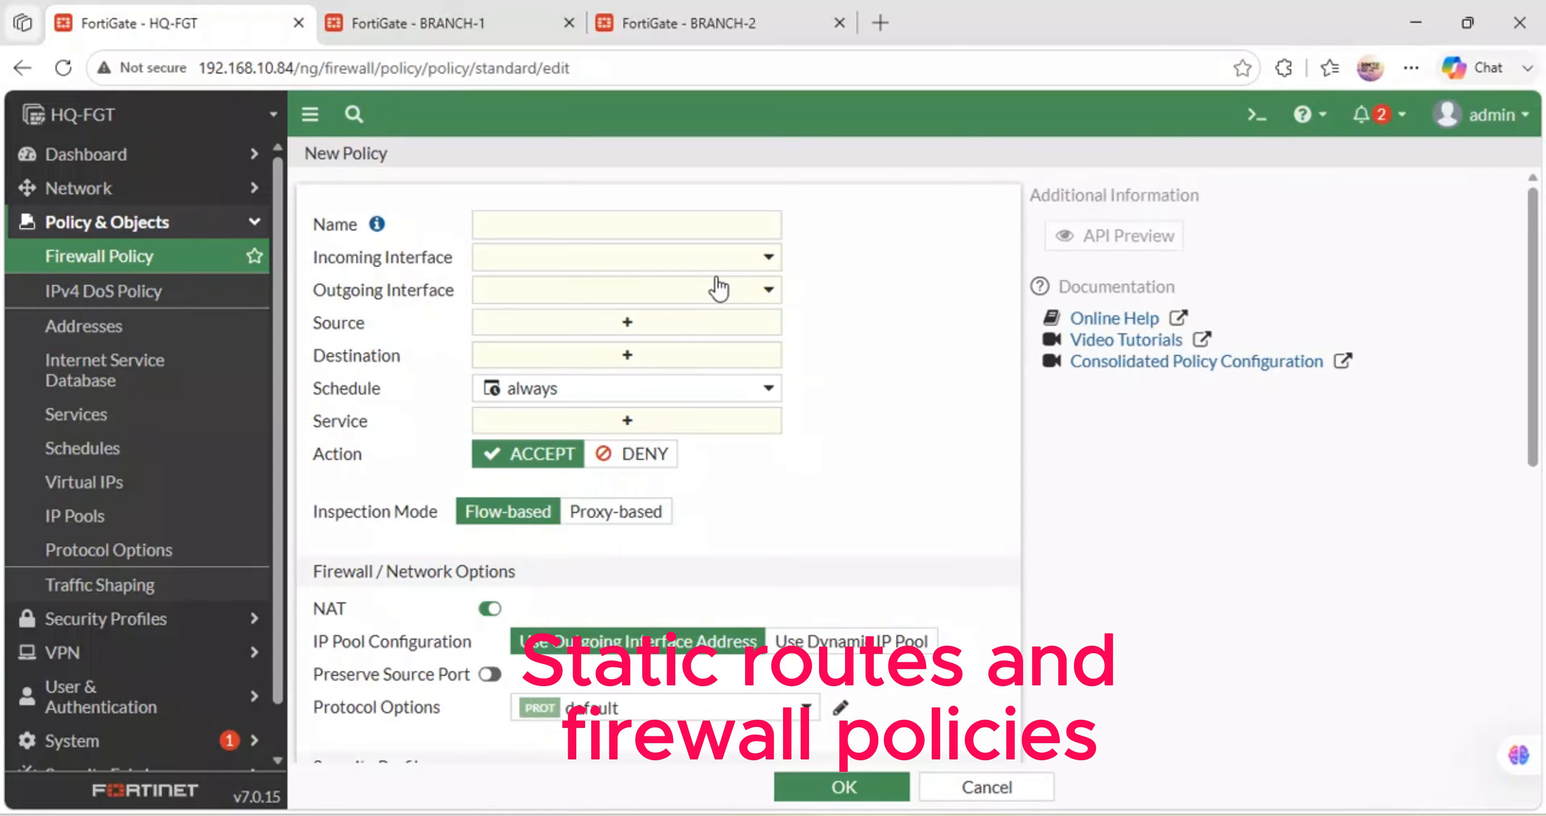
{"action": "left_click", "coordinate": [537, 224]}
{"action": "type", "text": "H"}
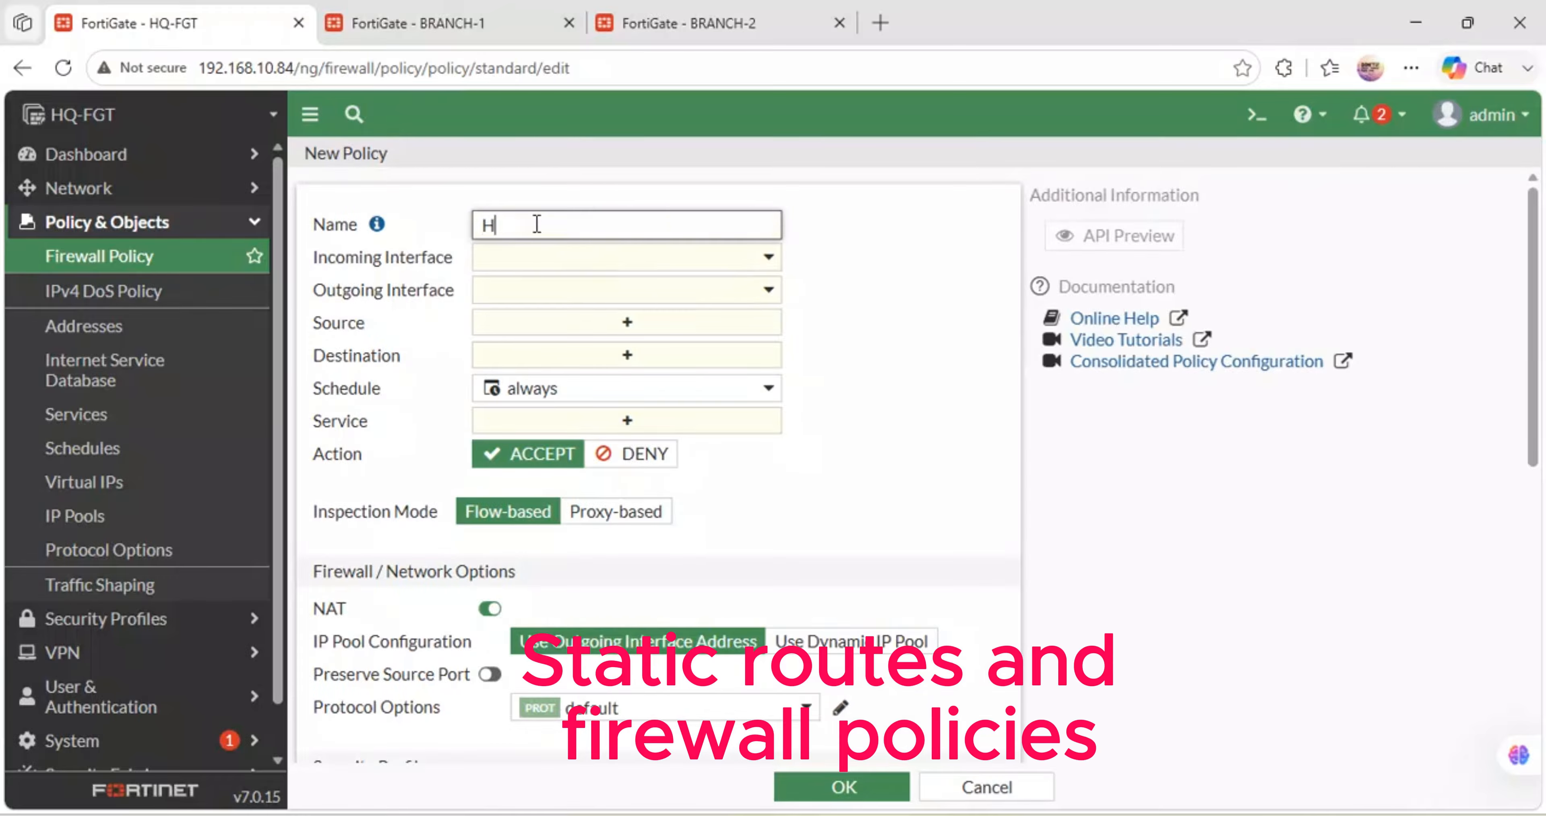
{"action": "type", "text": "QL"}
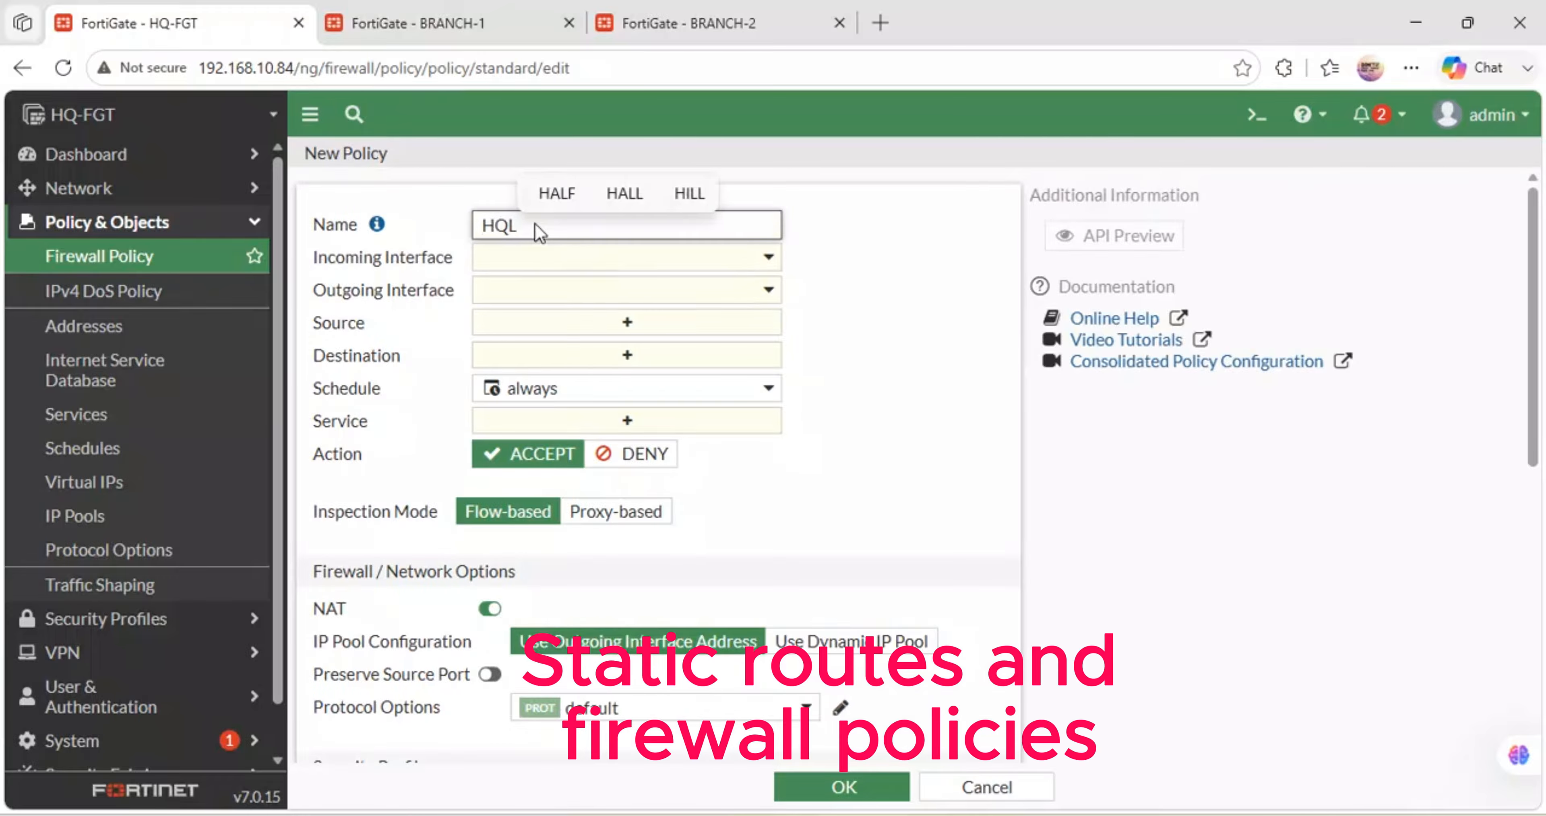
{"action": "key", "text": "BackSpace"}
{"action": "key", "text": "BackSpace"}
{"action": "key", "text": "BackSpace"}
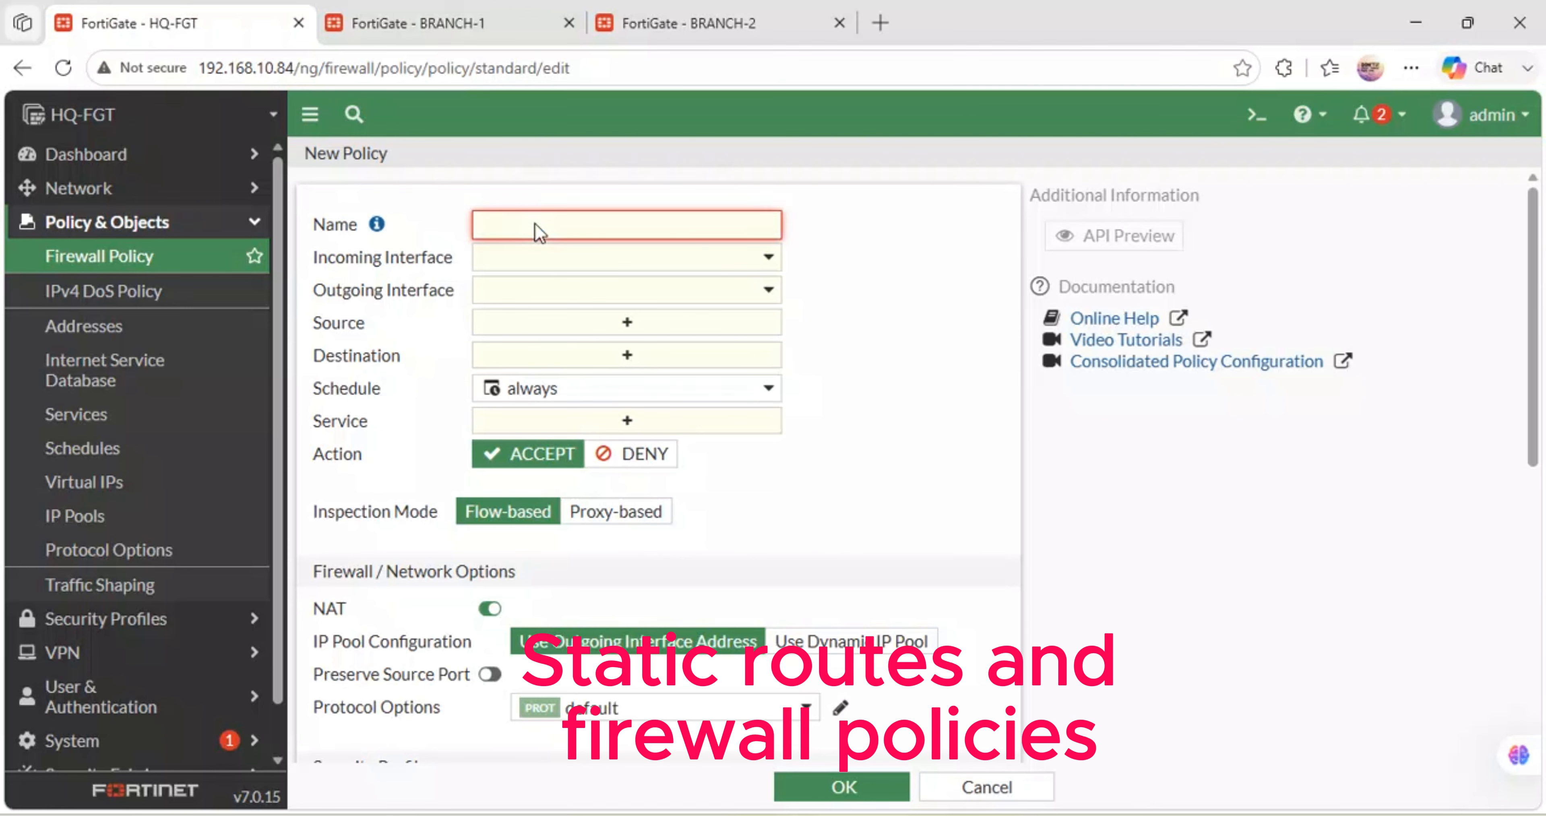
{"action": "type", "text": "LAN-INTERNET"}
- Route the policy from HQ-LAN (port2) to HQ-WAN (port1) with all sources, all destinations and ALL services
{"action": "left_click", "coordinate": [588, 263]}
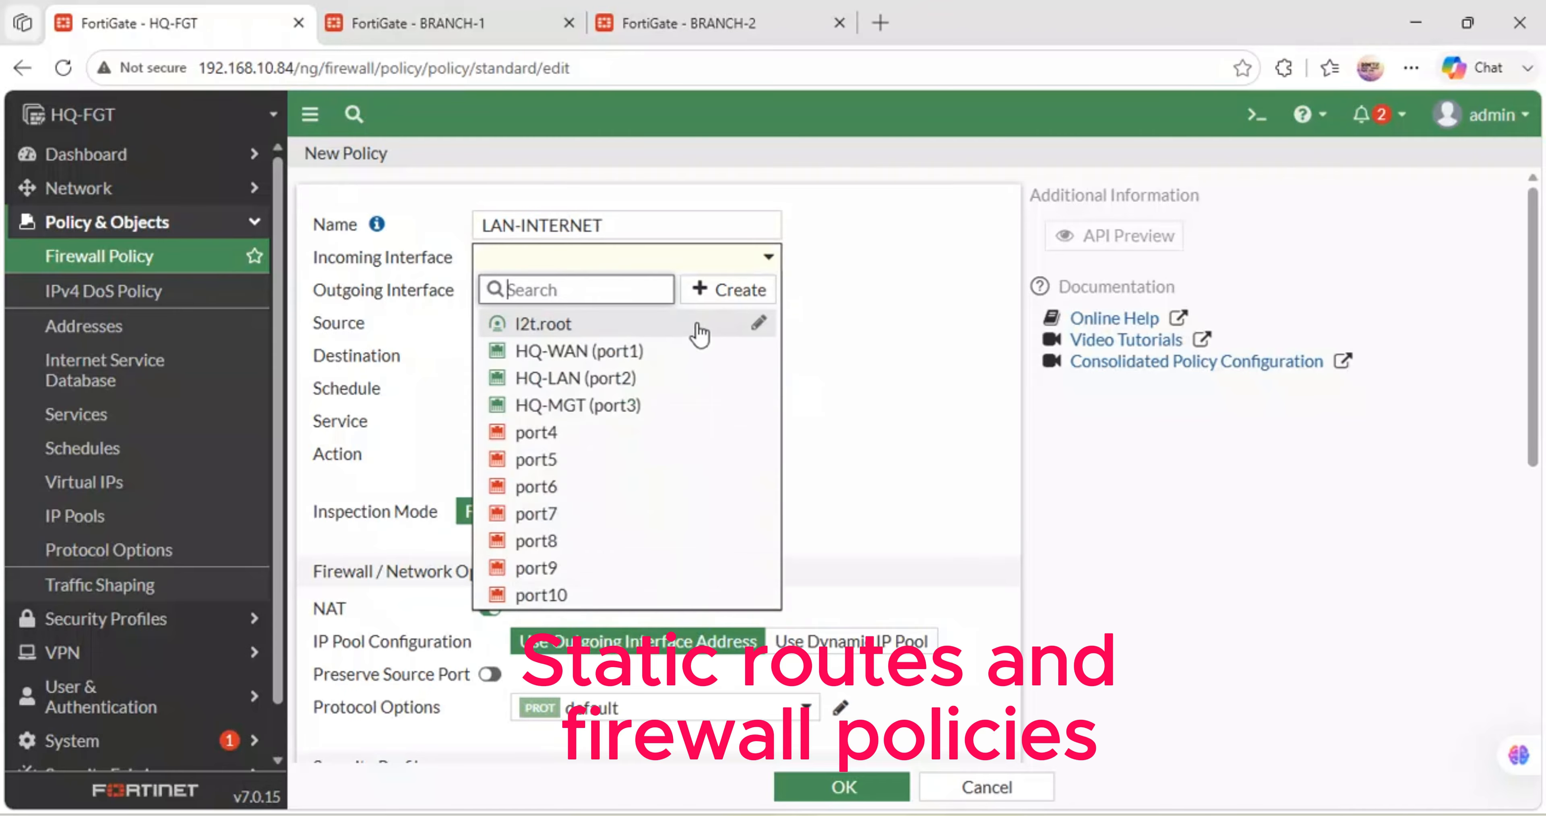
{"action": "left_click", "coordinate": [601, 381]}
{"action": "left_click", "coordinate": [546, 294]}
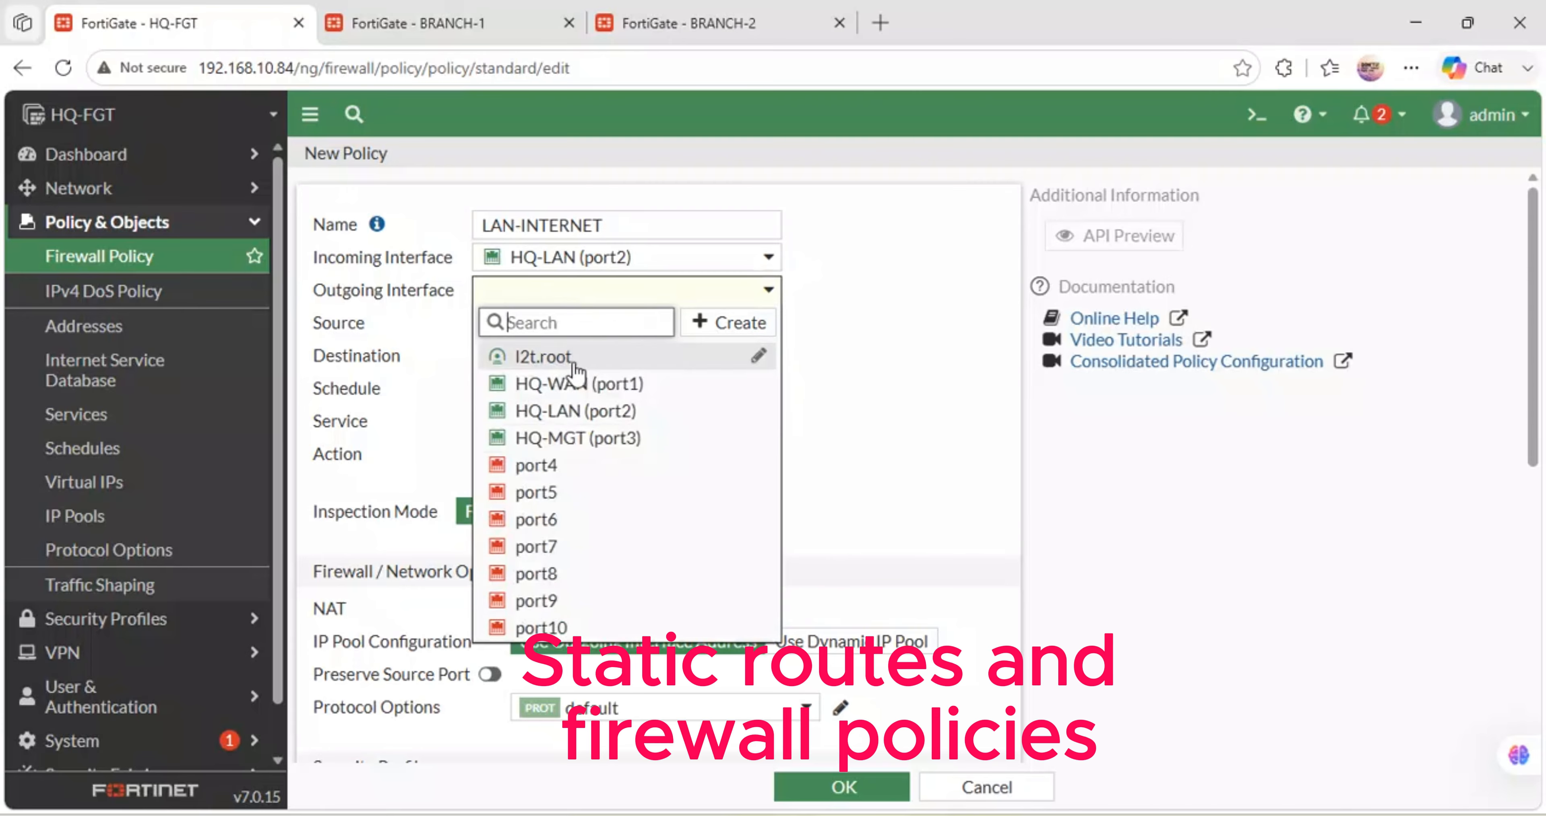
{"action": "left_click", "coordinate": [580, 390]}
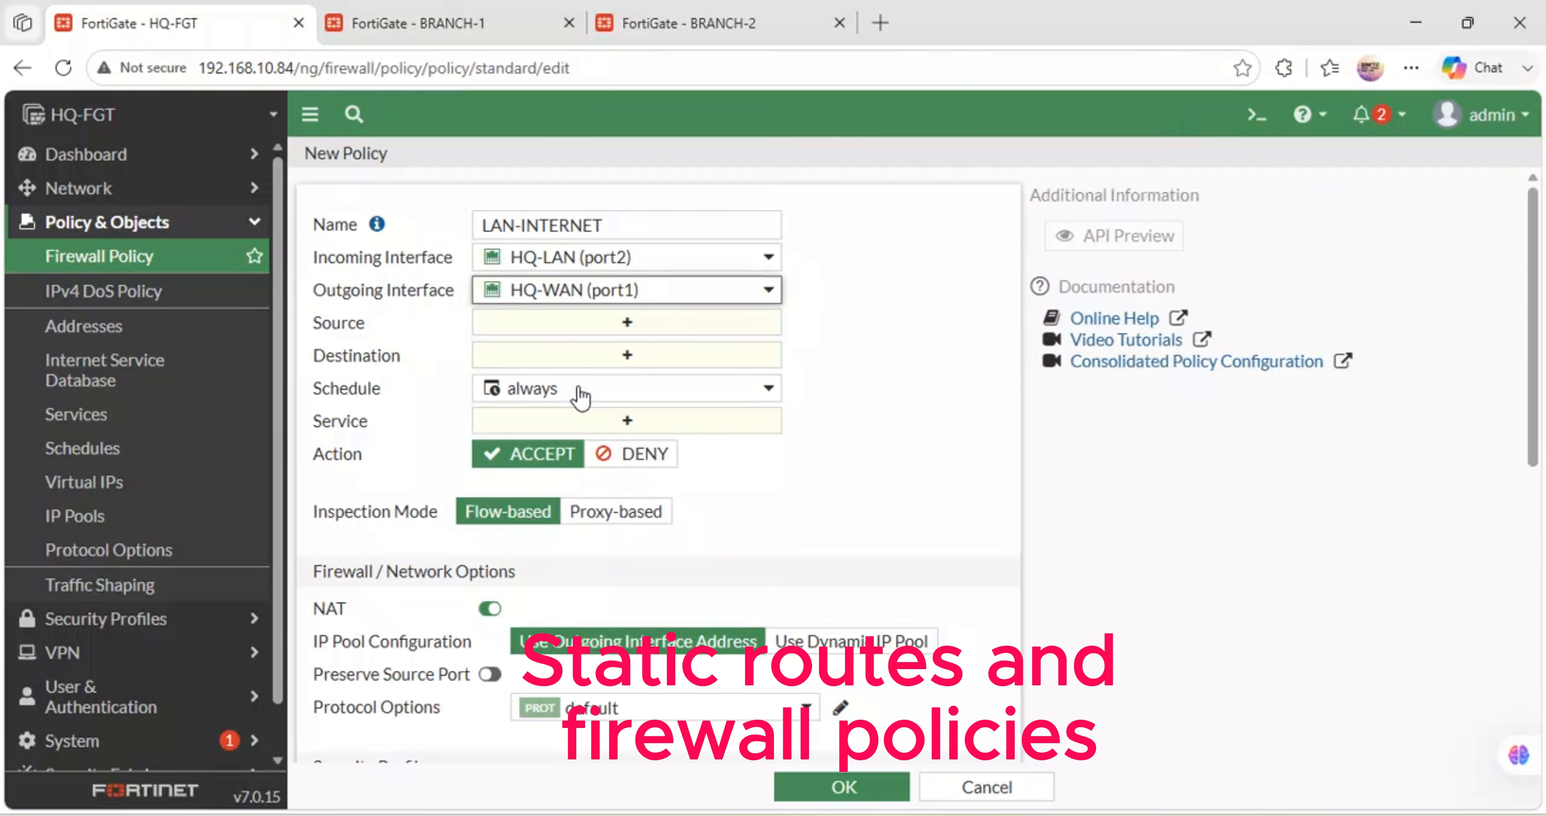
{"action": "left_click", "coordinate": [528, 327]}
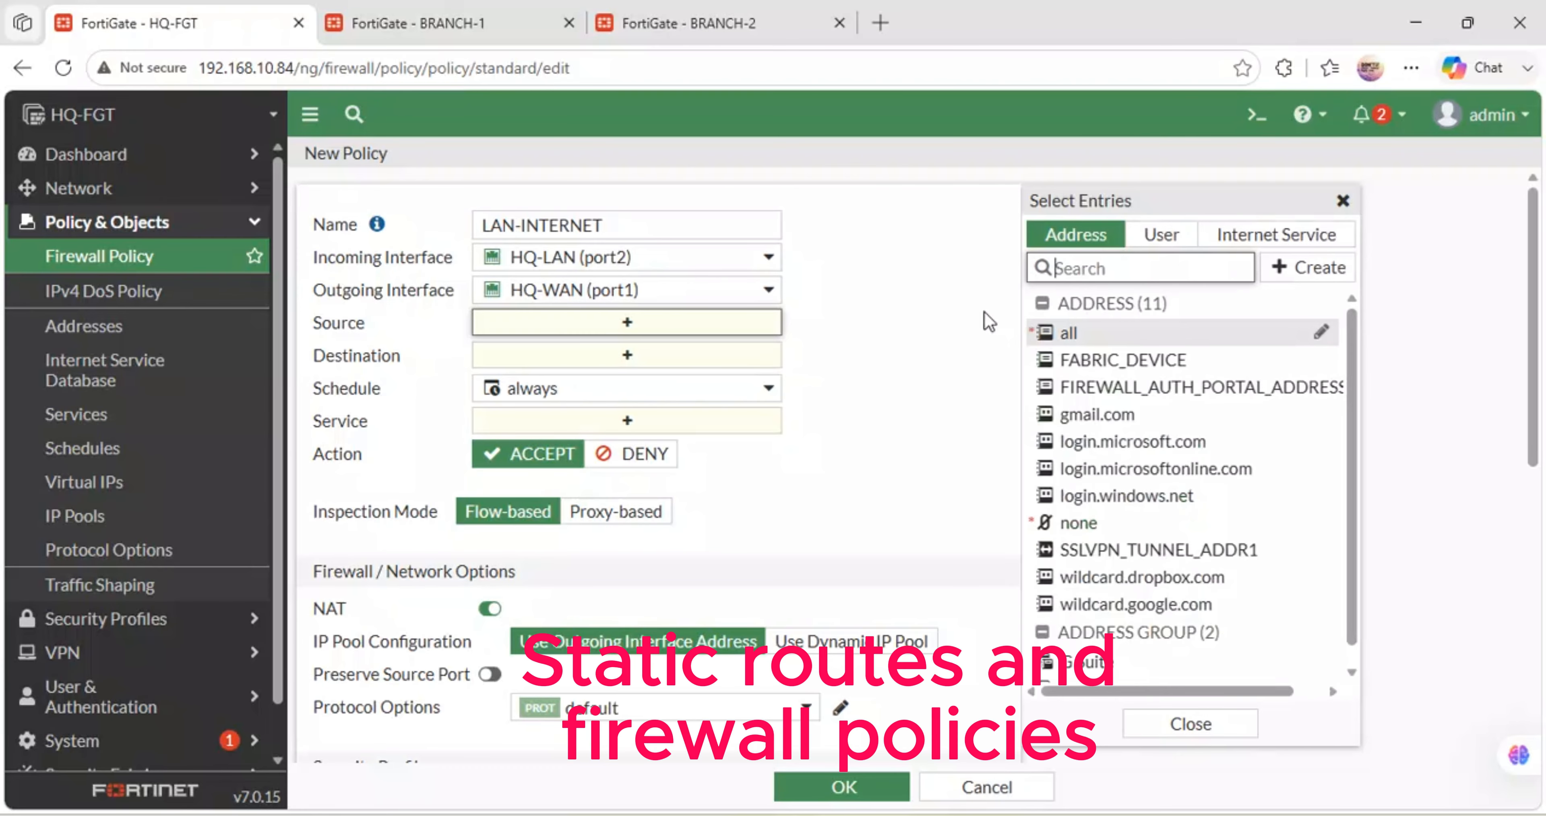
{"action": "left_click", "coordinate": [1088, 330]}
{"action": "left_click", "coordinate": [657, 378]}
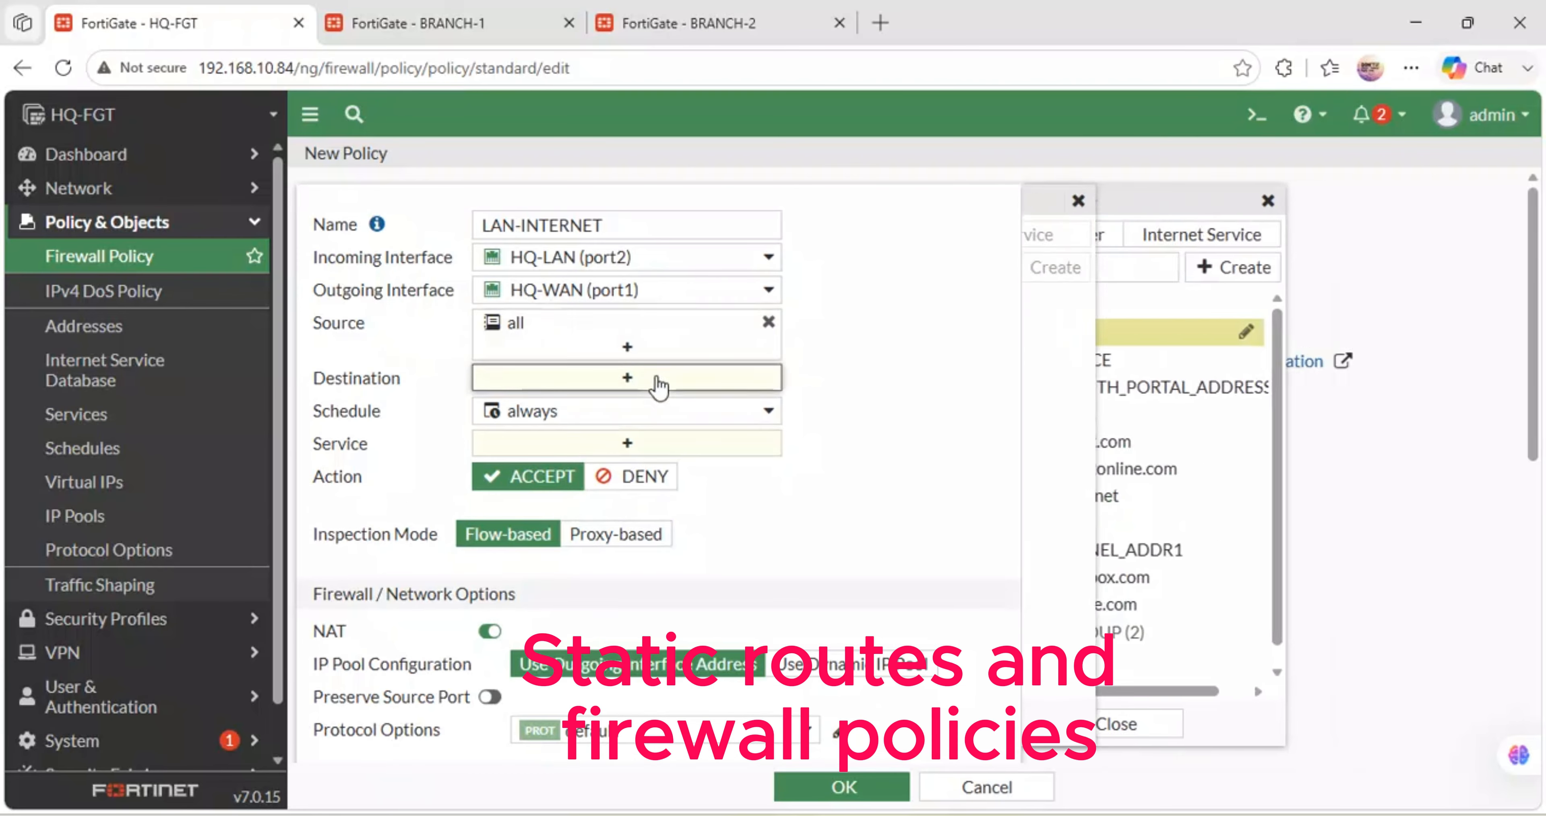
{"action": "left_click", "coordinate": [1065, 332]}
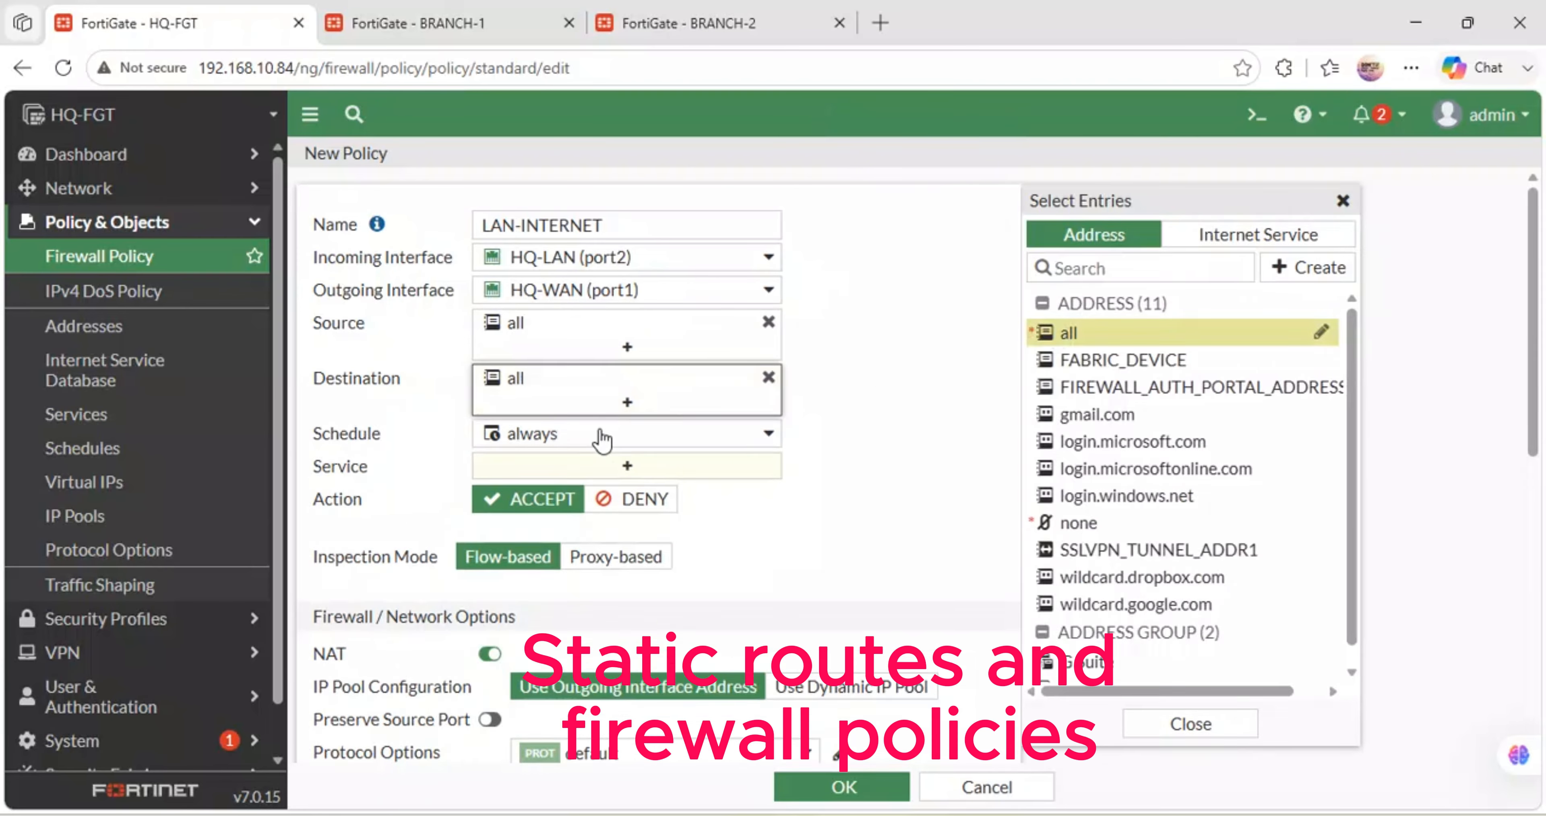
{"action": "left_click", "coordinate": [604, 466]}
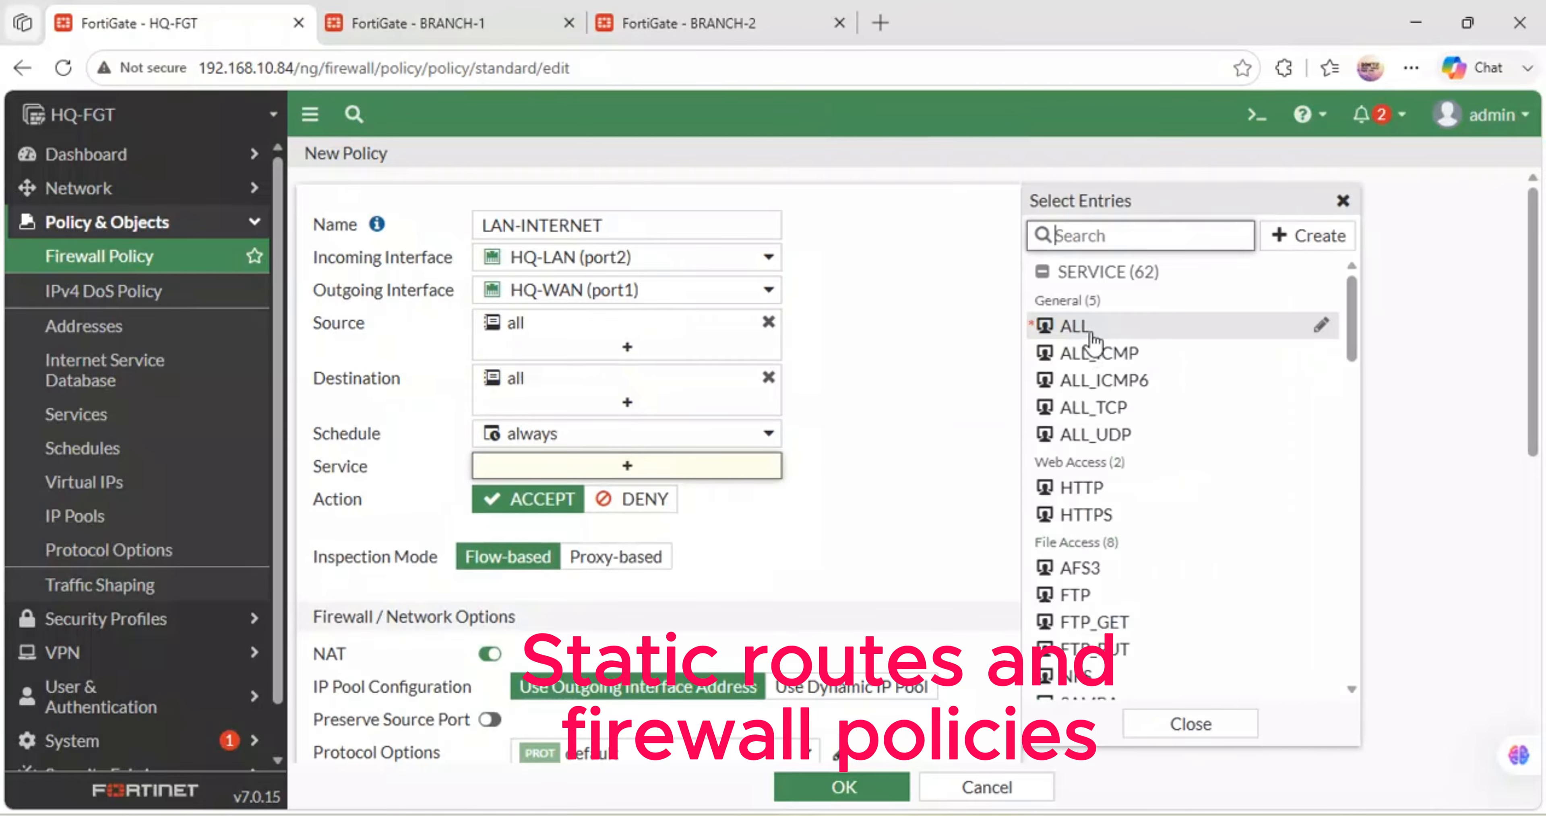
{"action": "left_click", "coordinate": [1088, 336]}
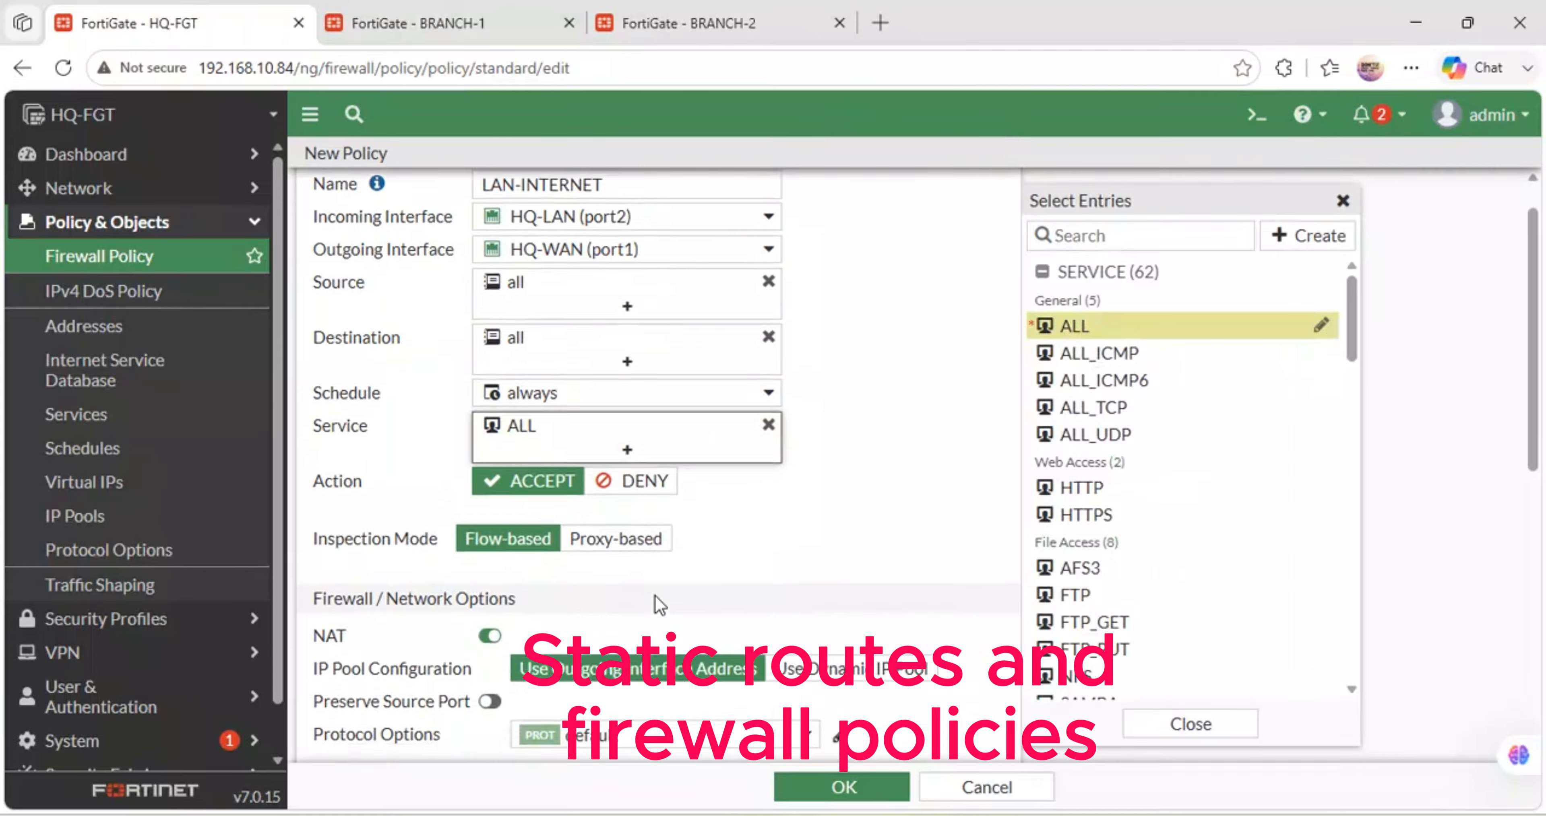
- Log all sessions plus session starts, and save the HQ policy
{"action": "scroll", "coordinate": [654, 596], "scroll_direction": "down", "scroll_amount": 5}
{"action": "scroll", "coordinate": [611, 464], "scroll_direction": "up", "scroll_amount": 3}
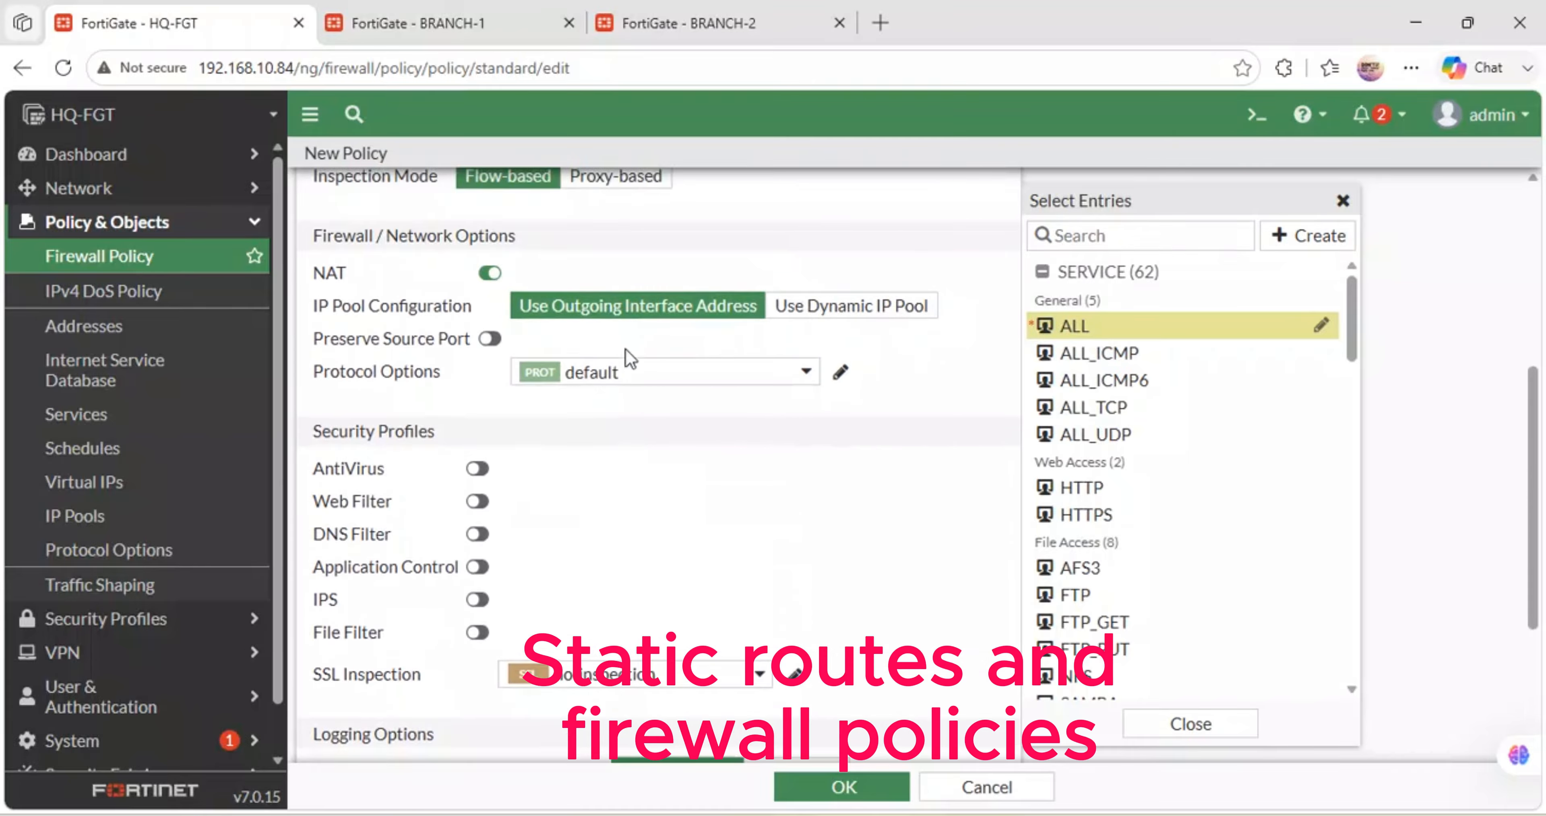
{"action": "scroll", "coordinate": [611, 529], "scroll_direction": "down", "scroll_amount": 3}
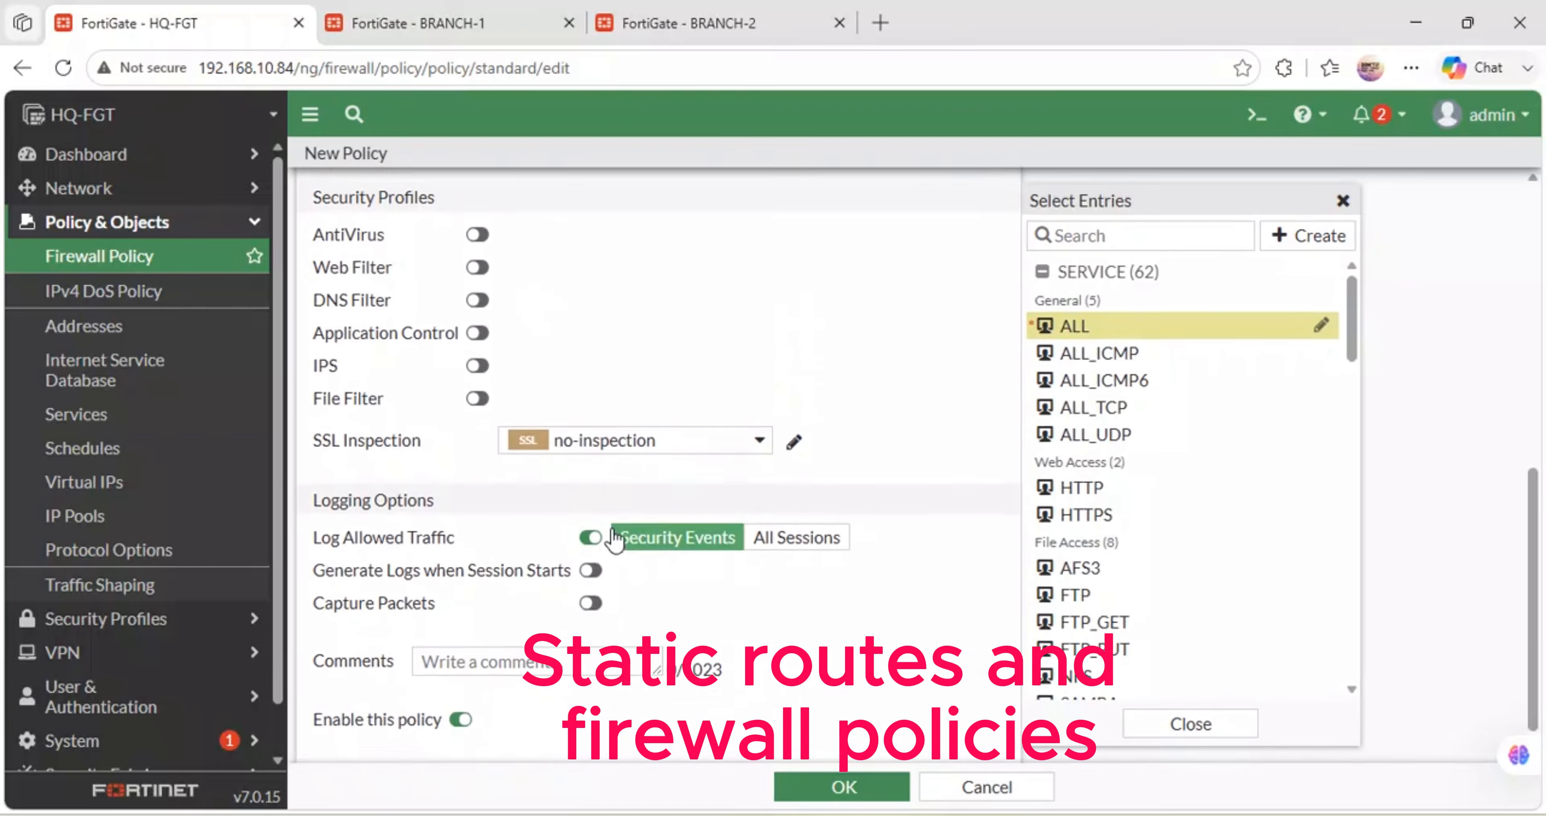
{"action": "left_click", "coordinate": [591, 622]}
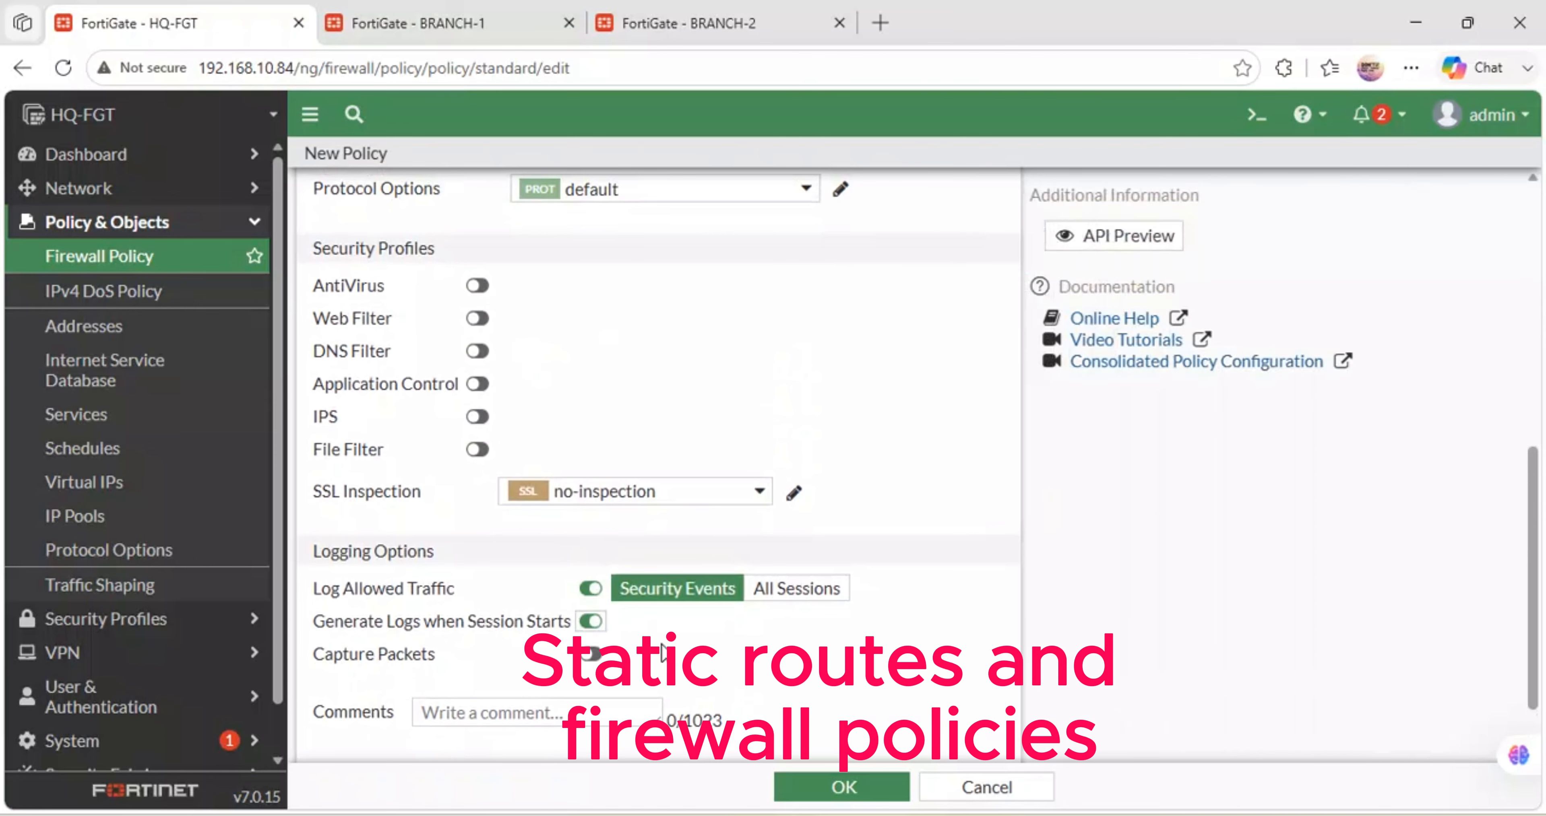
{"action": "left_click", "coordinate": [794, 589]}
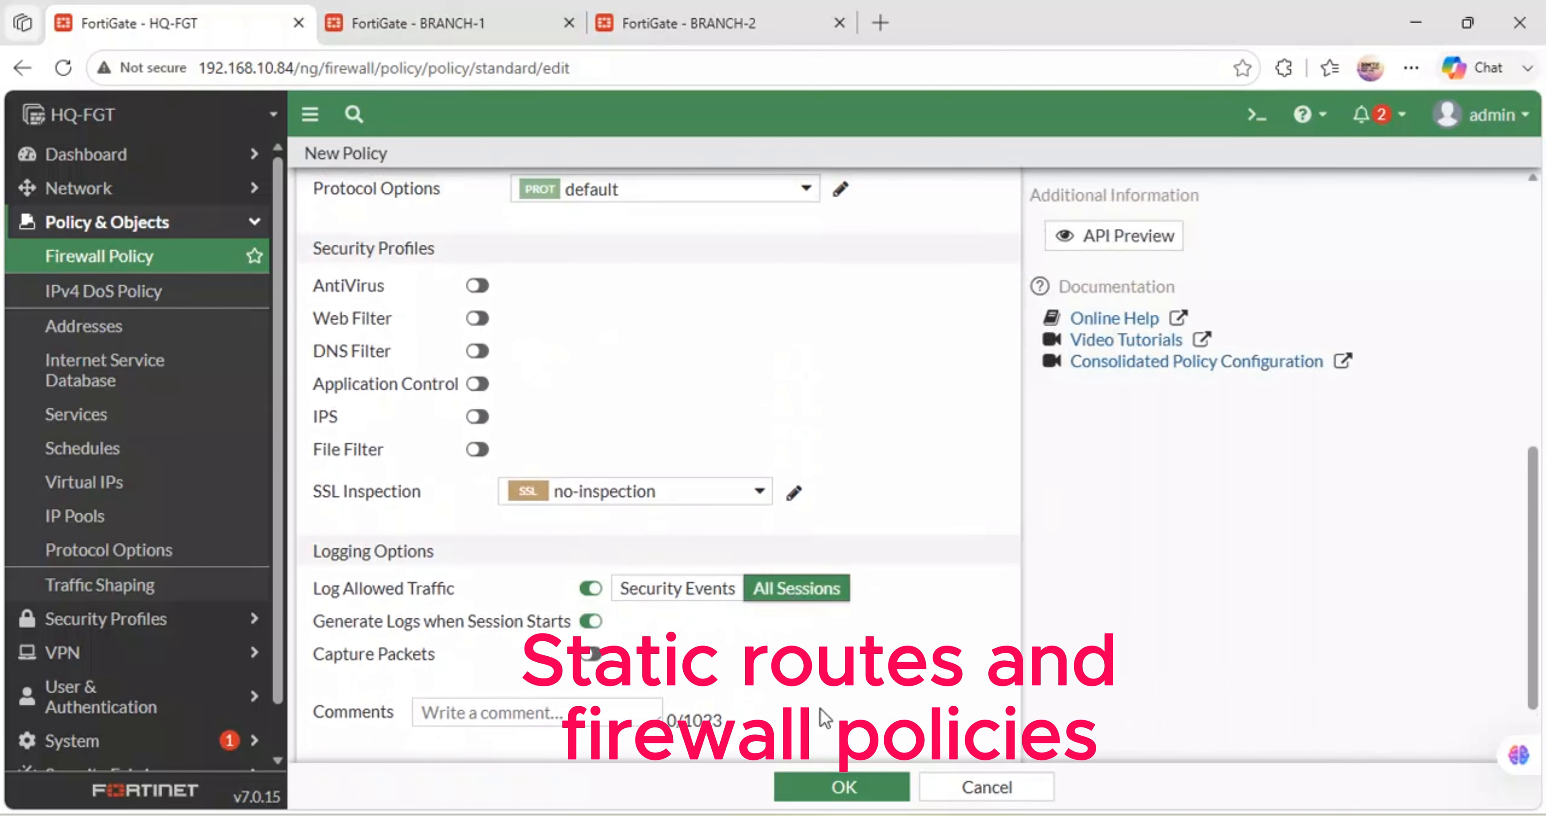
{"action": "left_click", "coordinate": [836, 791]}
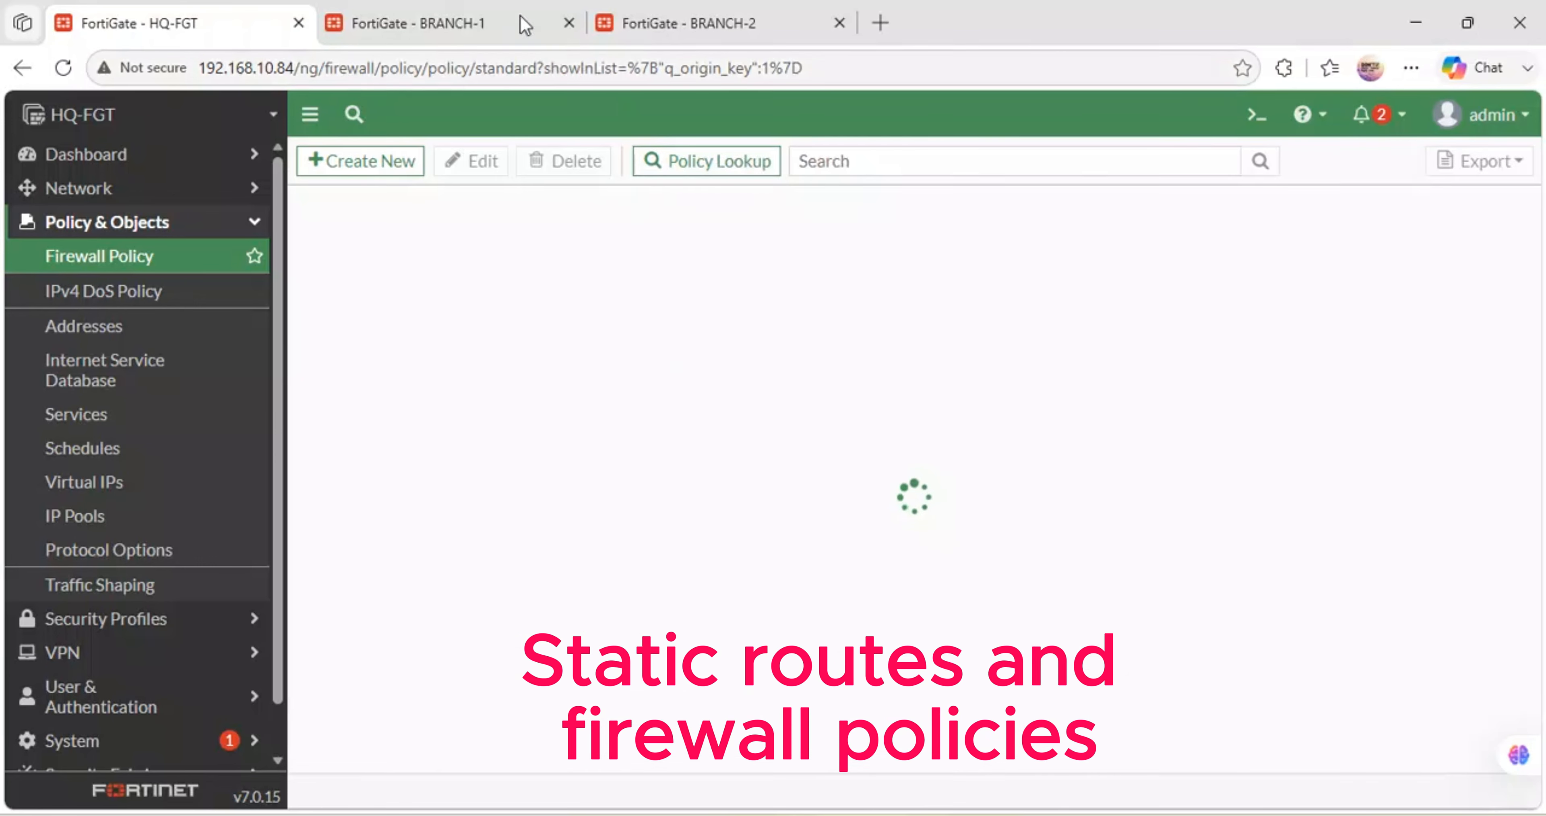
{"action": "left_click", "coordinate": [449, 14]}
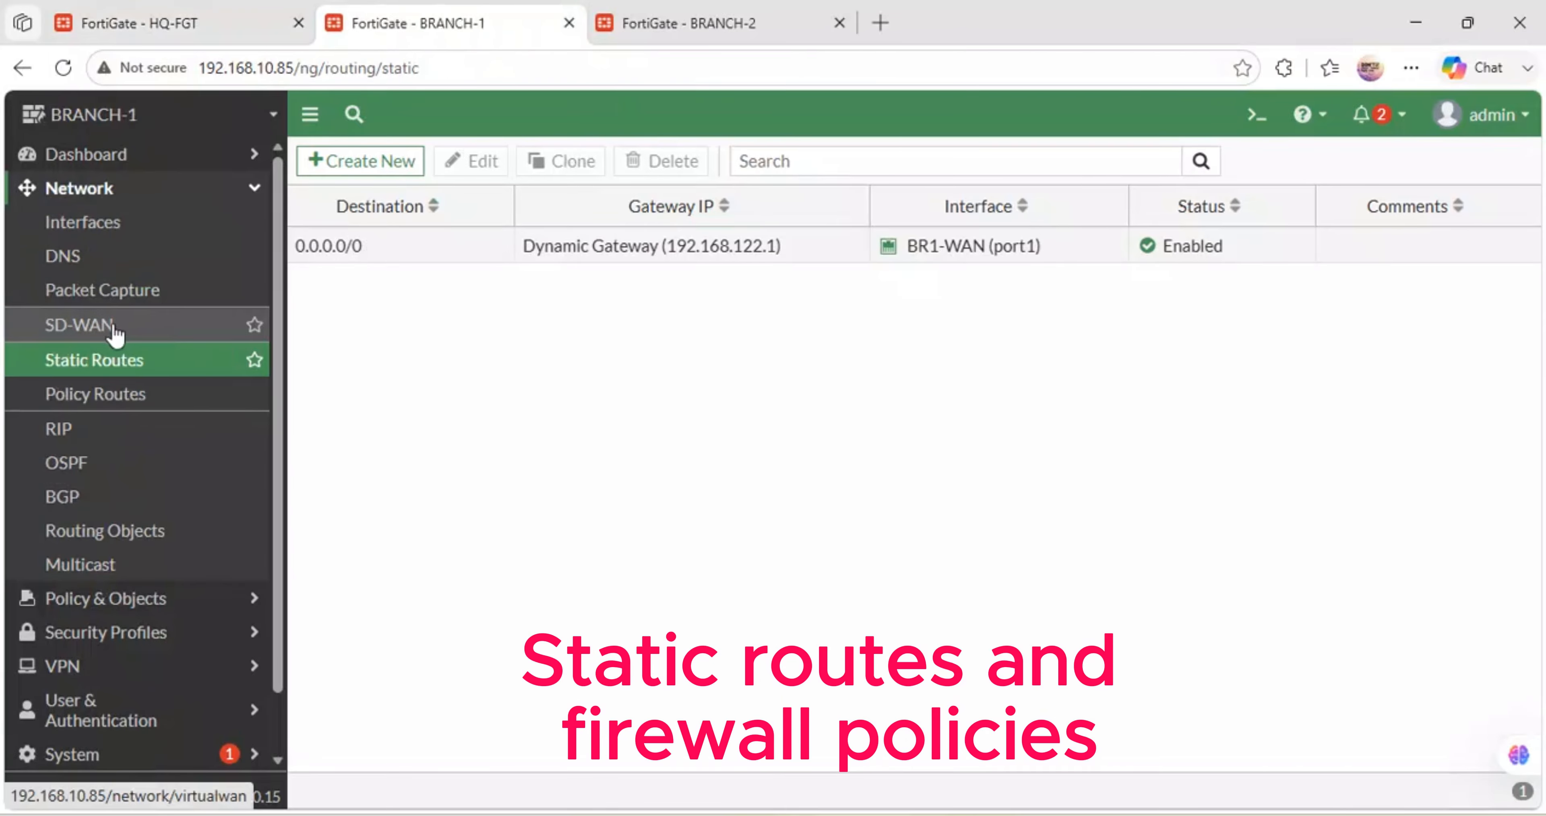
- Start a BRANCH-1 firewall policy named LAN-WAN from BR1-LAN (port2) to BR1-WAN (port1)
{"action": "left_click", "coordinate": [135, 599]}
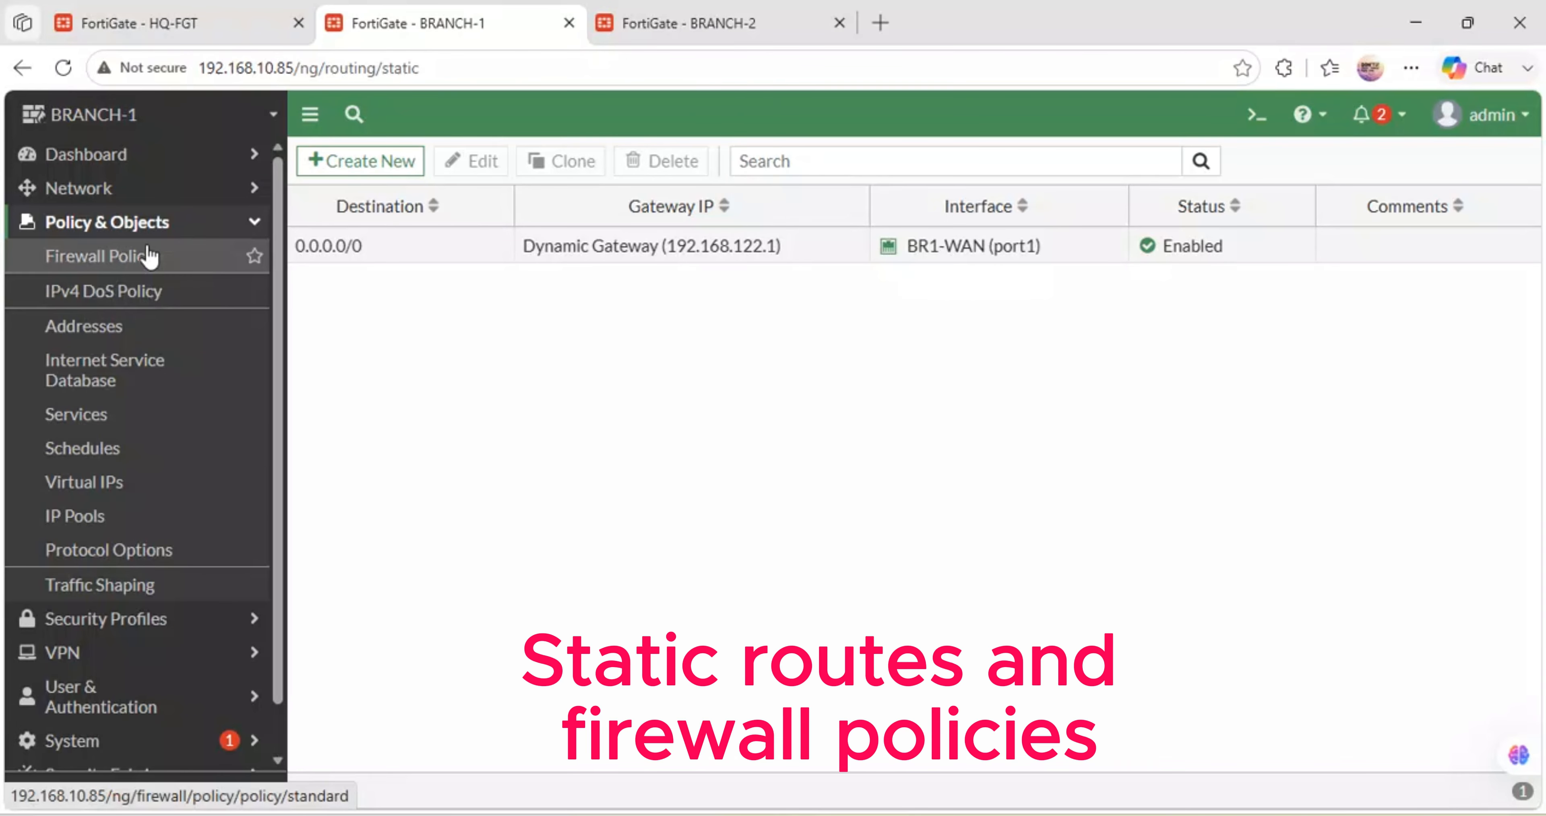
{"action": "left_click", "coordinate": [135, 277]}
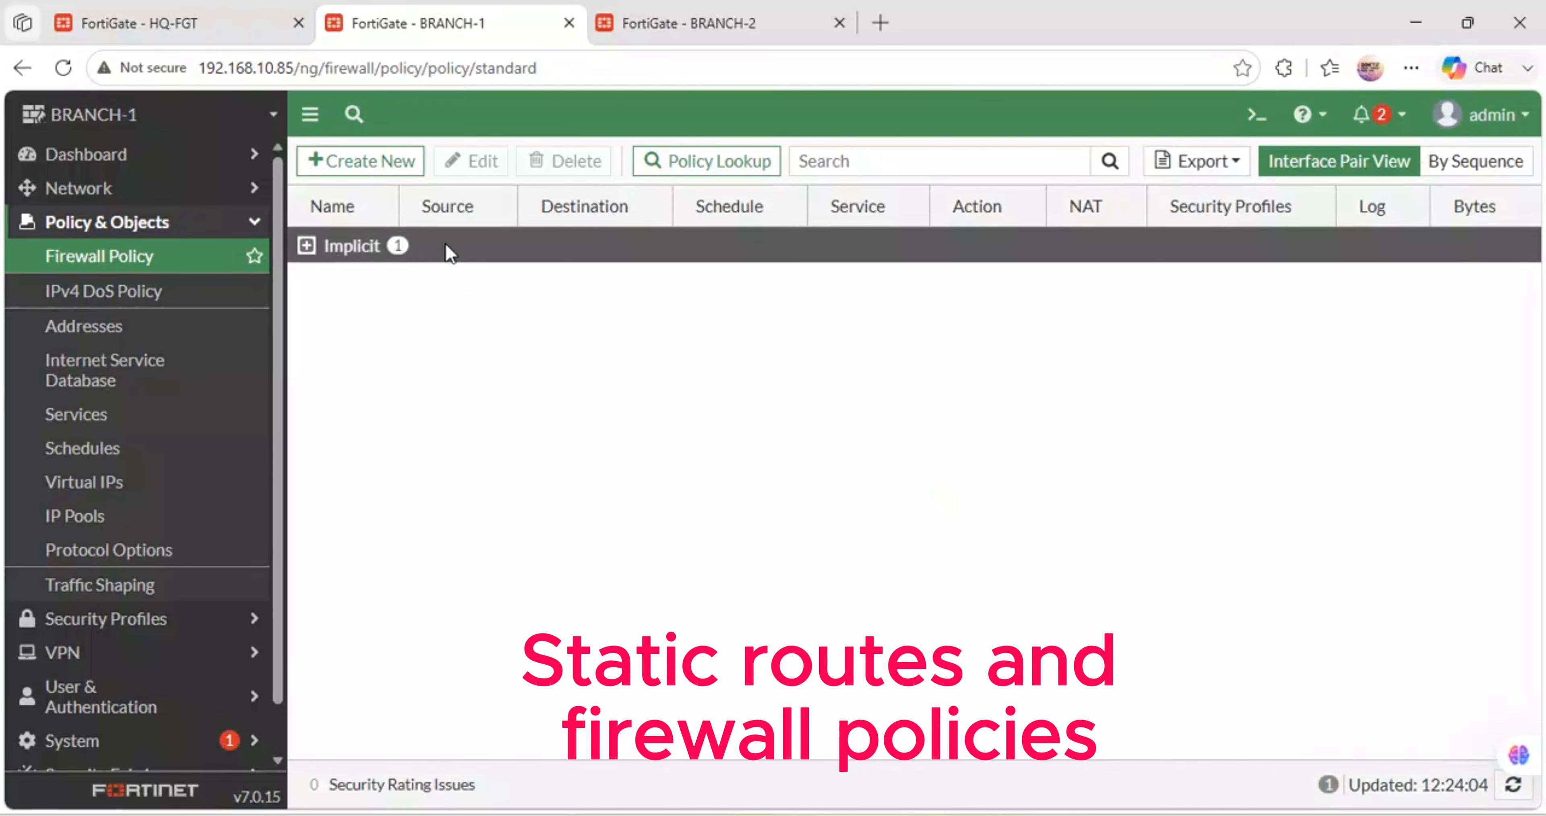
{"action": "left_click", "coordinate": [365, 157]}
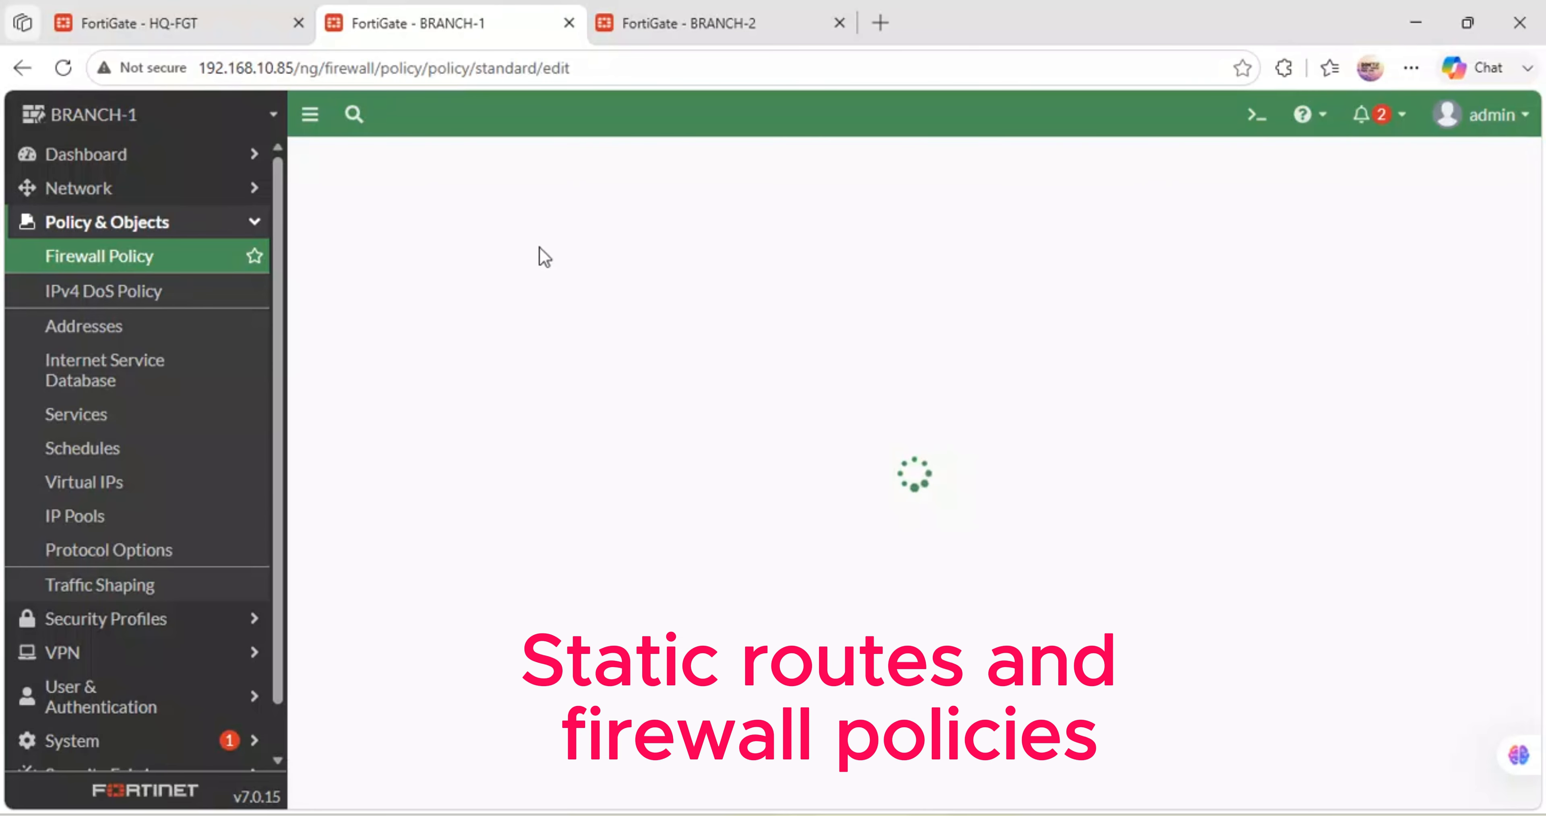
{"action": "left_click", "coordinate": [562, 232]}
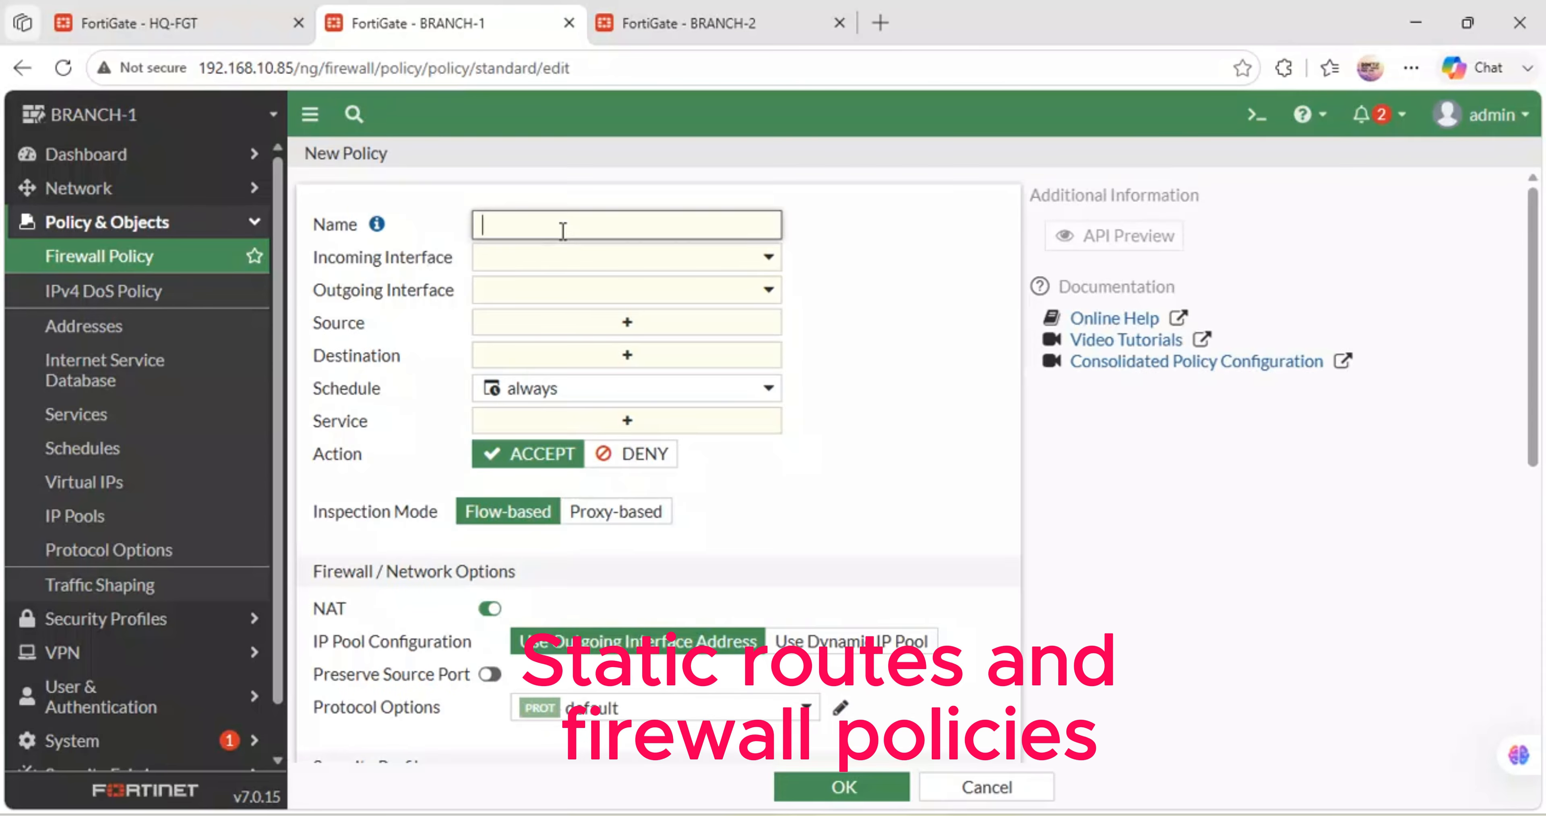
{"action": "type", "text": "LAN-WAN"}
{"action": "left_click", "coordinate": [573, 258]}
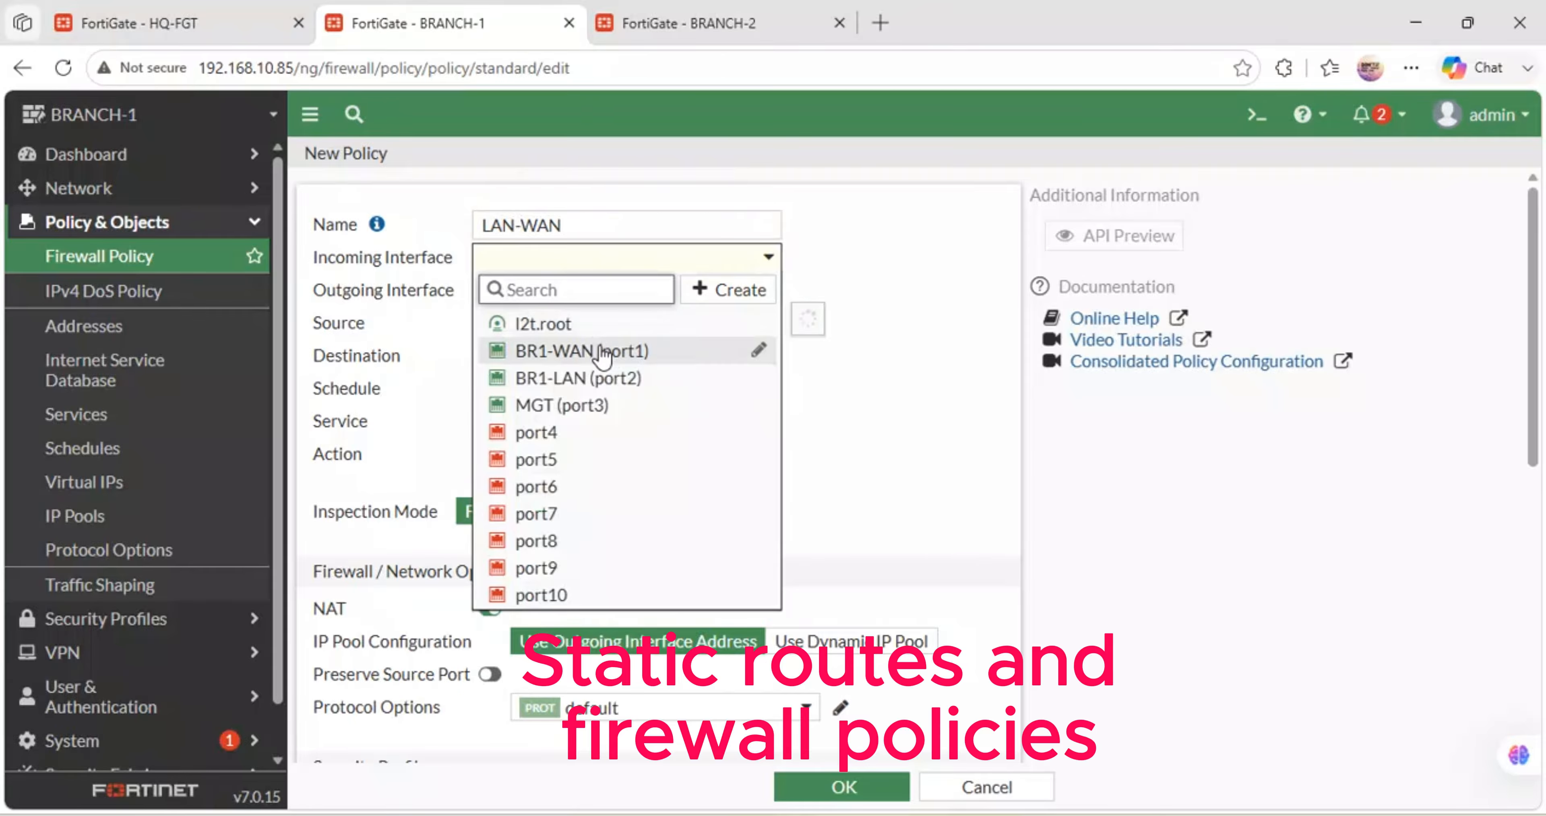
{"action": "left_click", "coordinate": [607, 378]}
{"action": "left_click", "coordinate": [709, 291]}
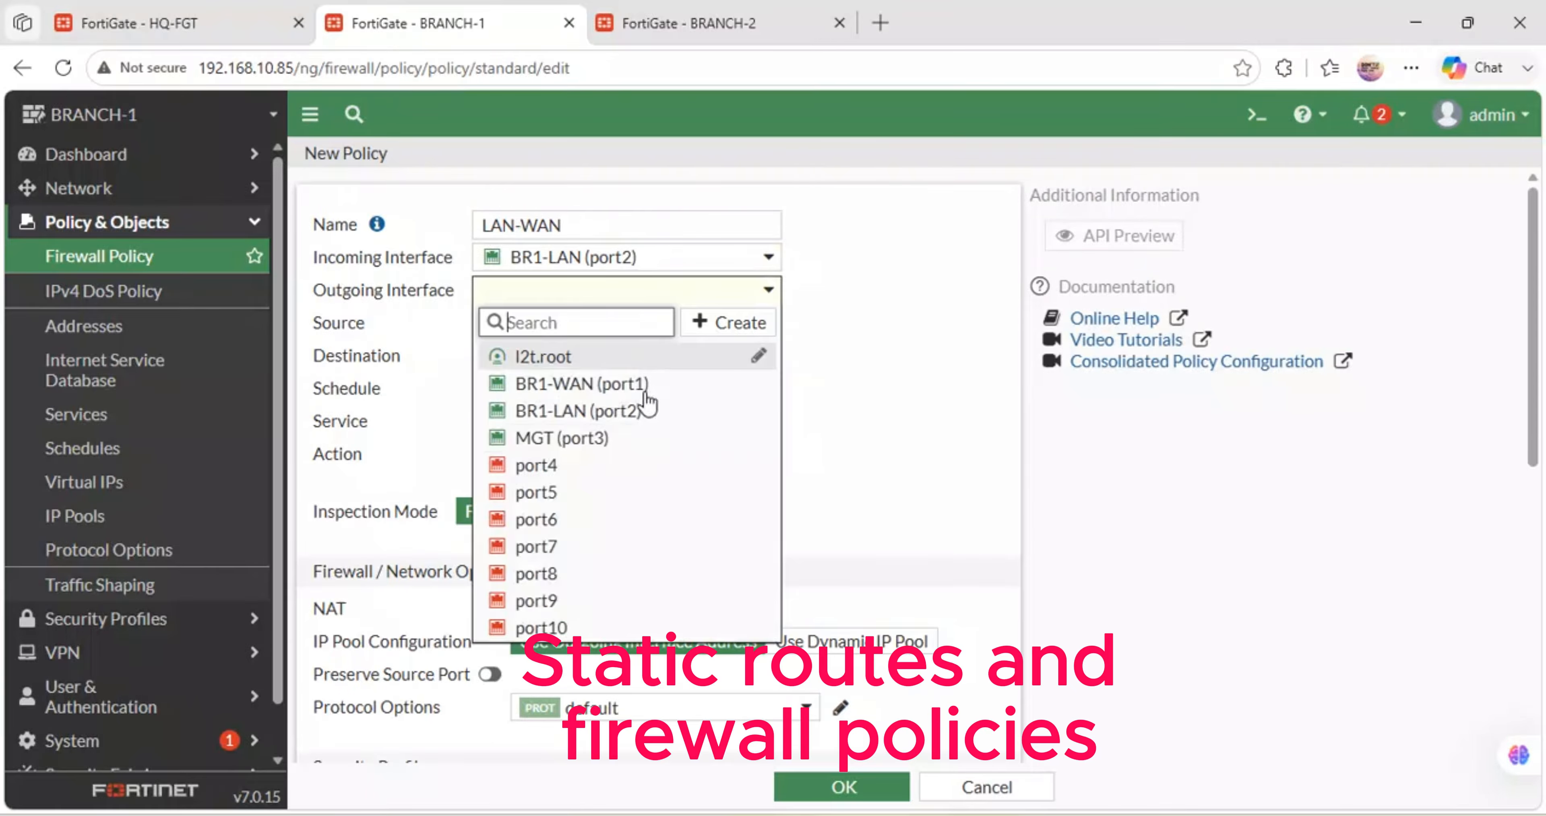
{"action": "left_click", "coordinate": [579, 385]}
- Allow all source and destination addresses and ALL services, log all sessions, and save the policy
{"action": "left_click", "coordinate": [627, 324]}
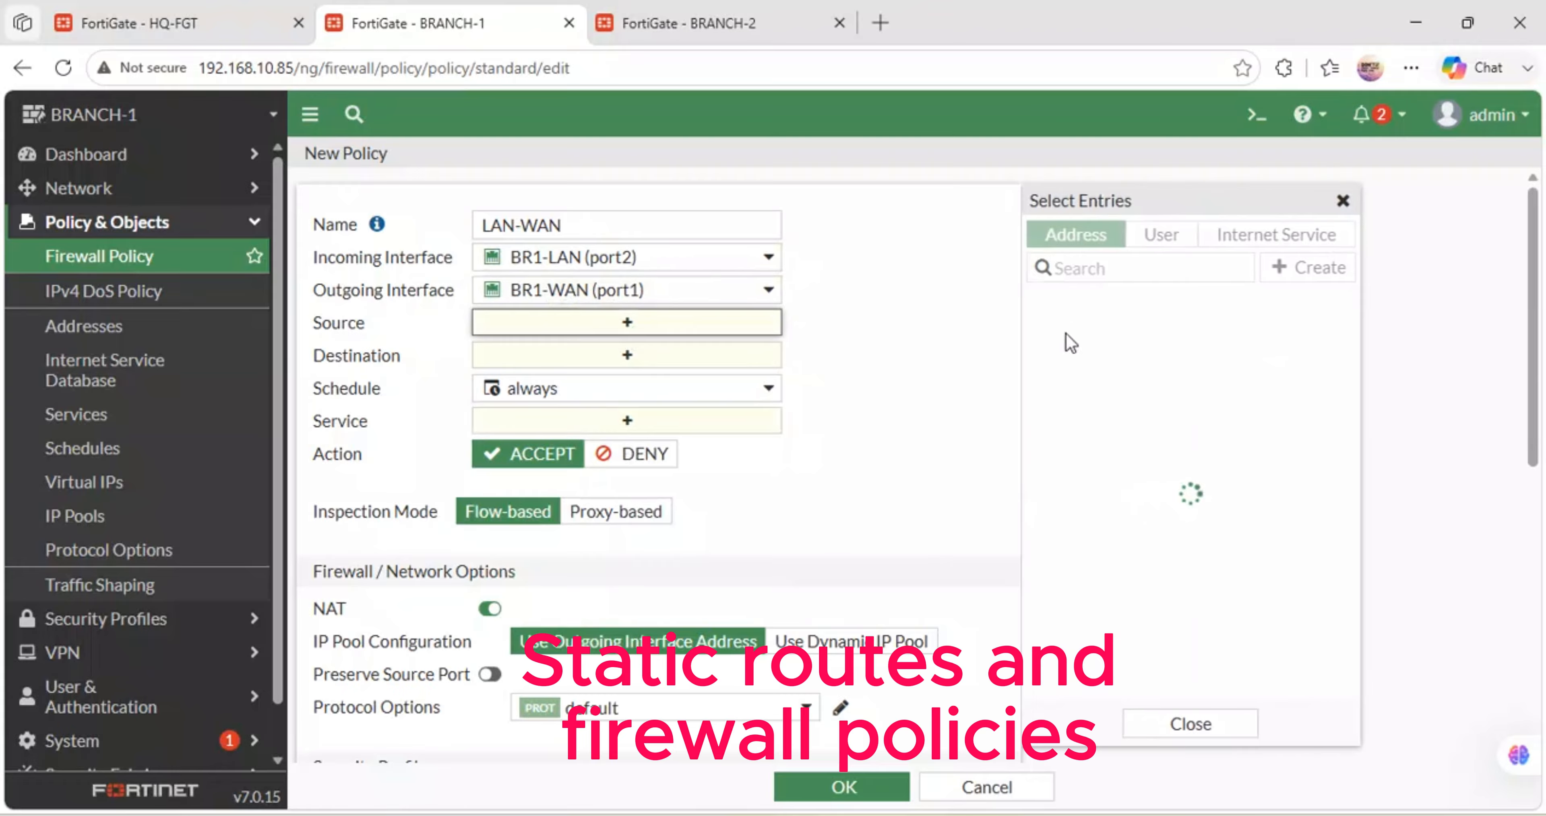
{"action": "left_click", "coordinate": [1076, 332]}
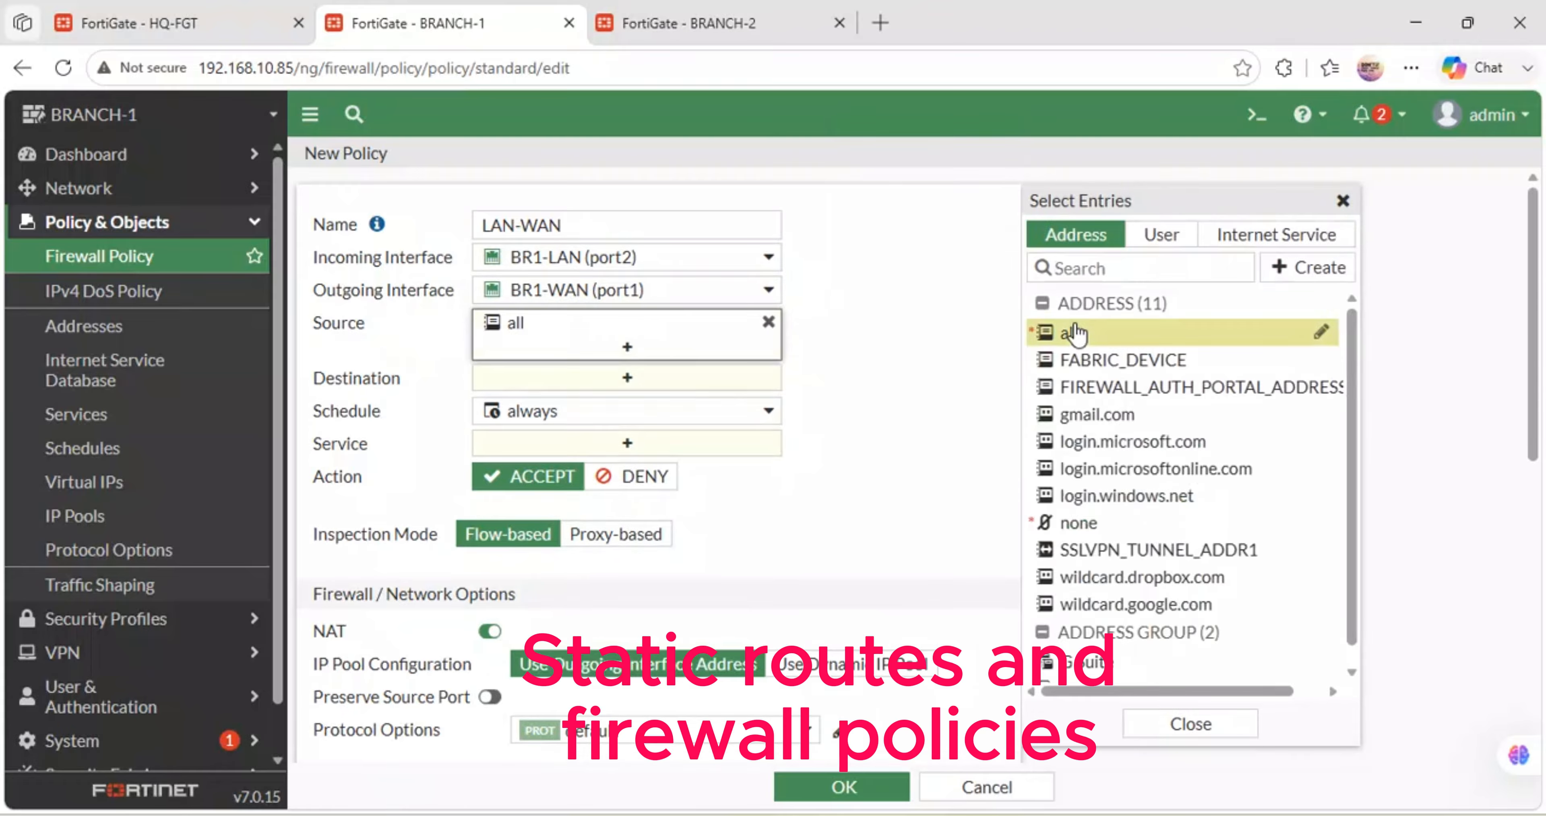
{"action": "left_click", "coordinate": [691, 379]}
{"action": "left_click", "coordinate": [1074, 334]}
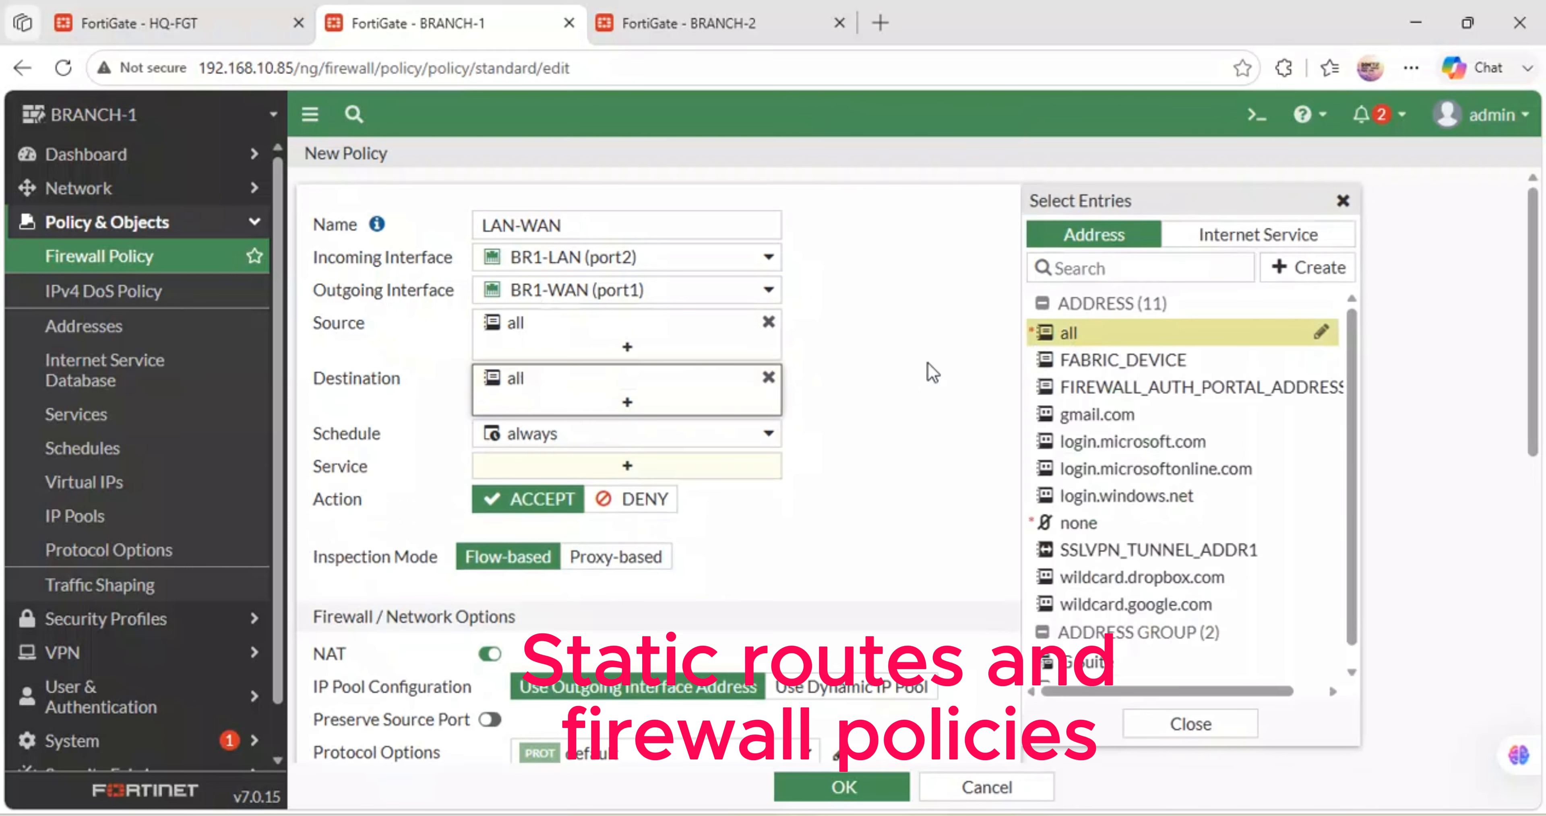
{"action": "left_click", "coordinate": [596, 467]}
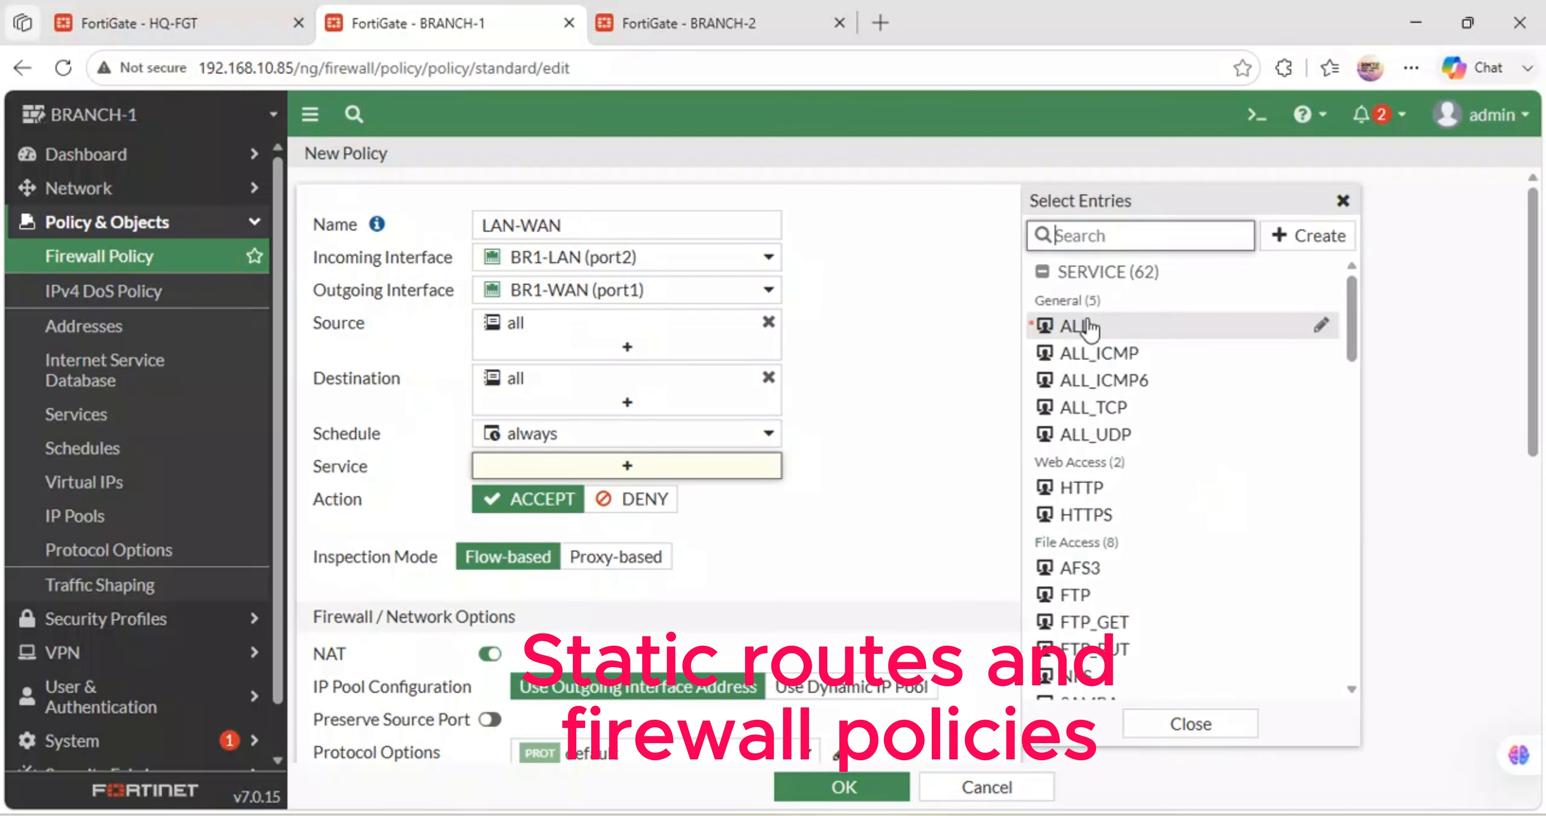
{"action": "left_click", "coordinate": [1081, 327]}
{"action": "scroll", "coordinate": [774, 621], "scroll_direction": "down", "scroll_amount": 6}
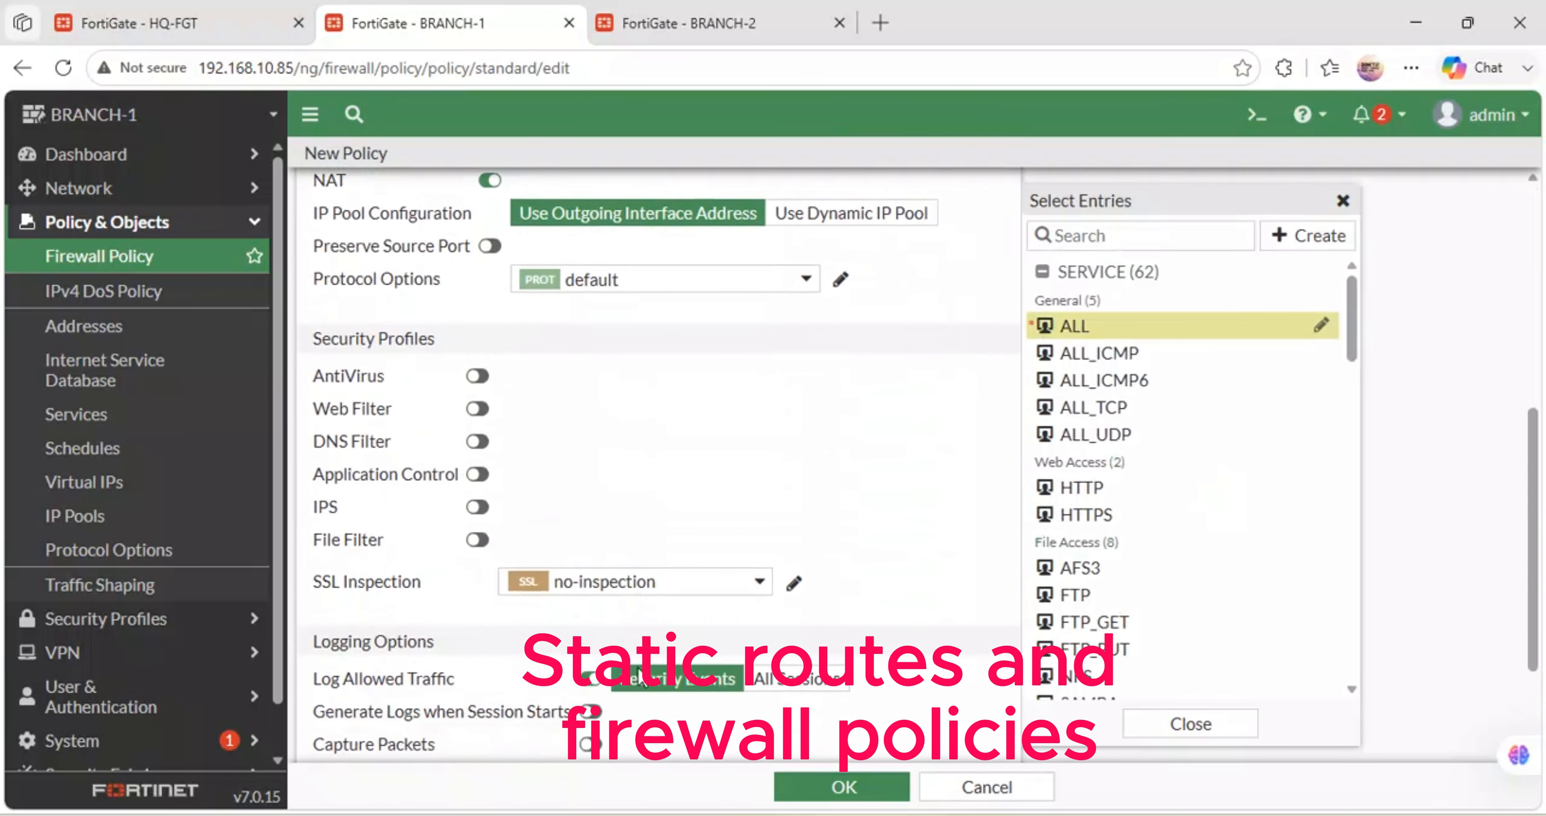
{"action": "left_click", "coordinate": [792, 663]}
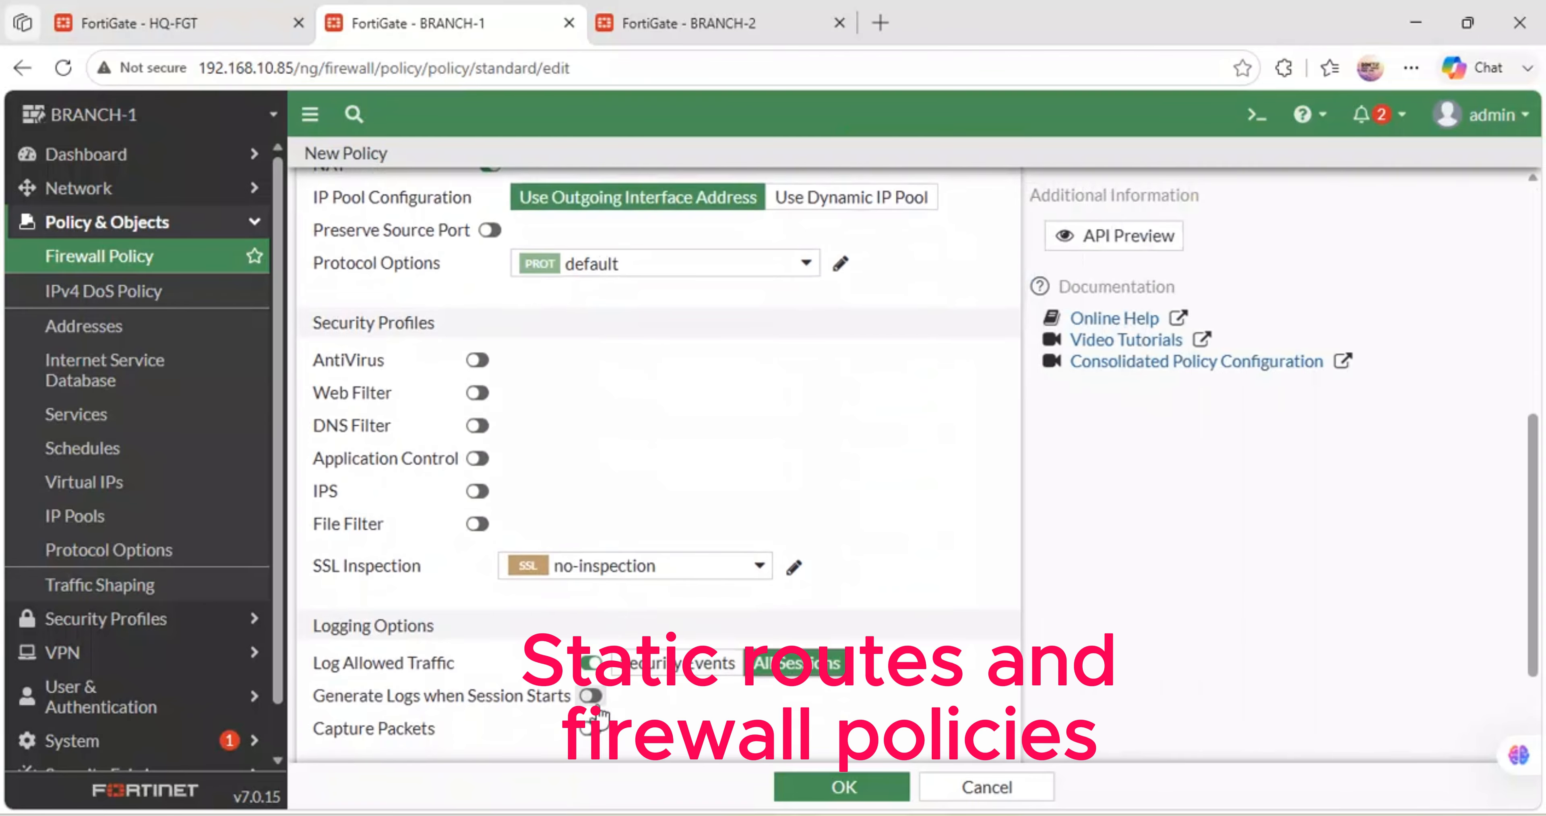
{"action": "left_click", "coordinate": [837, 788]}
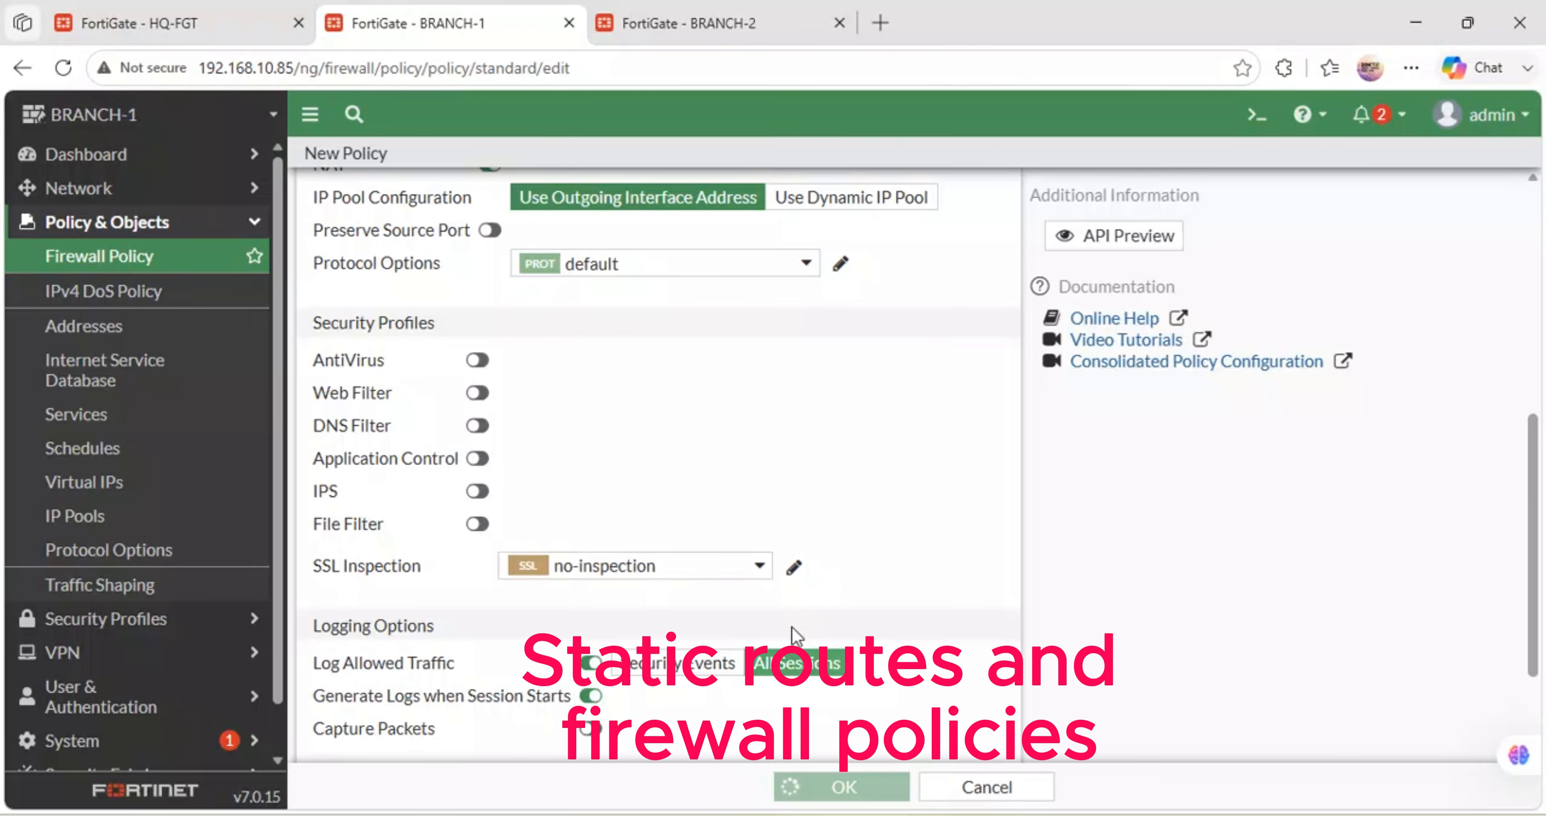
{"action": "left_click", "coordinate": [672, 11]}
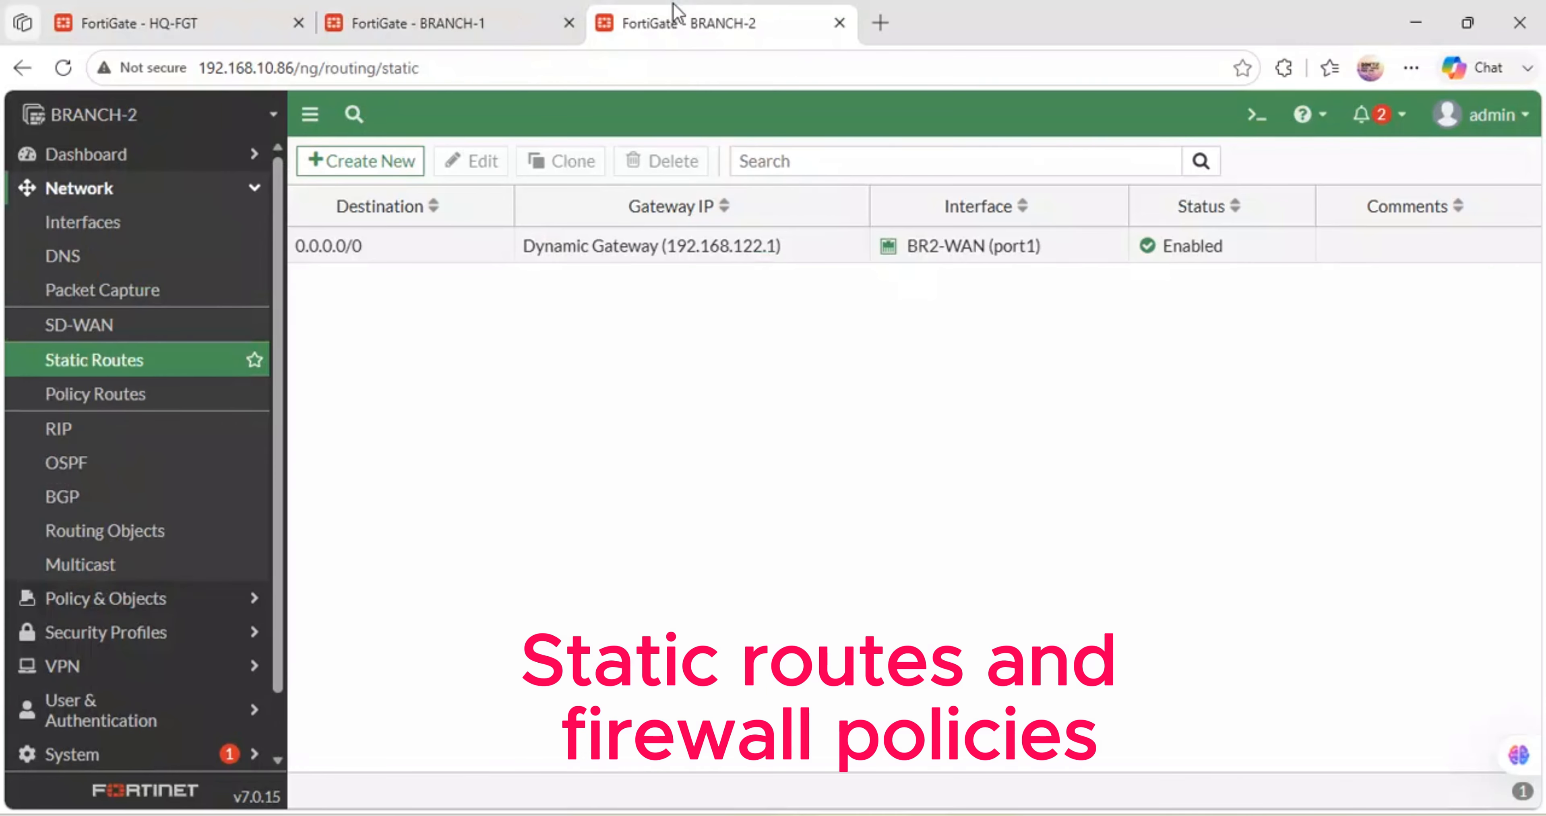
- Start a new BRANCH-2 firewall policy named LAN-WAN
{"action": "left_click", "coordinate": [150, 602]}
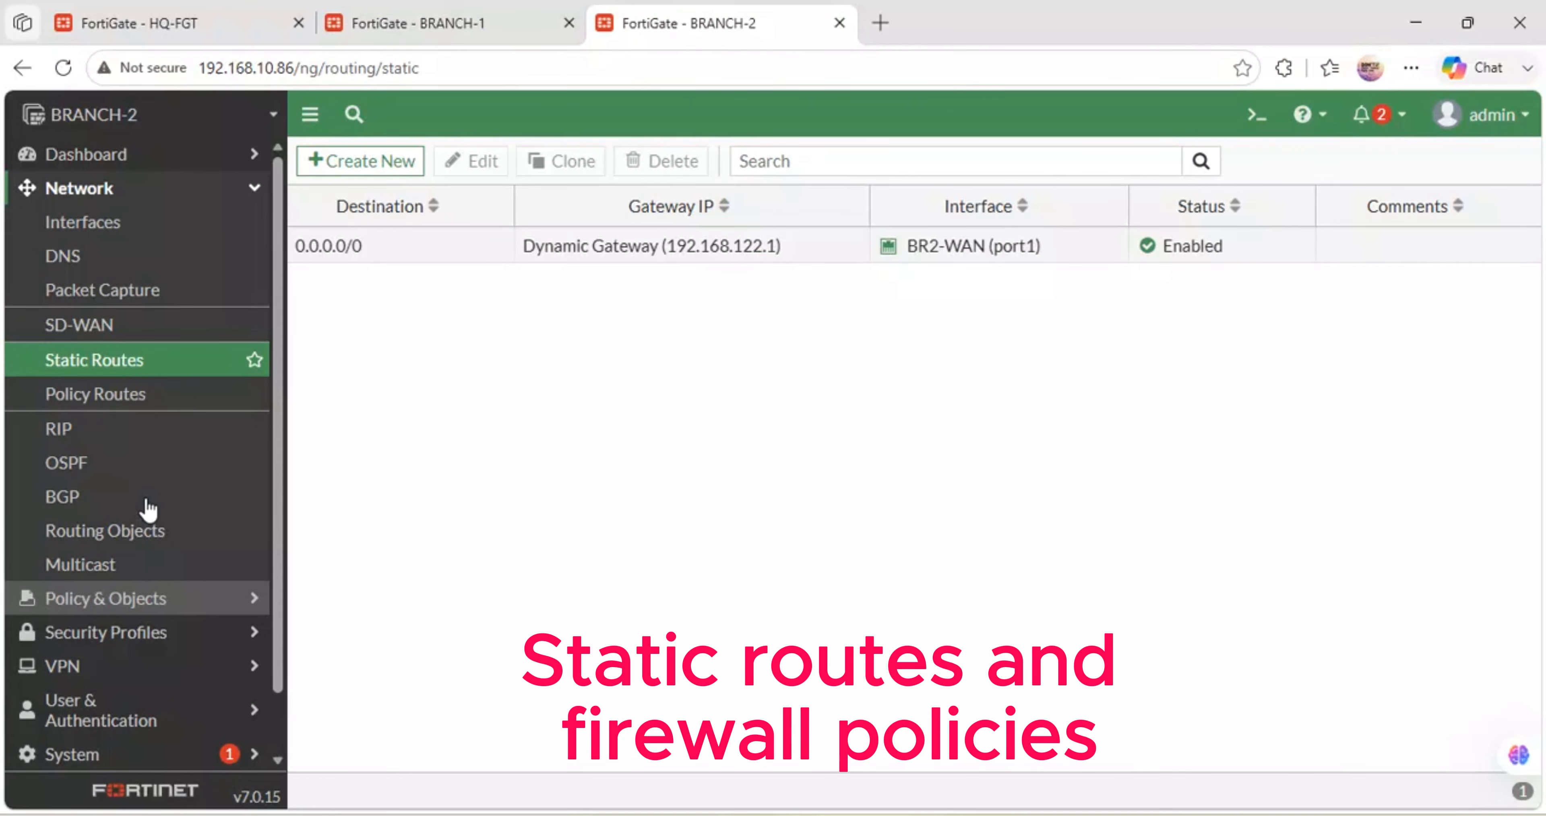
{"action": "left_click", "coordinate": [99, 264]}
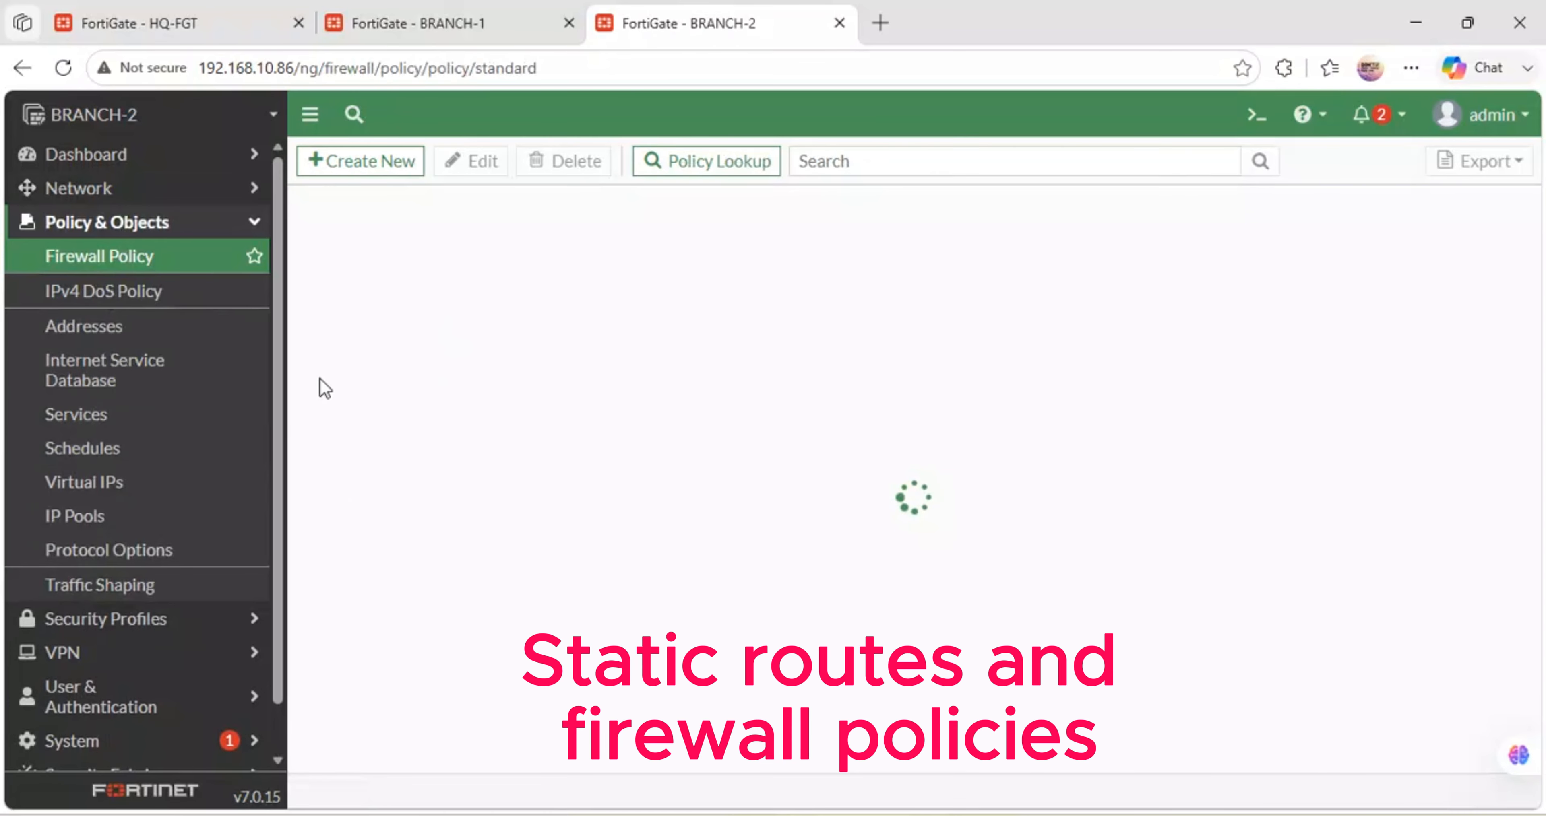
{"action": "left_click", "coordinate": [369, 163]}
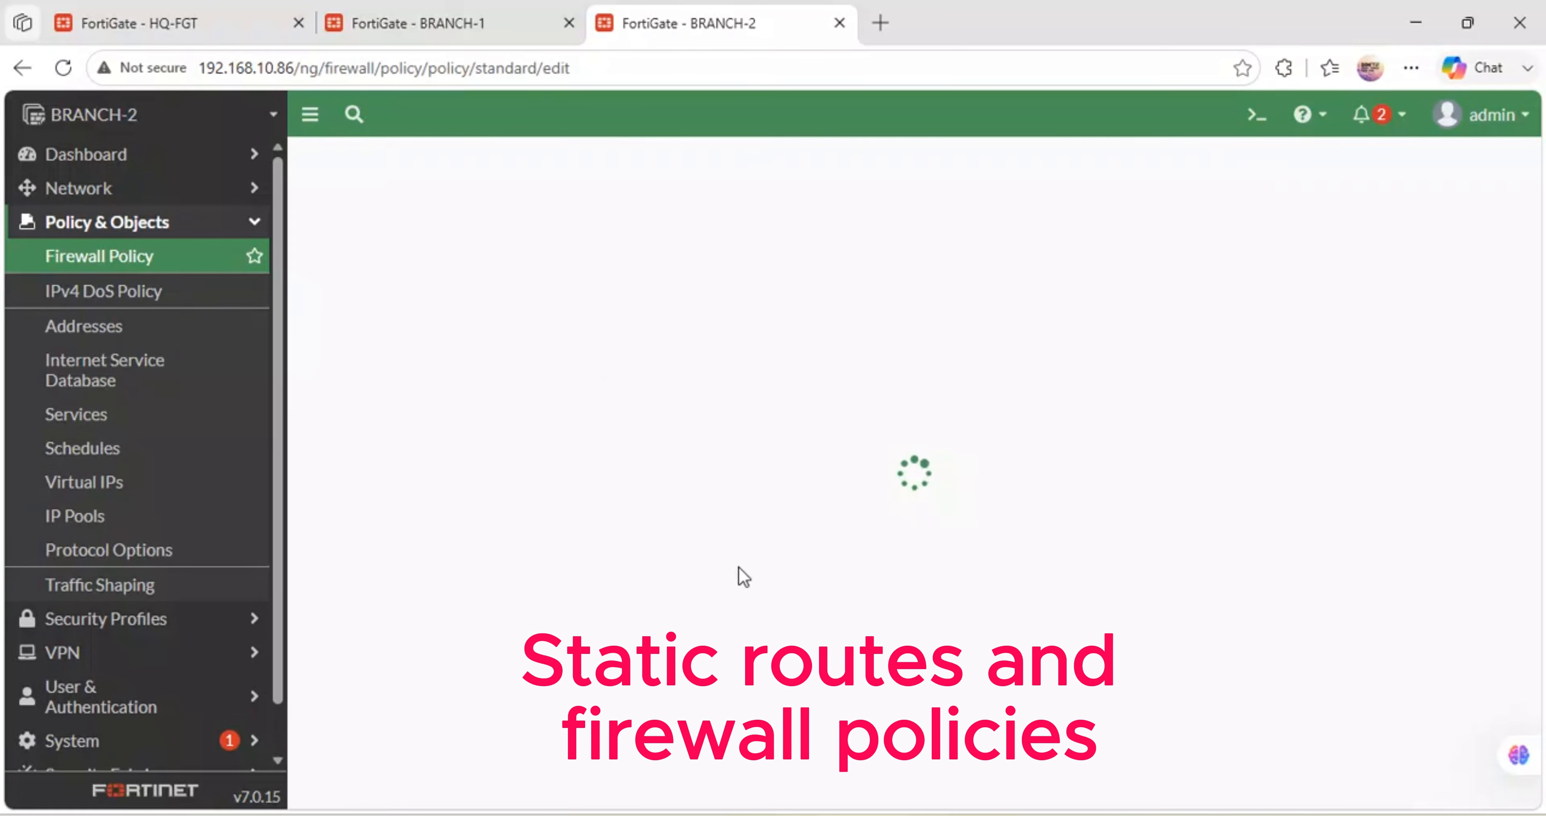
{"action": "left_click", "coordinate": [503, 221]}
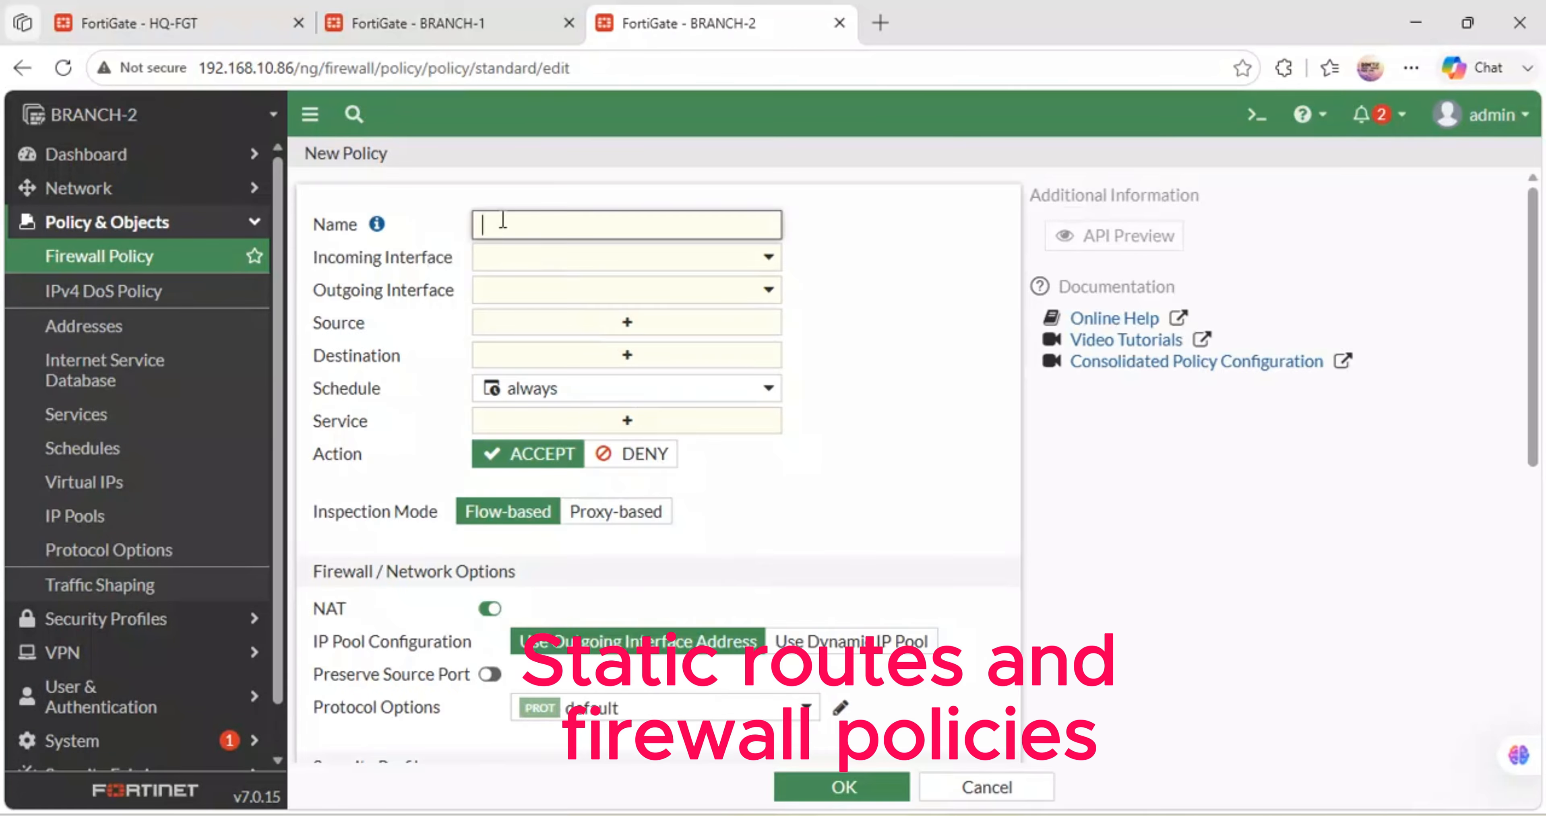
{"action": "type", "text": "LAN-WAN"}
- After checking ports in the GNS3 topology, set the policy from BR2-LAN (port2) to BR2-WAN (port1)
{"action": "left_click", "coordinate": [539, 259]}
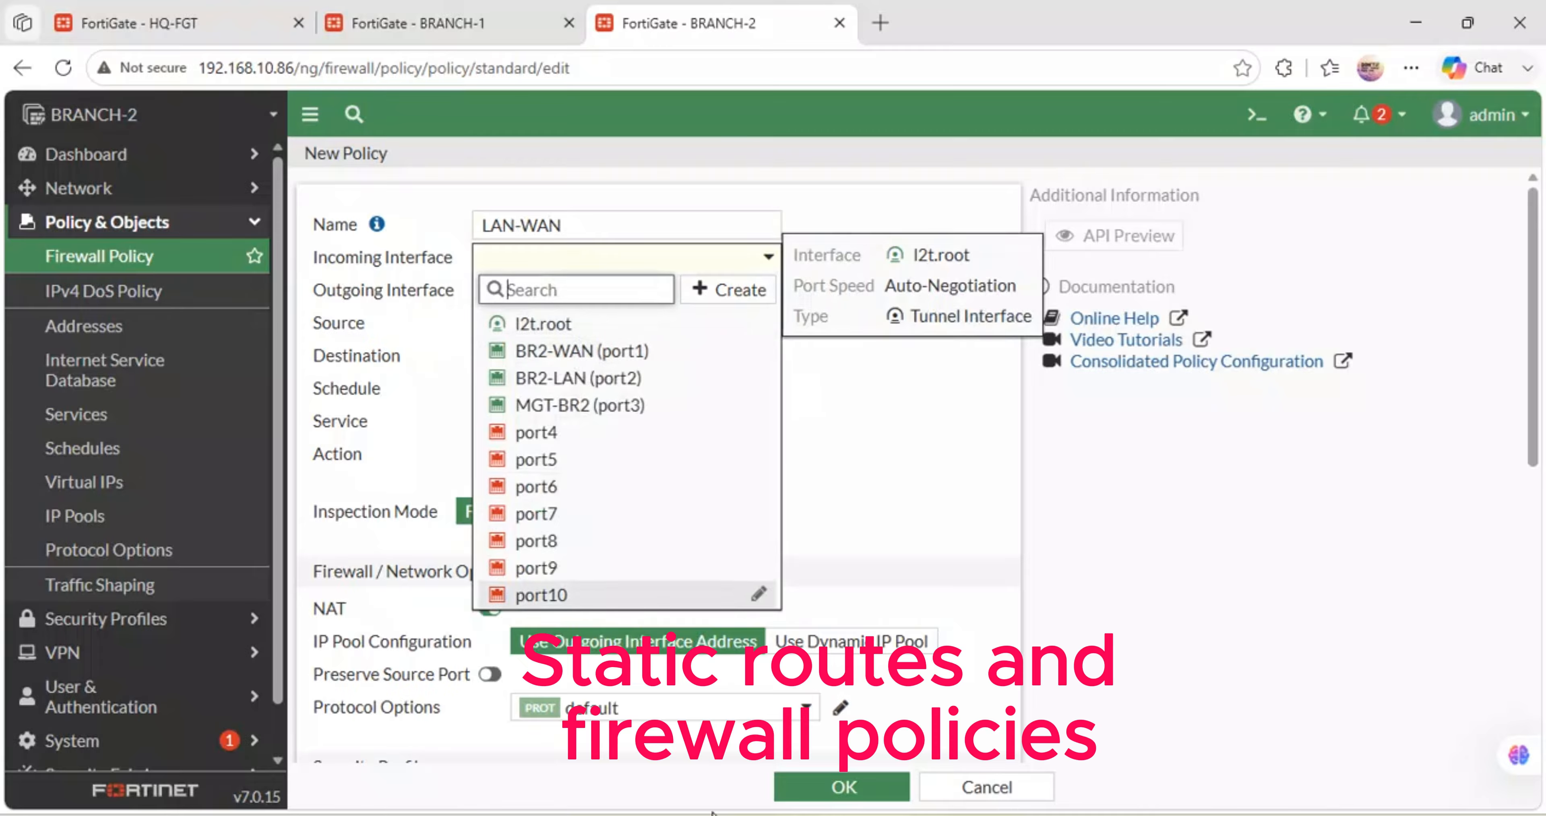
{"action": "mouse_move", "coordinate": [701, 815]}
{"action": "left_click", "coordinate": [701, 781]}
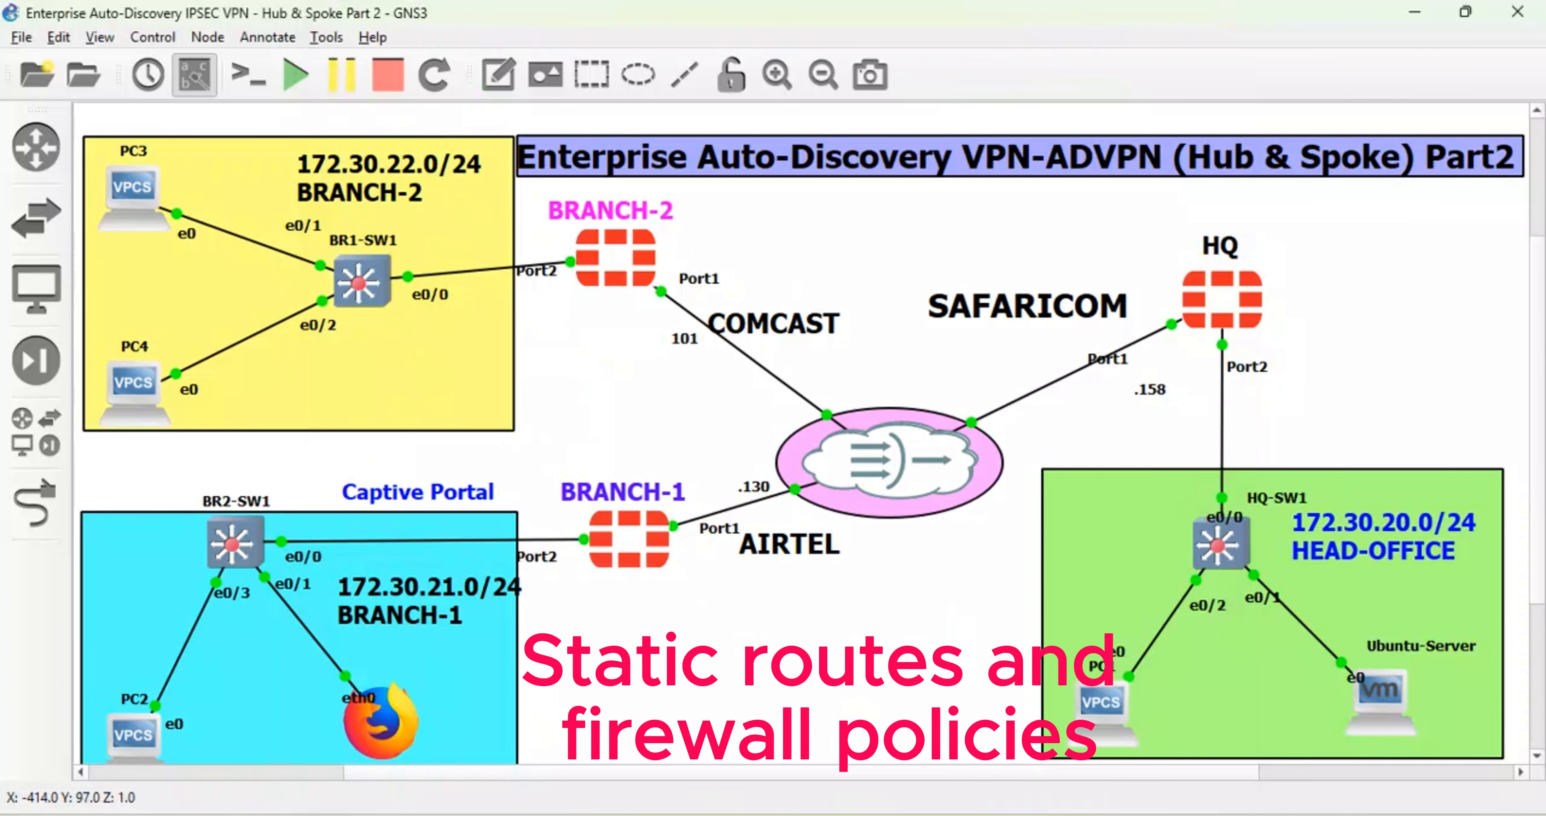
{"action": "mouse_move", "coordinate": [600, 814]}
{"action": "left_click", "coordinate": [588, 788]}
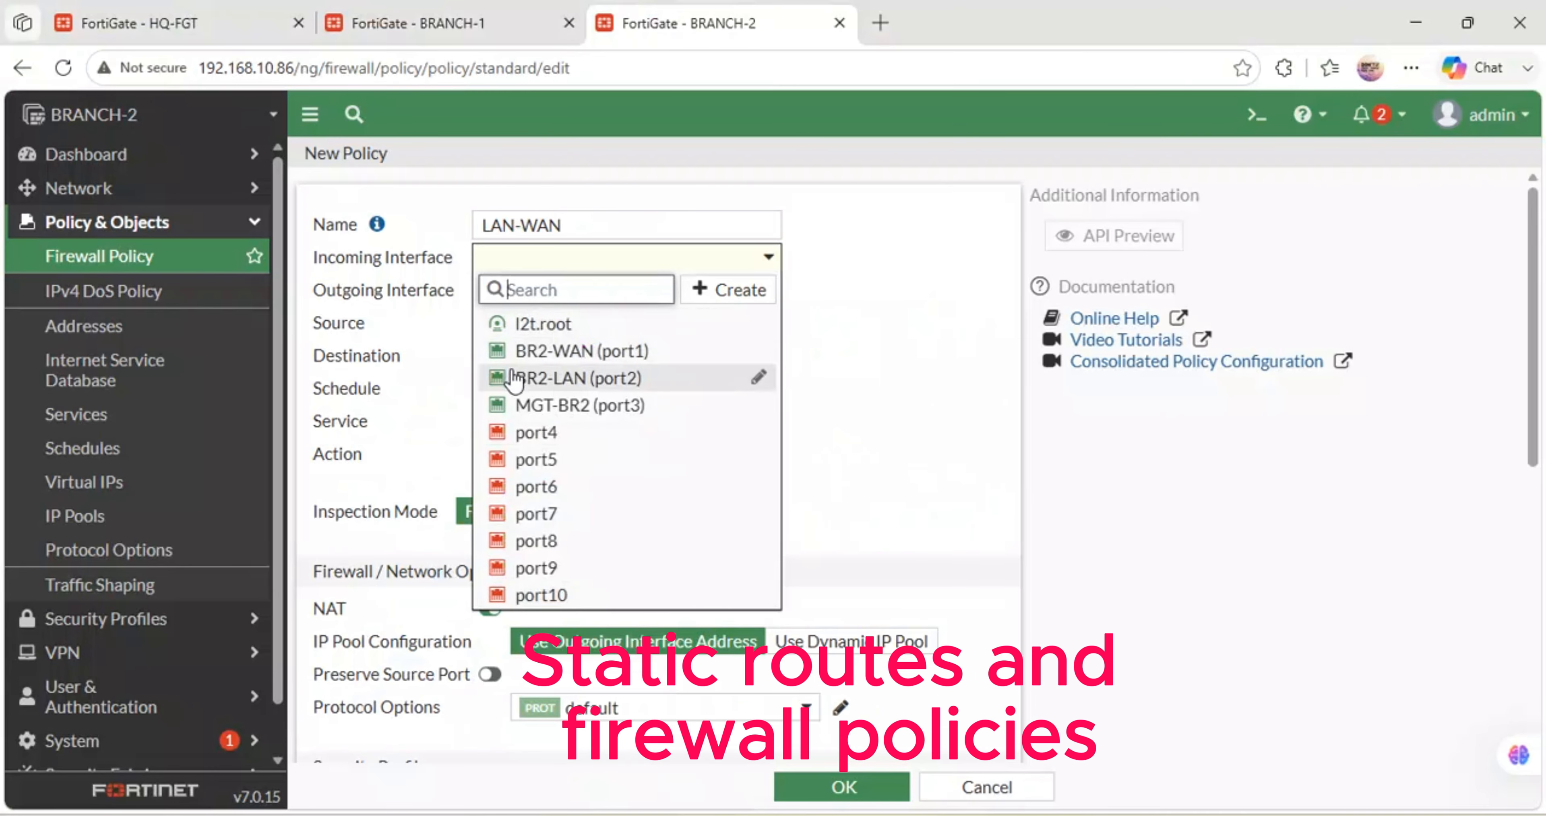
{"action": "left_click", "coordinate": [560, 380]}
{"action": "left_click", "coordinate": [529, 293]}
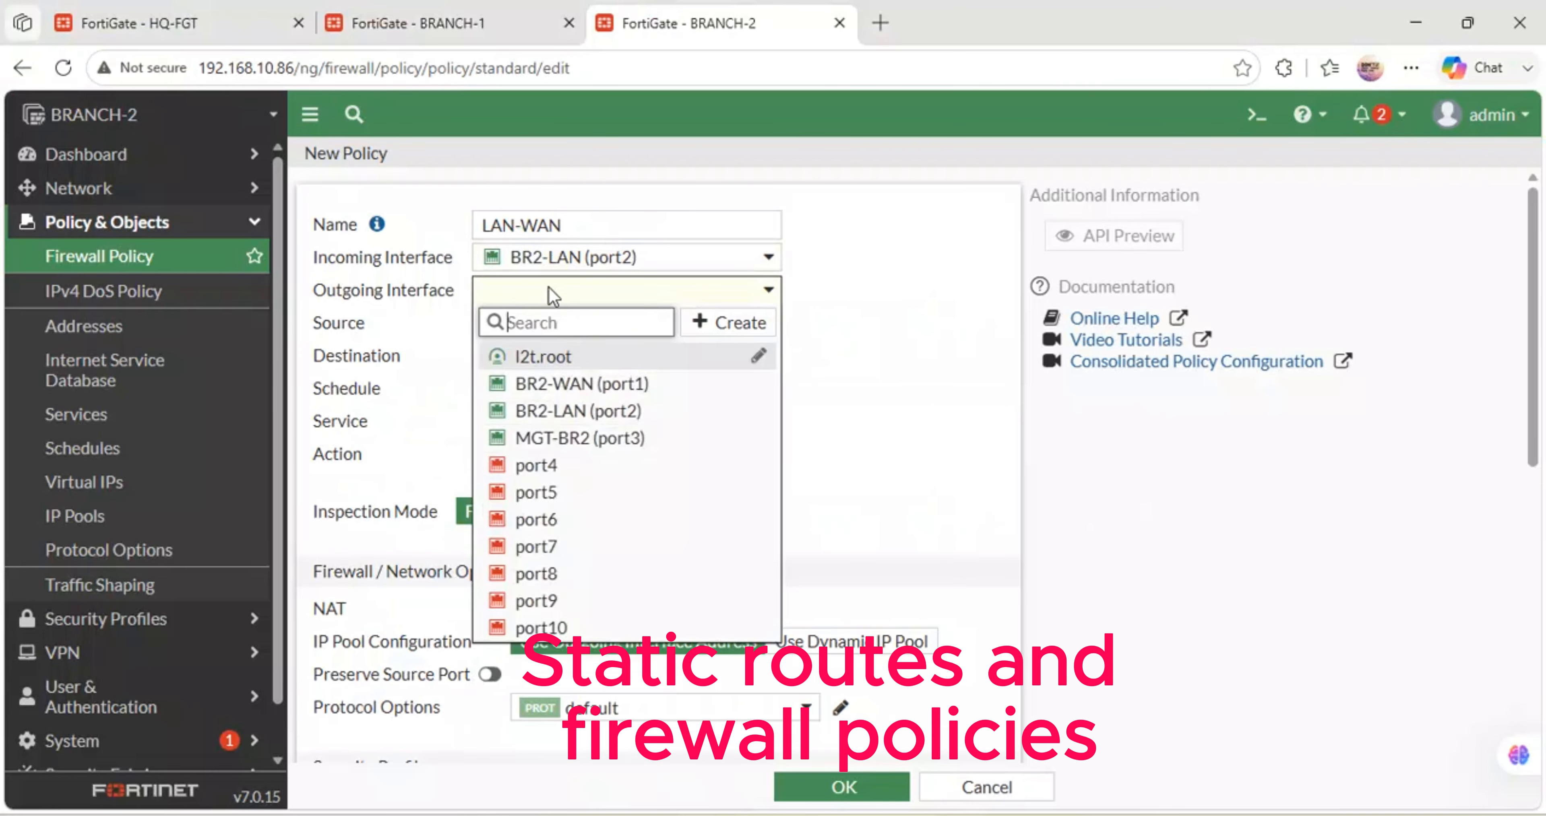
{"action": "left_click", "coordinate": [622, 384]}
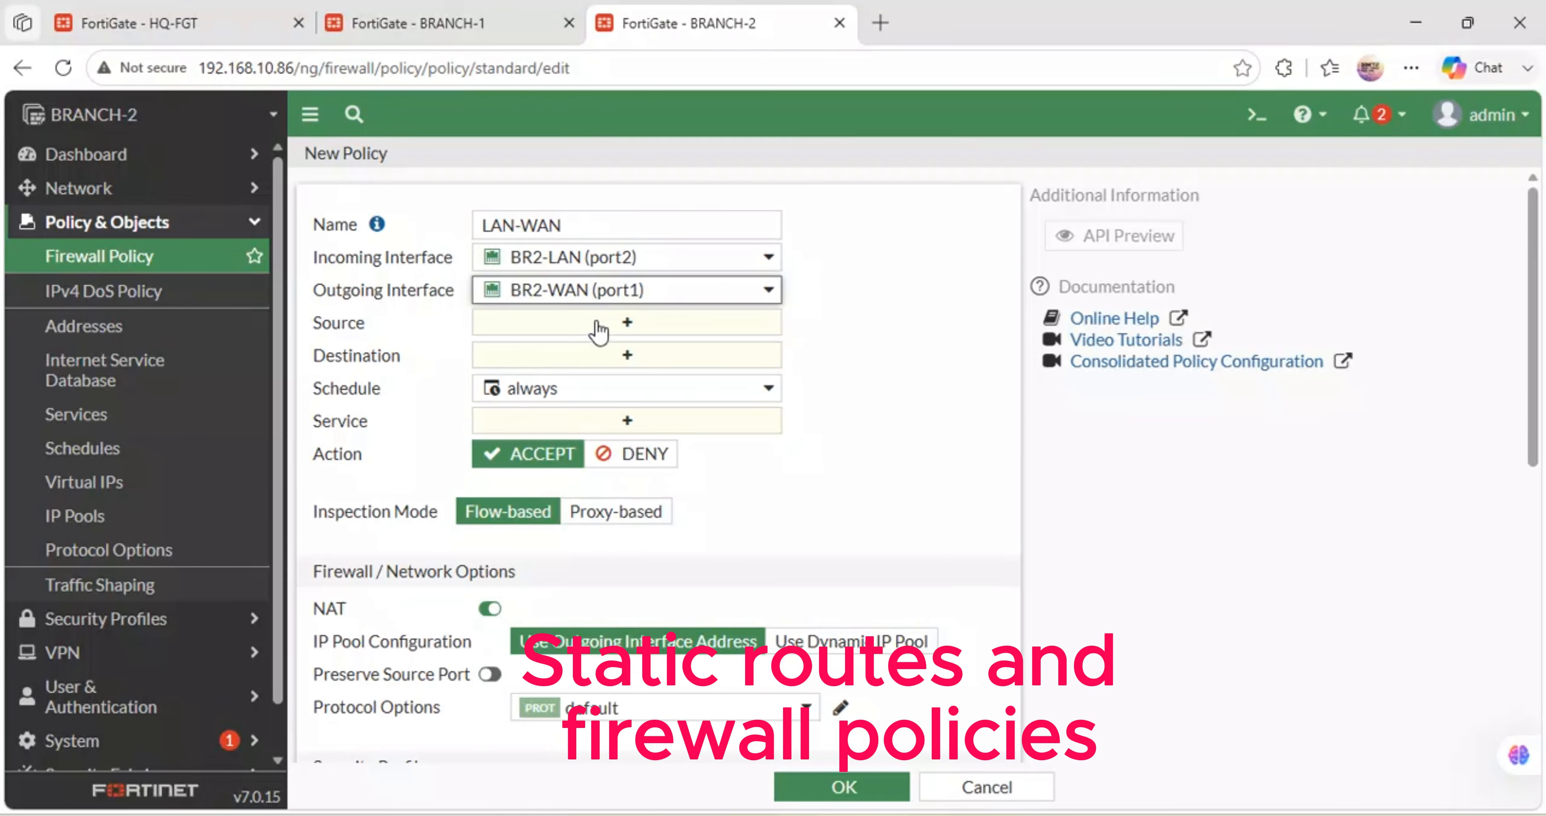
- Allow all source and destination addresses and the ALL service
{"action": "left_click", "coordinate": [597, 324]}
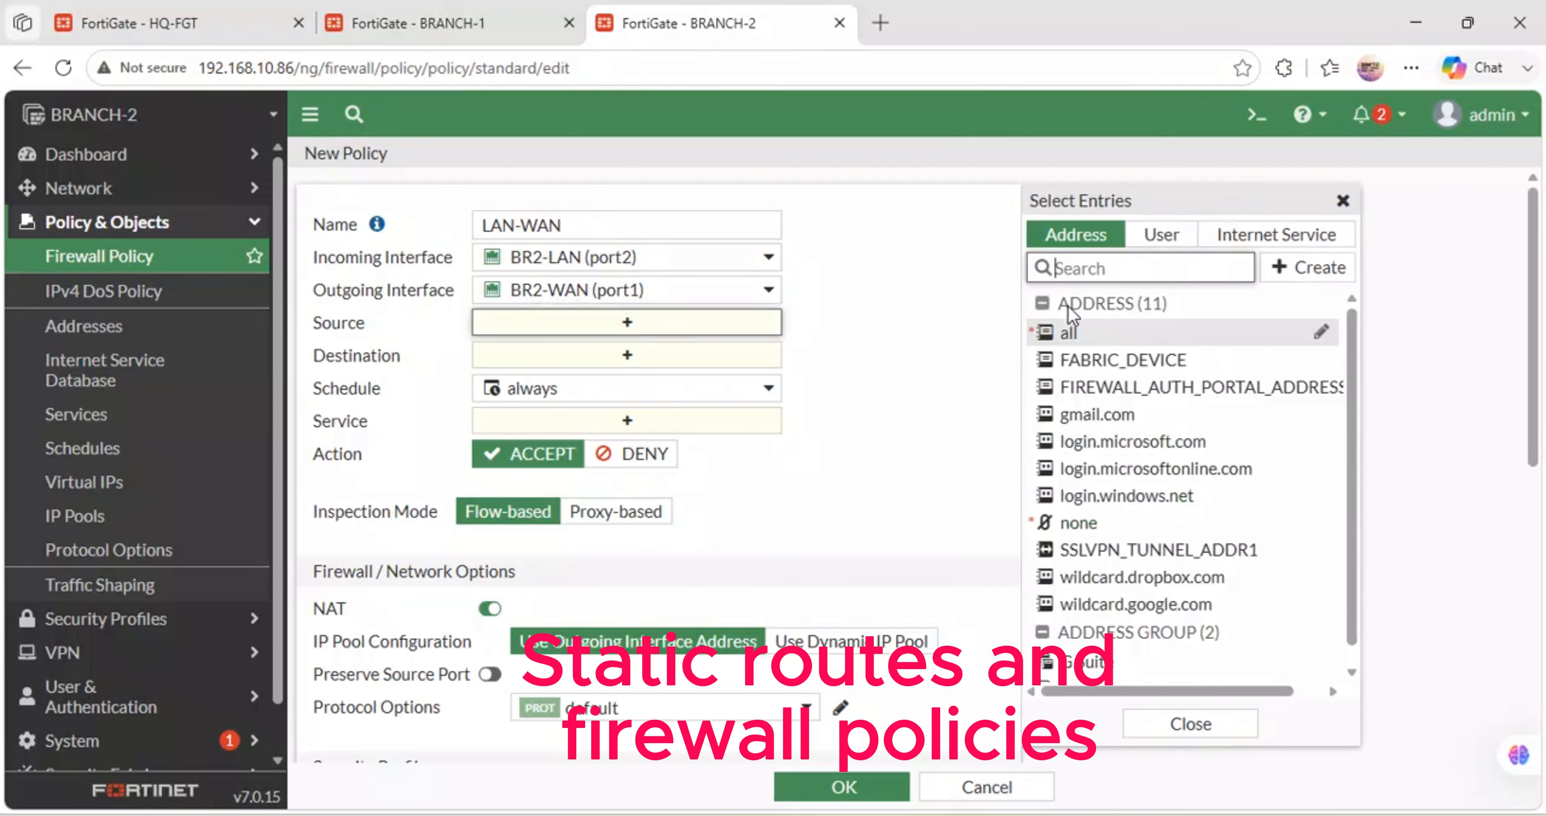
{"action": "left_click", "coordinate": [1066, 334]}
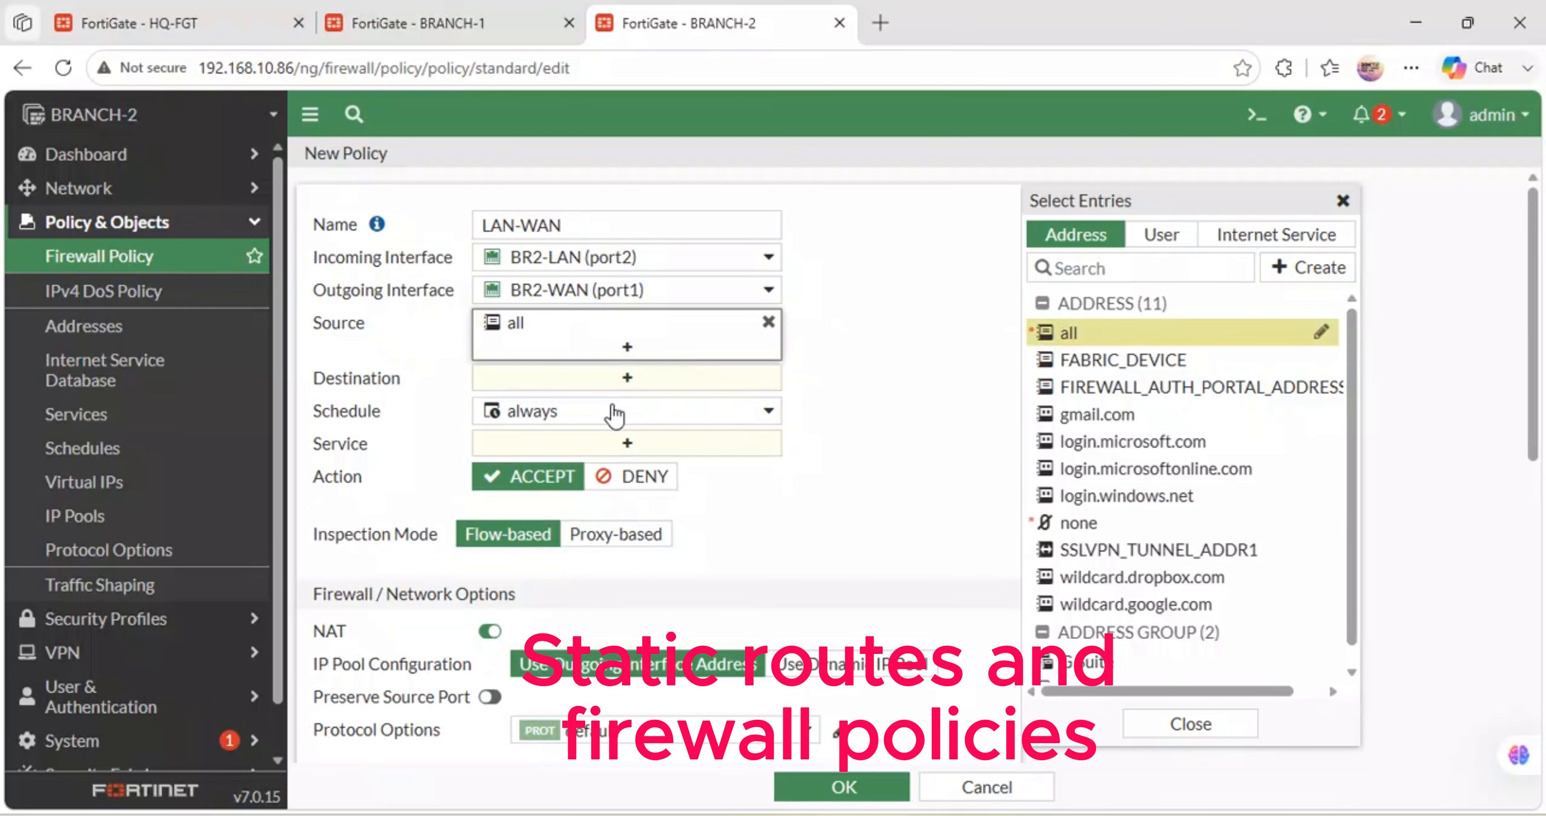
{"action": "left_click", "coordinate": [592, 387]}
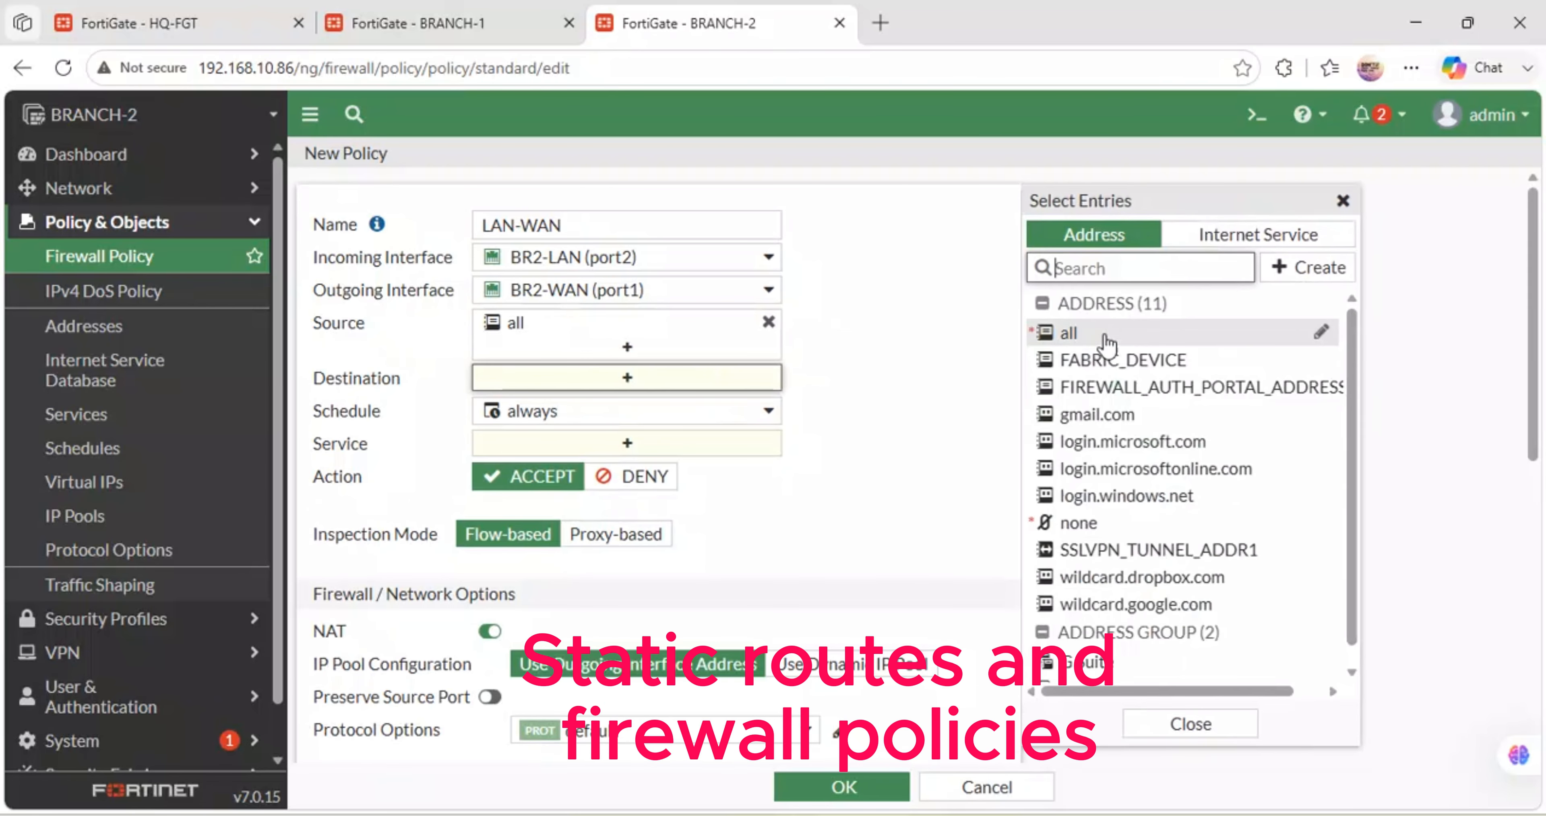
{"action": "left_click", "coordinate": [1089, 340]}
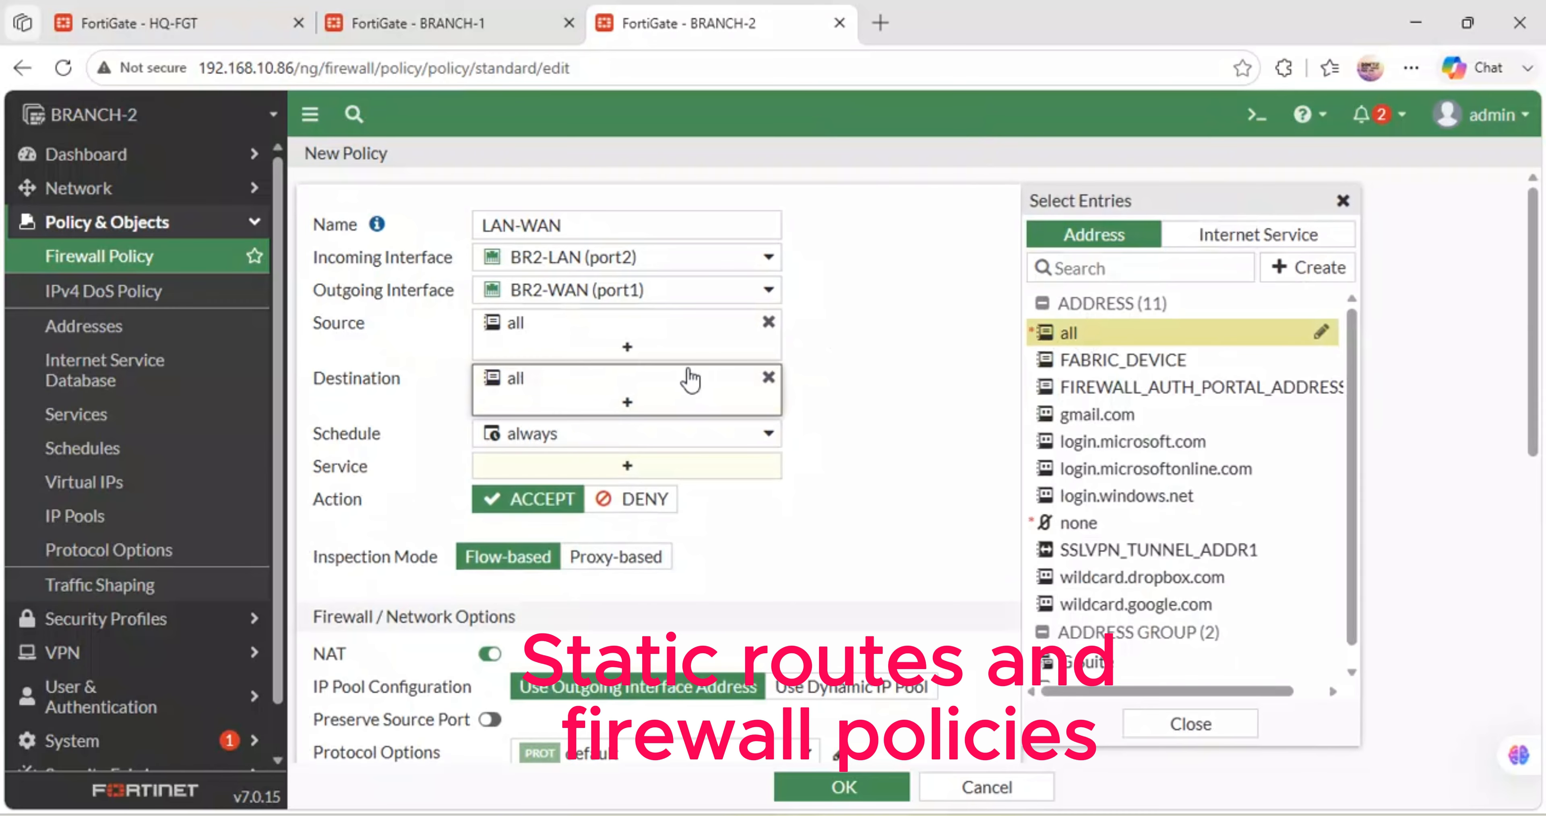
{"action": "left_click", "coordinate": [529, 475]}
{"action": "left_click", "coordinate": [1074, 326]}
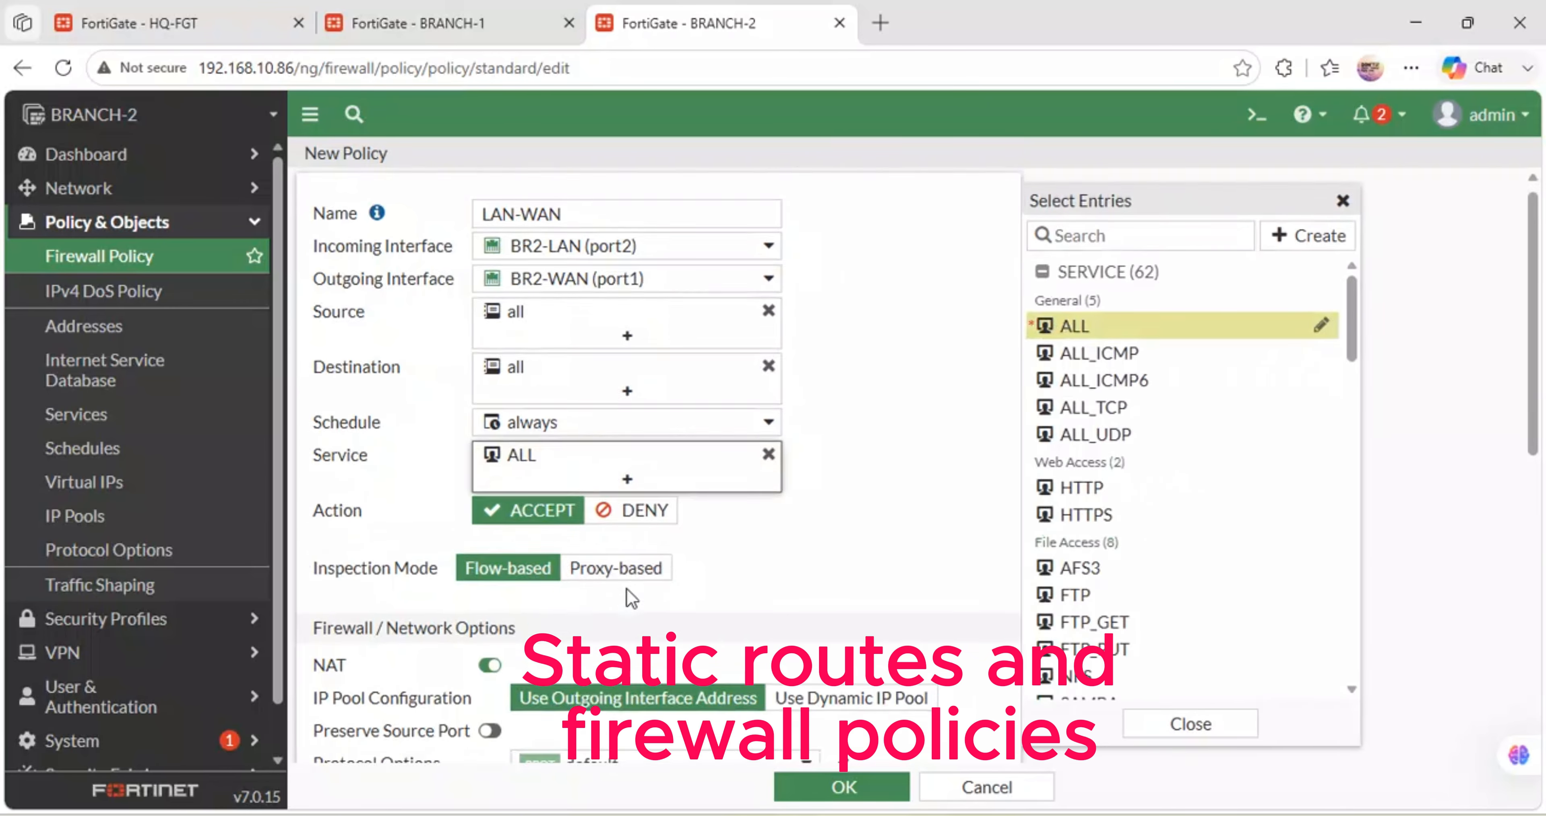
- Keep NAT on, log all sessions of allowed traffic, and save the BRANCH-2 policy
{"action": "scroll", "coordinate": [626, 589], "scroll_direction": "down", "scroll_amount": 5}
{"action": "scroll", "coordinate": [627, 588], "scroll_direction": "down", "scroll_amount": 1}
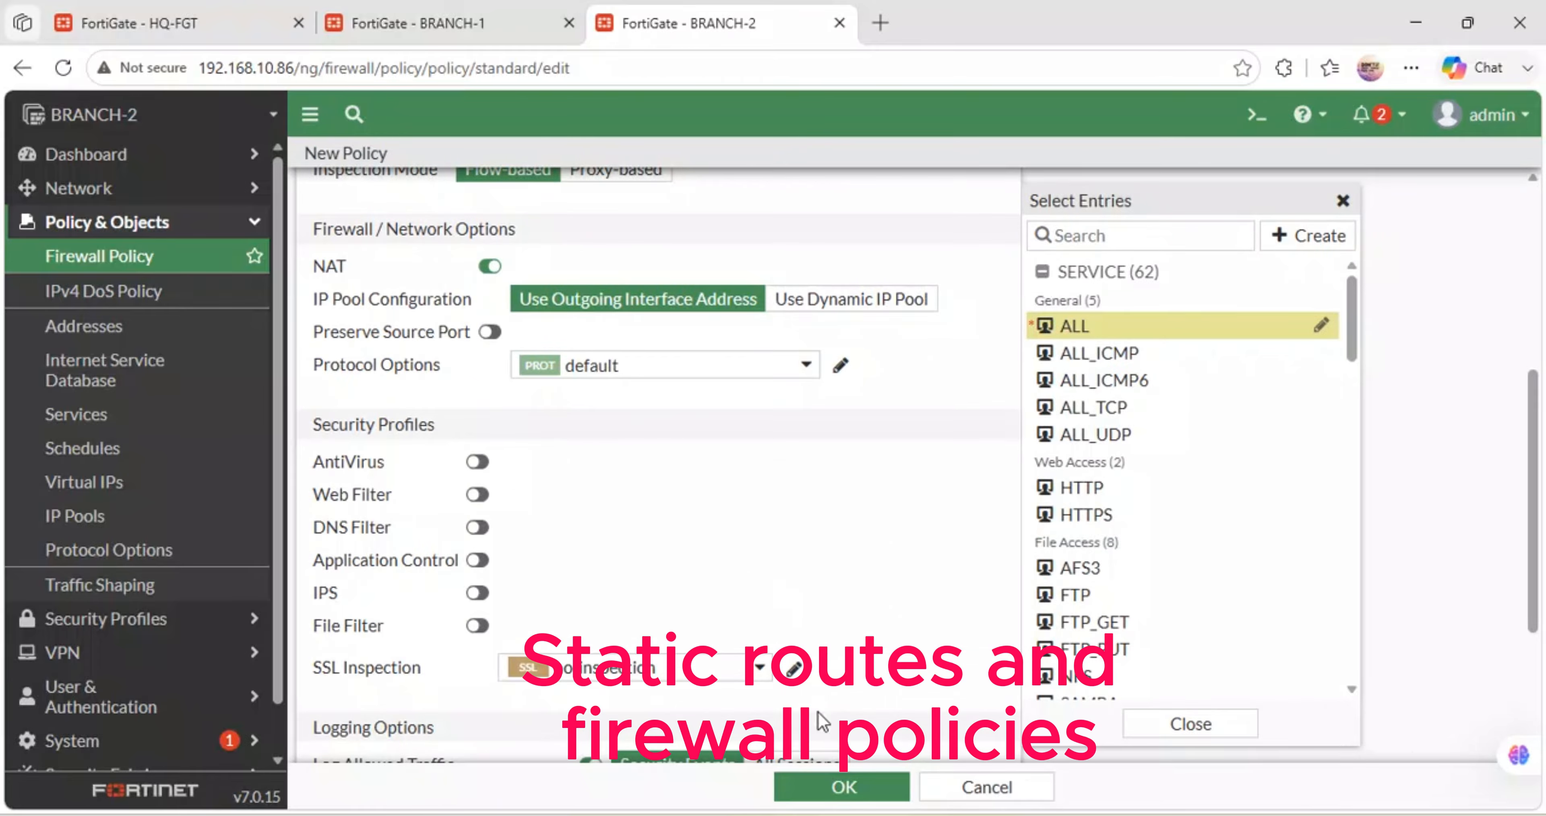
{"action": "scroll", "coordinate": [822, 720], "scroll_direction": "down", "scroll_amount": 3}
{"action": "scroll", "coordinate": [627, 606], "scroll_direction": "up", "scroll_amount": 6}
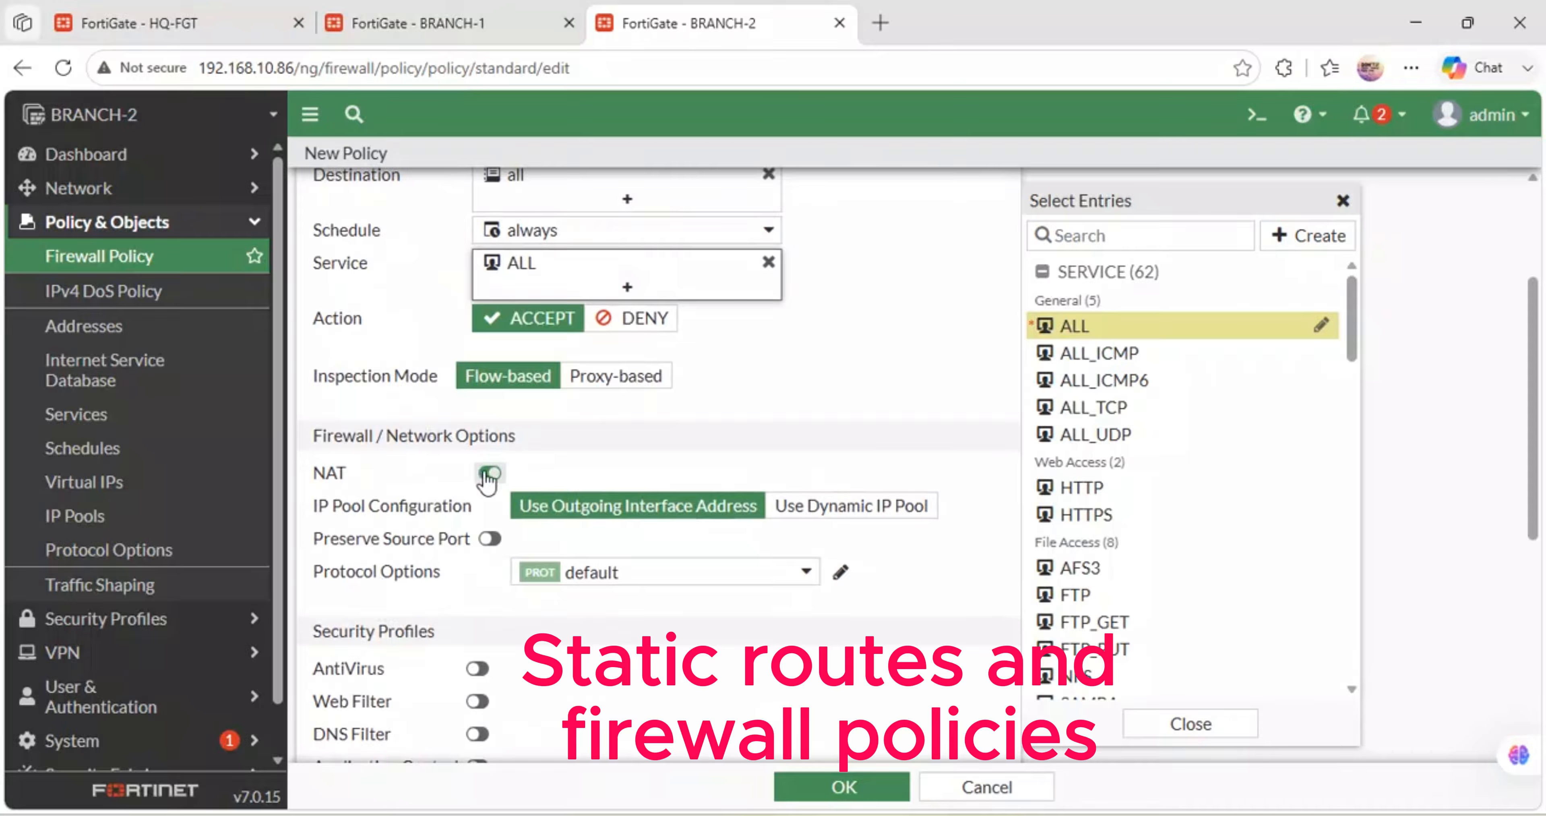
{"action": "scroll", "coordinate": [487, 477], "scroll_direction": "down", "scroll_amount": 6}
{"action": "left_click", "coordinate": [780, 518]}
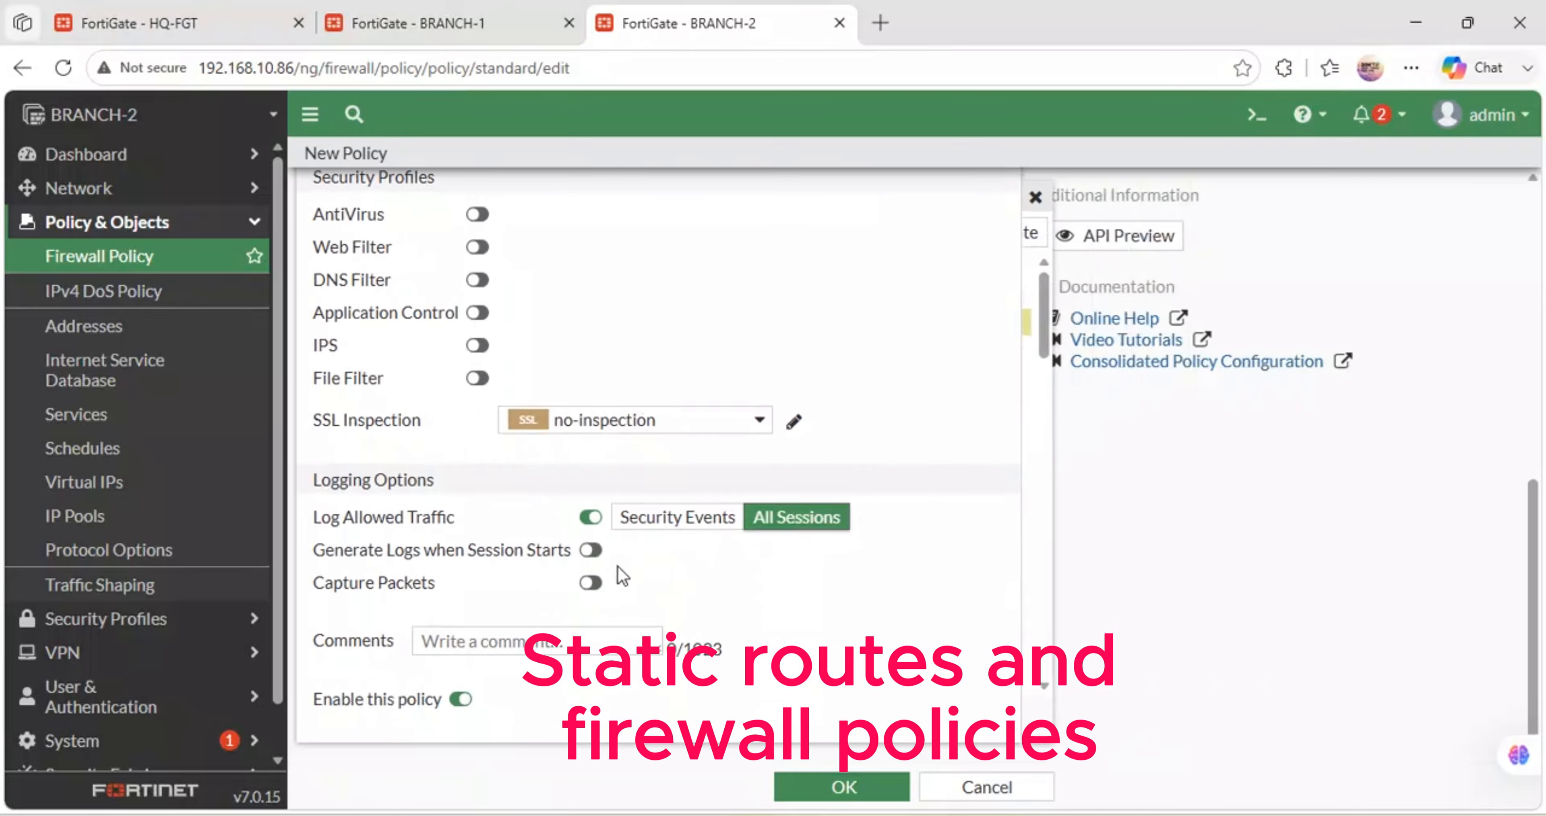
{"action": "left_click", "coordinate": [831, 787]}
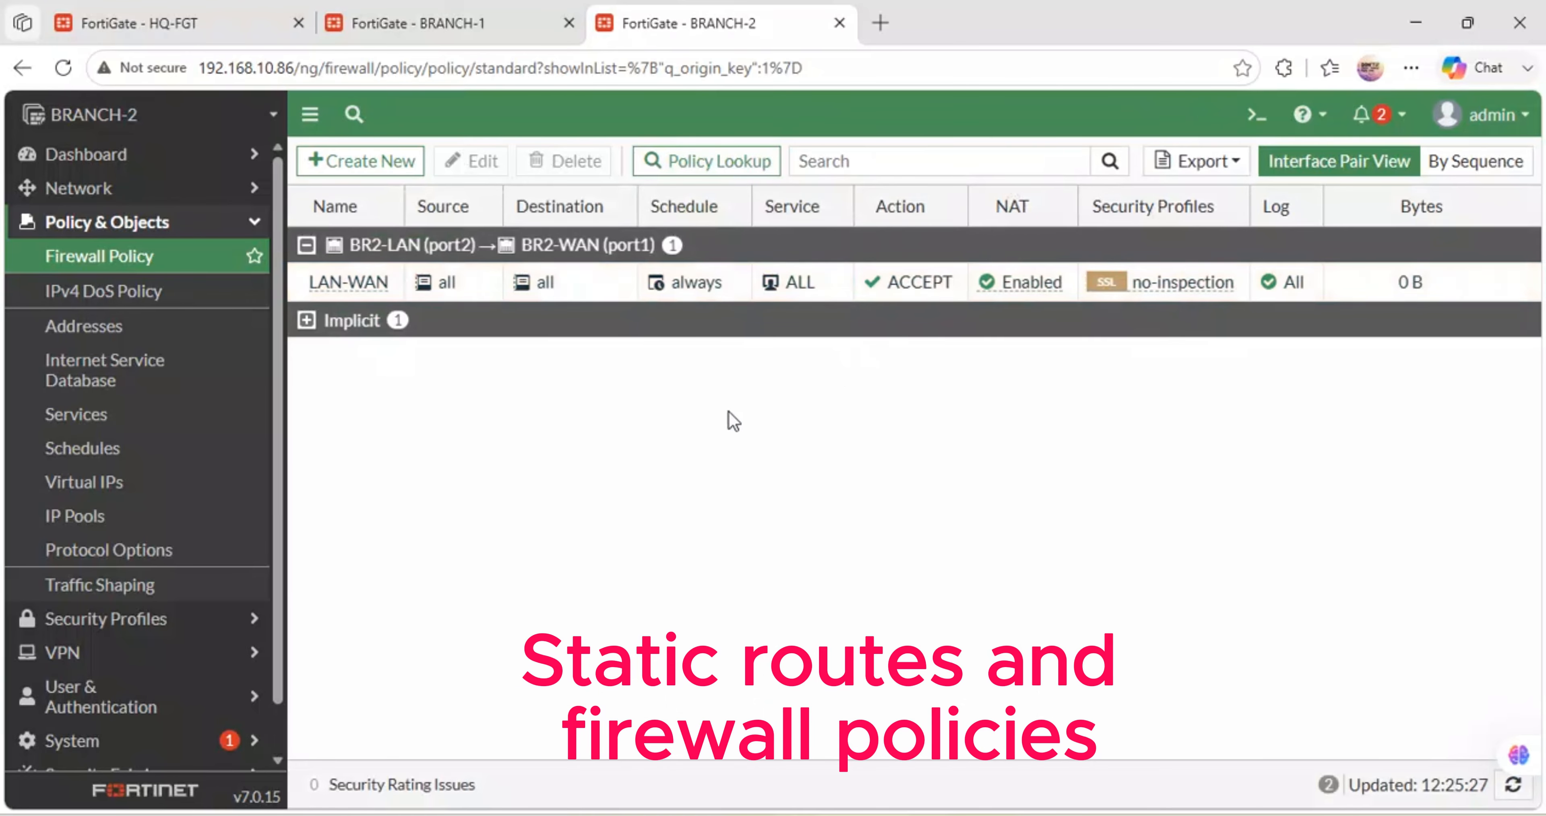
{"action": "mouse_move", "coordinate": [471, 814]}
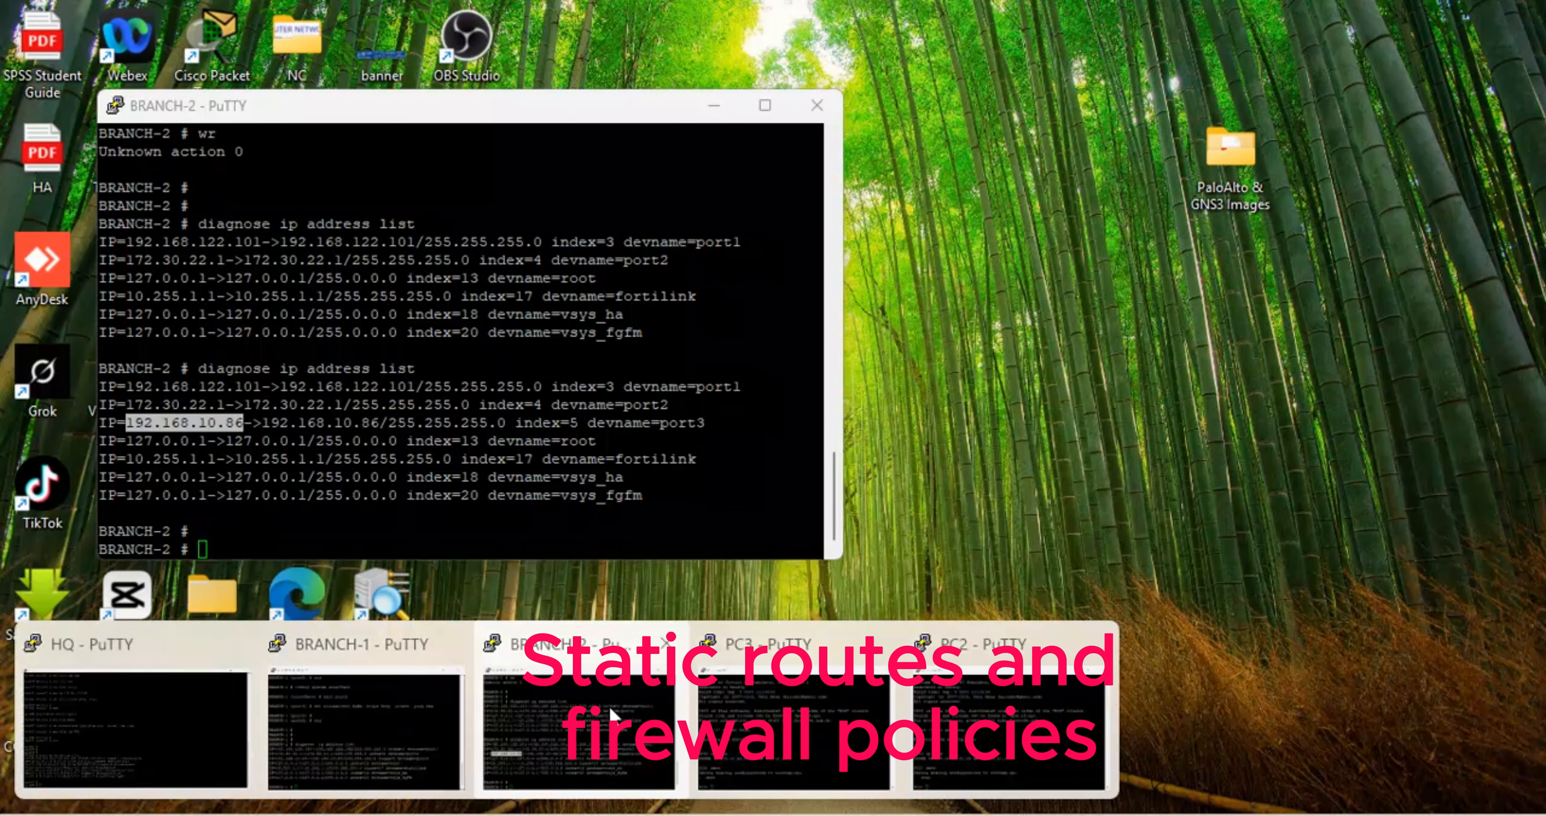
- From PC3, ping 192.168.122.1 and then run a continuous ping to google.com
{"action": "left_click", "coordinate": [771, 712]}
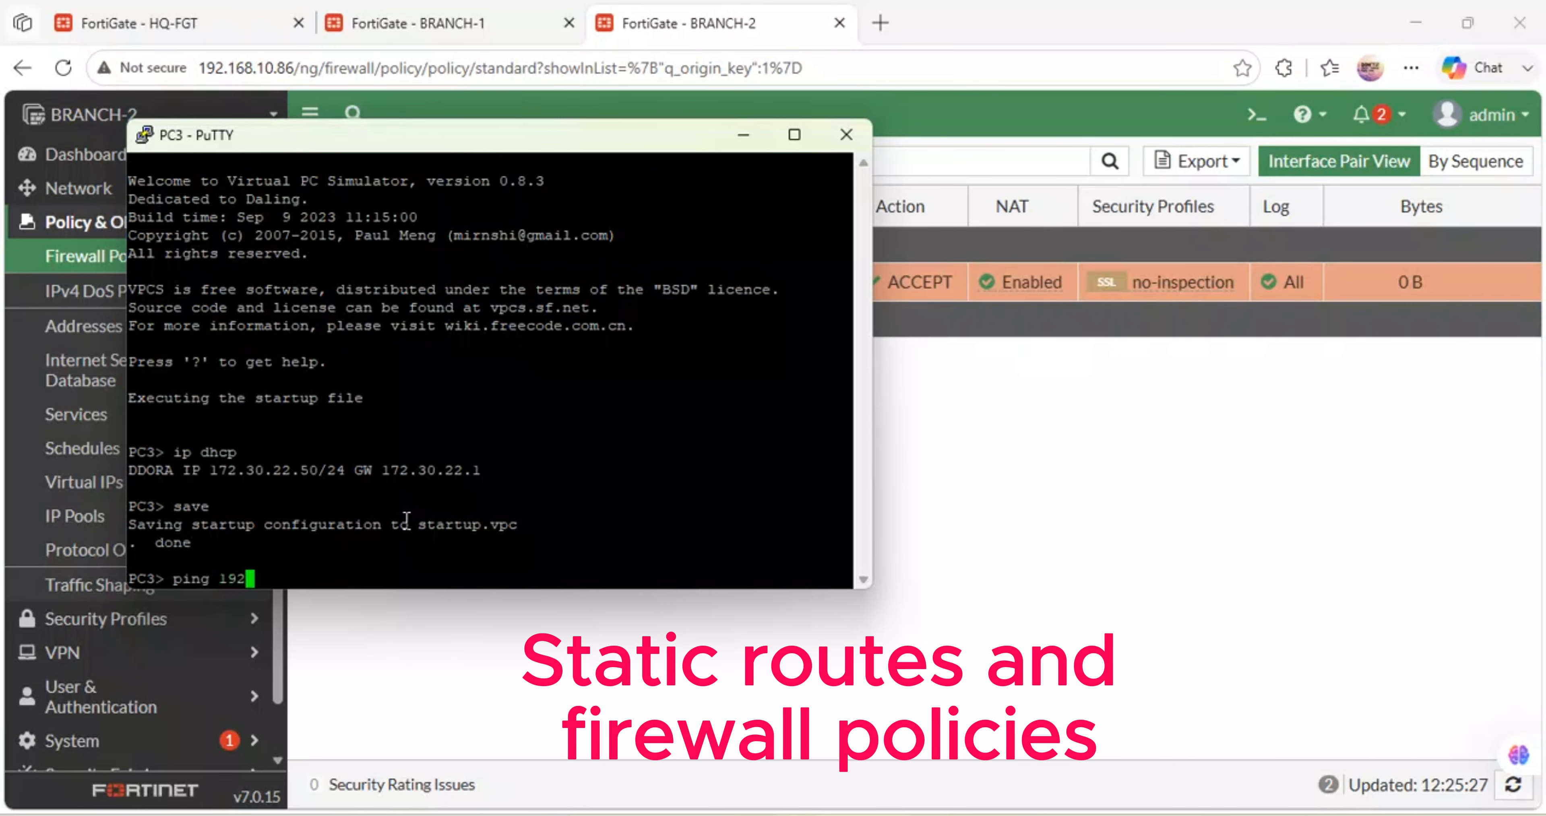
{"action": "type", "text": ".122.1"}
{"action": "key", "text": "Return"}
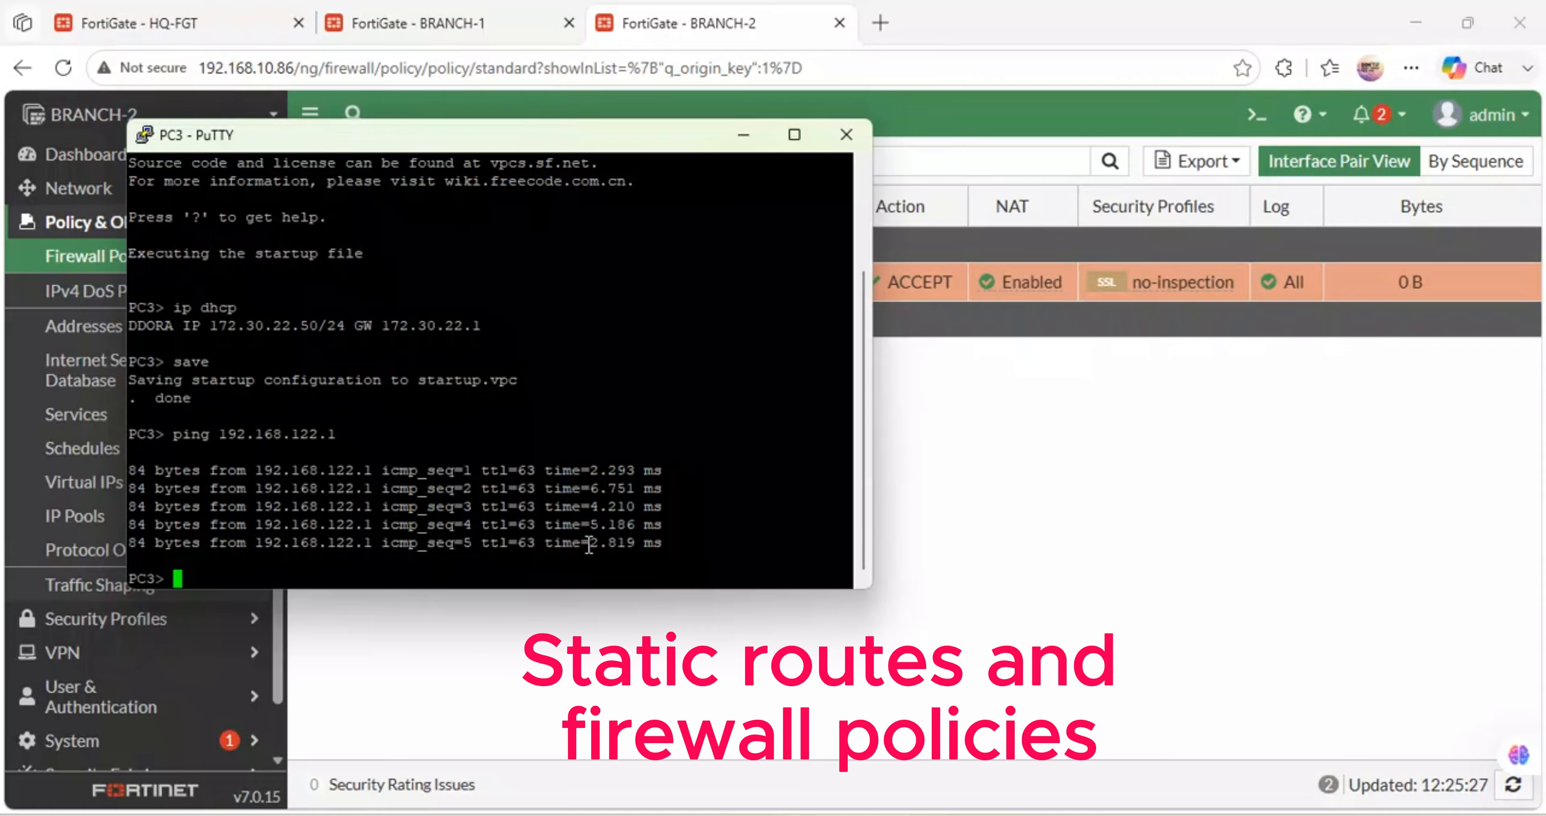
{"action": "key", "text": "Up"}
{"action": "key", "text": "BackSpace"}
{"action": "key", "text": "BackSpace"}
{"action": "key", "text": "BackSpace"}
{"action": "key", "text": "BackSpace"}
{"action": "key", "text": "BackSpace"}
{"action": "key", "text": "BackSpace"}
{"action": "key", "text": "BackSpace"}
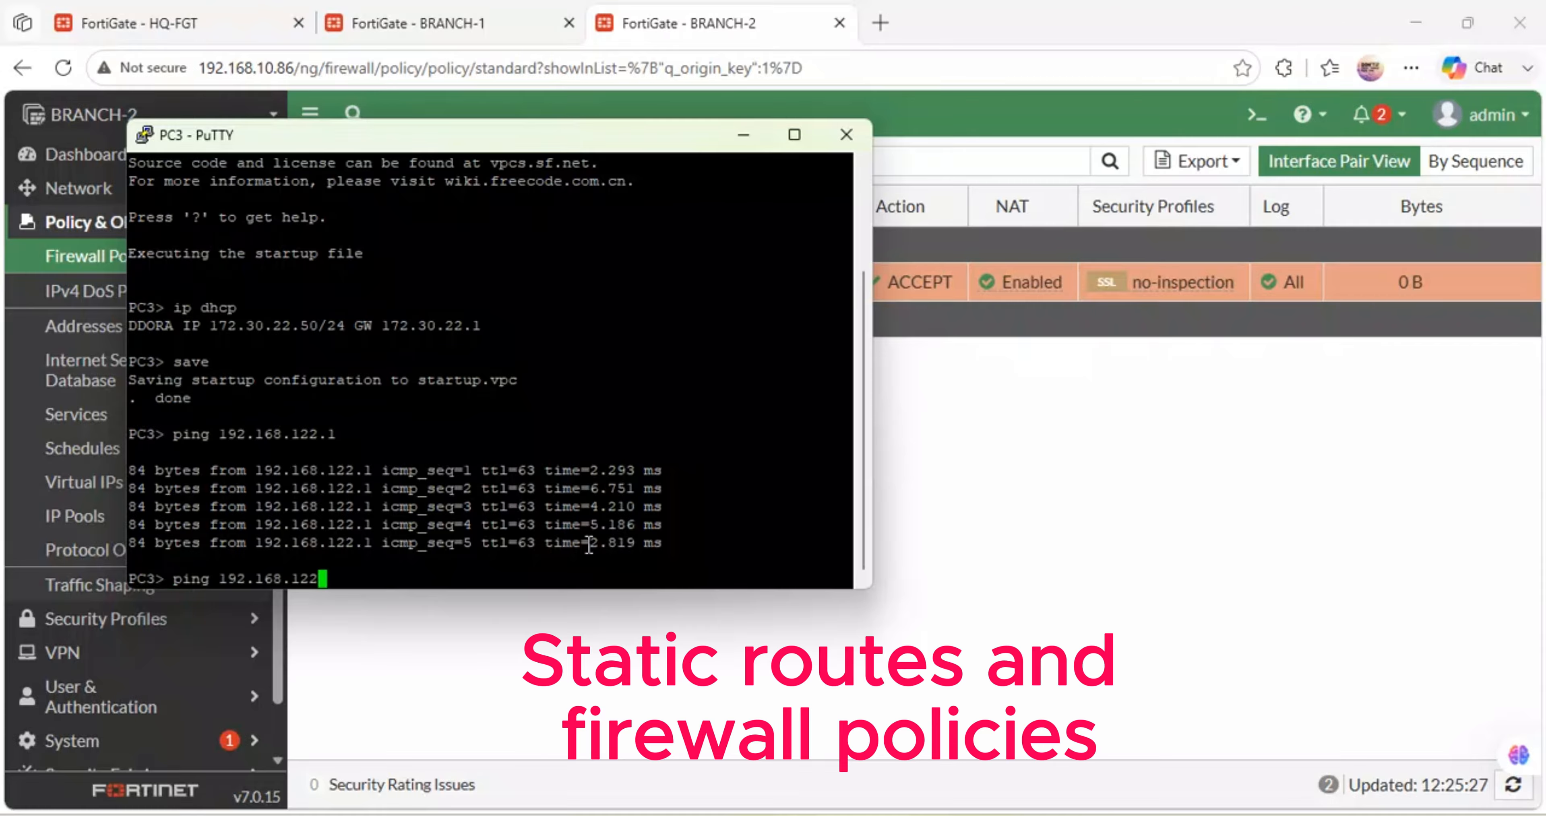
{"action": "key", "text": "BackSpace"}
{"action": "key", "text": "BackSpace"}
{"action": "key", "text": "BackSpace"}
{"action": "key", "text": "BackSpace"}
{"action": "key", "text": "BackSpace"}
{"action": "key", "text": "BackSpace"}
{"action": "type", "text": "google.com -t"}
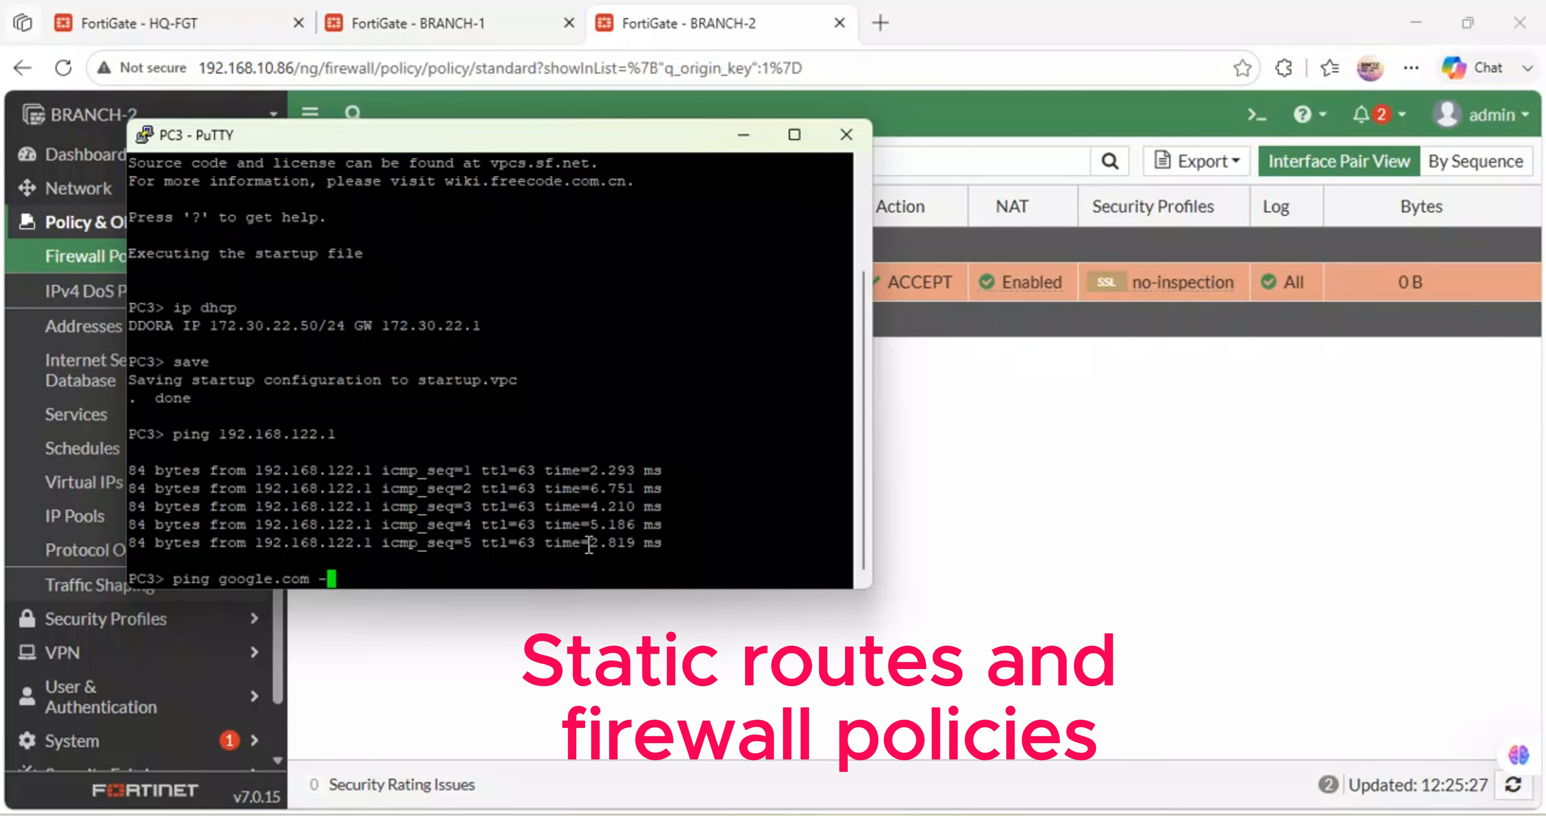
{"action": "key", "text": "Return"}
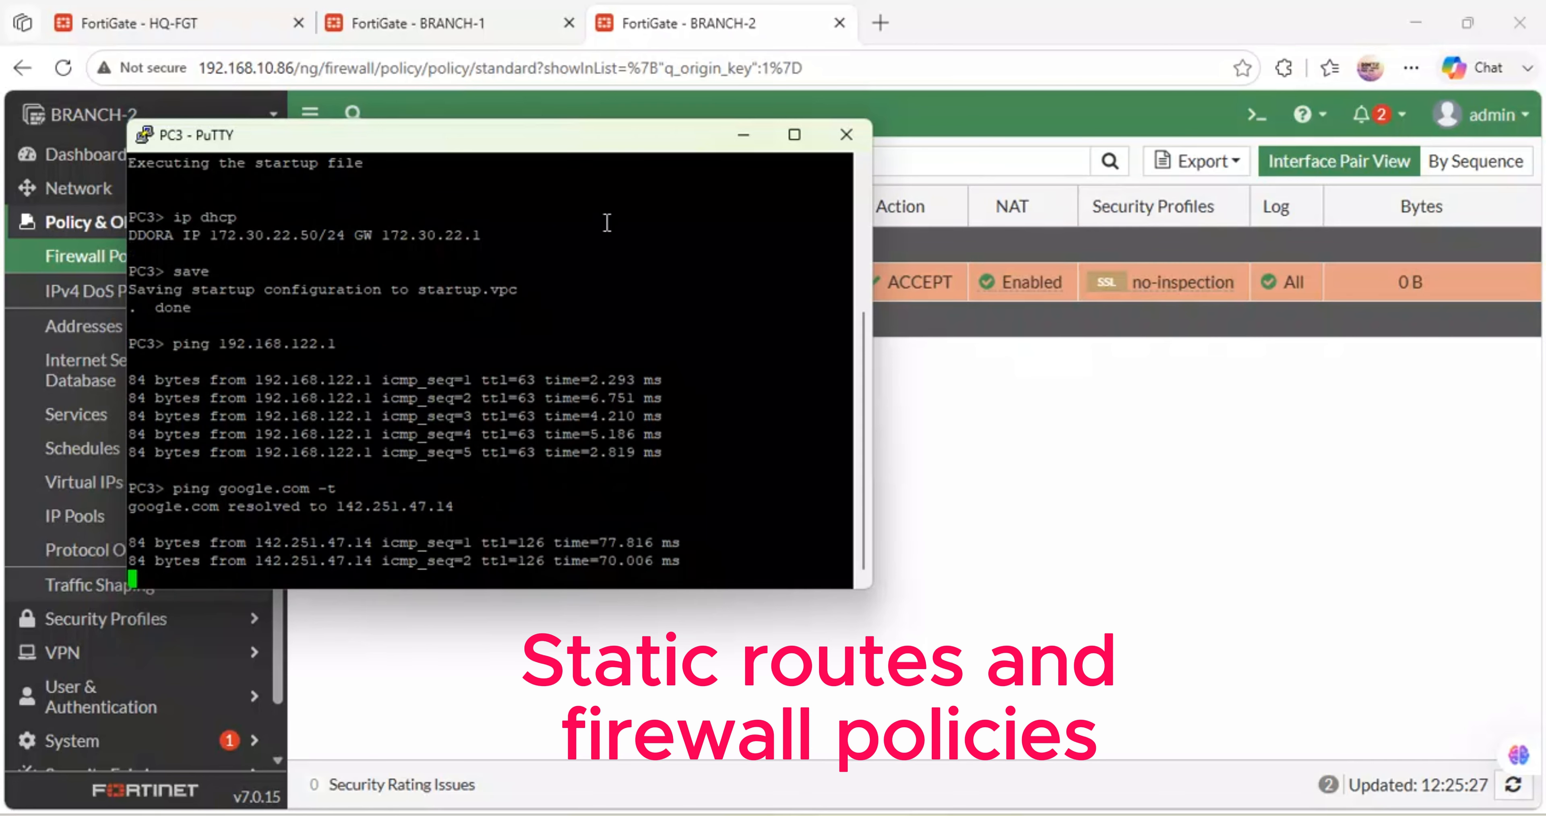
- Set the PuTTY terminal font to 16-point, apply it, and minimize the terminal
{"action": "right_click", "coordinate": [515, 155]}
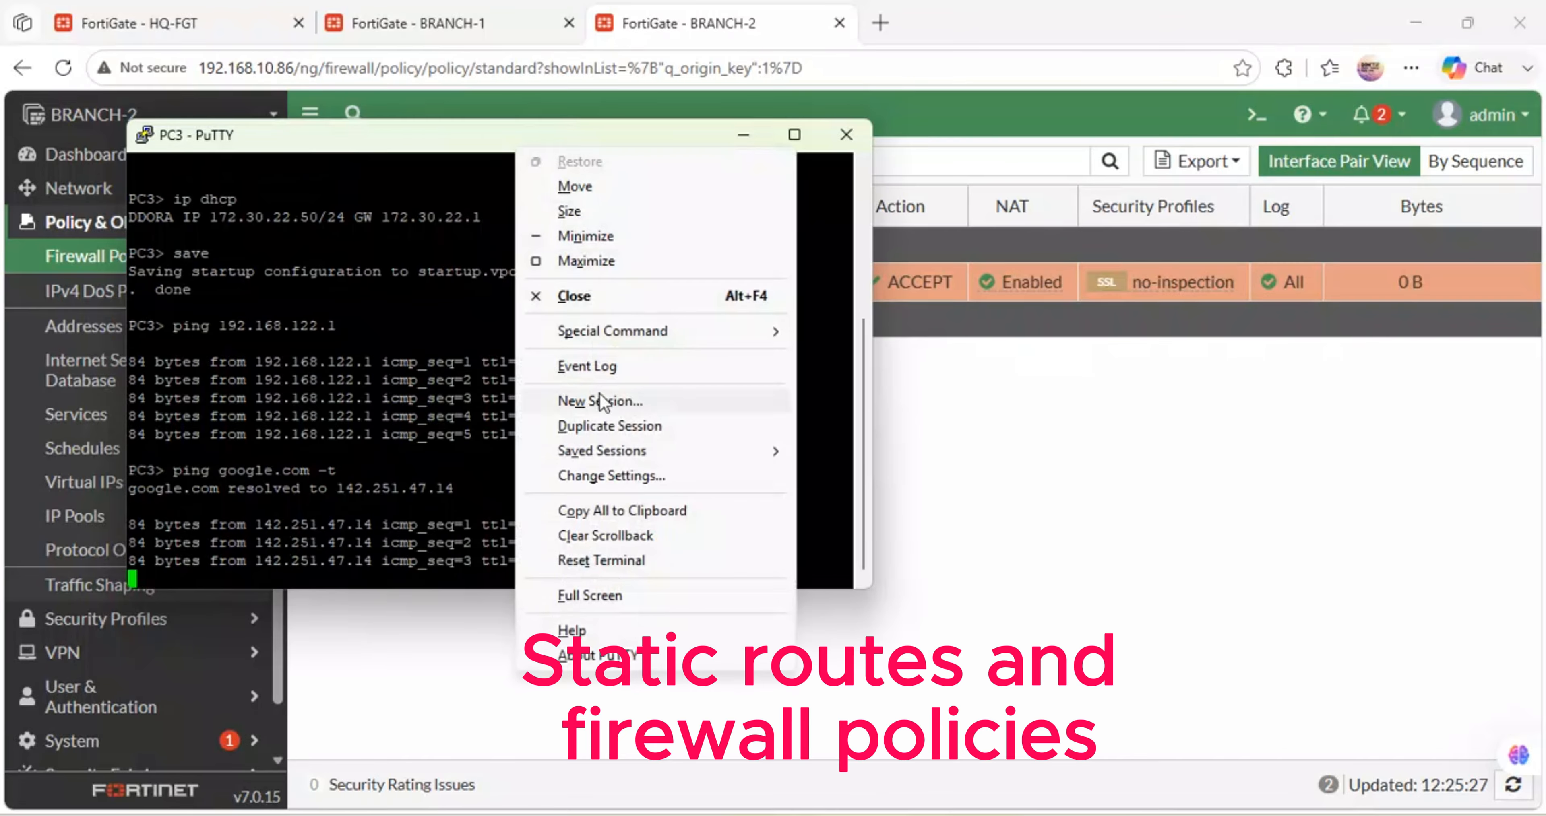
{"action": "left_click", "coordinate": [591, 477]}
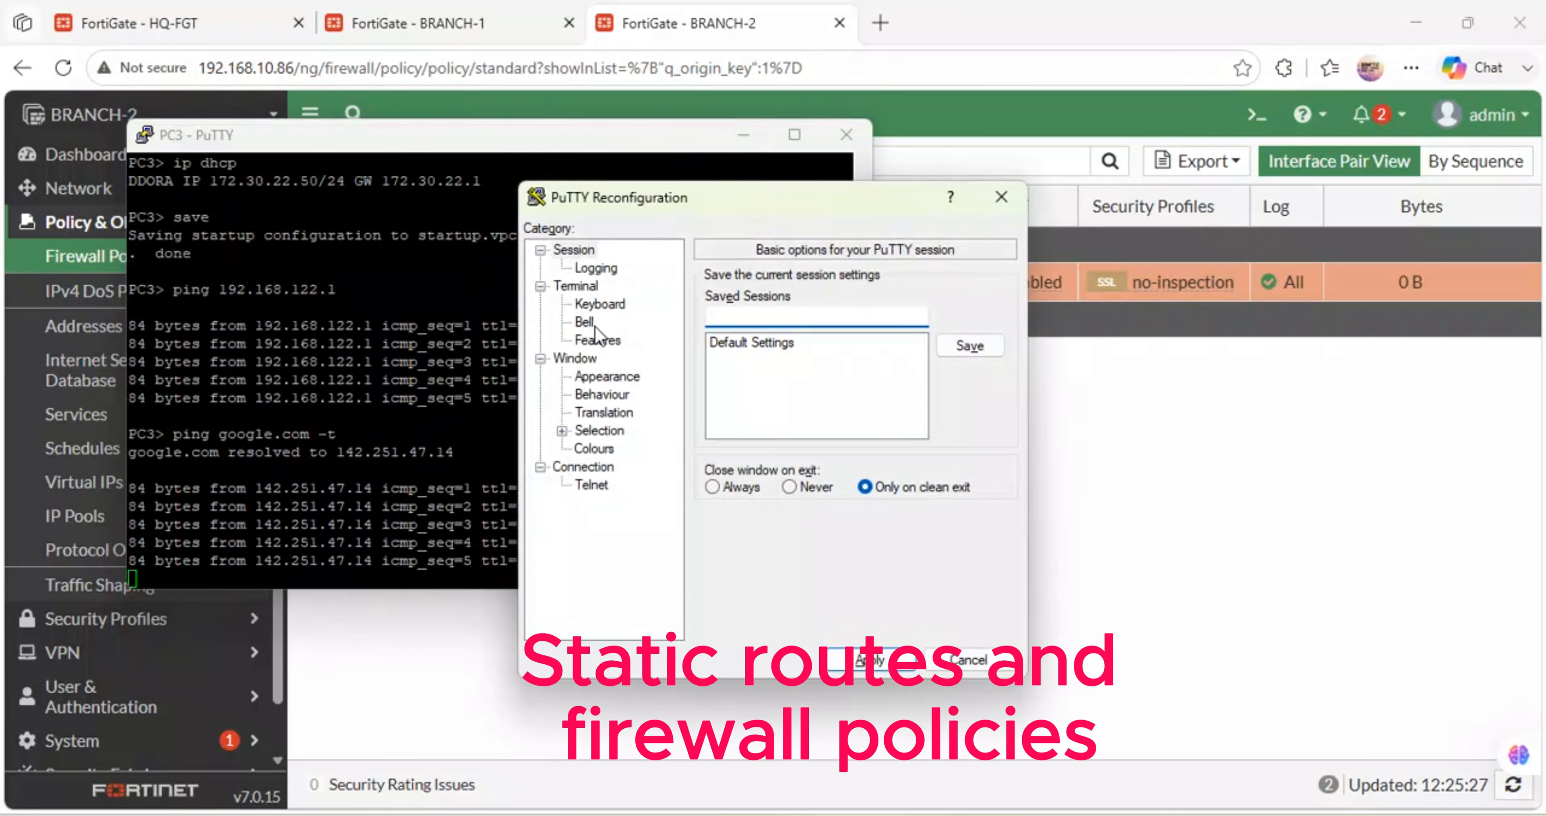
{"action": "left_click", "coordinate": [587, 377]}
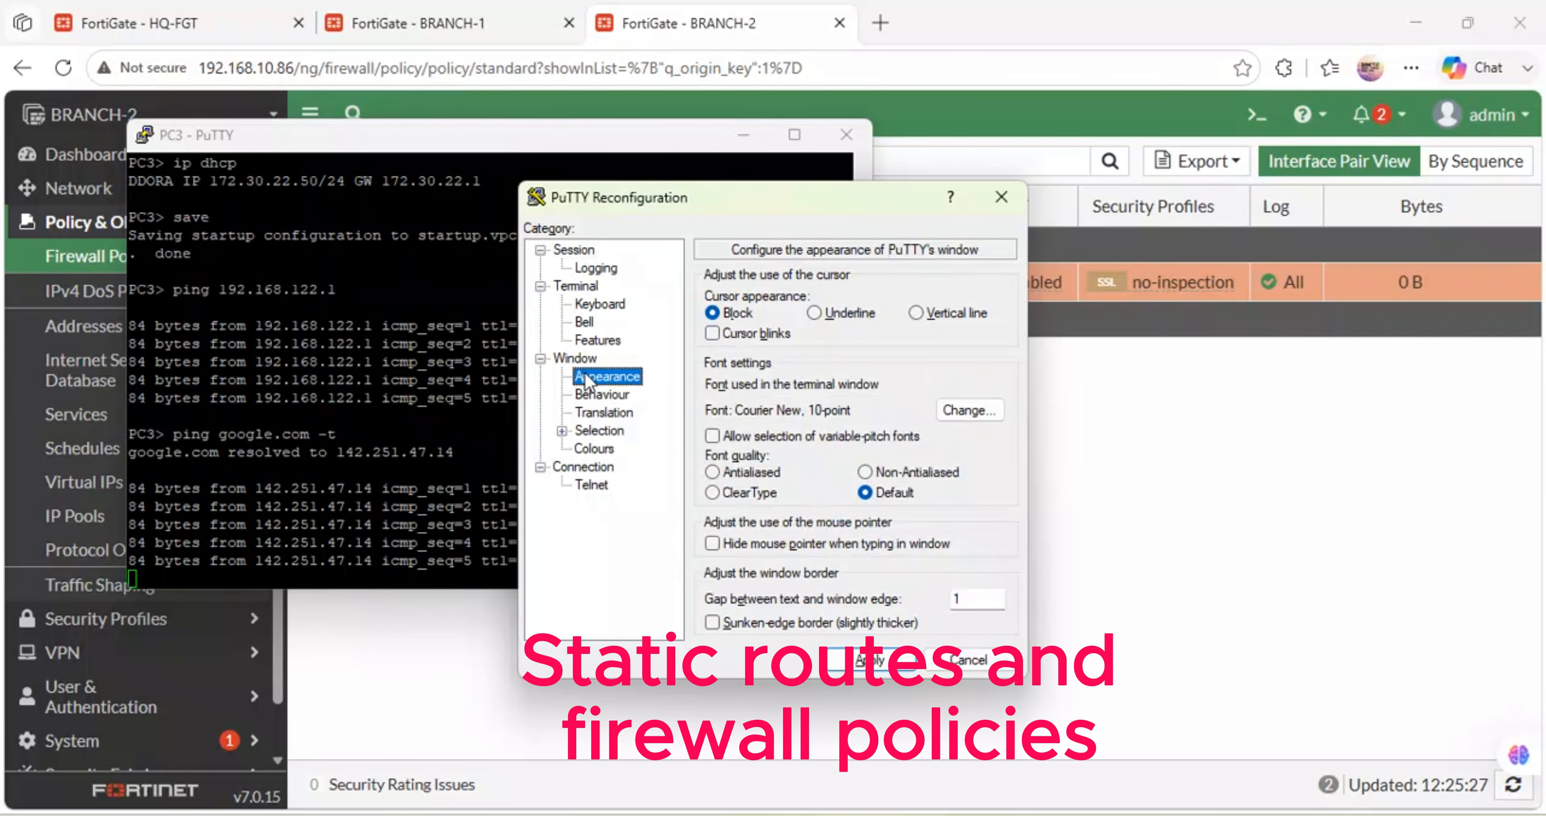
{"action": "left_click", "coordinate": [970, 410]}
{"action": "left_click", "coordinate": [955, 410]}
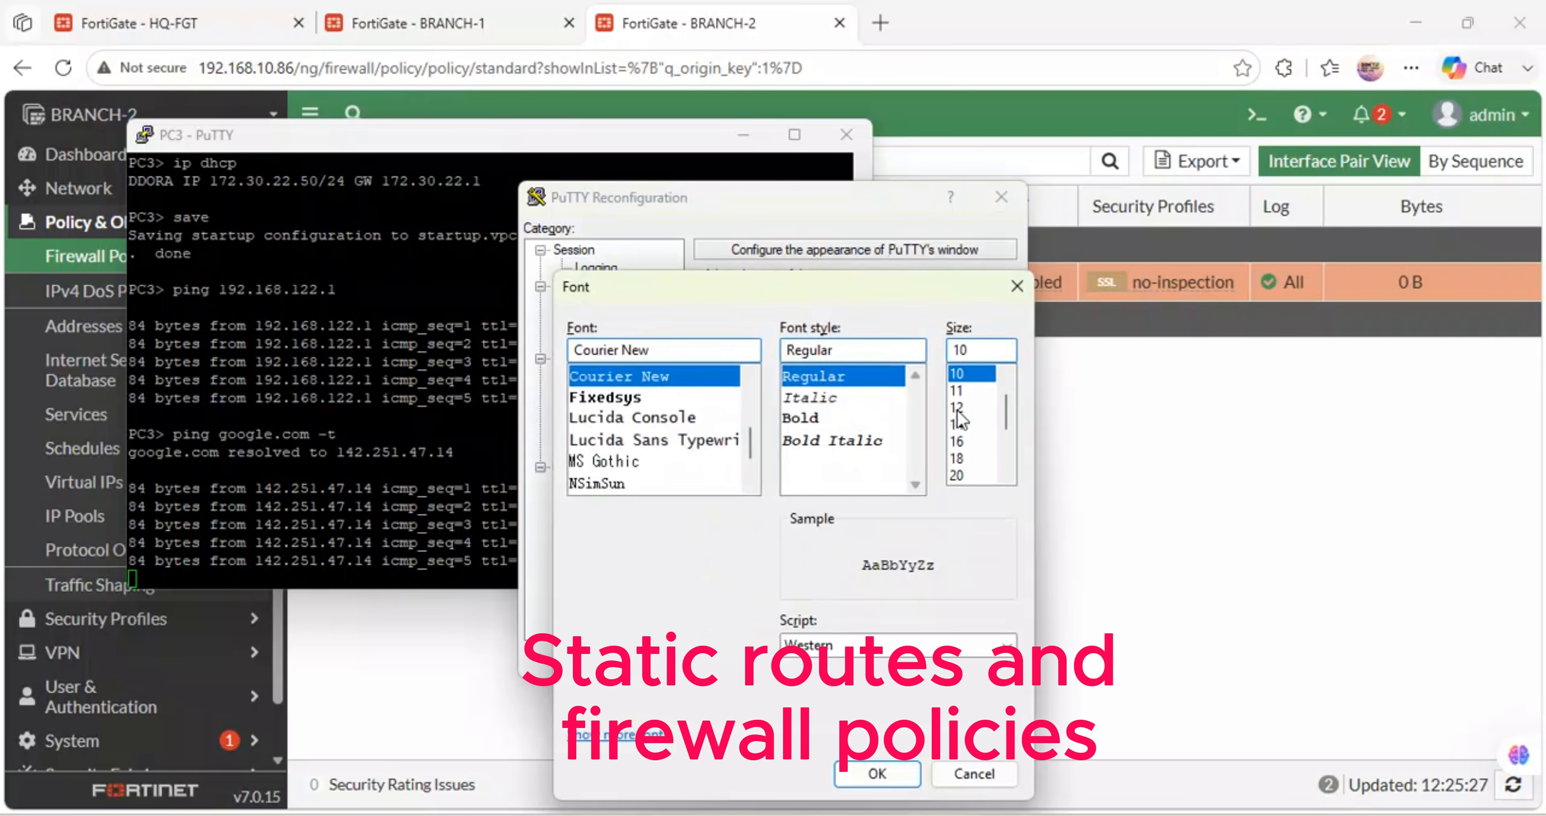
{"action": "left_click", "coordinate": [960, 446]}
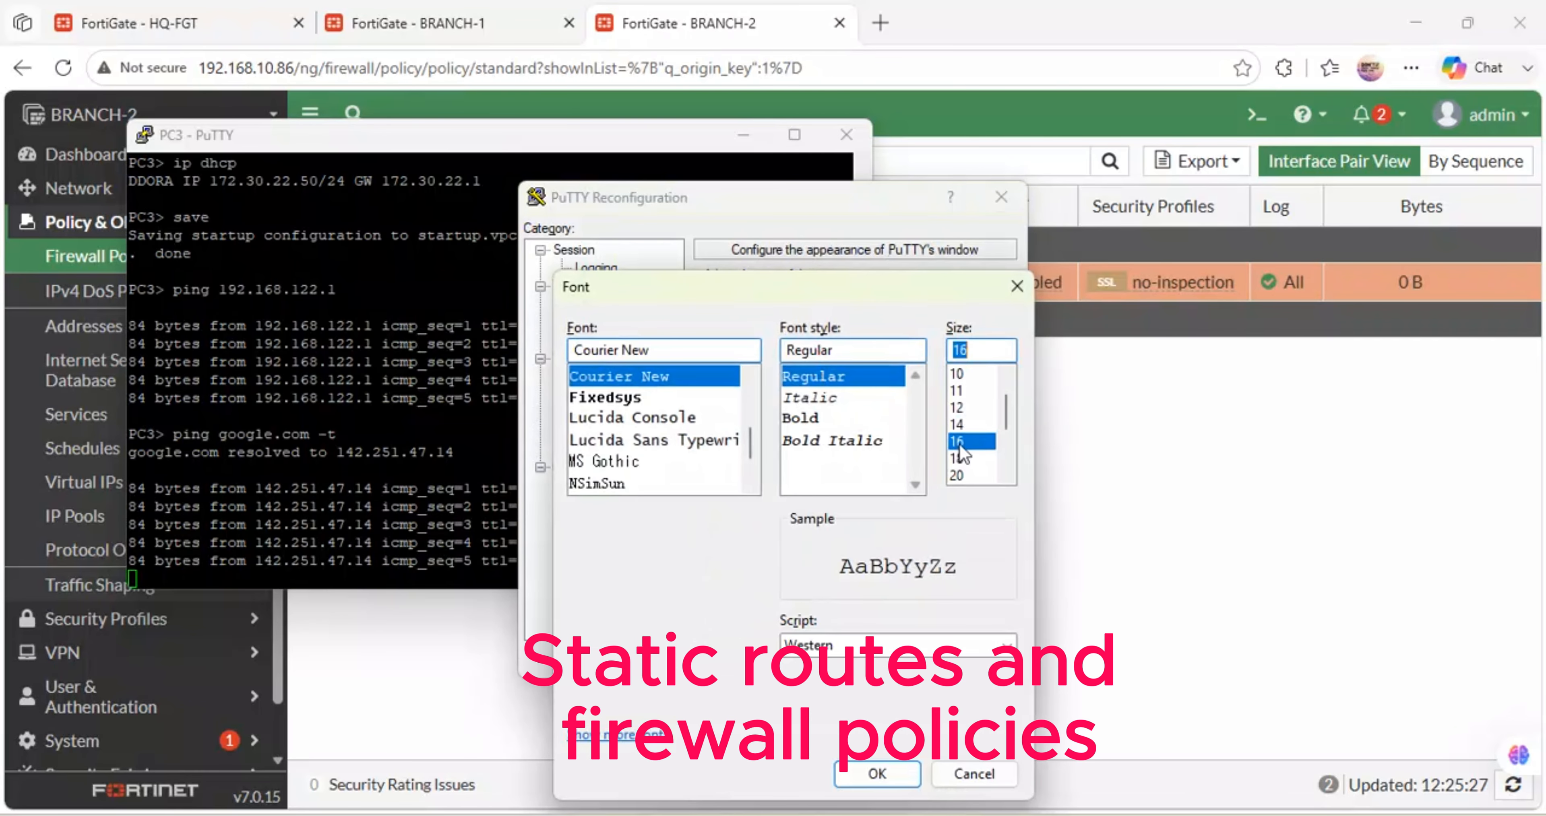
{"action": "left_click", "coordinate": [877, 774]}
{"action": "left_click", "coordinate": [870, 660]}
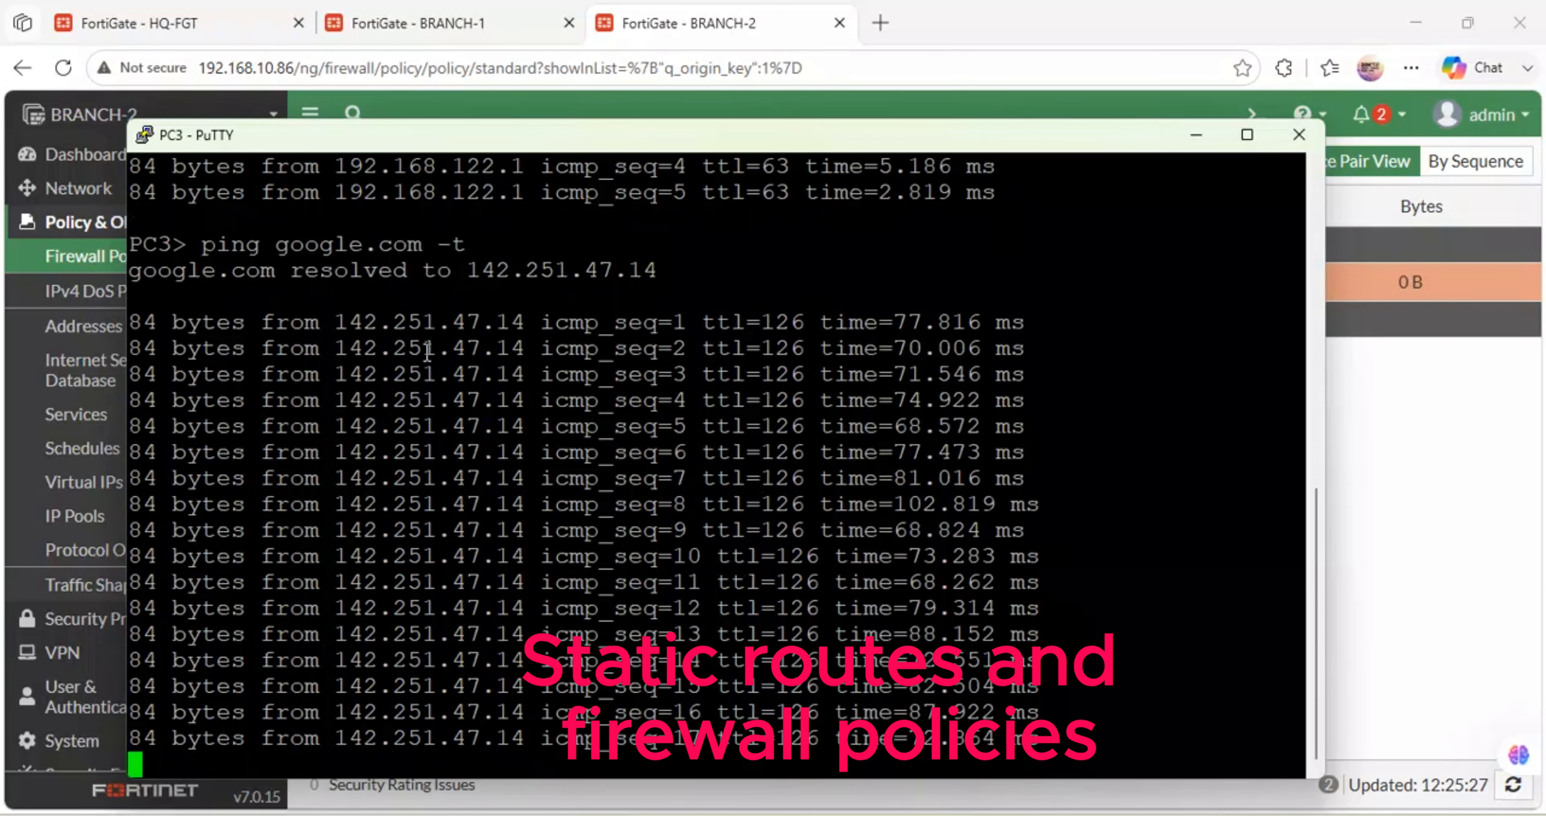
{"action": "left_click", "coordinate": [1201, 136]}
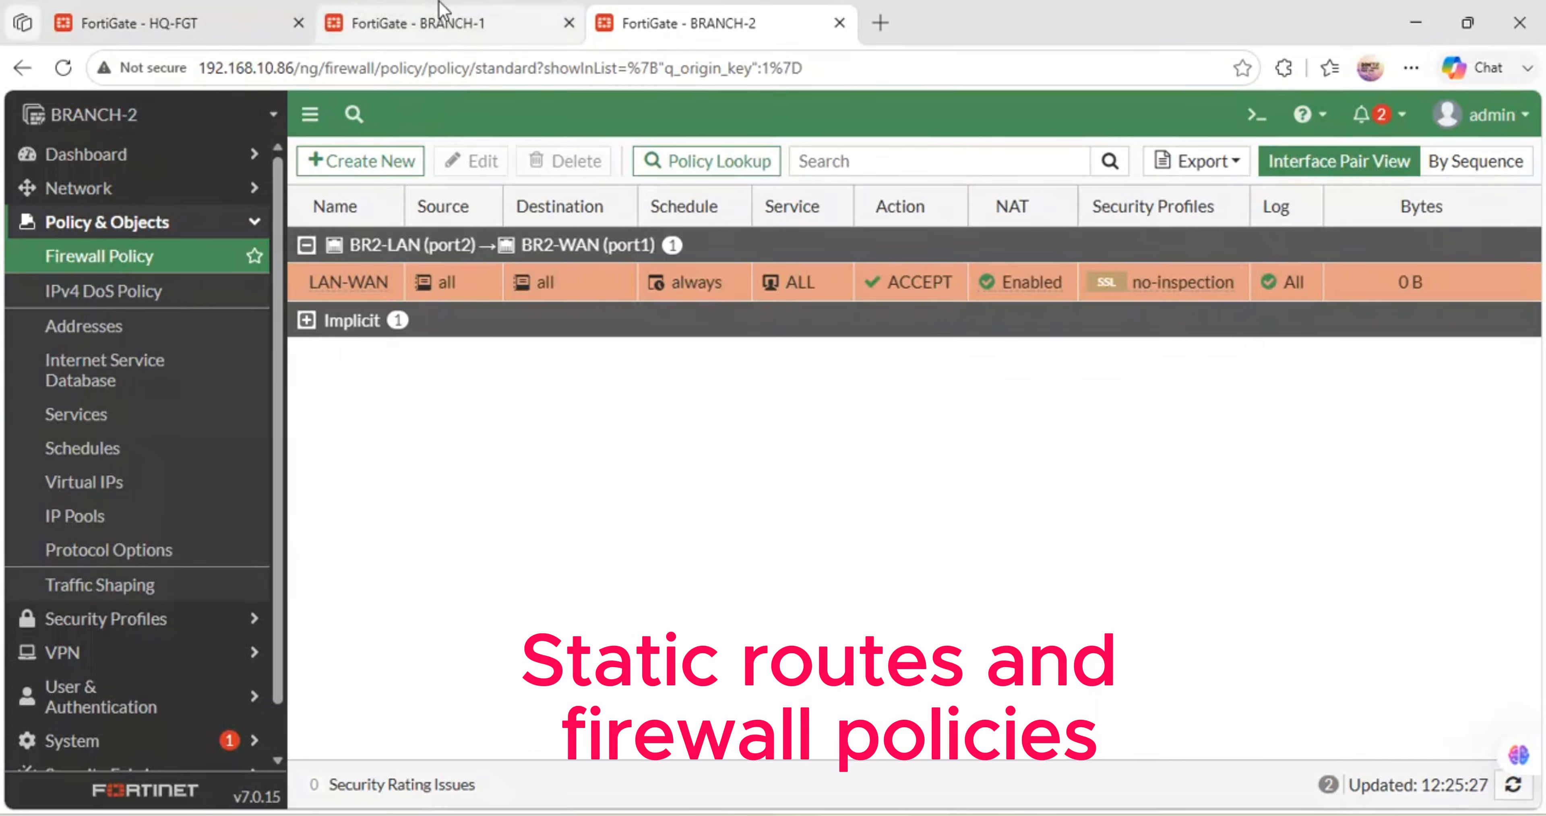
- On HQ-FGT, launch the IPsec Wizard from the VPN menu
{"action": "left_click", "coordinate": [196, 13]}
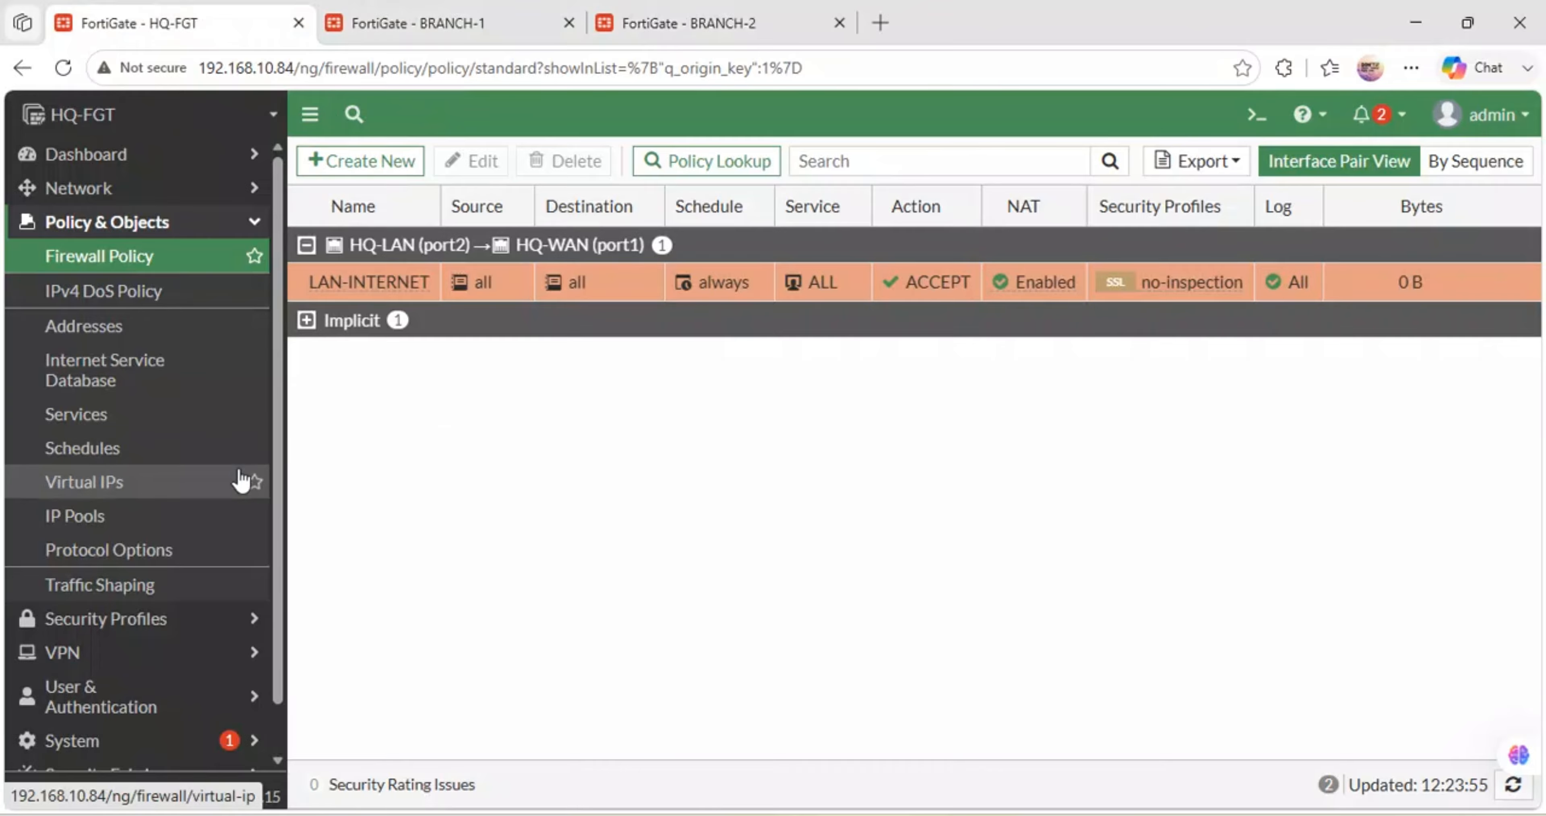
{"action": "scroll", "coordinate": [124, 474], "scroll_direction": "down", "scroll_amount": 2}
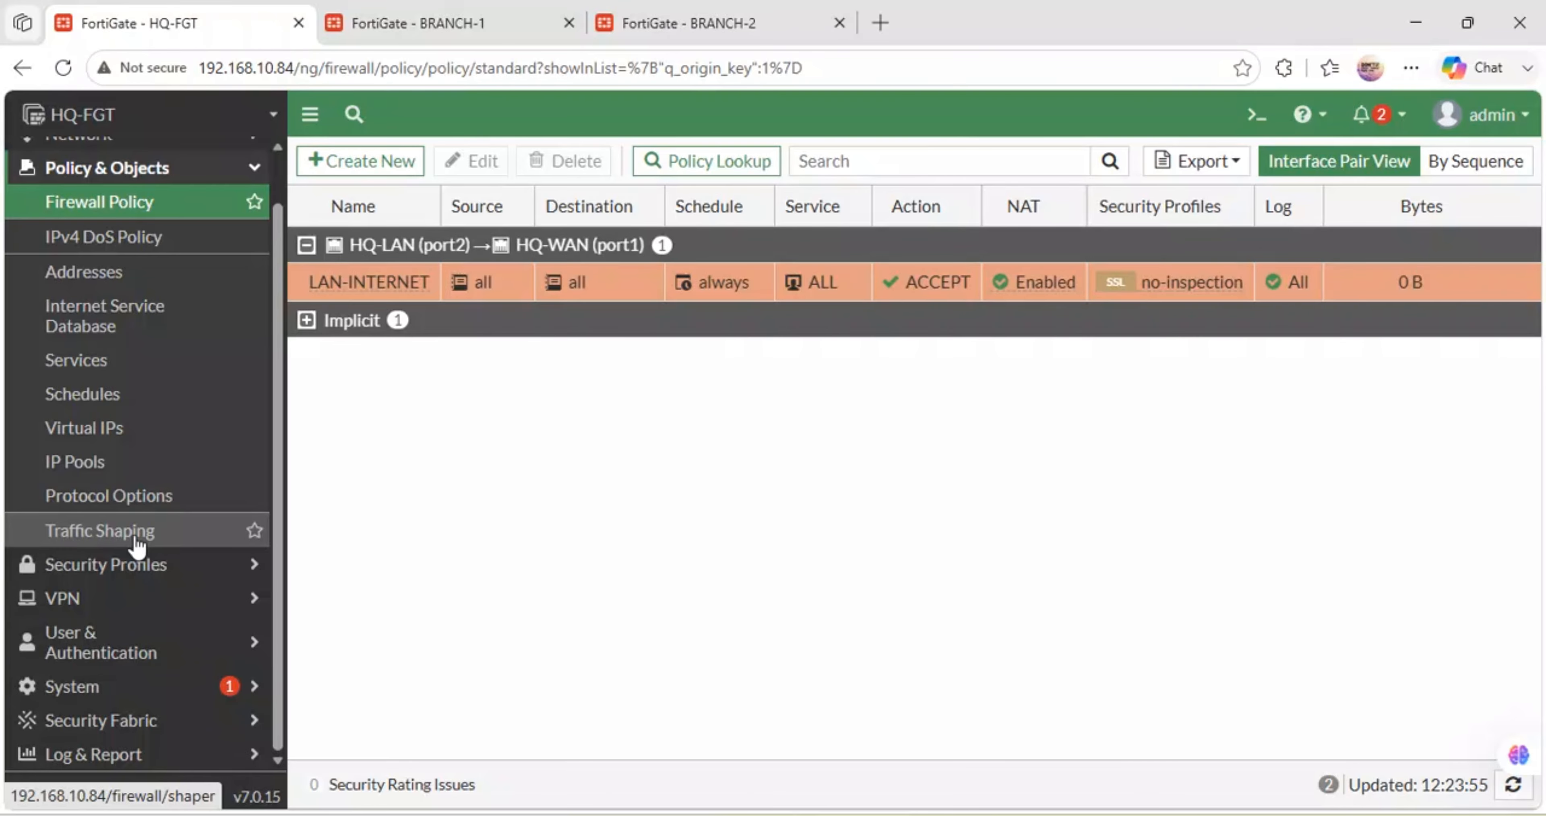
{"action": "left_click", "coordinate": [67, 598]}
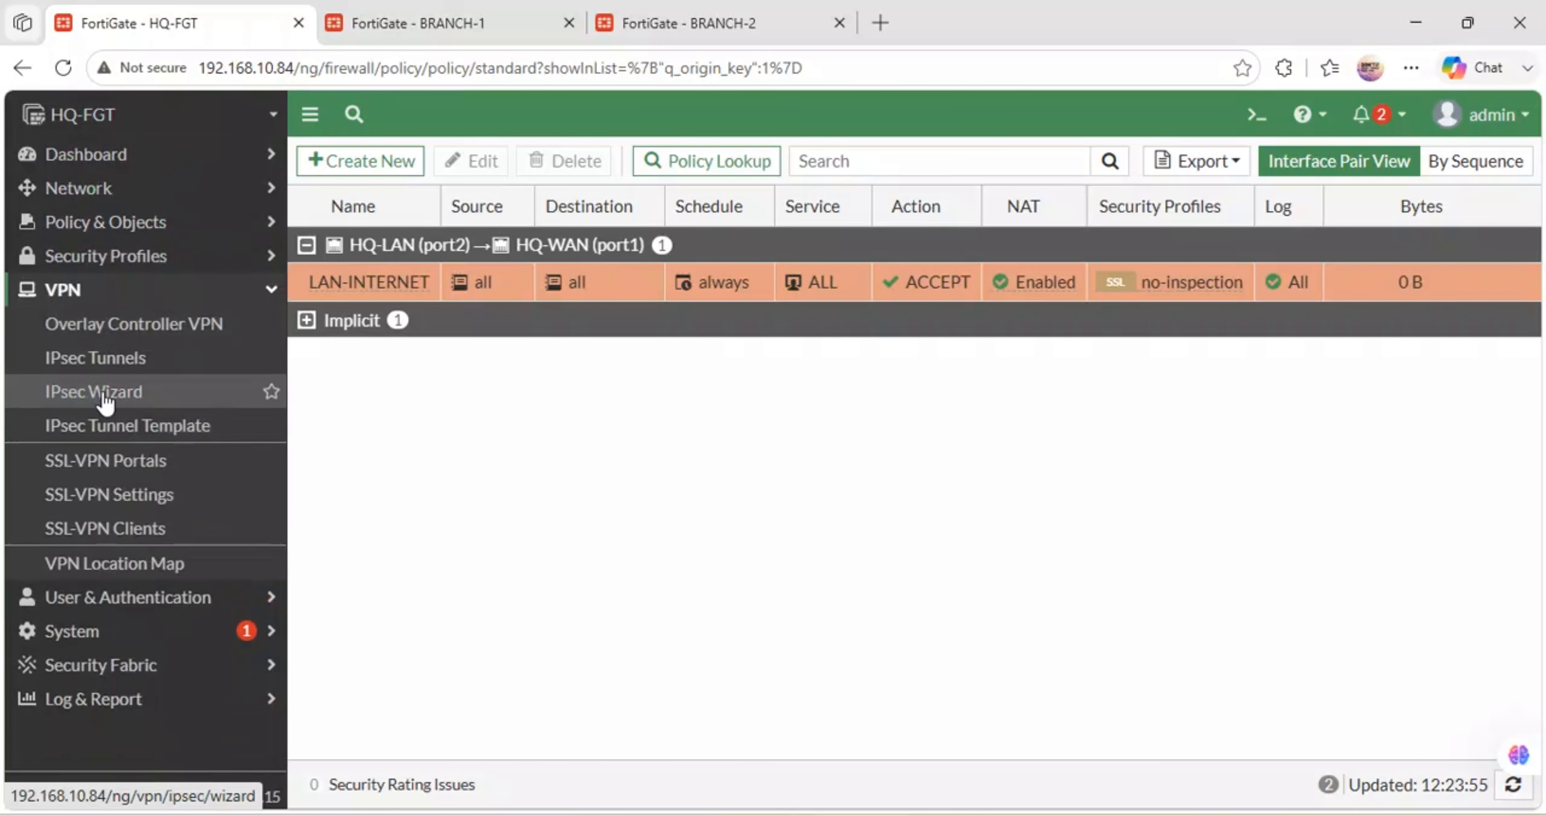
{"action": "left_click", "coordinate": [105, 399]}
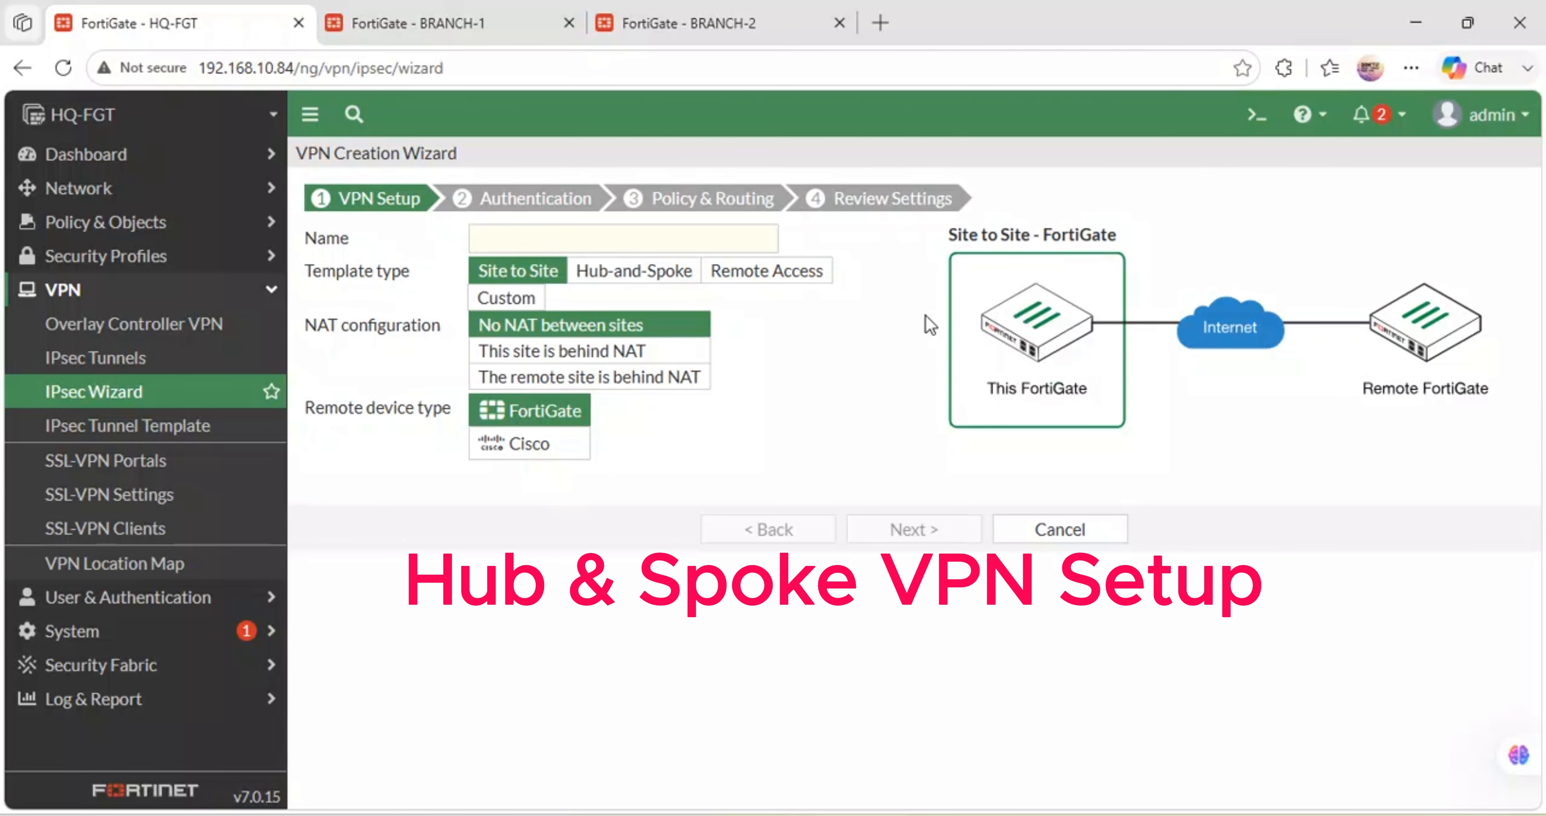
- Pick the Hub-and-Spoke template, keeping HQ-FGT's role as Hub
{"action": "left_click", "coordinate": [655, 279]}
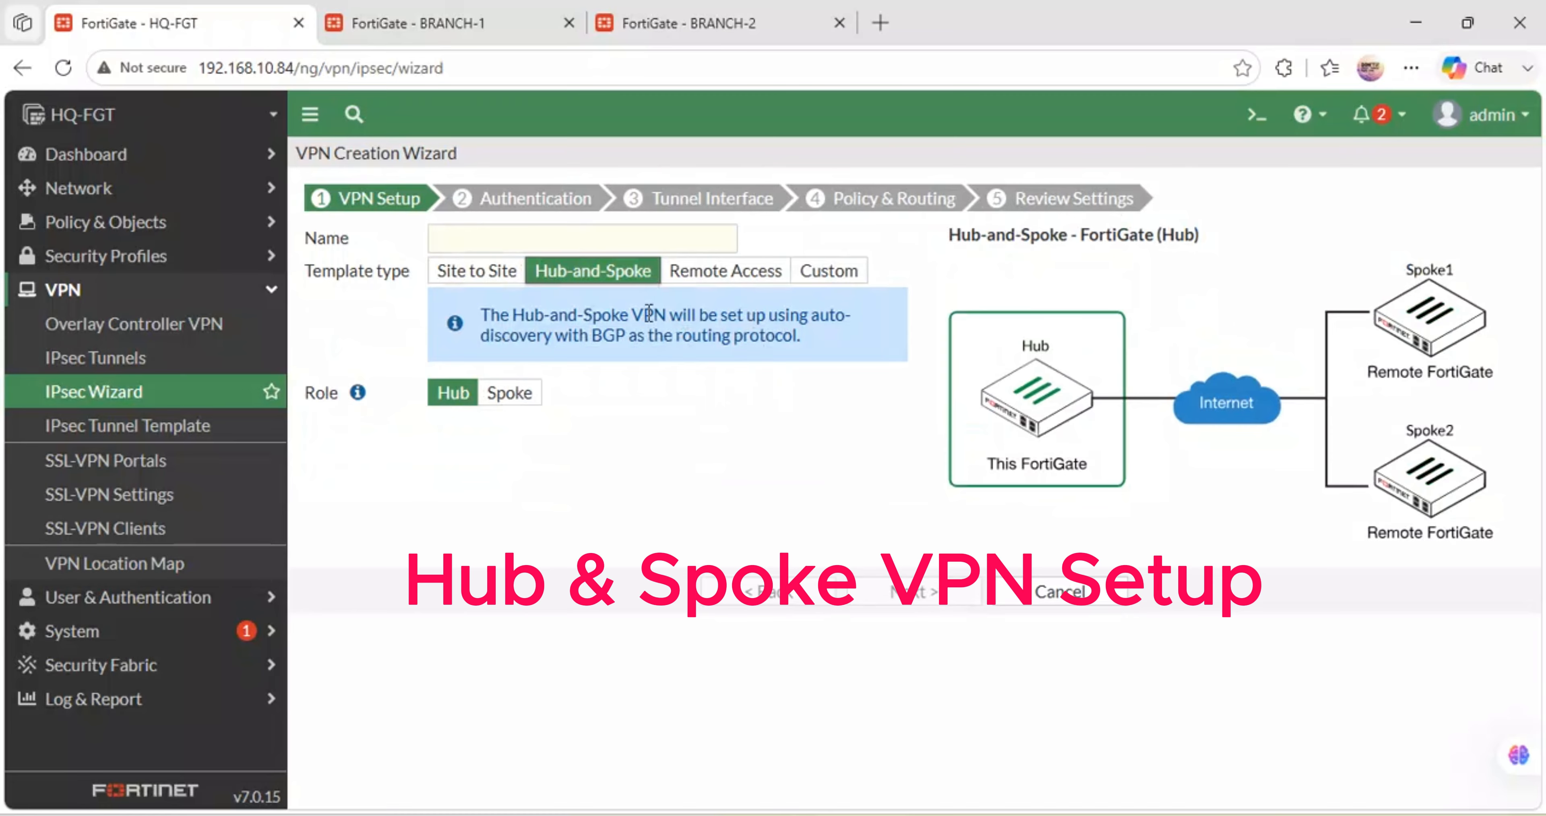
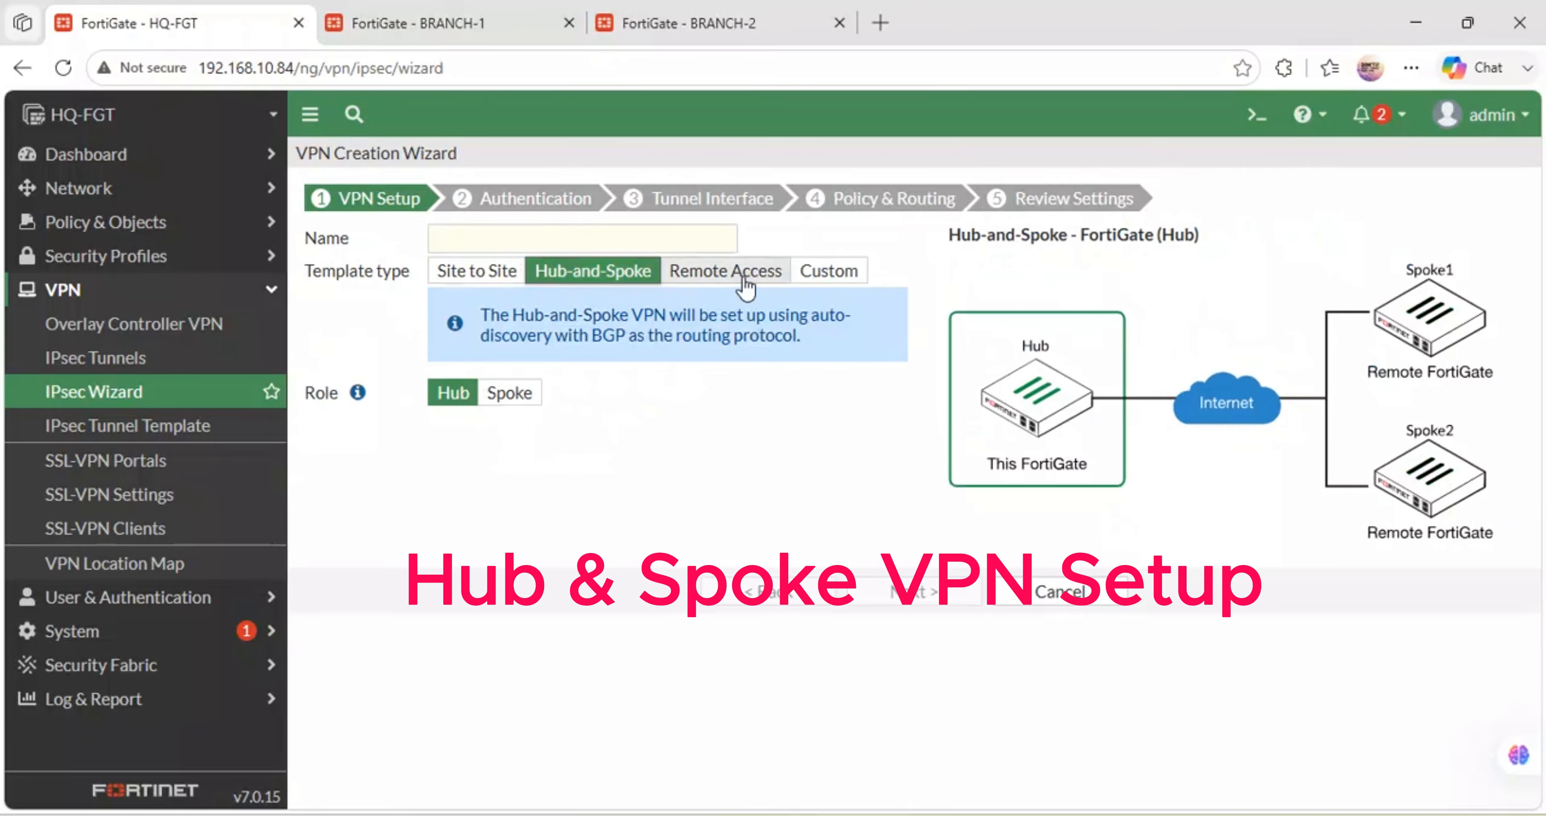
- After viewing the Remote Access template, reset the IPsec Wizard to Site to Site with an empty name
{"action": "left_click", "coordinate": [741, 275]}
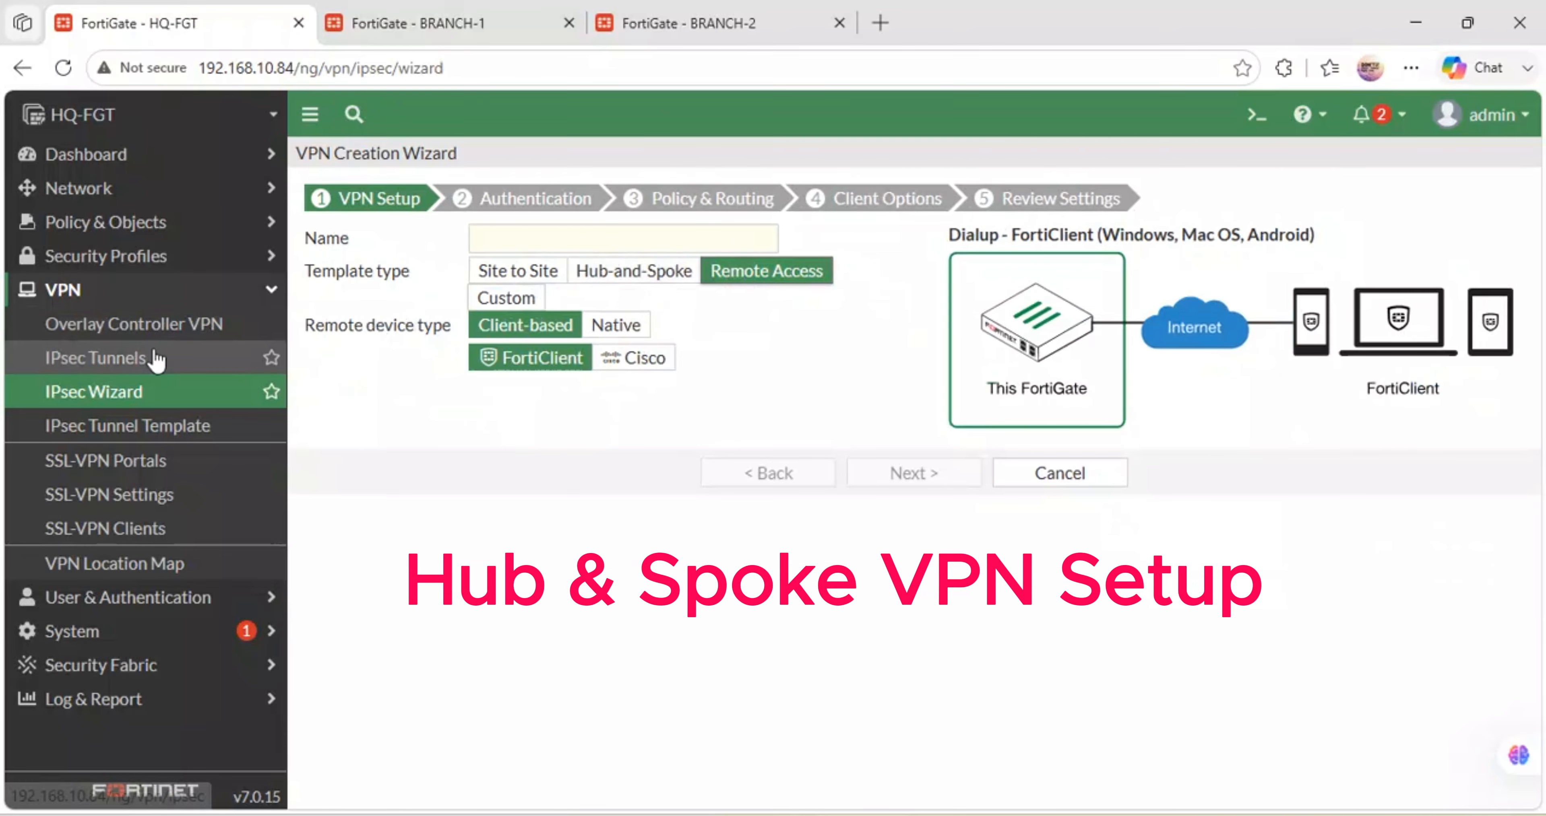
{"action": "left_click", "coordinate": [101, 396]}
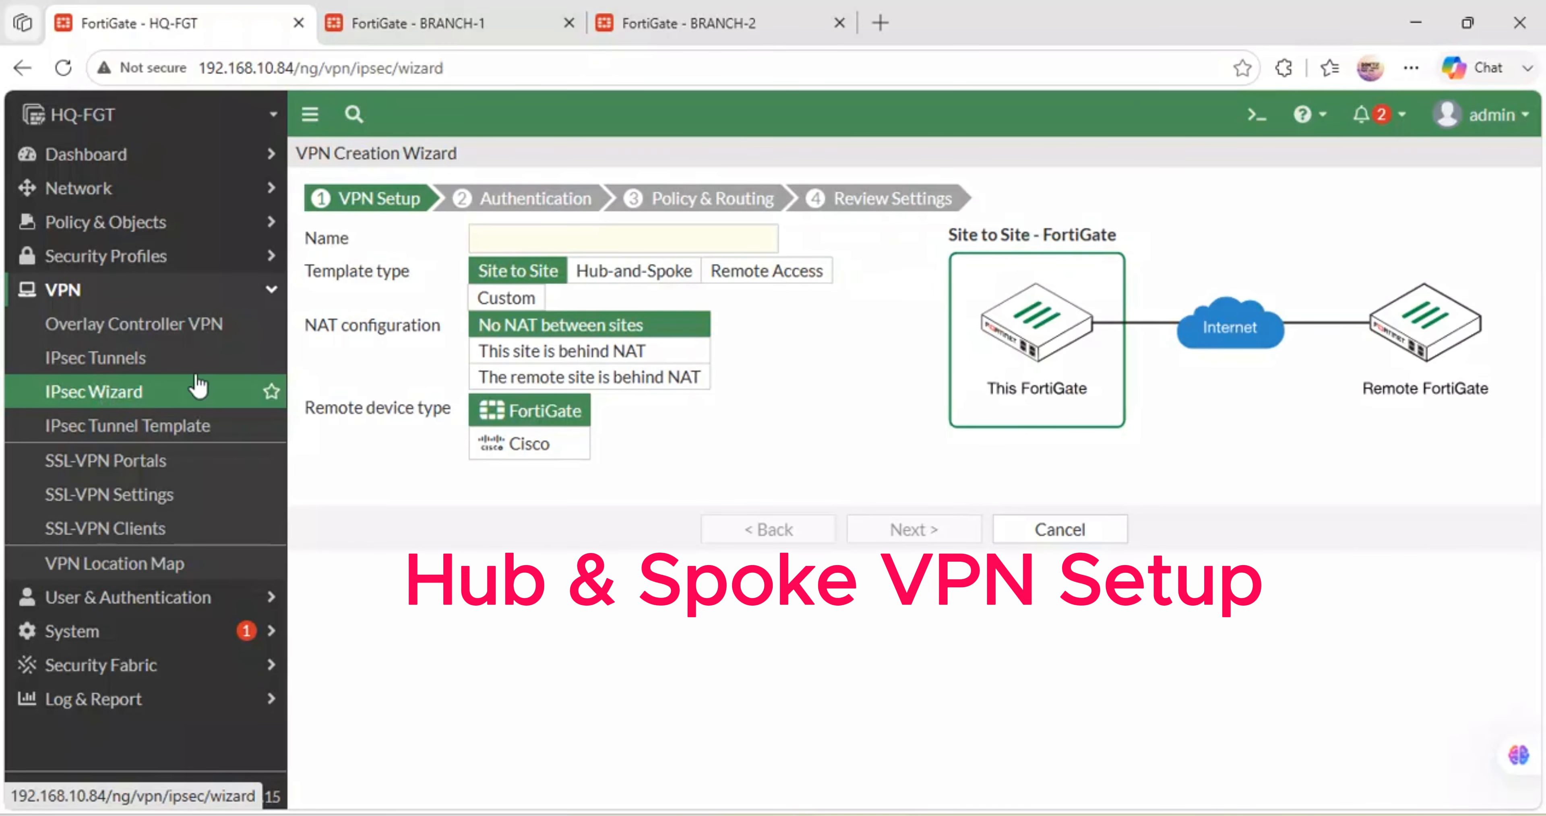
{"action": "left_click", "coordinate": [514, 240]}
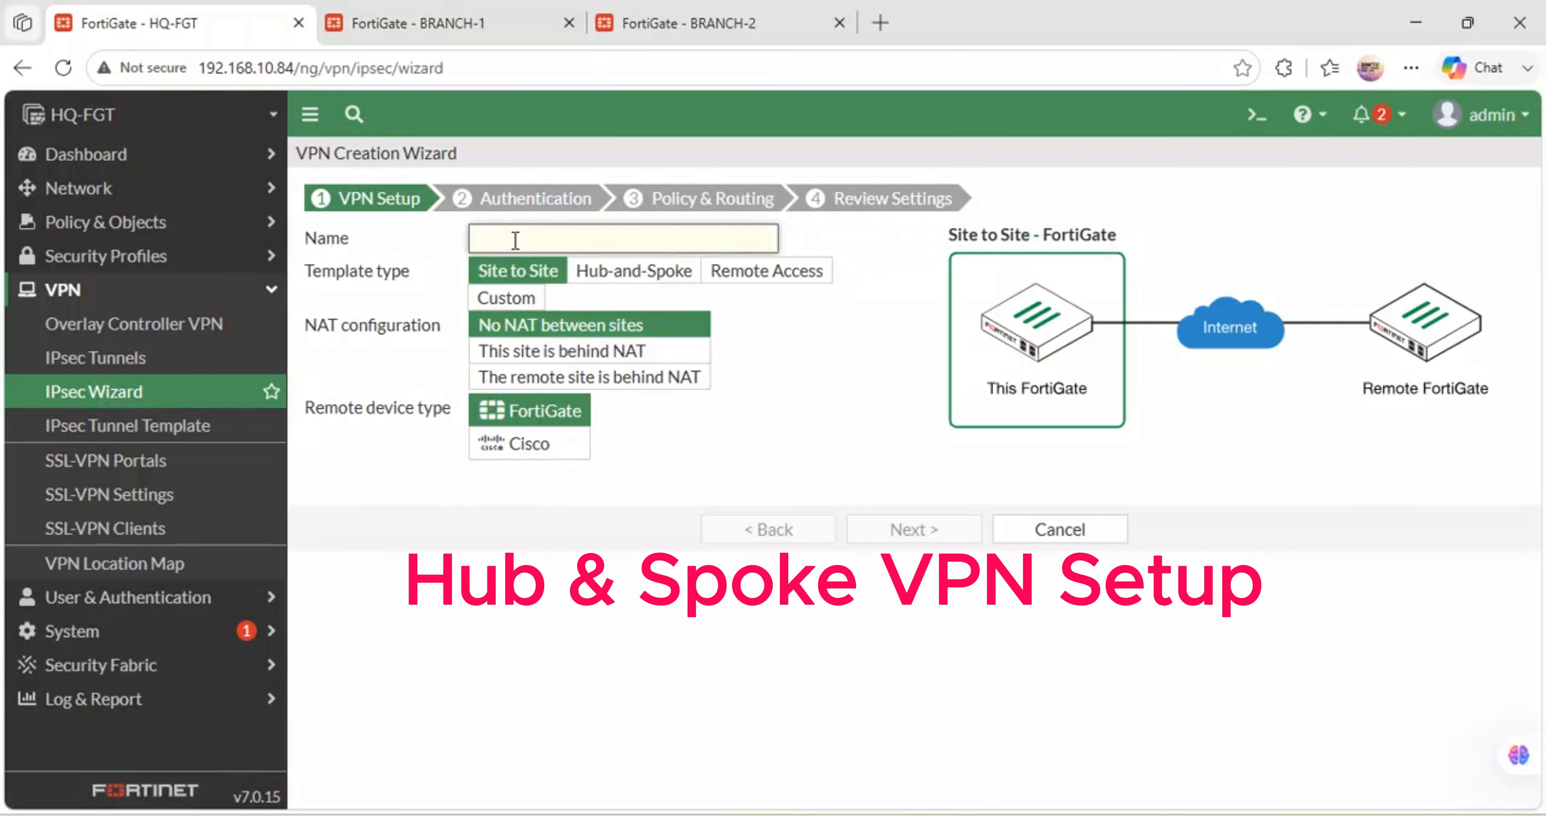
- Name the VPN HQ-VPN, pick Hub-and-Spoke with role Hub, review the BGP note, and continue
{"action": "type", "text": "HQ-VPN"}
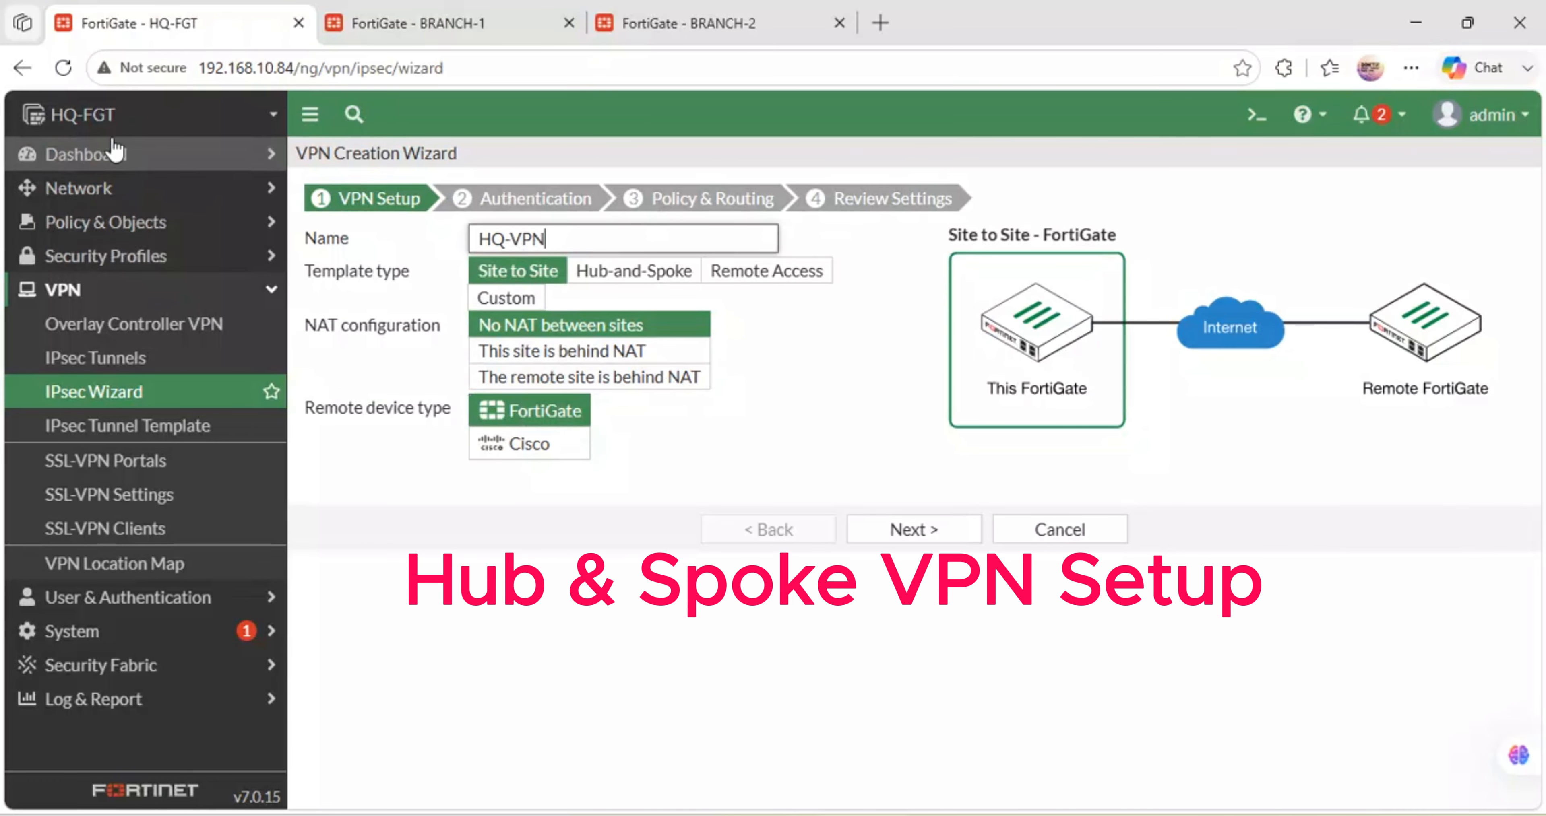
{"action": "left_click", "coordinate": [622, 278]}
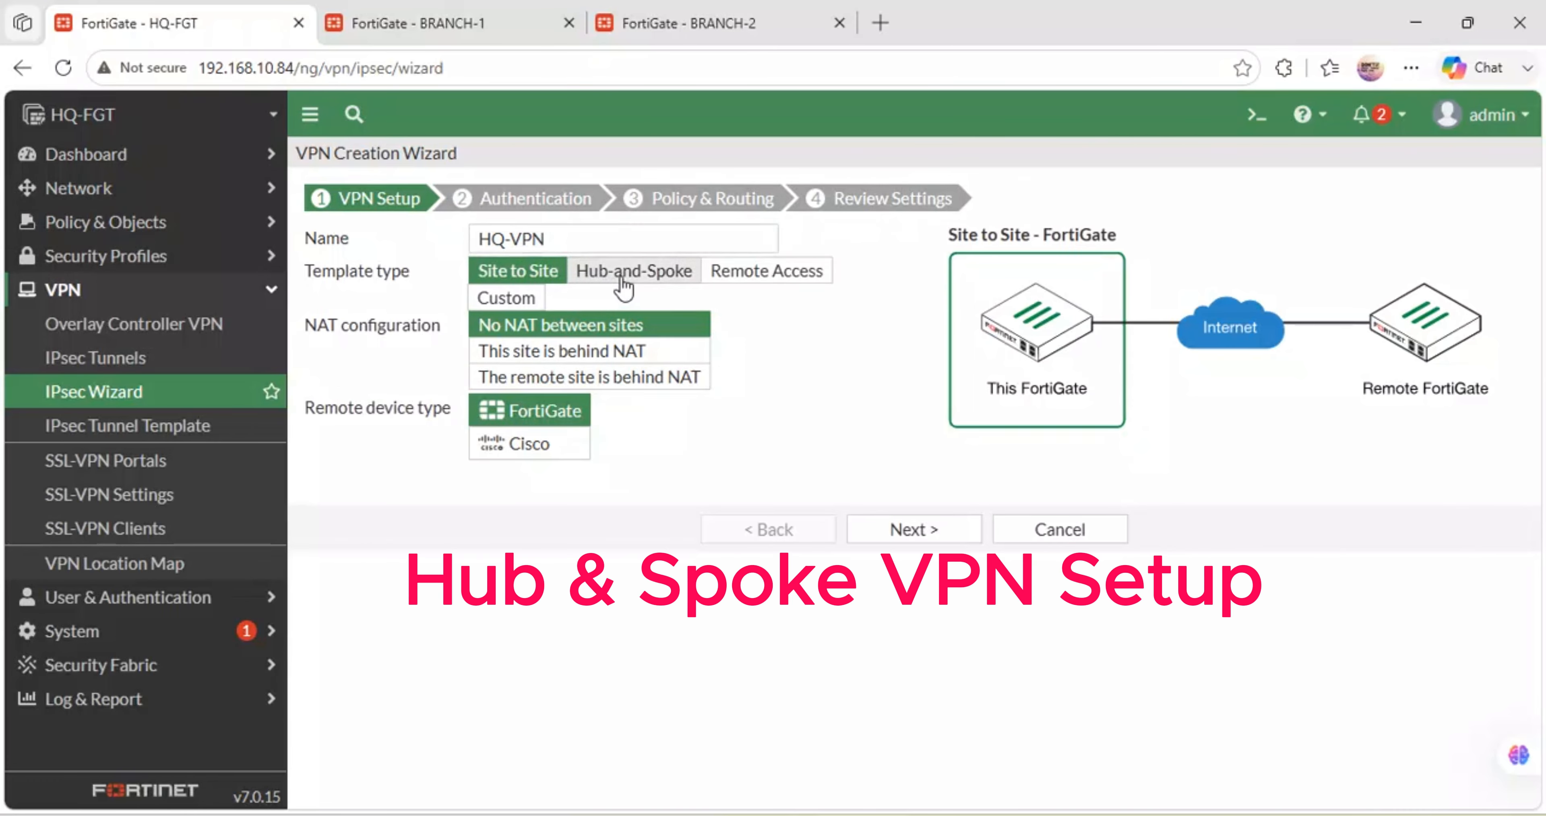
{"action": "left_click", "coordinate": [624, 281]}
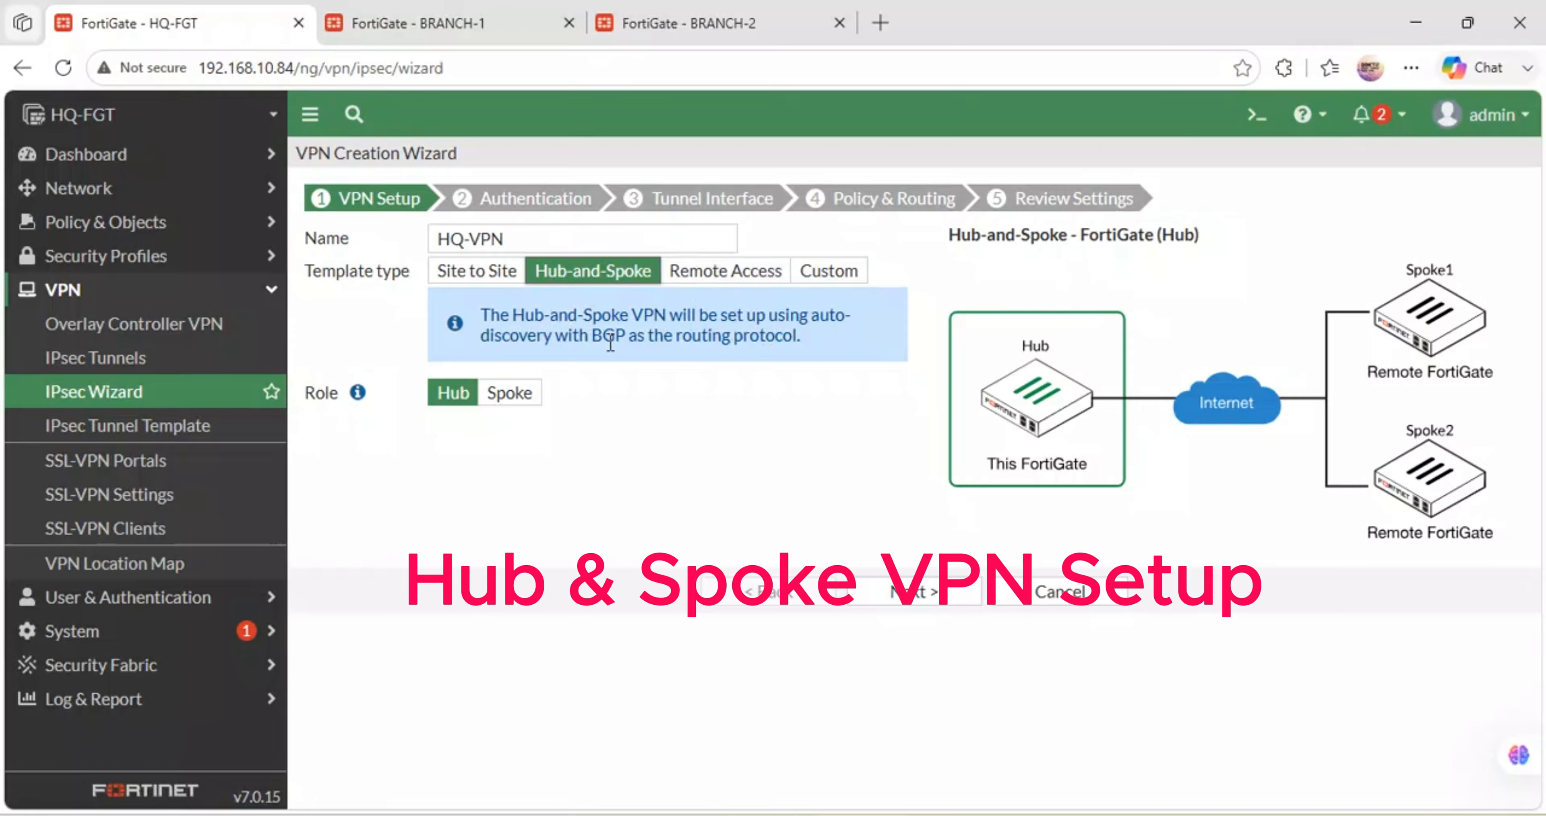
{"action": "left_click_drag", "start_coordinate": [593, 336], "coordinate": [628, 336]}
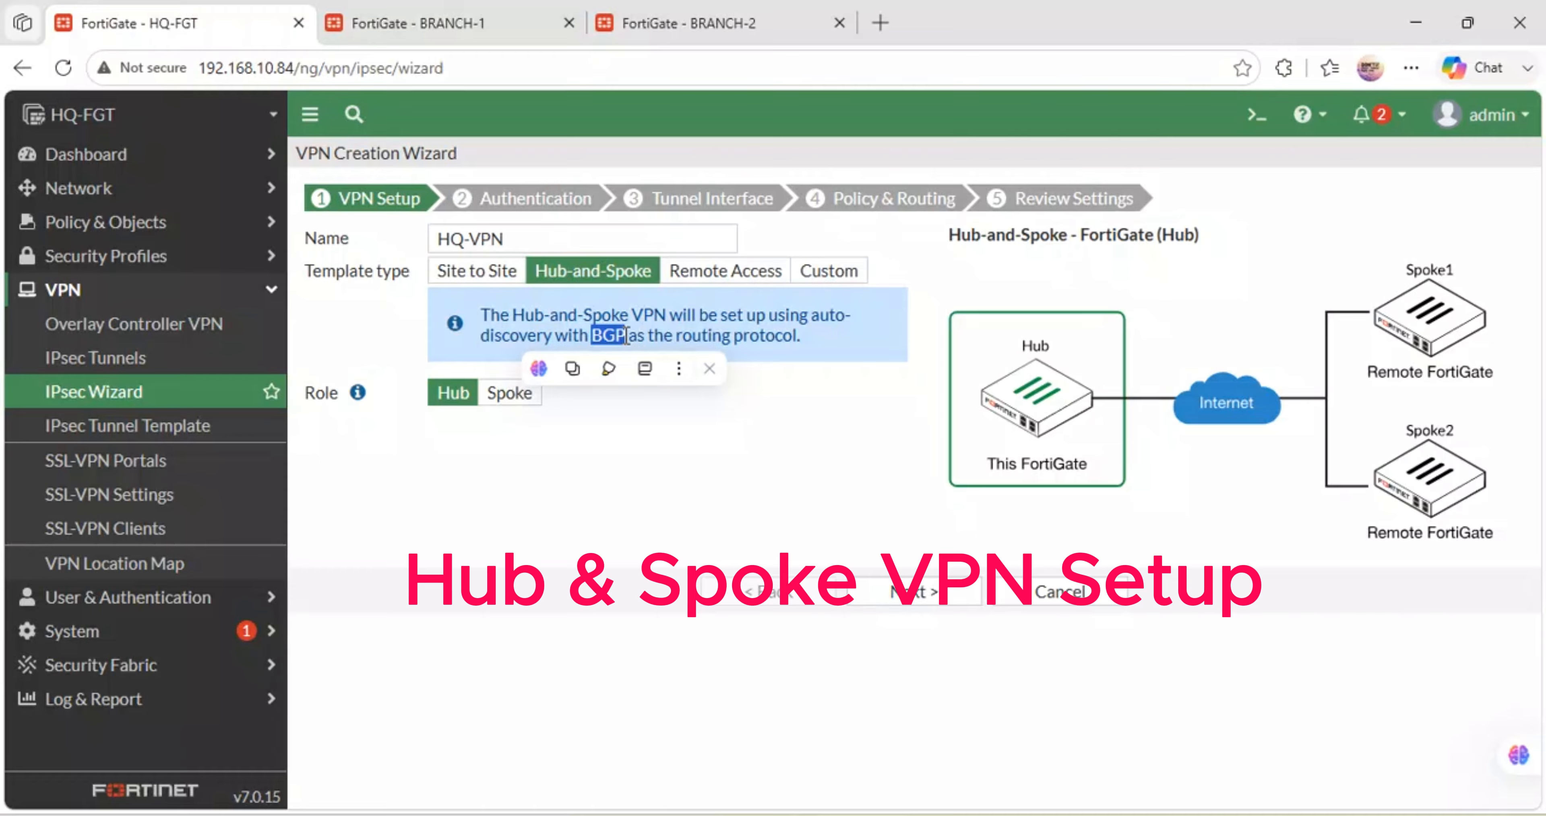
{"action": "left_click", "coordinate": [713, 449]}
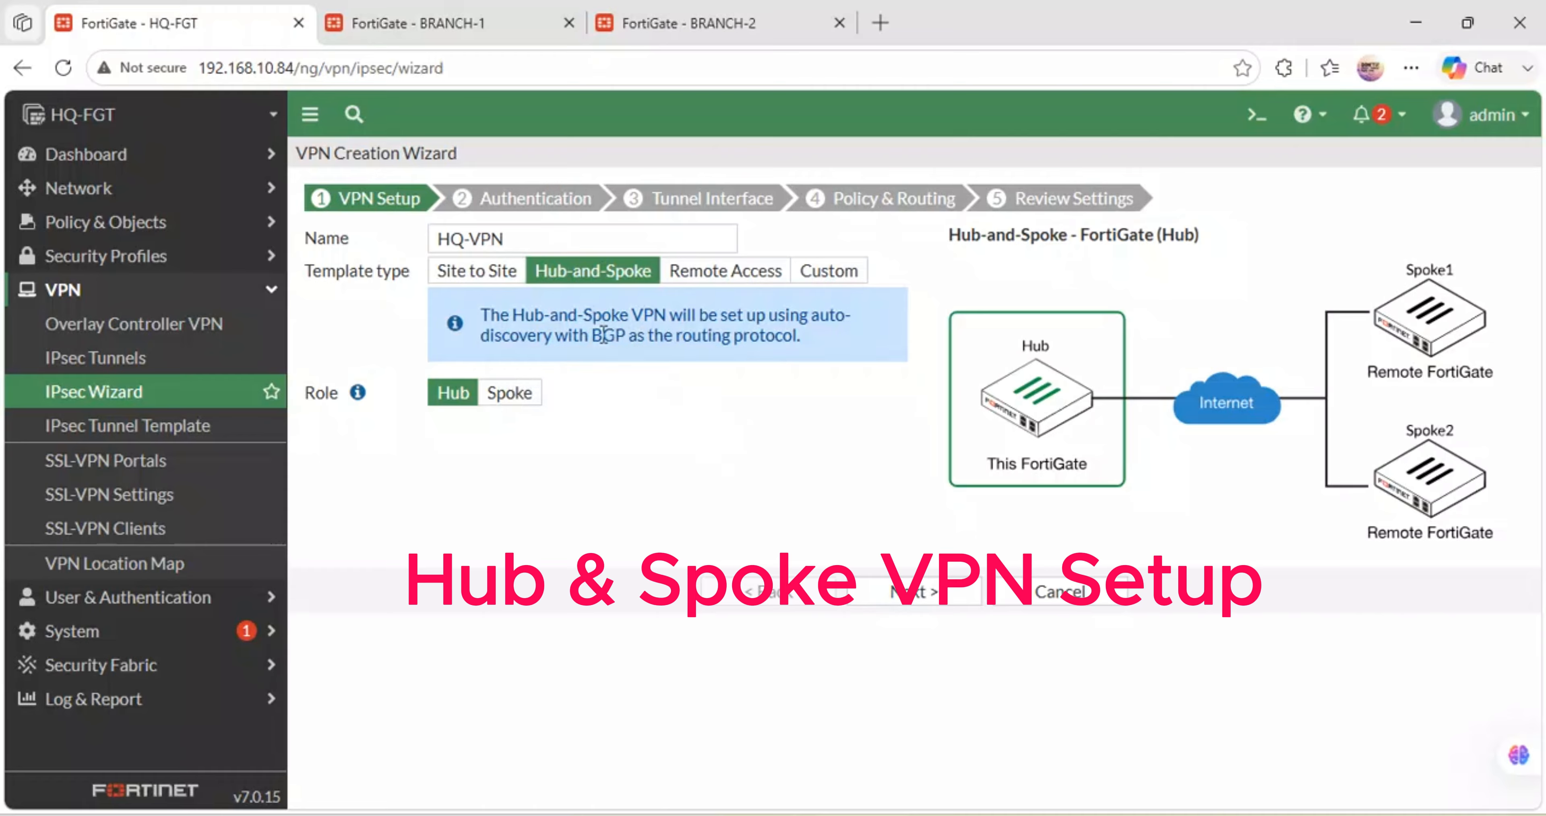
{"action": "left_click_drag", "start_coordinate": [624, 337], "coordinate": [595, 335]}
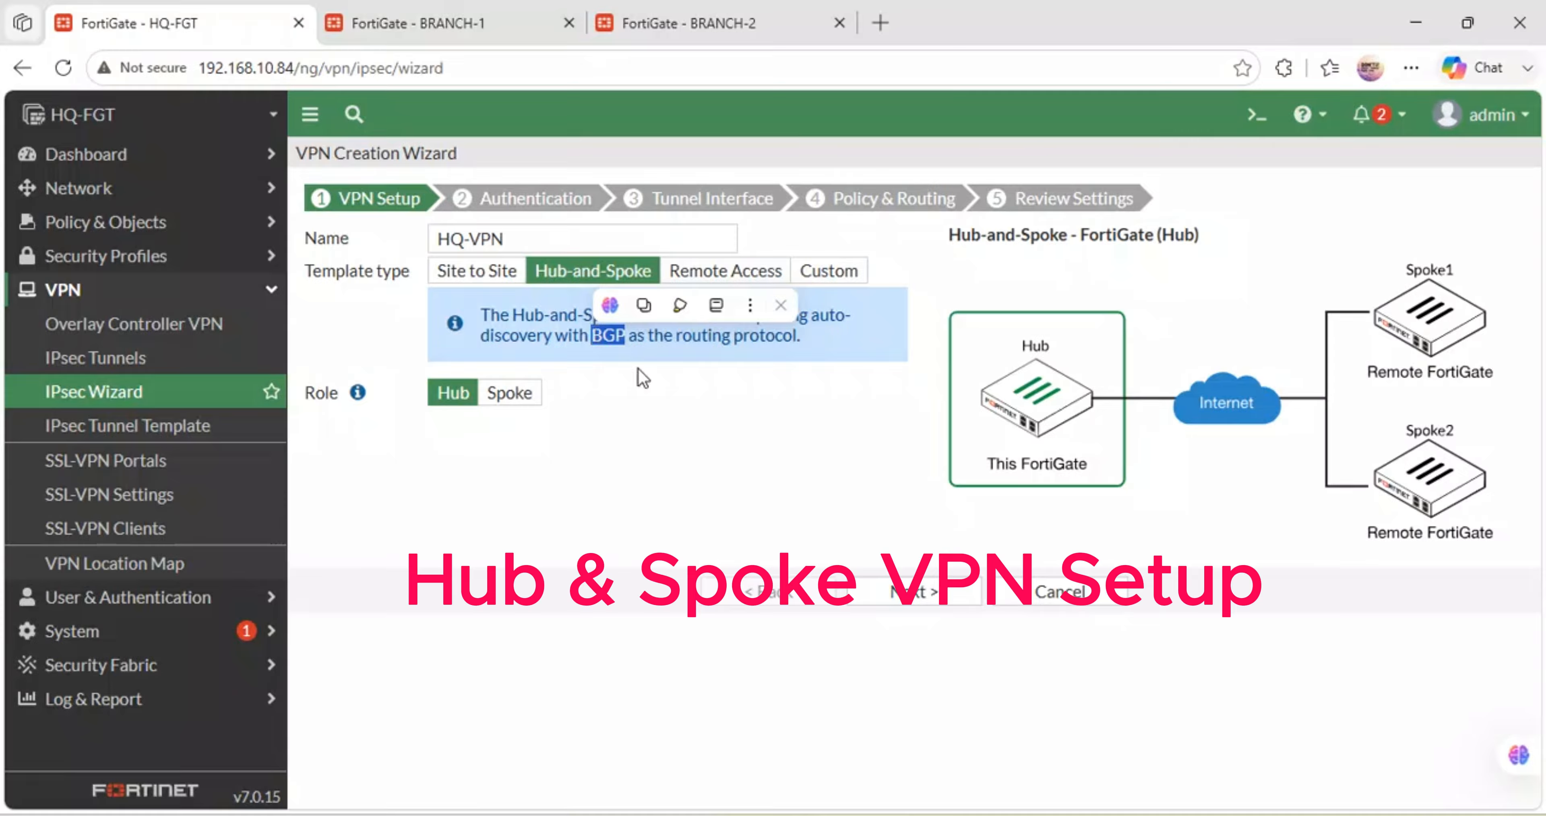
{"action": "left_click", "coordinate": [650, 386]}
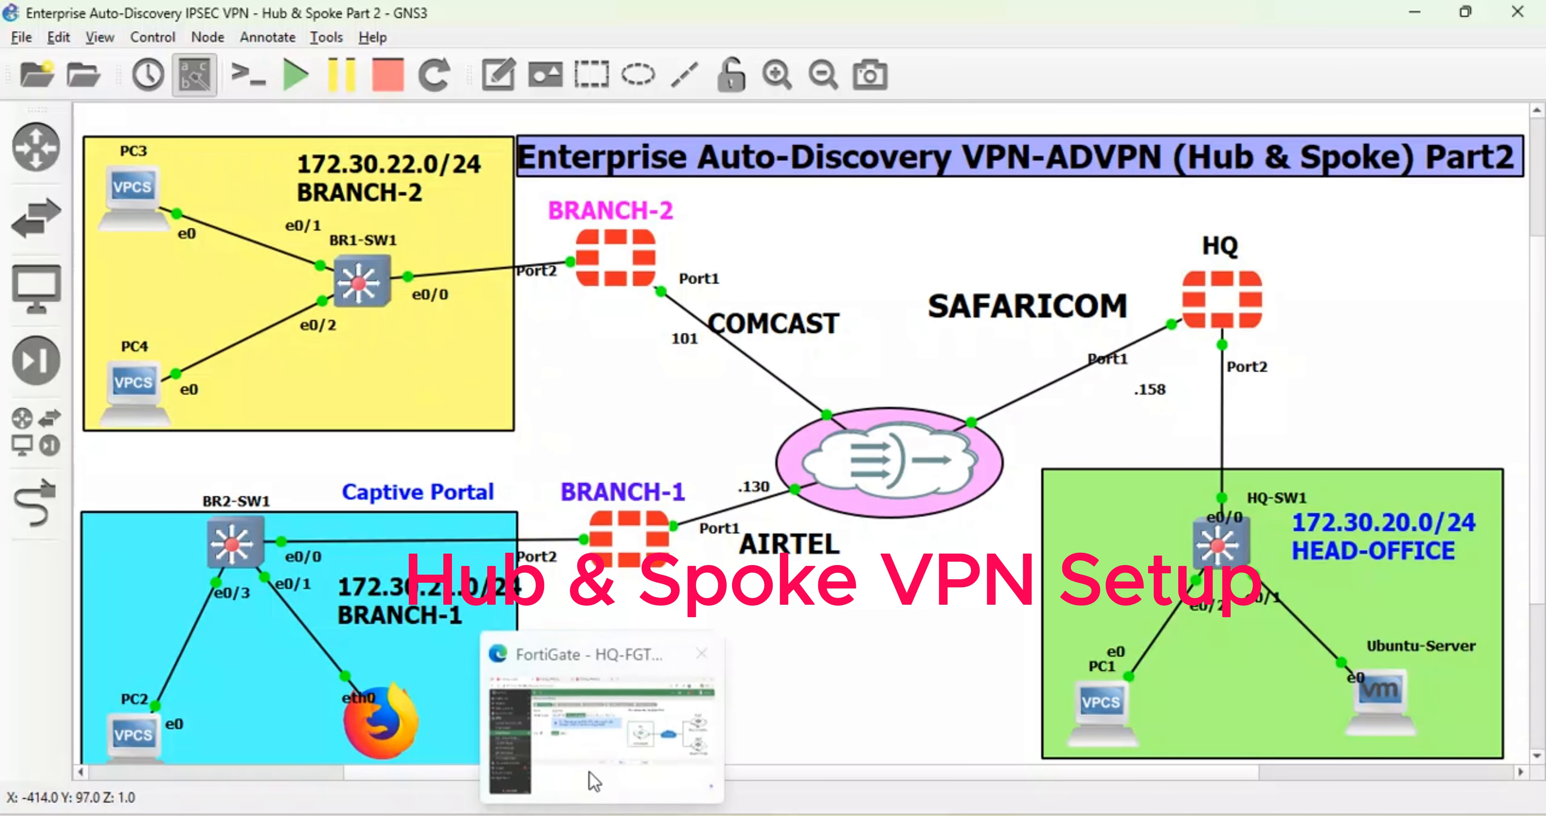
{"action": "left_click", "coordinate": [593, 781]}
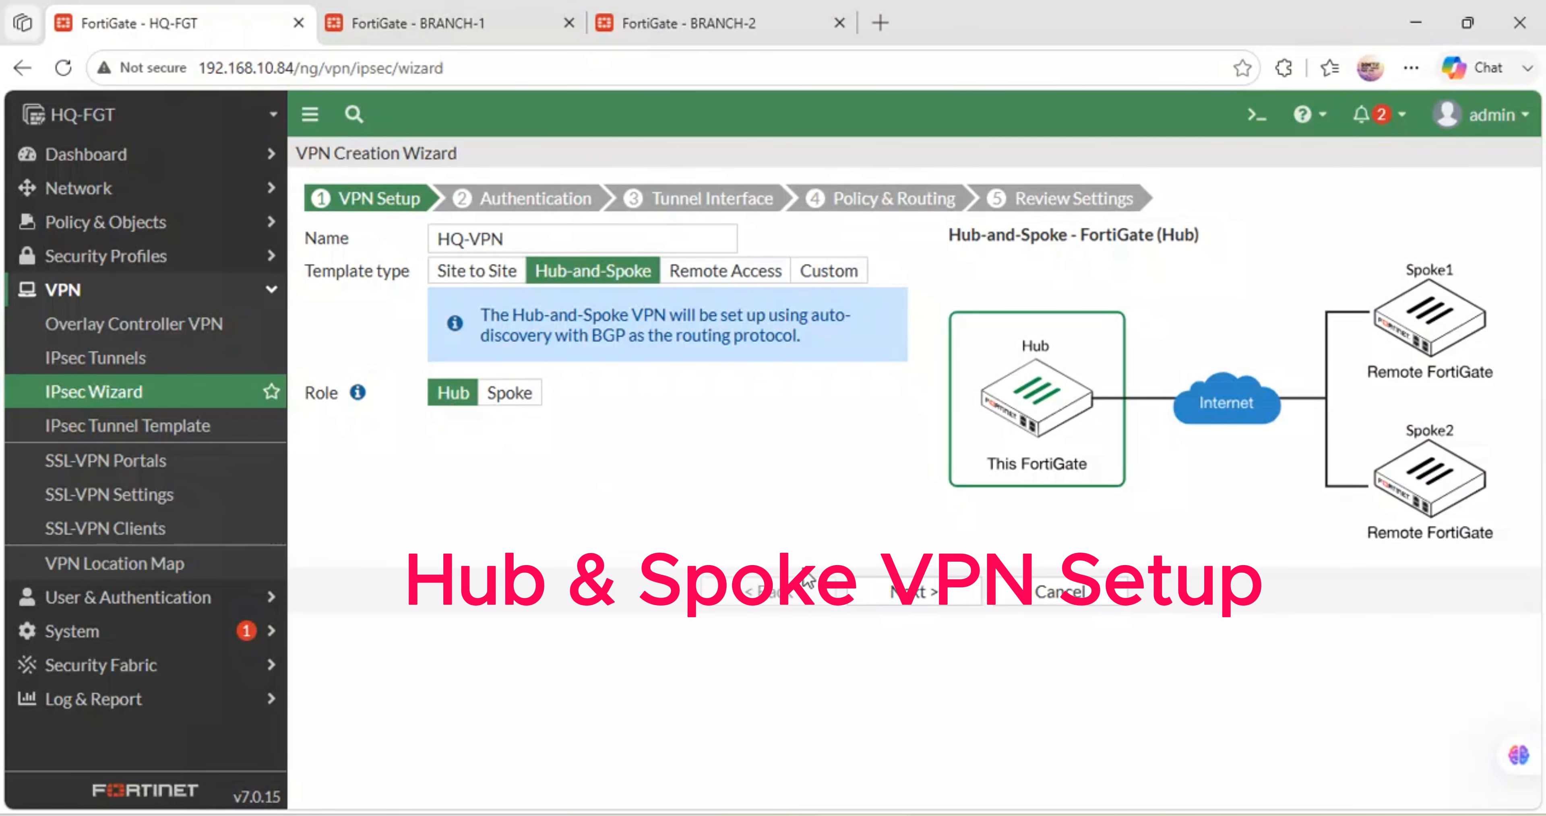
{"action": "left_click", "coordinate": [917, 591]}
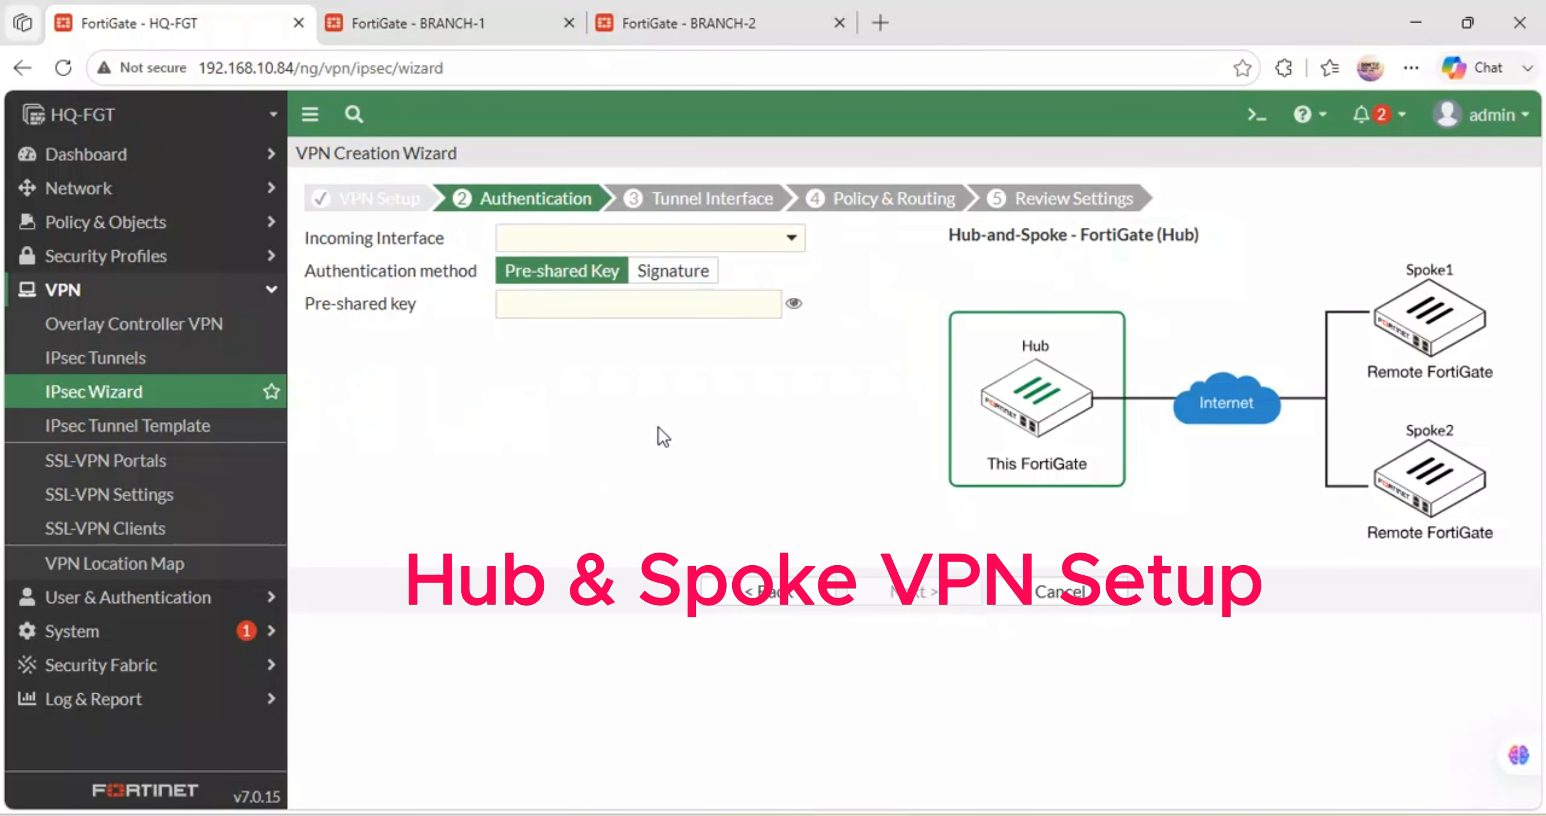
- Set HQ-WAN (port1) as the incoming interface
{"action": "left_click", "coordinate": [680, 241]}
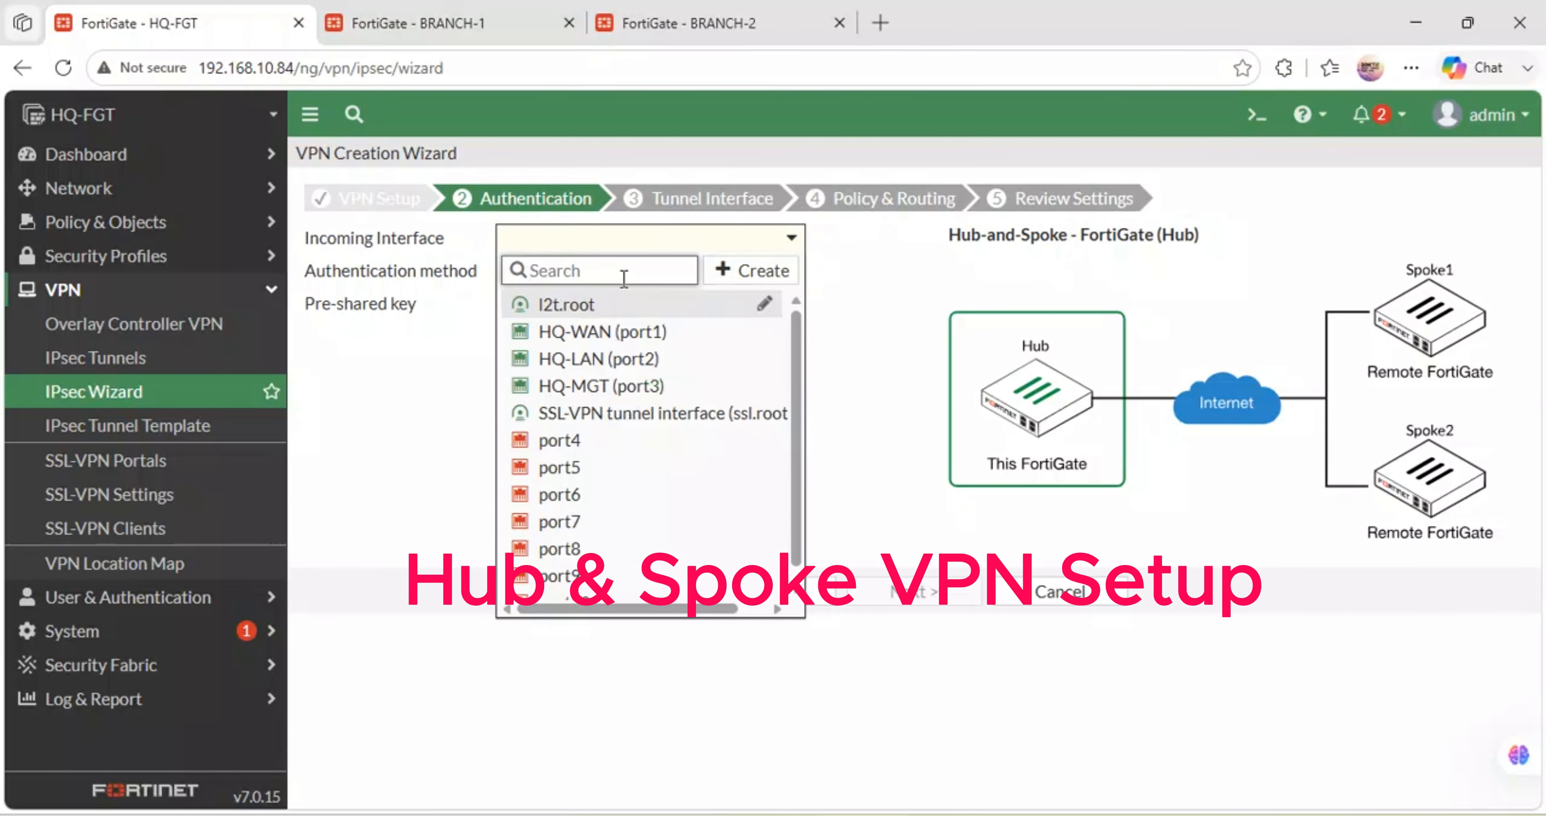
{"action": "mouse_move", "coordinate": [574, 339]}
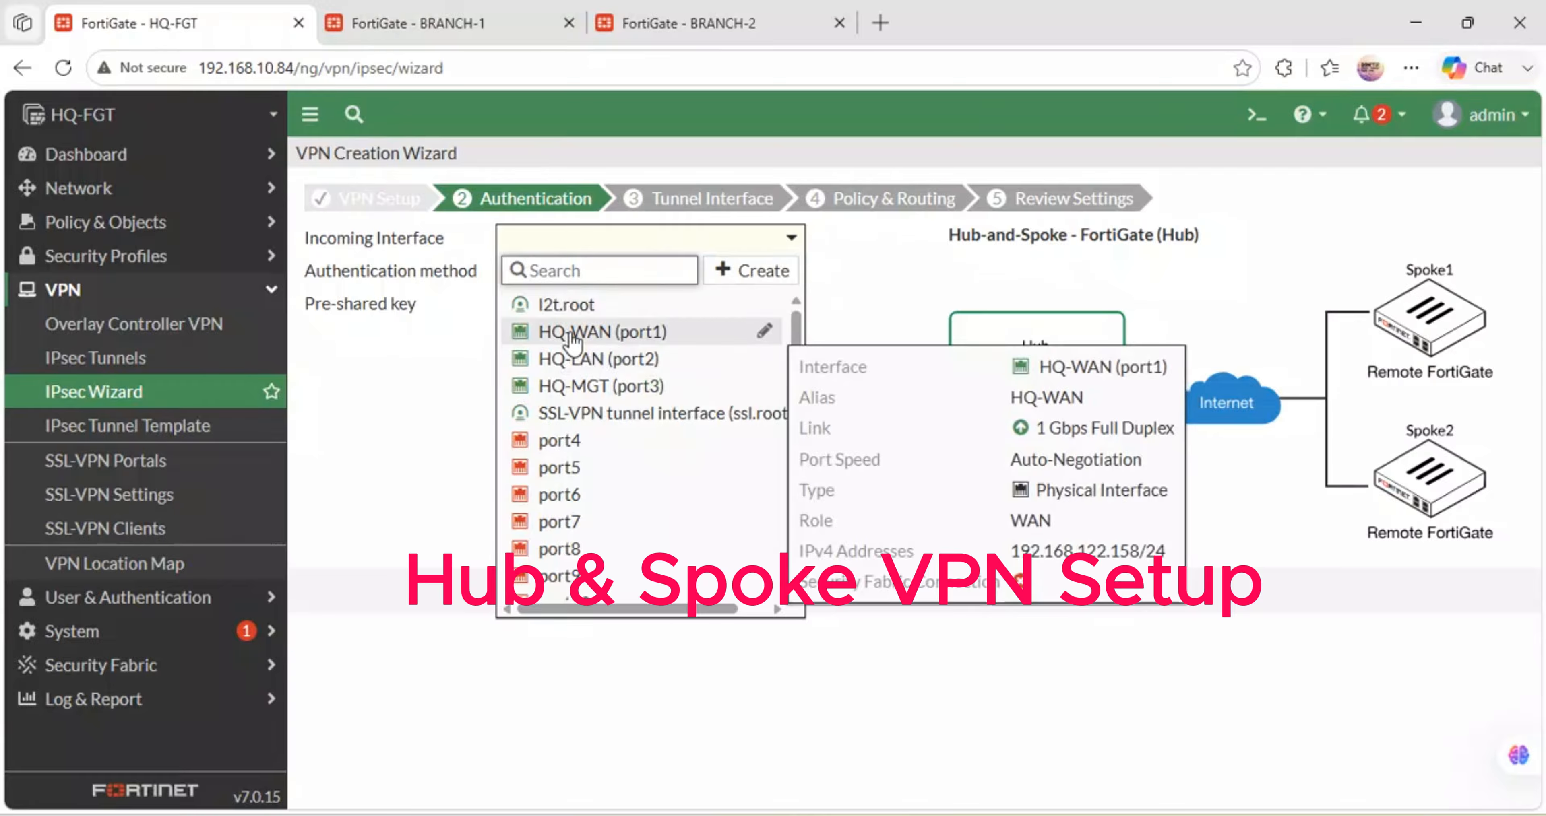
{"action": "left_click", "coordinate": [571, 333]}
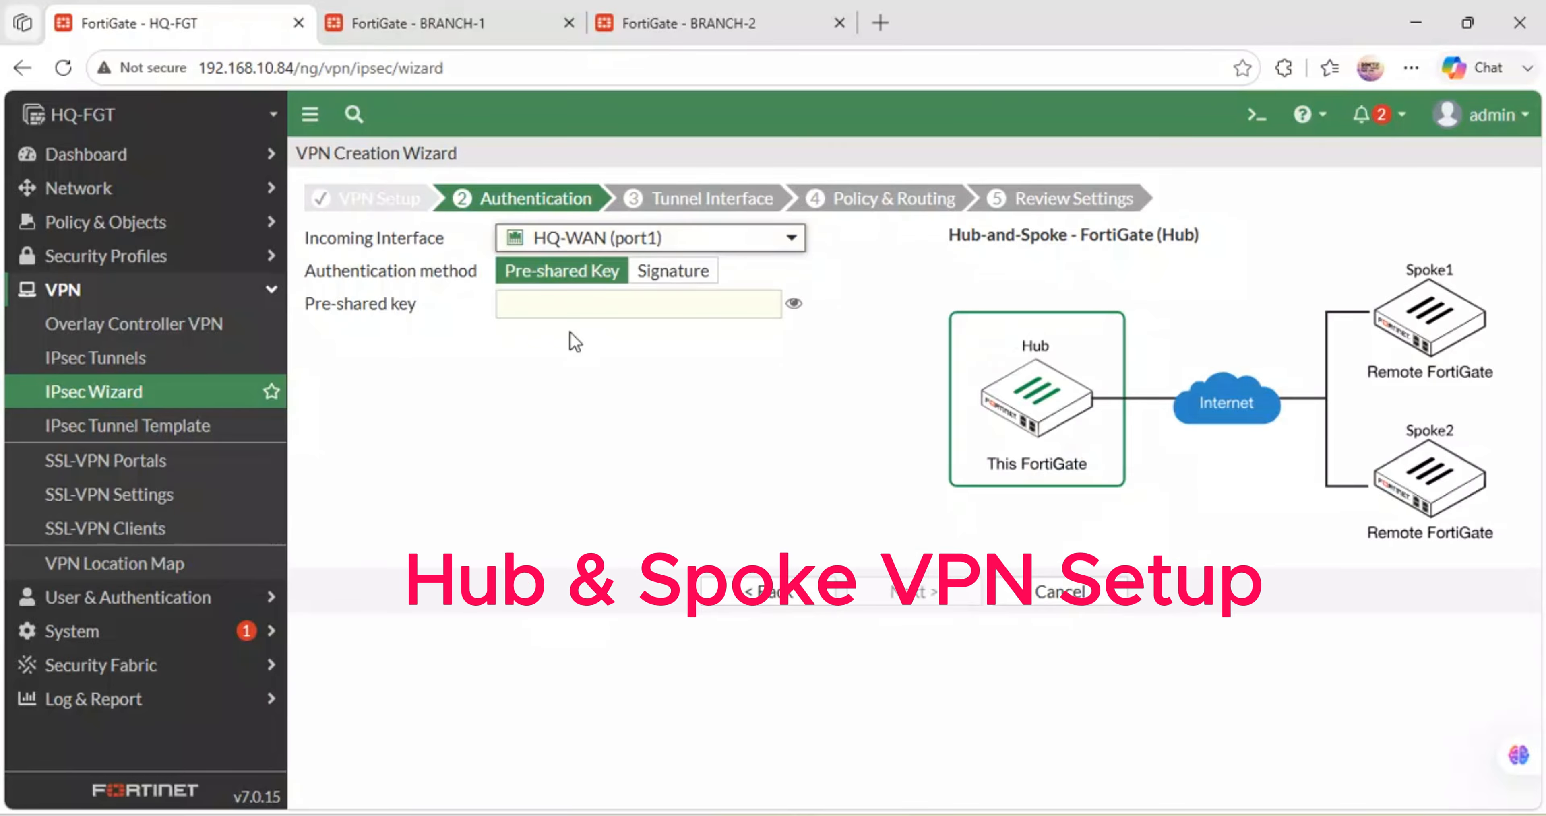
- Enter and verify the pre-shared key, keep pre-shared key authentication, and continue
{"action": "left_click", "coordinate": [607, 304]}
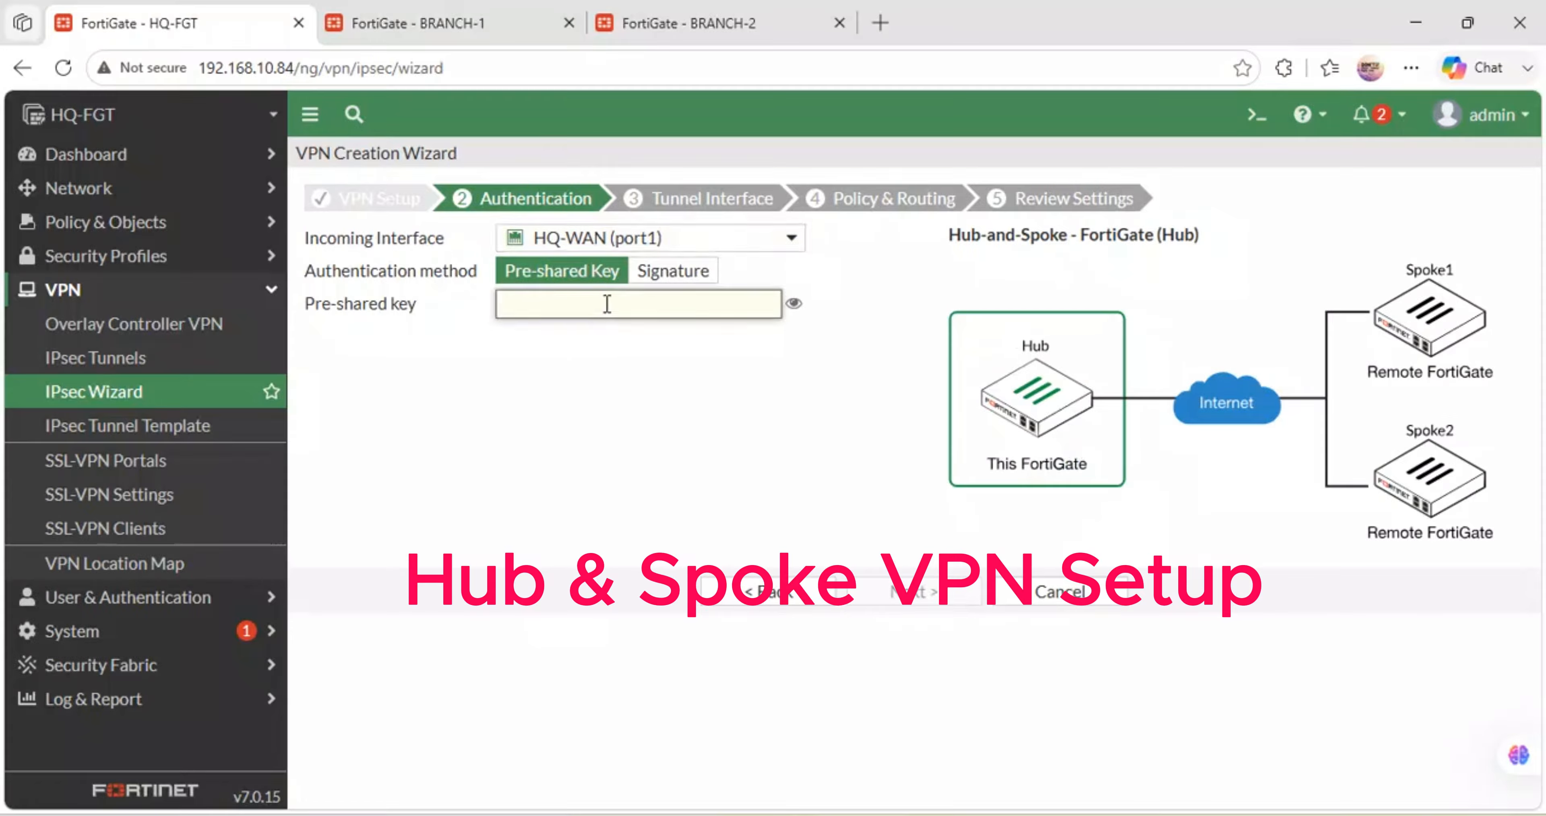
{"action": "type", "text": "*******"}
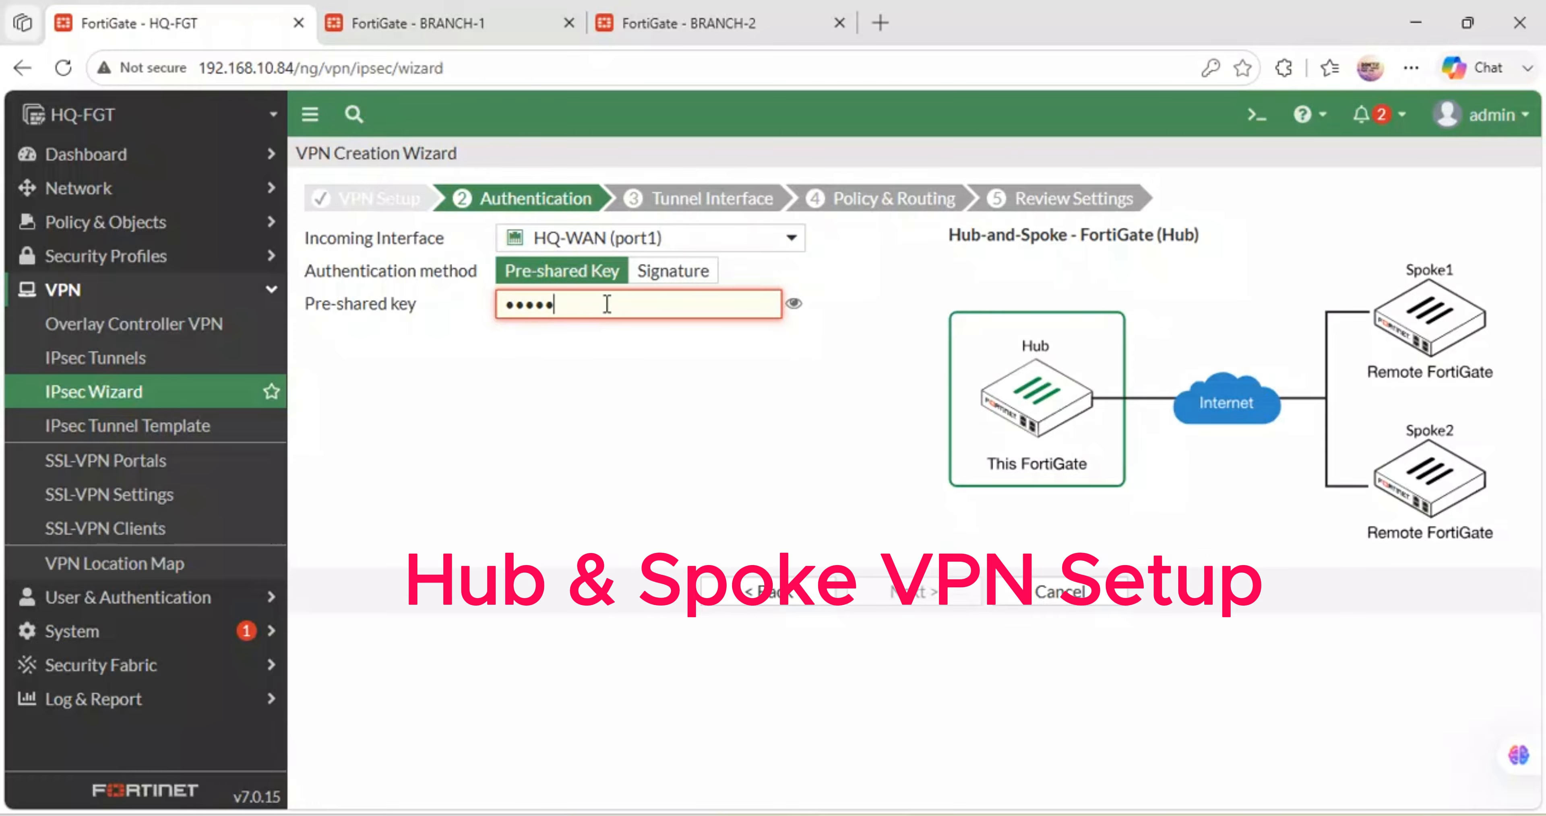
{"action": "type", "text": "t"}
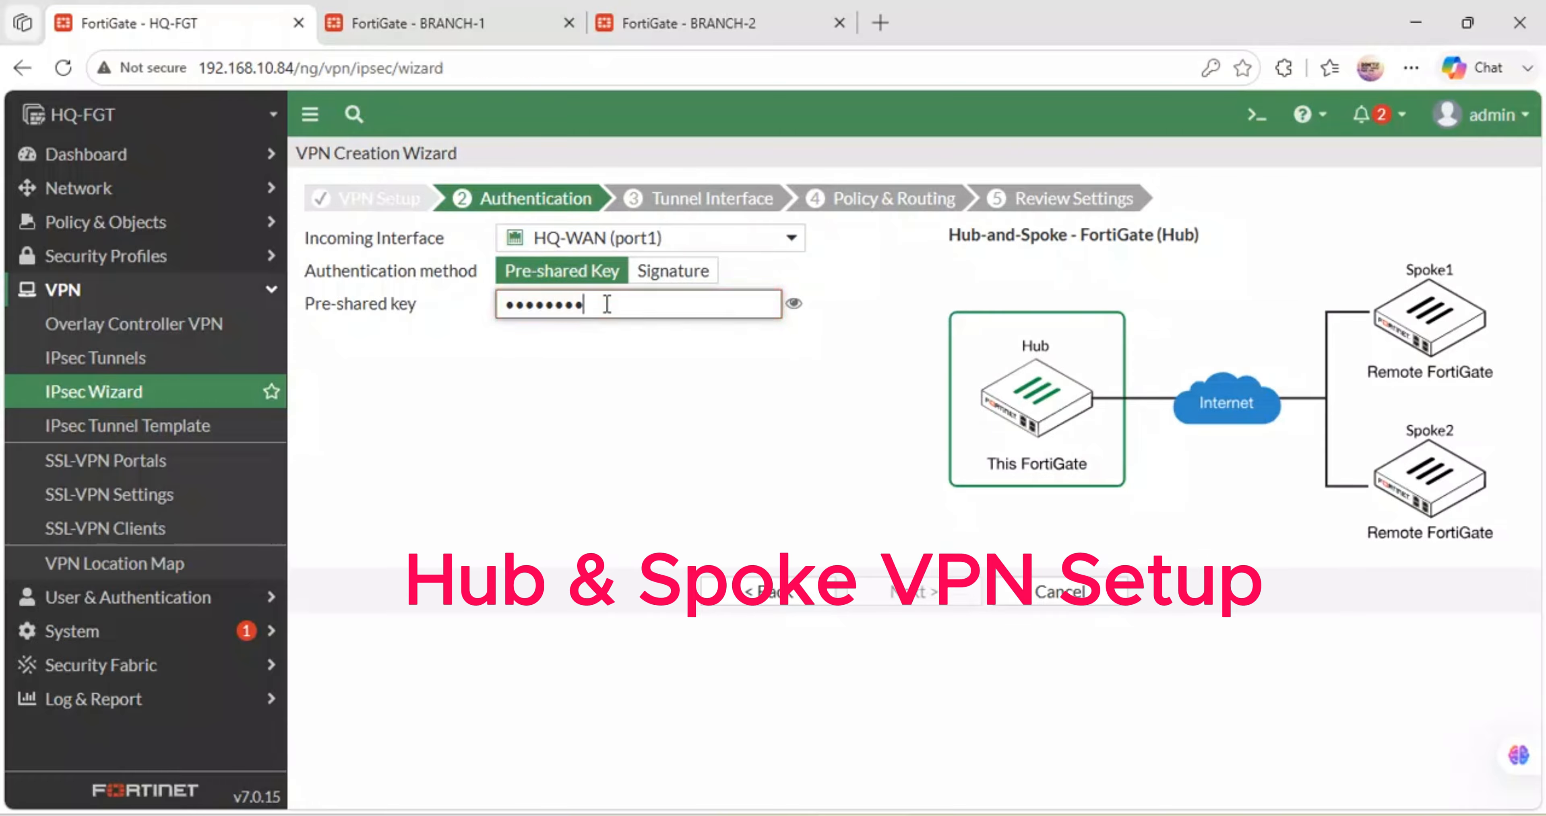
{"action": "left_click", "coordinate": [792, 305]}
{"action": "left_click", "coordinate": [790, 306]}
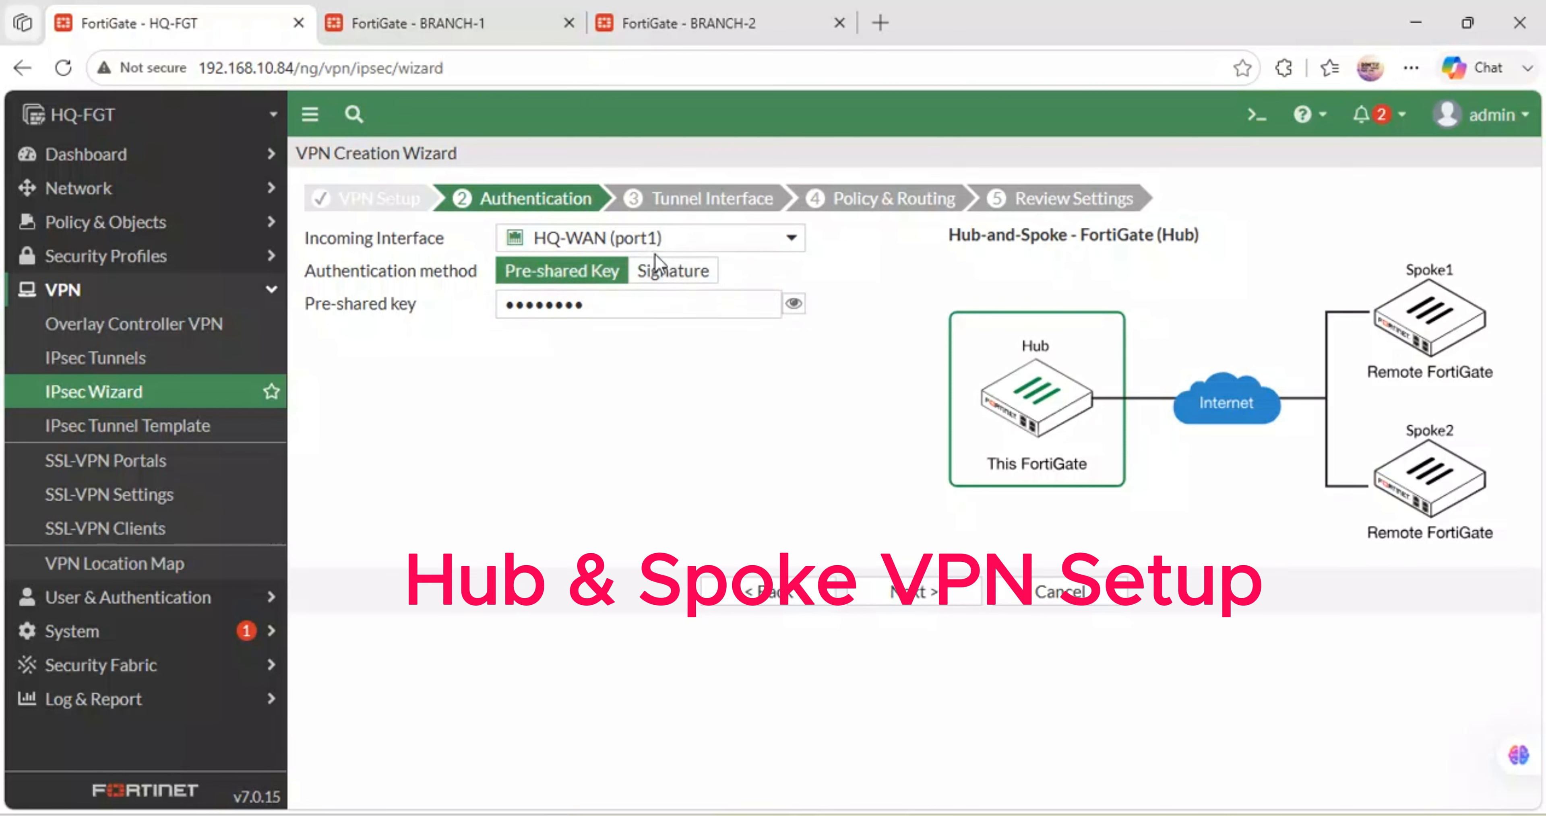
{"action": "left_click", "coordinate": [671, 277]}
{"action": "left_click", "coordinate": [591, 273]}
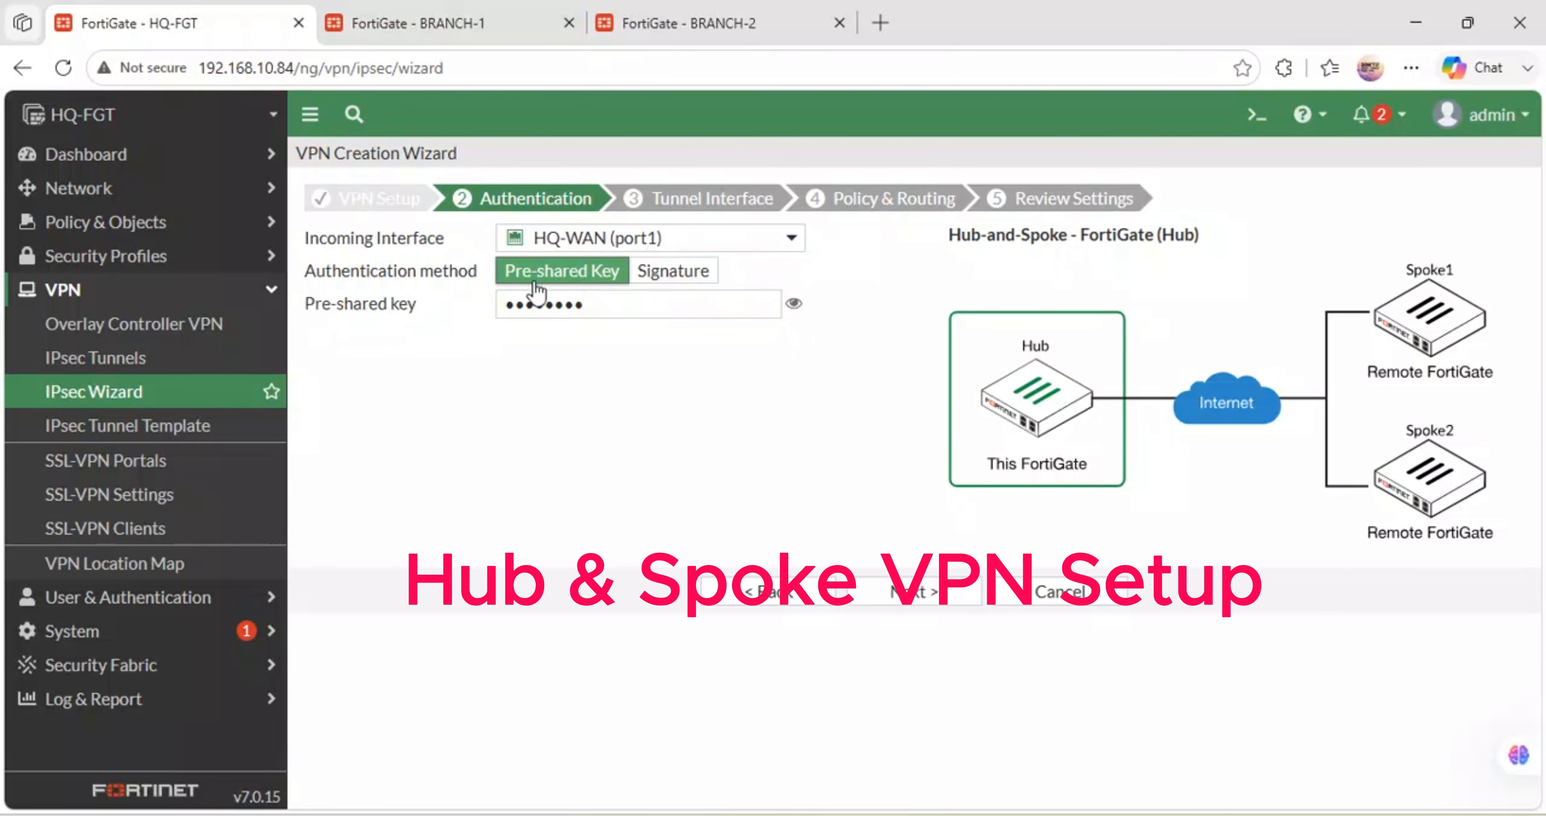
{"action": "left_click", "coordinate": [898, 594]}
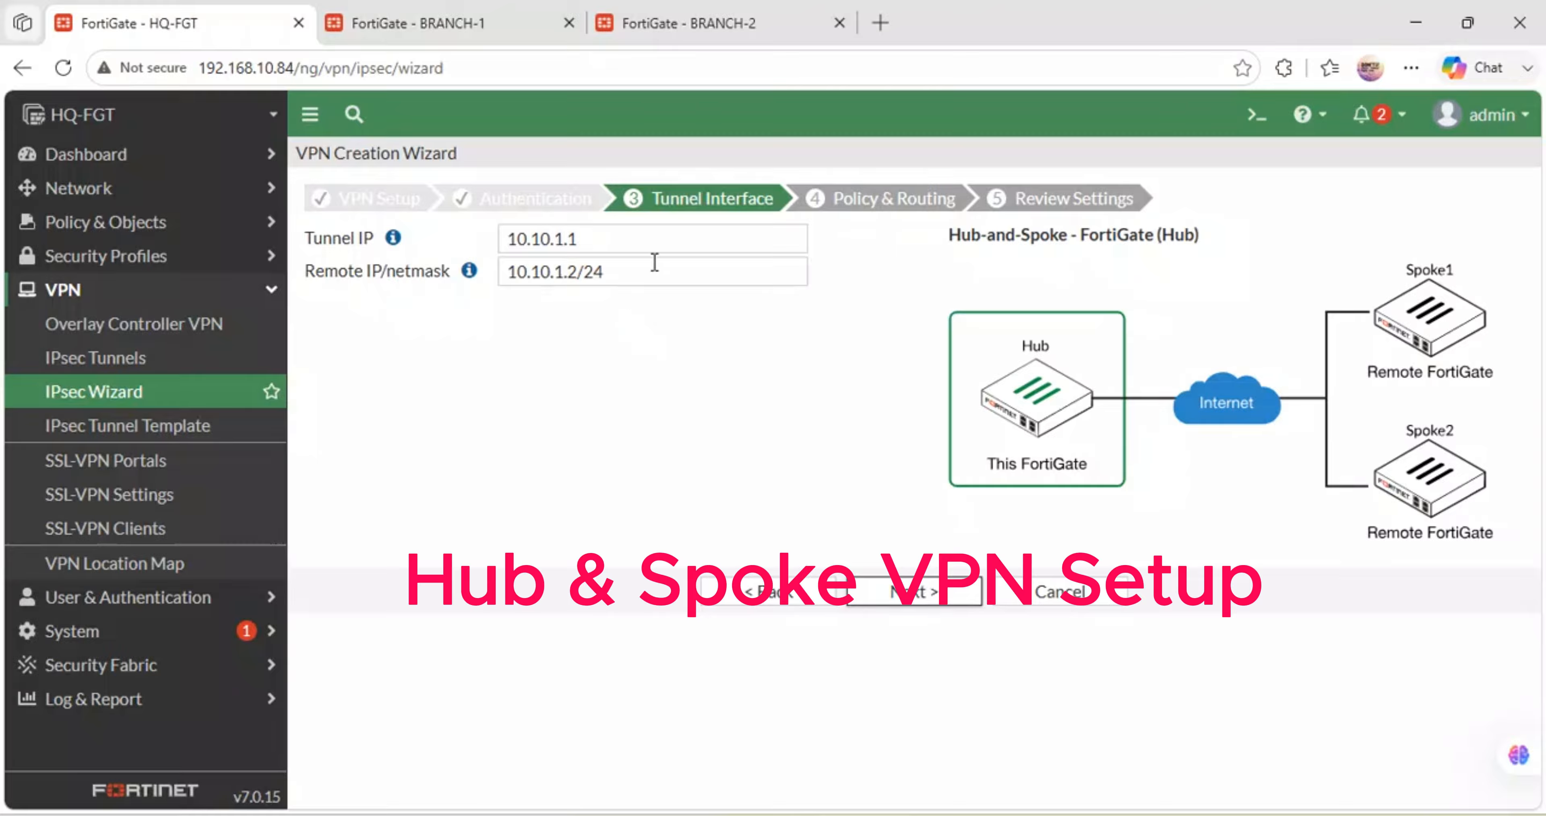
- Accept hub tunnel IP 10.10.1.1 and remote IP 10.10.1.2/24, then continue to Policy & Routing
{"action": "left_click_drag", "start_coordinate": [585, 239], "coordinate": [507, 239]}
{"action": "left_click_drag", "start_coordinate": [627, 273], "coordinate": [506, 272]}
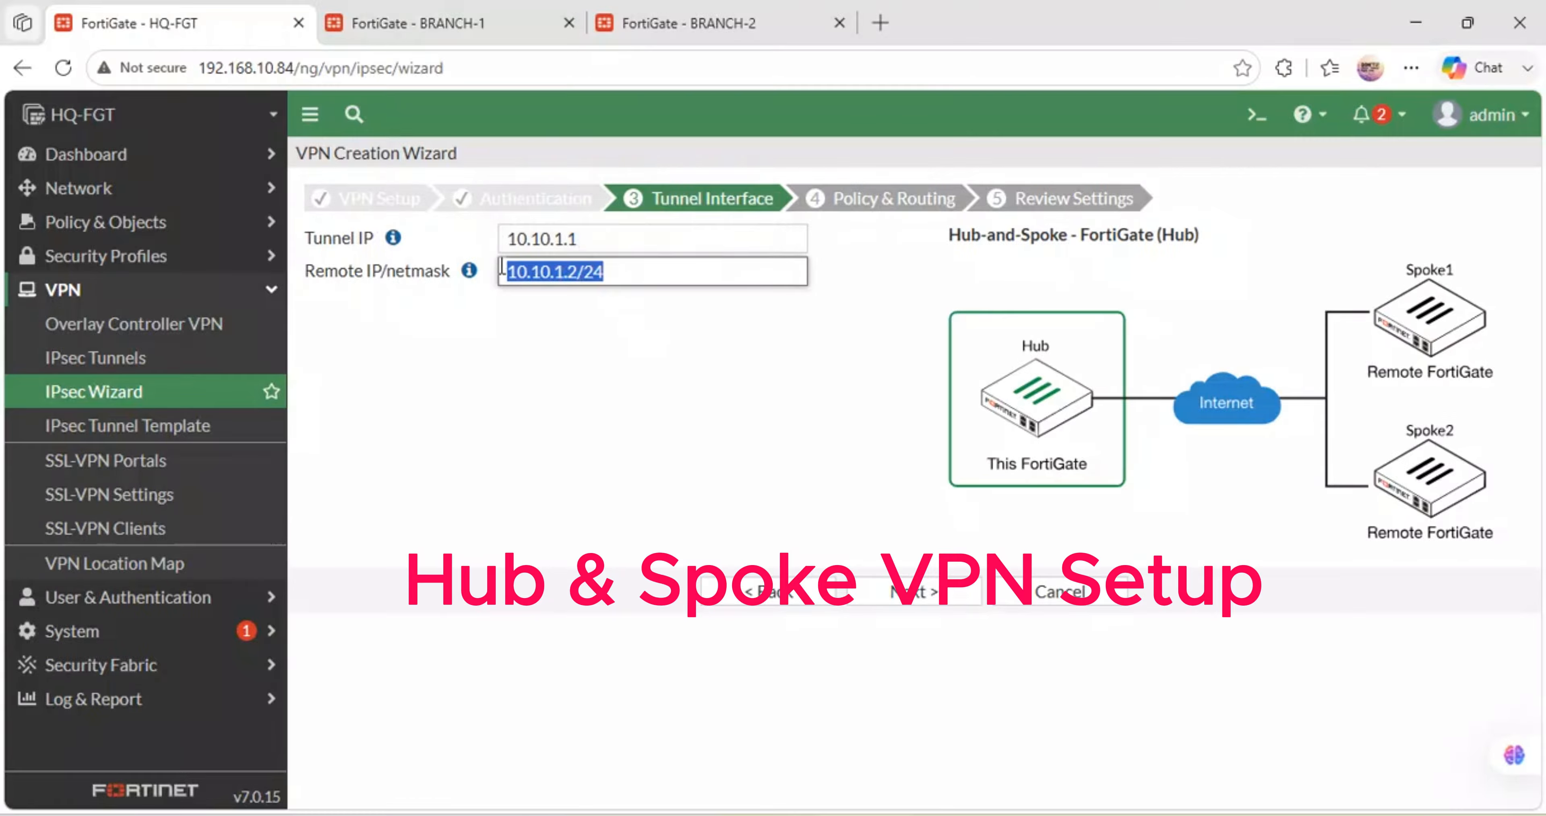
{"action": "left_click", "coordinate": [659, 332]}
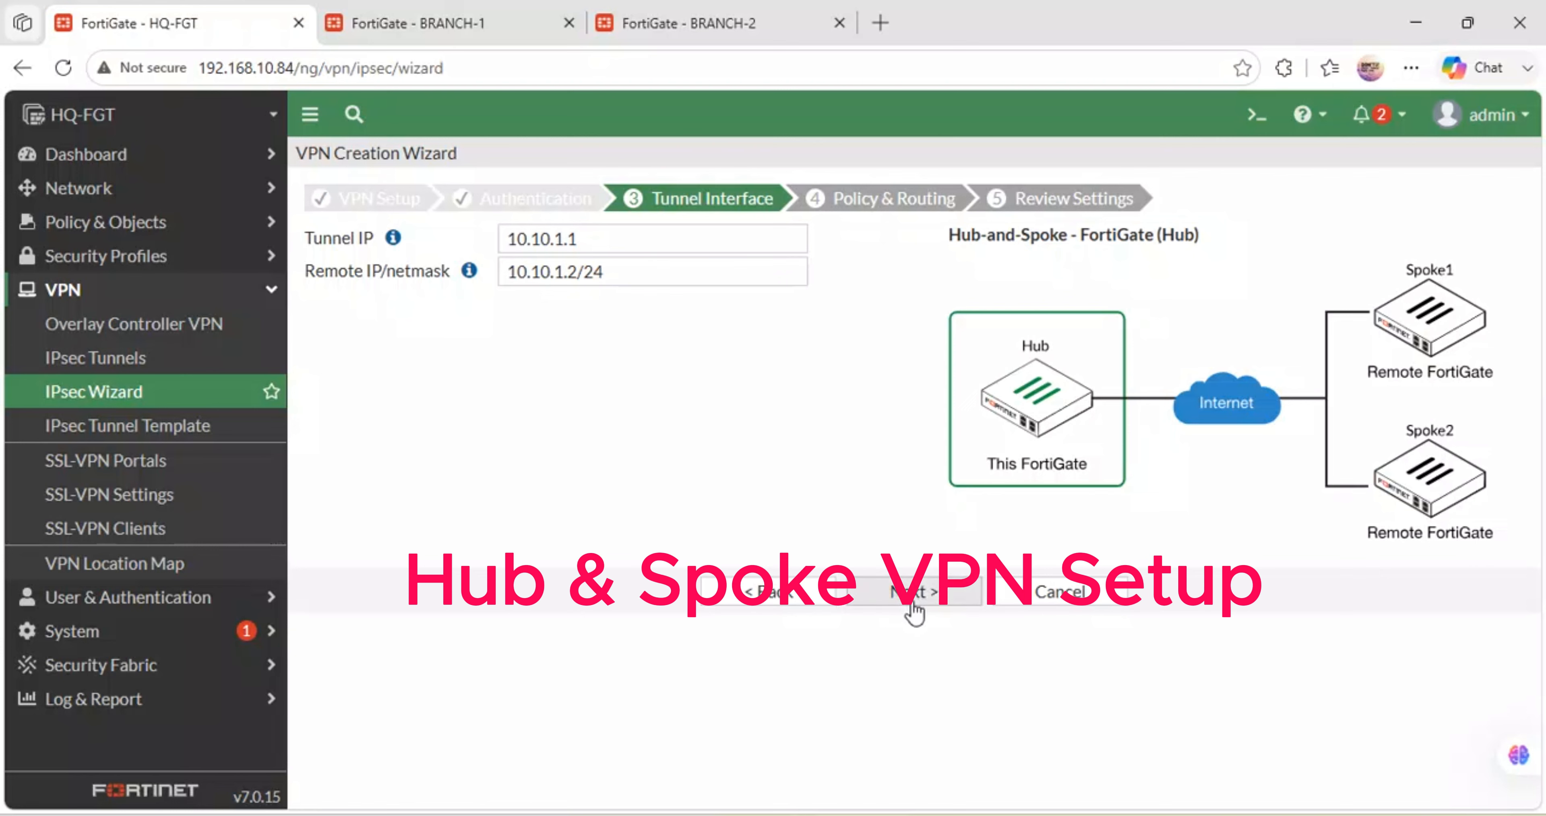
{"action": "left_click", "coordinate": [914, 592]}
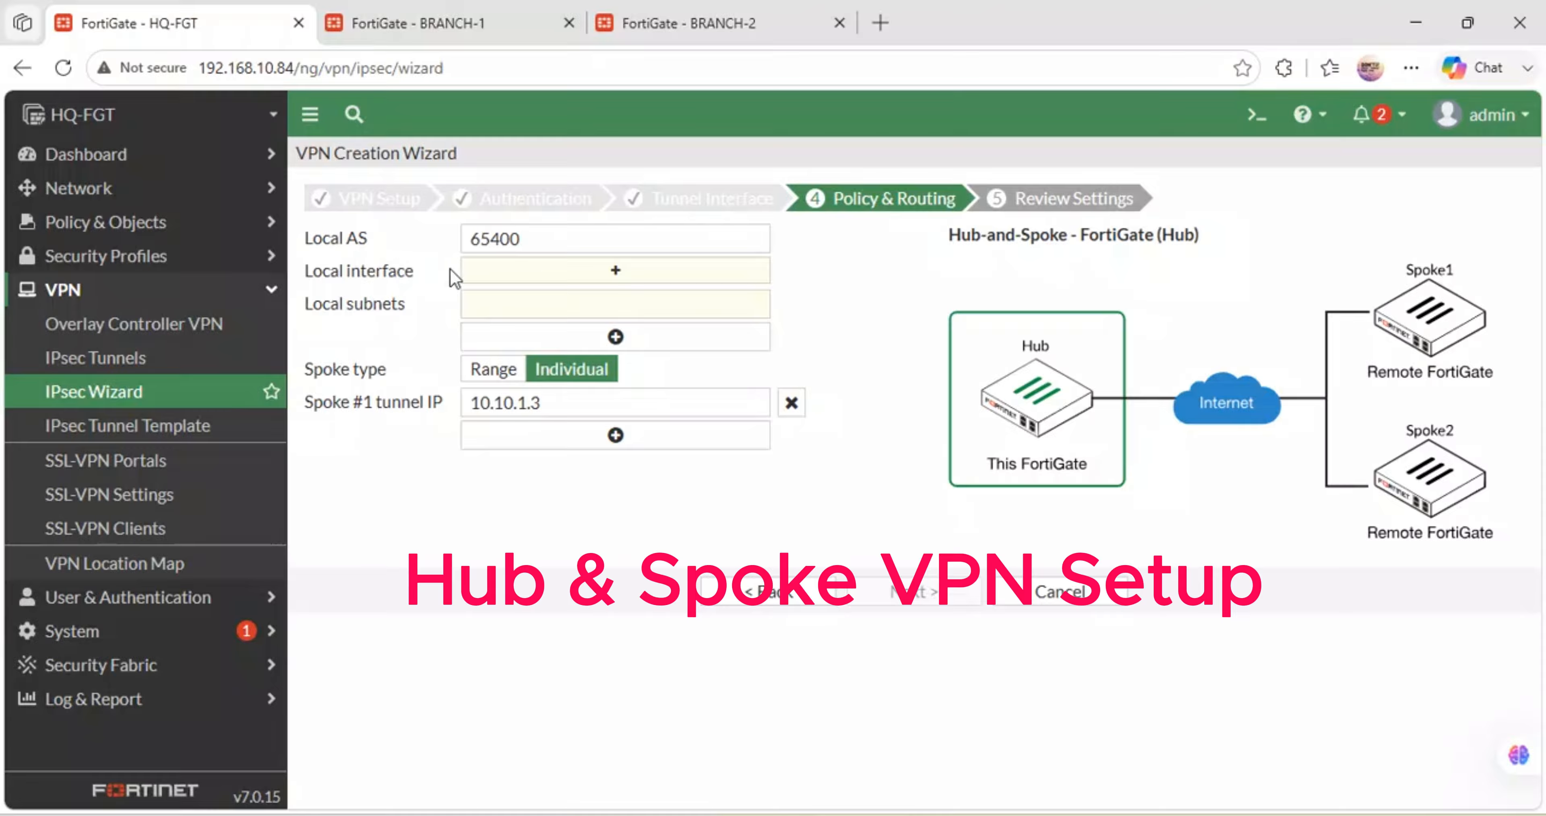
- Add HQ-LAN (port2) as the local interface with local subnet 172.30.20.0/24
{"action": "left_click", "coordinate": [540, 272]}
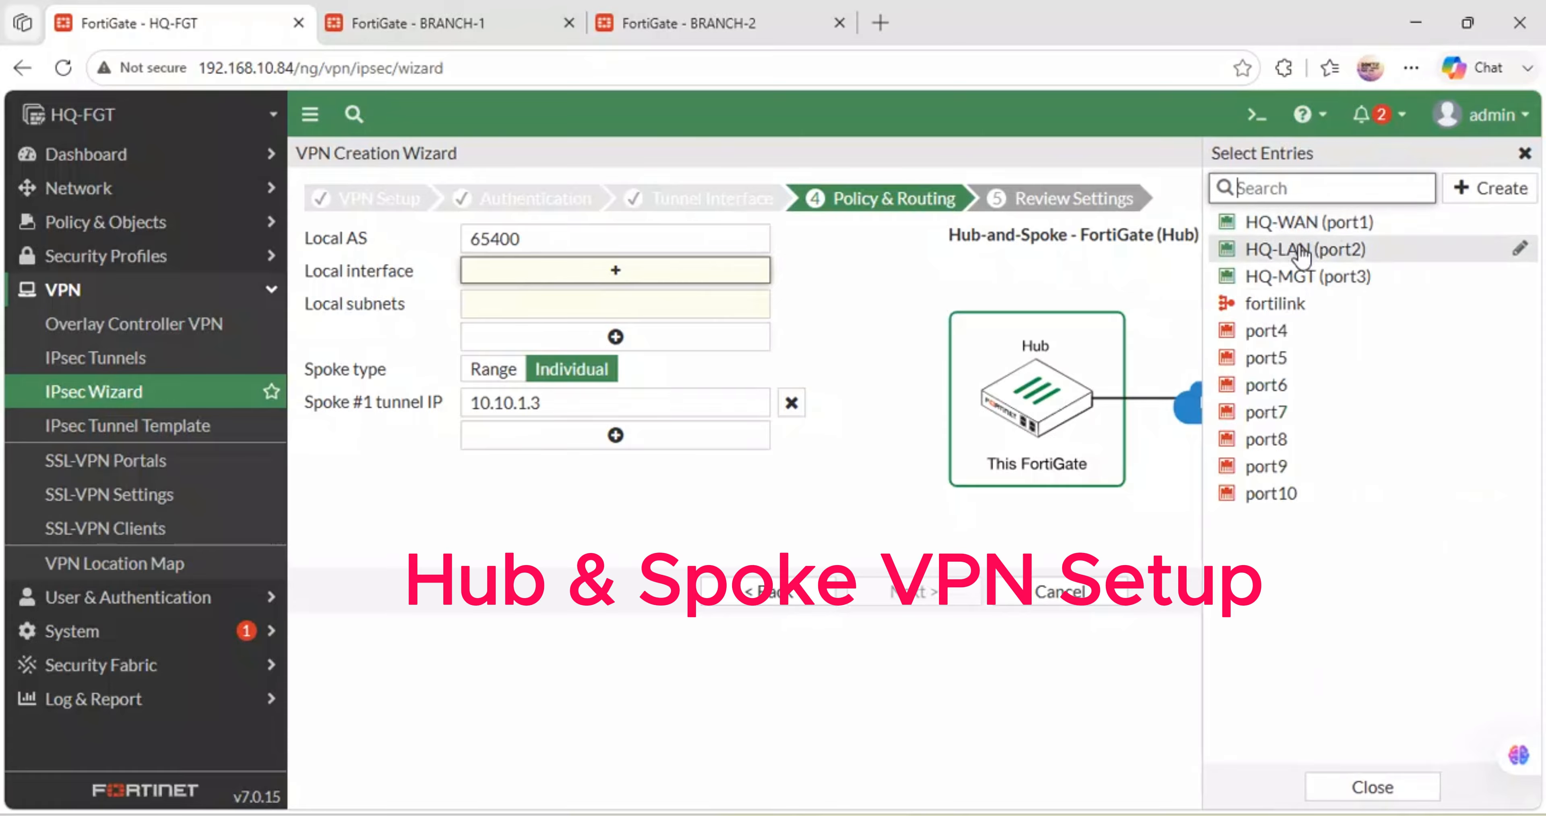
{"action": "left_click", "coordinate": [1318, 252]}
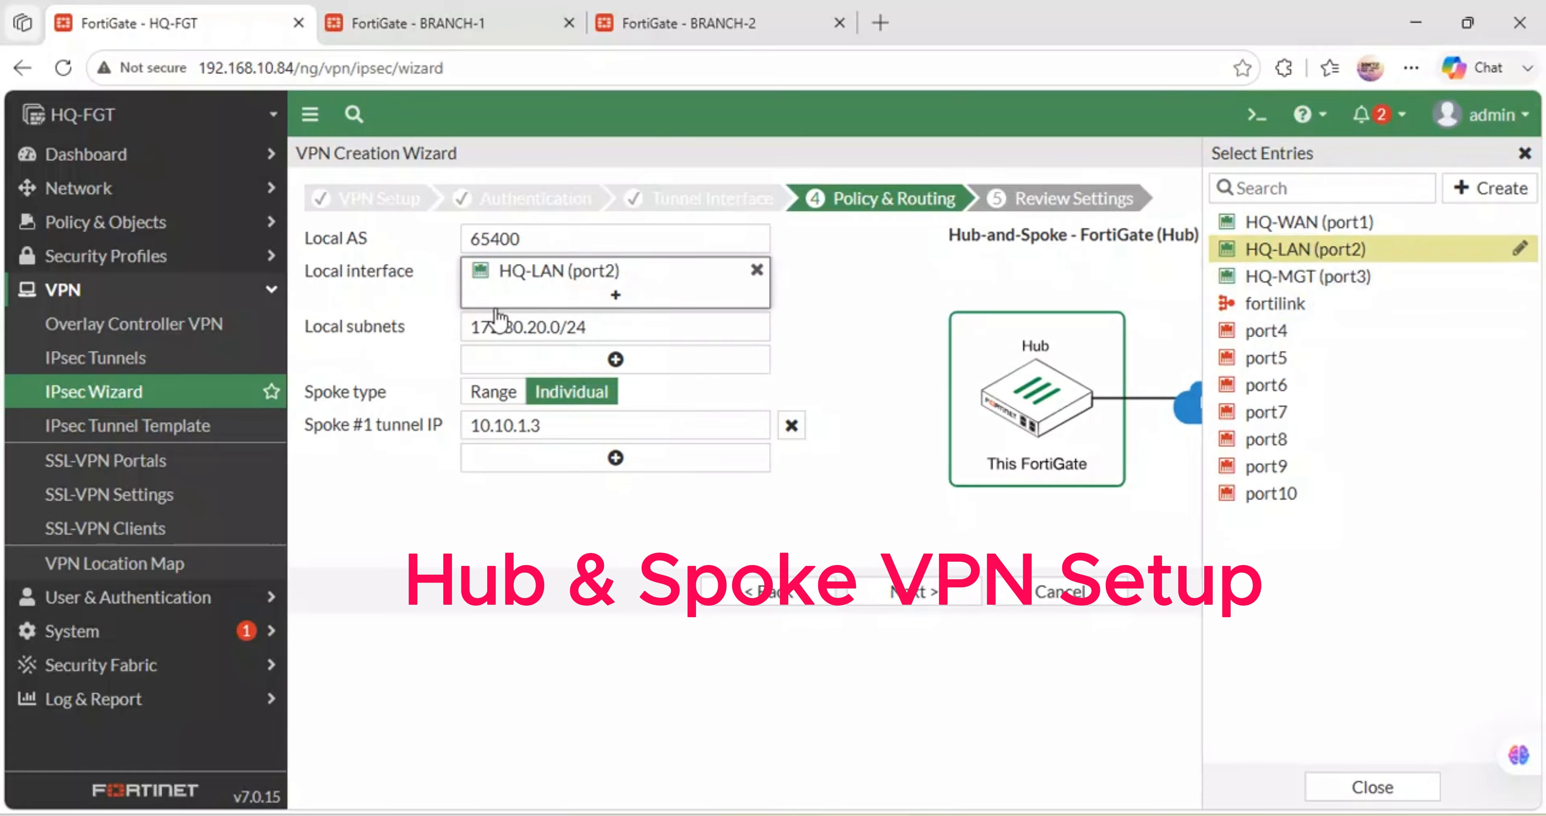
{"action": "left_click_drag", "start_coordinate": [594, 327], "coordinate": [443, 309]}
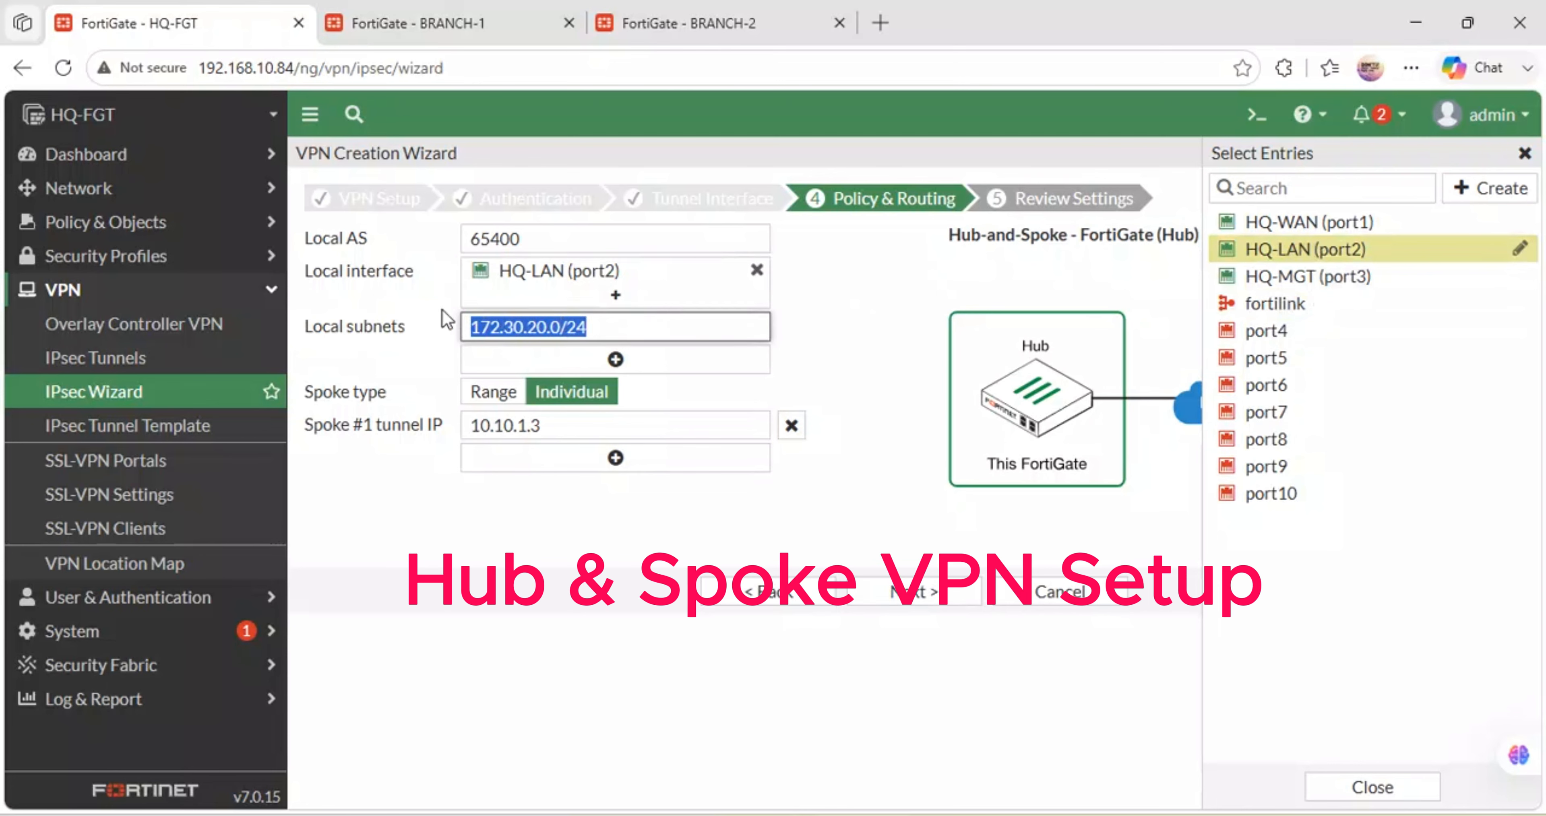
{"action": "left_click", "coordinate": [358, 357]}
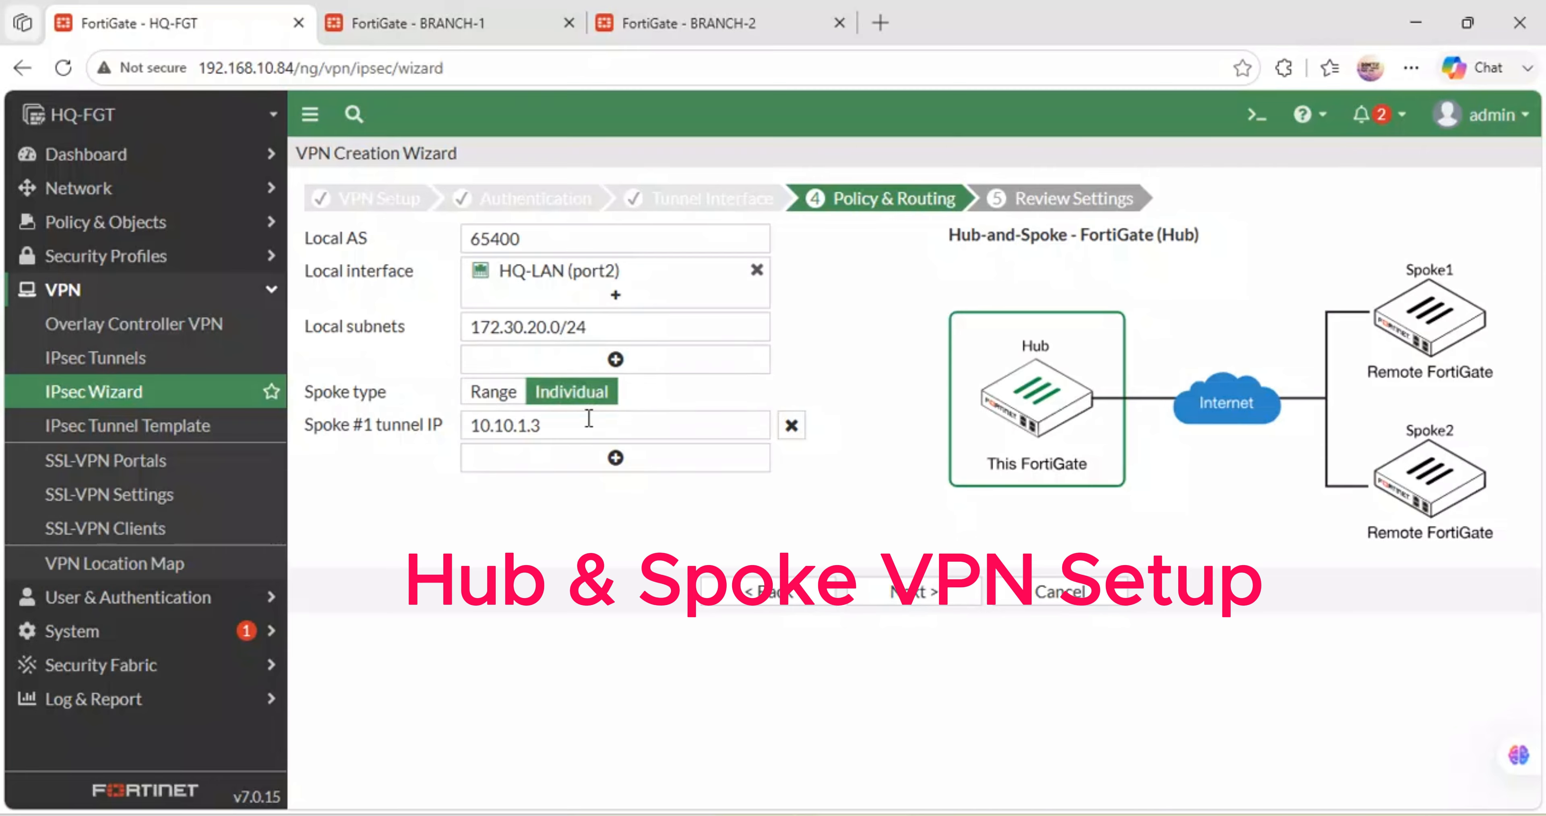
- Add Spoke #2 tunnel IP 10.10.1.4 beside Spoke #1's 10.10.1.3, then go to Review Settings
{"action": "left_click", "coordinate": [697, 815]}
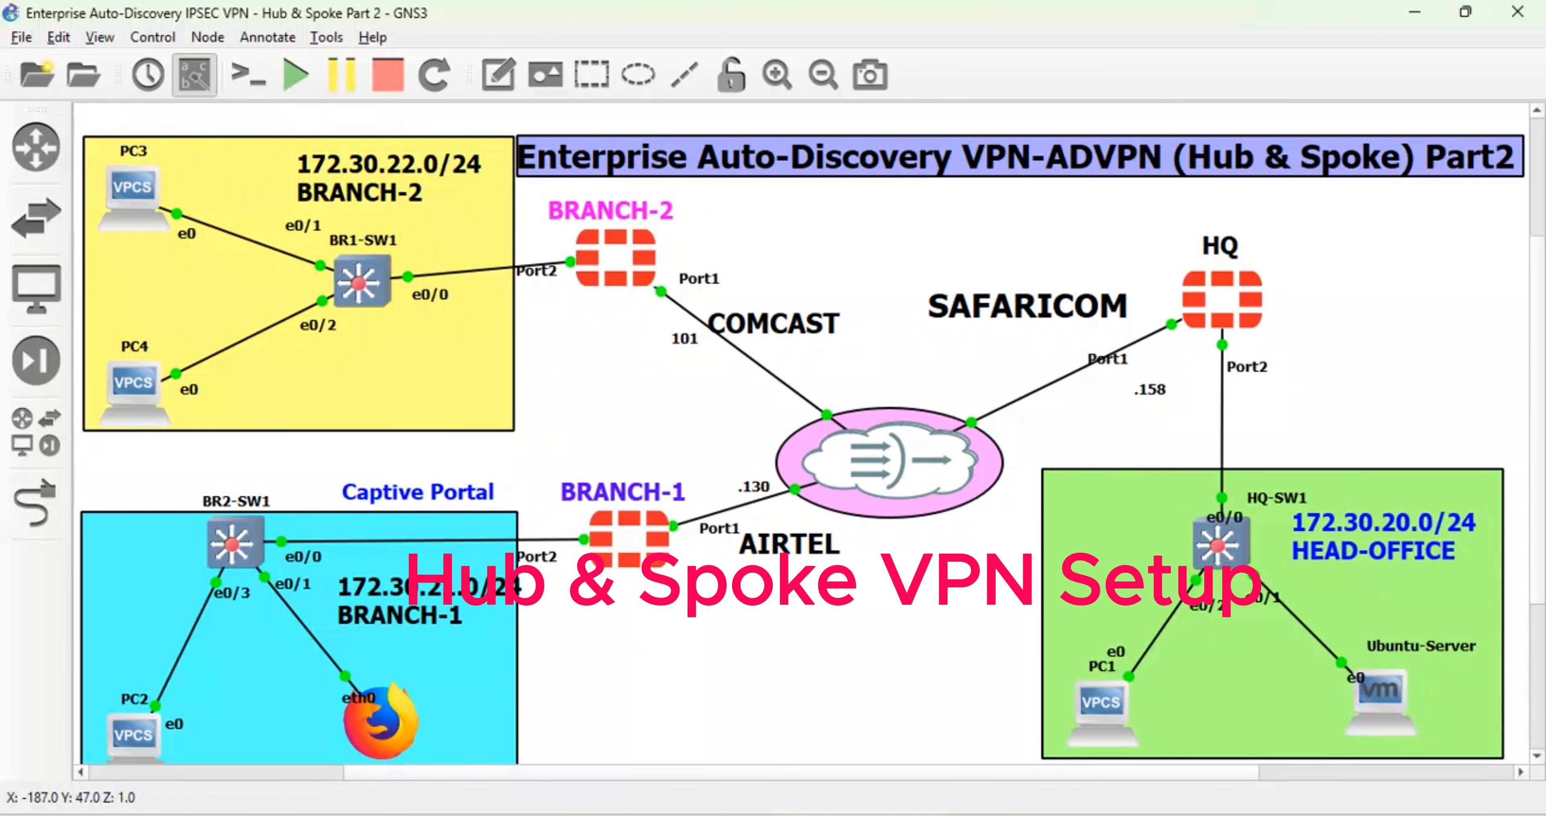
{"action": "mouse_move", "coordinate": [698, 815]}
{"action": "left_click", "coordinate": [612, 714]}
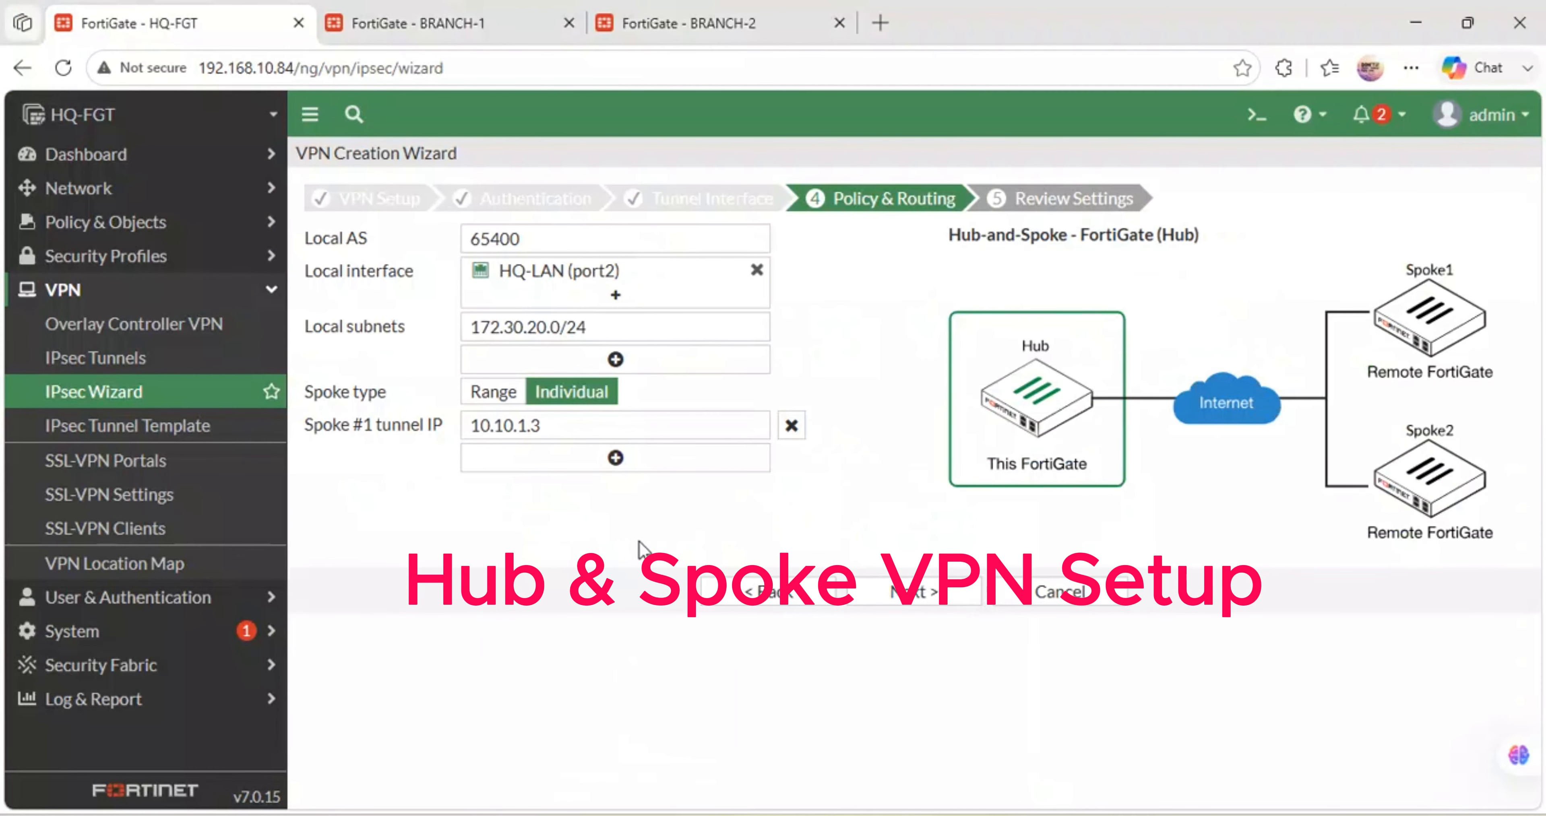
{"action": "left_click", "coordinate": [616, 460]}
{"action": "left_click_drag", "start_coordinate": [538, 469], "coordinate": [439, 450]}
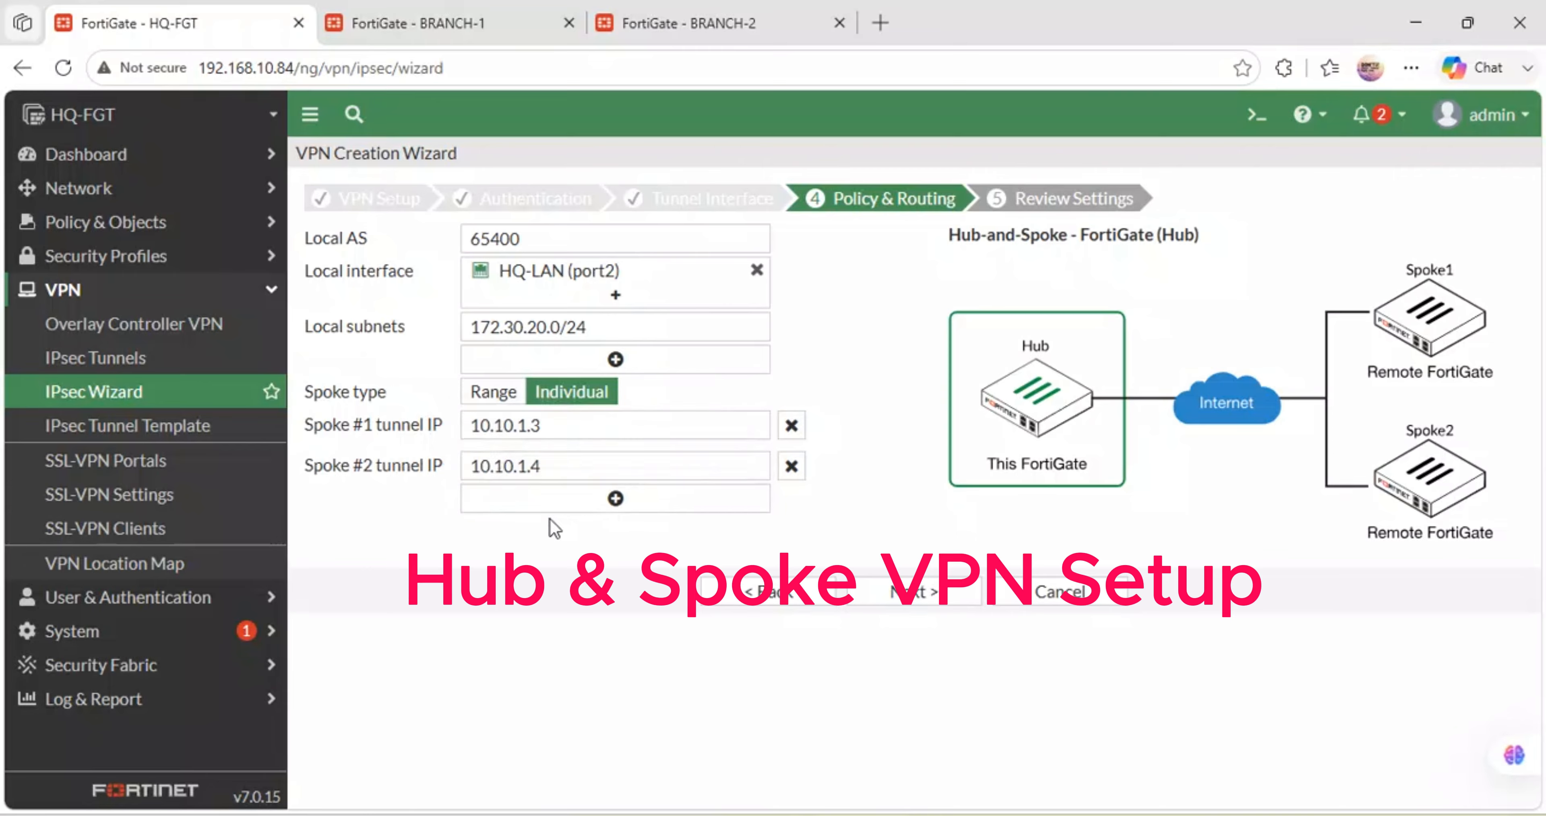
{"action": "left_click_drag", "start_coordinate": [540, 426], "coordinate": [470, 424]}
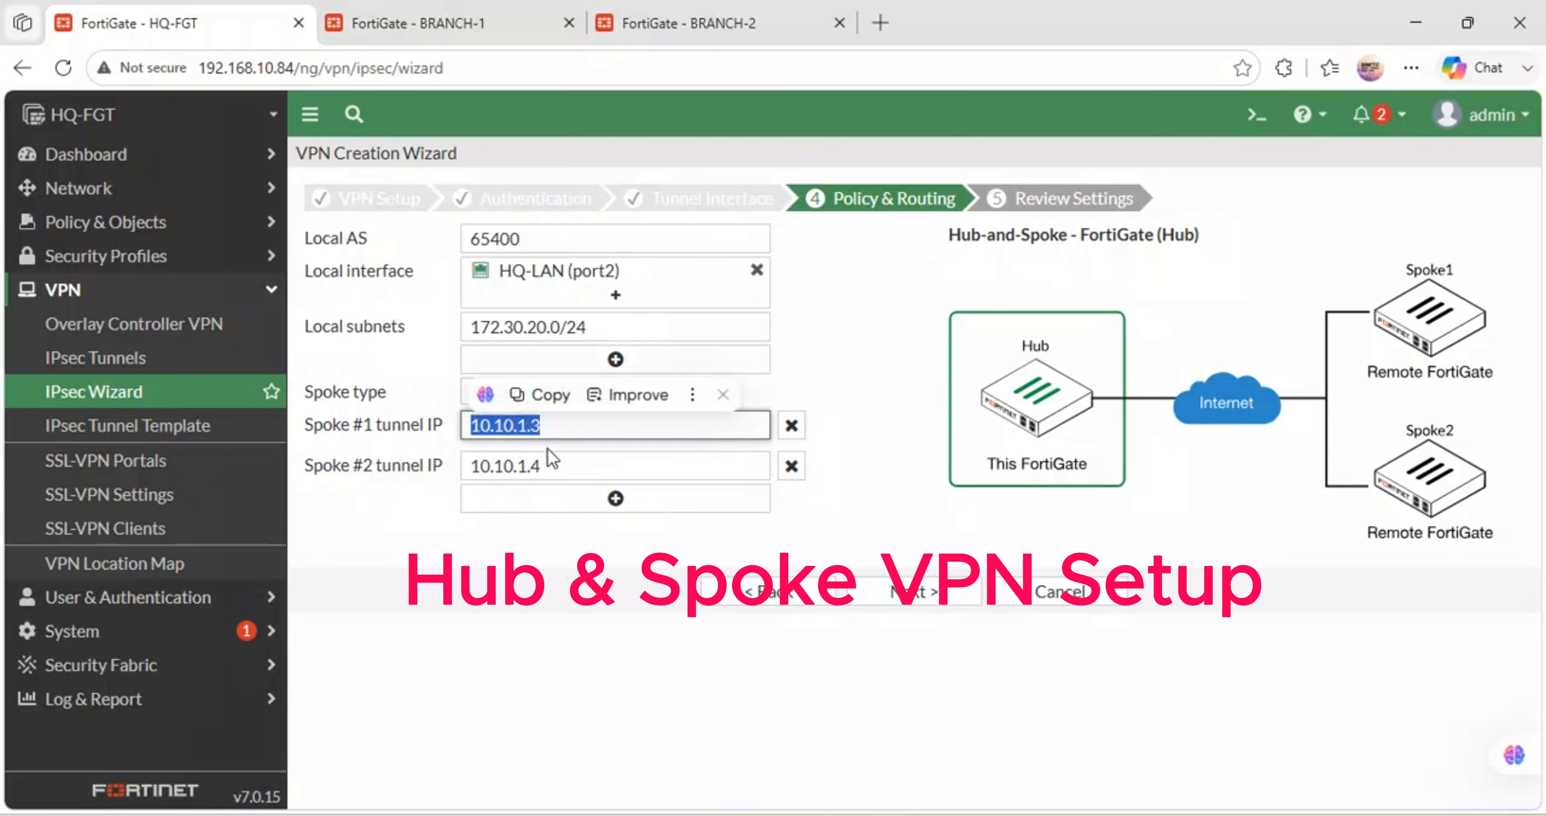
{"action": "left_click_drag", "start_coordinate": [550, 465], "coordinate": [482, 467]}
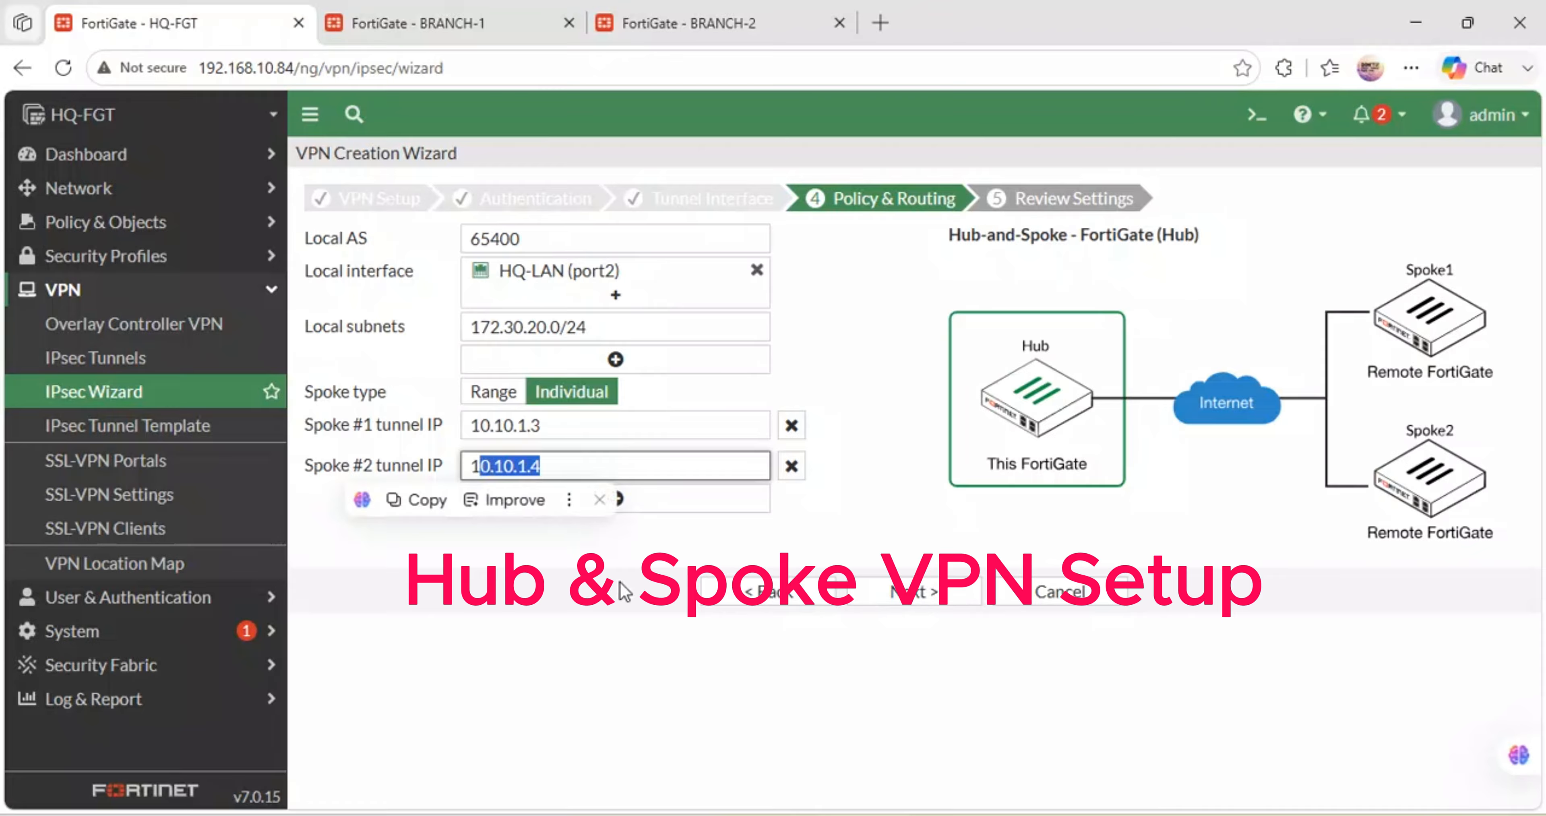
{"action": "left_click", "coordinate": [628, 597]}
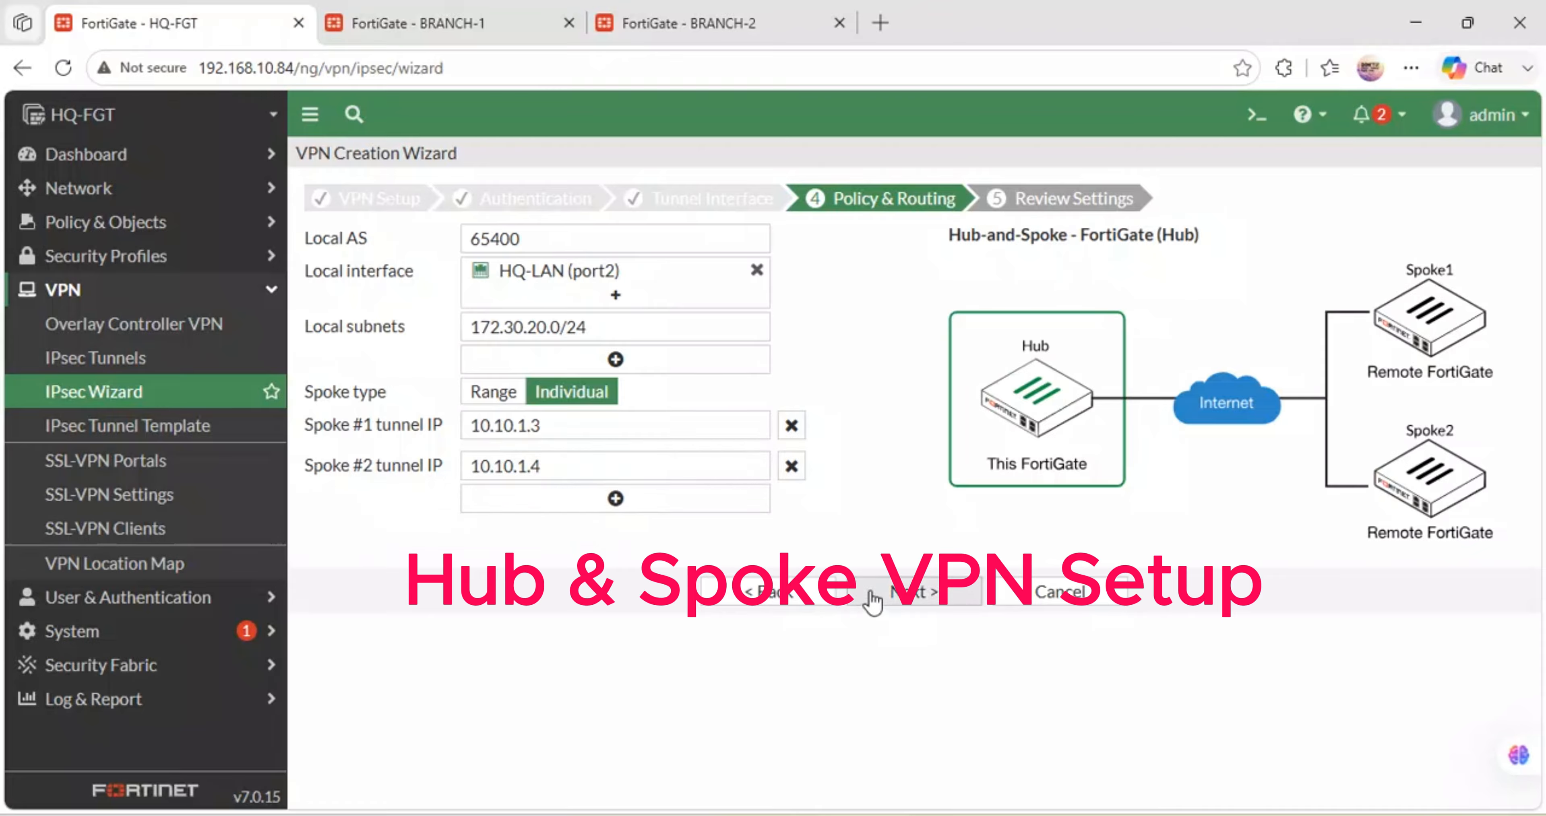
{"action": "left_click", "coordinate": [919, 597]}
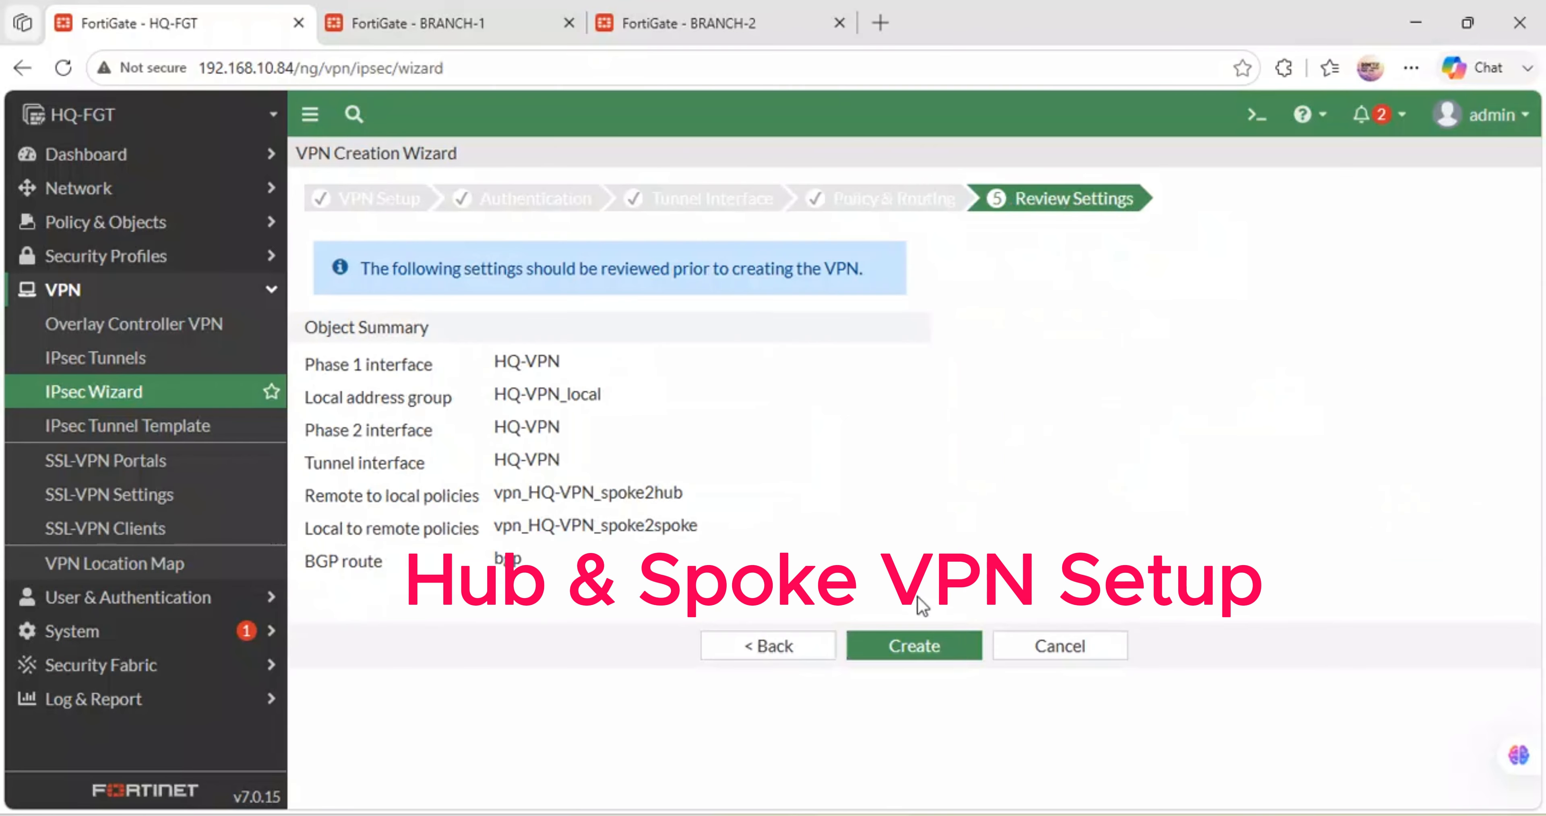
- Create HQ-VPN and copy the Spoke #1 easy configuration key
{"action": "left_click", "coordinate": [903, 653]}
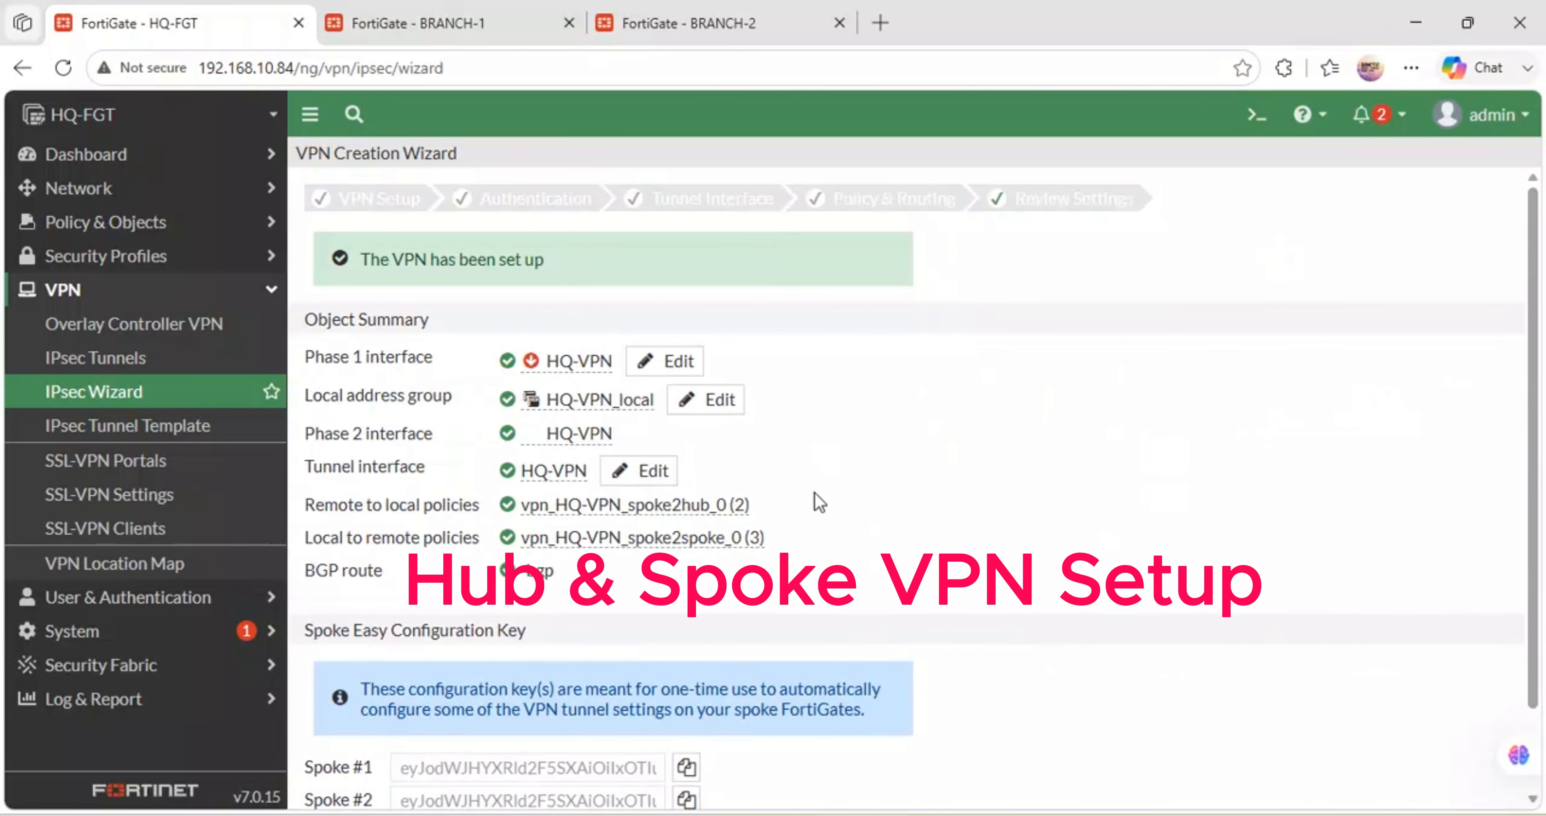
{"action": "scroll", "coordinate": [851, 436], "scroll_direction": "down", "scroll_amount": 1}
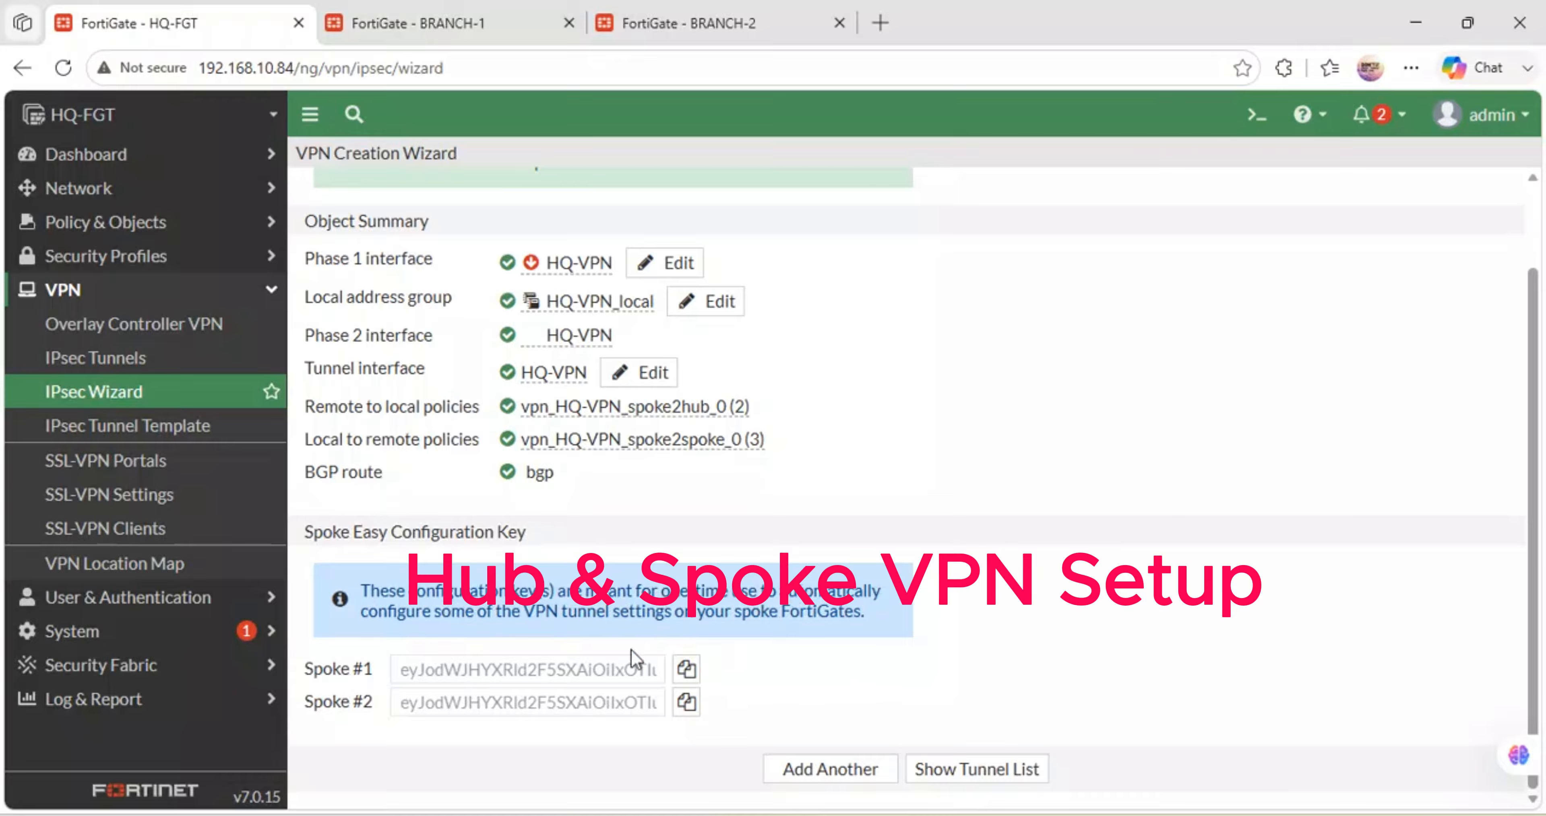
{"action": "left_click", "coordinate": [686, 669]}
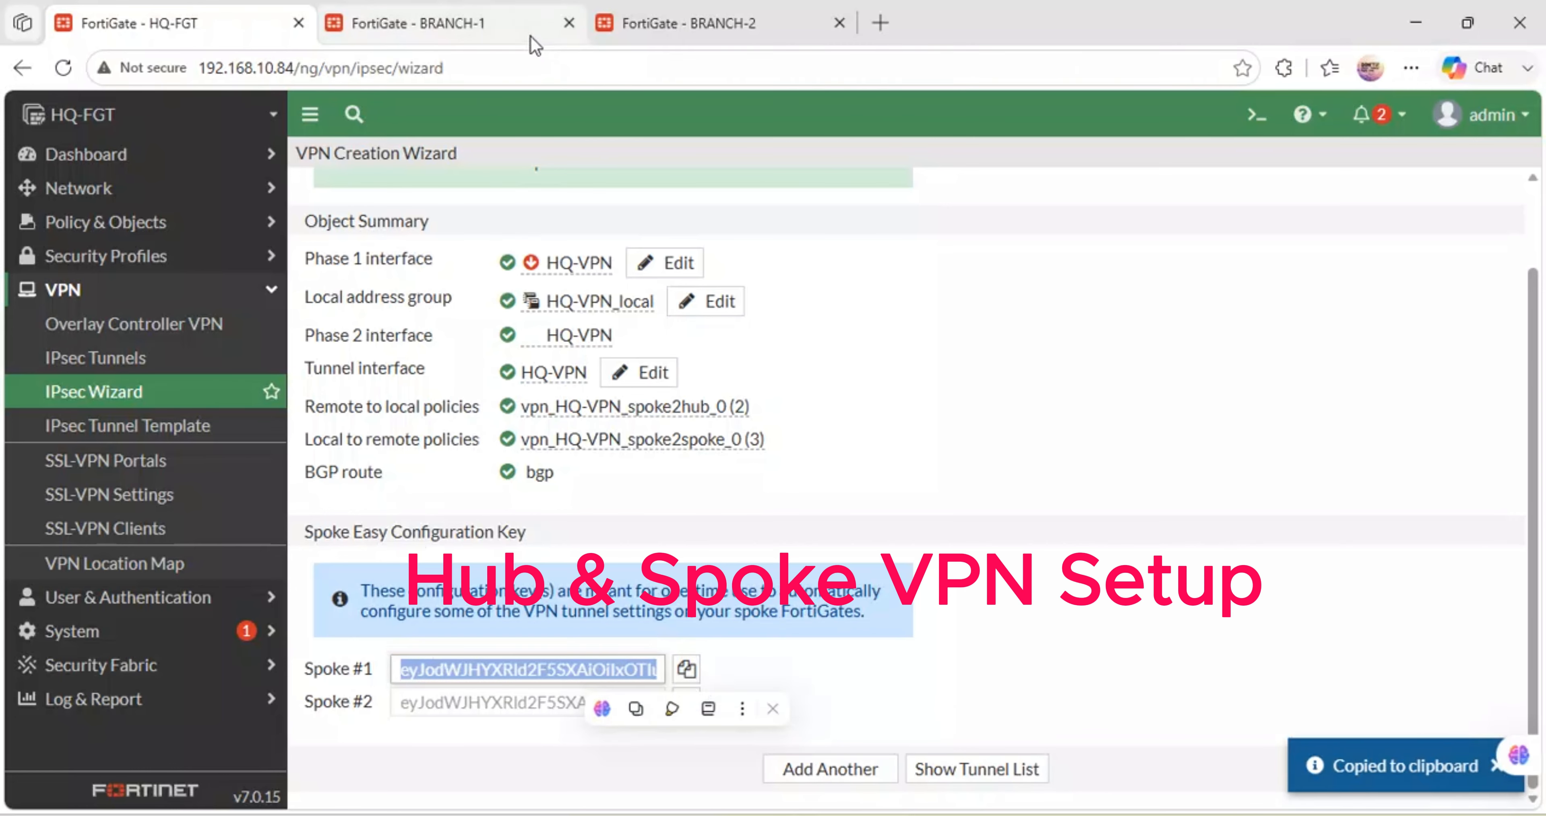
- On BRANCH-1, start a new IPsec Wizard VPN named BRANCH-1_VPN
{"action": "left_click", "coordinate": [474, 7]}
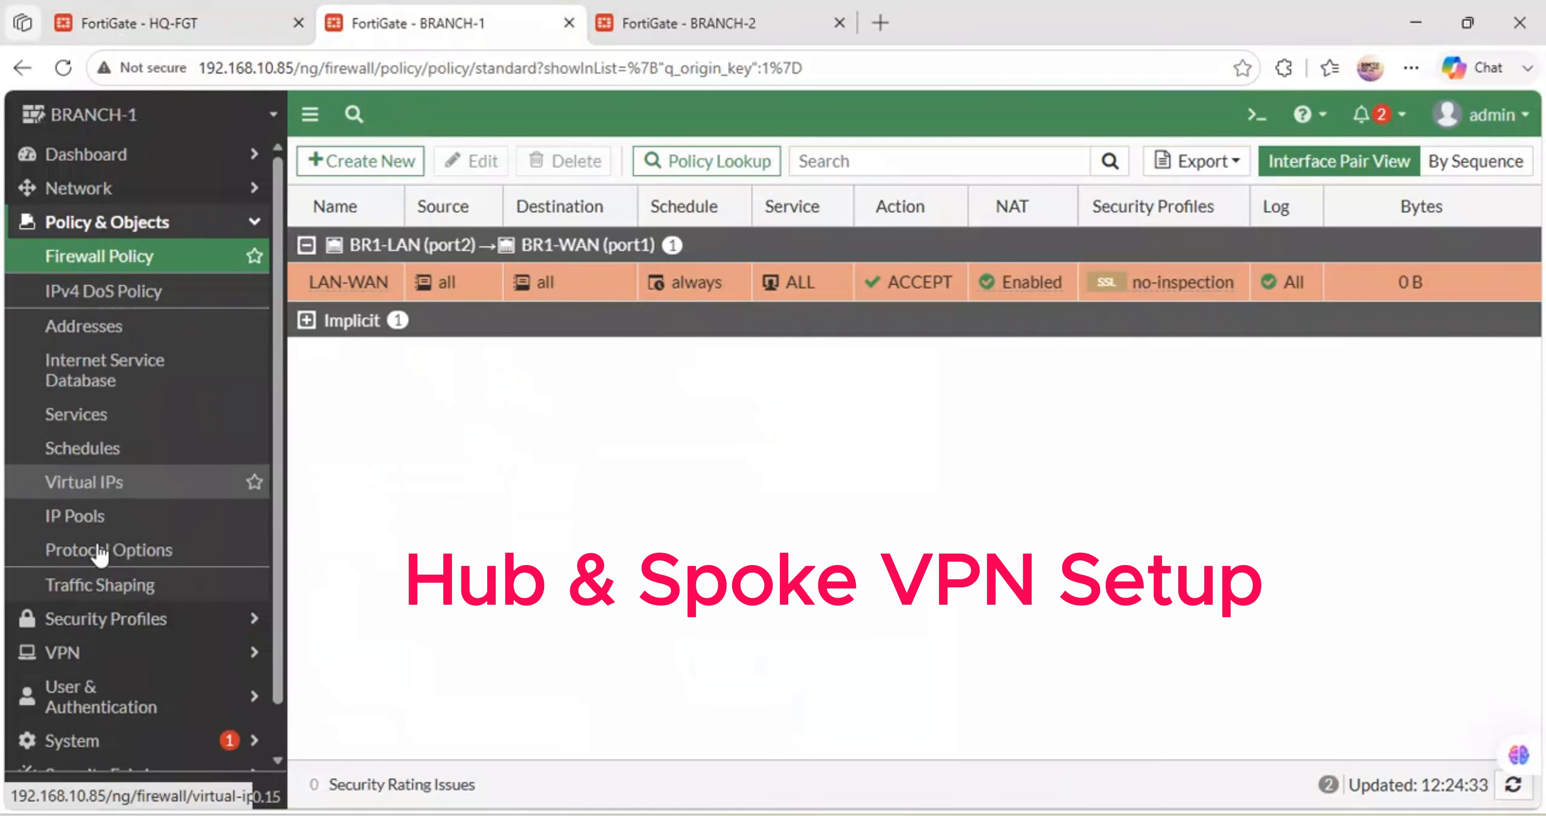
{"action": "left_click", "coordinate": [85, 654]}
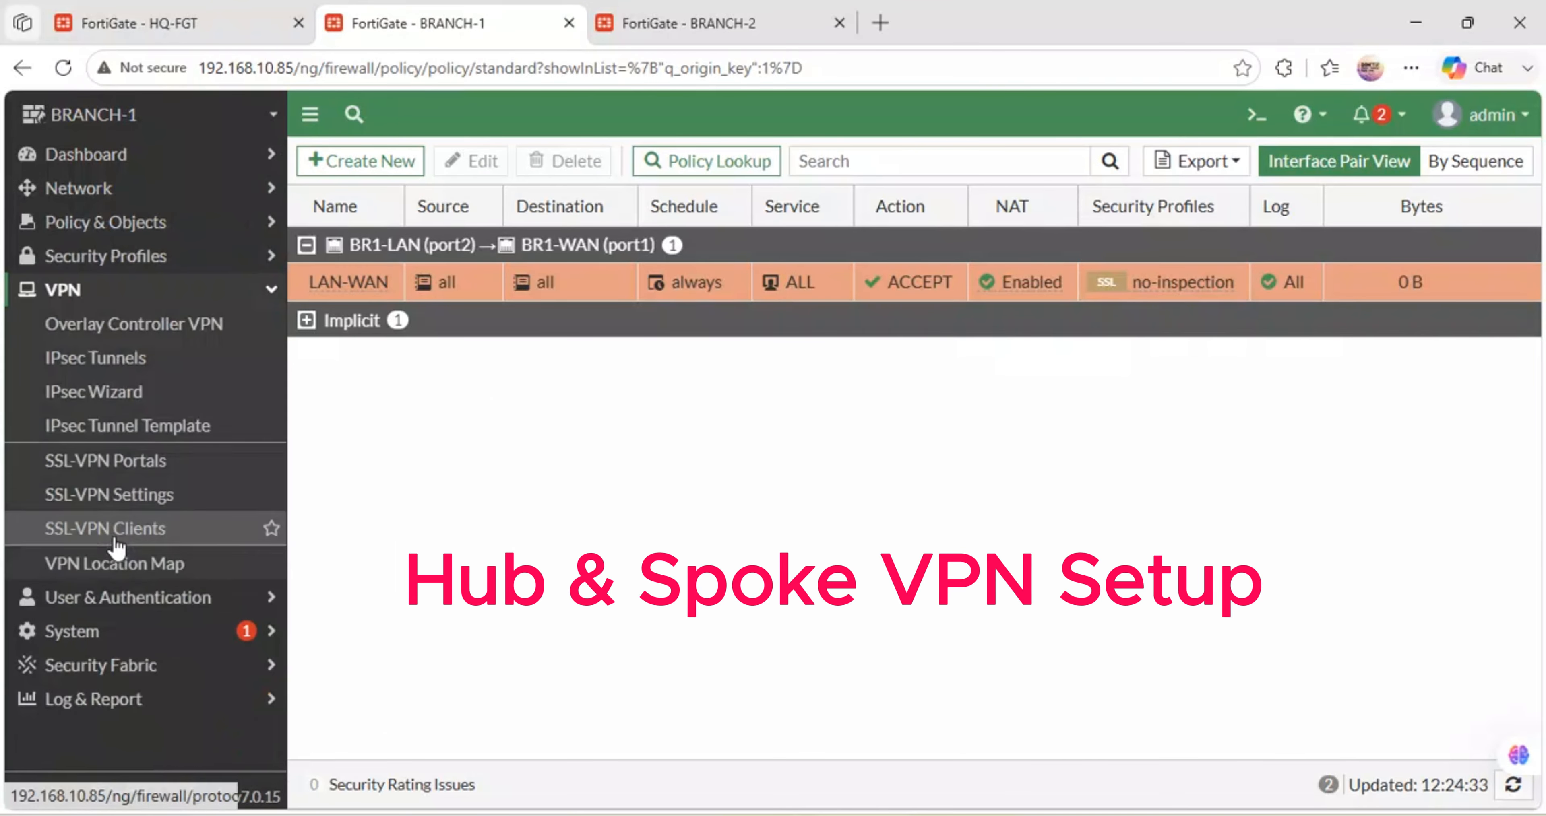
{"action": "left_click", "coordinate": [124, 357]}
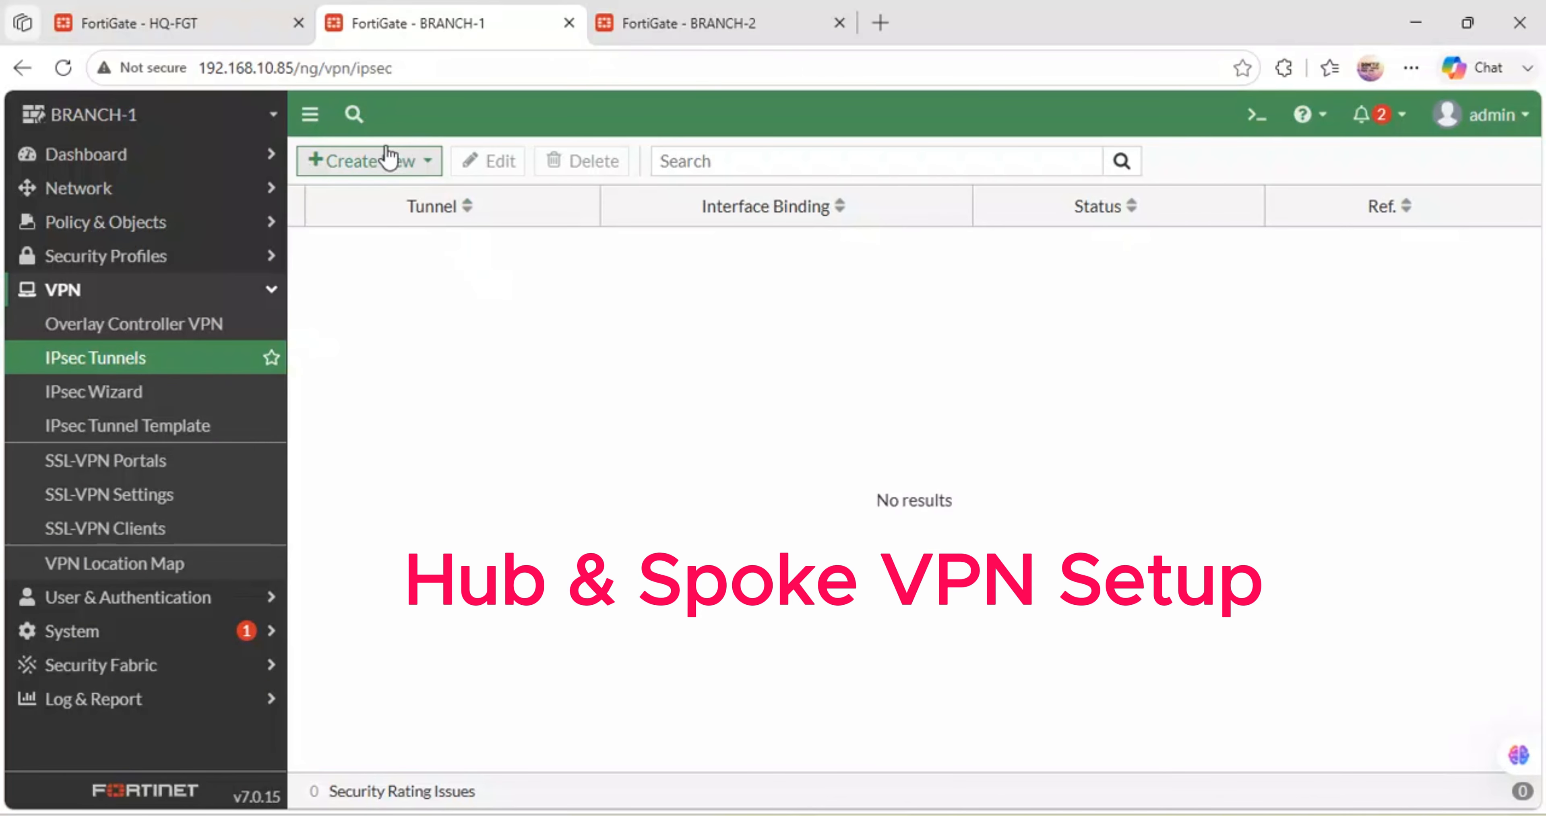
{"action": "left_click", "coordinate": [387, 158]}
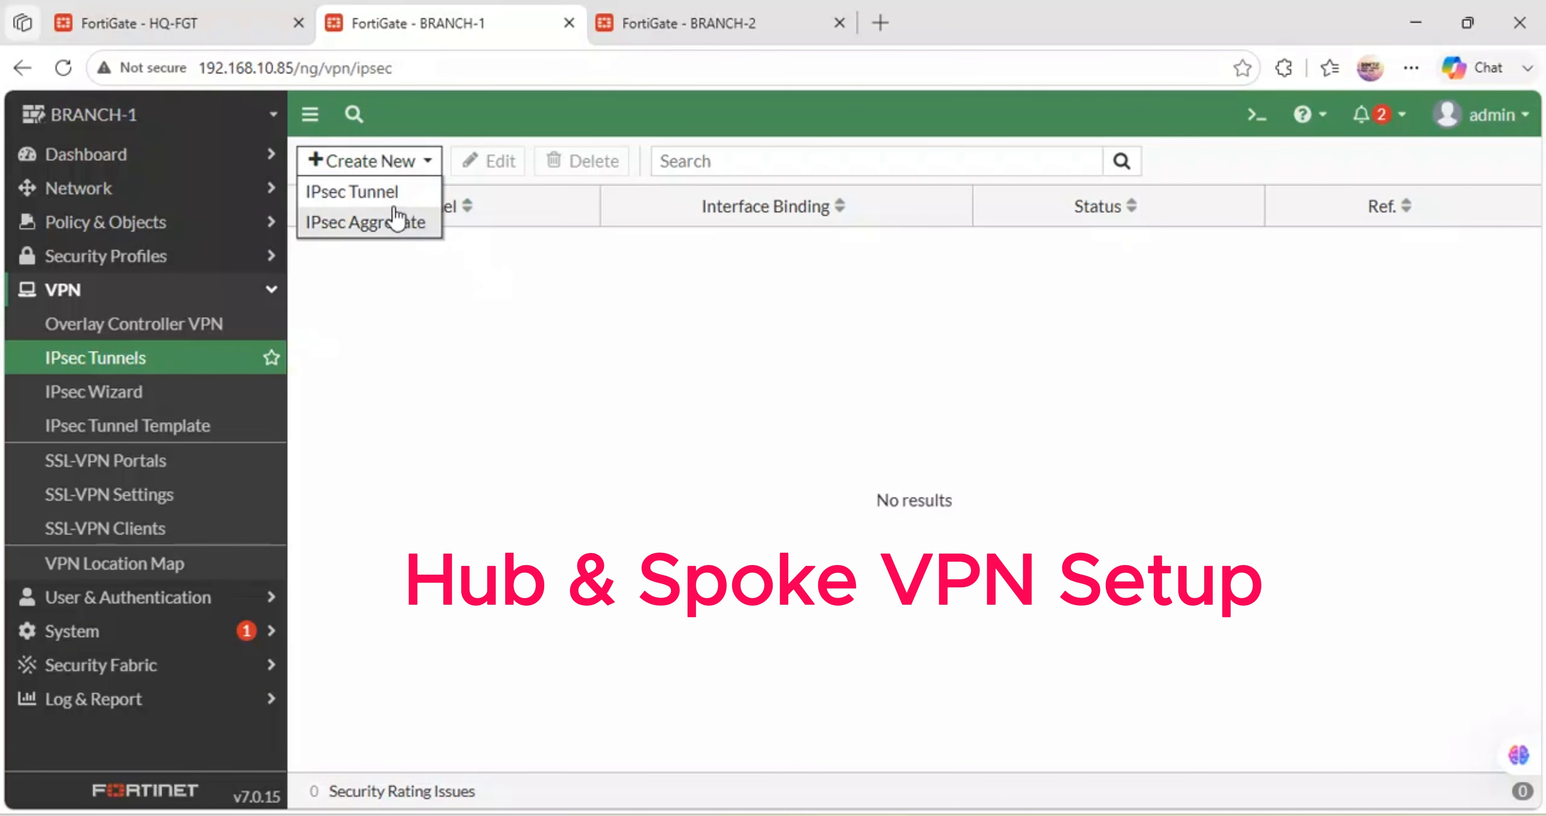
{"action": "left_click", "coordinate": [396, 190]}
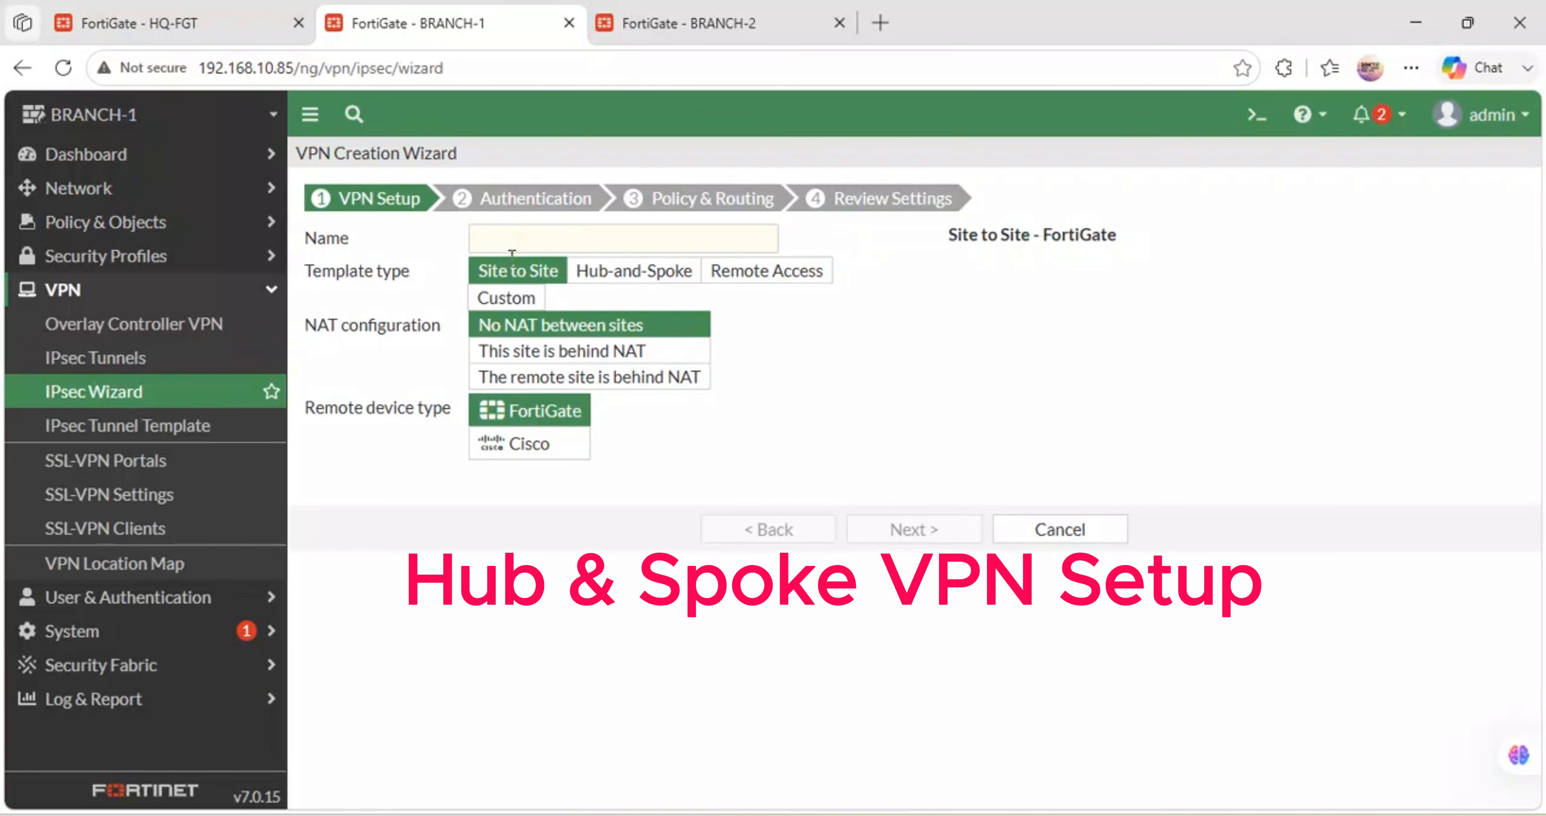
{"action": "left_click", "coordinate": [530, 228]}
{"action": "type", "text": "BRANCH"}
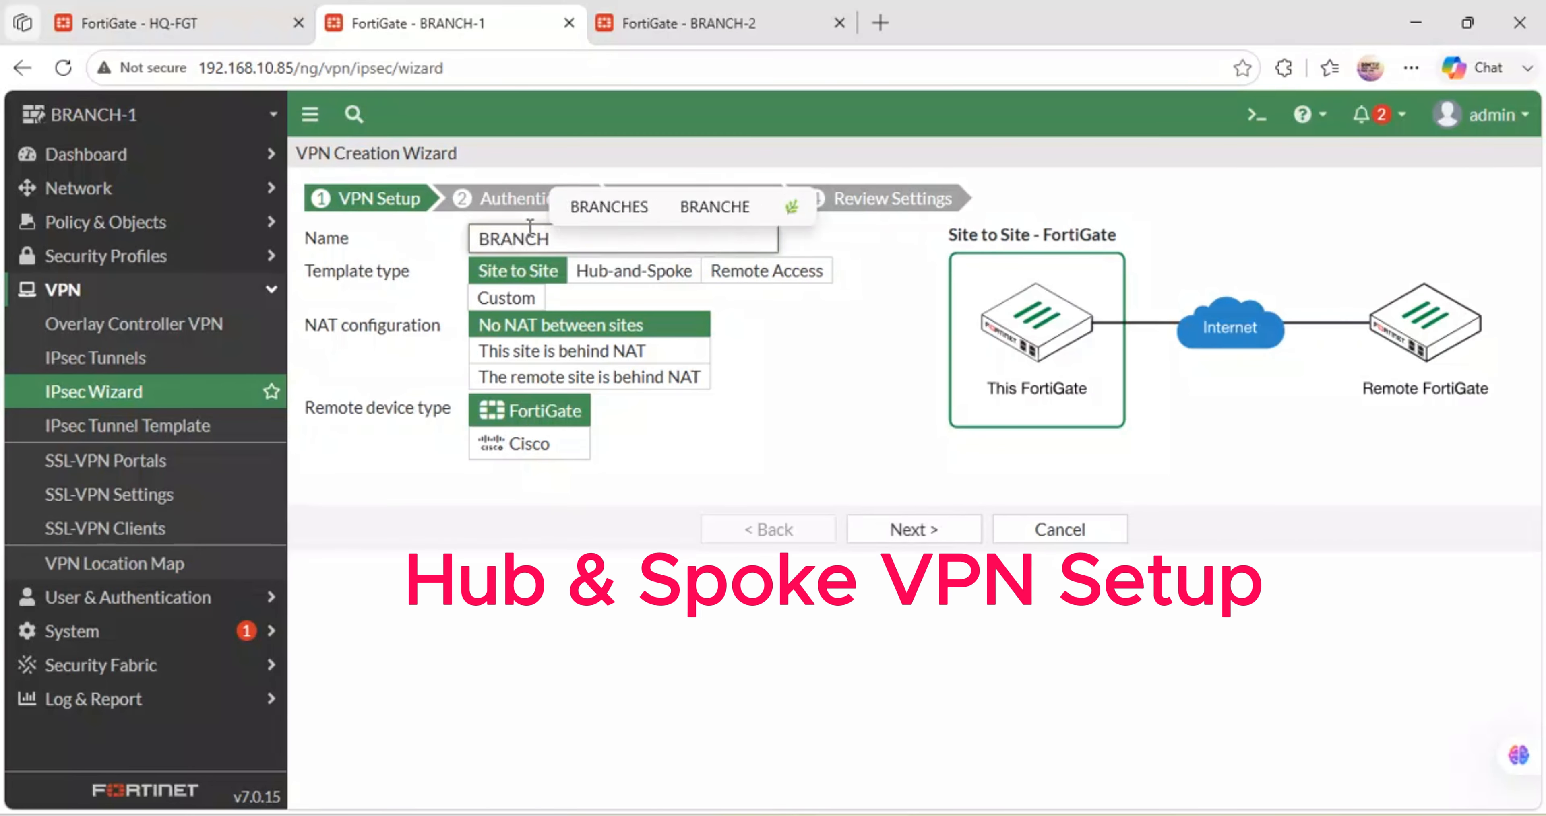
{"action": "type", "text": "-1_"}
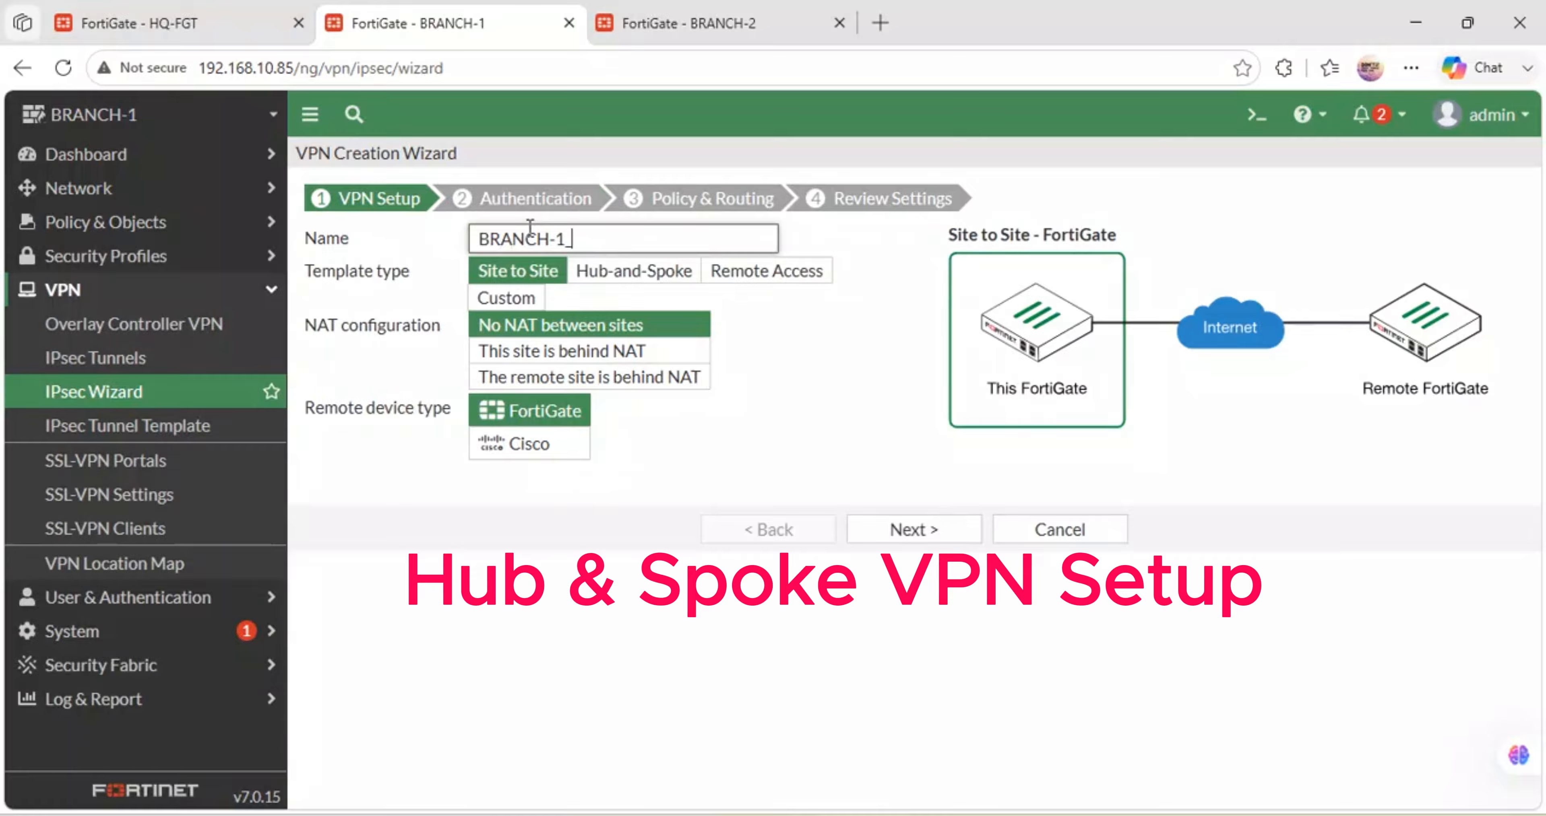
{"action": "type", "text": "VPN"}
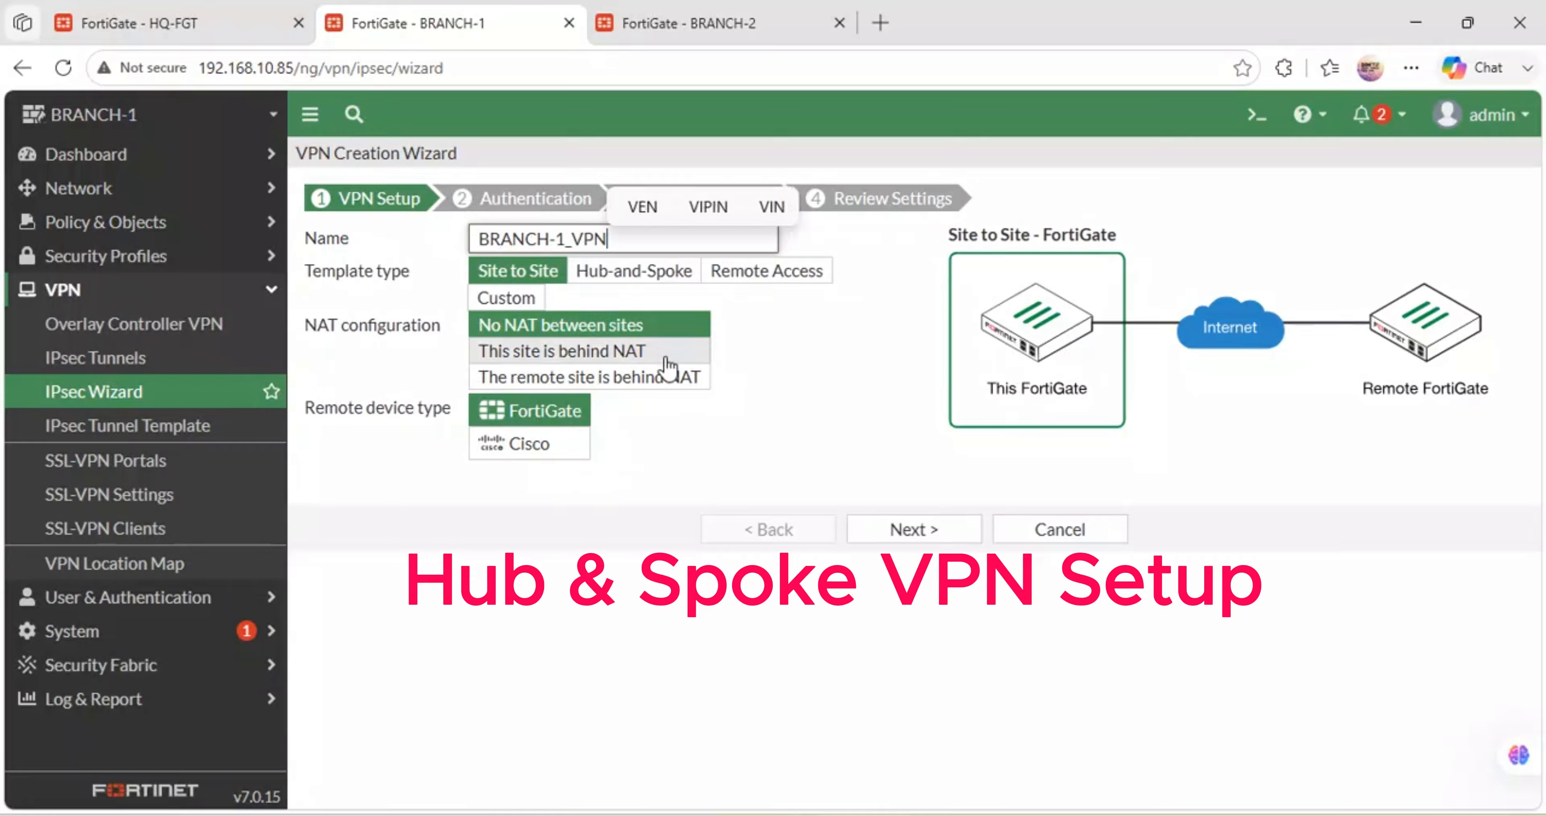
- Choose Hub-and-Spoke as Spoke, apply the pasted hub key, and reach Authentication with remote 192.168.122.158
{"action": "left_click", "coordinate": [635, 277]}
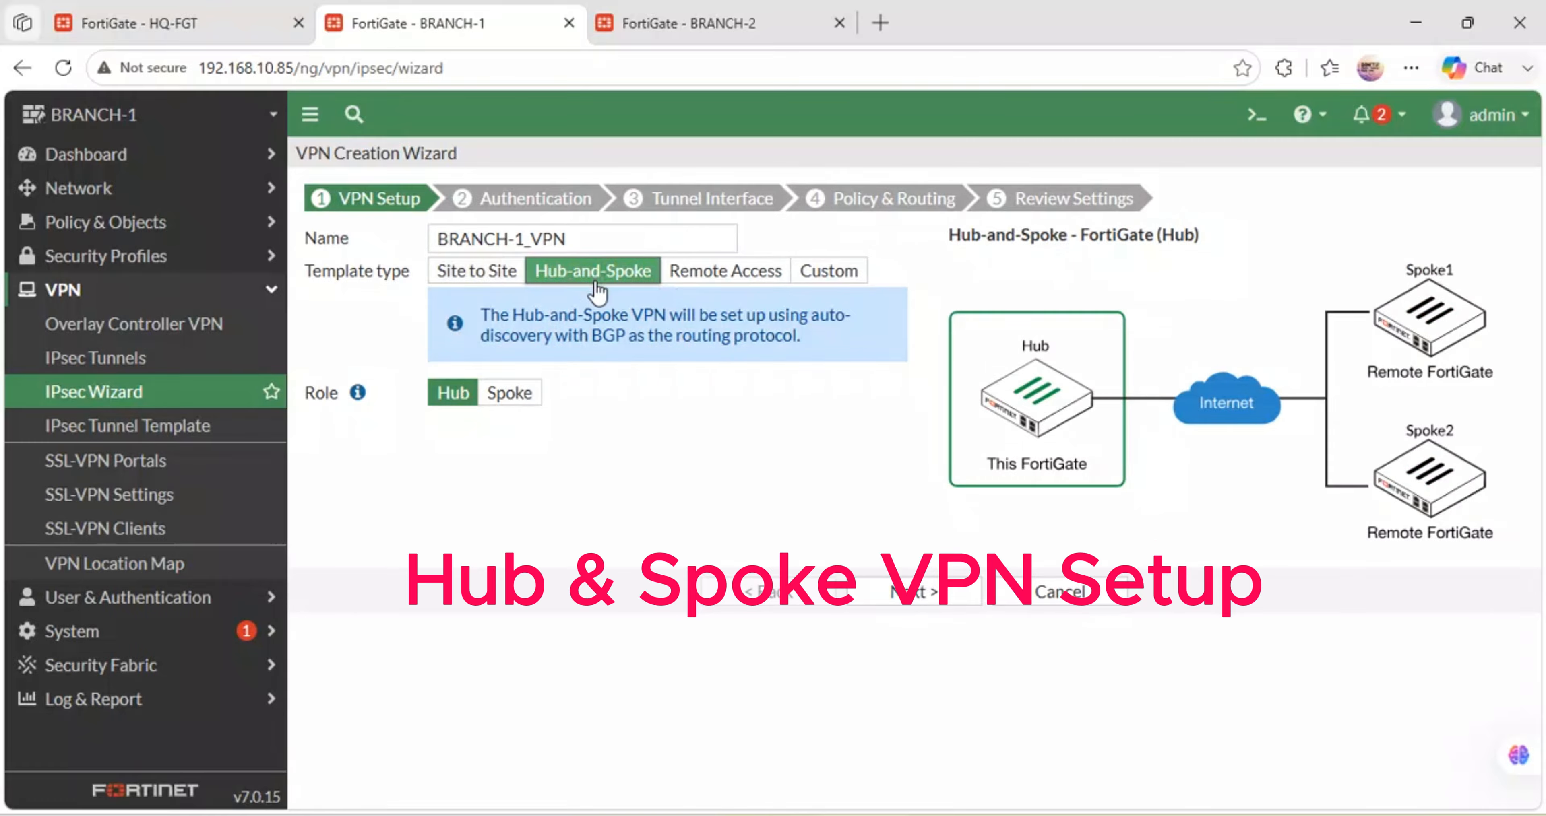
{"action": "mouse_move", "coordinate": [358, 394]}
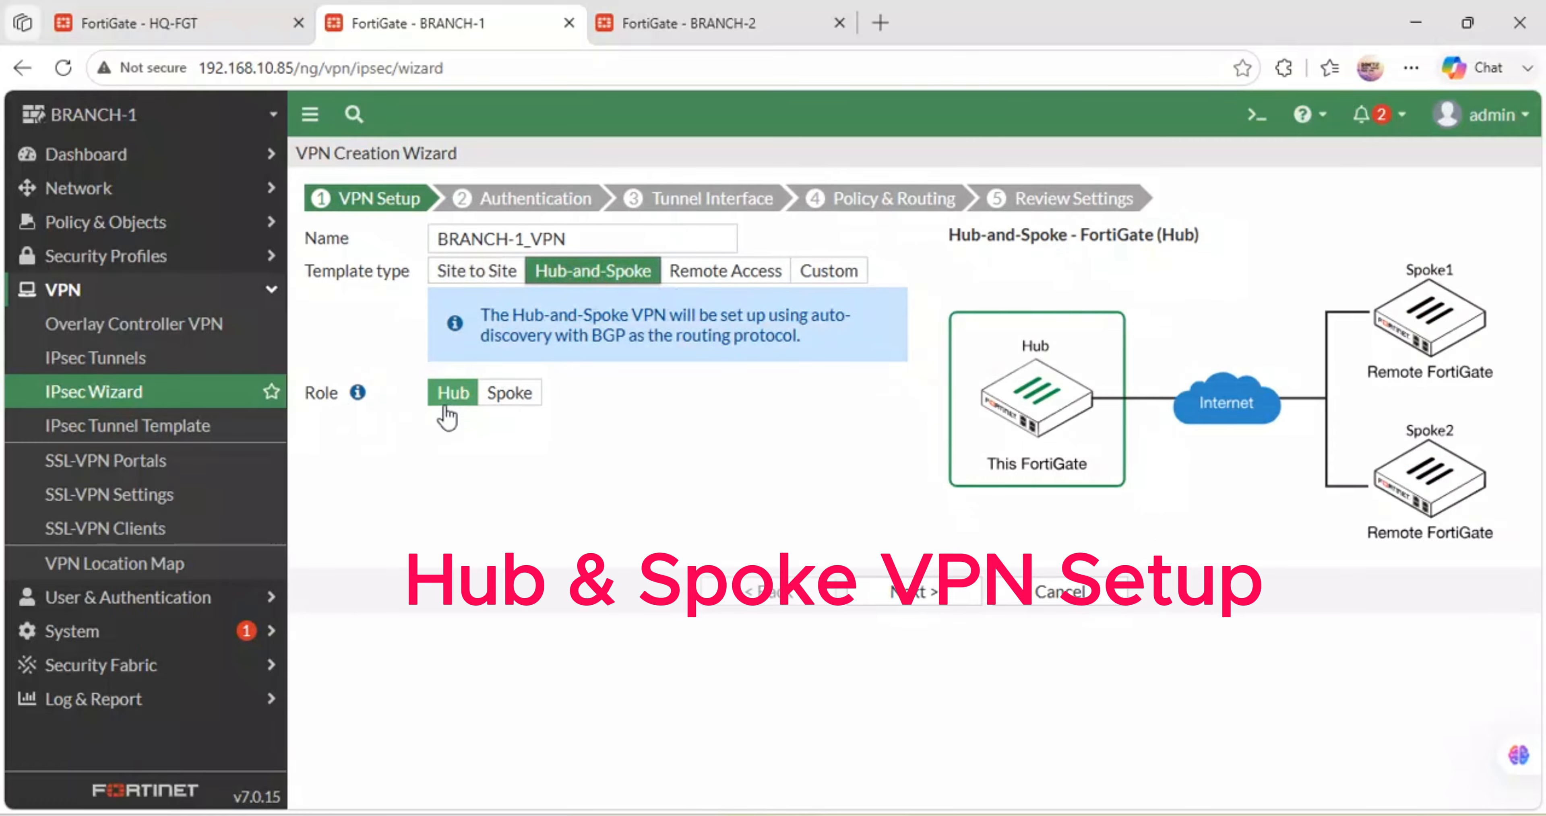
{"action": "left_click", "coordinate": [484, 401]}
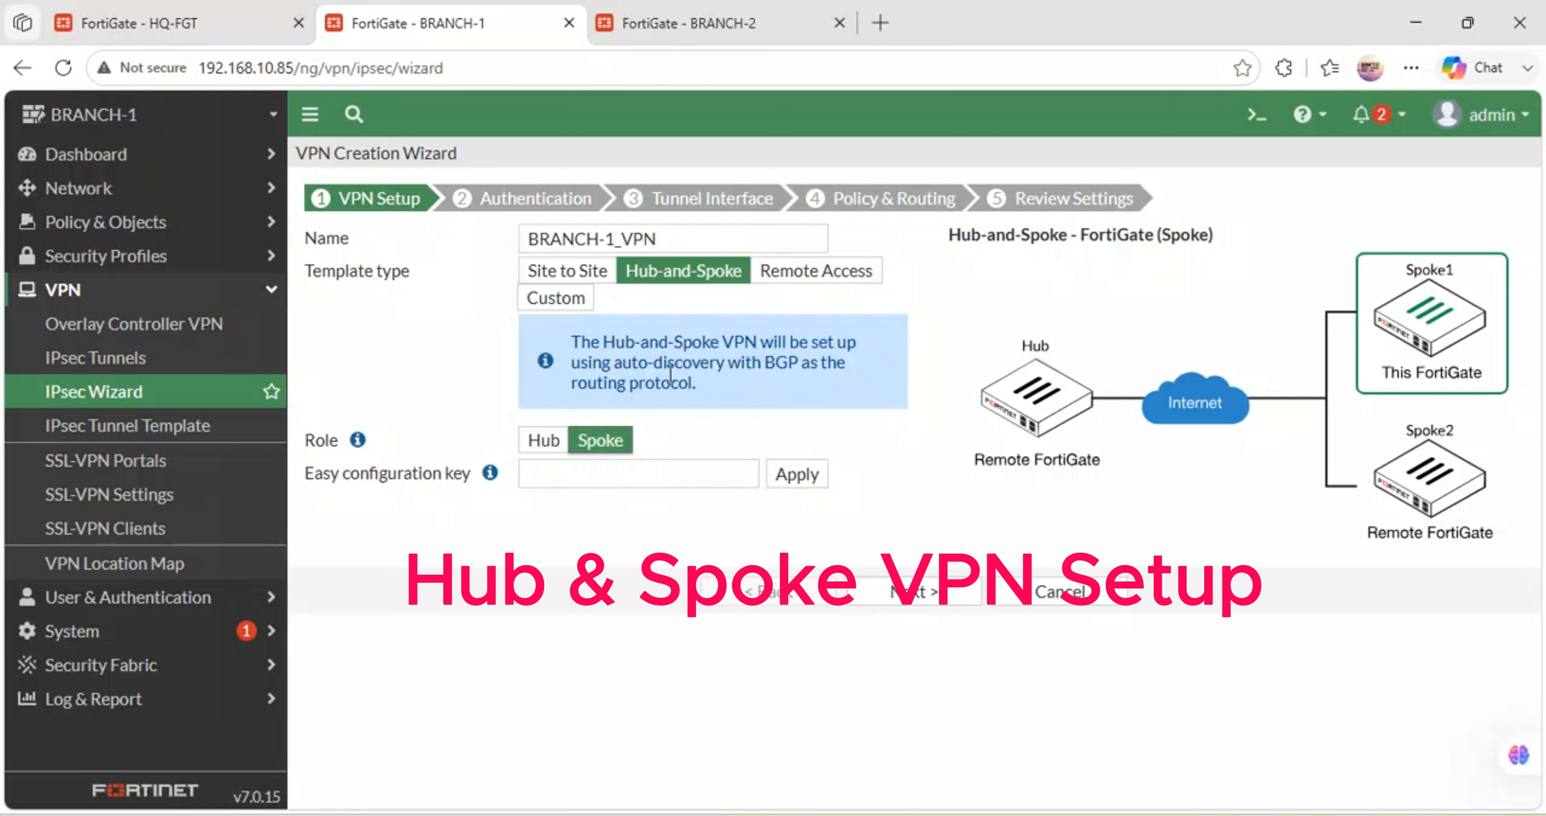
{"action": "left_click", "coordinate": [566, 477]}
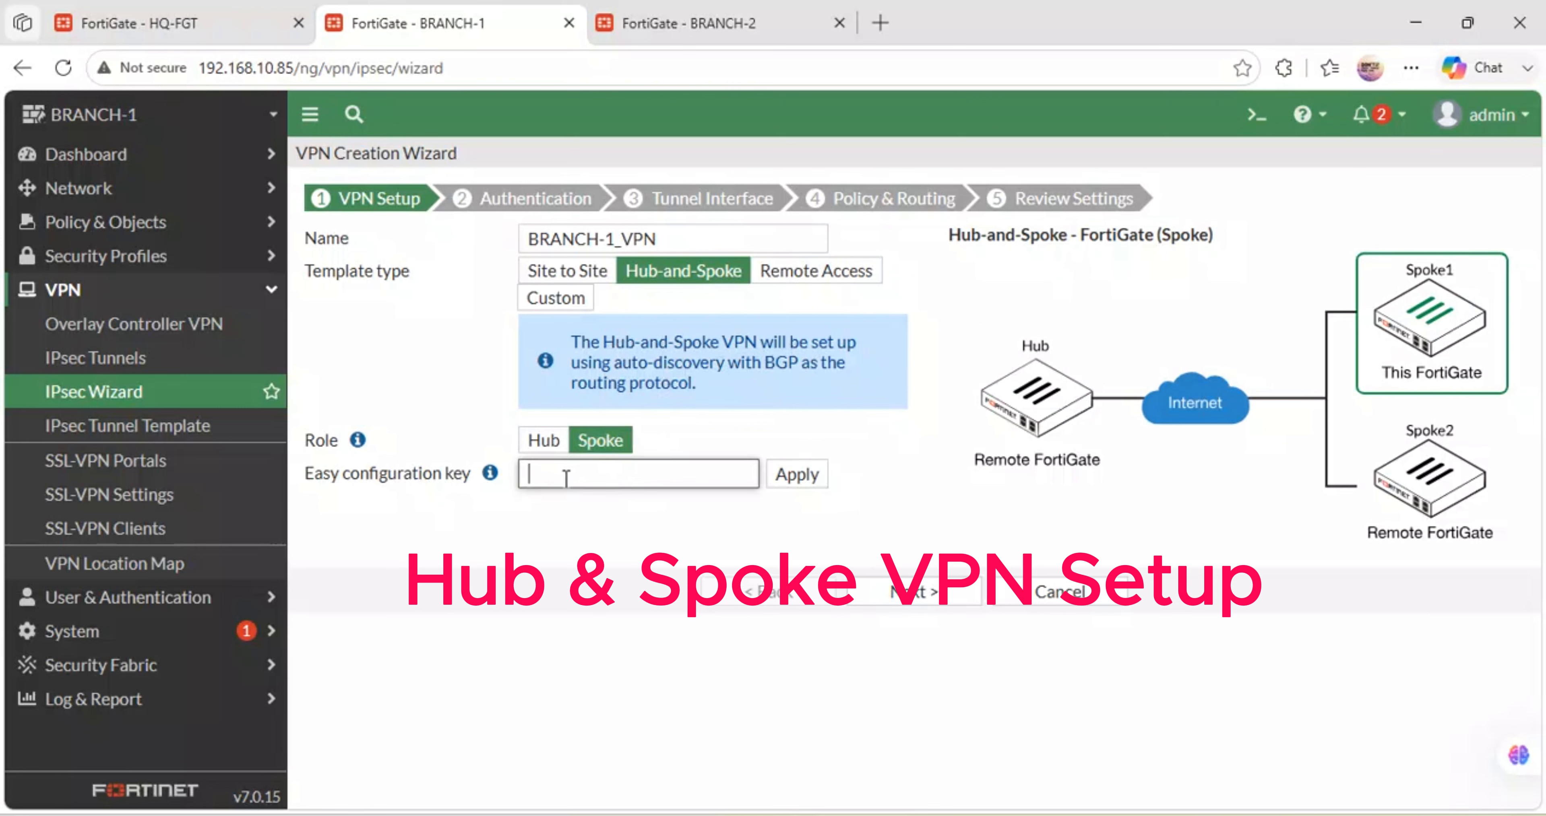
{"action": "key", "text": "ctrl+v"}
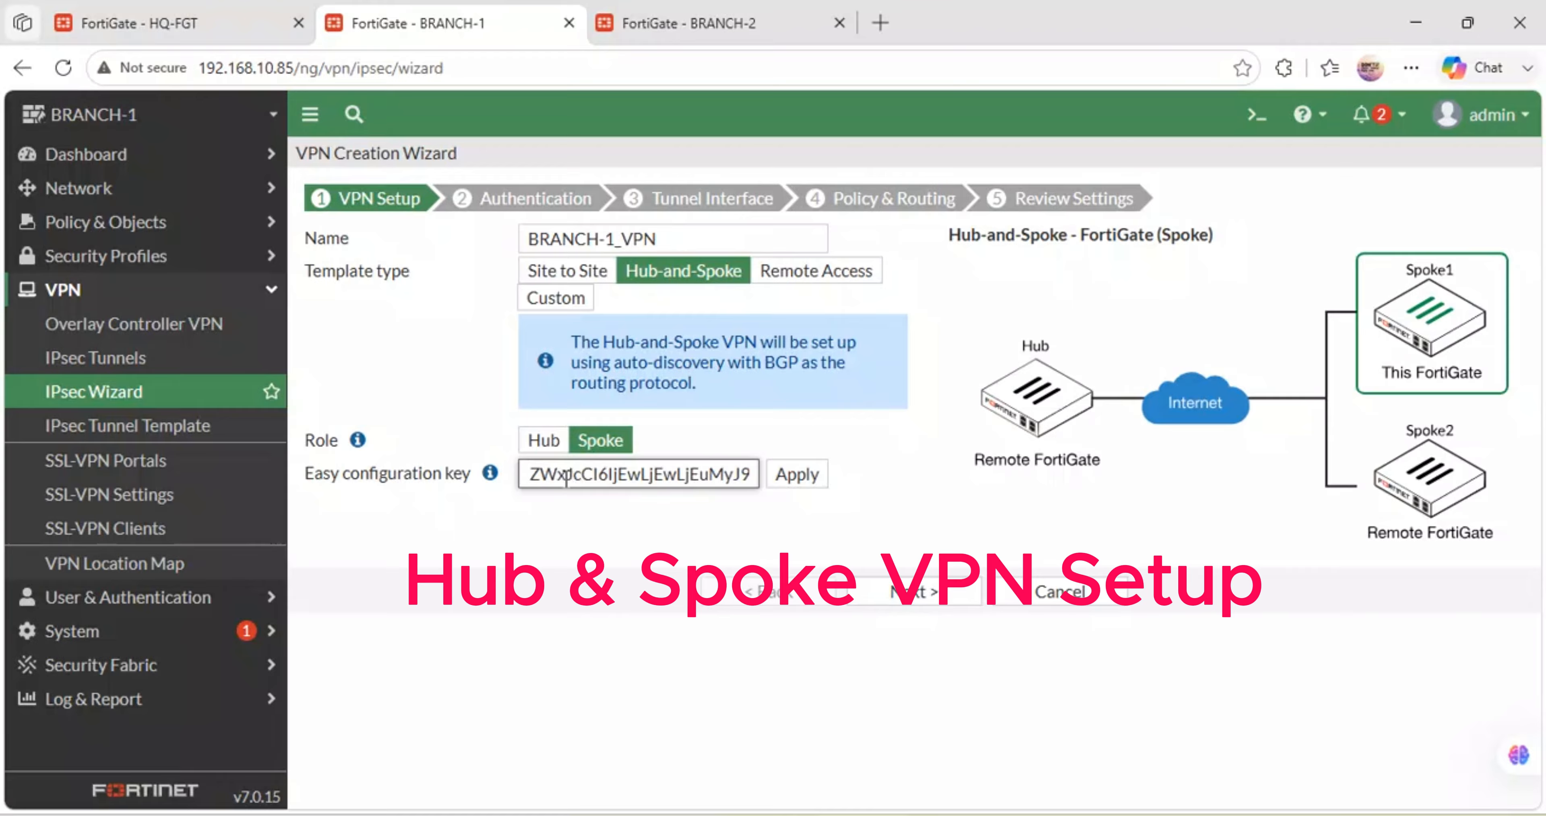
{"action": "left_click", "coordinate": [790, 477]}
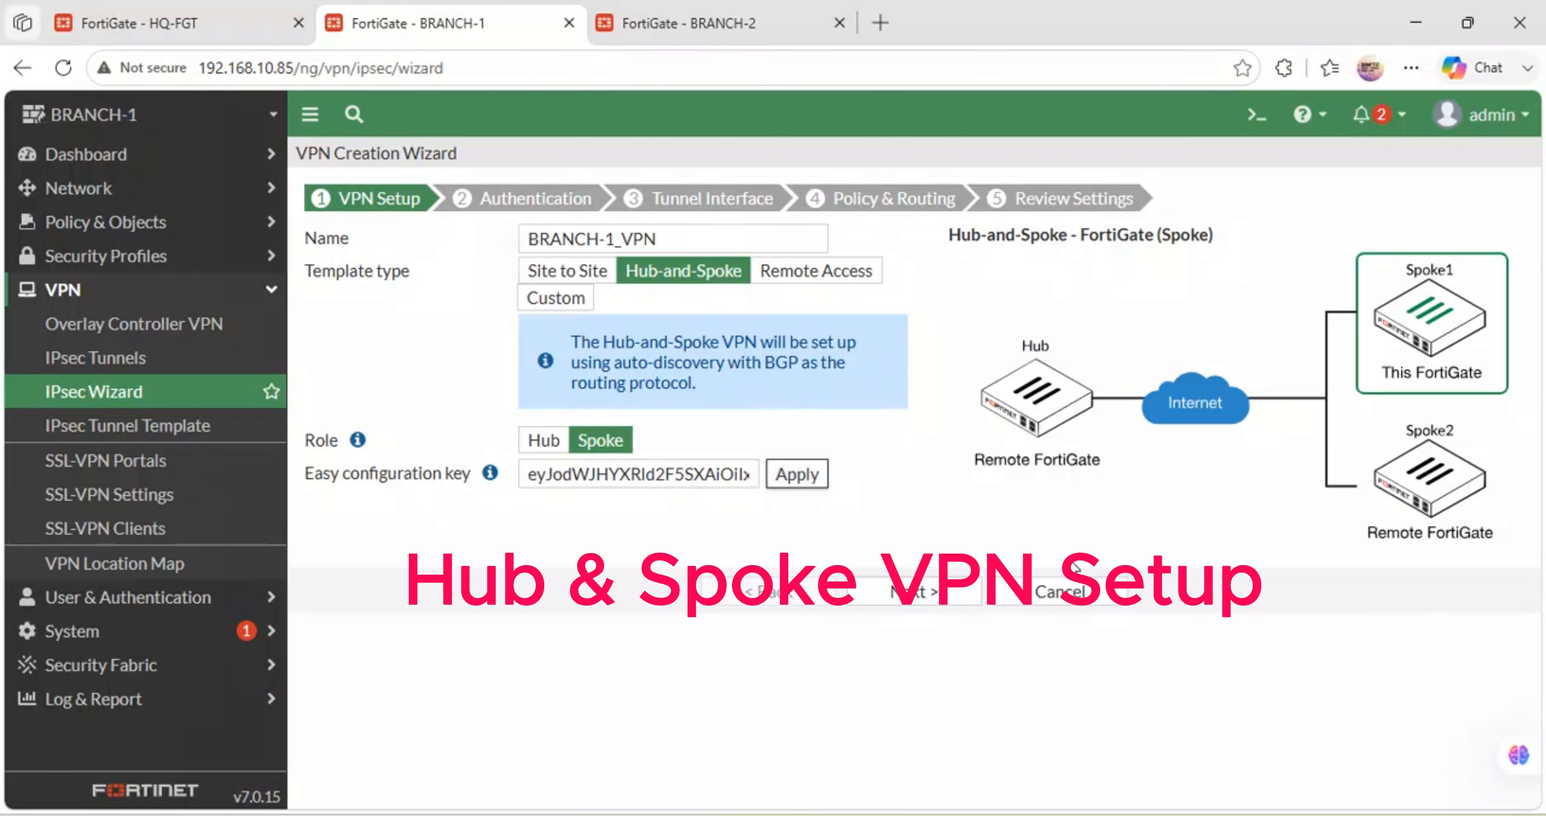
{"action": "left_click", "coordinate": [888, 594]}
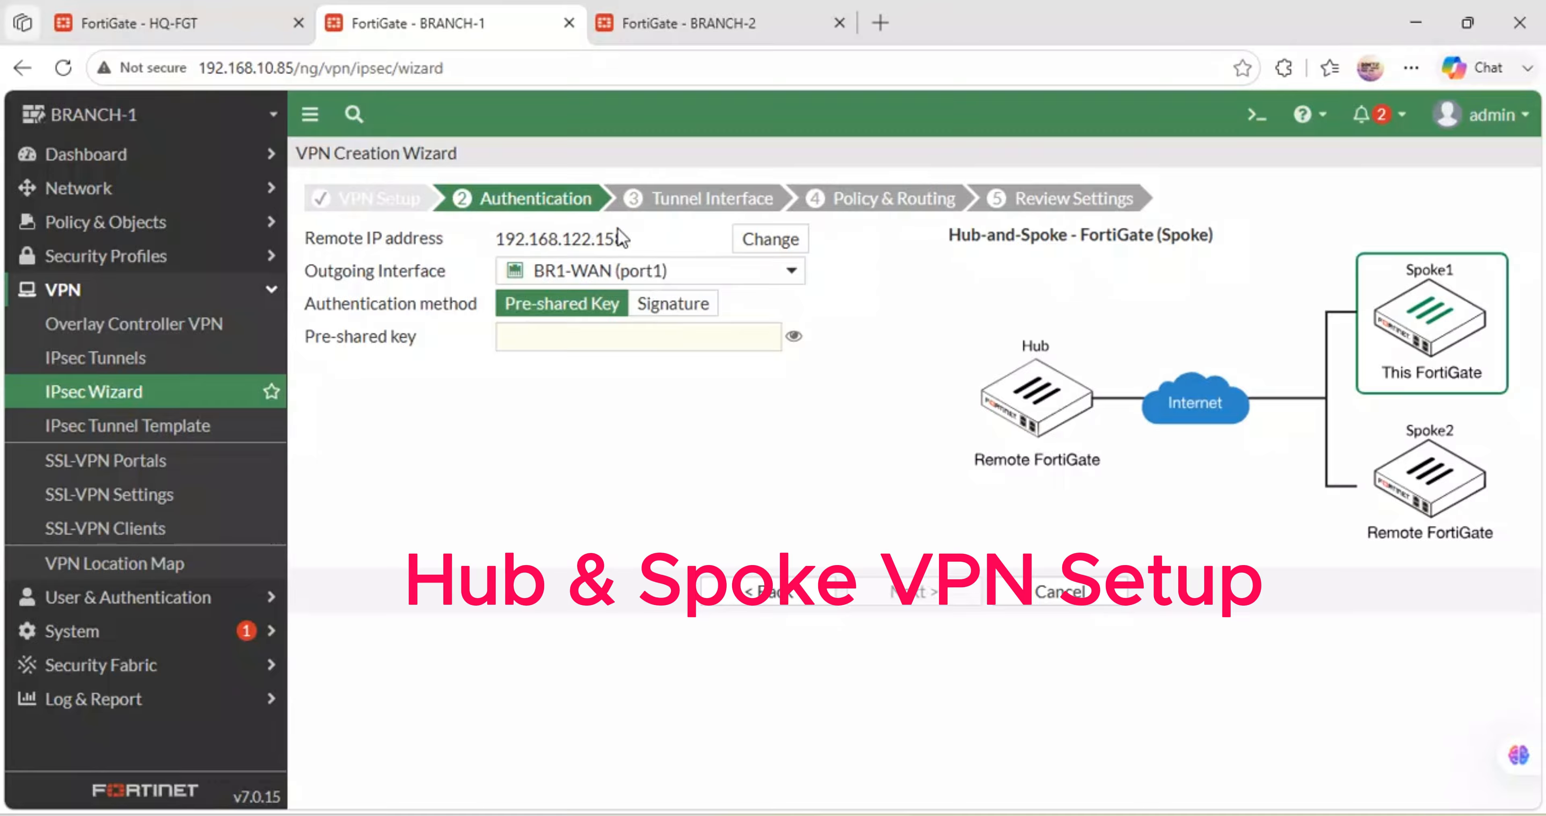
{"action": "left_click_drag", "start_coordinate": [622, 239], "coordinate": [500, 239]}
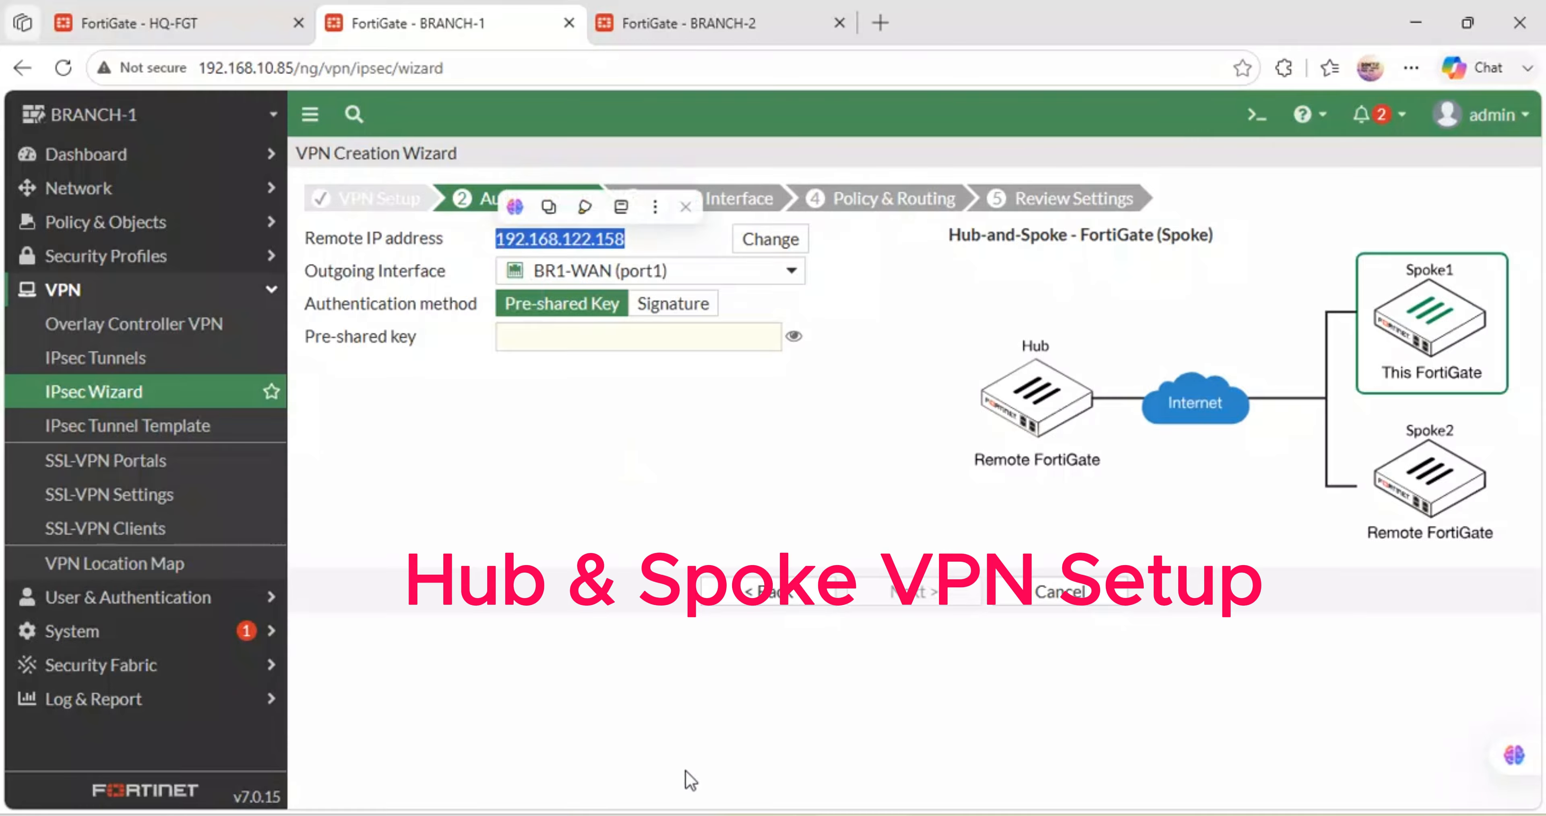
{"action": "left_click", "coordinate": [697, 767]}
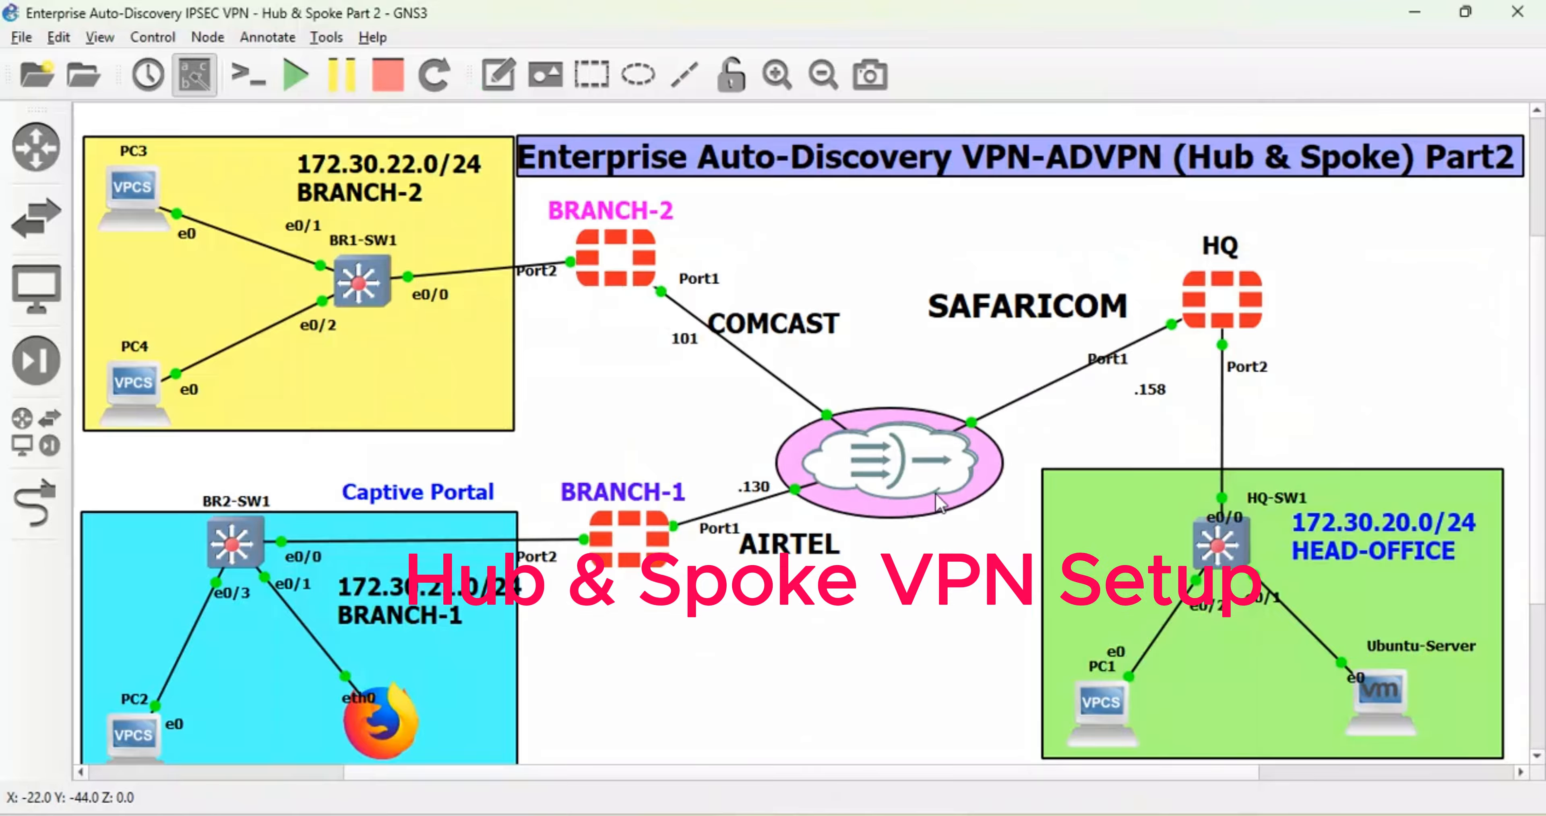
- Confirm the HQ Port1 .158 label in GNS3, then return to the BRANCH-1 wizard
{"action": "left_click_drag", "start_coordinate": [1133, 394], "coordinate": [1134, 384]}
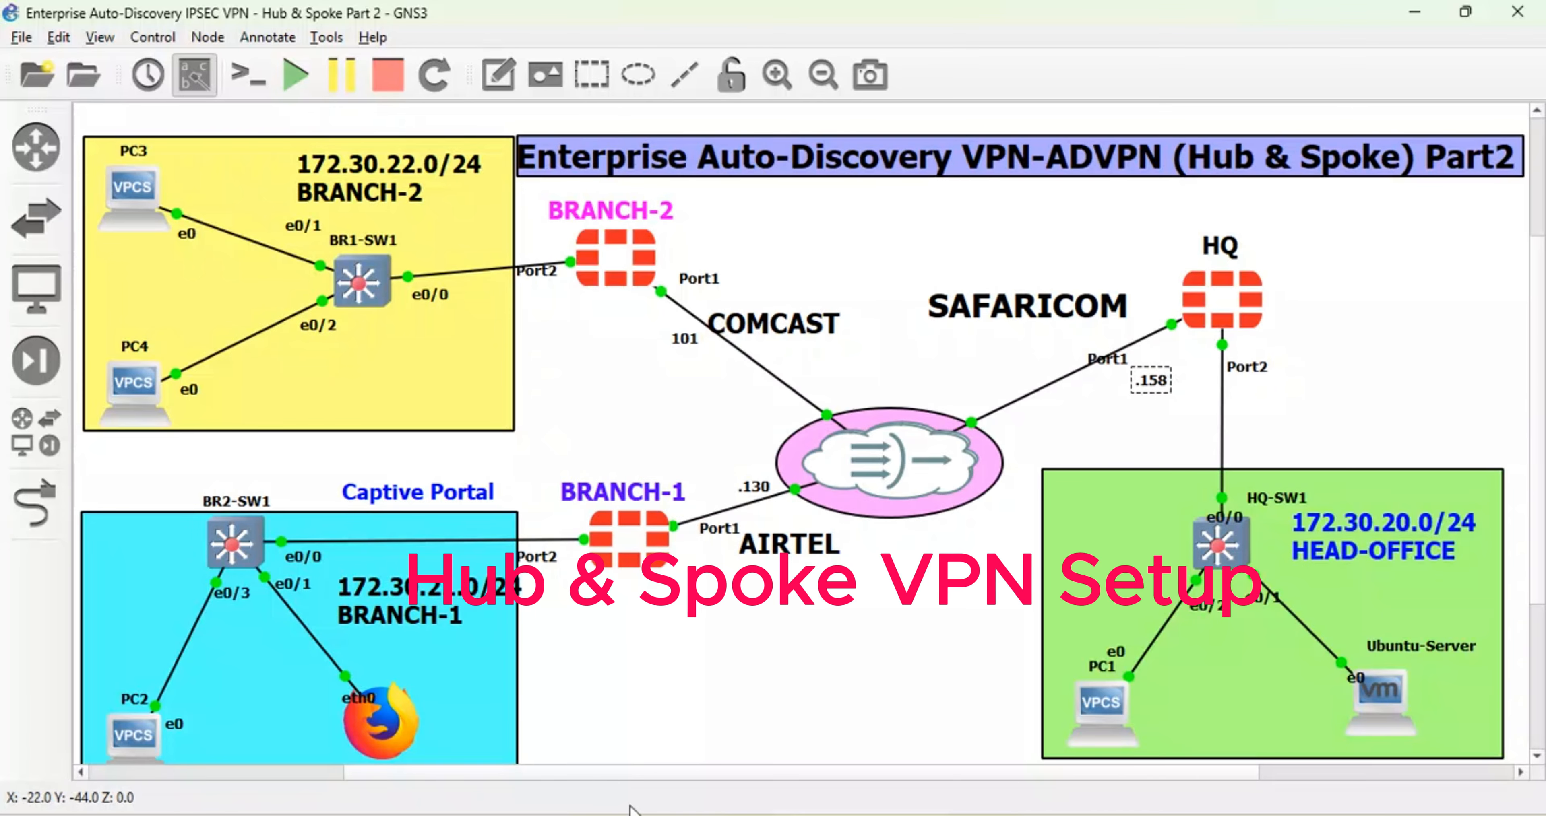
{"action": "left_click", "coordinate": [624, 748]}
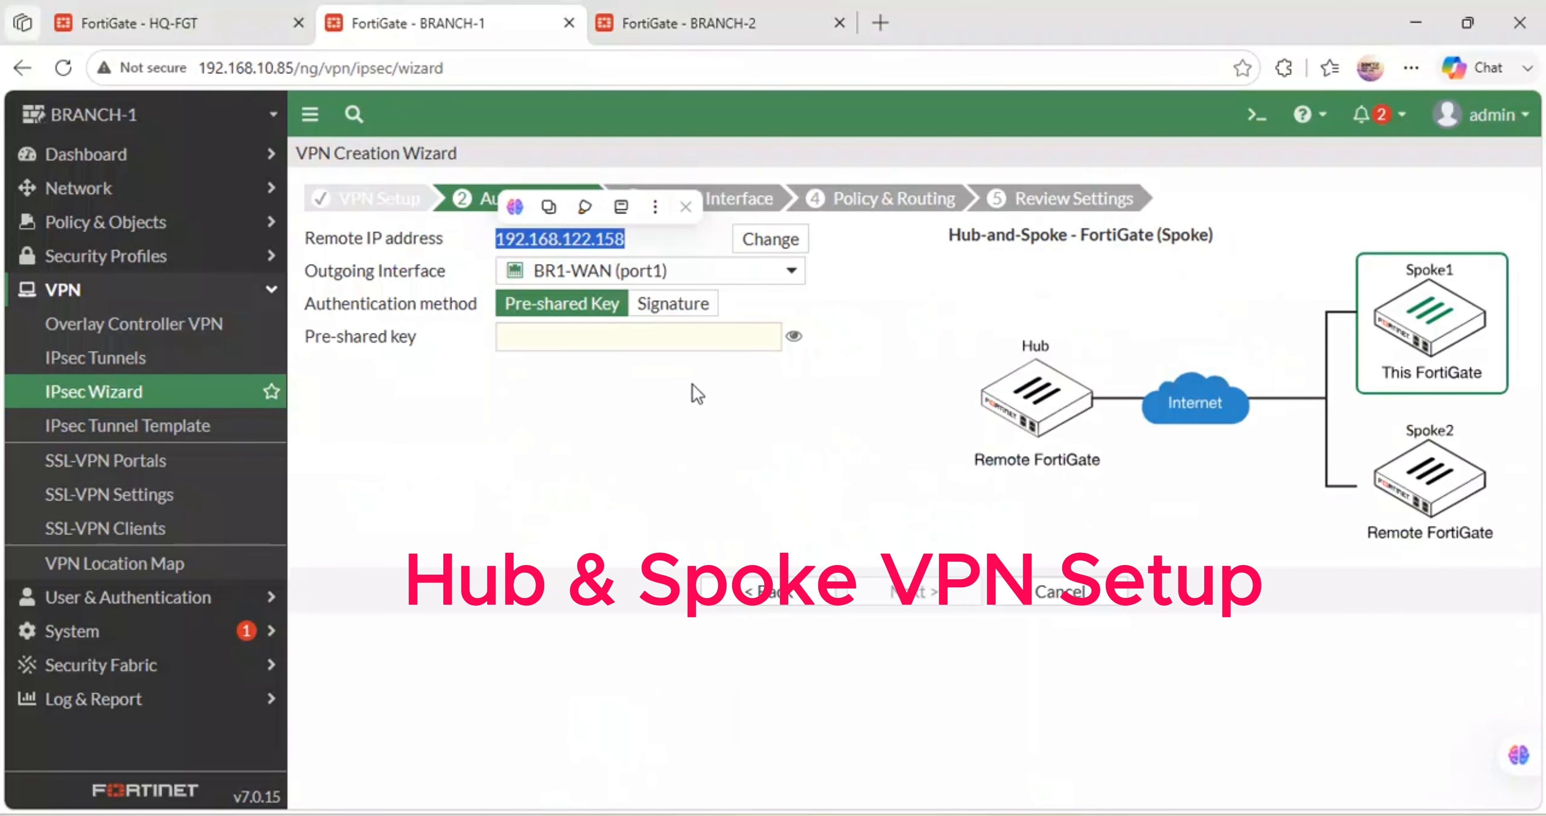
- Enter BRANCH-1's pre-shared key and advance to Tunnel Interface (10.10.1.3, remote 10.10.1.1/24)
{"action": "left_click", "coordinate": [592, 335]}
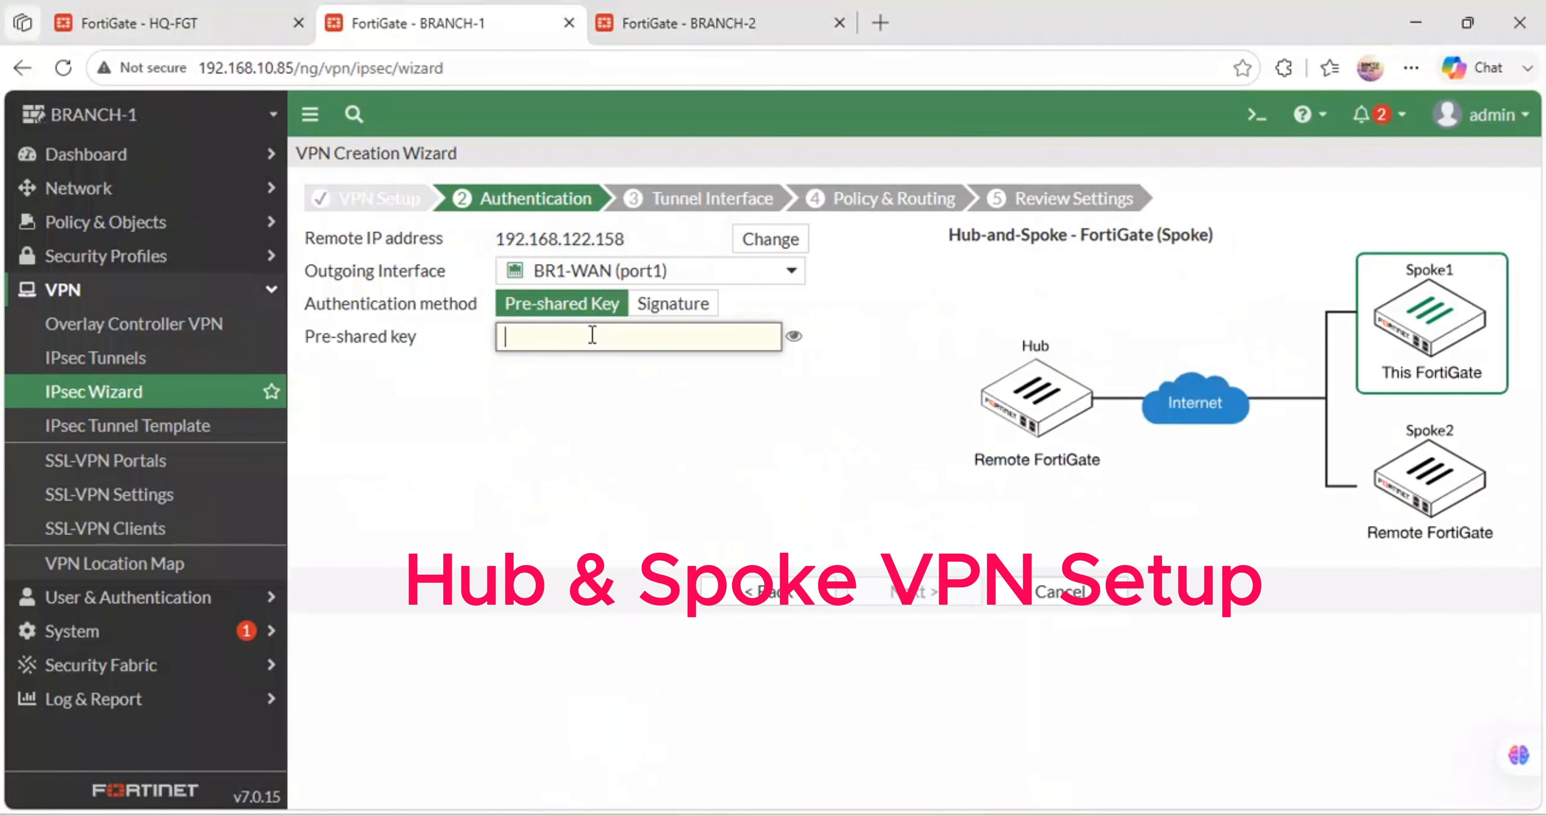
{"action": "type", "text": "fortine"}
{"action": "left_click", "coordinate": [912, 592]}
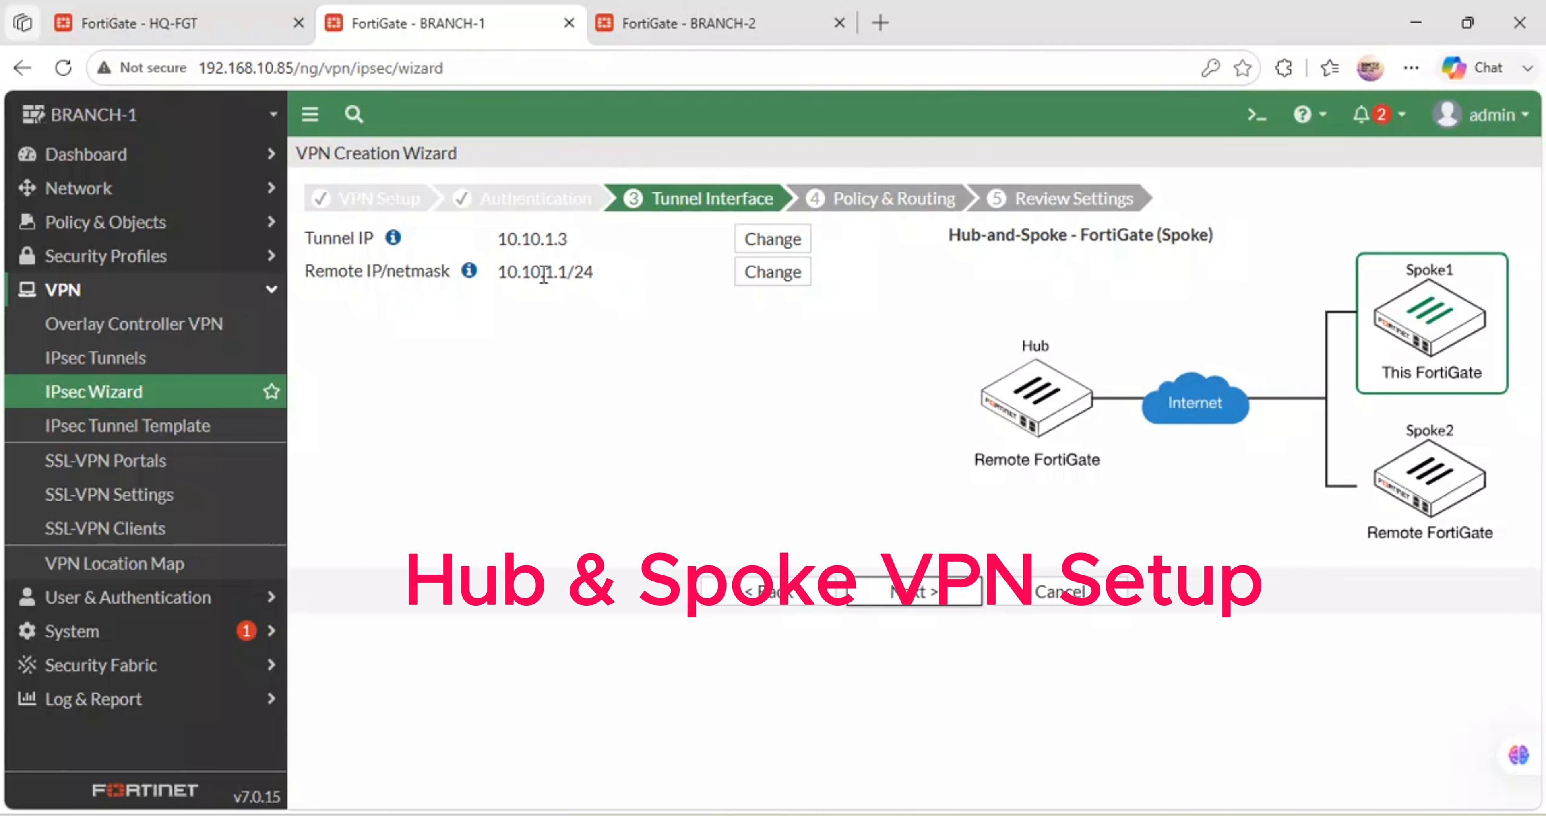
- Set BR1-LAN (port2) as local interface, create the BRANCH-1 spoke VPN, then view HQ-FGT's spoke keys
{"action": "left_click", "coordinate": [947, 593]}
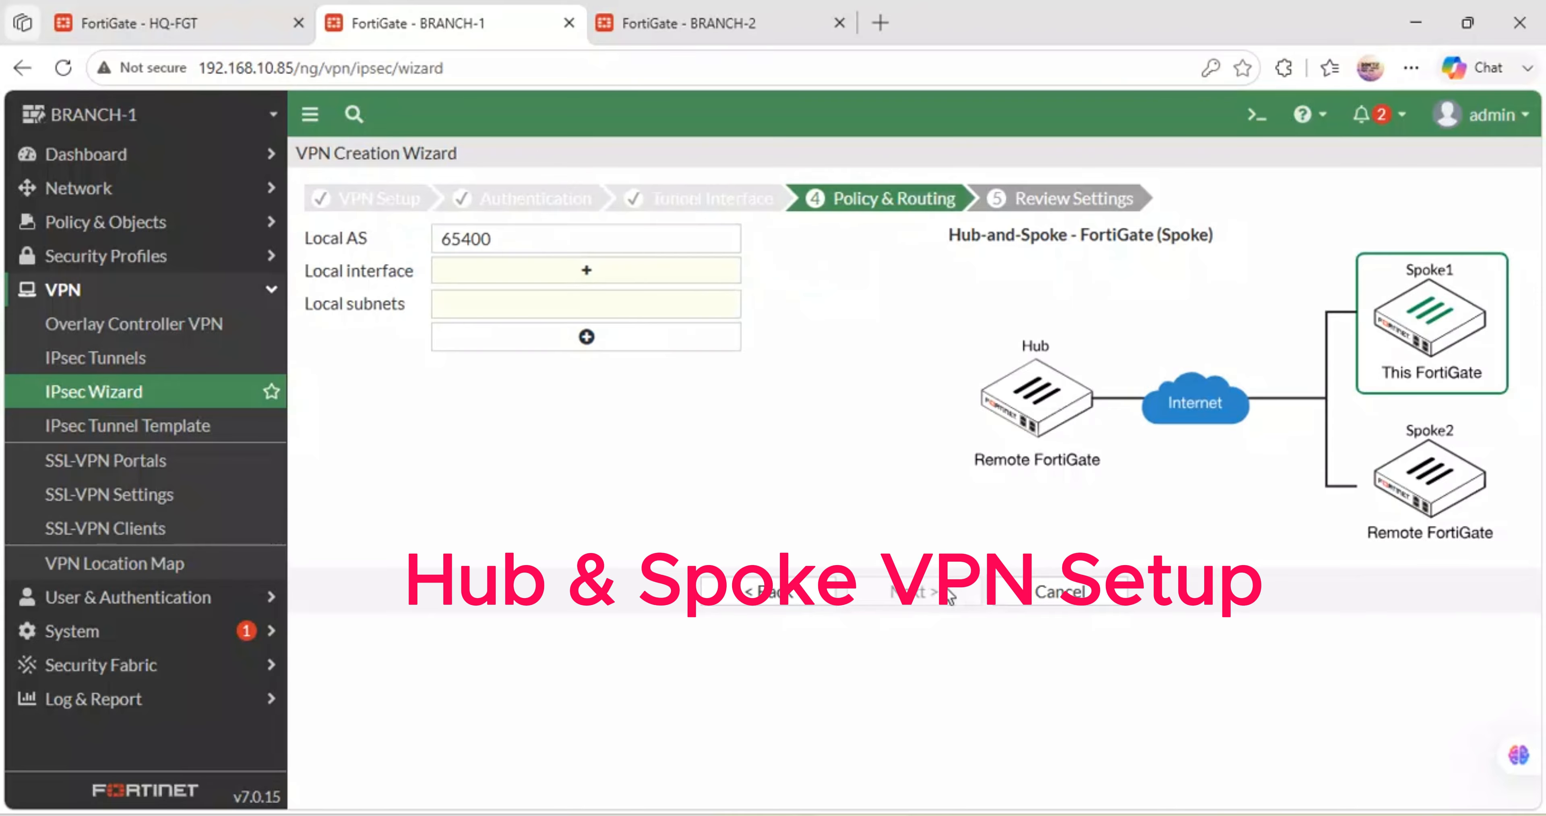
{"action": "left_click", "coordinate": [576, 277]}
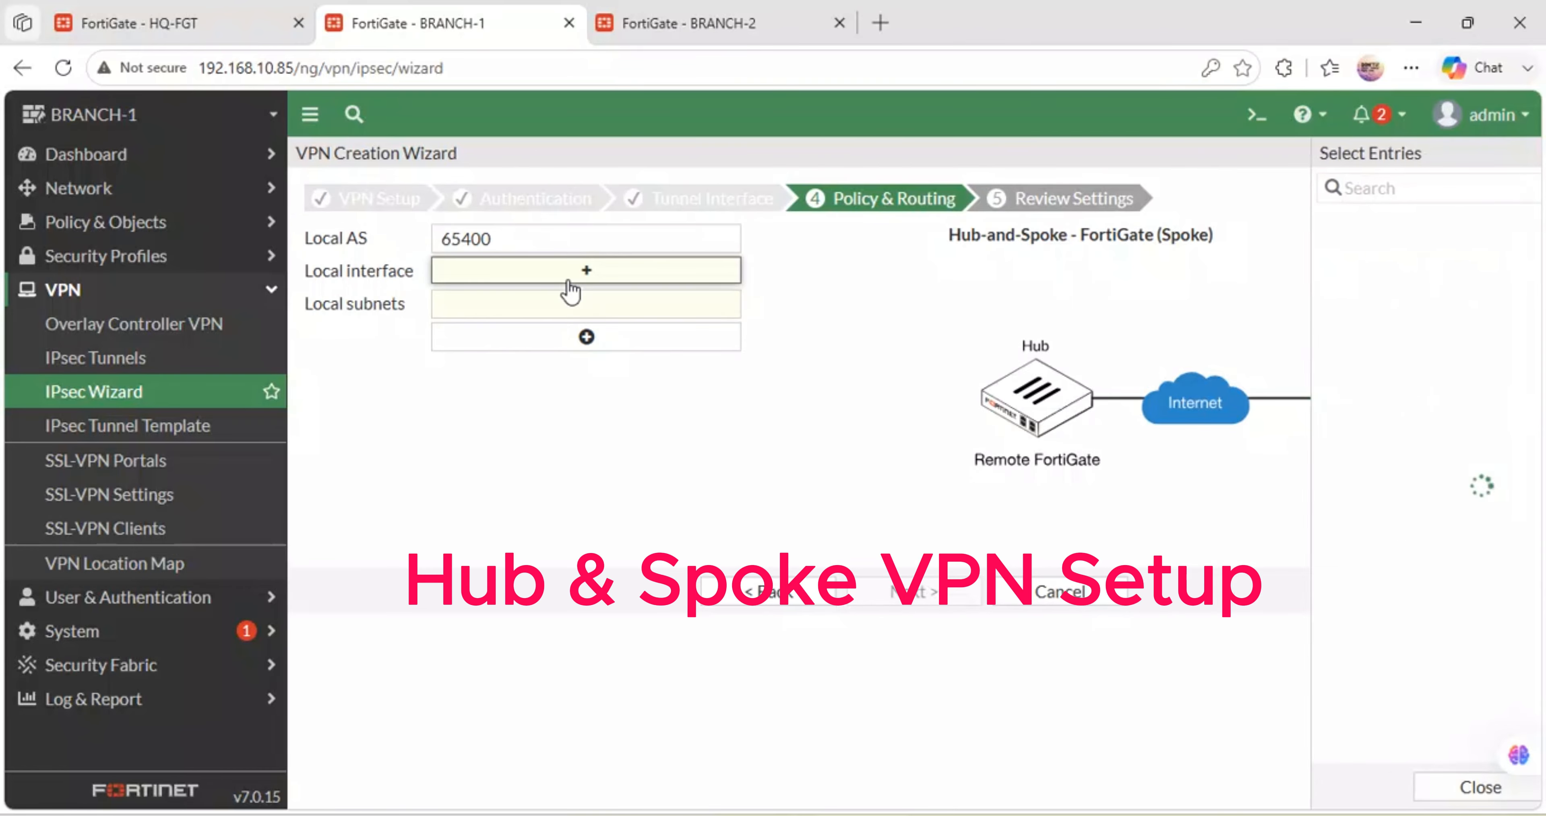
{"action": "left_click", "coordinate": [1297, 248]}
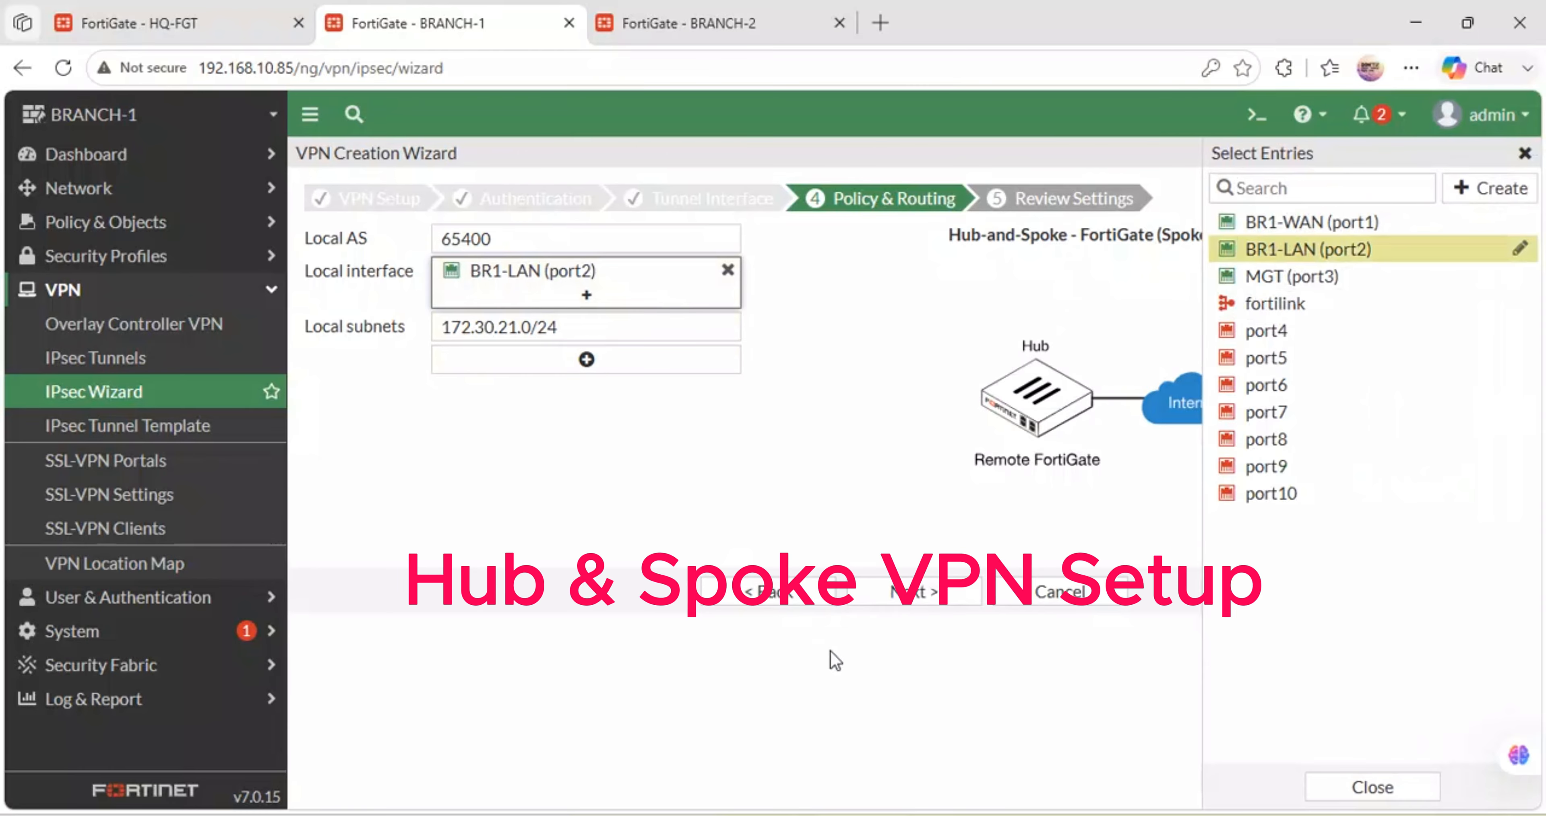
{"action": "left_click", "coordinate": [913, 594]}
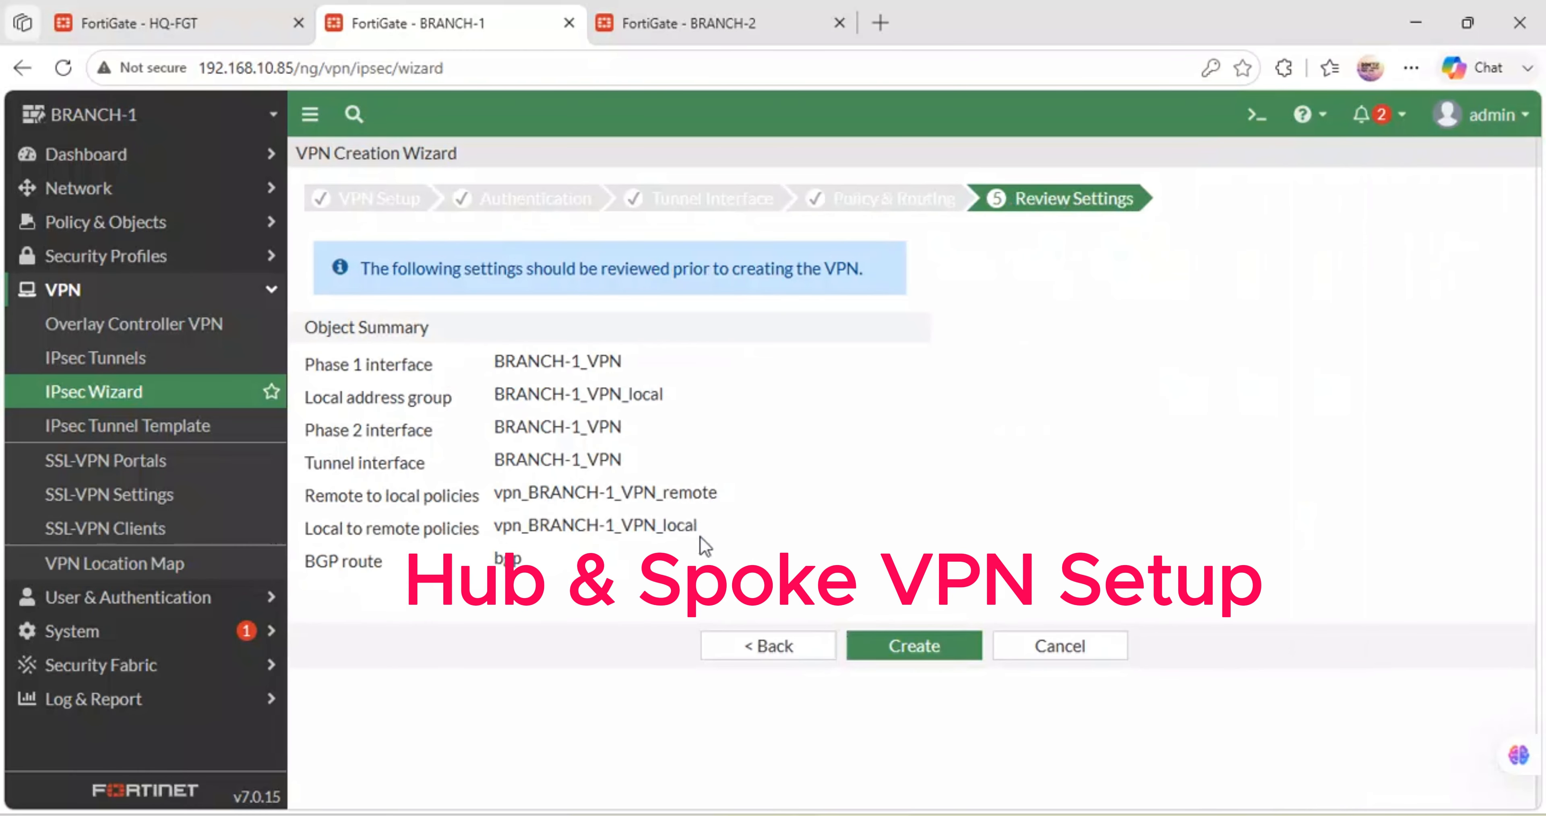
{"action": "left_click", "coordinate": [959, 647]}
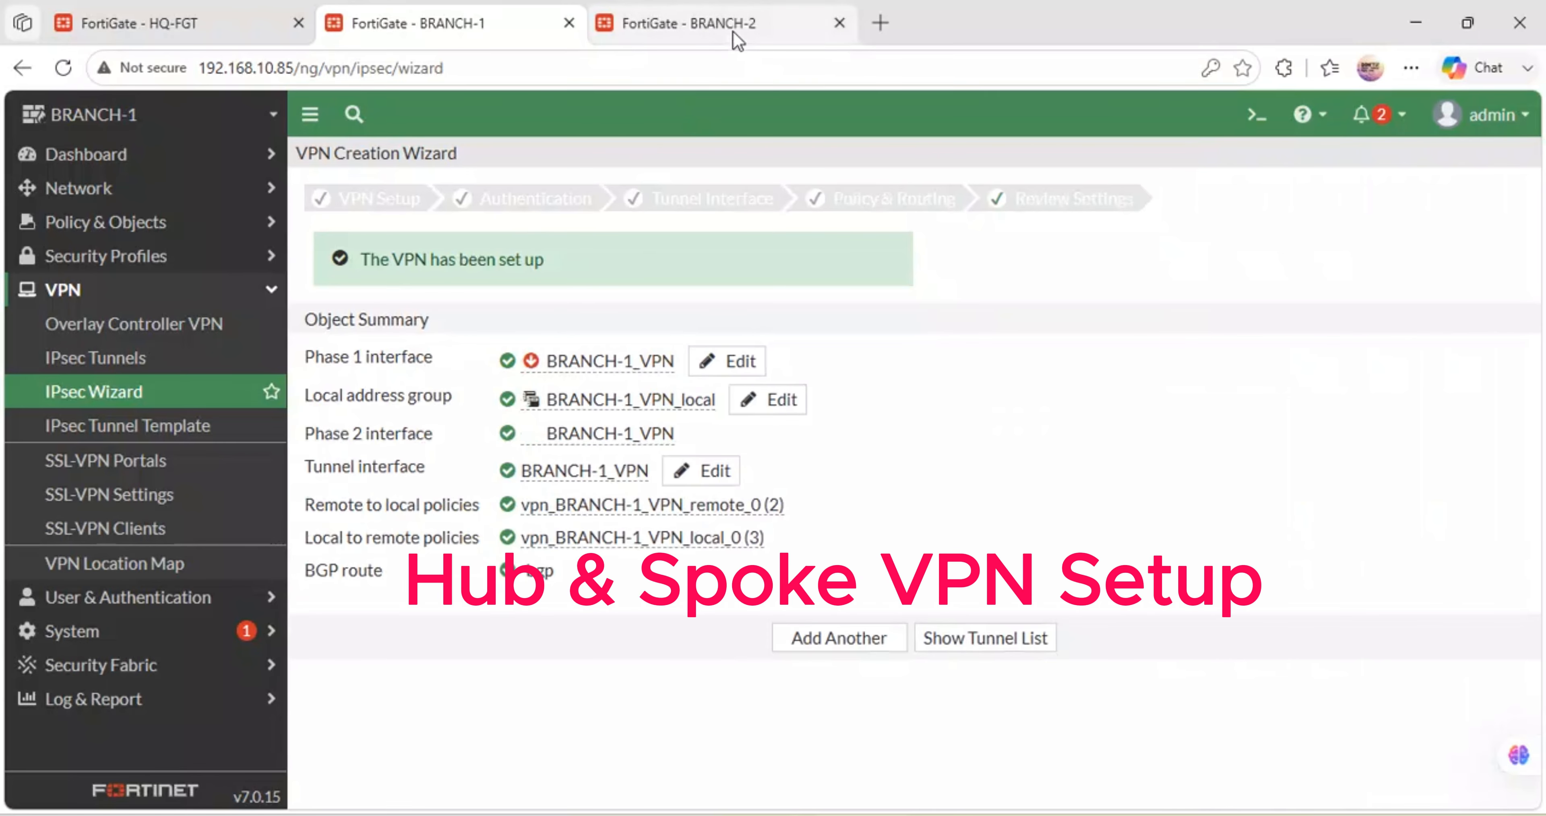
{"action": "left_click", "coordinate": [249, 12]}
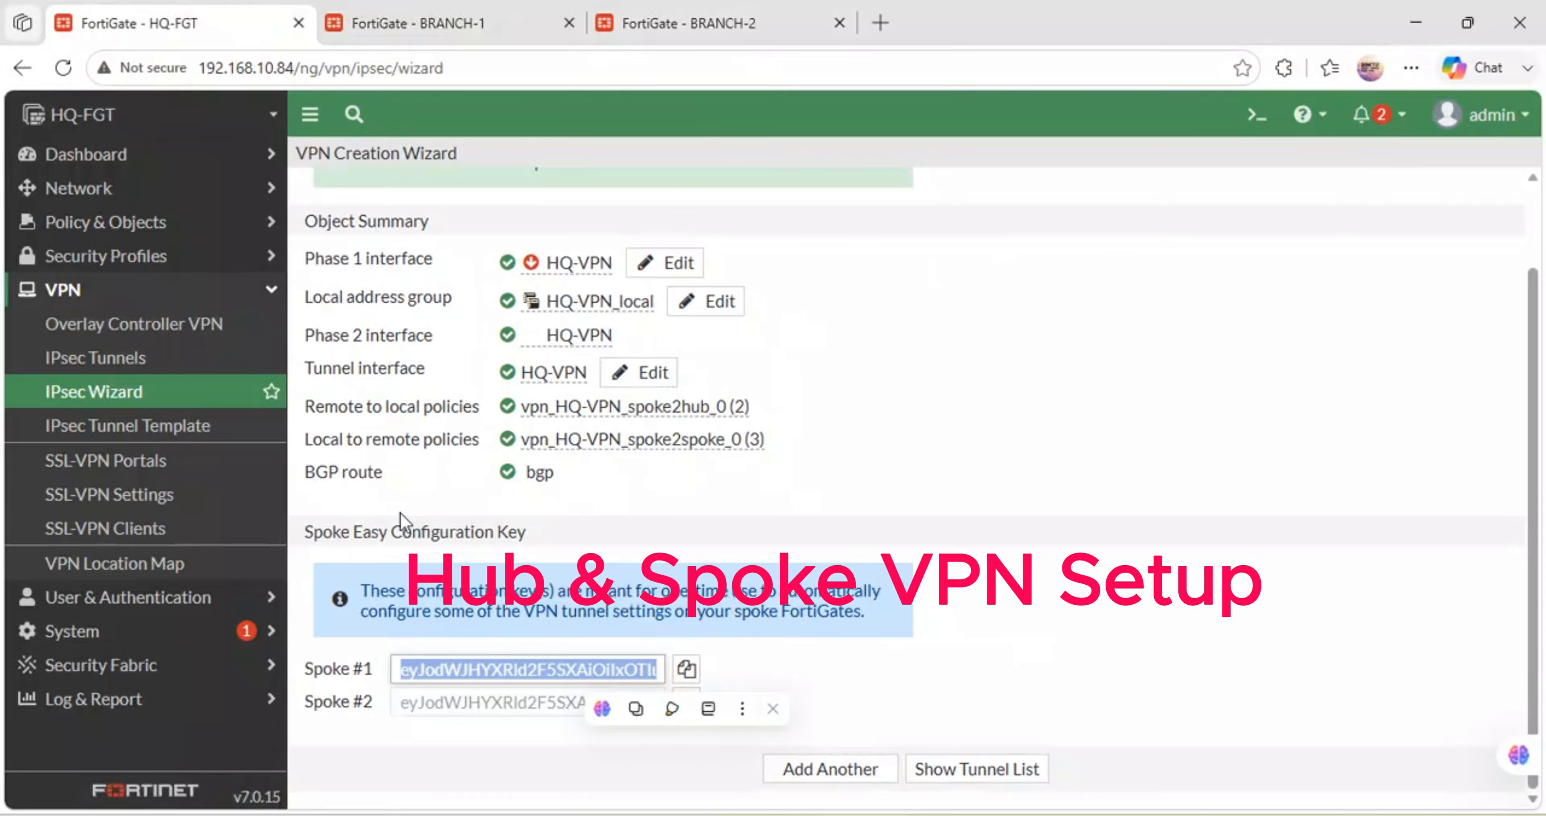
- Copy the hub's Spoke #2 configuration key and bring up HQ's IPsec tunnel list
{"action": "left_click", "coordinate": [843, 680]}
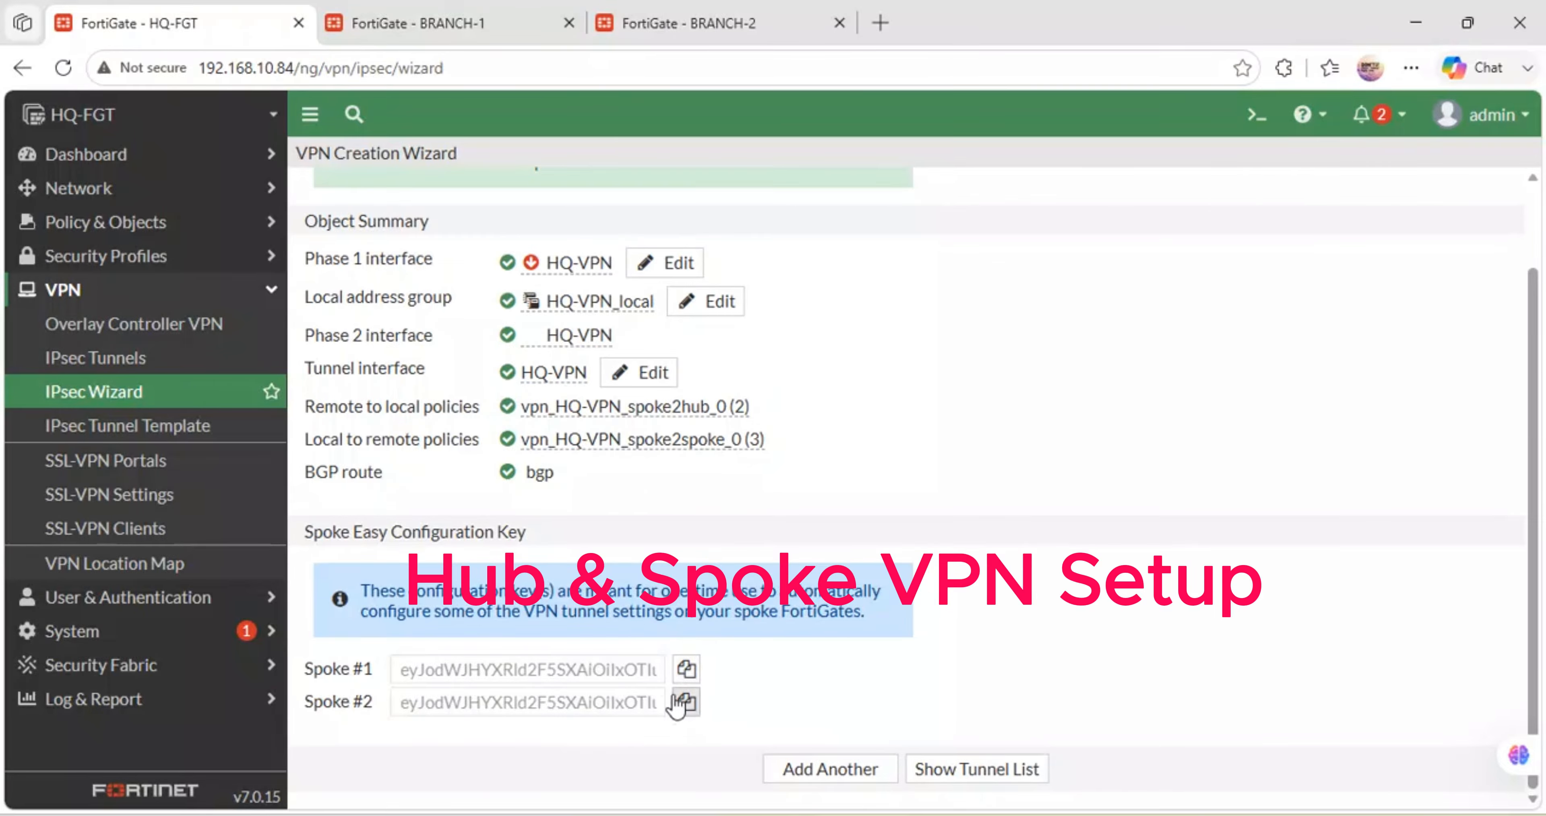
{"action": "left_click", "coordinate": [684, 704]}
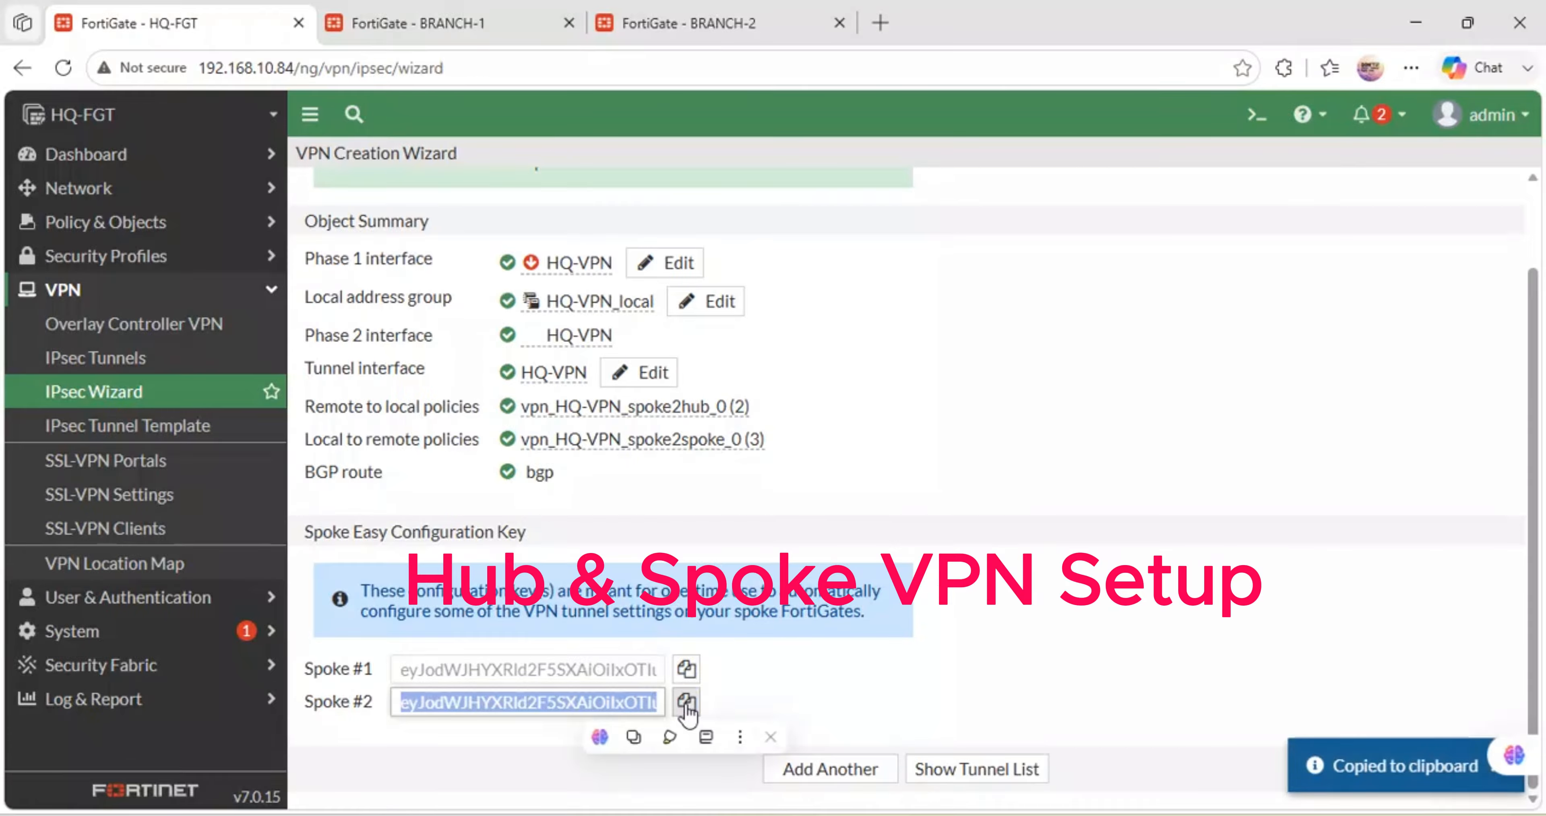
{"action": "left_click", "coordinate": [155, 371]}
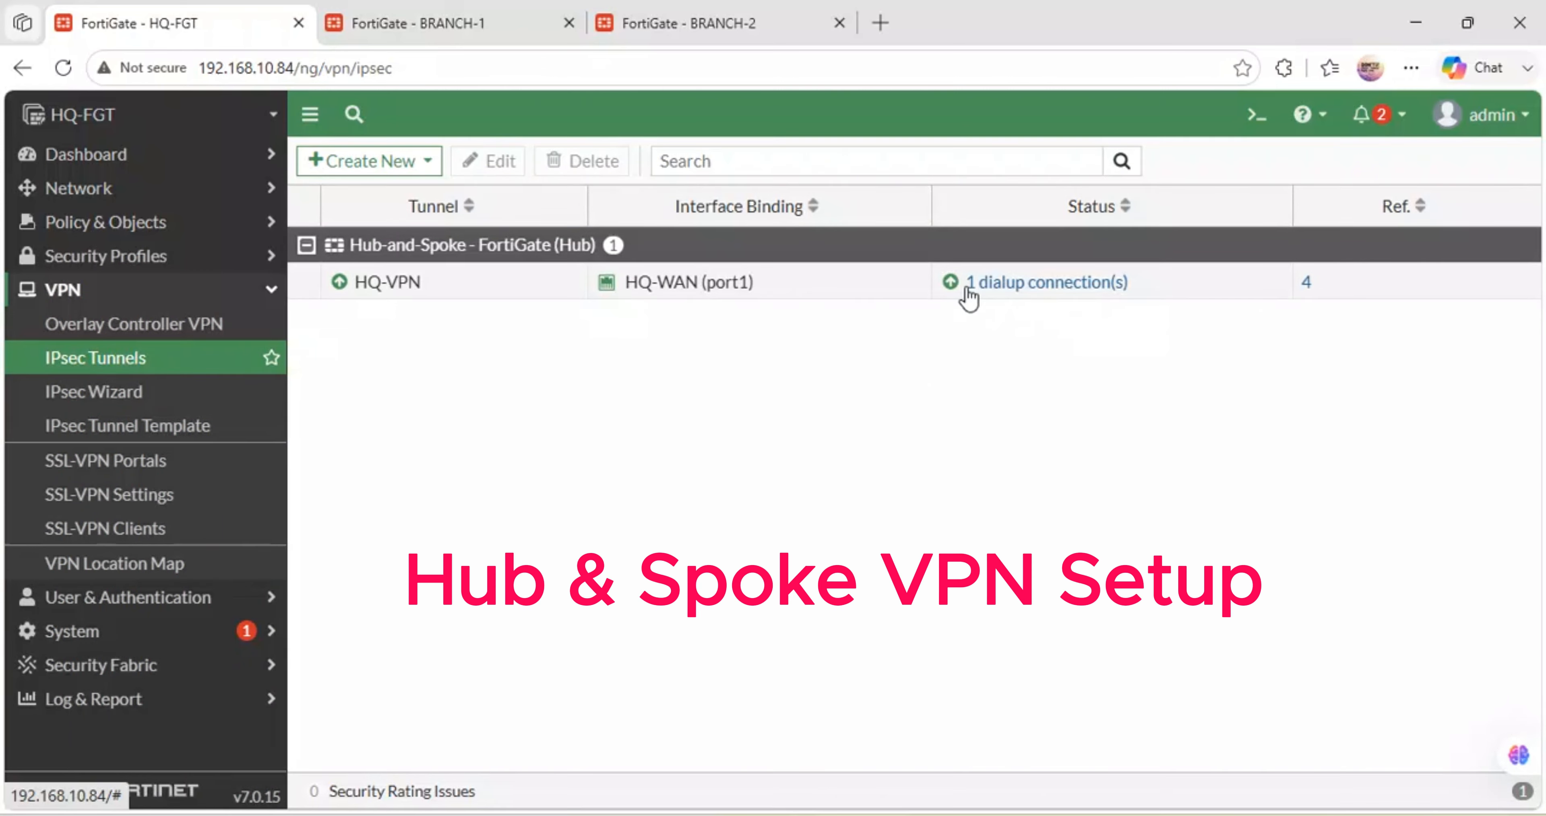
- Review the HQ-VPN tunnel settings and its single active dialup connection
{"action": "left_click", "coordinate": [1145, 295]}
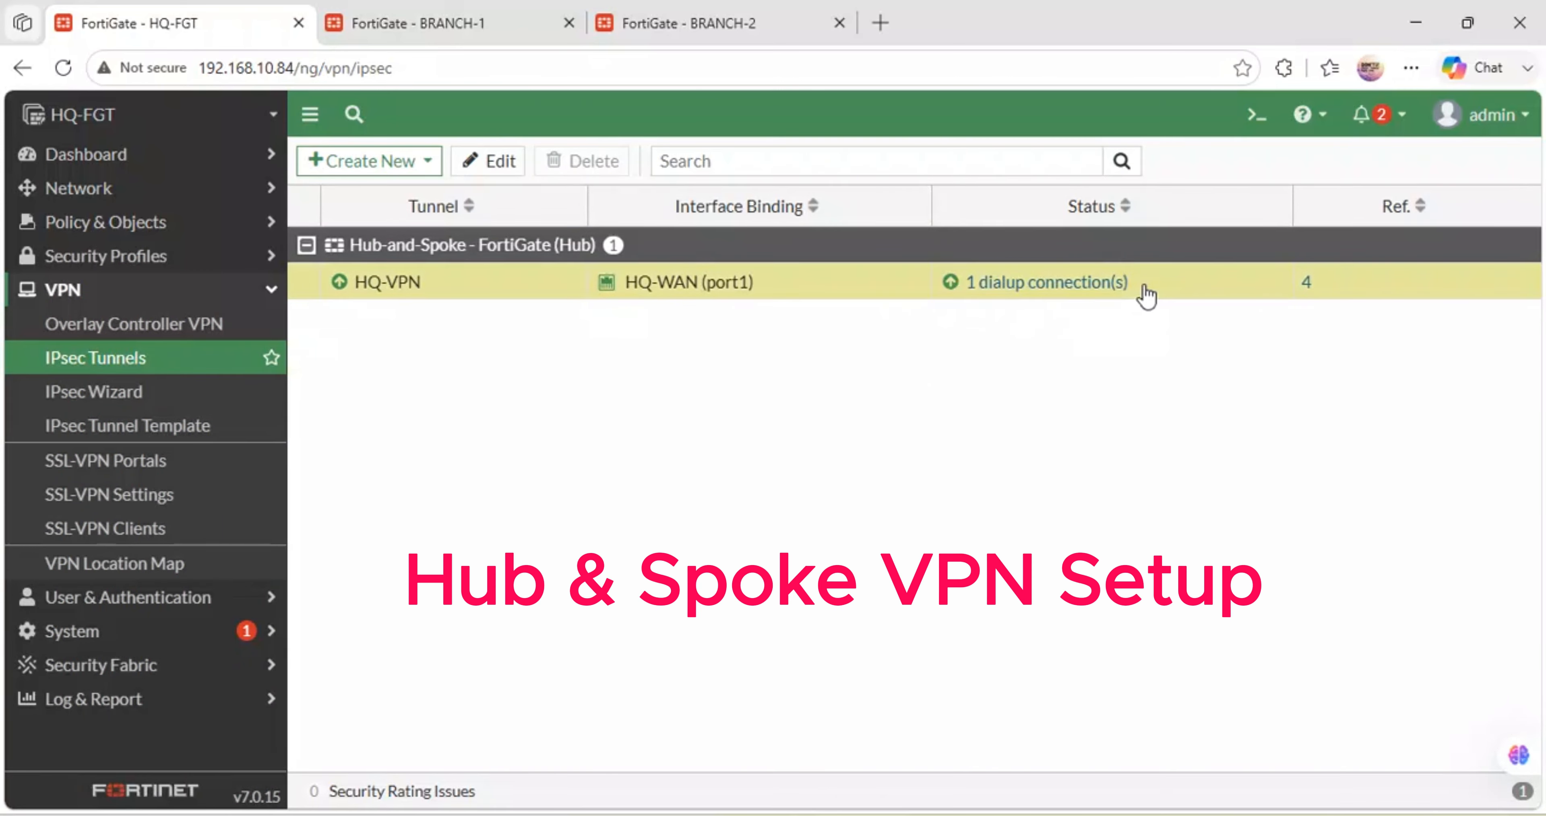
{"action": "double_click", "coordinate": [1145, 295]}
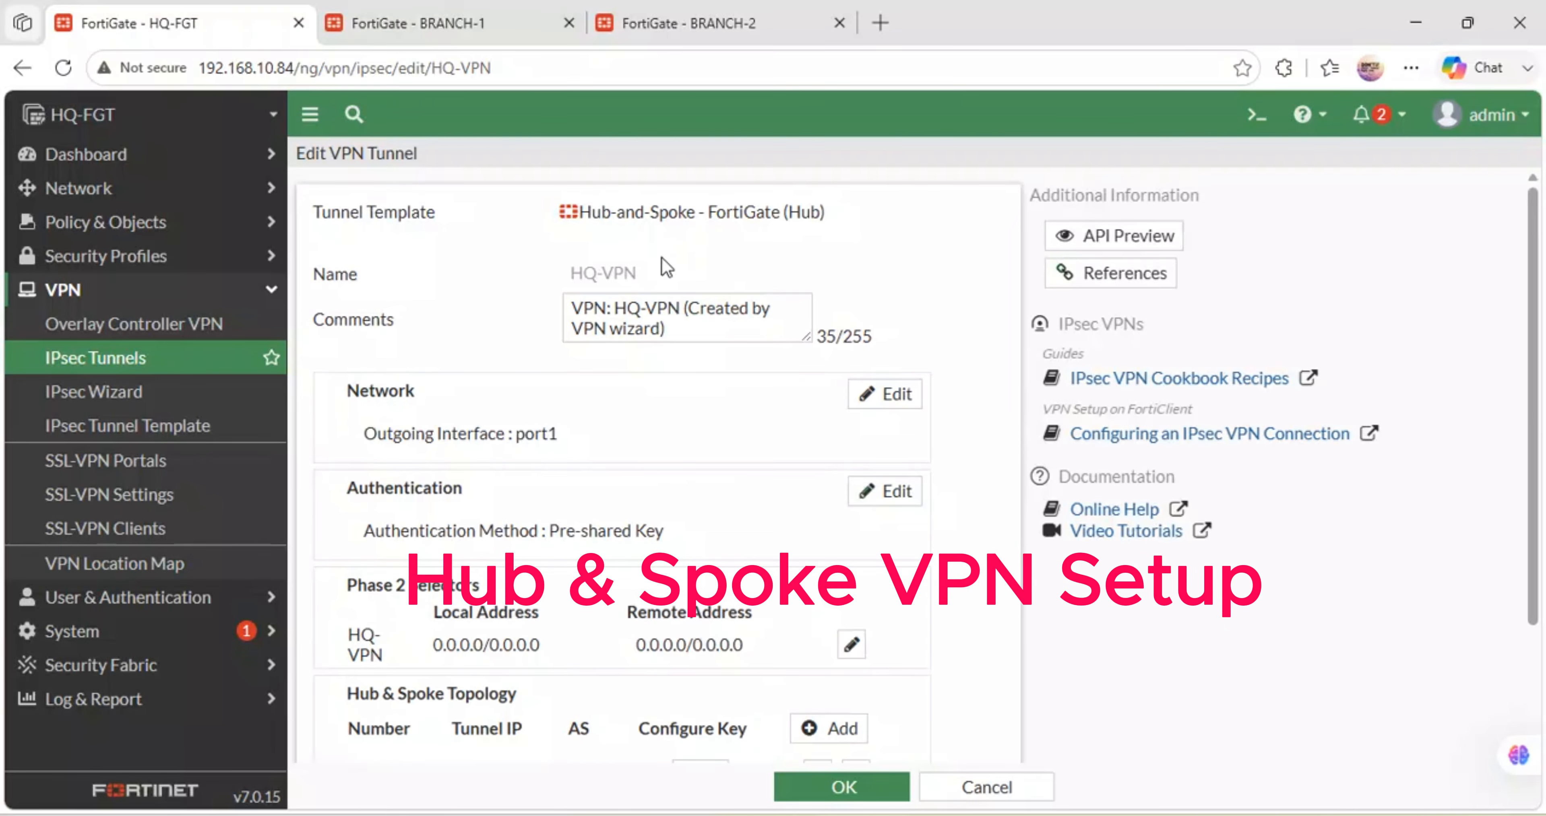
{"action": "left_click", "coordinate": [864, 794]}
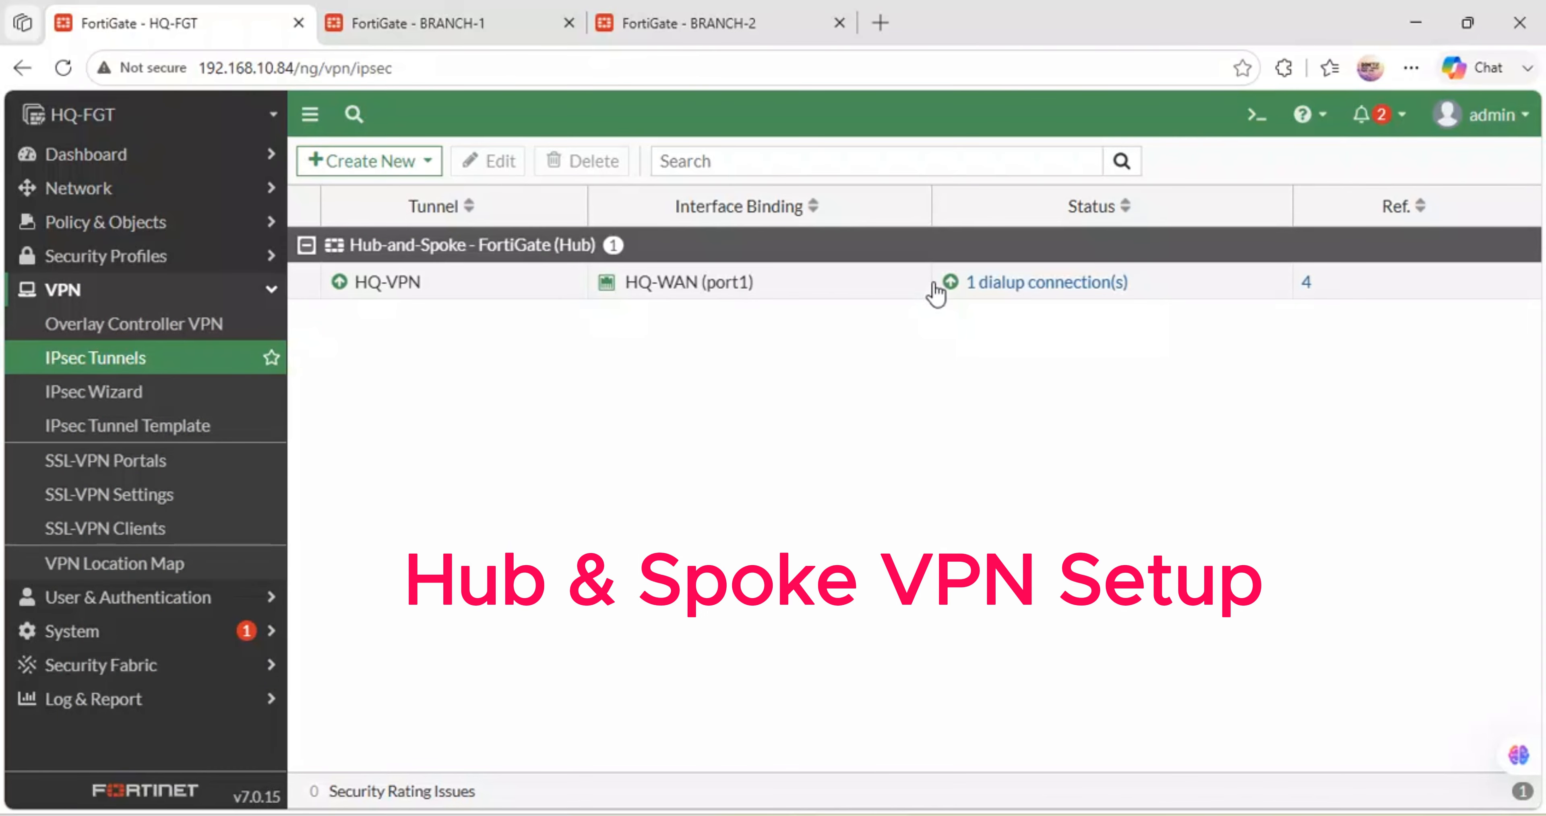
{"action": "left_click", "coordinate": [955, 291]}
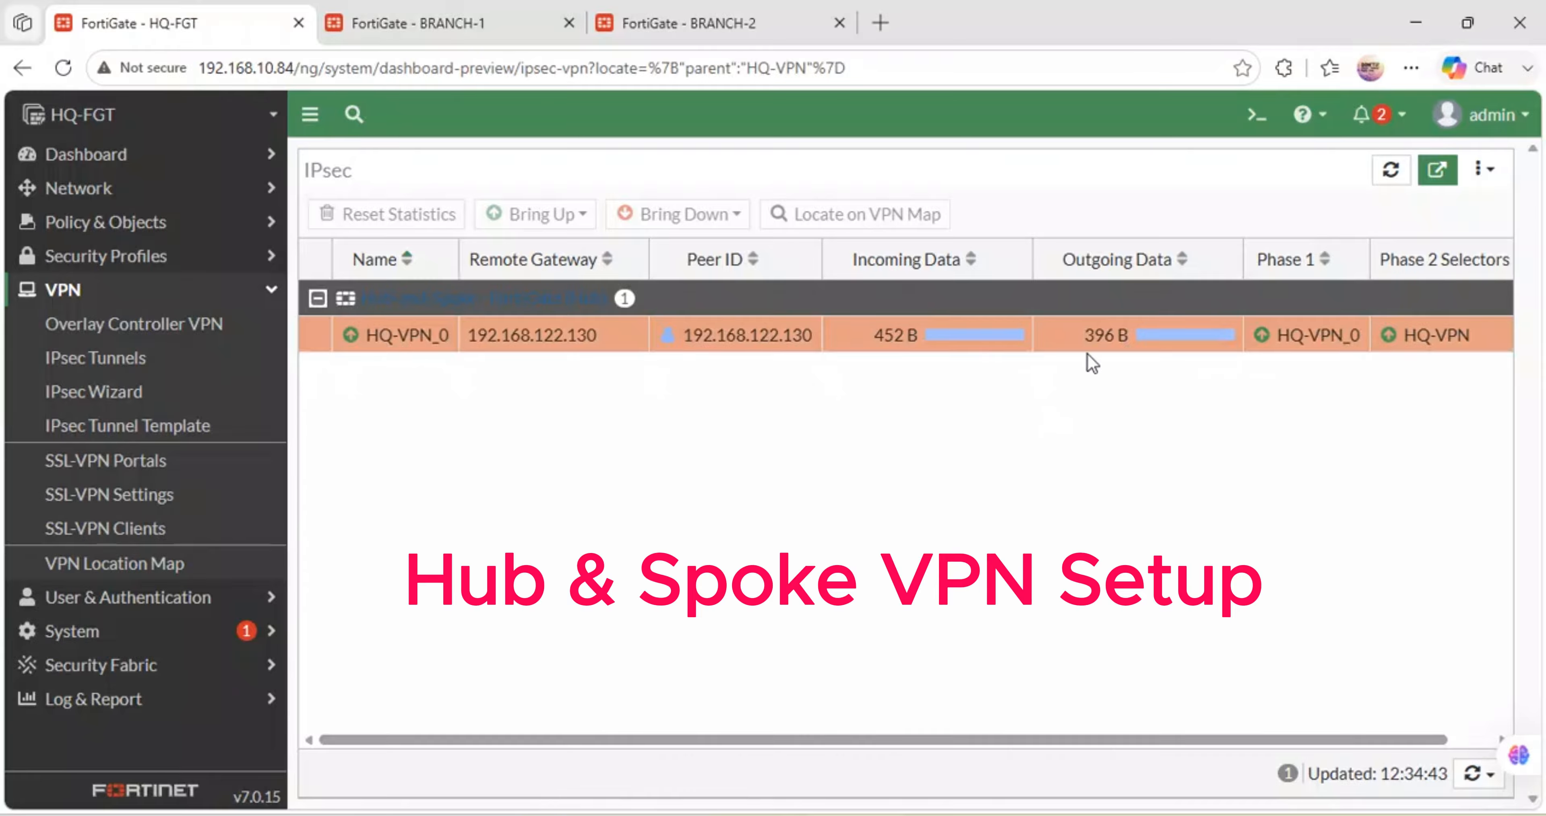
- Check PC3's ping output in PuTTY, then return to the BRANCH-1 firewall
{"action": "left_click", "coordinate": [510, 815]}
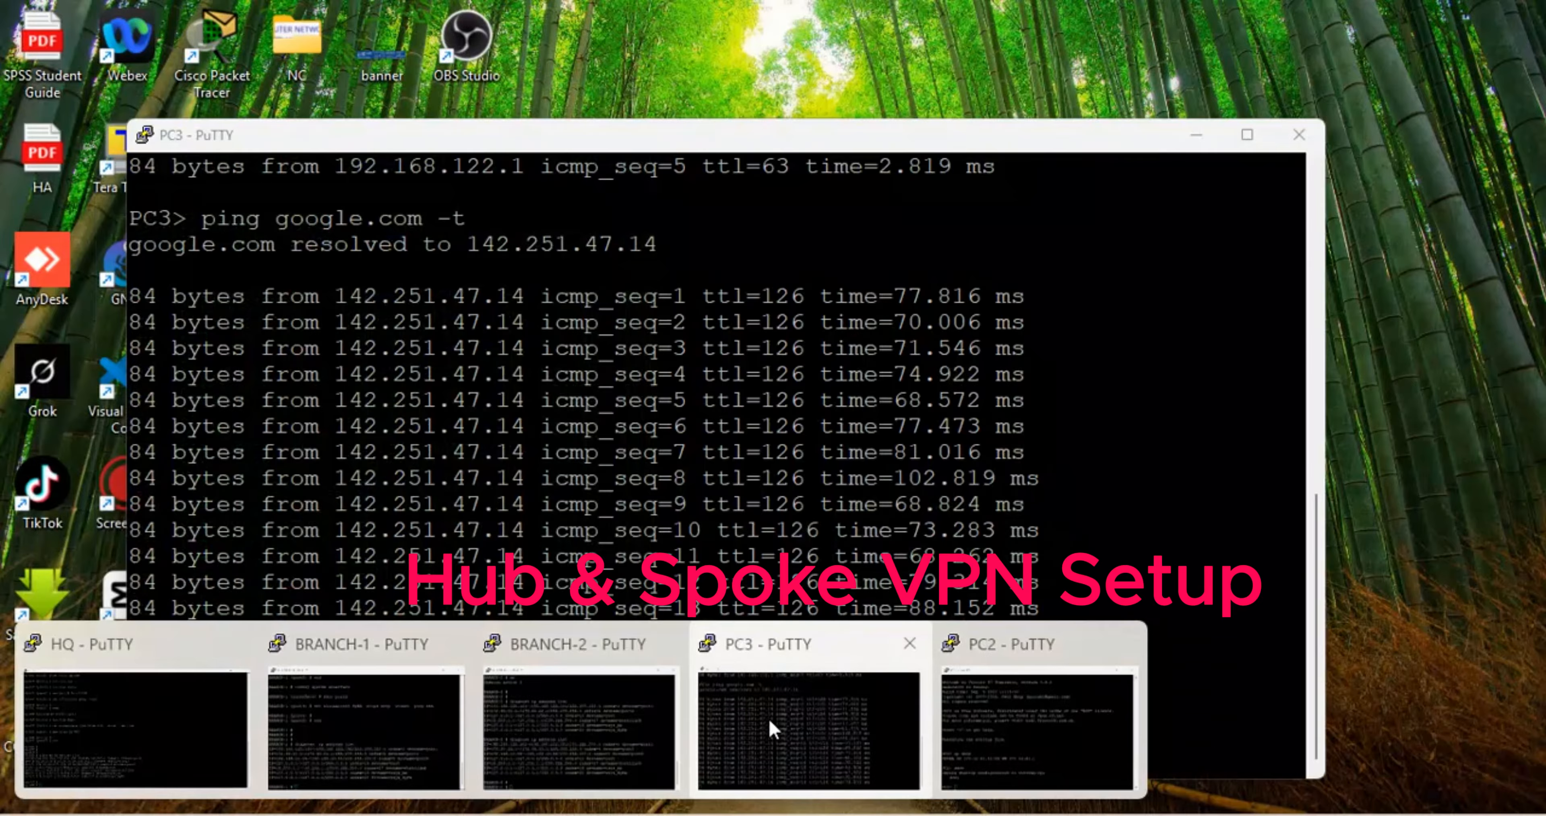
{"action": "left_click", "coordinate": [773, 727]}
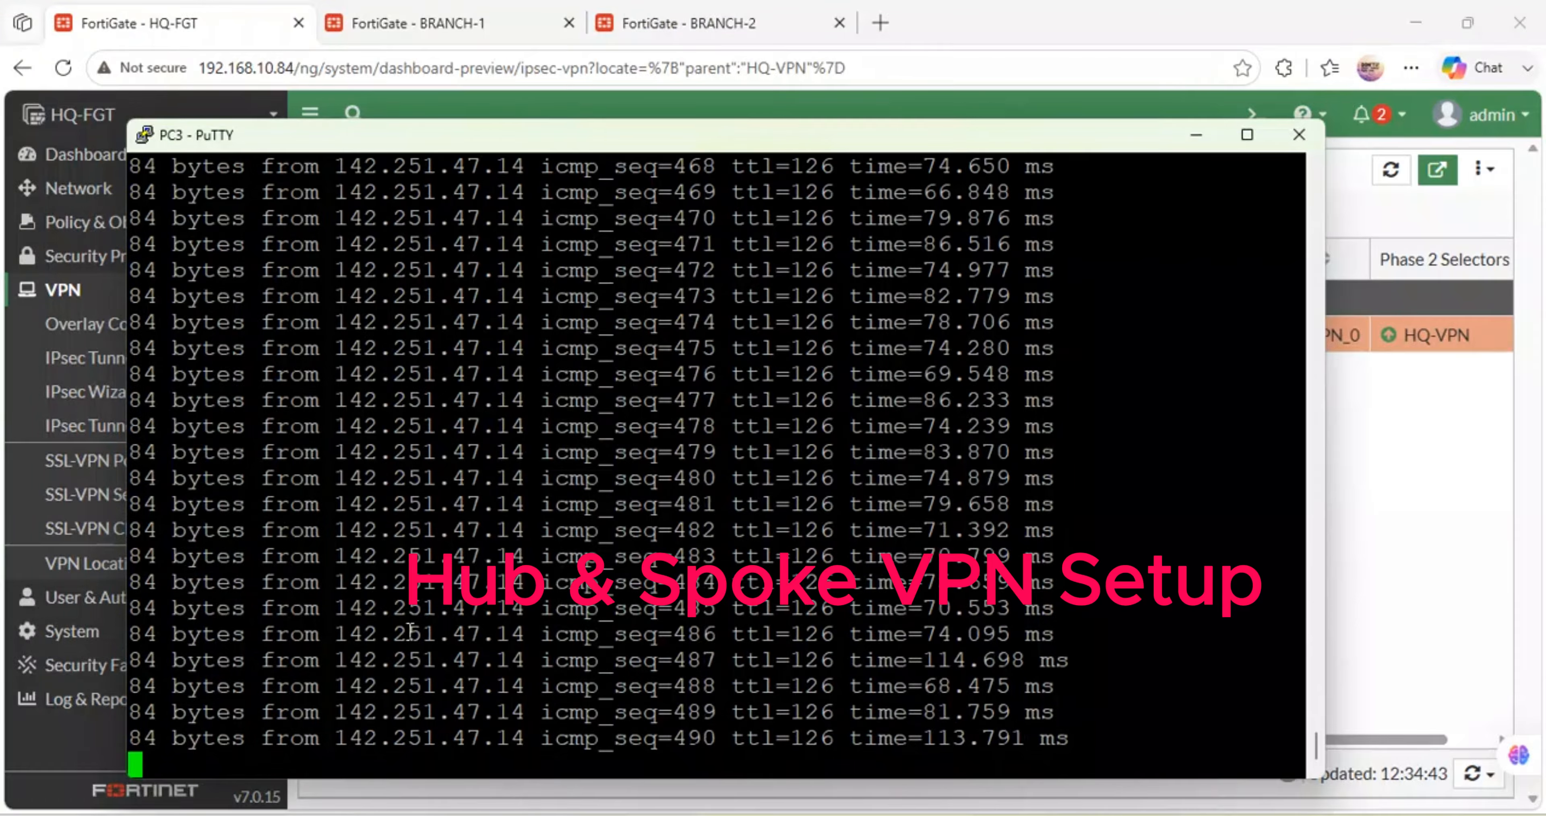
{"action": "left_click", "coordinate": [1191, 144]}
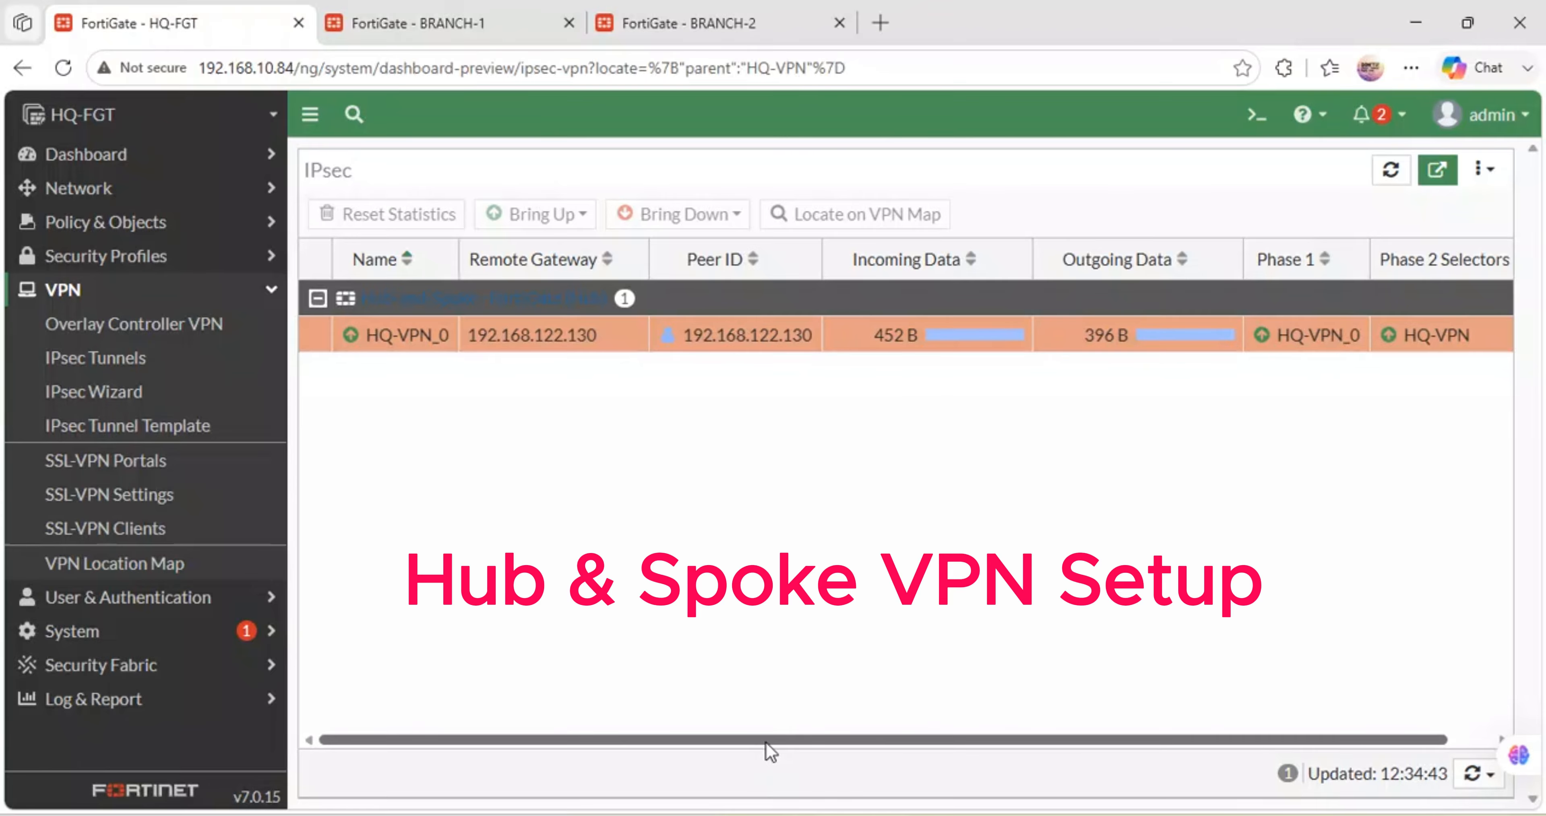
{"action": "left_click_drag", "start_coordinate": [766, 743], "coordinate": [667, 728]}
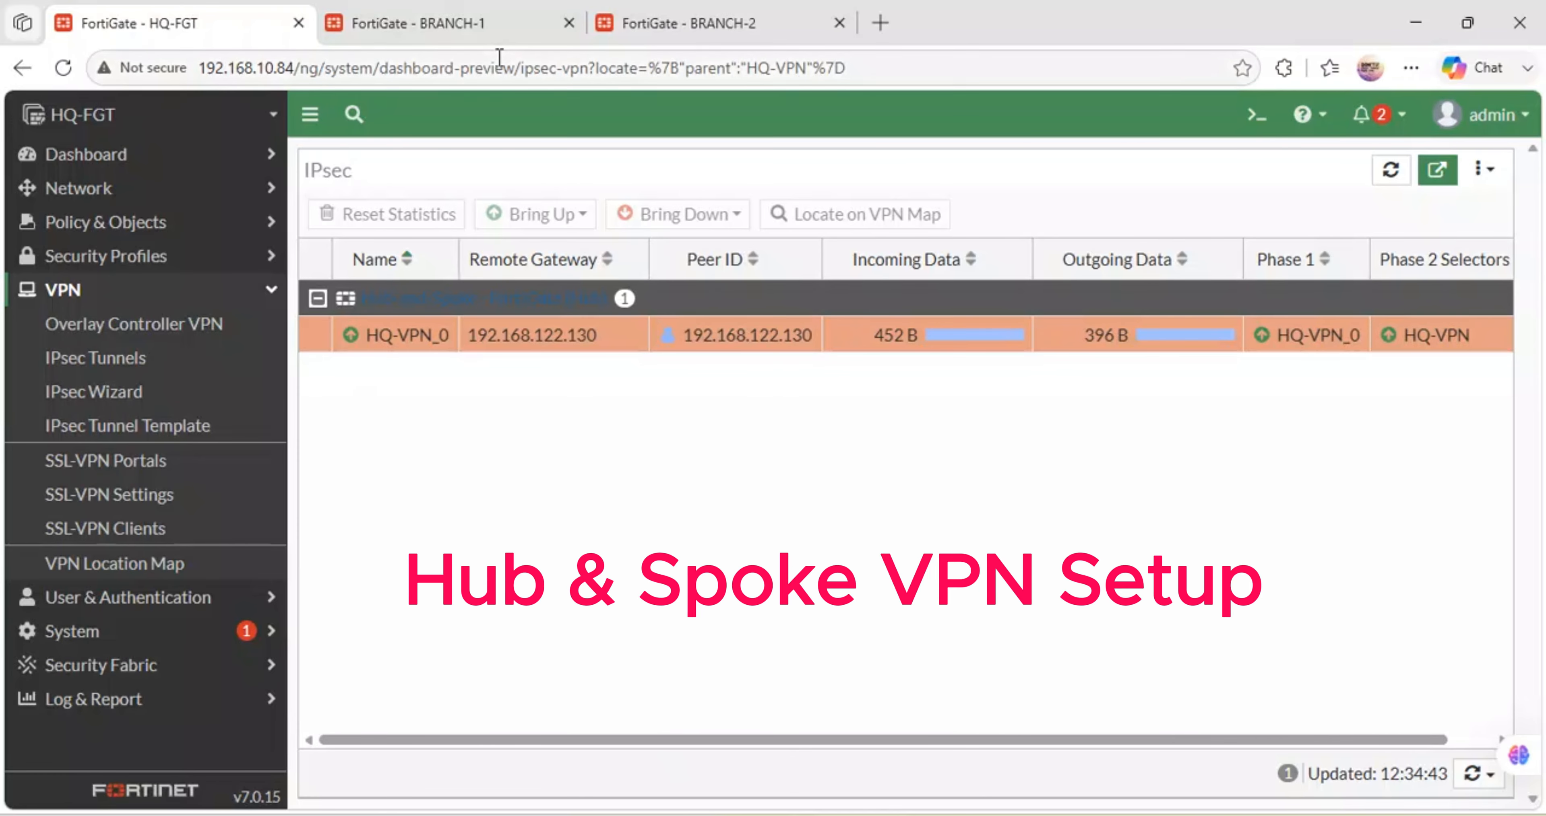
{"action": "left_click", "coordinate": [468, 8]}
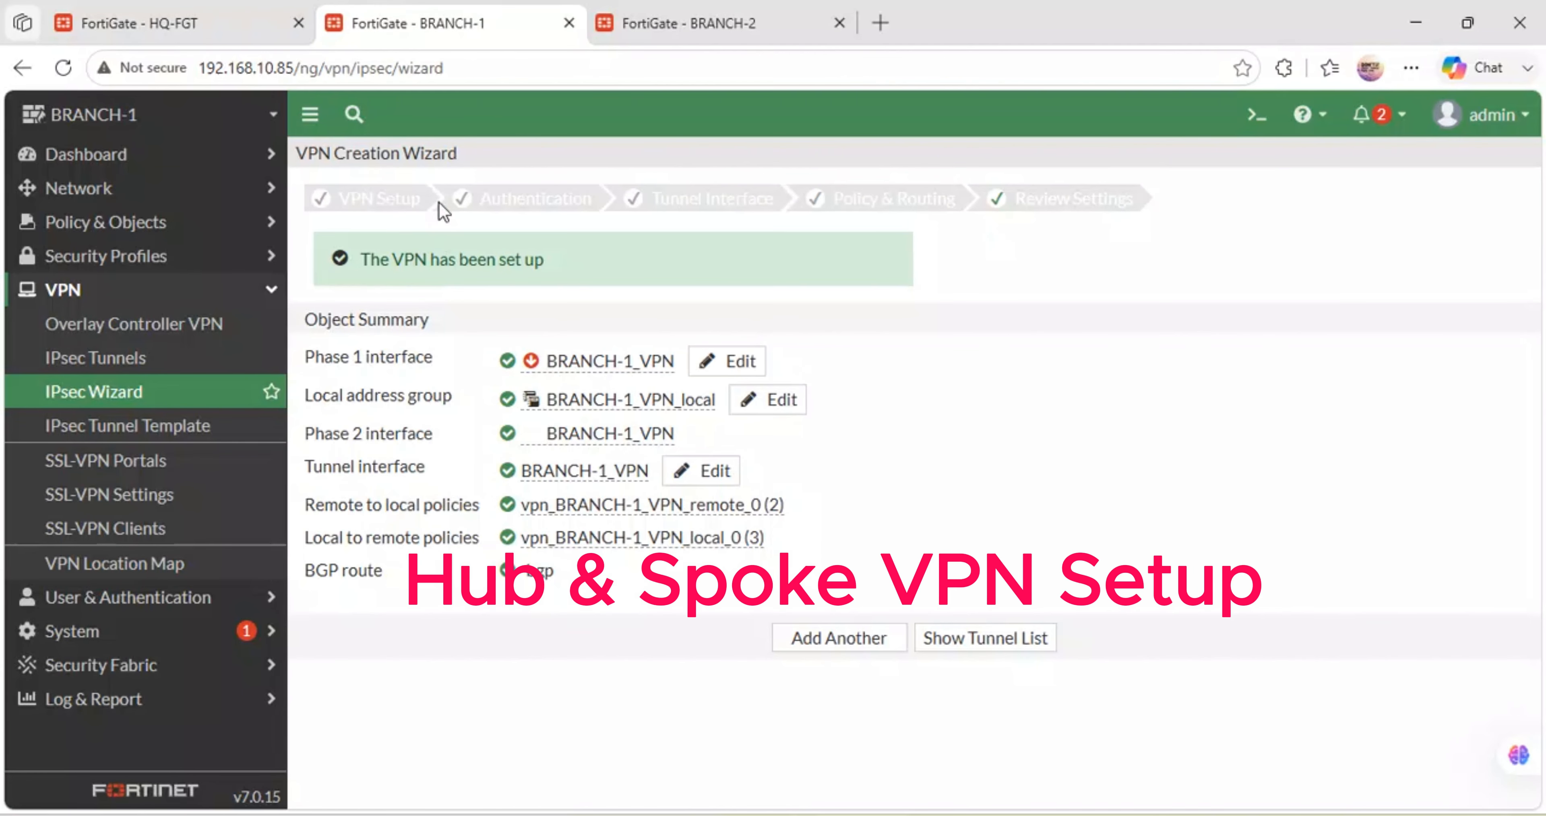
- Verify BRANCH-1_VPN shows Up, skipping the password prompt, then go to the BRANCH-2 firewall
{"action": "left_click", "coordinate": [136, 358]}
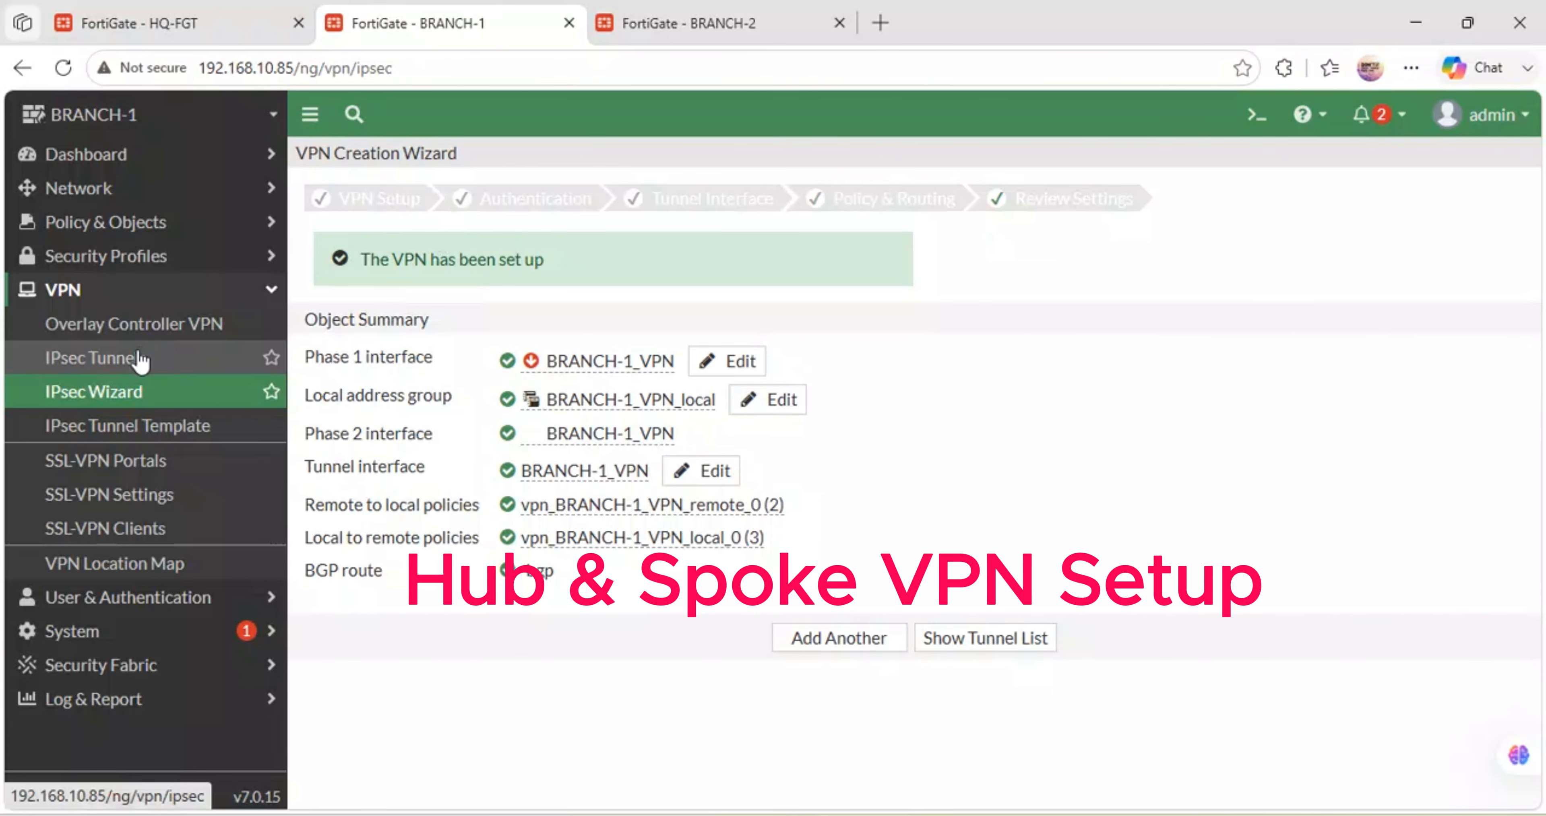
{"action": "left_click", "coordinate": [1198, 365]}
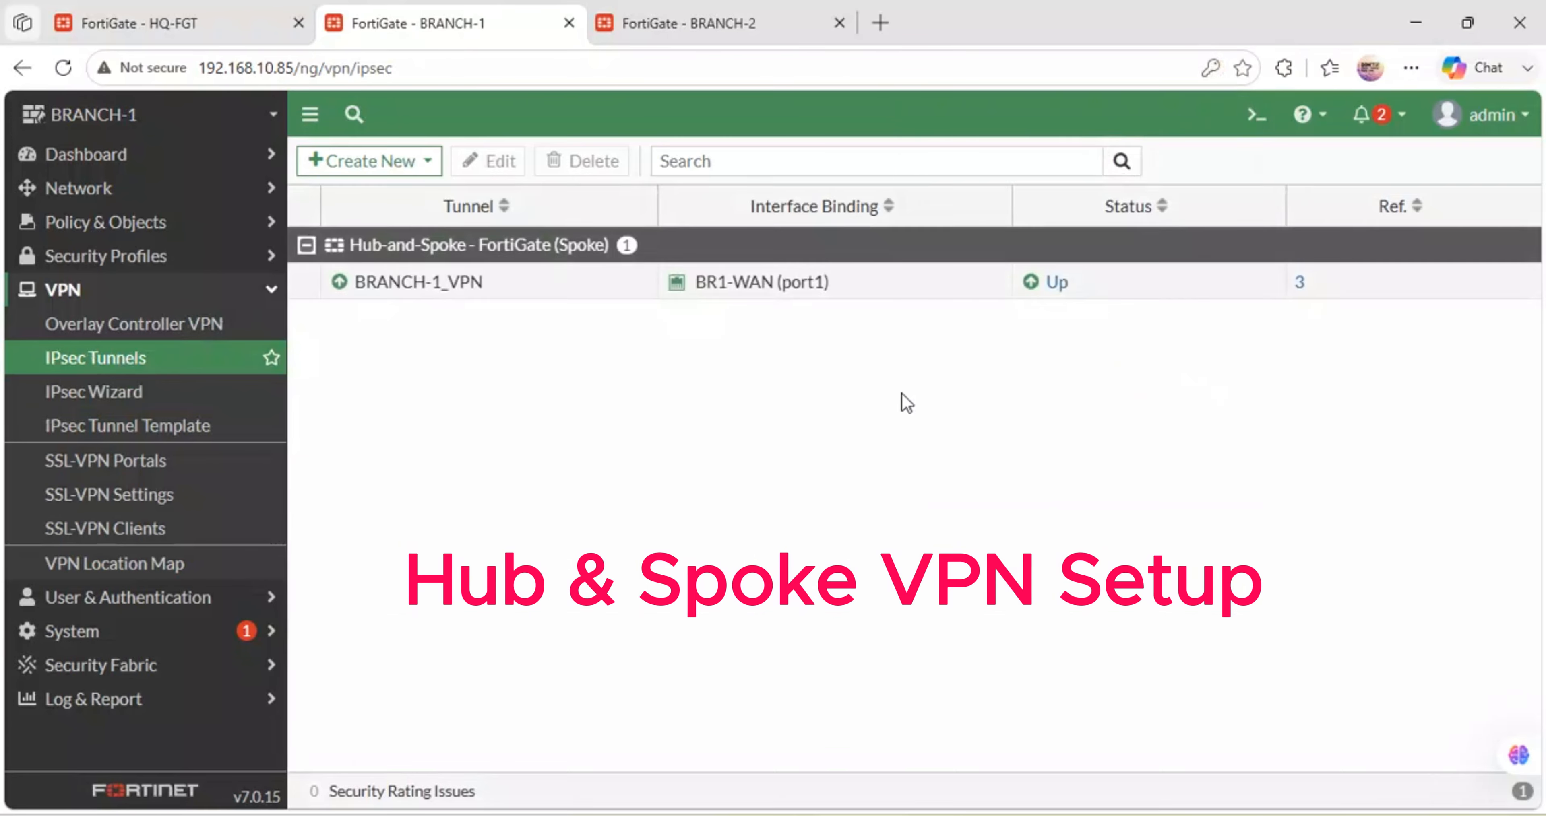
{"action": "left_click", "coordinate": [1035, 294]}
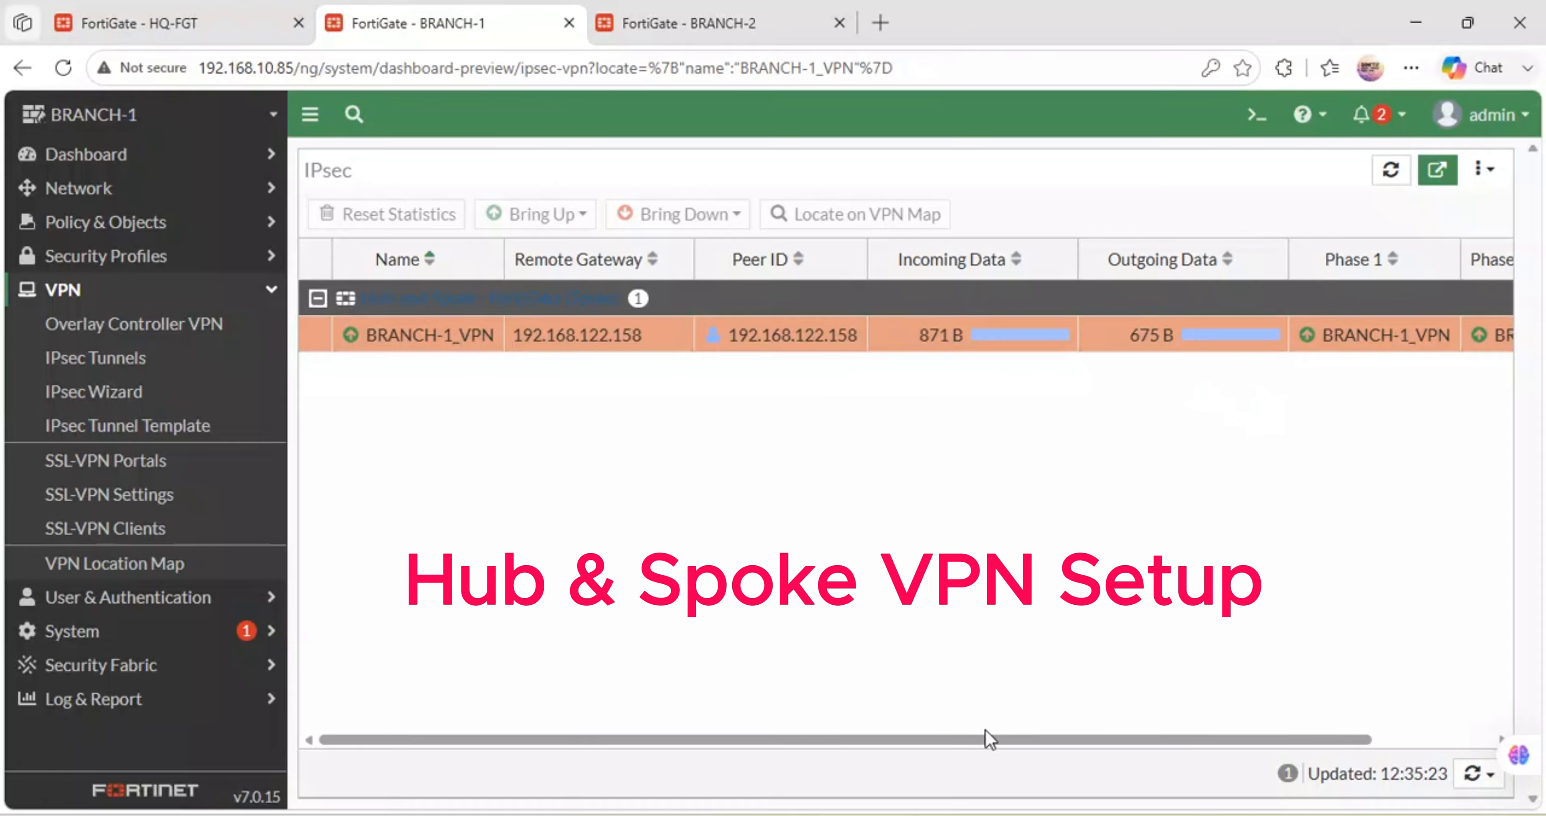
{"action": "left_click_drag", "start_coordinate": [987, 739], "coordinate": [731, 672]}
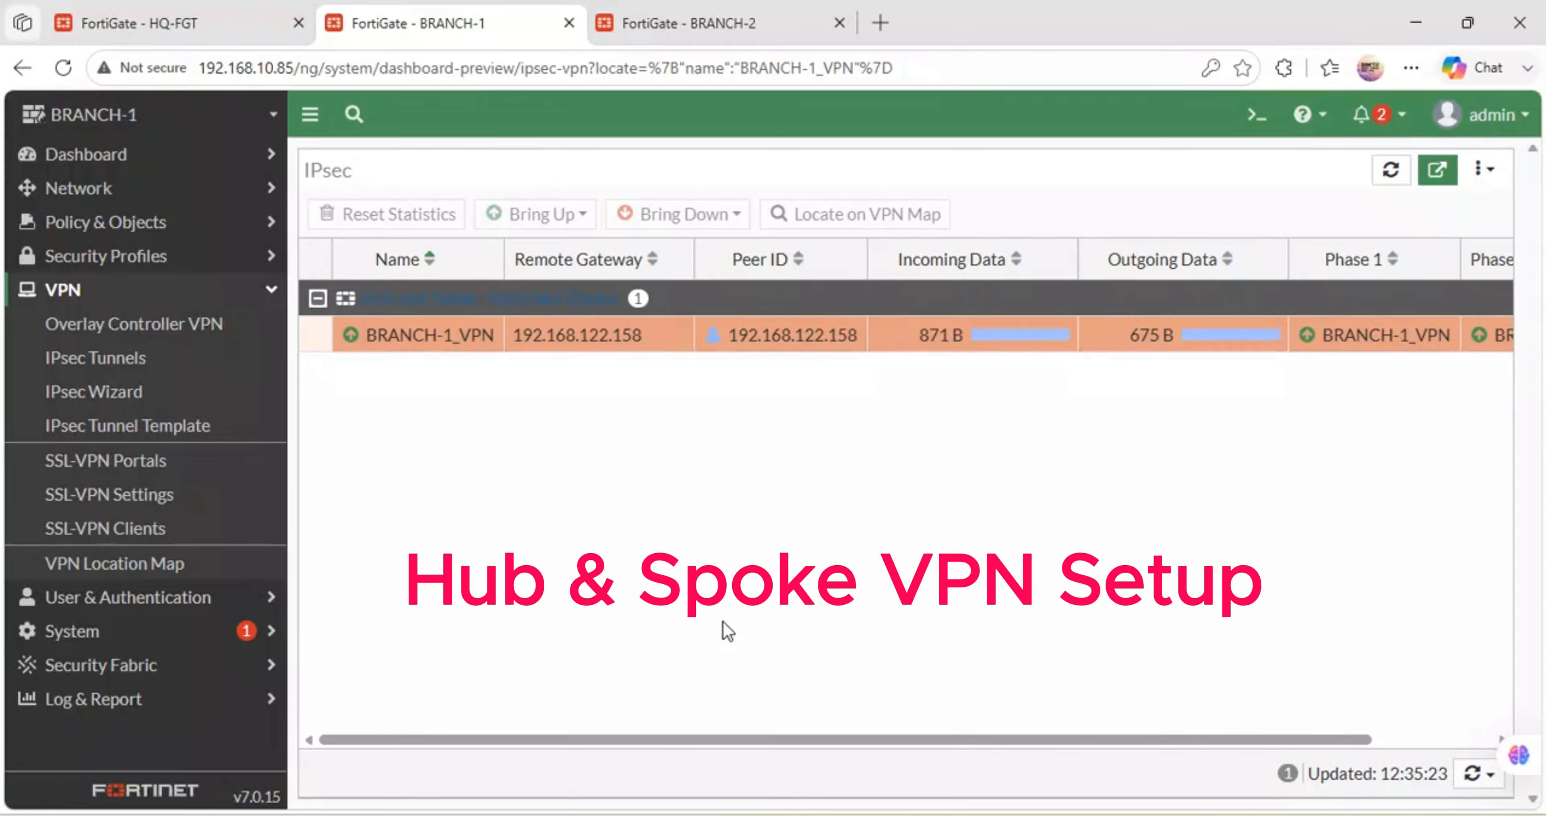
{"action": "left_click", "coordinate": [697, 23]}
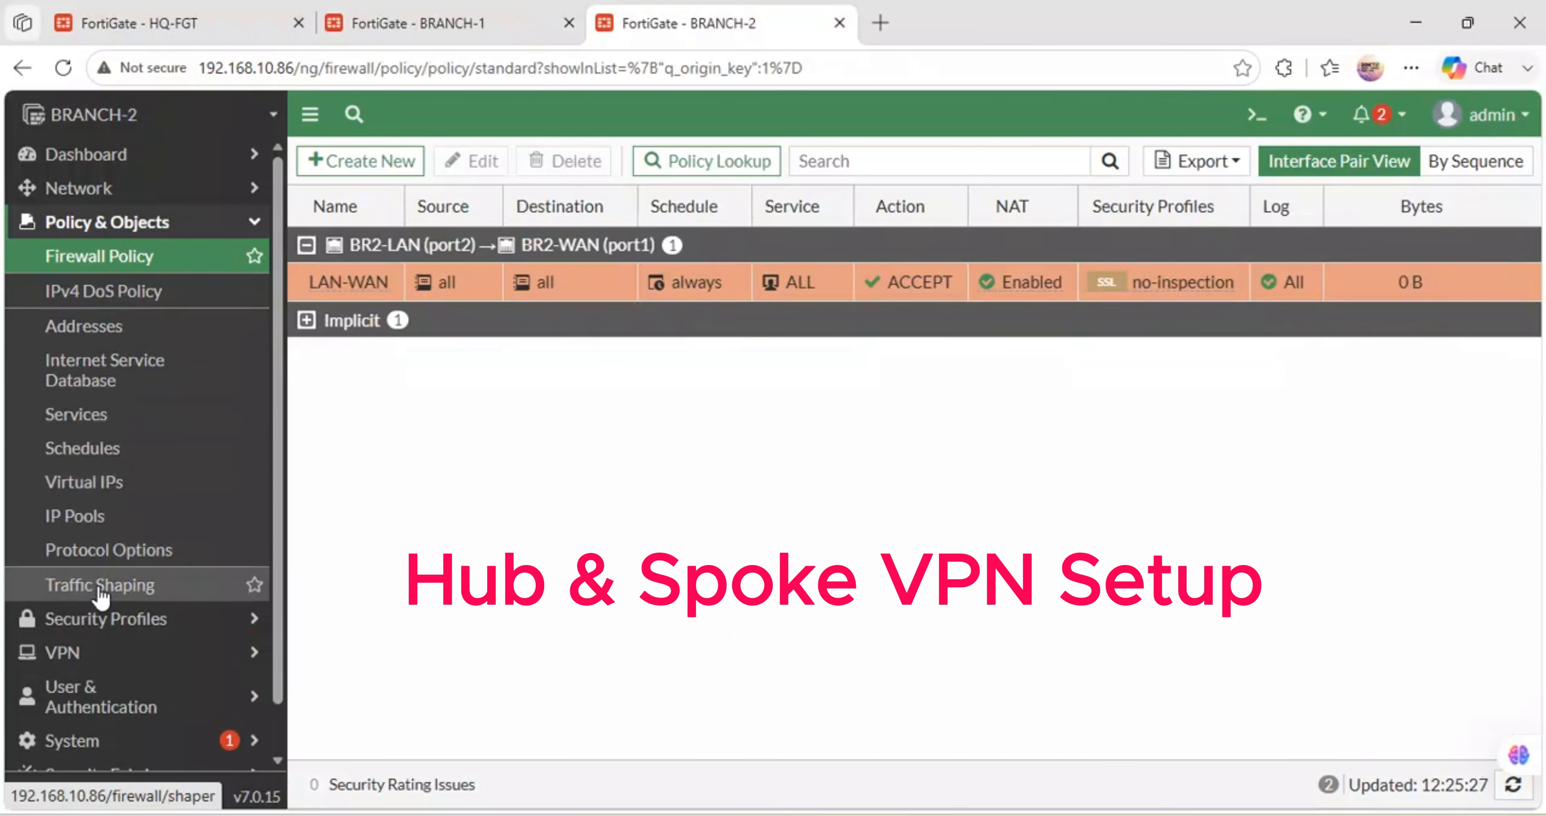
- Start a new IPsec tunnel on BRANCH-2 named BRANCH-2_VPN using the Hub-and-Spoke template
{"action": "left_click", "coordinate": [58, 654]}
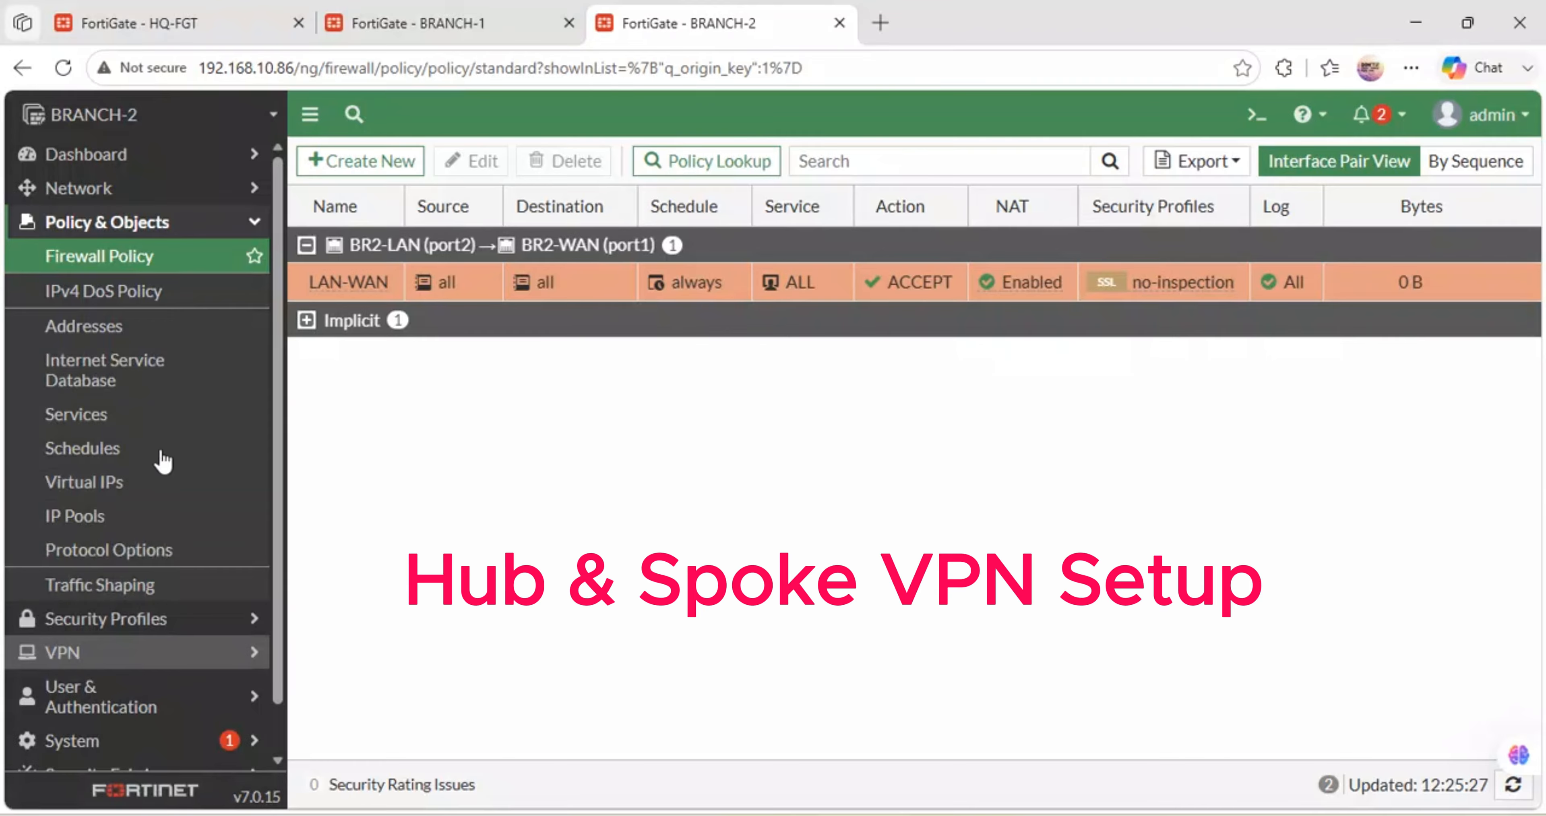
{"action": "left_click", "coordinate": [99, 363]}
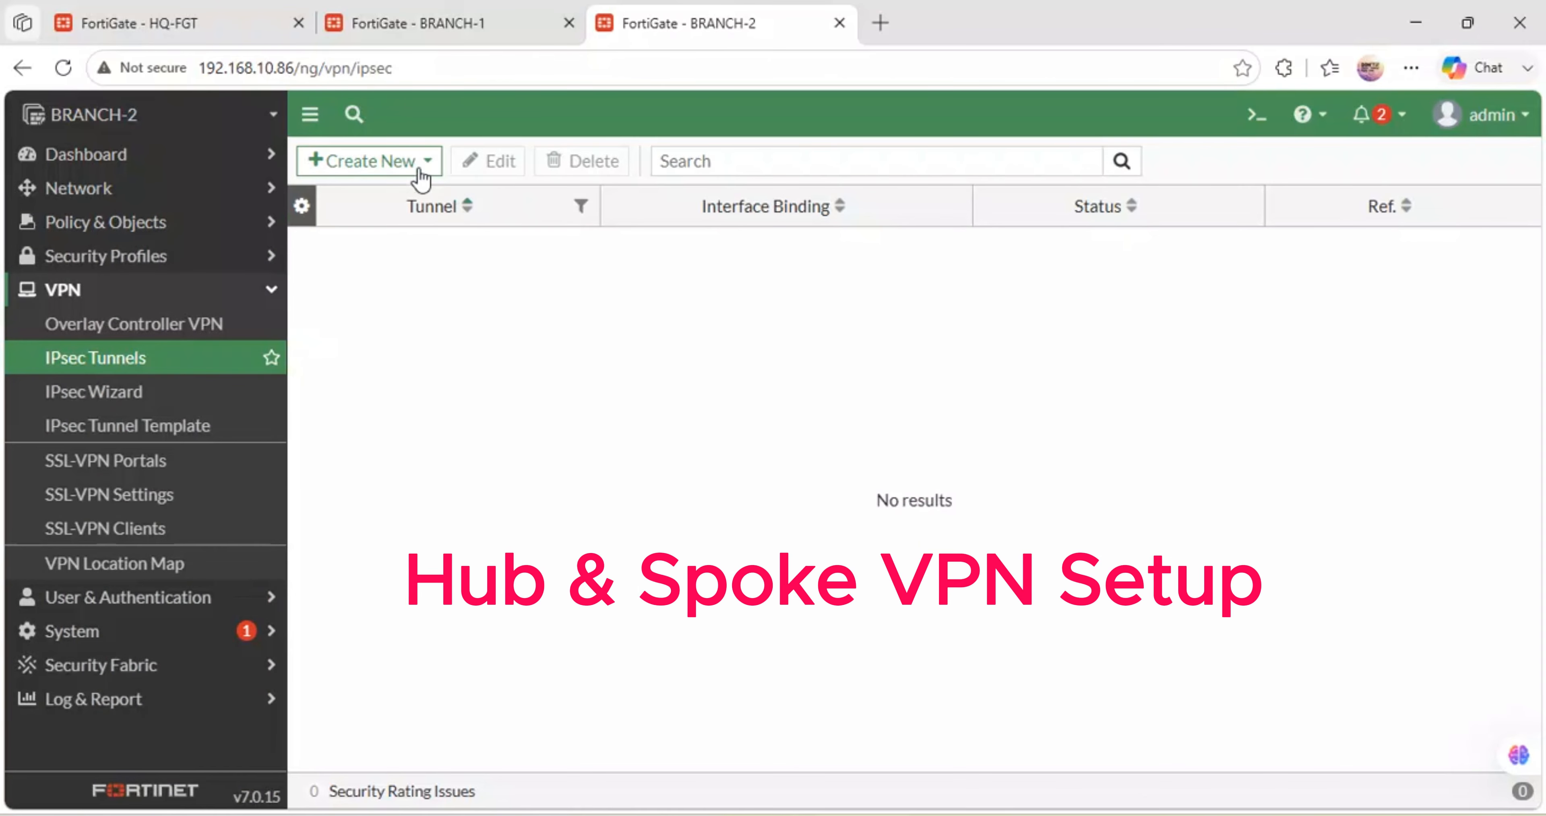
{"action": "left_click", "coordinate": [402, 161]}
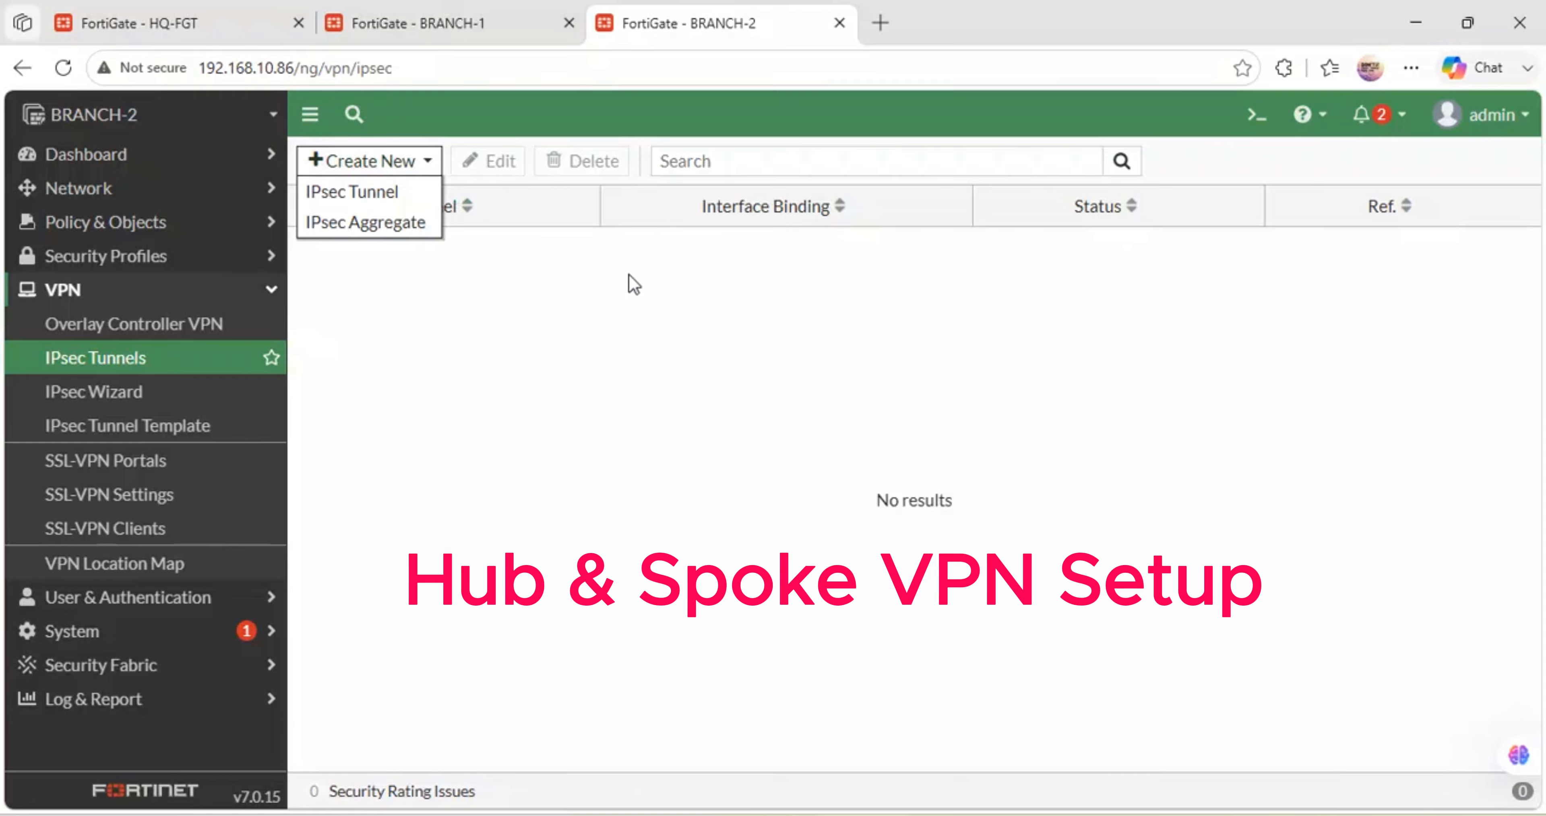
{"action": "left_click", "coordinate": [393, 192]}
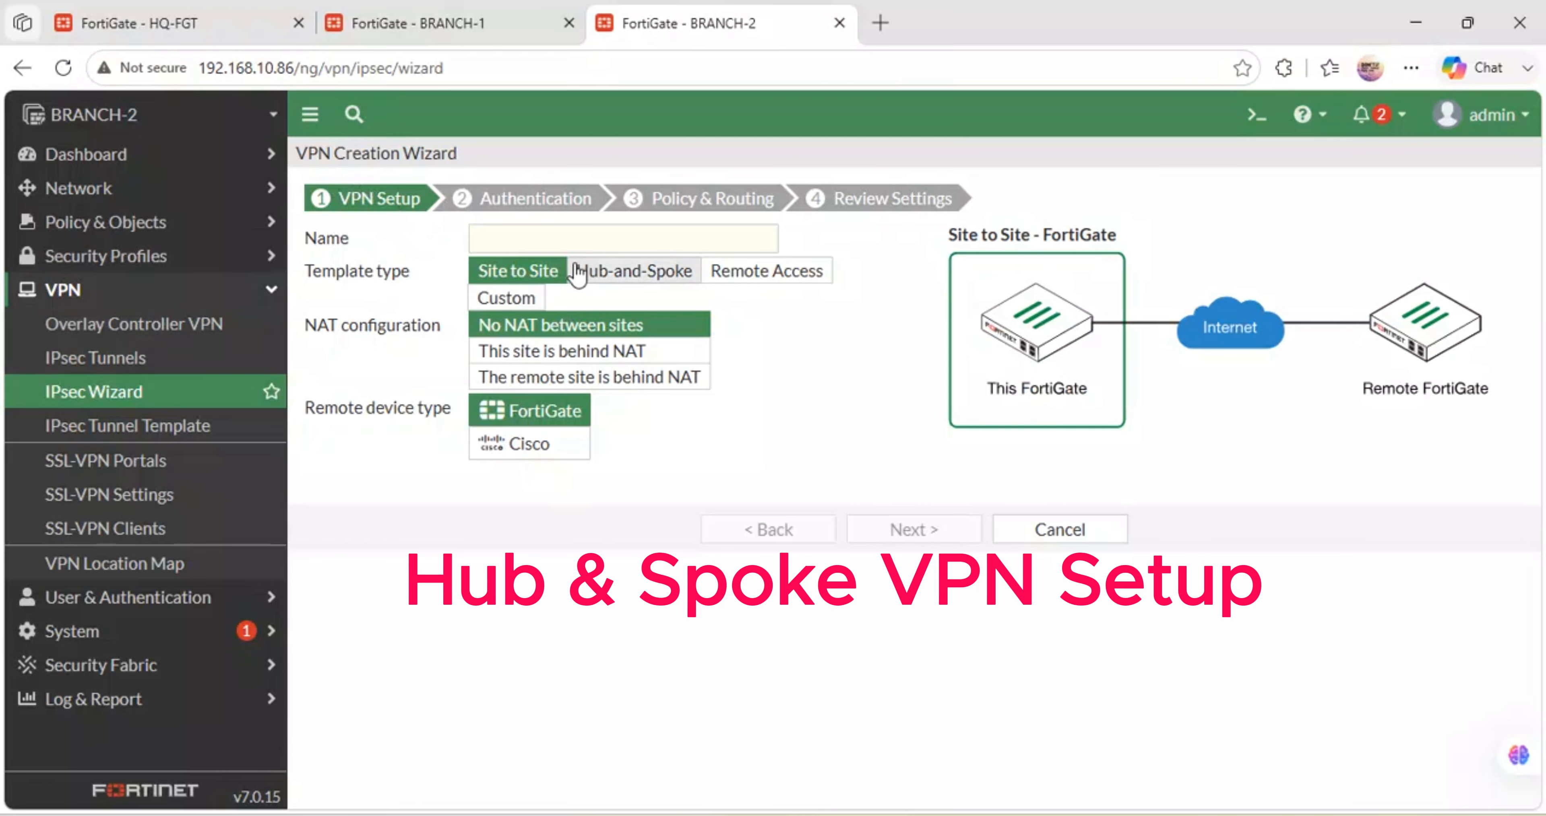
{"action": "left_click", "coordinate": [539, 242]}
{"action": "type", "text": "BR"}
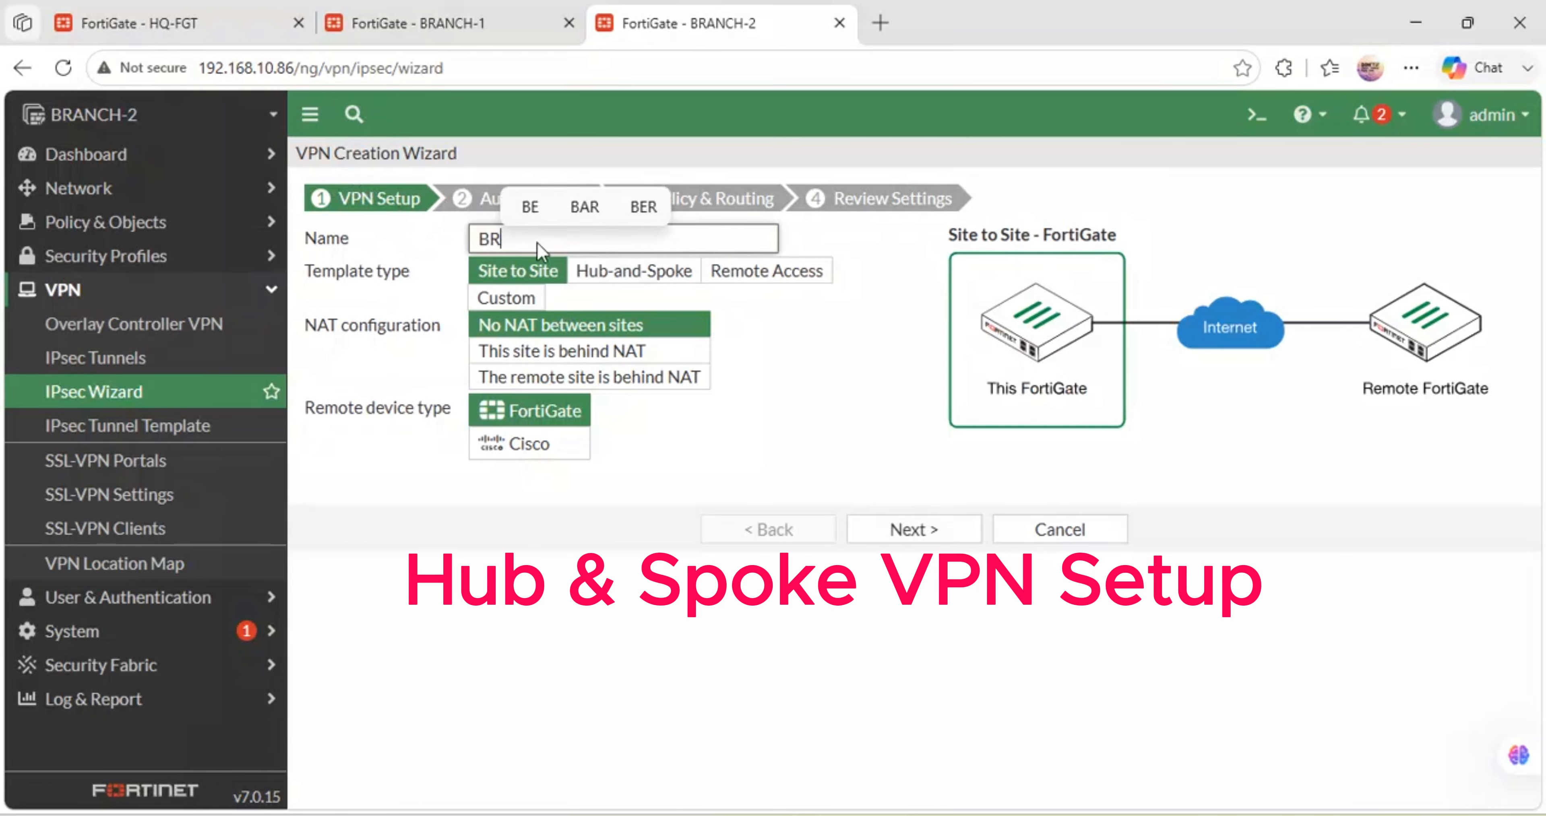
{"action": "type", "text": "ANCH-"}
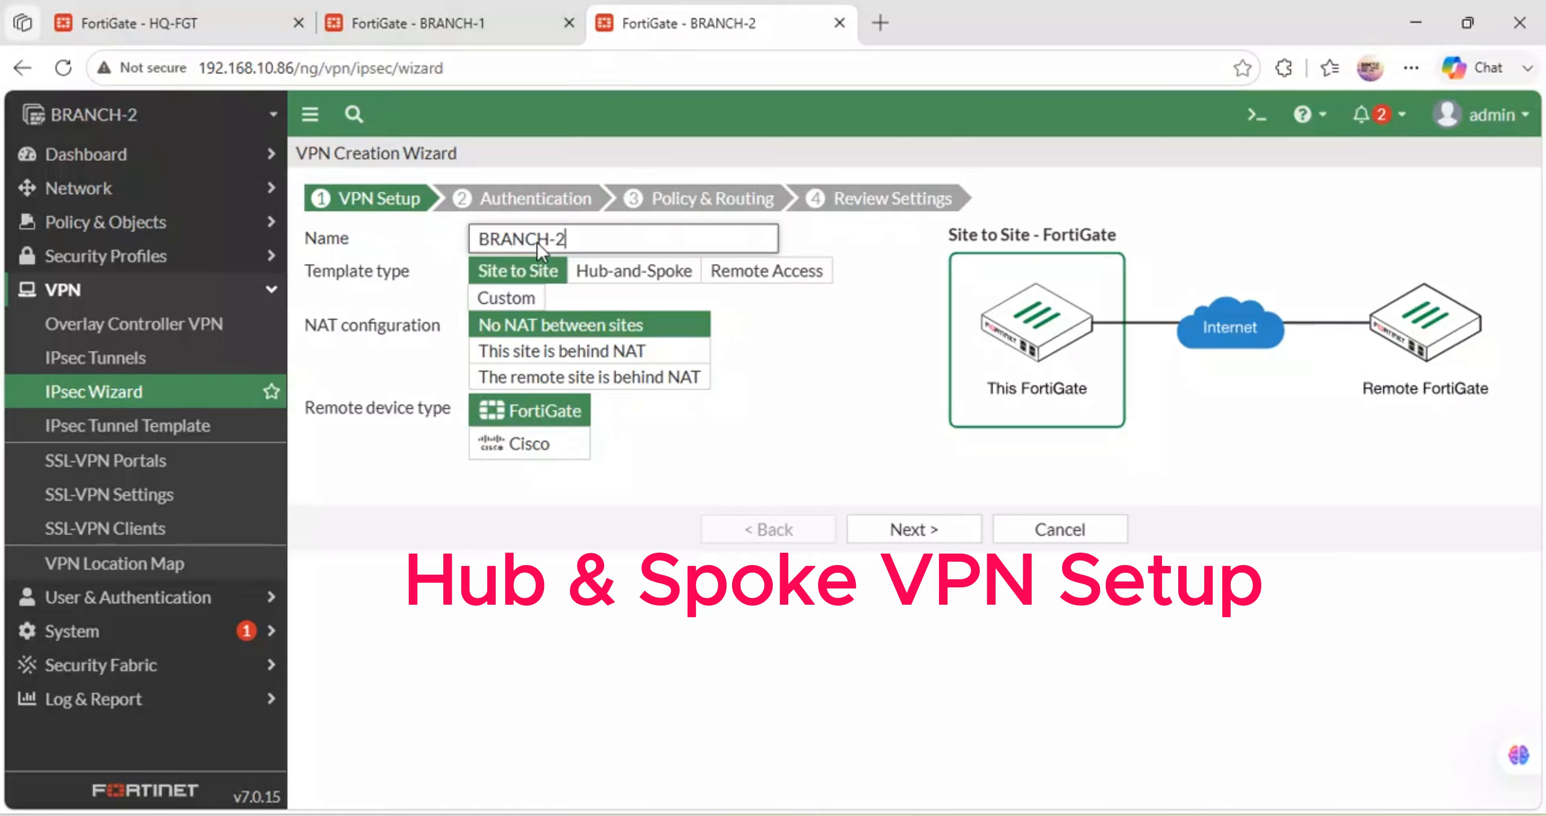
{"action": "type", "text": "2_VPN"}
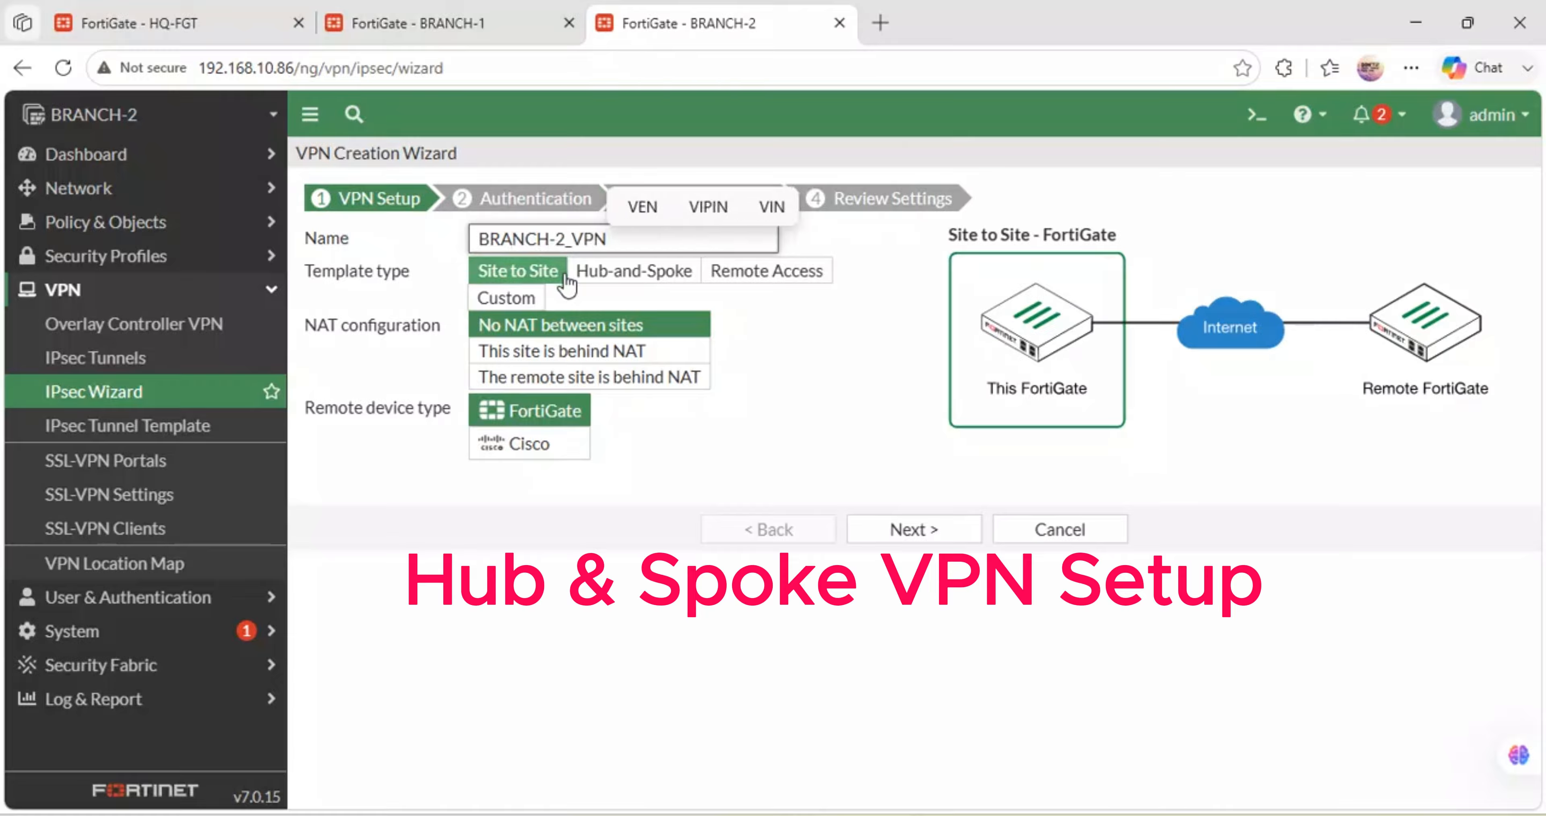
{"action": "left_click", "coordinate": [628, 273]}
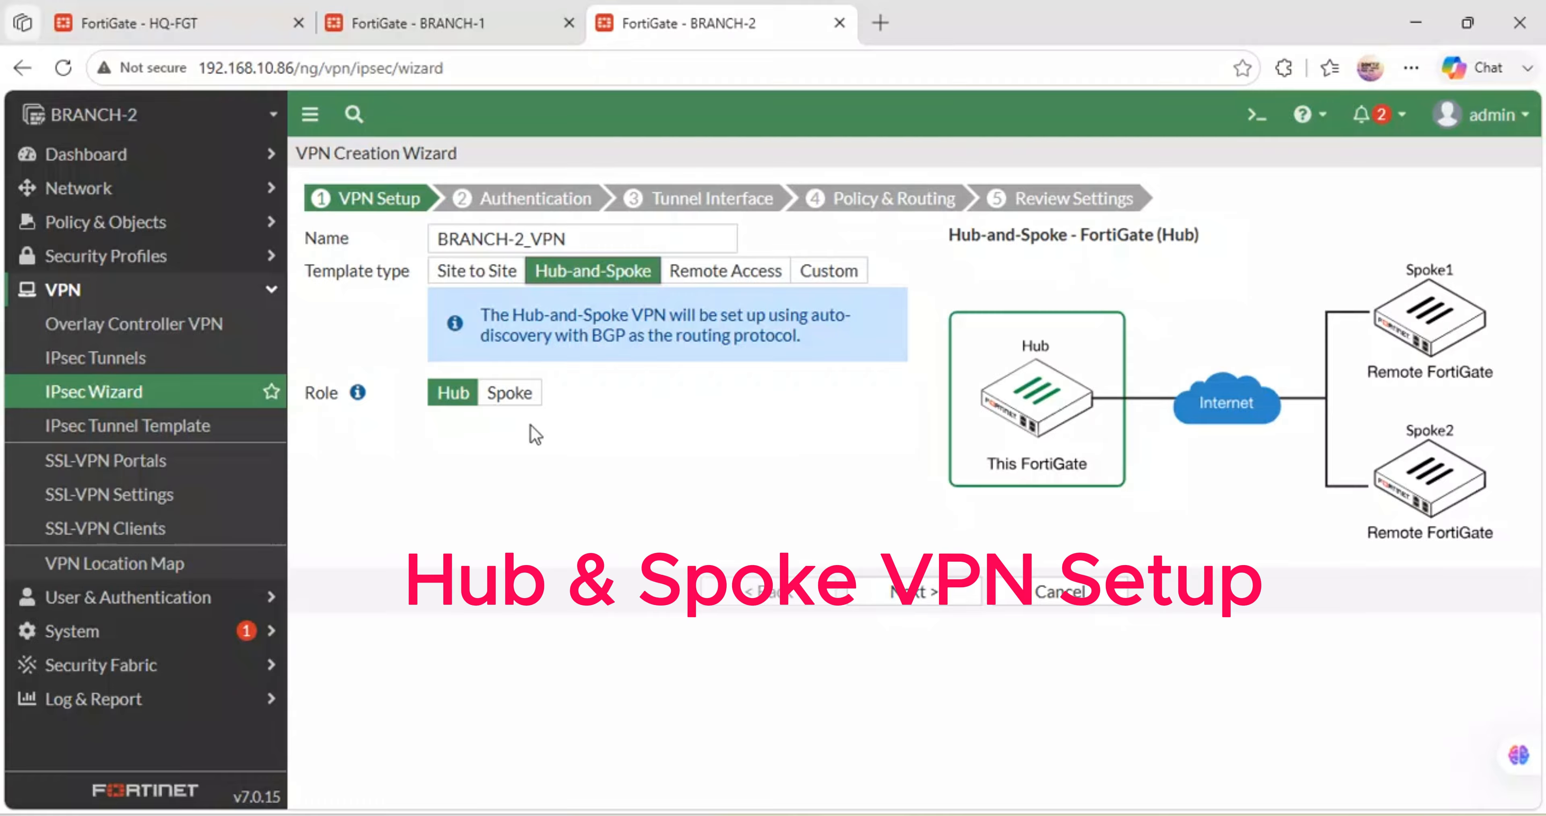
- Set BRANCH-2 as Spoke, apply the pasted hub key, and advance to Authentication
{"action": "left_click", "coordinate": [510, 393]}
{"action": "left_click", "coordinate": [535, 471]}
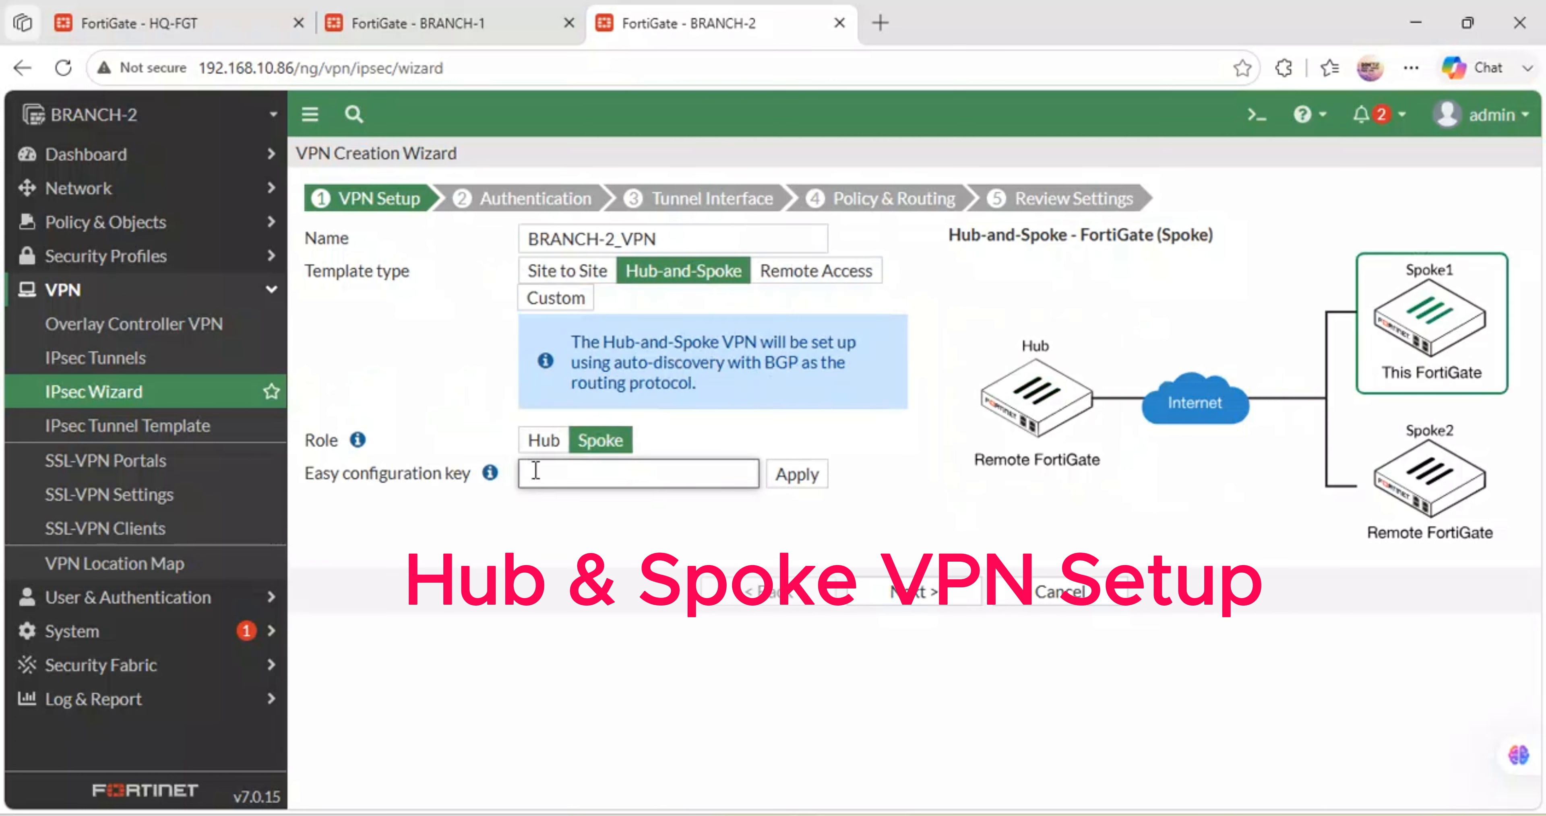
{"action": "key", "text": "ctrl+v"}
{"action": "left_click", "coordinate": [800, 476]}
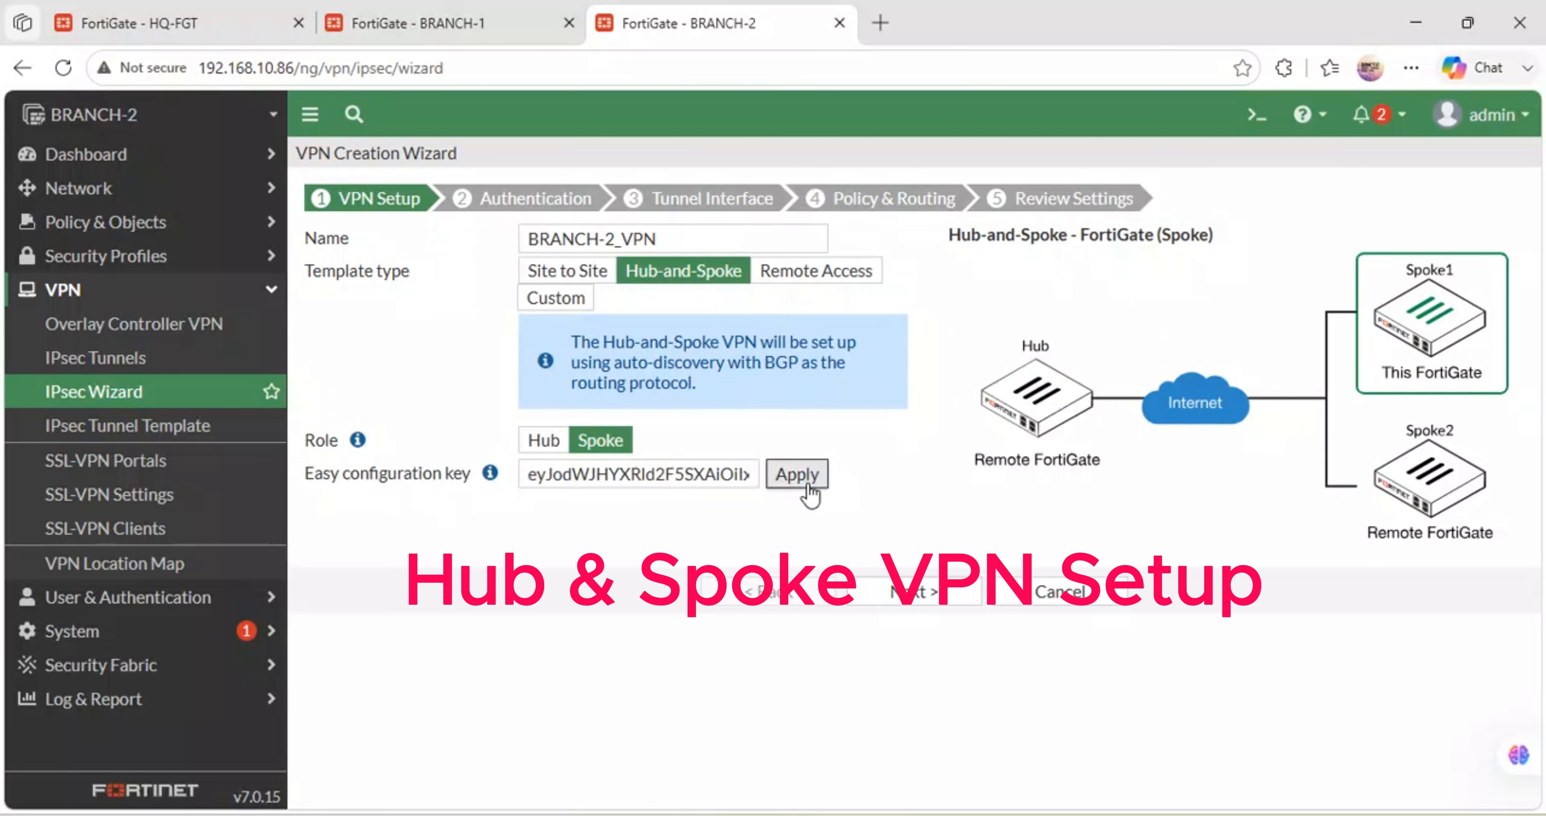
{"action": "left_click", "coordinate": [914, 592]}
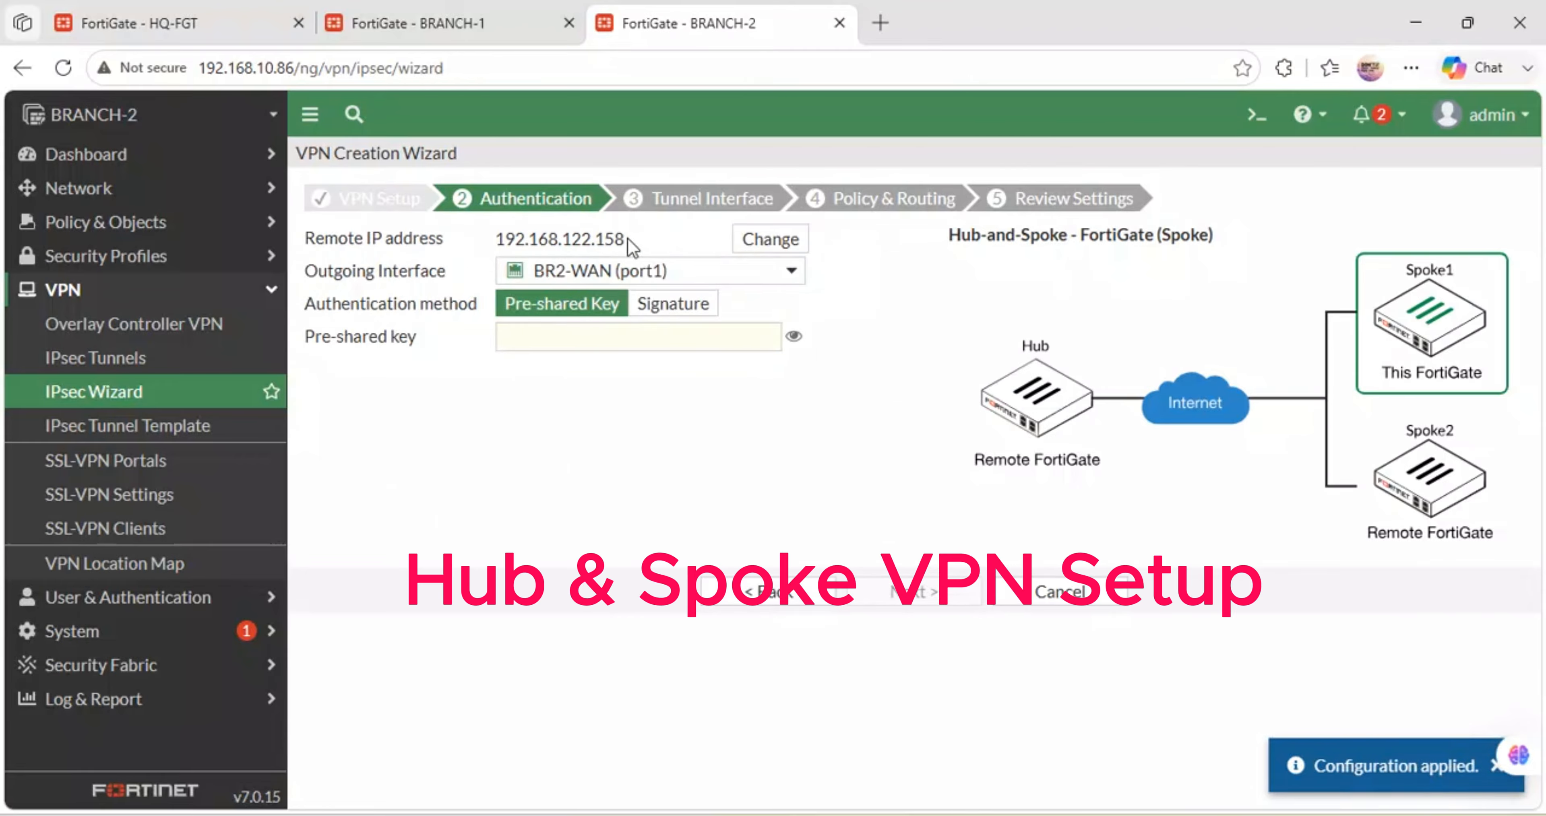
{"action": "left_click_drag", "start_coordinate": [626, 238], "coordinate": [599, 238]}
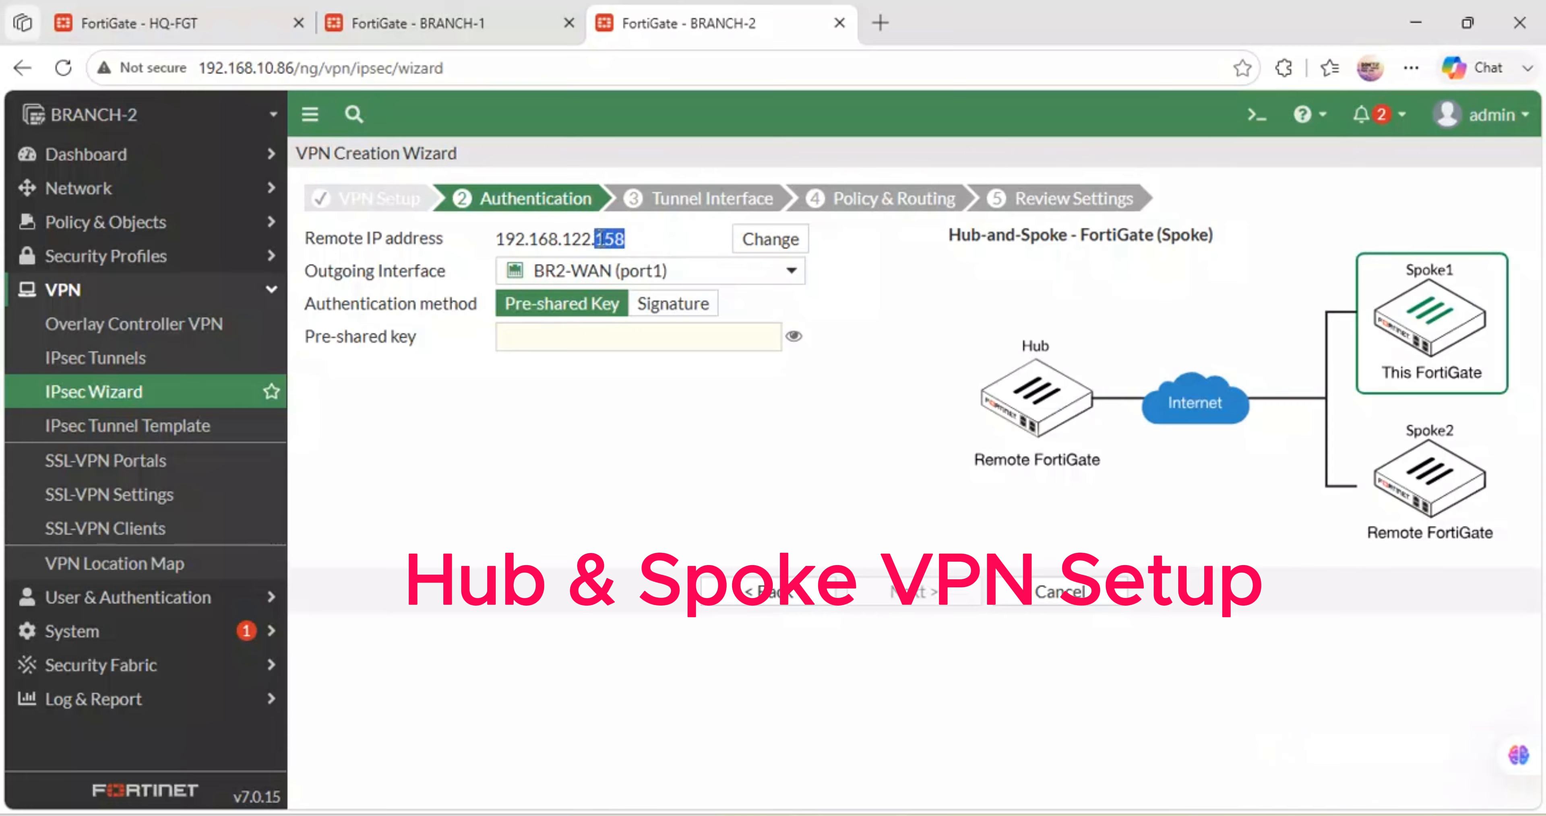
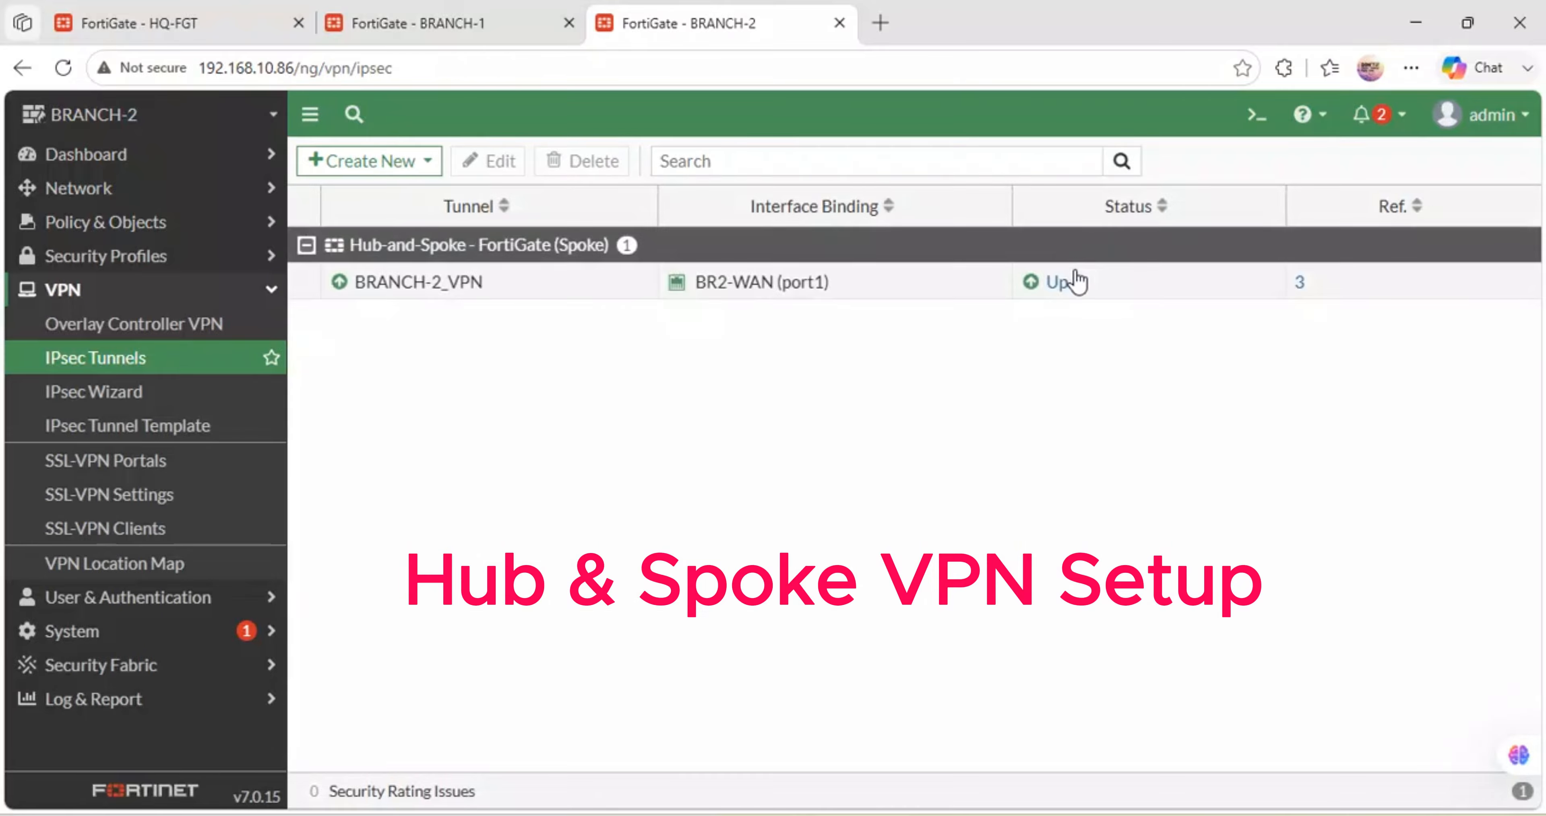
- Review the BRANCH-2_VPN settings, then open its IPsec monitor showing it up to 192.168.122.158
{"action": "double_click", "coordinate": [1077, 281]}
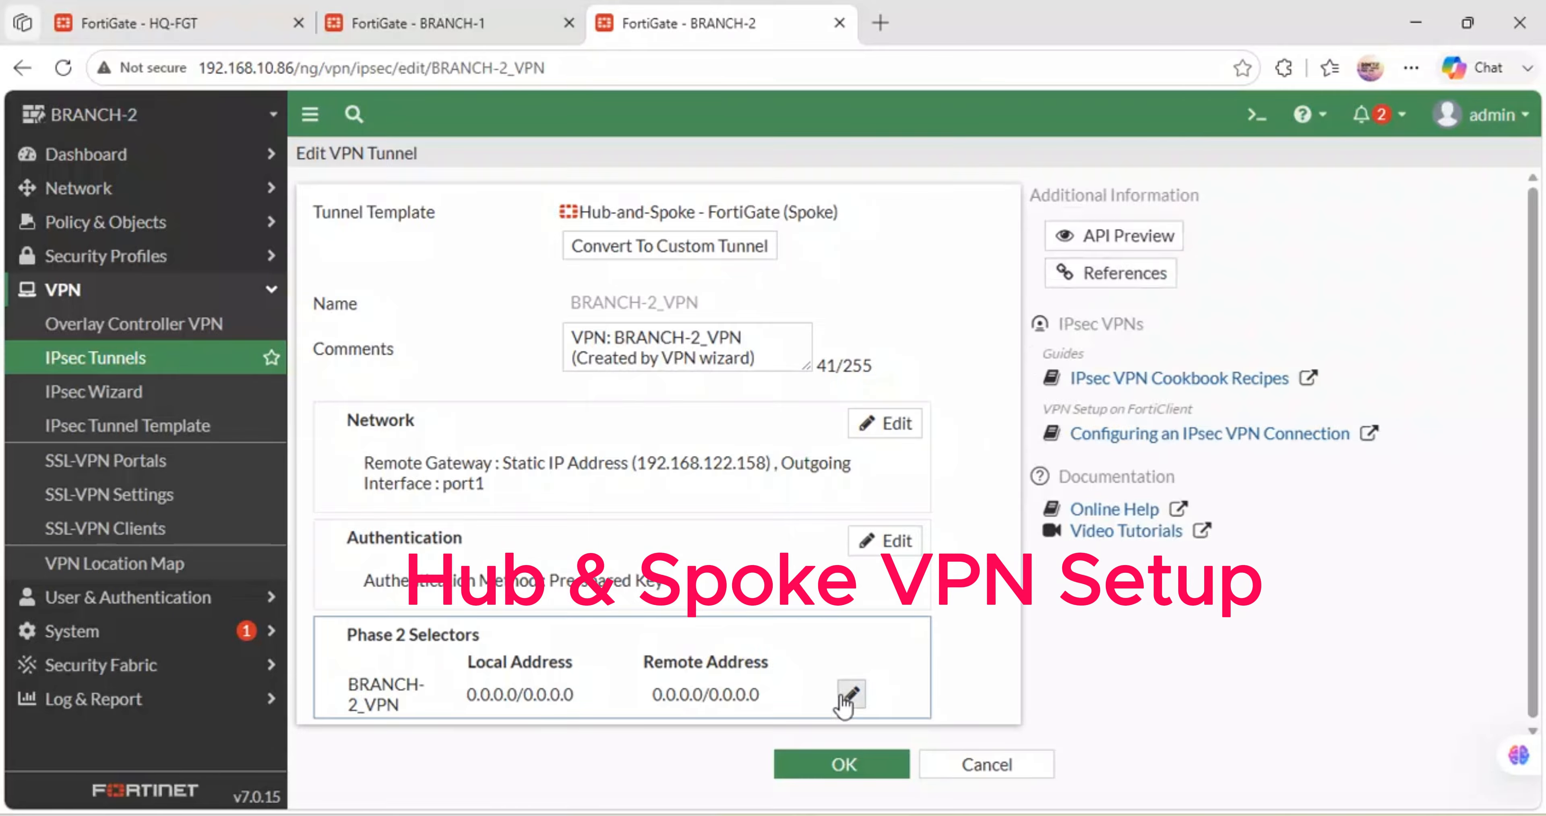
{"action": "left_click", "coordinate": [822, 768]}
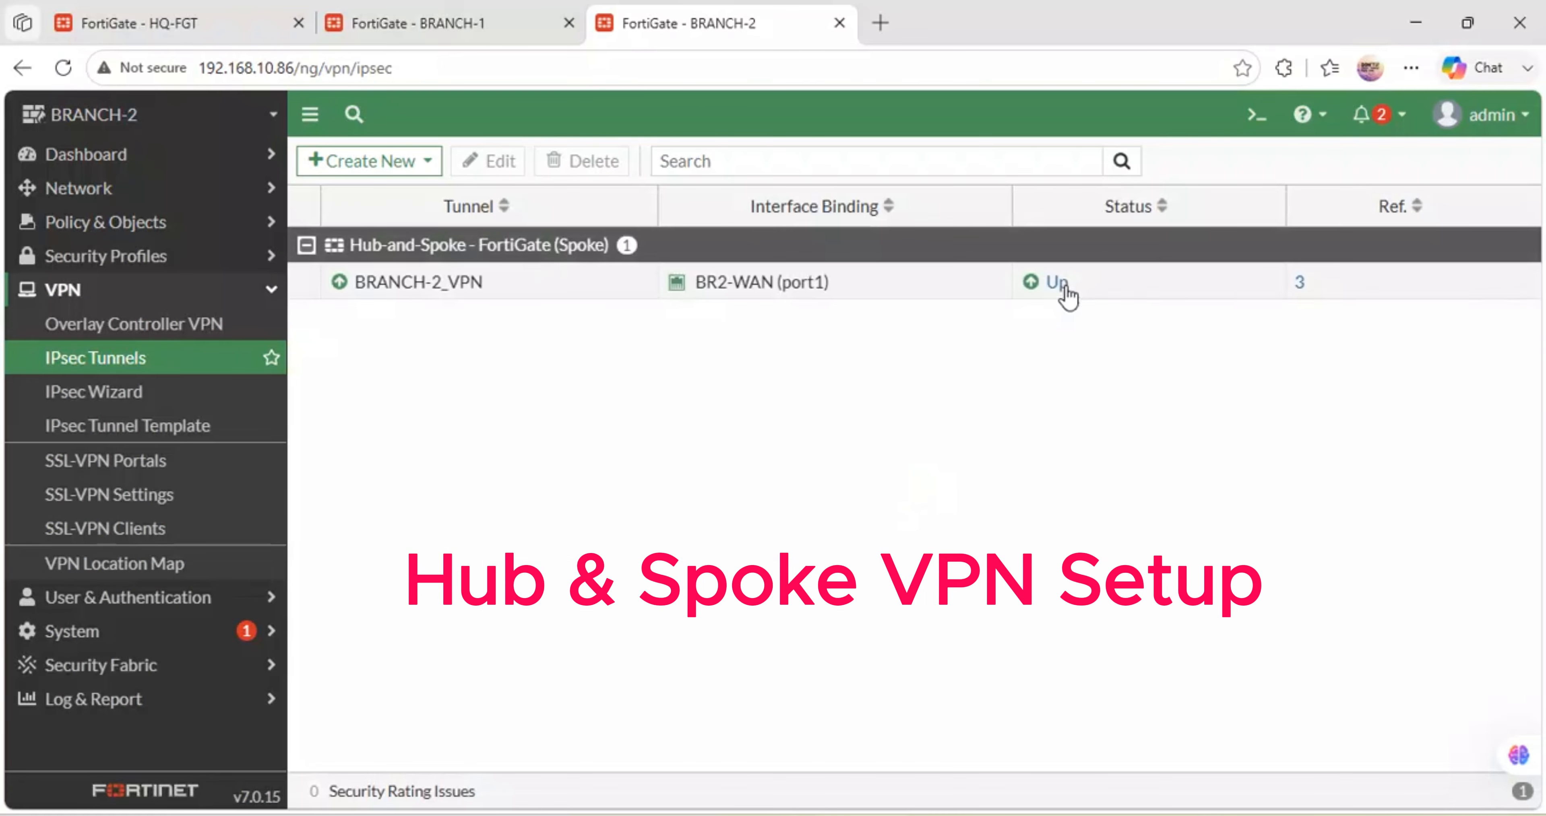
{"action": "double_click", "coordinate": [1035, 293]}
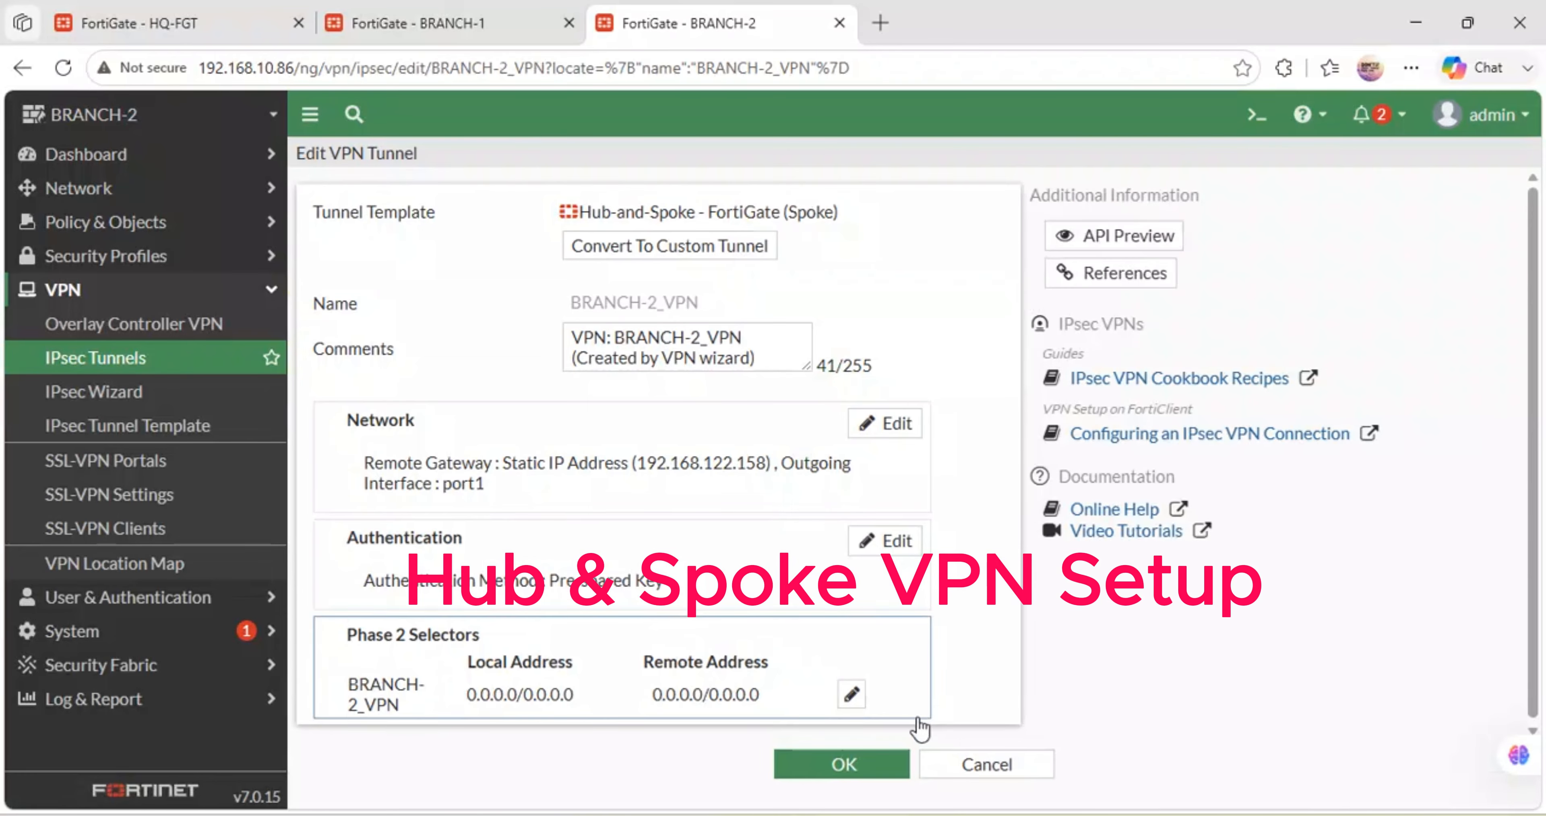
{"action": "left_click", "coordinate": [841, 782]}
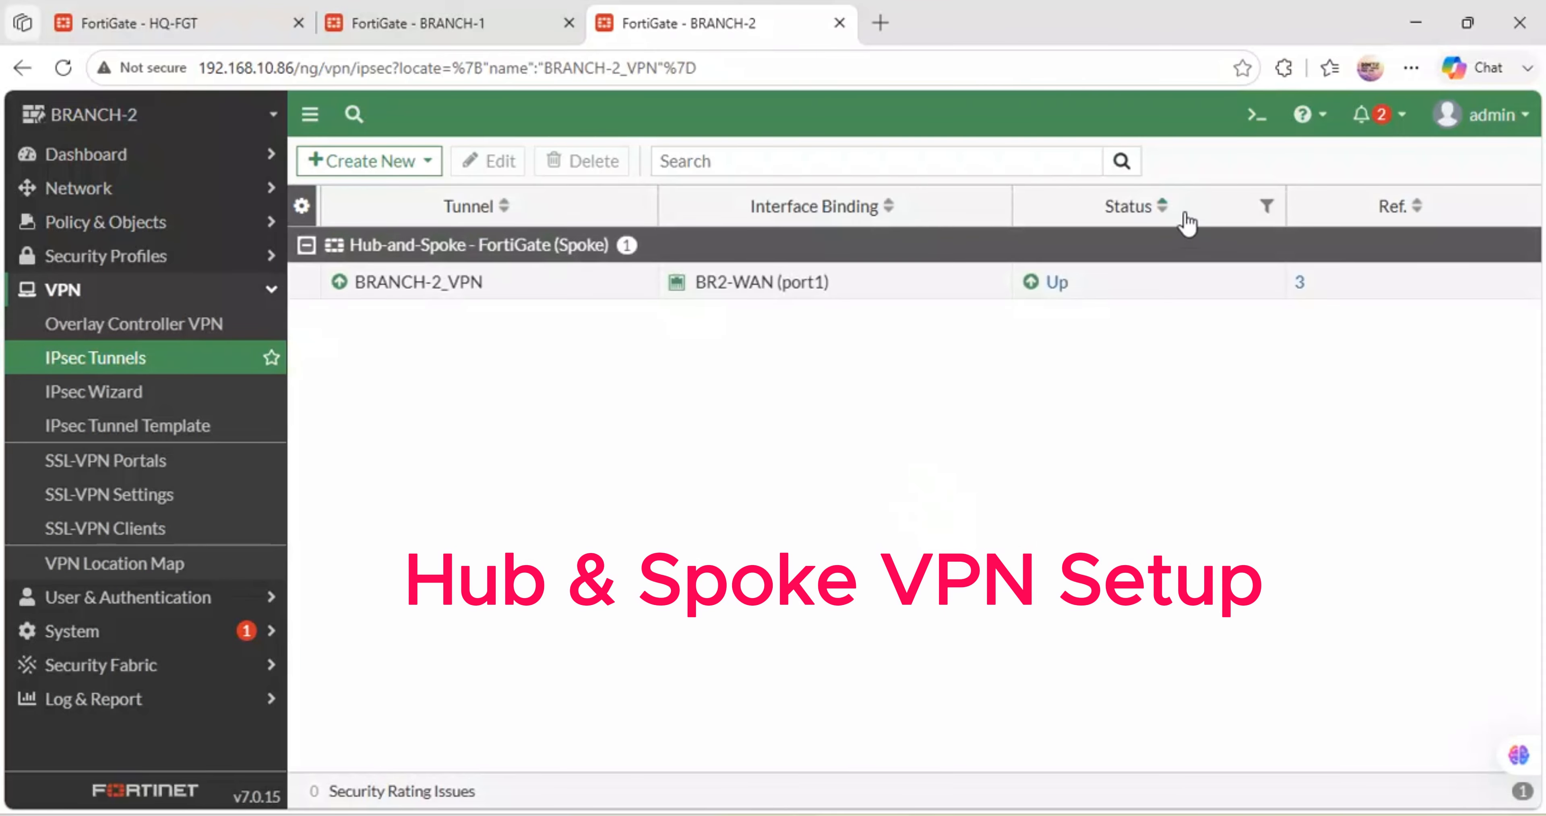
{"action": "left_click", "coordinate": [1103, 279]}
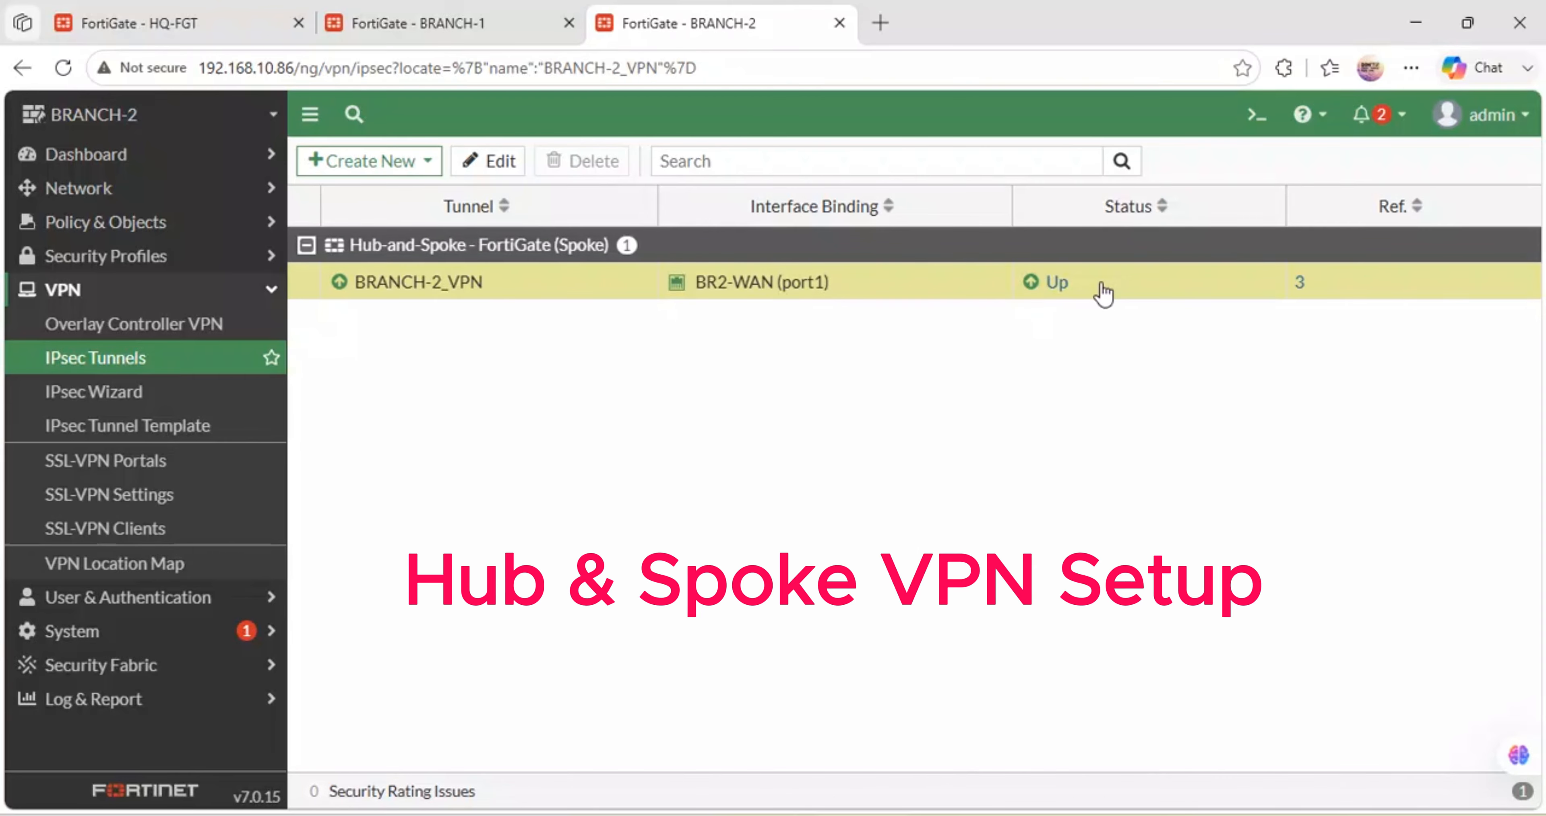
{"action": "left_click", "coordinate": [1053, 287]}
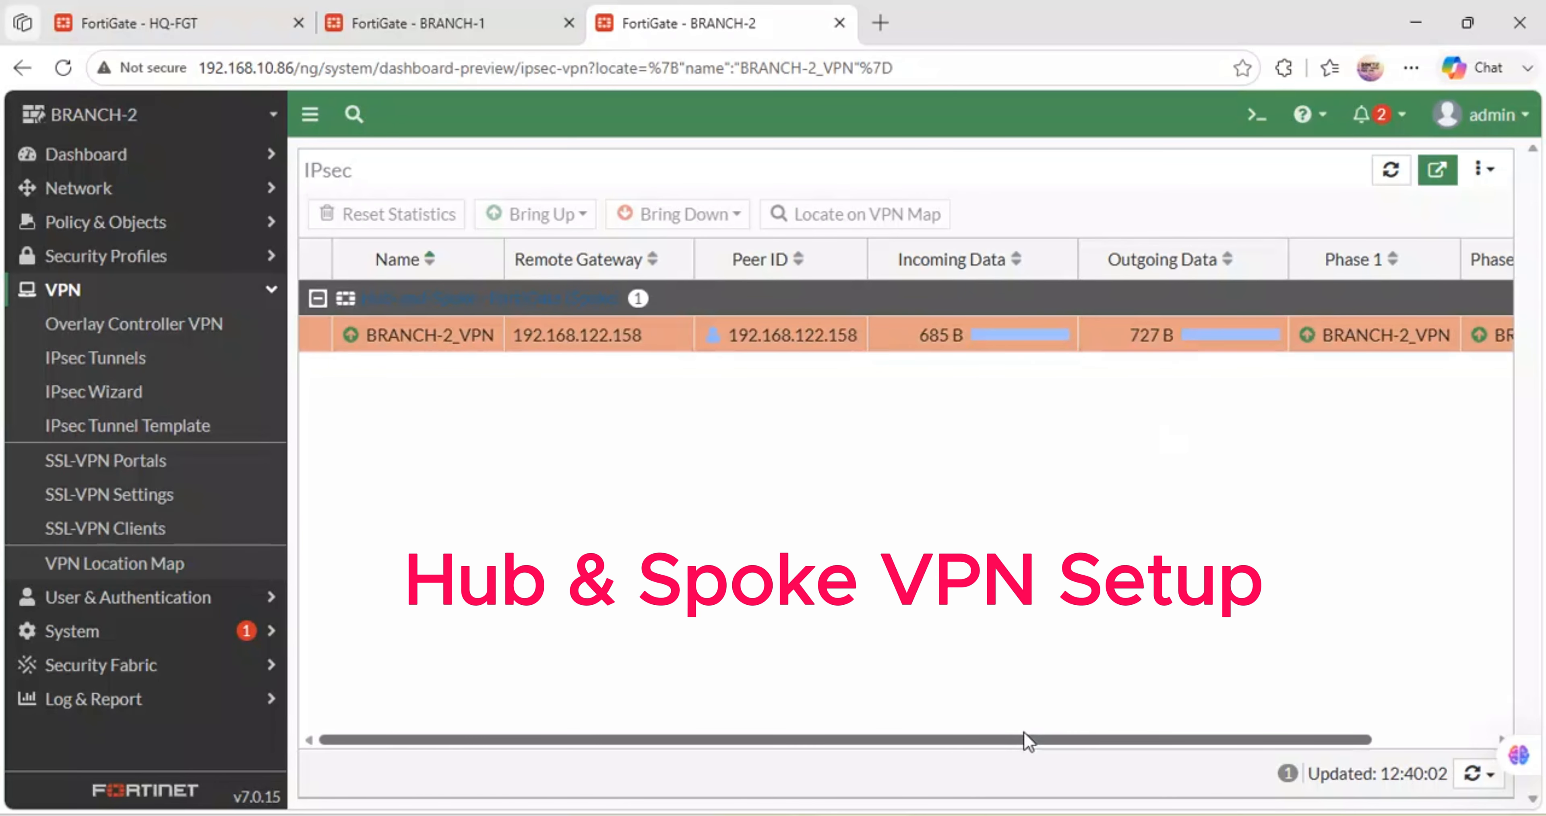
- Bring down the entire BRANCH-2_VPN tunnel and confirm, leaving it at 0 B in and out
{"action": "left_click_drag", "start_coordinate": [1024, 734], "coordinate": [1315, 741]}
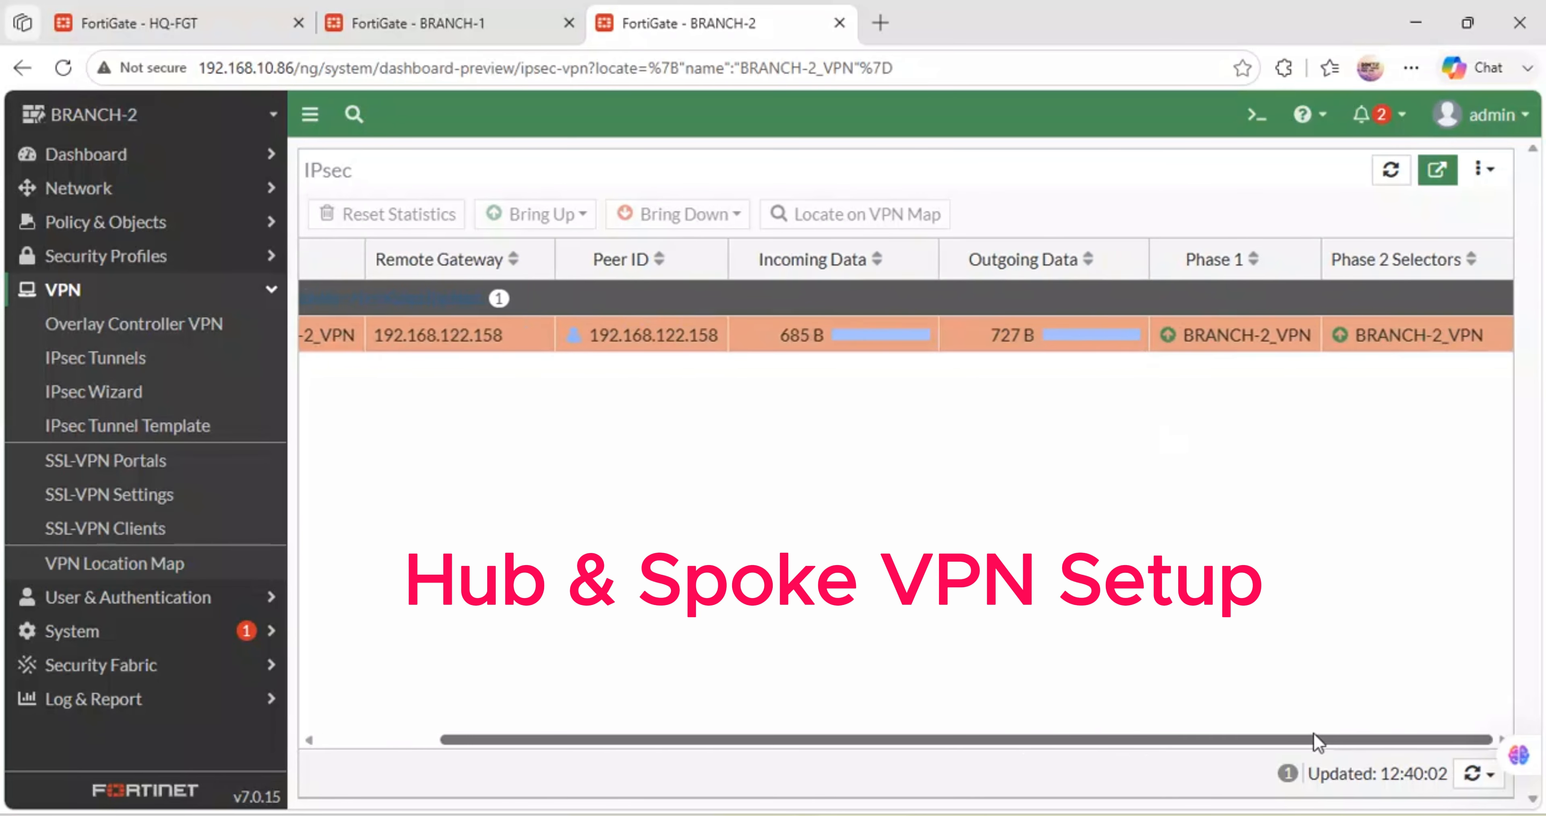
{"action": "right_click", "coordinate": [1343, 340]}
{"action": "mouse_move", "coordinate": [1376, 406]}
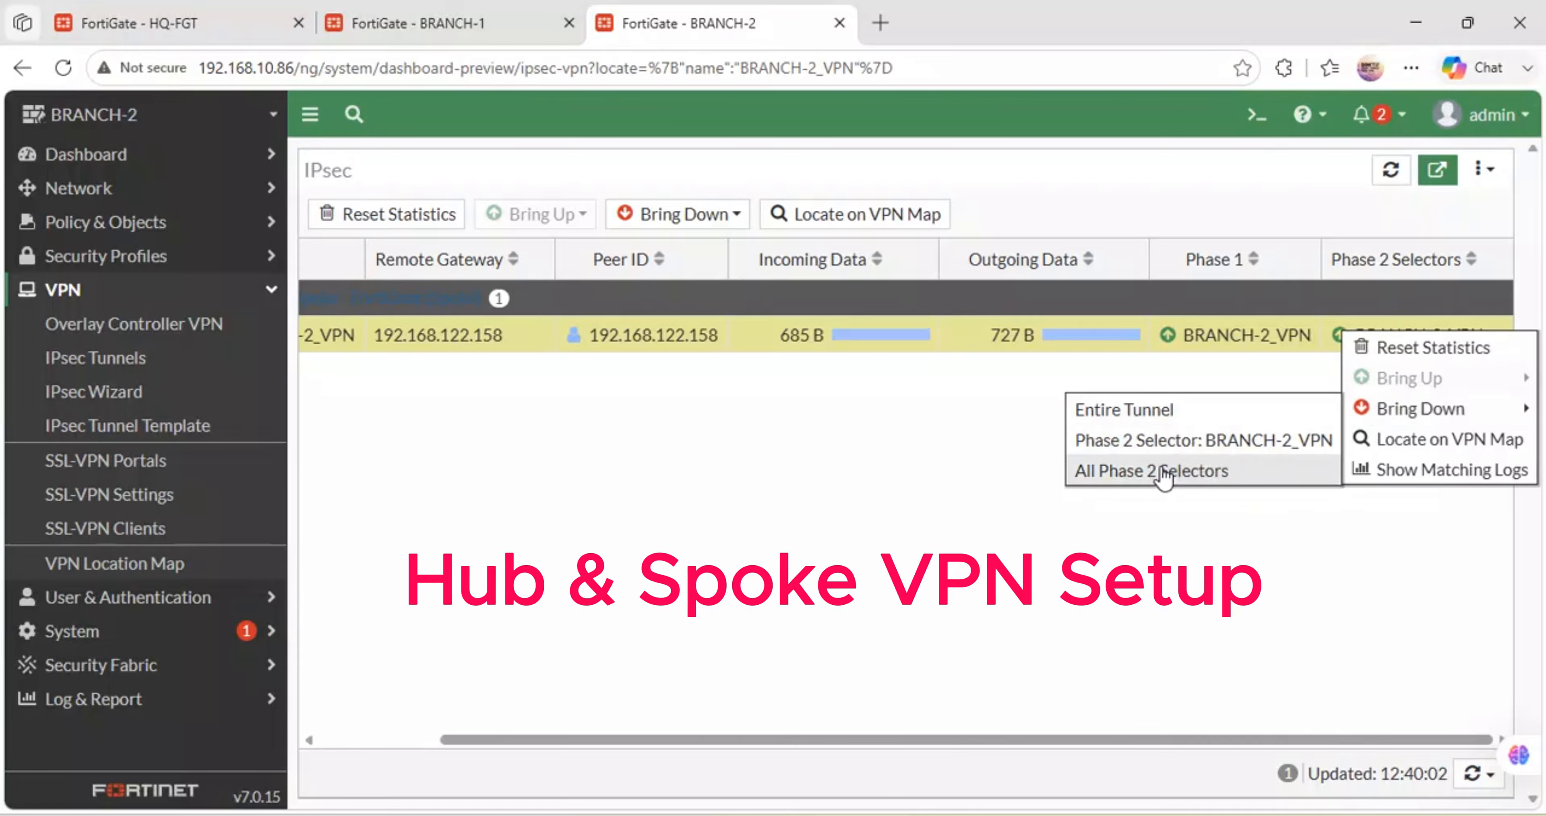
{"action": "left_click", "coordinate": [1126, 412]}
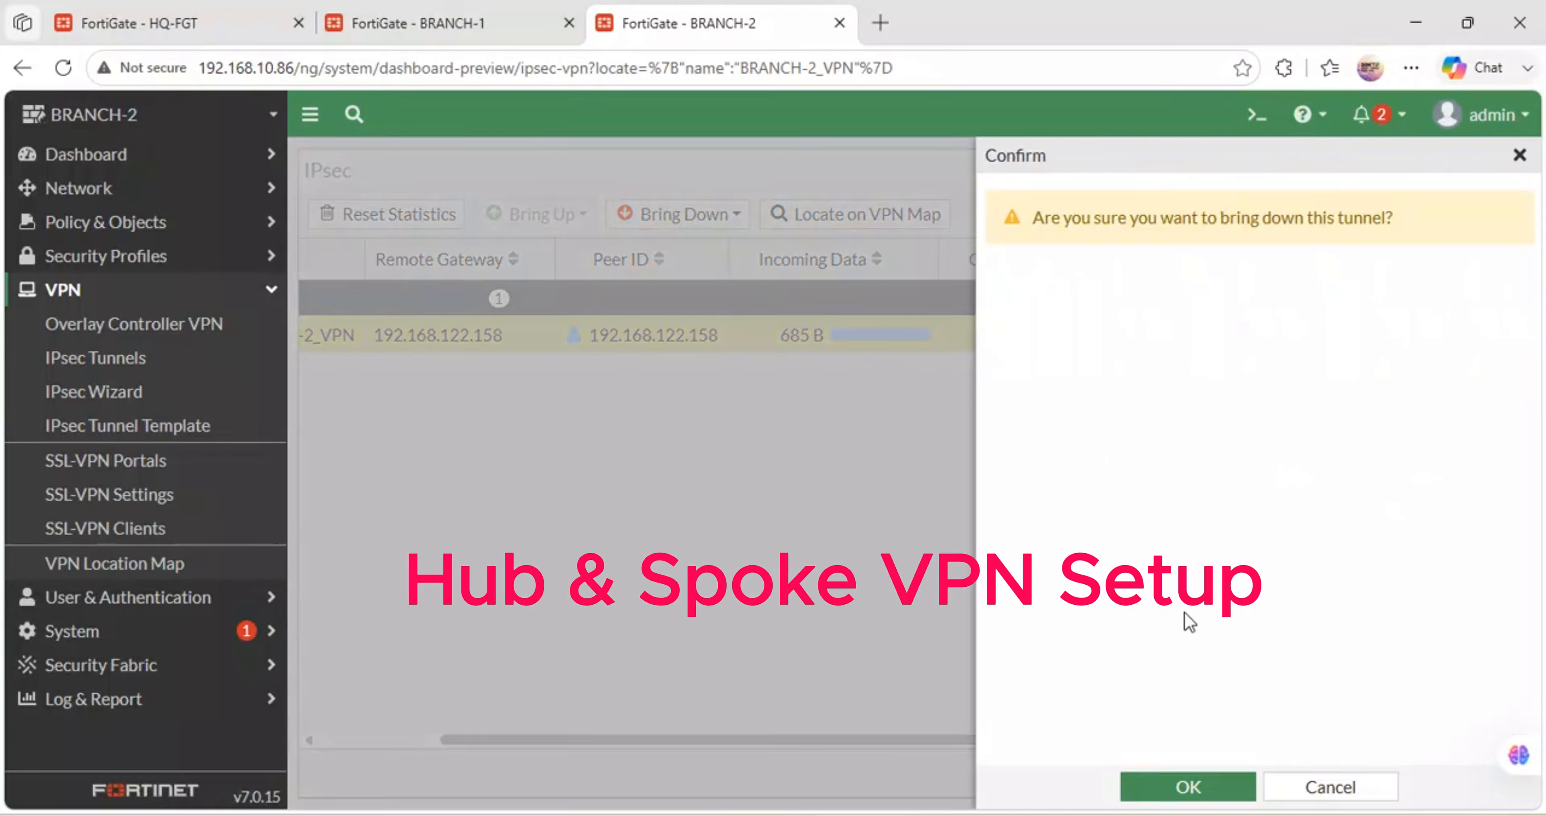
{"action": "left_click", "coordinate": [1189, 788]}
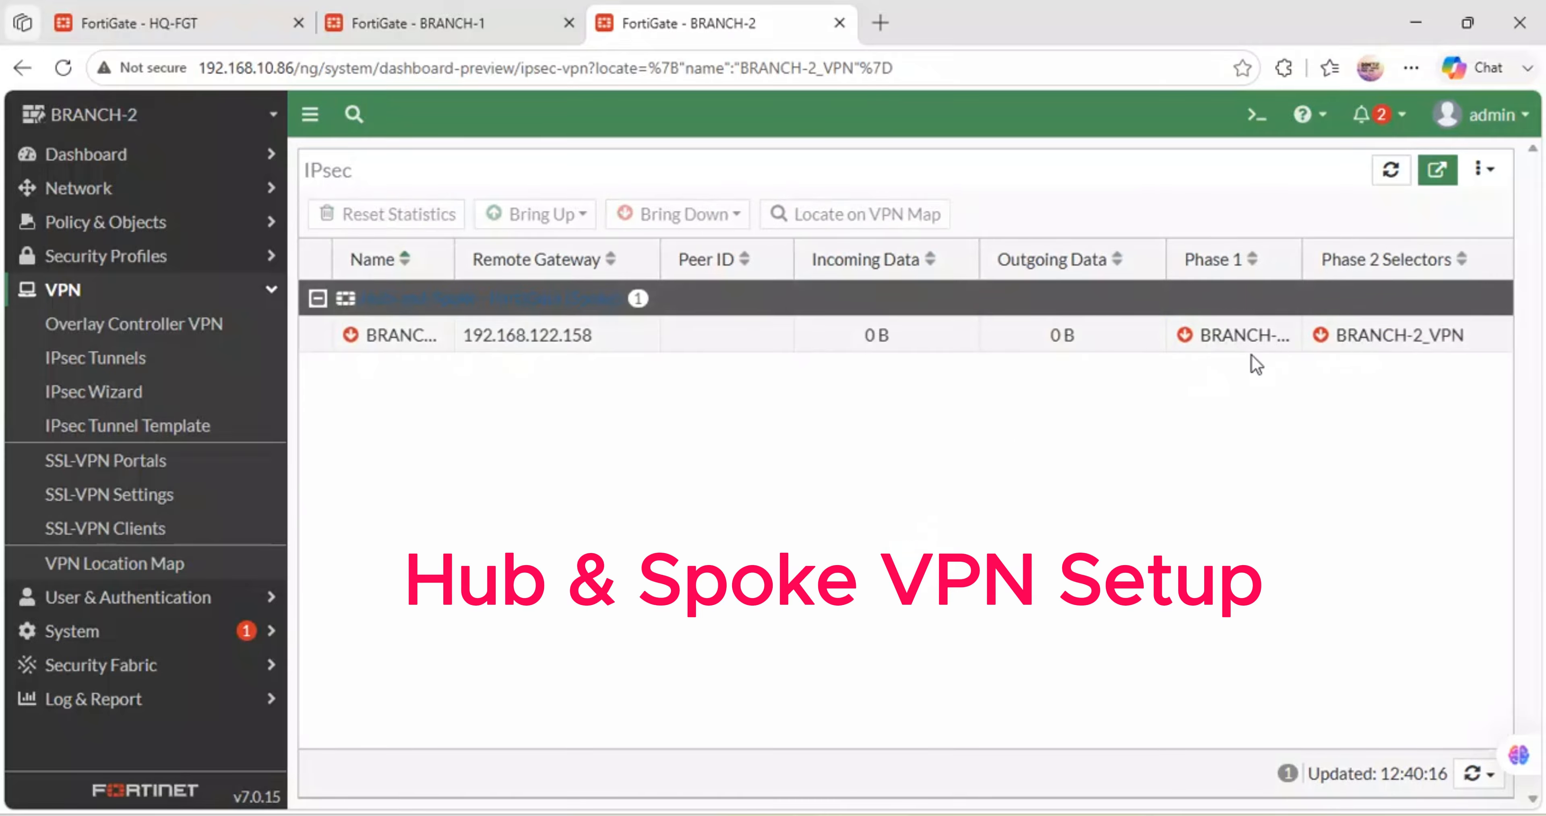
- Reload the HQ-FGT and BRANCH IPsec monitors to compare tunnel status, ending on HQ-FGT
{"action": "left_click", "coordinate": [190, 11]}
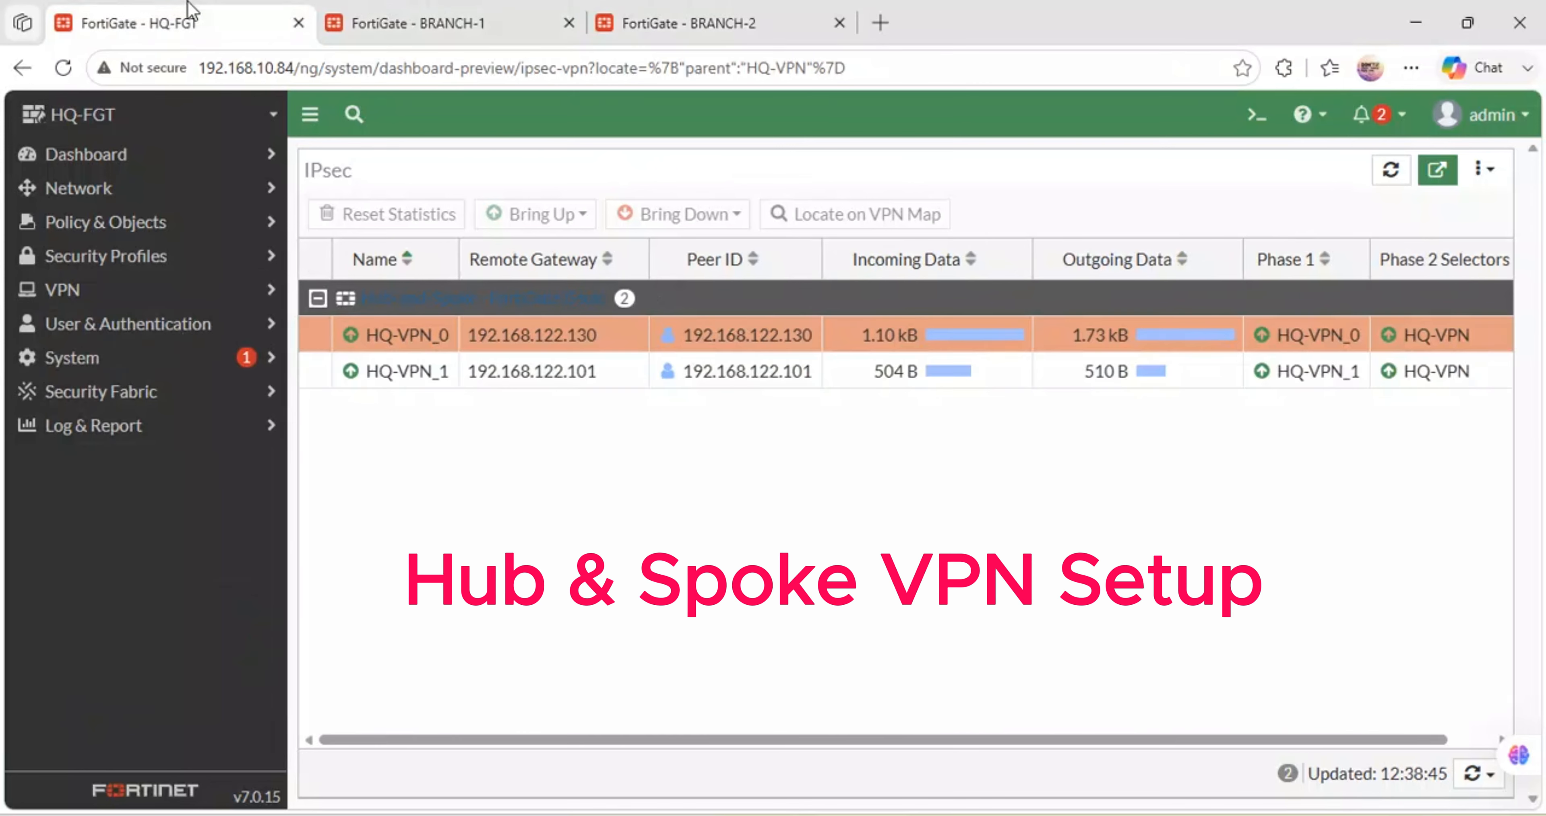
{"action": "left_click", "coordinate": [68, 65]}
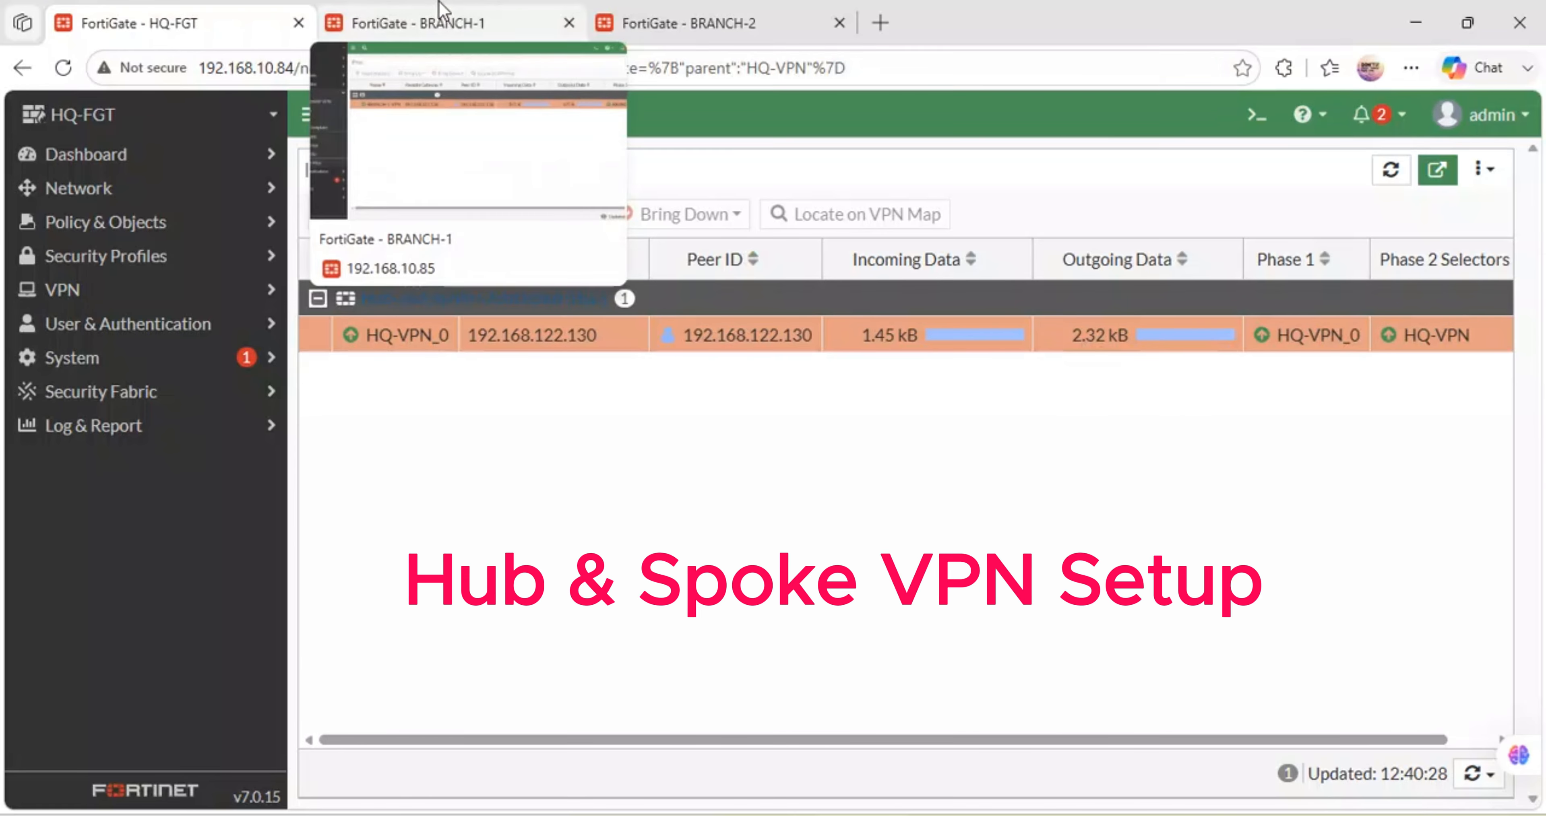
{"action": "left_click", "coordinate": [477, 9]}
{"action": "left_click", "coordinate": [651, 18]}
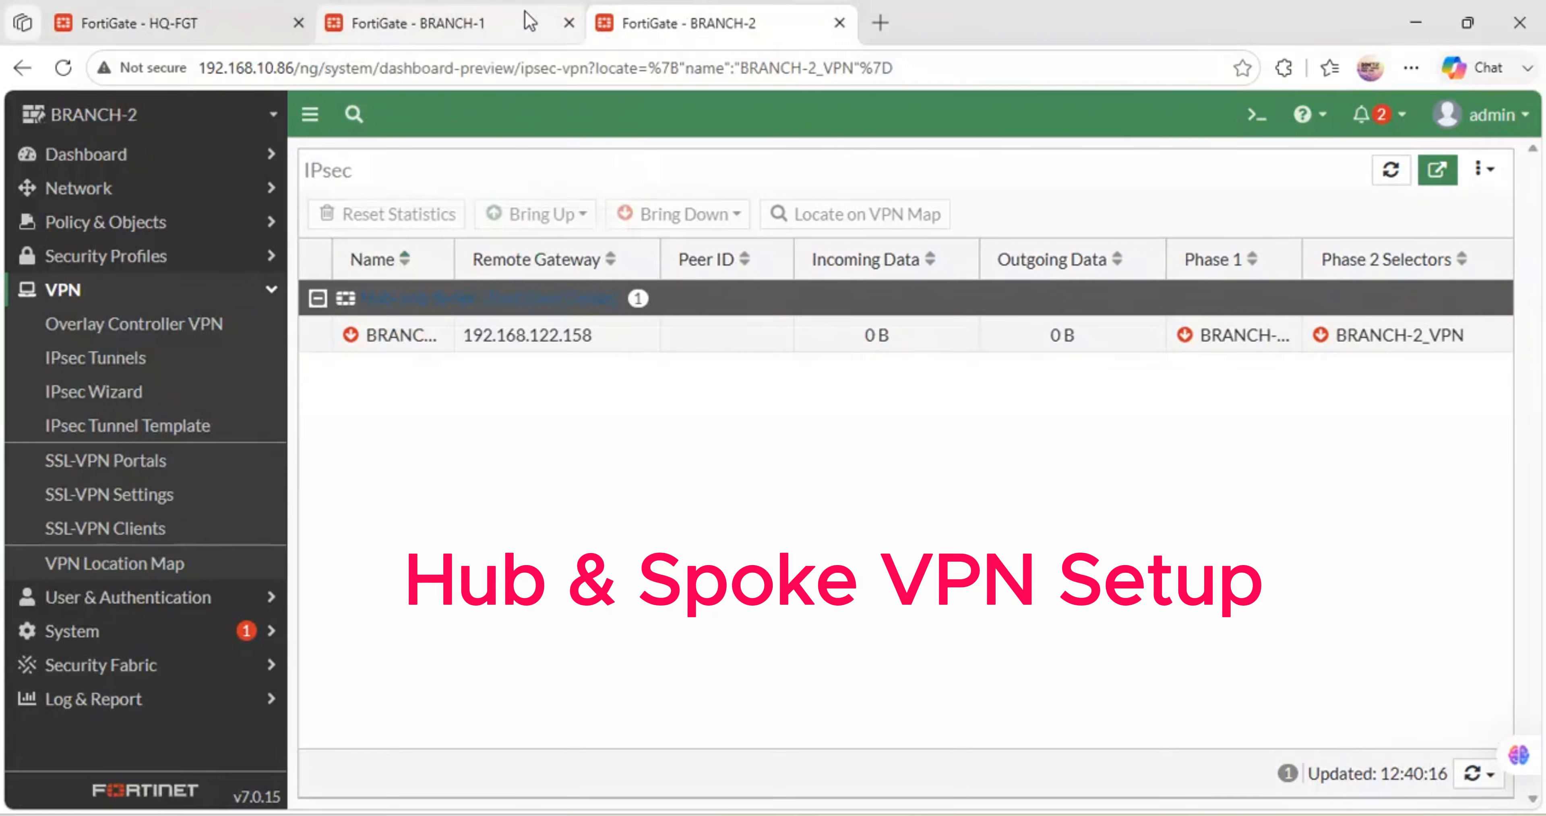
{"action": "left_click", "coordinate": [63, 68]}
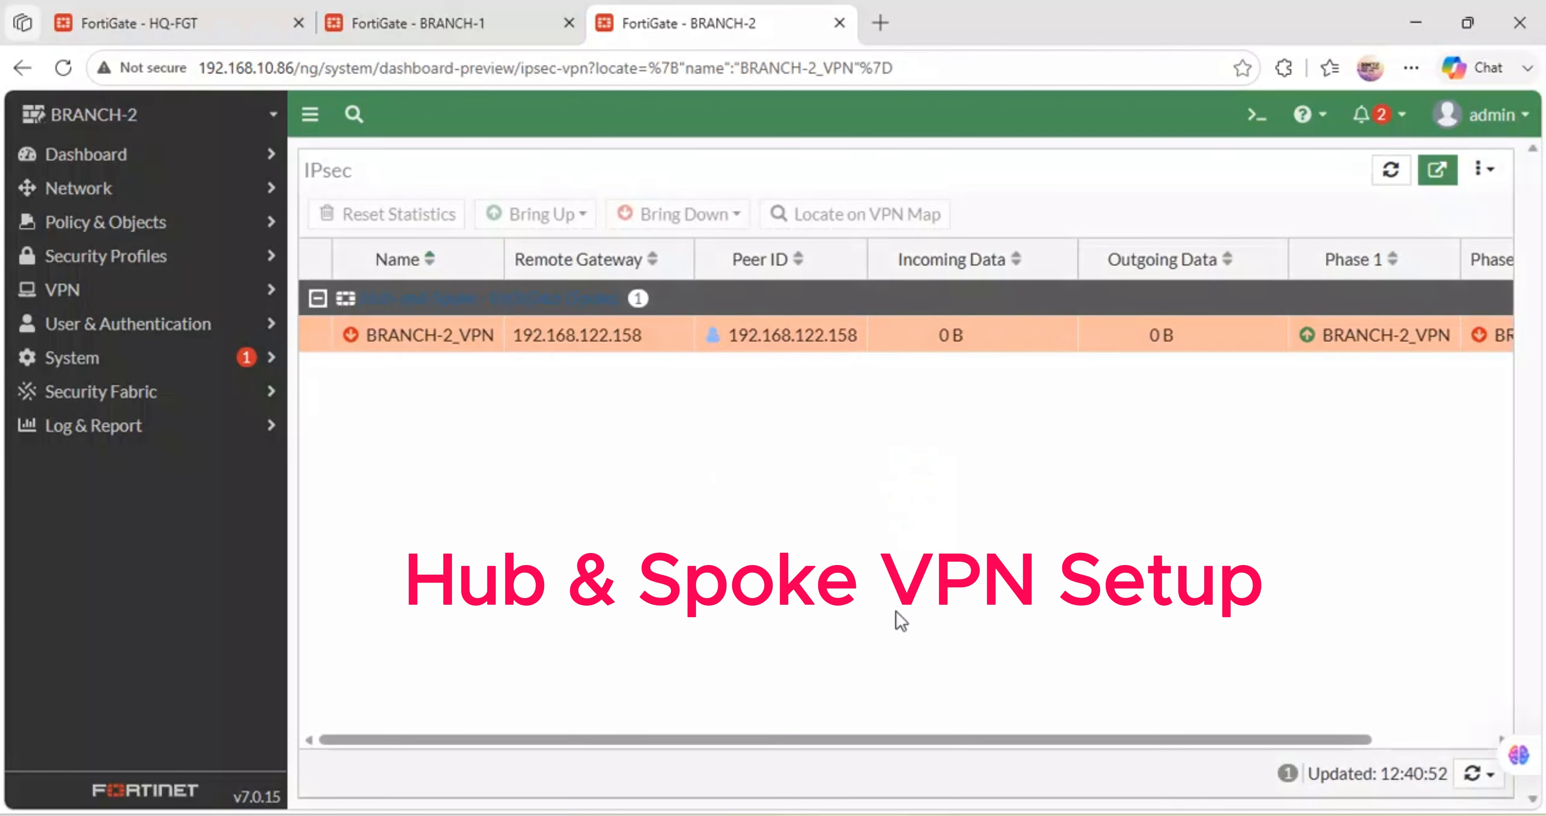
{"action": "left_click_drag", "start_coordinate": [815, 739], "coordinate": [997, 737]}
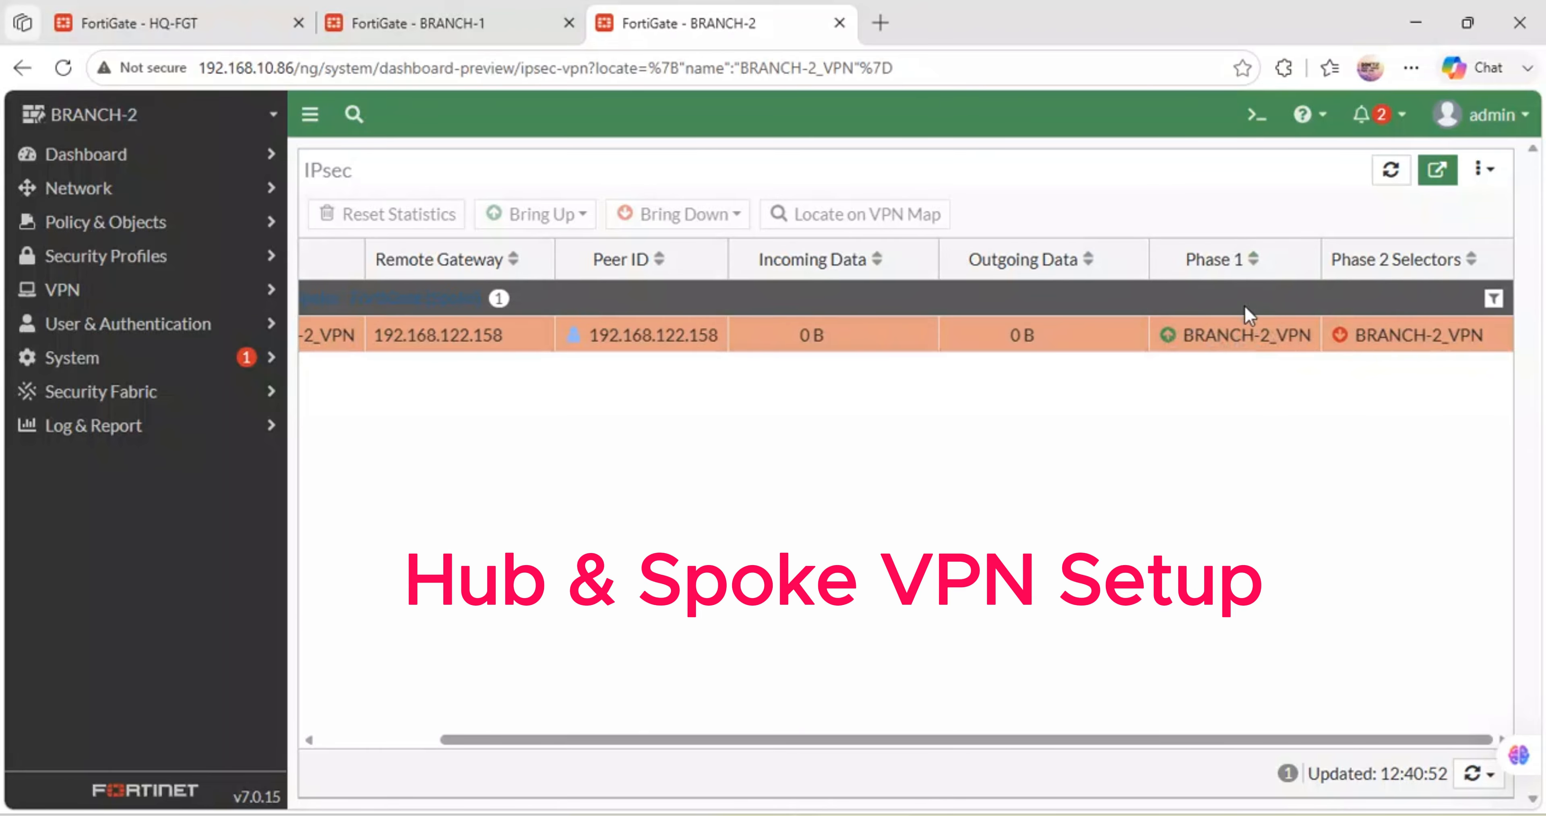
{"action": "left_click", "coordinate": [167, 22]}
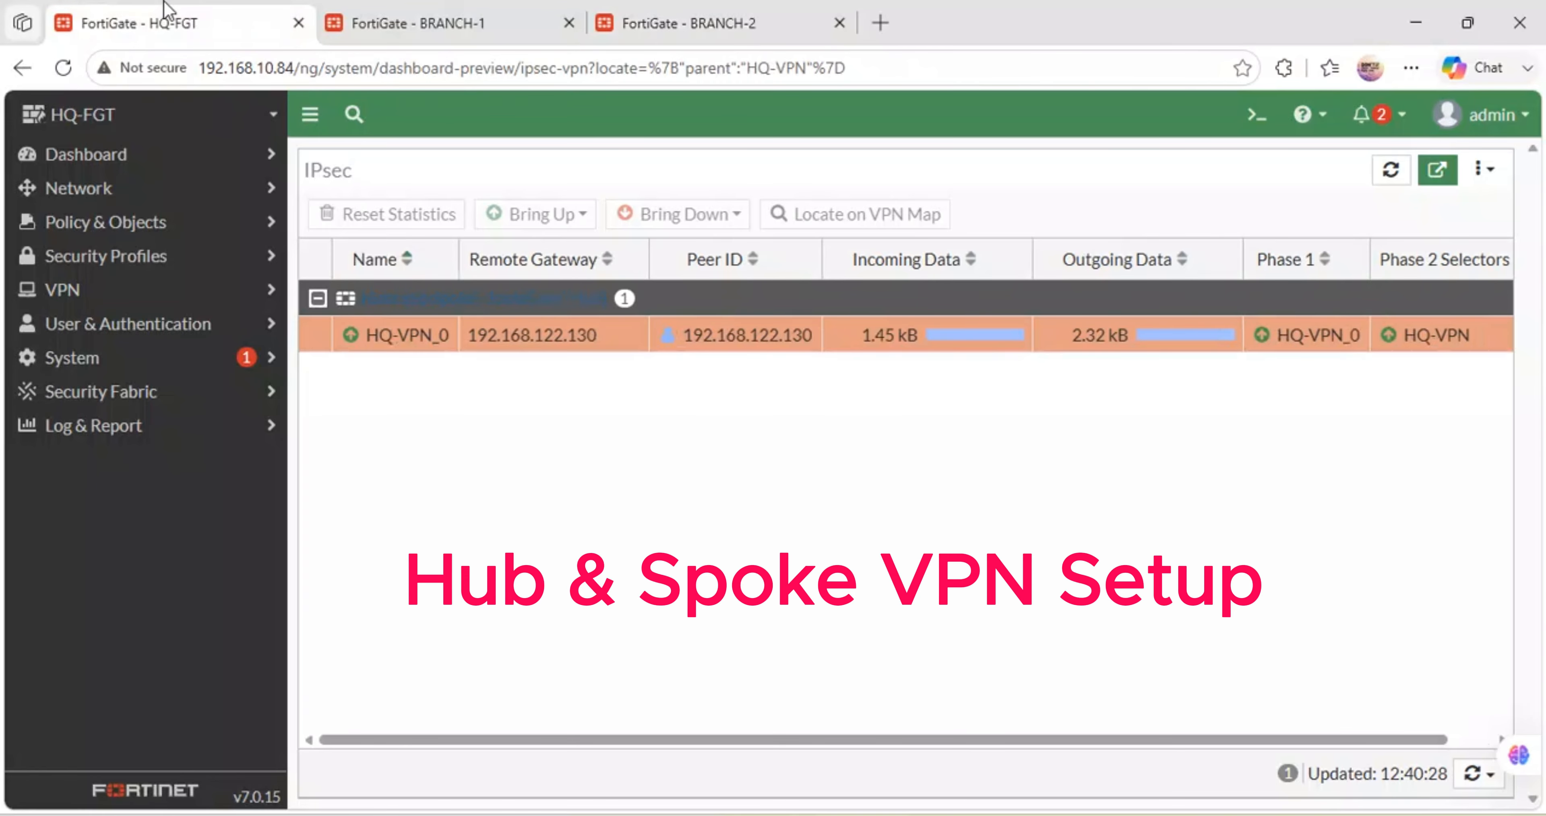
- Refresh HQ-FGT's monitor so HQ-VPN_1 shows up to 192.168.122.101, then expand Log & Report
{"action": "left_click", "coordinate": [65, 67]}
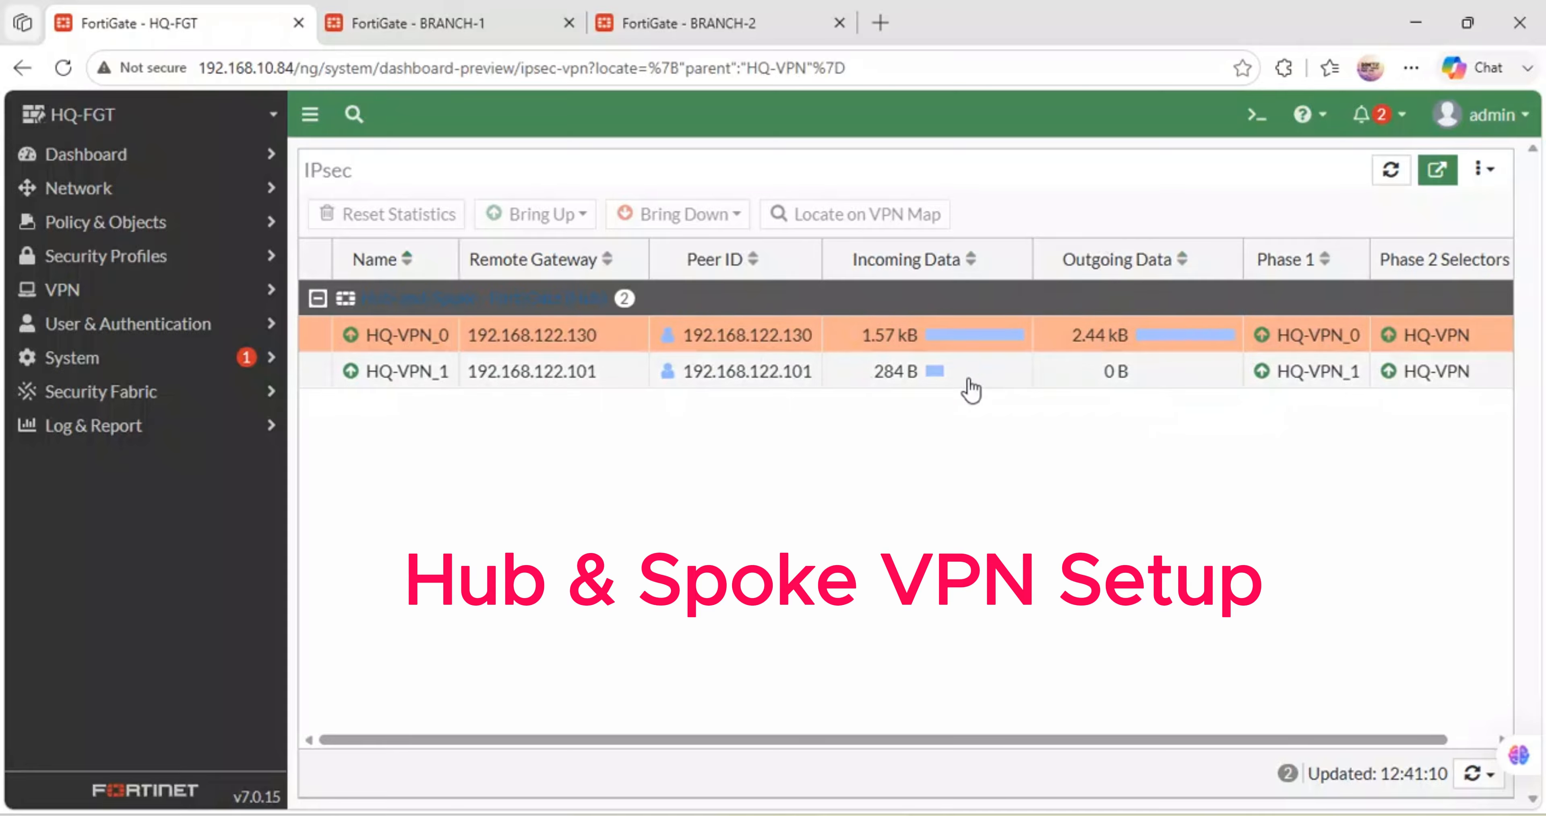
{"action": "left_click", "coordinate": [181, 429]}
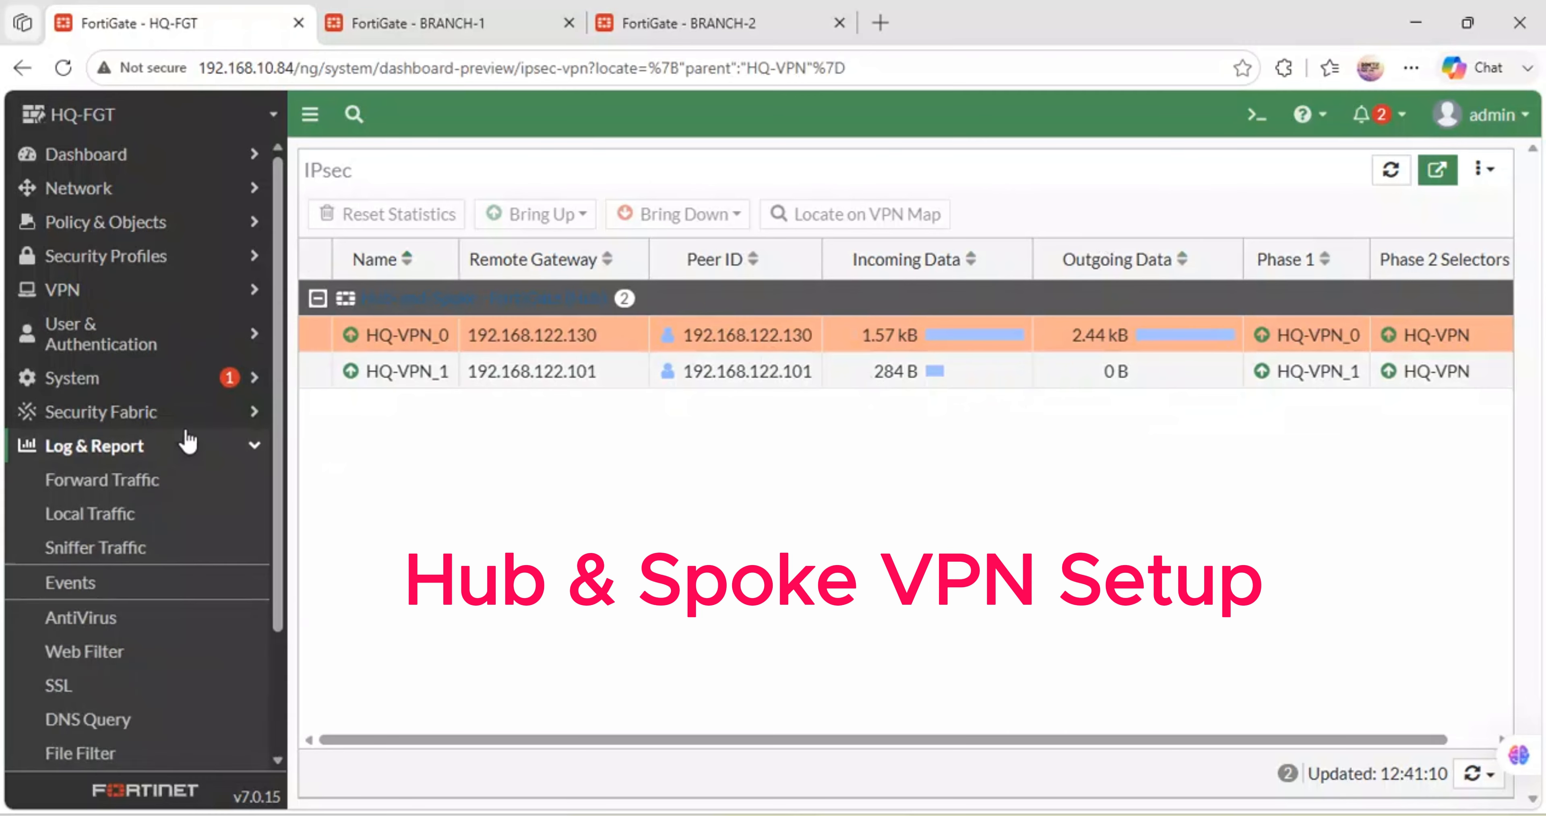
- View HQ-FGT's Forward Traffic log of DNS sessions from 172.30.20.20 under LAN-INTERNET (1)
{"action": "left_click", "coordinate": [112, 483]}
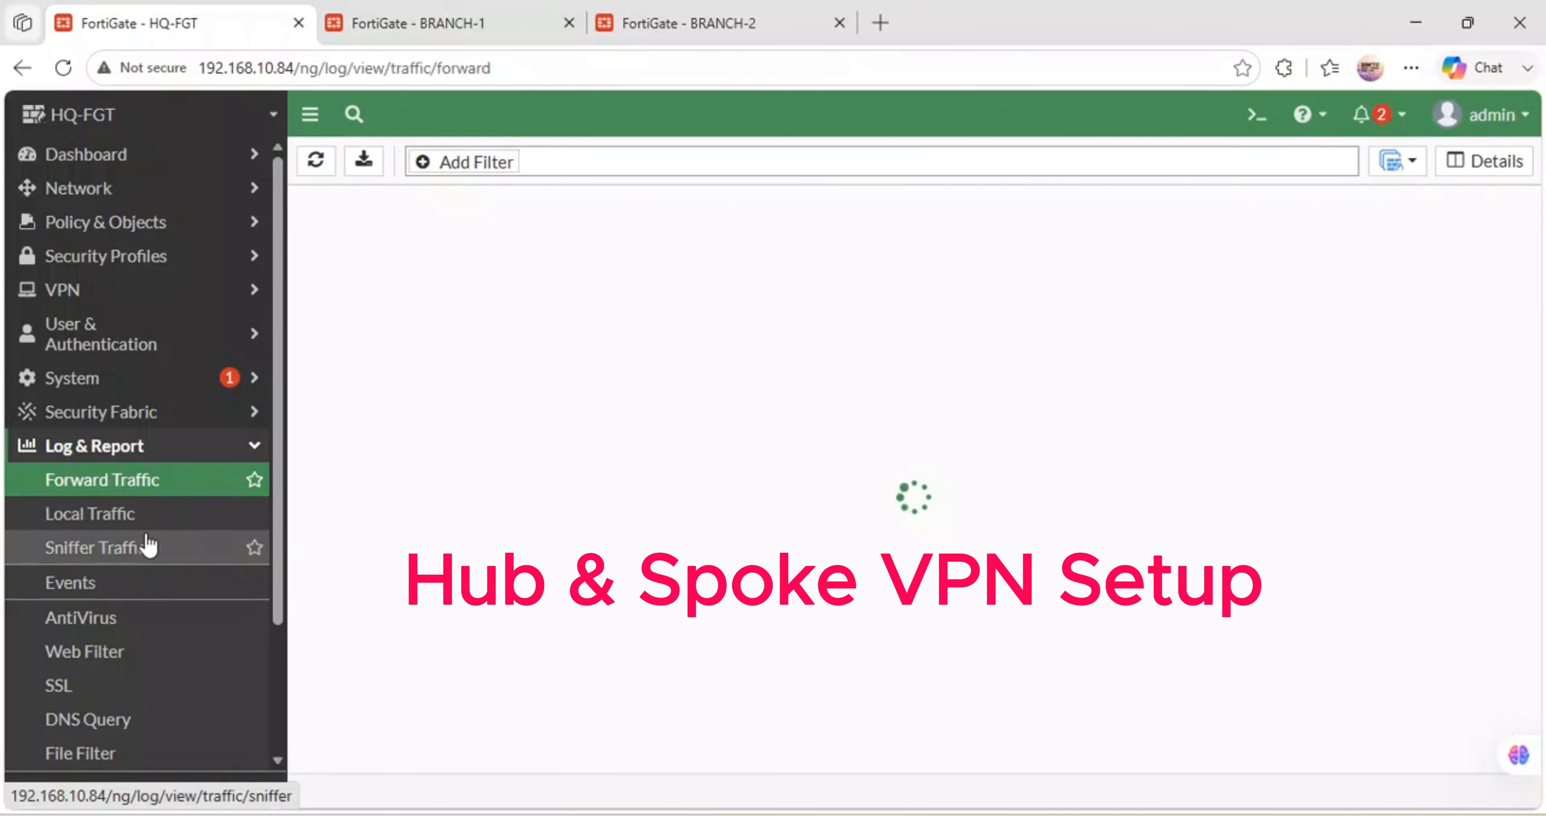
{"action": "mouse_move", "coordinate": [698, 546]}
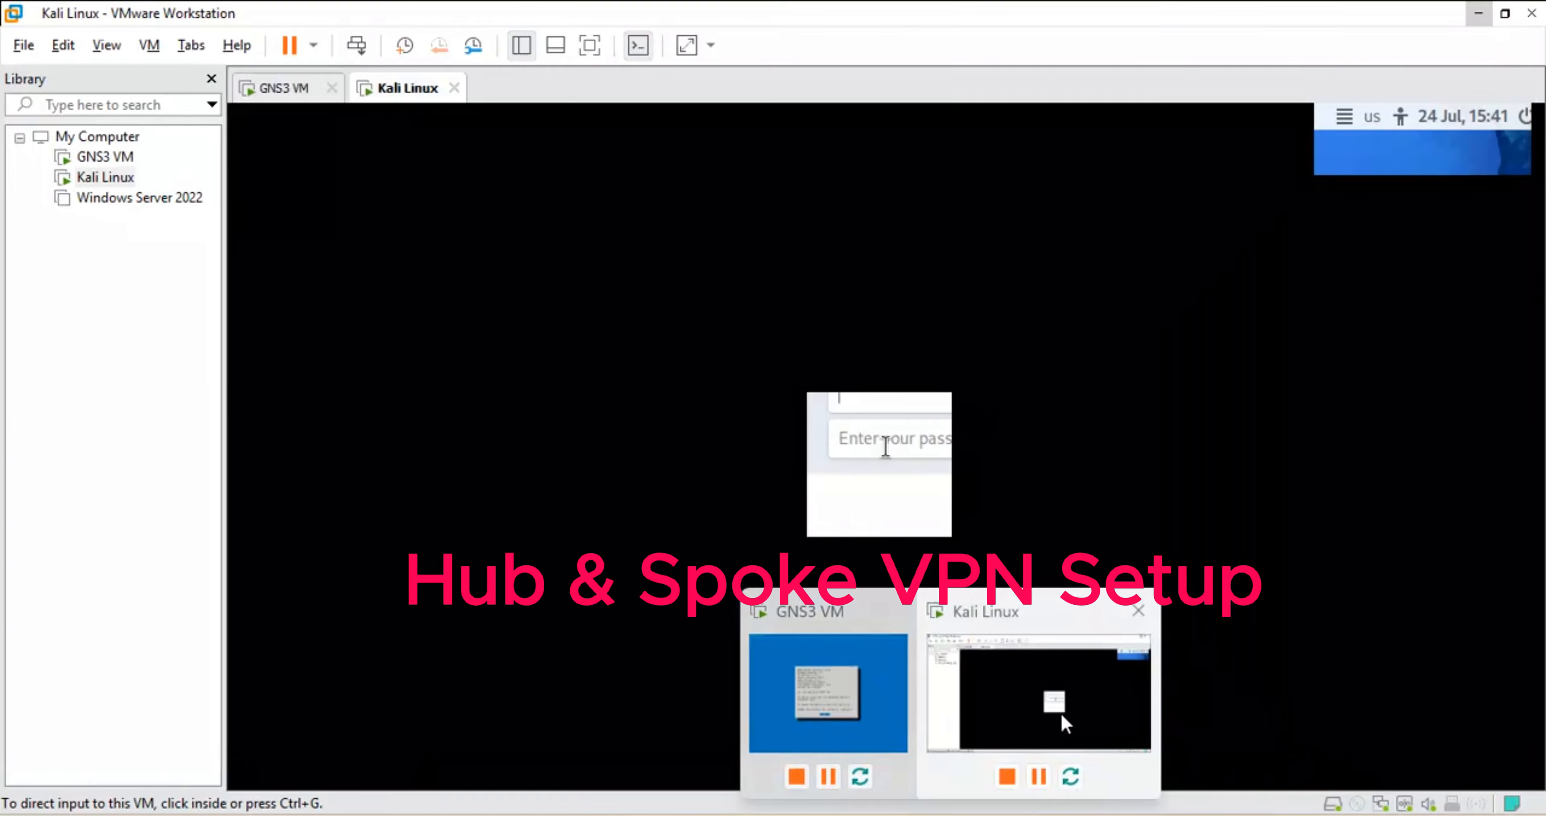
- Log in to the Kali Linux VM with the lab credentials, then return to the Forward Traffic log
{"action": "left_click", "coordinate": [1040, 706]}
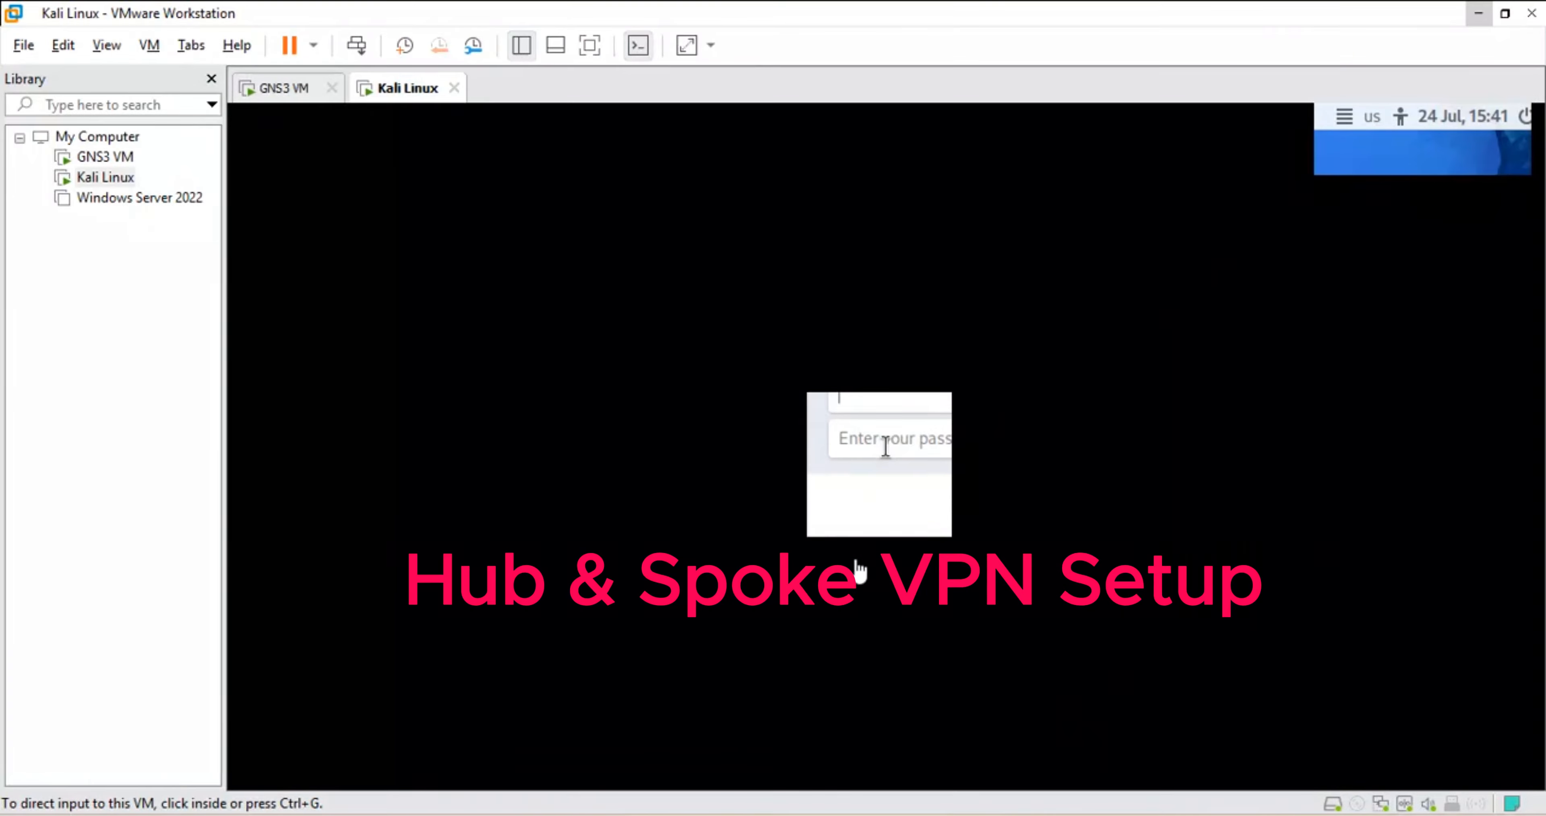
{"action": "left_click", "coordinate": [858, 327]}
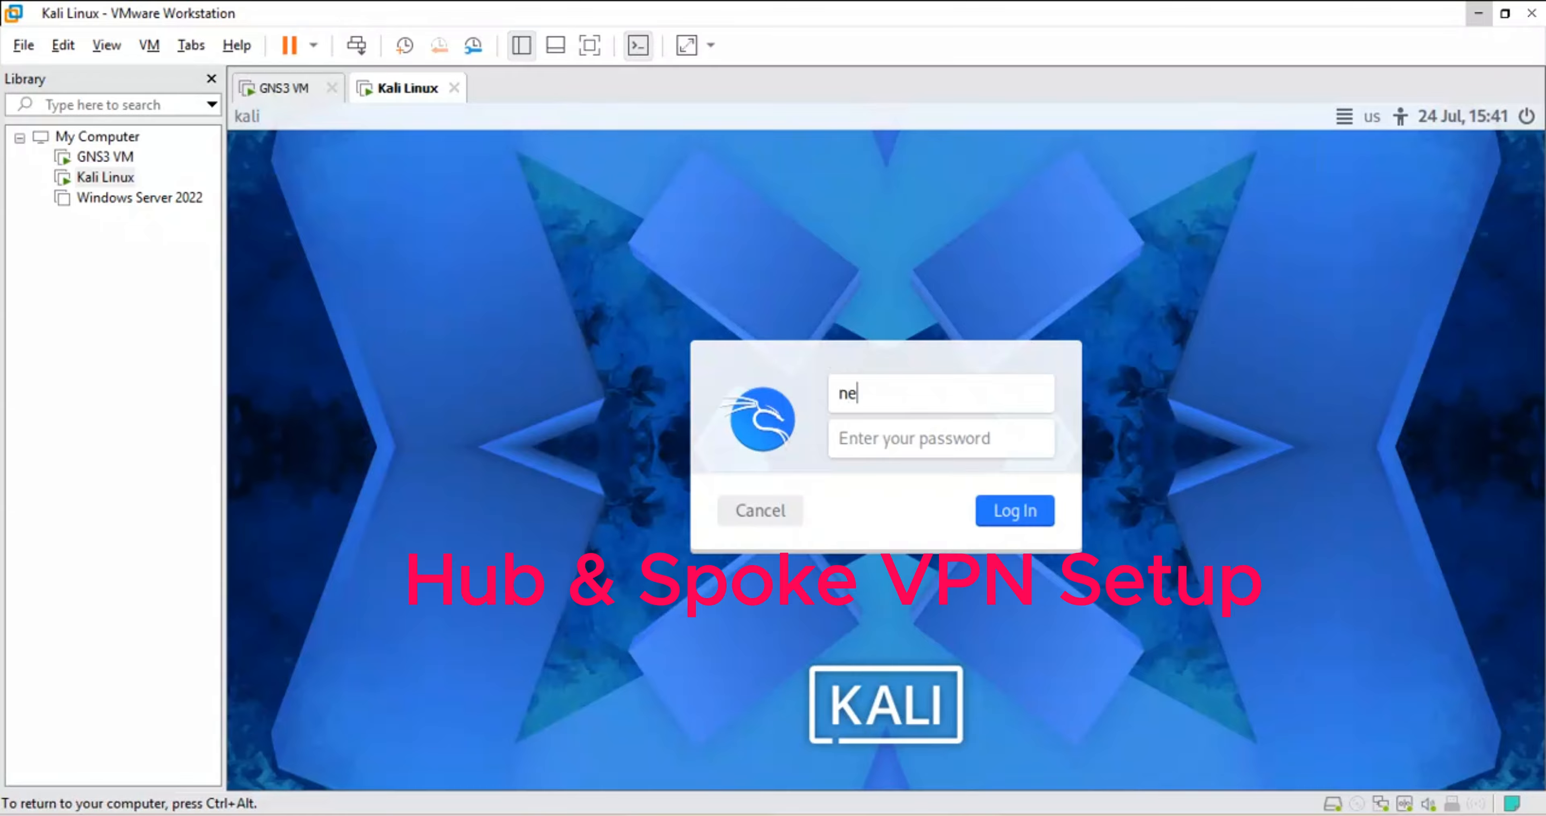
{"action": "key", "text": "Tab"}
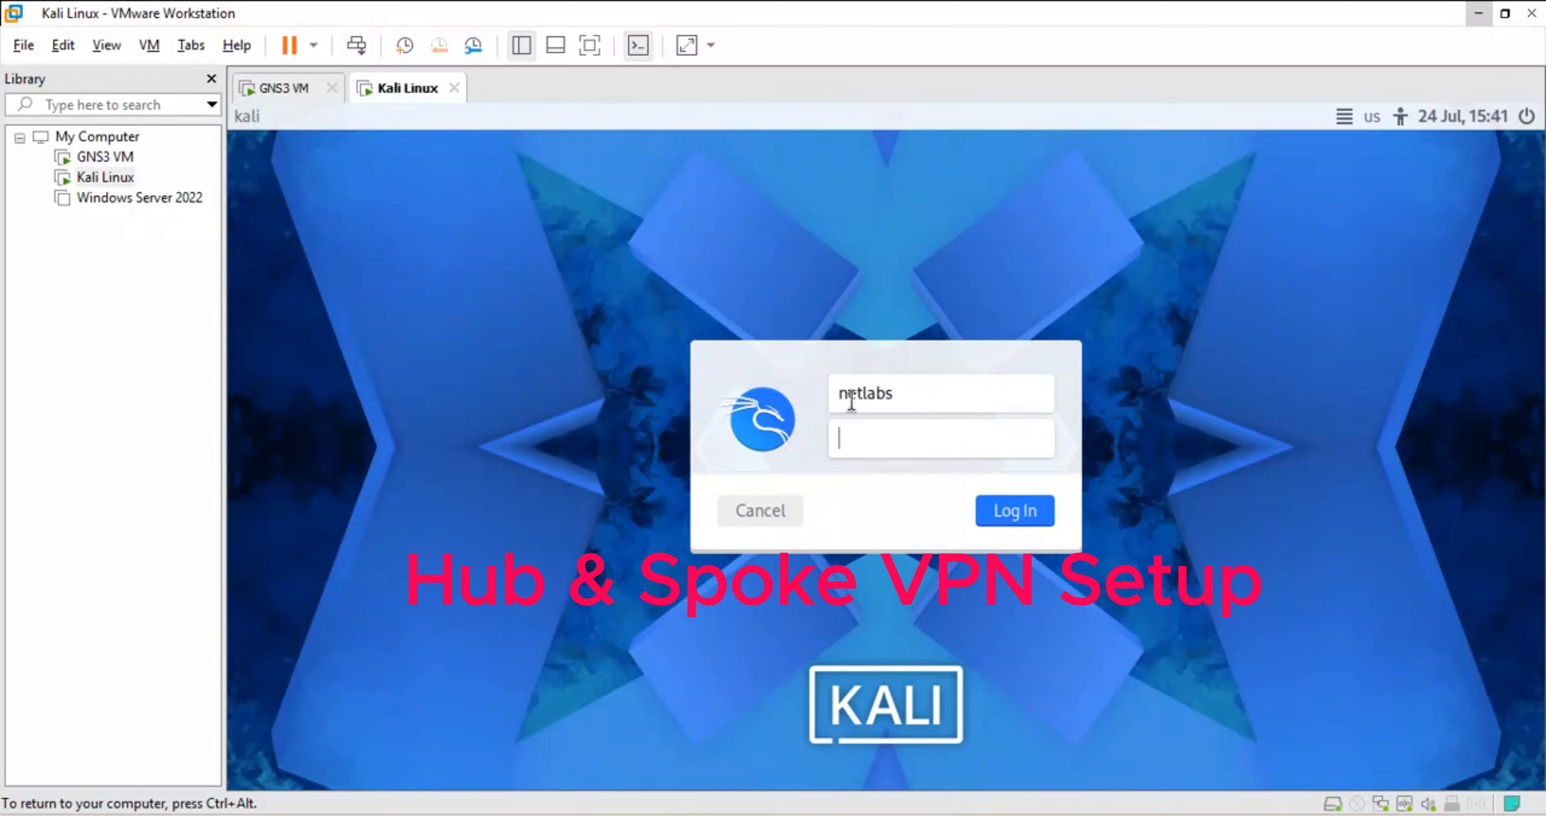
{"action": "key", "text": "Return"}
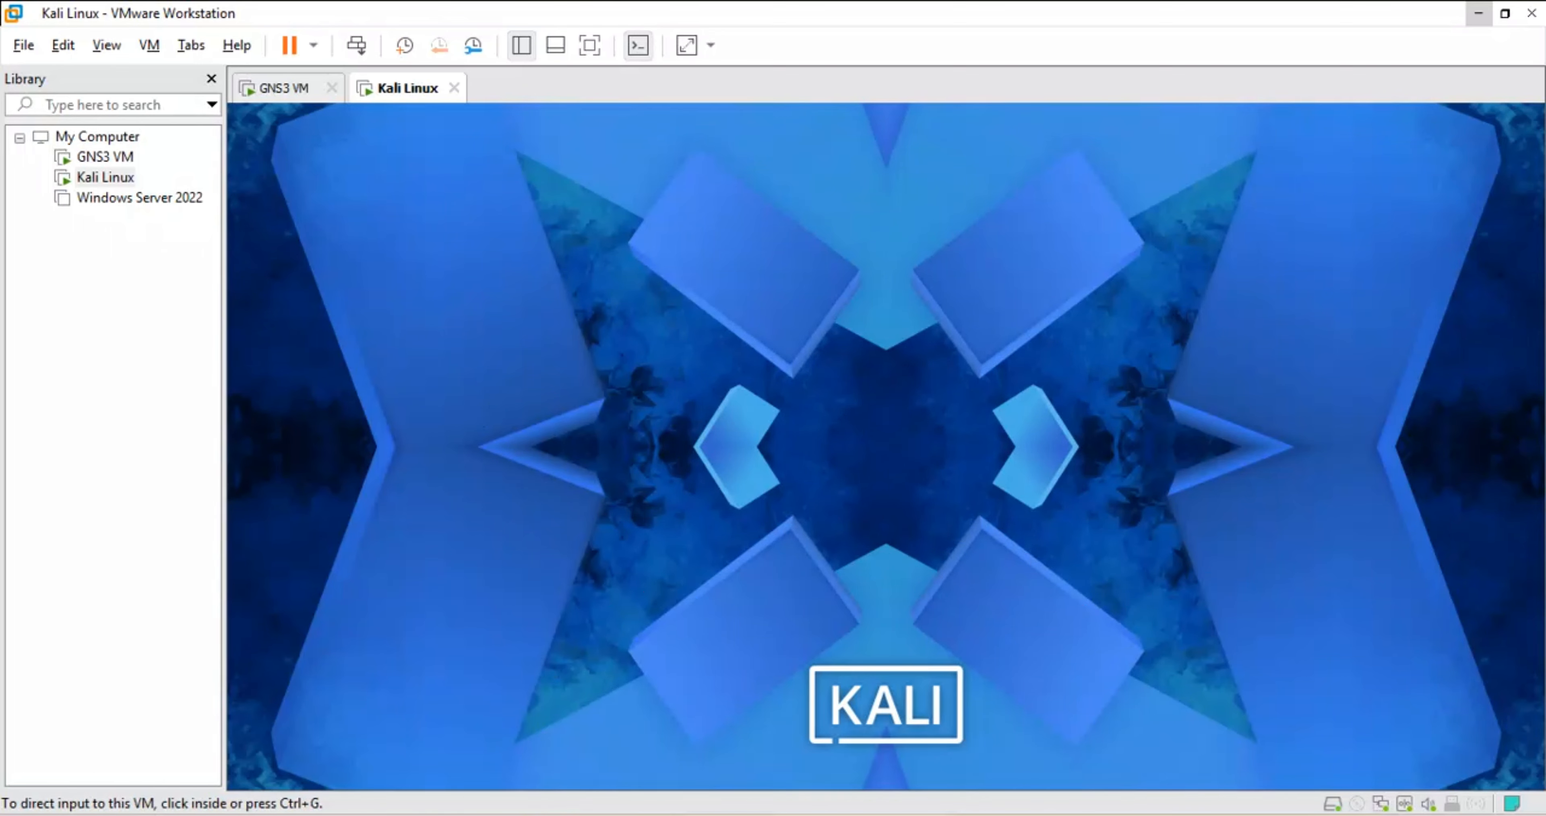
{"action": "left_click", "coordinate": [625, 756]}
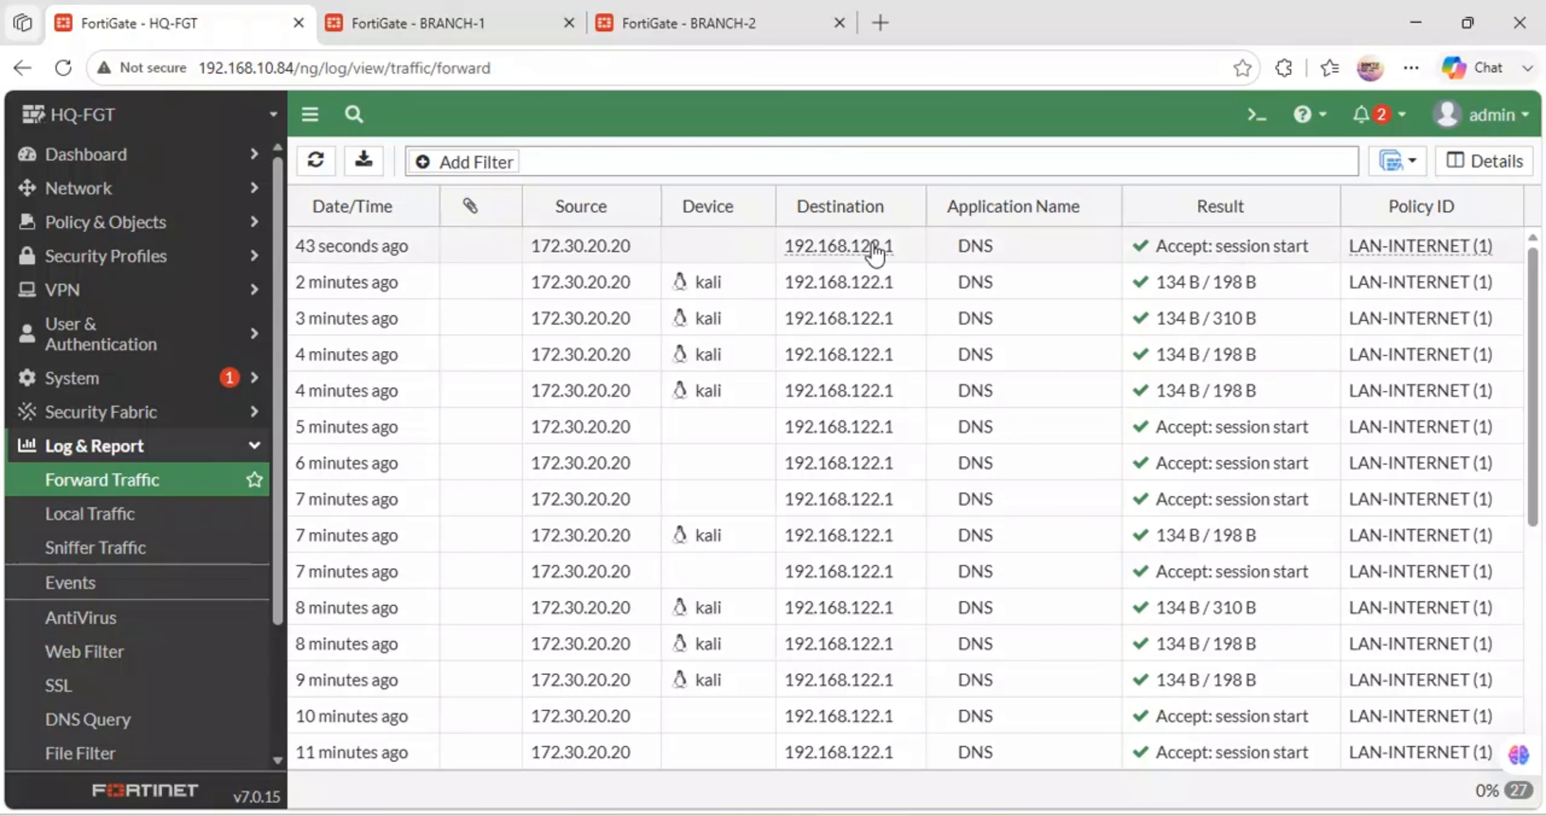
- Refresh and inspect the accepted DNS sessions from 172.30.20.20 to 192.168.122.1
{"action": "mouse_move", "coordinate": [874, 252]}
{"action": "mouse_move", "coordinate": [1479, 253]}
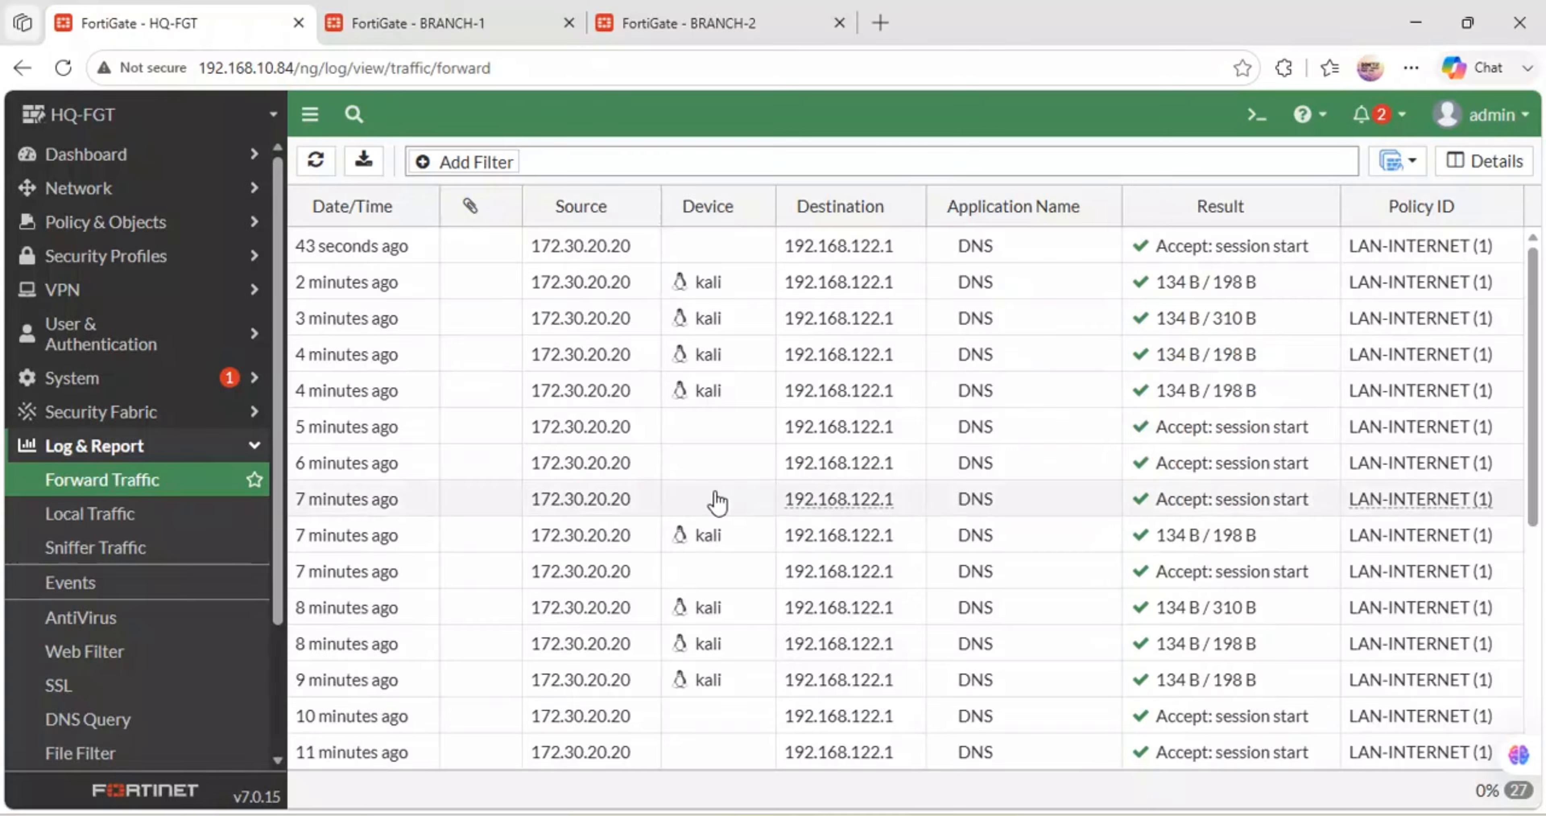
{"action": "scroll", "coordinate": [728, 441], "scroll_direction": "down", "scroll_amount": 5}
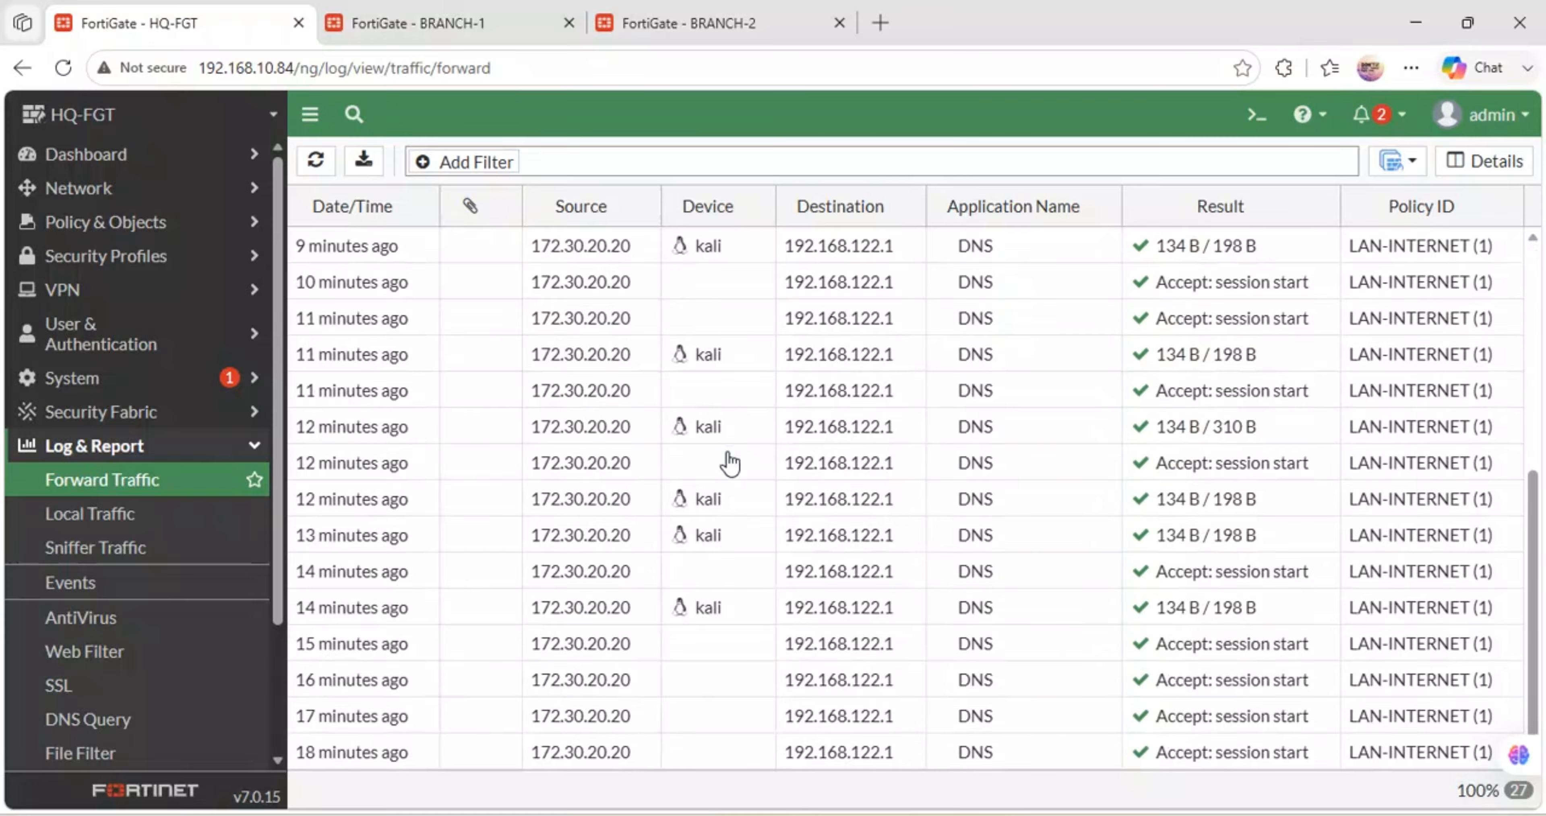
{"action": "scroll", "coordinate": [727, 459], "scroll_direction": "up", "scroll_amount": 4}
{"action": "scroll", "coordinate": [728, 460], "scroll_direction": "down", "scroll_amount": 5}
{"action": "left_click", "coordinate": [322, 175]}
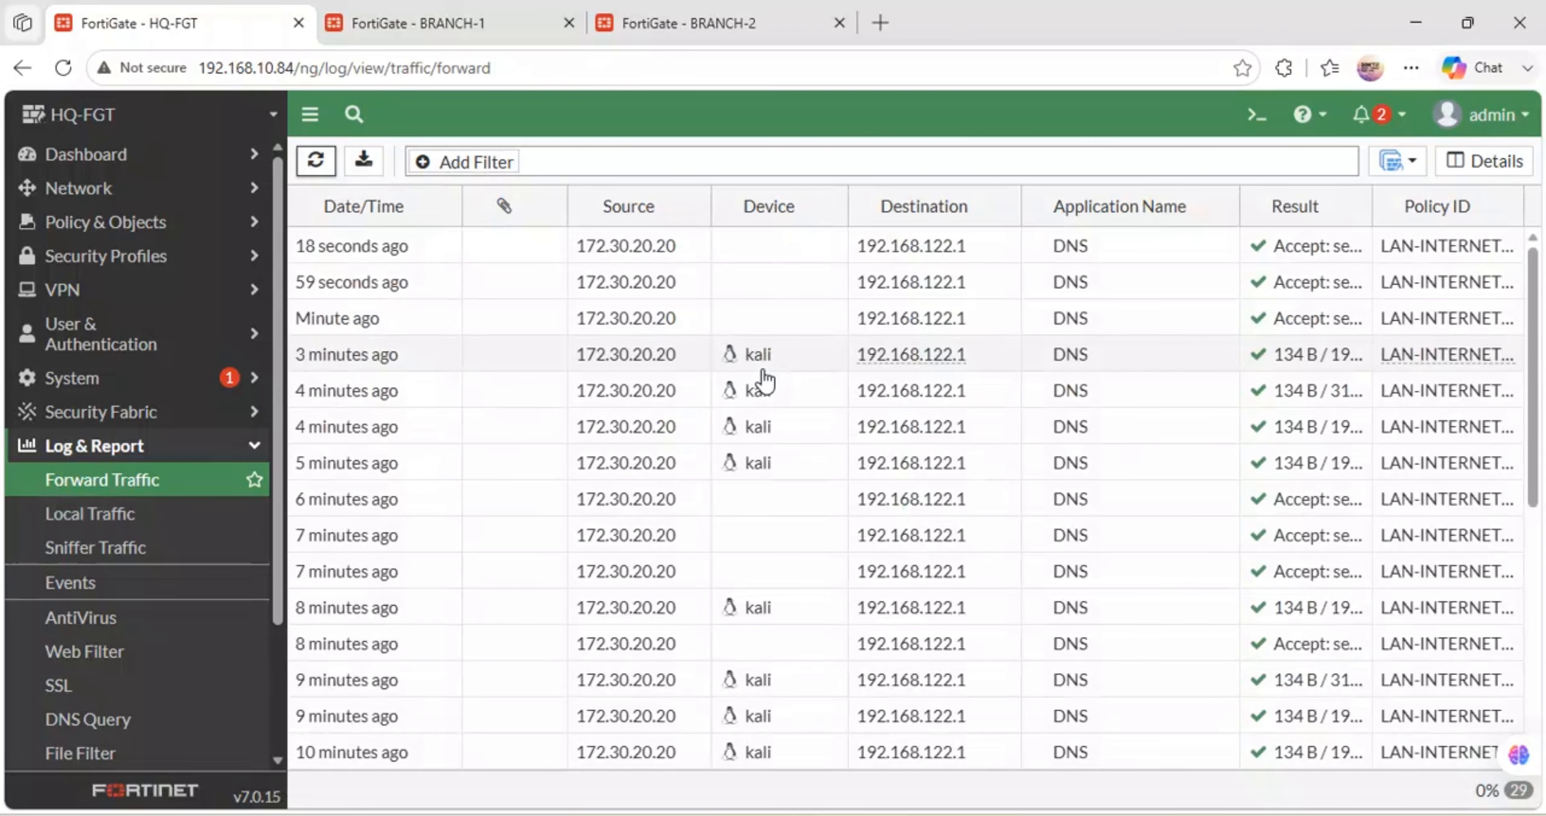
{"action": "scroll", "coordinate": [666, 494], "scroll_direction": "down", "scroll_amount": 5}
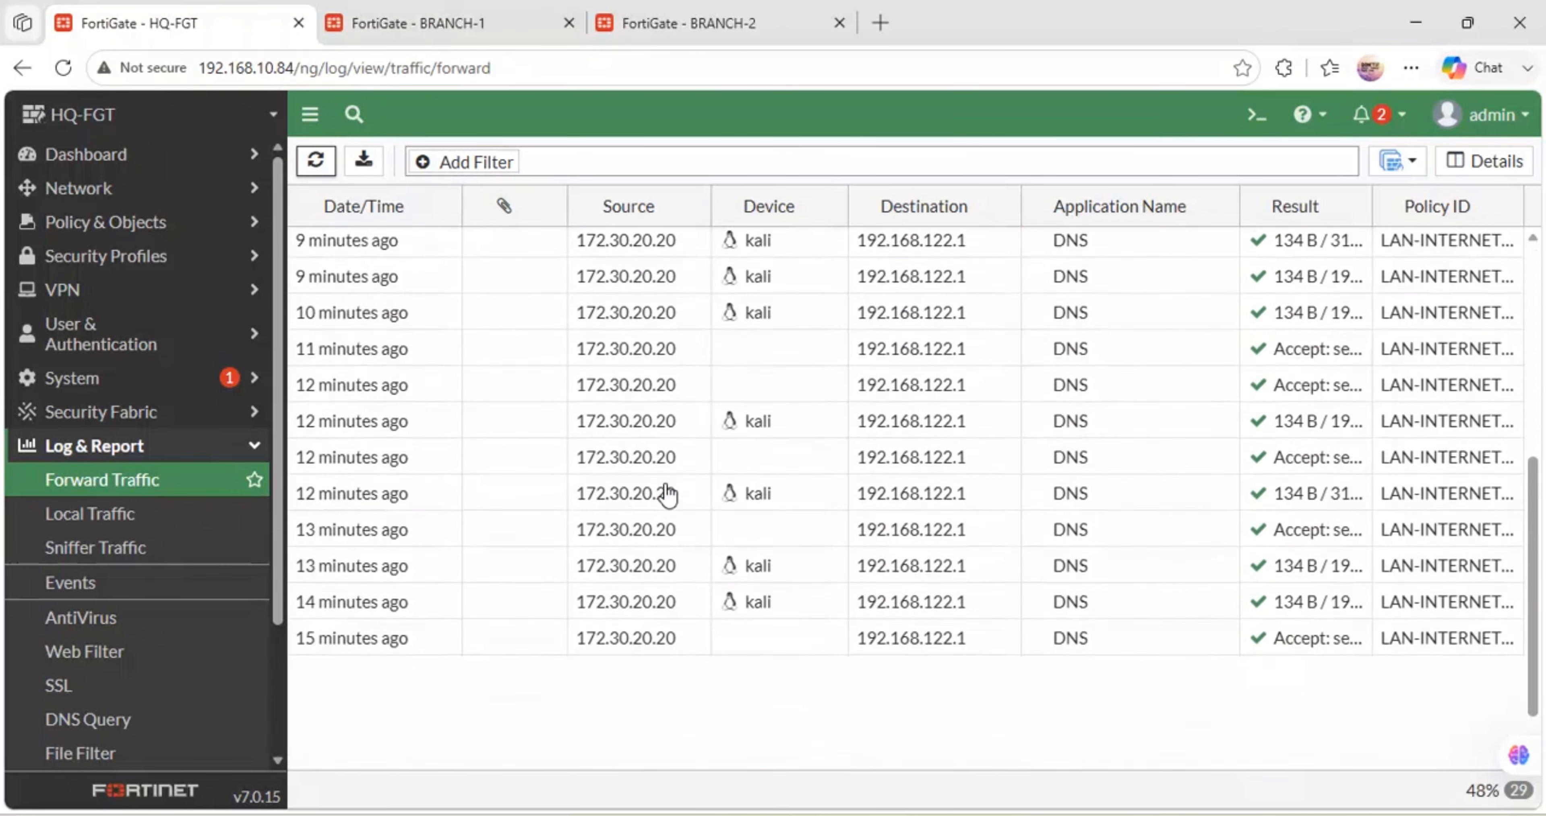
{"action": "scroll", "coordinate": [666, 493], "scroll_direction": "up", "scroll_amount": 5}
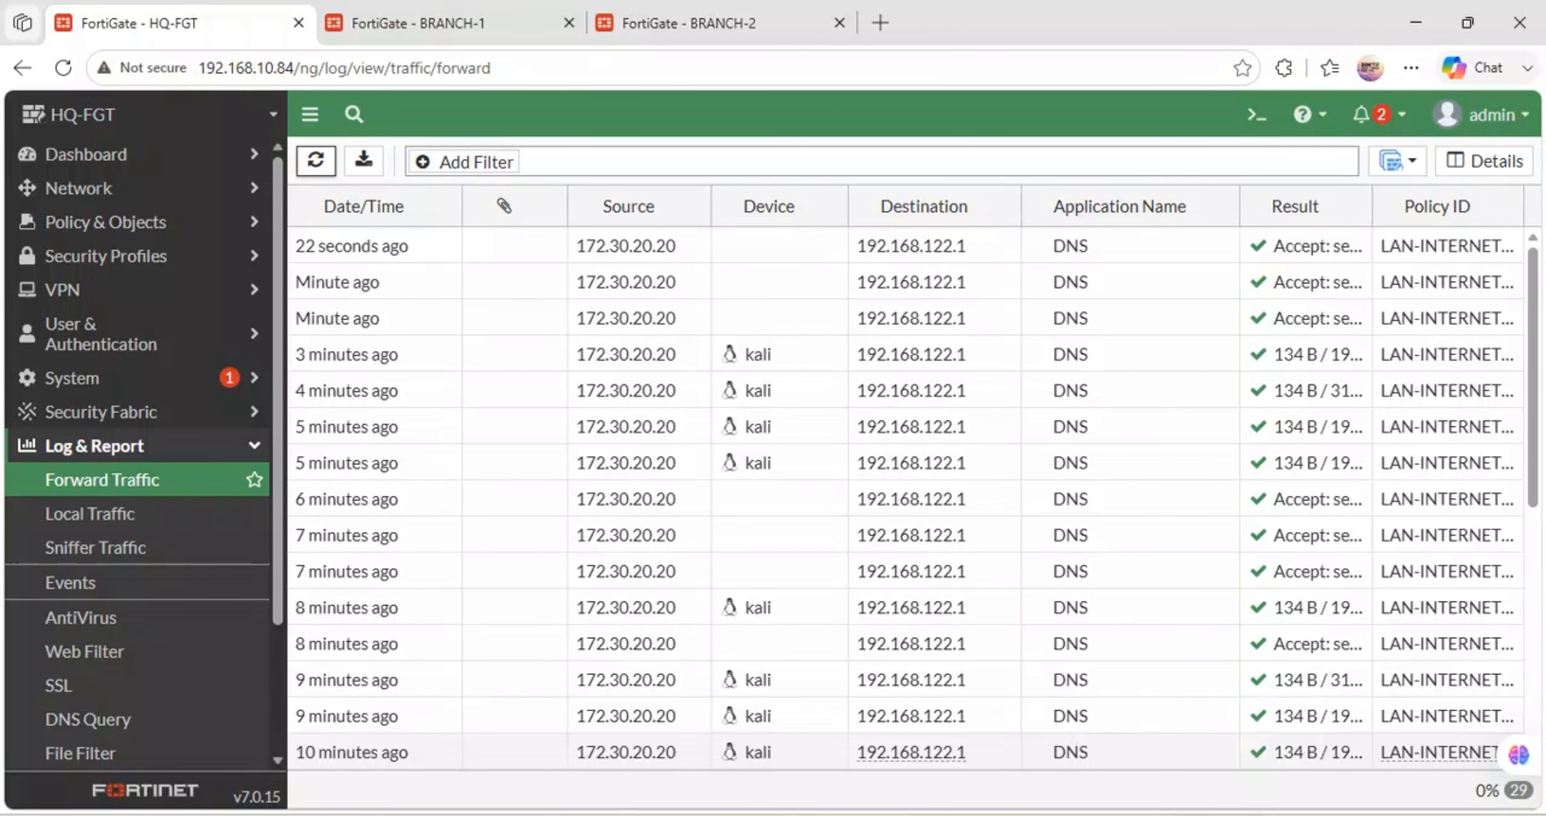
{"action": "mouse_move", "coordinate": [602, 815]}
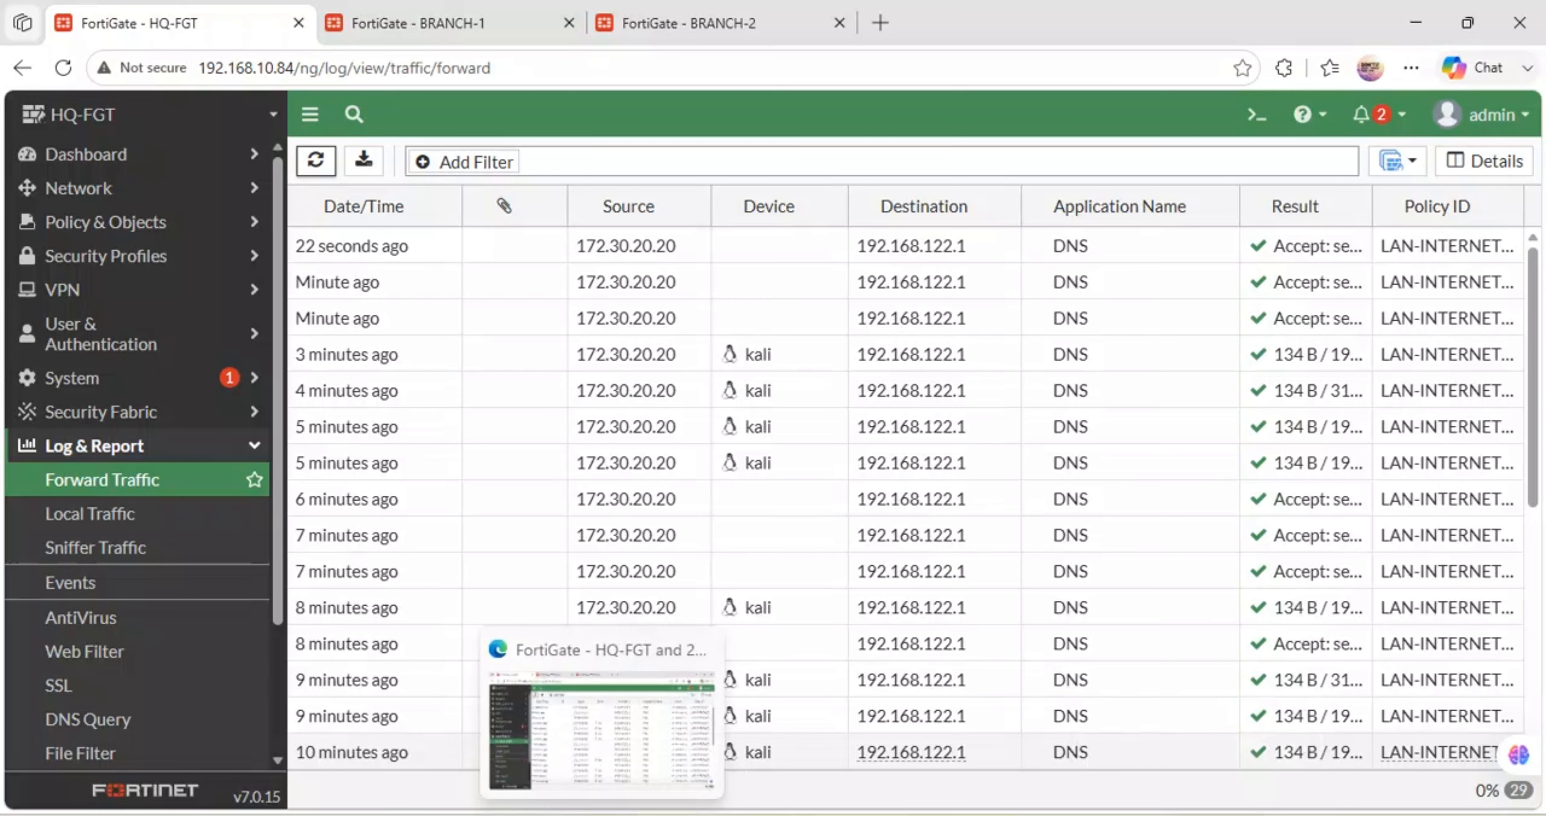
{"action": "mouse_move", "coordinate": [702, 815]}
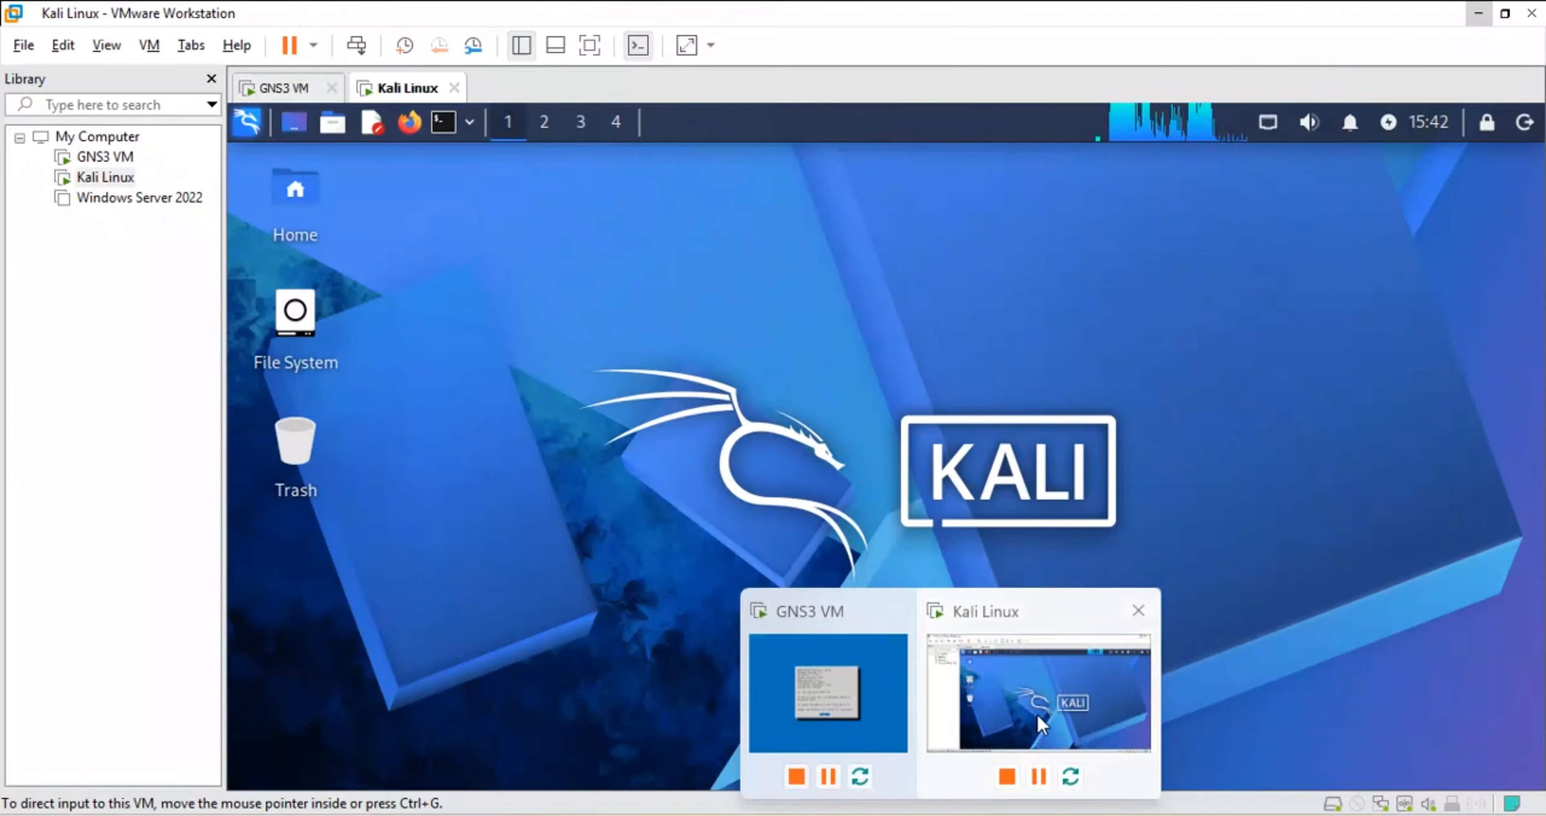
- Open a terminal on the Kali VM, dismissing the root password request
{"action": "left_click", "coordinate": [1037, 715]}
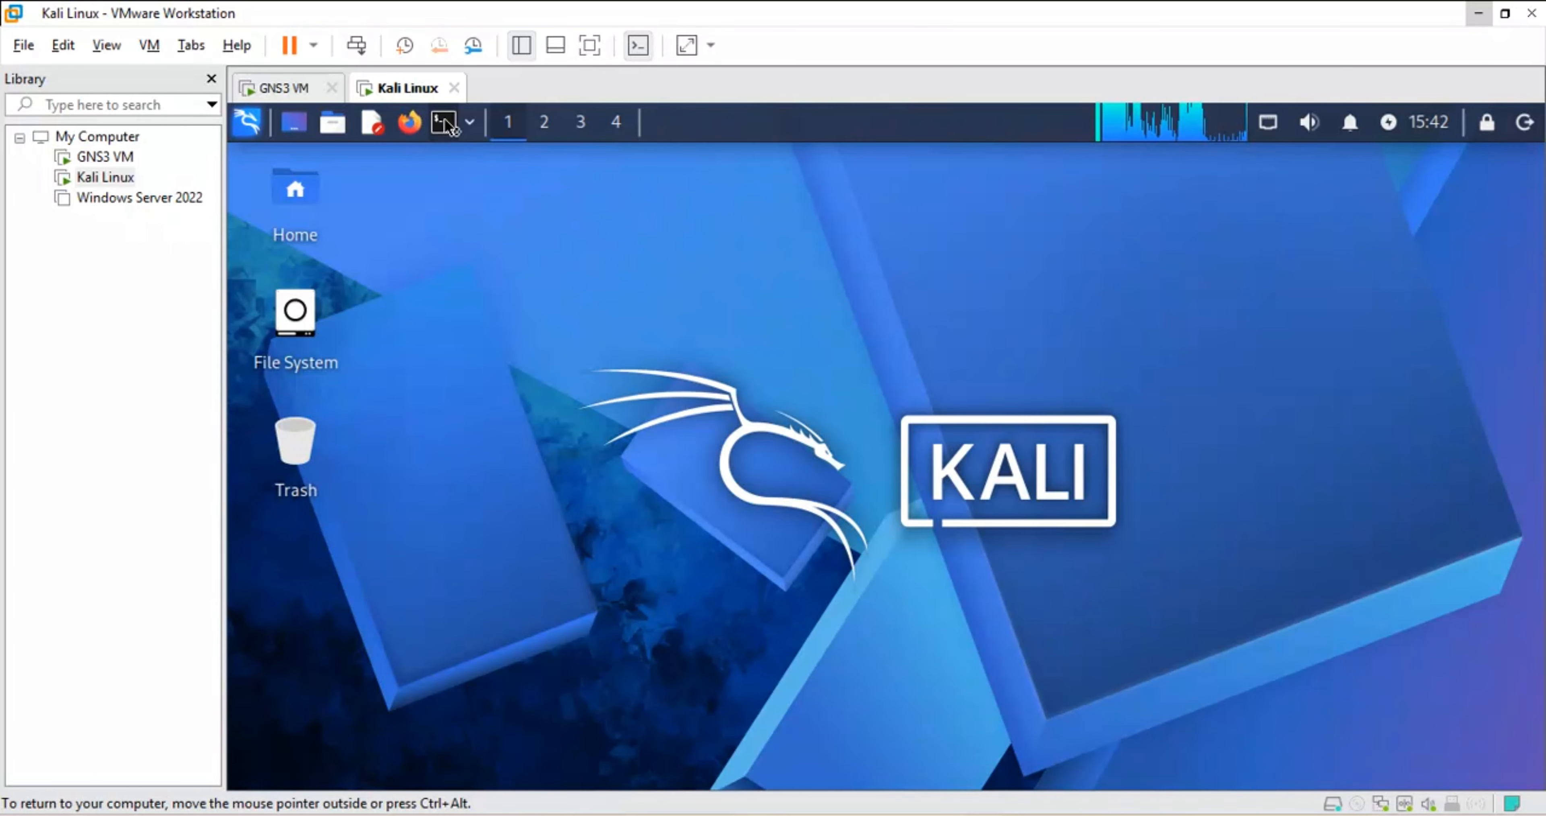
{"action": "left_click", "coordinate": [465, 125]}
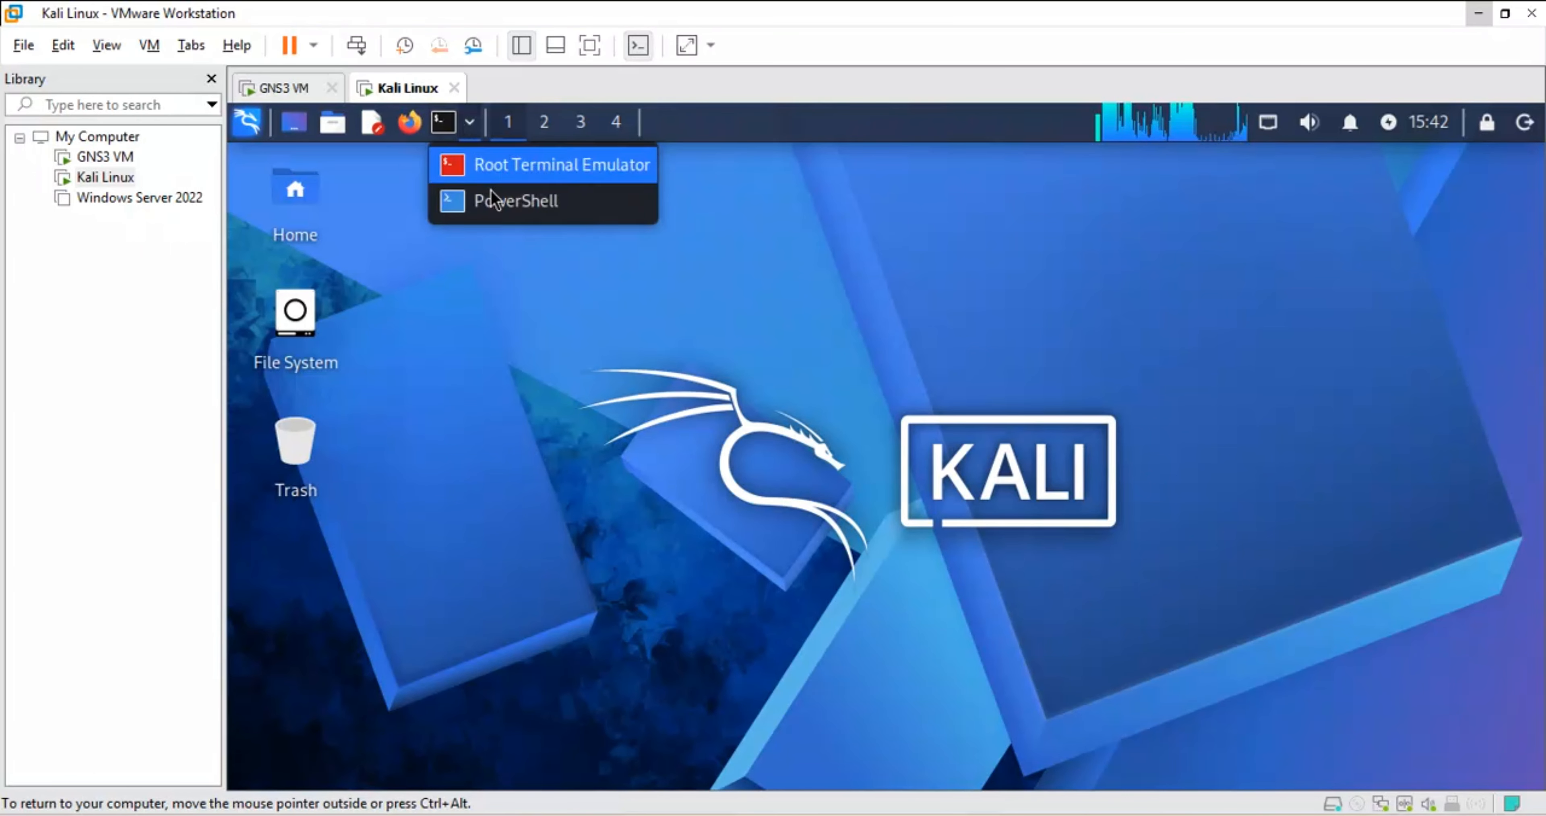
{"action": "left_click", "coordinate": [484, 168]}
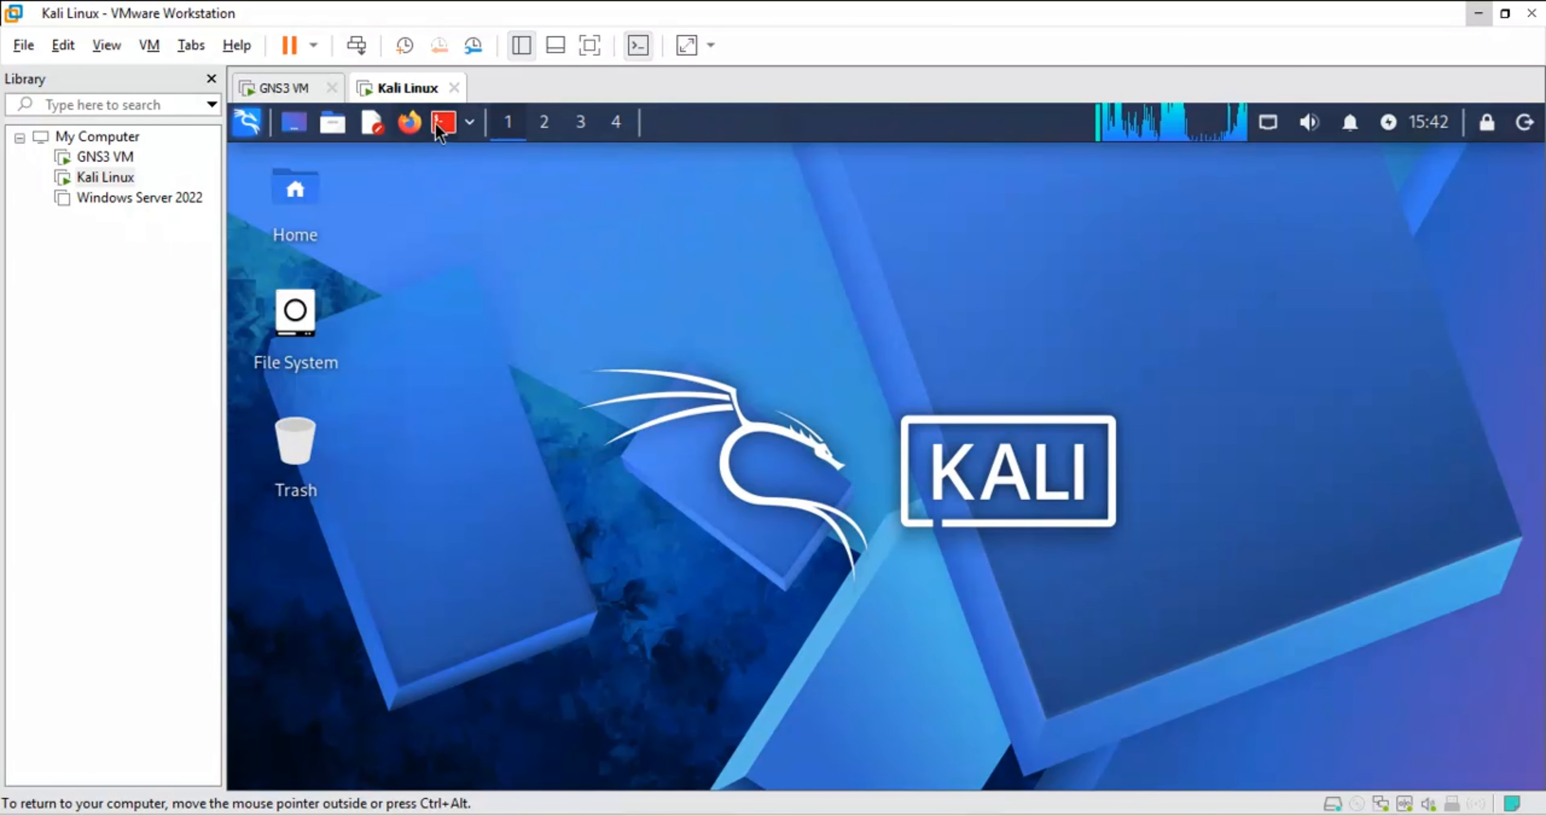
{"action": "left_click", "coordinate": [468, 123]}
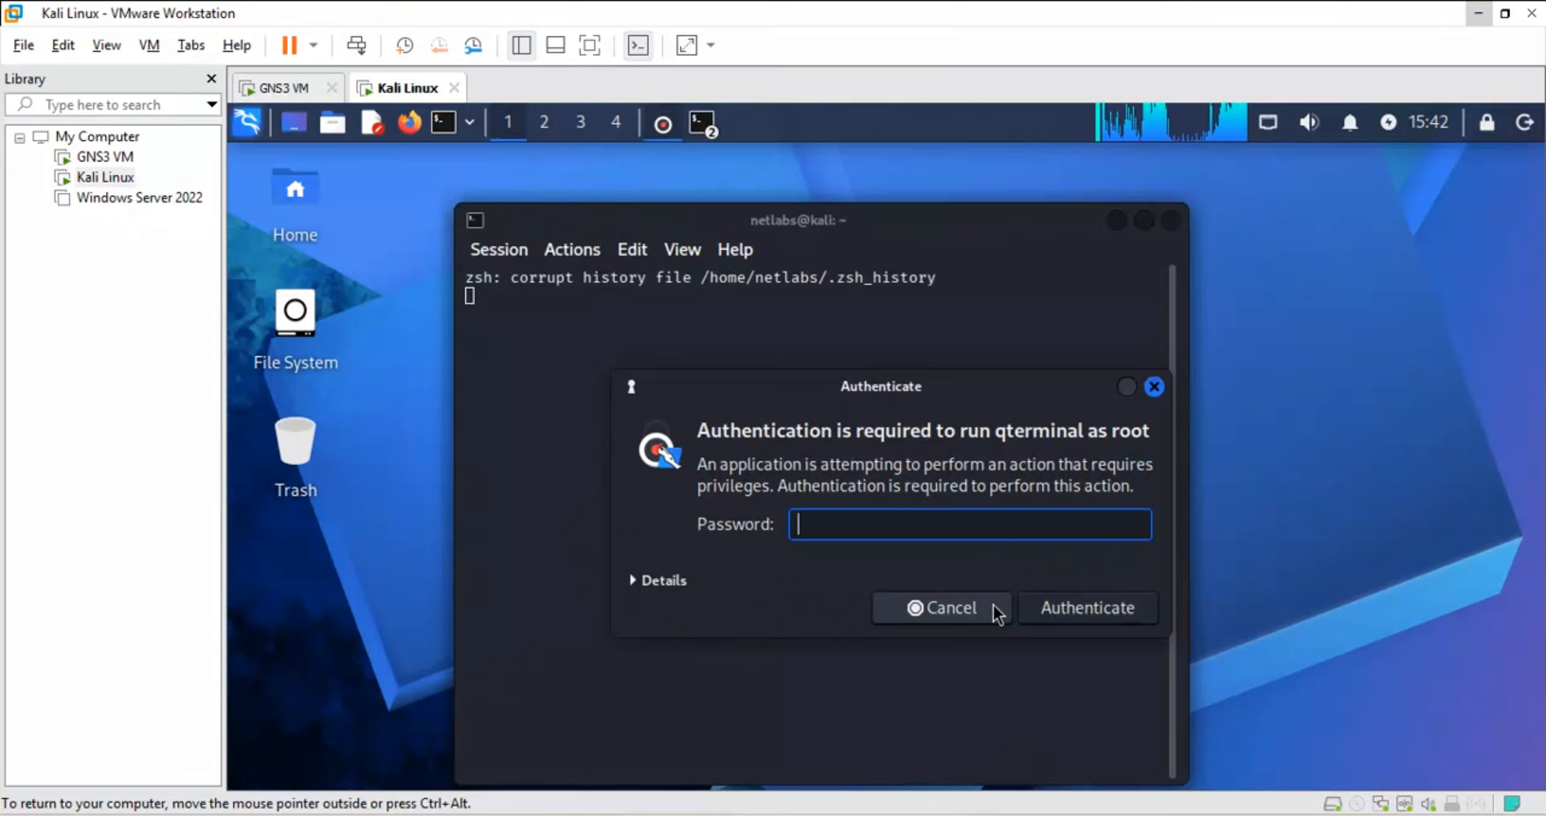
{"action": "left_click", "coordinate": [960, 612]}
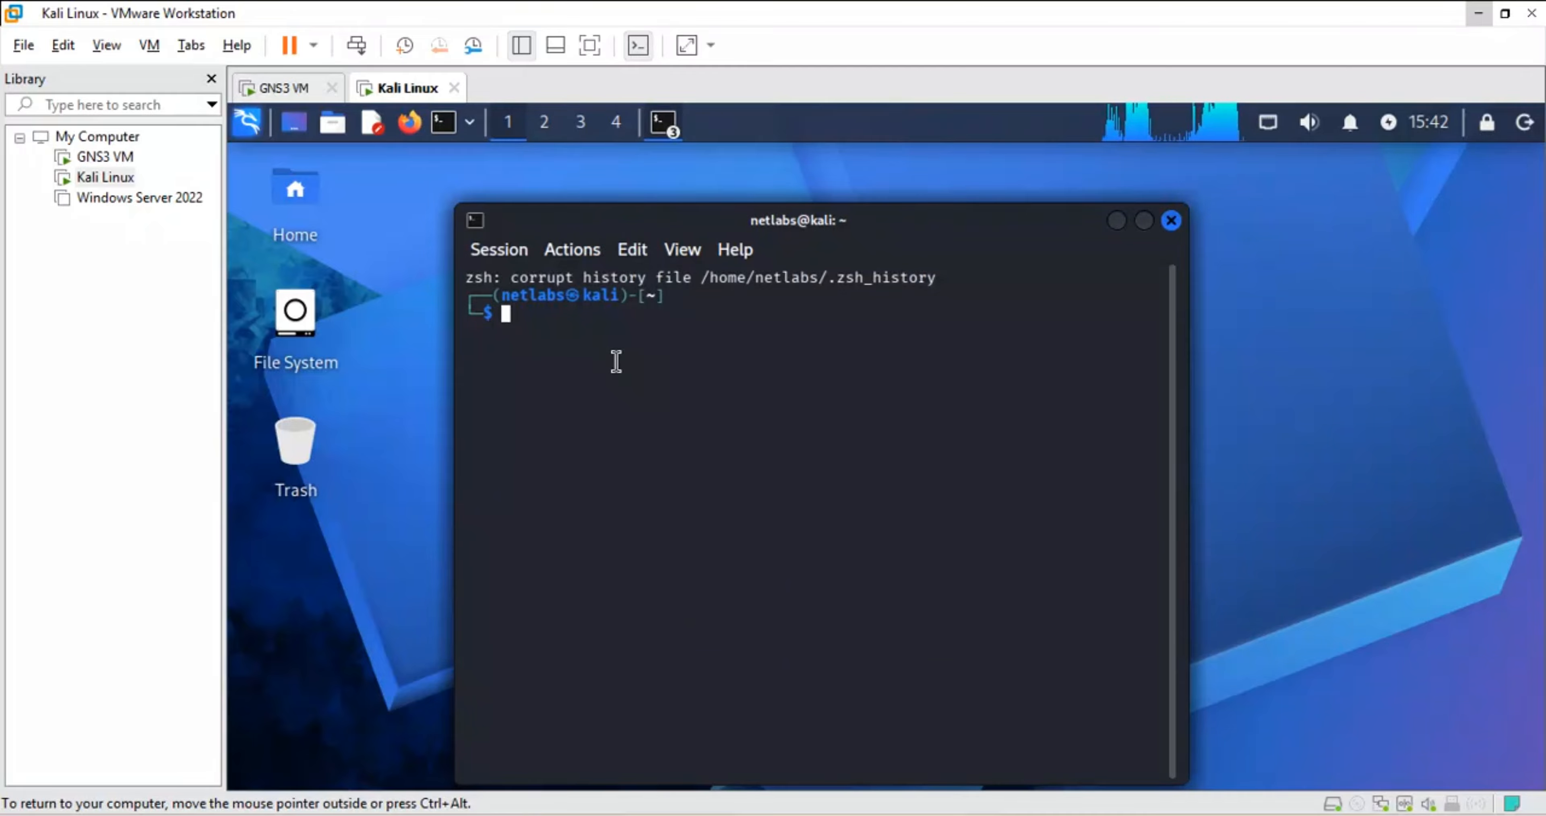
- Ping 8.8.8.8 to confirm it is unreachable, then clear the screen
{"action": "type", "text": "ping 8.8.8.8"}
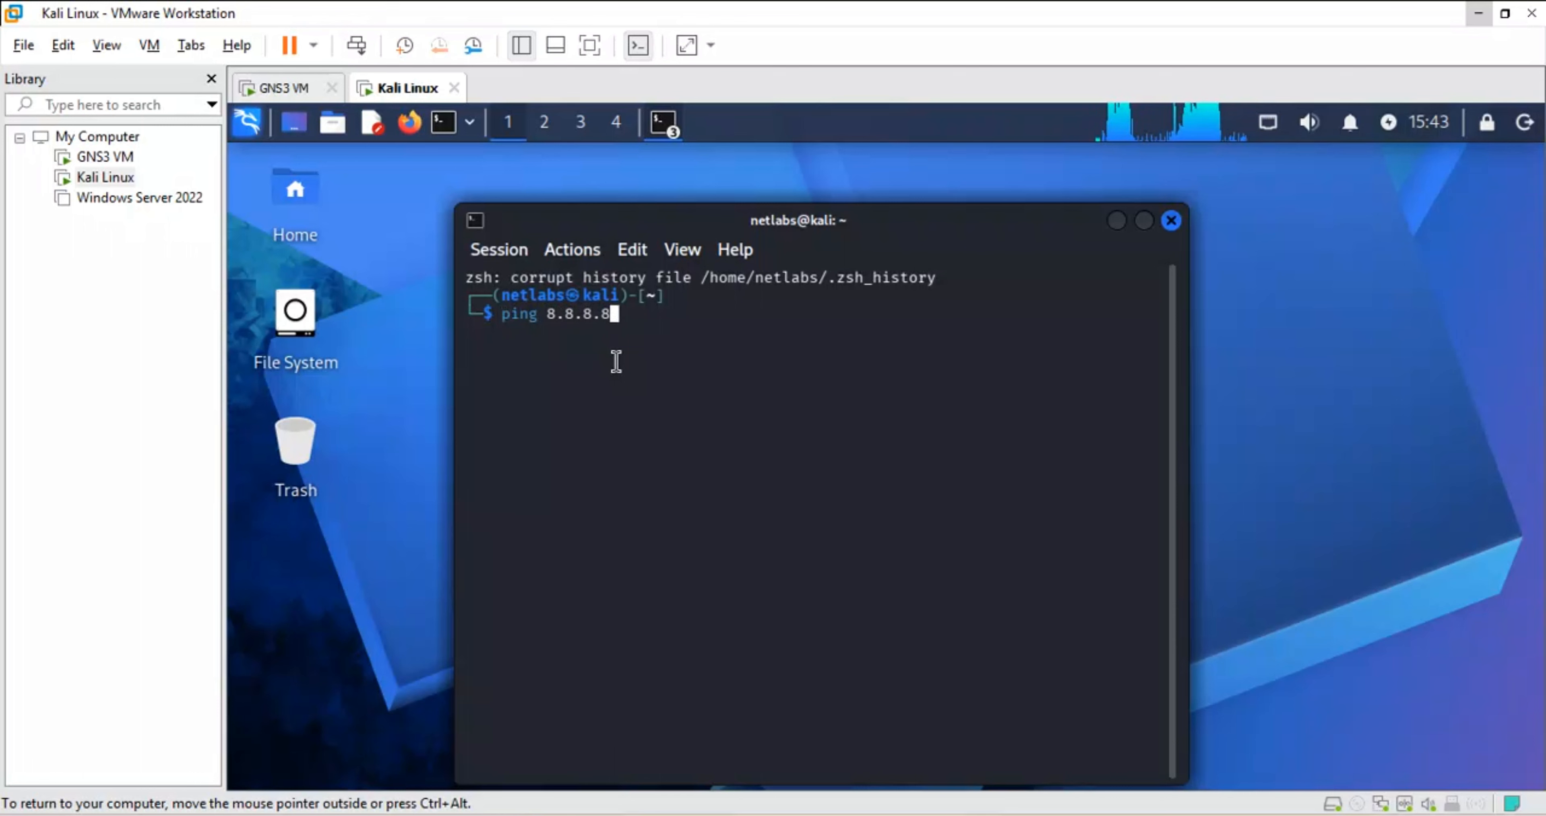
{"action": "key", "text": "Return"}
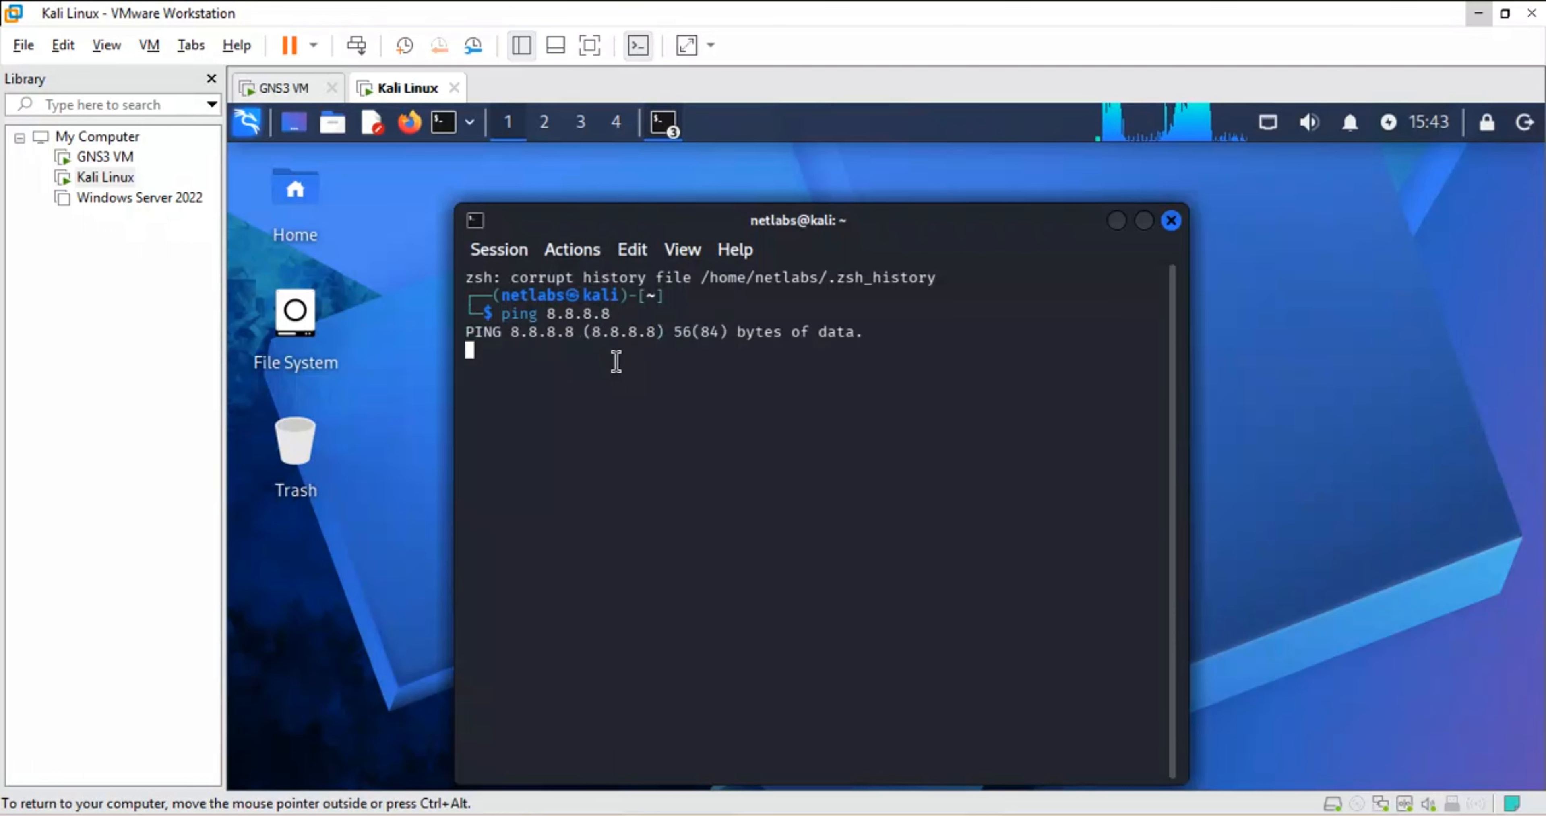
{"action": "key", "text": "ctrl+c"}
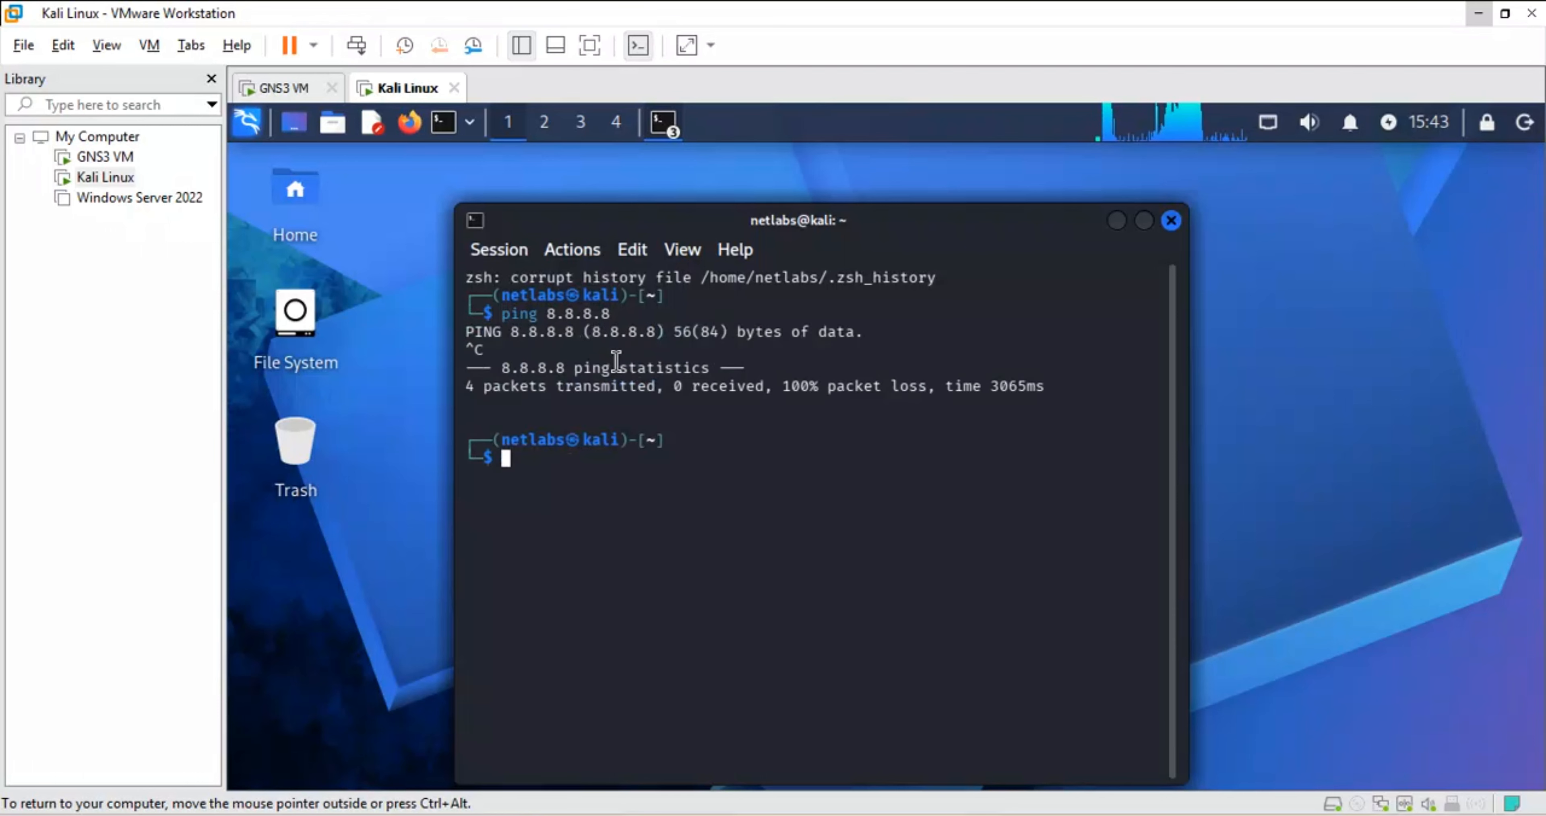
{"action": "key", "text": "Up"}
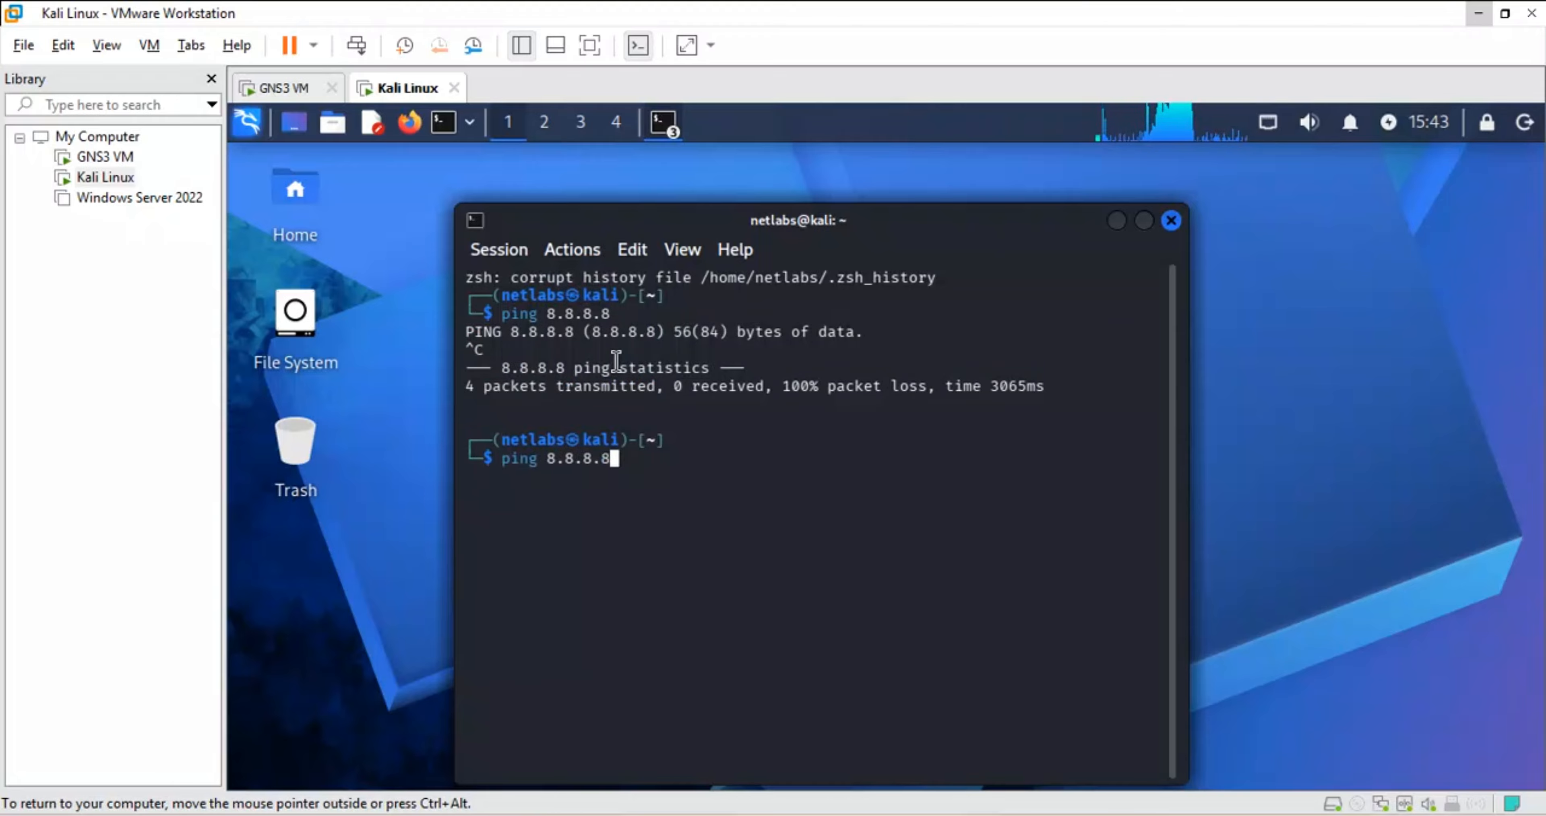
{"action": "type", "text": "clear"}
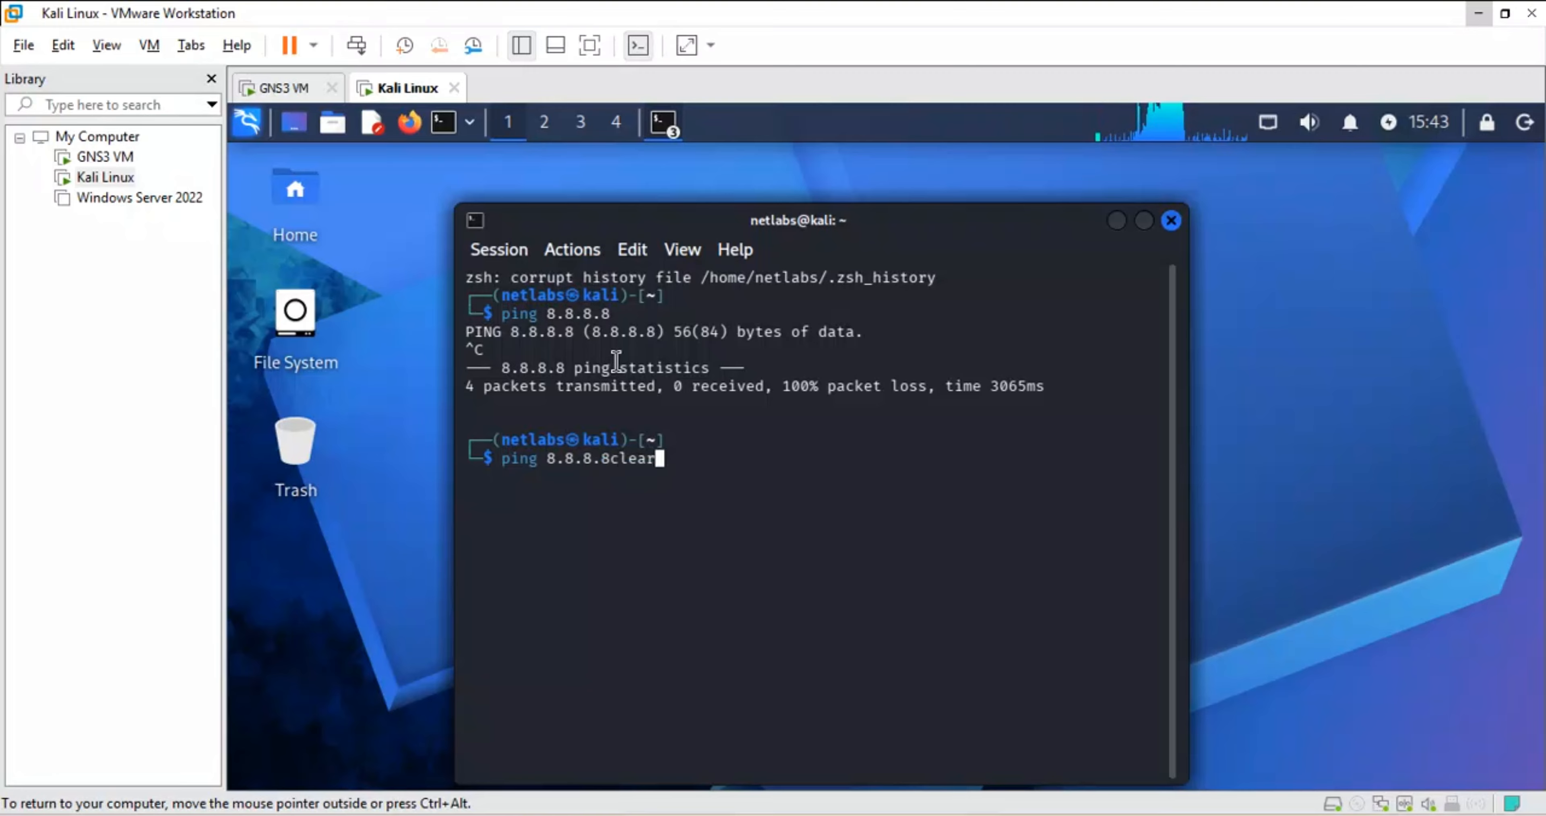
{"action": "key", "text": "Return"}
{"action": "key", "text": "ctrl+c"}
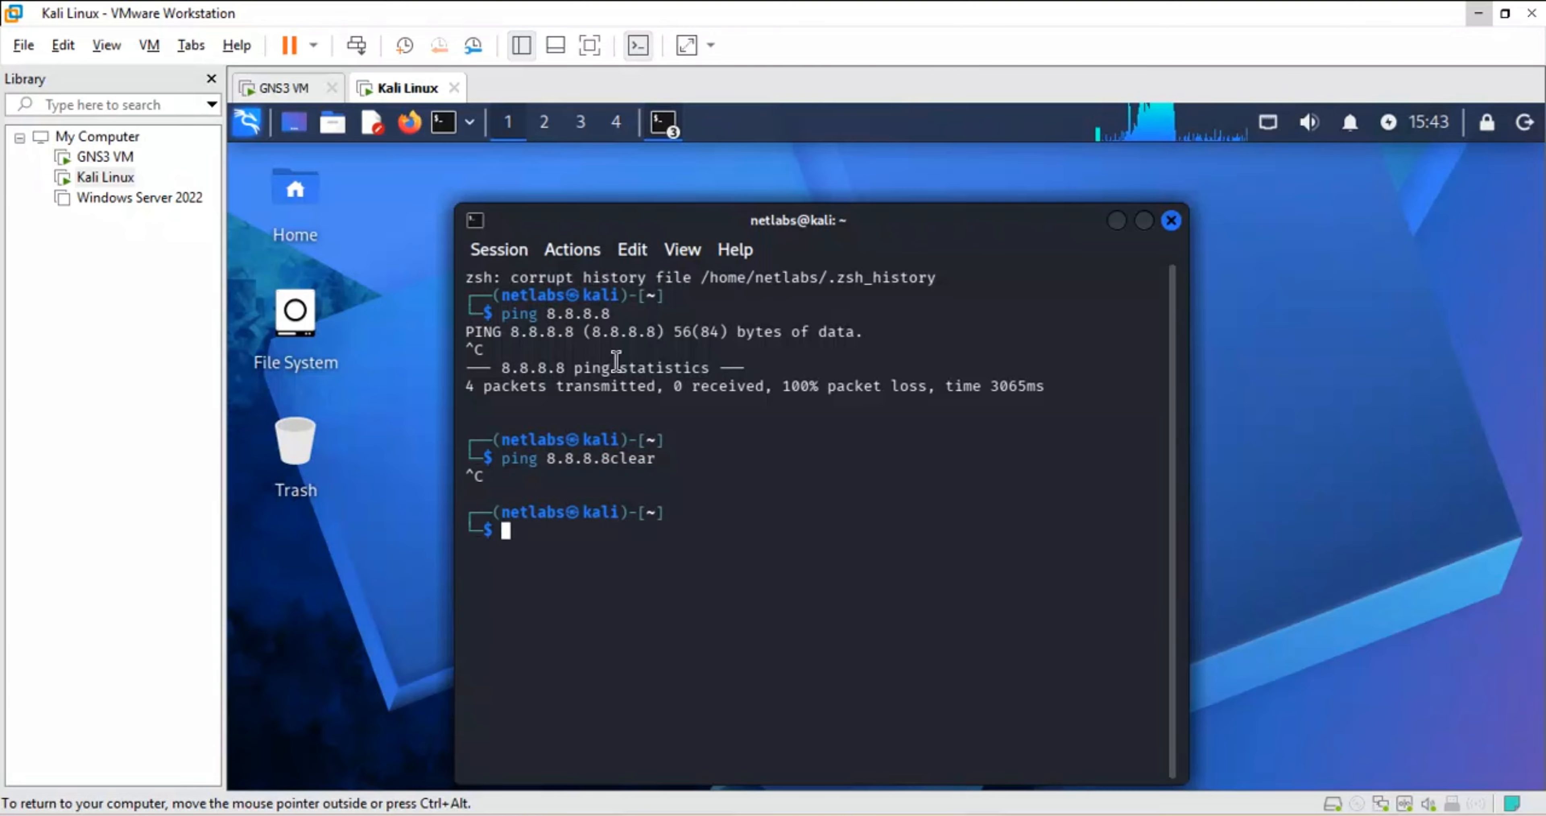
{"action": "type", "text": "clear"}
{"action": "key", "text": "Return"}
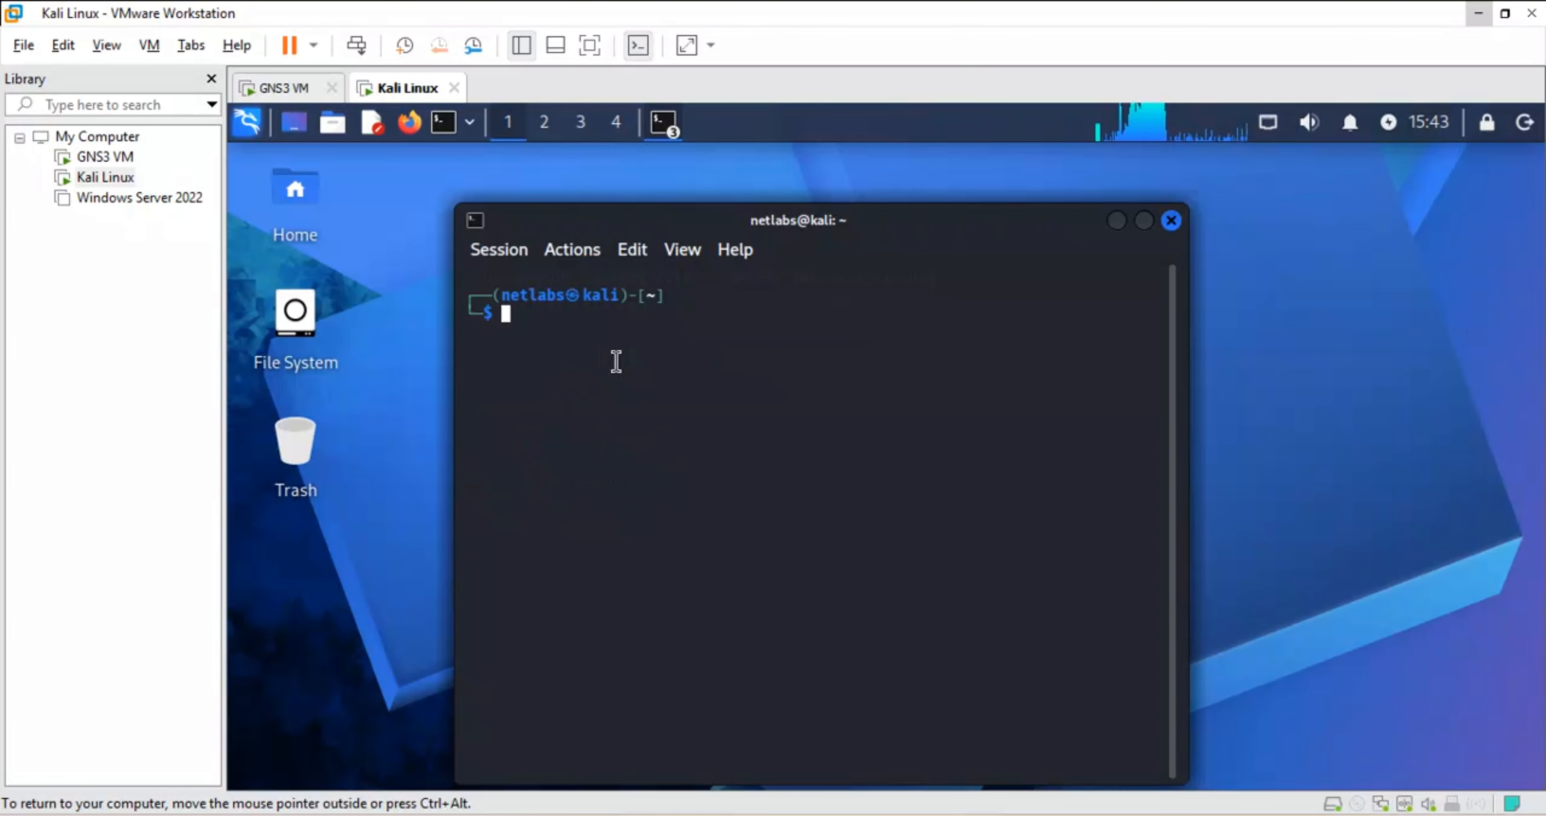
- Run ip ad to show eth0 at 172.30.20.20/24, then type a ping to 192.168.122.158
{"action": "type", "text": "p"}
{"action": "key", "text": "BackSpace"}
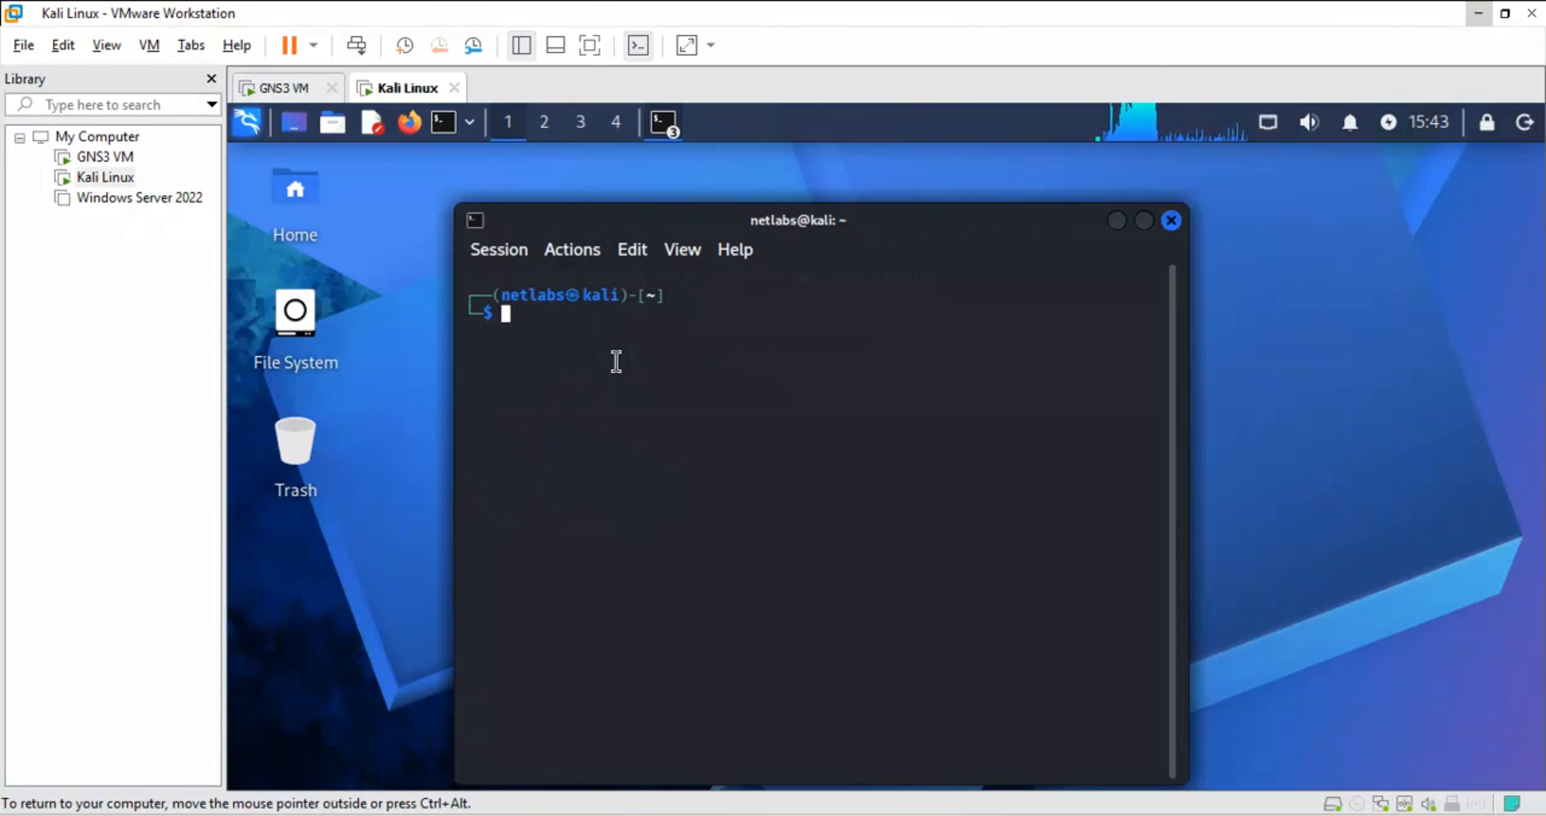
{"action": "type", "text": "i ad"}
{"action": "key", "text": "Return"}
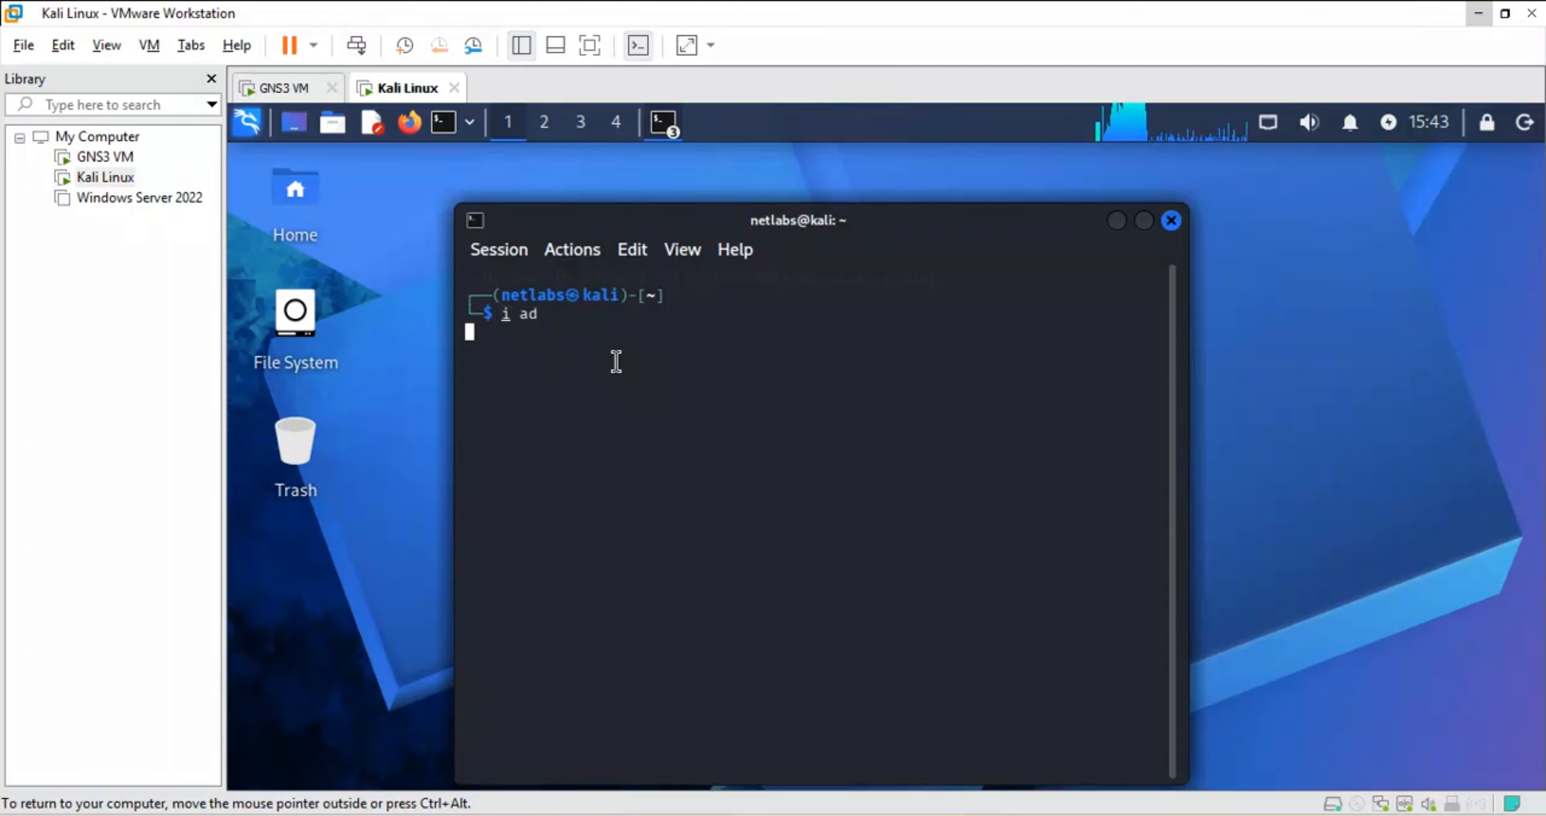
{"action": "type", "text": "i"}
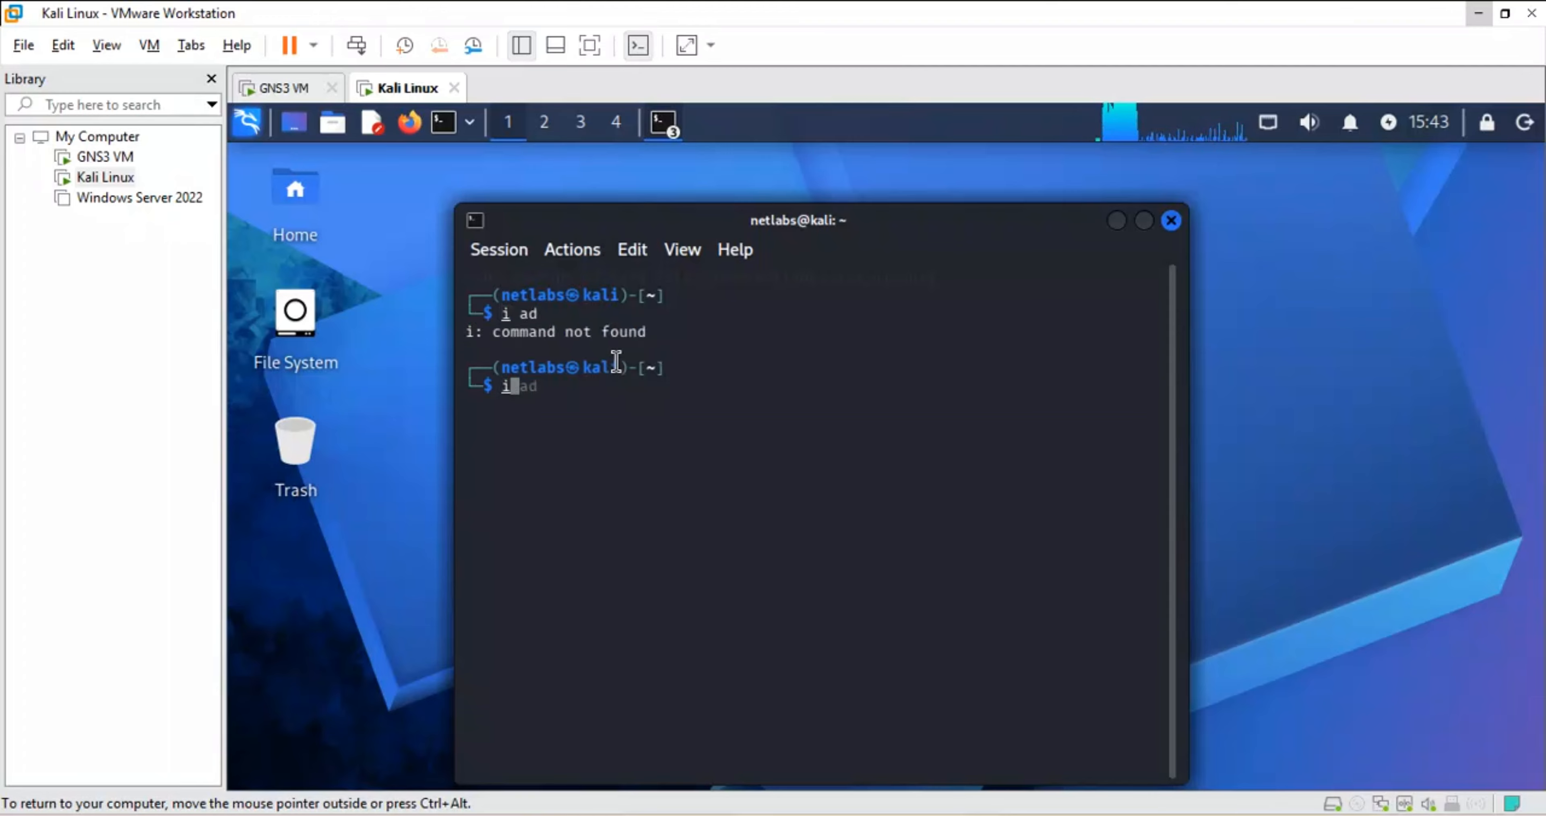
{"action": "key", "text": "BackSpace"}
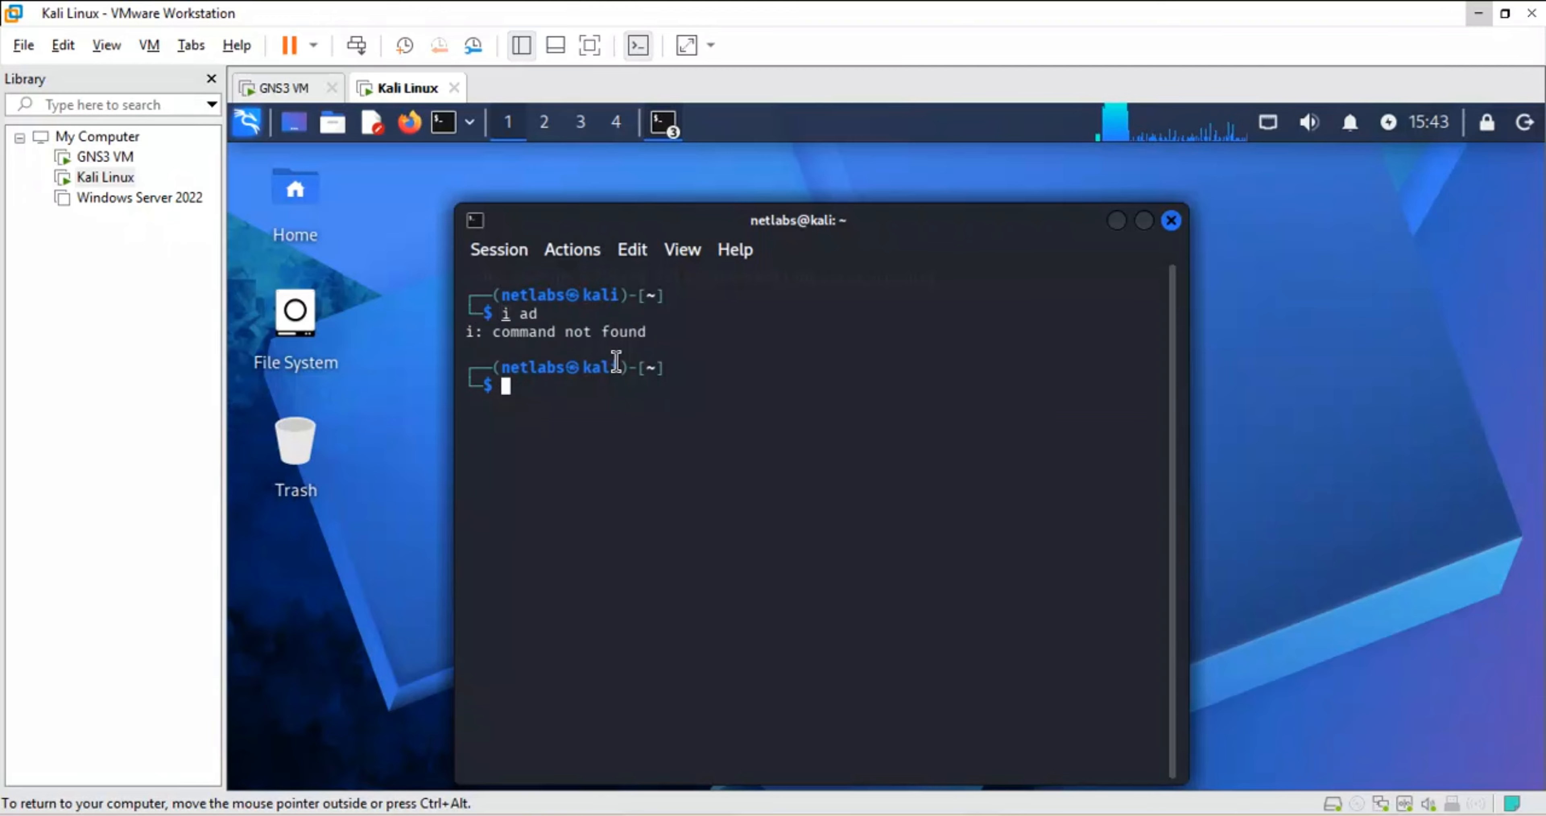
{"action": "type", "text": "ip ad"}
{"action": "key", "text": "Return"}
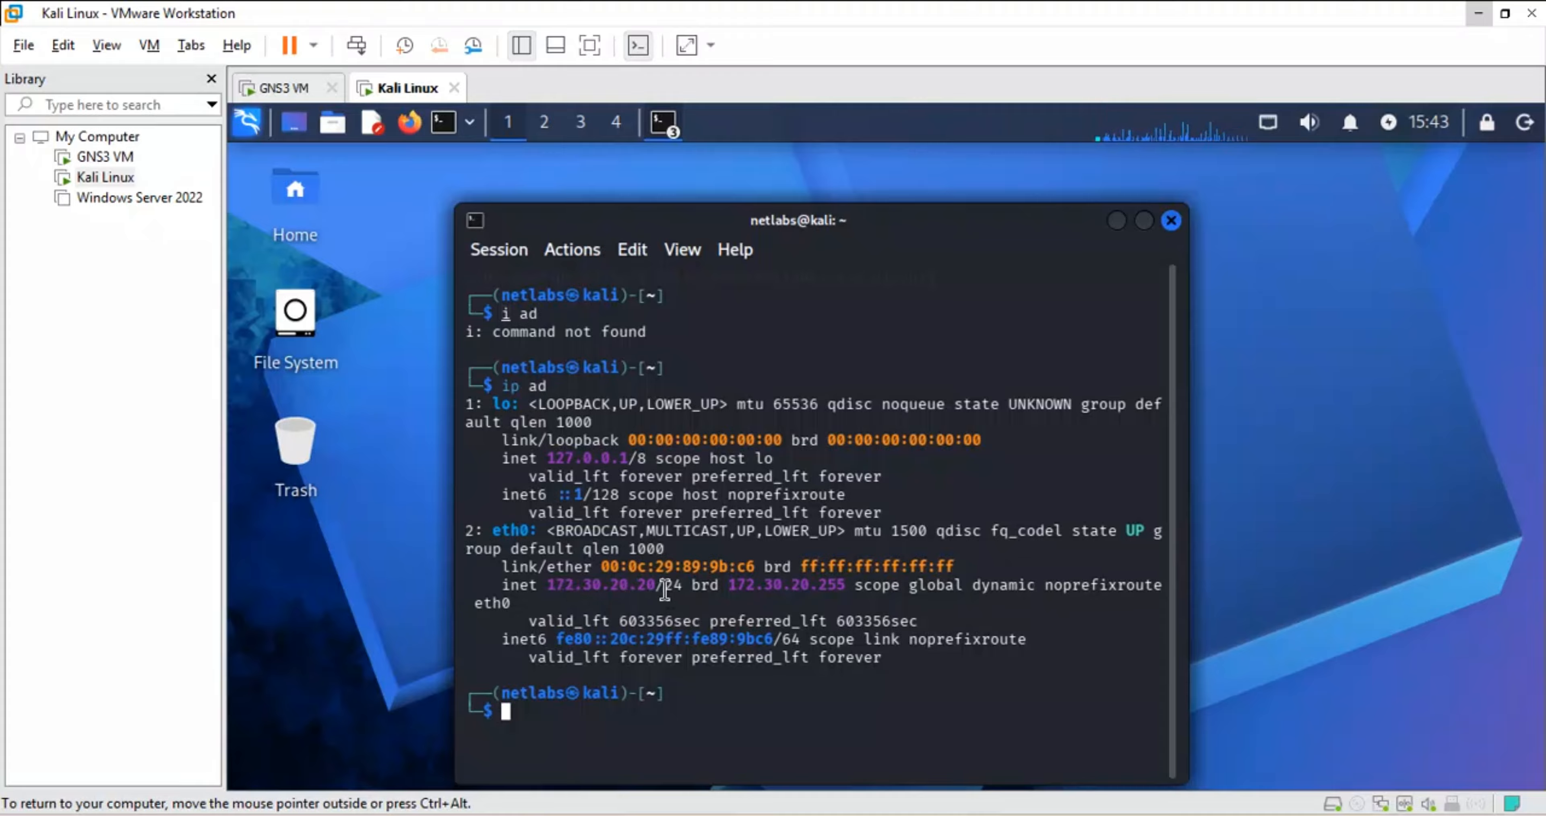
{"action": "type", "text": "ping"}
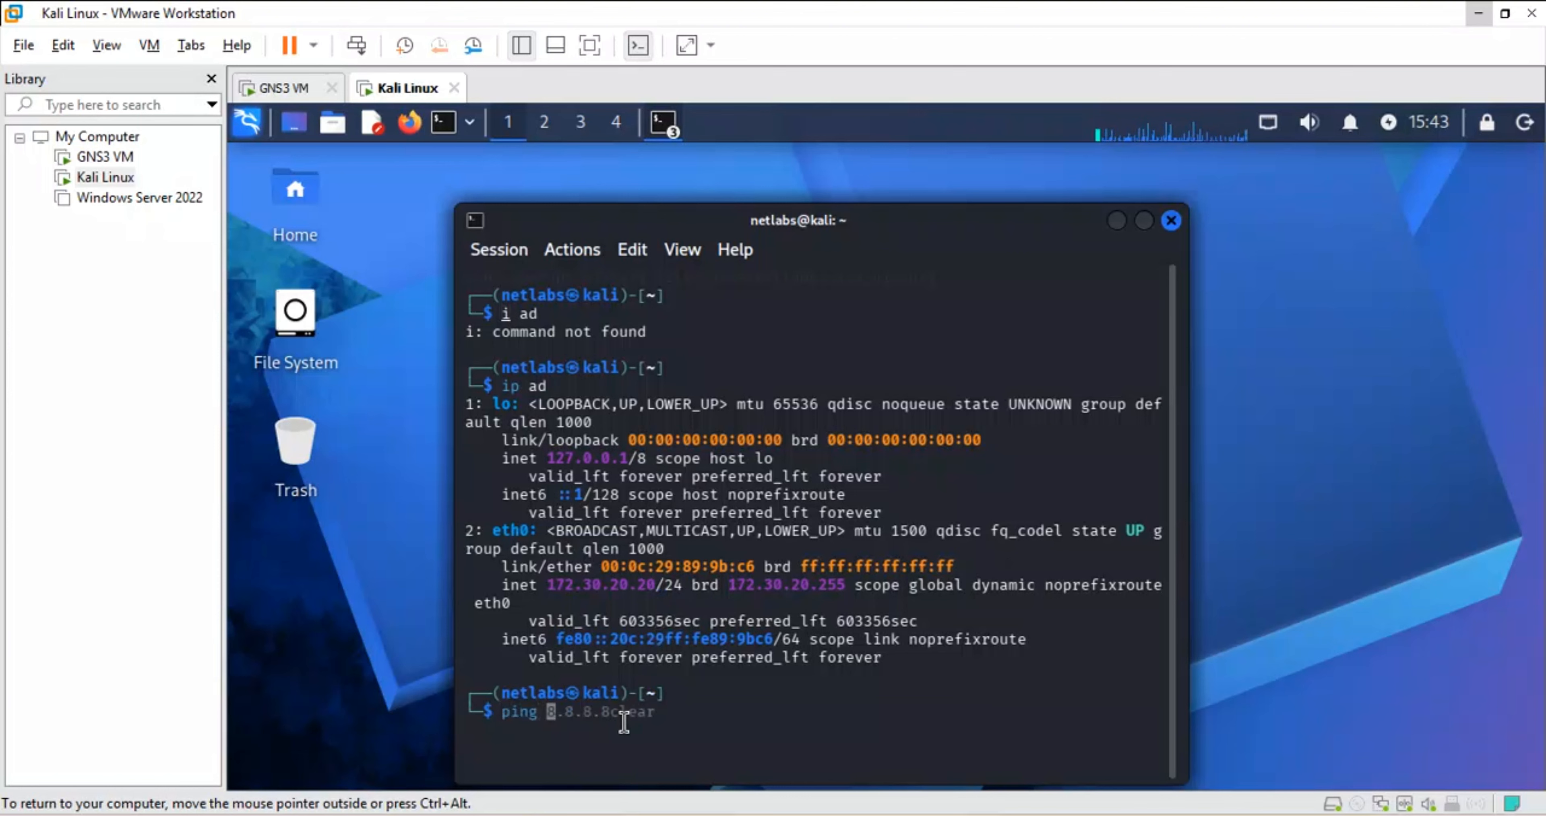
{"action": "type", "text": " 192"}
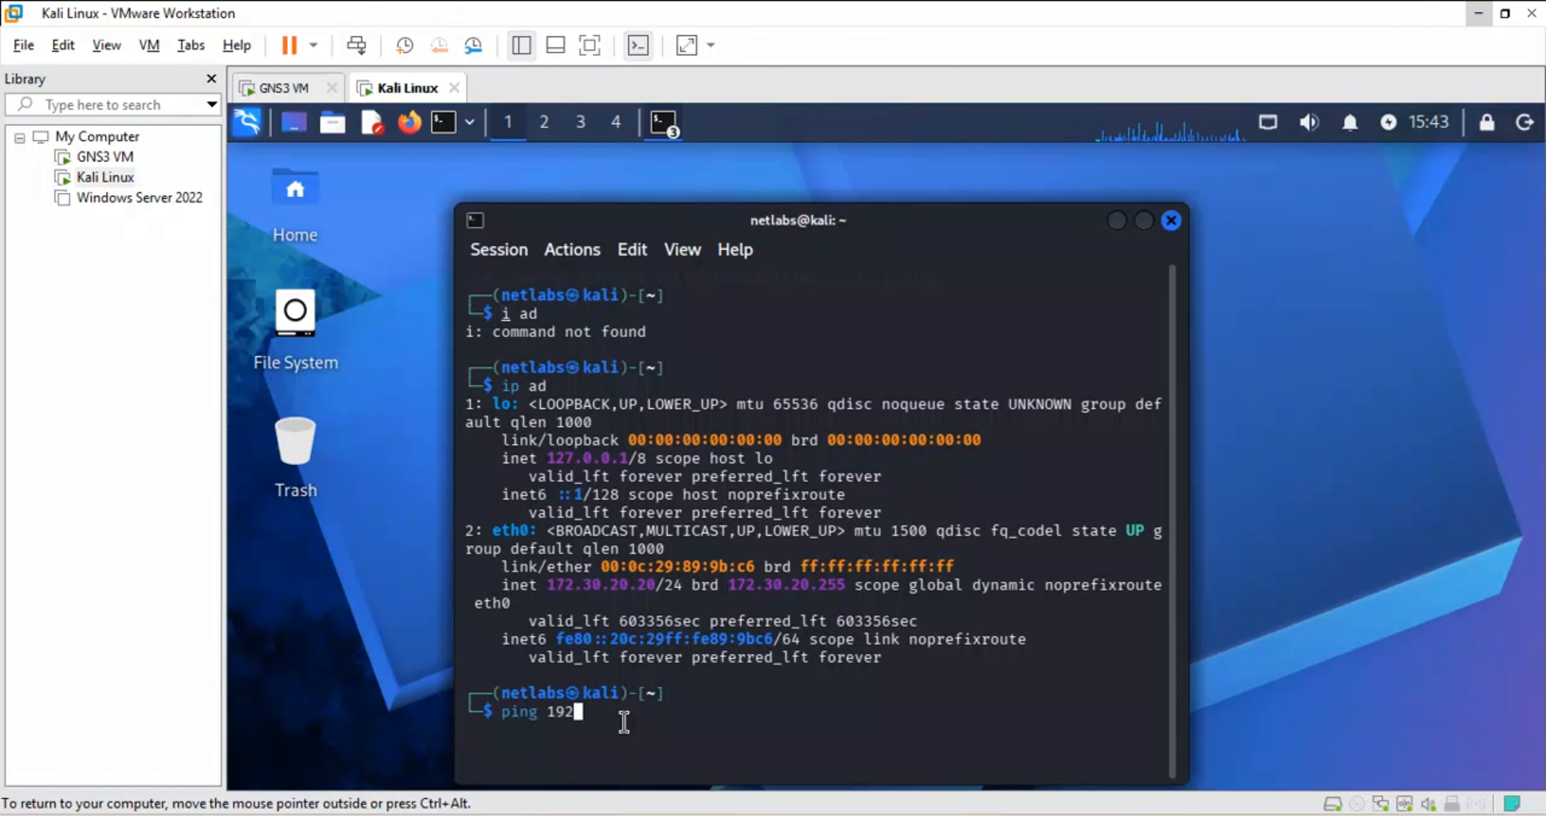
{"action": "type", "text": ".168.122."}
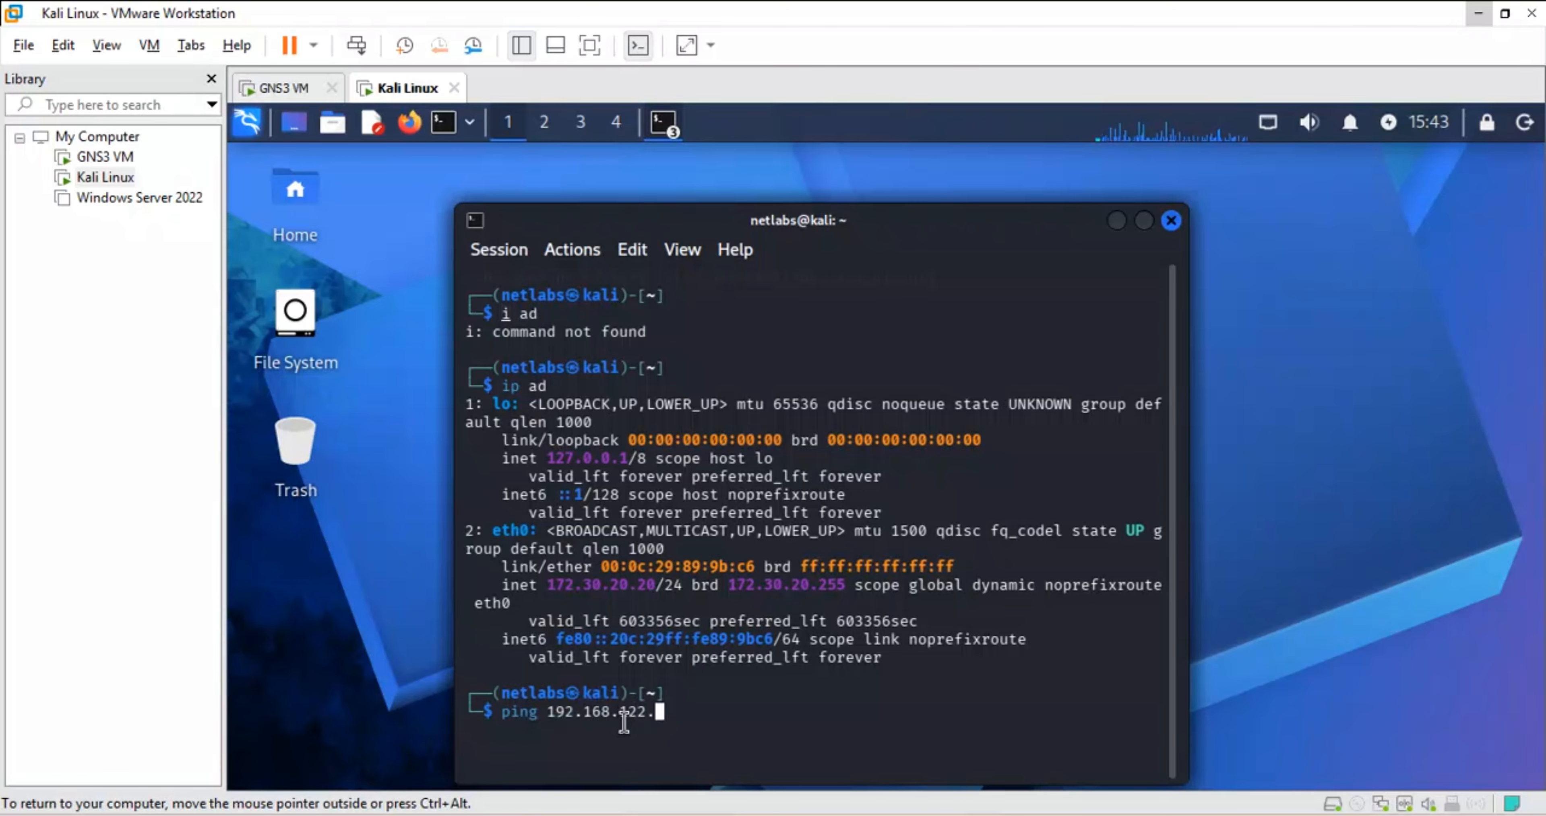
{"action": "type", "text": "158"}
- Start the ping to 192.168.122.158, getting replies, and move the terminal window higher
{"action": "key", "text": "Return"}
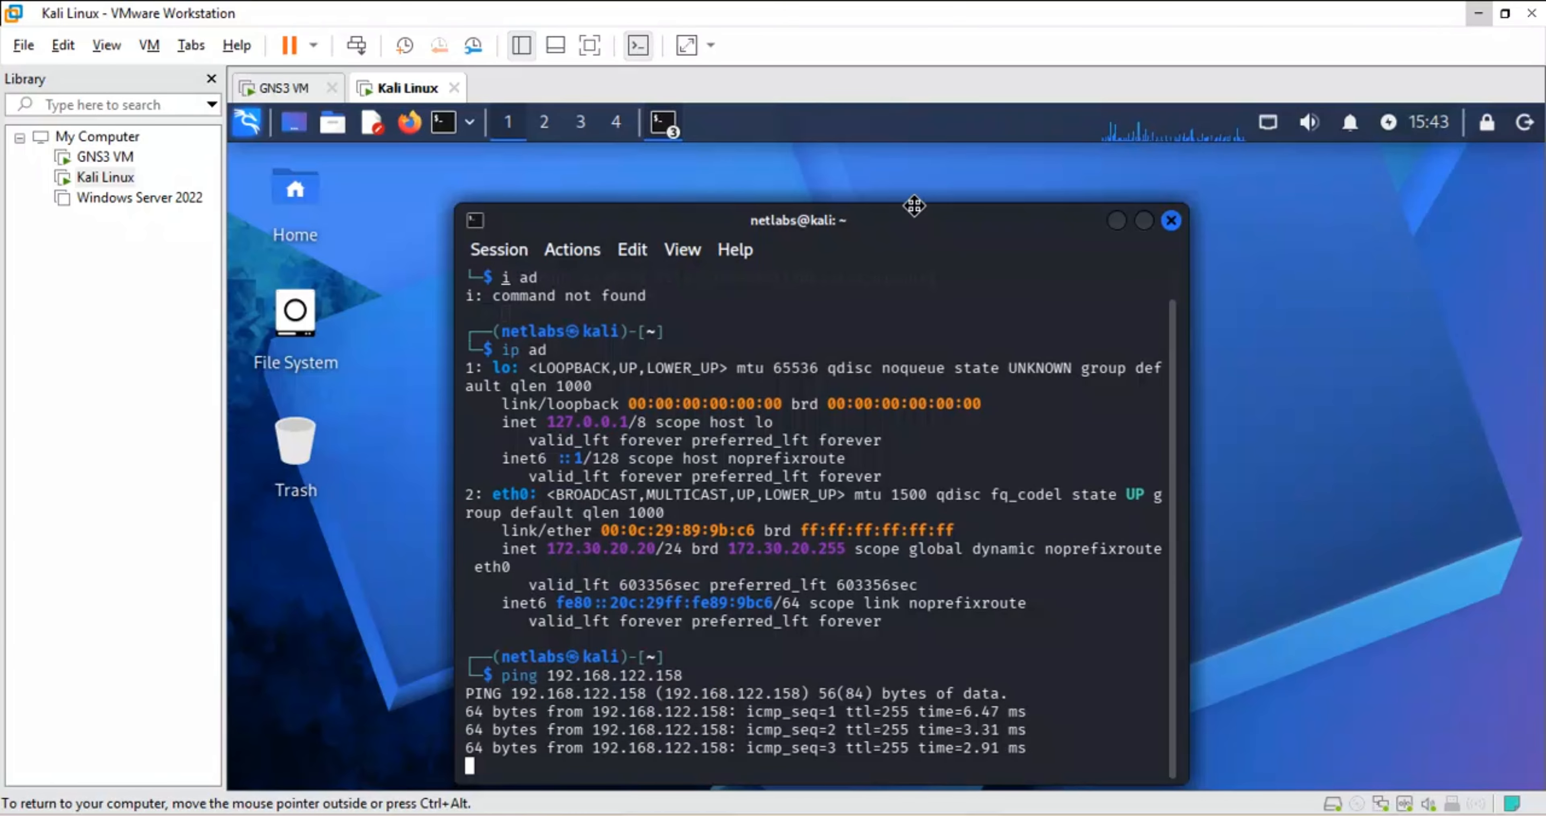
{"action": "left_click_drag", "start_coordinate": [914, 206], "coordinate": [898, 145]}
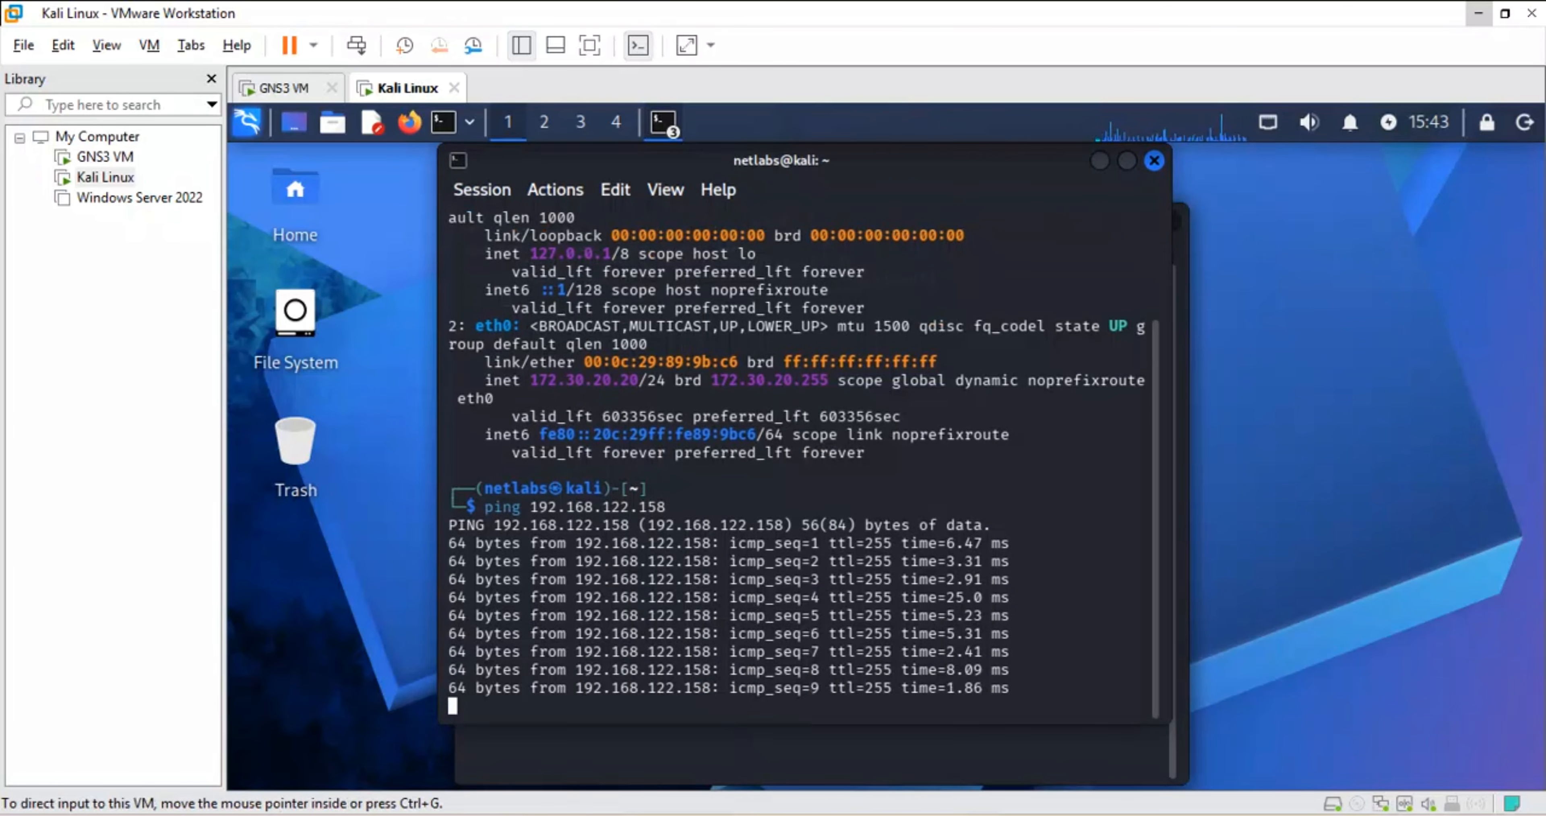
{"action": "left_click", "coordinate": [690, 815]}
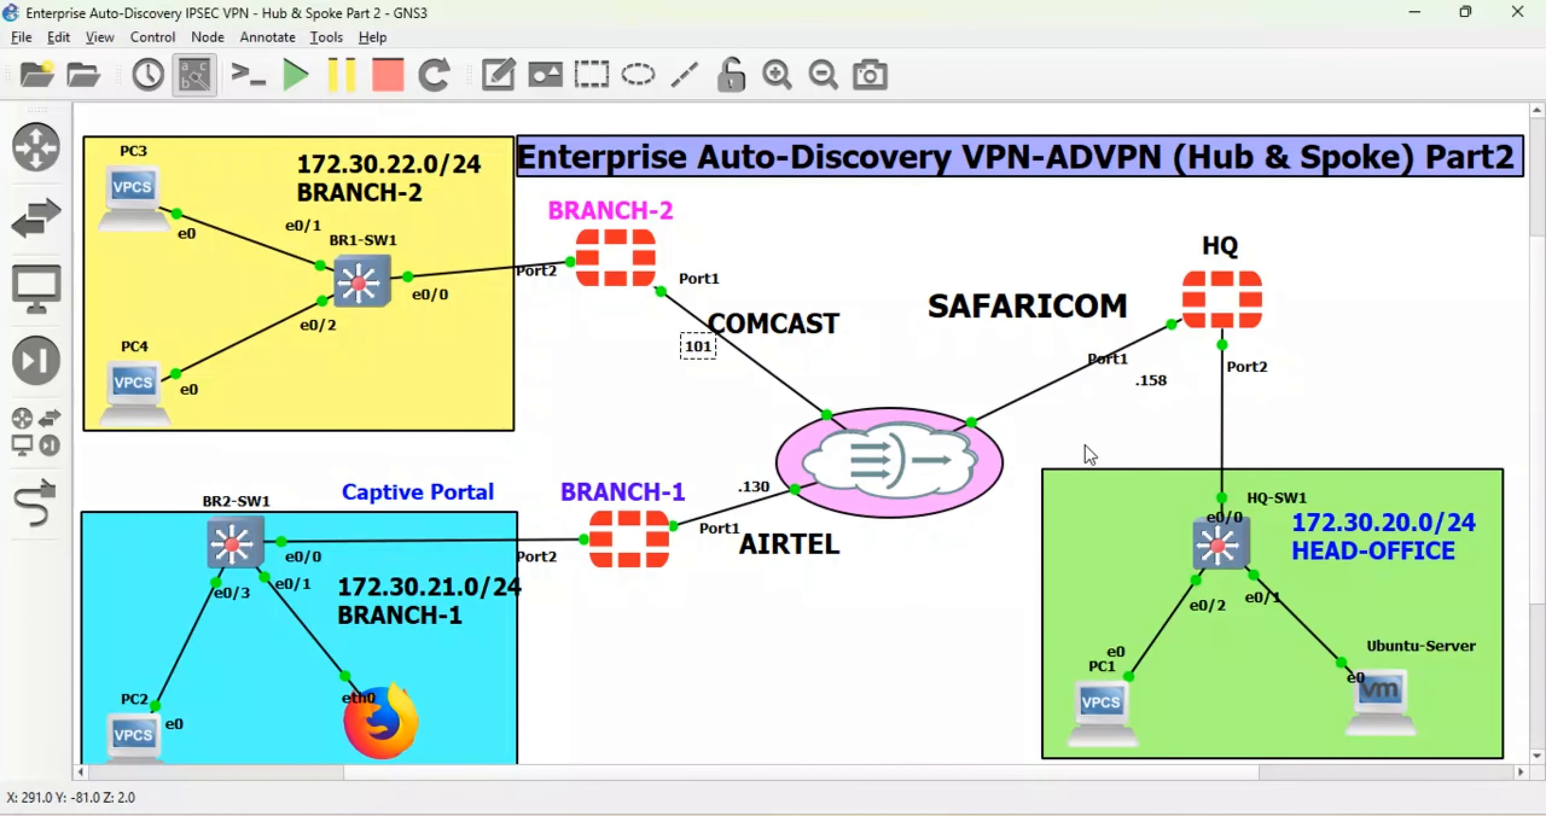
- Nudge the .158 address label on HQ's link, then return to Kali's running ping
{"action": "left_click", "coordinate": [1153, 382]}
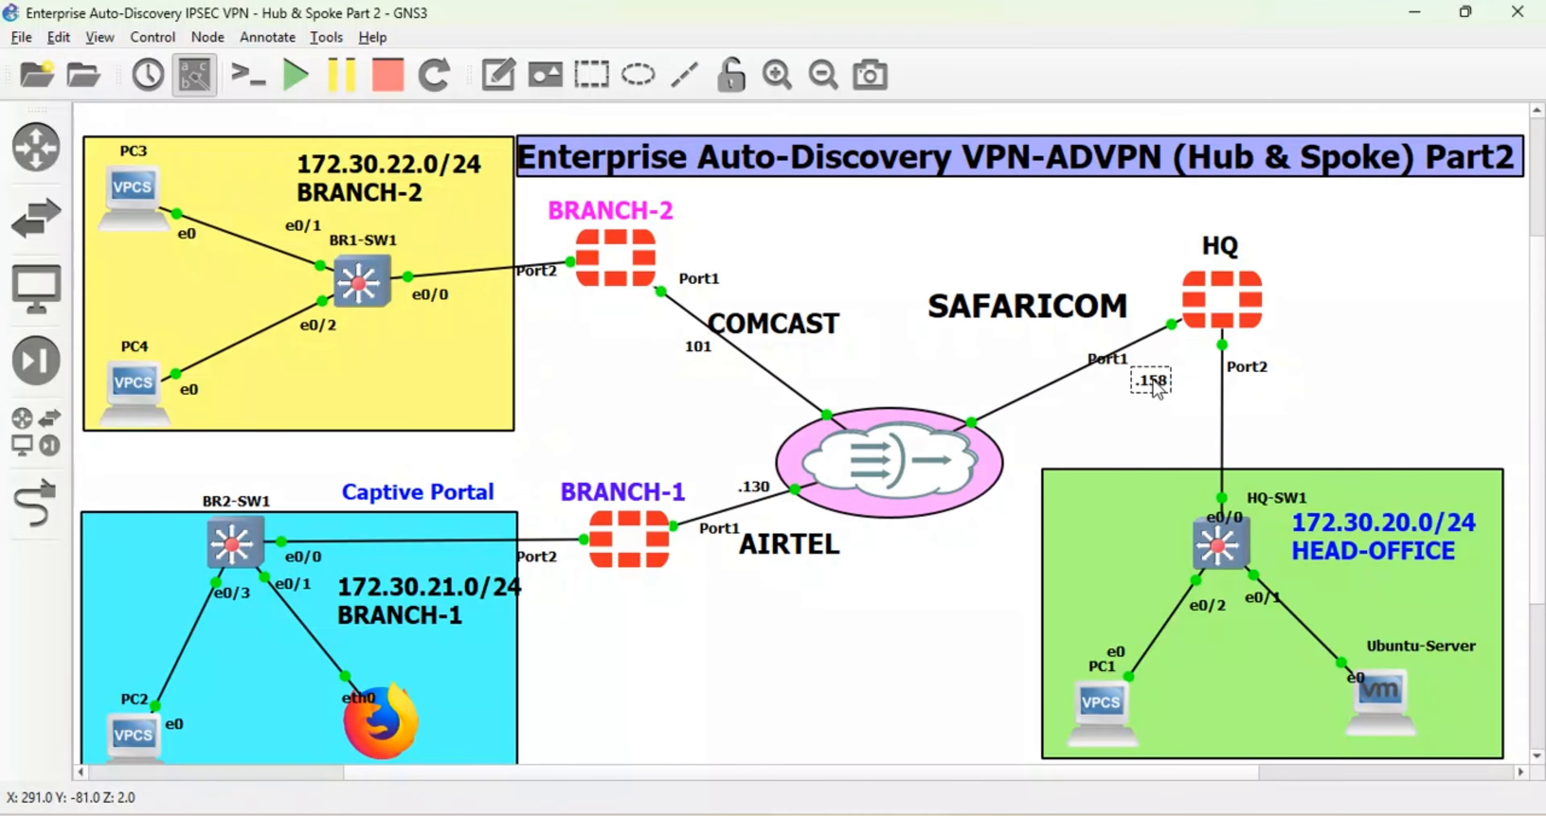
{"action": "left_click_drag", "start_coordinate": [1152, 383], "coordinate": [1143, 381]}
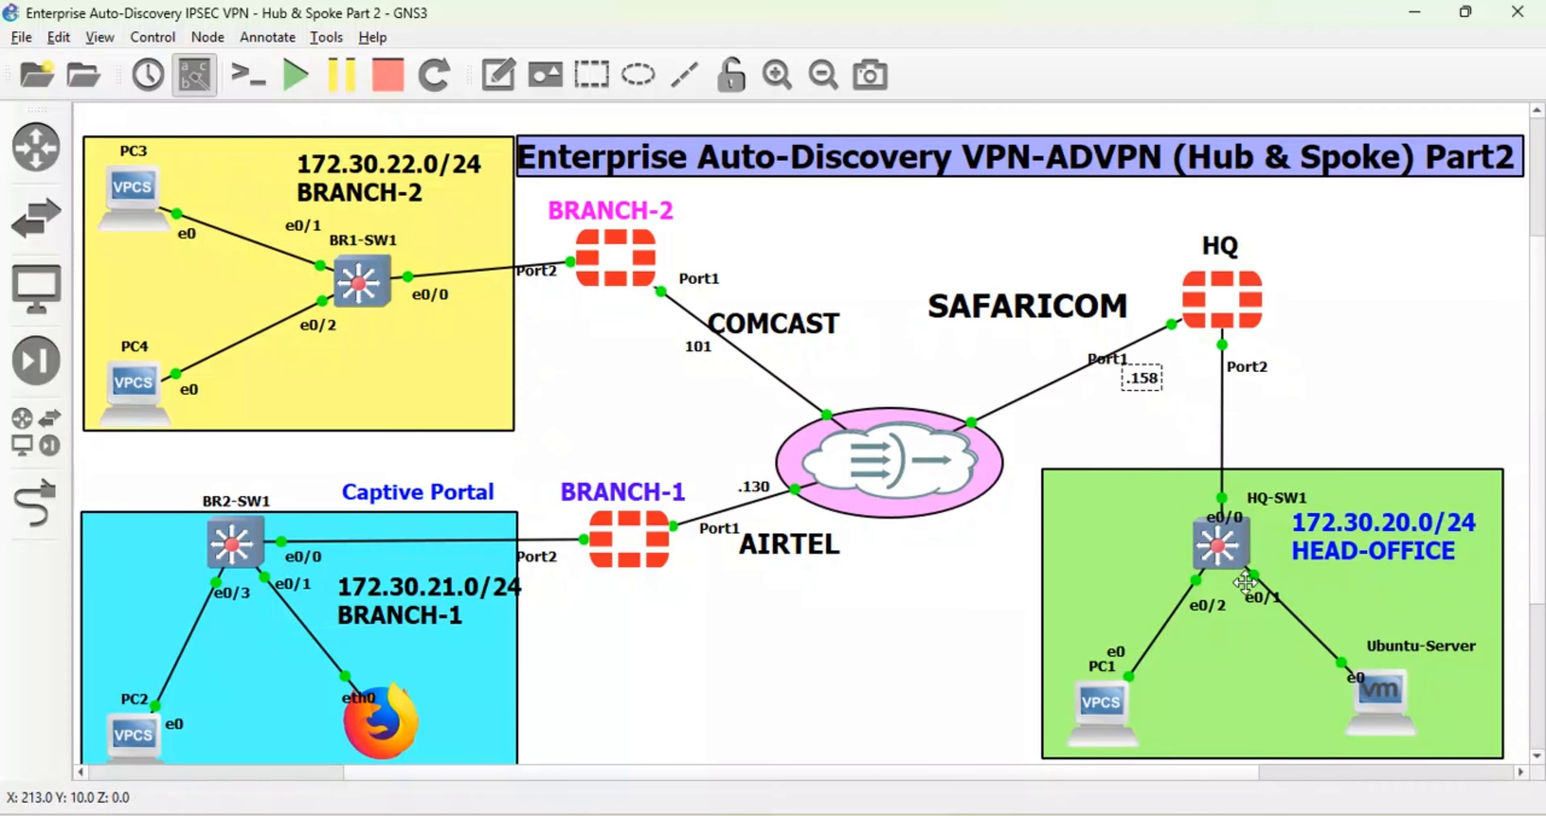
{"action": "mouse_move", "coordinate": [700, 814]}
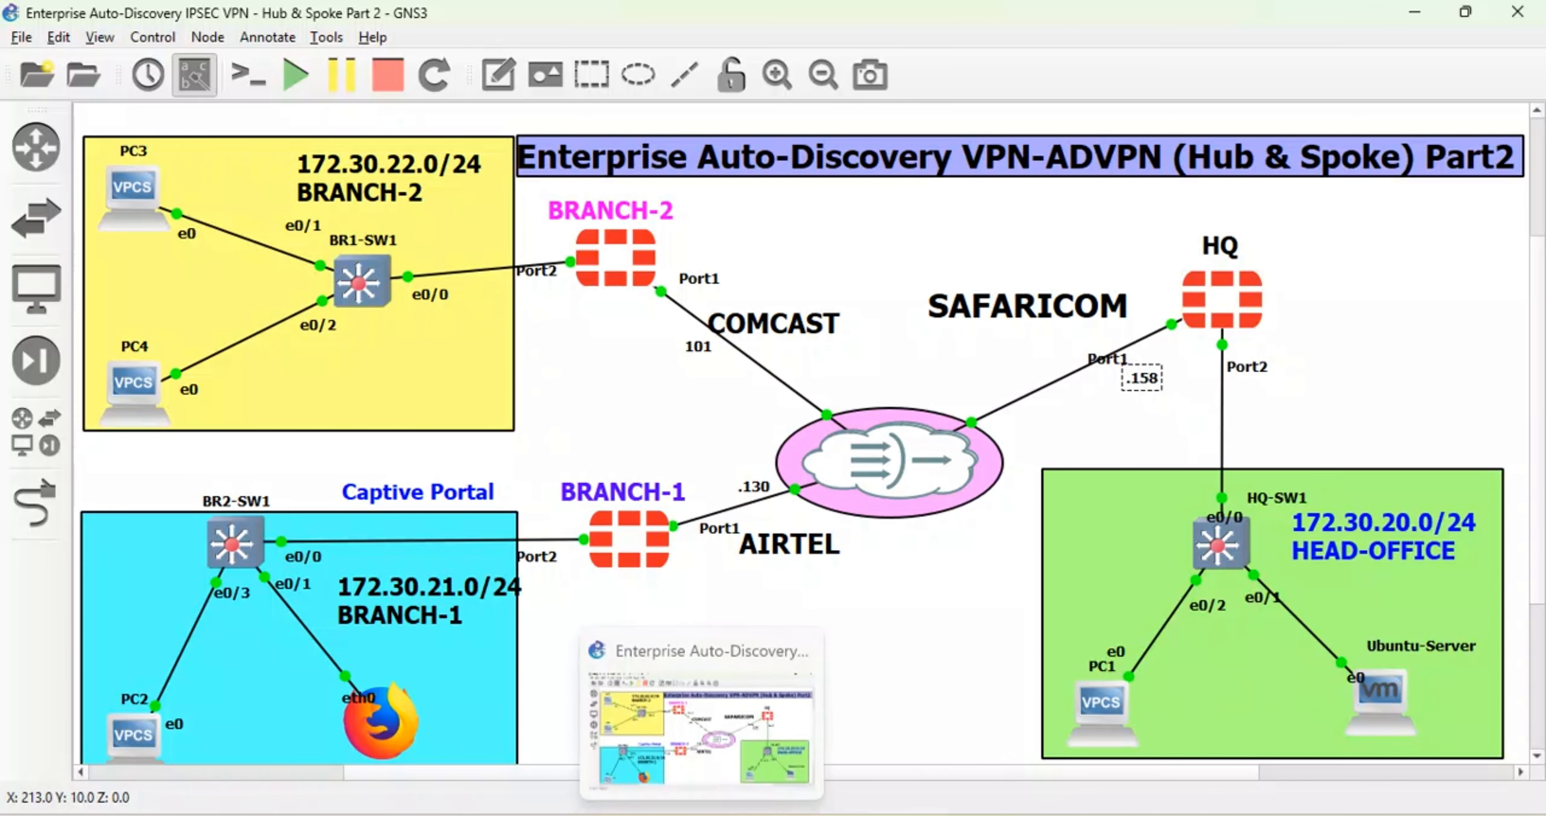
{"action": "left_click", "coordinate": [708, 744]}
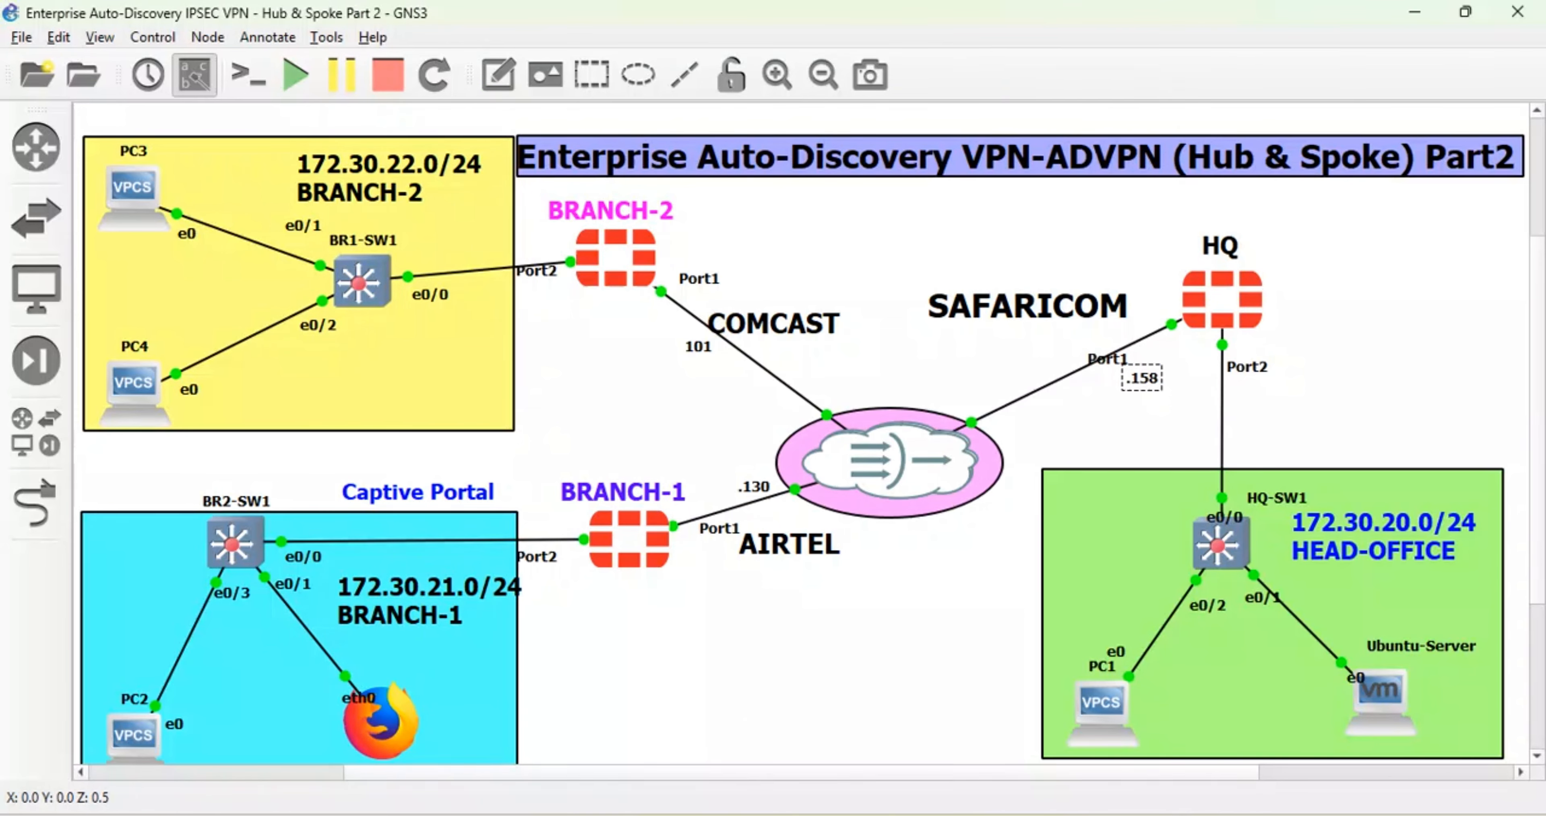
{"action": "mouse_move", "coordinate": [934, 804]}
{"action": "left_click", "coordinate": [1009, 749]}
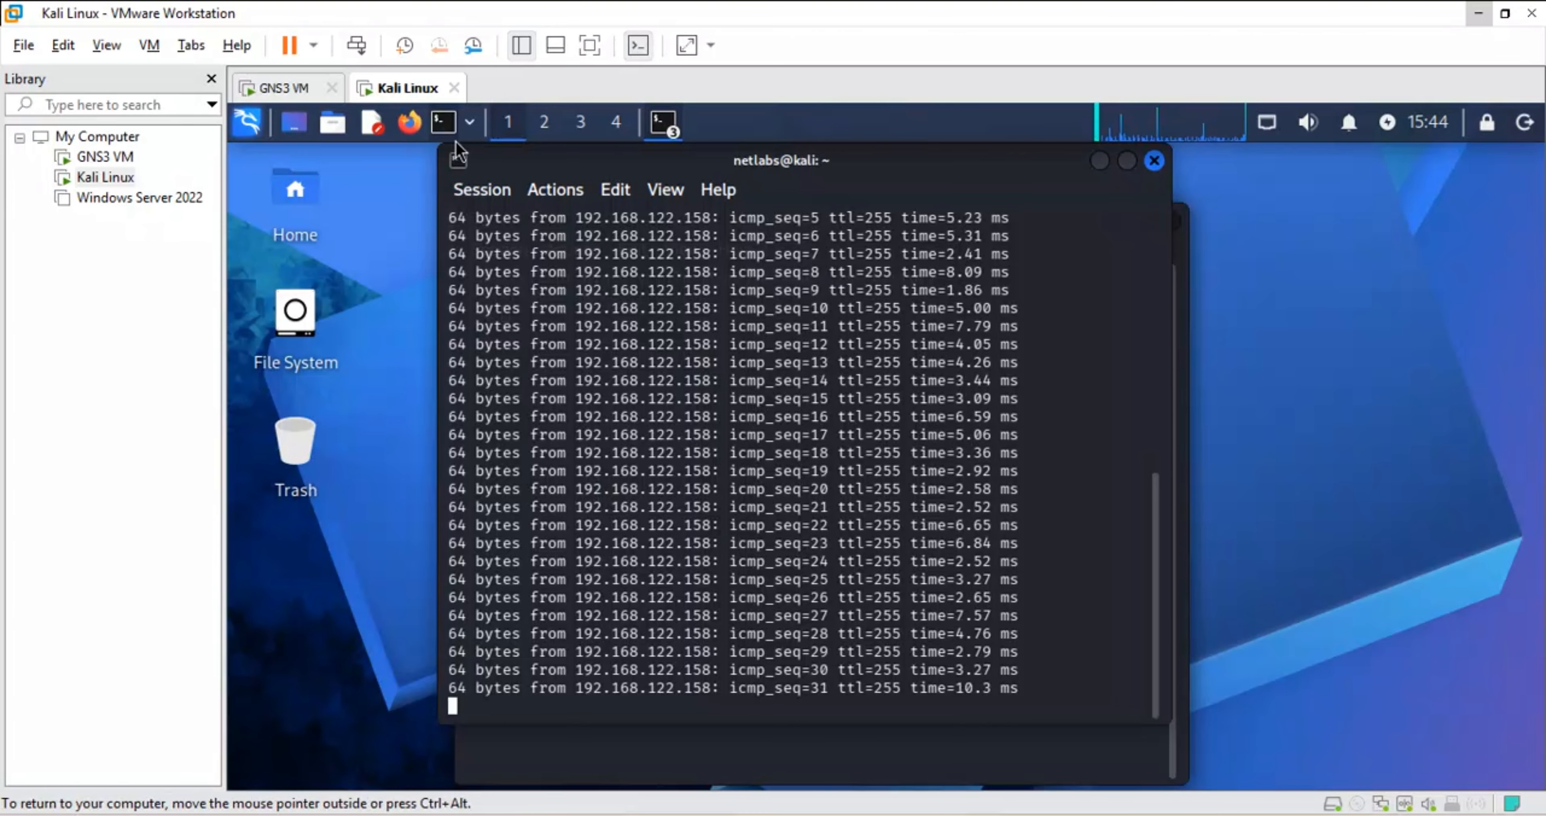
- Open a second Kali terminal, ping 192.168.122.101, and highlight the ping command
{"action": "key", "text": "ctrl+shift+n"}
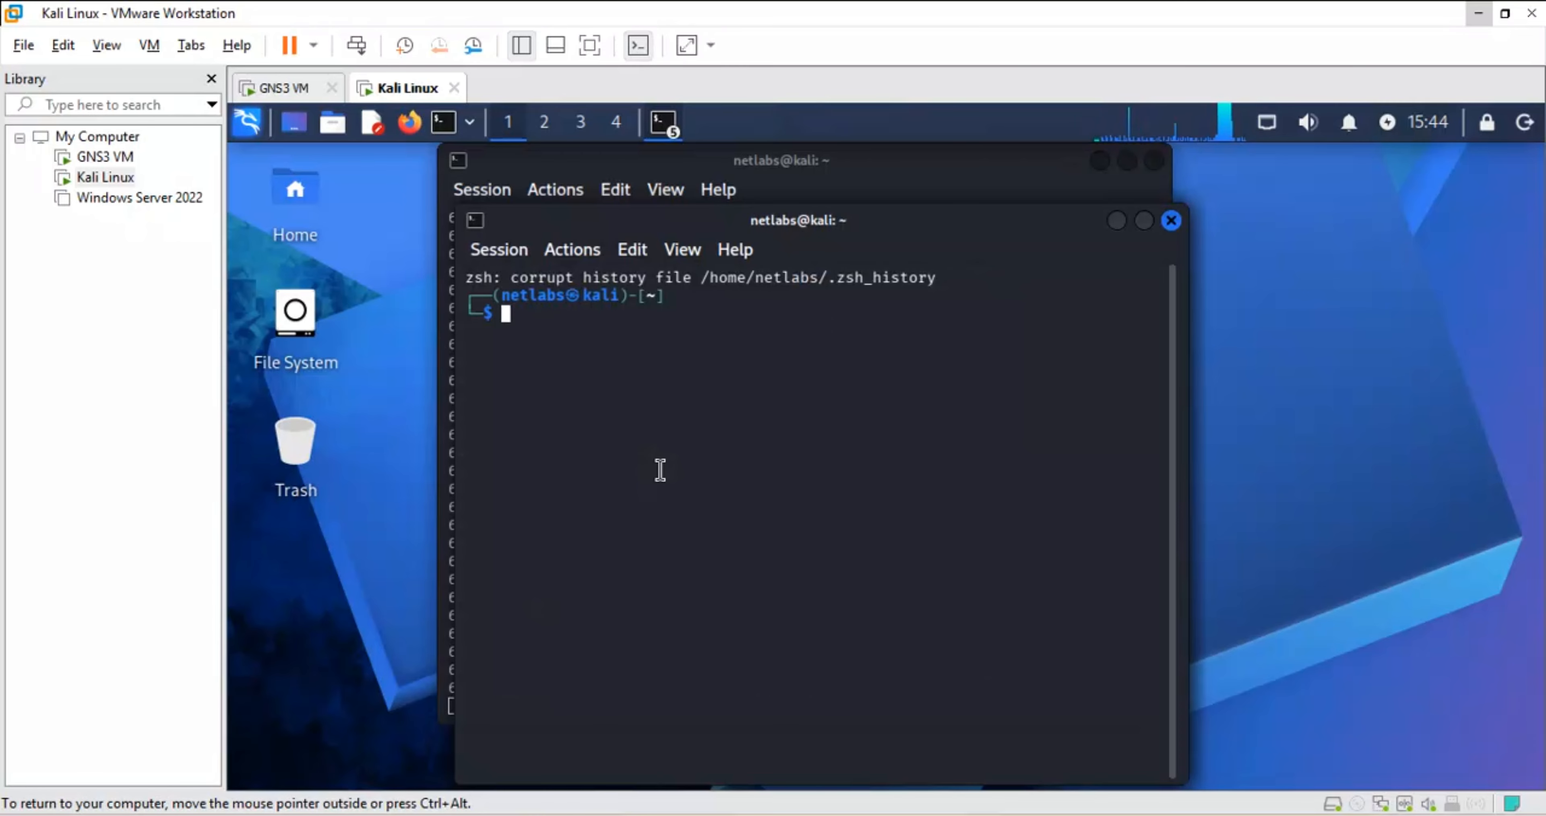
{"action": "type", "text": "ping"}
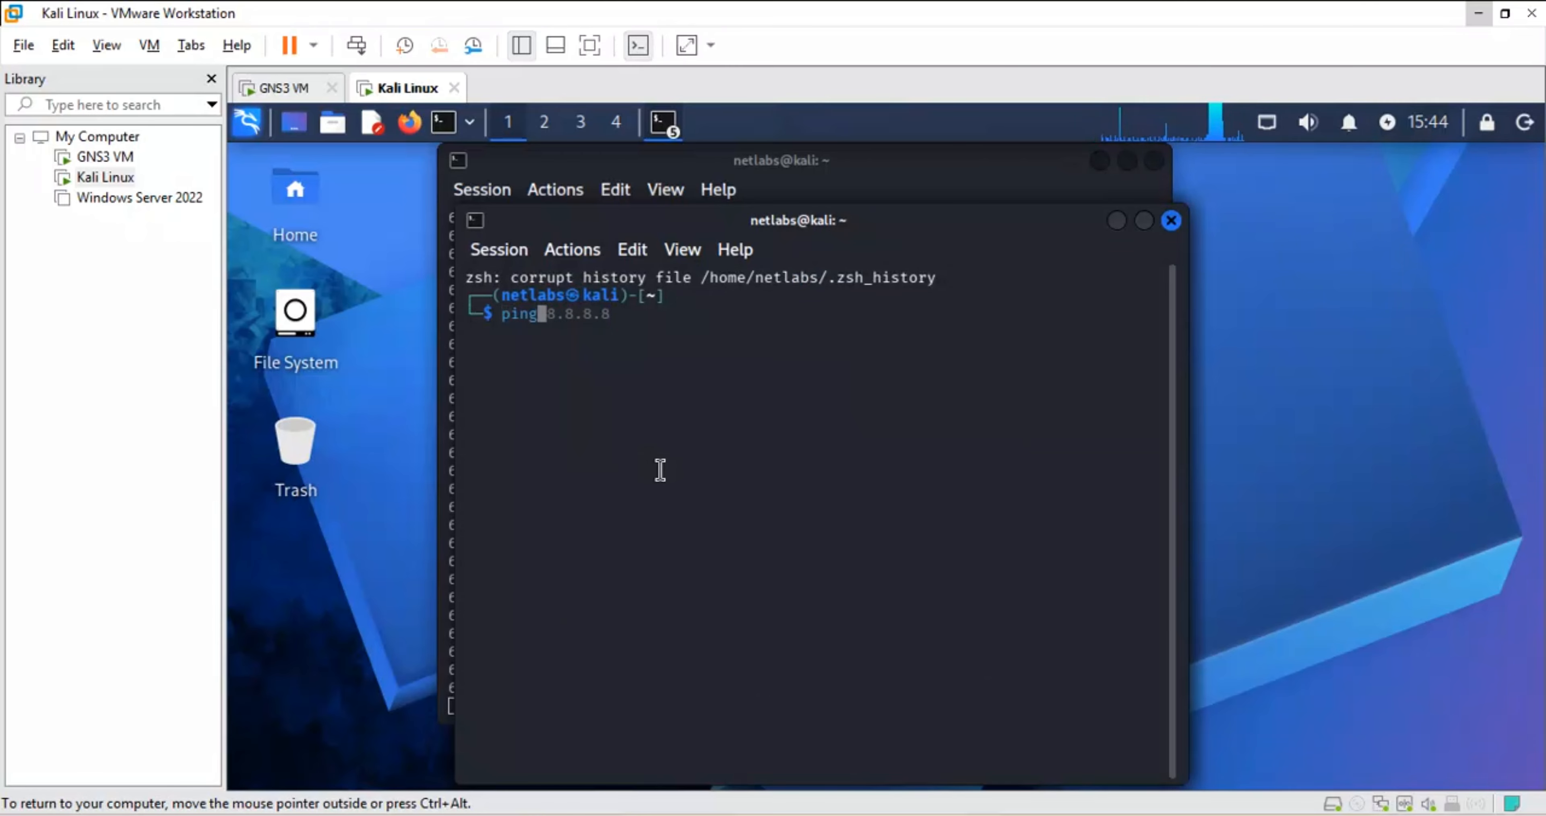
{"action": "type", "text": " 192"}
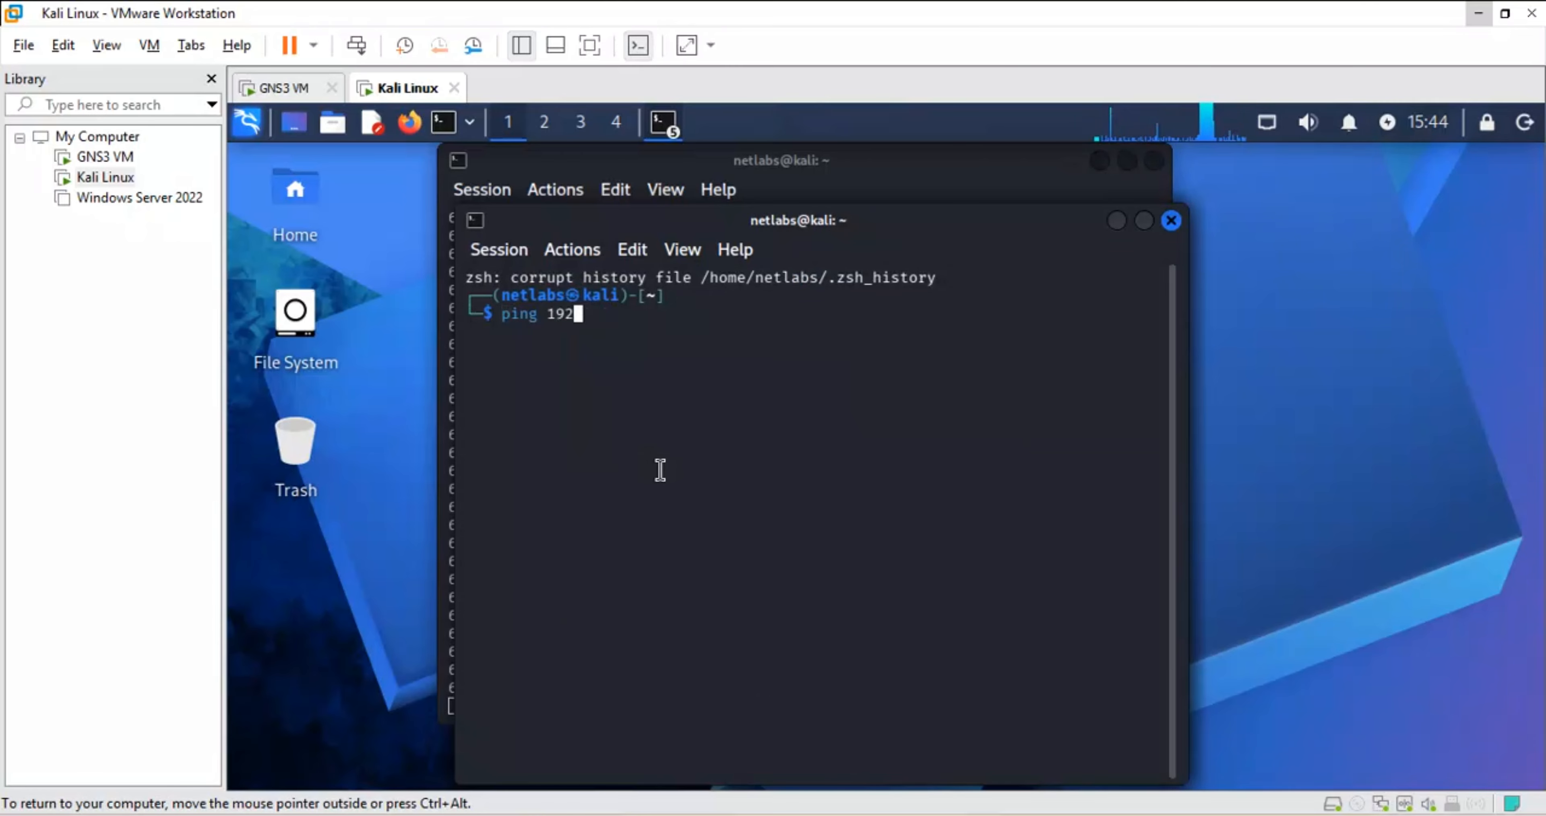
{"action": "type", "text": ".168."}
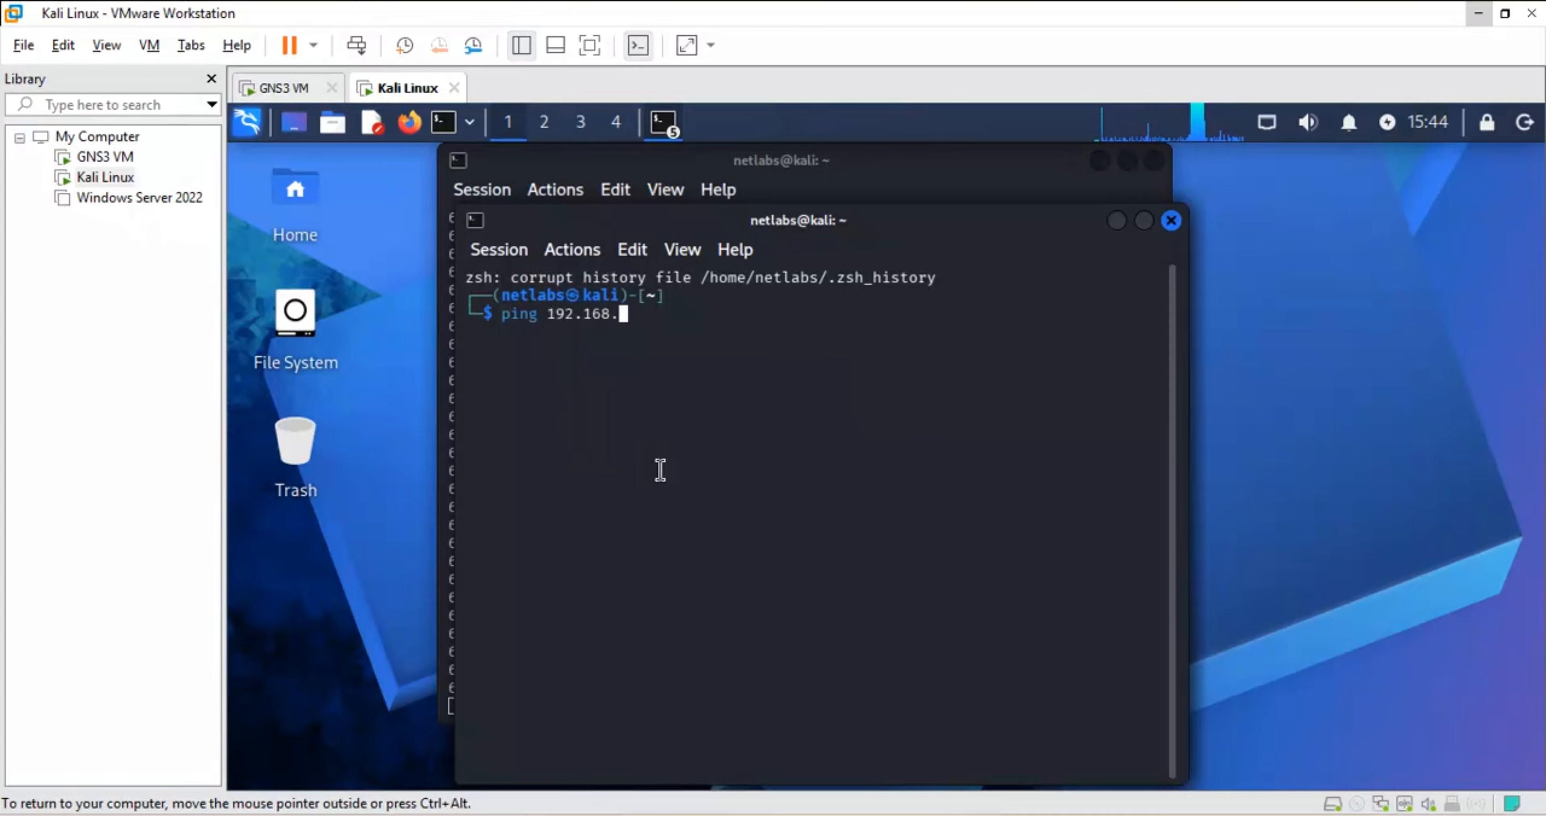
{"action": "type", "text": "122.101"}
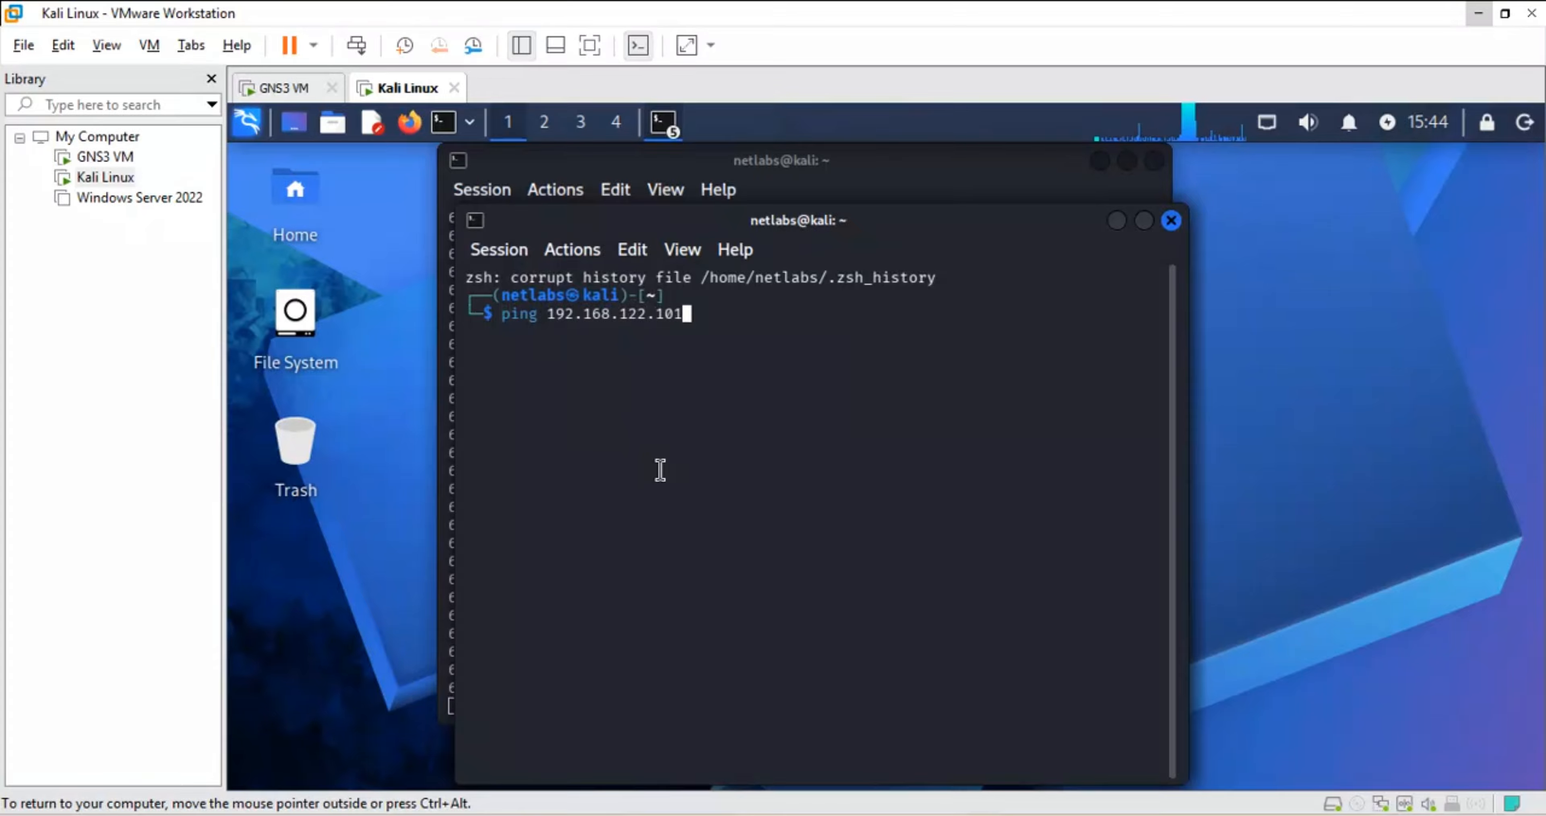
{"action": "key", "text": "Return"}
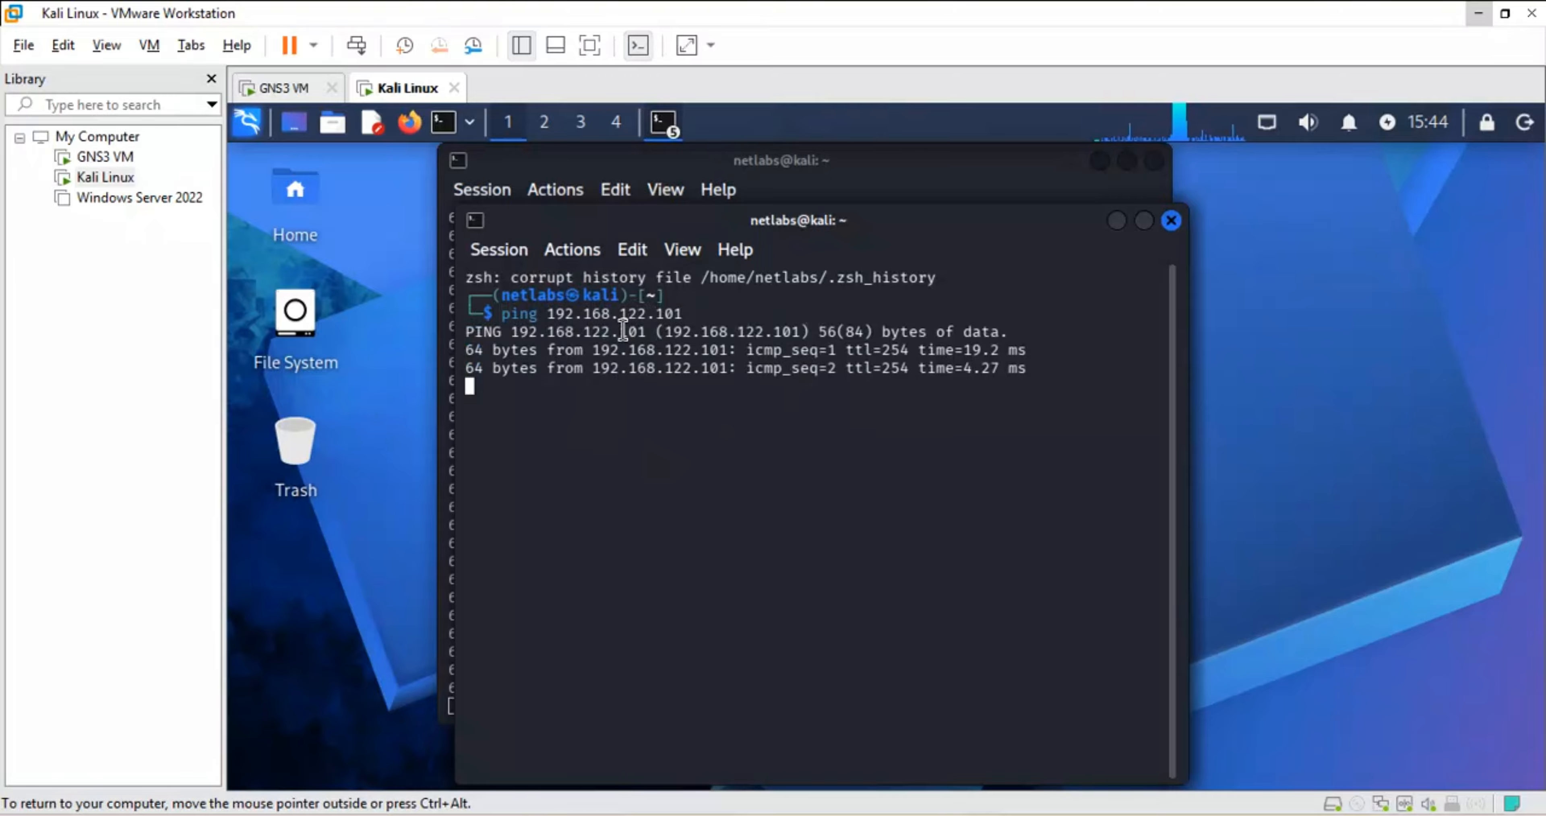
{"action": "left_click_drag", "start_coordinate": [696, 315], "coordinate": [508, 318]}
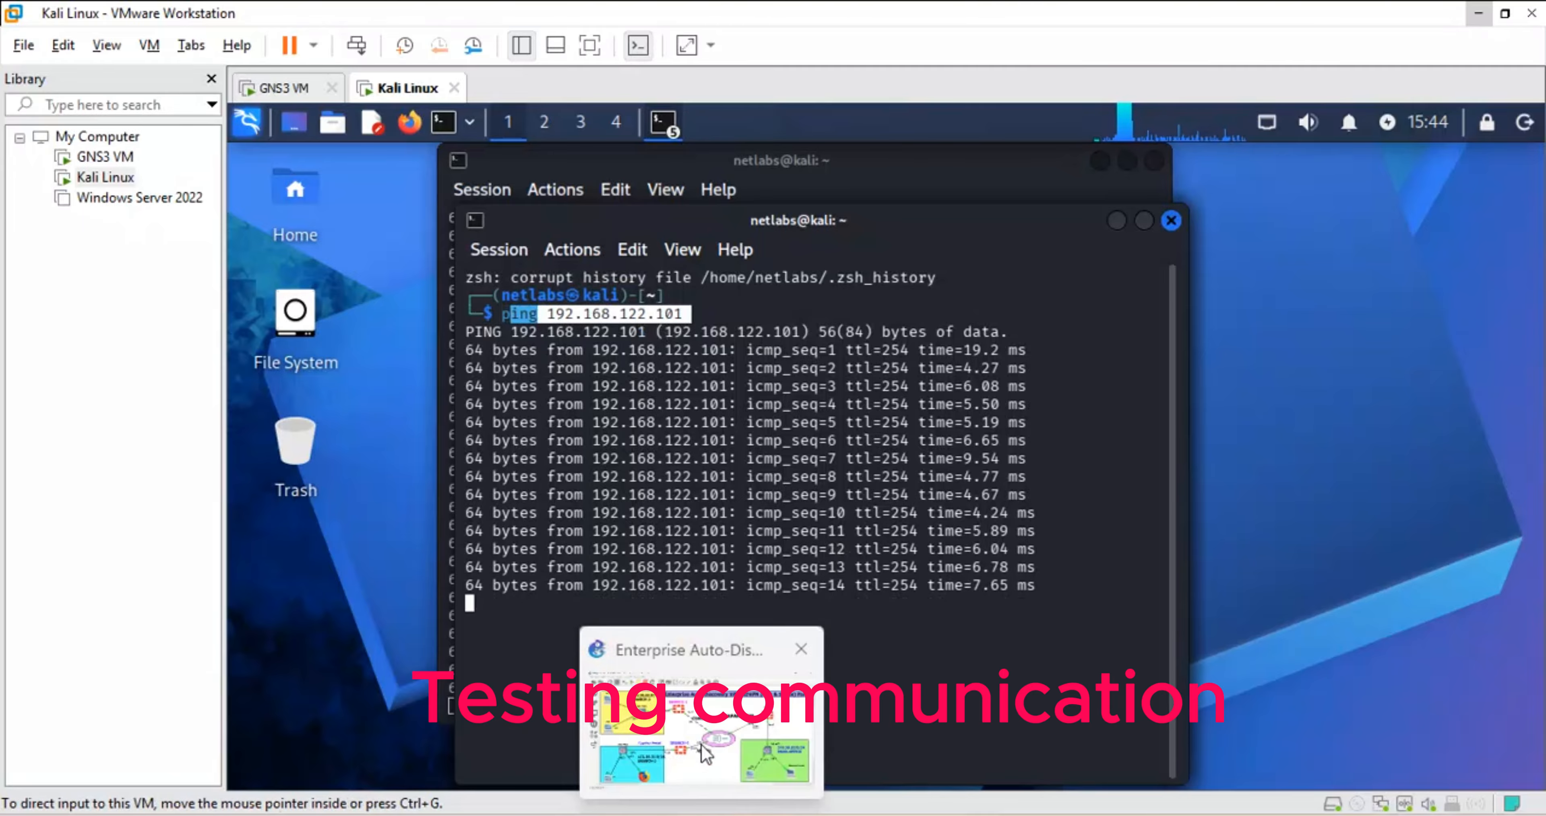
- Move the 101 link label beside COMCAST and reposition the AIRTEL link label
{"action": "left_click", "coordinate": [703, 748]}
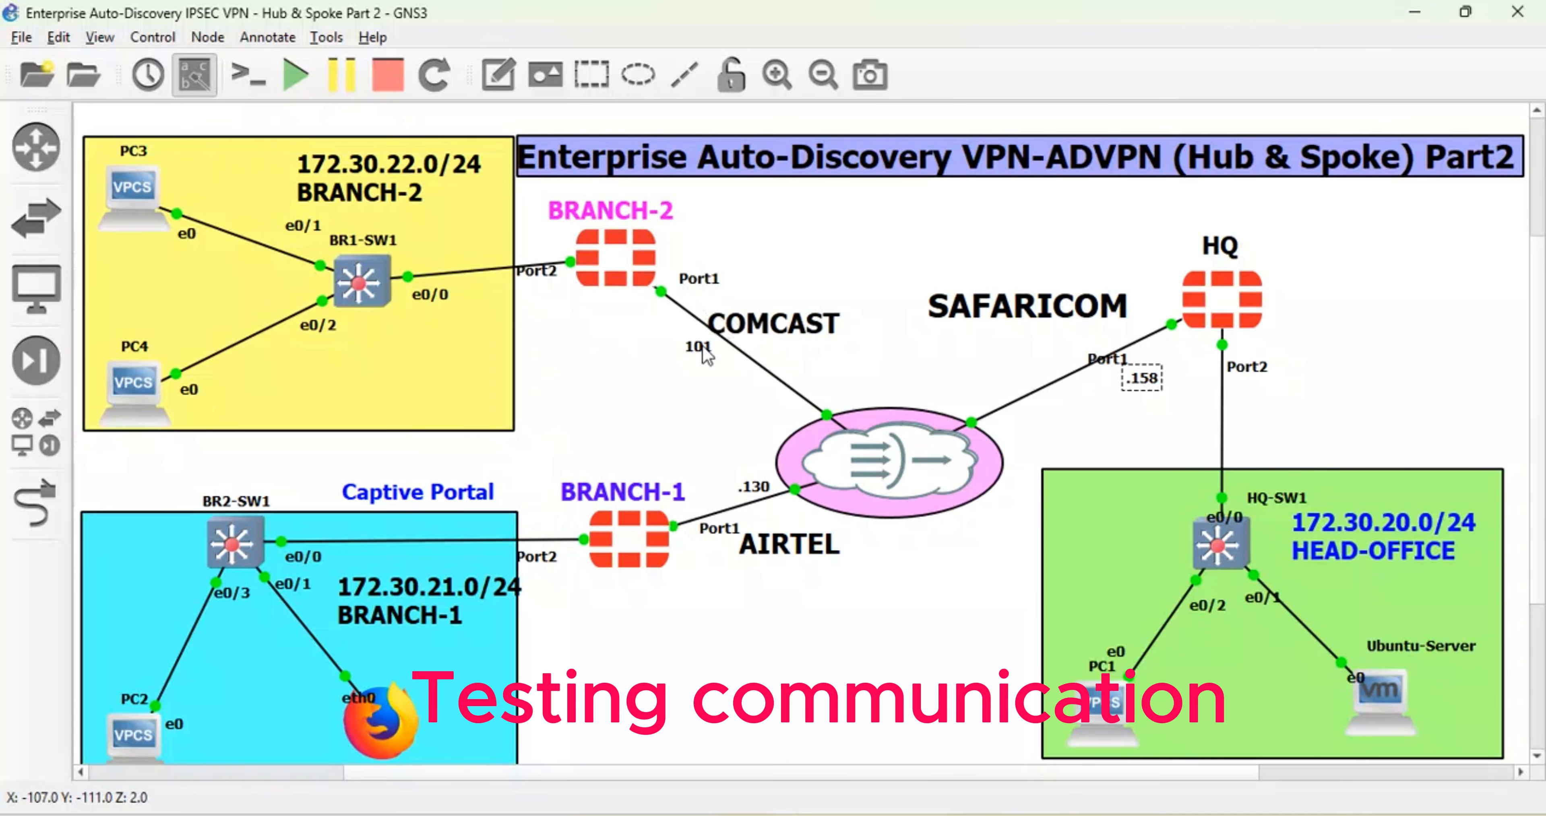
{"action": "left_click_drag", "start_coordinate": [703, 350], "coordinate": [779, 334]}
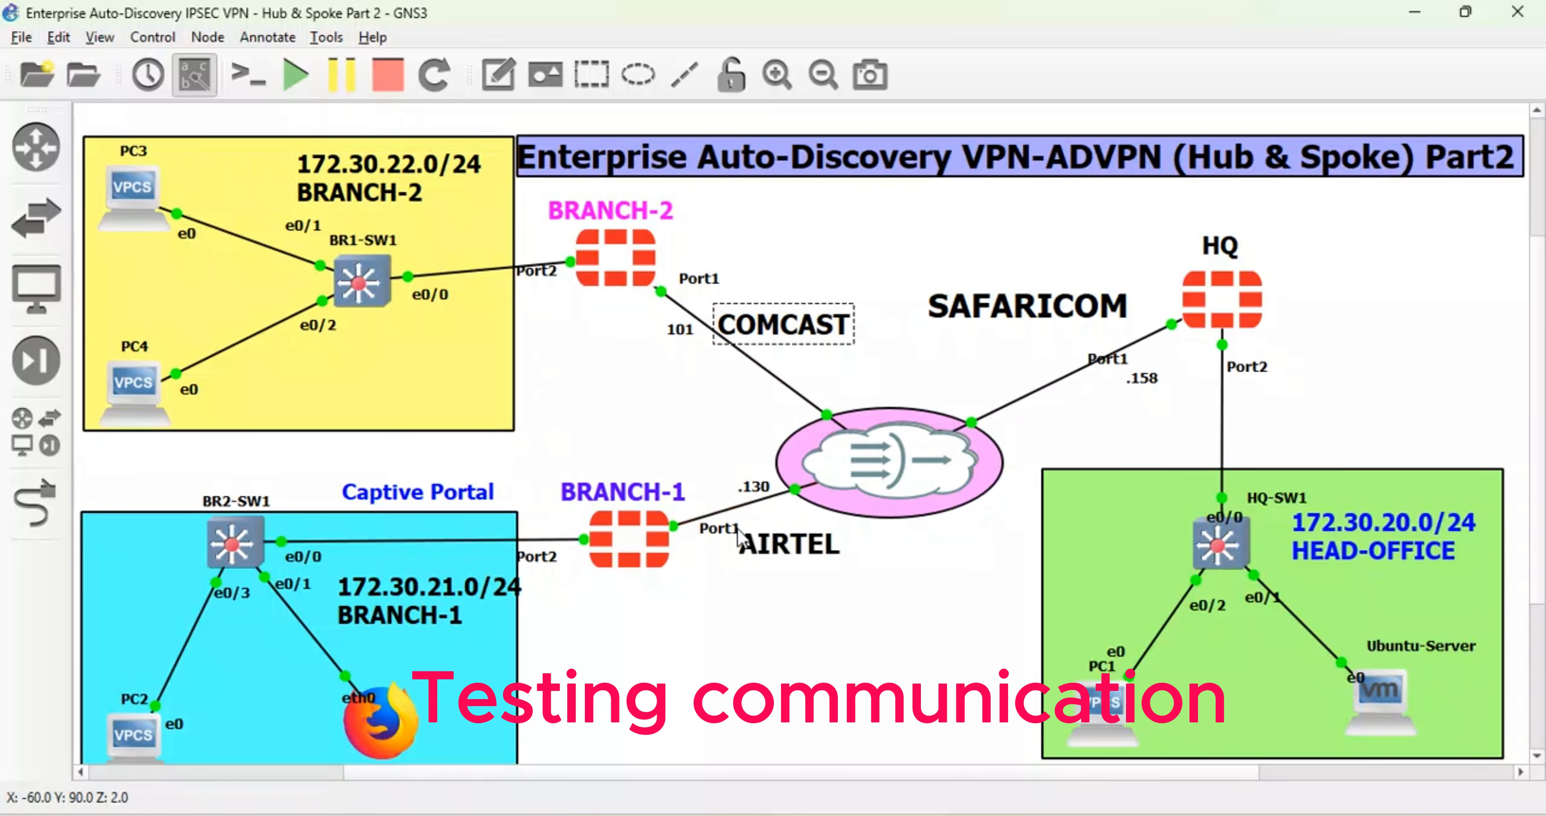
{"action": "left_click_drag", "start_coordinate": [733, 539], "coordinate": [743, 546]}
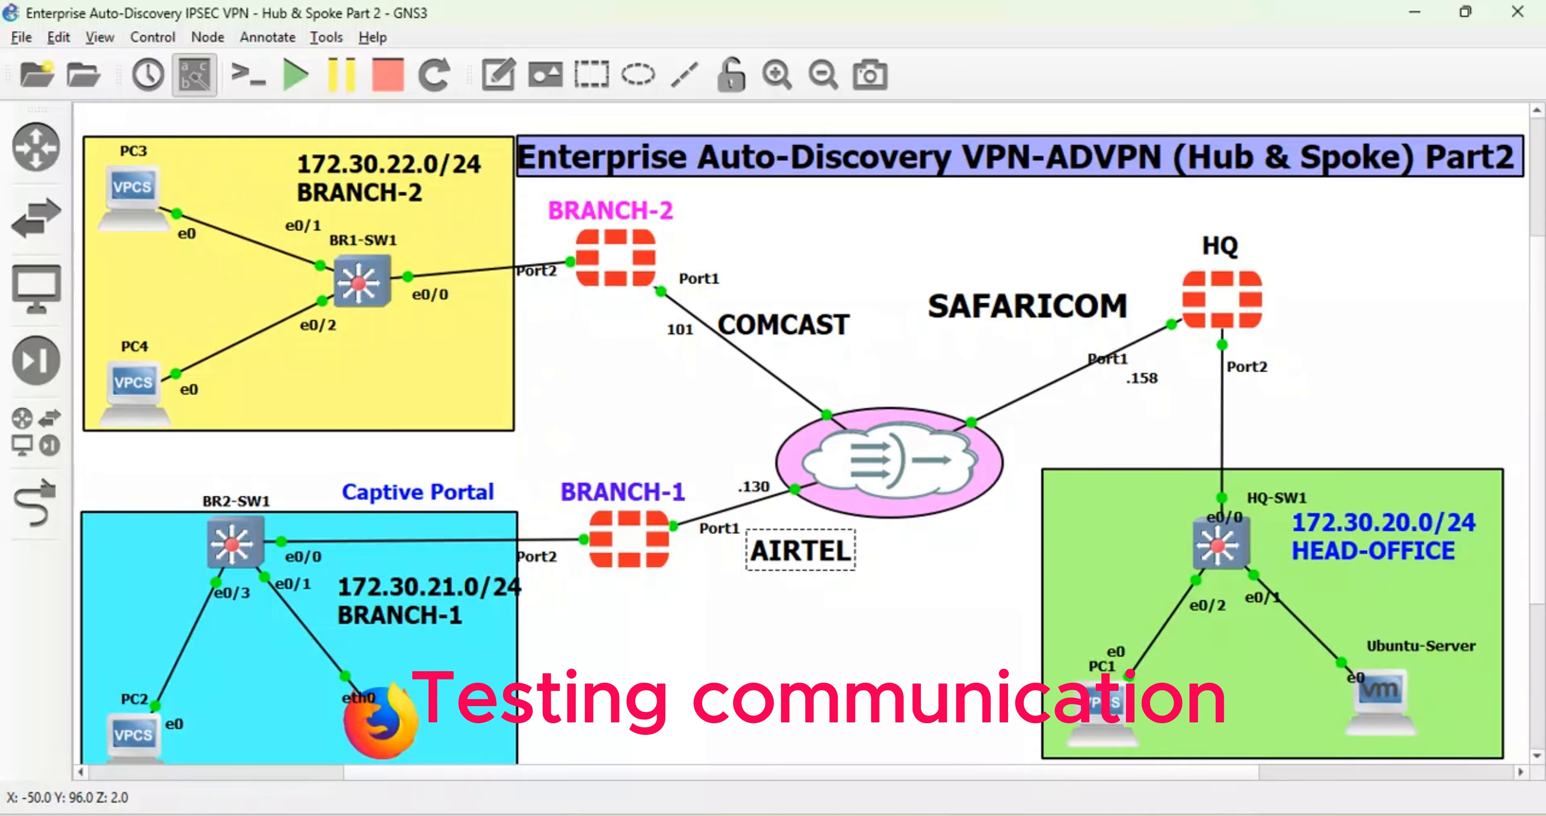
- Stop PC3's ping, highlight its DHCP address 172.30.22.50, then minimize its console
{"action": "mouse_move", "coordinate": [702, 814]}
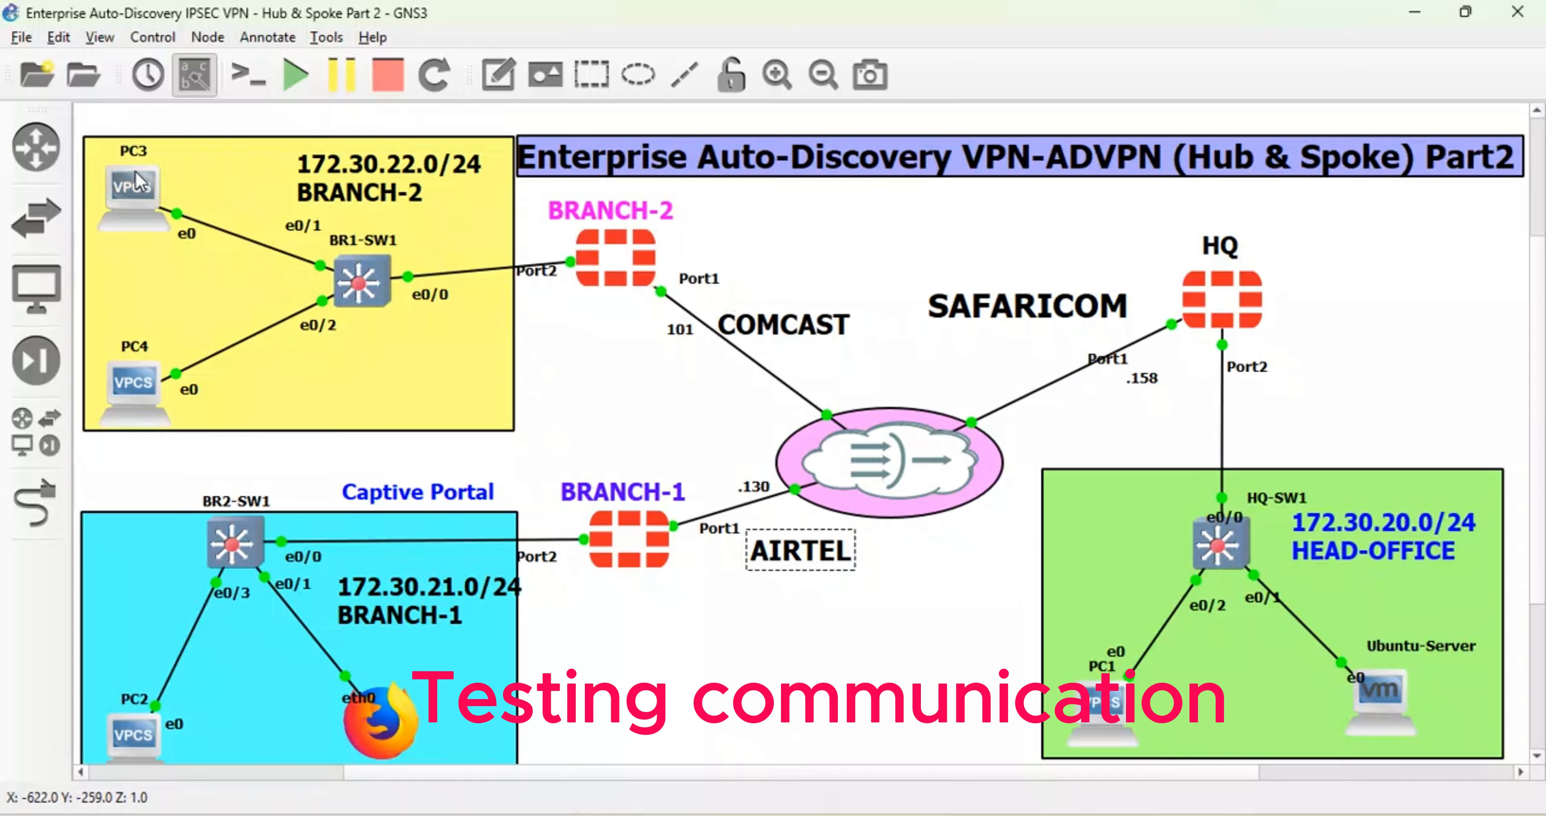
{"action": "double_click", "coordinate": [131, 200]}
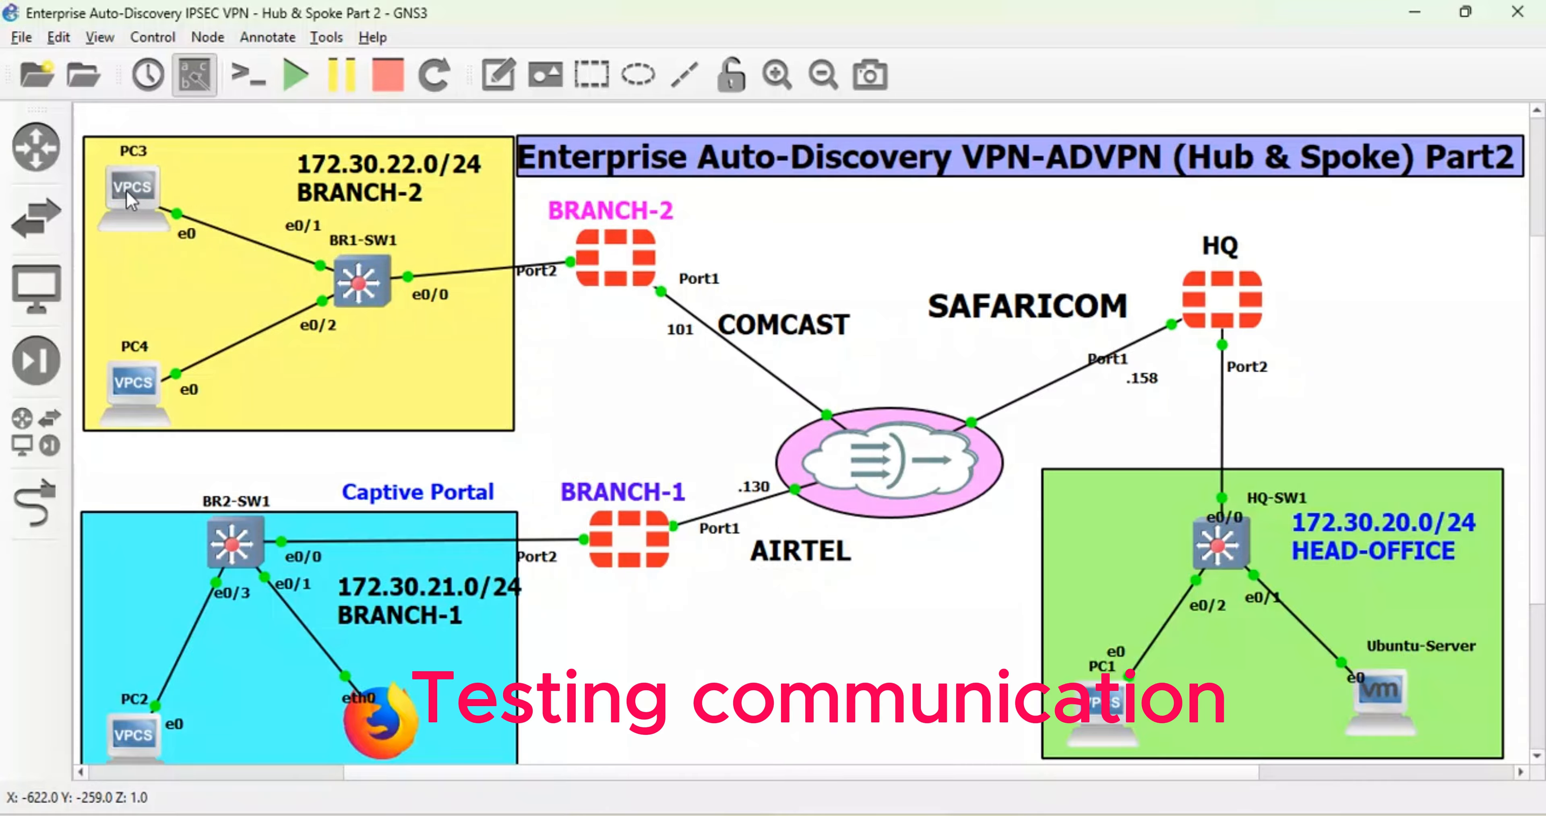
{"action": "key", "text": "ctrl+c"}
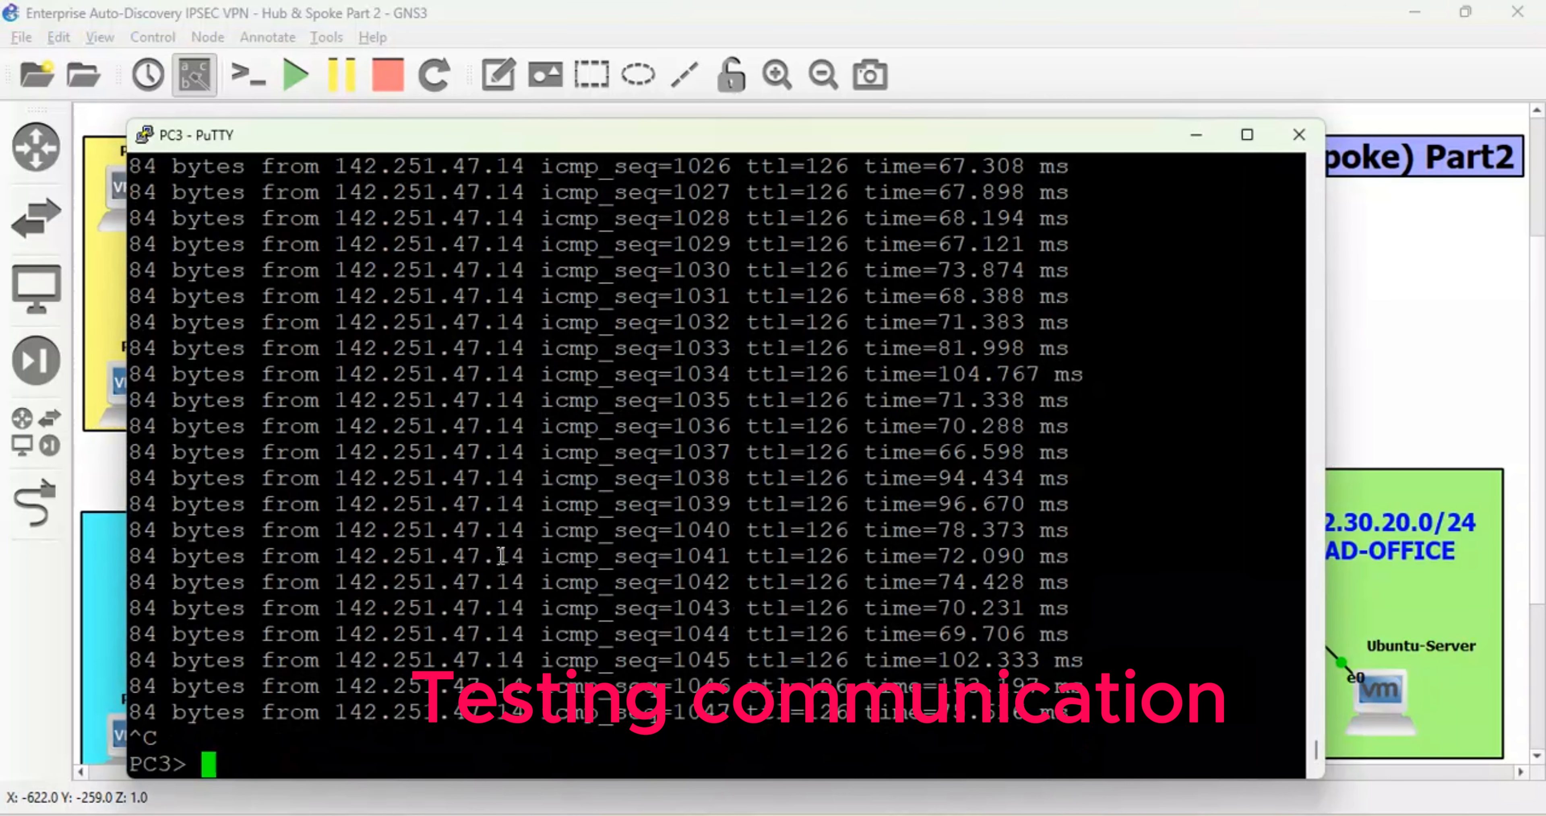
{"action": "scroll", "coordinate": [501, 556], "scroll_direction": "up", "scroll_amount": 20}
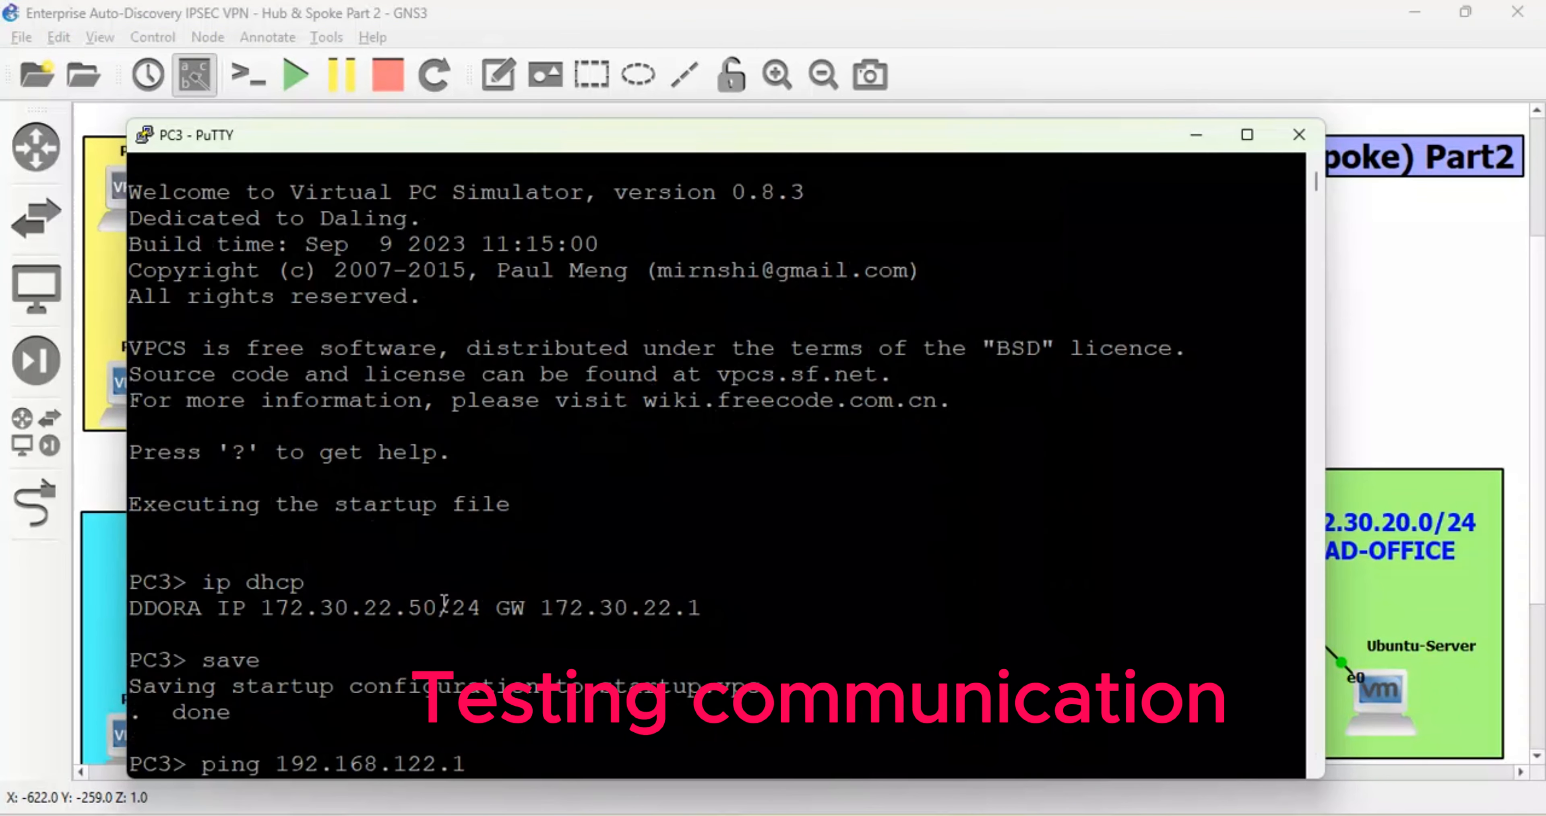
{"action": "left_click_drag", "start_coordinate": [444, 604], "coordinate": [351, 605]}
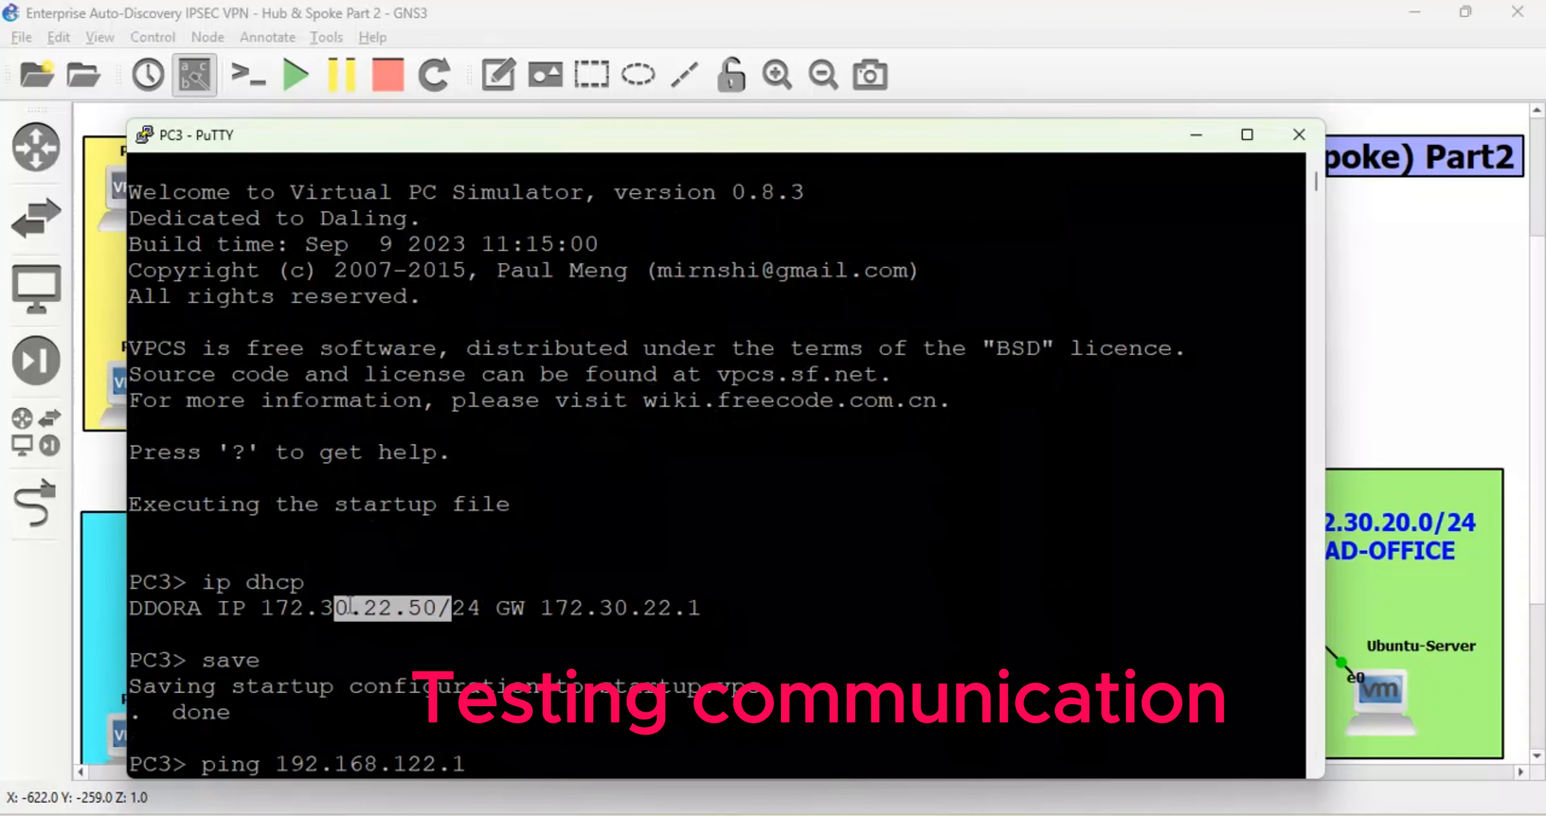
{"action": "left_click", "coordinate": [1196, 136]}
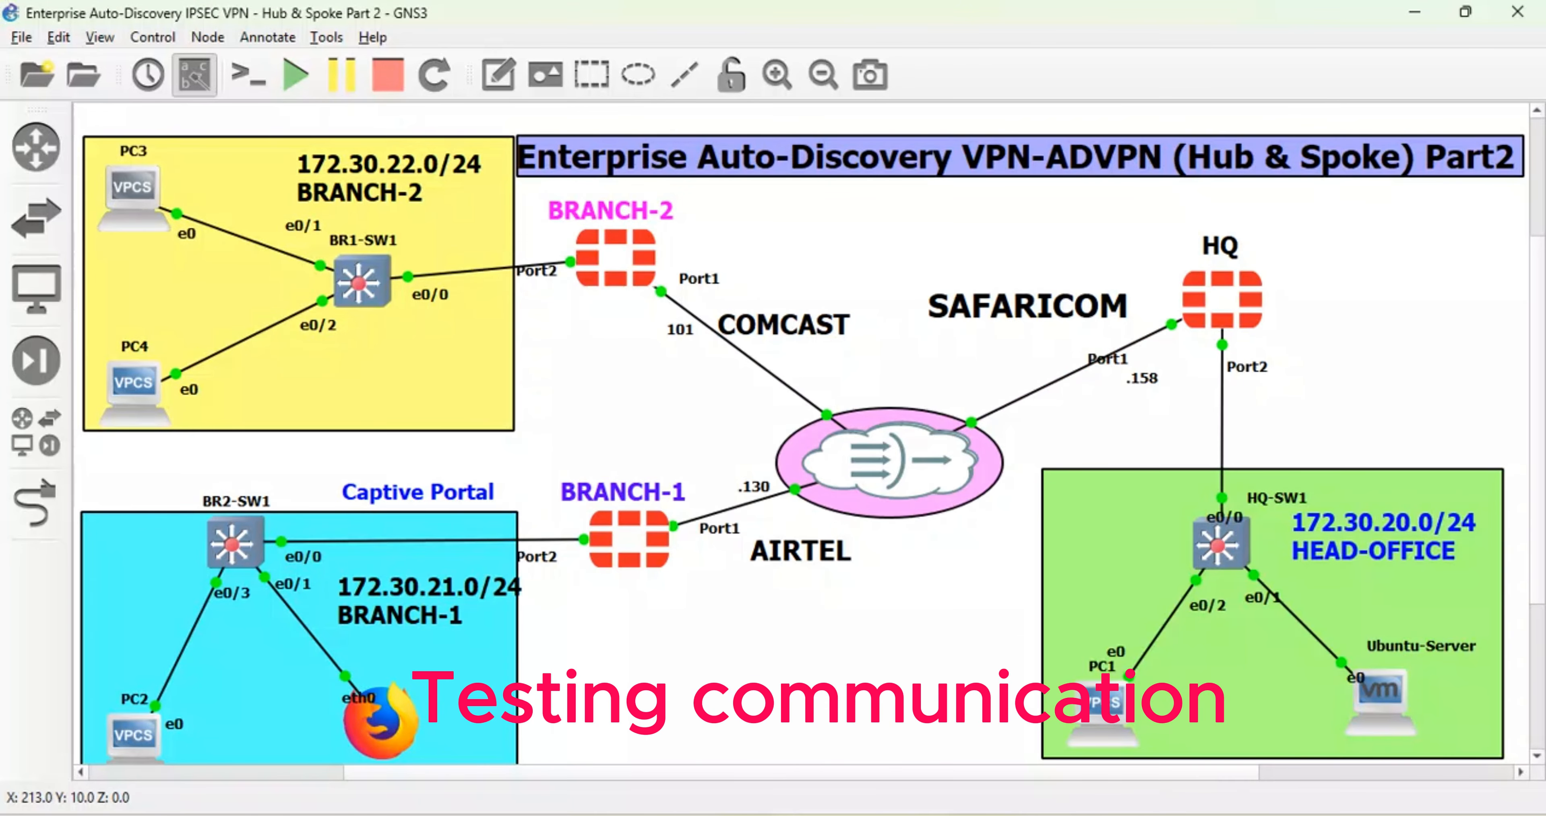
- Open a new Kali terminal and ping PC3 at 172.30.22.50
{"action": "mouse_move", "coordinate": [985, 785]}
{"action": "left_click", "coordinate": [1162, 703]}
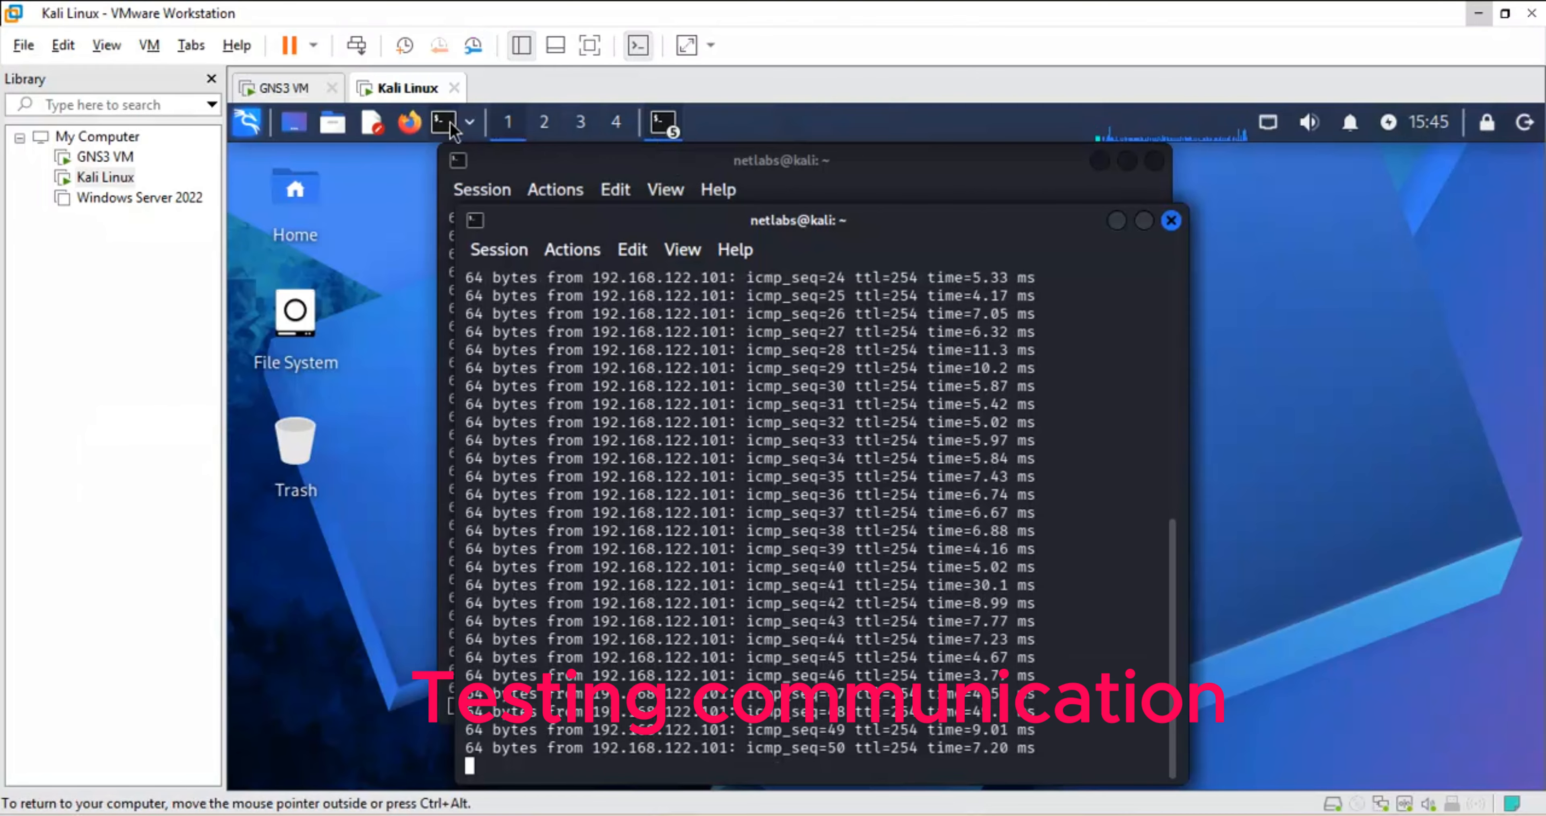
{"action": "key", "text": "ctrl+alt+t"}
{"action": "key", "text": "ctrl+alt+t"}
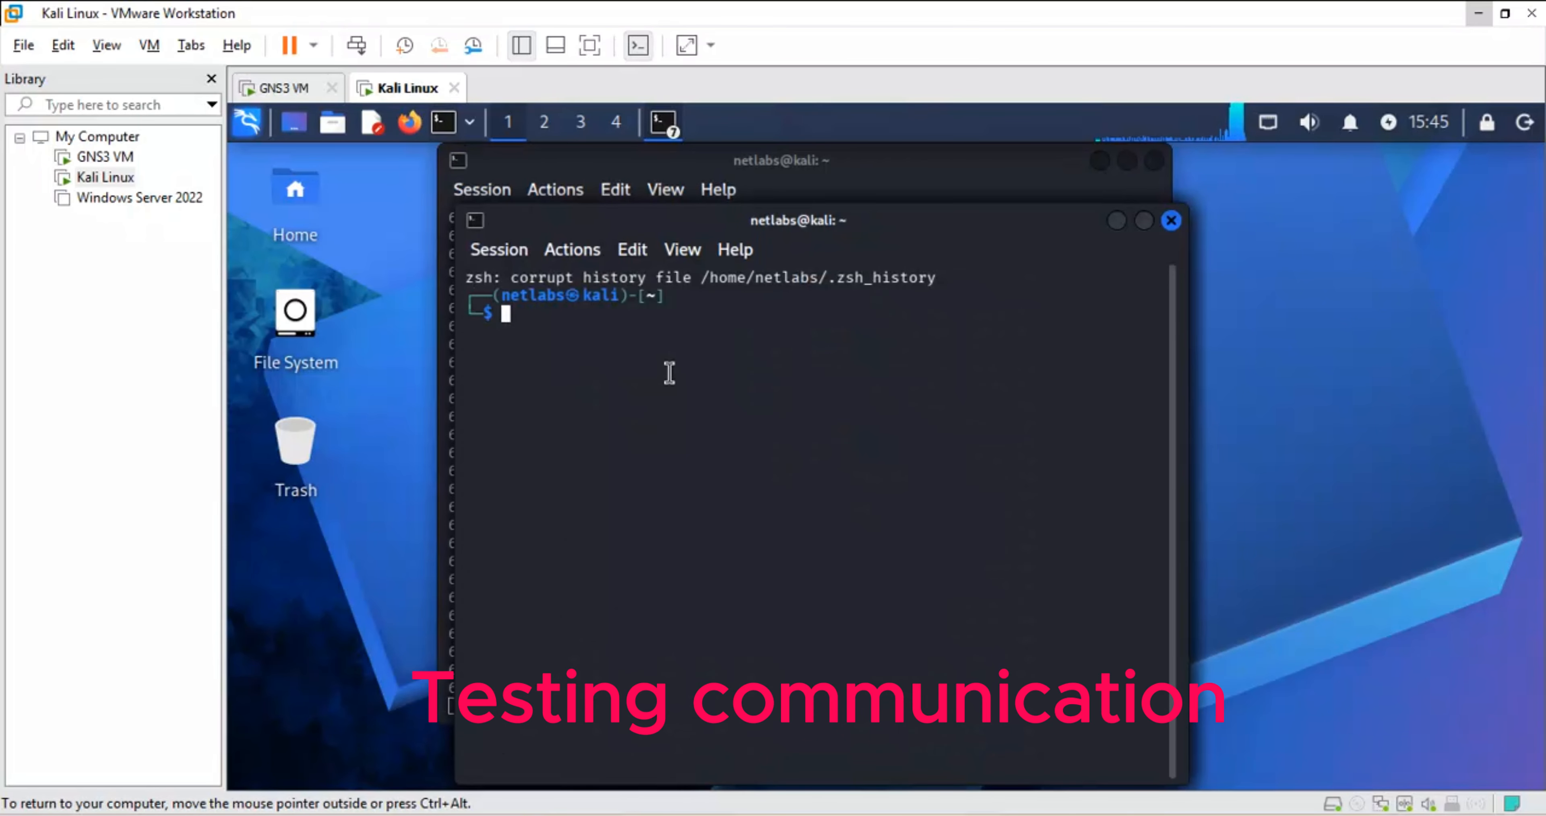
{"action": "type", "text": "ping 1"}
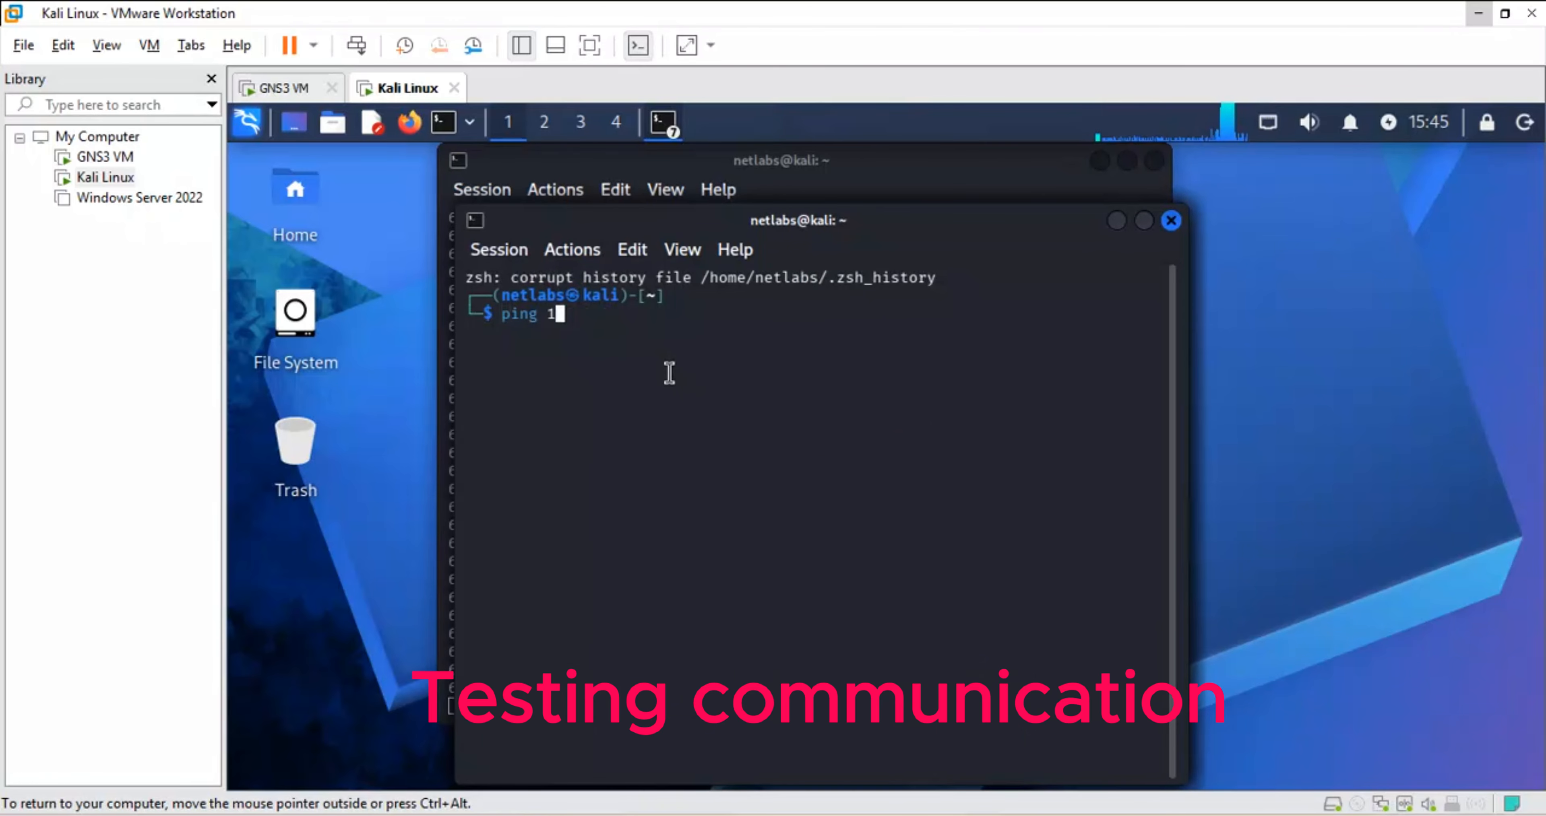
{"action": "type", "text": "72.30."}
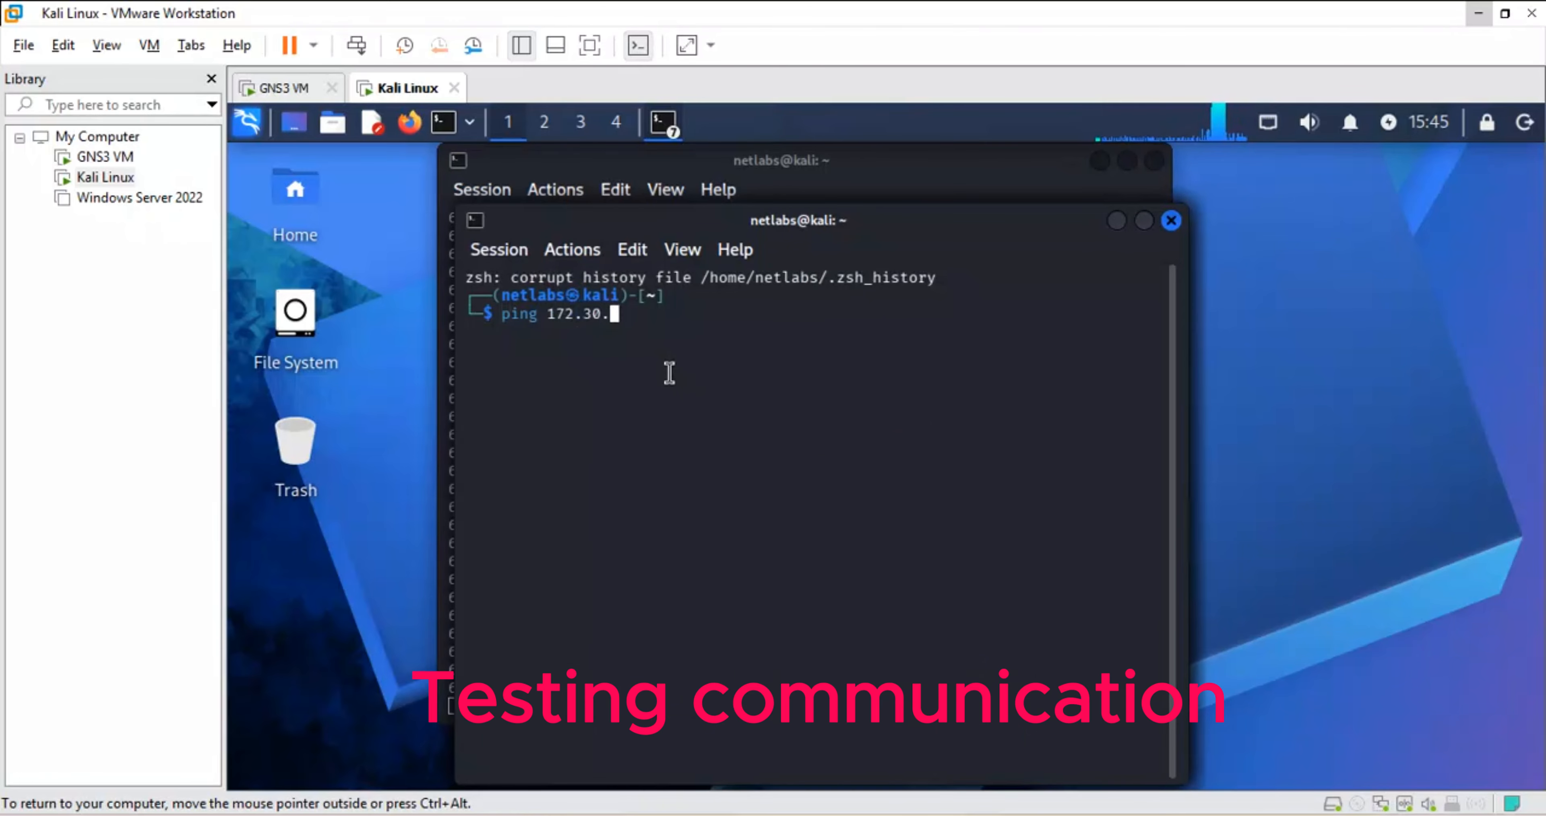
{"action": "type", "text": "22.50"}
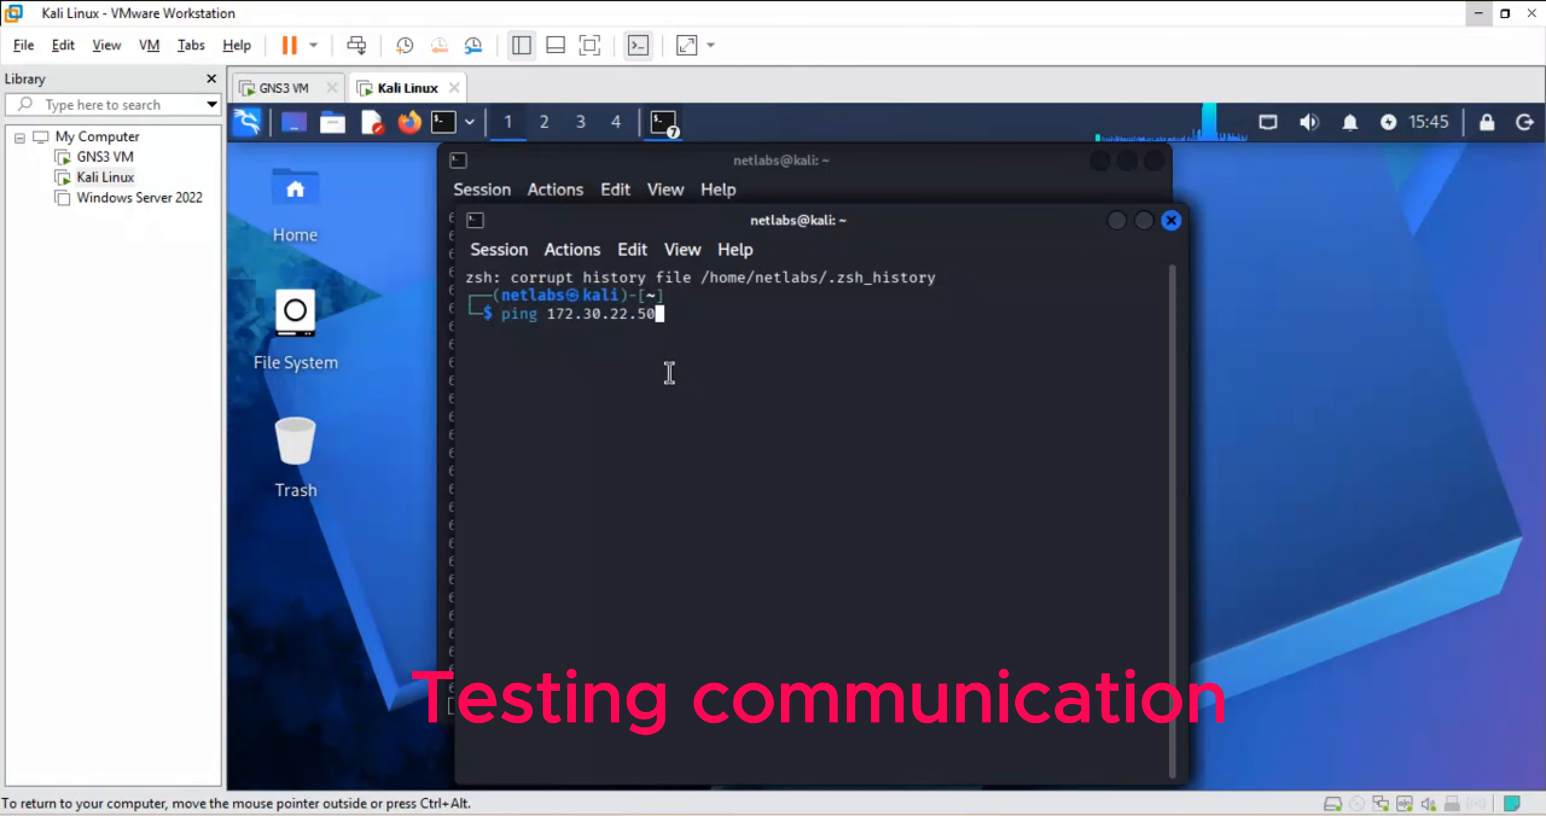
{"action": "key", "text": "Return"}
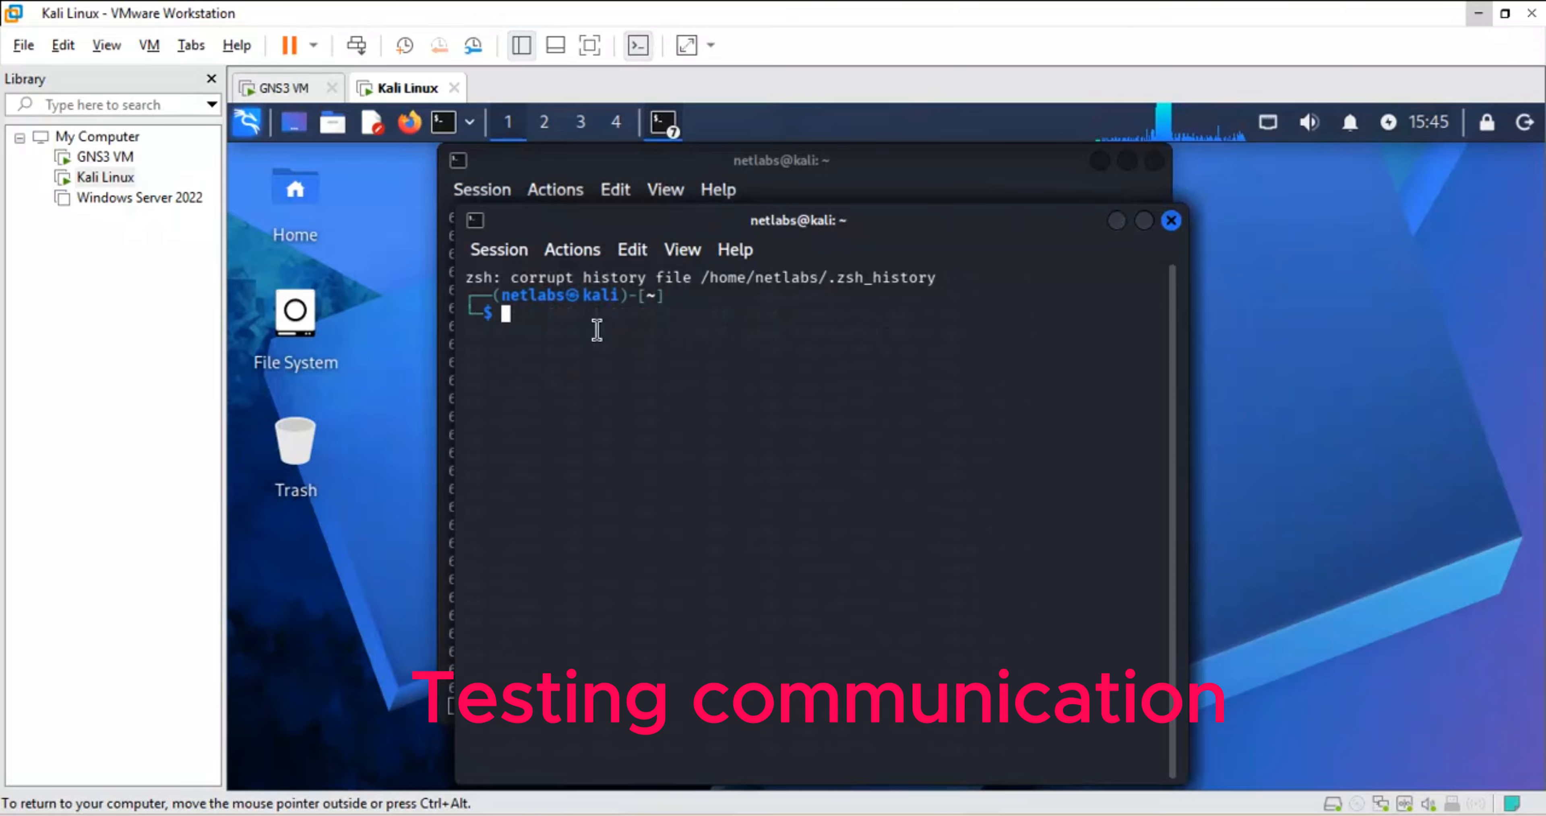
- Ping 192.168.122.130 from Kali and leave it replying
{"action": "type", "text": "ping "}
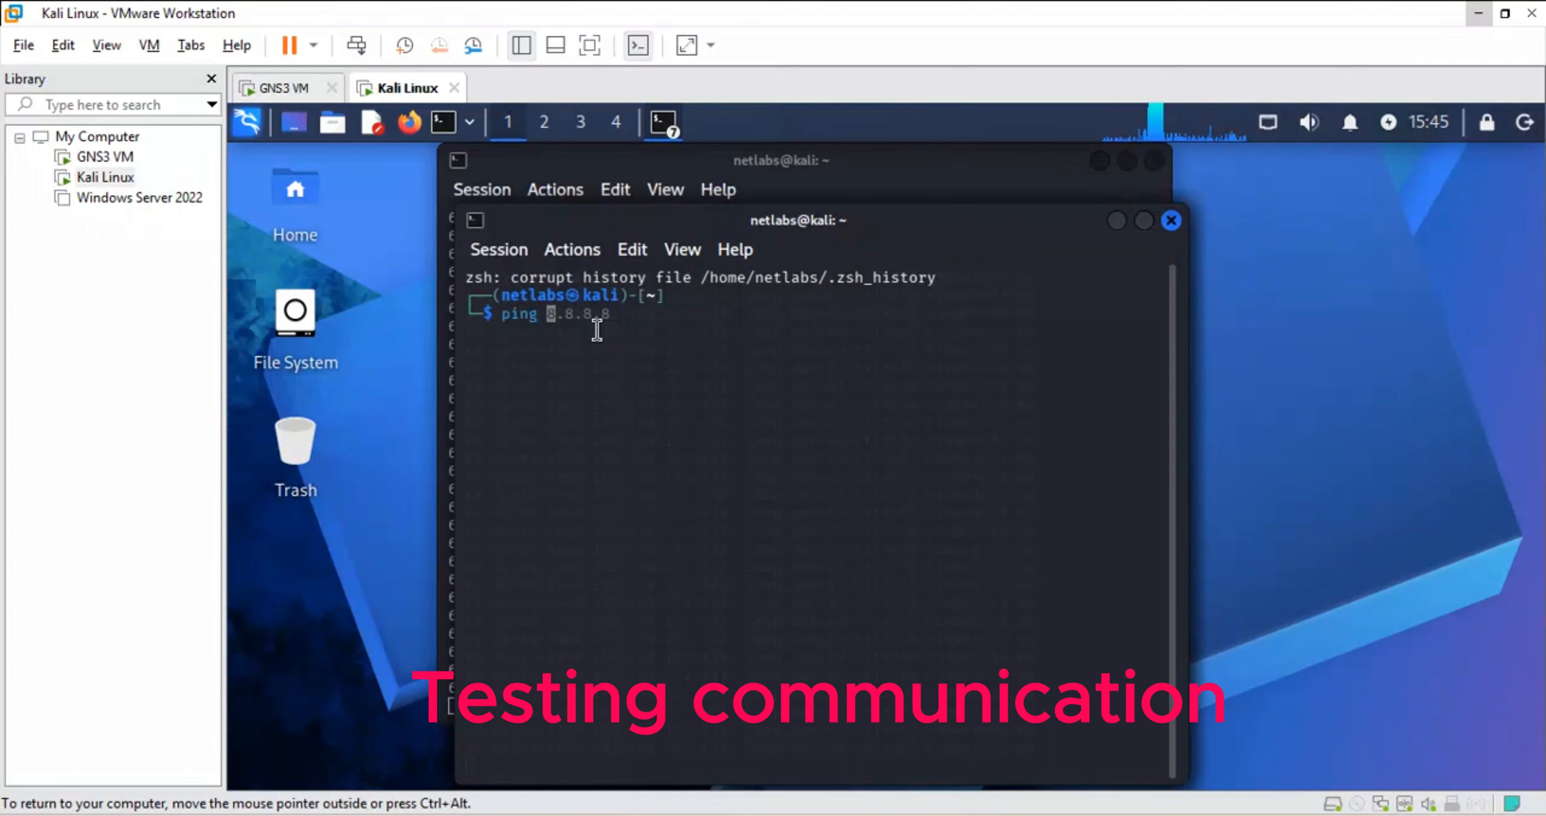
{"action": "type", "text": "192.168"}
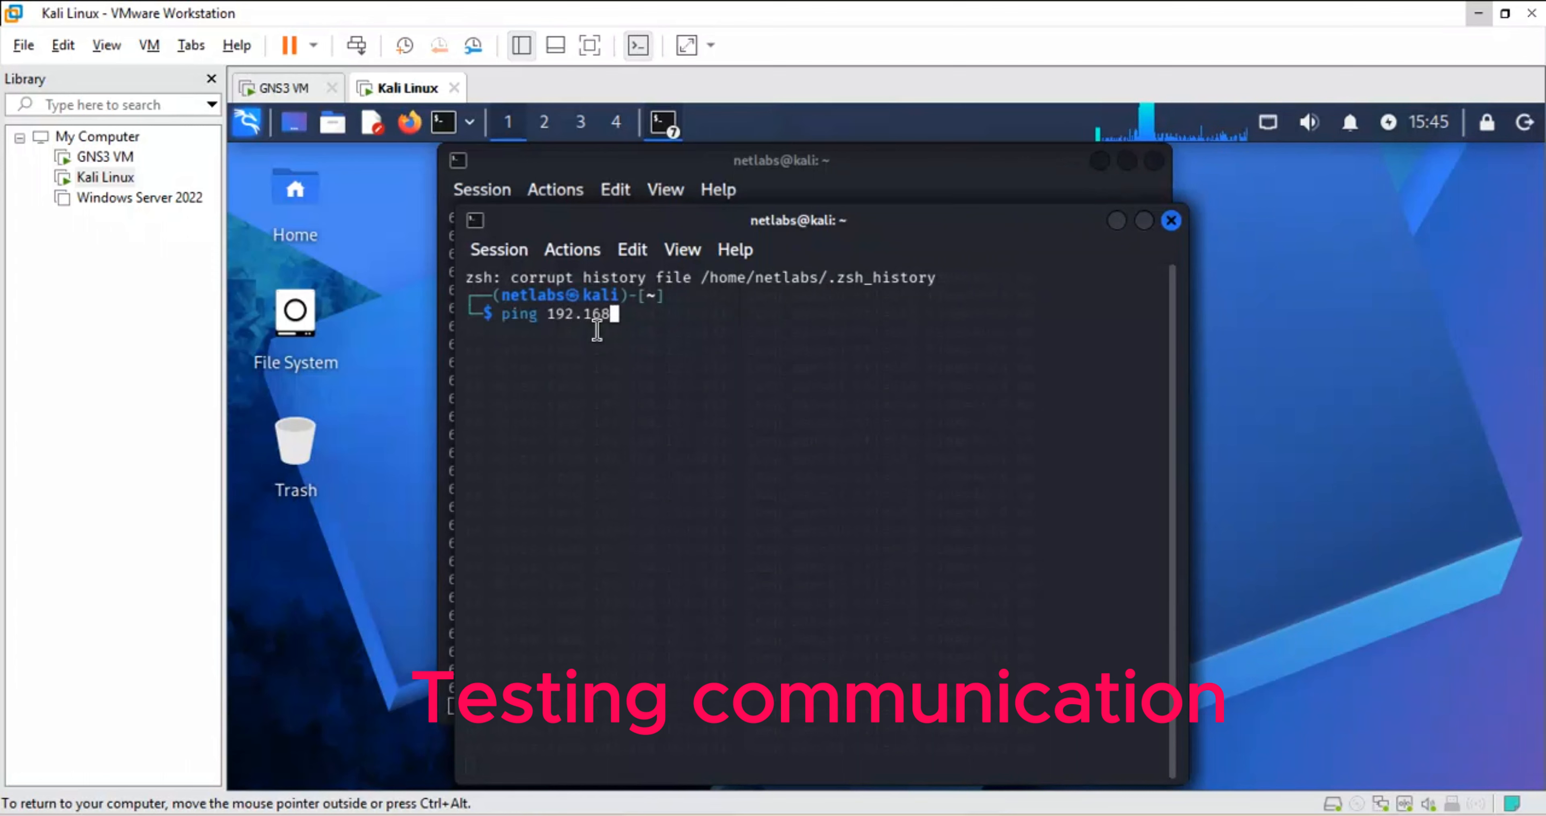
{"action": "type", "text": ".122."}
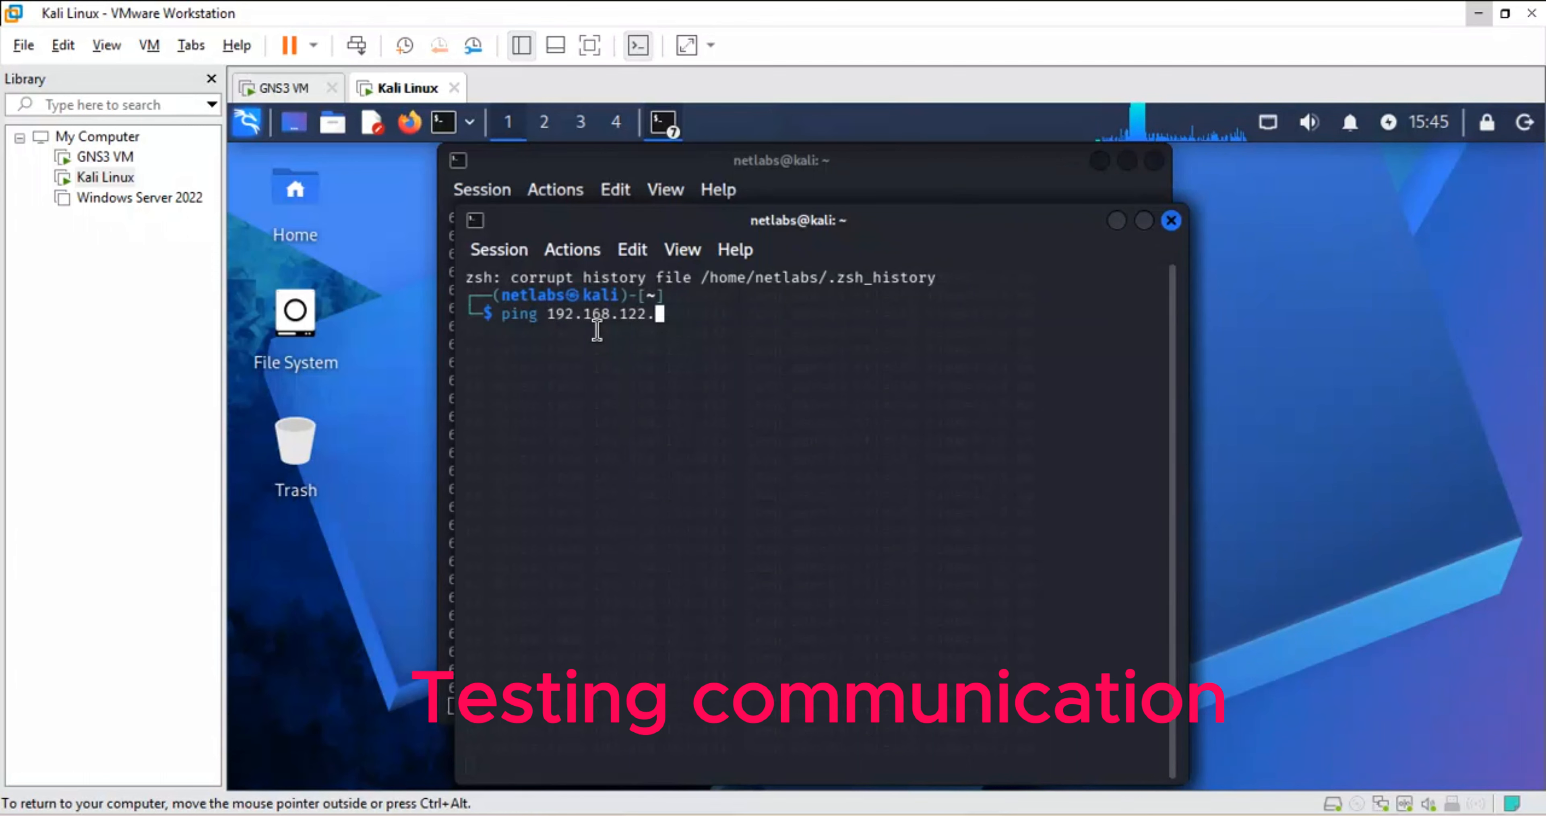
{"action": "type", "text": "130"}
{"action": "key", "text": "Return"}
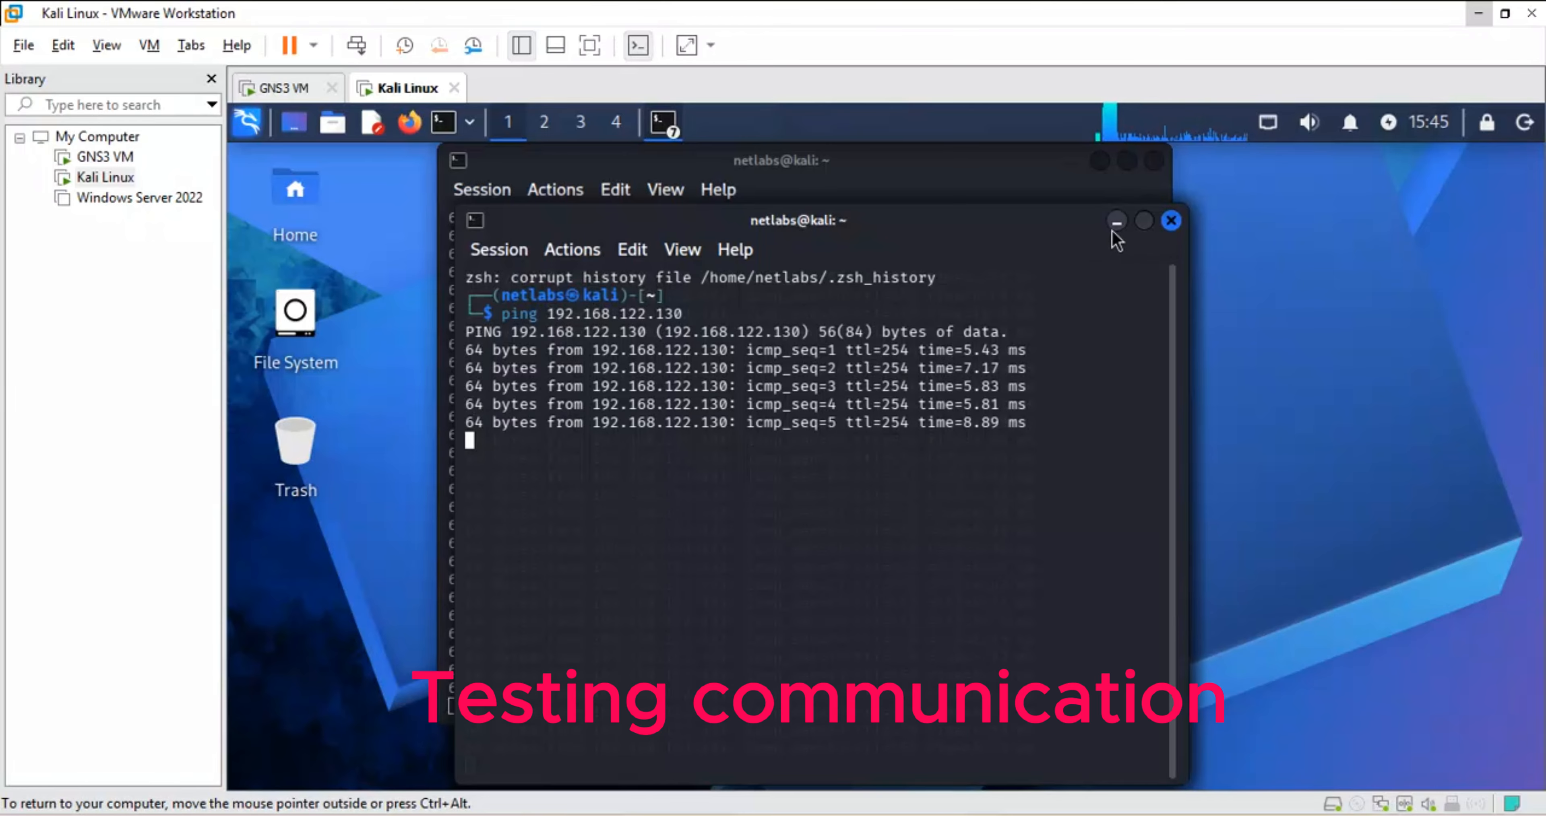
{"action": "mouse_move", "coordinate": [601, 815]}
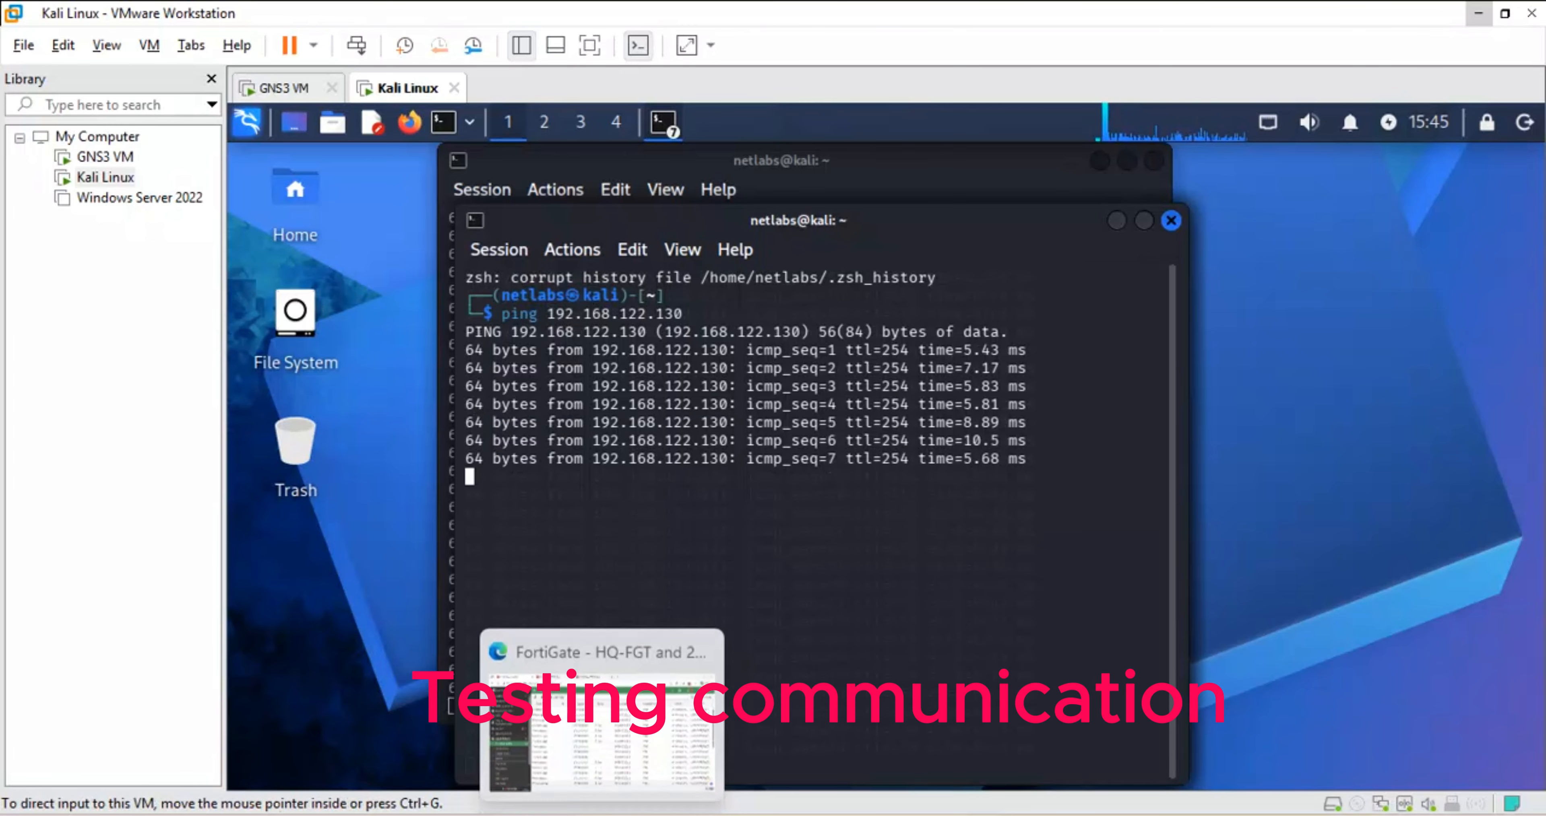
{"action": "left_click", "coordinate": [616, 742]}
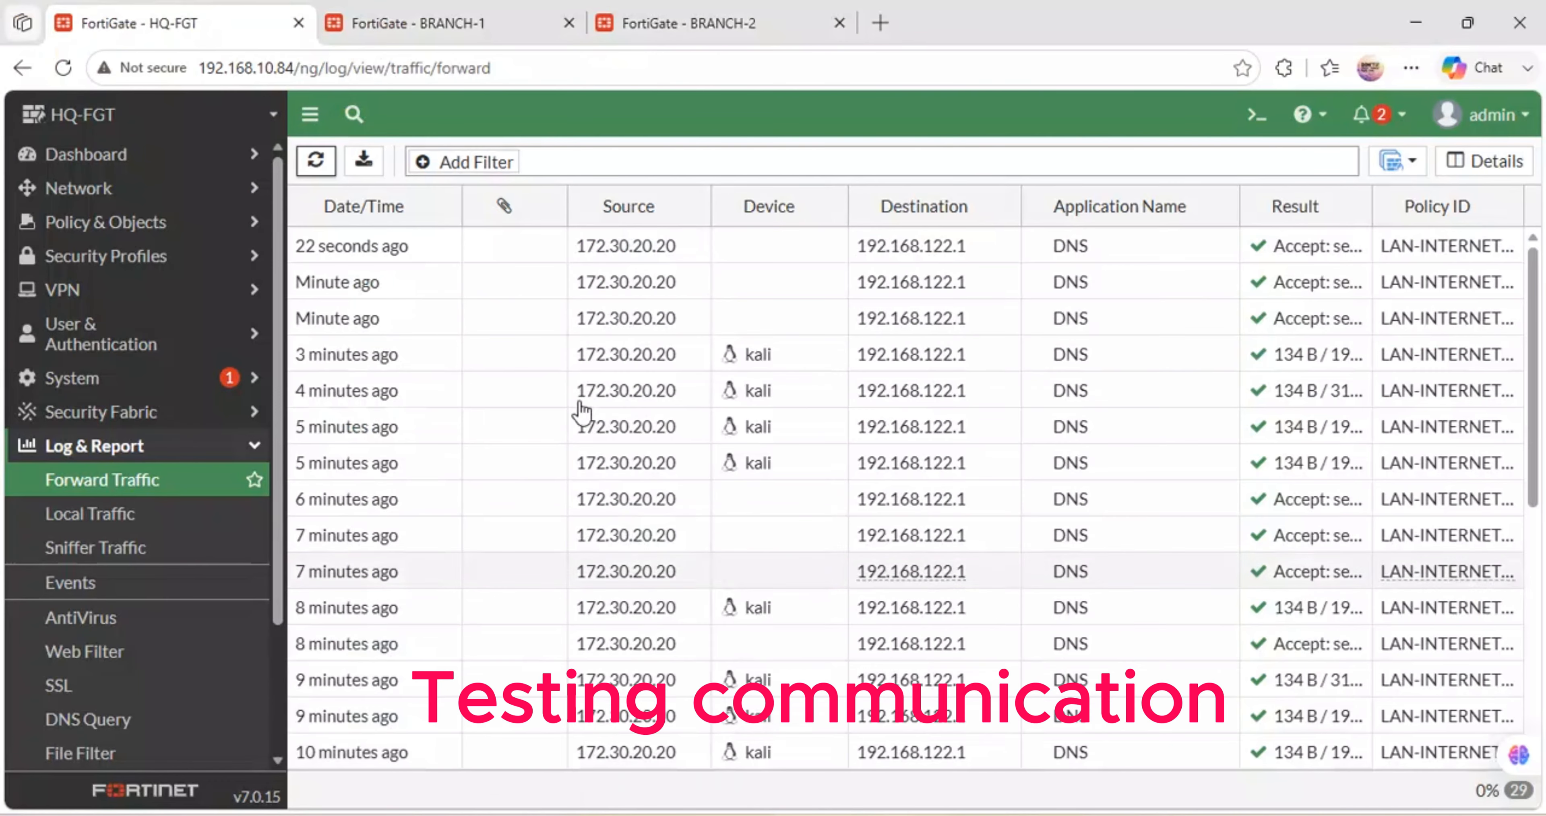
- Refresh HQ-FGT's Forward Traffic log and inspect the new PING entries to 192.168.122.130 and 192.168.122.101
{"action": "left_click", "coordinate": [313, 161]}
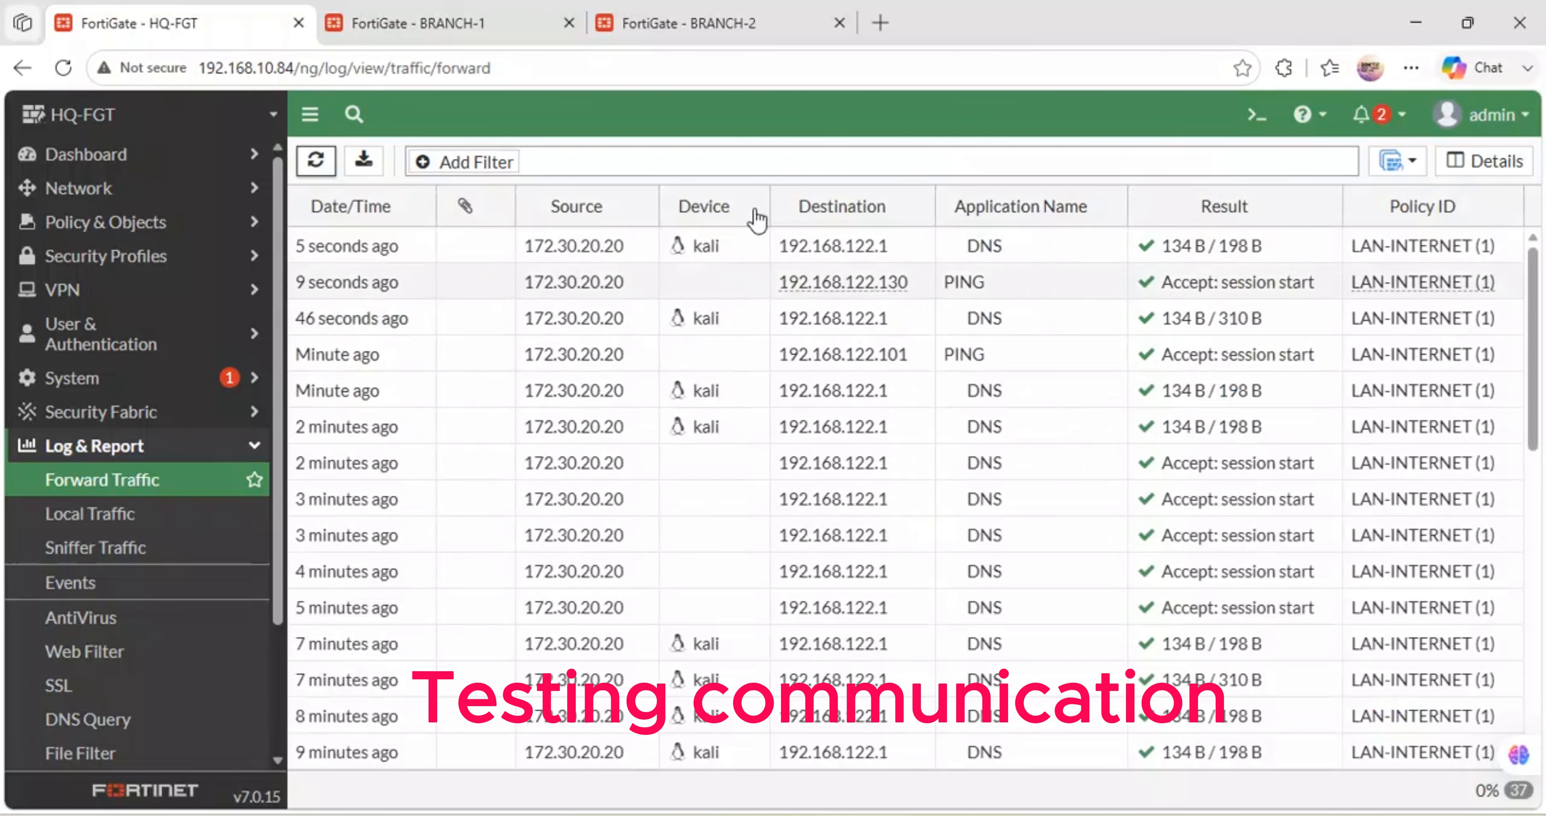
{"action": "mouse_move", "coordinate": [847, 258]}
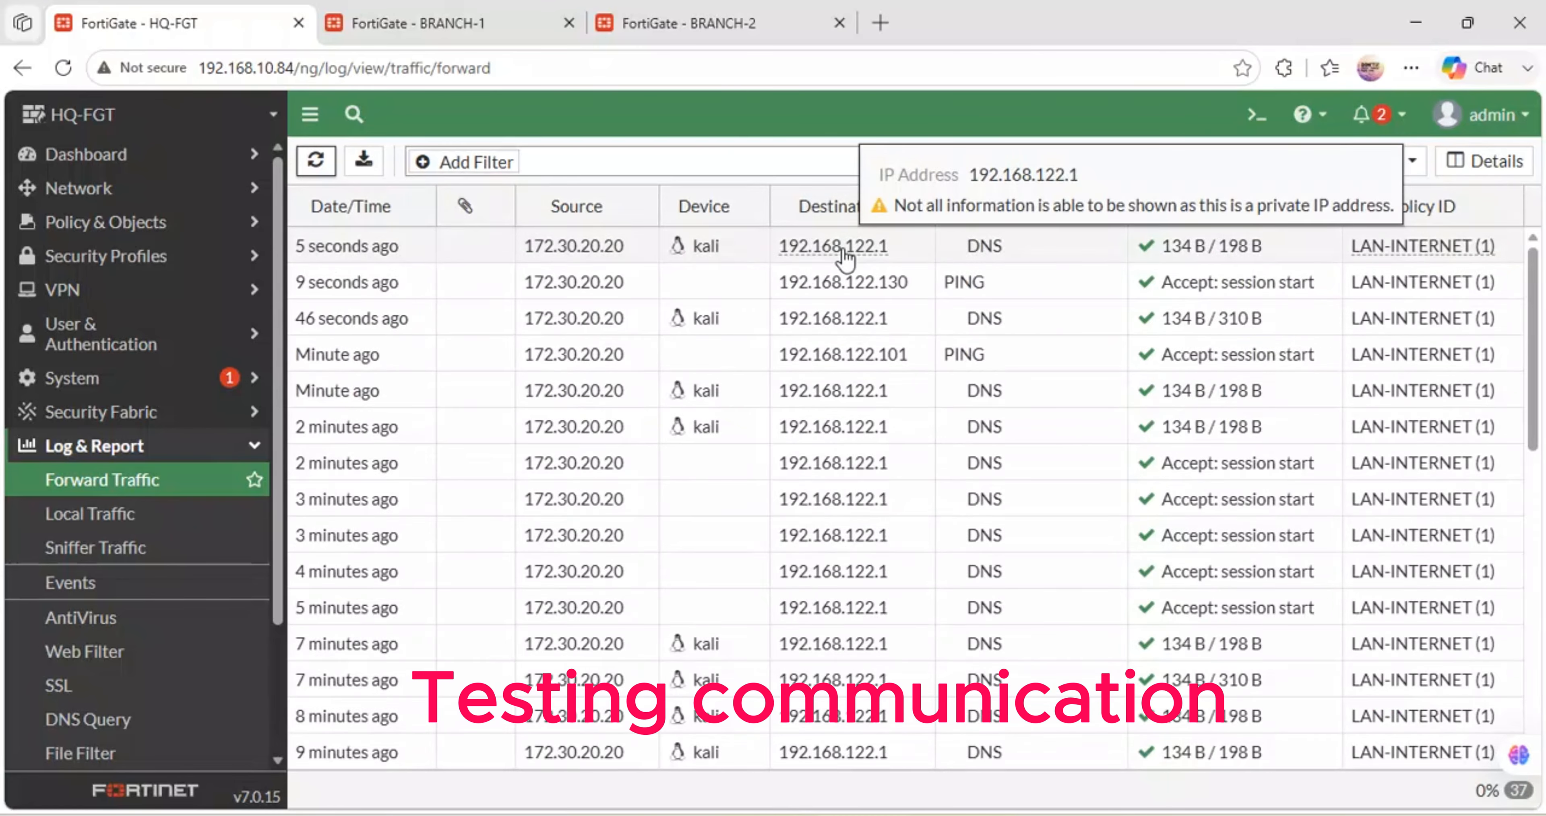
{"action": "mouse_move", "coordinate": [842, 292]}
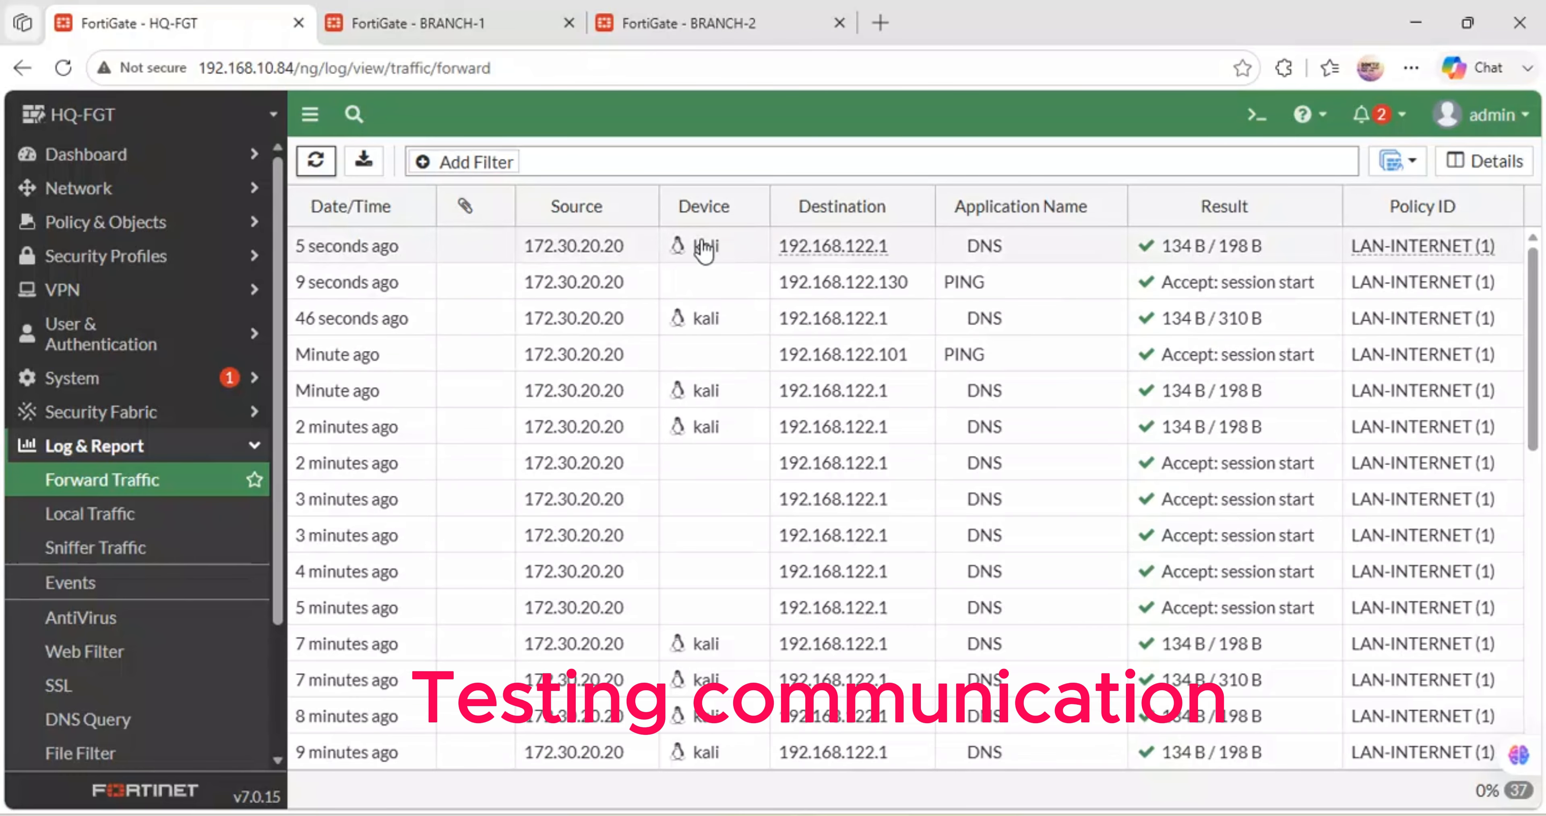
{"action": "mouse_move", "coordinate": [702, 247]}
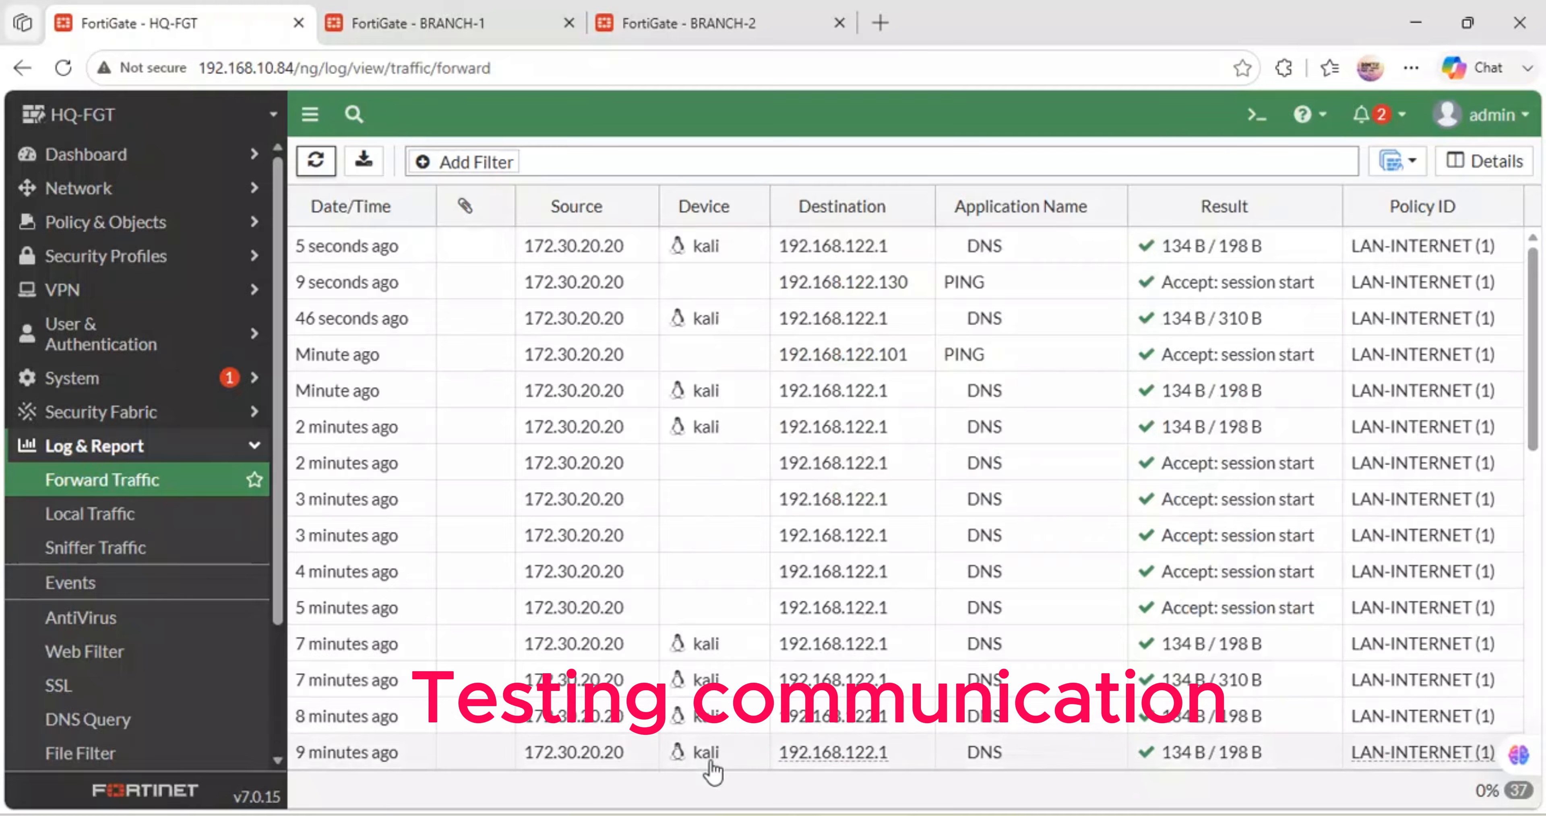
{"action": "mouse_move", "coordinate": [710, 764]}
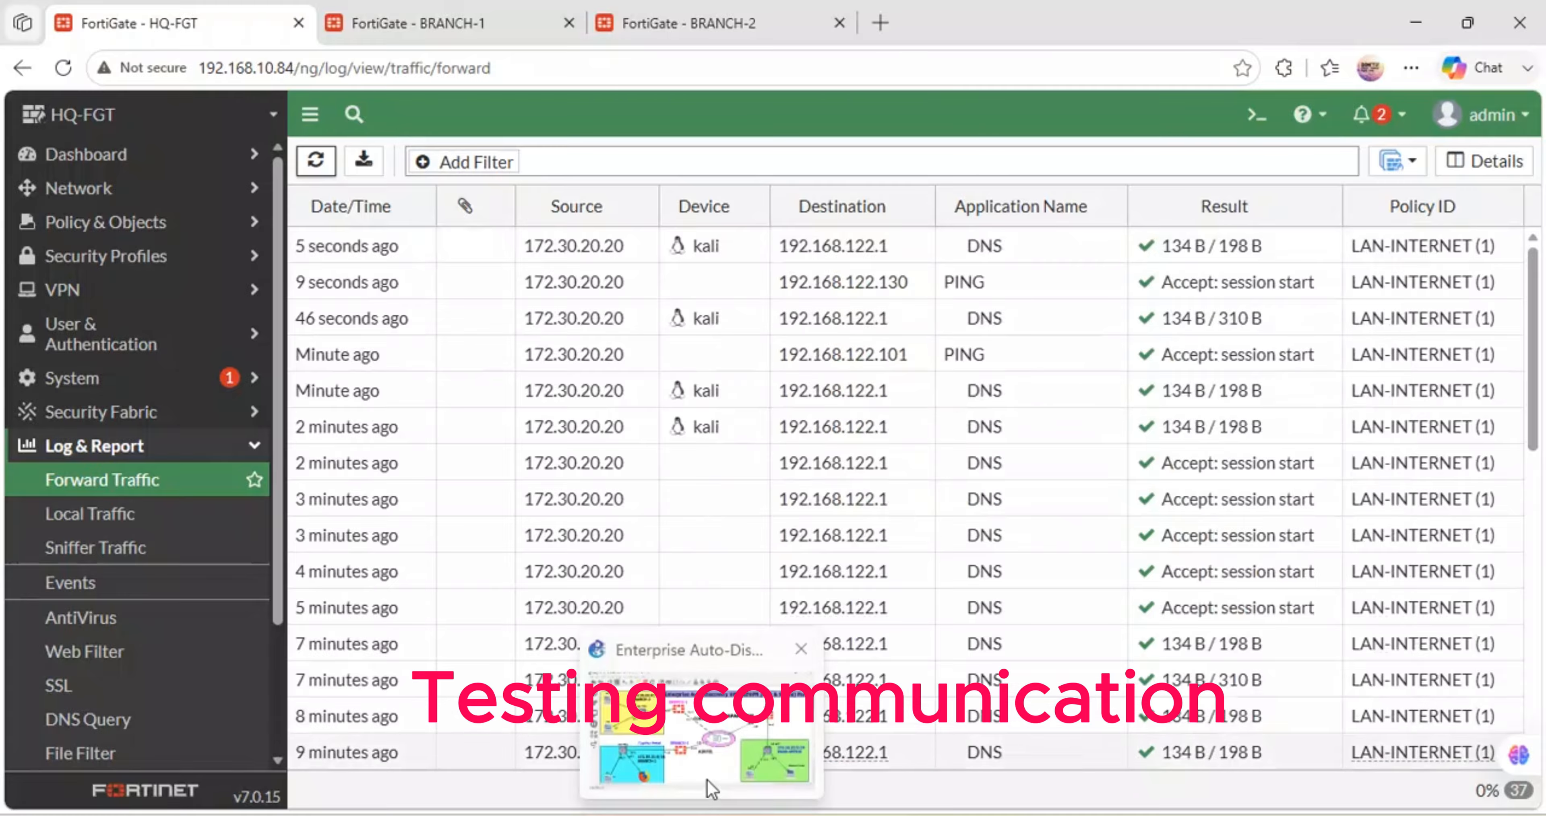
{"action": "left_click", "coordinate": [711, 783]}
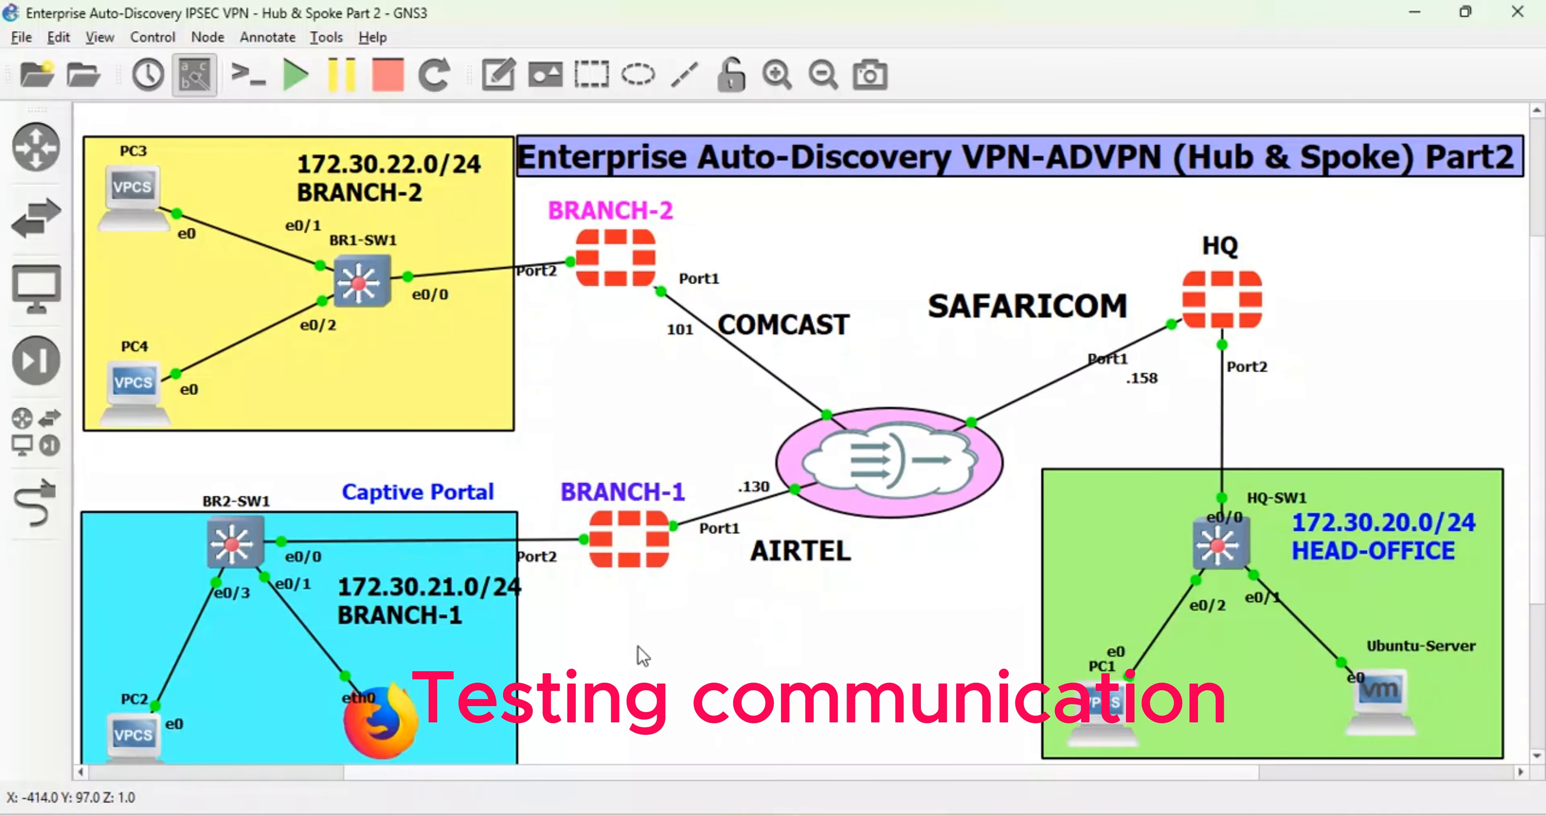
- Open PC2's console and ping HQ's WAN address 192.168.122.158 successfully
{"action": "mouse_move", "coordinate": [1136, 717]}
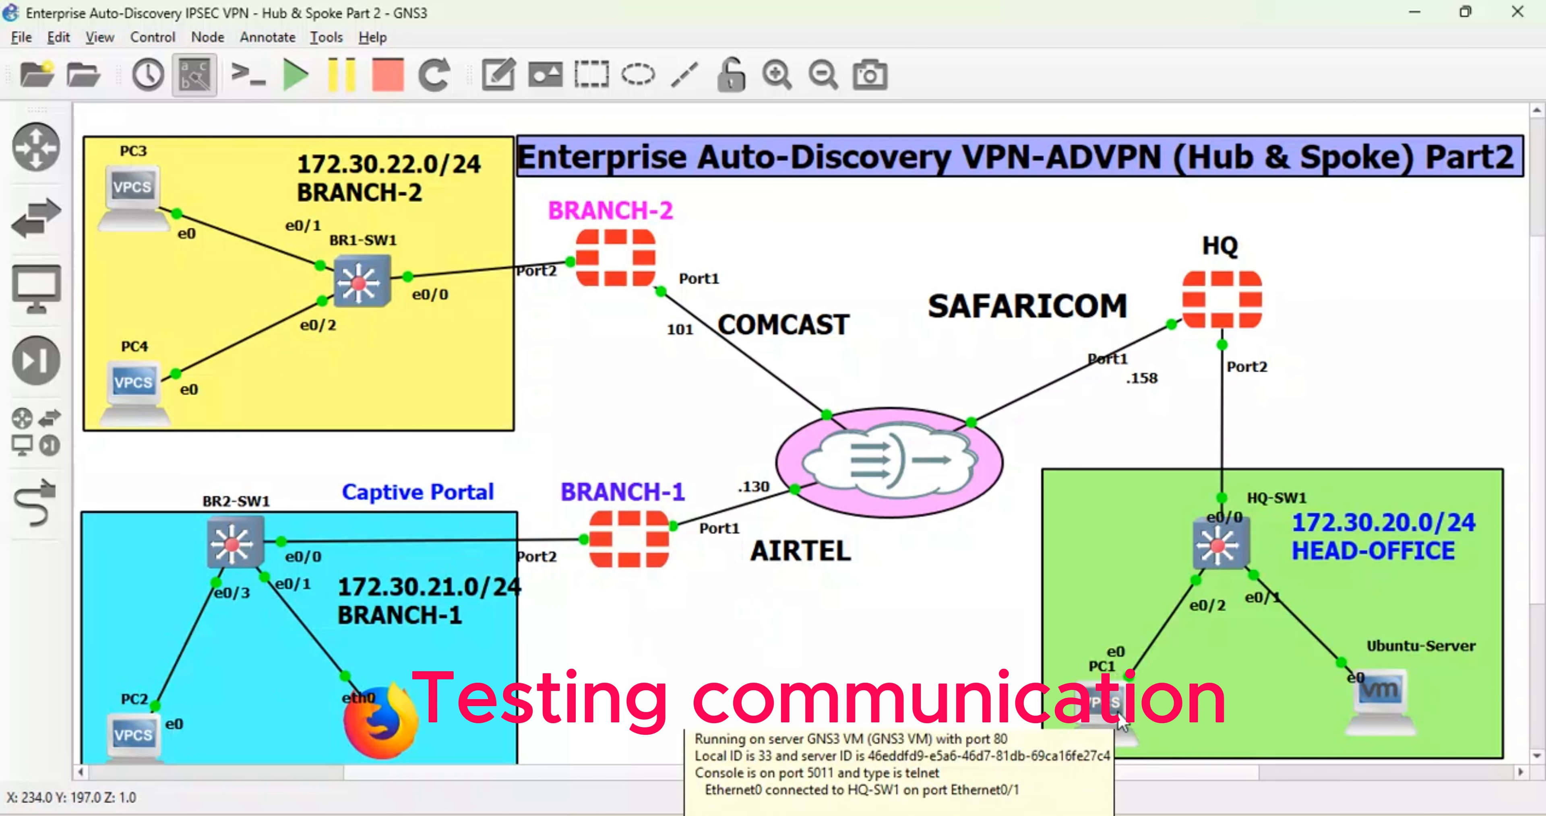
{"action": "double_click", "coordinate": [150, 736]}
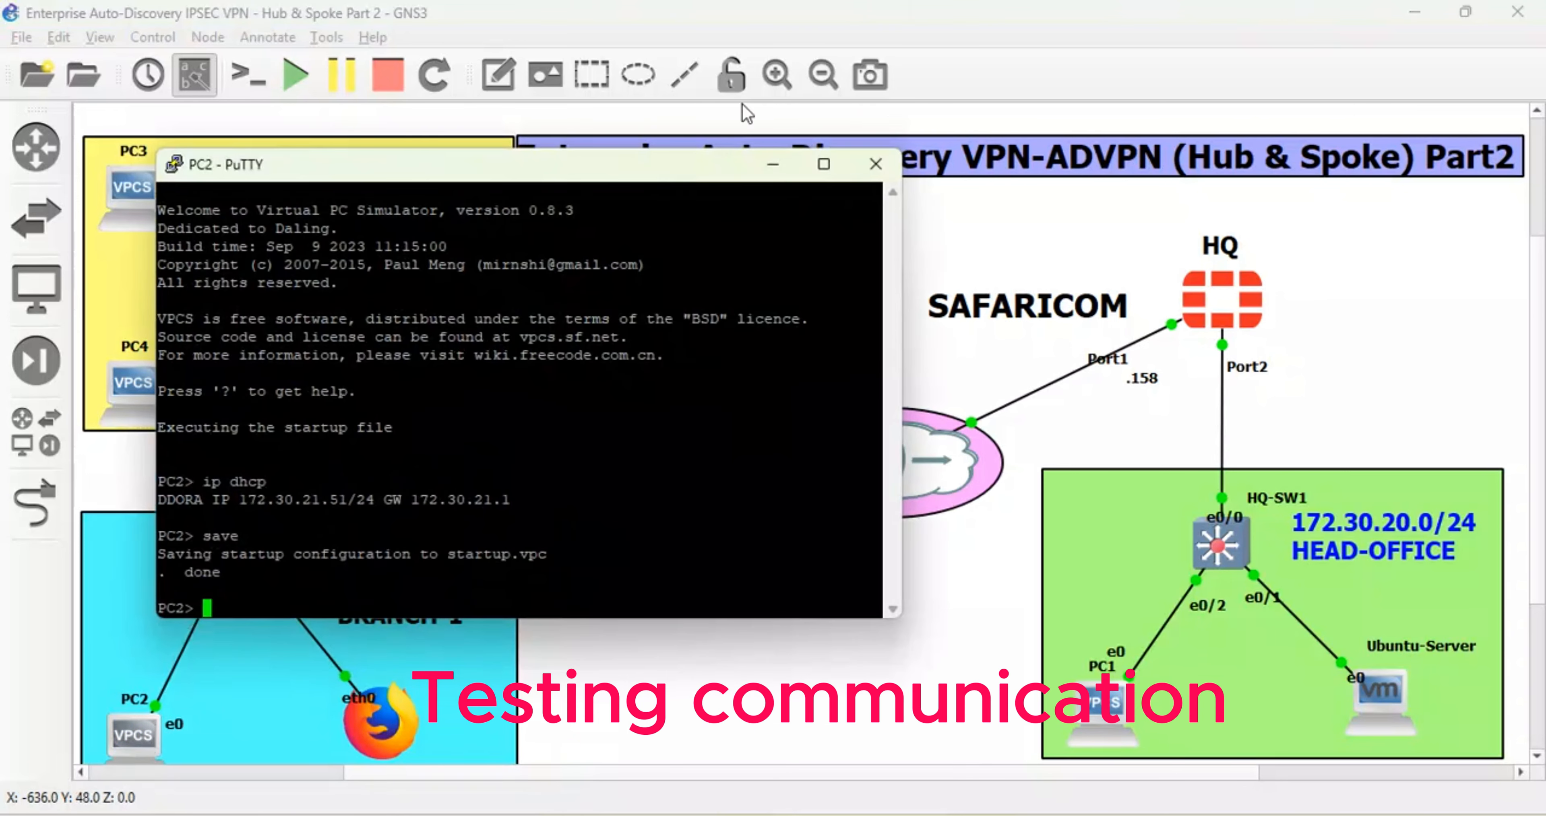
{"action": "left_click", "coordinate": [771, 172]}
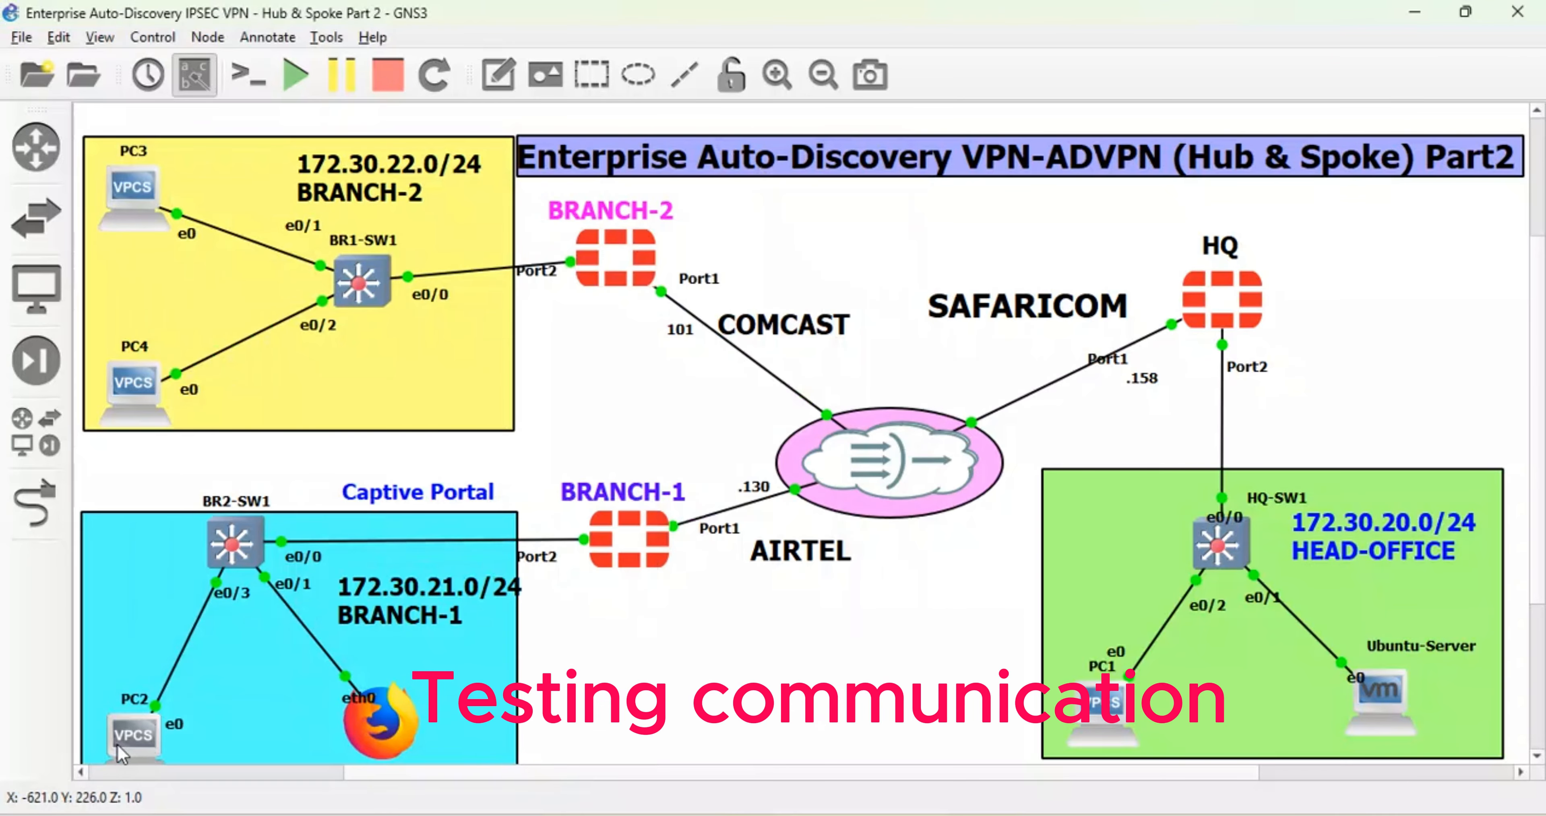
{"action": "mouse_move", "coordinate": [125, 757]}
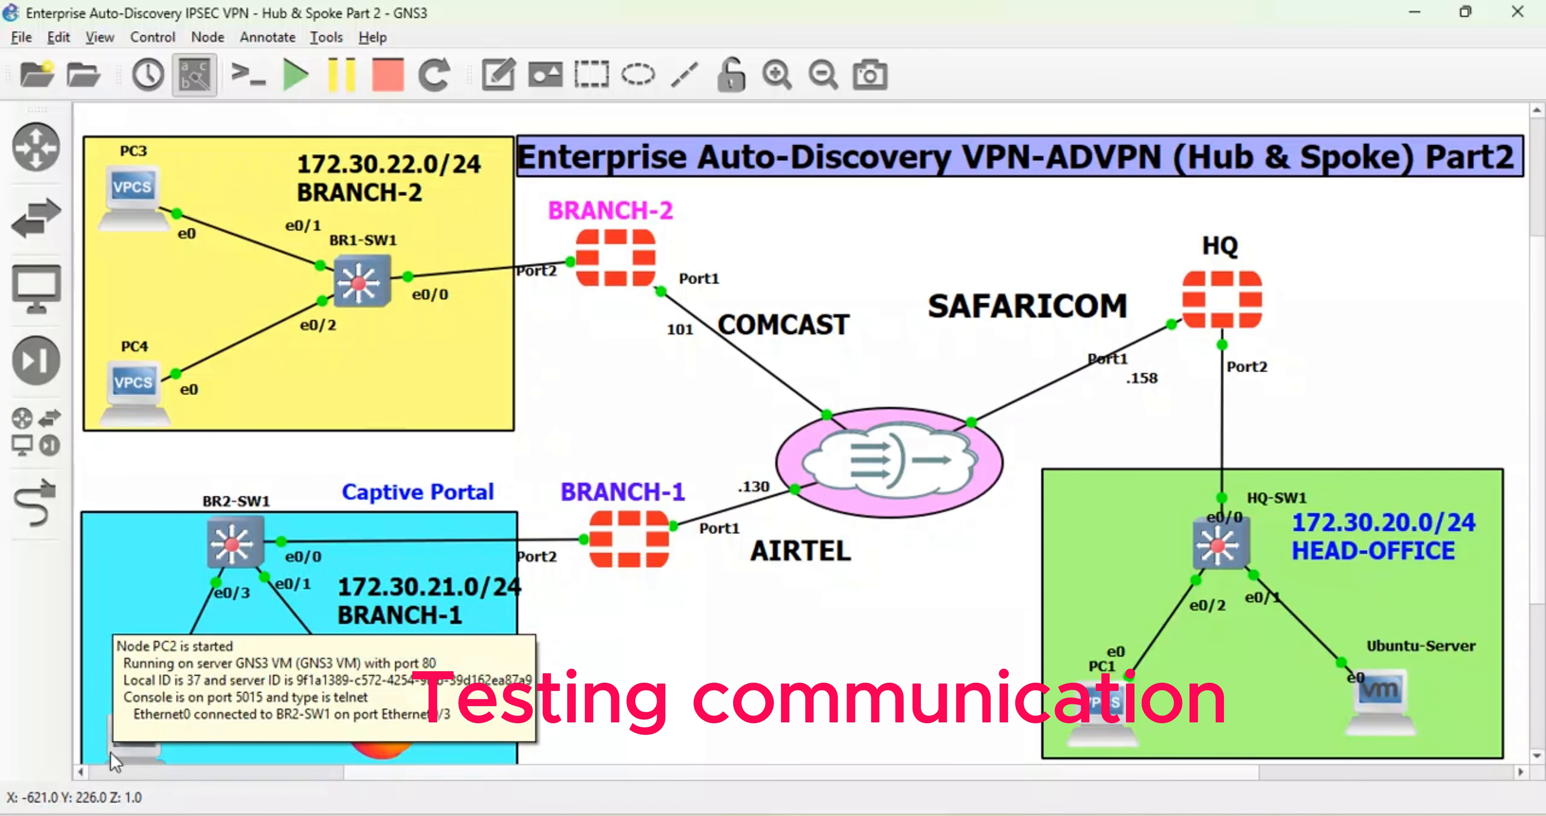
{"action": "double_click", "coordinate": [120, 744]}
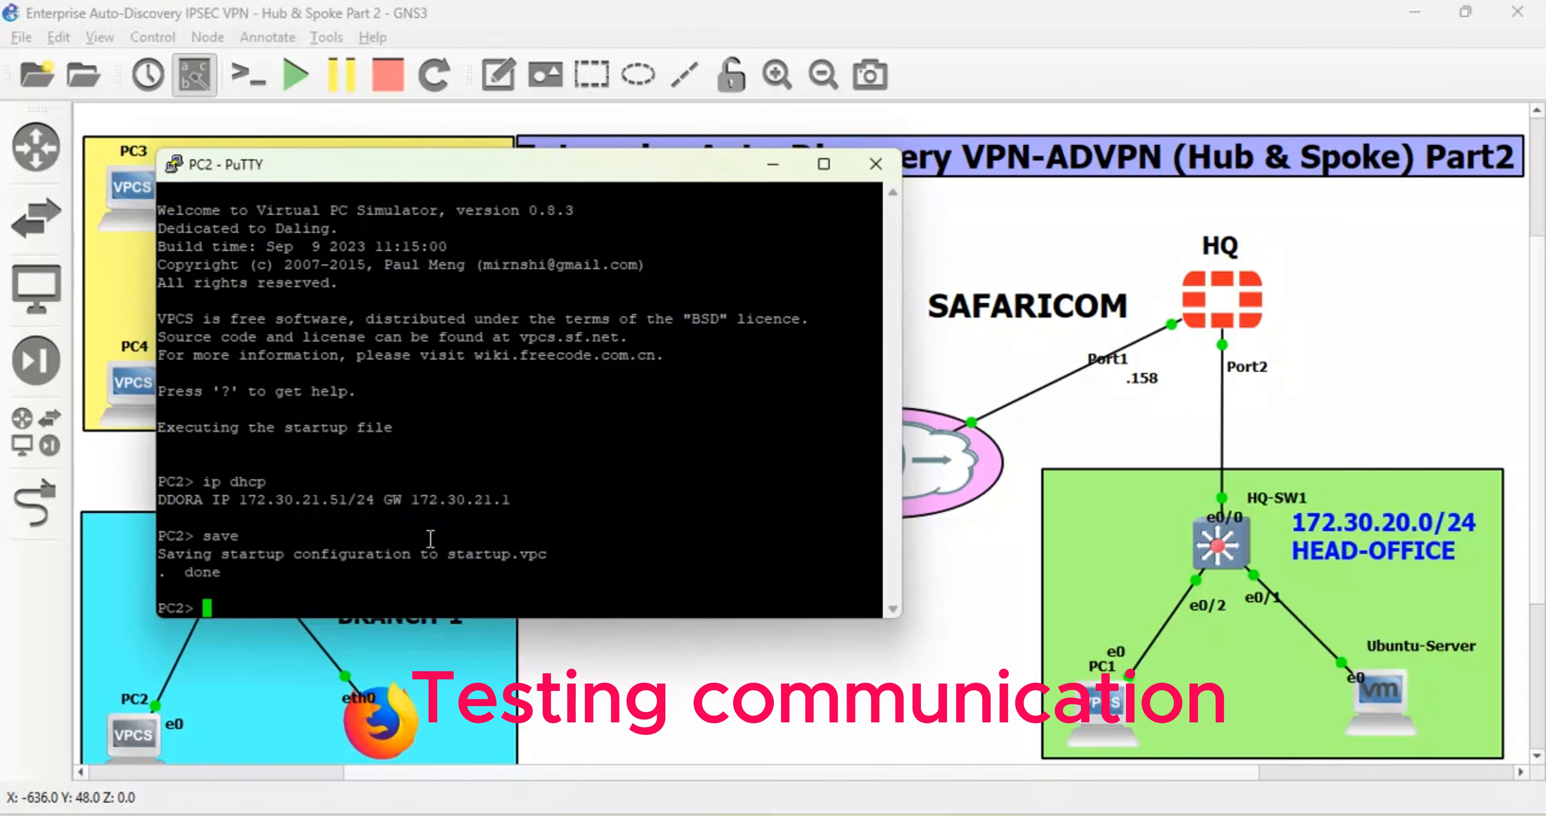
{"action": "type", "text": "ping 192.168.122.1"}
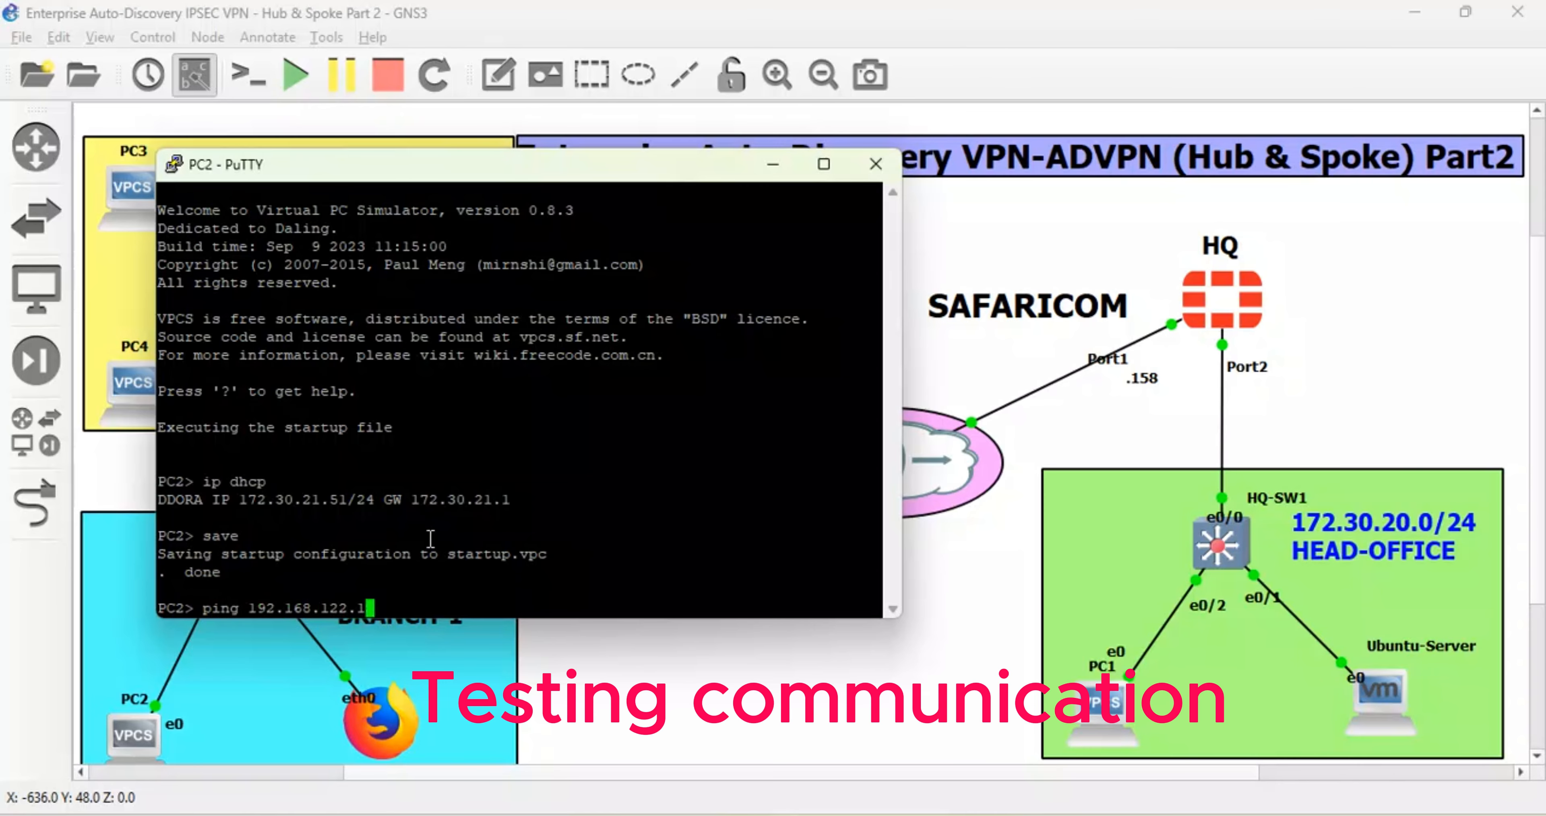
{"action": "type", "text": "58"}
{"action": "key", "text": "Return"}
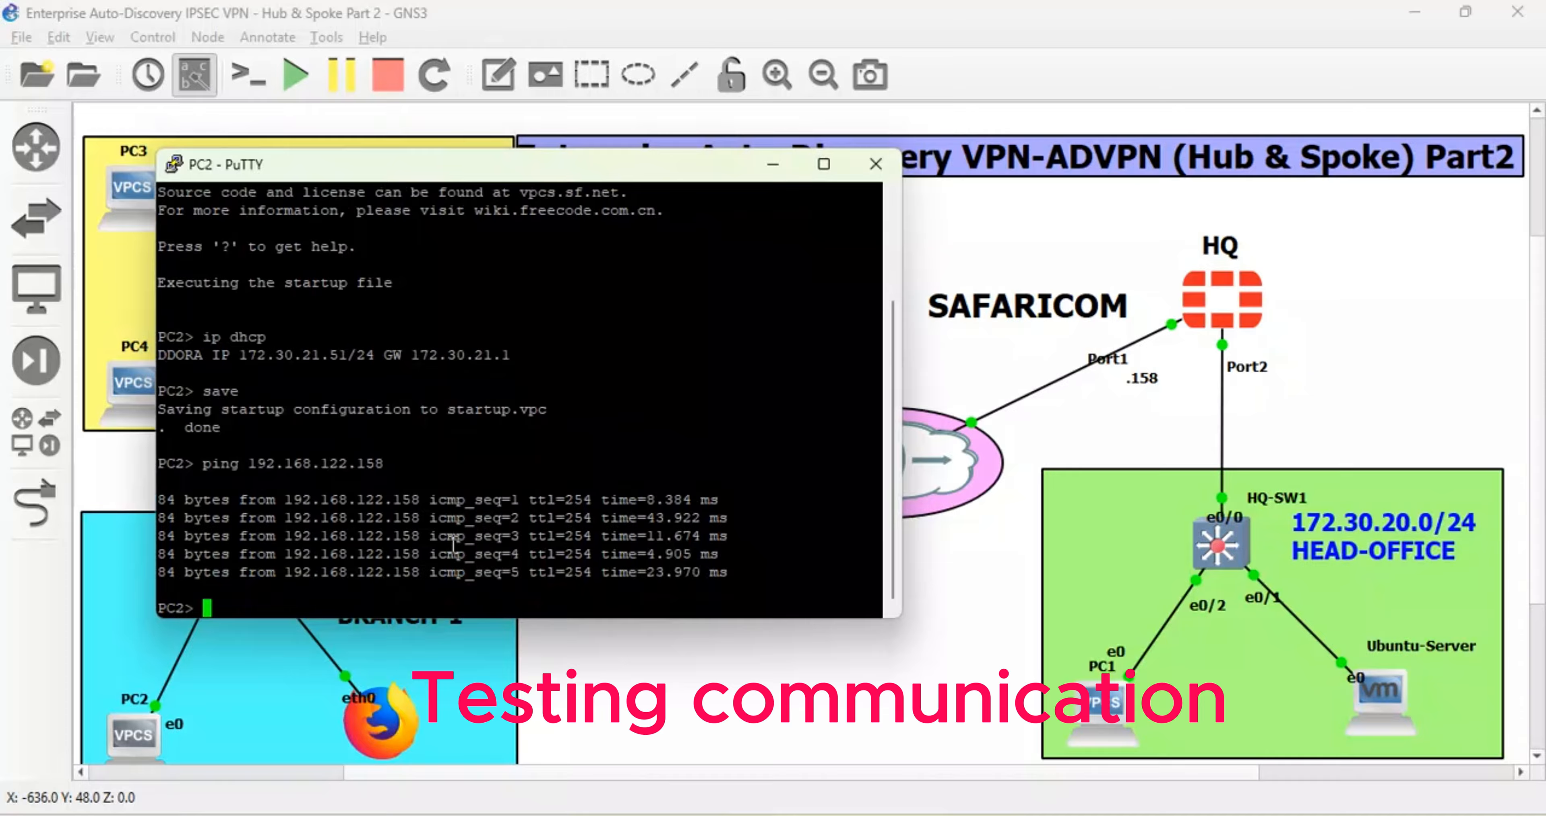
- Ping 172.30.20.50 from PC2, stop it after timeouts, and hide the console
{"action": "key", "text": "Up"}
{"action": "key", "text": "BackSpace"}
{"action": "key", "text": "BackSpace"}
{"action": "key", "text": "BackSpace"}
{"action": "key", "text": "BackSpace"}
{"action": "key", "text": "BackSpace"}
{"action": "key", "text": "BackSpace"}
{"action": "key", "text": "BackSpace"}
{"action": "key", "text": "BackSpace"}
{"action": "key", "text": "BackSpace"}
{"action": "key", "text": "BackSpace"}
{"action": "key", "text": "BackSpace"}
{"action": "key", "text": "BackSpace"}
{"action": "key", "text": "BackSpace"}
{"action": "key", "text": "BackSpace"}
{"action": "key", "text": "BackSpace"}
{"action": "type", "text": "172.30.20.50"}
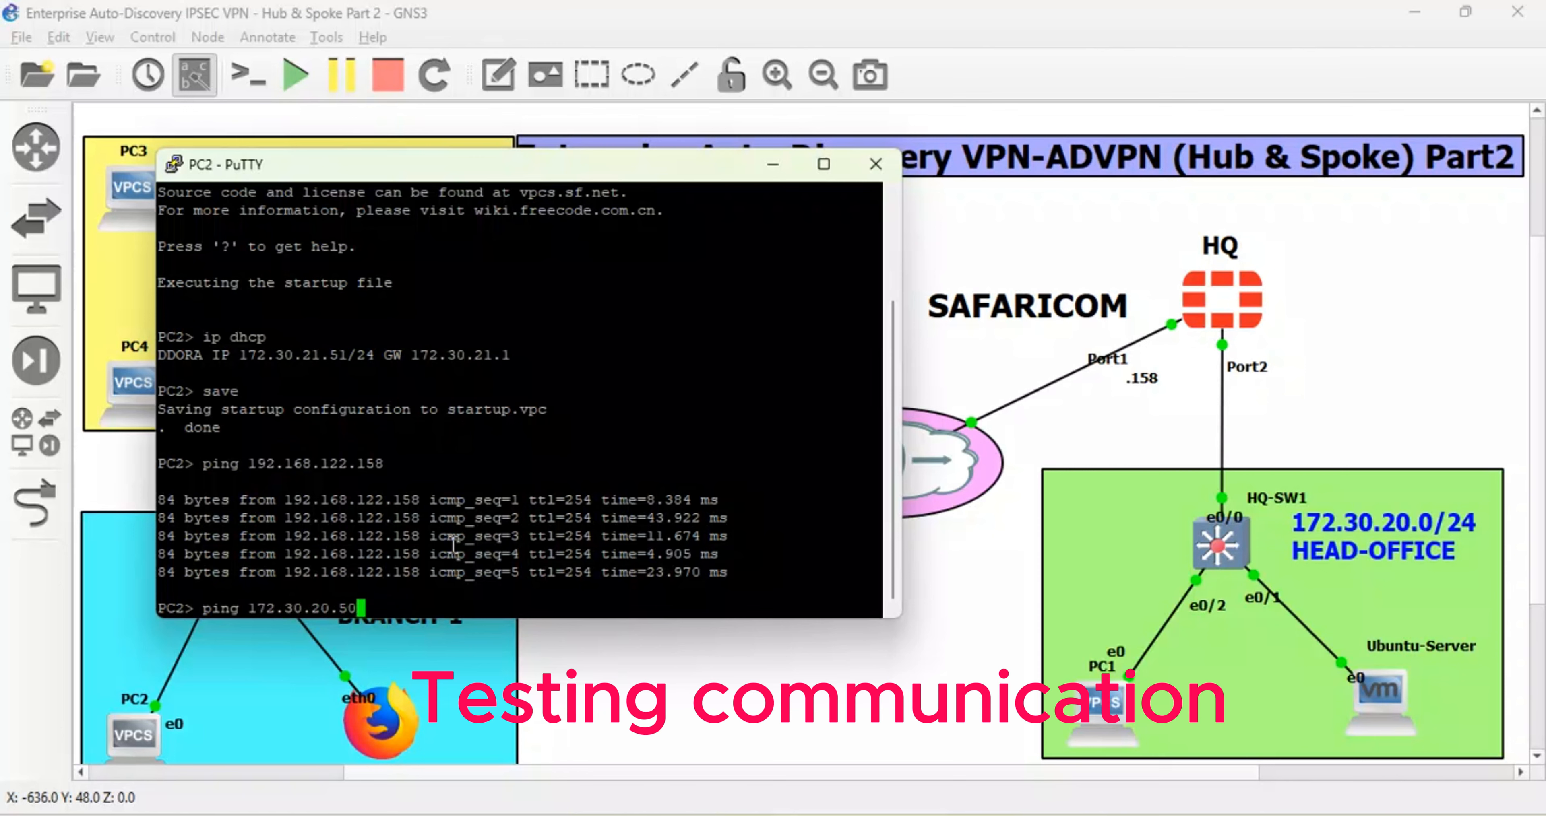
{"action": "key", "text": "Return"}
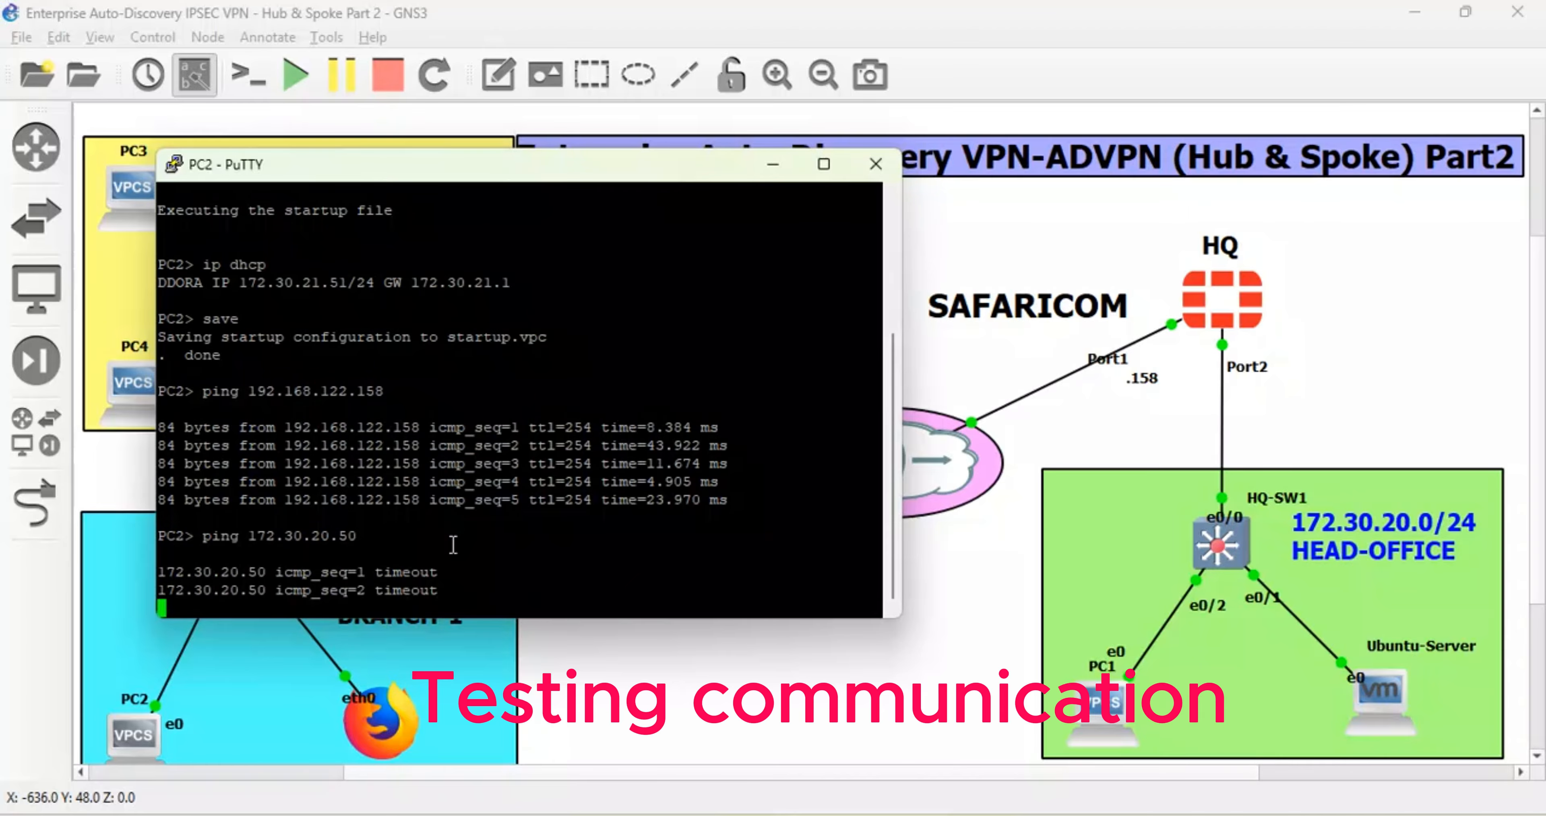
{"action": "key", "text": "ctrl+c"}
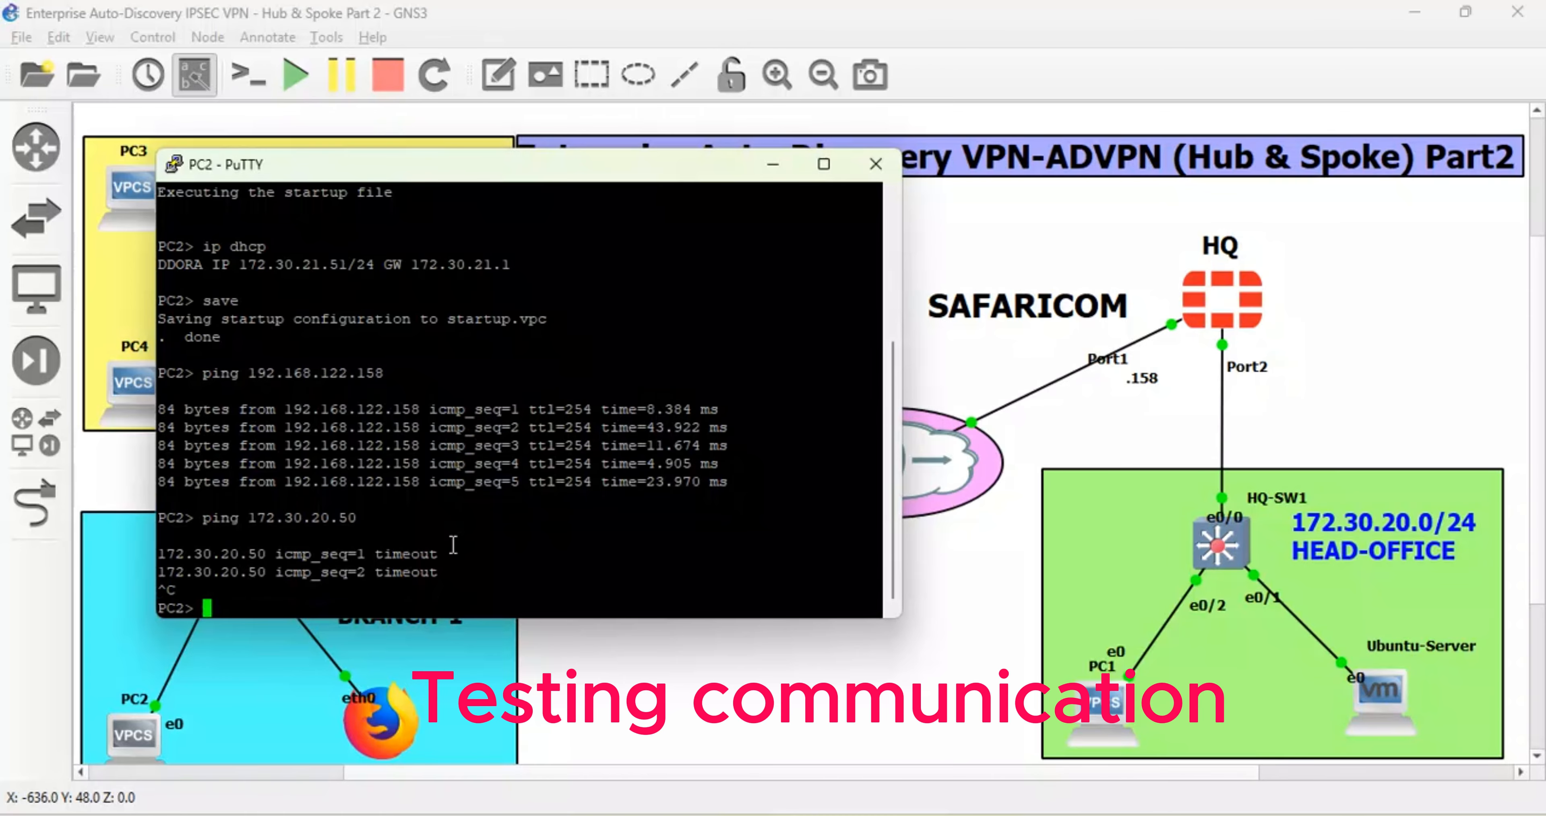
{"action": "key", "text": "Return"}
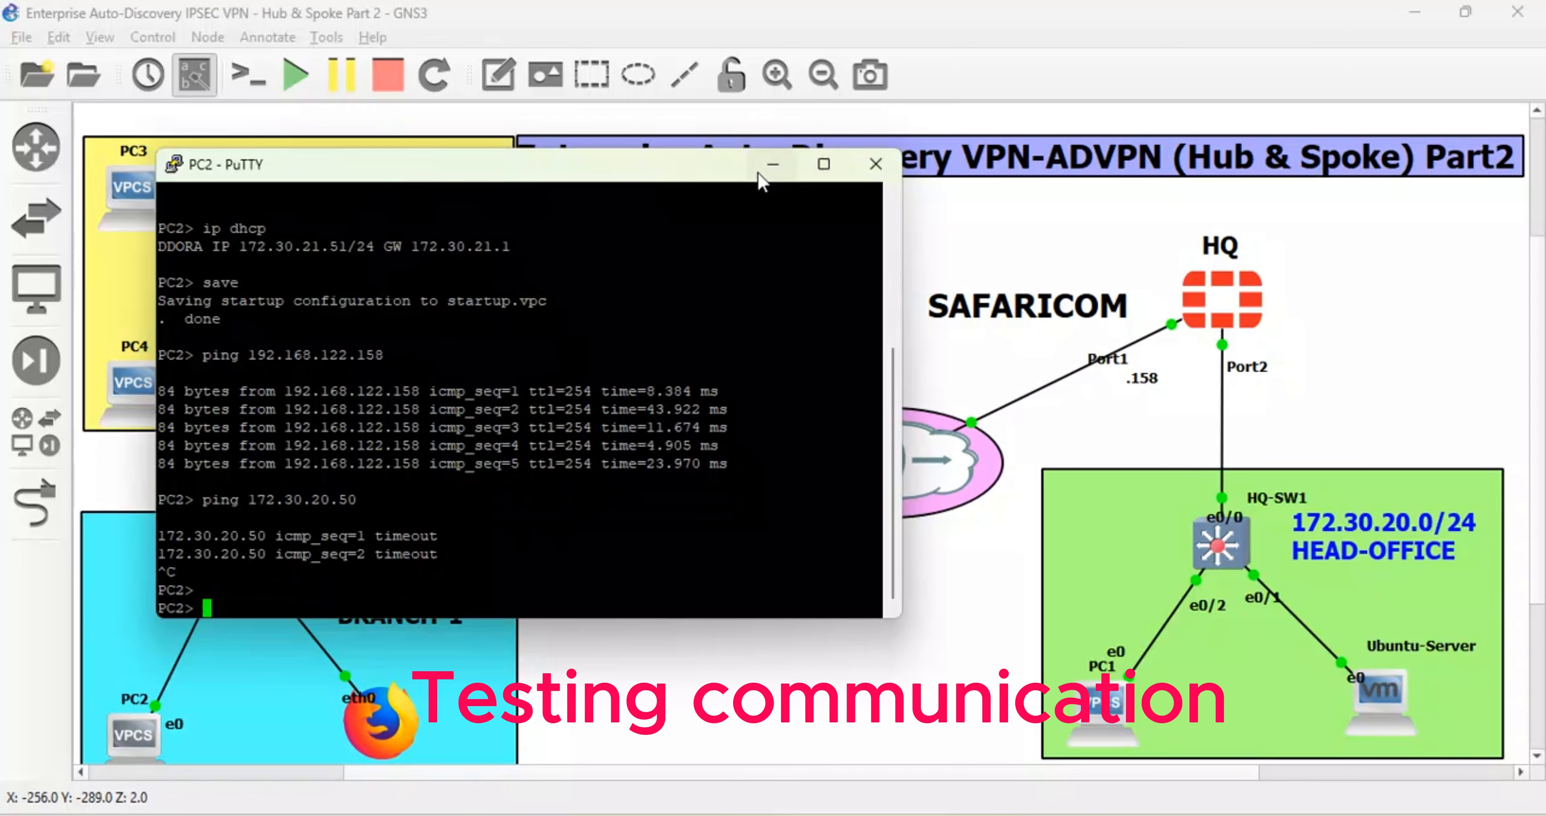
{"action": "left_click", "coordinate": [771, 165]}
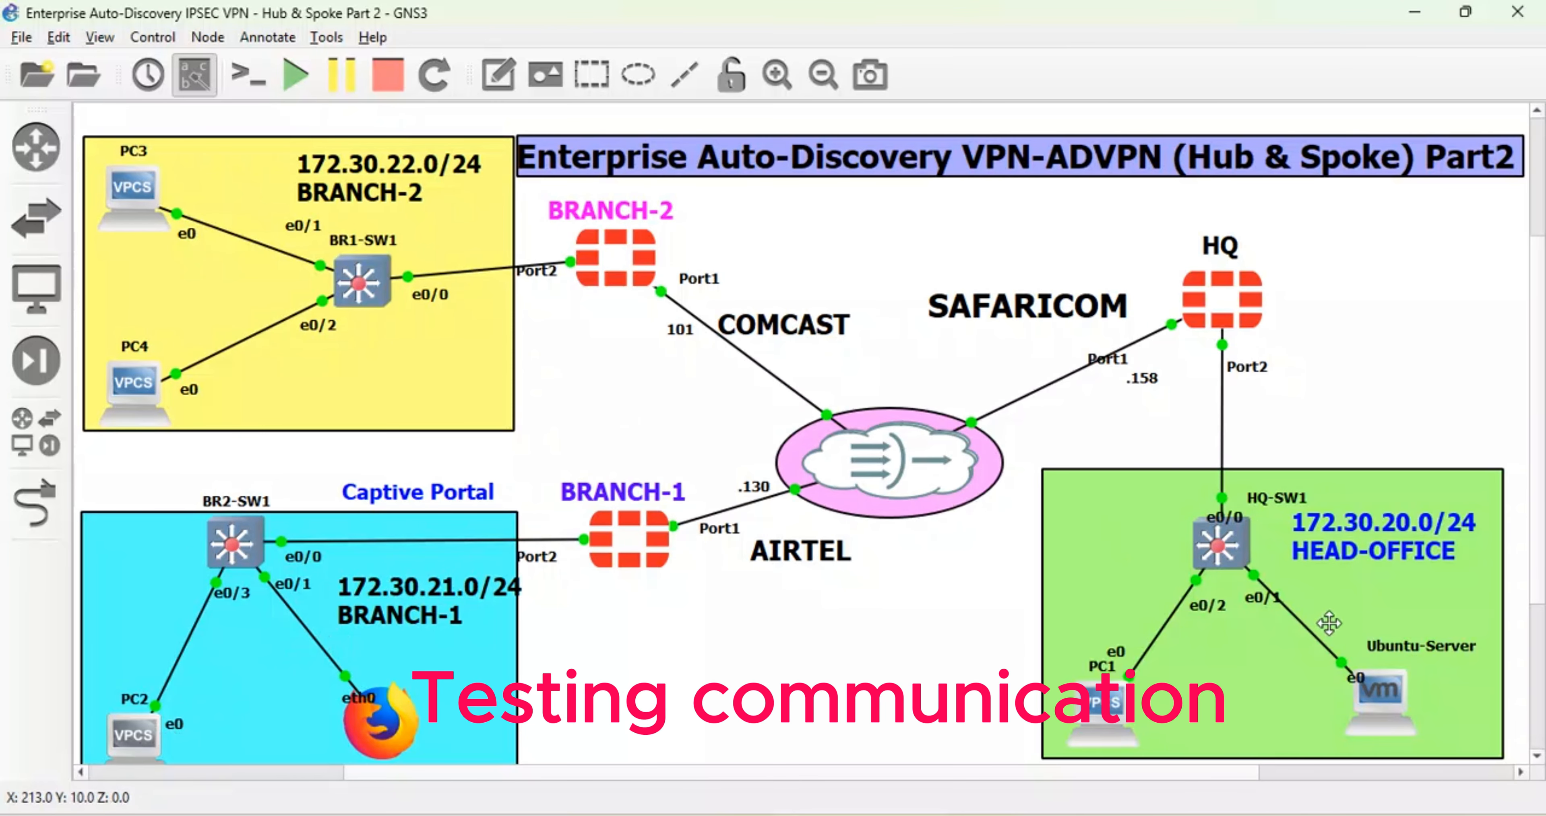
{"action": "mouse_move", "coordinate": [1365, 686]}
{"action": "mouse_move", "coordinate": [1120, 717]}
- Run dhcp -d twice on PC1, confirming the lease 192.168.11.6 and localdomain domain
{"action": "double_click", "coordinate": [1112, 725]}
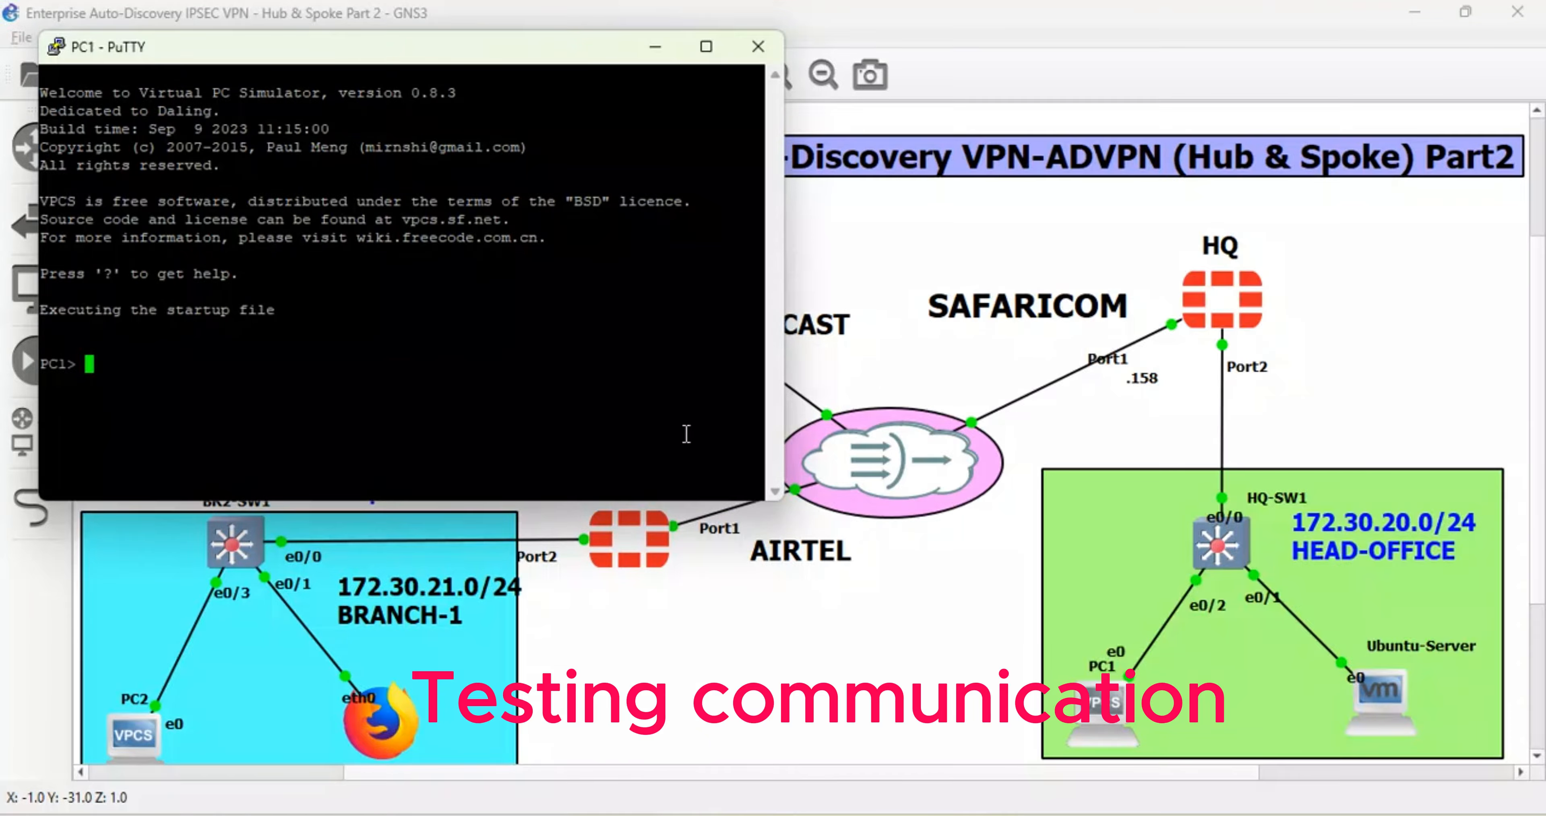
{"action": "type", "text": "dhcp -d"}
{"action": "key", "text": "Return"}
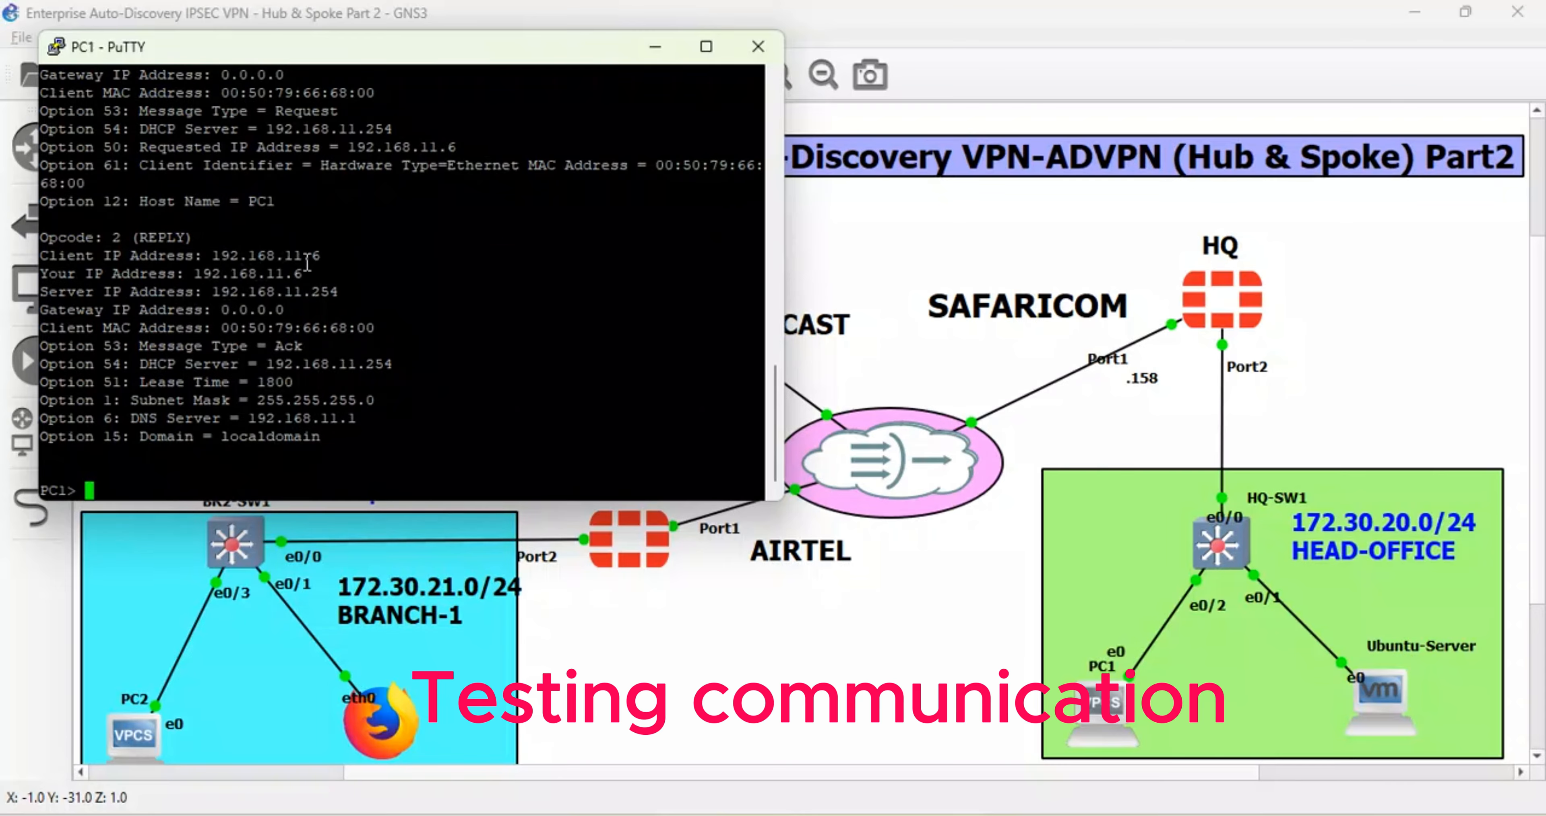
{"action": "left_click_drag", "start_coordinate": [320, 259], "coordinate": [225, 259]}
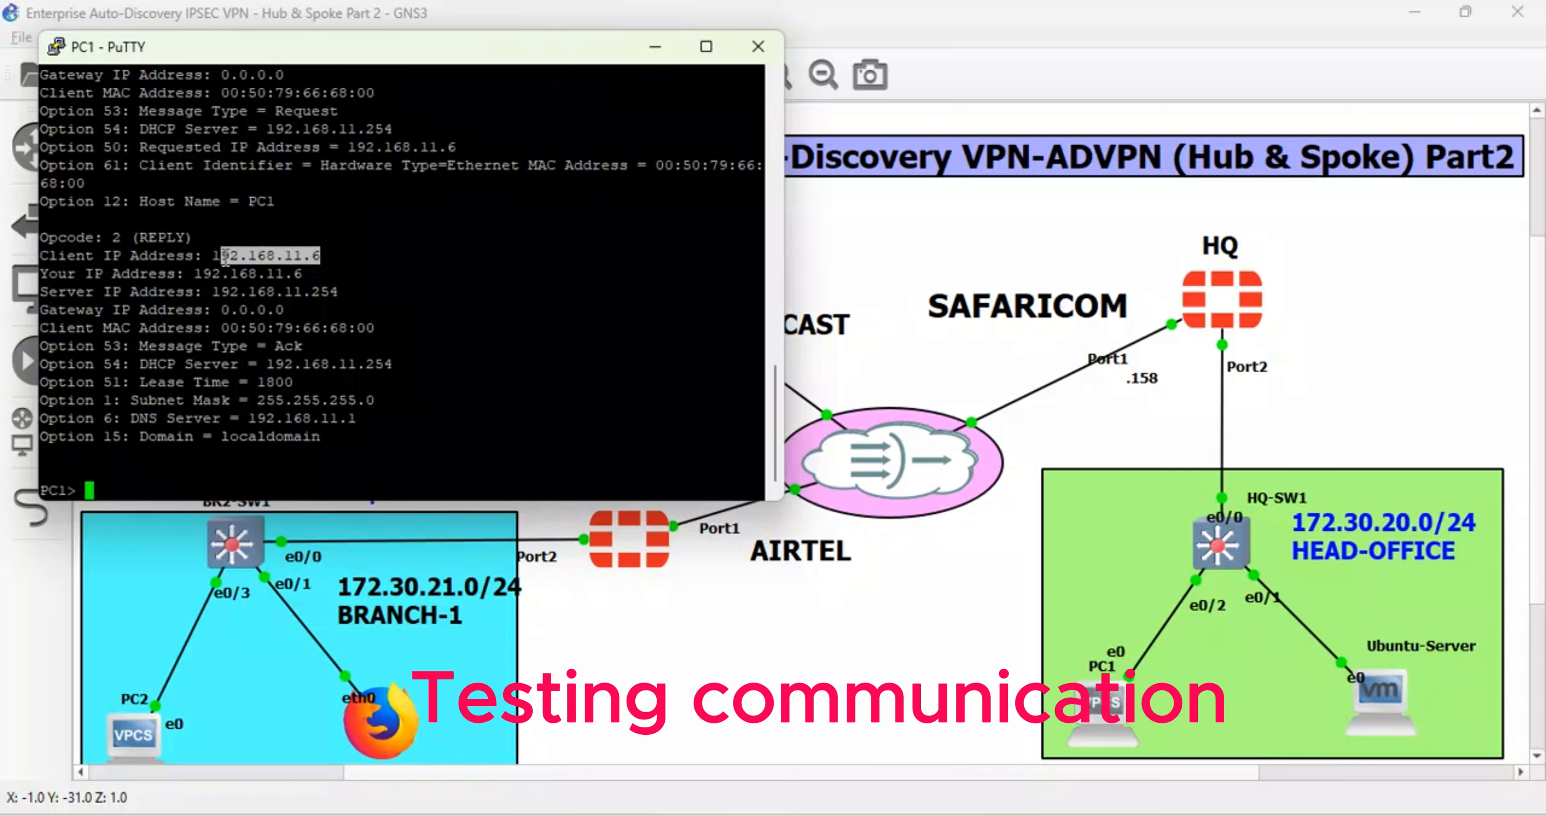
{"action": "left_click", "coordinate": [296, 486]}
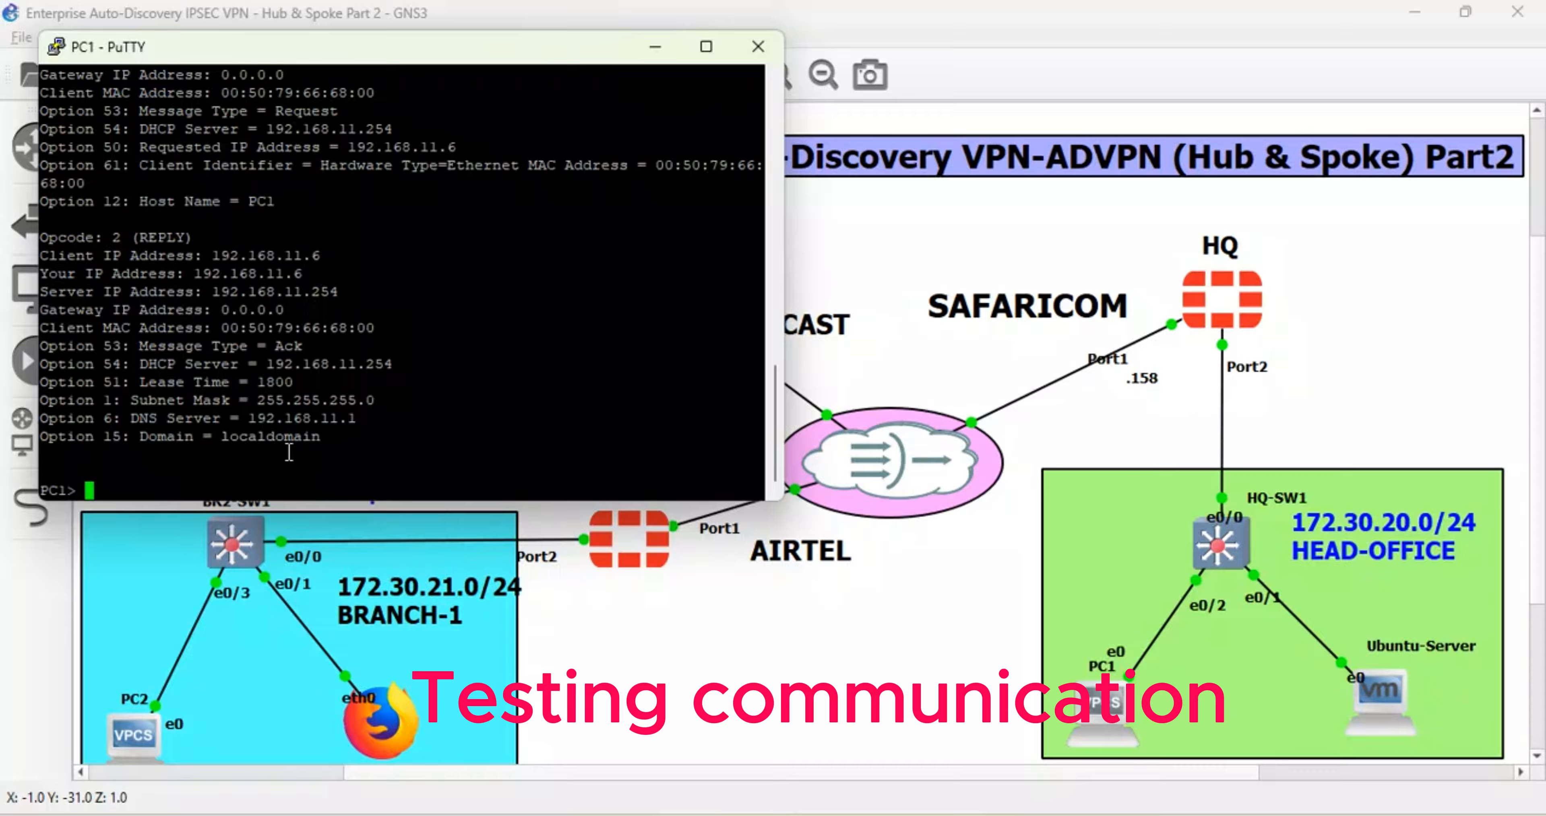
{"action": "left_click_drag", "start_coordinate": [333, 432], "coordinate": [156, 441]}
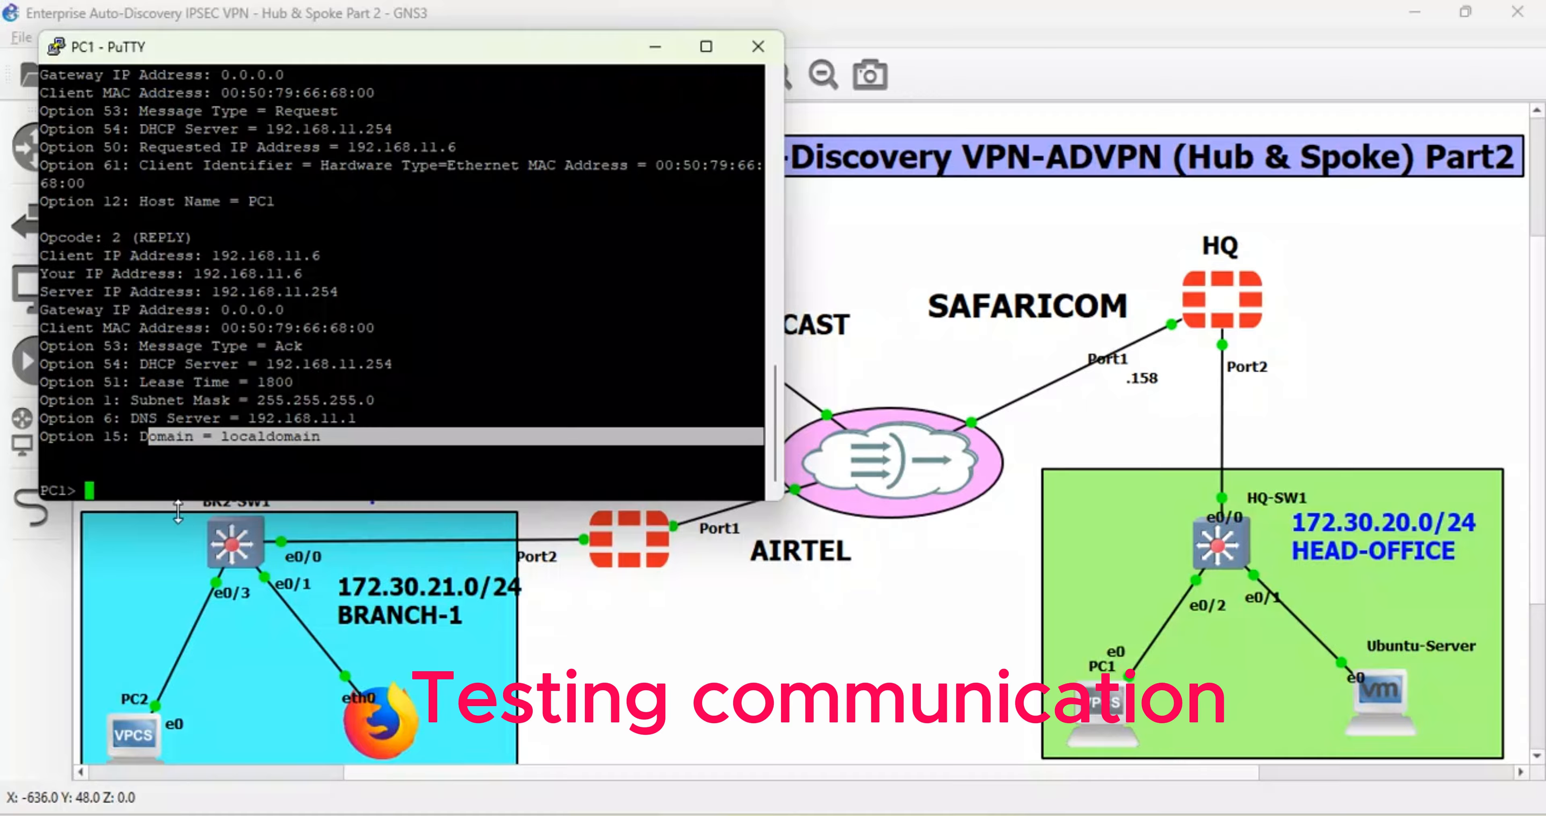
{"action": "type", "text": "dhcp -d"}
{"action": "key", "text": "Return"}
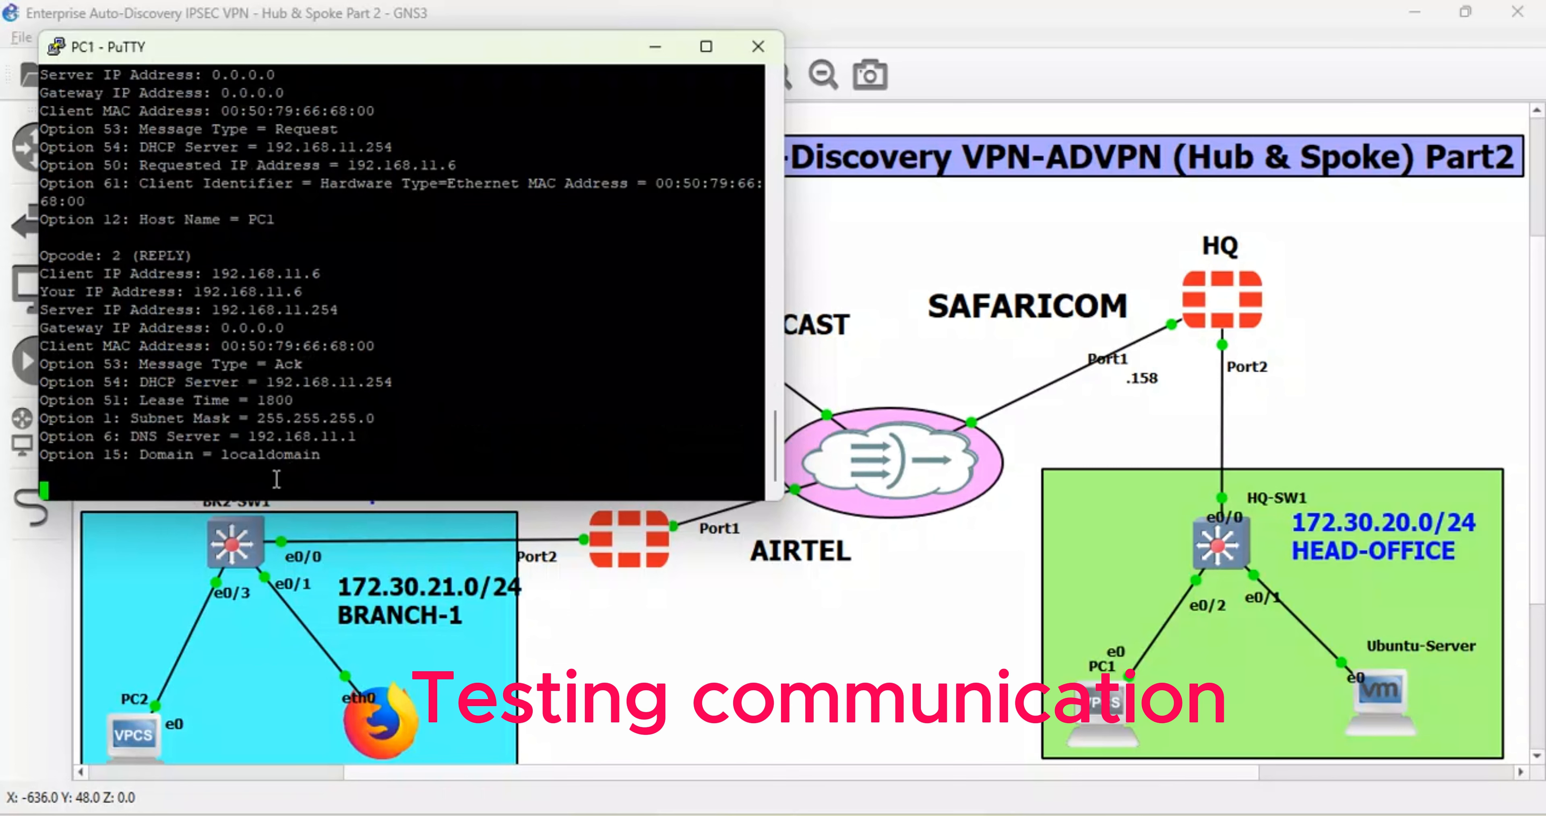
{"action": "key", "text": "Return"}
{"action": "key", "text": "Return"}
- Ping 192.168.122.101 from PC1, which reports No gateway found
{"action": "type", "text": "pi"}
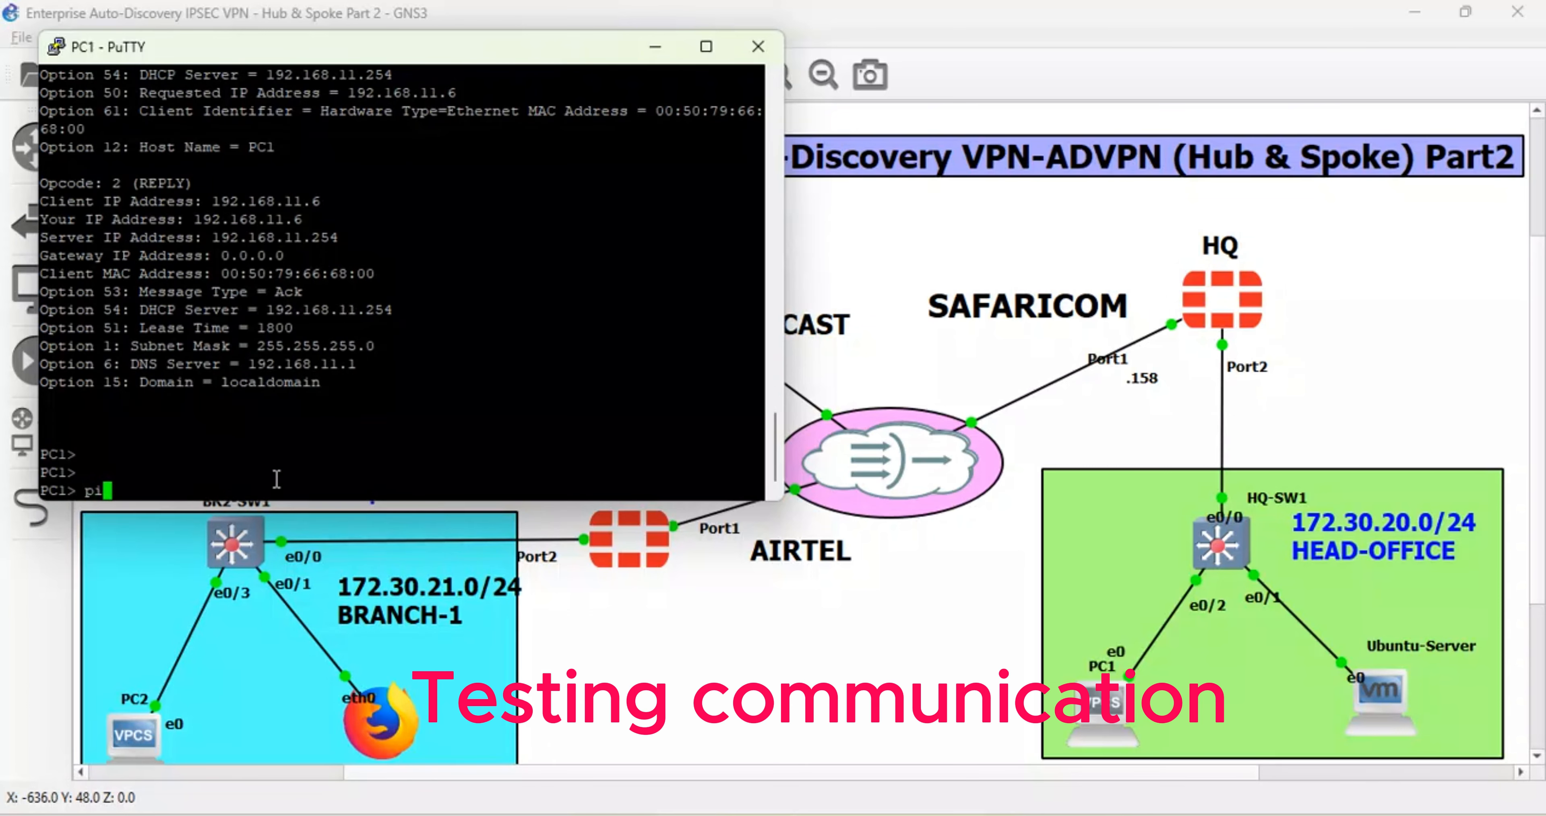
{"action": "type", "text": "ng 192.168.122.101"}
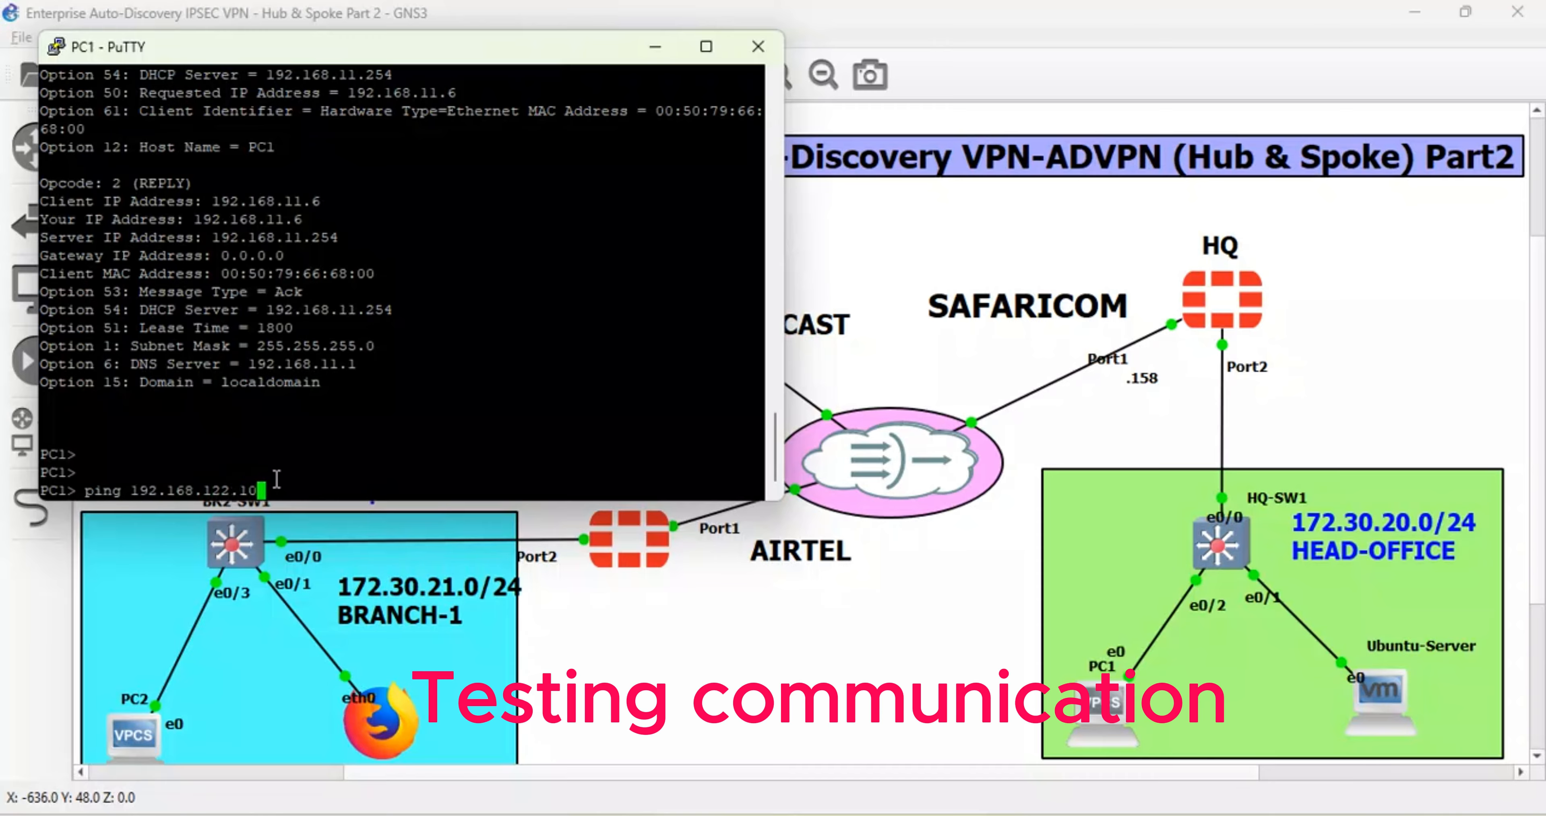
{"action": "key", "text": "Return"}
{"action": "key", "text": "Up"}
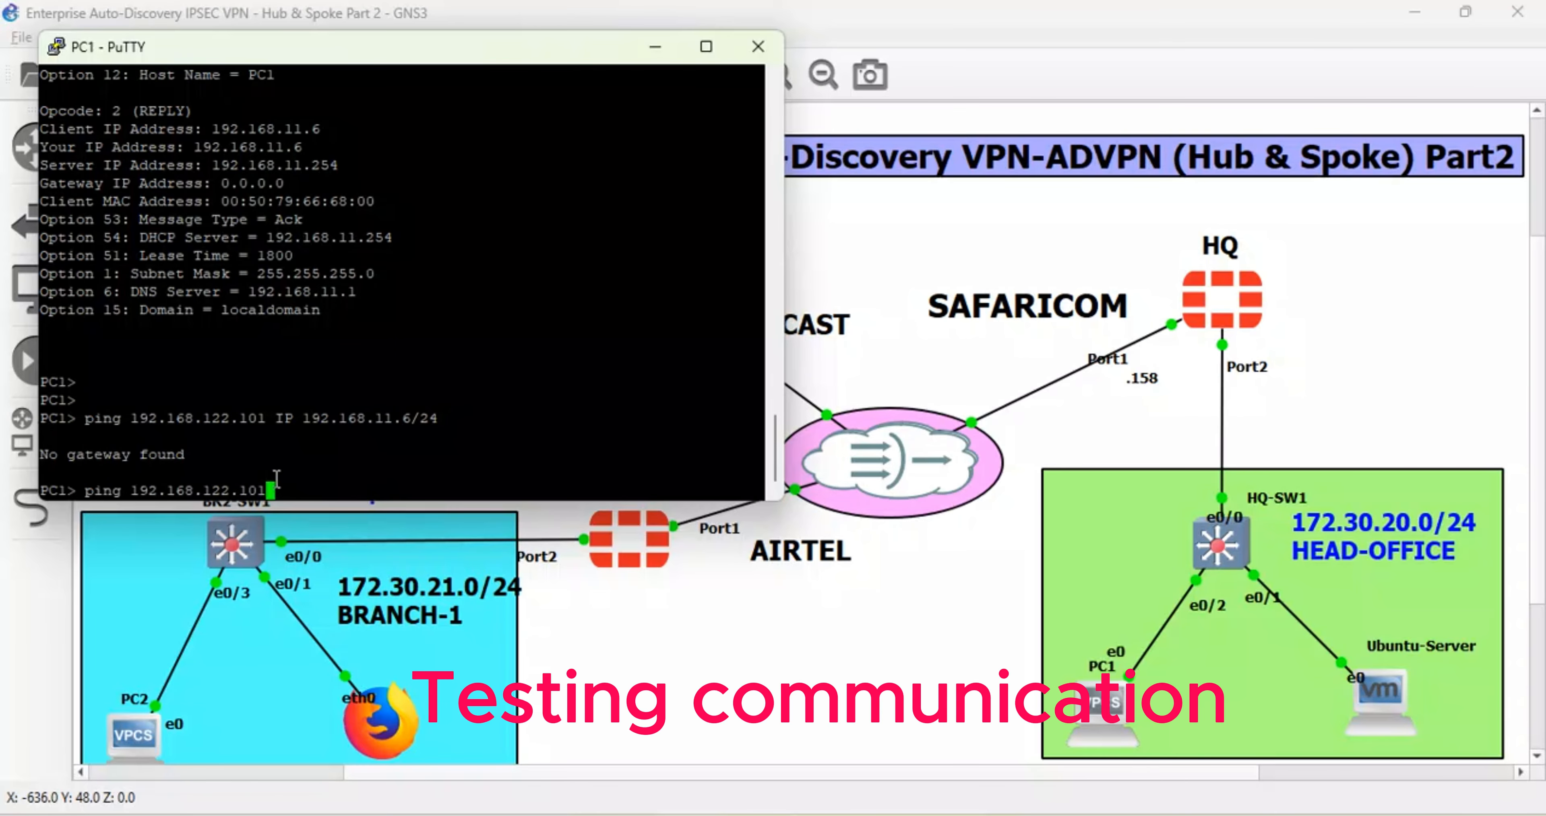
{"action": "key", "text": "BackSpace"}
{"action": "key", "text": "BackSpace"}
{"action": "key", "text": "BackSpace"}
{"action": "key", "text": "BackSpace"}
{"action": "key", "text": "BackSpace"}
{"action": "key", "text": "BackSpace"}
{"action": "key", "text": "BackSpace"}
{"action": "key", "text": "BackSpace"}
{"action": "key", "text": "BackSpace"}
{"action": "key", "text": "BackSpace"}
{"action": "key", "text": "BackSpace"}
{"action": "key", "text": "BackSpace"}
{"action": "key", "text": "BackSpace"}
{"action": "key", "text": "BackSpace"}
{"action": "key", "text": "BackSpace"}
{"action": "key", "text": "BackSpace"}
{"action": "key", "text": "BackSpace"}
{"action": "key", "text": "BackSpace"}
{"action": "key", "text": "BackSpace"}
{"action": "key", "text": "BackSpace"}
{"action": "type", "text": "ping 19"}
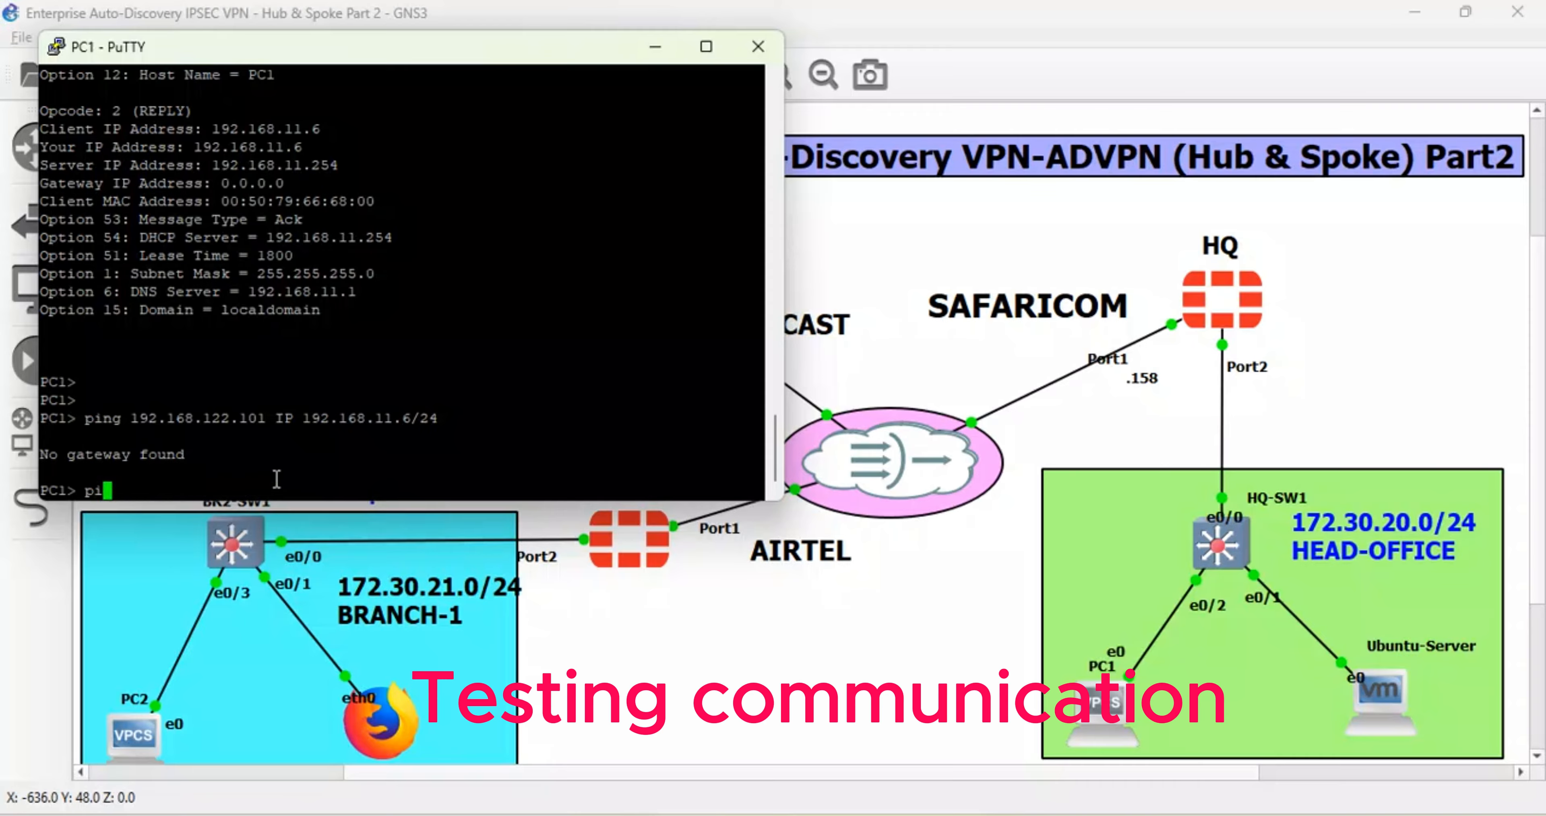
{"action": "type", "text": "2.168"}
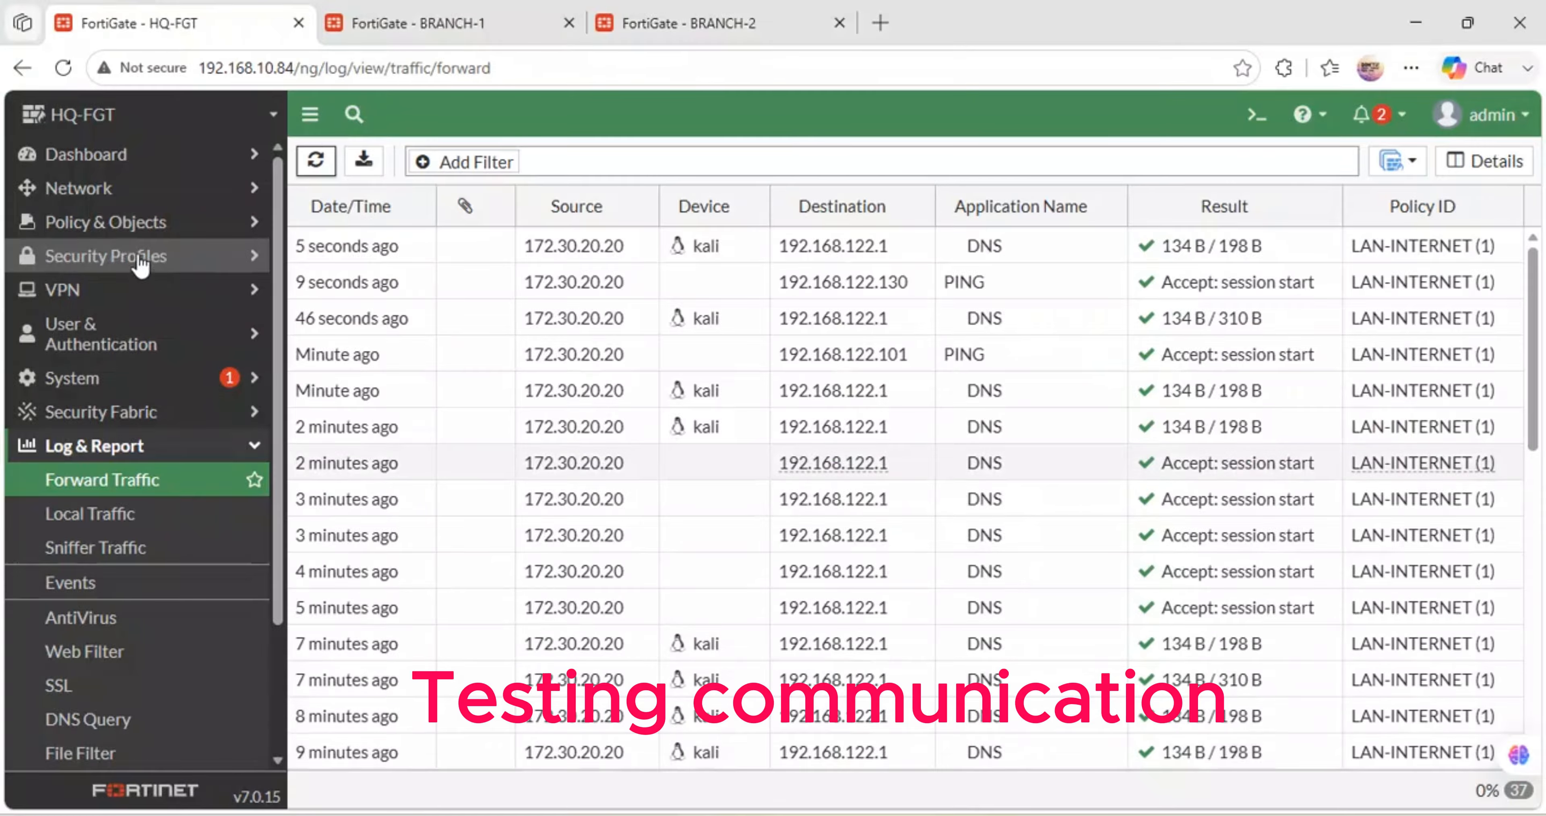
- Go to Network > Interfaces on HQ-FGT and open HQ-LAN (port2) for editing
{"action": "left_click", "coordinate": [124, 191]}
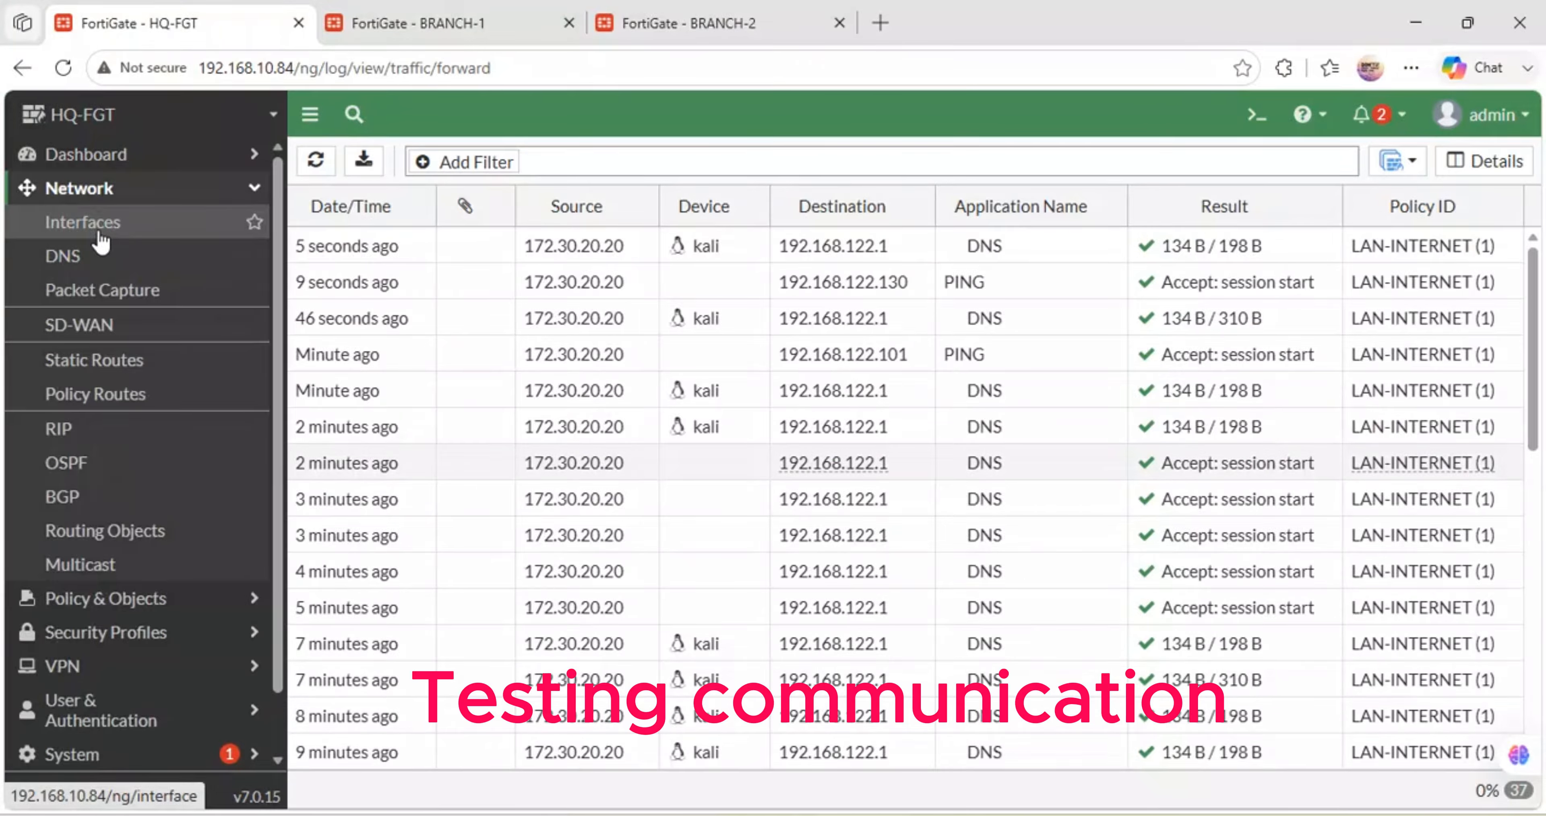
{"action": "left_click", "coordinate": [100, 239]}
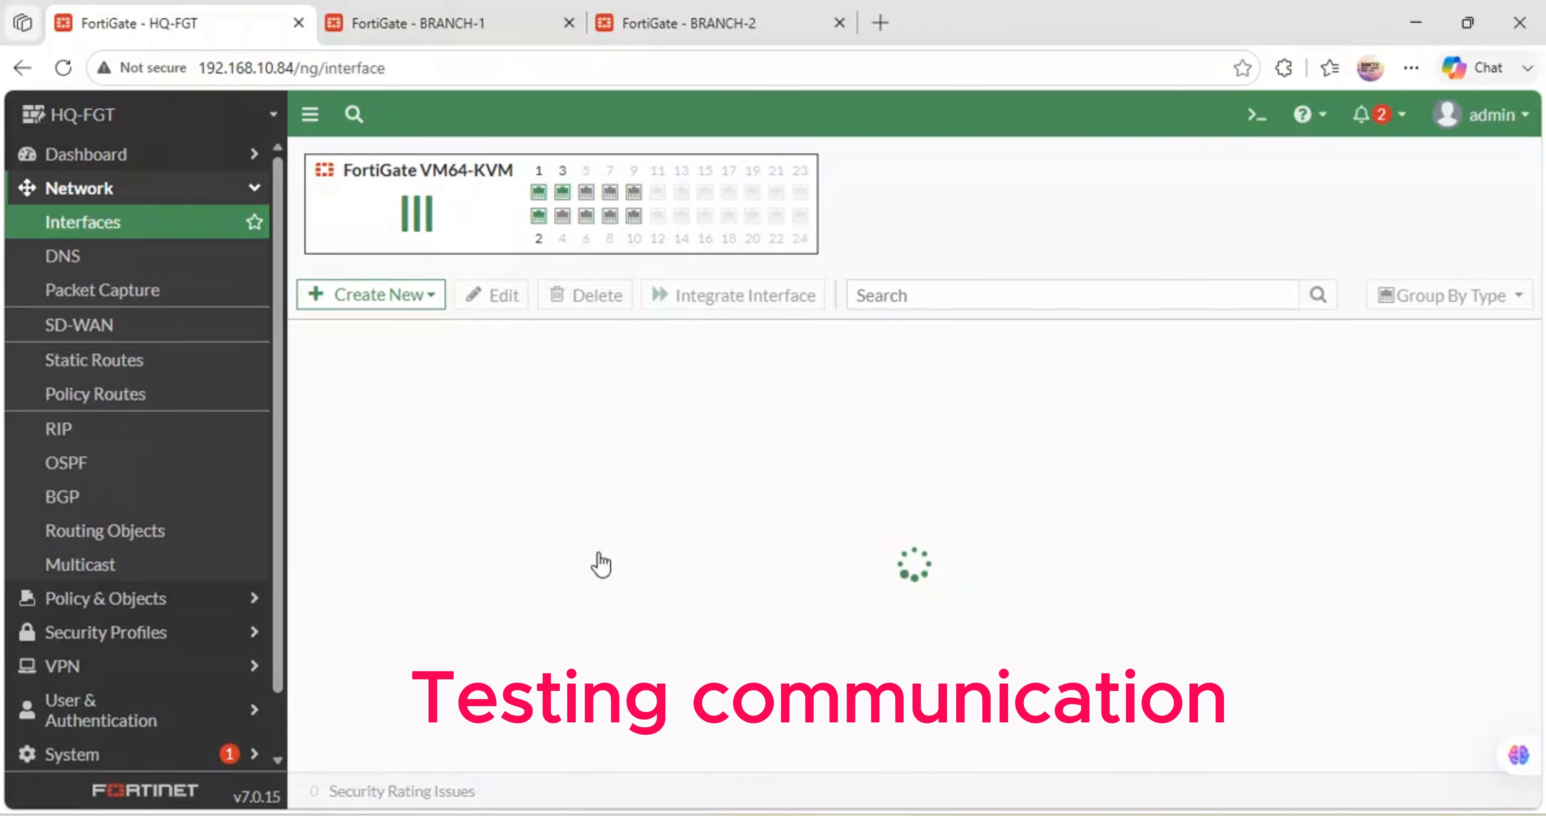
{"action": "scroll", "coordinate": [600, 563], "scroll_direction": "down", "scroll_amount": 3}
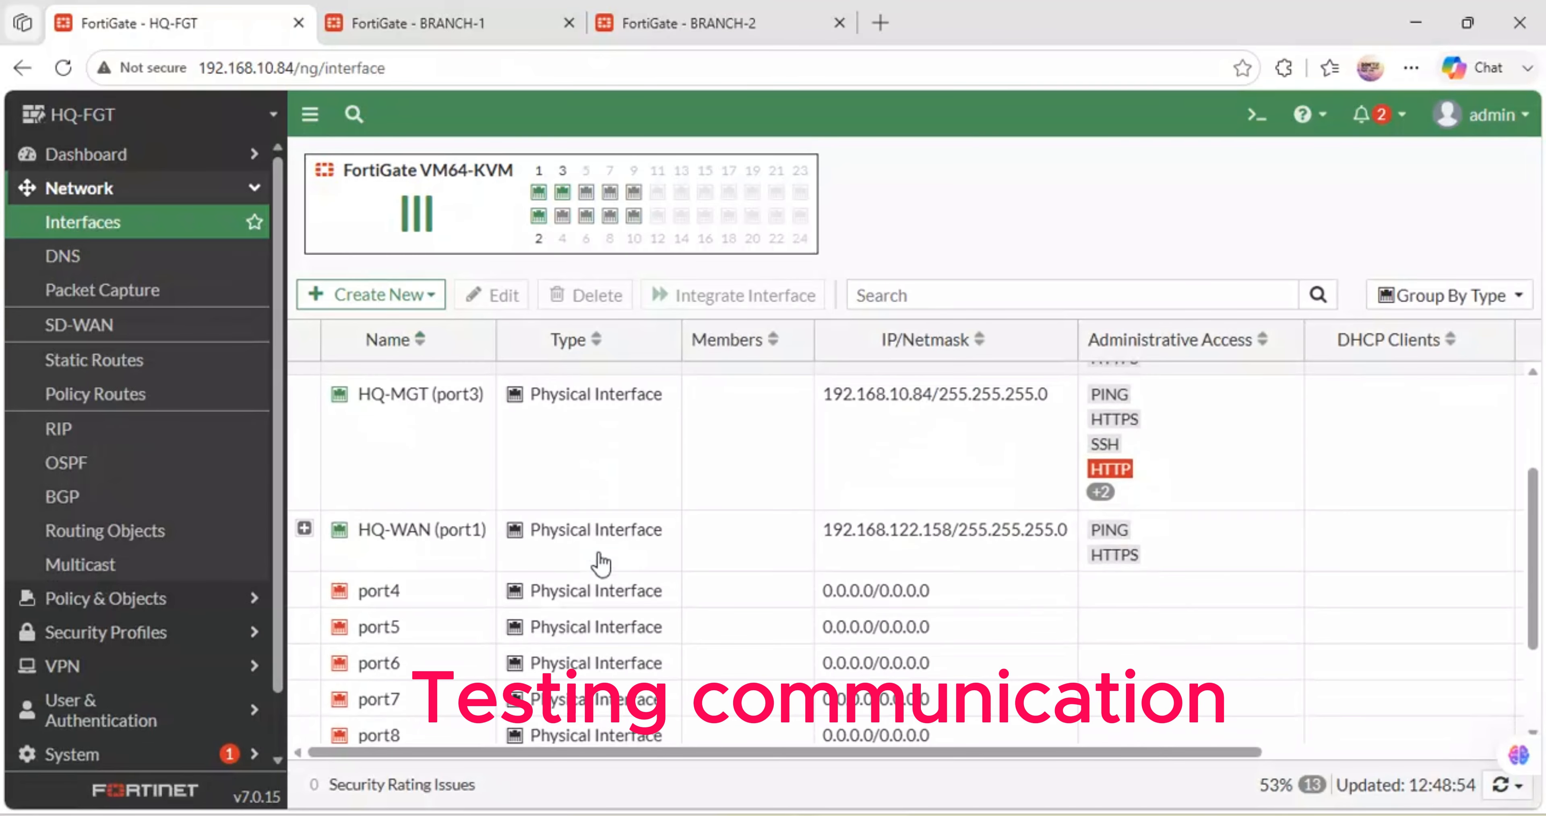
{"action": "scroll", "coordinate": [451, 489], "scroll_direction": "up", "scroll_amount": 2}
{"action": "double_click", "coordinate": [444, 488]}
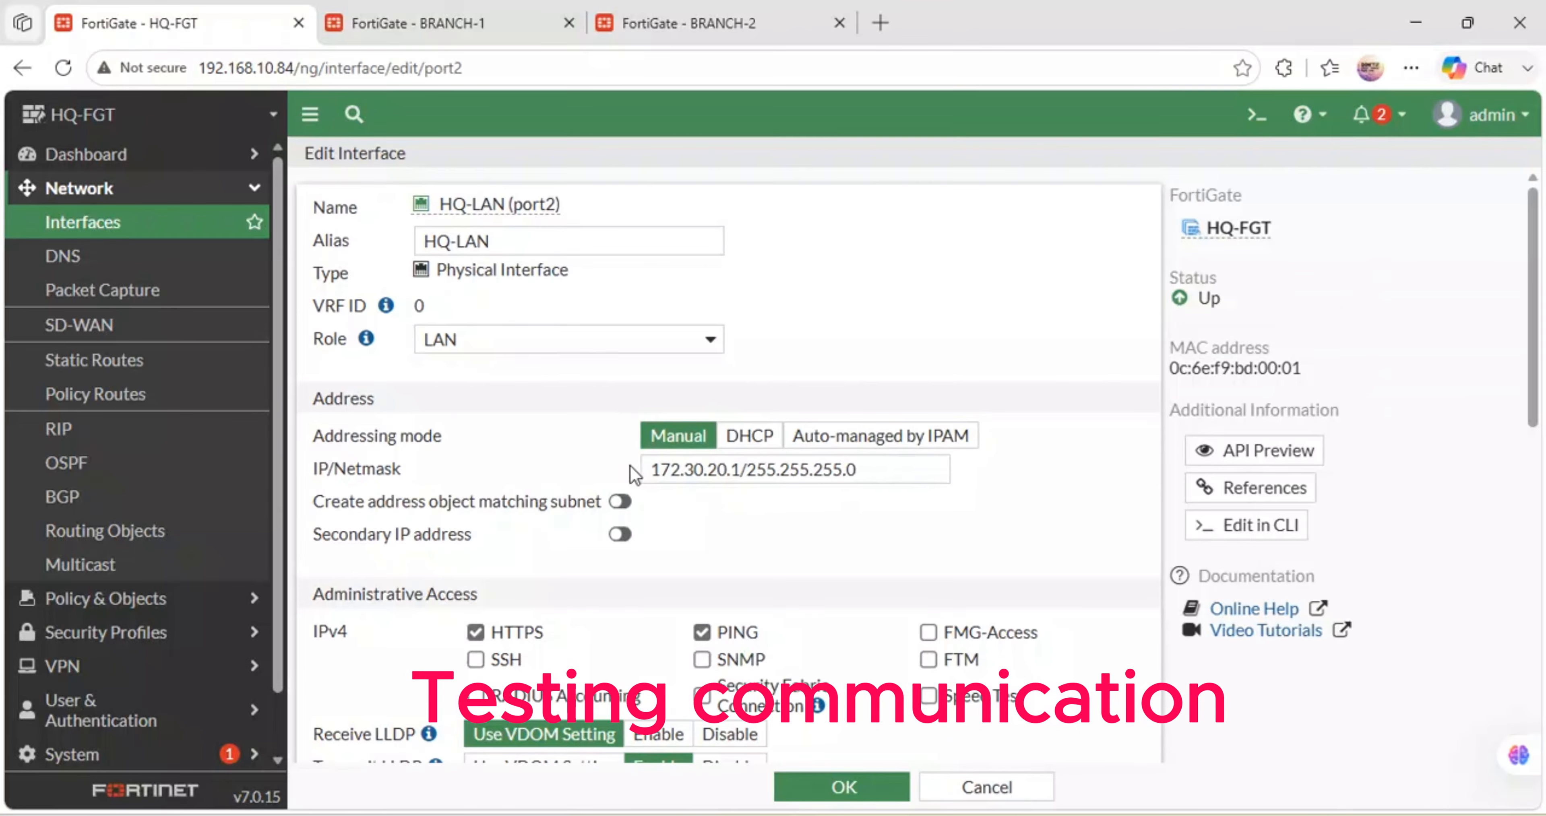
- Review the port2 settings and save them with OK
{"action": "scroll", "coordinate": [630, 465], "scroll_direction": "down", "scroll_amount": 4}
{"action": "scroll", "coordinate": [629, 466], "scroll_direction": "down", "scroll_amount": 4}
{"action": "scroll", "coordinate": [600, 447], "scroll_direction": "up", "scroll_amount": 2}
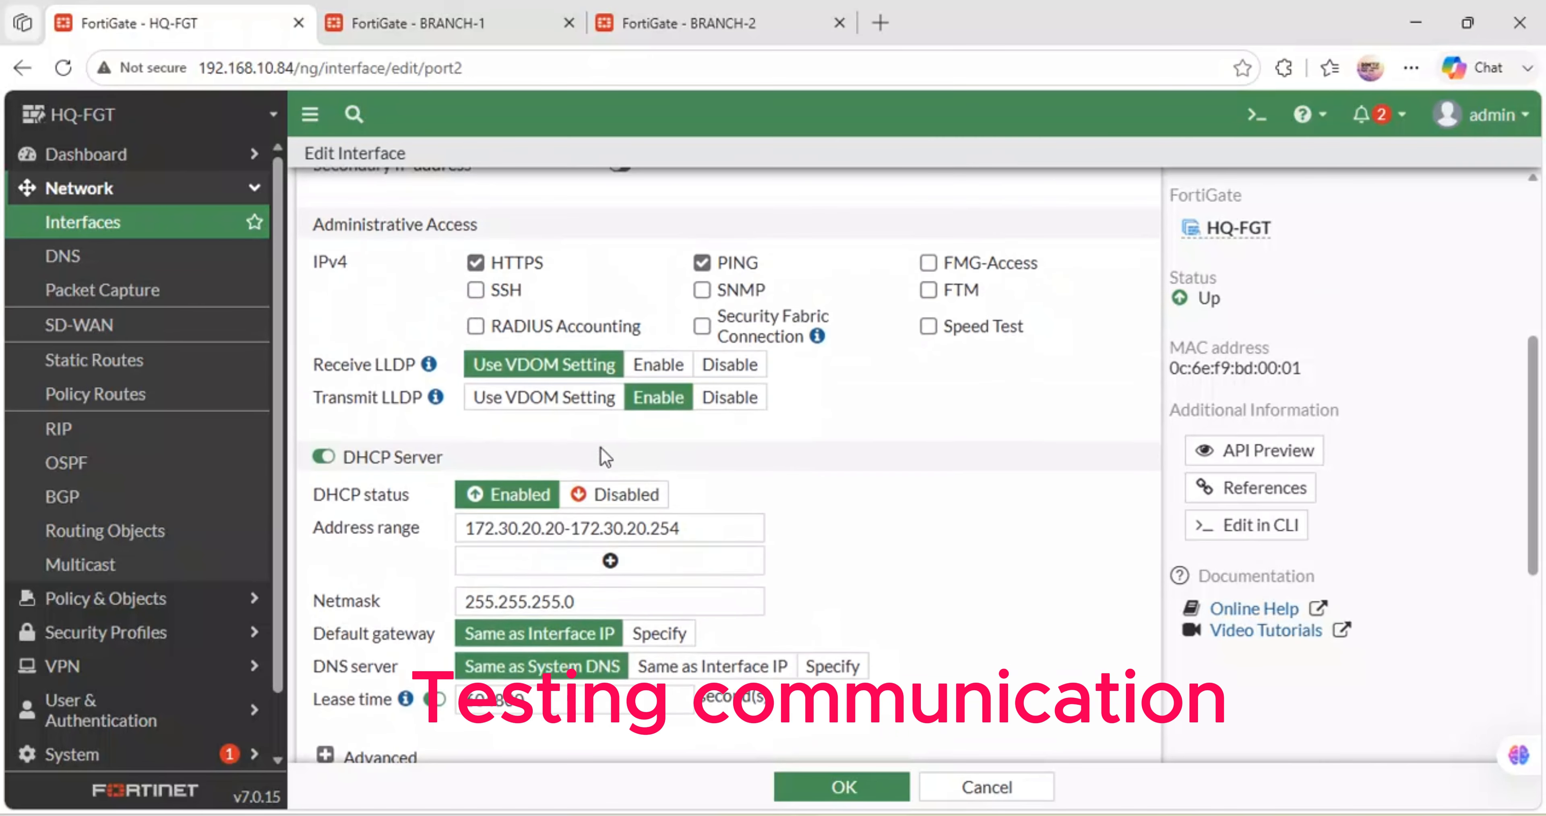
{"action": "scroll", "coordinate": [551, 580], "scroll_direction": "down", "scroll_amount": 6}
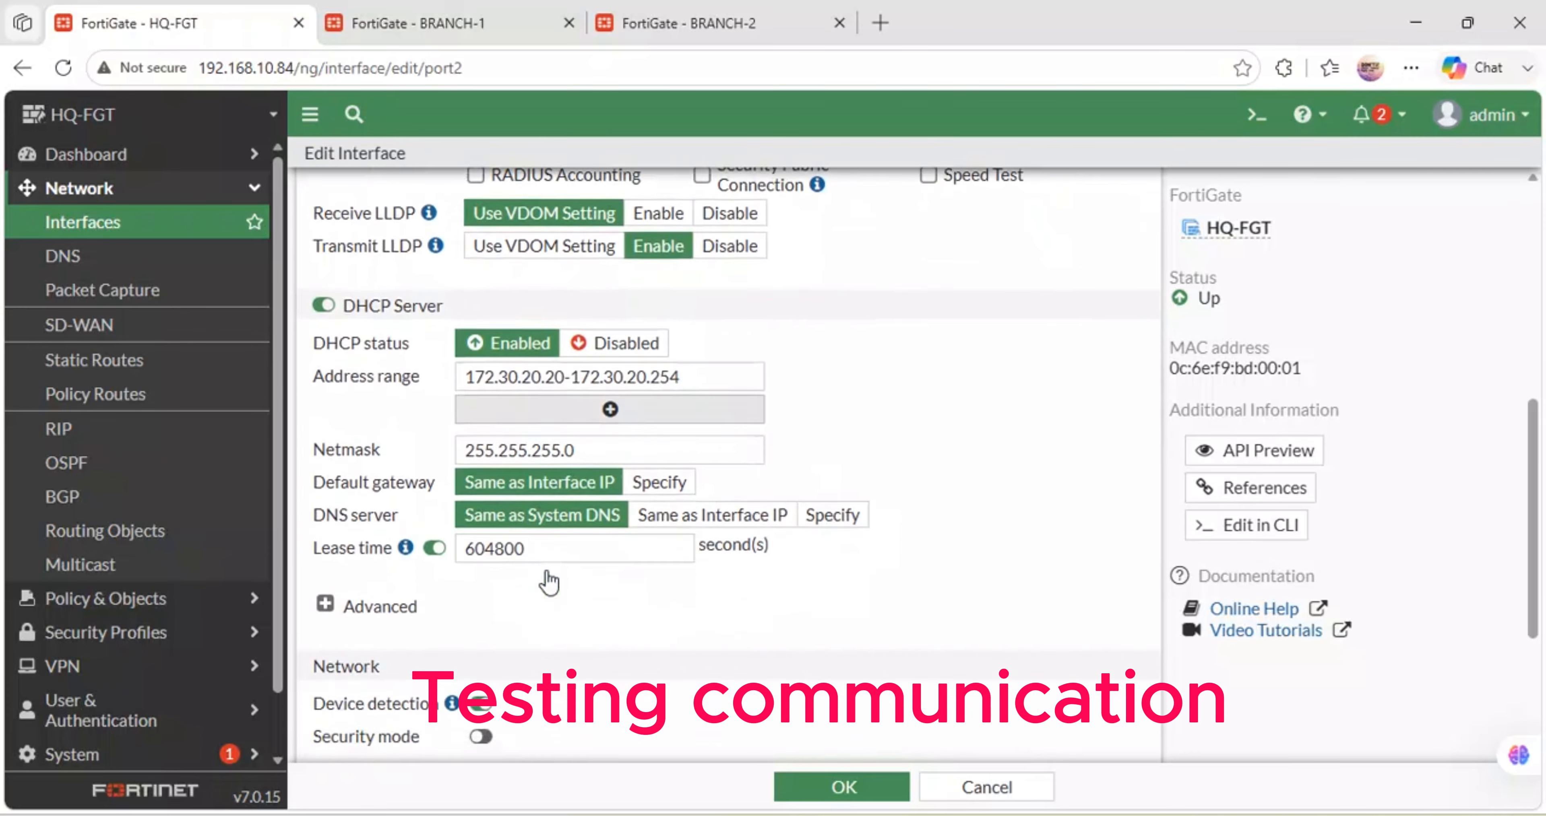
{"action": "scroll", "coordinate": [551, 580], "scroll_direction": "up", "scroll_amount": 10}
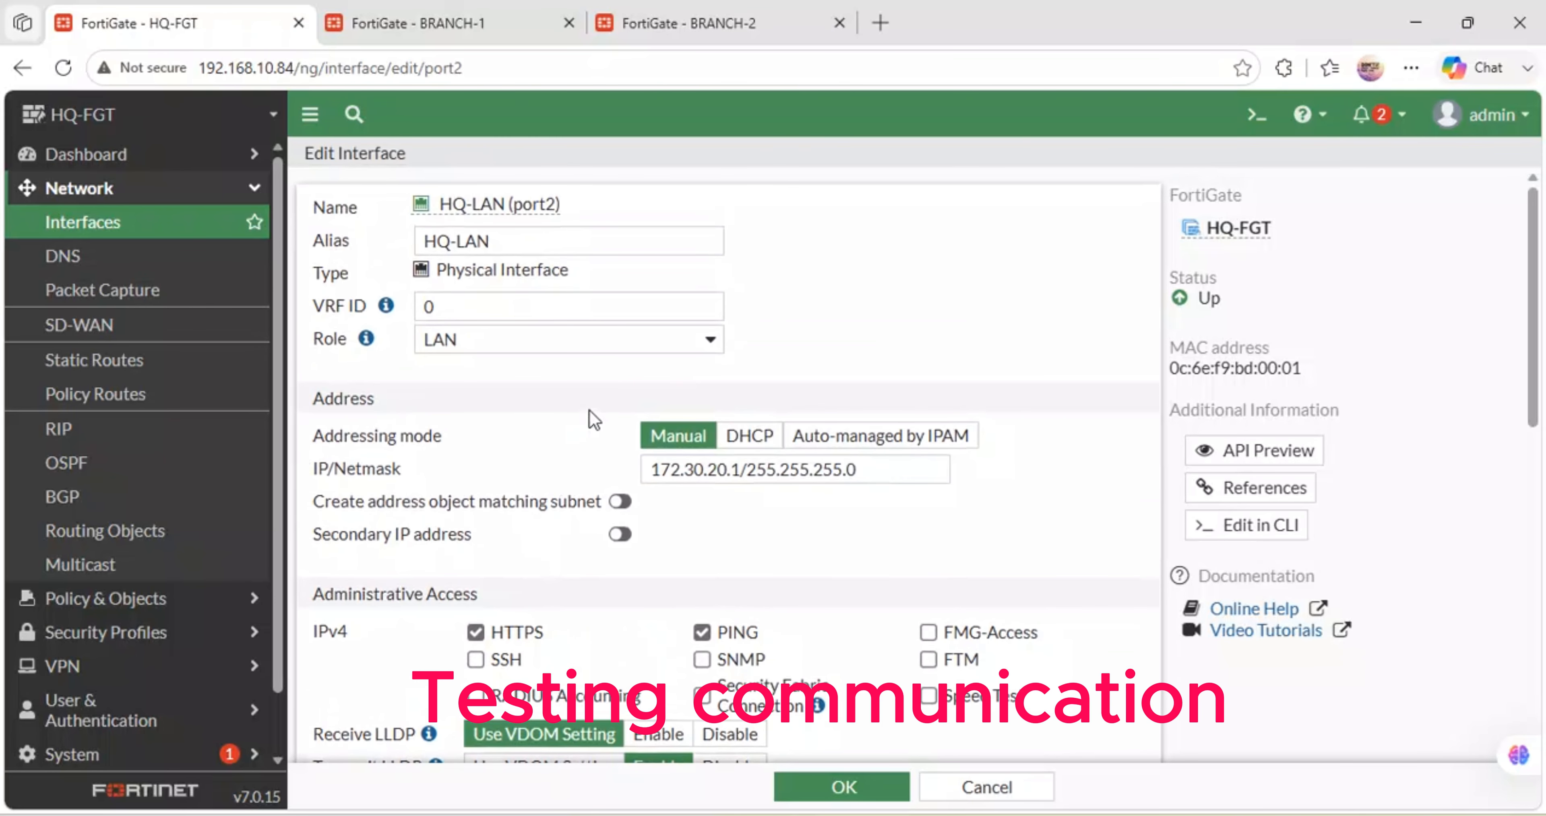
{"action": "scroll", "coordinate": [684, 434], "scroll_direction": "down", "scroll_amount": 5}
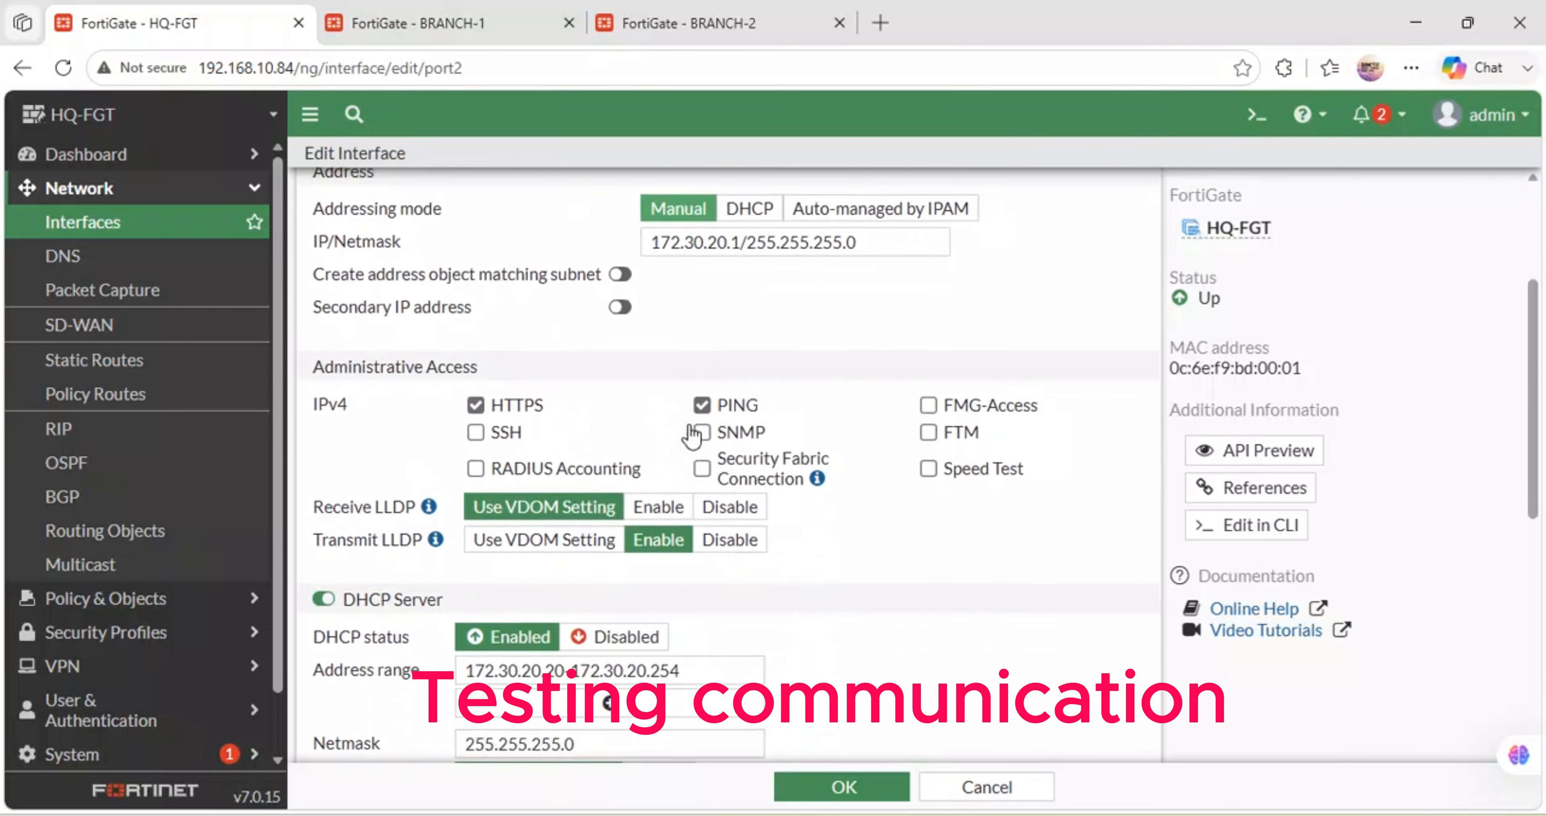
{"action": "scroll", "coordinate": [690, 431], "scroll_direction": "up", "scroll_amount": 3}
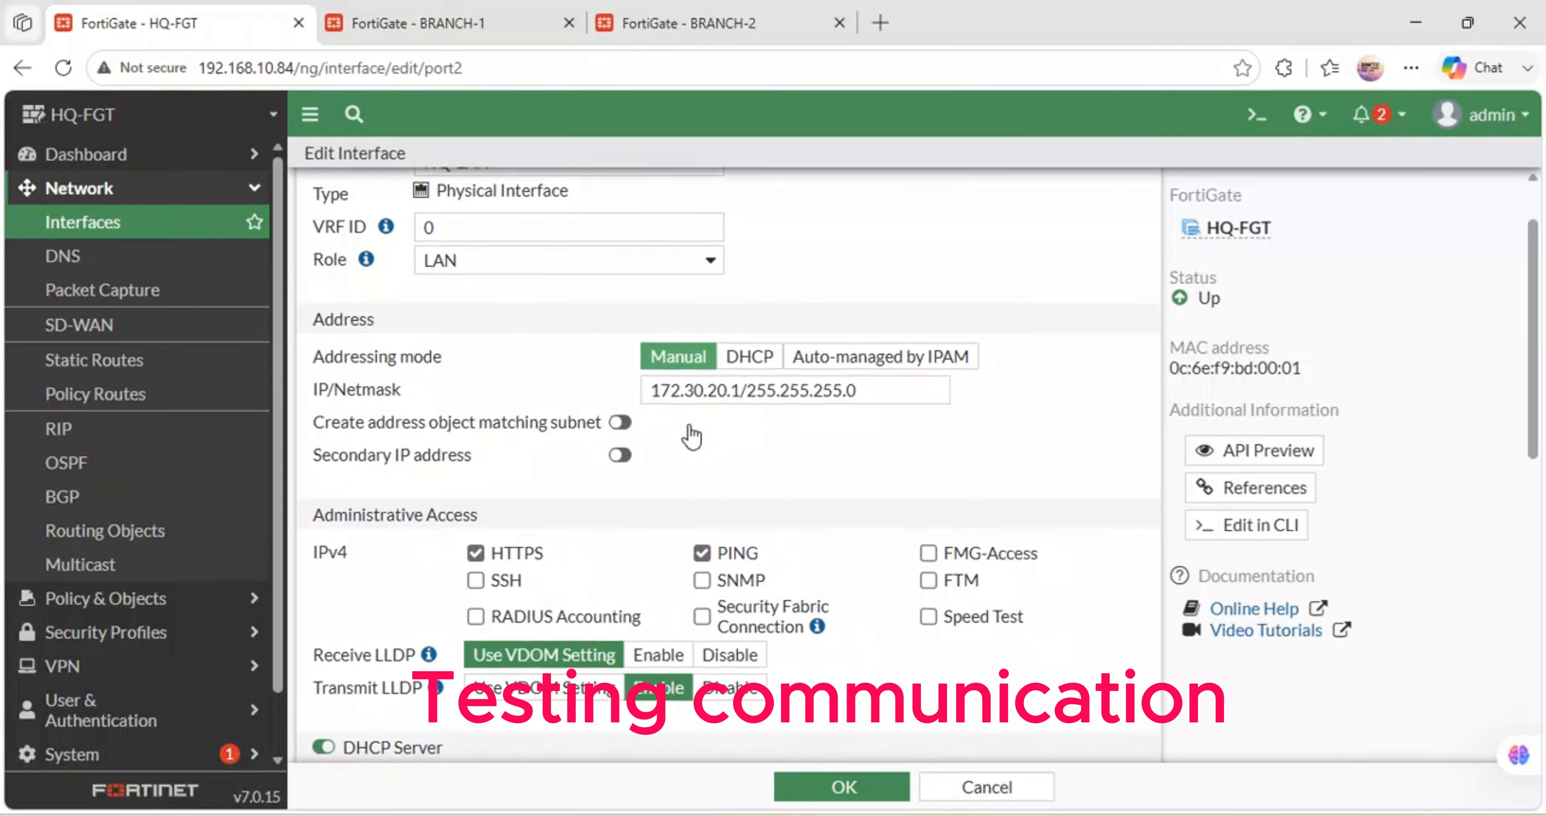
{"action": "scroll", "coordinate": [691, 434], "scroll_direction": "down", "scroll_amount": 3}
{"action": "scroll", "coordinate": [691, 434], "scroll_direction": "down", "scroll_amount": 5}
{"action": "scroll", "coordinate": [691, 434], "scroll_direction": "up", "scroll_amount": 1}
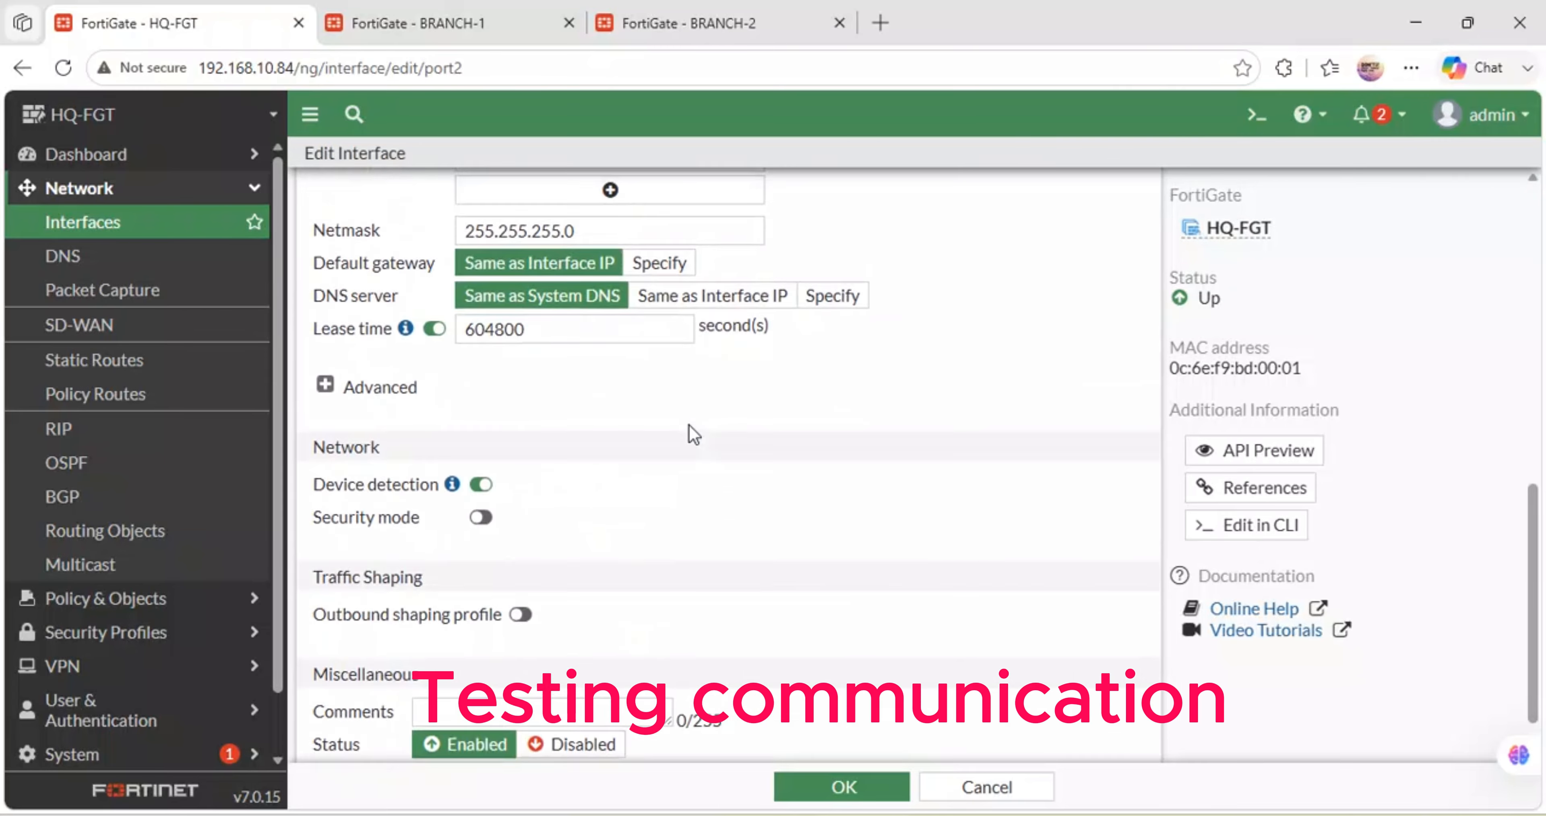
{"action": "scroll", "coordinate": [691, 433], "scroll_direction": "down", "scroll_amount": 1}
{"action": "scroll", "coordinate": [688, 425], "scroll_direction": "down", "scroll_amount": 1}
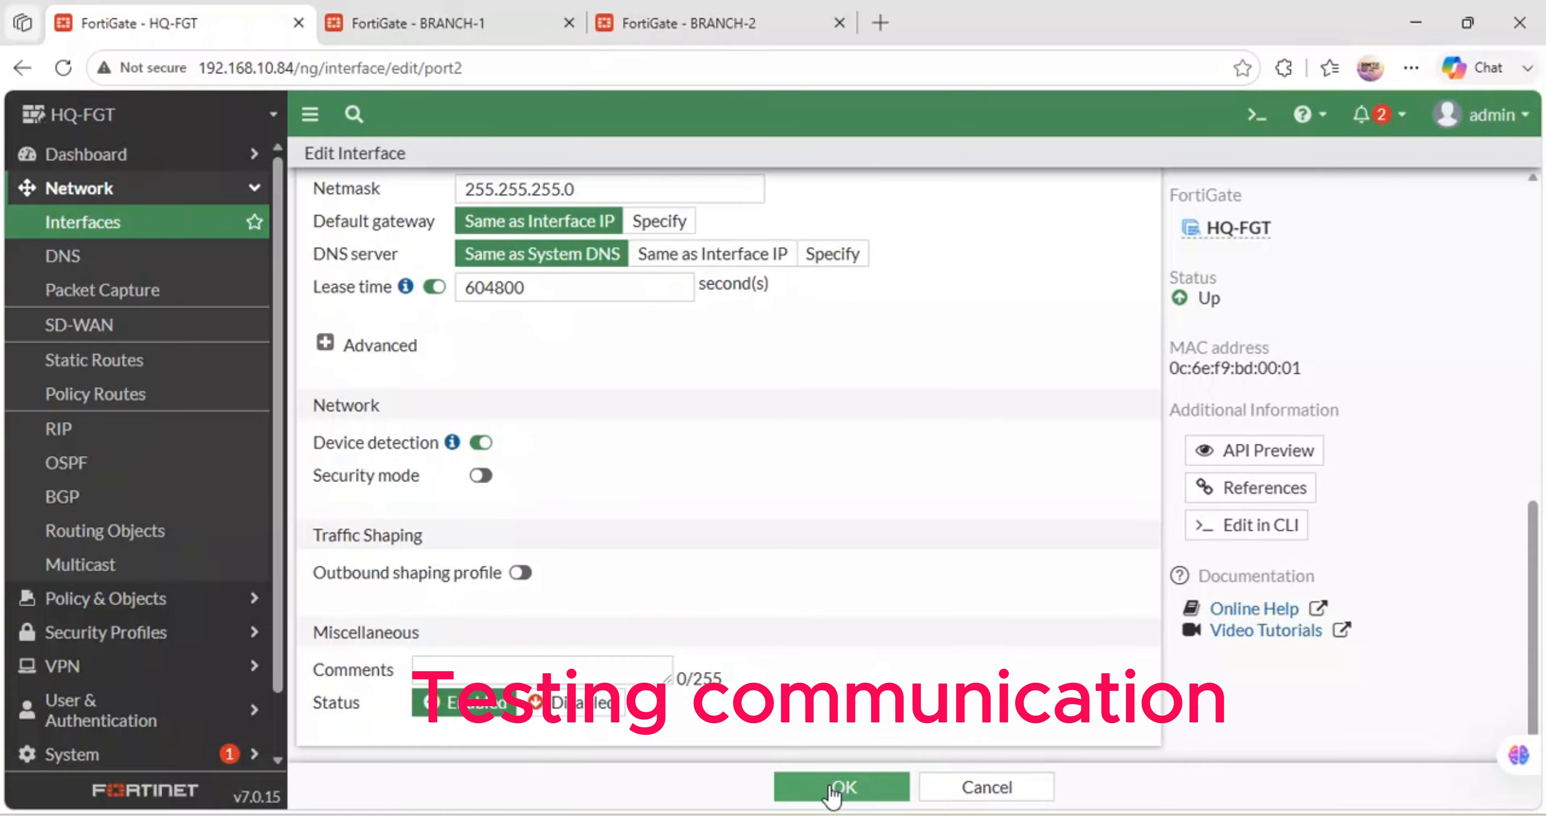
{"action": "left_click", "coordinate": [830, 798]}
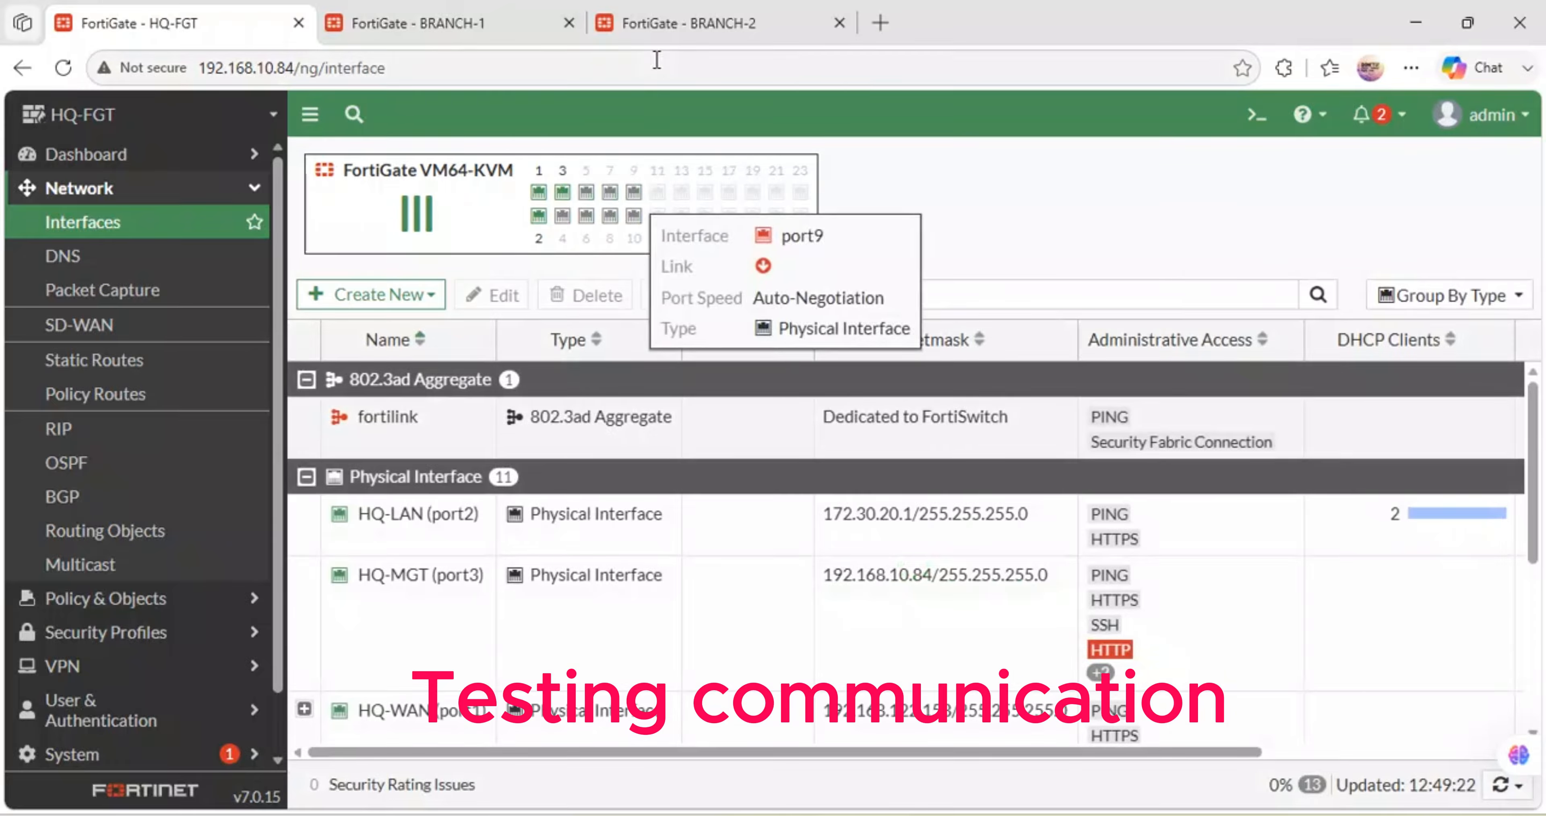
{"action": "left_click", "coordinate": [680, 18]}
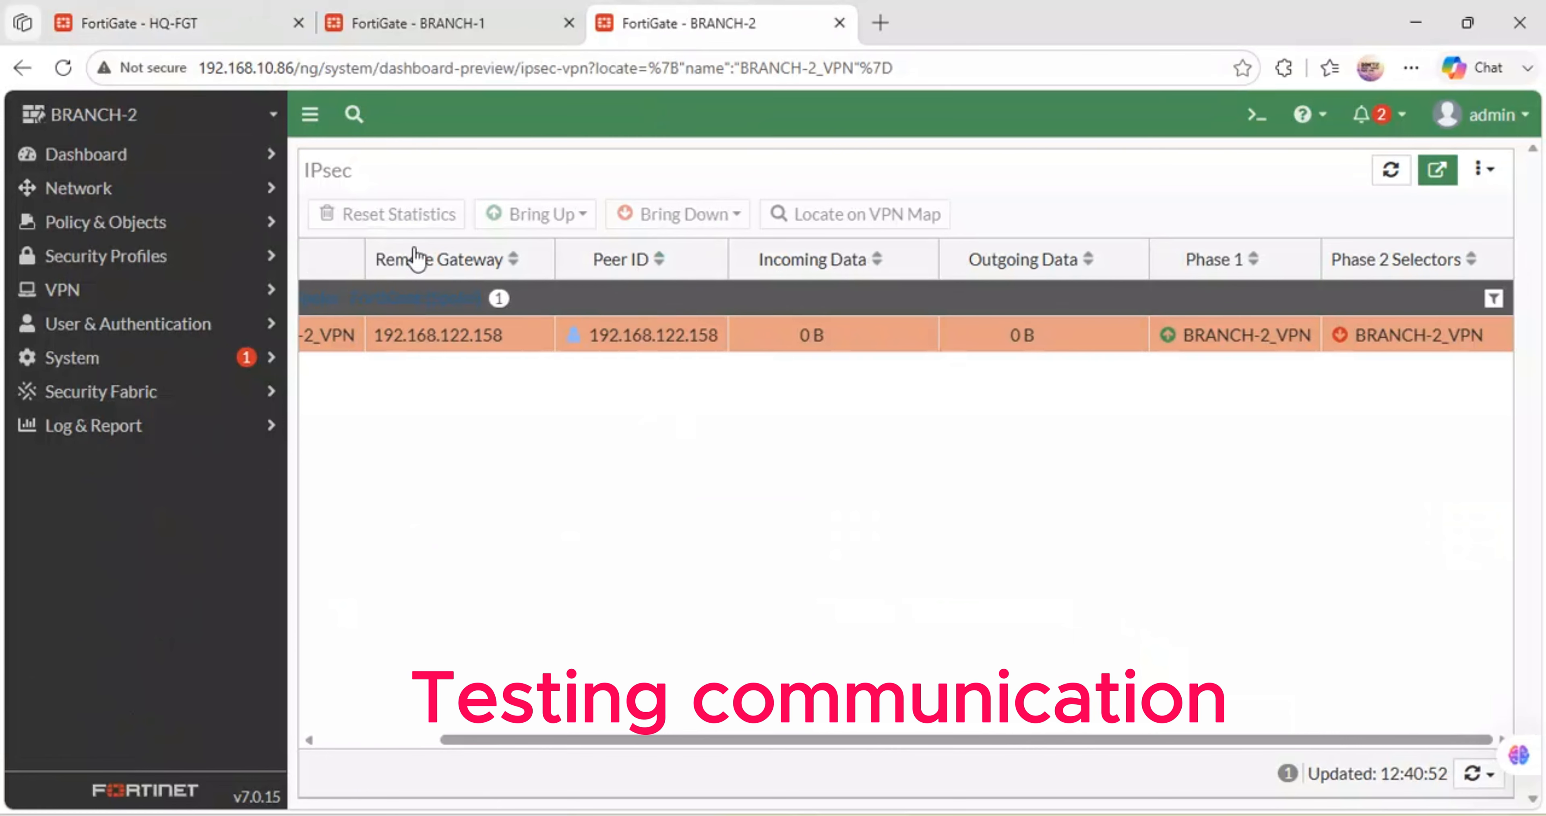
- Refresh BRANCH-2's IPsec tunnel monitor and check BRANCH-1's tunnel status
{"action": "left_click", "coordinate": [74, 60]}
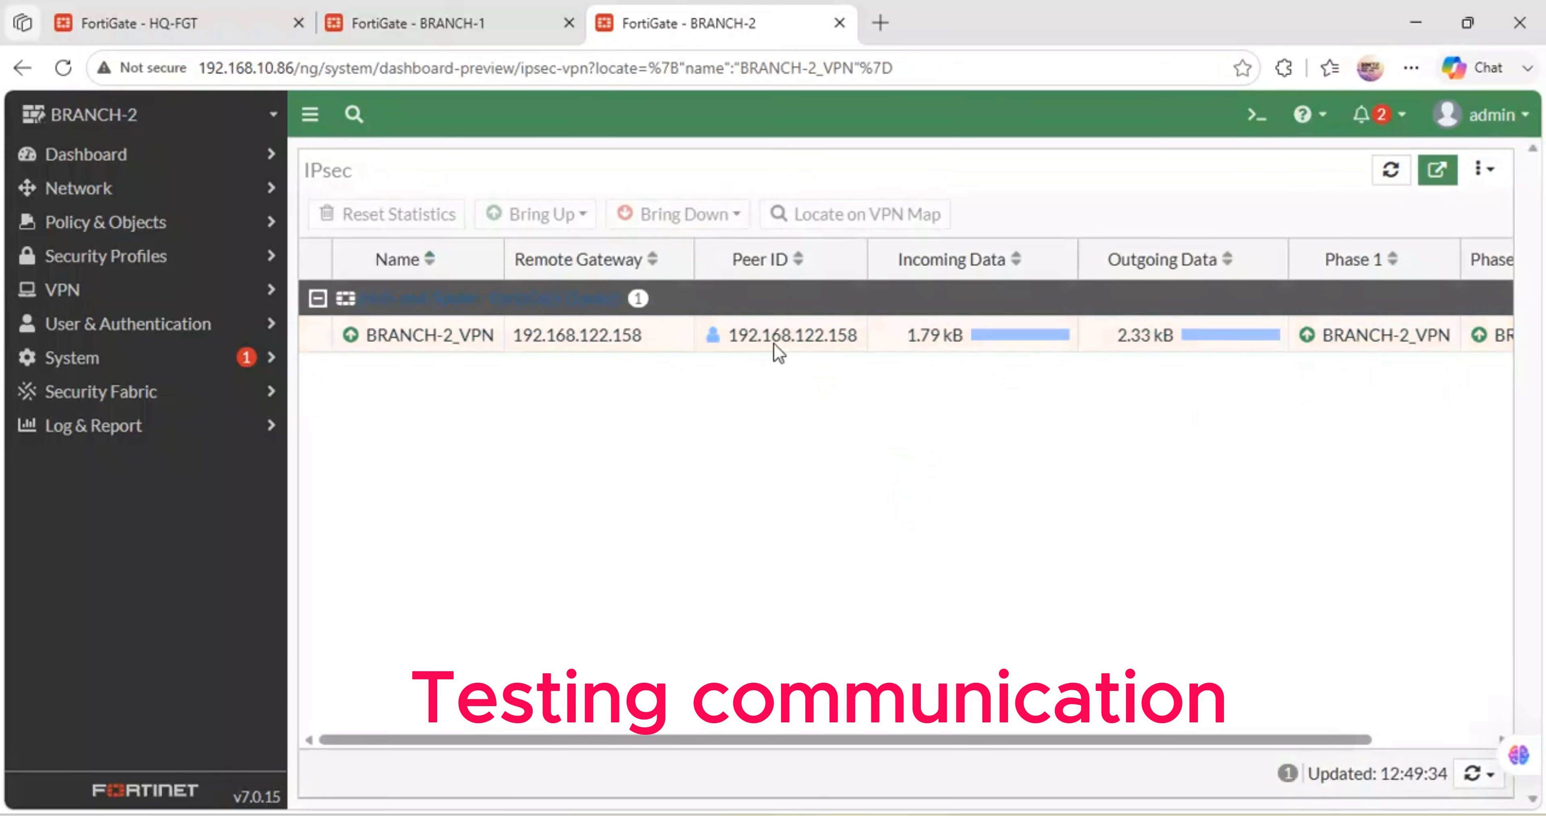
{"action": "left_click", "coordinate": [414, 8]}
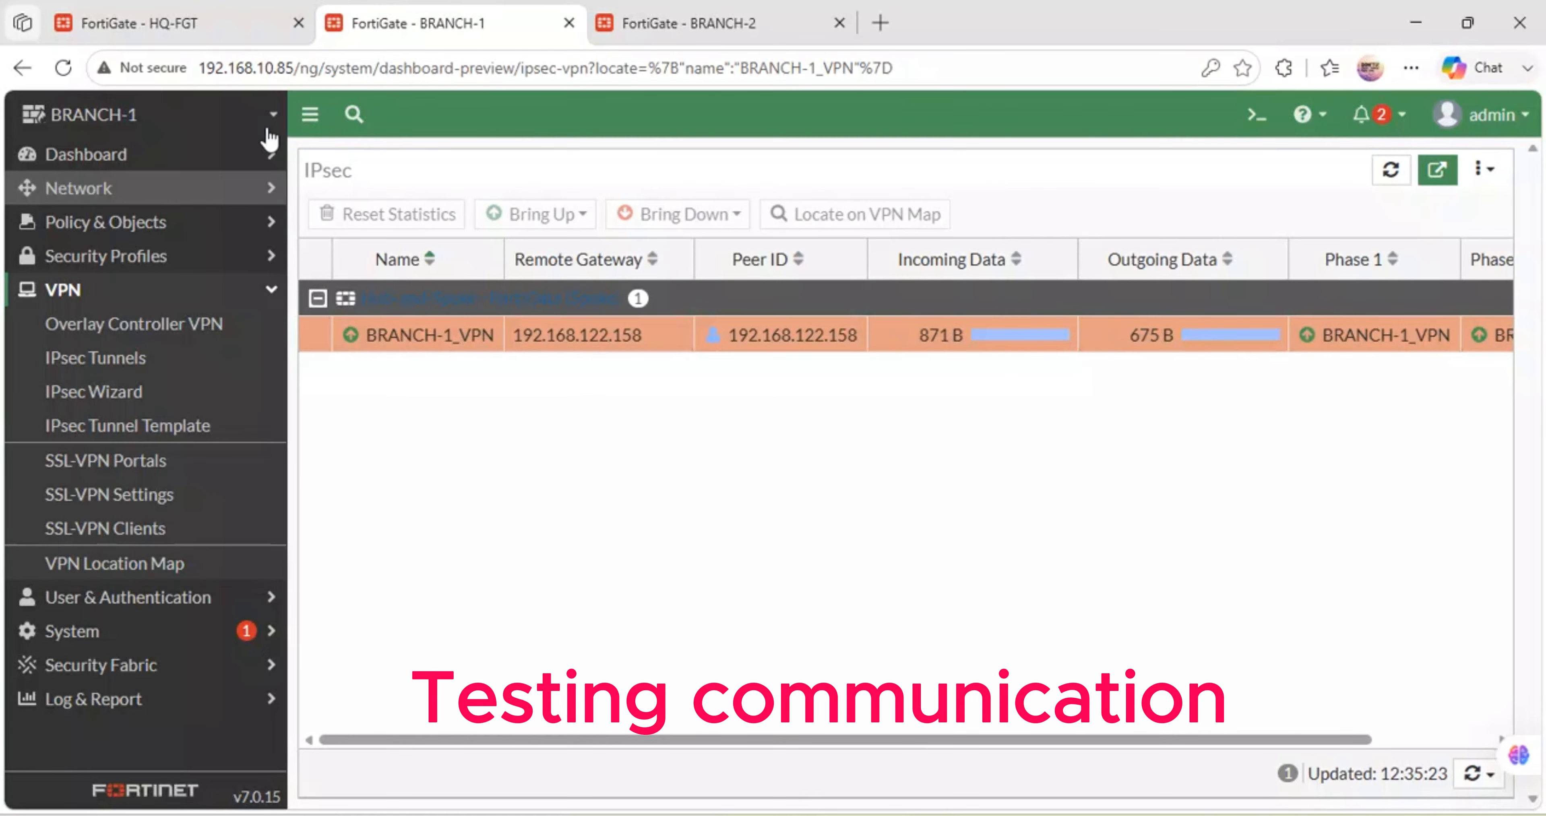
{"action": "left_click", "coordinate": [159, 21]}
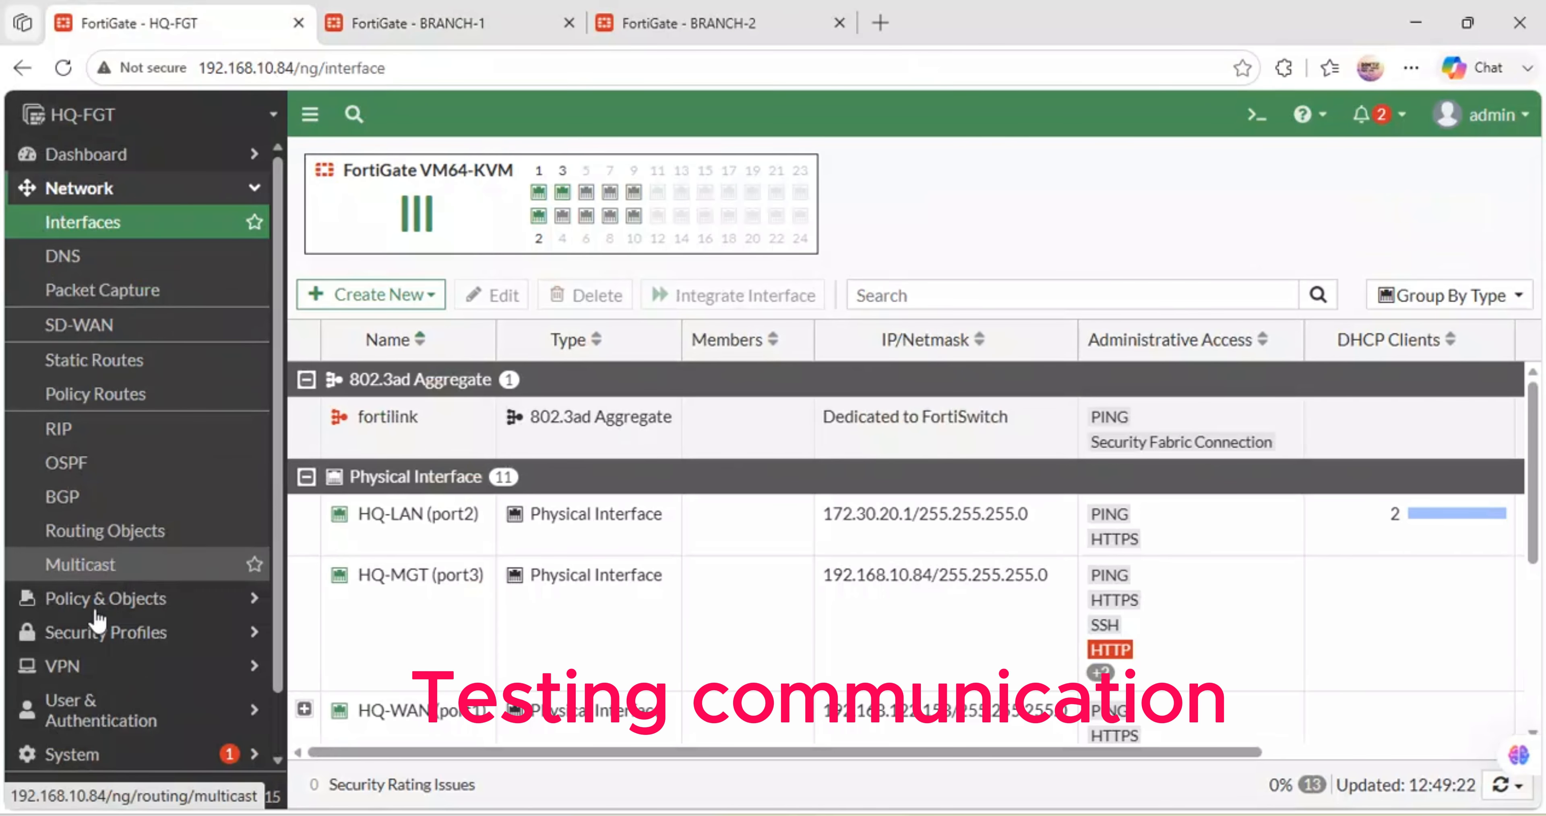
- On HQ-FGT, view the 2 dialup IPsec connections HQ-VPN_0 and HQ-VPN_1
{"action": "left_click", "coordinate": [69, 666]}
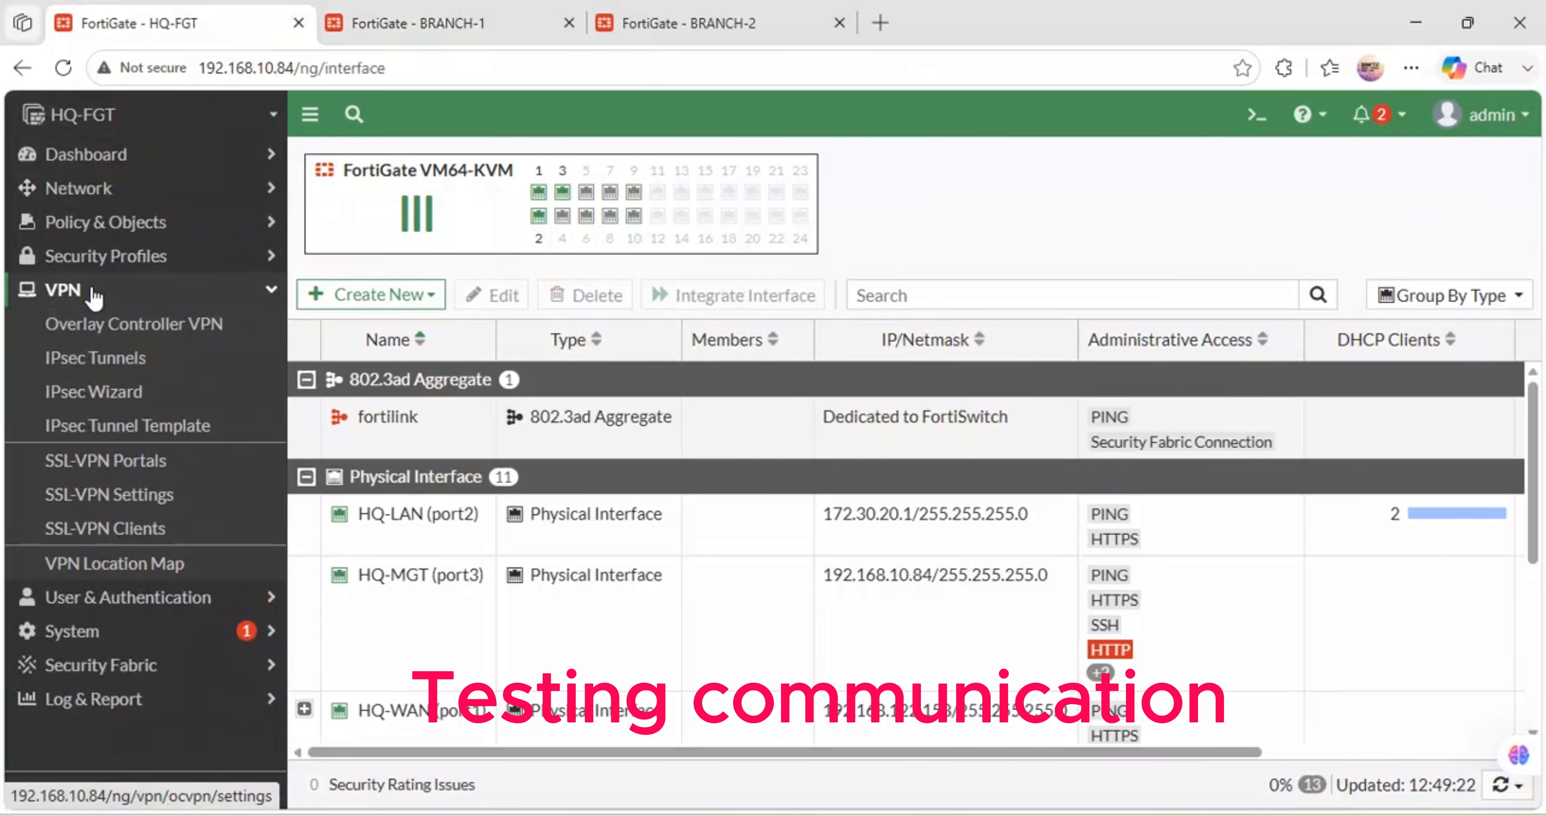
{"action": "left_click", "coordinate": [91, 357]}
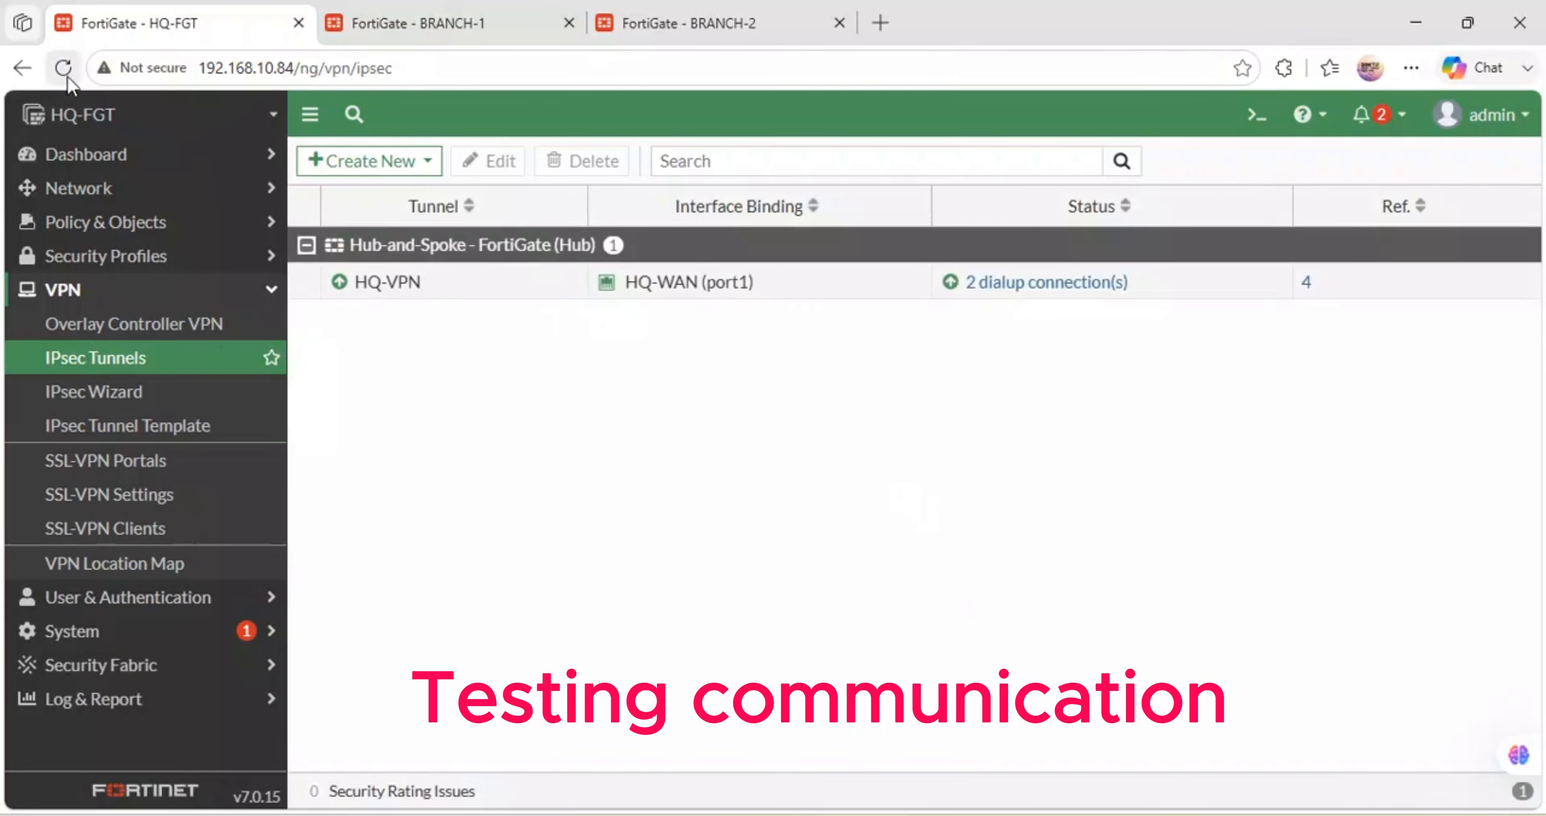
{"action": "left_click", "coordinate": [1051, 282]}
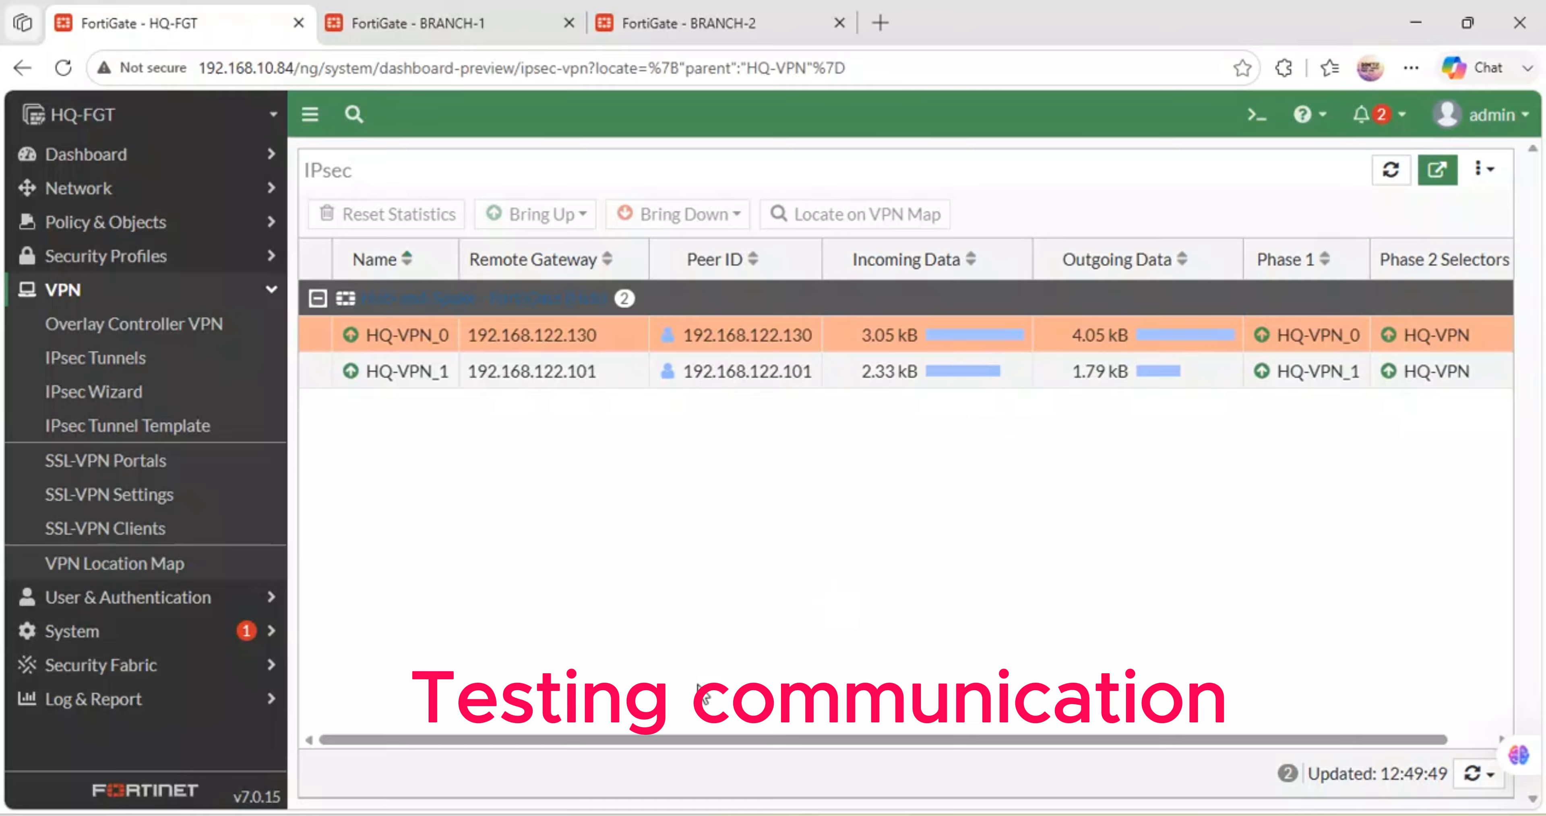
{"action": "mouse_move", "coordinate": [688, 815]}
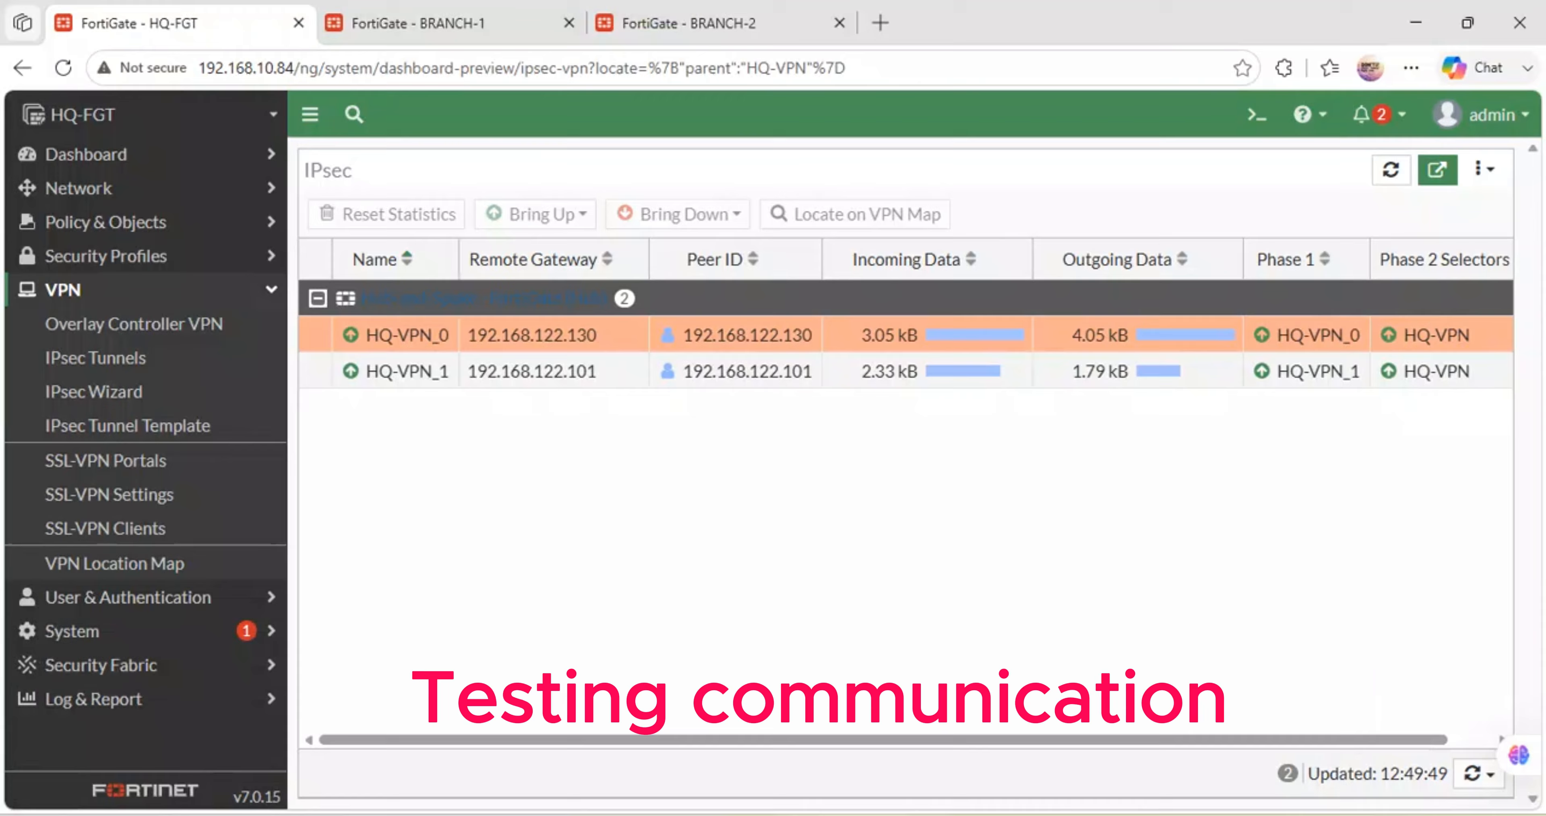
- Spread out the Kali terminals and close the idle one
{"action": "mouse_move", "coordinate": [1199, 815]}
{"action": "mouse_move", "coordinate": [951, 814]}
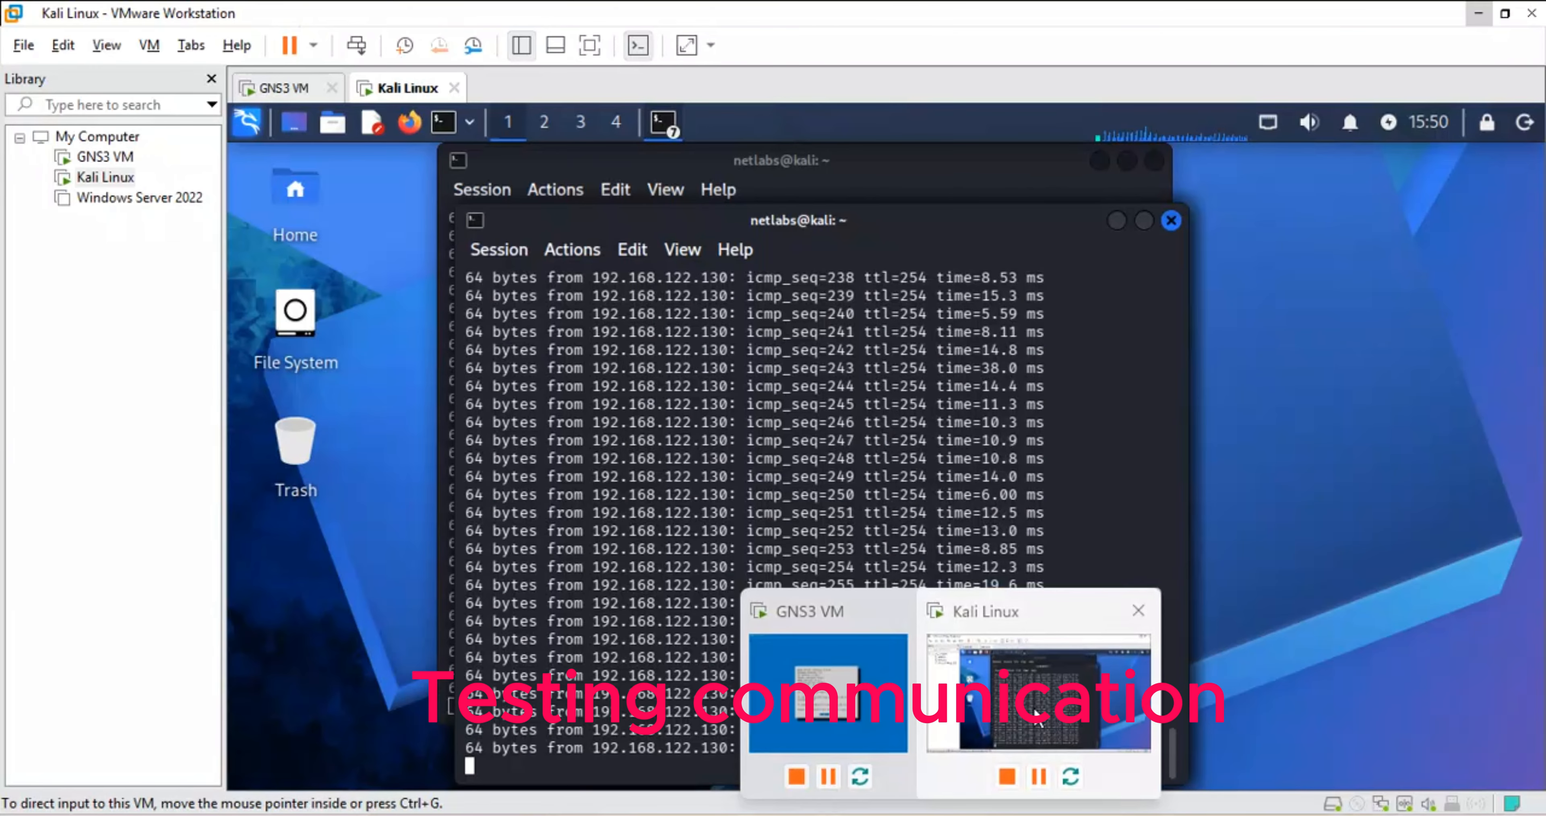
{"action": "left_click", "coordinate": [1035, 710]}
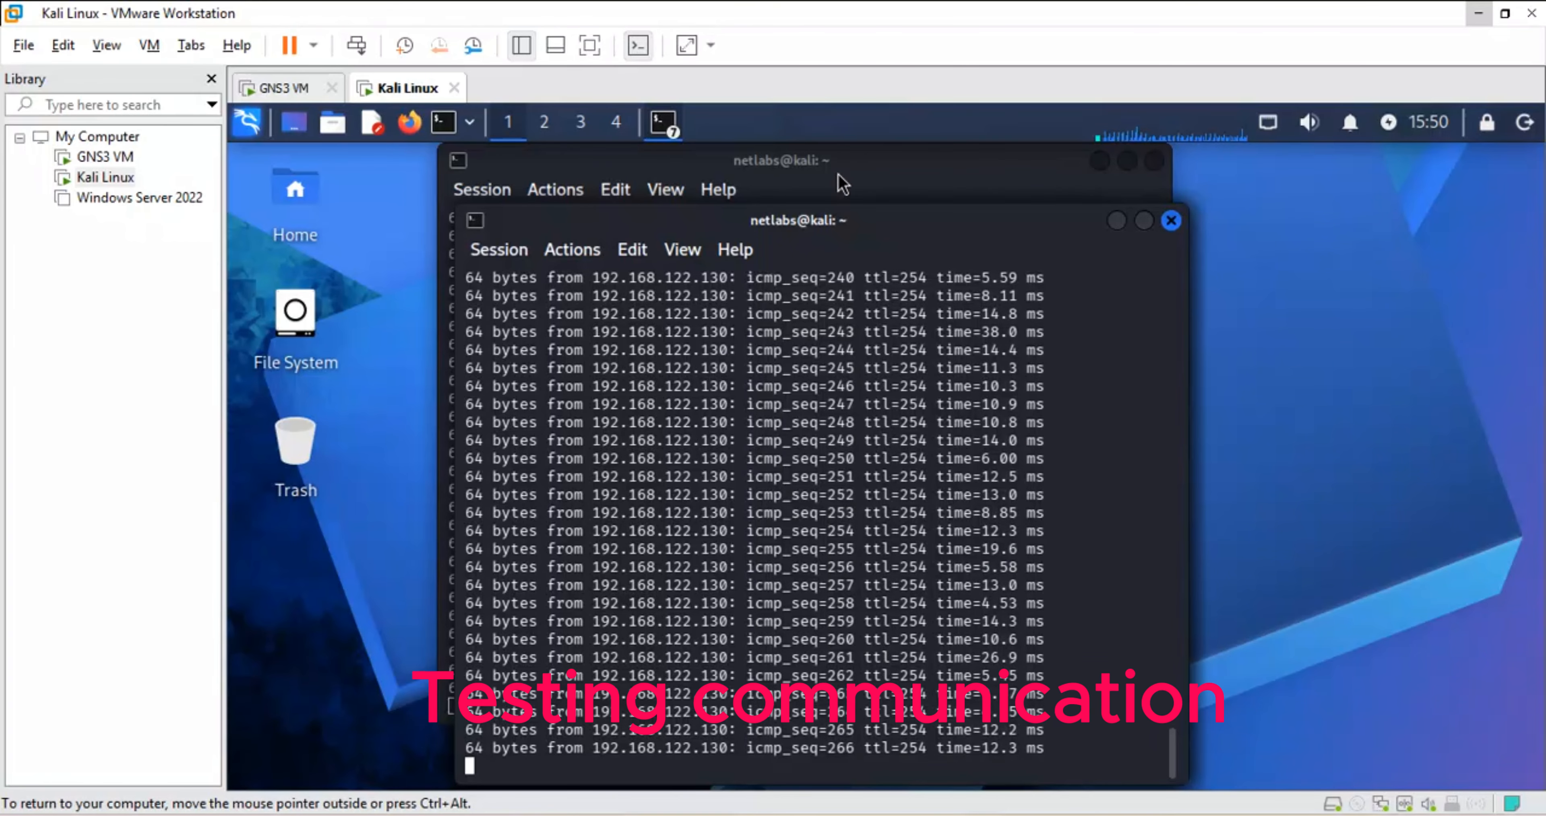
{"action": "left_click_drag", "start_coordinate": [891, 230], "coordinate": [1246, 212]}
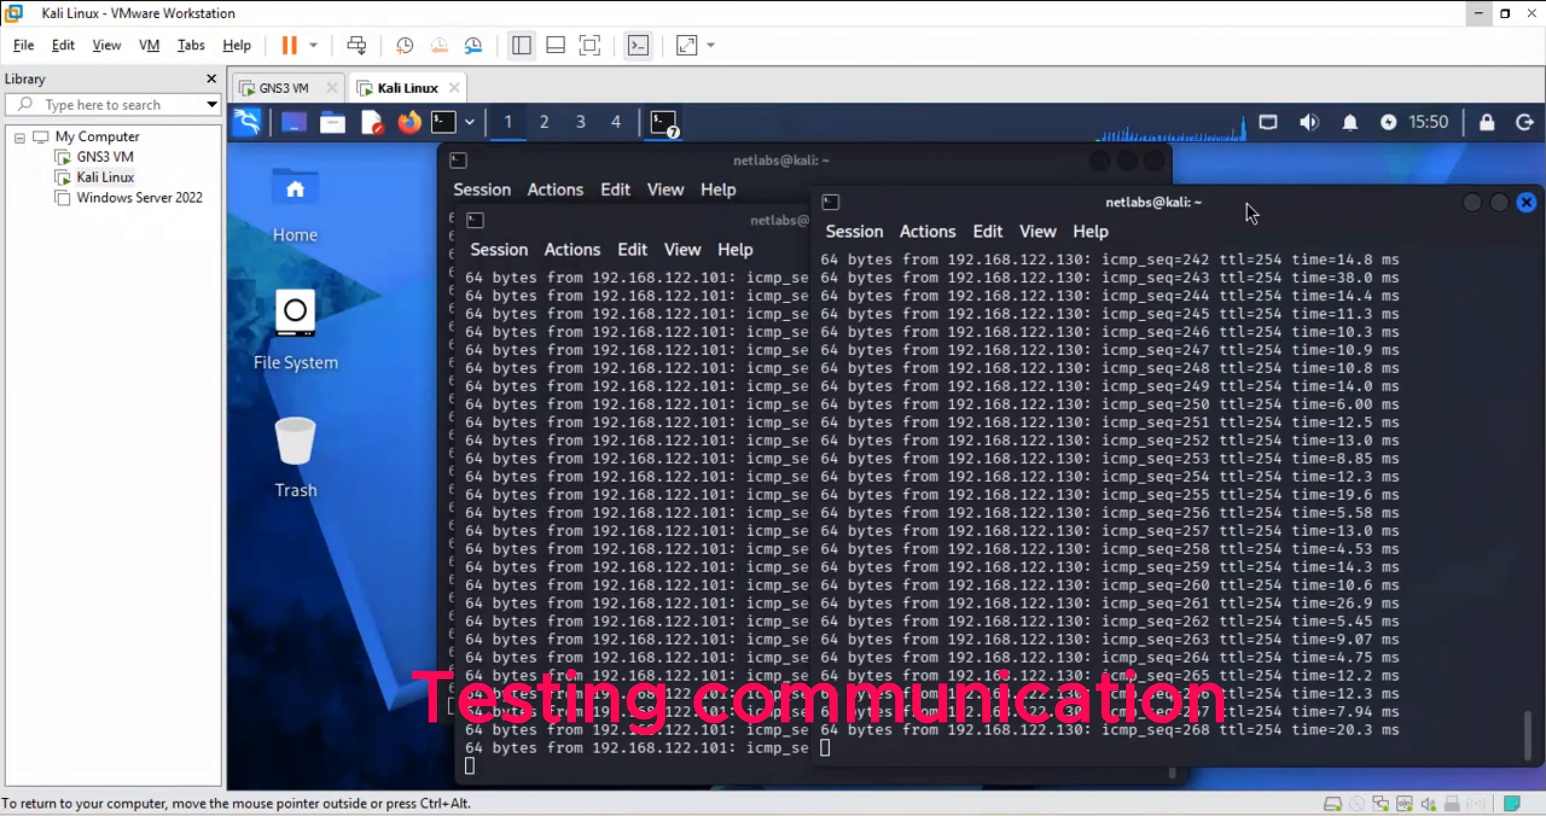
{"action": "left_click_drag", "start_coordinate": [731, 243], "coordinate": [481, 309]}
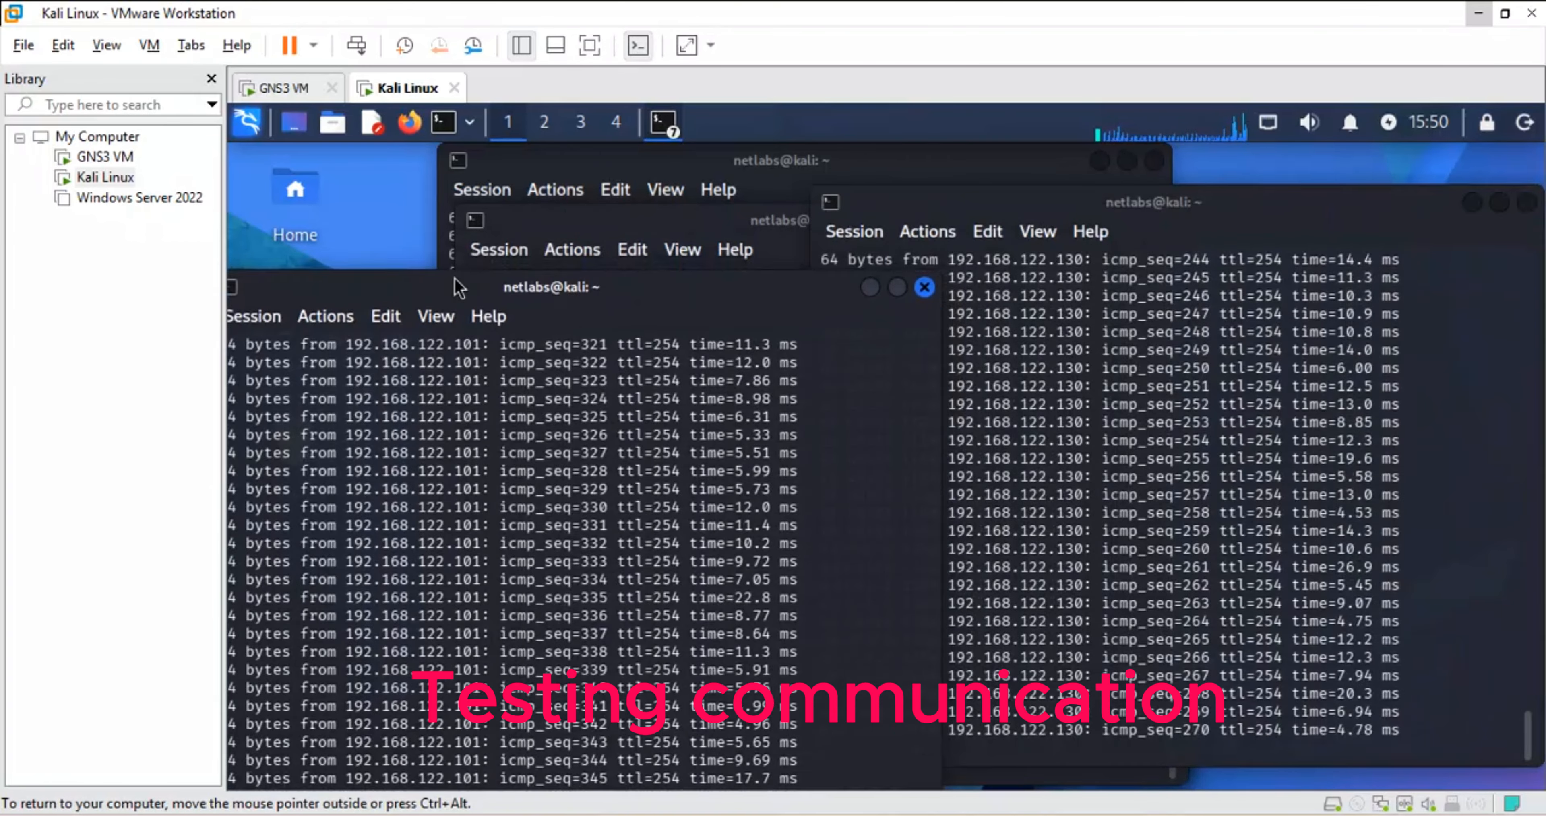
{"action": "left_click_drag", "start_coordinate": [628, 221], "coordinate": [732, 158]}
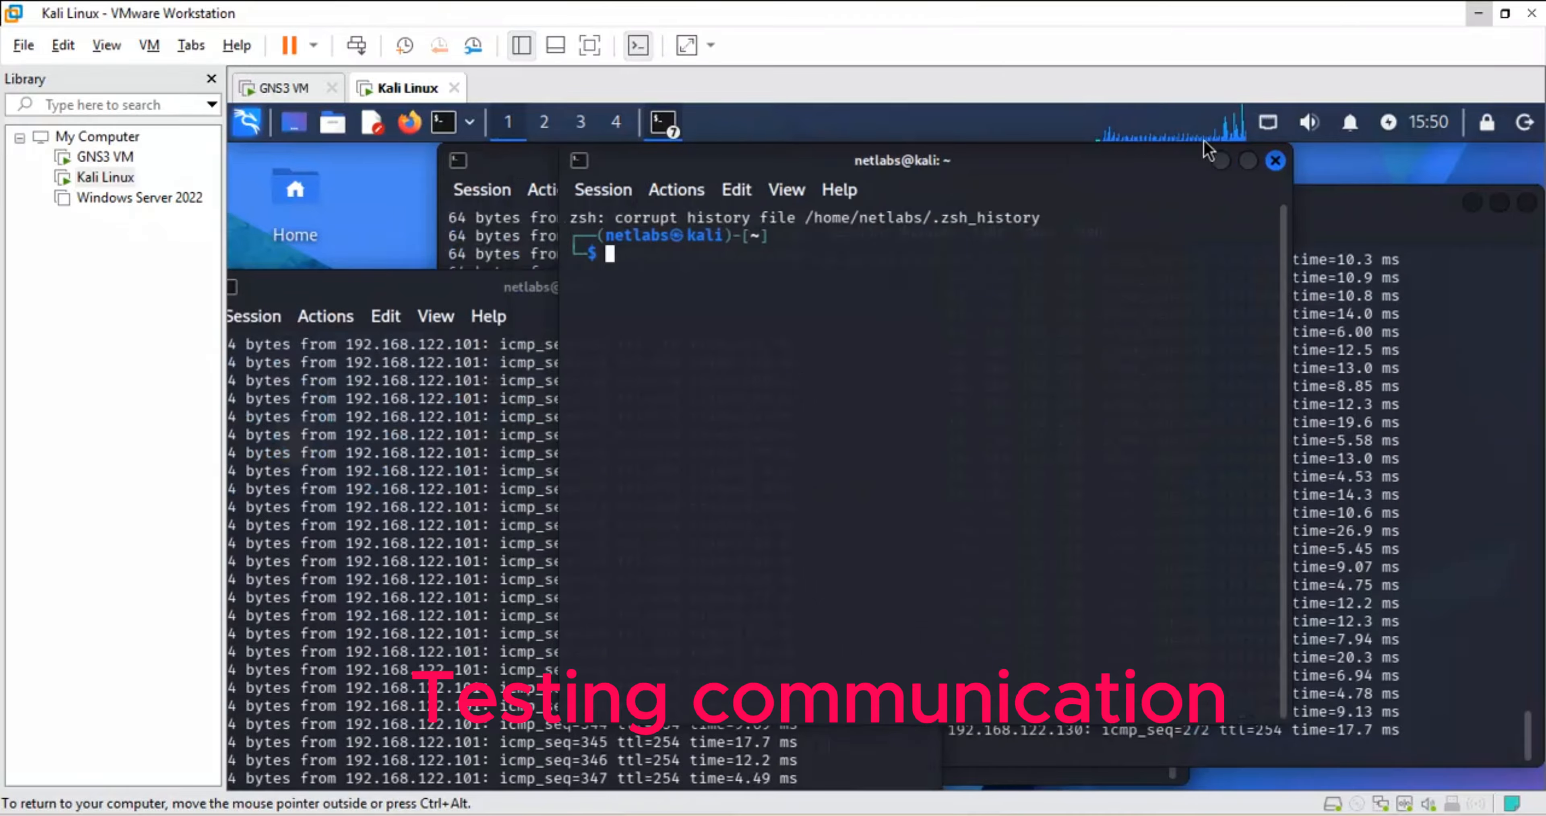
{"action": "left_click", "coordinate": [1276, 161]}
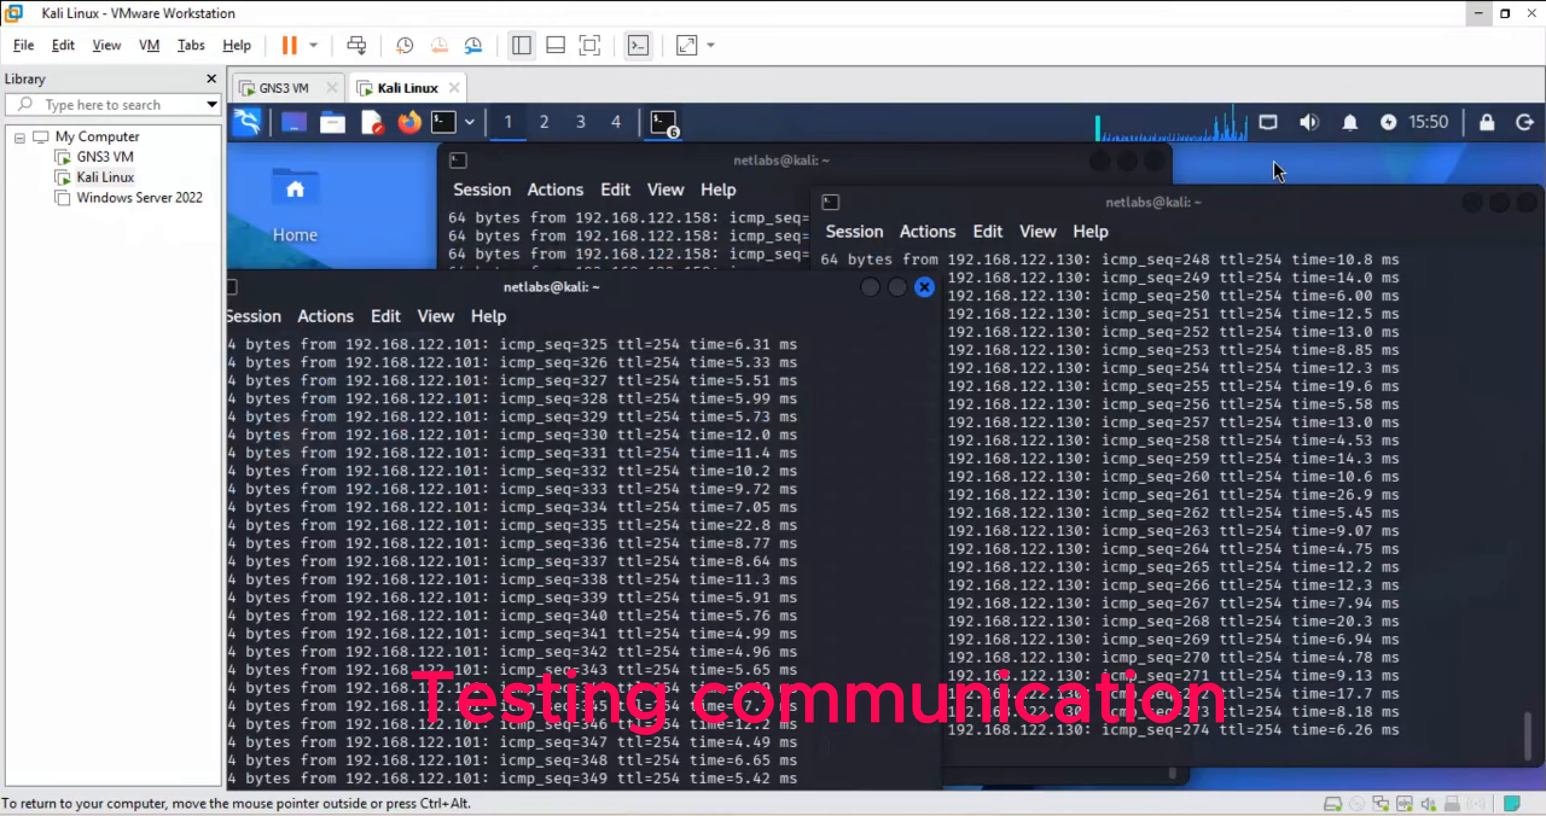
- Tile the terminals so pings to 192.168.122.130, 192.168.122.101 and 192.168.122.158 are visible
{"action": "left_click_drag", "start_coordinate": [1009, 211], "coordinate": [1166, 245]}
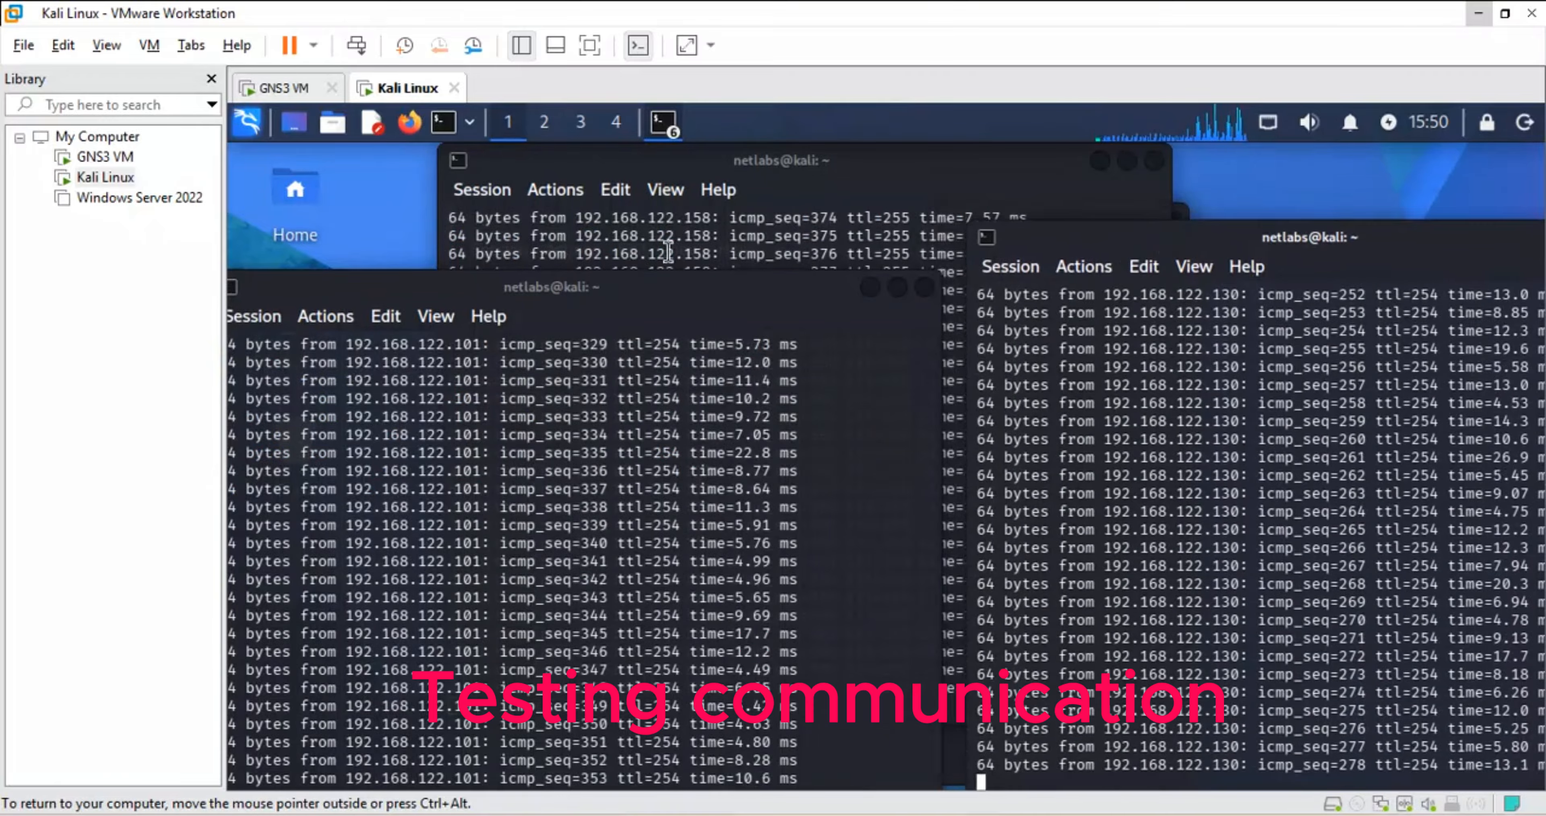
{"action": "left_click_drag", "start_coordinate": [589, 306], "coordinate": [579, 413]}
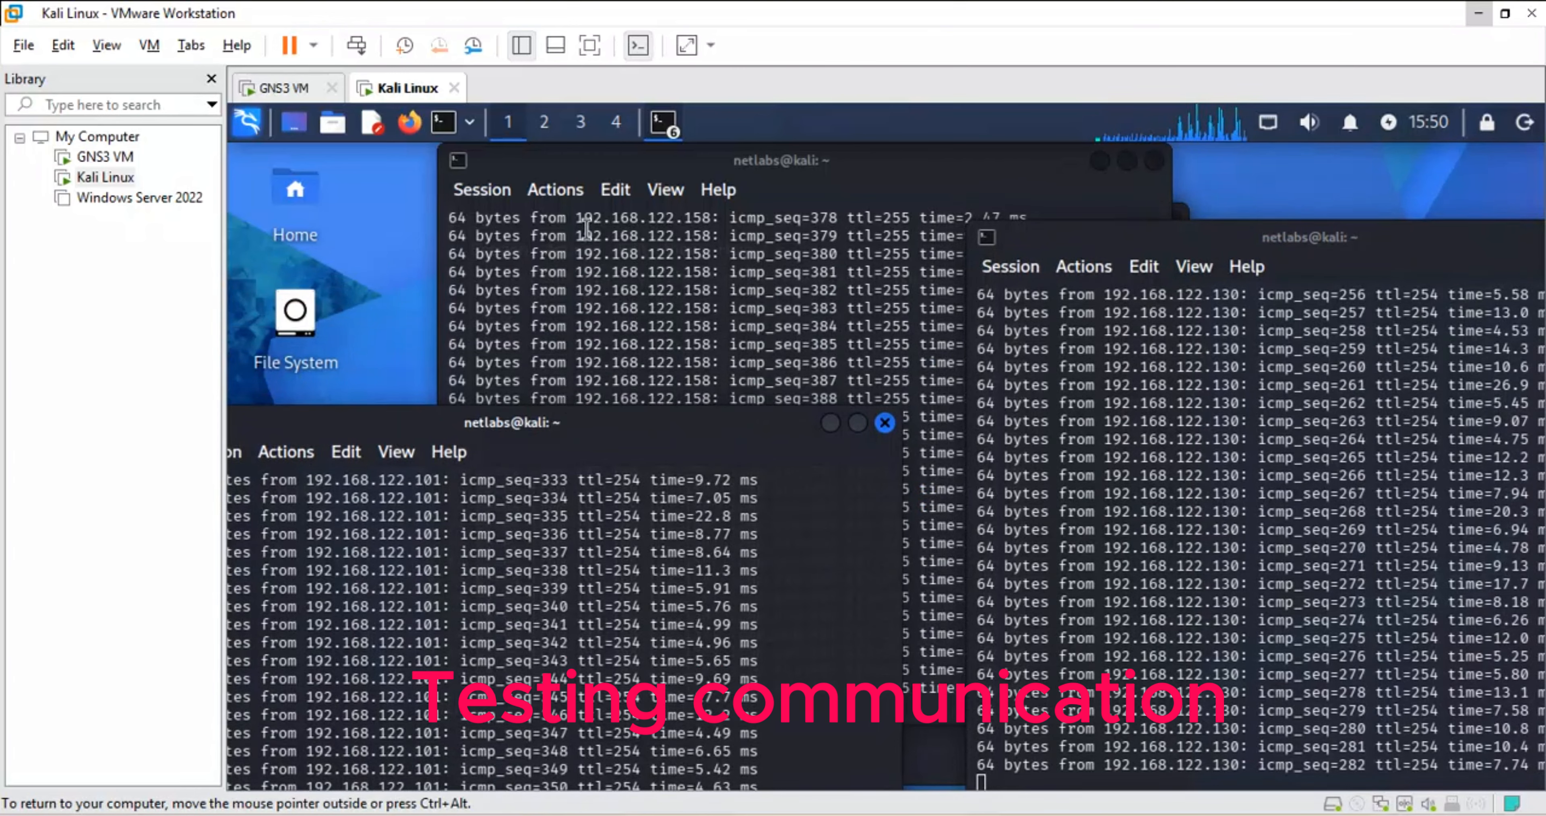
{"action": "left_click_drag", "start_coordinate": [576, 255], "coordinate": [748, 260]}
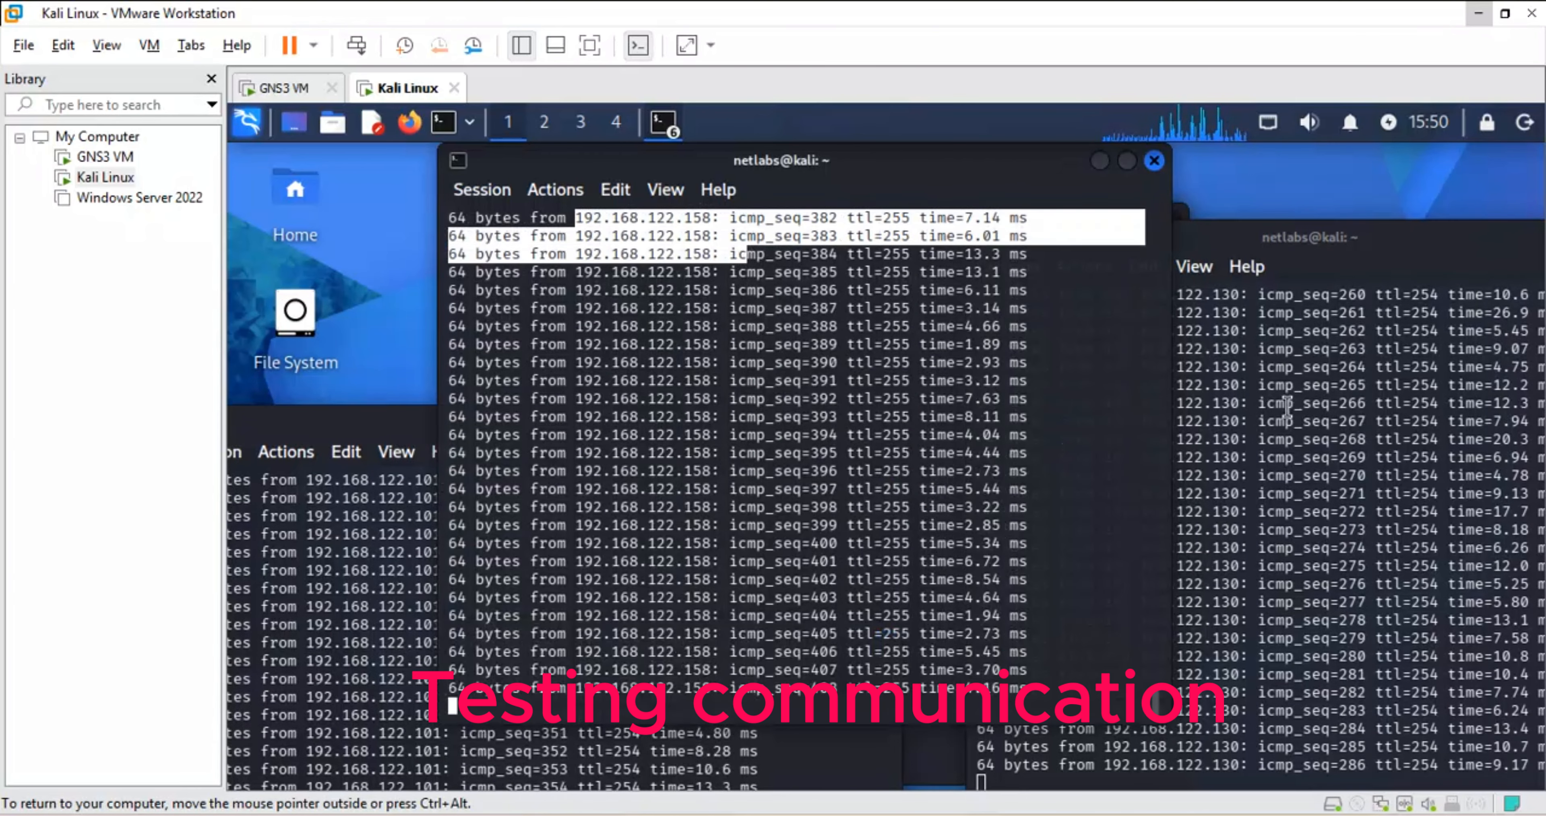
{"action": "left_click", "coordinate": [1192, 391]}
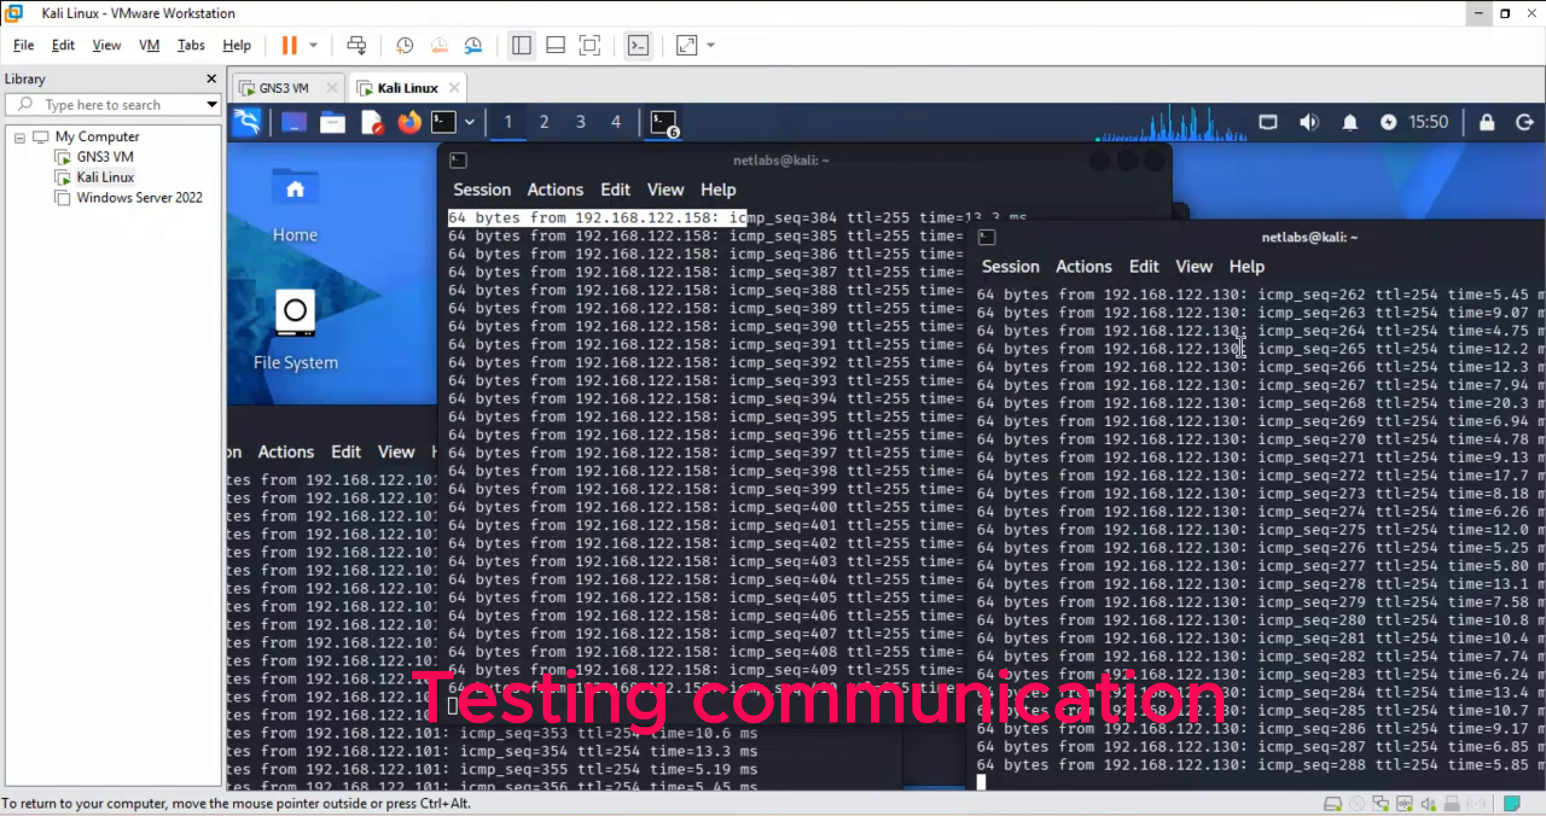
{"action": "mouse_move", "coordinate": [1250, 349]}
{"action": "left_mouse_down"}
{"action": "mouse_move", "coordinate": [1084, 354]}
{"action": "mouse_move", "coordinate": [1231, 354]}
{"action": "left_mouse_up"}
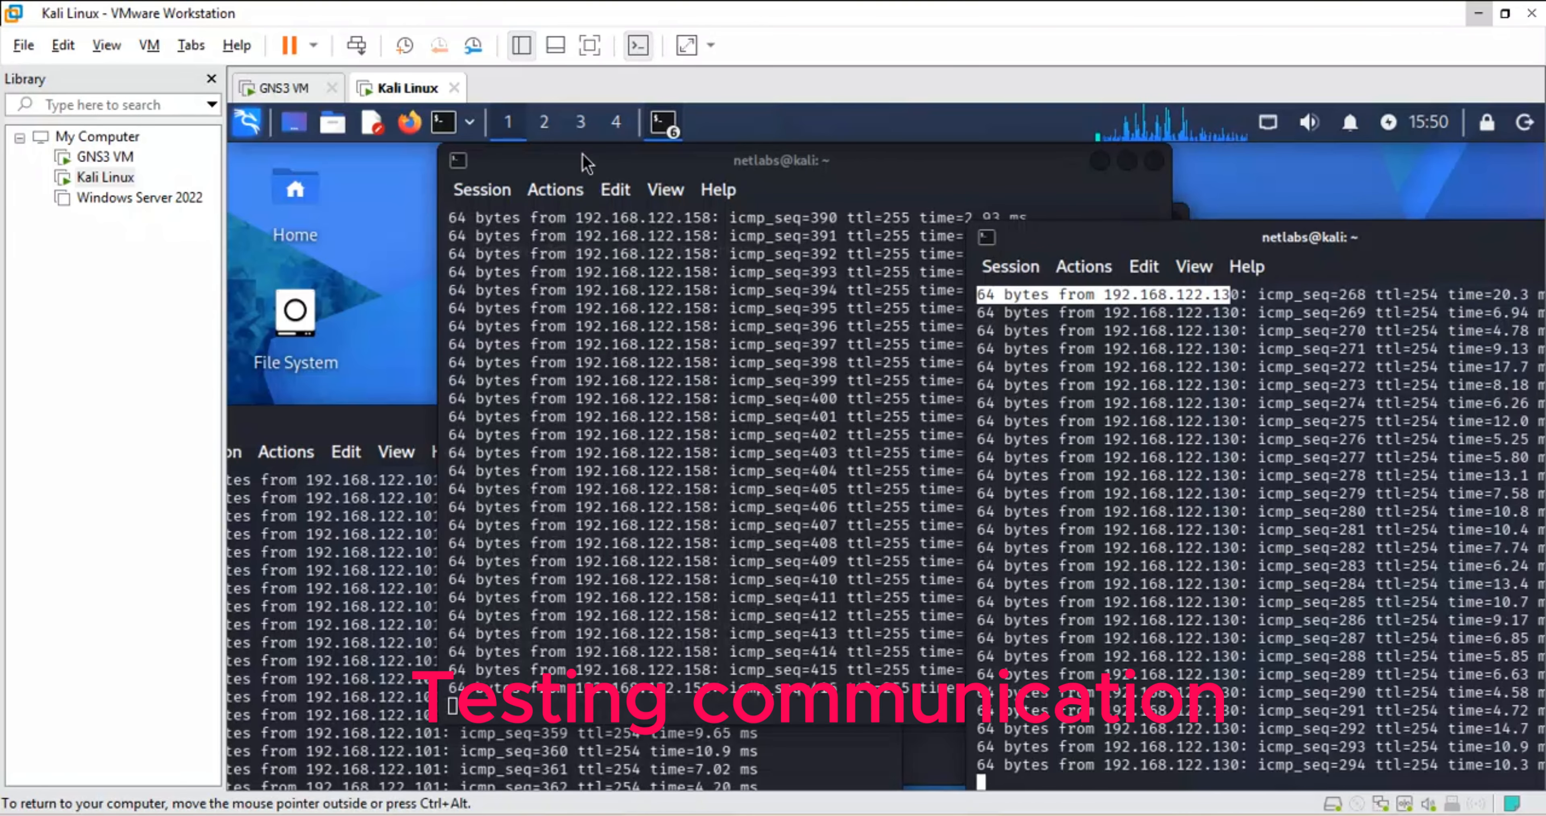
{"action": "left_click_drag", "start_coordinate": [582, 157], "coordinate": [792, 216]}
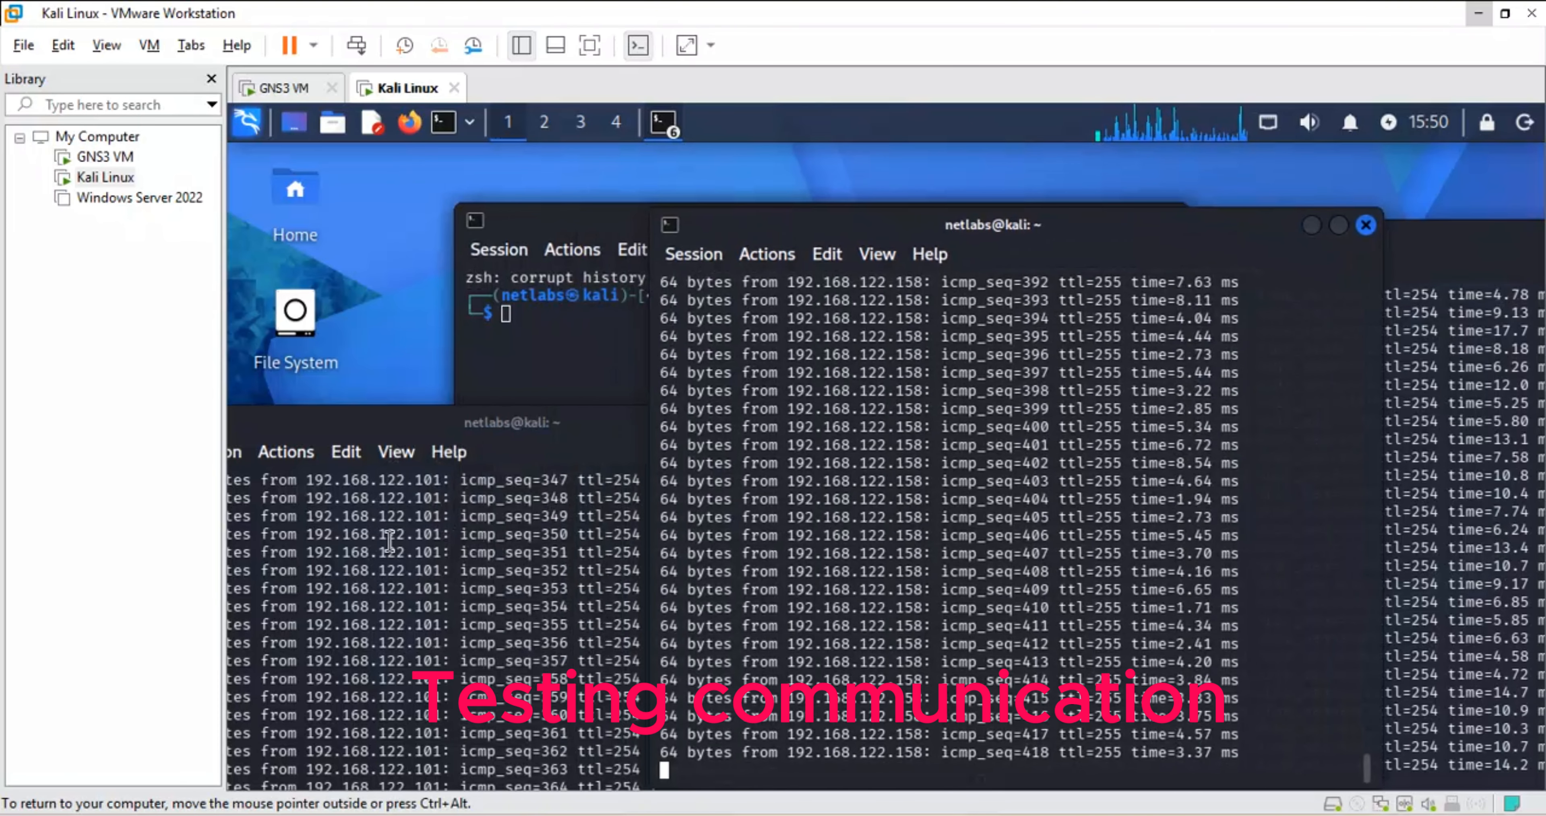
{"action": "left_click_drag", "start_coordinate": [441, 562], "coordinate": [320, 552]}
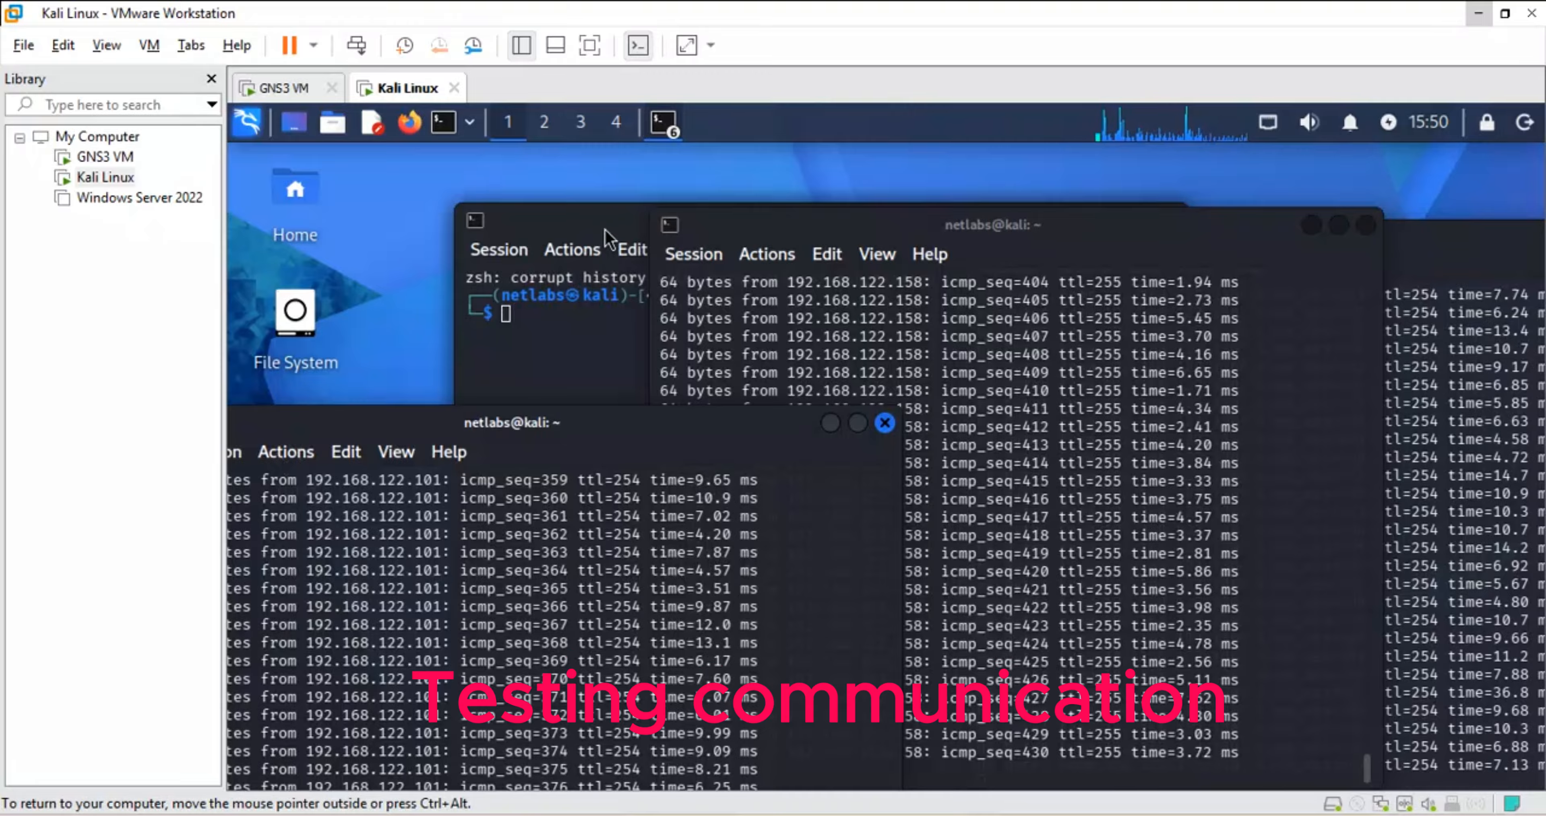
{"action": "left_click_drag", "start_coordinate": [602, 226], "coordinate": [510, 190]}
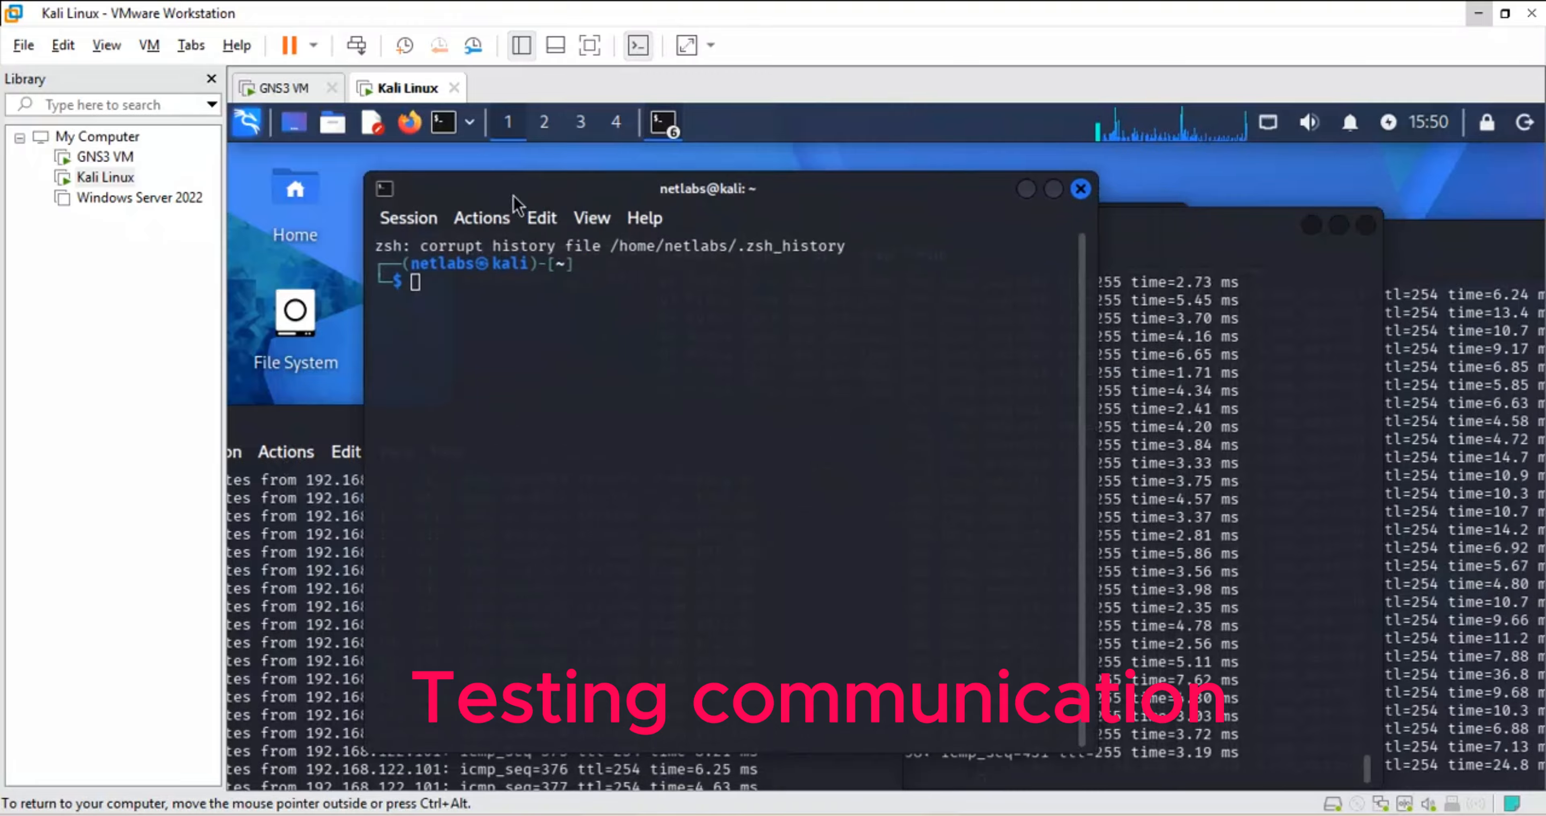
- Close the two remaining idle Kali terminals
{"action": "left_click", "coordinate": [1078, 190]}
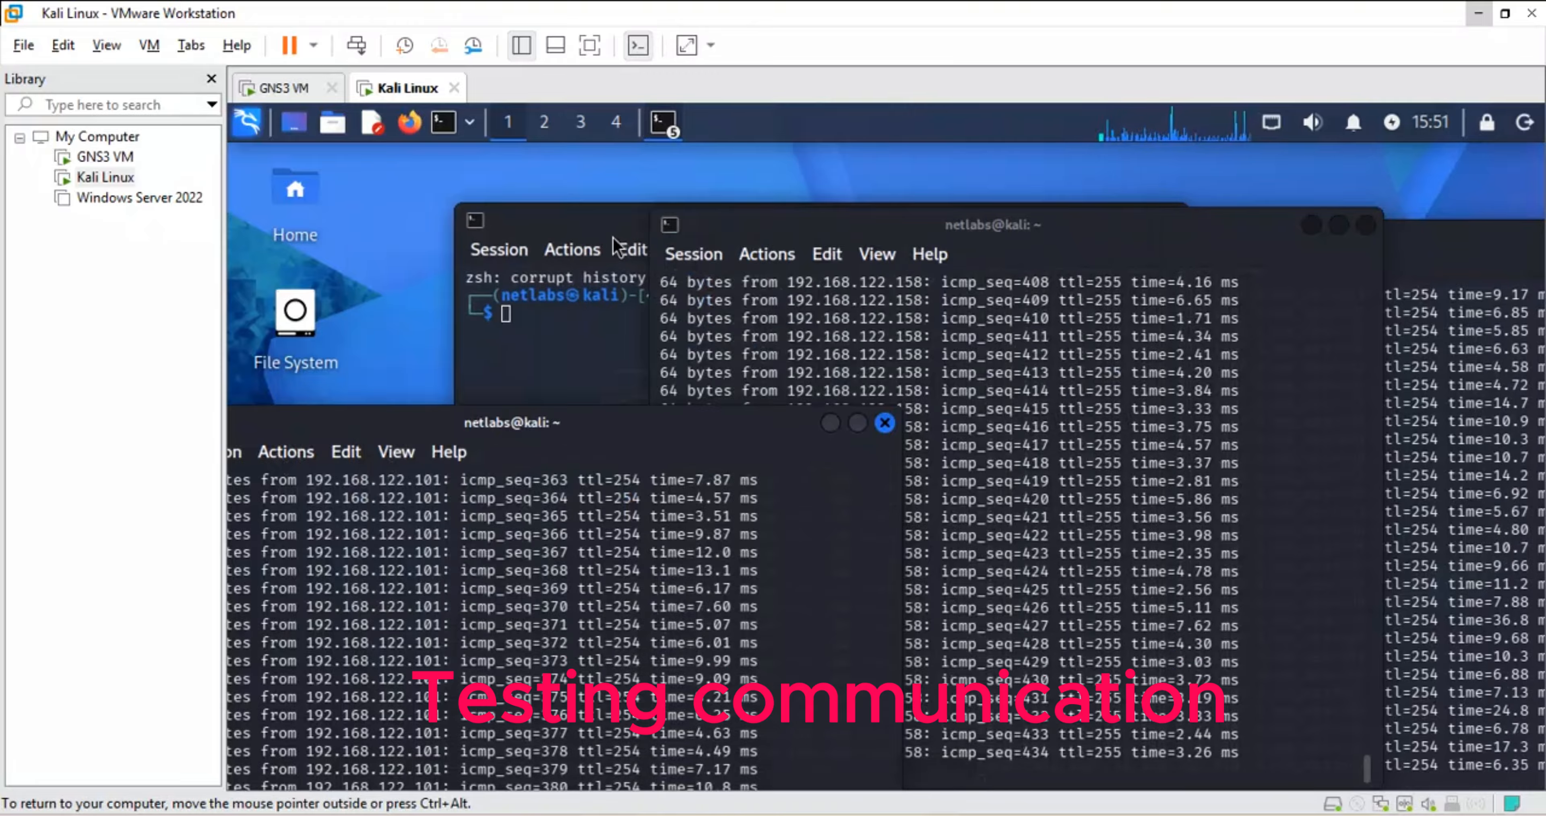
{"action": "left_click_drag", "start_coordinate": [612, 225], "coordinate": [629, 185]}
{"action": "left_click", "coordinate": [1188, 182]}
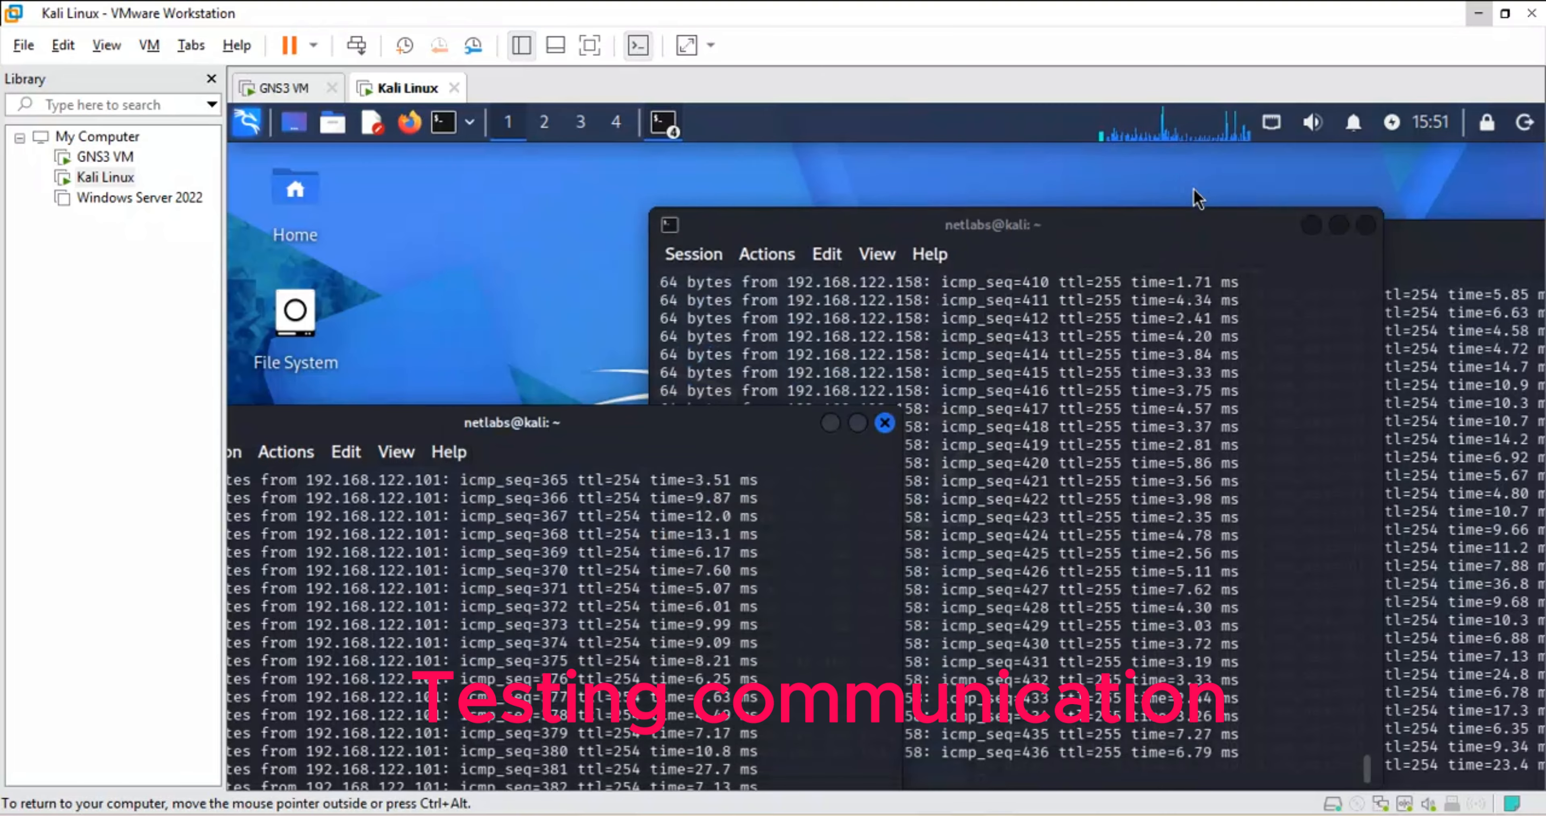
- Reposition and narrow the 192.168.122.158 and 192.168.122.101 ping terminals so all pings stay visible
{"action": "left_click_drag", "start_coordinate": [840, 225], "coordinate": [769, 121]}
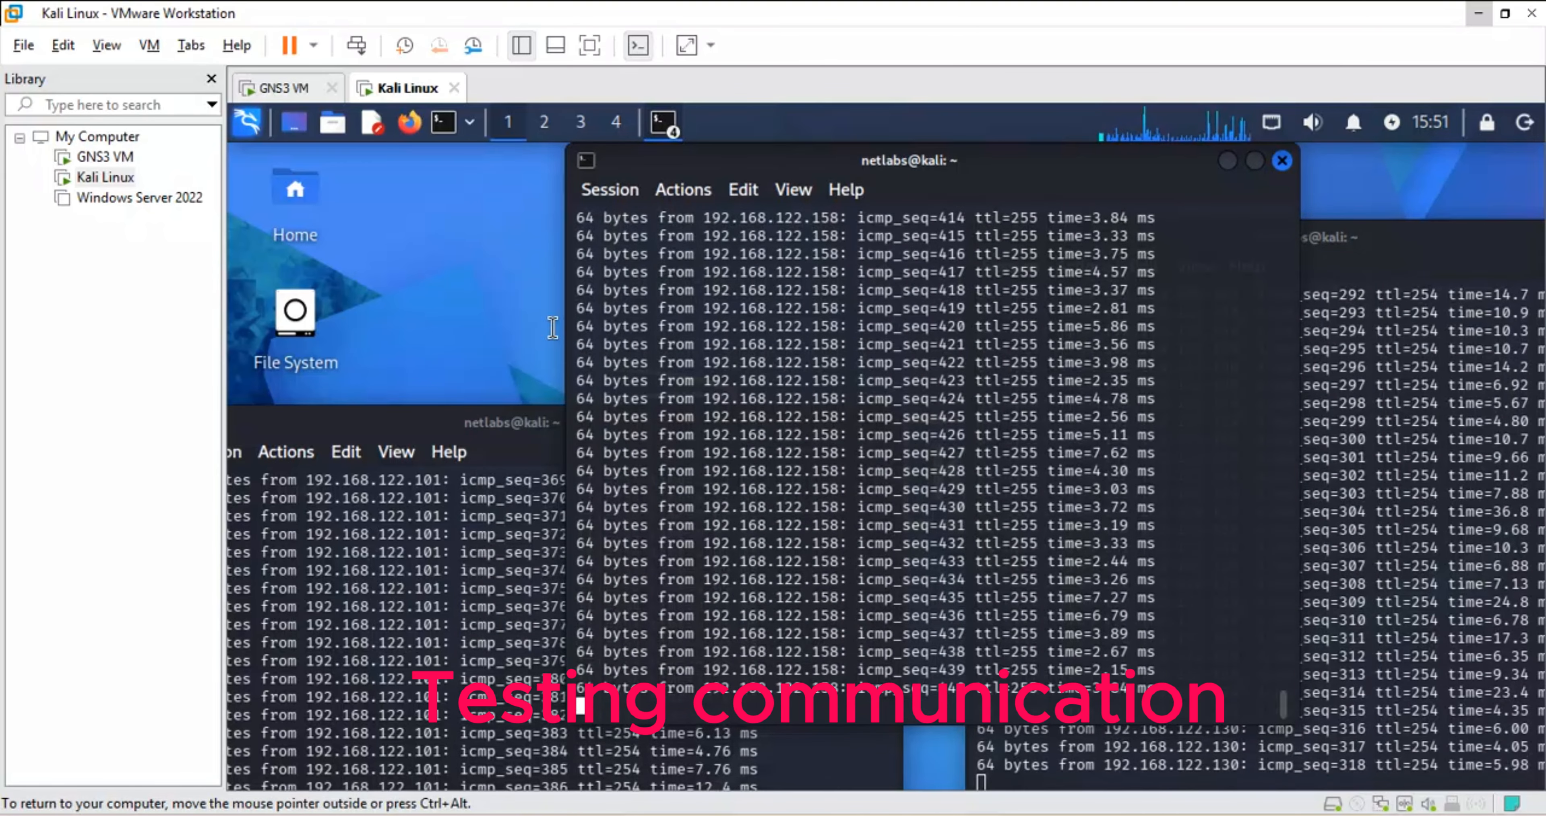
{"action": "left_click_drag", "start_coordinate": [409, 428], "coordinate": [469, 256]}
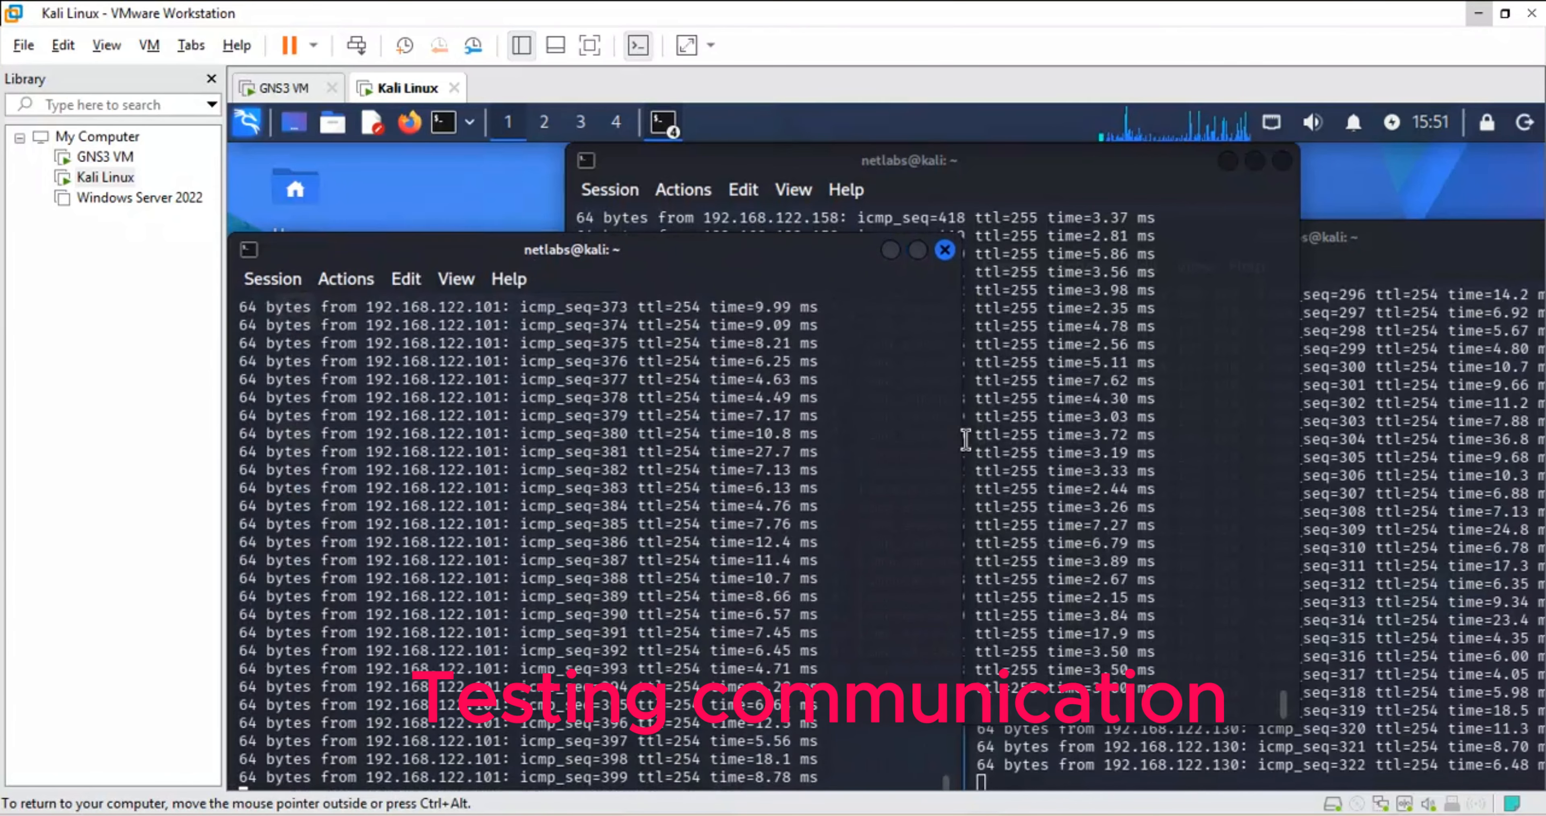
{"action": "left_click_drag", "start_coordinate": [960, 438], "coordinate": [837, 437]}
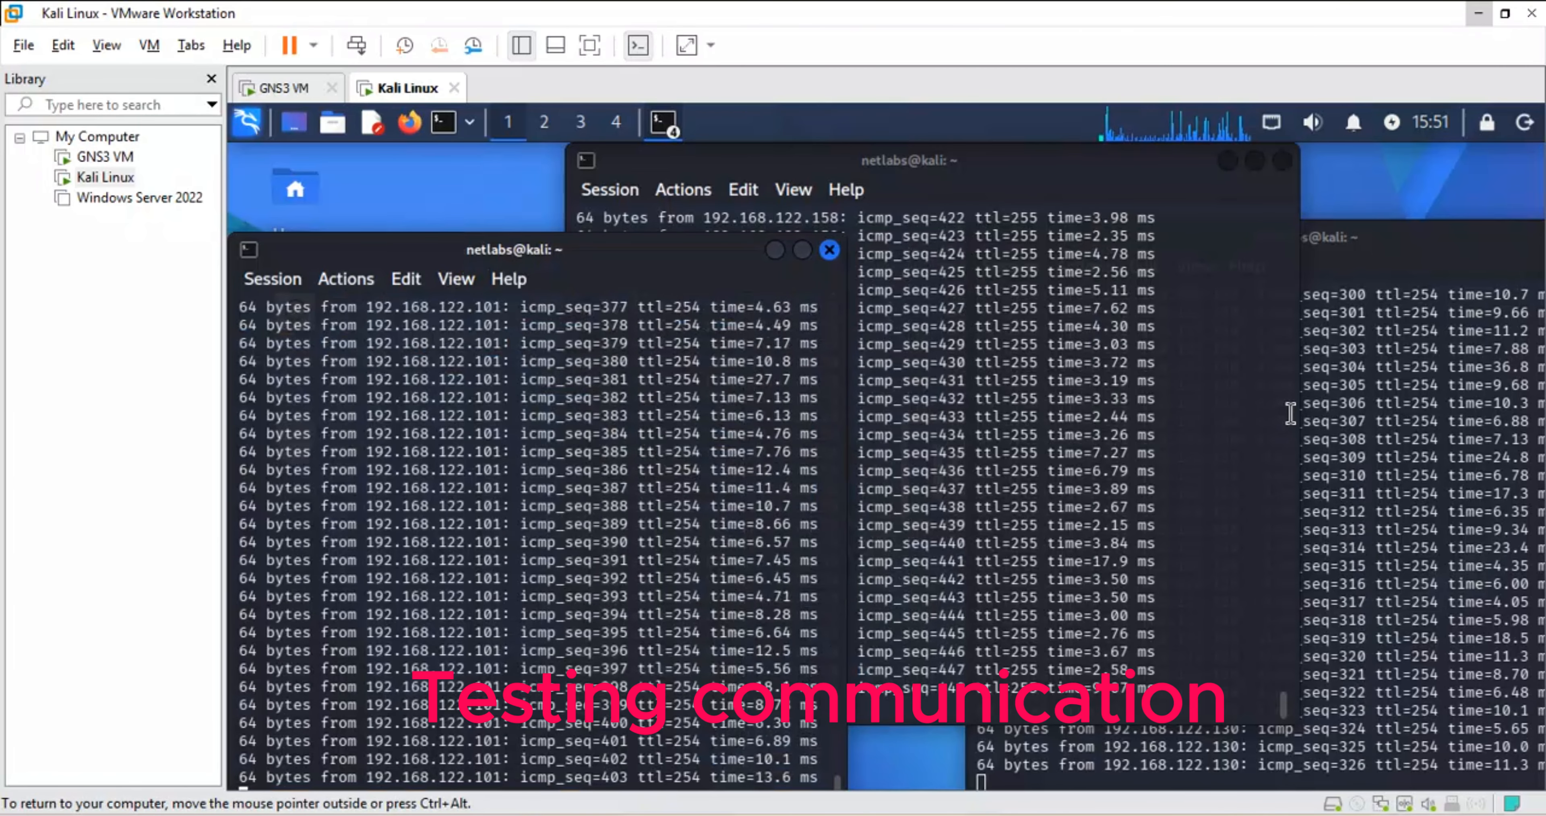
{"action": "left_click_drag", "start_coordinate": [1289, 413], "coordinate": [1171, 413]}
{"action": "left_click_drag", "start_coordinate": [723, 155], "coordinate": [886, 156]}
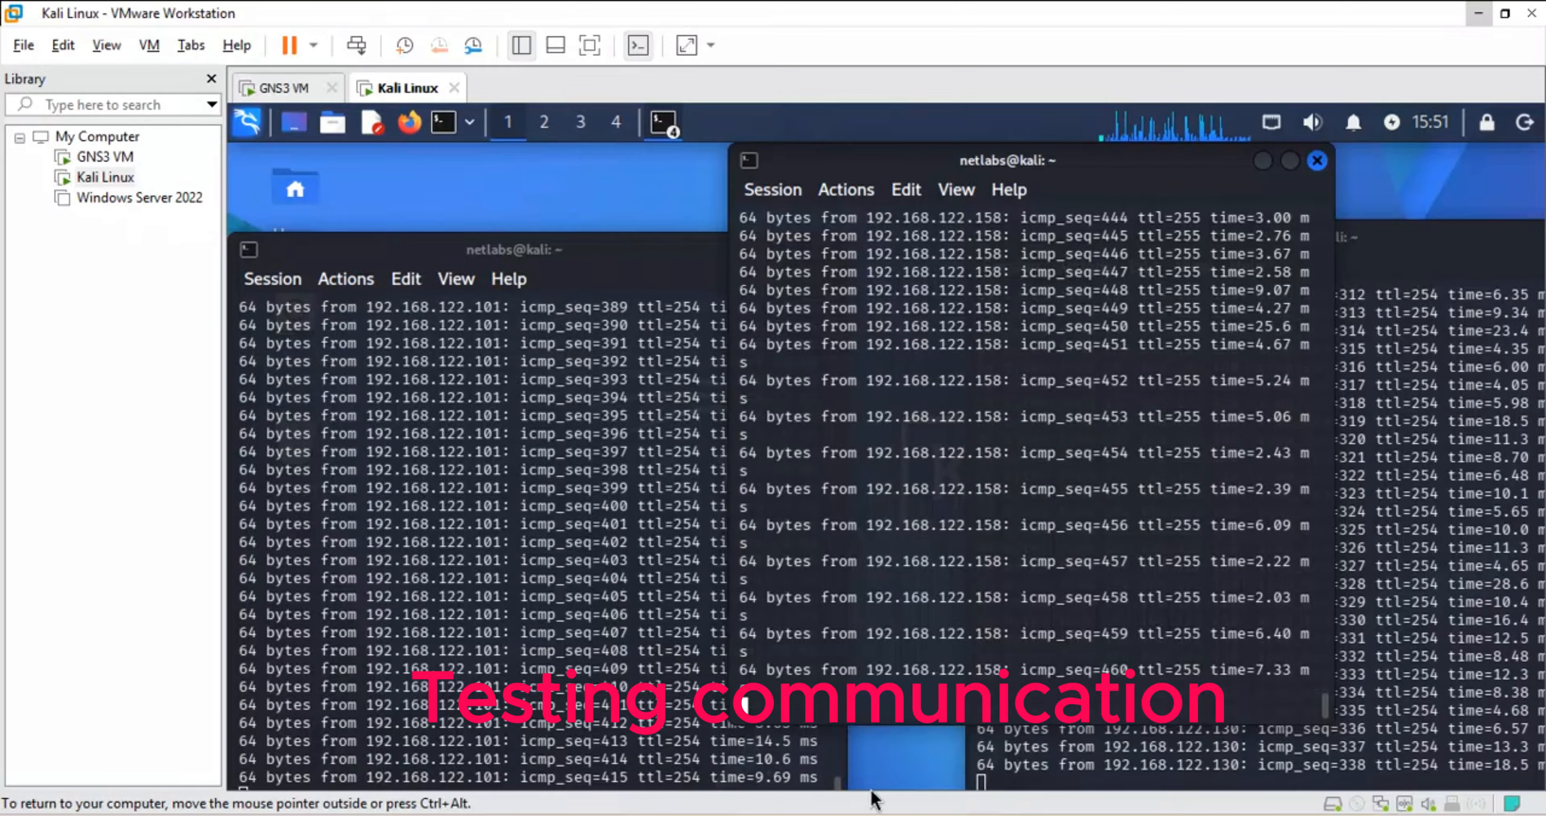
{"action": "mouse_move", "coordinate": [950, 815]}
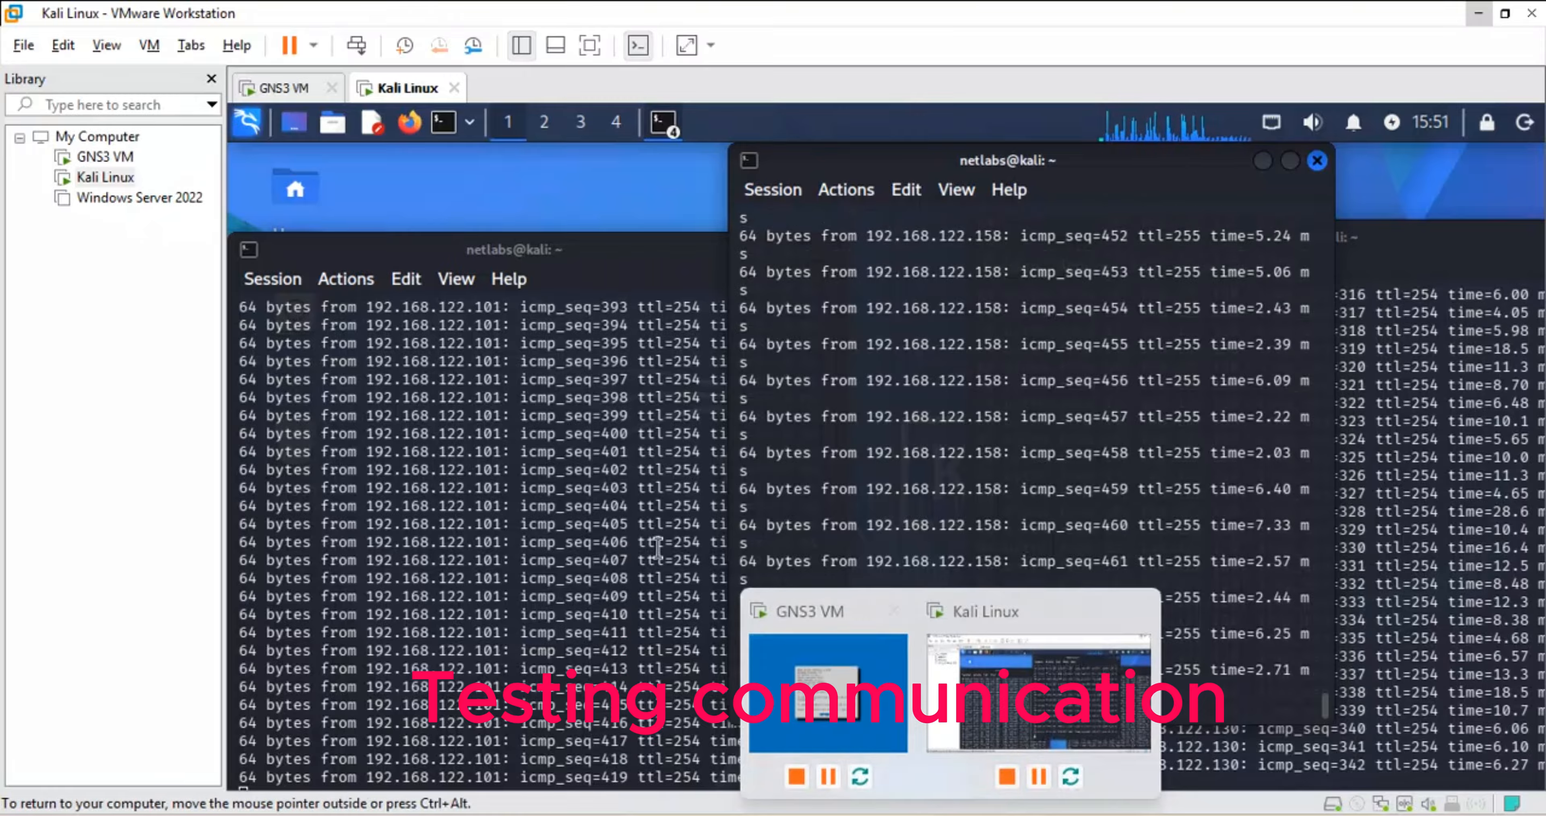
- Look over the hub-and-spoke topology nodes in GNS3, then bring up HQ-FGT's IPsec tunnel monitor
{"action": "mouse_move", "coordinate": [696, 814]}
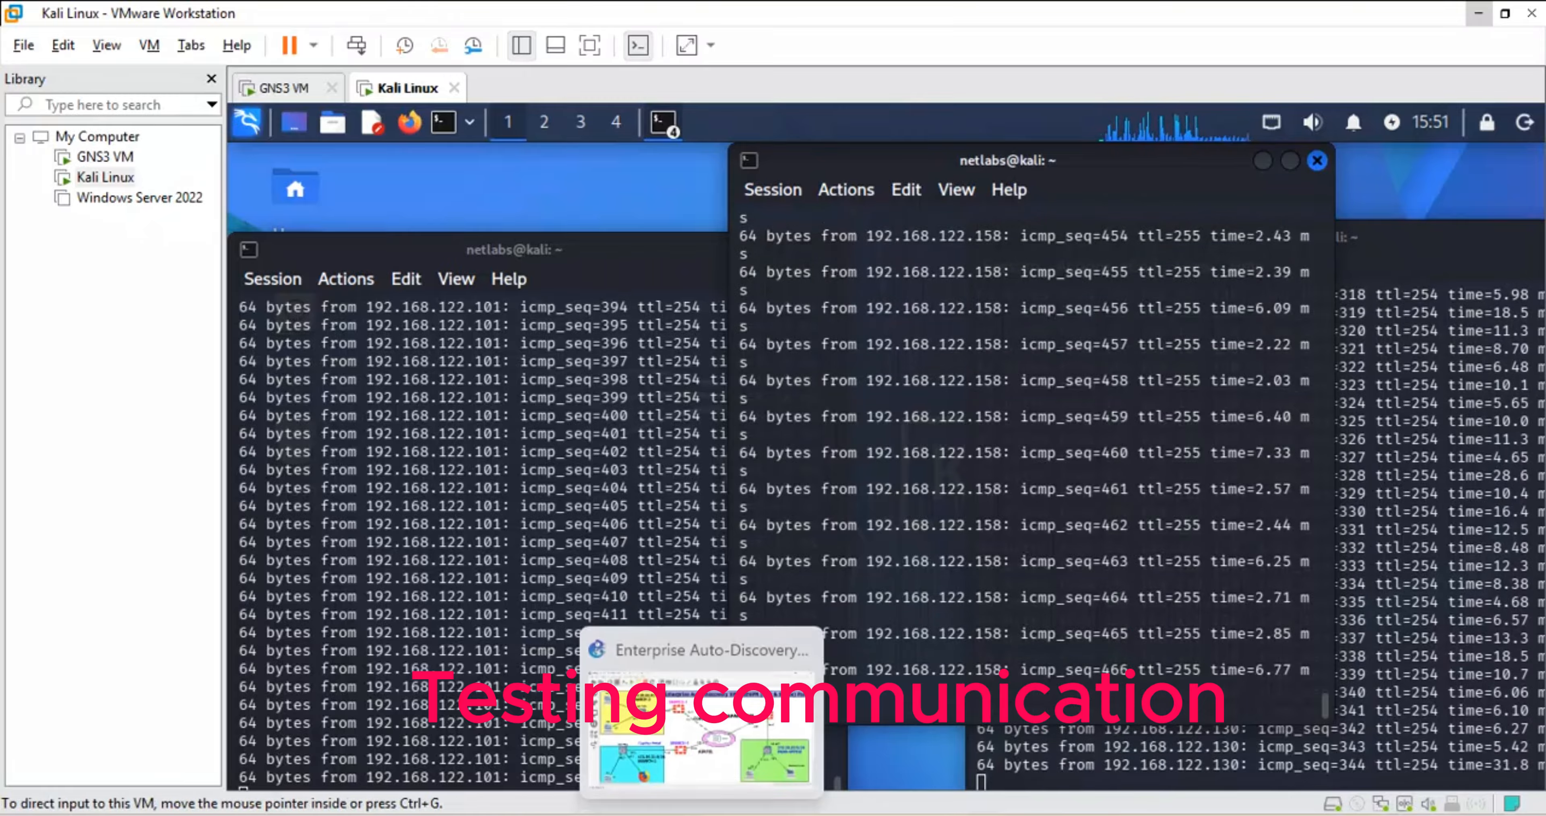
{"action": "left_click", "coordinate": [690, 733]}
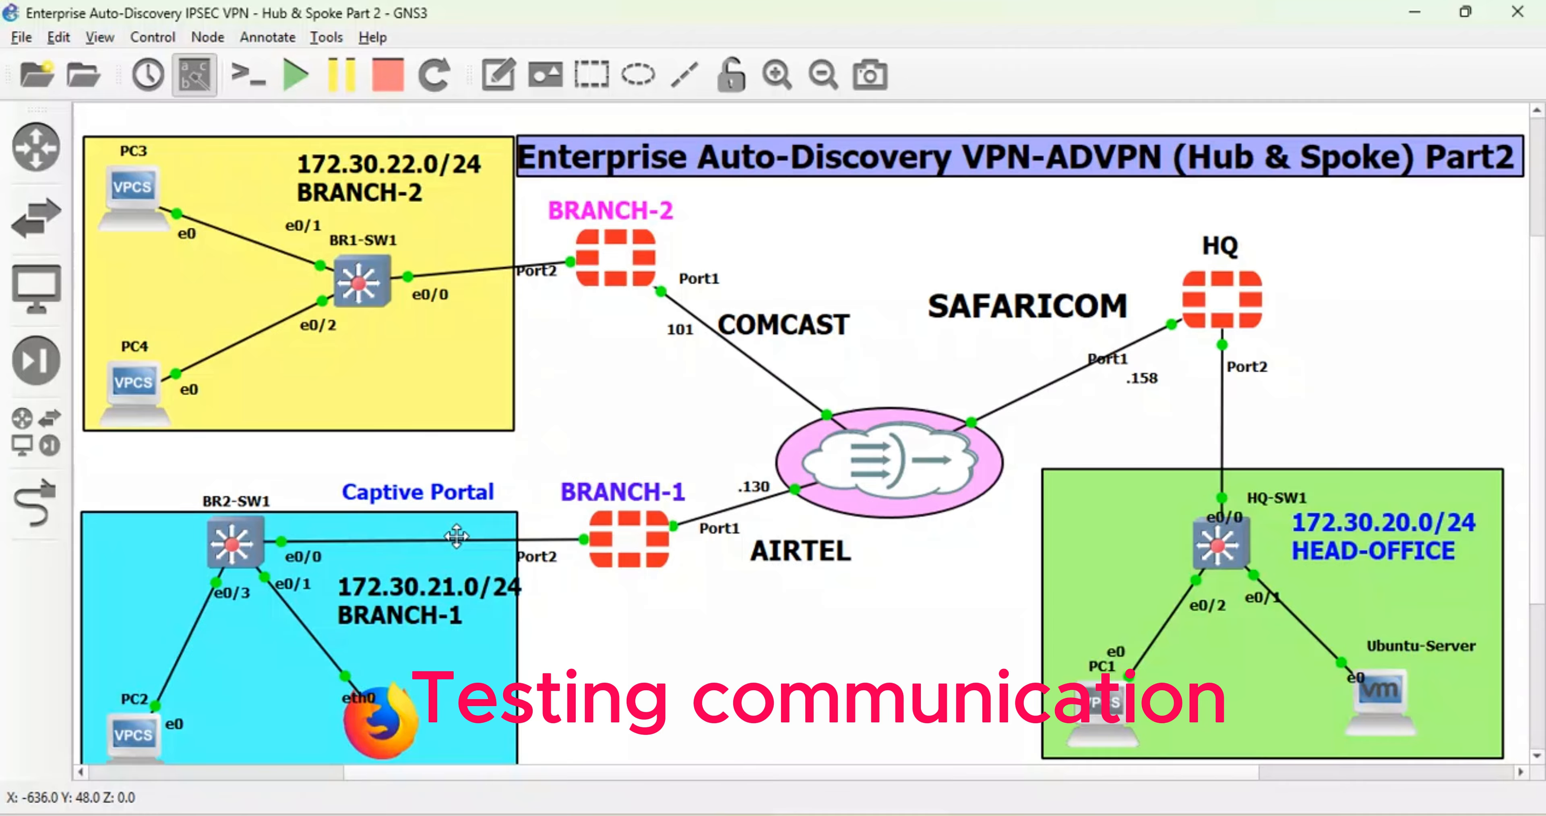
{"action": "mouse_move", "coordinate": [420, 727]}
{"action": "mouse_move", "coordinate": [871, 450]}
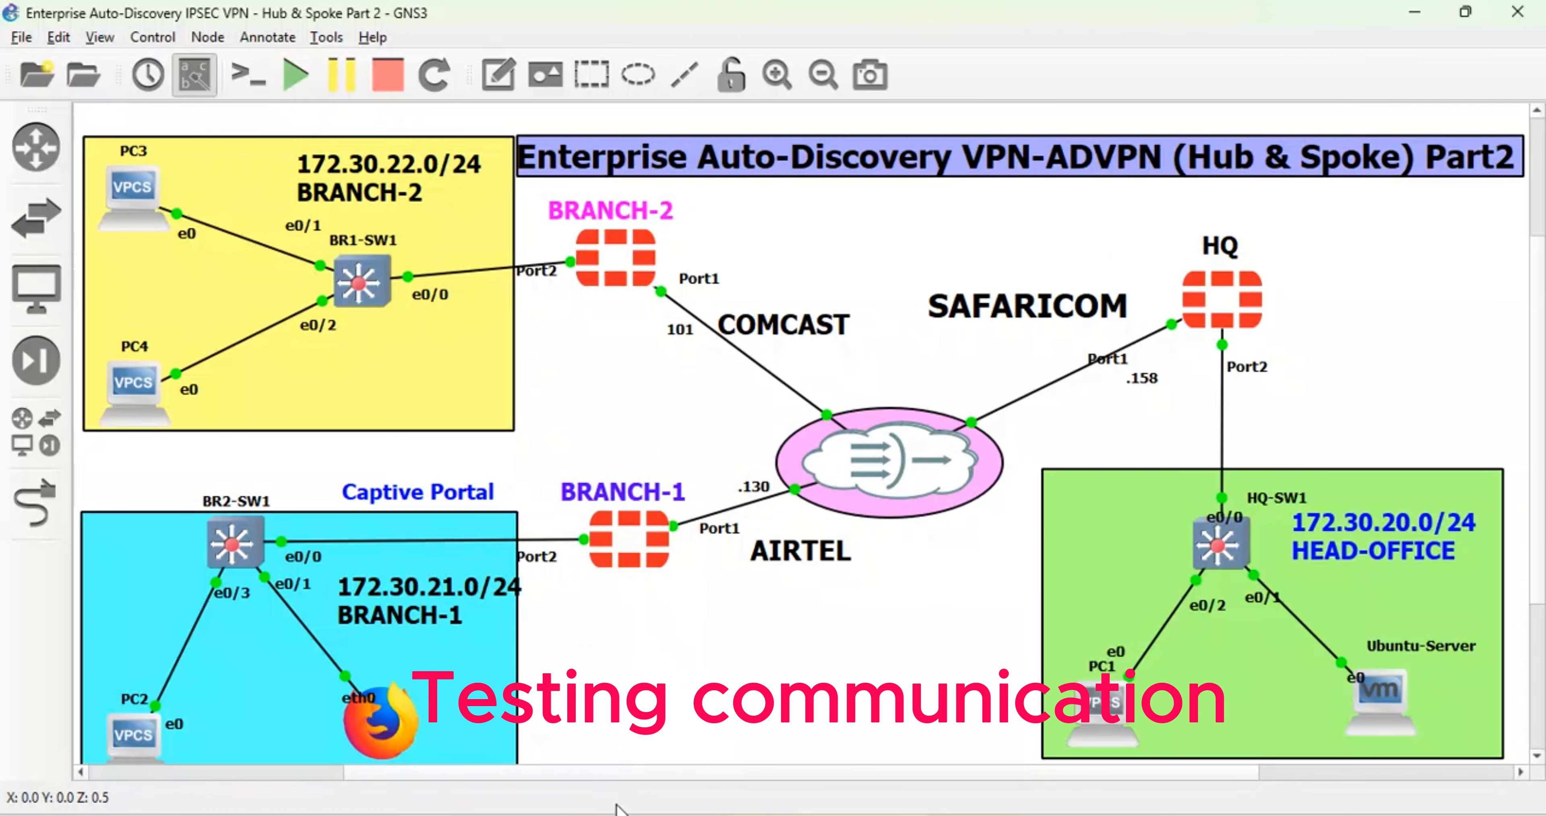
{"action": "left_click", "coordinate": [632, 751]}
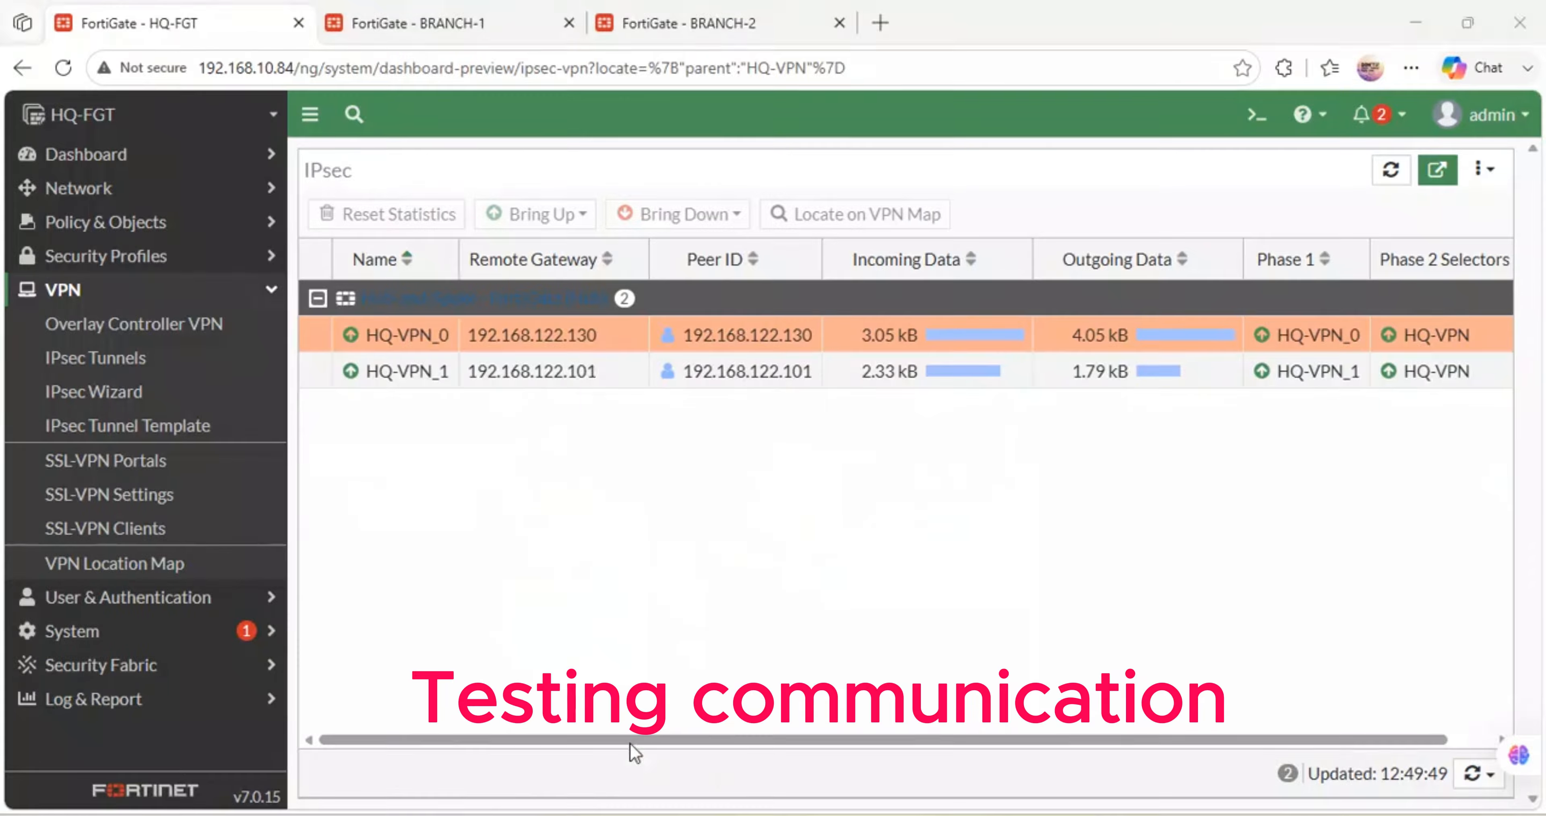
- On BRANCH-1, add a Firewall-type user group named CAPTIVE-PORTAL
{"action": "left_click", "coordinate": [414, 27]}
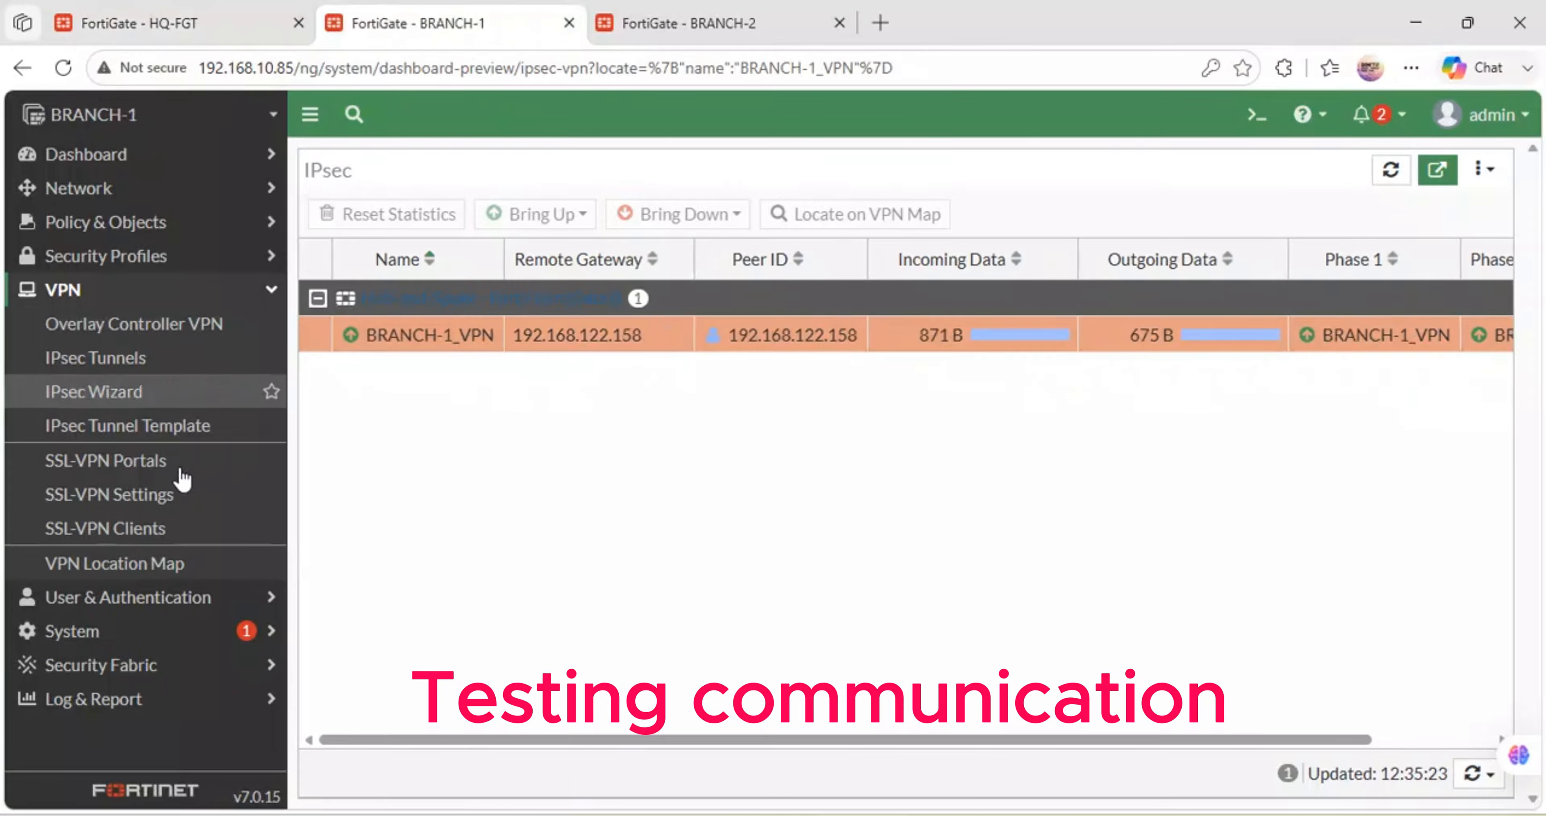
{"action": "left_click", "coordinate": [142, 600]}
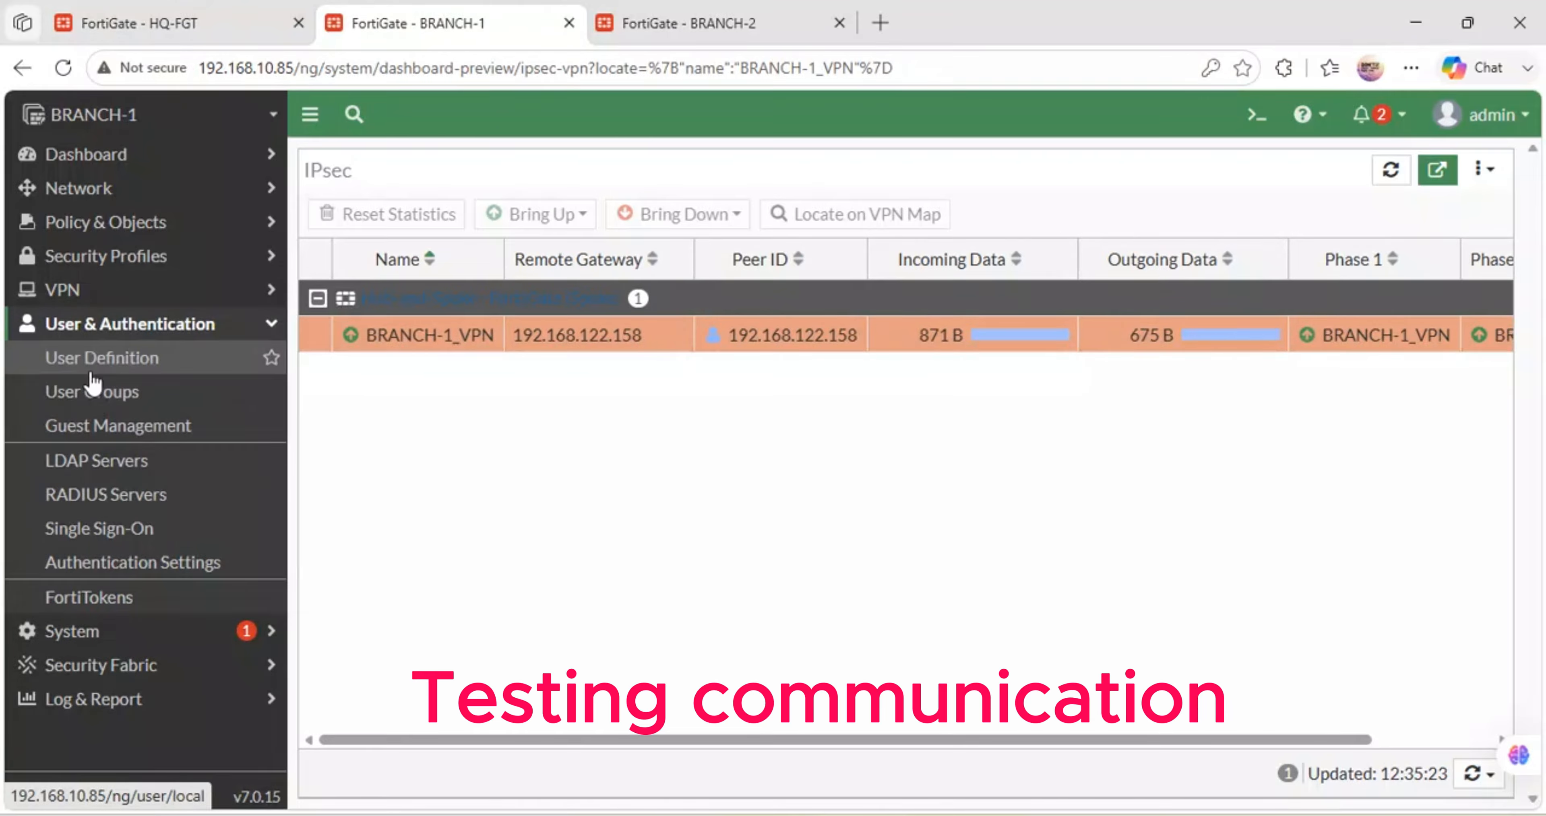
{"action": "left_click", "coordinate": [92, 396]}
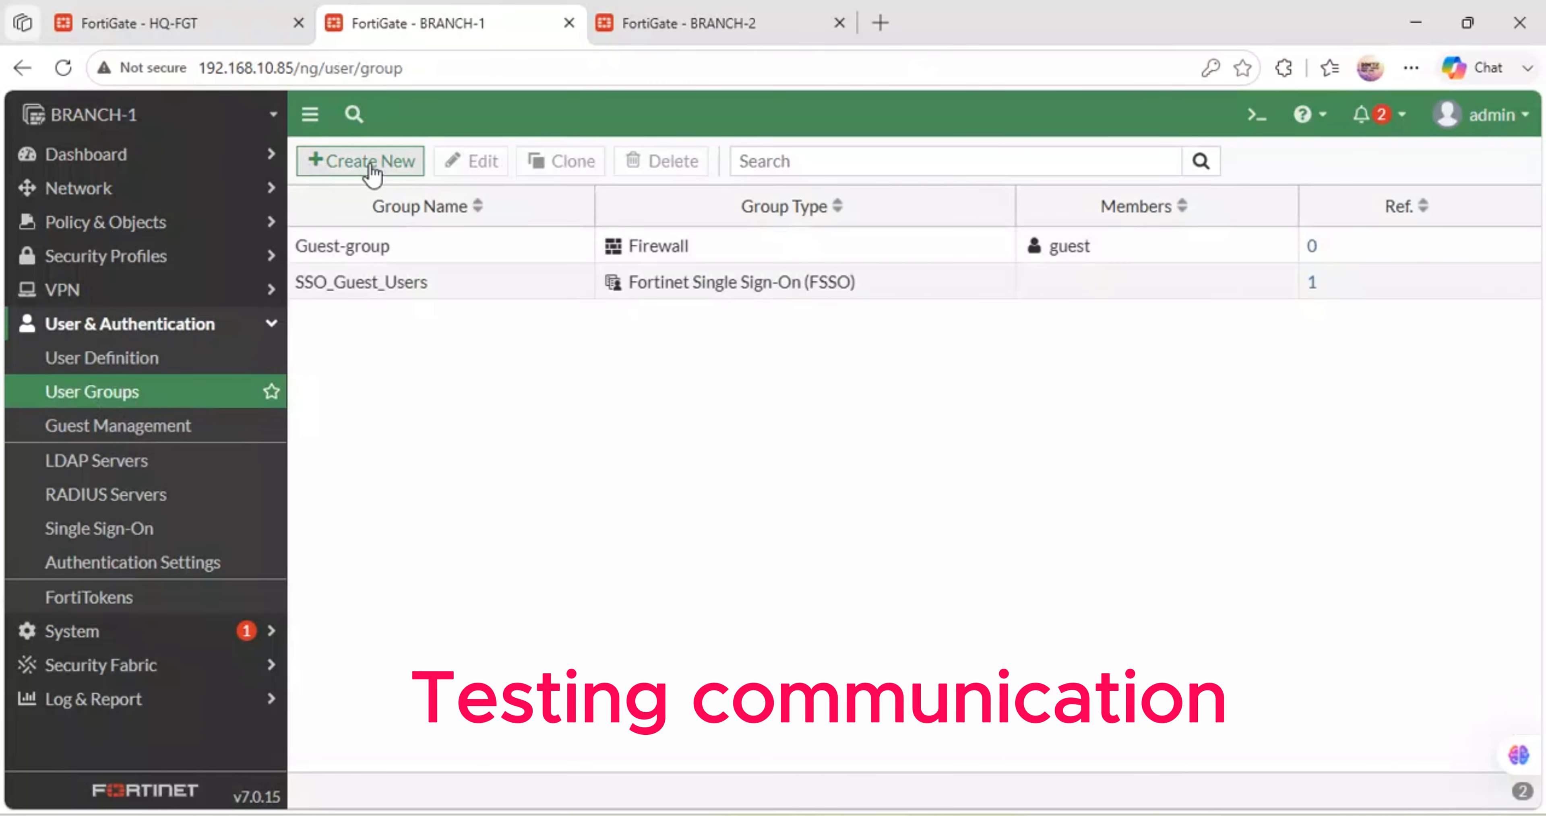
{"action": "left_click", "coordinate": [366, 162]}
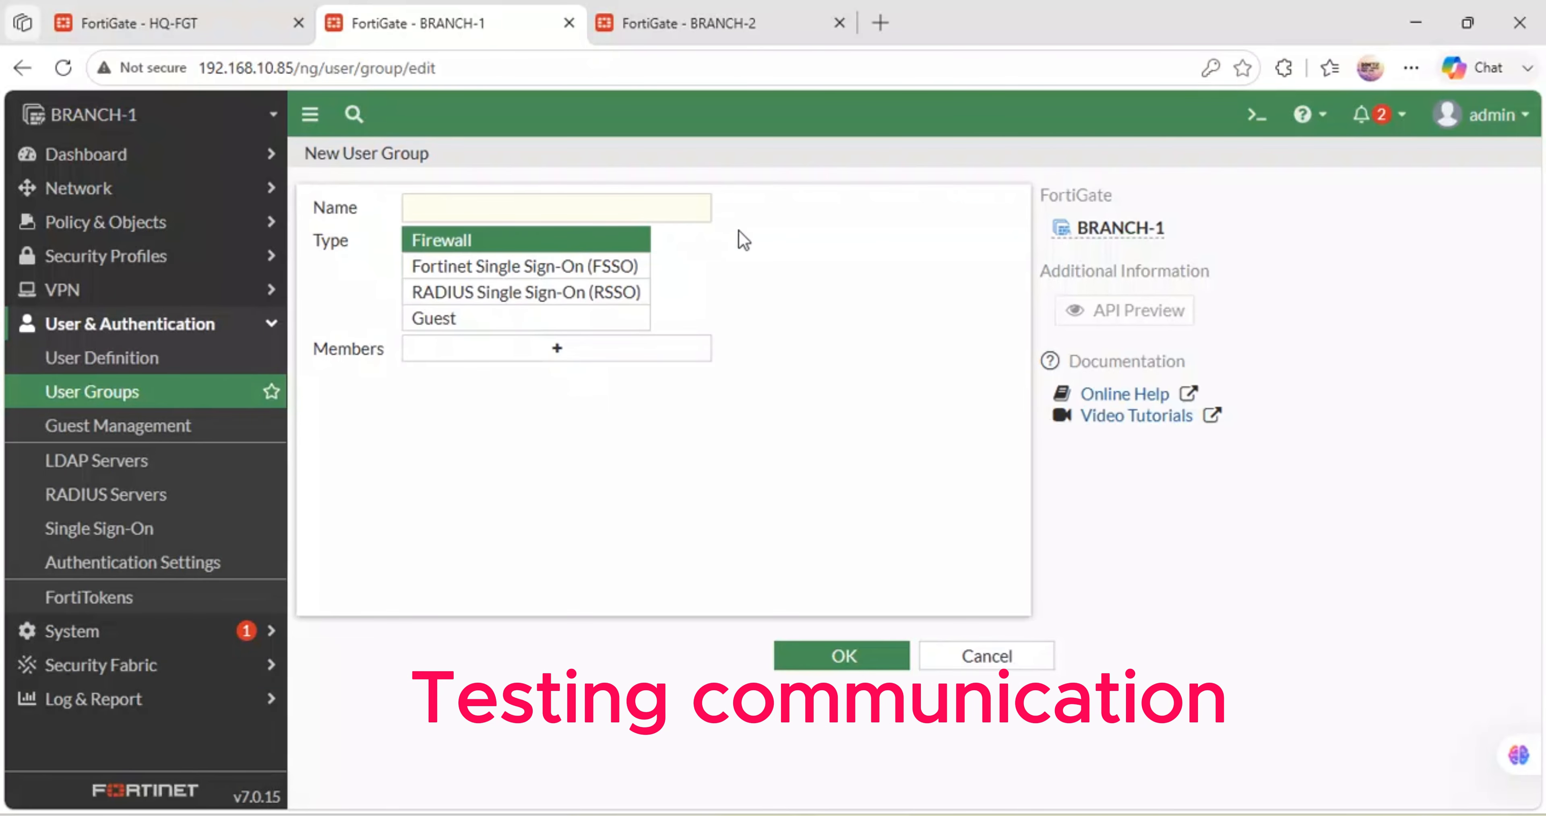
{"action": "left_click", "coordinate": [537, 210]}
{"action": "type", "text": "CA"}
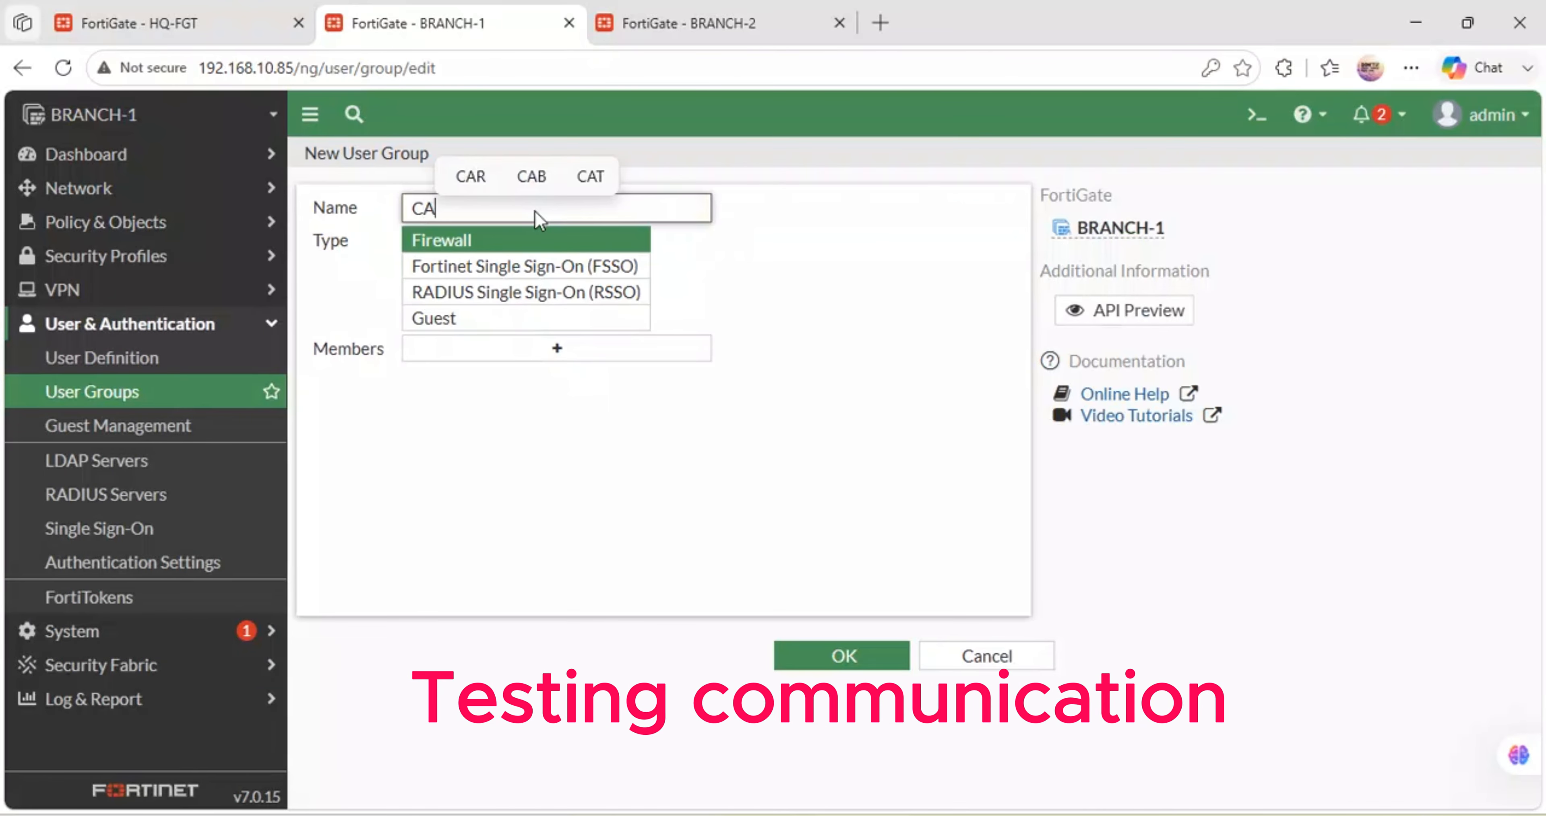
{"action": "type", "text": "PTIVE-PORTAL"}
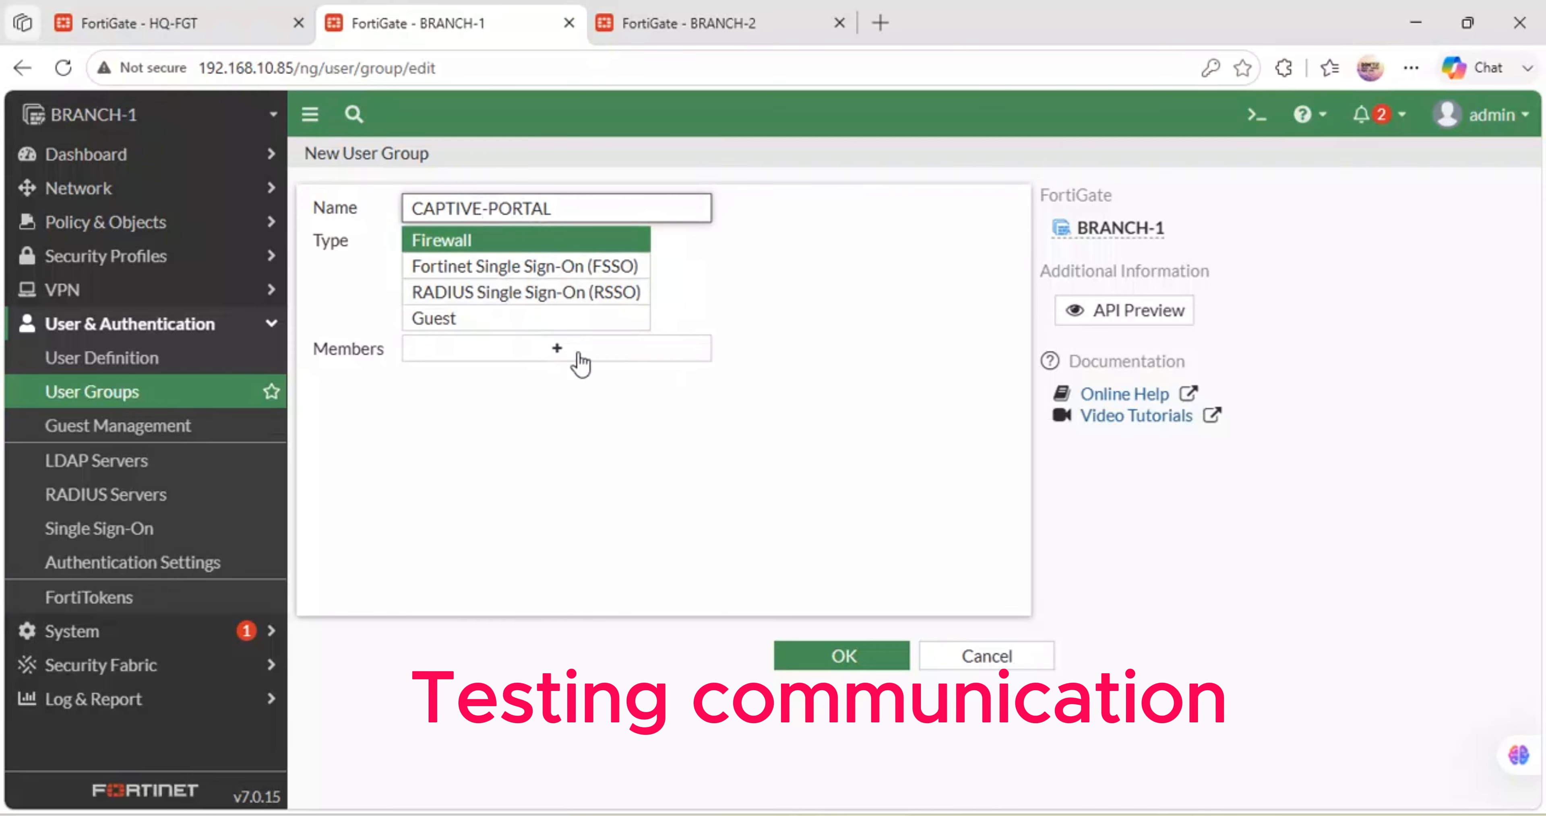
{"action": "left_click", "coordinate": [831, 660]}
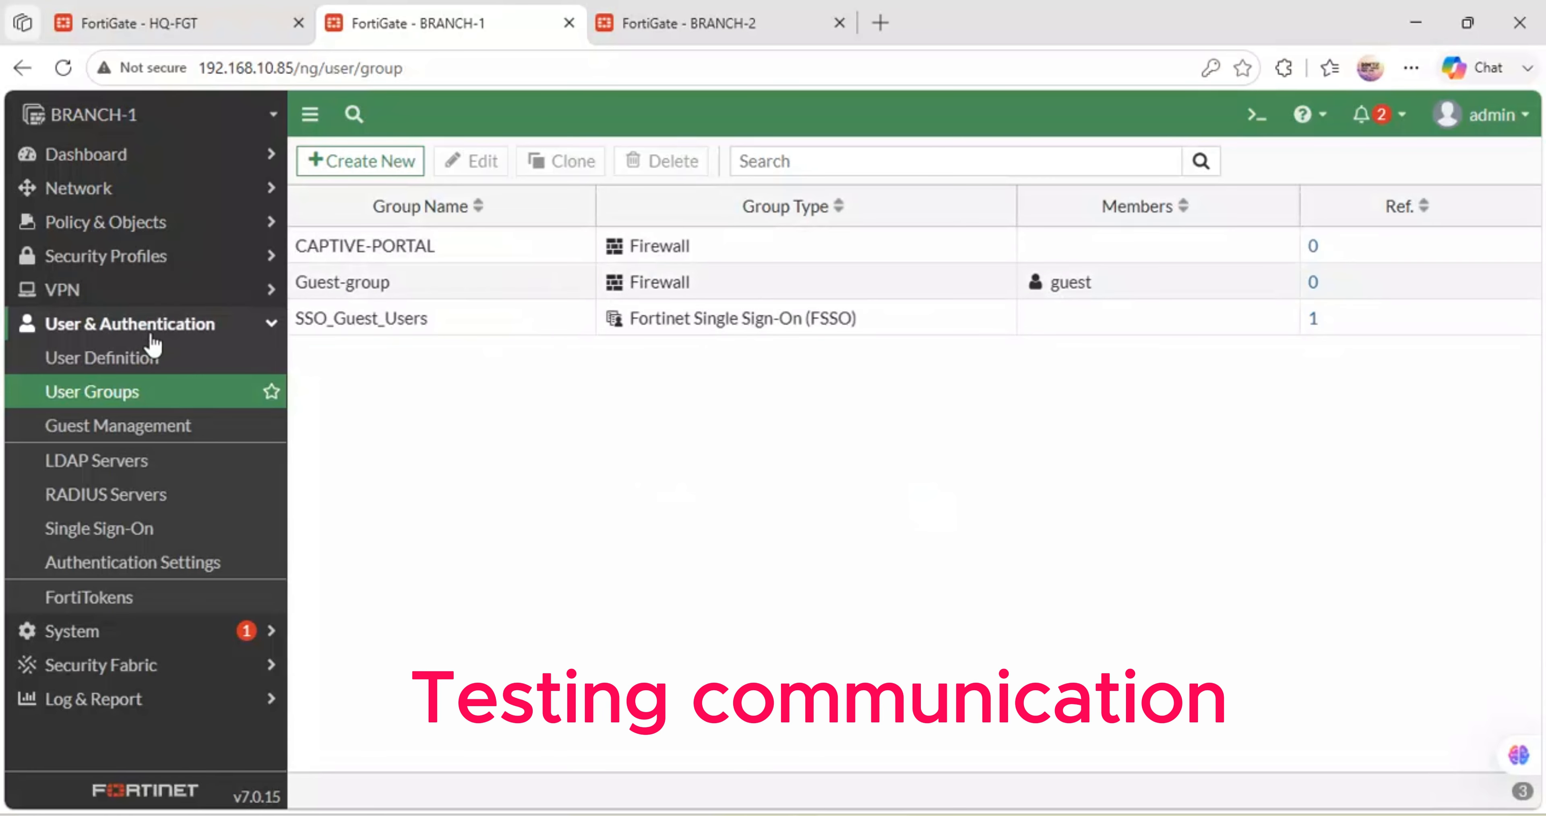
{"action": "left_click", "coordinate": [97, 359]}
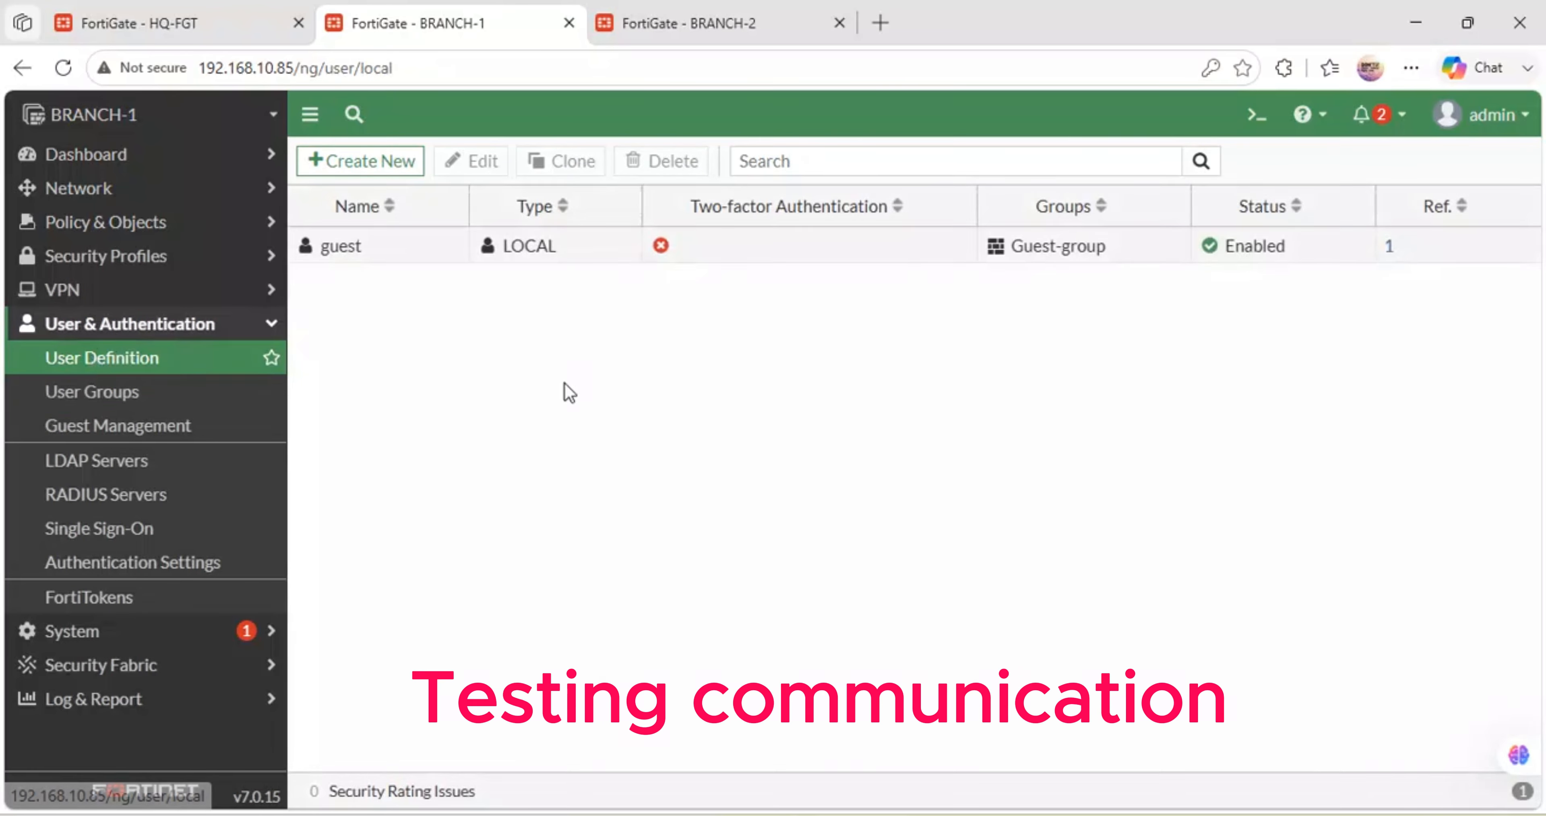
- Start a new local user named 'director' with a password on BRANCH-1
{"action": "left_click", "coordinate": [344, 166]}
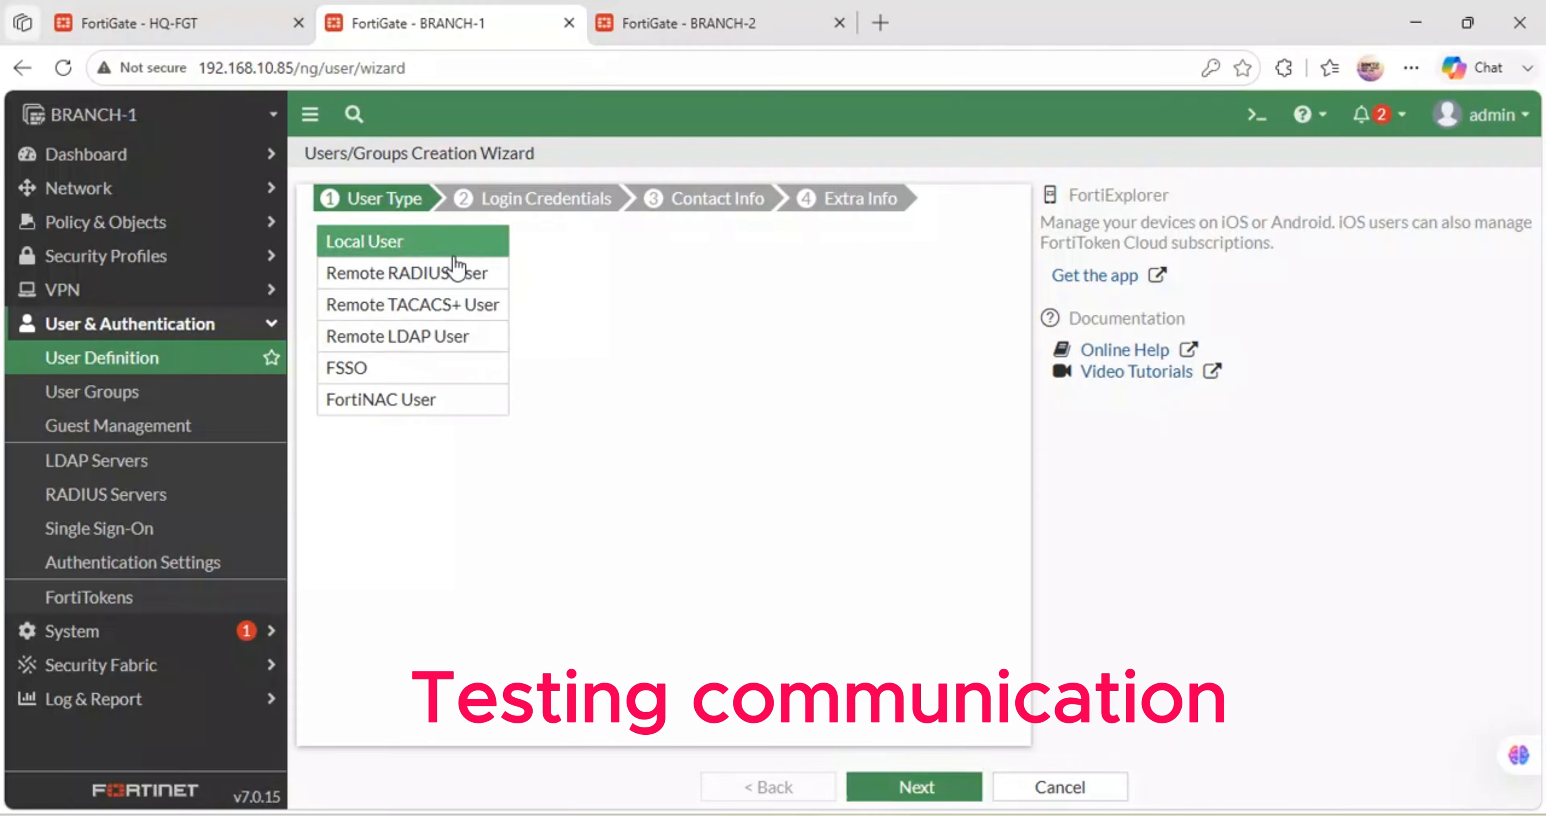
{"action": "left_click", "coordinate": [909, 786]}
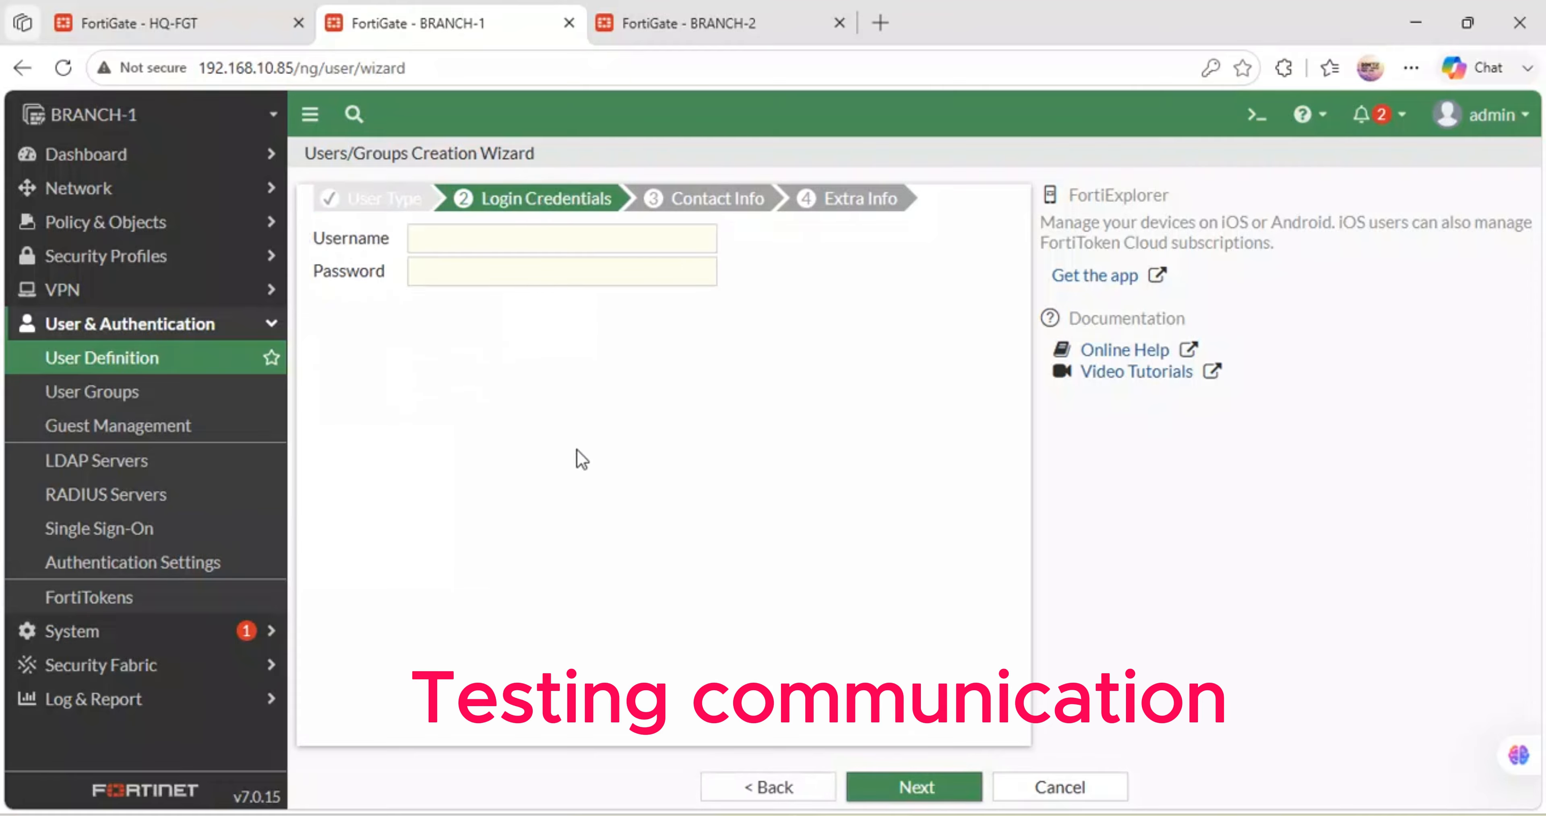
{"action": "left_click", "coordinate": [429, 243]}
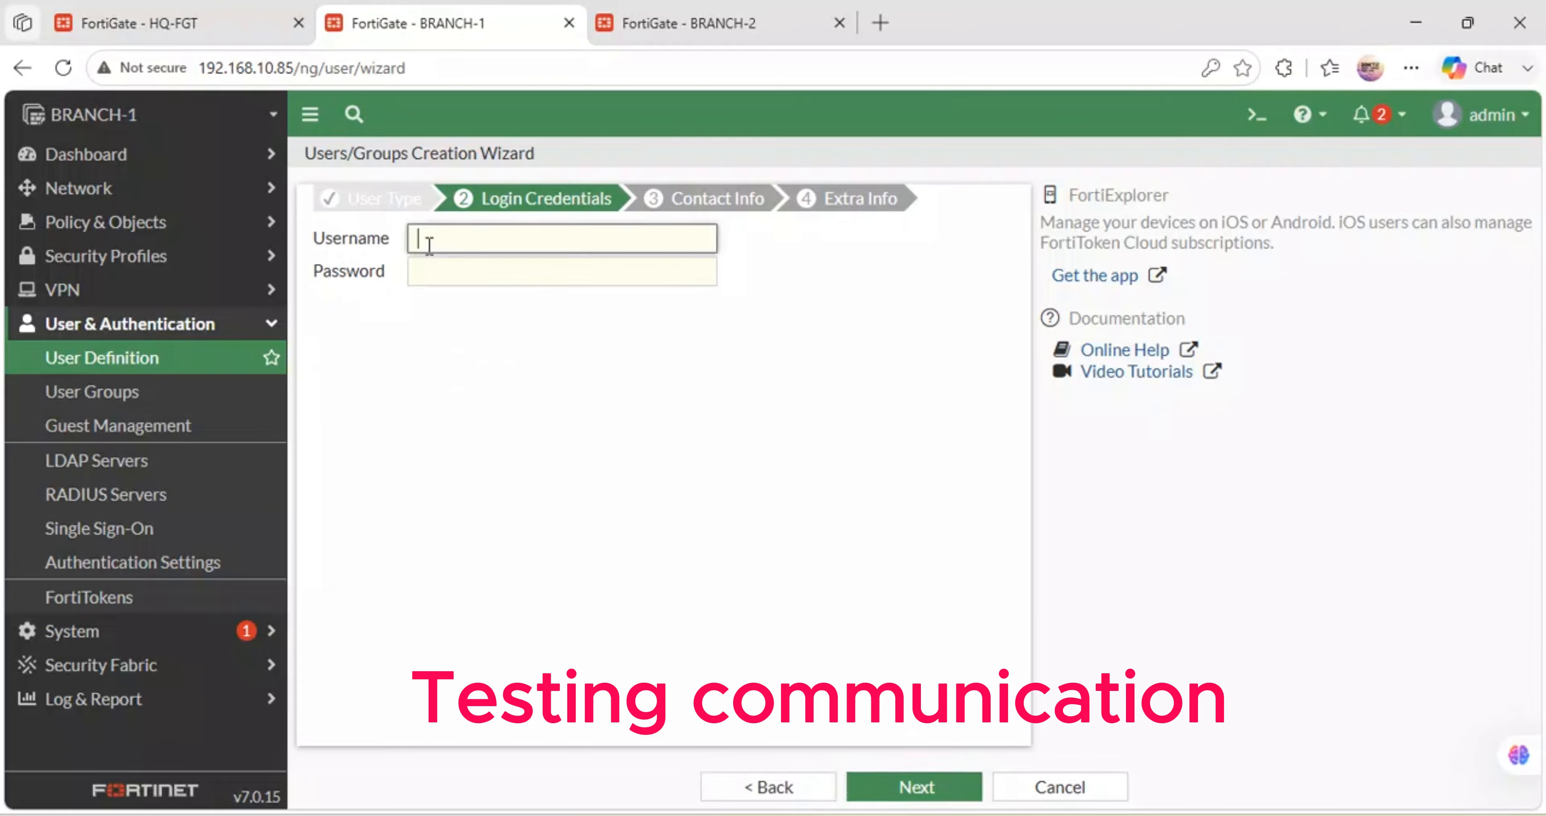
{"action": "type", "text": "director"}
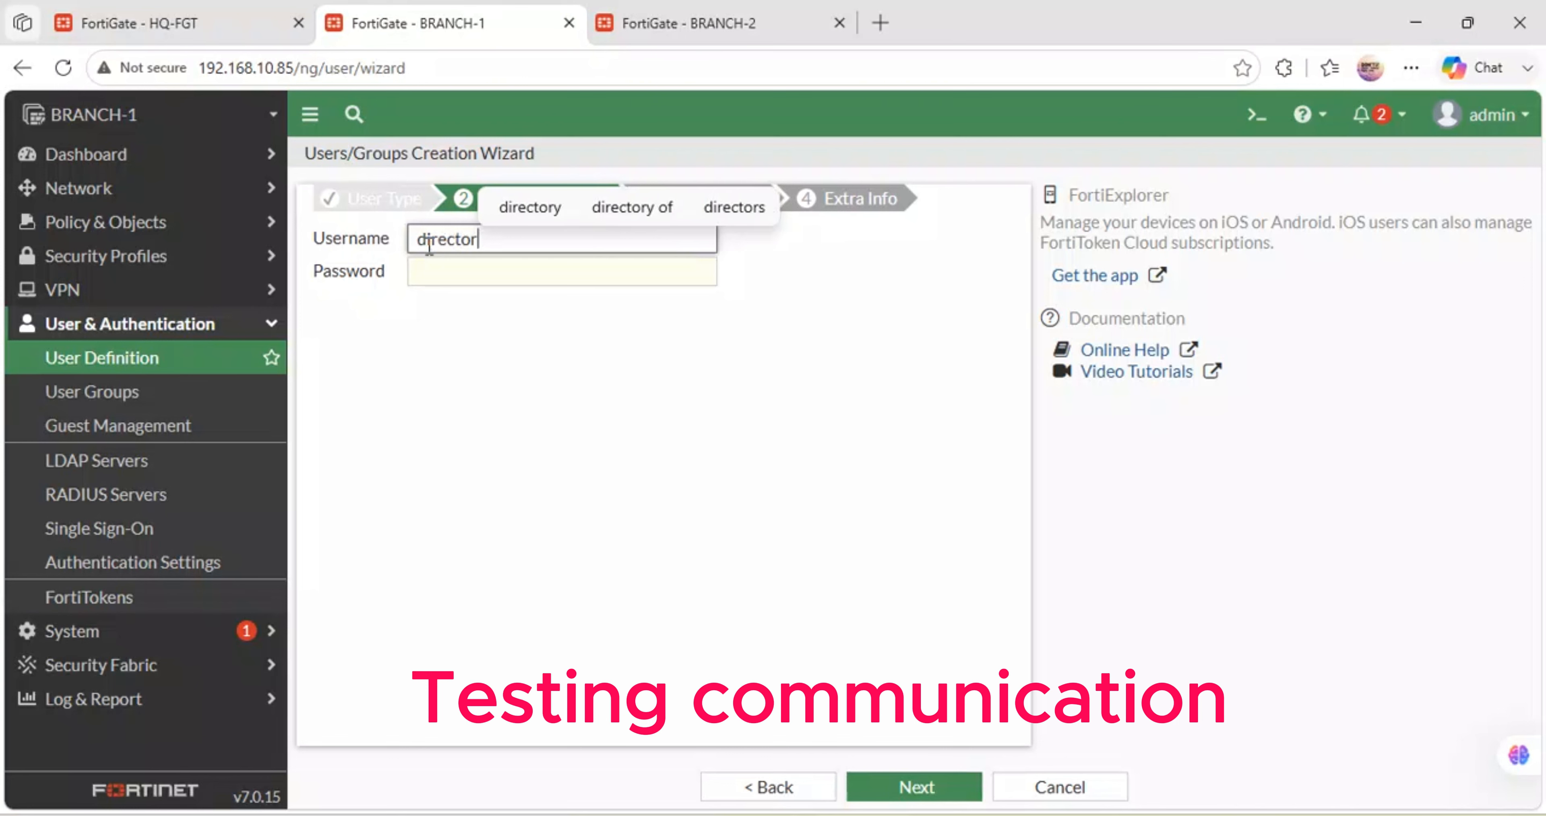
{"action": "key", "text": "Tab"}
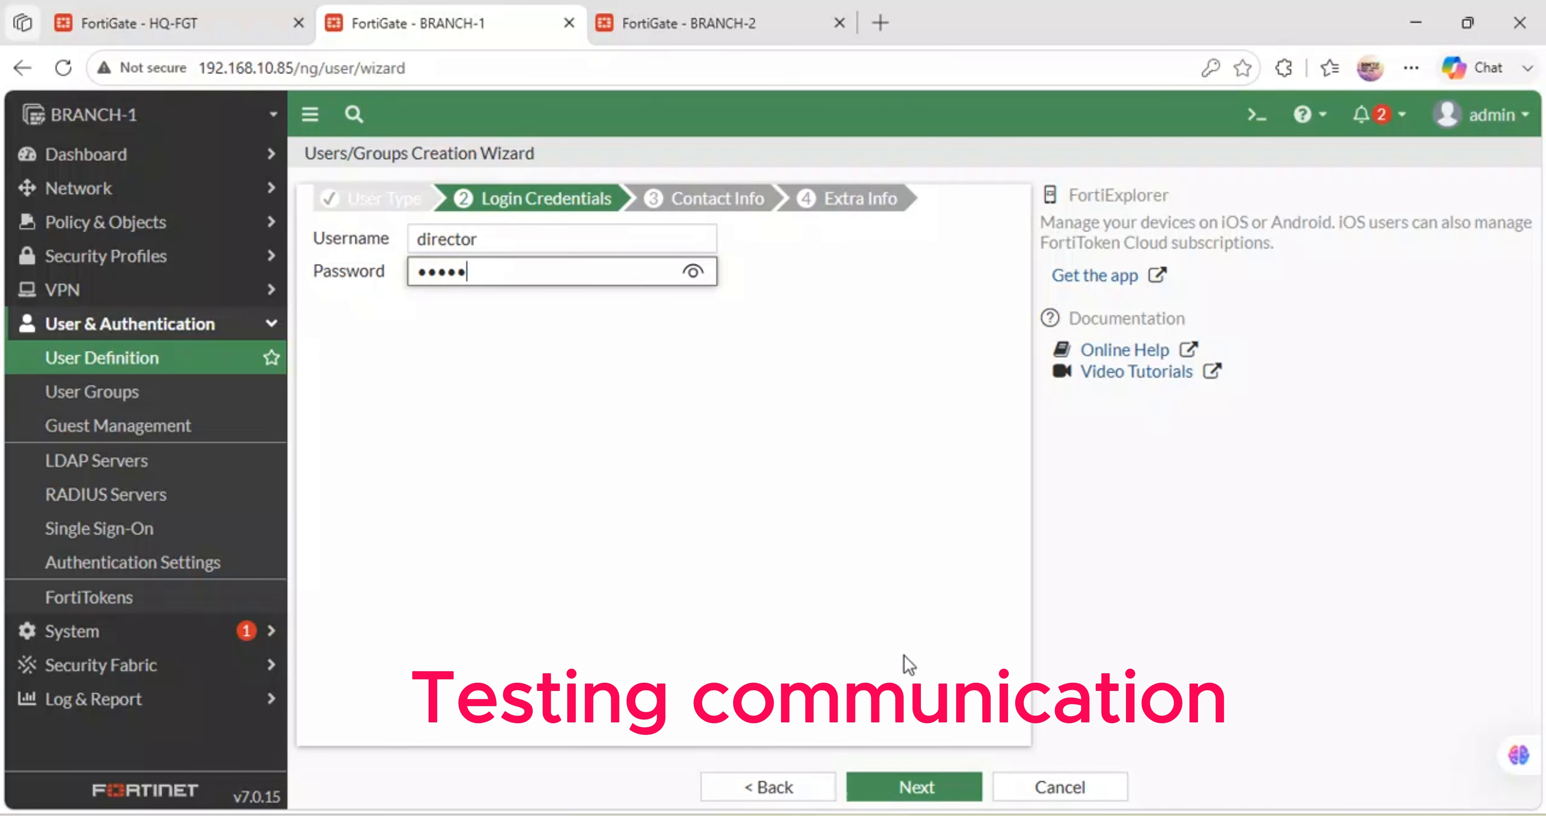
{"action": "left_click", "coordinate": [906, 786]}
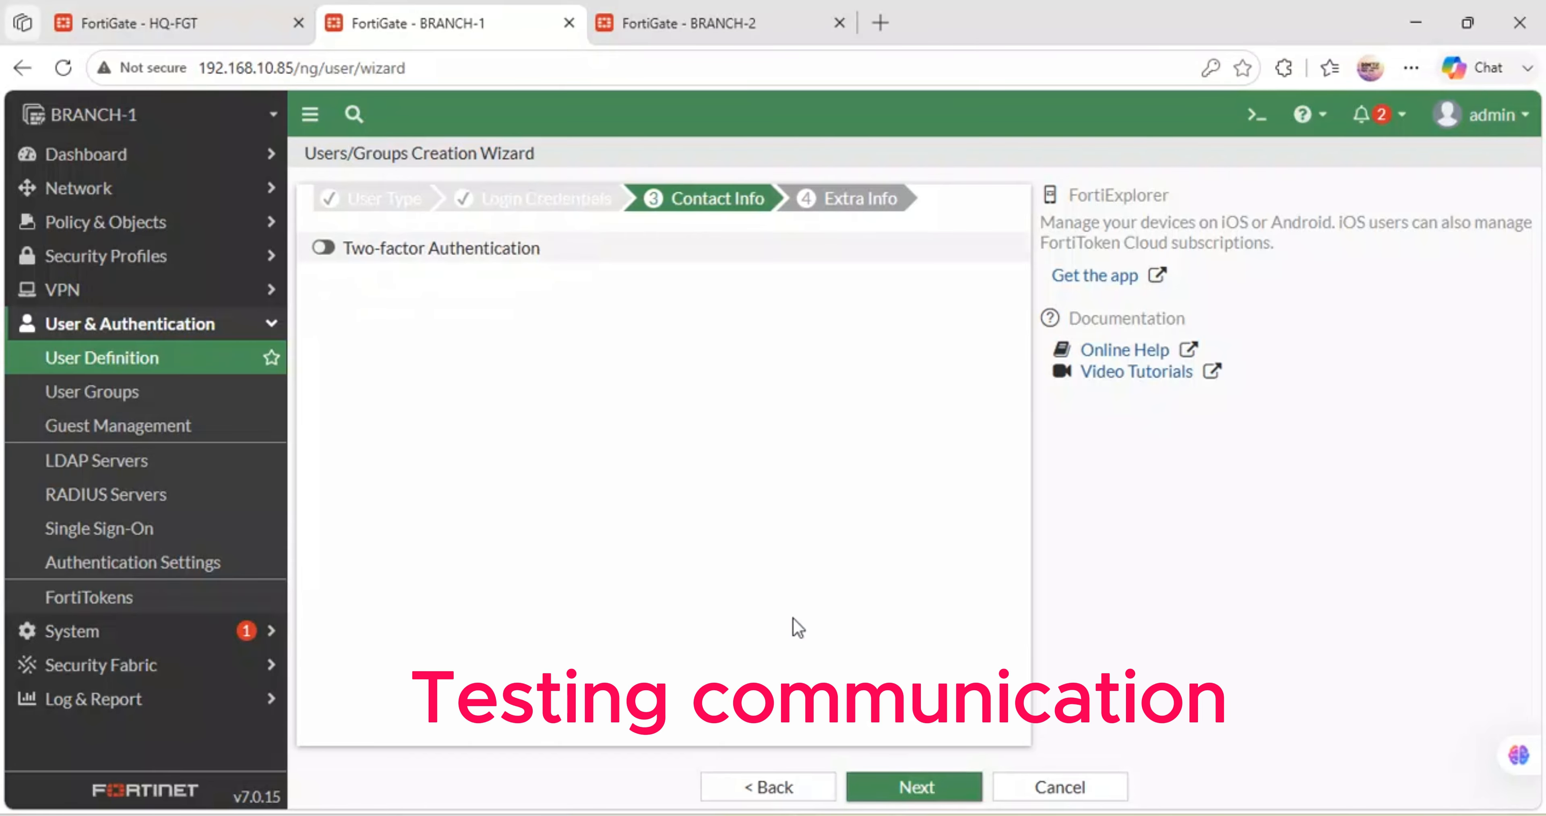
{"action": "left_click", "coordinate": [920, 789]}
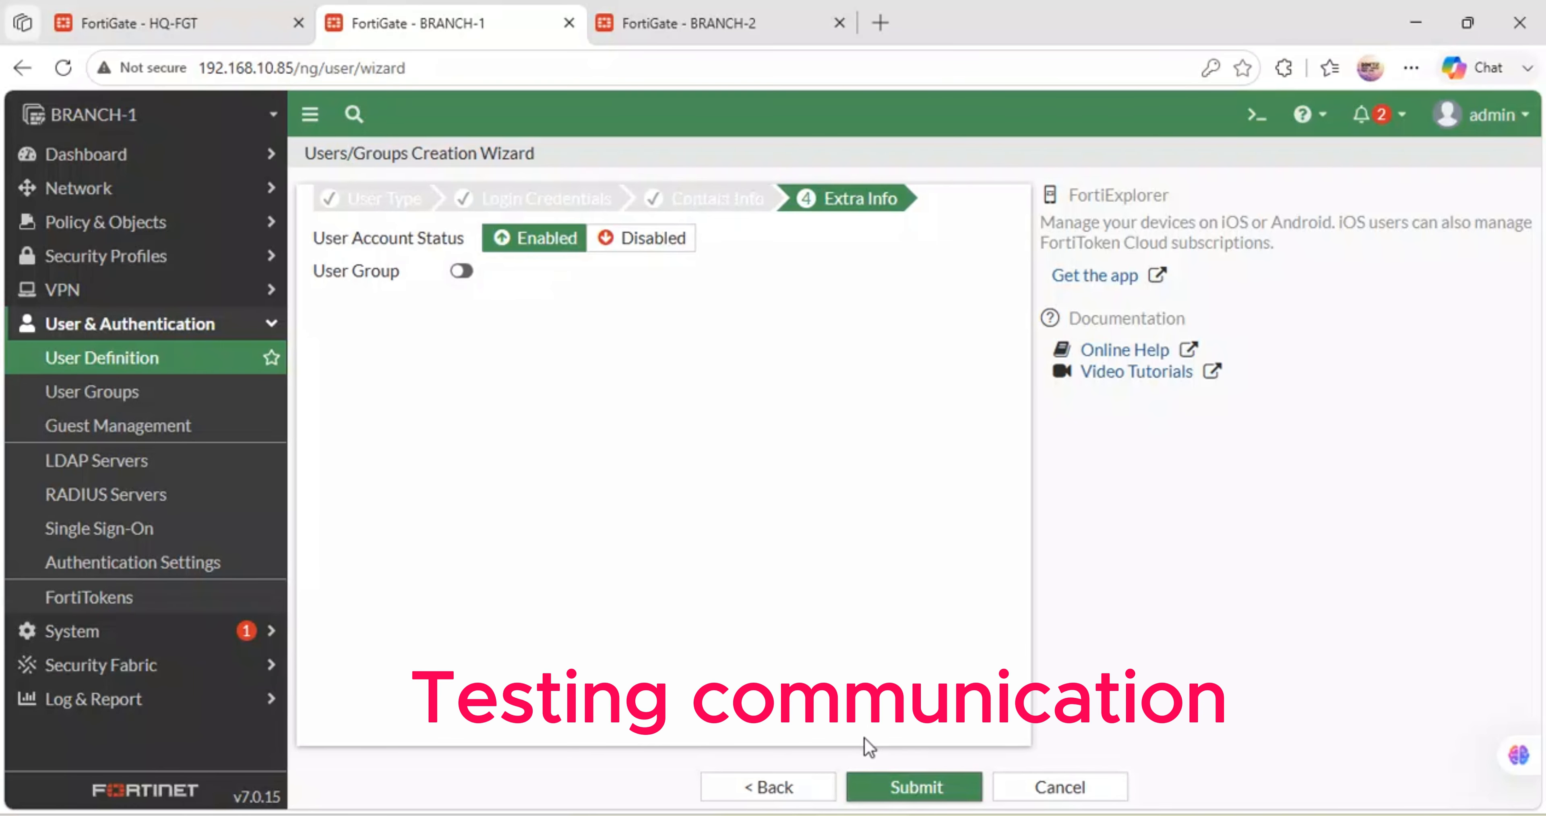
- Put 'director' in the CAPTIVE-PORTAL group and submit the new user
{"action": "left_click", "coordinate": [461, 271]}
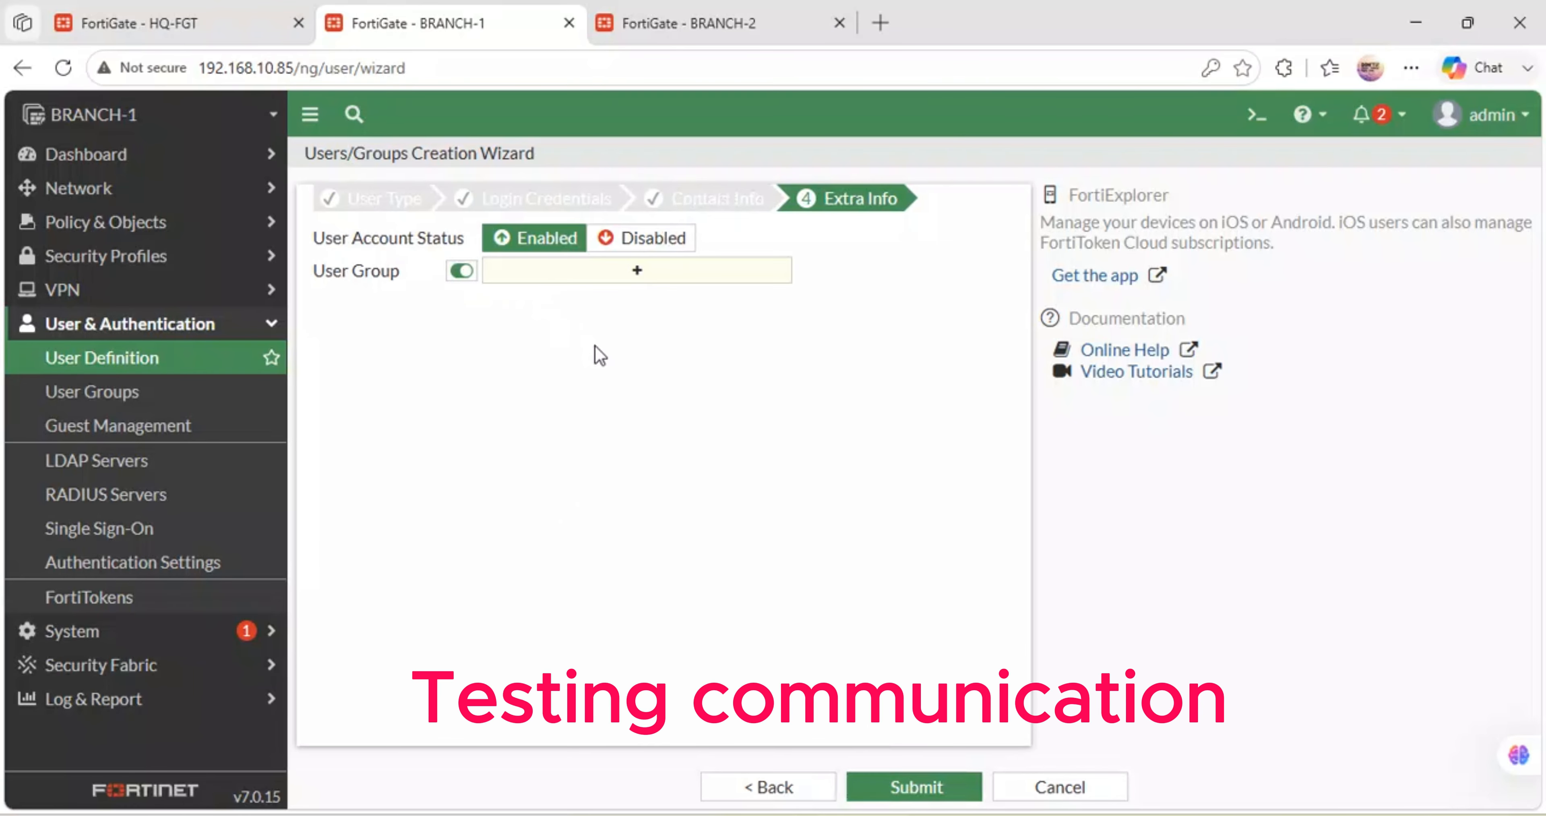
{"action": "left_click", "coordinate": [631, 278]}
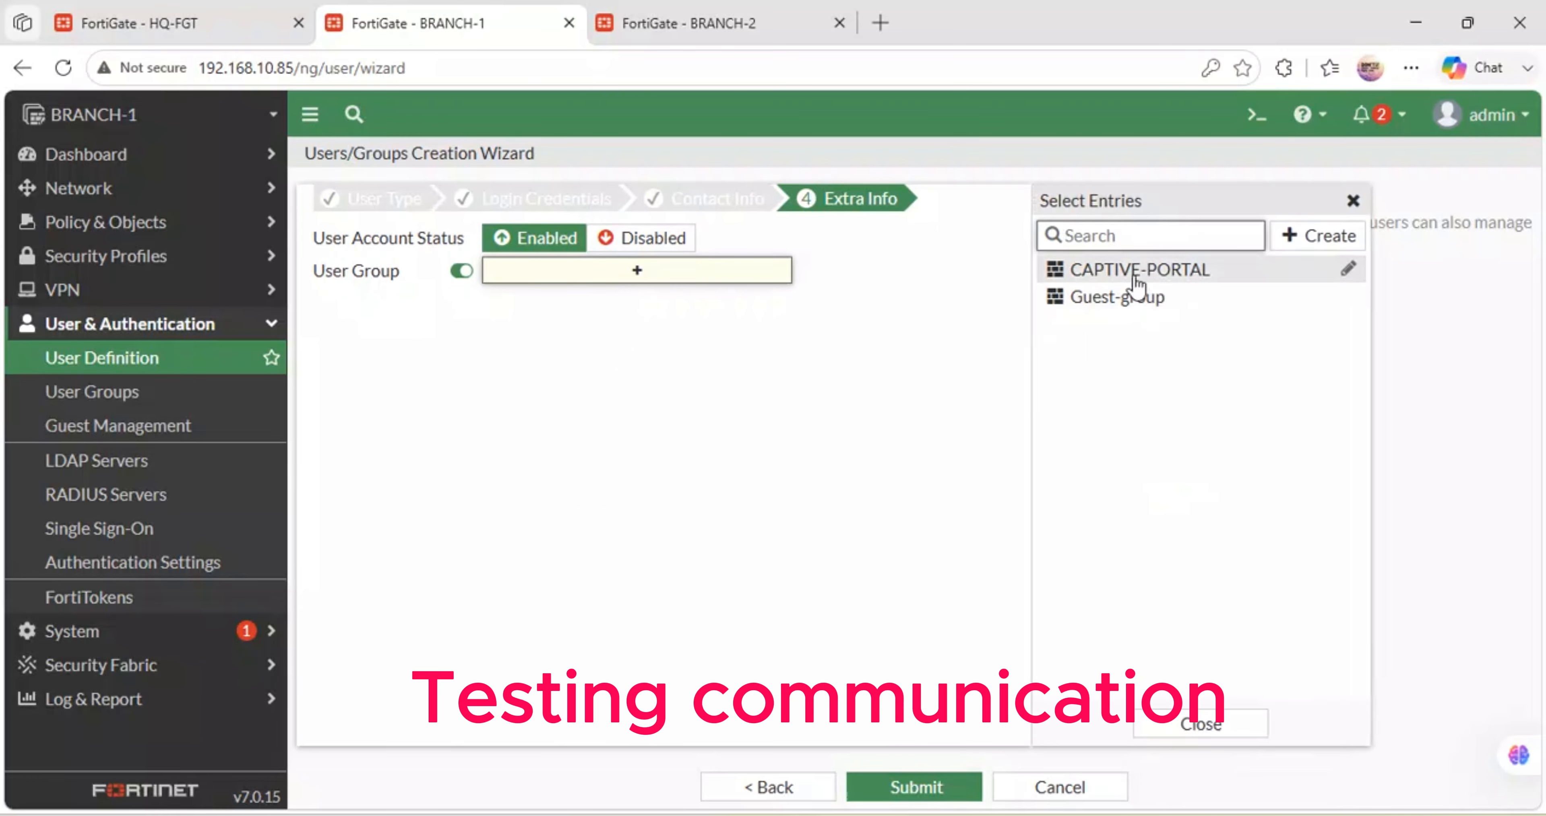
{"action": "left_click", "coordinate": [1131, 273]}
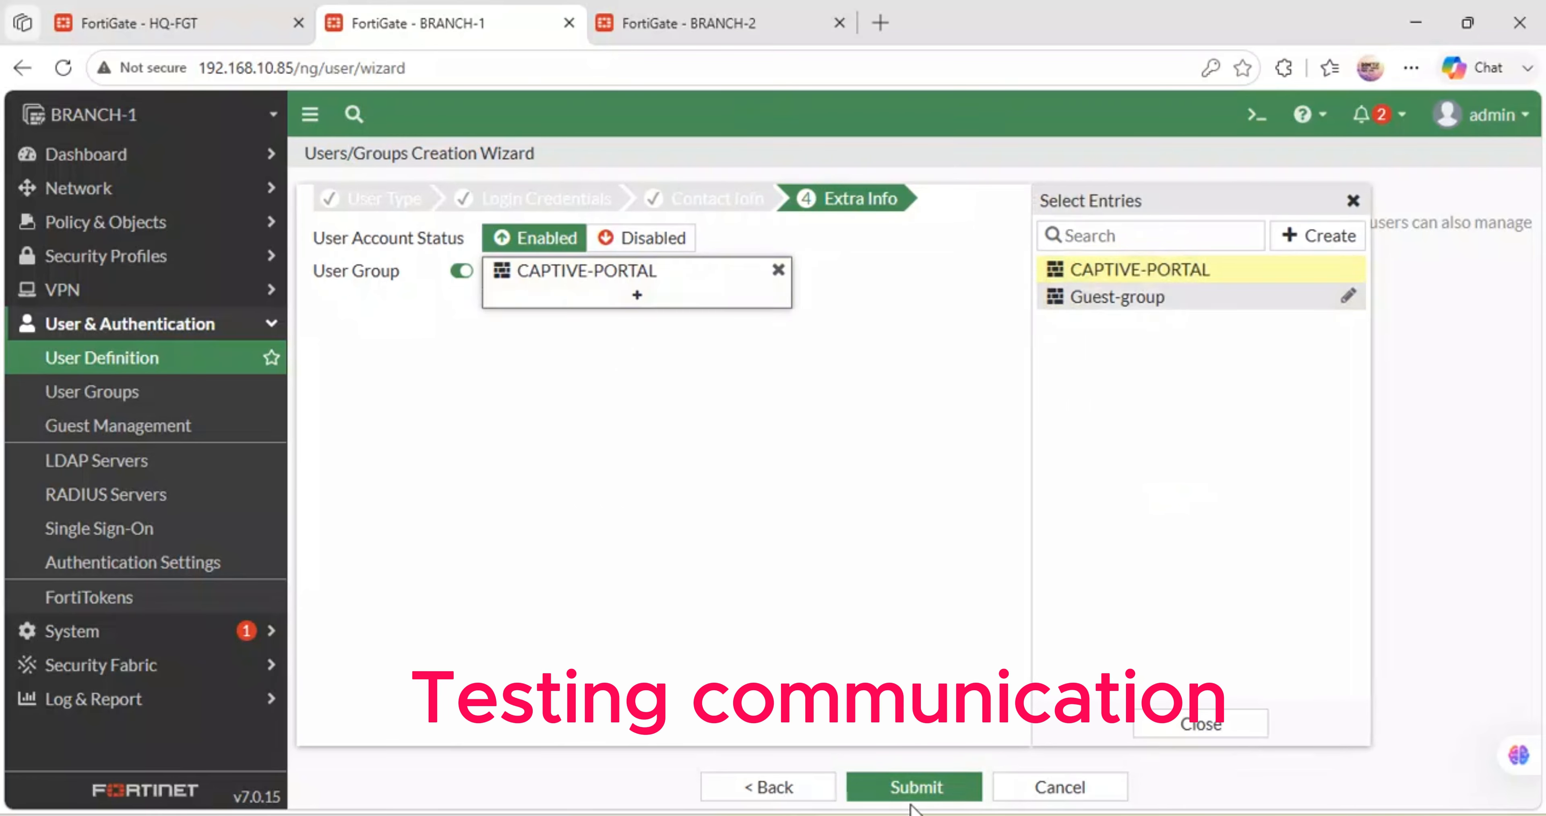
{"action": "left_click", "coordinate": [923, 787]}
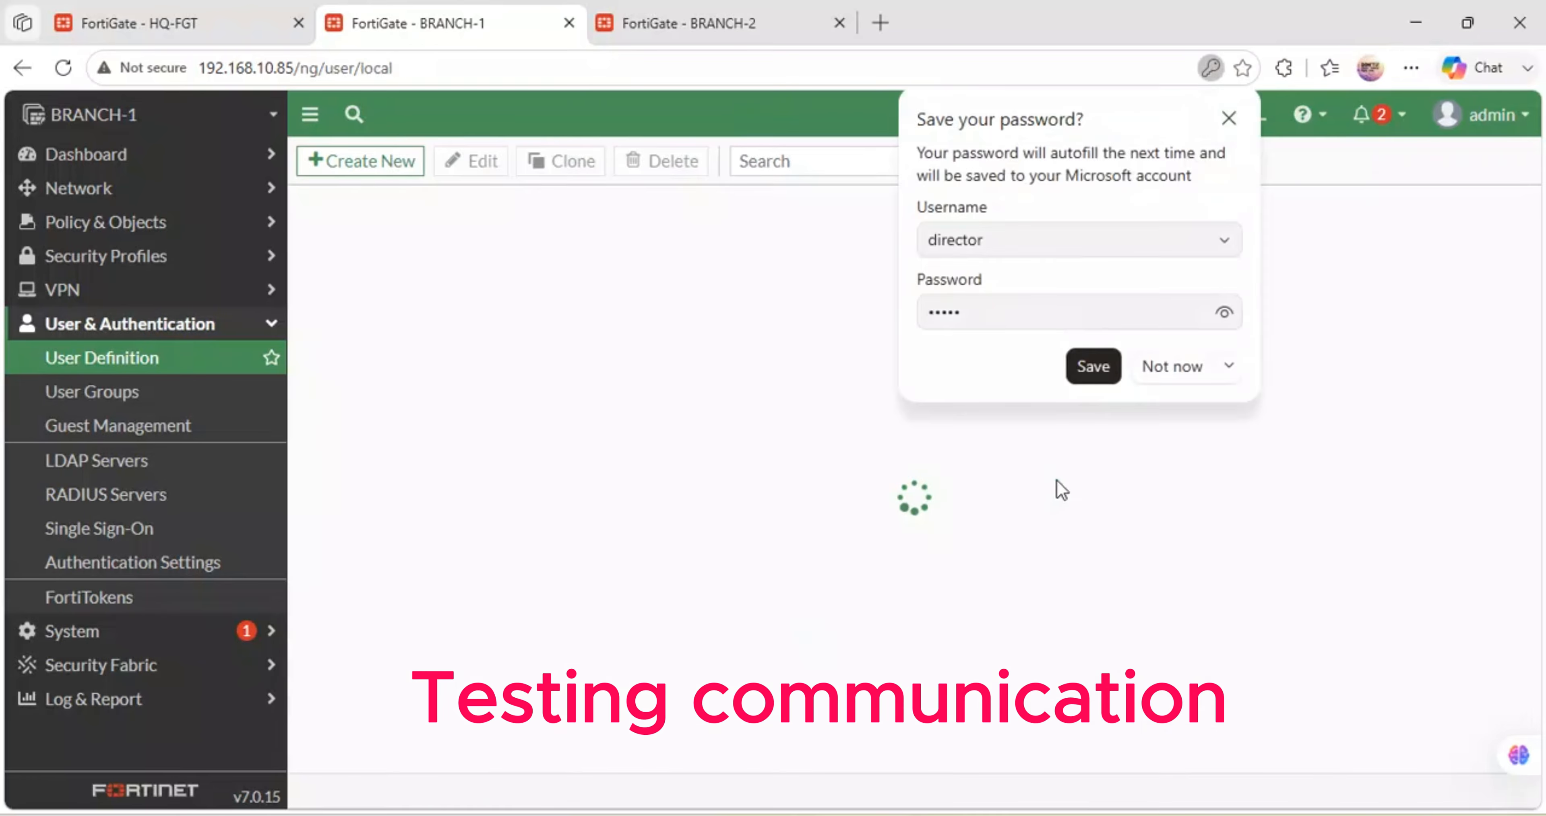
{"action": "left_click", "coordinate": [1170, 365]}
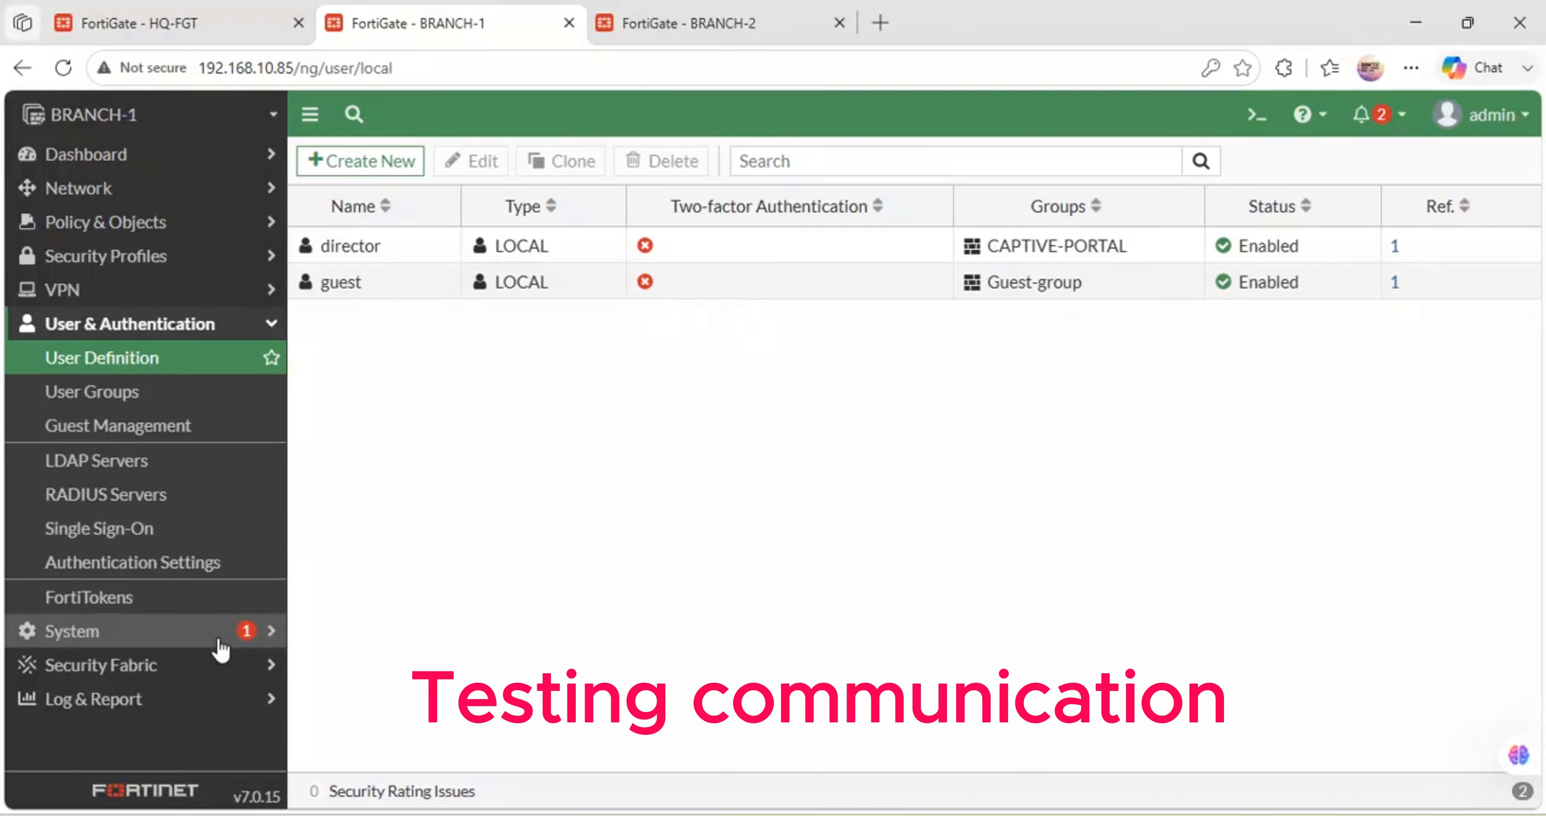
- Browse BRANCH-1's System, Security Profiles and Network menus, then return to the GNS3 topology
{"action": "left_click", "coordinate": [271, 329]}
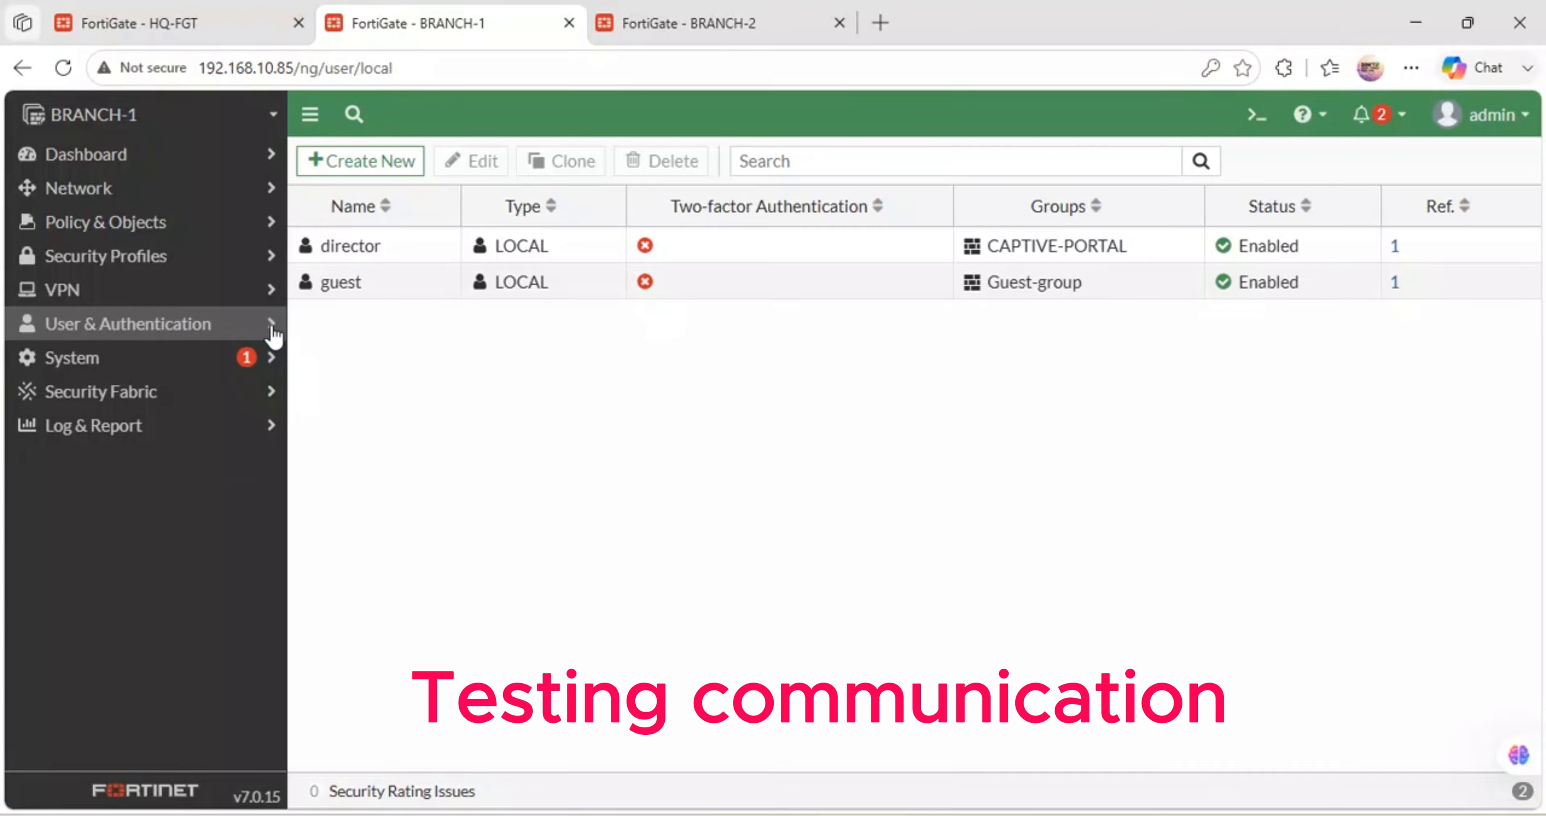
{"action": "left_click", "coordinate": [156, 365]}
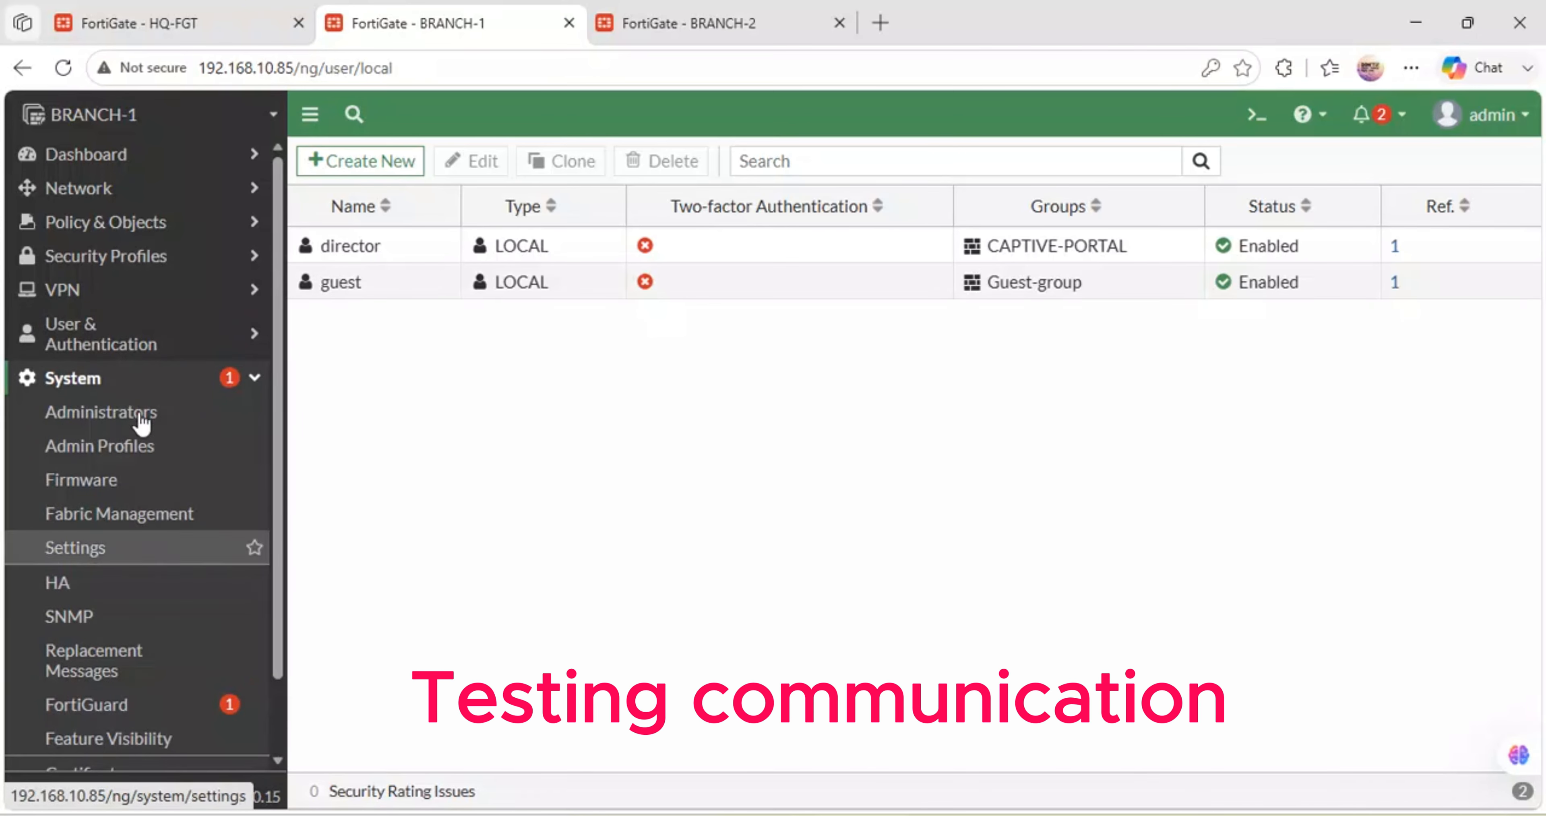
{"action": "left_click", "coordinate": [196, 267]}
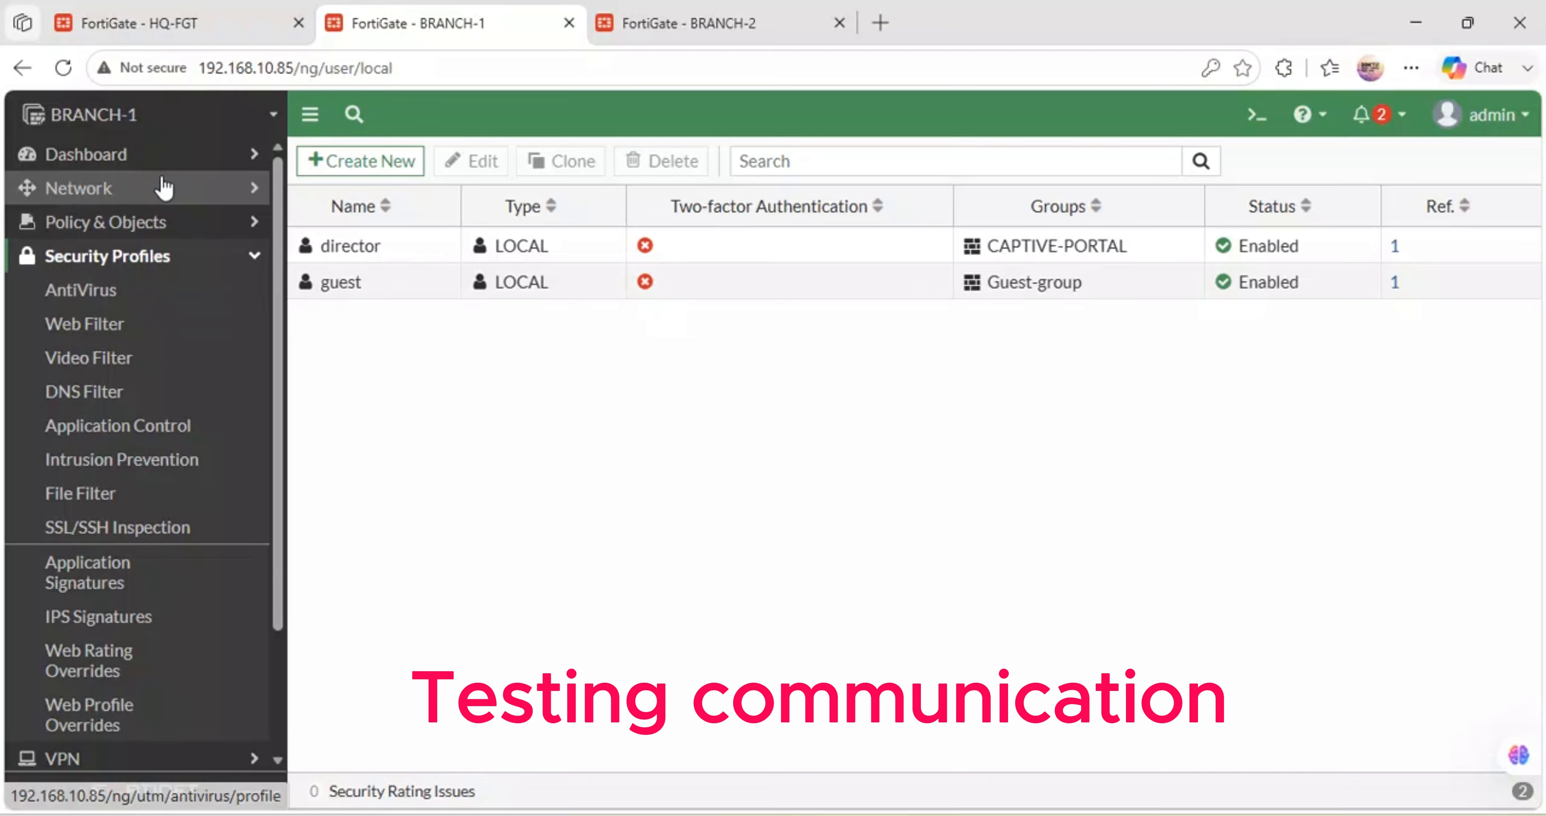
{"action": "left_click", "coordinate": [198, 190]}
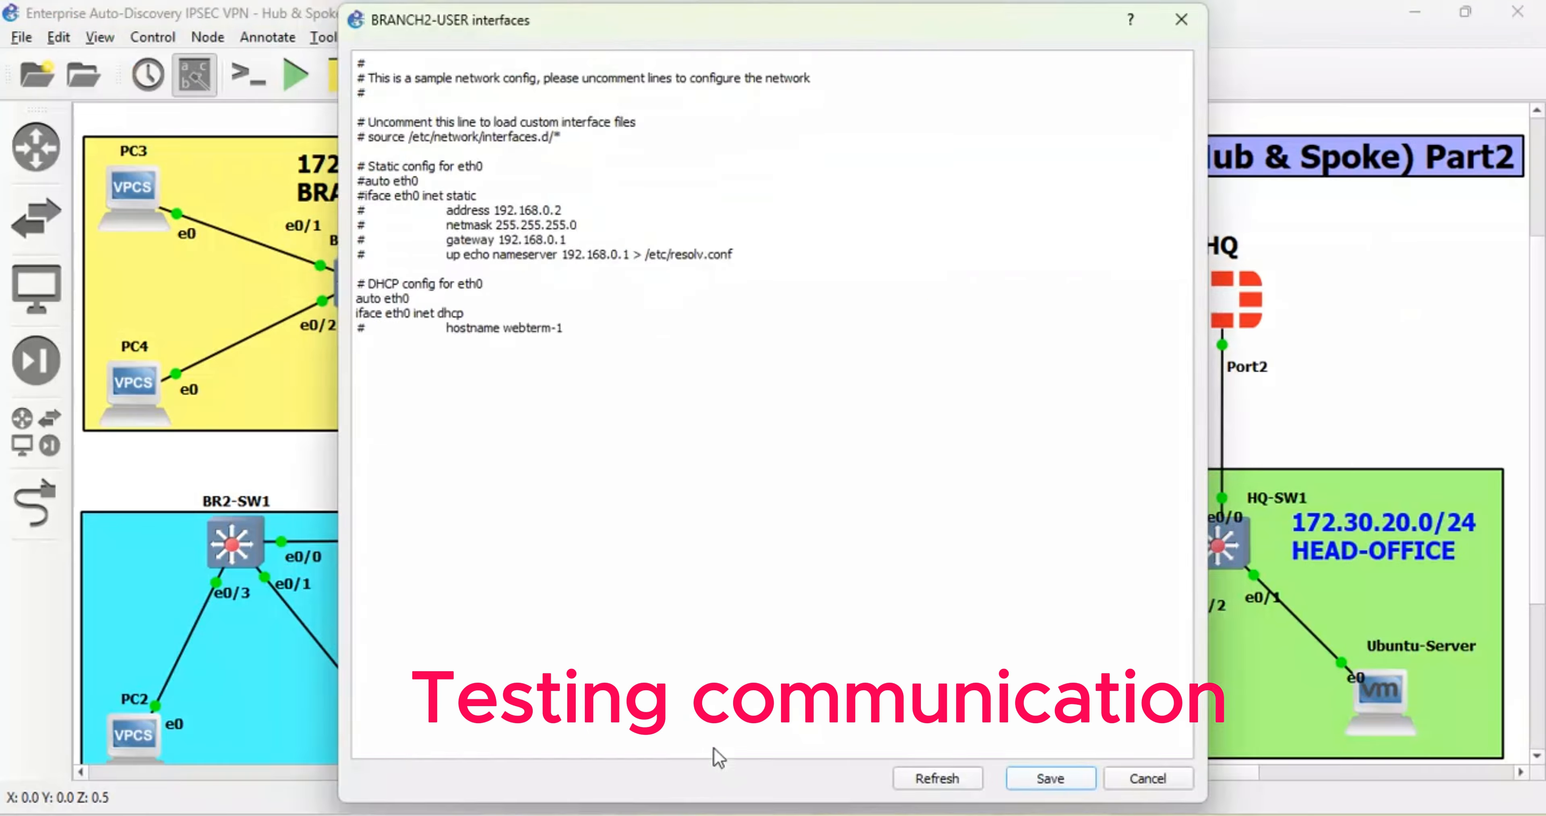
{"action": "left_click", "coordinate": [713, 748]}
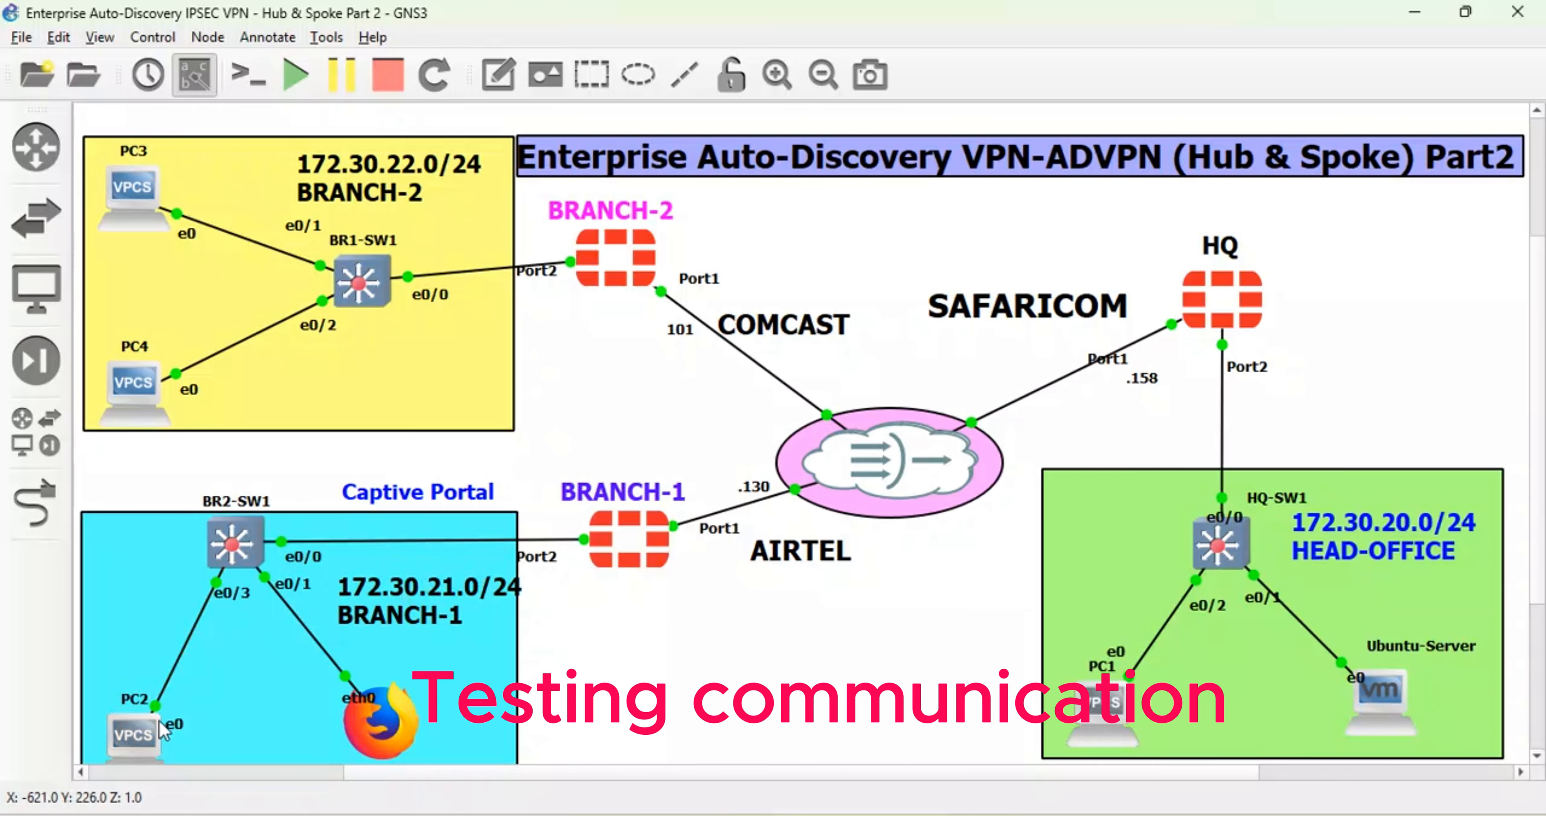
- Ping 8.8.8.8 from PC2's console, which times out, then go back to BRANCH-1's FortiGate page
{"action": "double_click", "coordinate": [138, 740]}
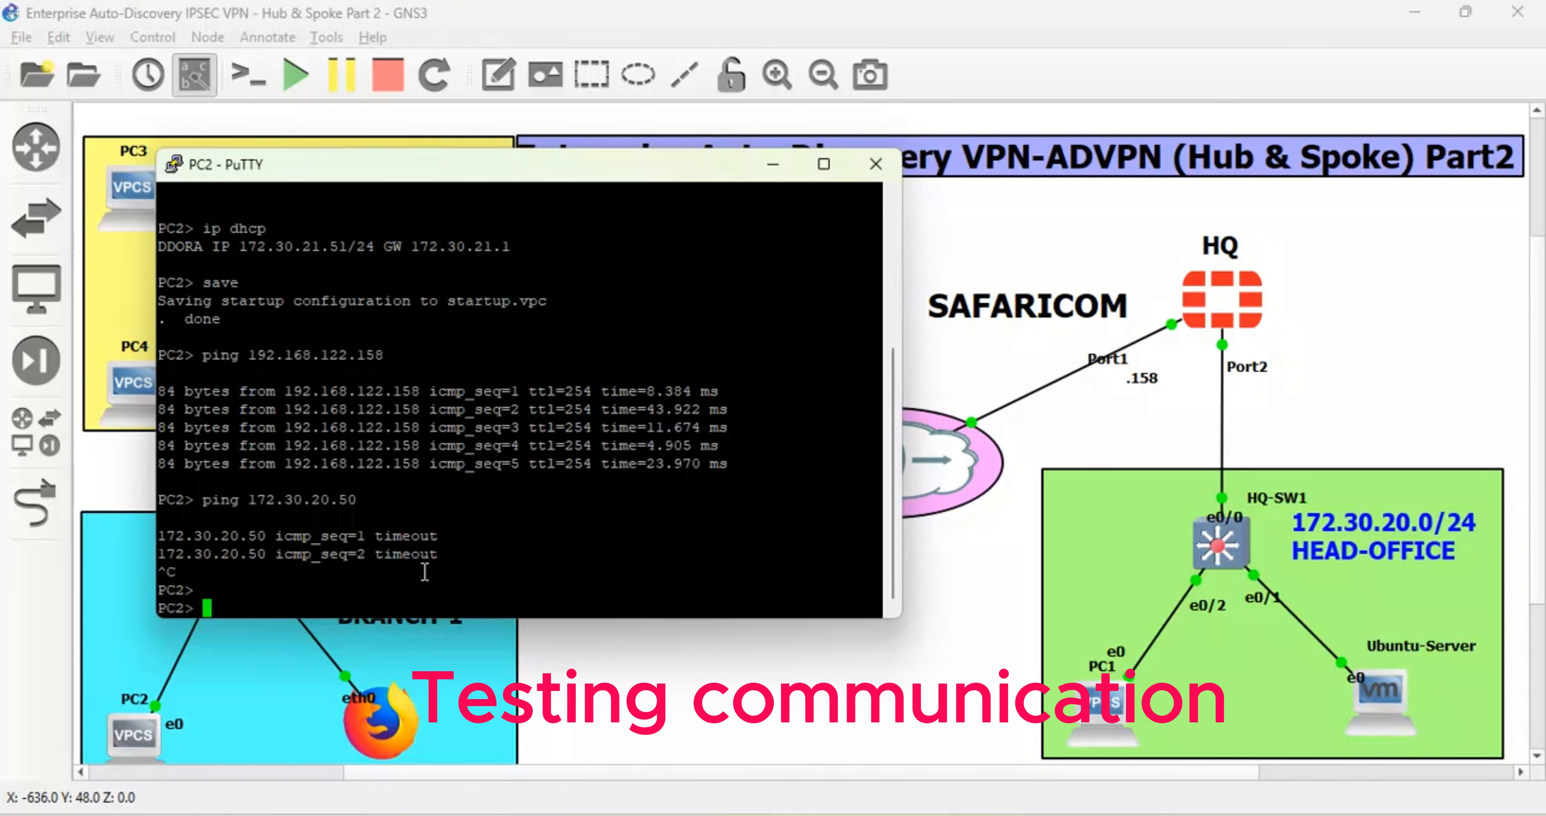
{"action": "type", "text": "ping 8.8.8.8"}
{"action": "key", "text": "Return"}
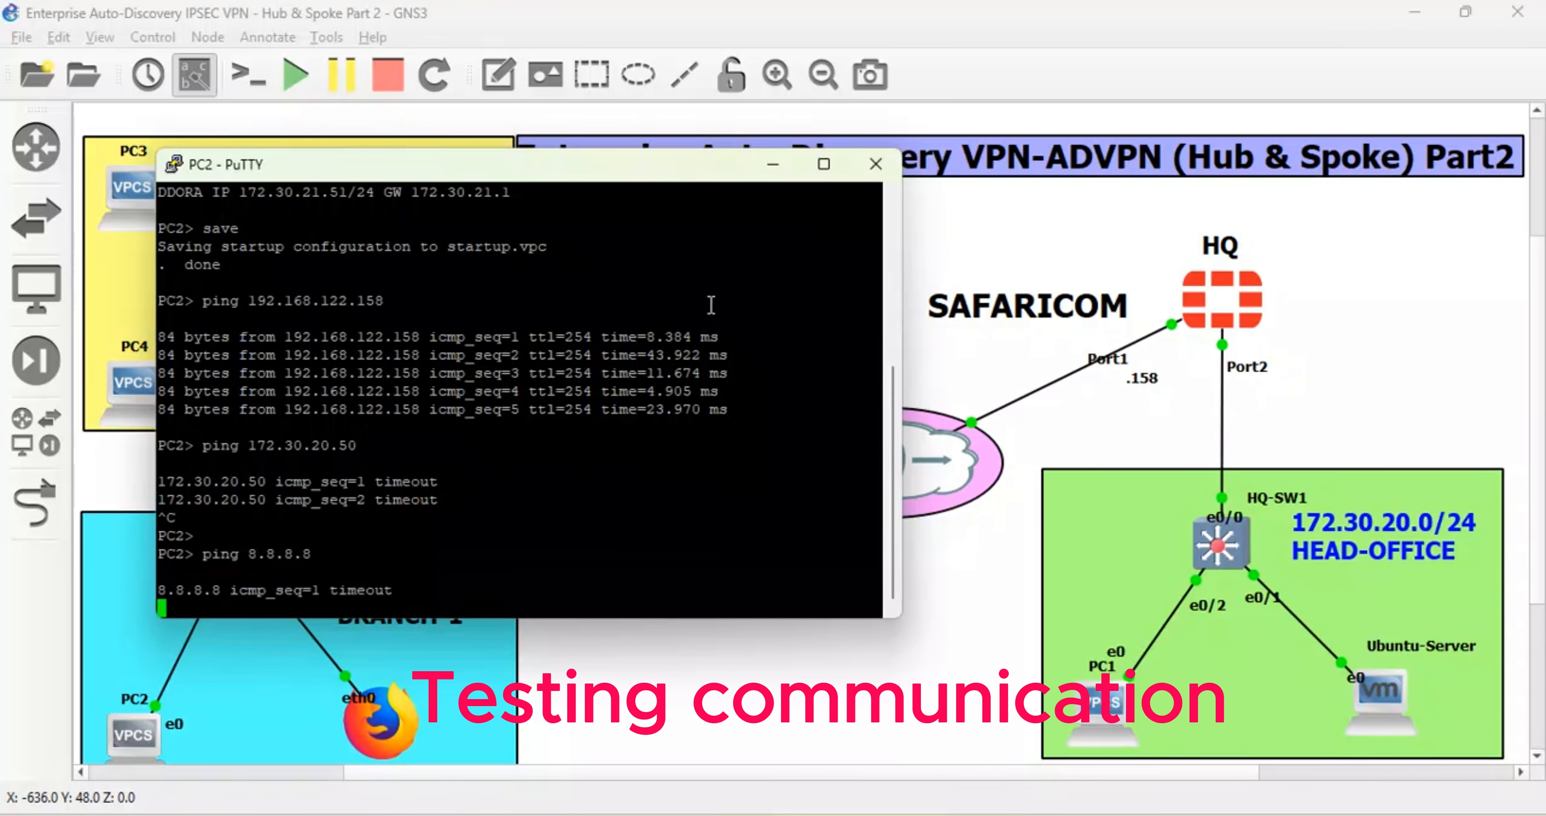
{"action": "left_click", "coordinate": [769, 171]}
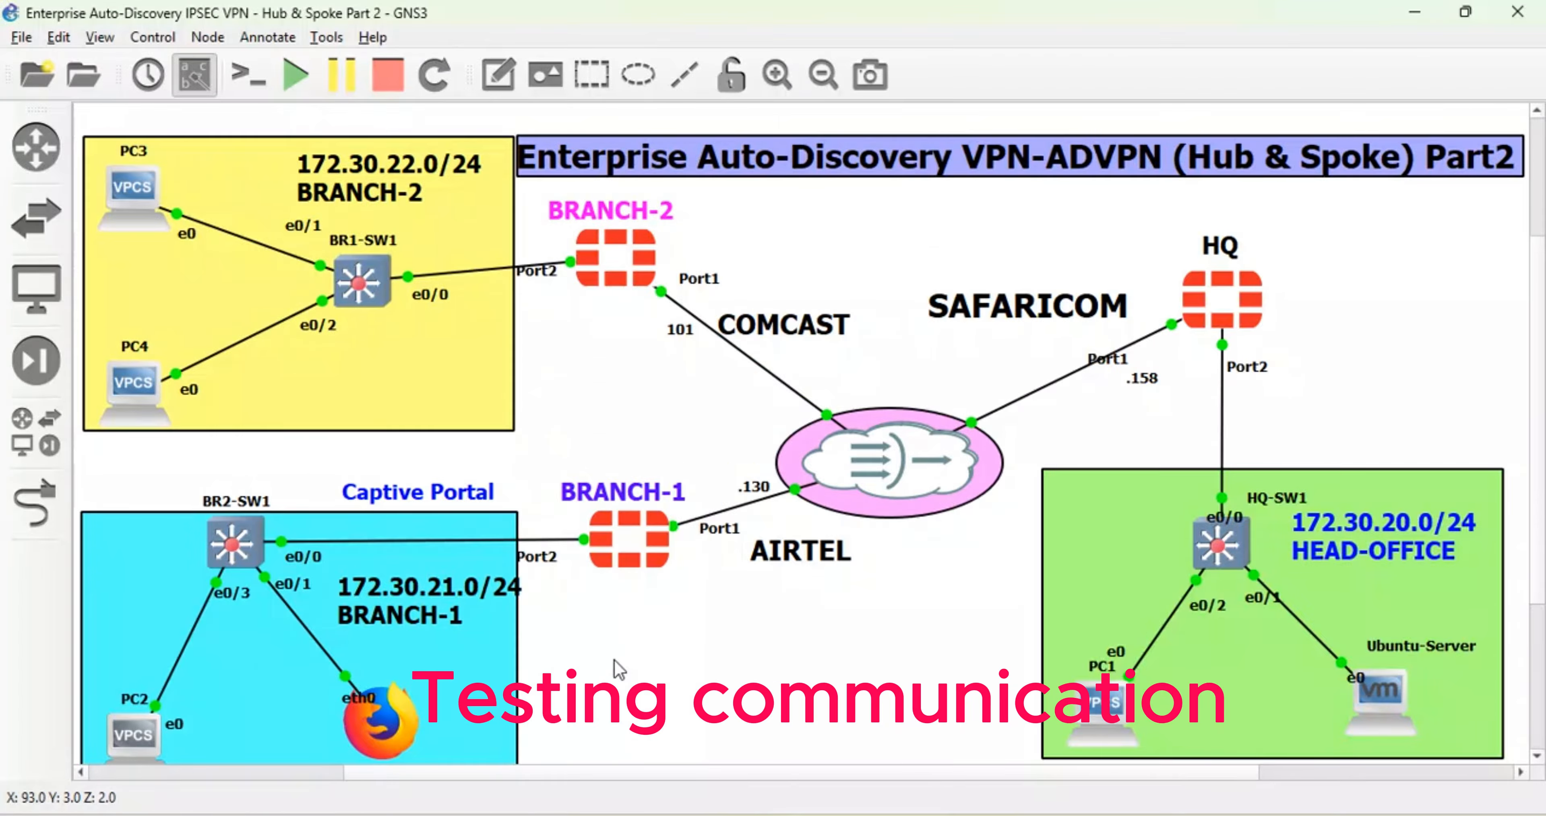
{"action": "mouse_move", "coordinate": [612, 814]}
{"action": "left_click", "coordinate": [625, 774]}
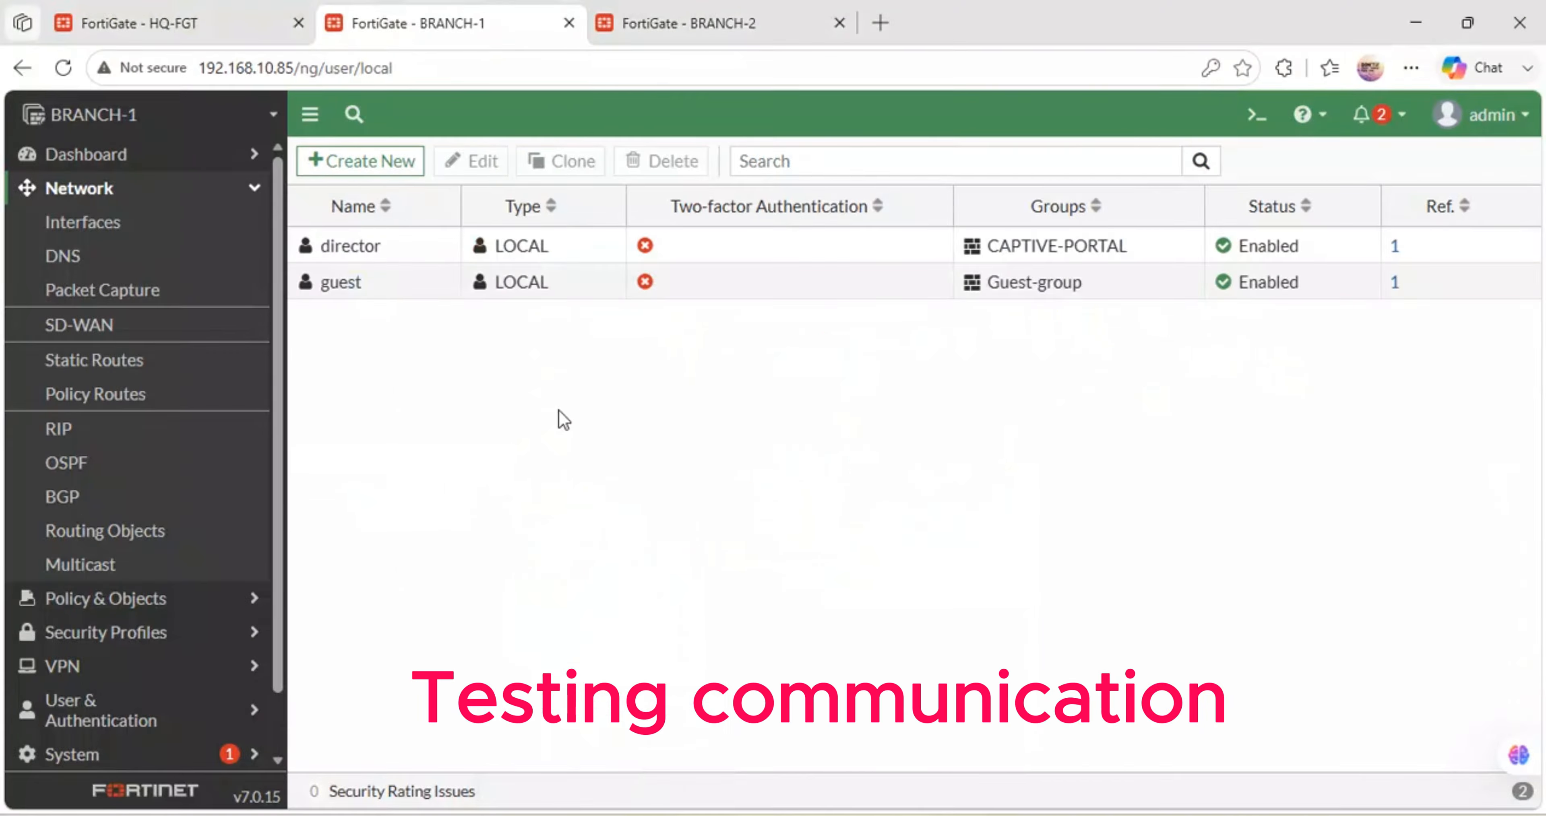
- Replace BRANCH-1's FortiGuard DNS with primary 8.8.8.8 and secondary 1.1.1.1, apply, and reload
{"action": "left_click", "coordinate": [86, 256]}
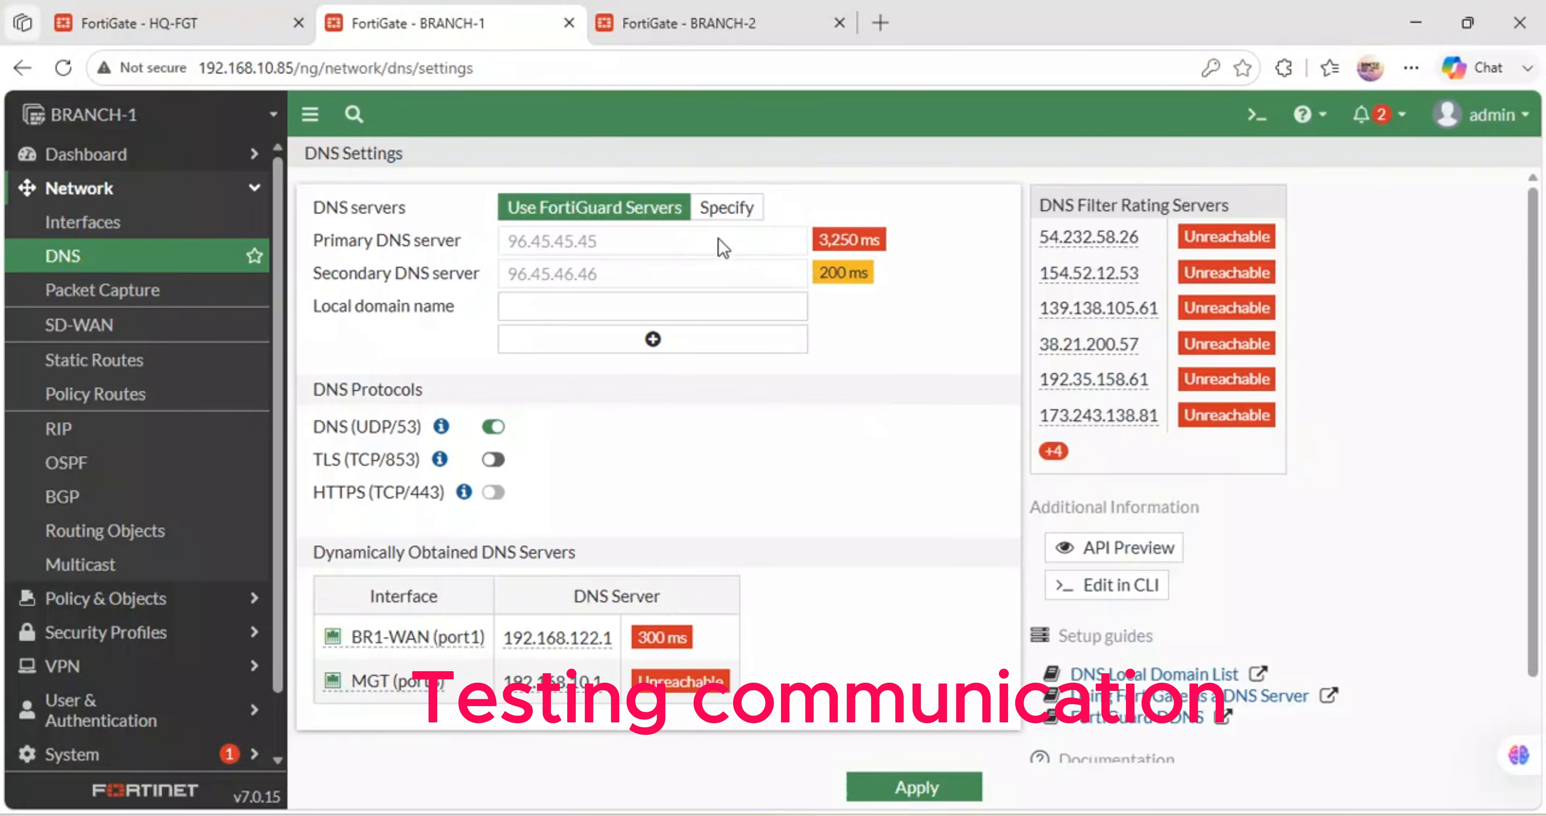
{"action": "left_click", "coordinate": [727, 206]}
{"action": "left_click", "coordinate": [603, 241]}
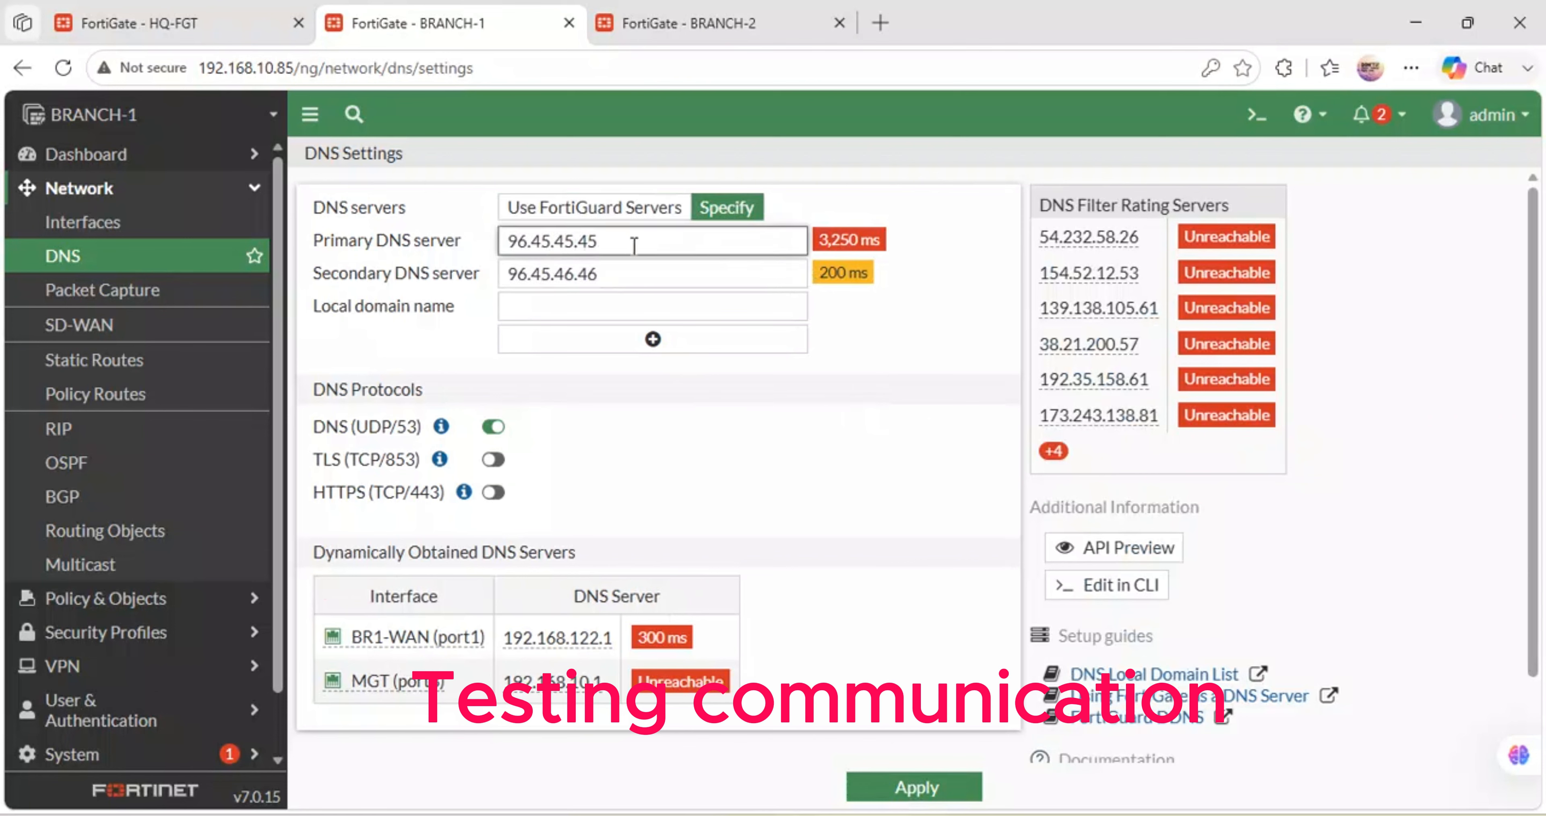
{"action": "left_click_drag", "start_coordinate": [634, 246], "coordinate": [336, 253]}
{"action": "type", "text": "8.8.8.8"}
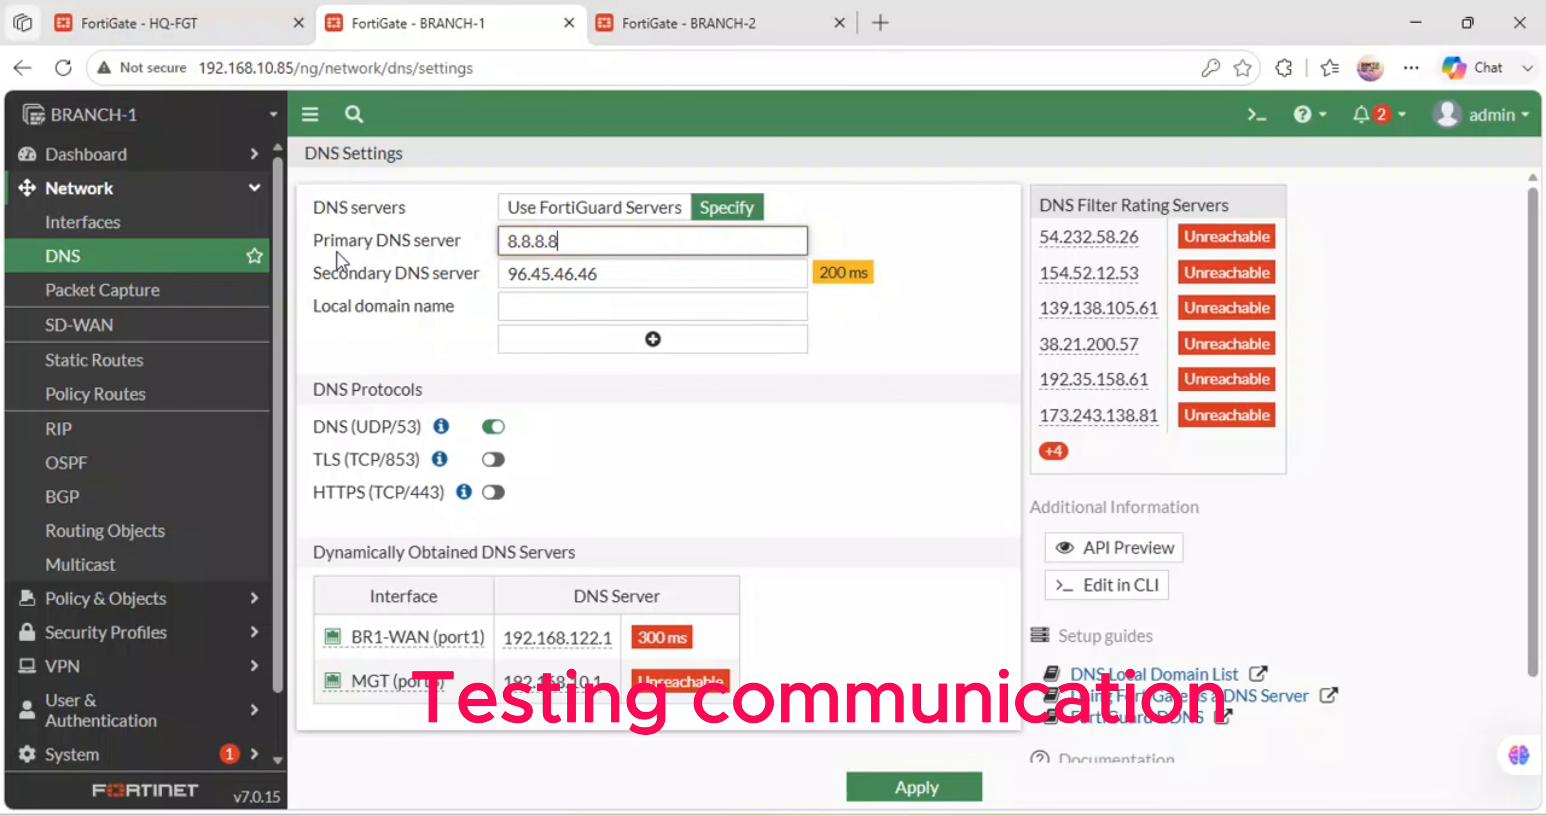
{"action": "left_click_drag", "start_coordinate": [607, 273], "coordinate": [240, 246]}
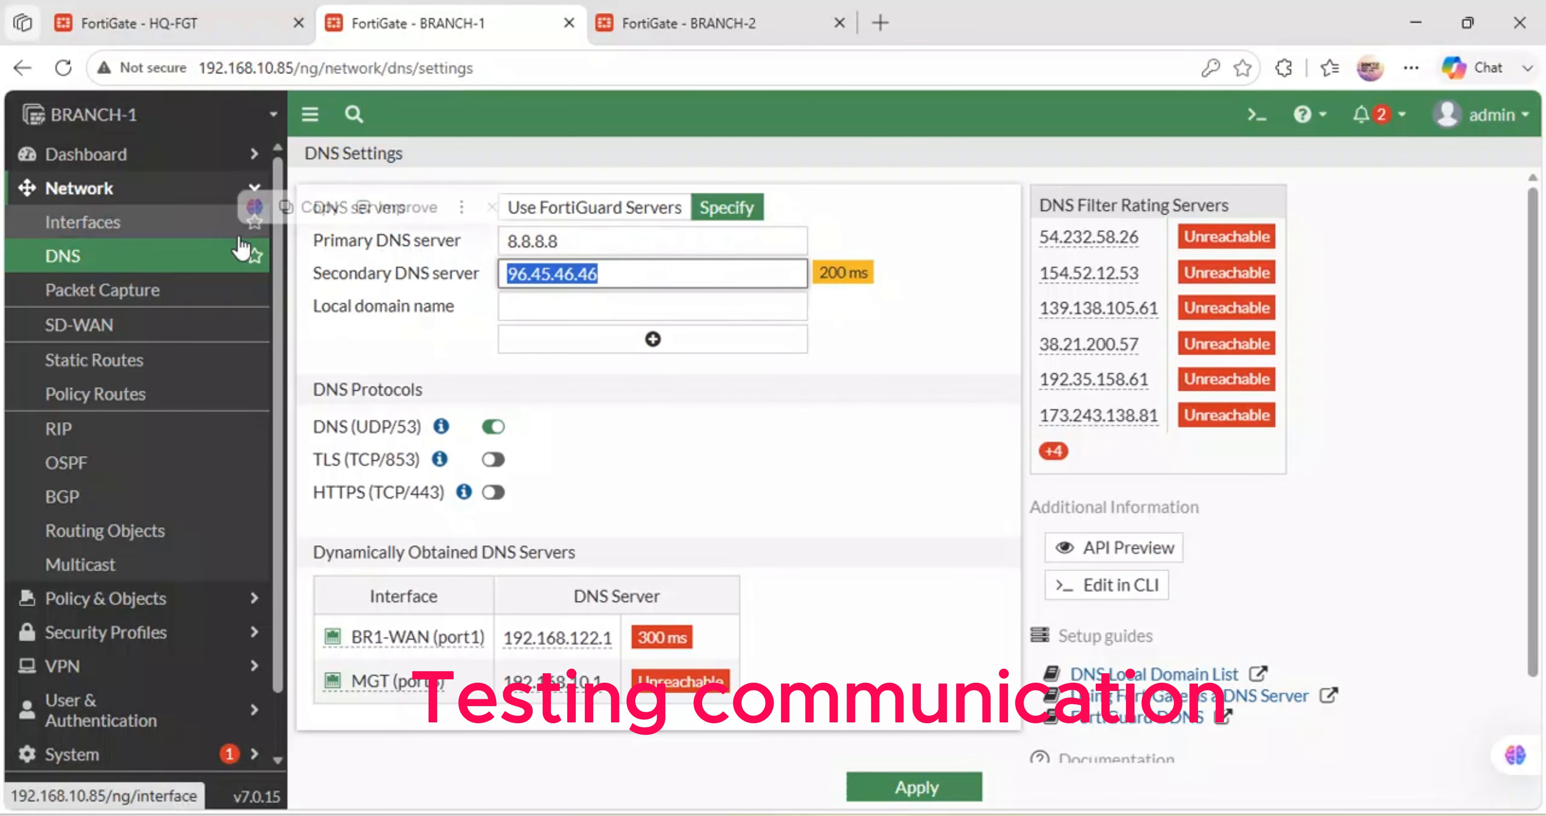
{"action": "type", "text": "1.1.1.1"}
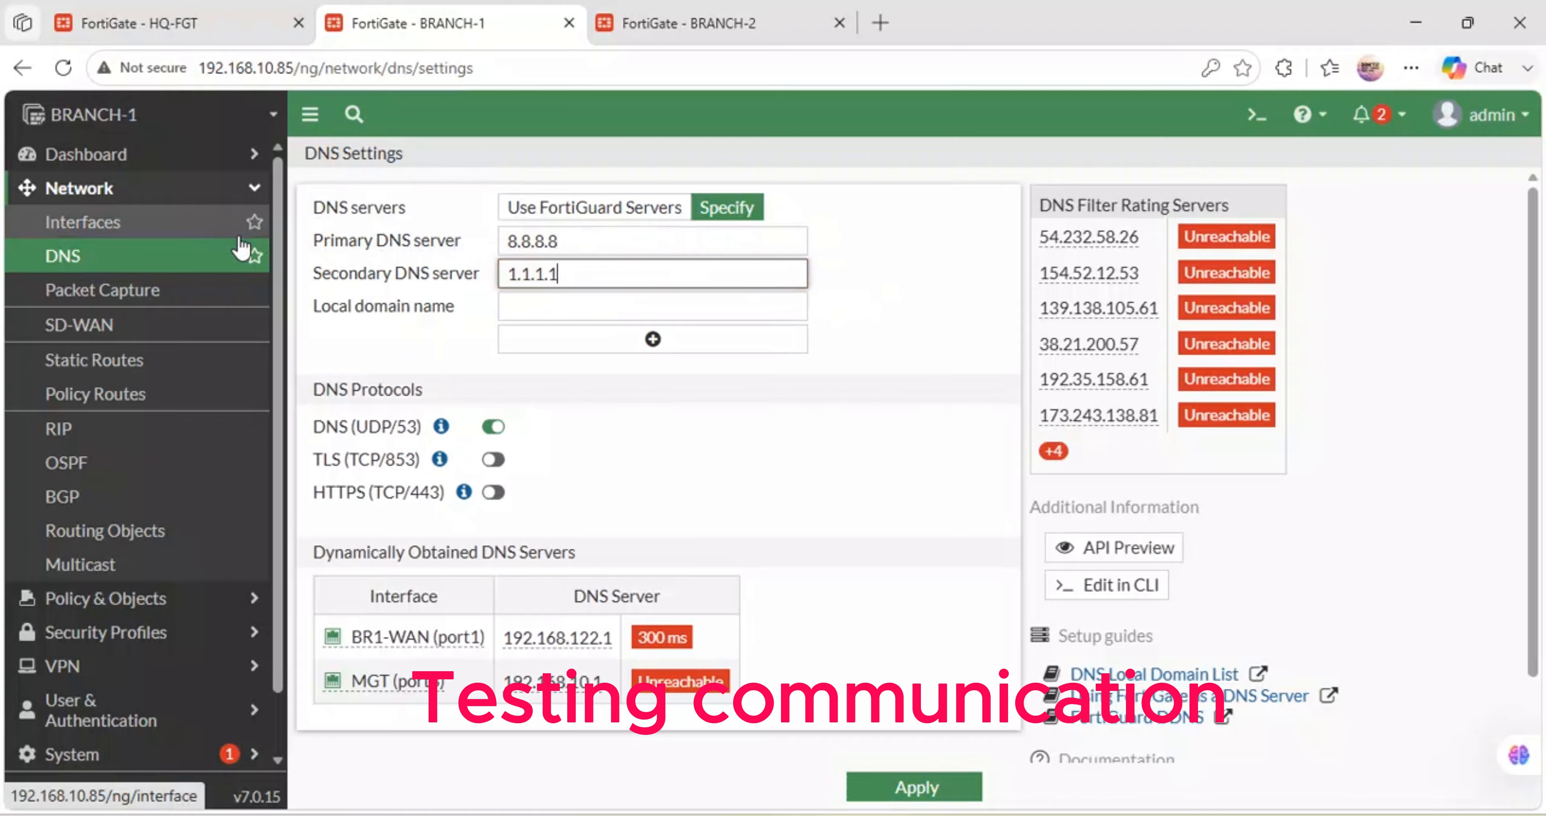
{"action": "left_click", "coordinate": [878, 781]}
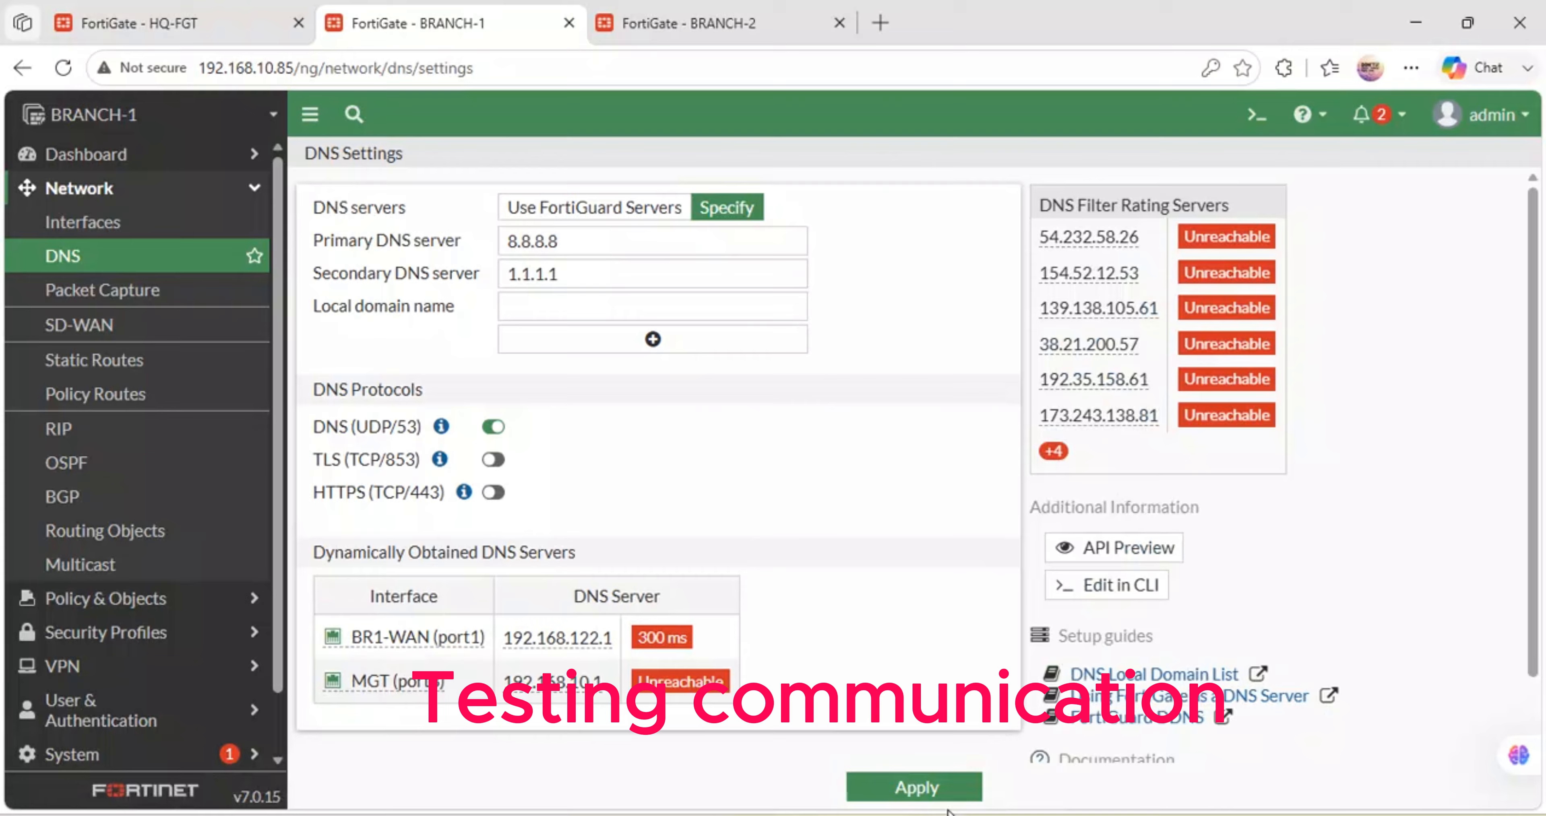
{"action": "left_click", "coordinate": [915, 787]}
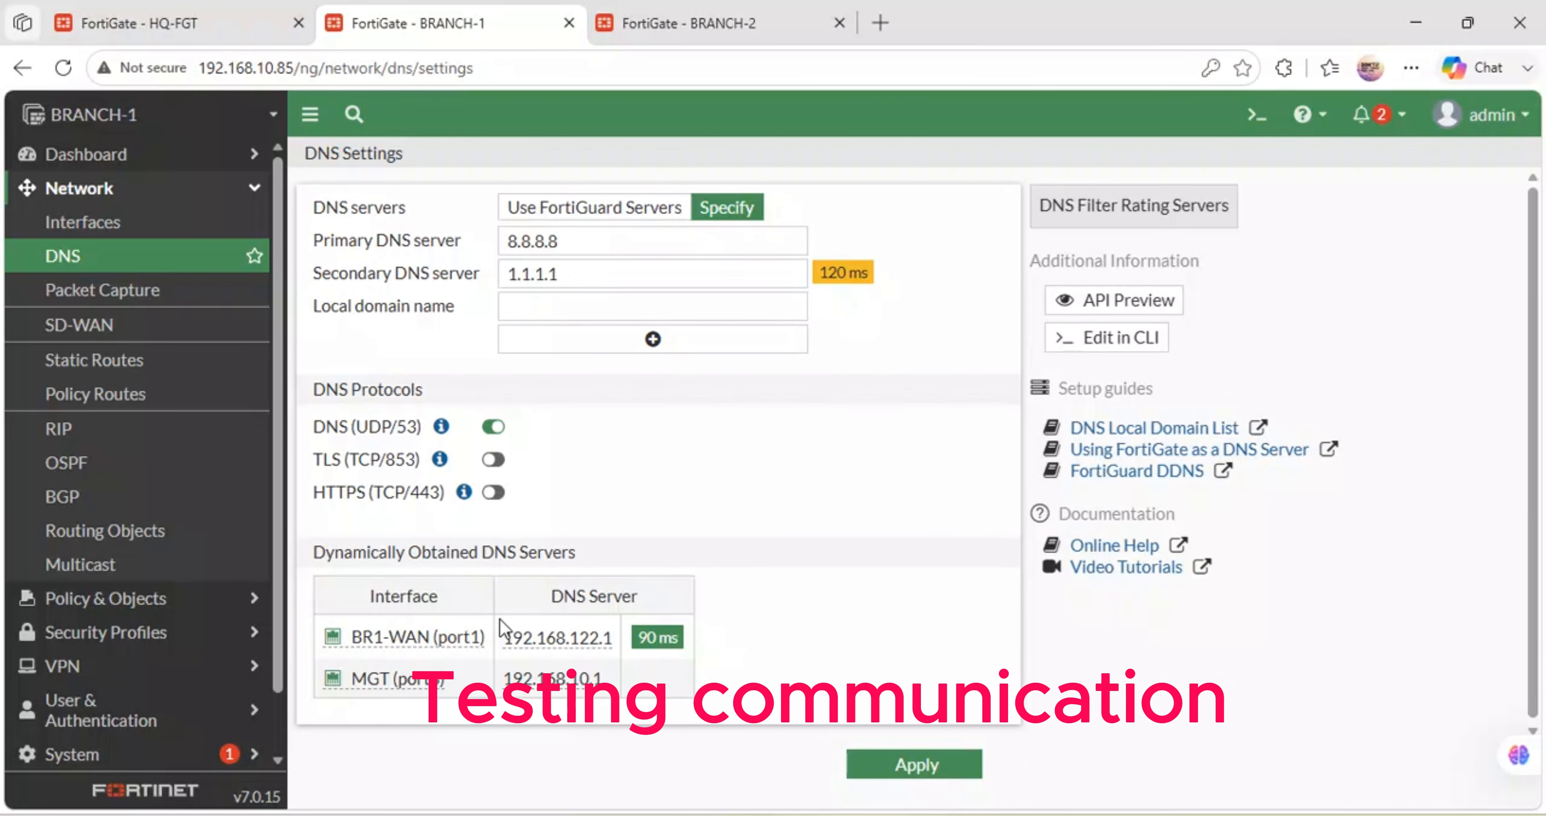
{"action": "left_click", "coordinate": [71, 72]}
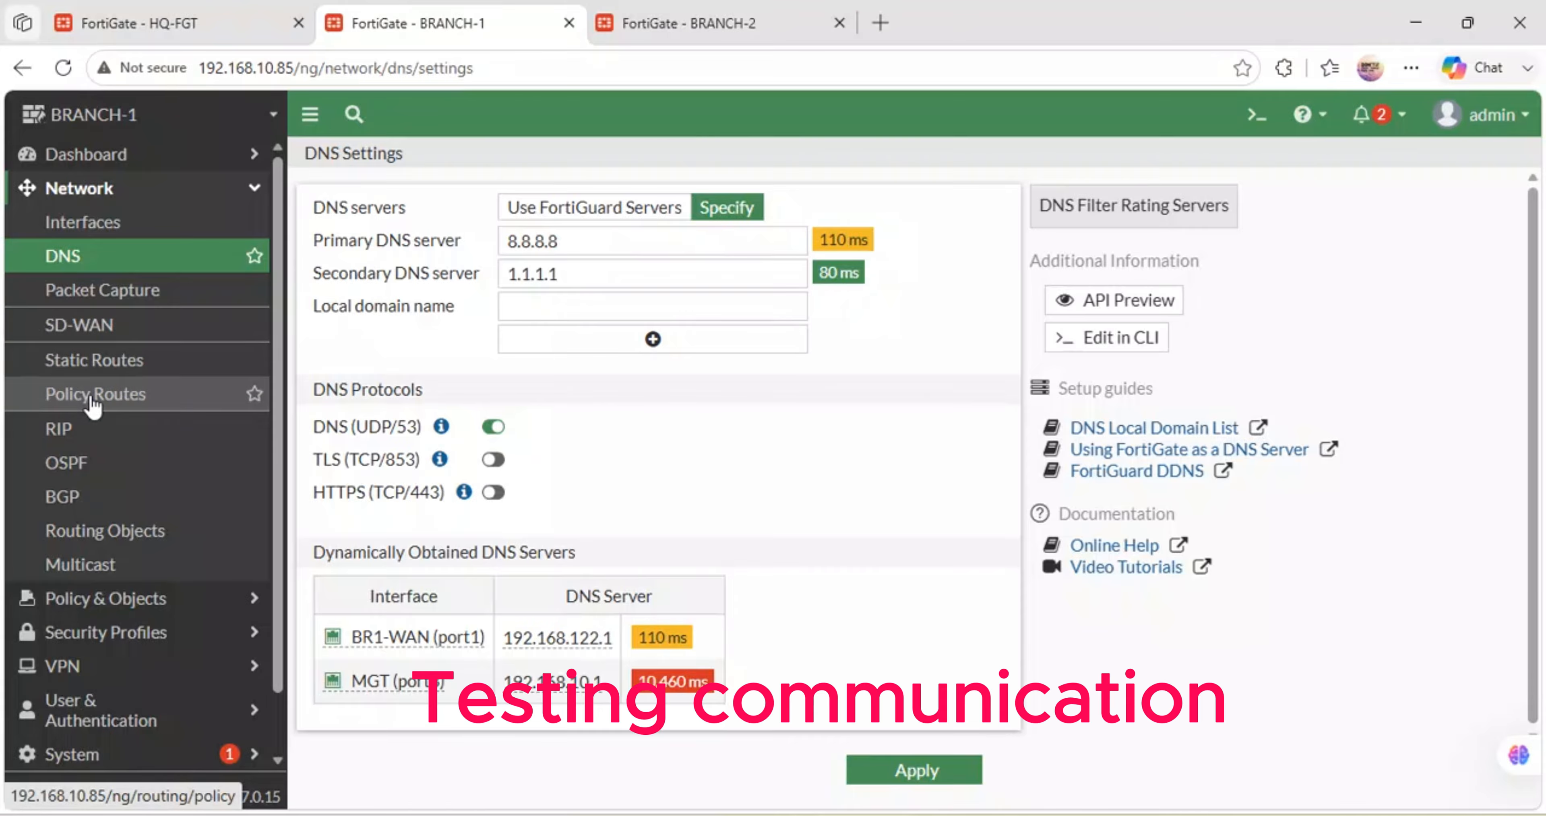
{"action": "left_click", "coordinate": [130, 223]}
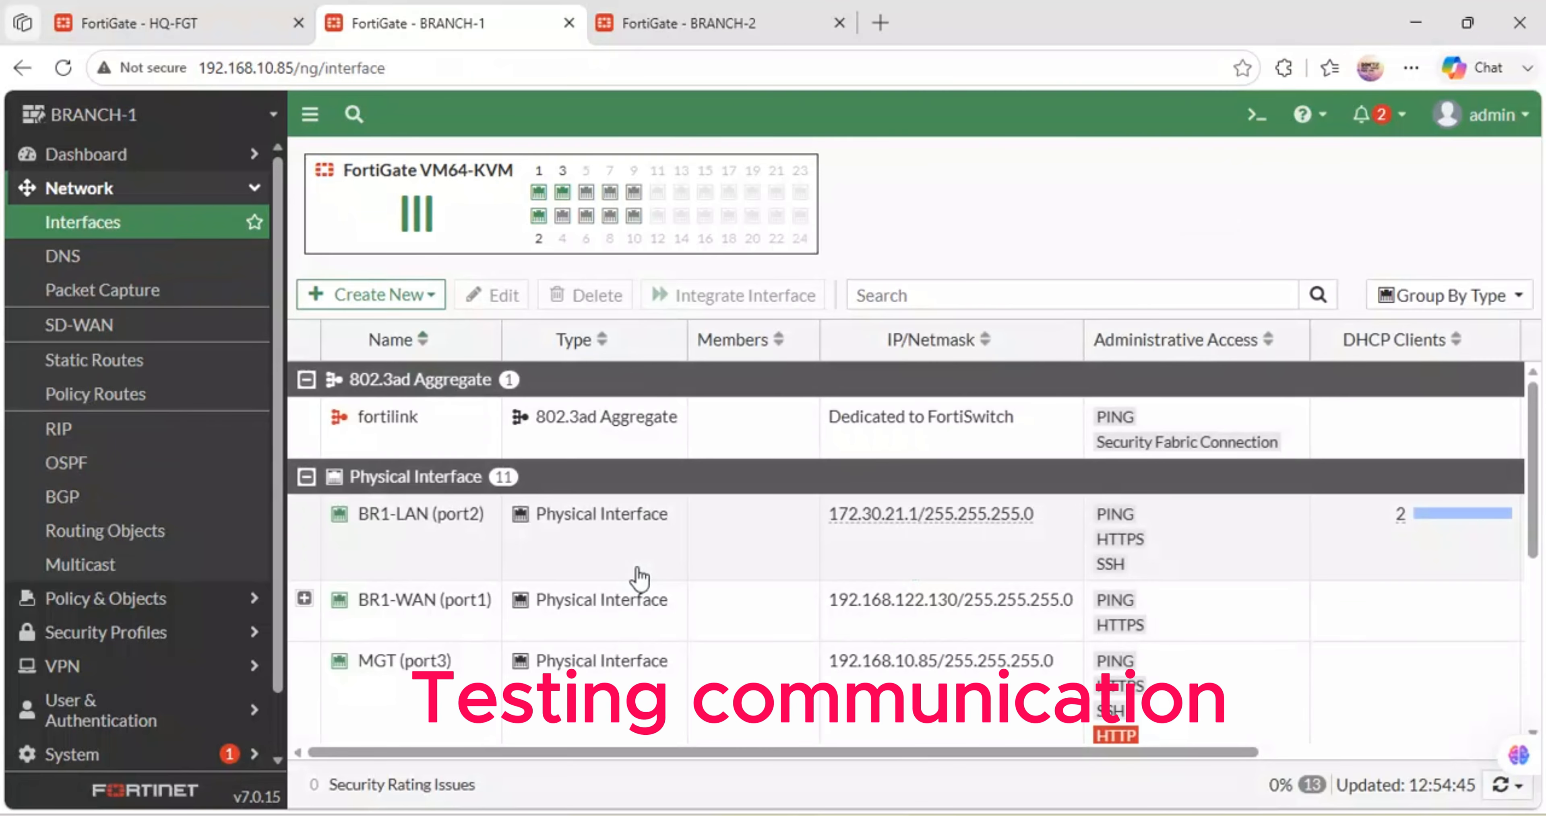
- Turn on Captive Portal security mode for BR1-LAN (port2), then switch to the Kali Linux VM
{"action": "double_click", "coordinate": [430, 521]}
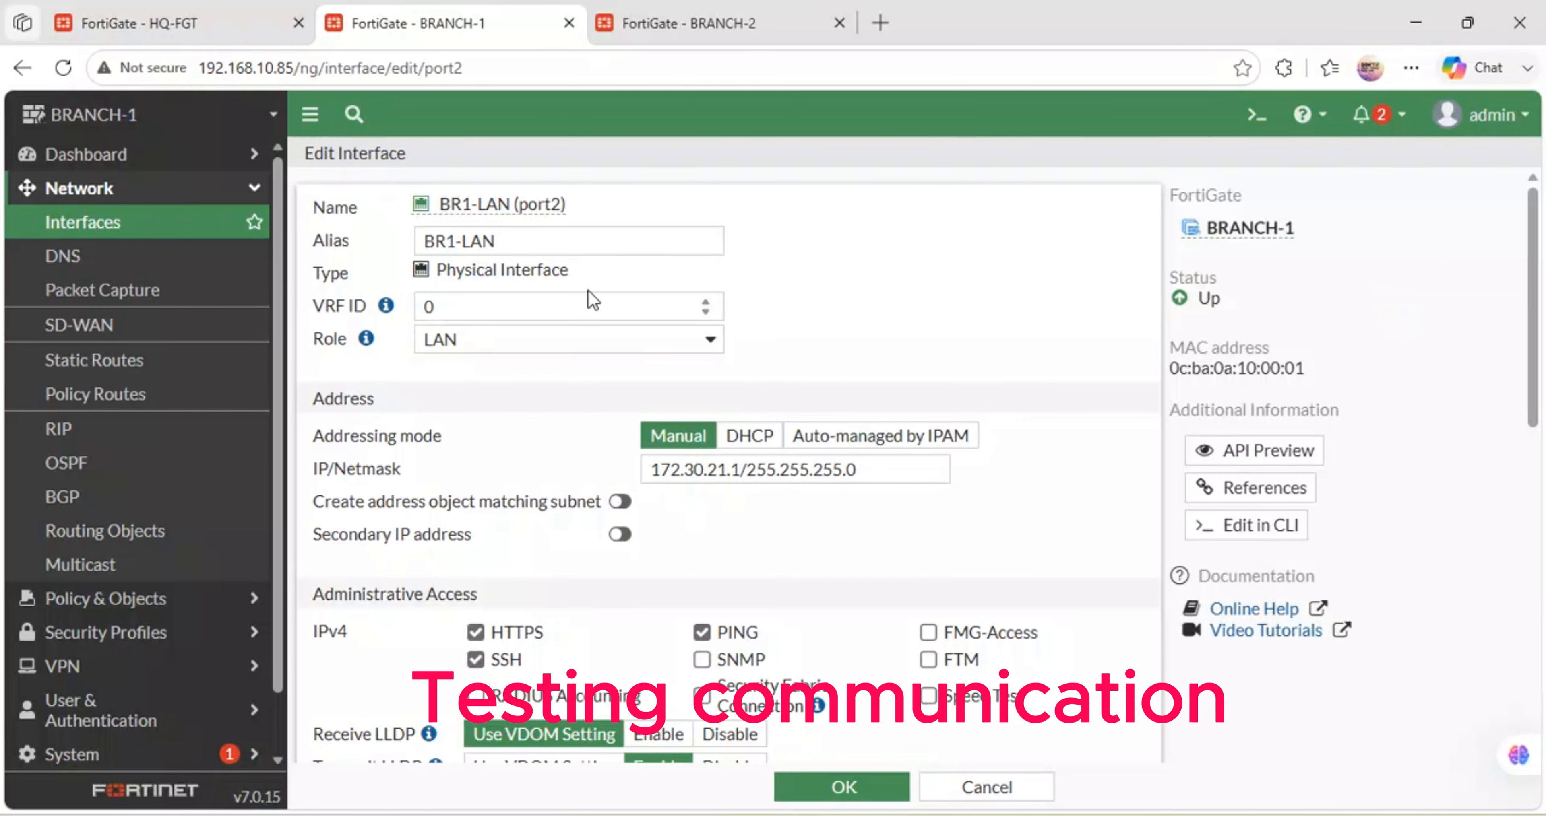
{"action": "scroll", "coordinate": [626, 478], "scroll_direction": "down", "scroll_amount": 6}
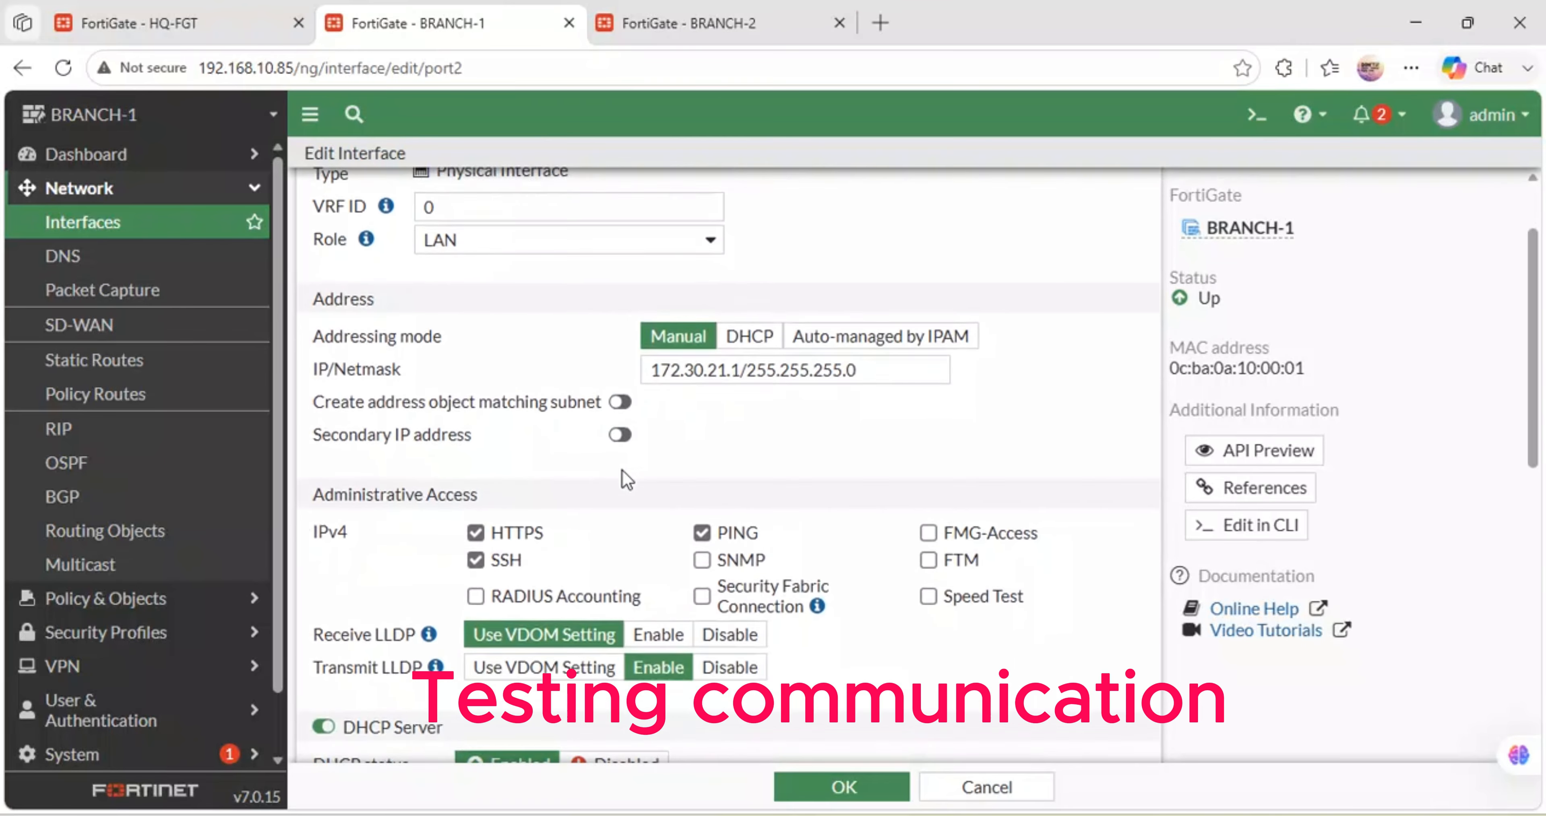
{"action": "scroll", "coordinate": [626, 479], "scroll_direction": "down", "scroll_amount": 4}
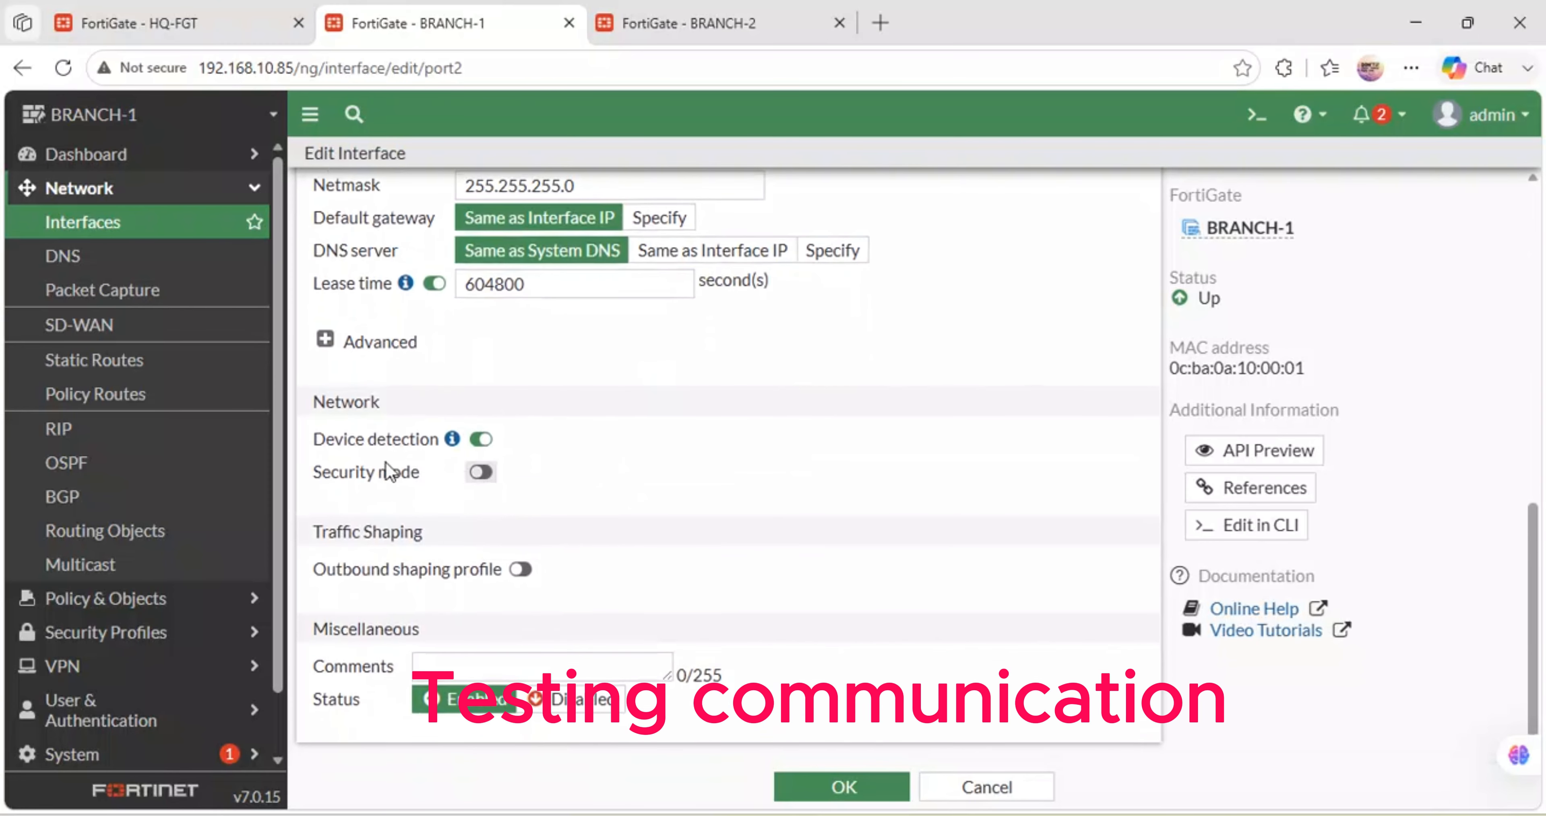
{"action": "left_click", "coordinate": [483, 475]}
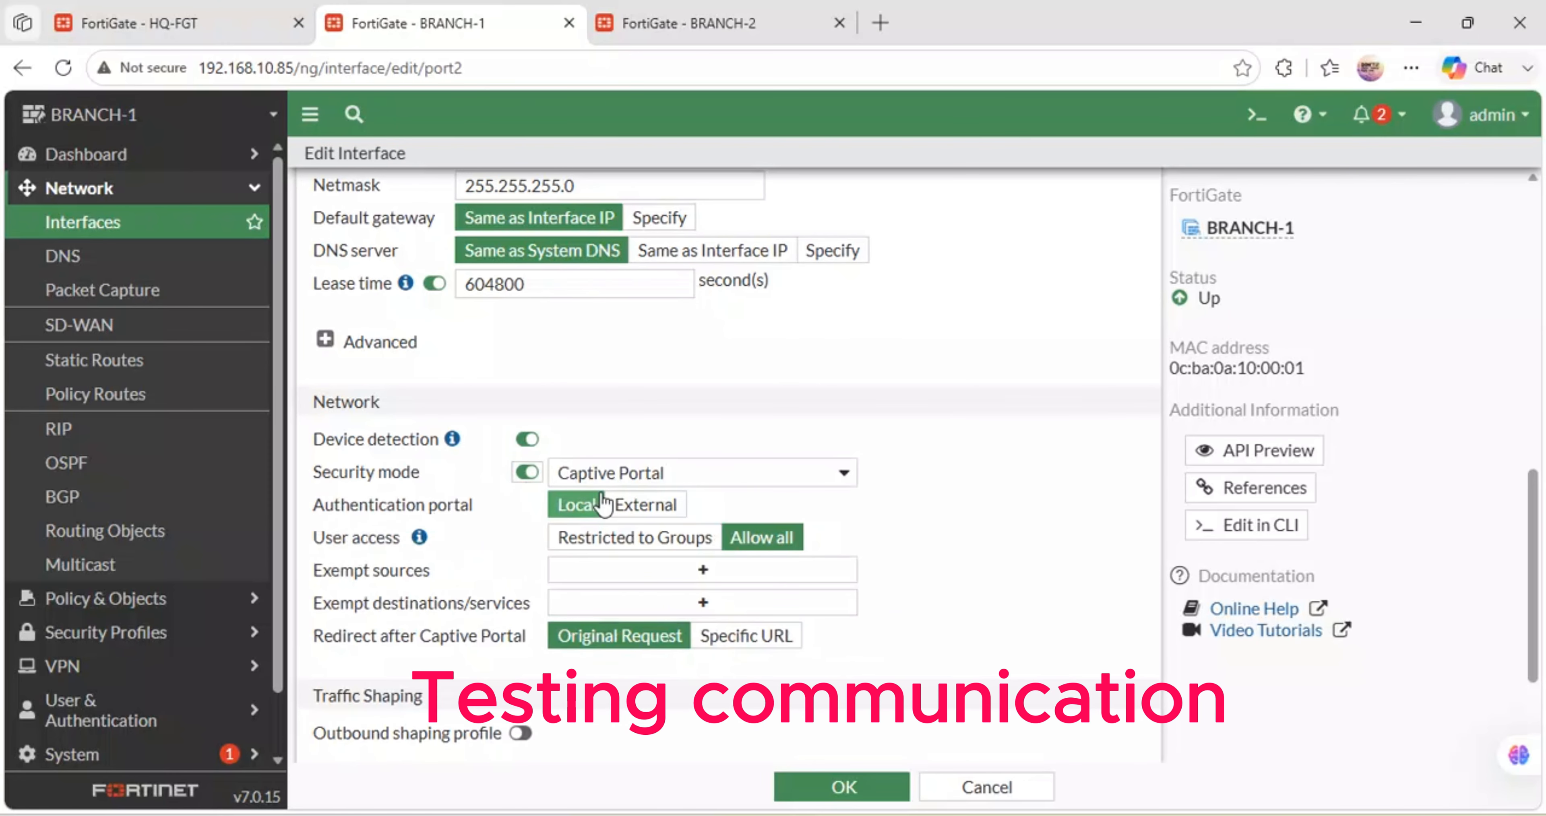
{"action": "left_click", "coordinate": [703, 476]}
{"action": "left_click", "coordinate": [704, 477]}
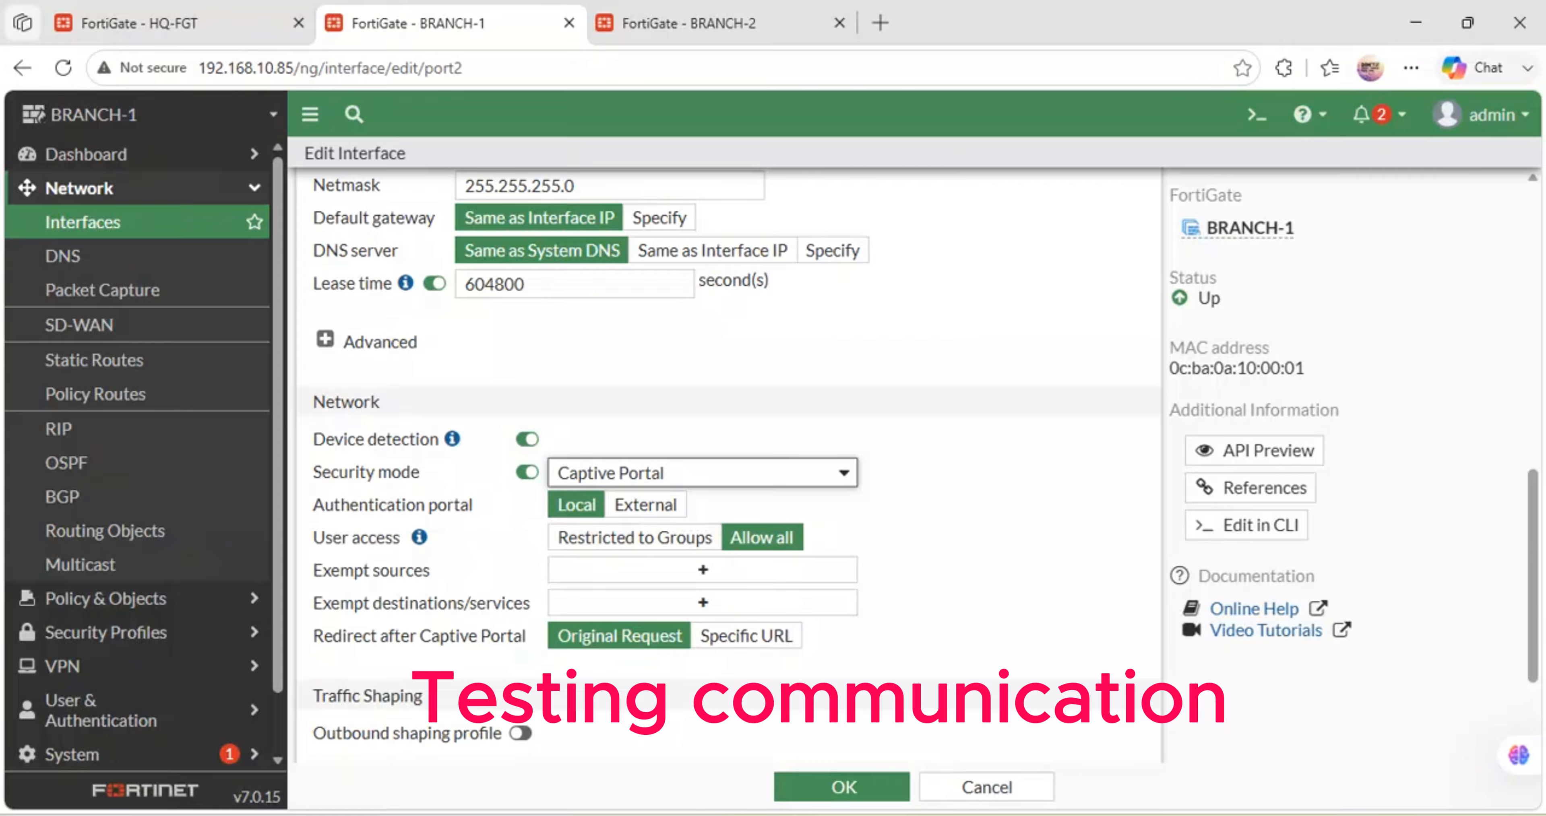
{"action": "mouse_move", "coordinate": [705, 815]}
{"action": "mouse_move", "coordinate": [949, 815]}
{"action": "left_click", "coordinate": [1032, 672]}
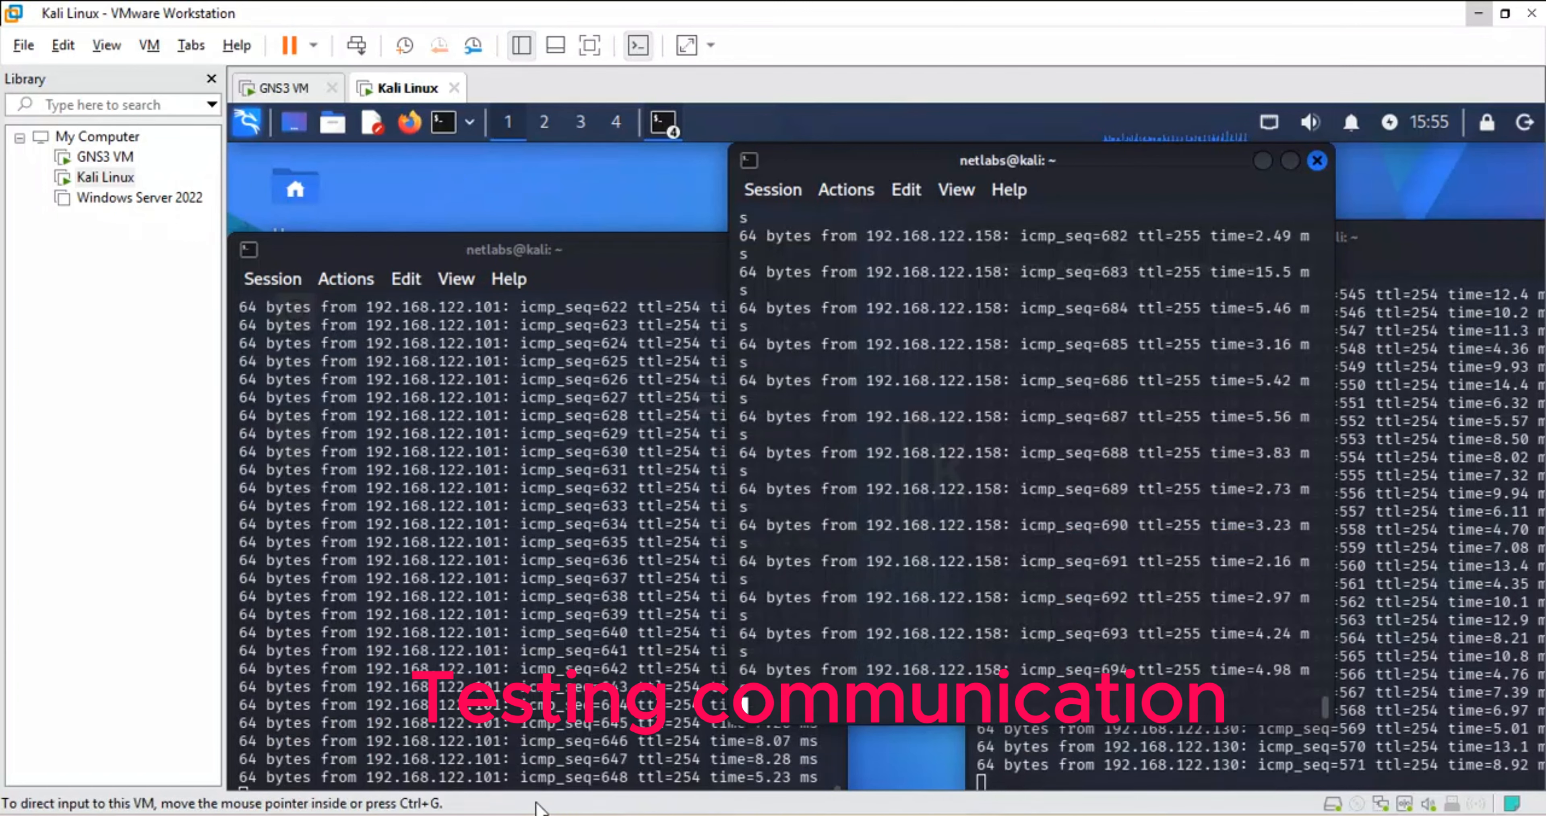
- Check the Kali pings still replying, then return to BRANCH-1's port2 edit page
{"action": "mouse_move", "coordinate": [591, 815]}
{"action": "left_click", "coordinate": [664, 689]}
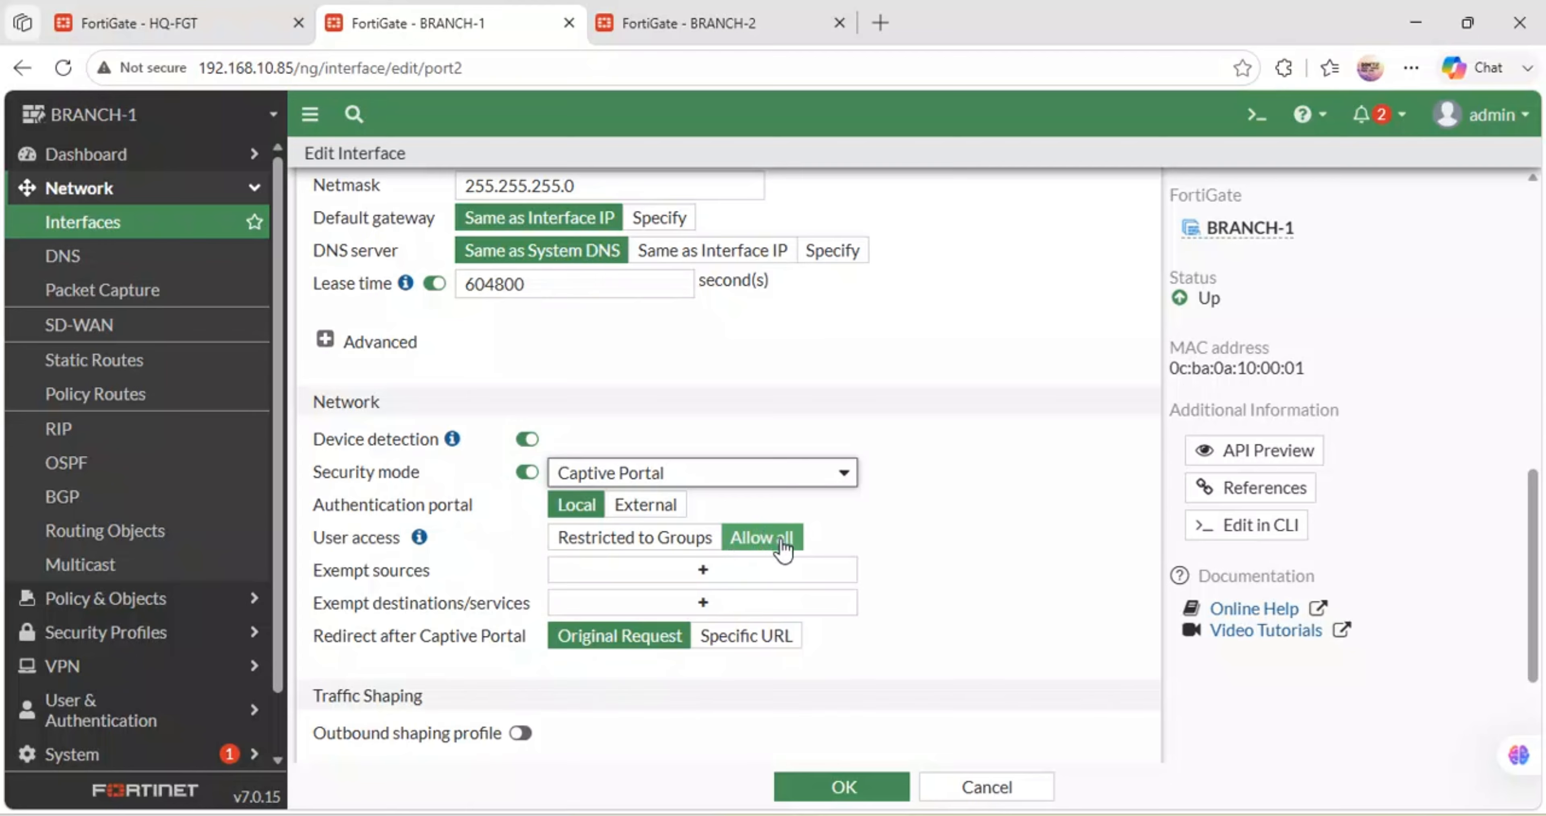
- Restrict BR1-LAN portal access to the CAPTIVE-PORTAL group, no exempt sources, redirecting to a Specific URL
{"action": "left_click", "coordinate": [646, 544]}
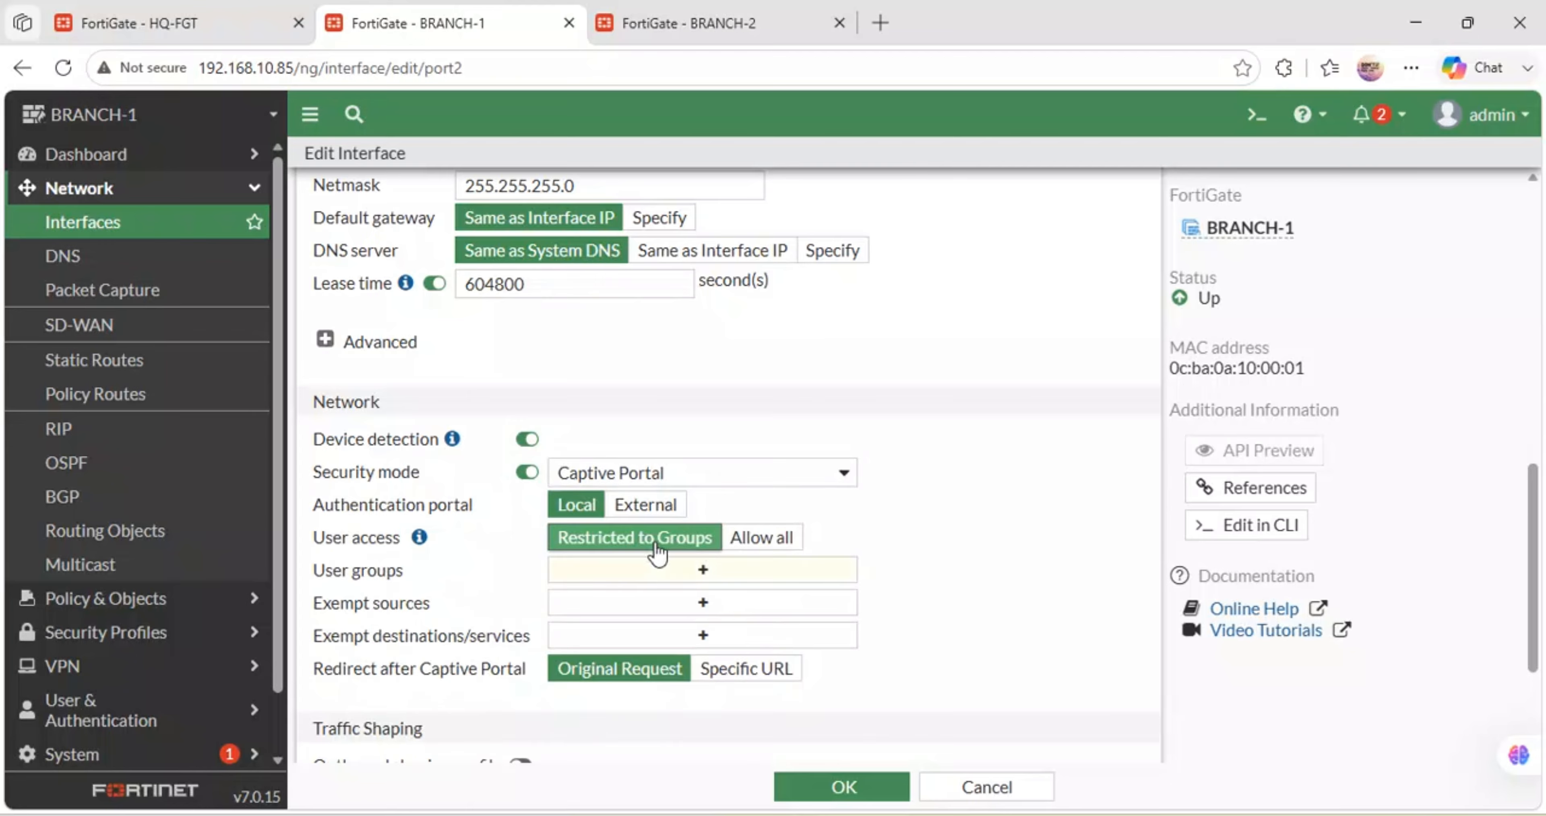
{"action": "left_click", "coordinate": [690, 572]}
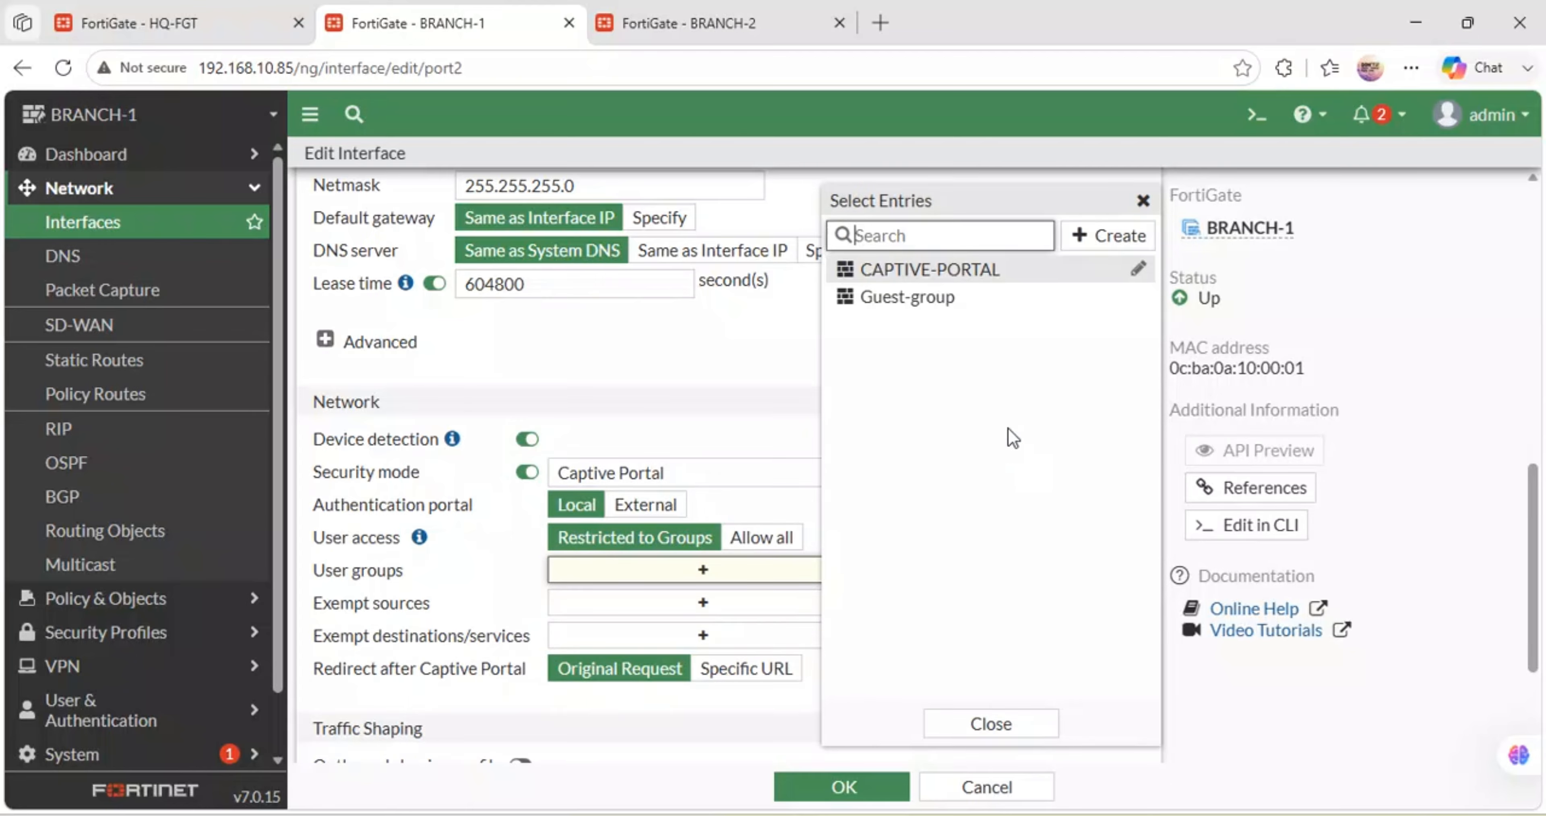
{"action": "left_click", "coordinate": [915, 273]}
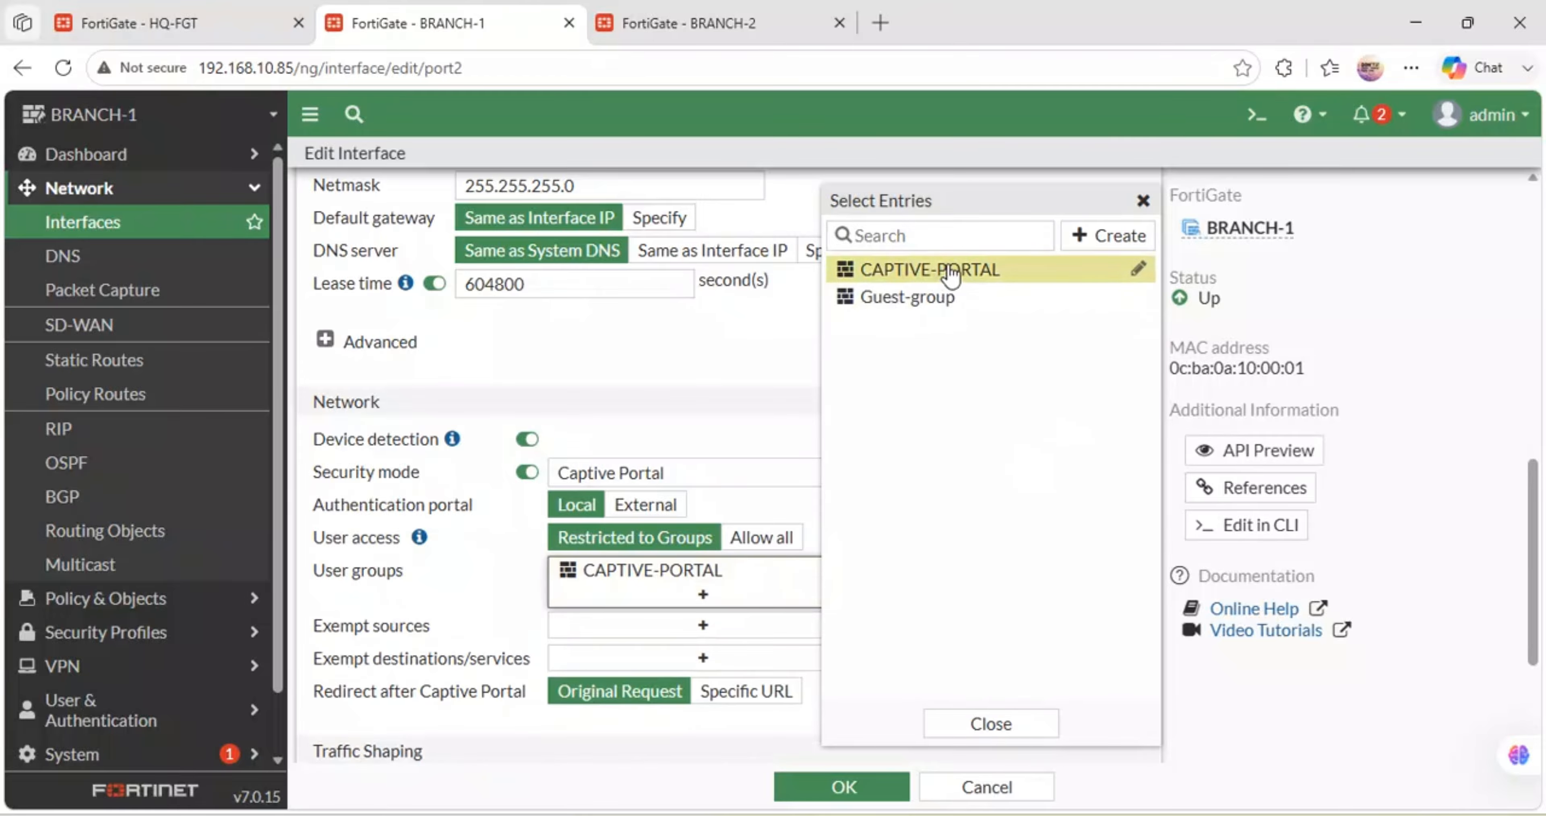
{"action": "left_click", "coordinate": [487, 348]}
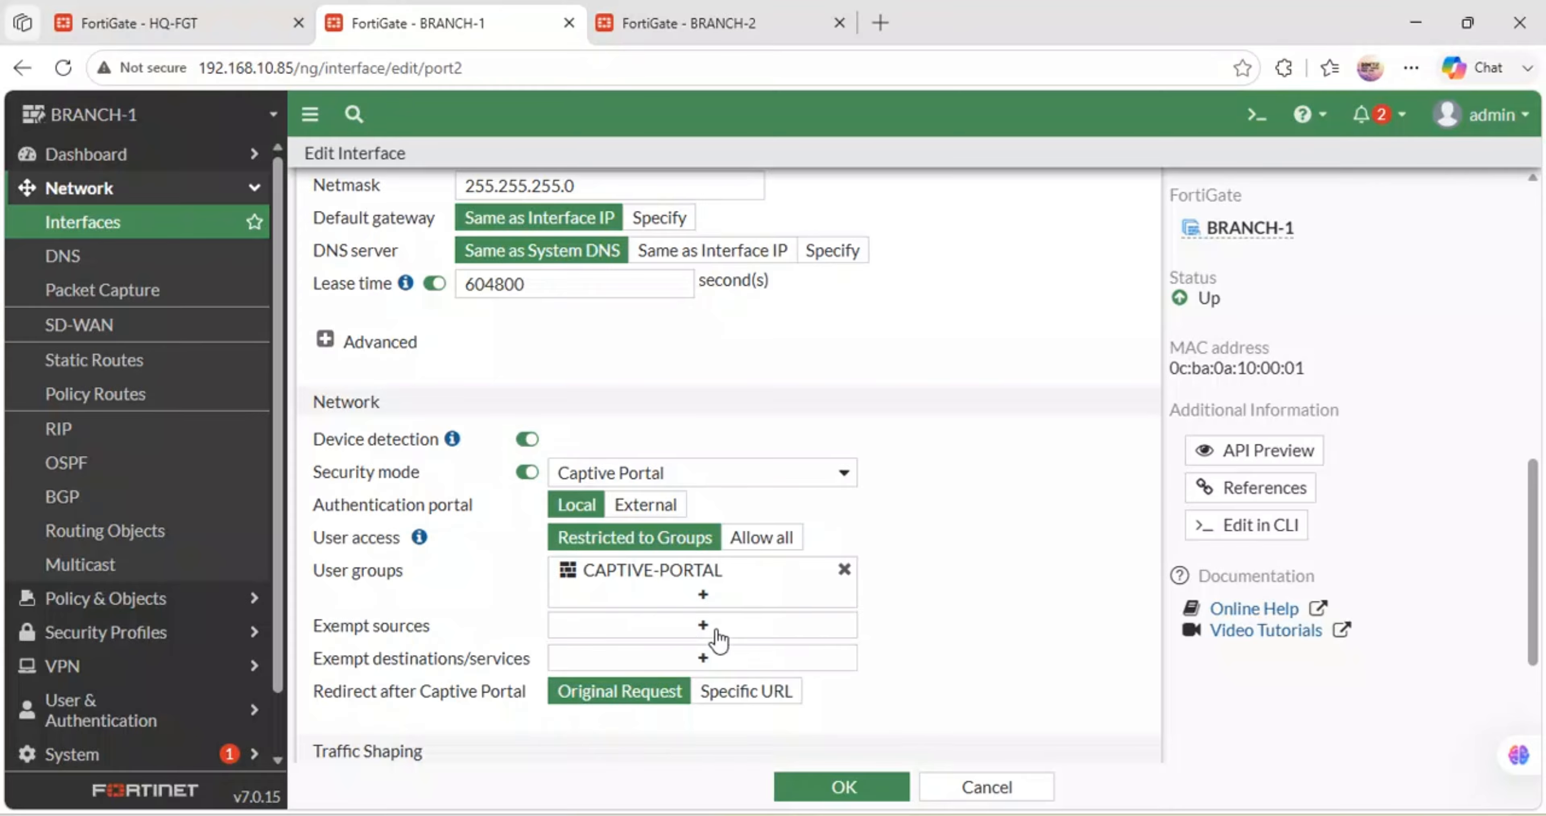
{"action": "scroll", "coordinate": [718, 641], "scroll_direction": "down", "scroll_amount": 3}
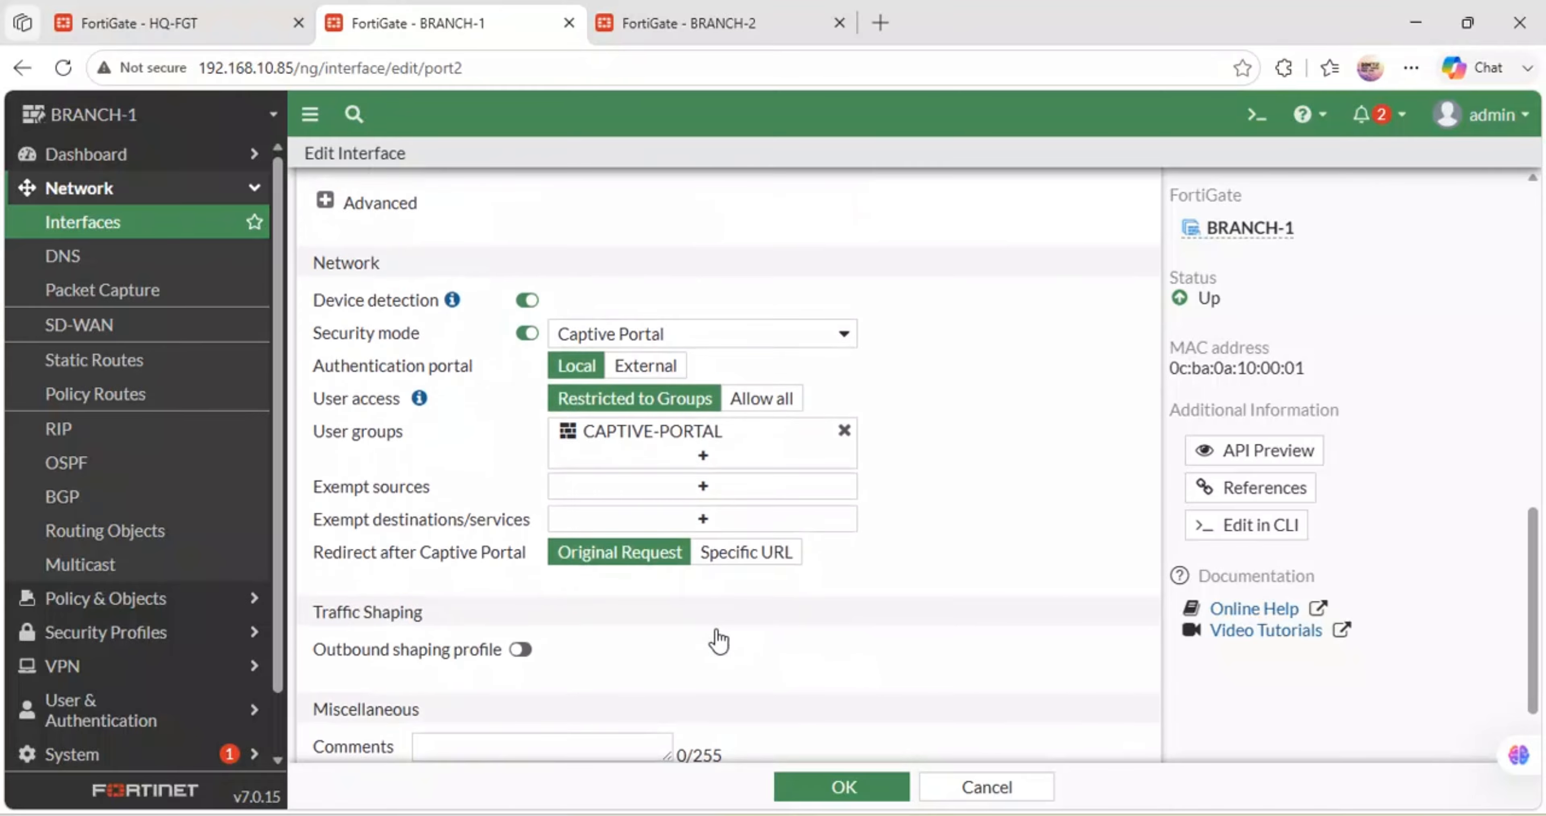
{"action": "left_click", "coordinate": [662, 487]}
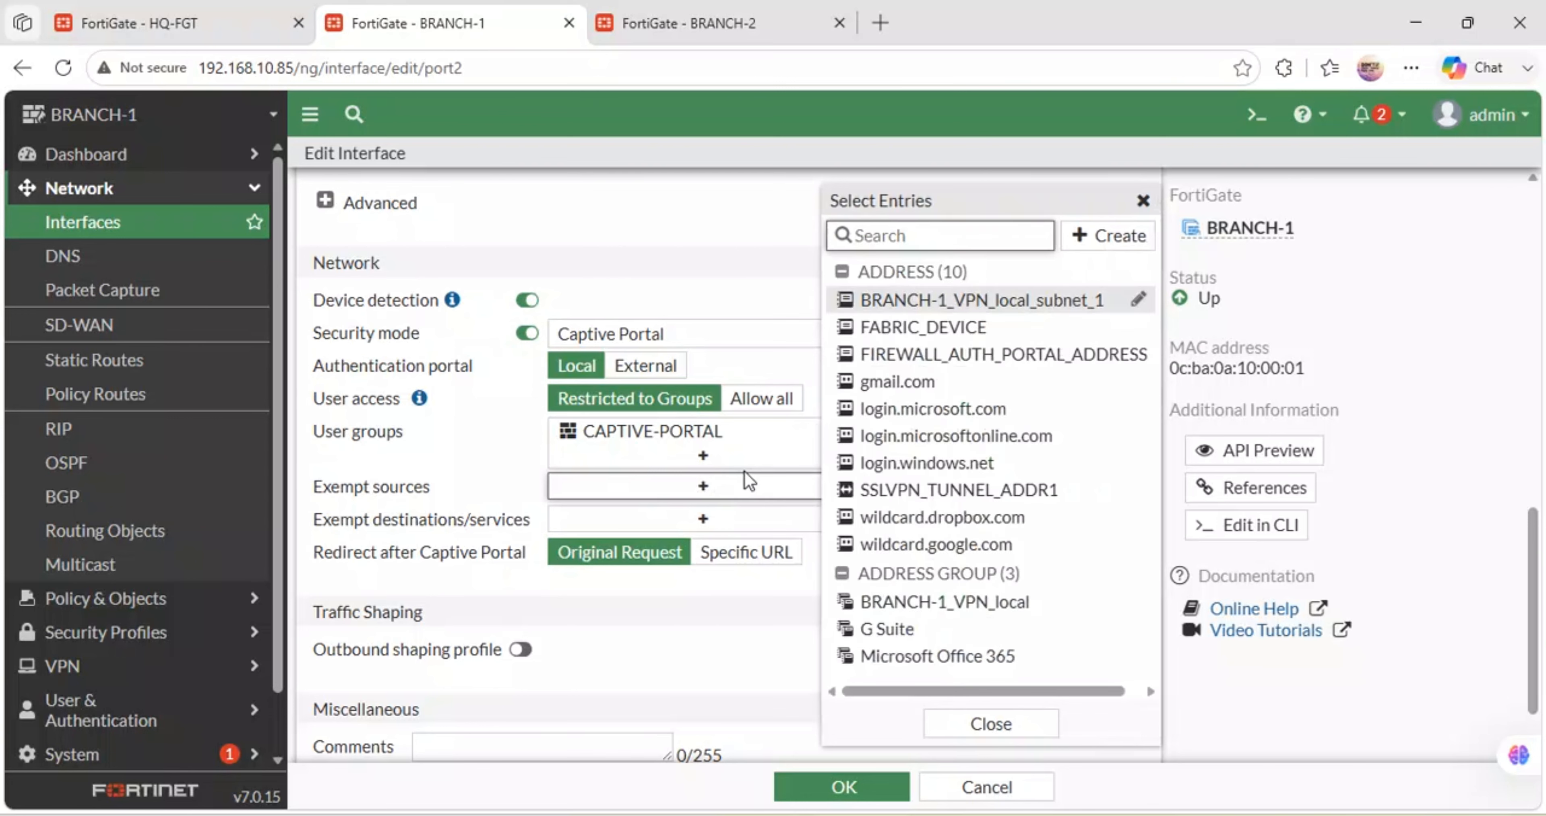
{"action": "left_click", "coordinate": [742, 280]}
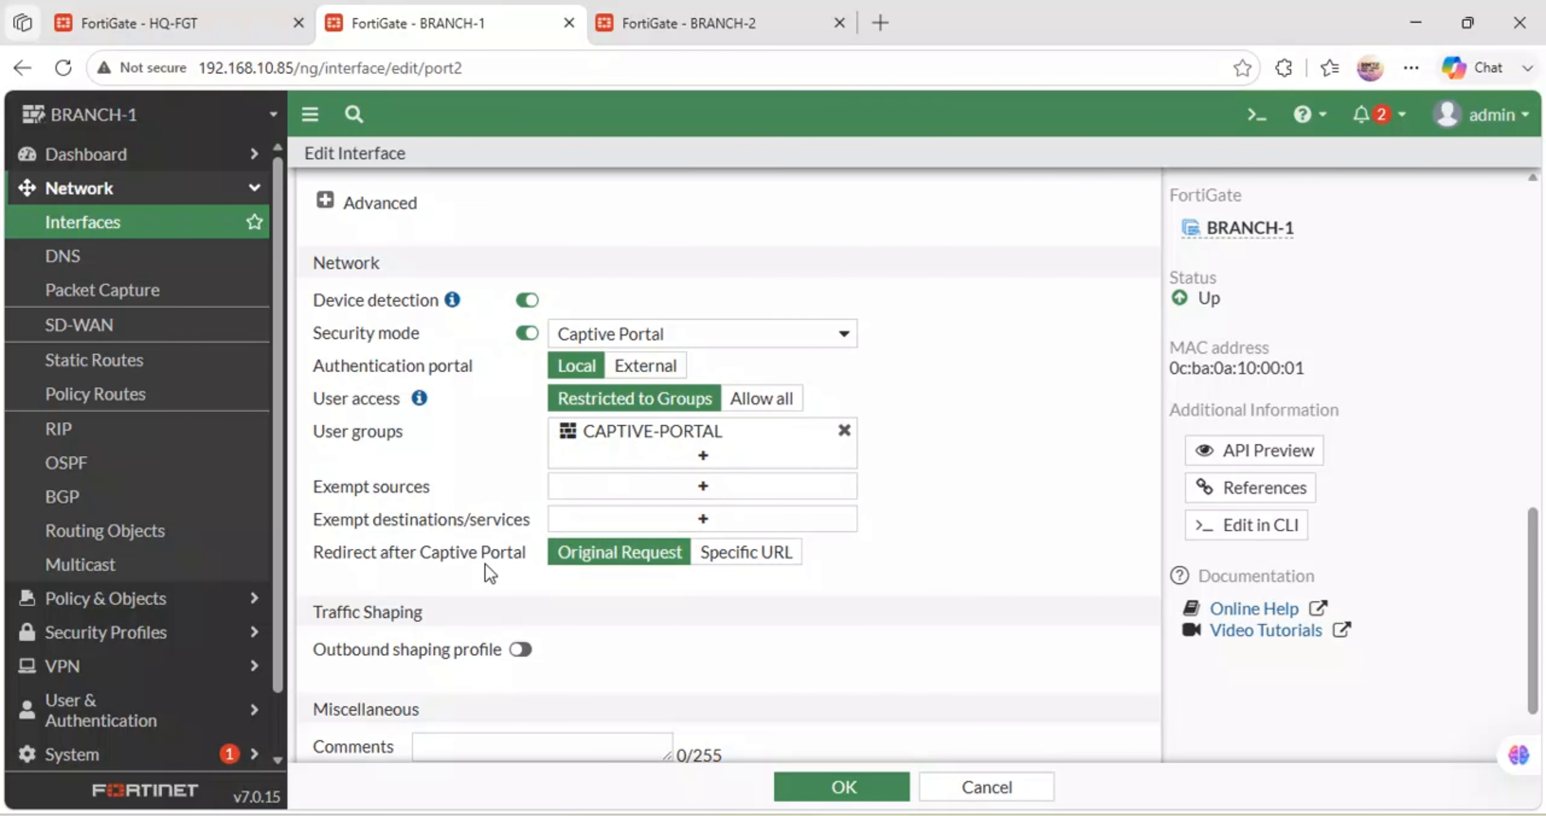
{"action": "left_click", "coordinate": [742, 555]}
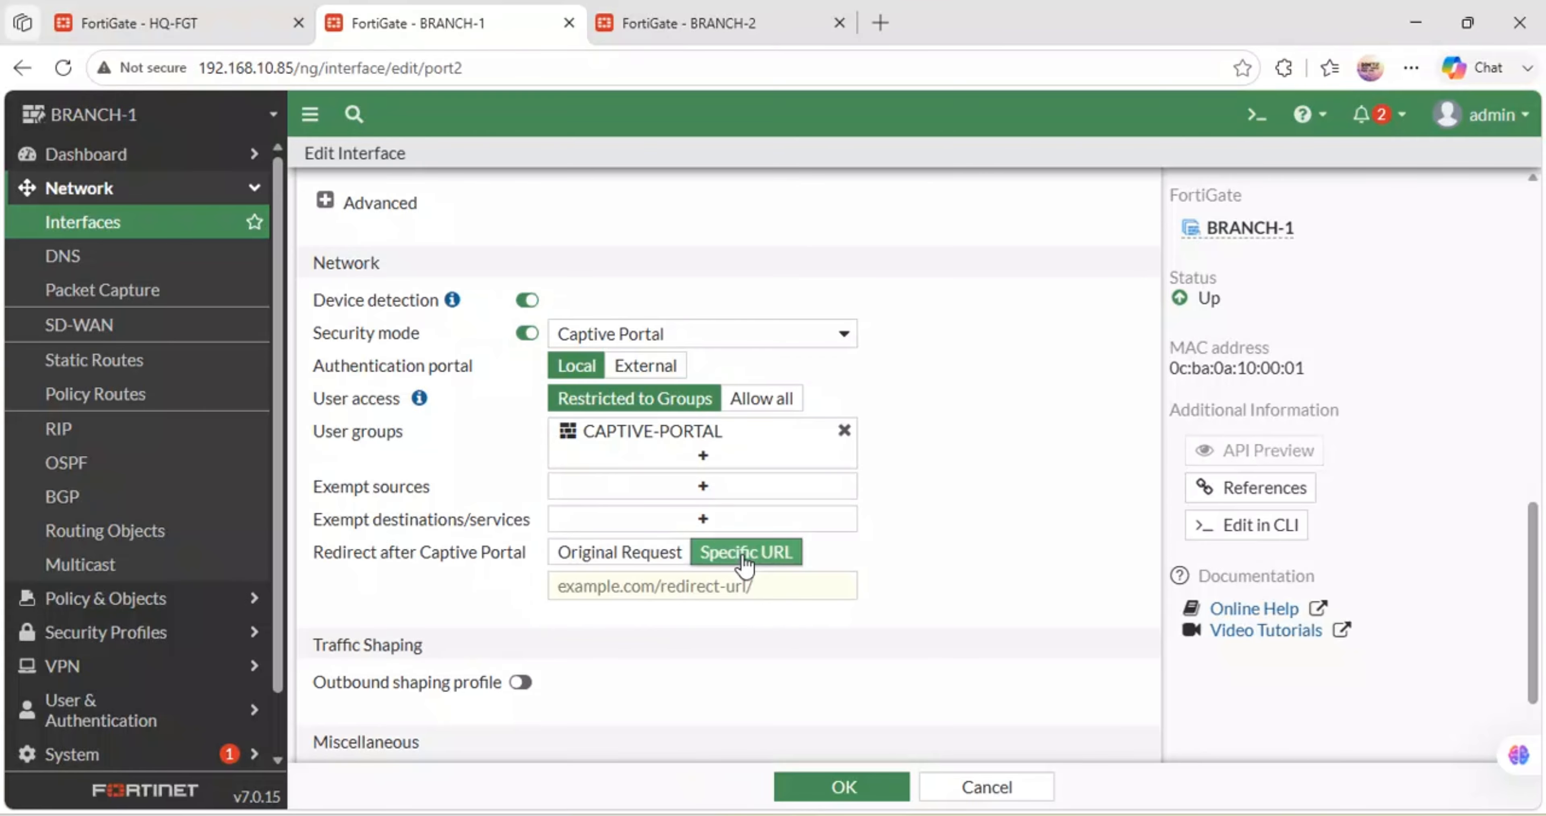
- Set the captive portal's redirect URL to facebook.com
{"action": "left_click", "coordinate": [663, 583]}
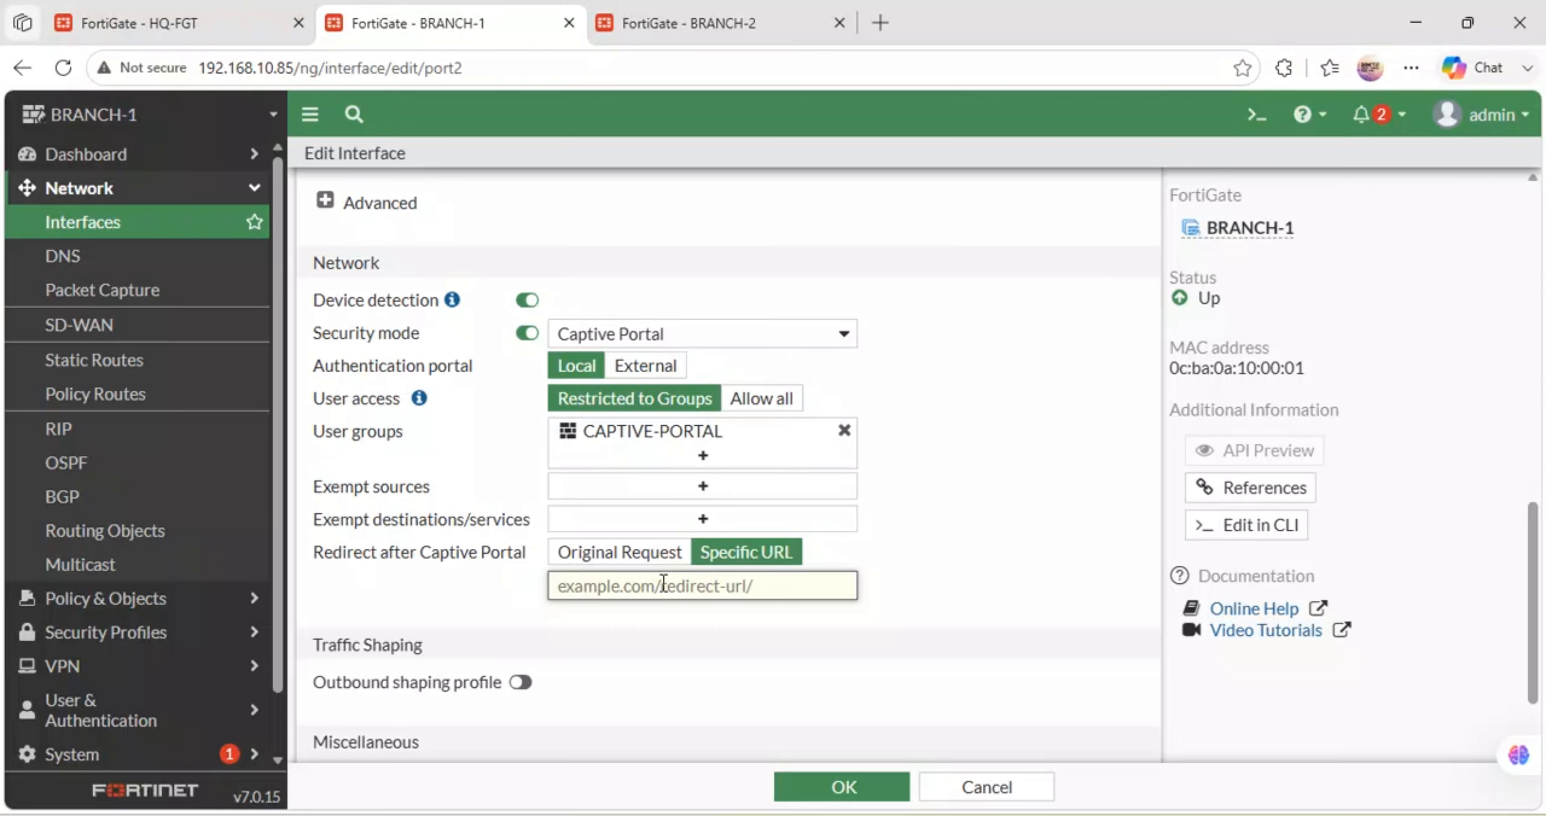
{"action": "type", "text": "yout"}
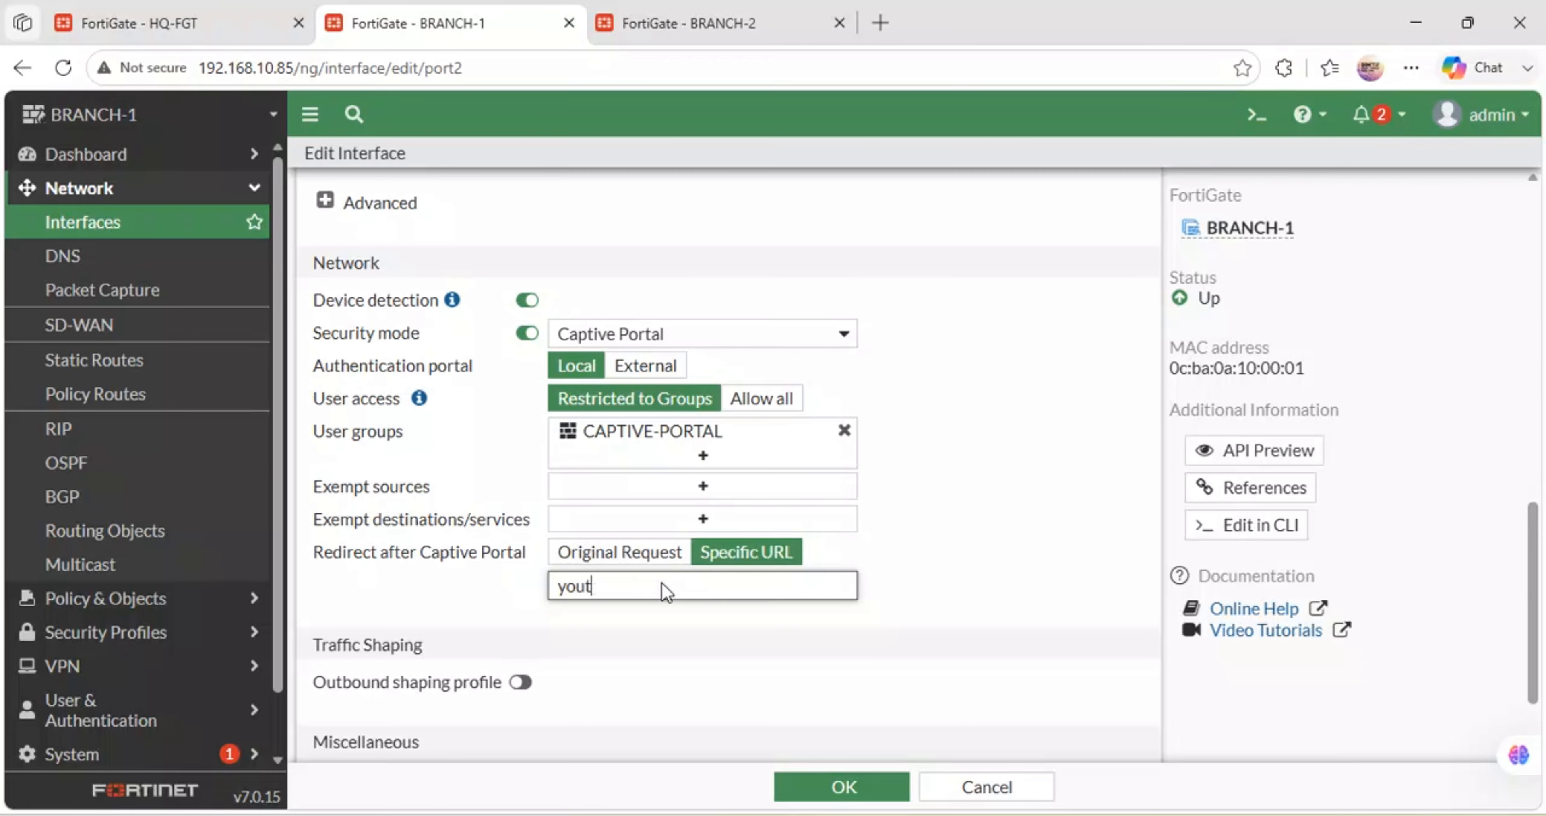
{"action": "type", "text": "ube"}
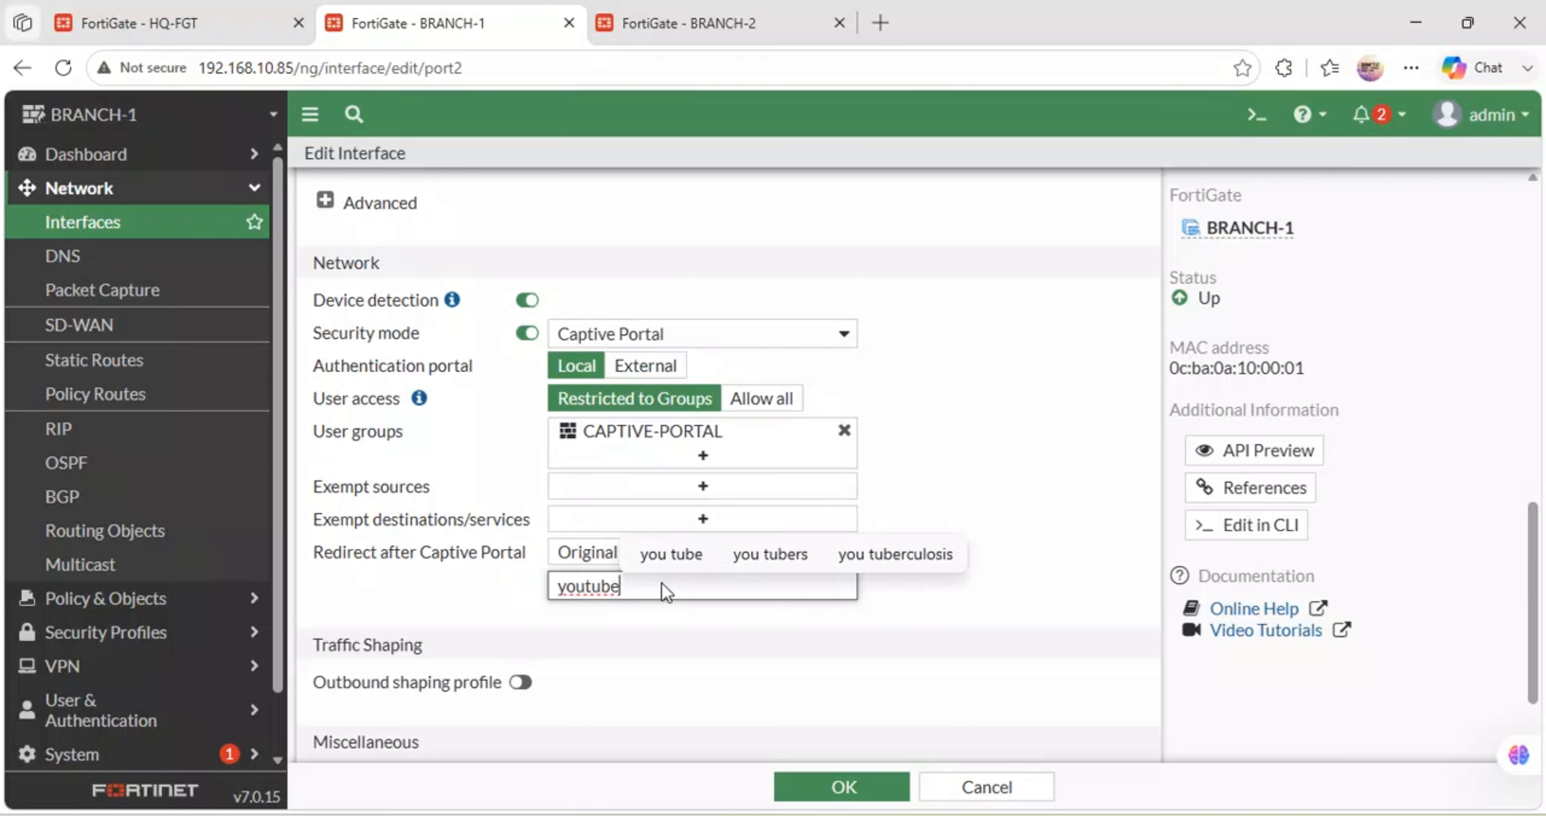
{"action": "type", "text": ".com"}
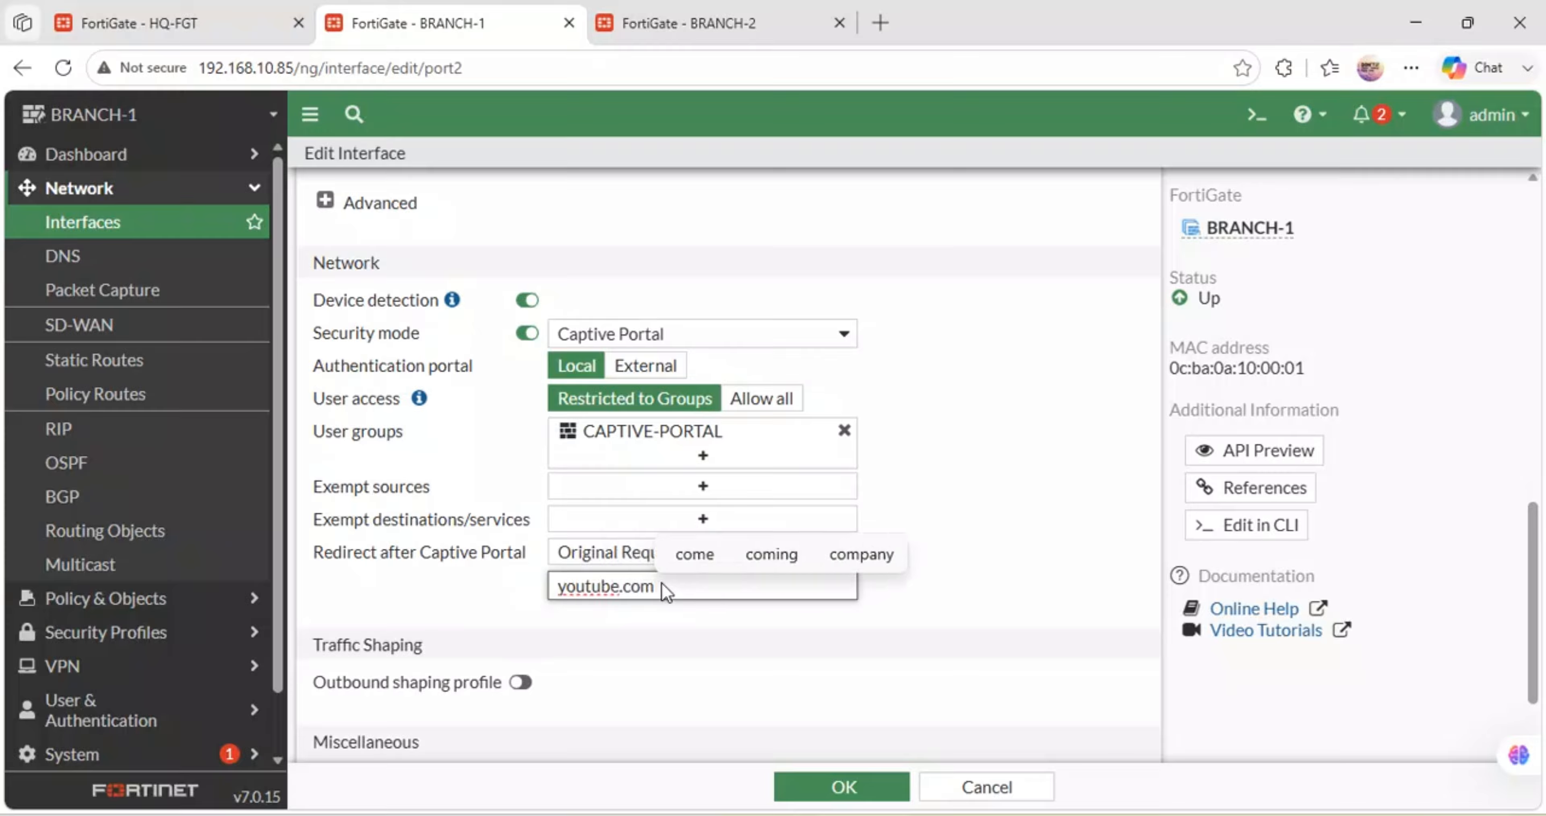
{"action": "key", "text": "BackSpace"}
{"action": "key", "text": "BackSpace"}
{"action": "key", "text": "BackSpace"}
{"action": "key", "text": "BackSpace"}
{"action": "key", "text": "BackSpace"}
{"action": "key", "text": "BackSpace"}
{"action": "key", "text": "BackSpace"}
{"action": "key", "text": "BackSpace"}
{"action": "key", "text": "BackSpace"}
{"action": "key", "text": "BackSpace"}
{"action": "key", "text": "BackSpace"}
{"action": "type", "text": "fa"}
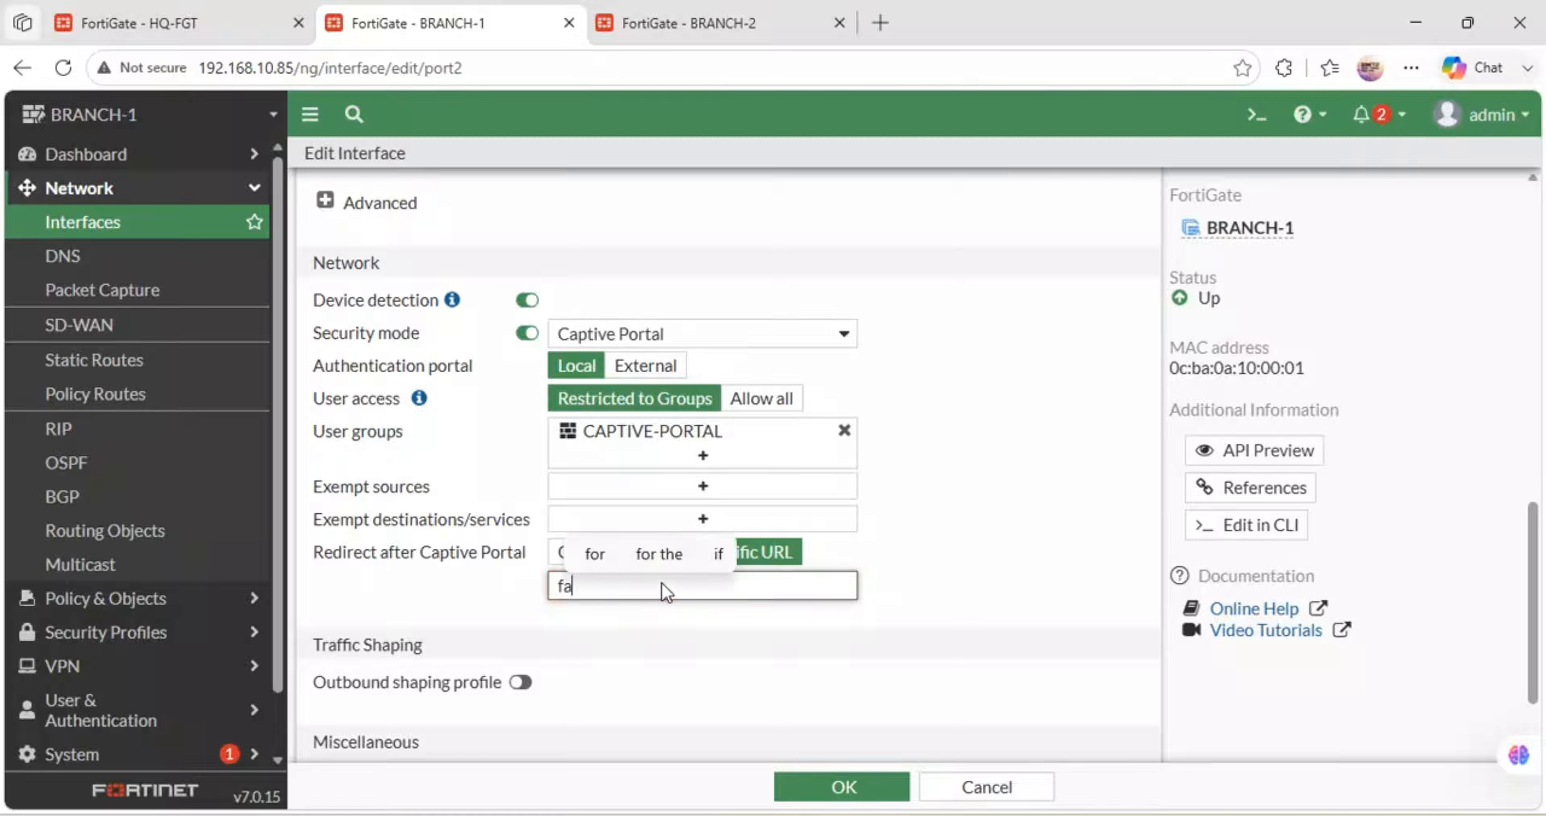
{"action": "type", "text": "ceebook"}
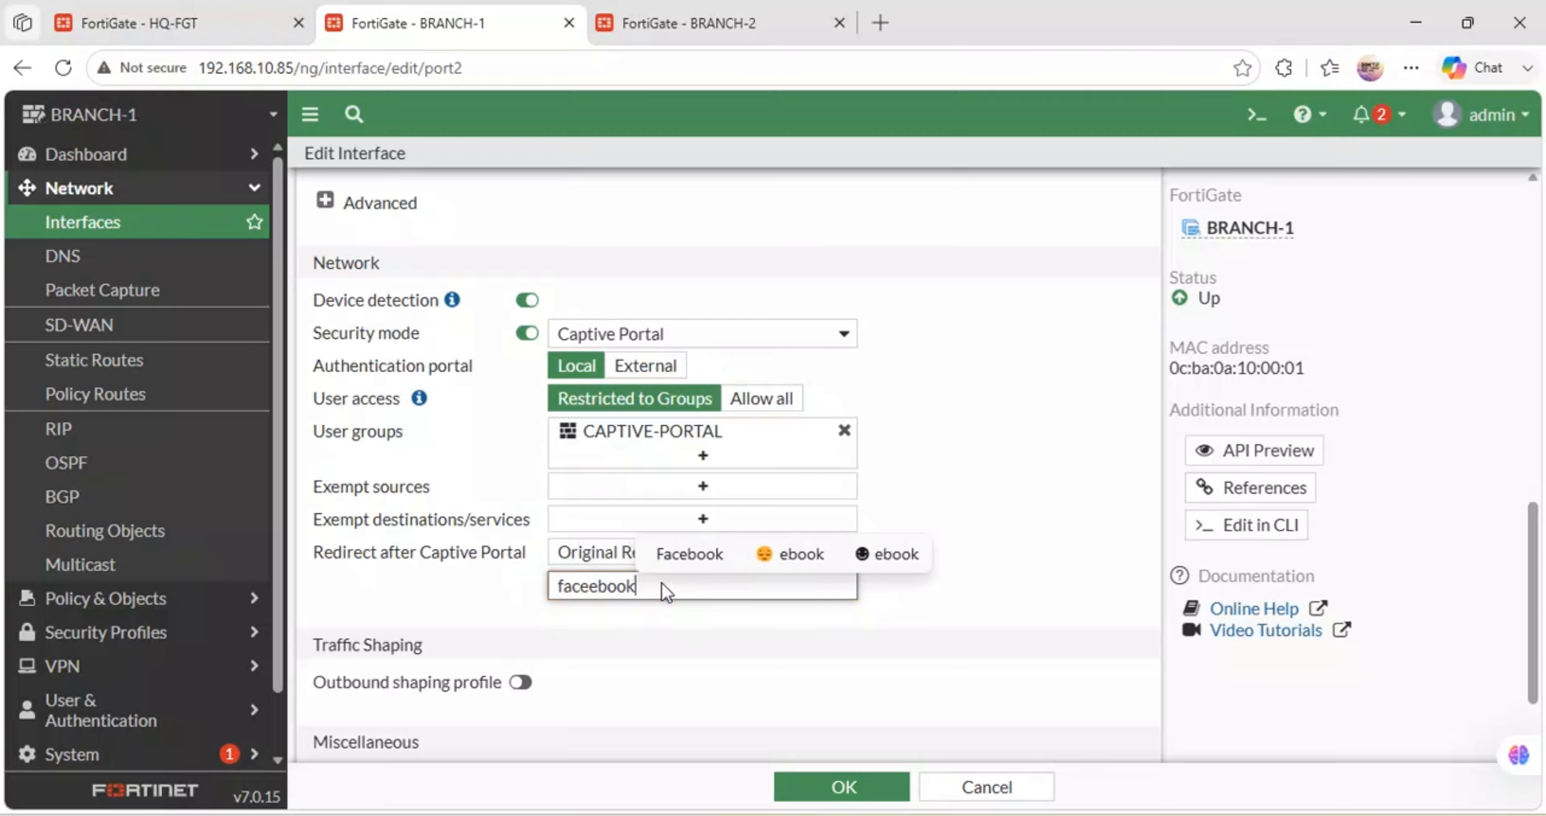
{"action": "key", "text": "BackSpace"}
{"action": "key", "text": "BackSpace"}
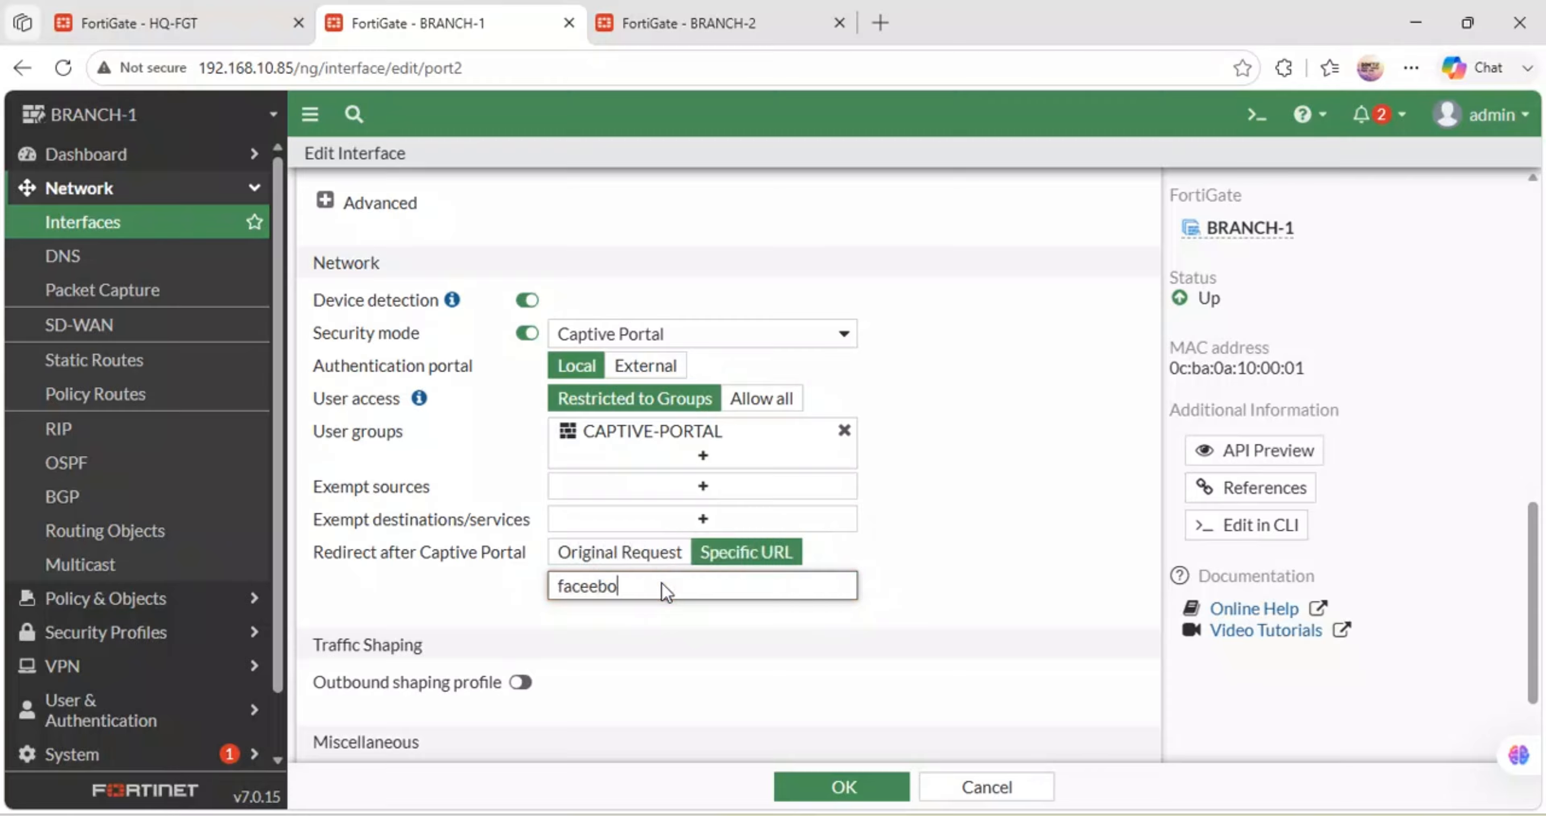
{"action": "type", "text": "b"}
{"action": "key", "text": "BackSpace"}
{"action": "type", "text": "book.com"}
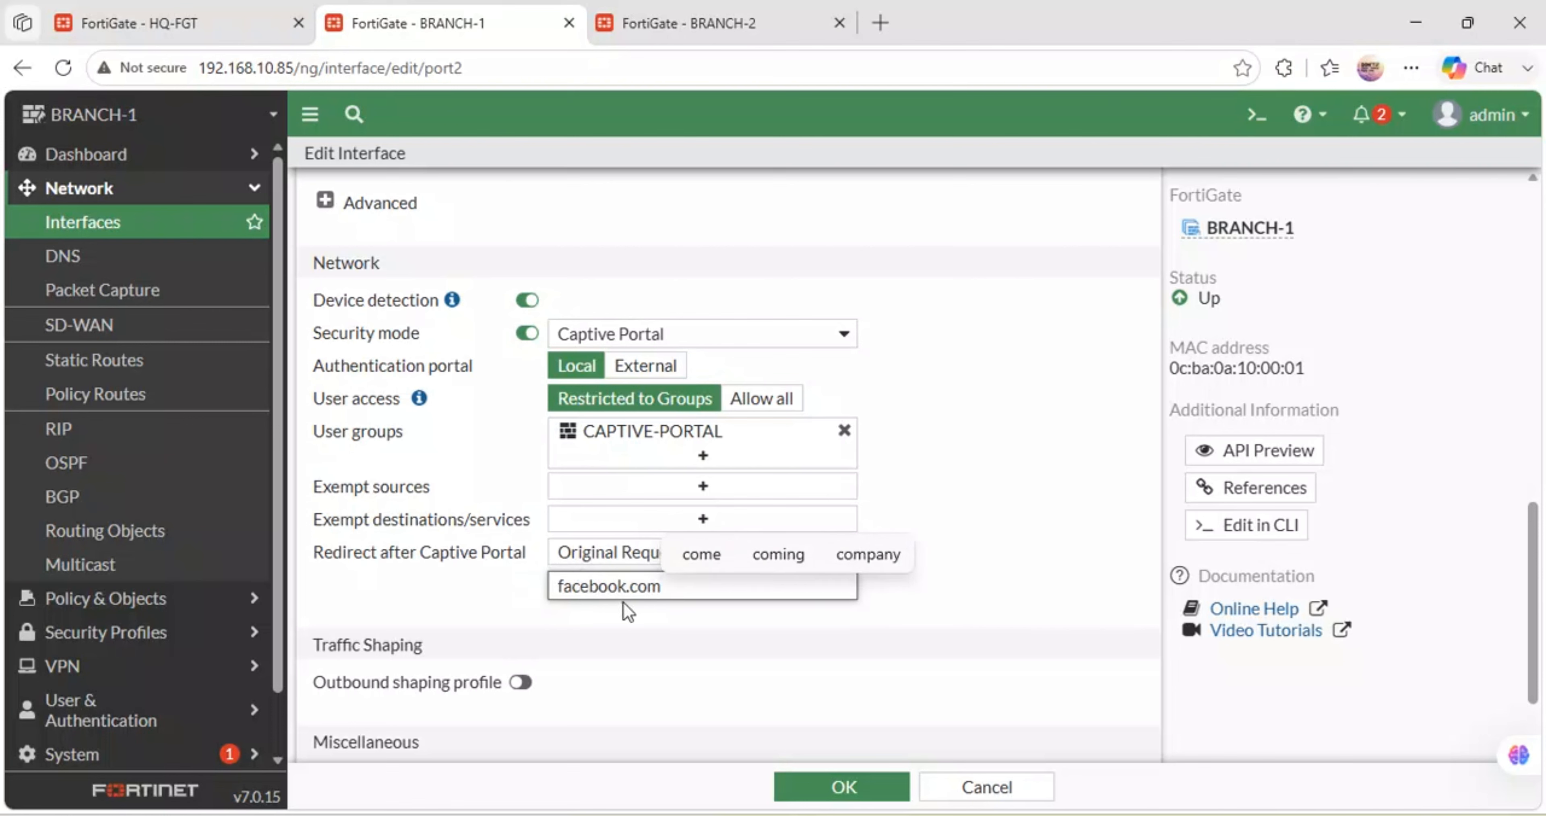
{"action": "left_click", "coordinate": [740, 633]}
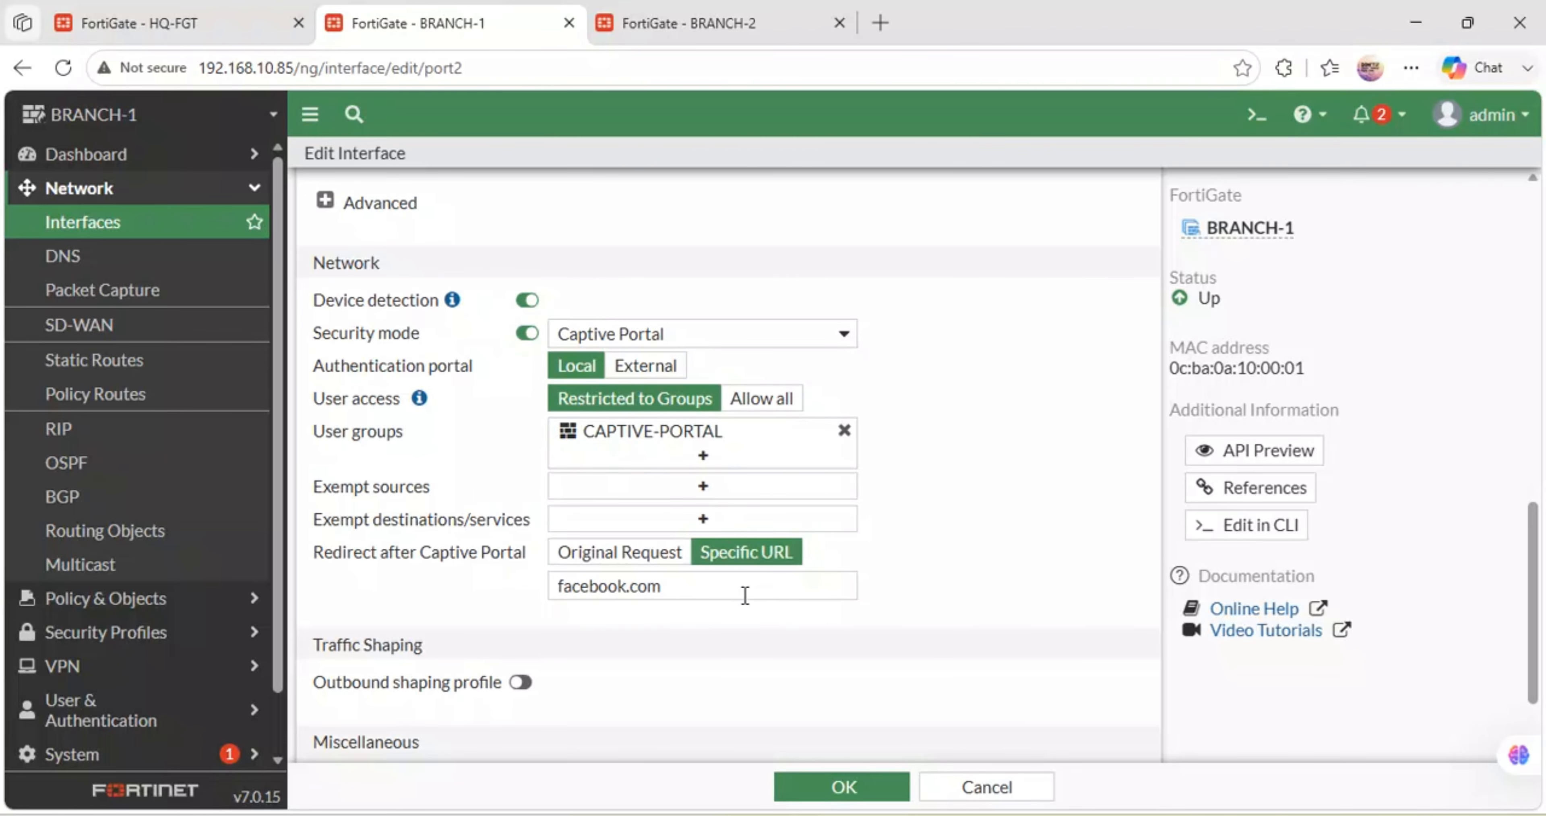
- Add the comment 'Captive Portal' to port2 and save the interface
{"action": "scroll", "coordinate": [745, 597], "scroll_direction": "down", "scroll_amount": 2}
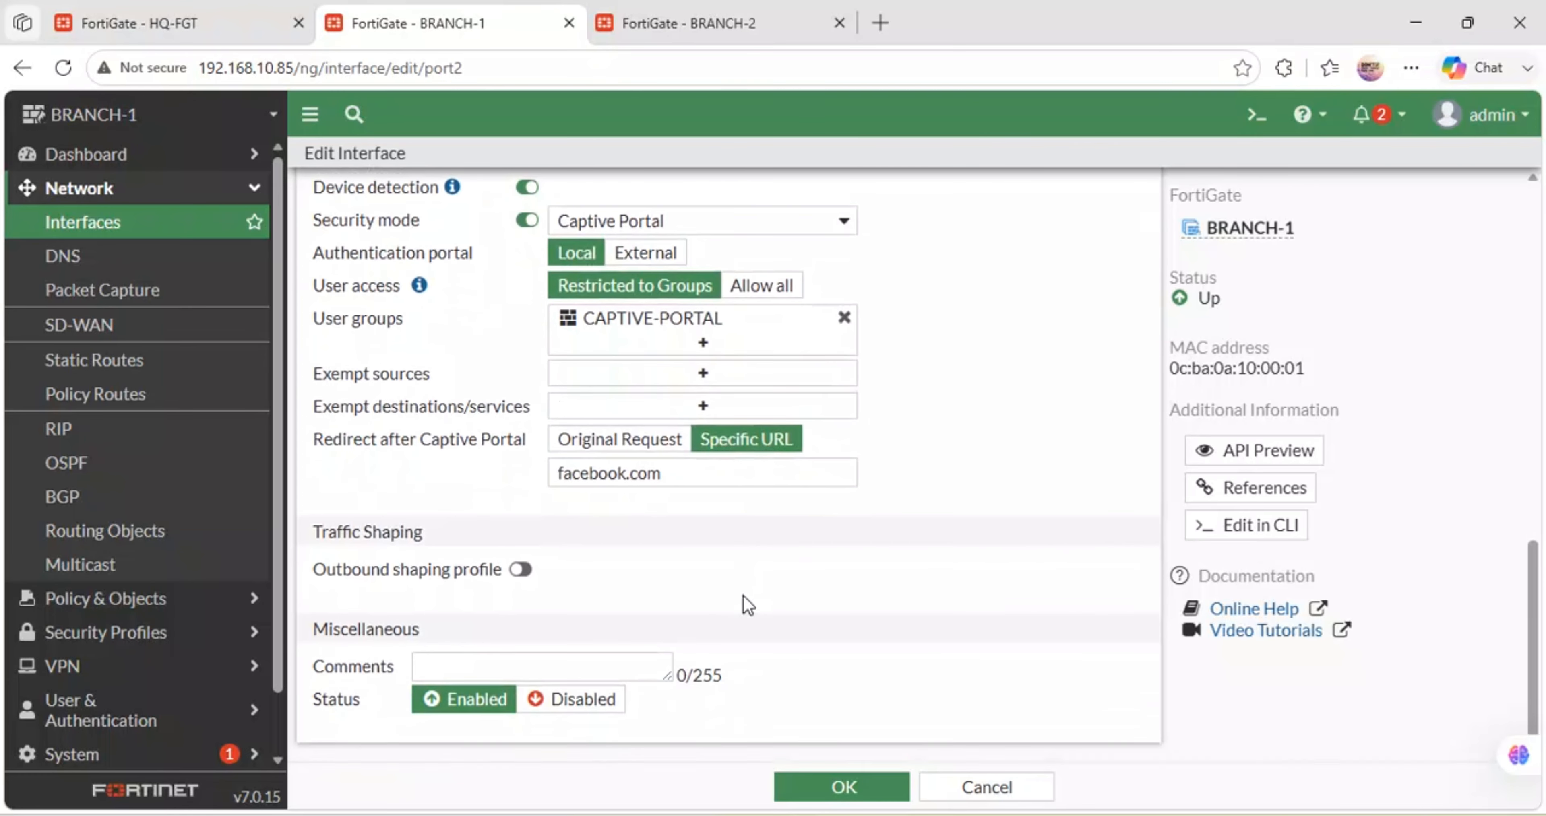
{"action": "left_click", "coordinate": [532, 667]}
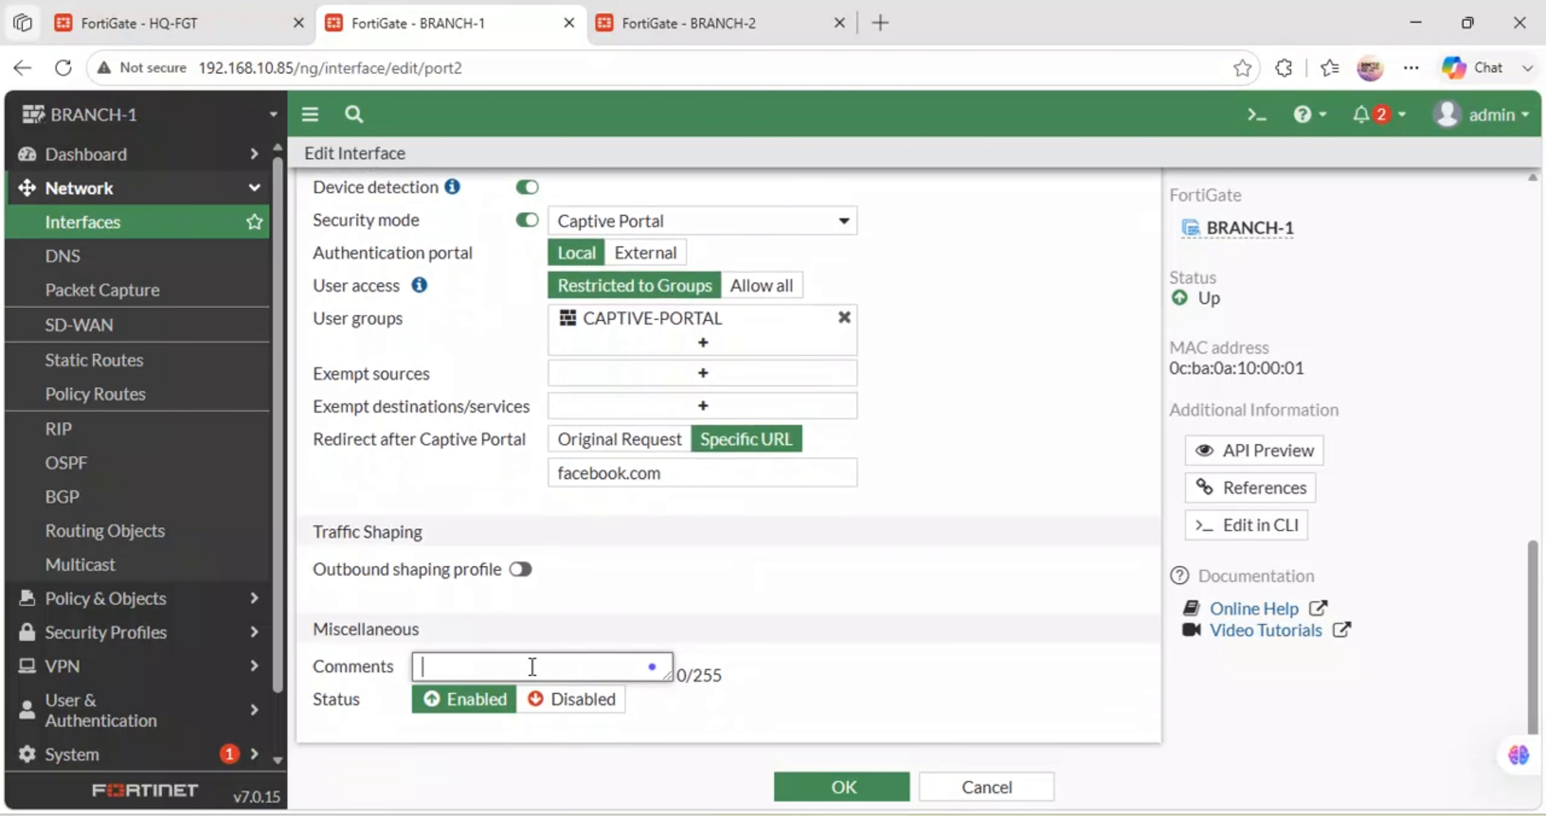
{"action": "type", "text": "C"}
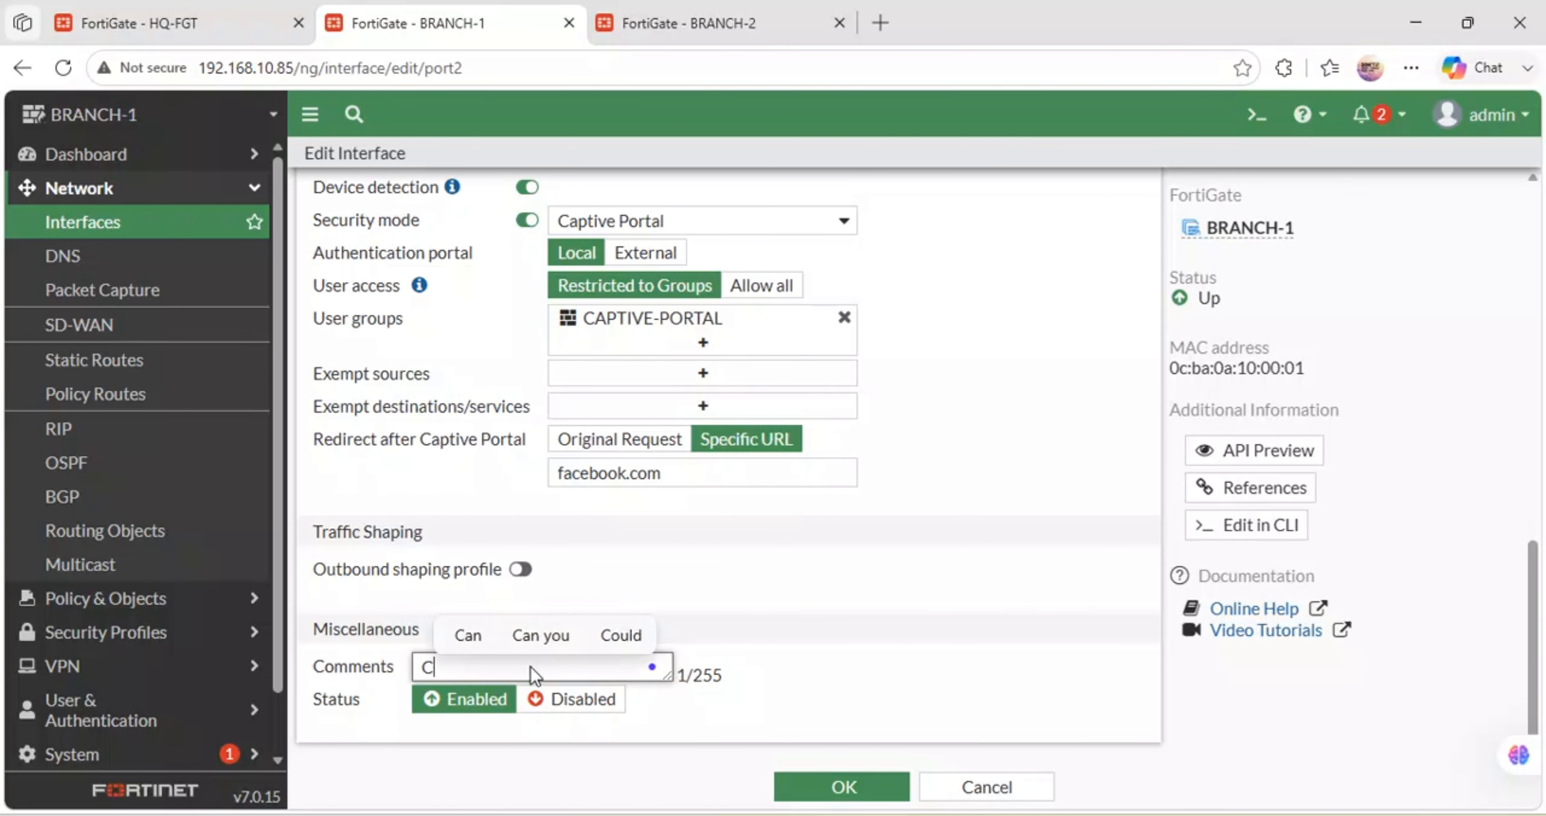
{"action": "type", "text": "aptive "}
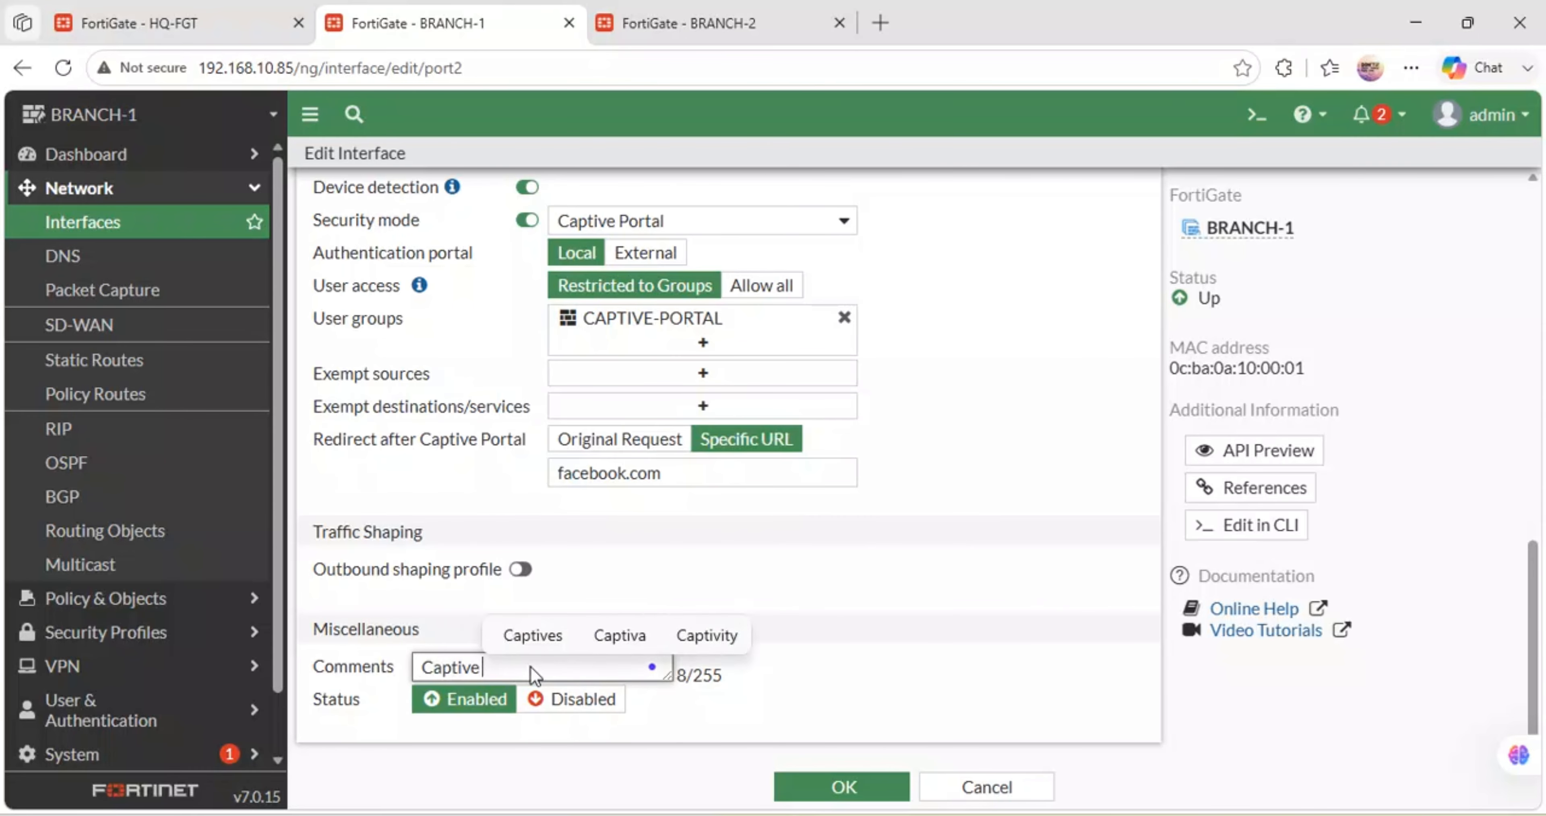
{"action": "type", "text": "Portal"}
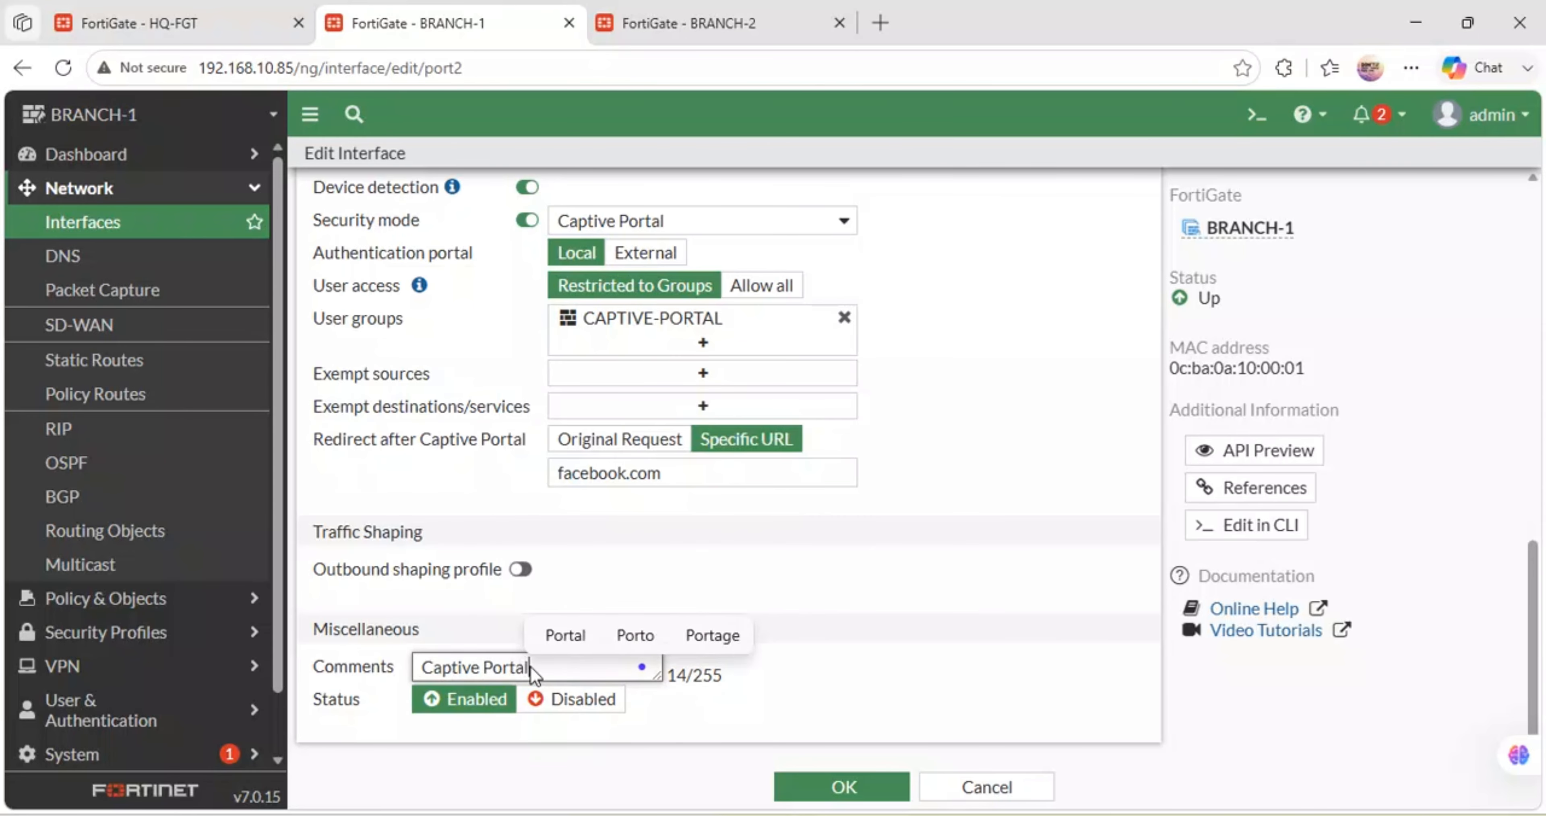
{"action": "left_click", "coordinate": [823, 786]}
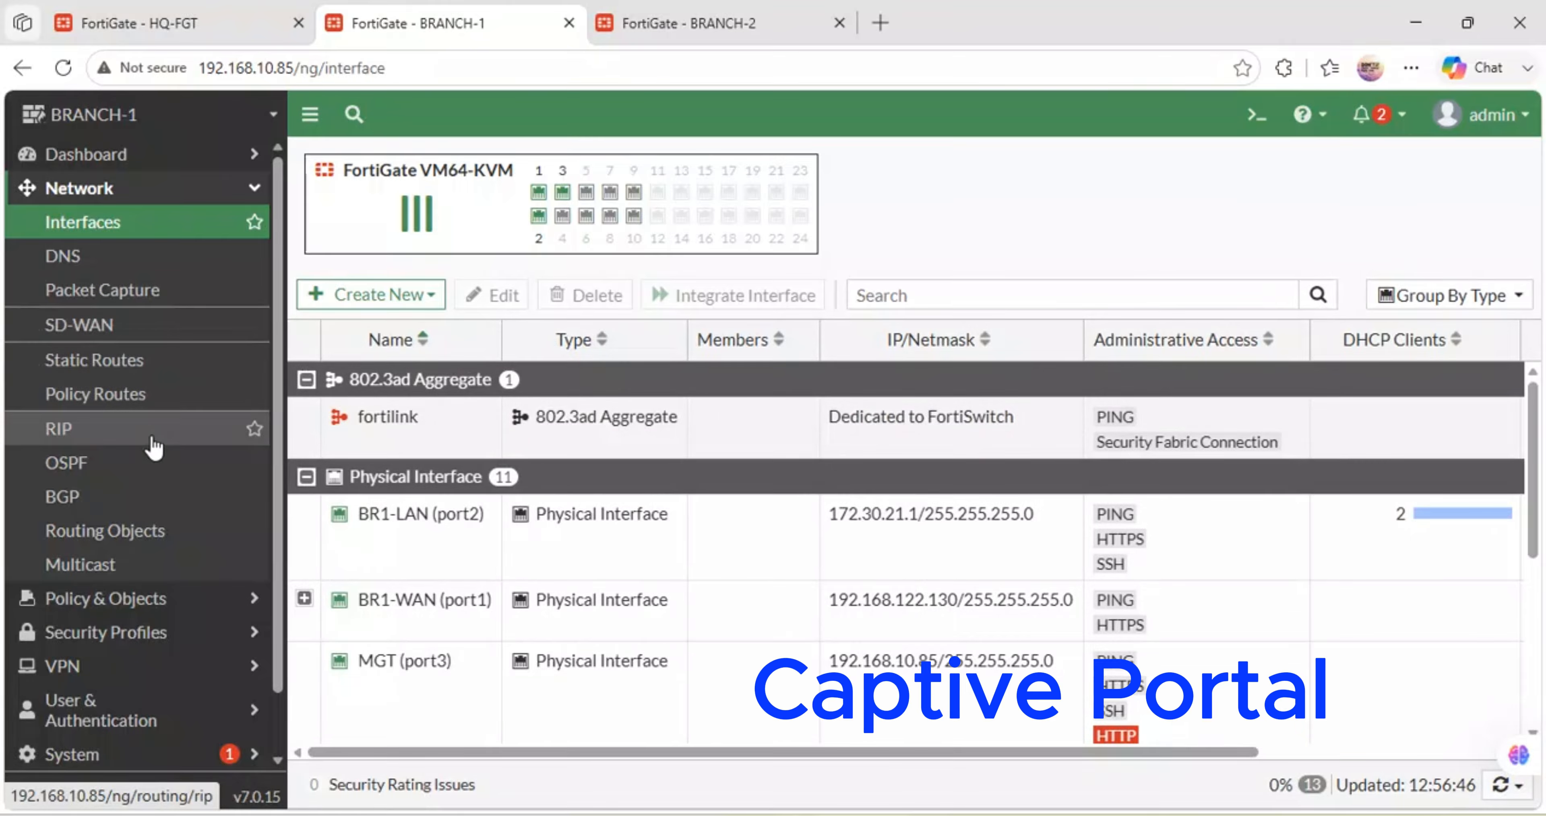
- Show BRANCH-1's Firewall Policy list from the Policy & Objects menu
{"action": "left_click", "coordinate": [180, 598]}
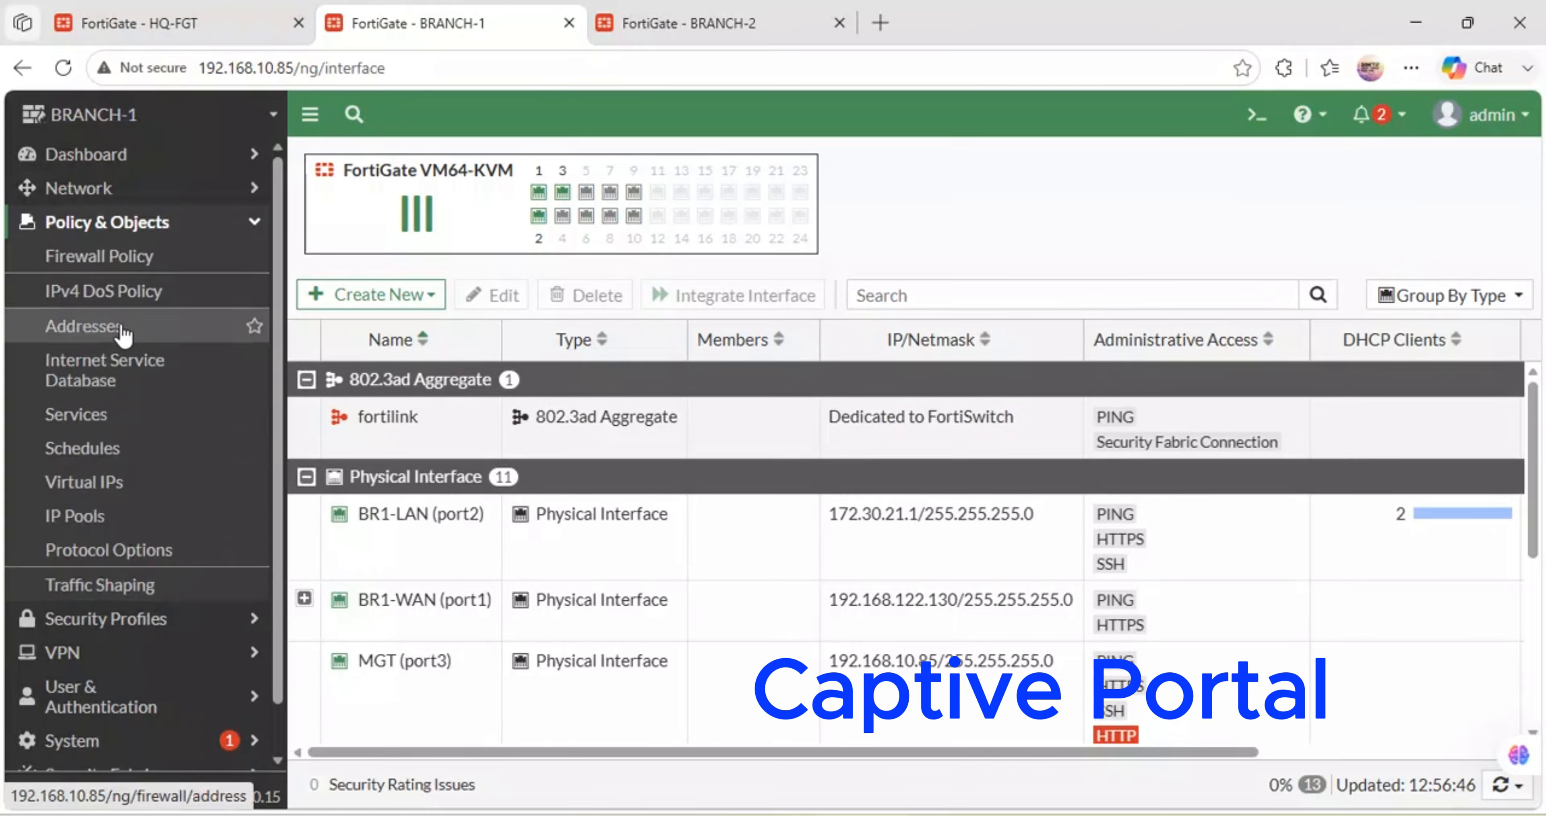
{"action": "left_click", "coordinate": [95, 258]}
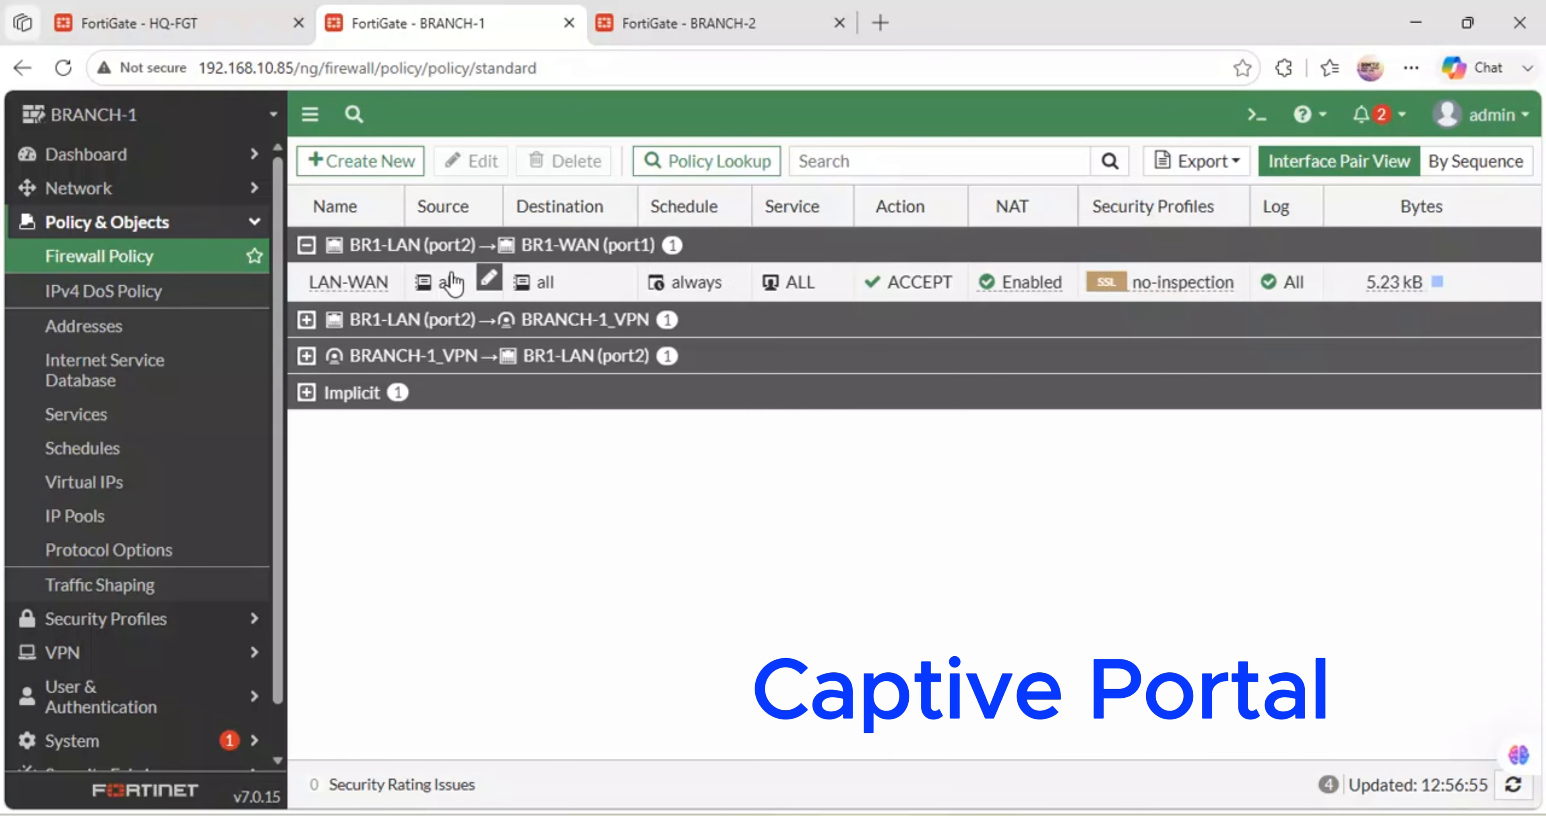
- Open the LAN-WAN policy for editing and scroll down to its security profiles
{"action": "double_click", "coordinate": [359, 284]}
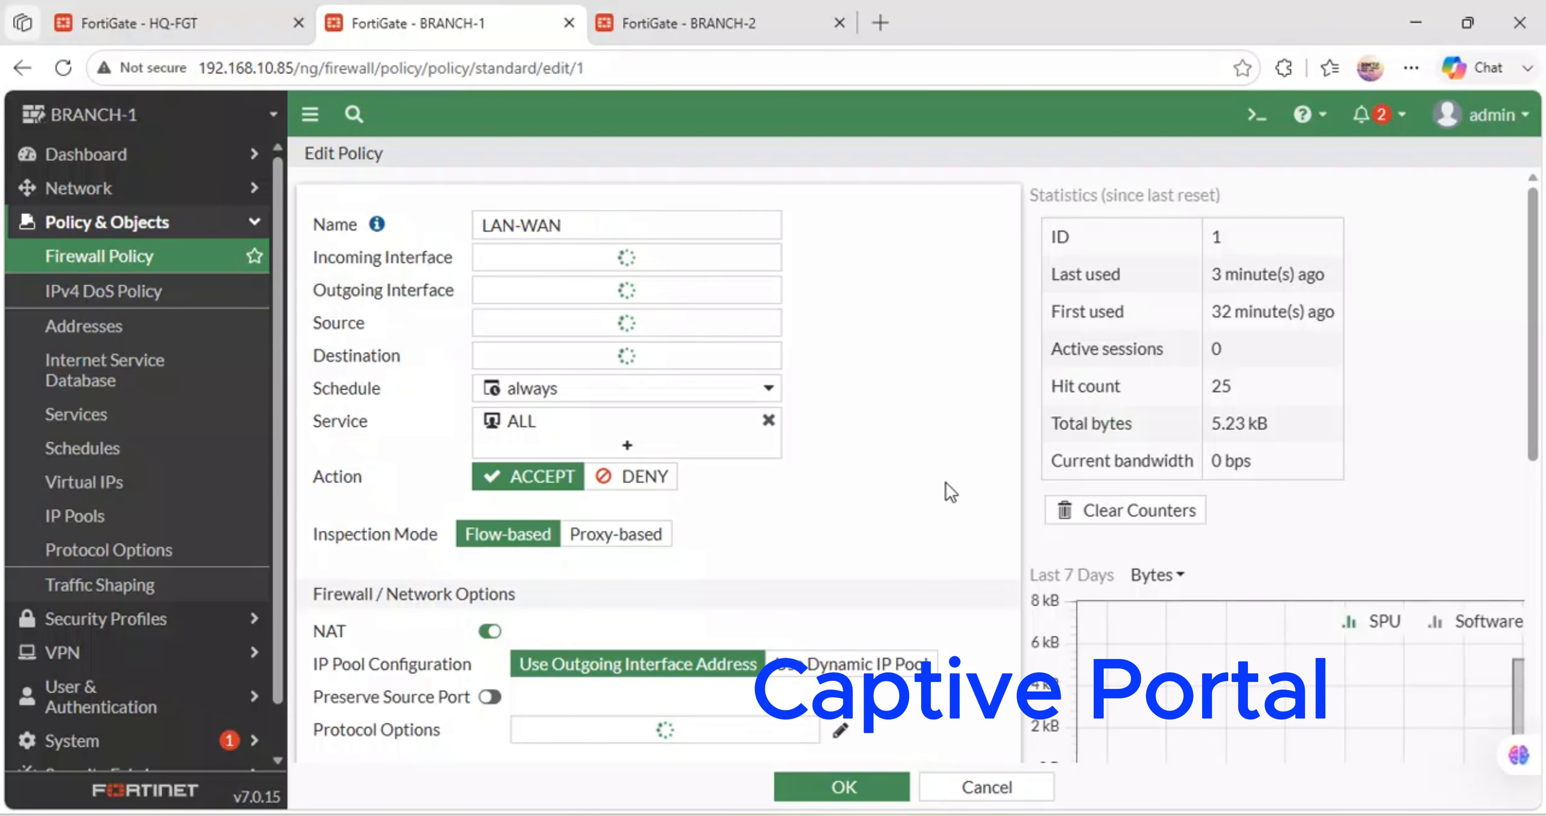
{"action": "mouse_move", "coordinate": [734, 474]}
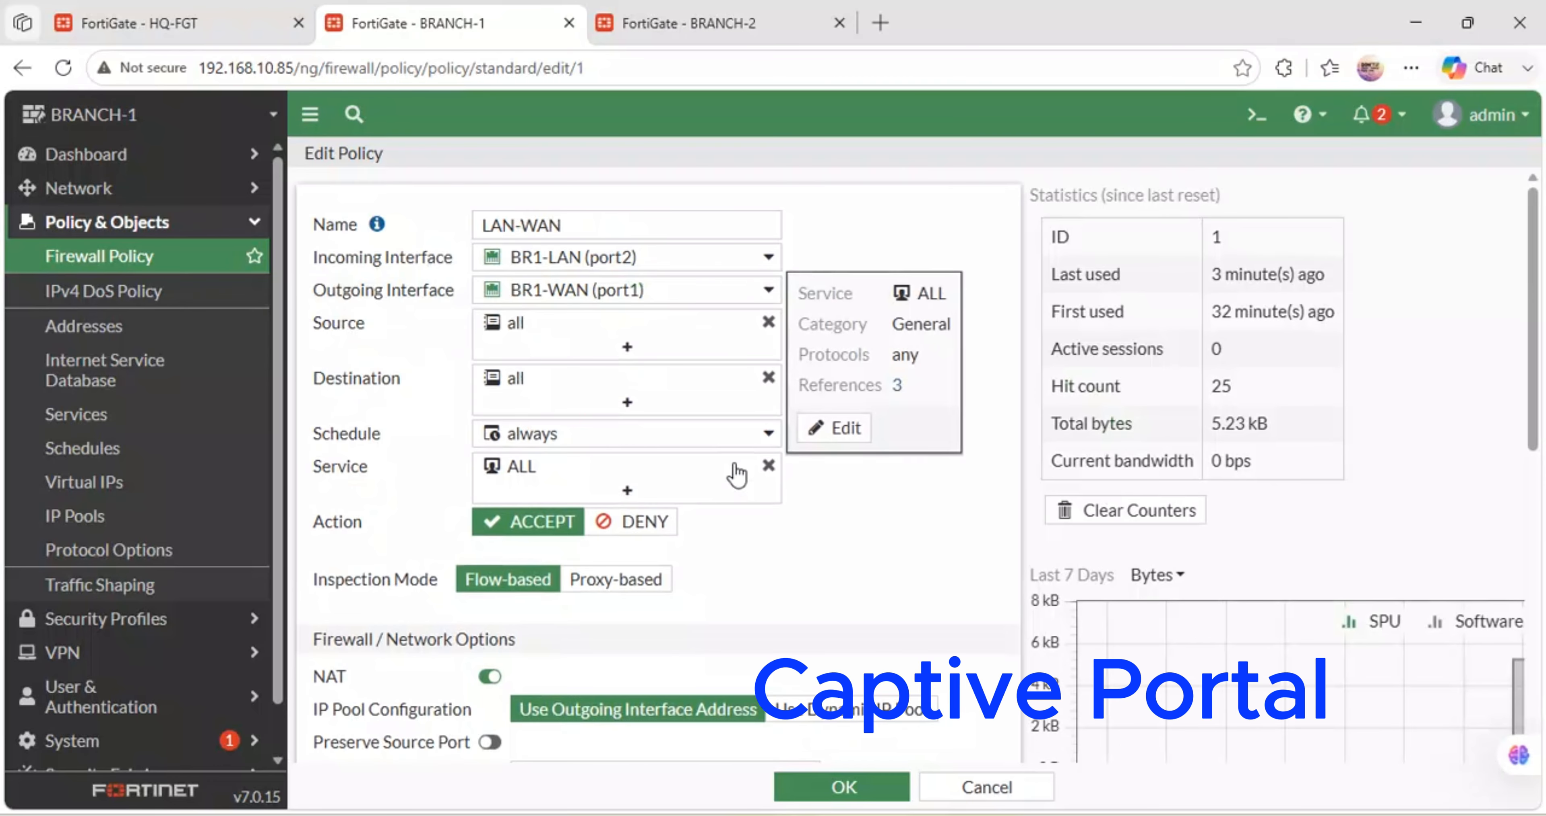
{"action": "scroll", "coordinate": [737, 474], "scroll_direction": "down", "scroll_amount": 5}
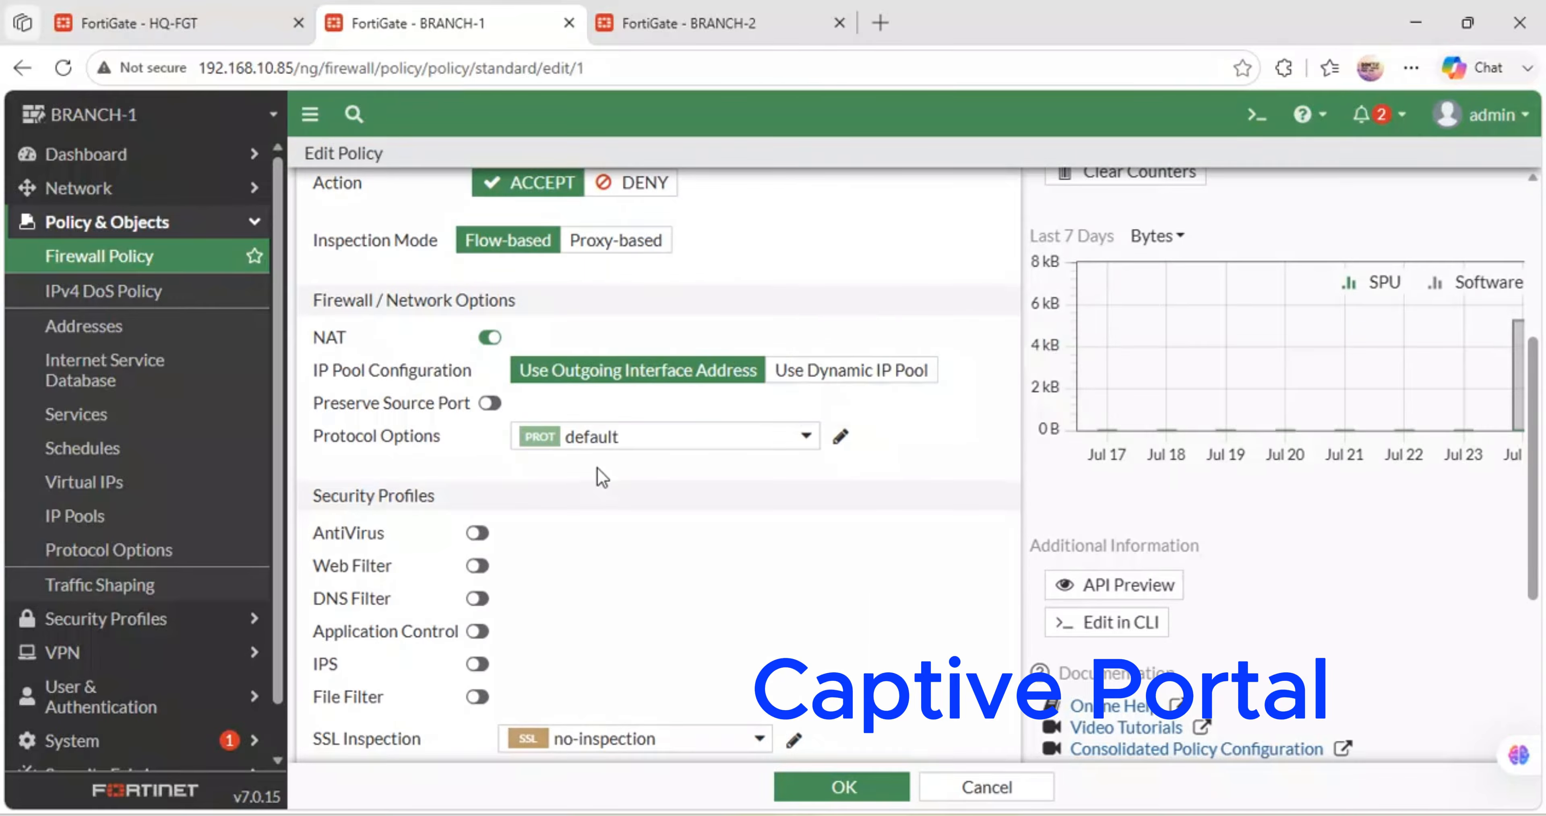
{"action": "scroll", "coordinate": [602, 477], "scroll_direction": "down", "scroll_amount": 5}
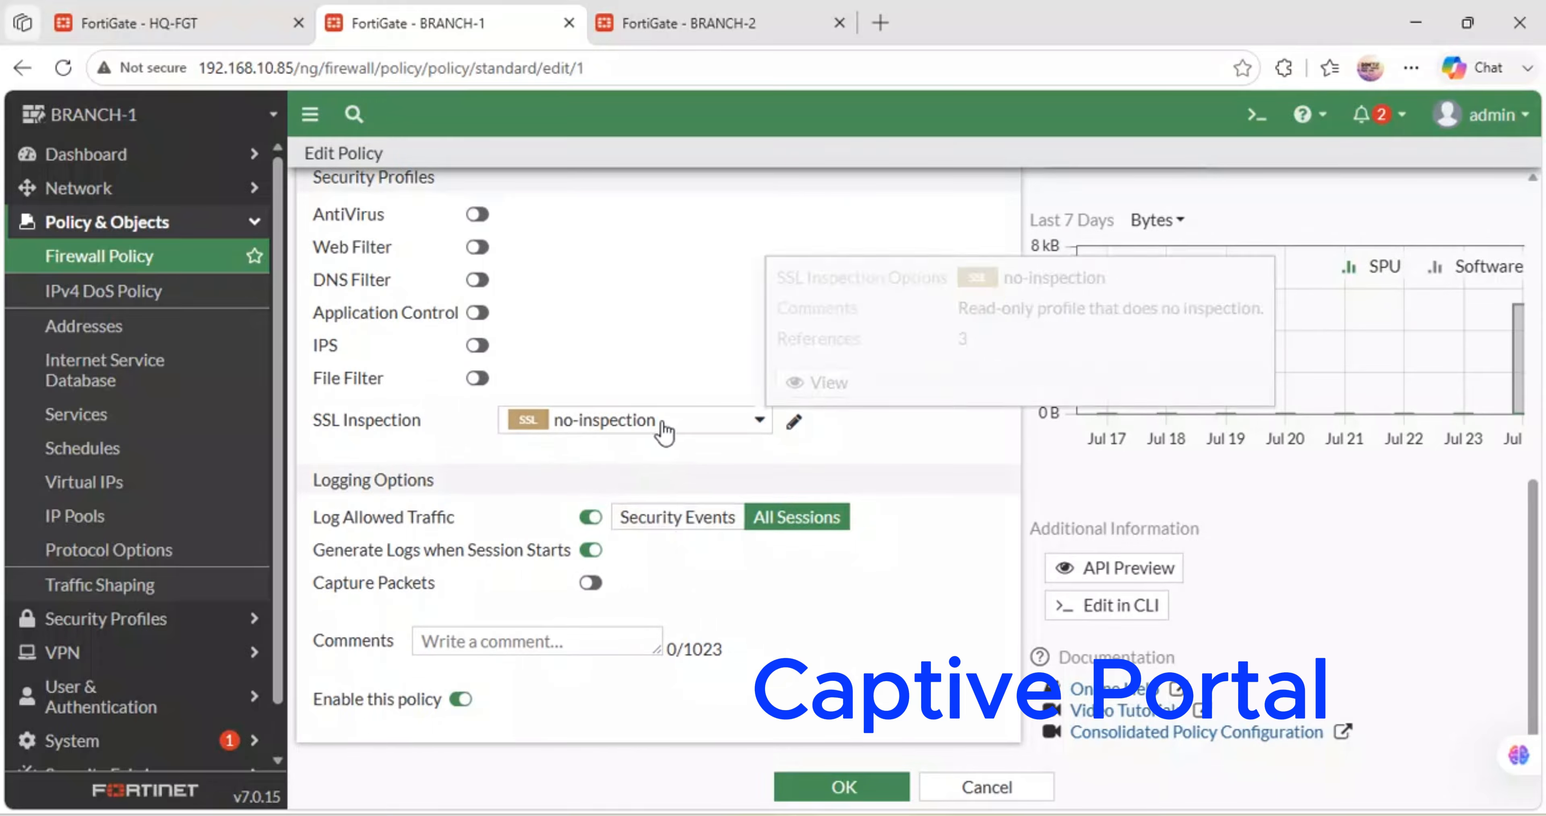
- Review the SSL Inspection profile choices without changing them, then look over the policy settings
{"action": "left_click", "coordinate": [681, 422]}
{"action": "left_click", "coordinate": [680, 376]}
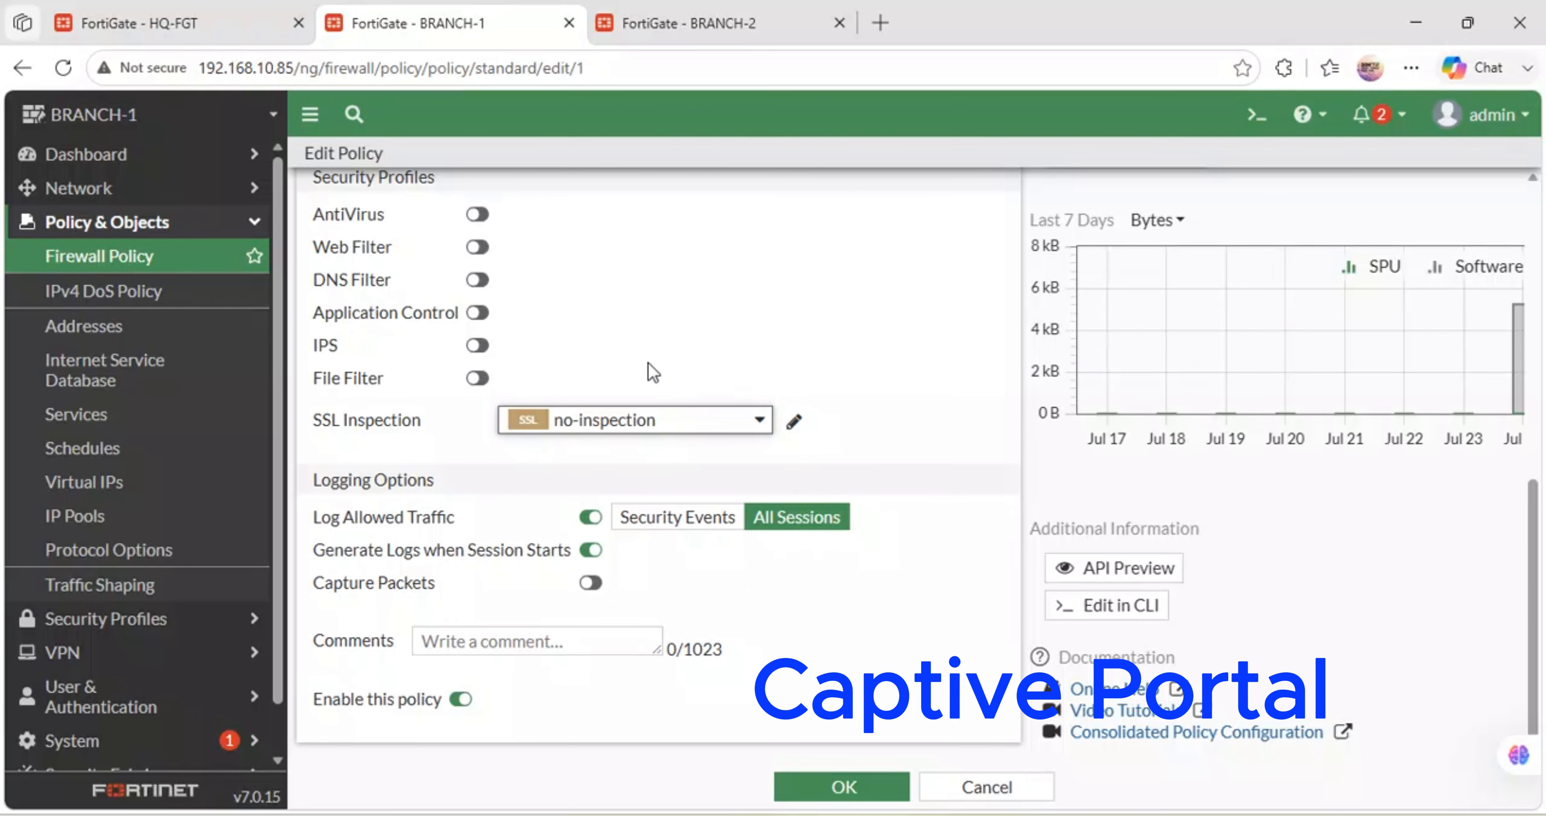
{"action": "scroll", "coordinate": [651, 376], "scroll_direction": "up", "scroll_amount": 2}
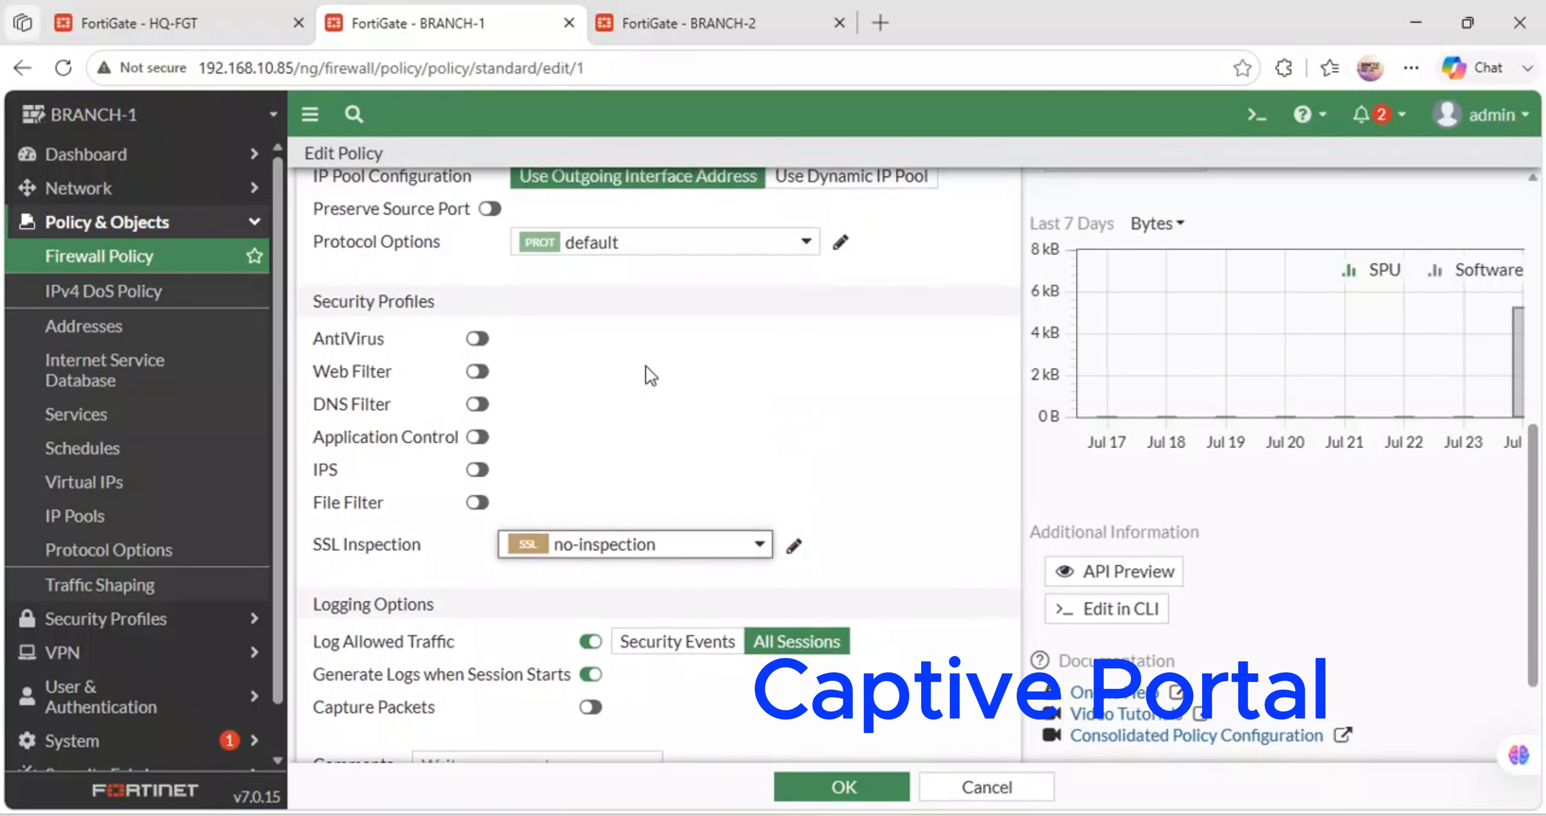
{"action": "scroll", "coordinate": [651, 376], "scroll_direction": "up", "scroll_amount": 4}
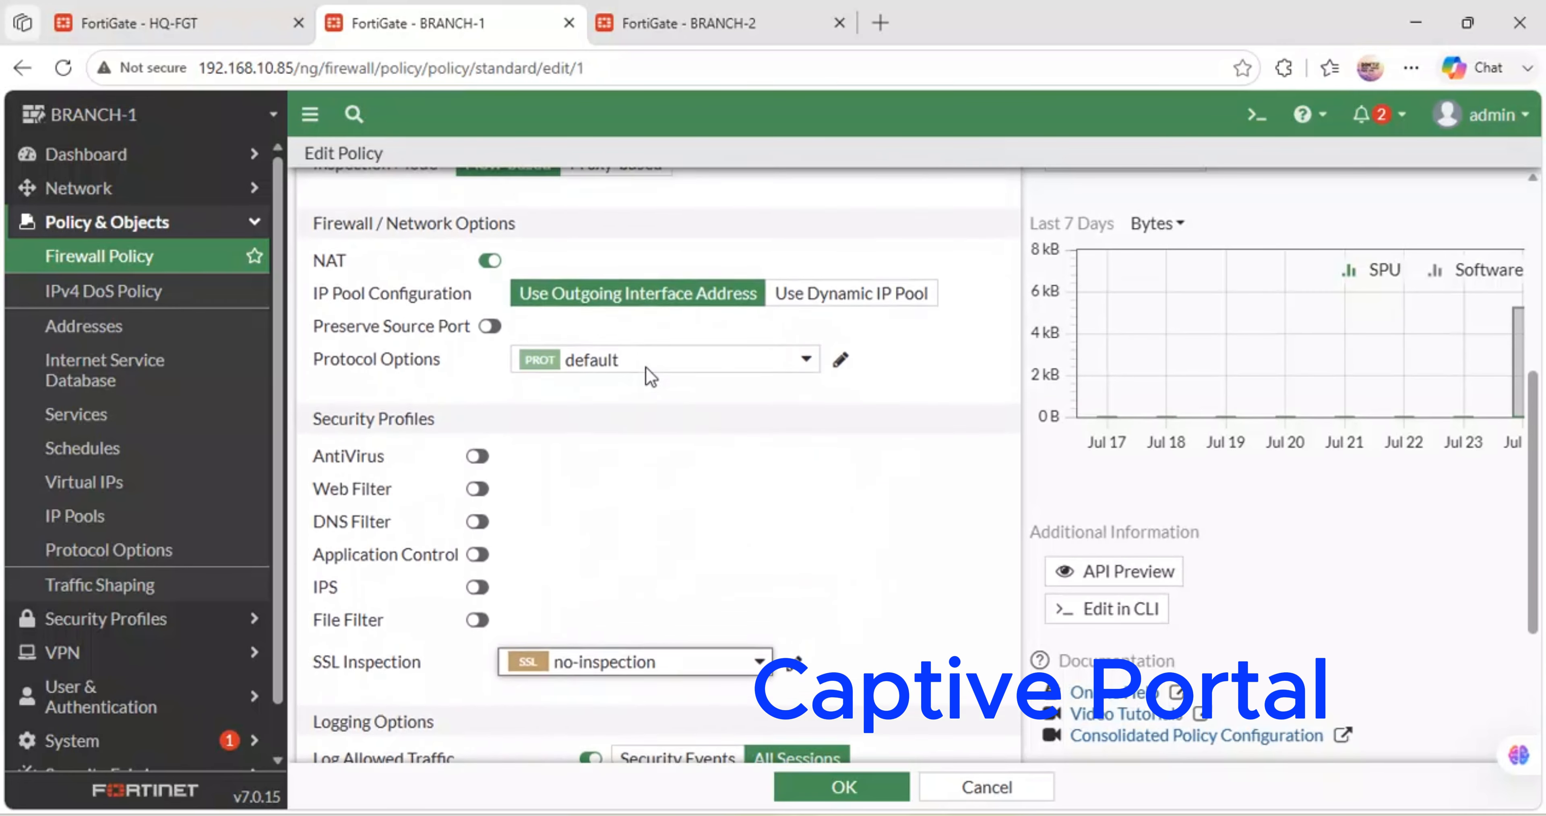
{"action": "scroll", "coordinate": [651, 376], "scroll_direction": "up", "scroll_amount": 4}
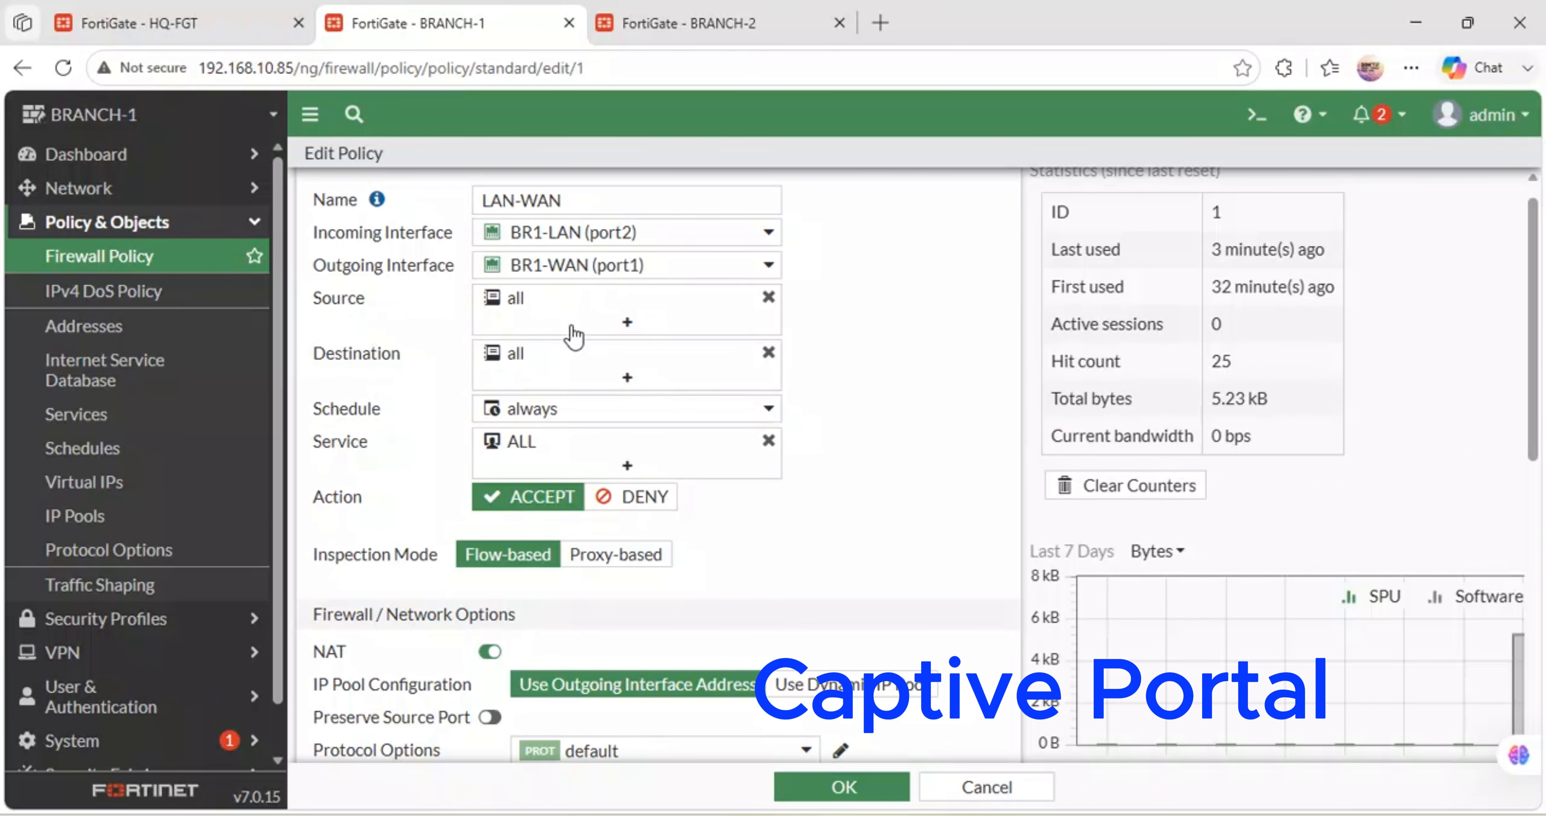
{"action": "mouse_move", "coordinate": [647, 451]}
{"action": "mouse_move", "coordinate": [651, 421]}
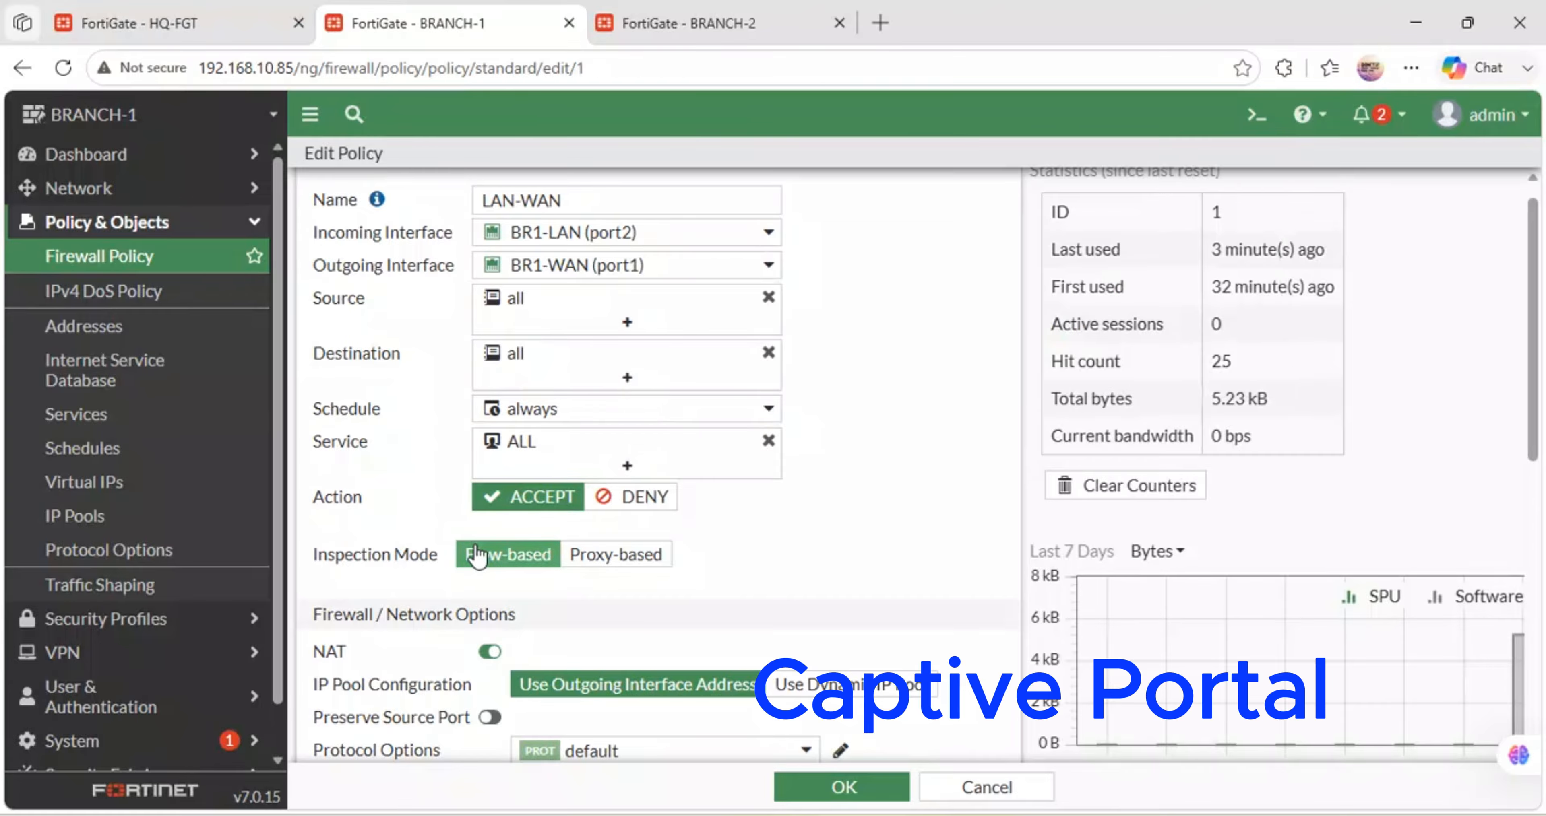
{"action": "scroll", "coordinate": [477, 556], "scroll_direction": "down", "scroll_amount": 2}
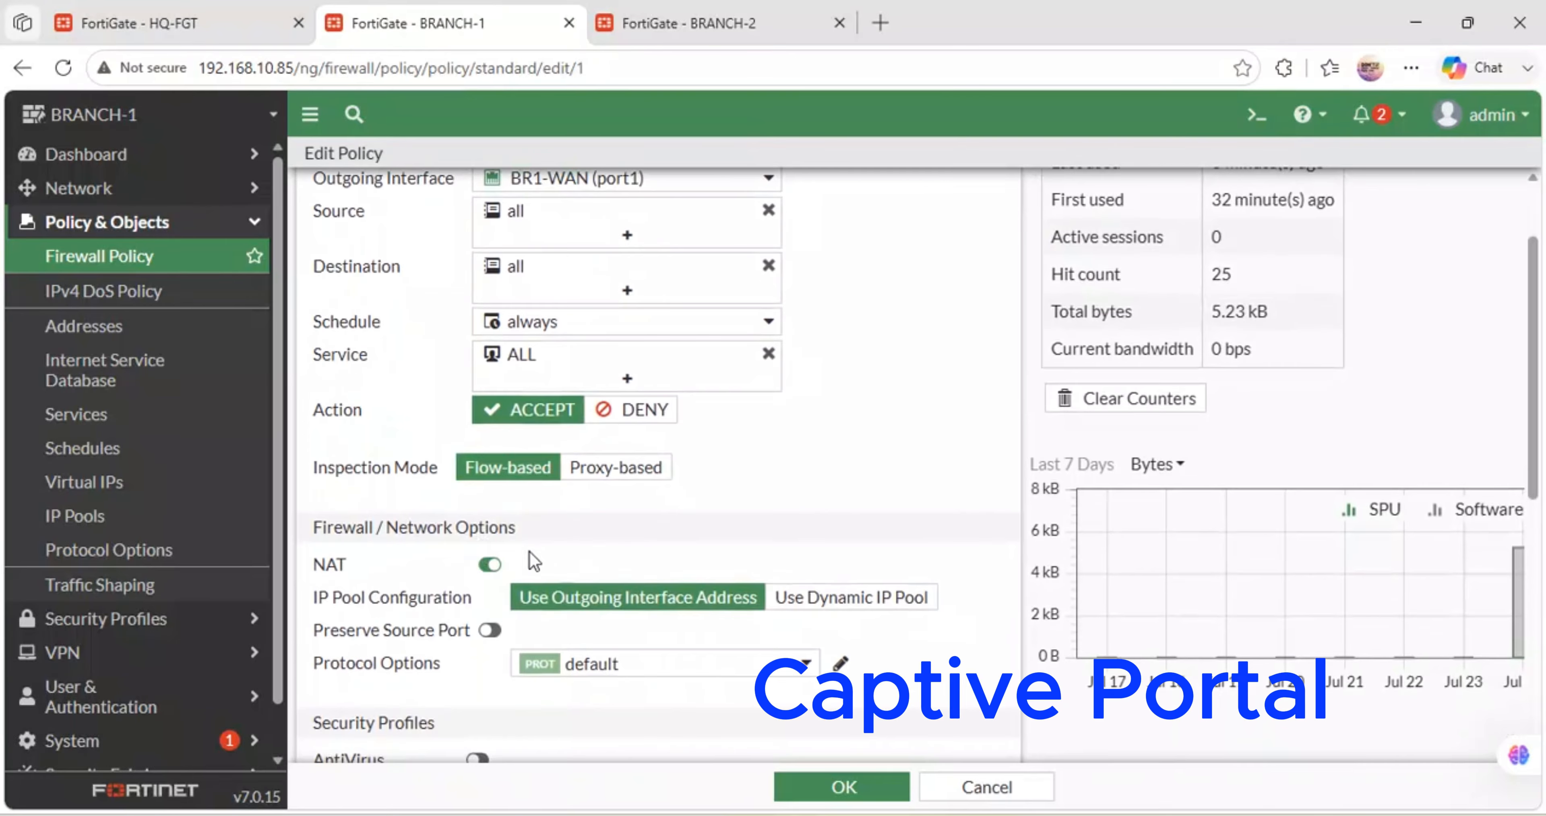
{"action": "scroll", "coordinate": [515, 564], "scroll_direction": "down", "scroll_amount": 3}
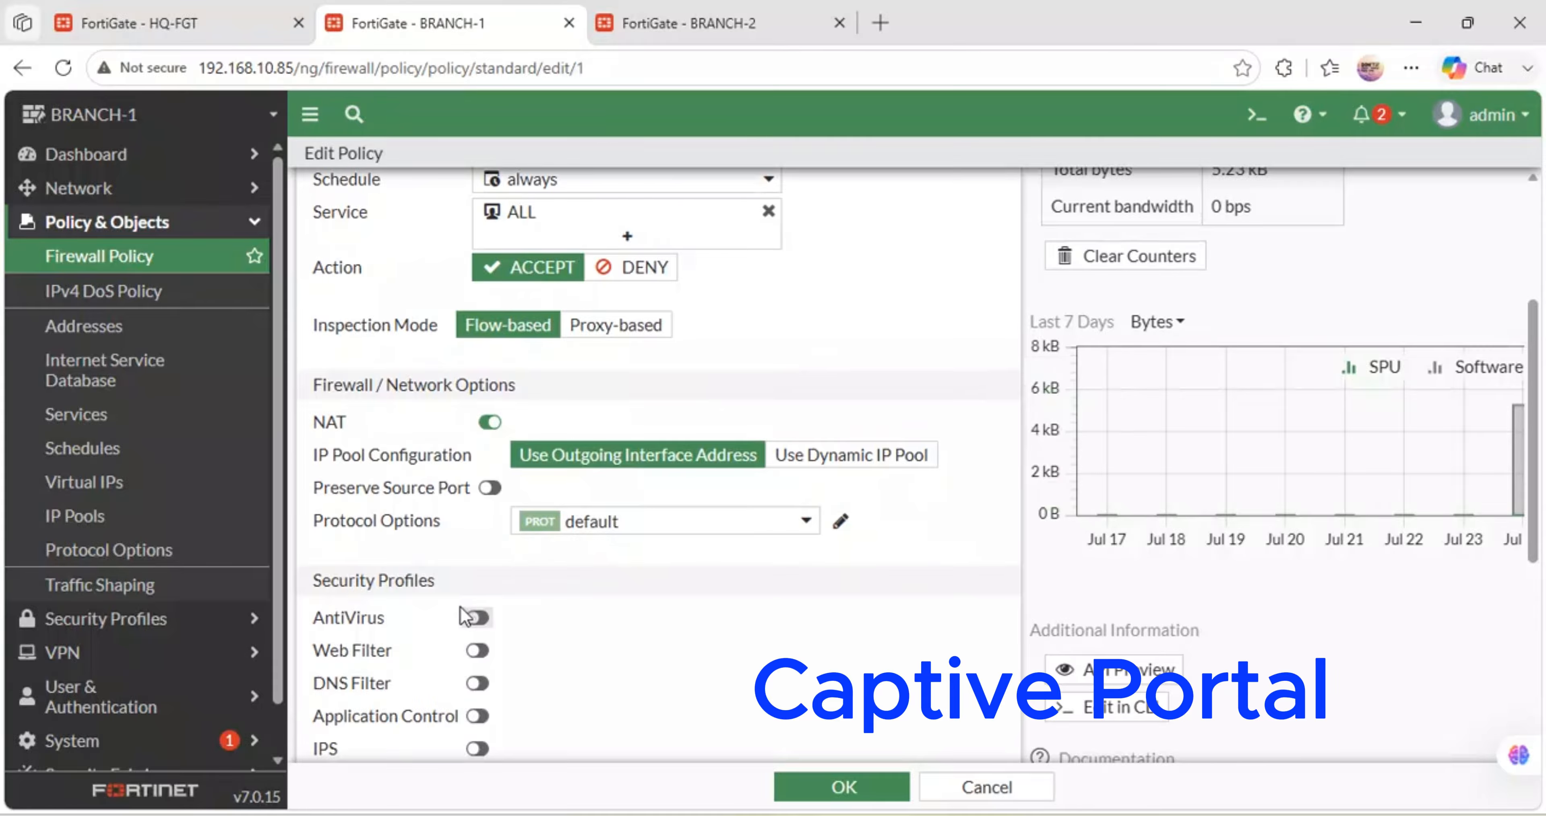
- Toggle Application Control on and off so SSL Inspection becomes certificate-inspection, then save LAN-WAN
{"action": "scroll", "coordinate": [478, 624], "scroll_direction": "down", "scroll_amount": 3}
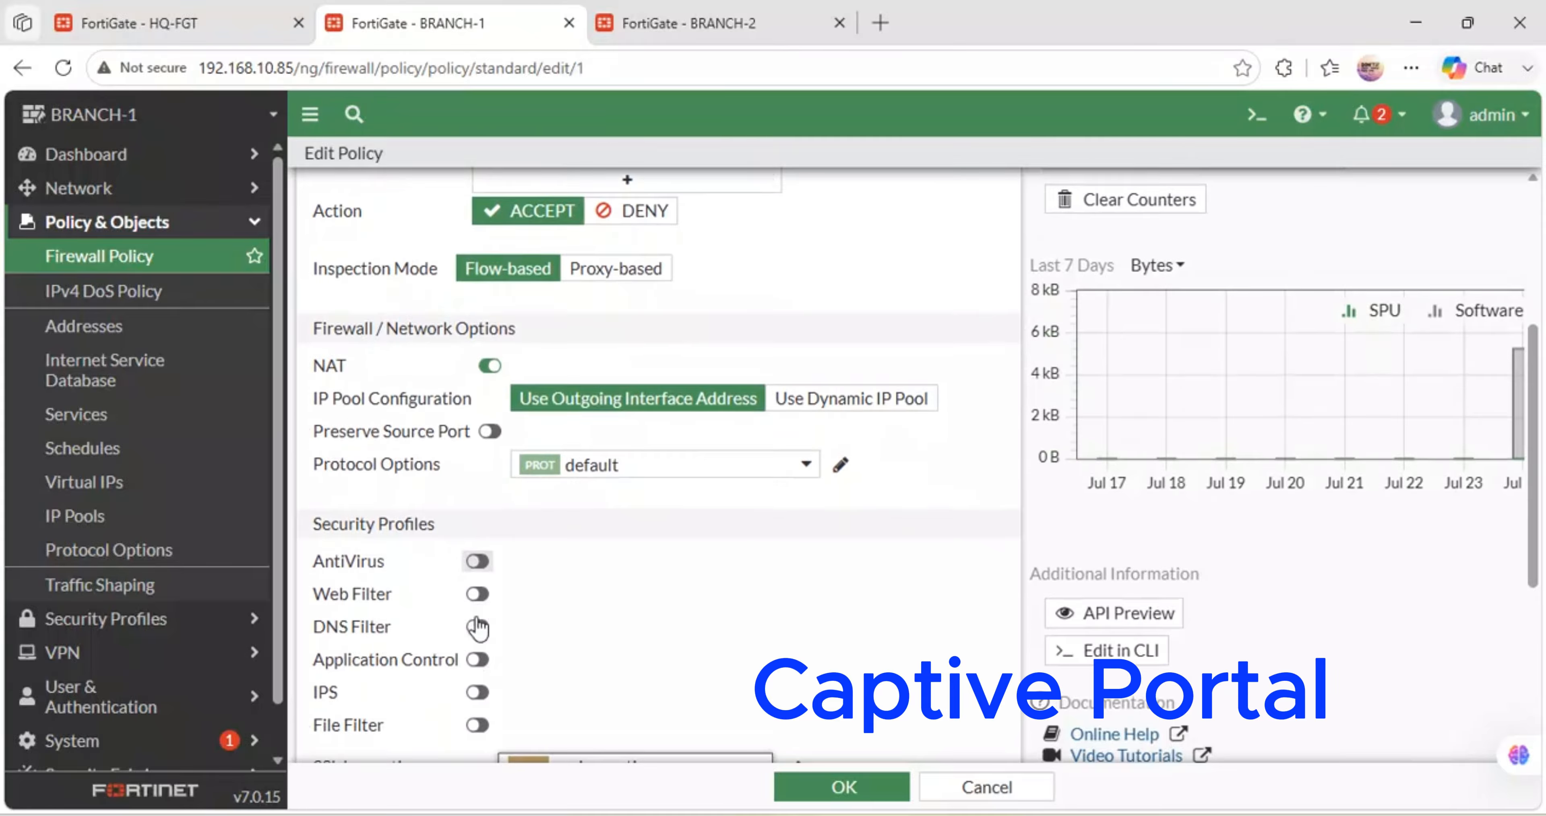
{"action": "left_click", "coordinate": [479, 566]}
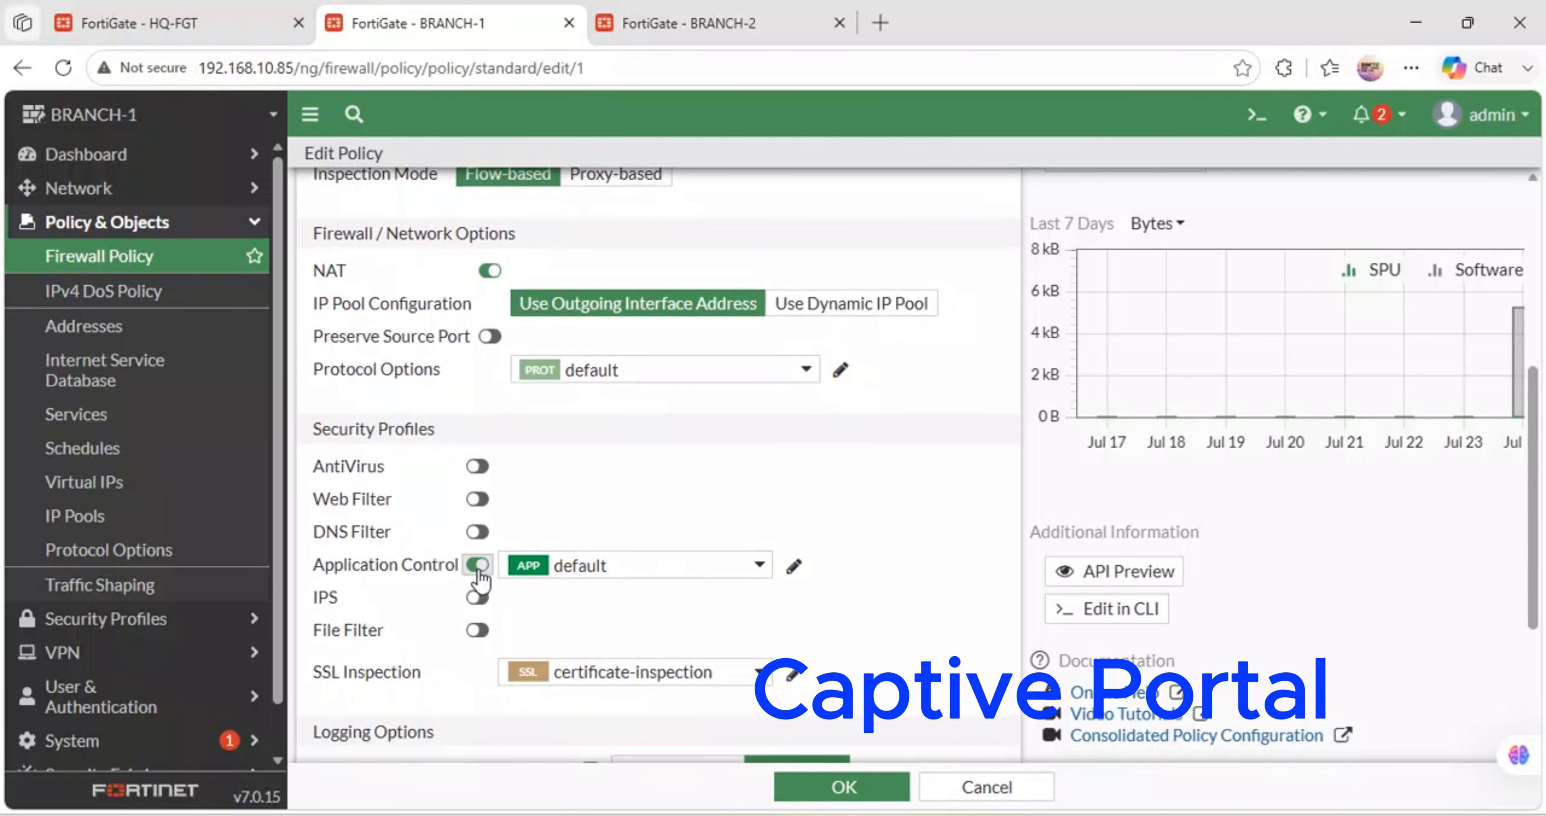
{"action": "left_click", "coordinate": [631, 569]}
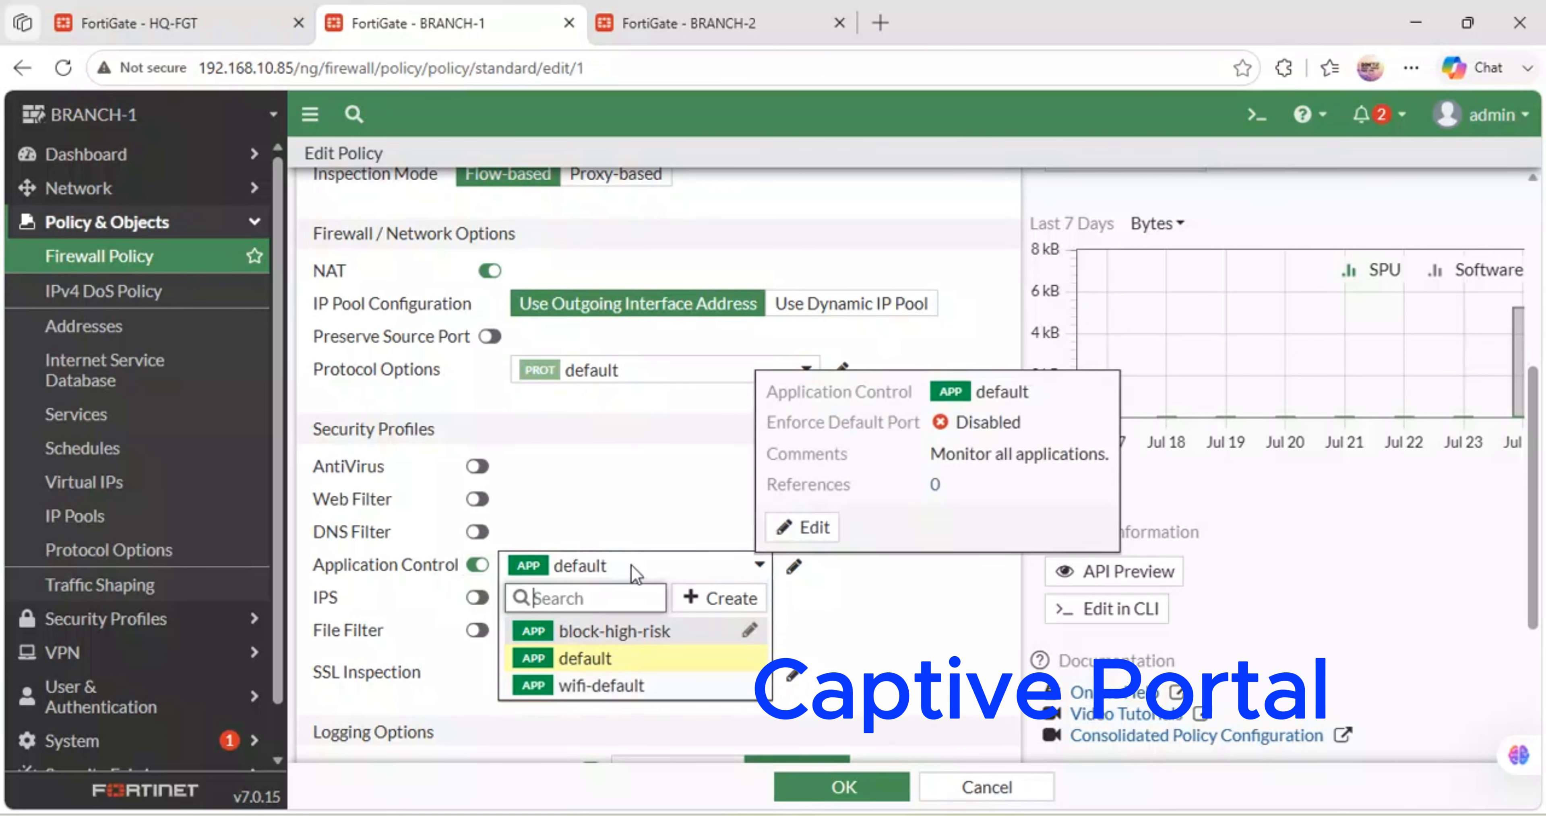
{"action": "left_click", "coordinate": [614, 522]}
{"action": "left_click", "coordinate": [479, 564]}
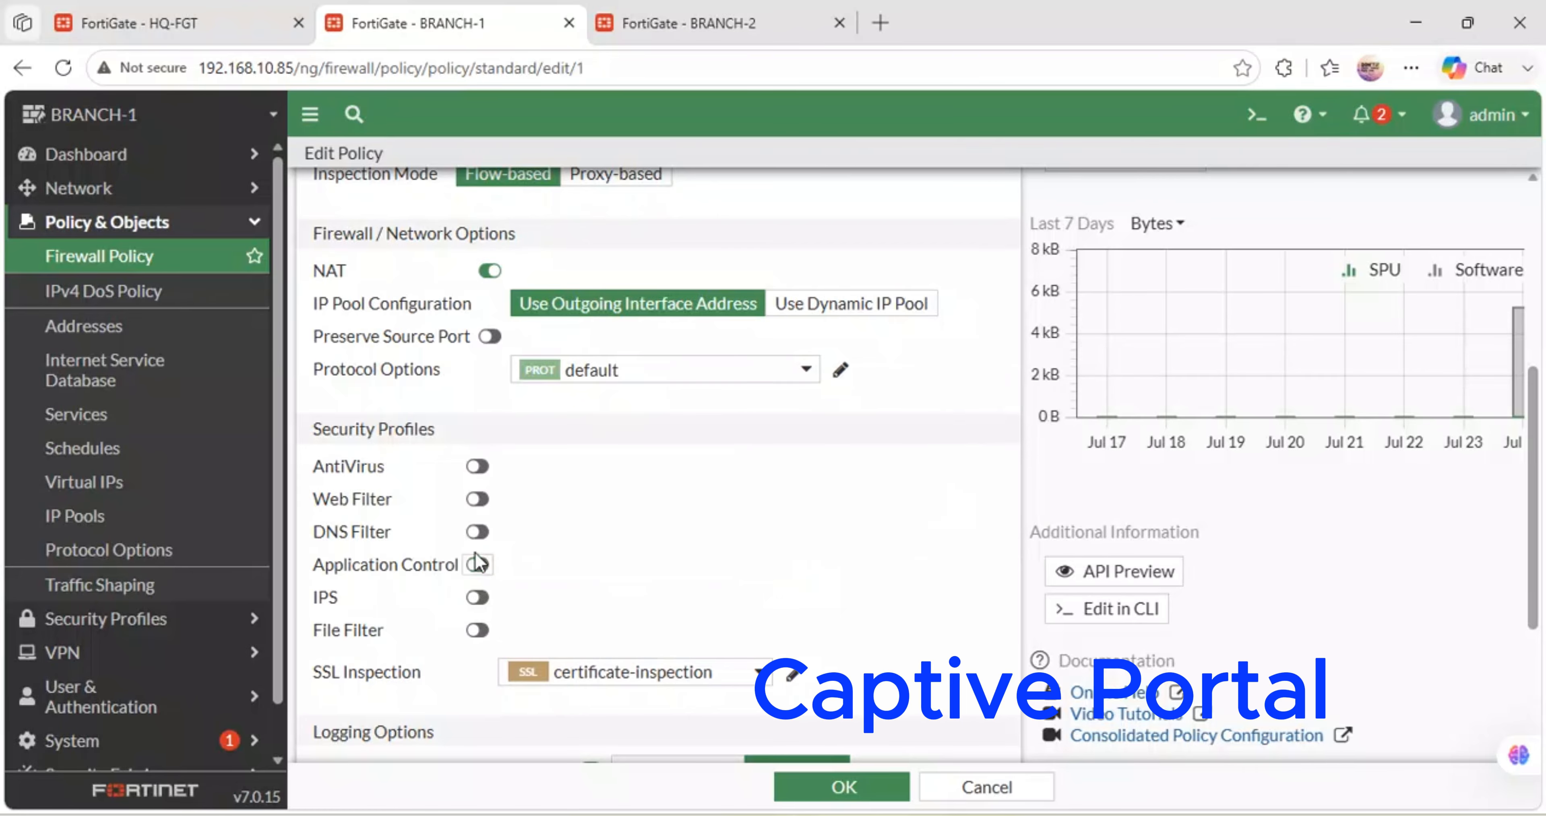
{"action": "scroll", "coordinate": [575, 530], "scroll_direction": "down", "scroll_amount": 1}
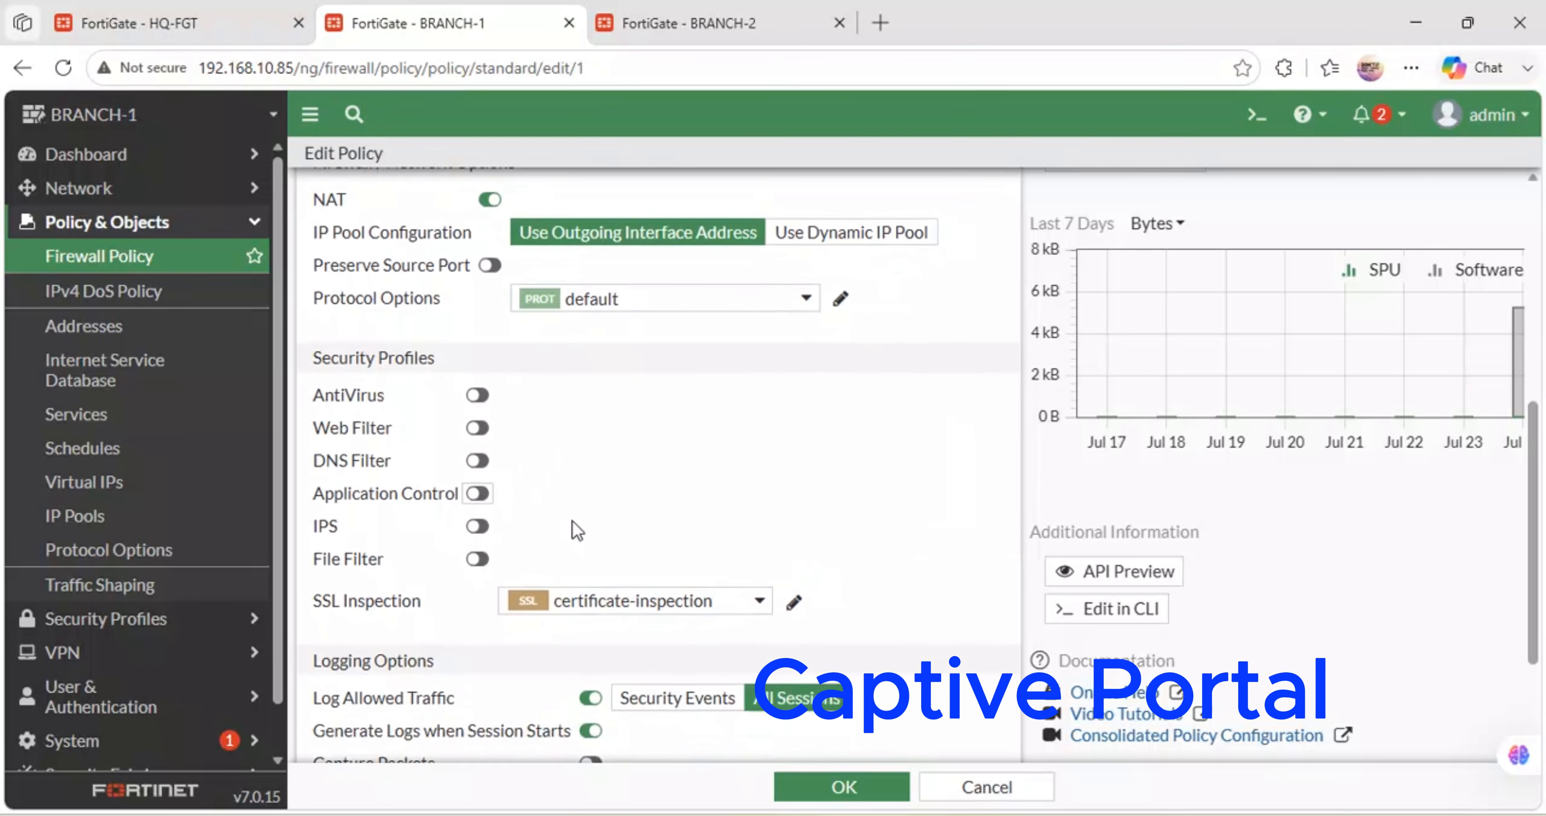
{"action": "scroll", "coordinate": [577, 531], "scroll_direction": "down", "scroll_amount": 3}
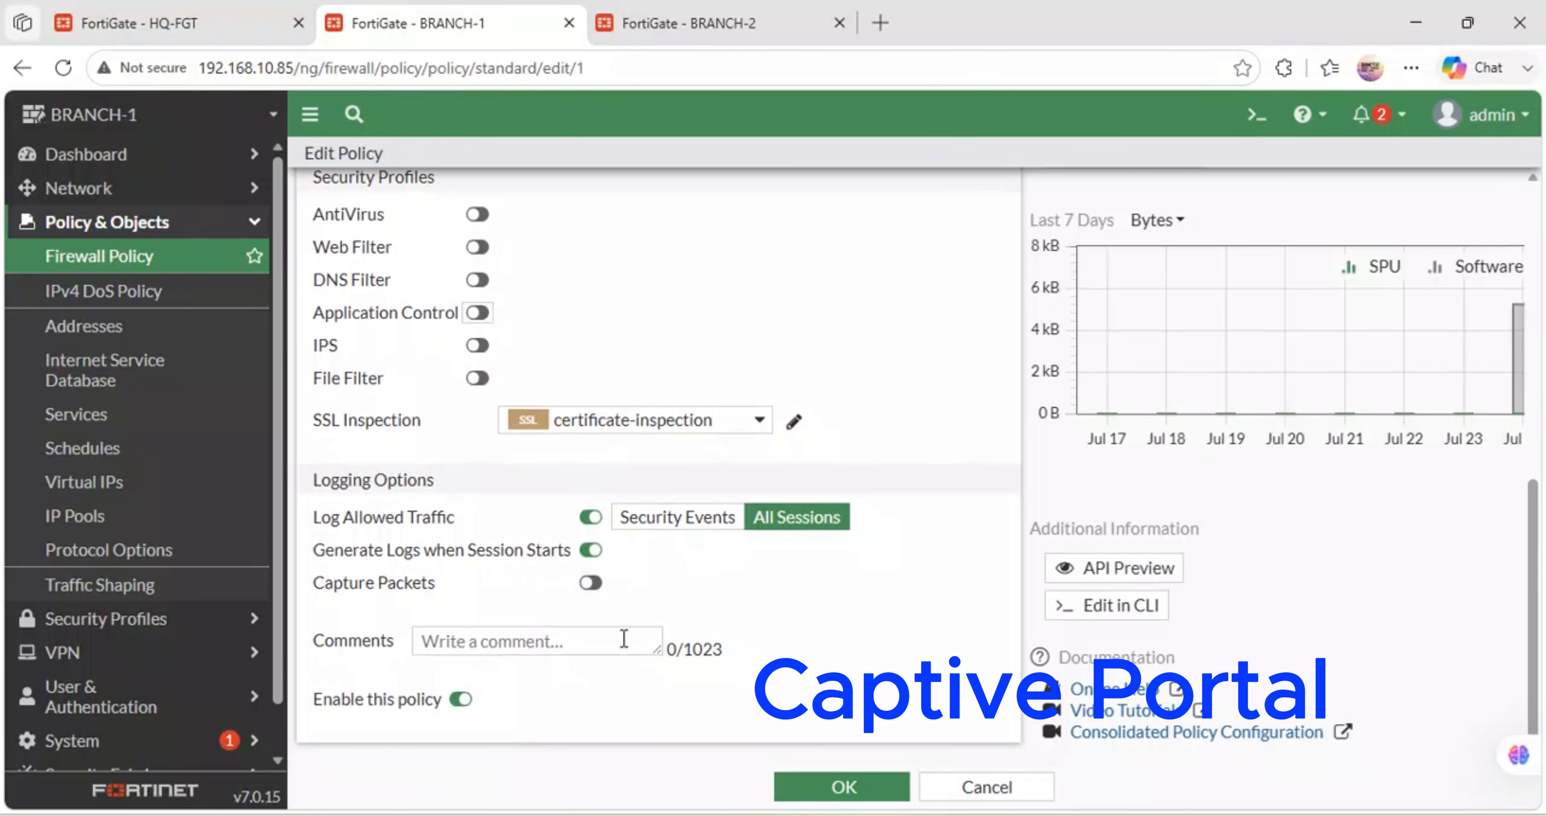
{"action": "left_click", "coordinate": [855, 791]}
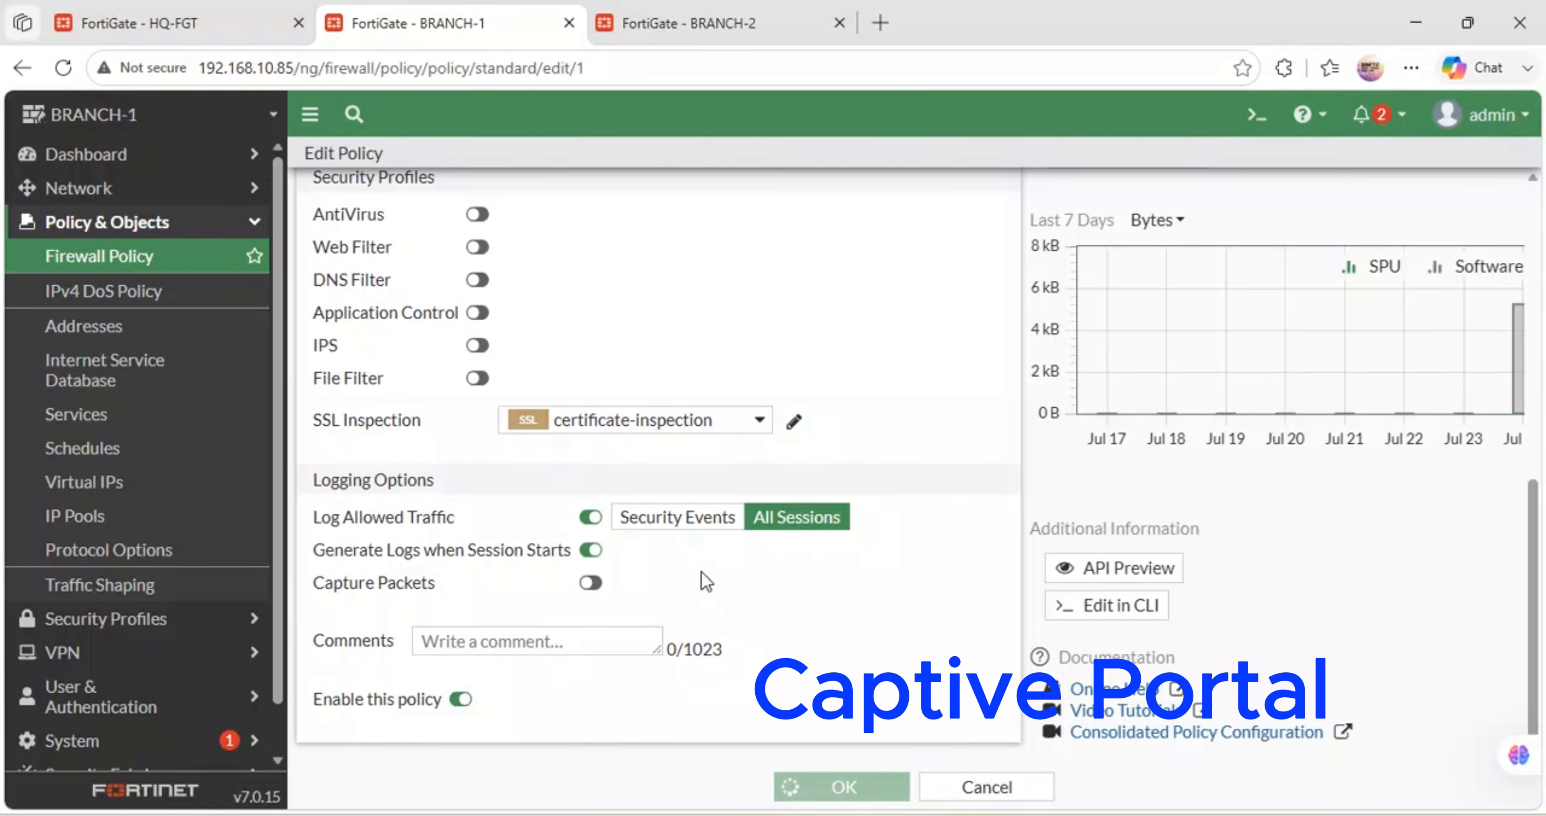
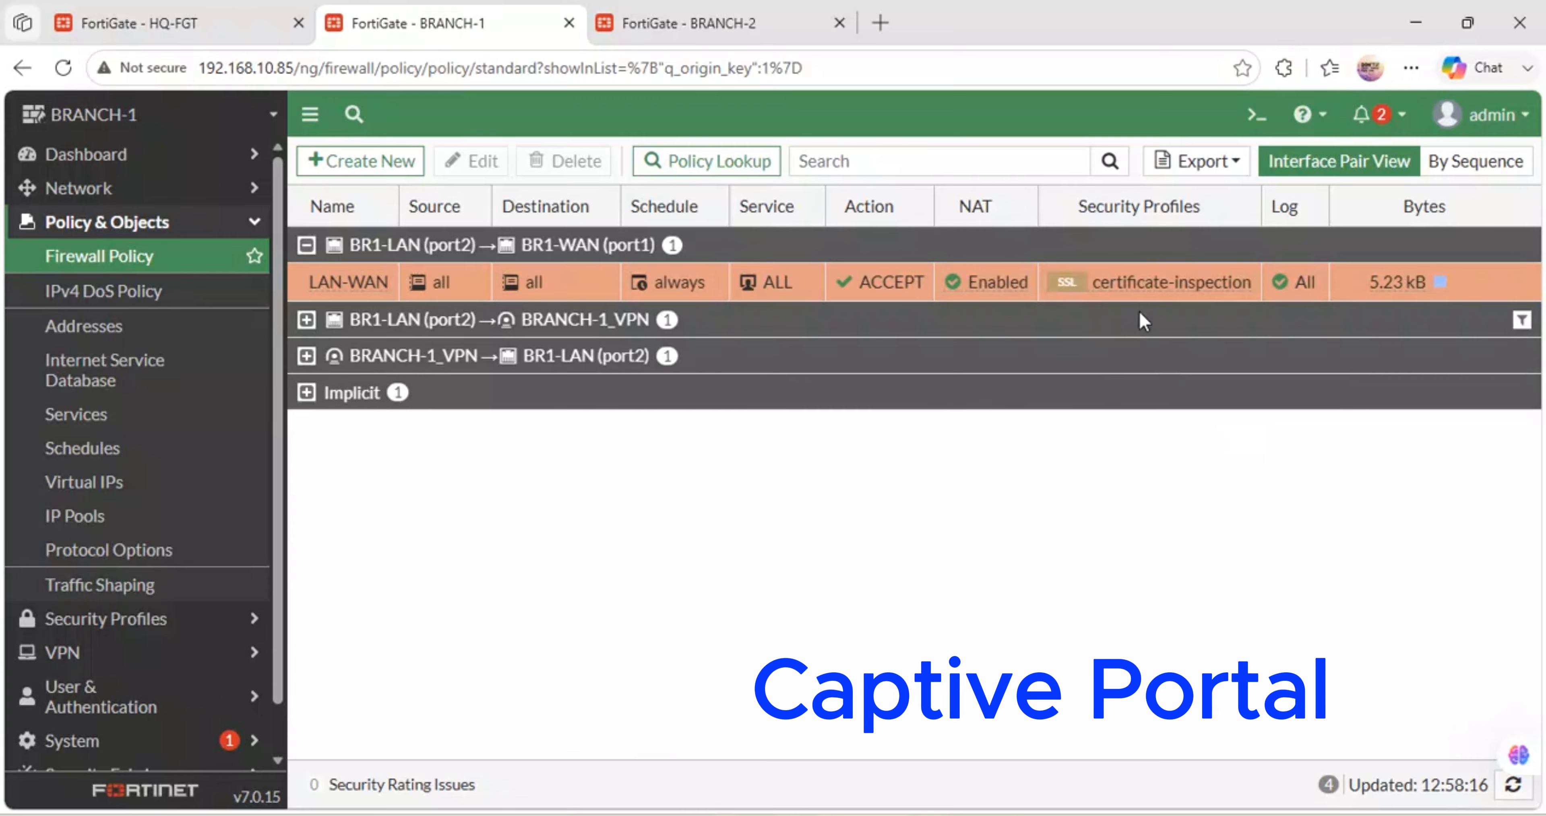
- Browse the security profiles offered for the LAN-WAN policy, then cancel without changes
{"action": "left_click", "coordinate": [1248, 281]}
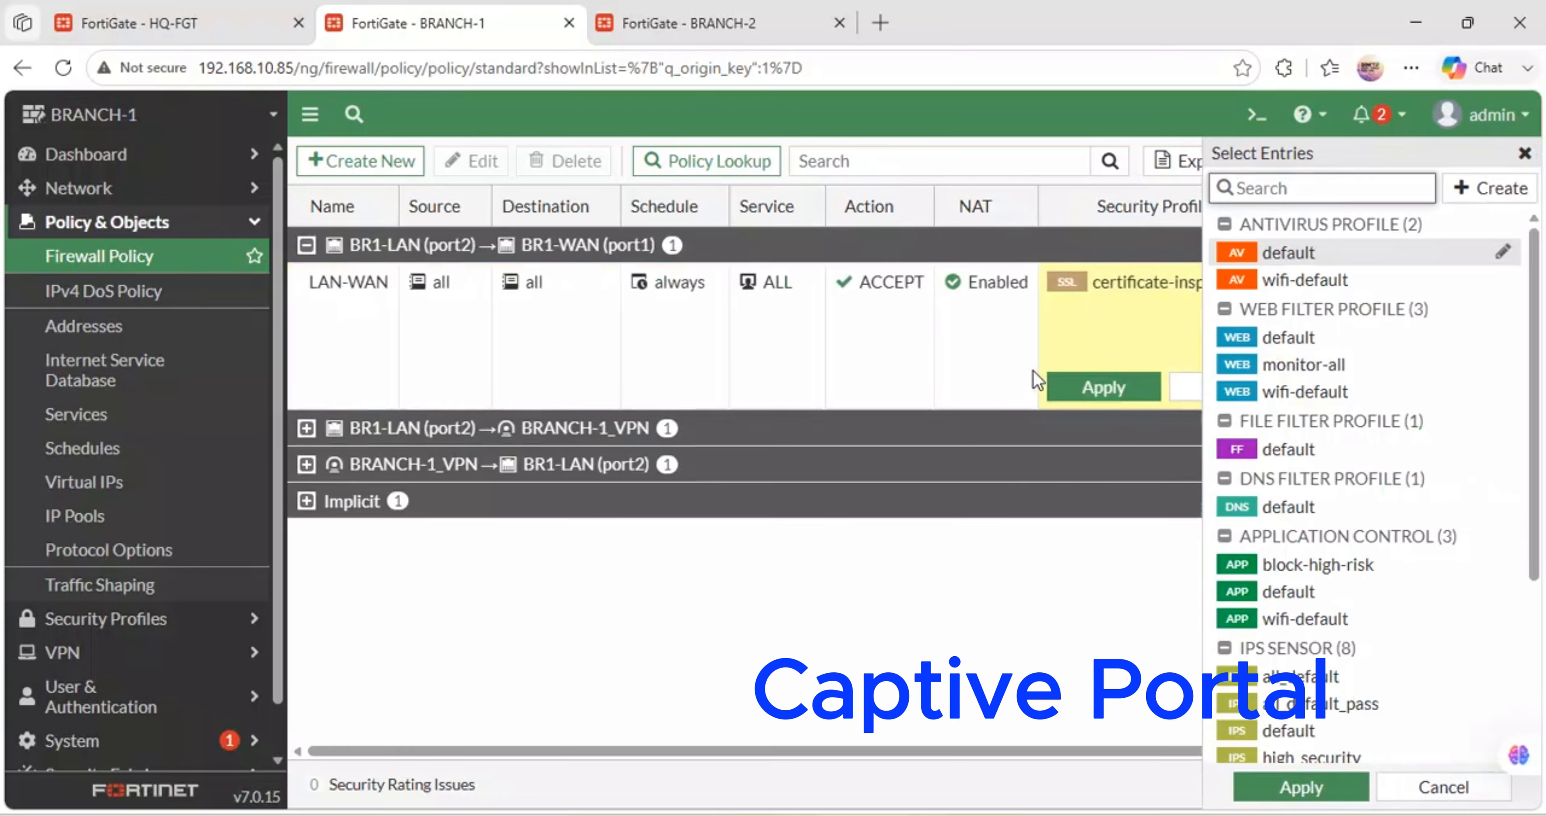
{"action": "mouse_move", "coordinate": [1355, 565]}
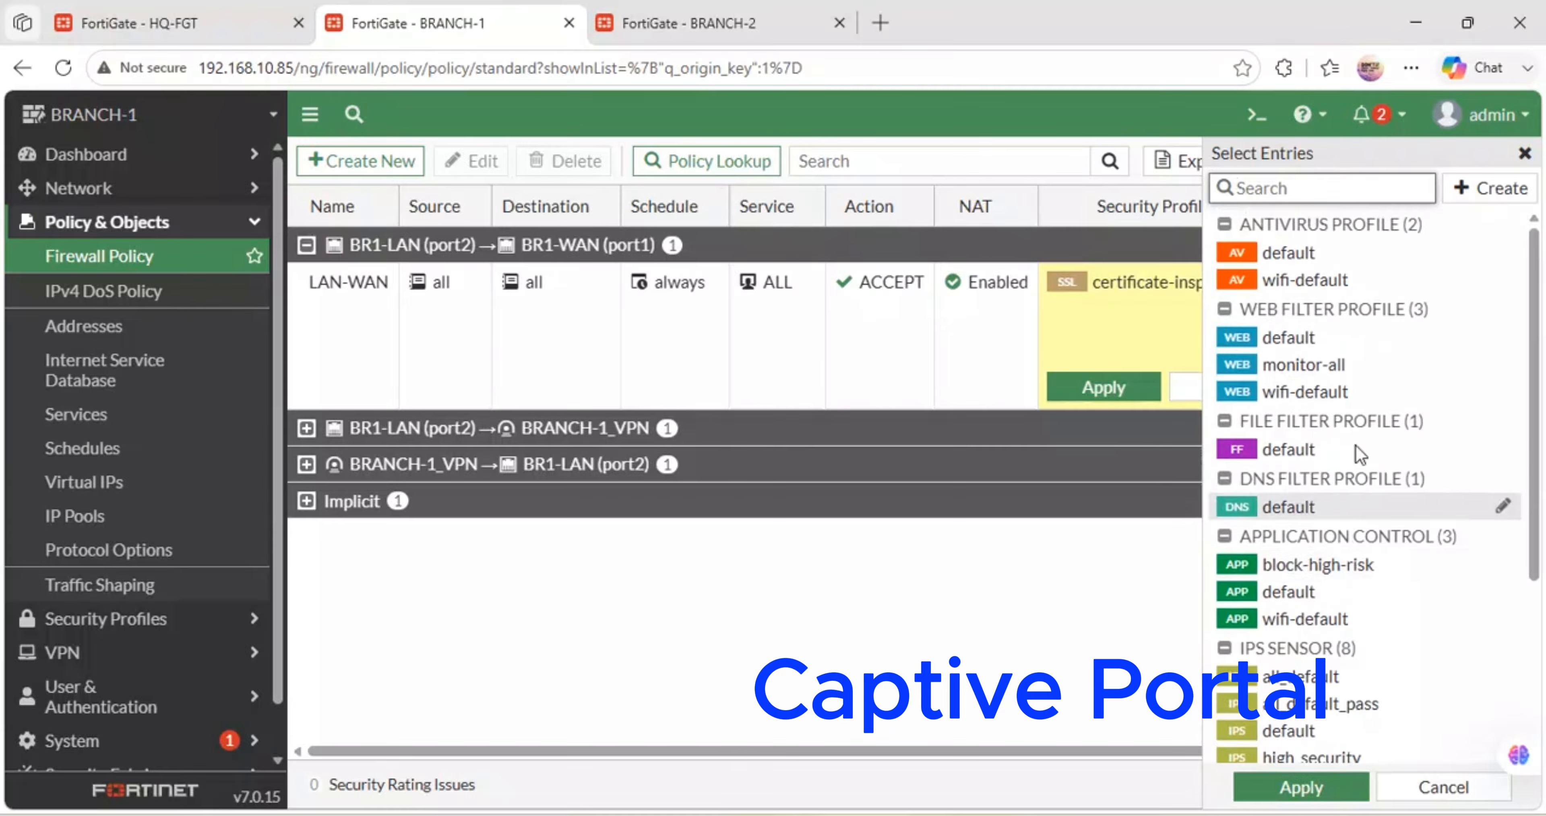
{"action": "scroll", "coordinate": [1362, 511], "scroll_direction": "down", "scroll_amount": 4}
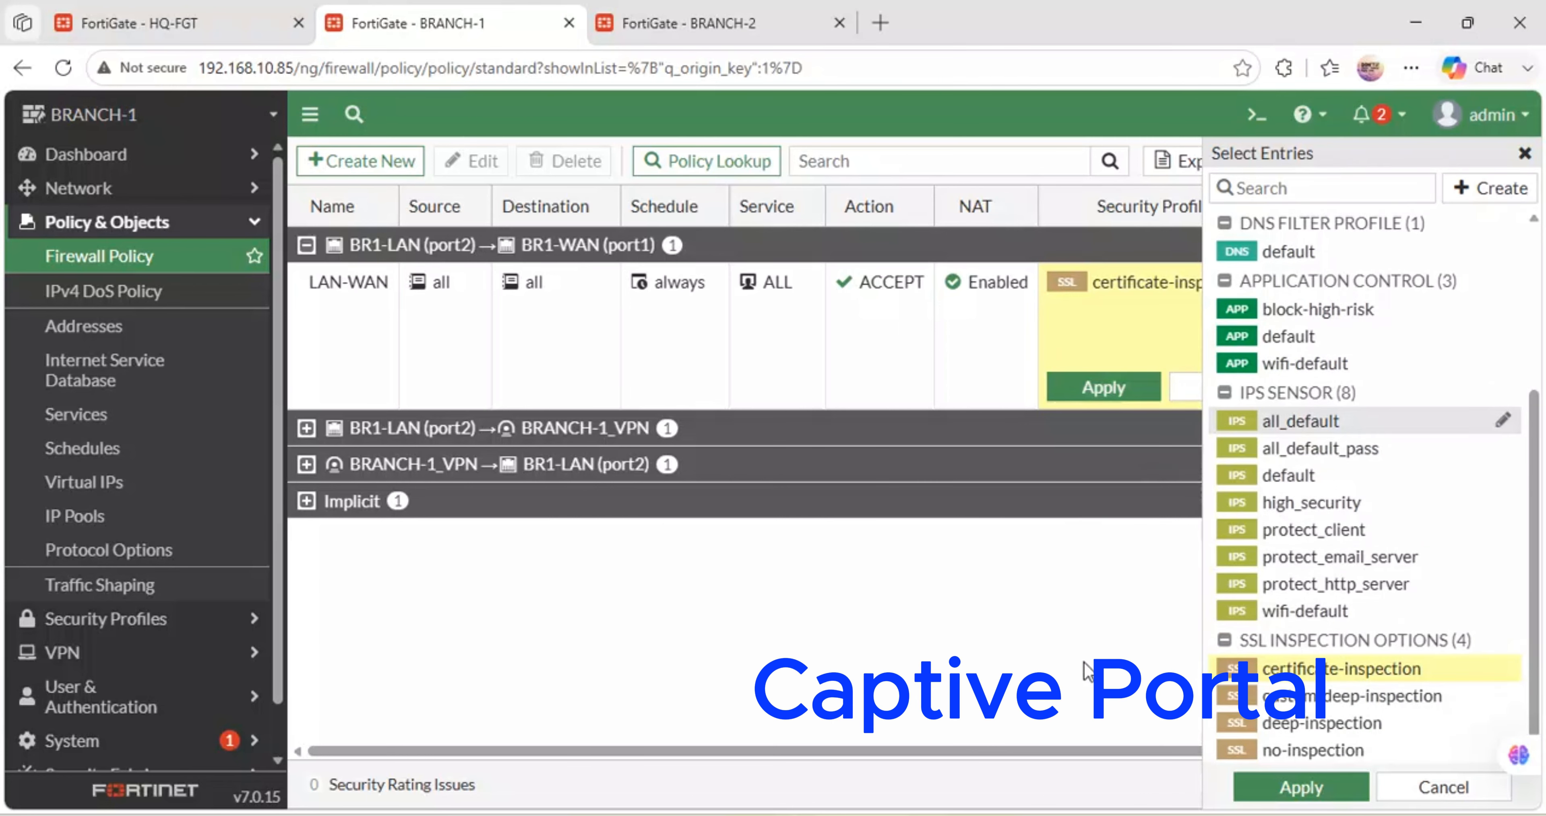
{"action": "left_click", "coordinate": [1434, 790]}
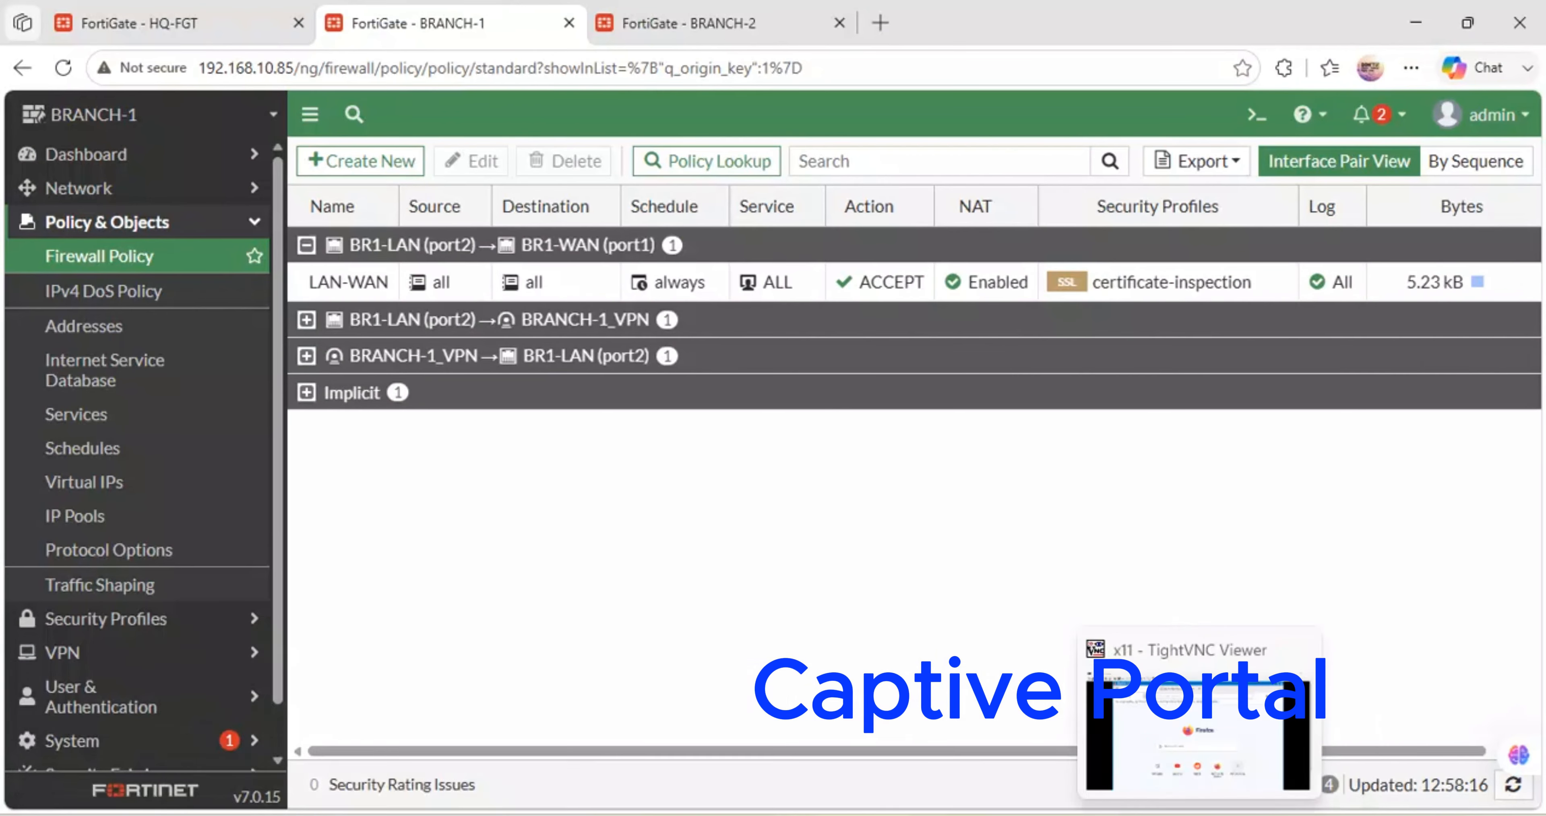
- Bring the TightVNC remote Firefox session to the front
{"action": "left_click", "coordinate": [1199, 736]}
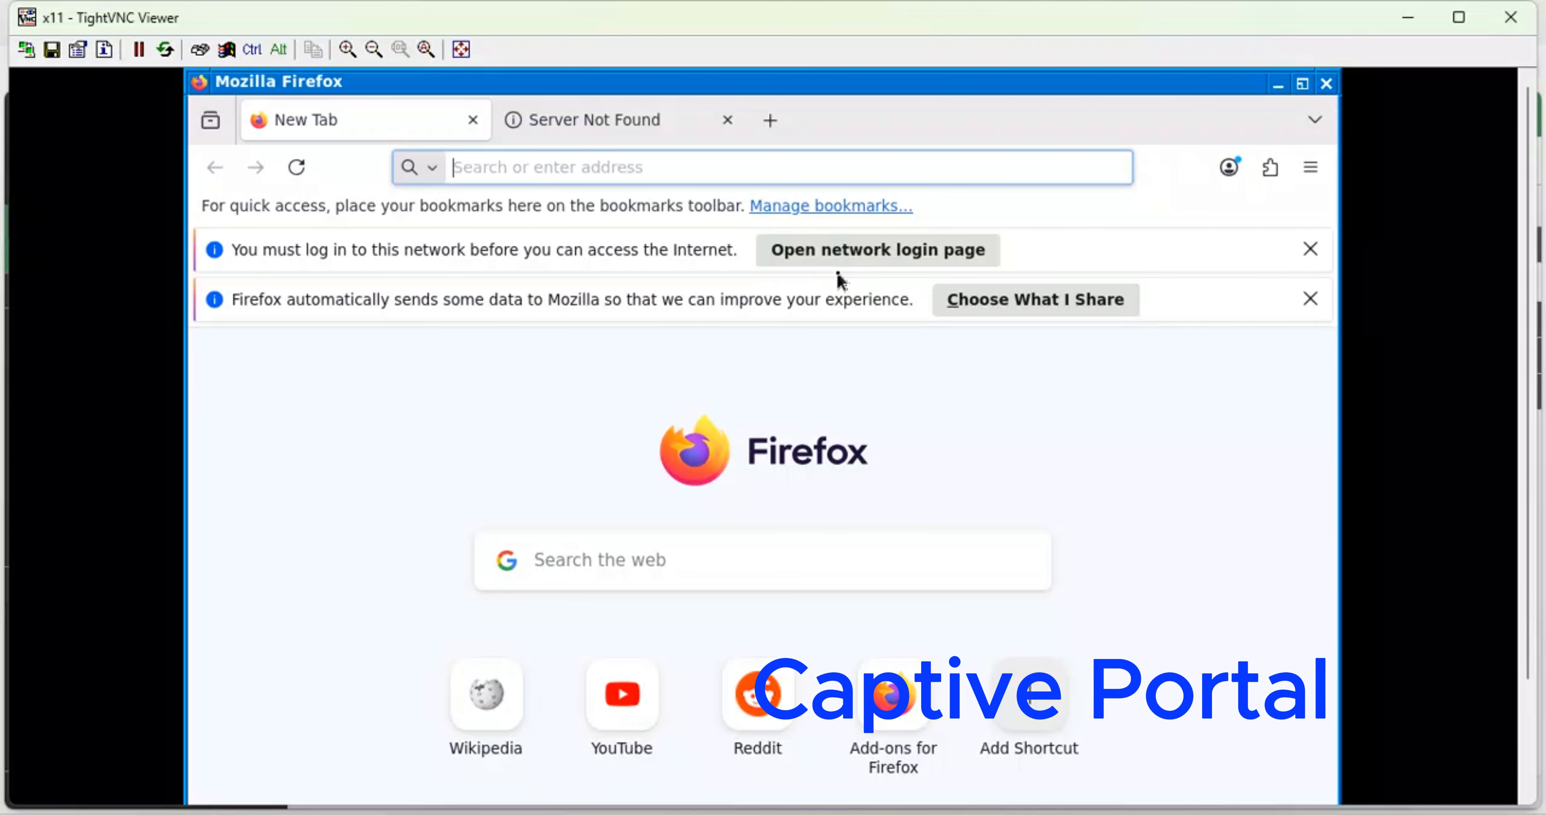
- Dismiss the Firefox data-sharing notice and open the firewall's network login page
{"action": "left_click", "coordinate": [1311, 300]}
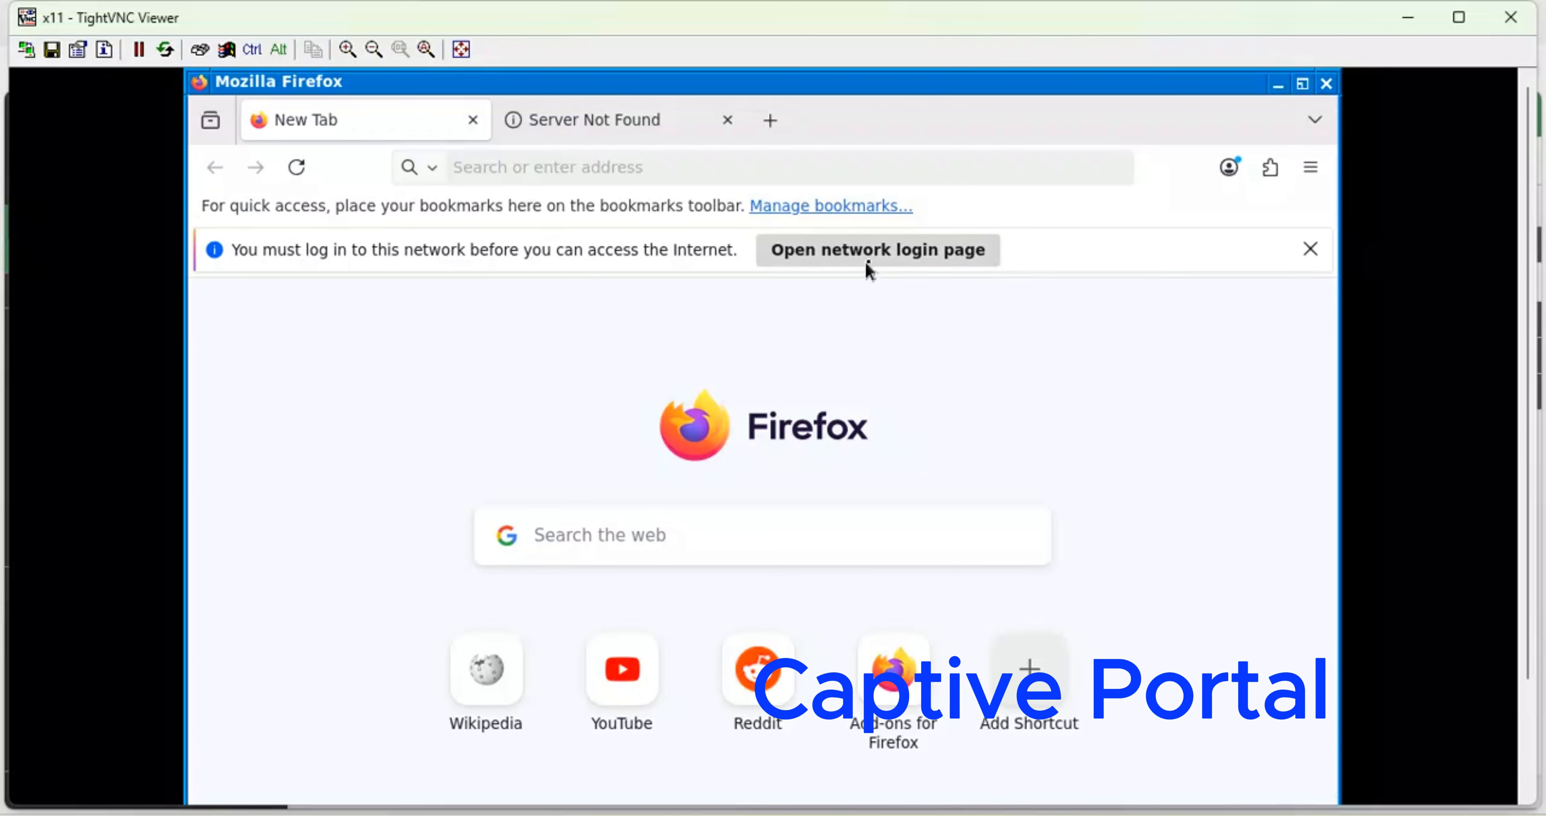
{"action": "left_click", "coordinate": [882, 257]}
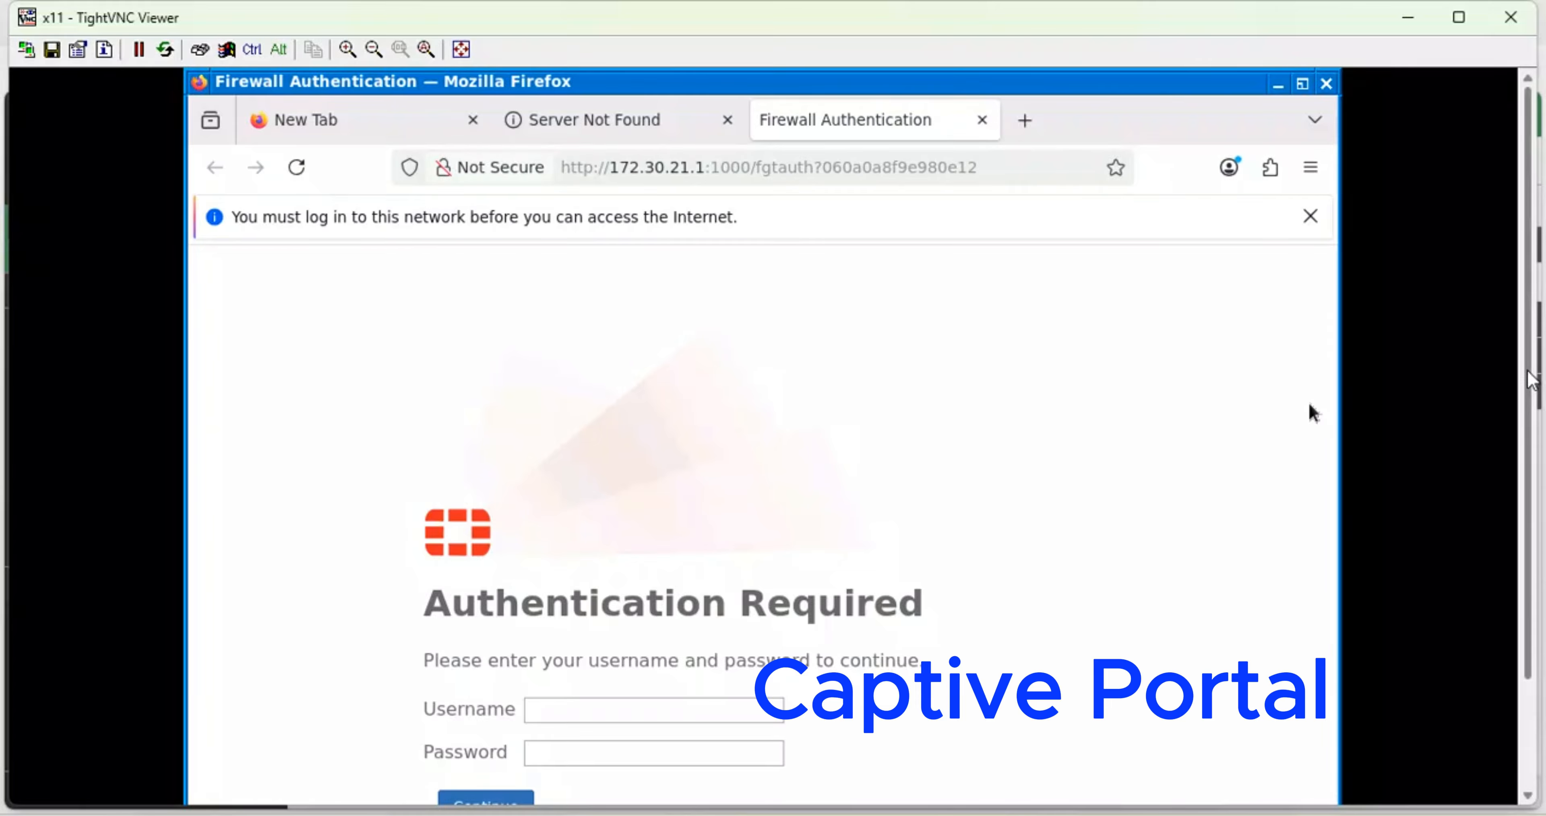
- Log in to the captive portal with the portal user's credentials, declining to save the password
{"action": "left_click_drag", "start_coordinate": [1529, 379], "coordinate": [1535, 462]}
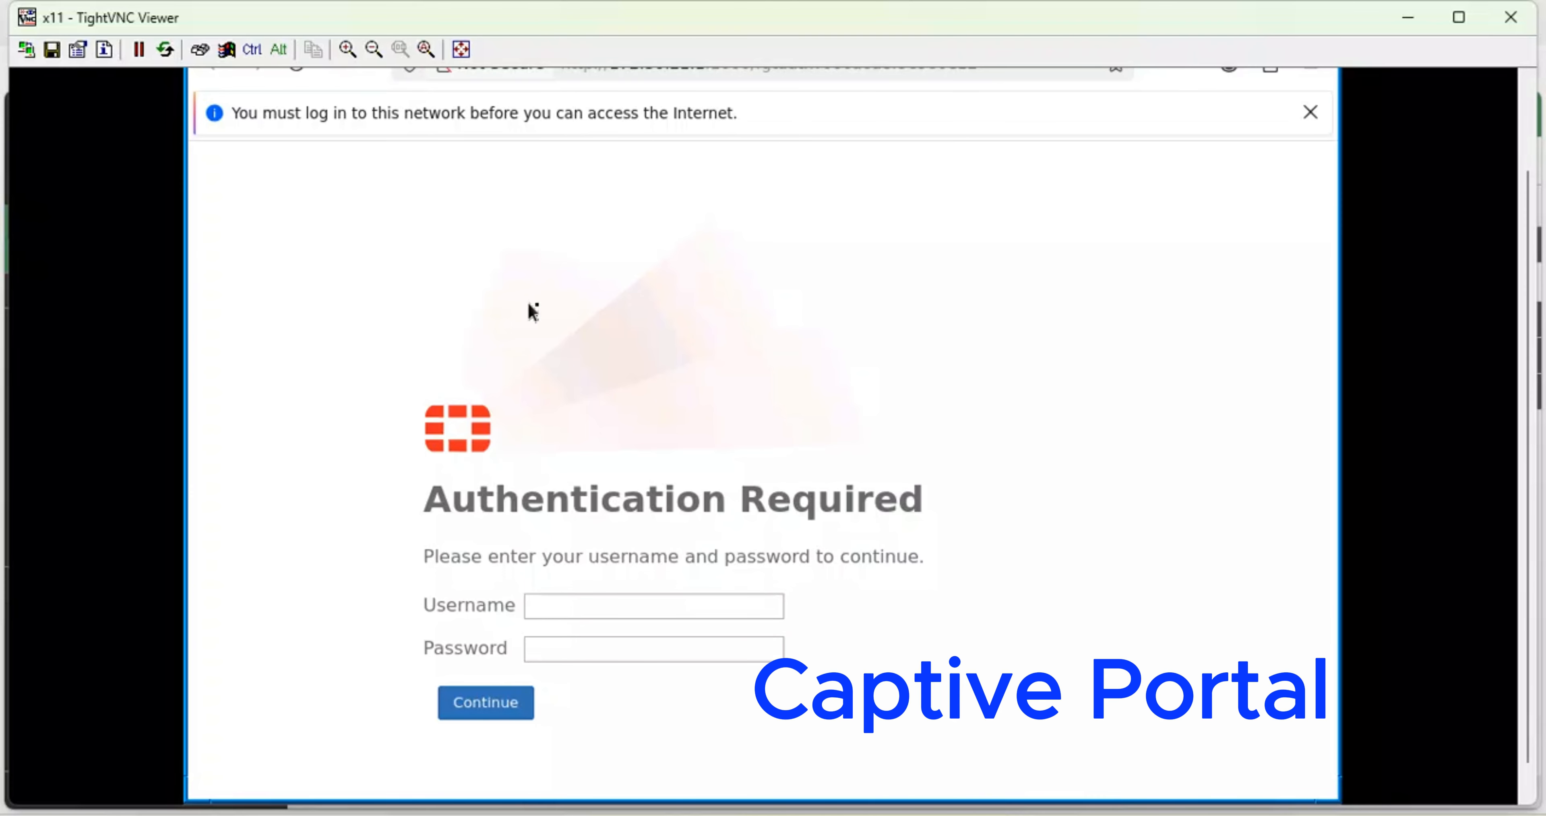
{"action": "left_click", "coordinate": [581, 607]}
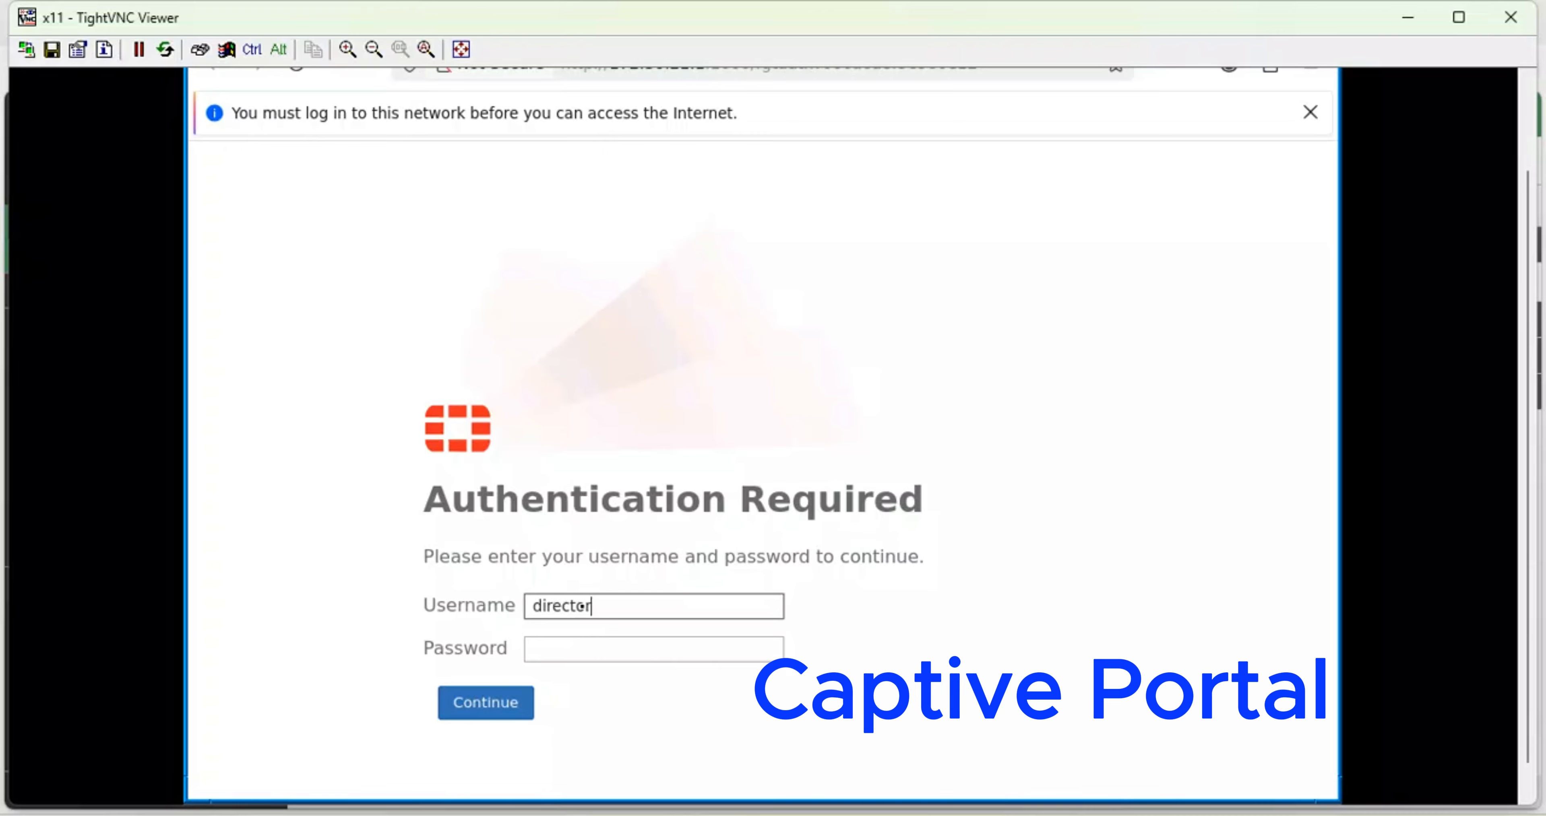
{"action": "key", "text": "Tab"}
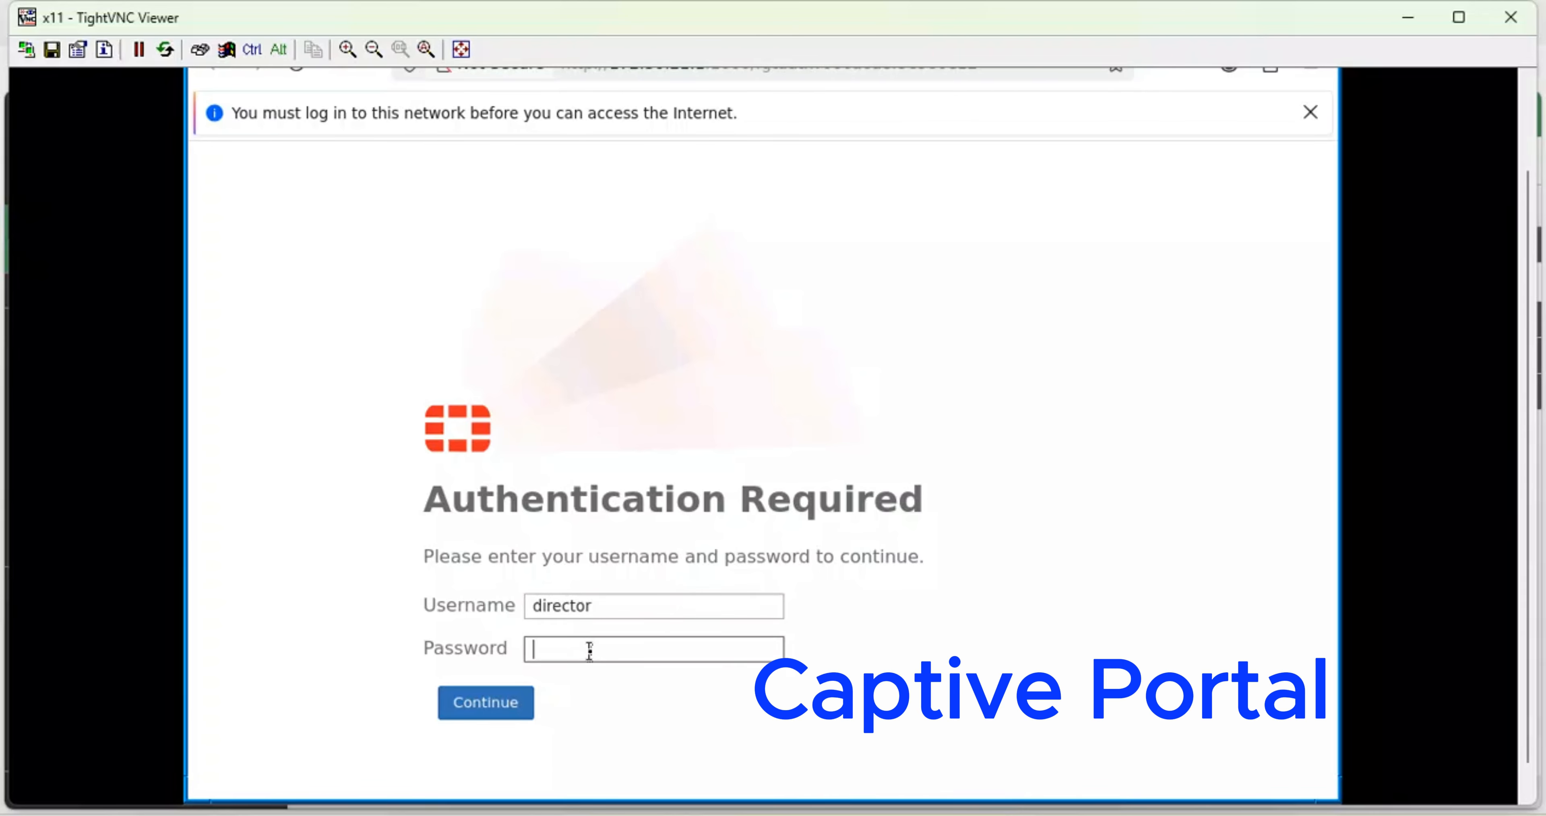
{"action": "type", "text": "*****"}
{"action": "left_click", "coordinate": [489, 706]}
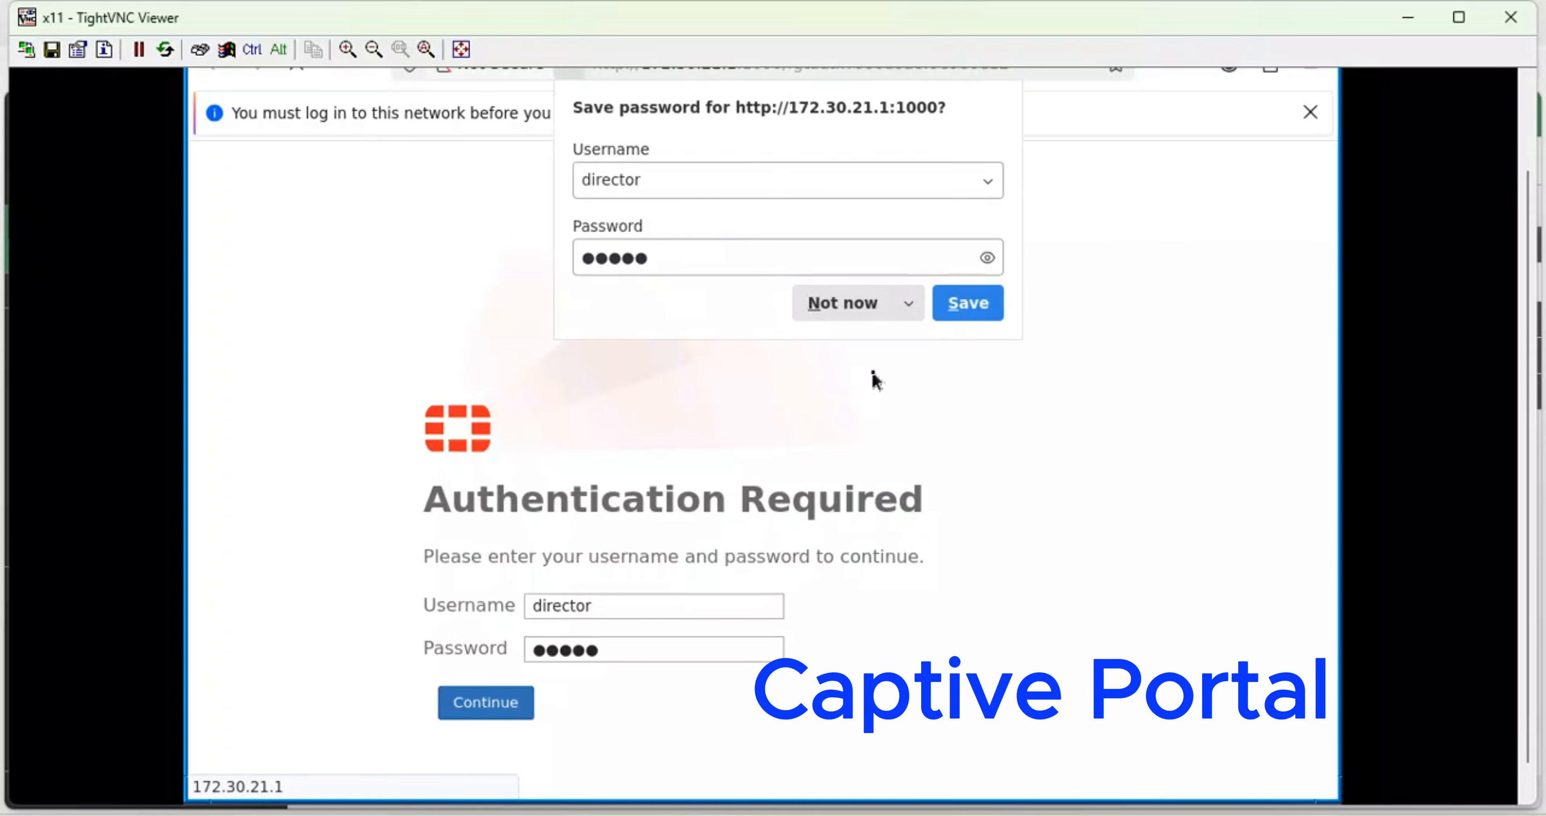
{"action": "left_click", "coordinate": [884, 300]}
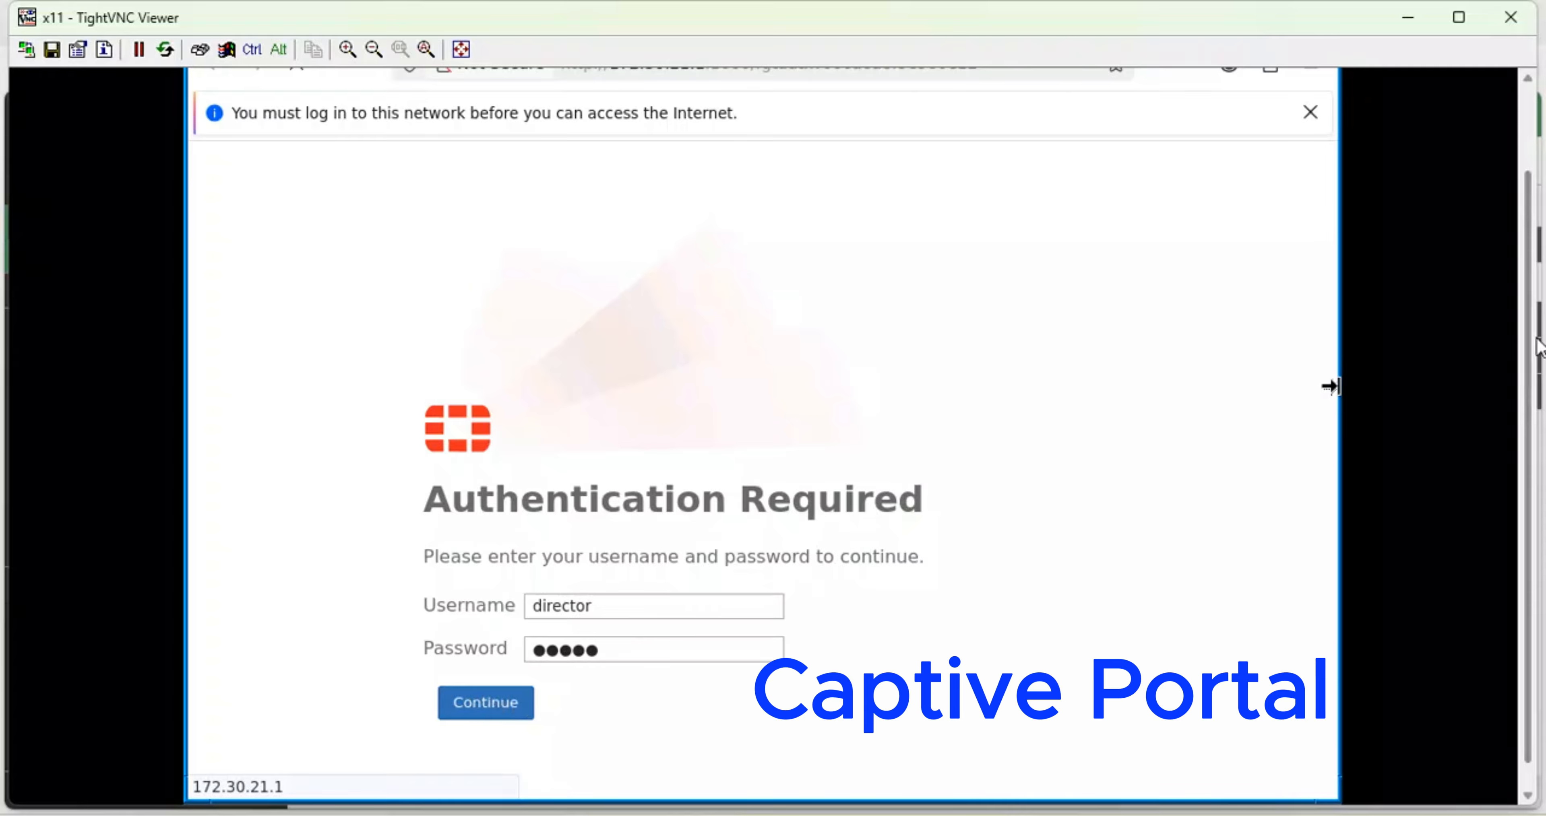
{"action": "scroll", "coordinate": [1535, 390], "scroll_direction": "down", "scroll_amount": 1}
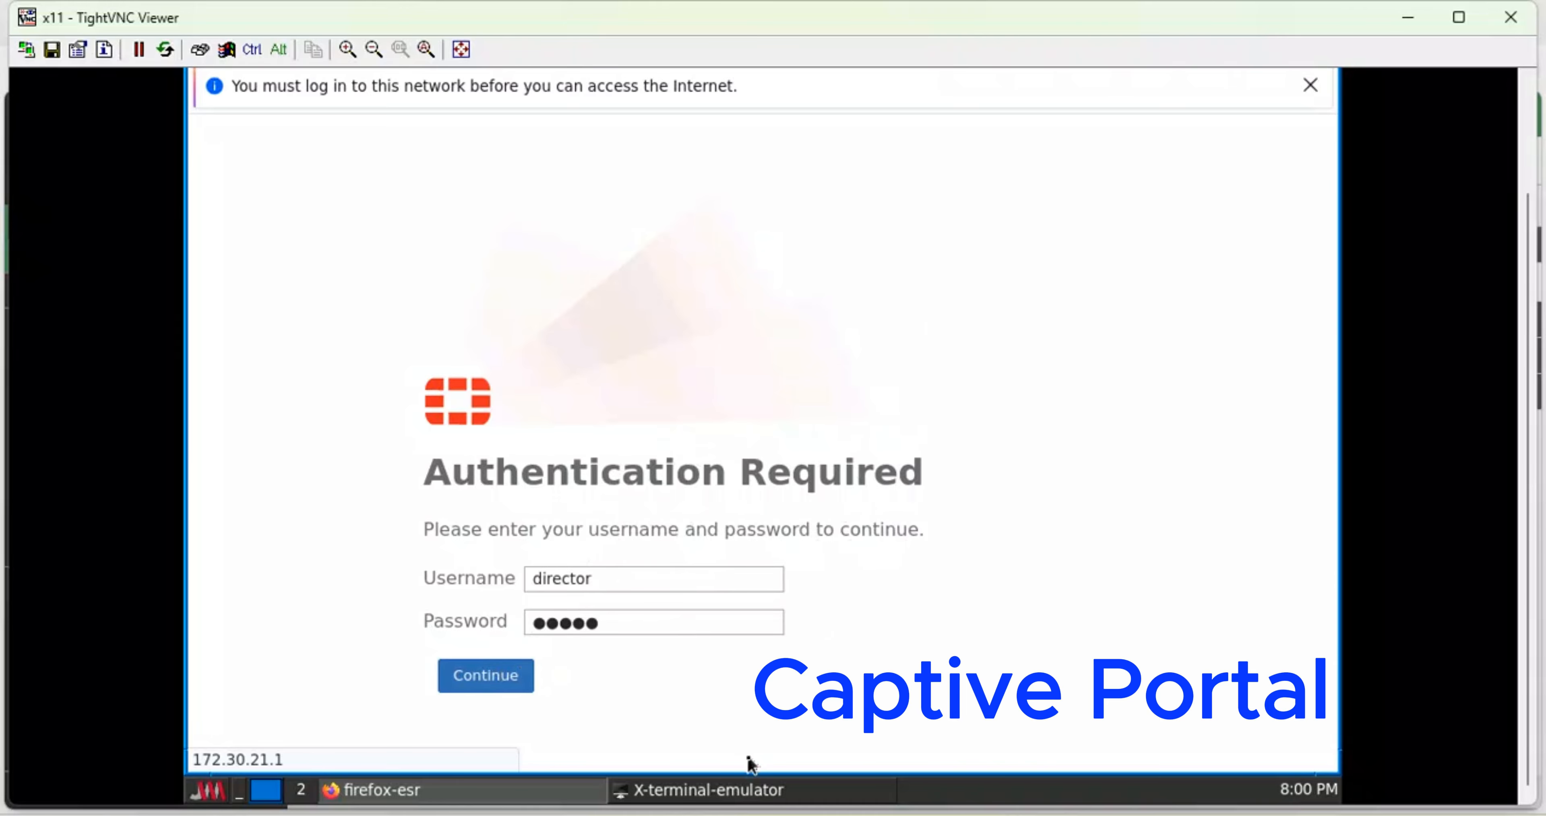
- Switch between LXTerminal and Firefox, then close the terminal to reveal the portal page
{"action": "left_click", "coordinate": [742, 790]}
{"action": "left_click", "coordinate": [624, 566]}
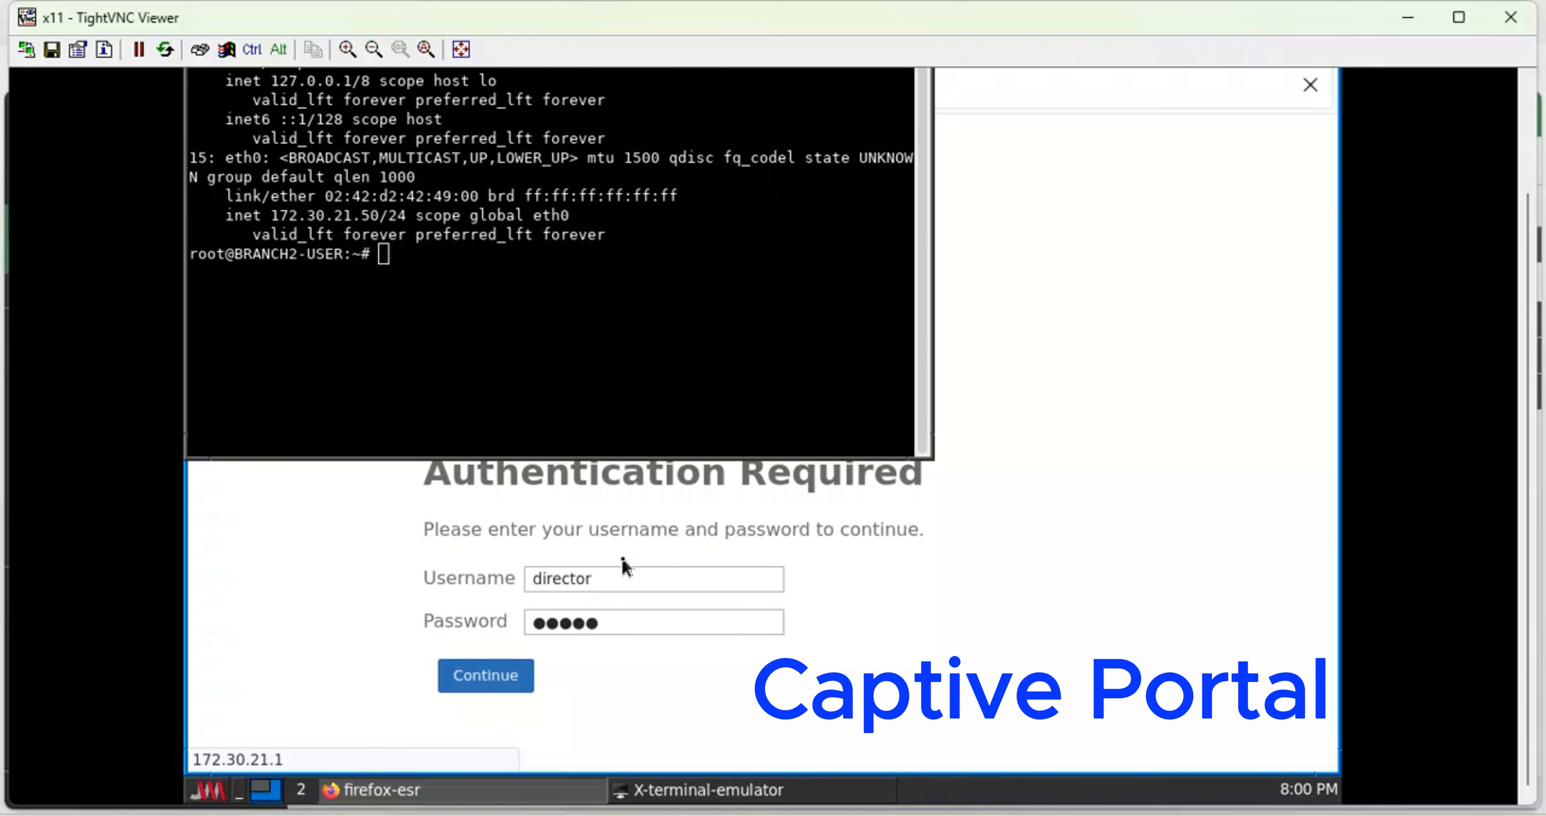
{"action": "left_click", "coordinate": [519, 297]}
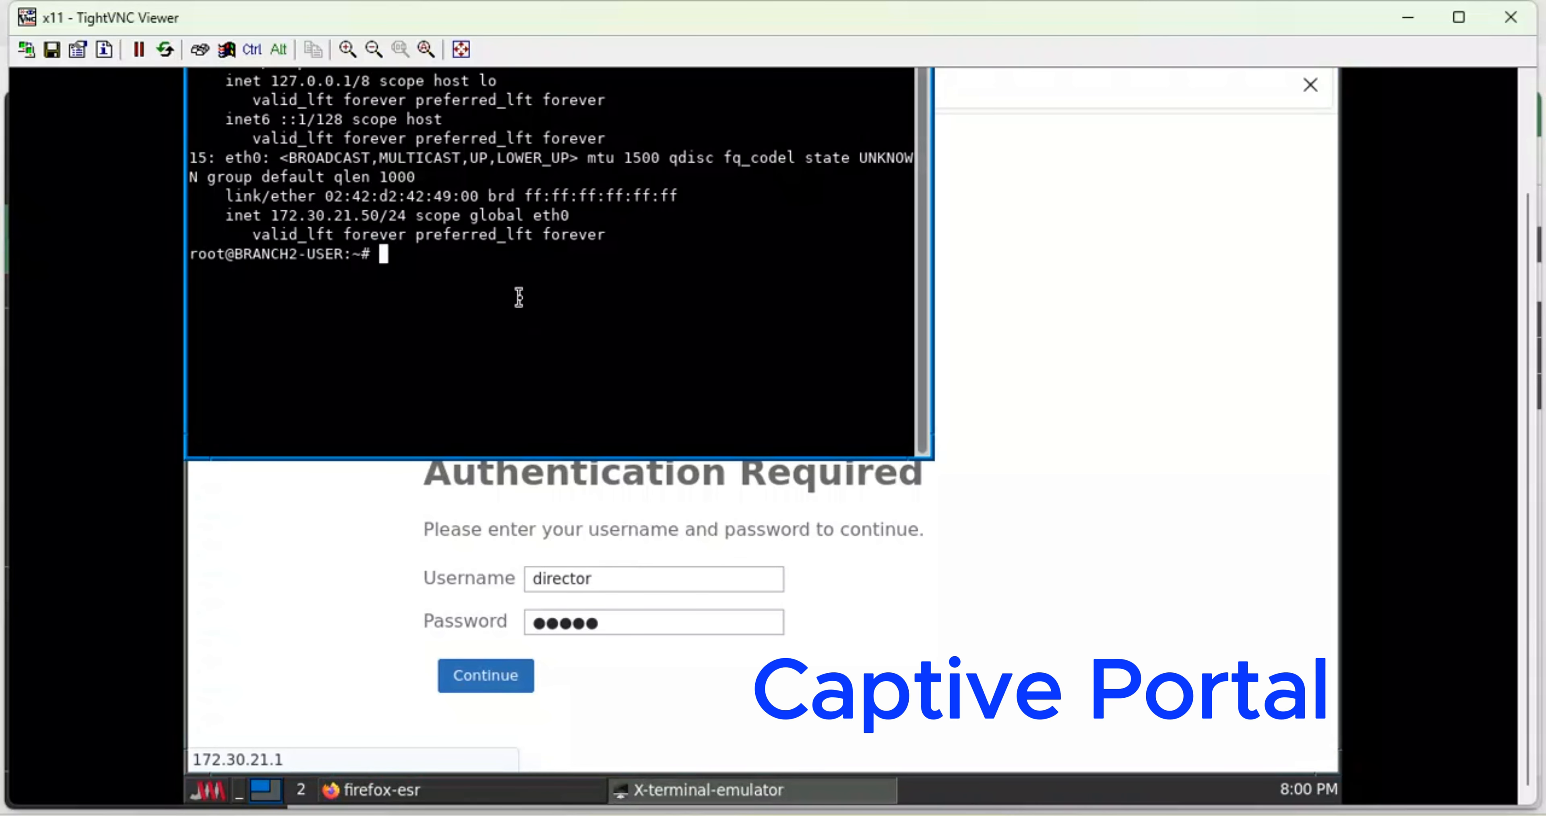
{"action": "type", "text": "ping"}
{"action": "left_click", "coordinate": [1270, 197]}
{"action": "scroll", "coordinate": [1513, 144], "scroll_direction": "up", "scroll_amount": 3}
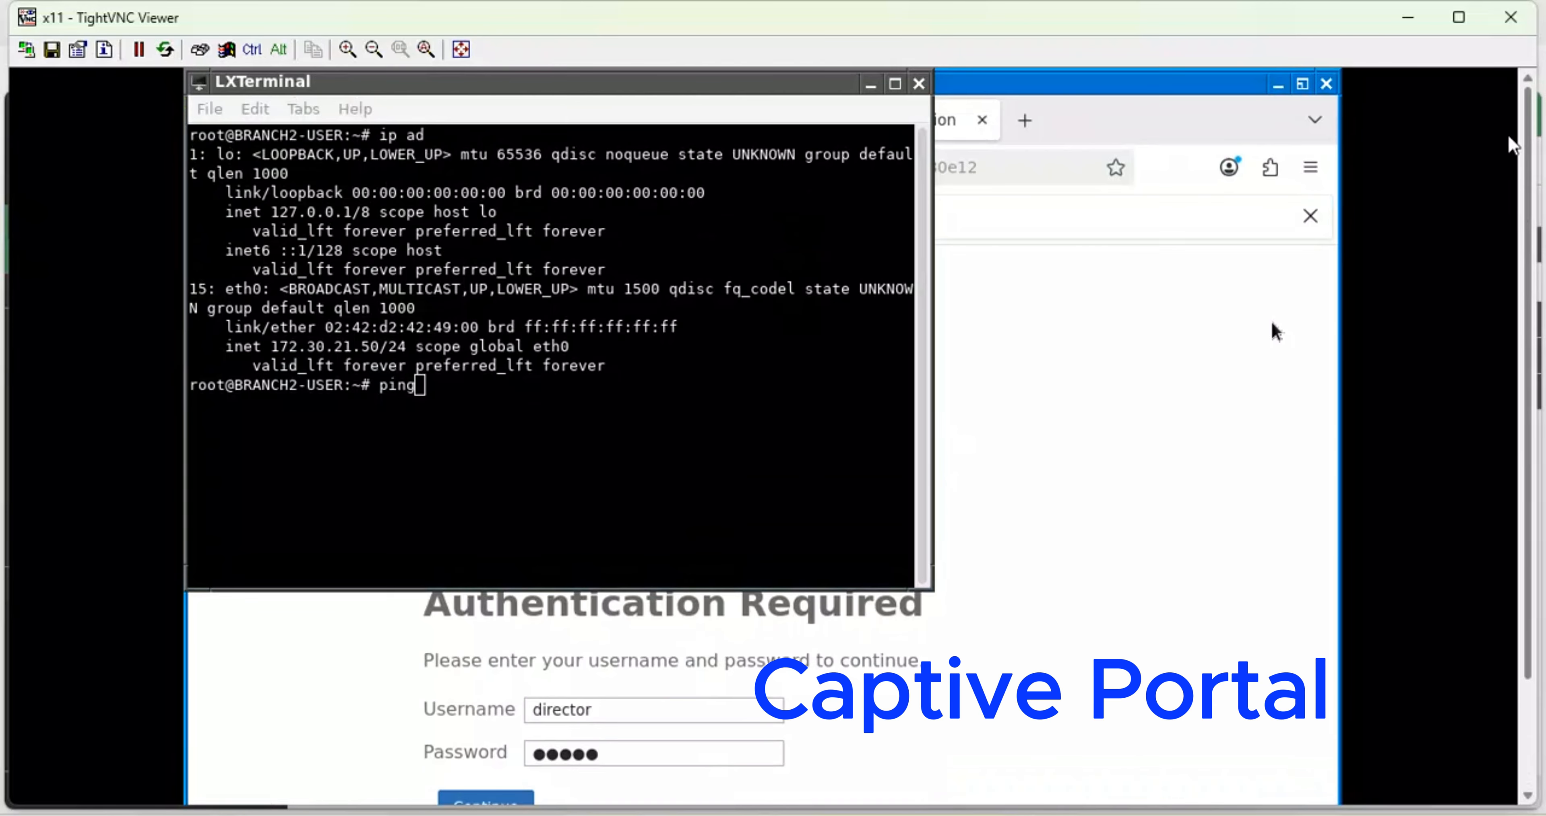
{"action": "left_click", "coordinate": [919, 84]}
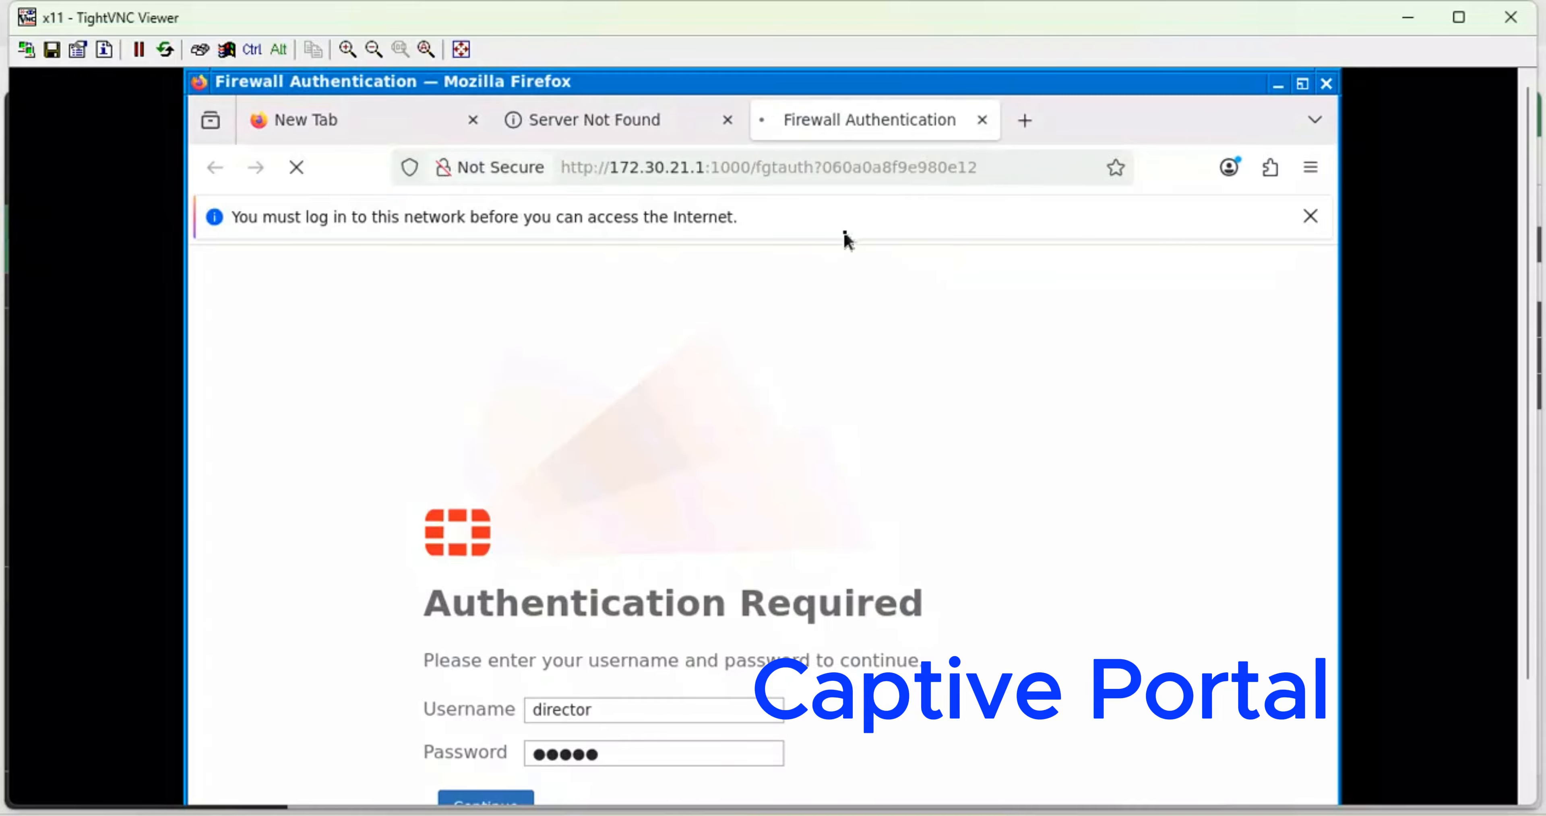
- Load facebook.com in the Server Not Found tab, then go back to the Firewall Authentication tab
{"action": "left_click", "coordinate": [618, 129]}
{"action": "left_click", "coordinate": [546, 169]}
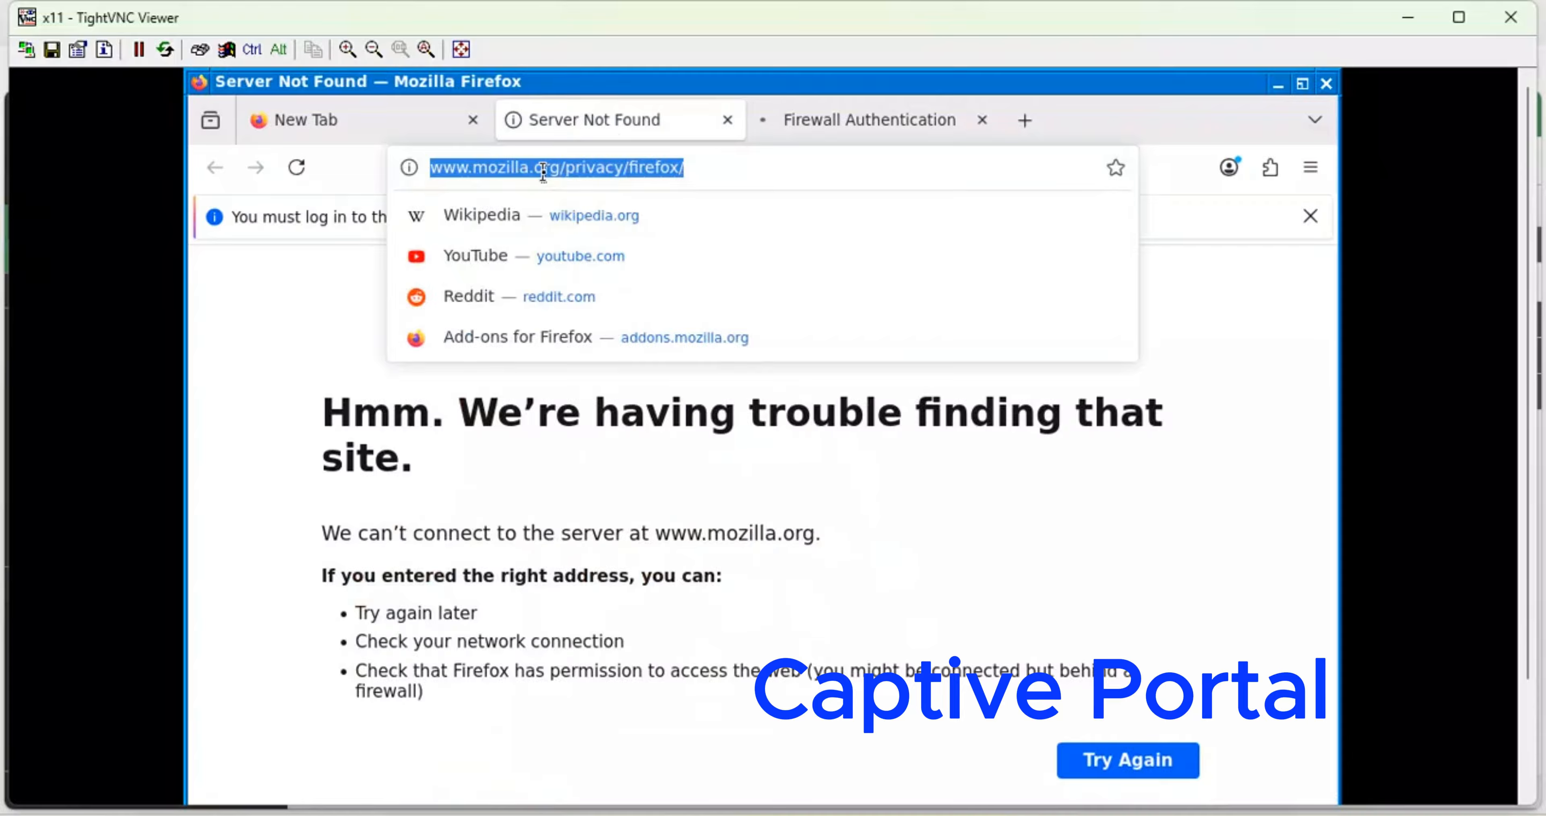
{"action": "type", "text": "face"}
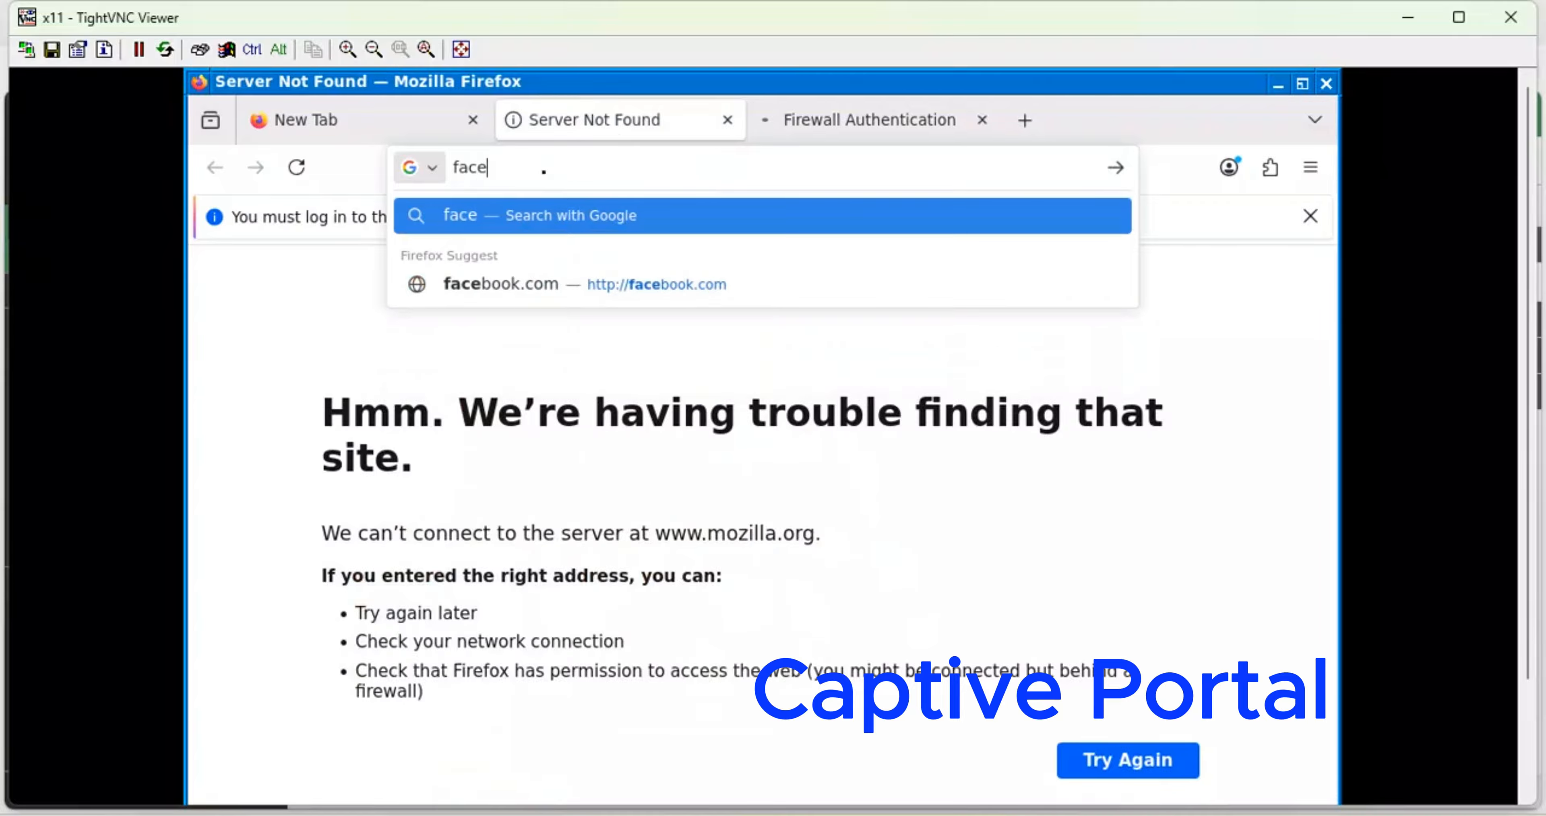
{"action": "type", "text": "bbo"}
{"action": "key", "text": "BackSpace"}
{"action": "key", "text": "BackSpace"}
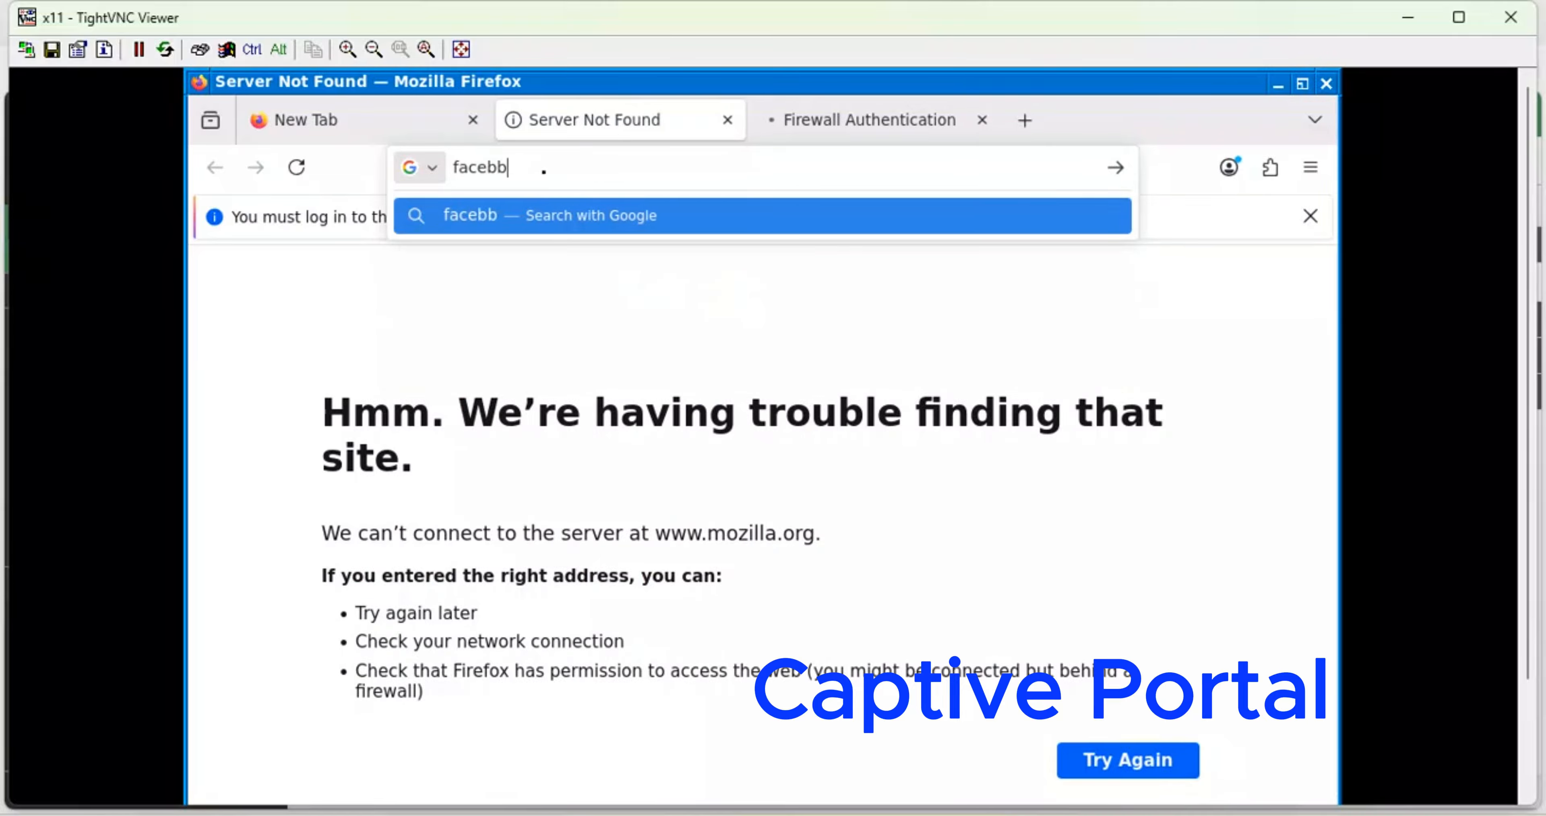
{"action": "type", "text": "ook.com"}
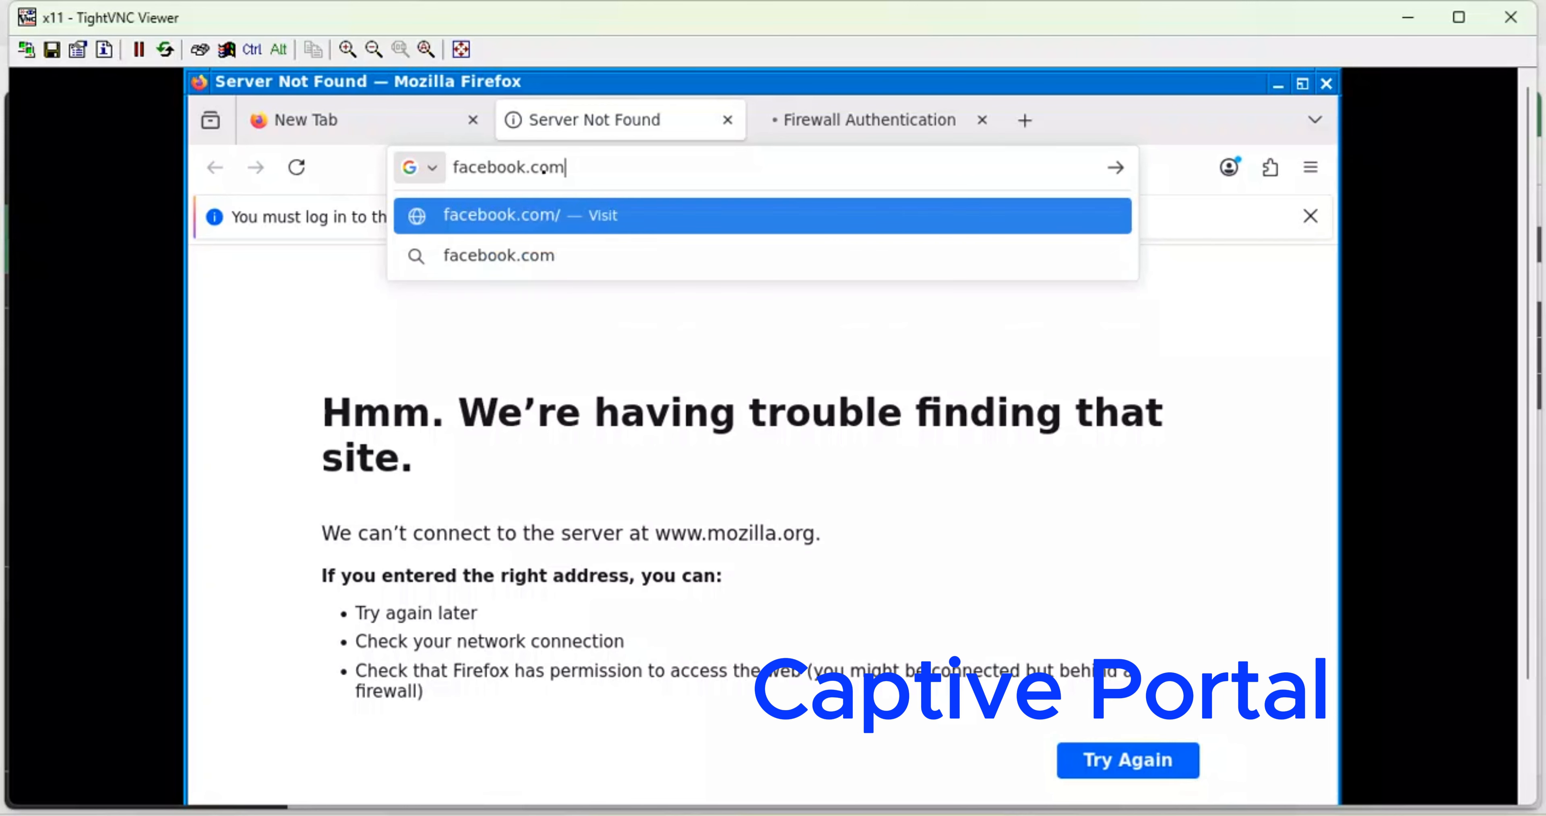
{"action": "key", "text": "Return"}
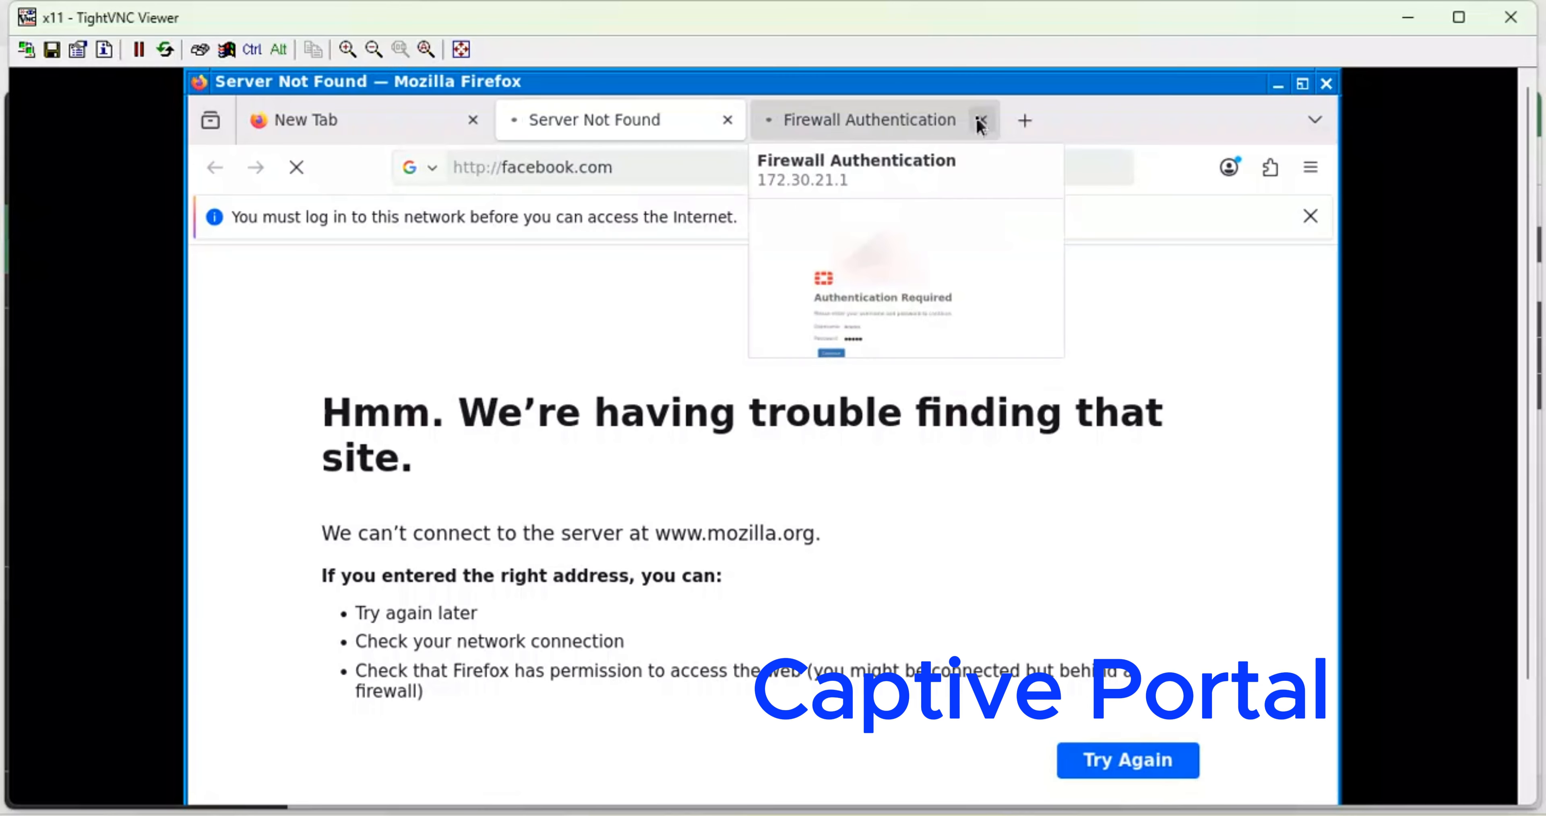
{"action": "left_click", "coordinate": [886, 217]}
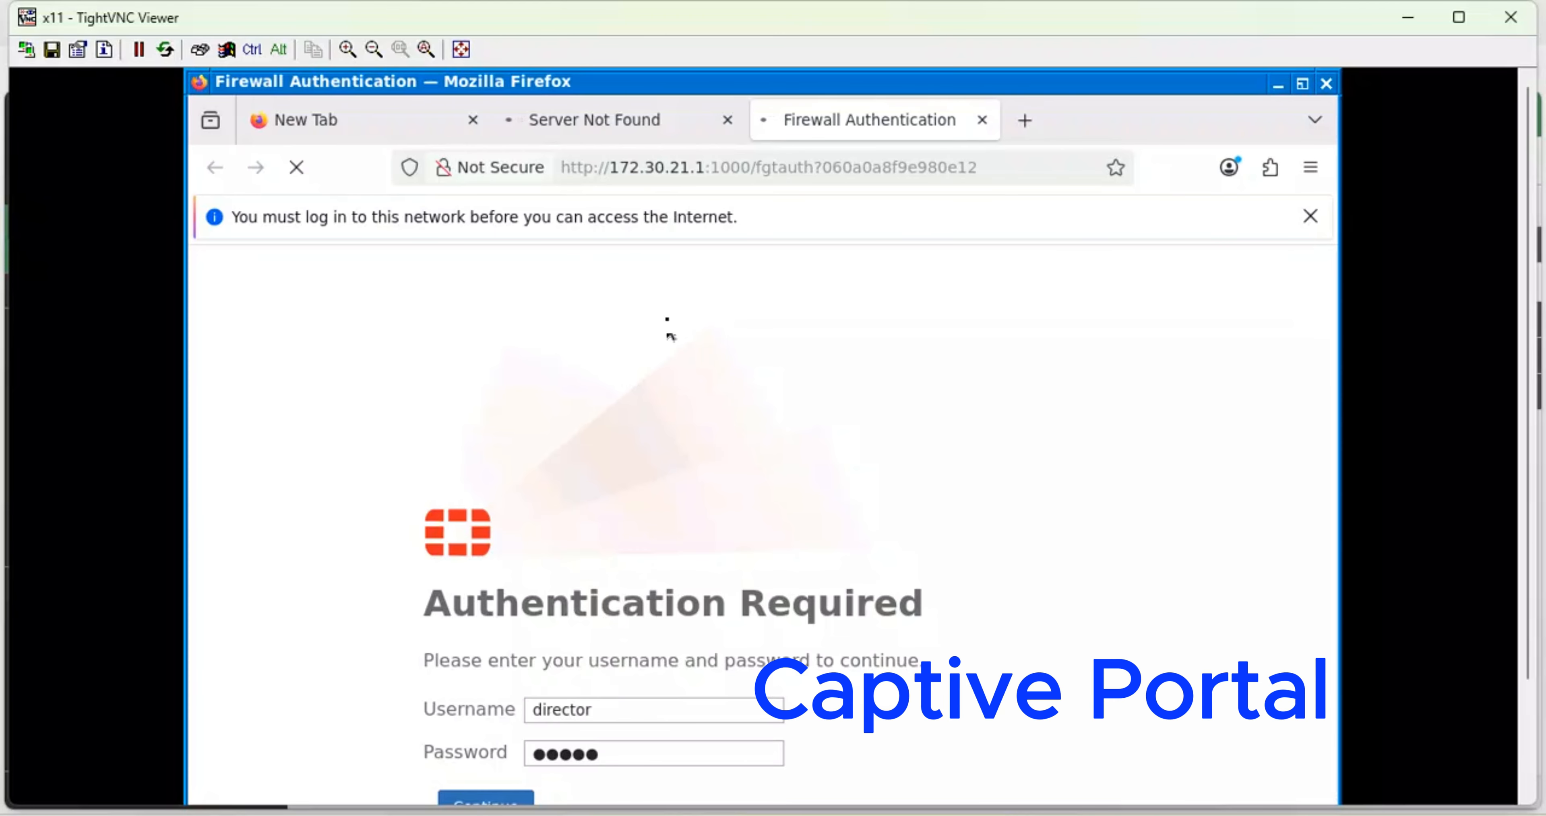
{"action": "left_click", "coordinate": [640, 122]}
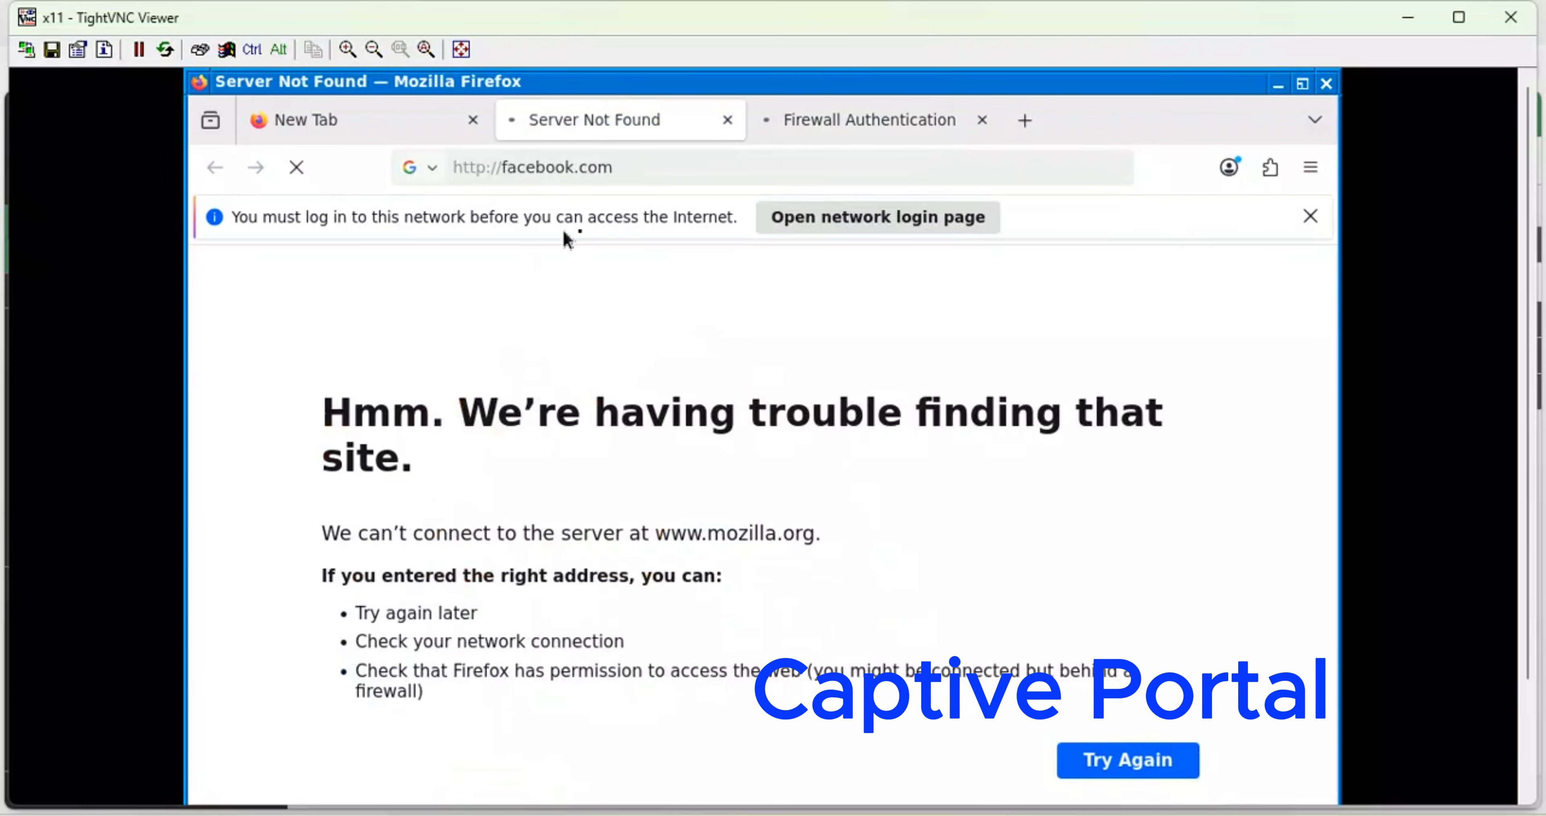
{"action": "left_click", "coordinate": [906, 144]}
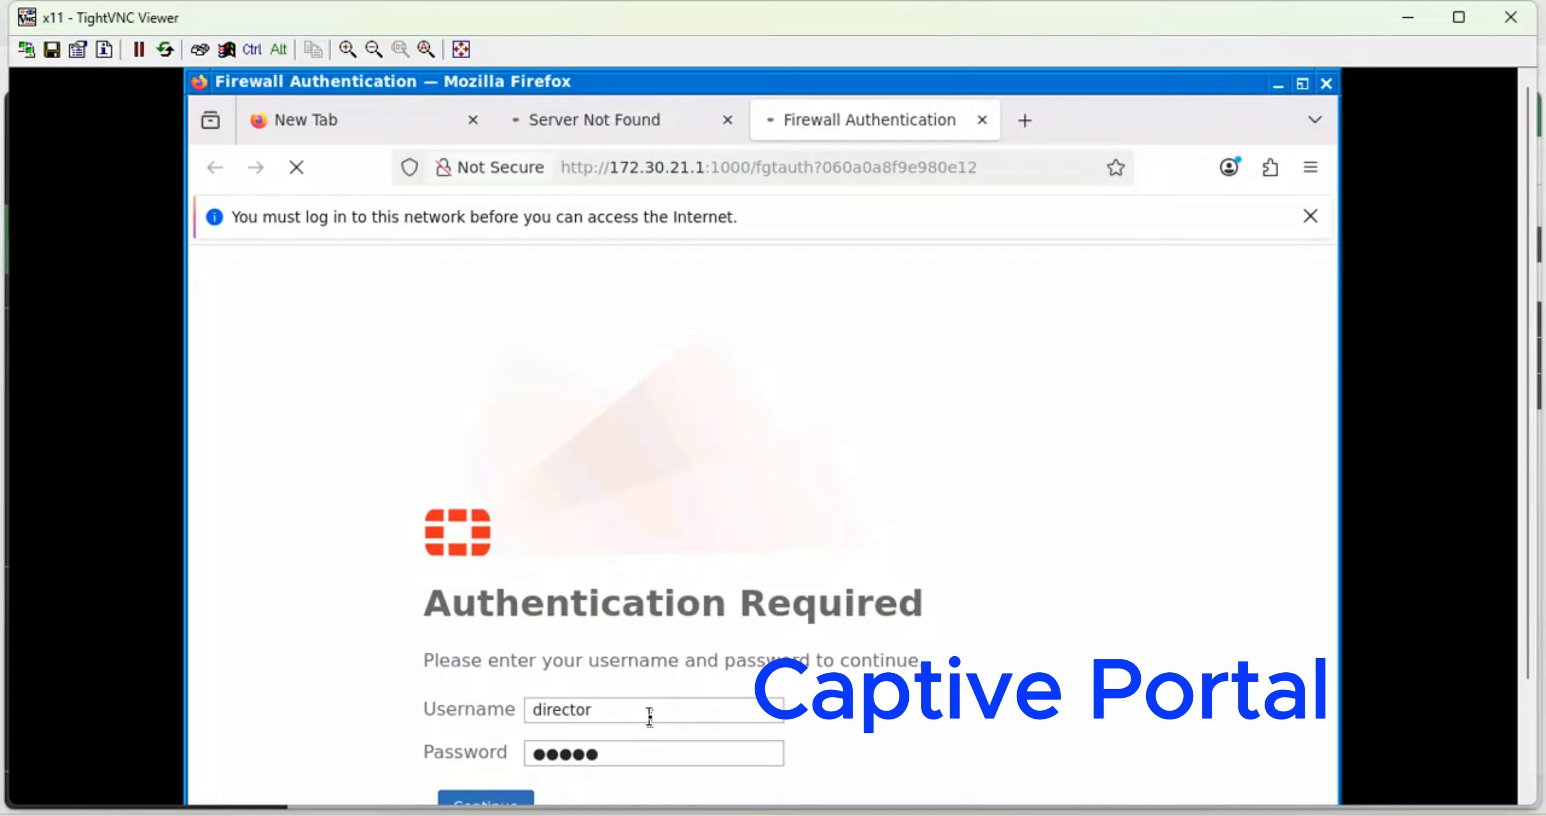
- Switch to the GNS3 Enterprise Auto-Discovery VPN lab topology
{"action": "mouse_move", "coordinate": [702, 815]}
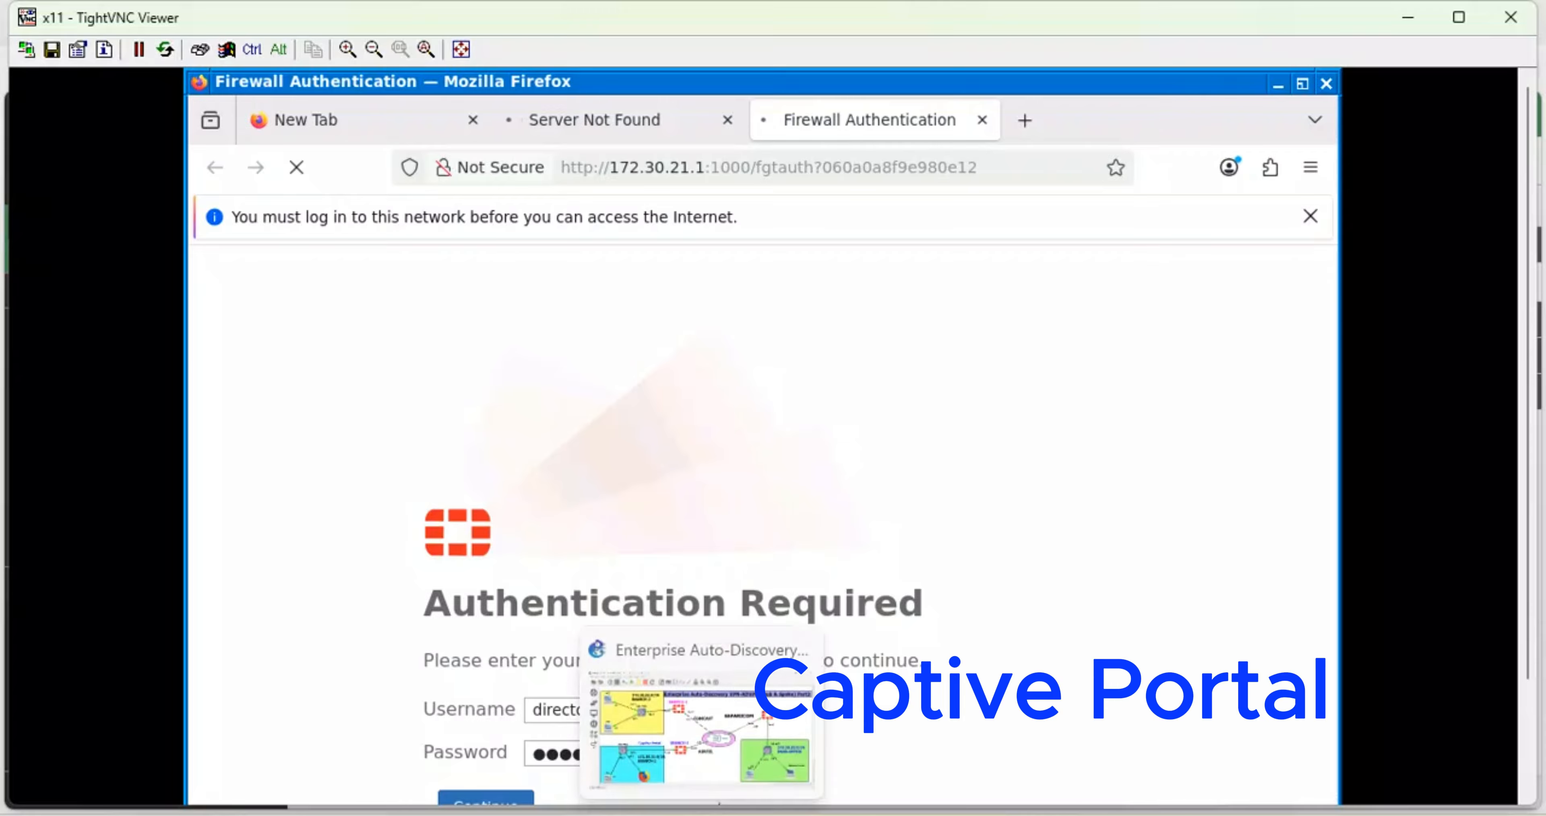
{"action": "left_click", "coordinate": [729, 751]}
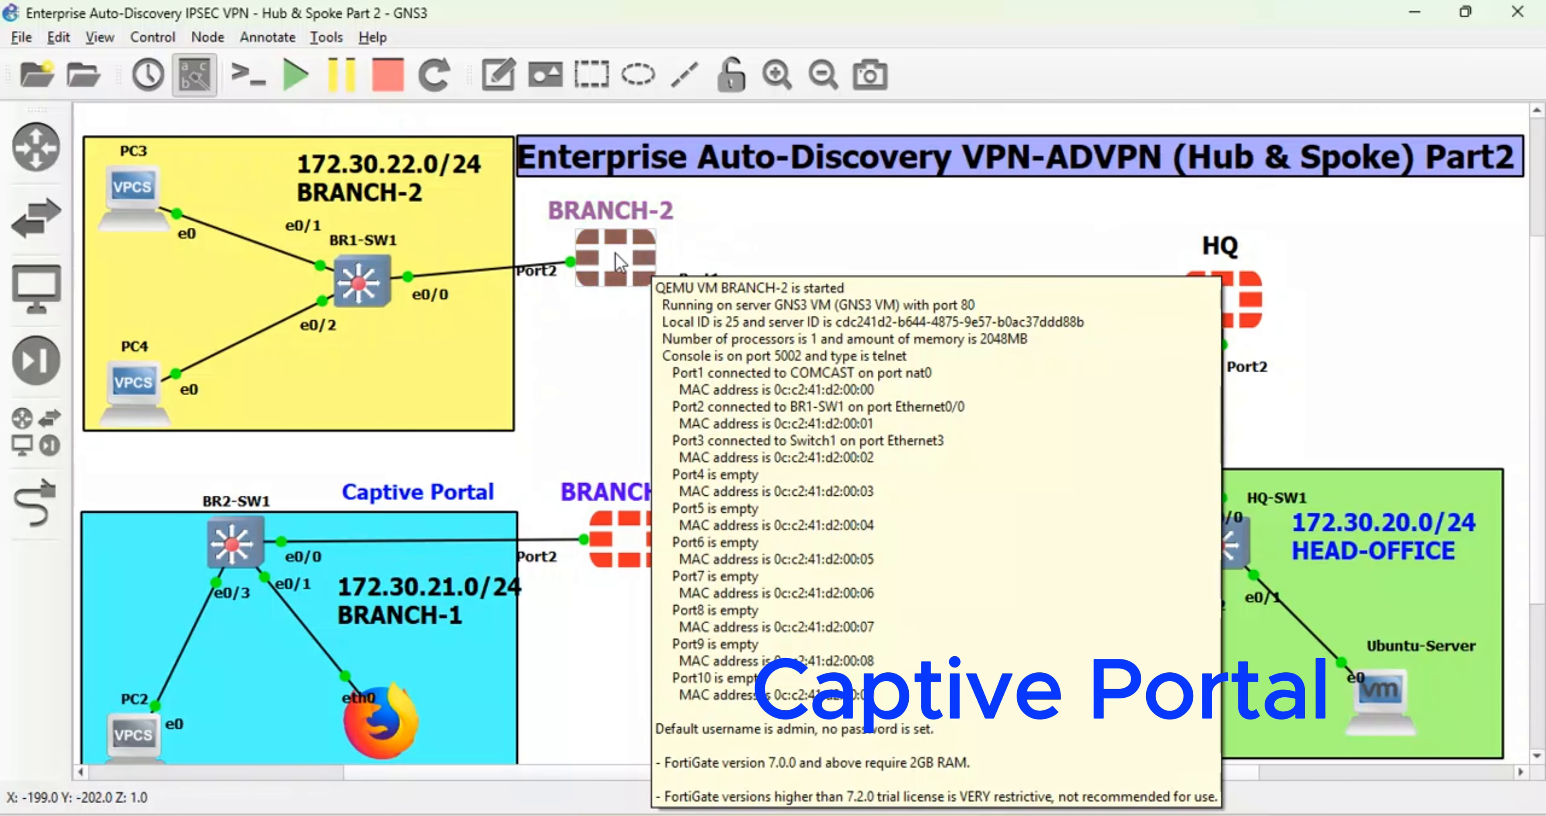
- Open the CLI Console on BRANCH-1, then on the HQ-FGT firewall
{"action": "left_click", "coordinate": [621, 742]}
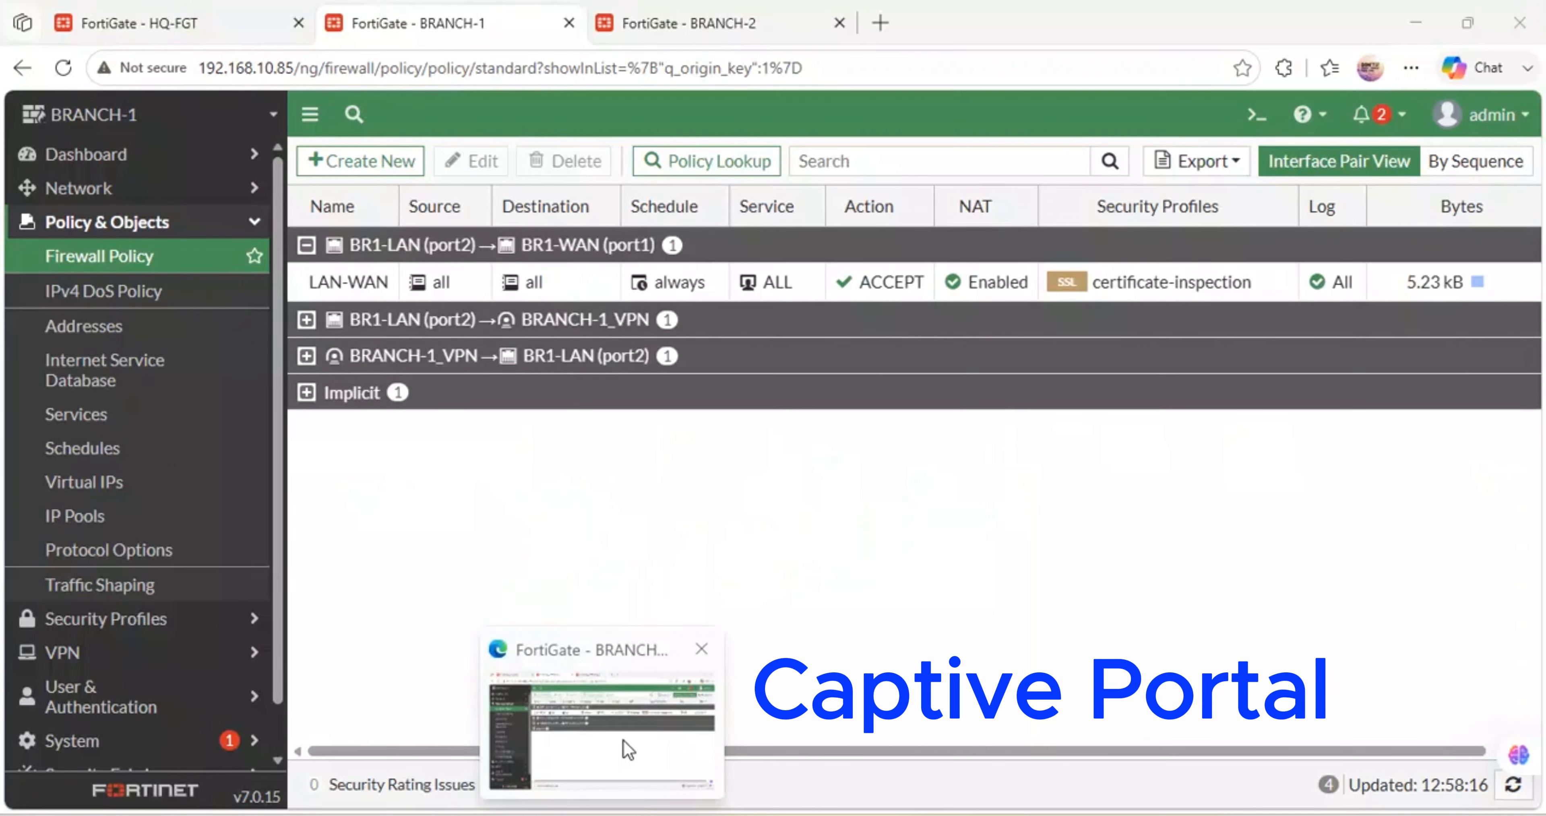
{"action": "left_click", "coordinate": [1264, 125]}
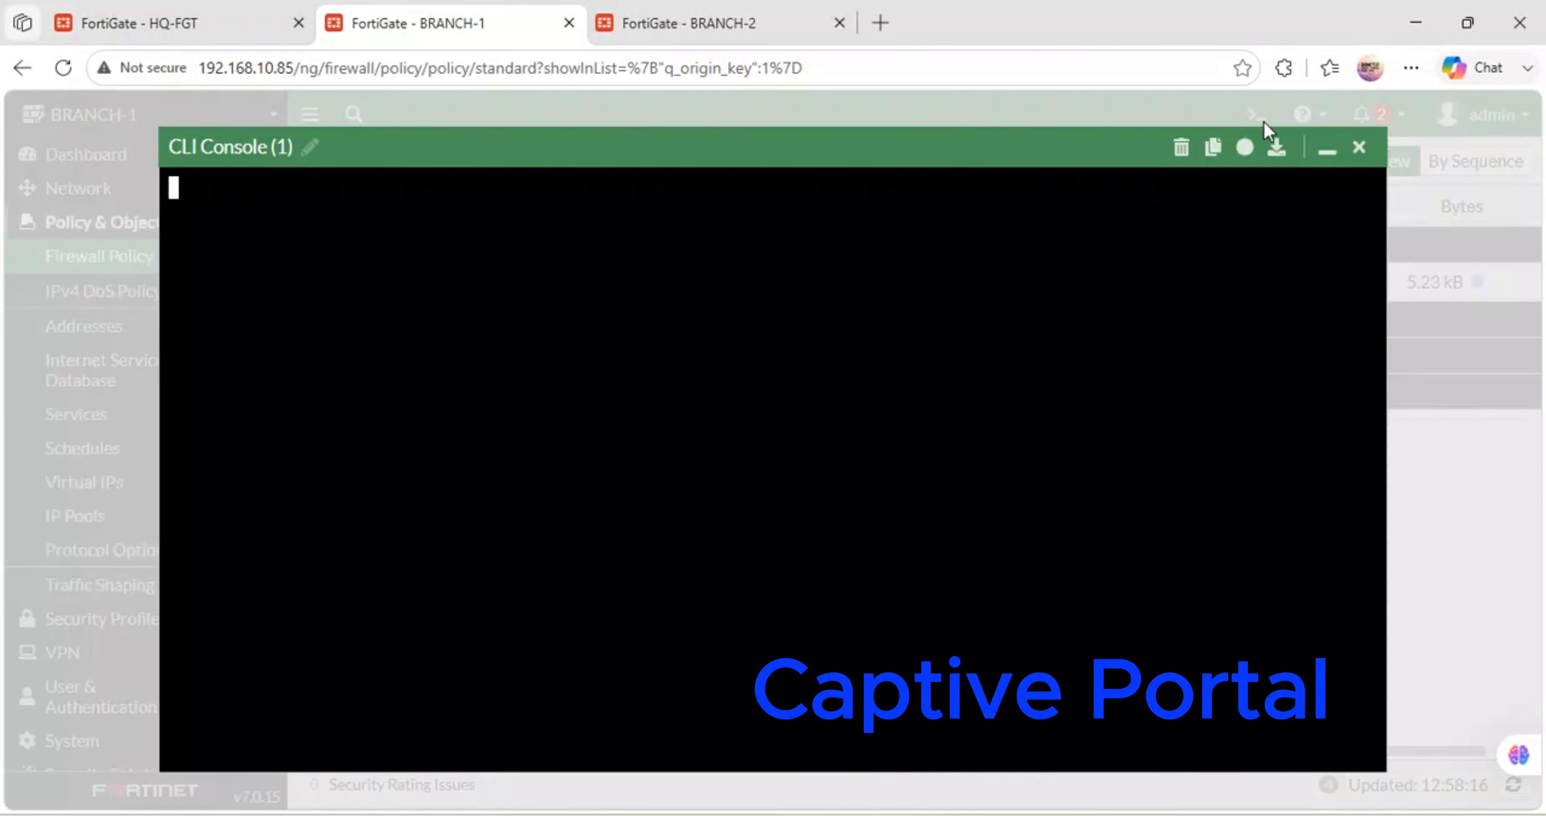
{"action": "left_click", "coordinate": [251, 11]}
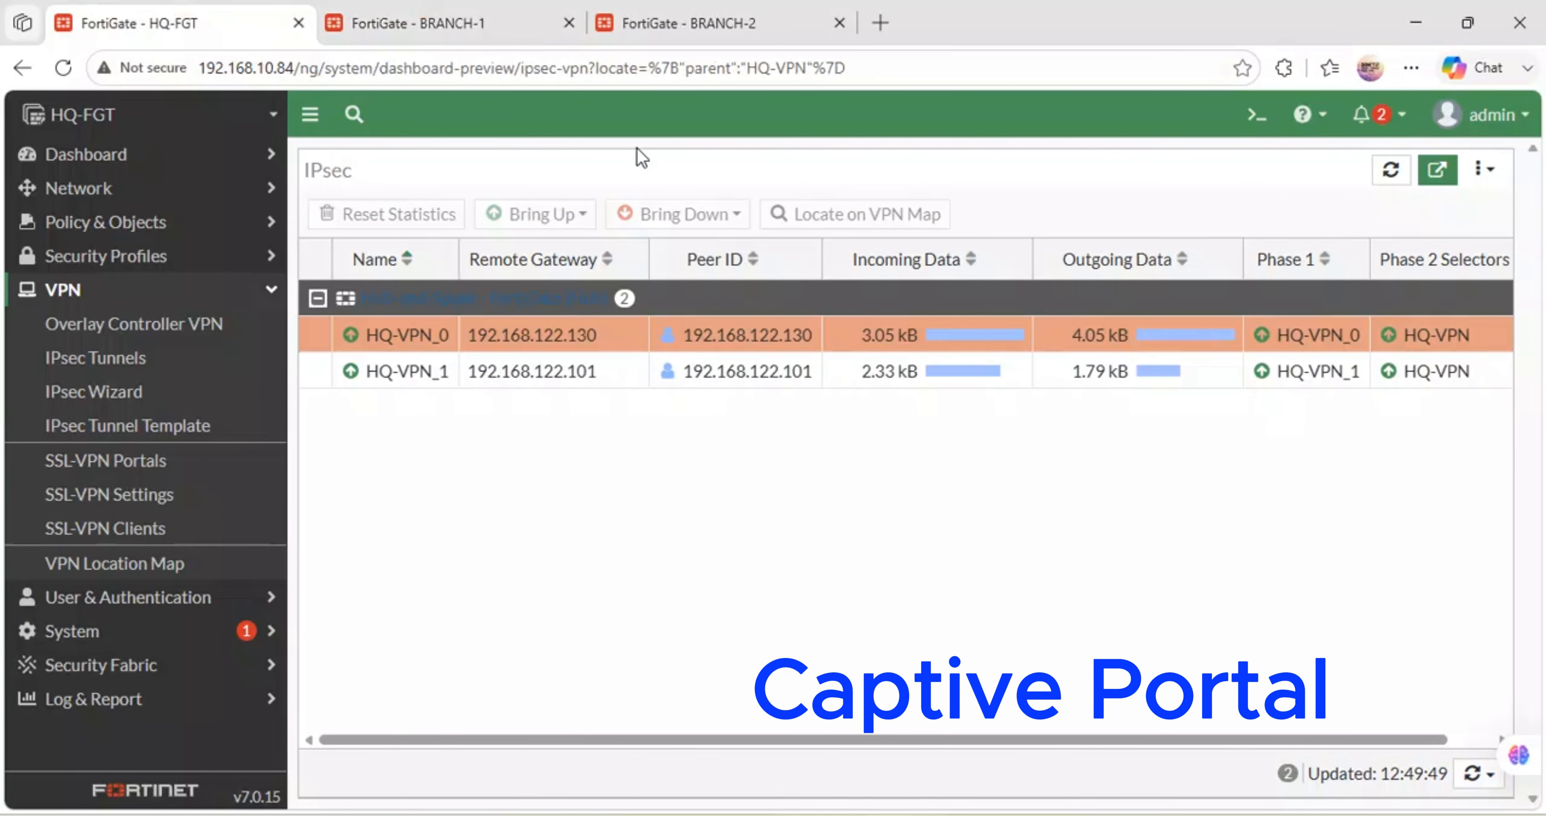
{"action": "left_click", "coordinate": [1251, 112]}
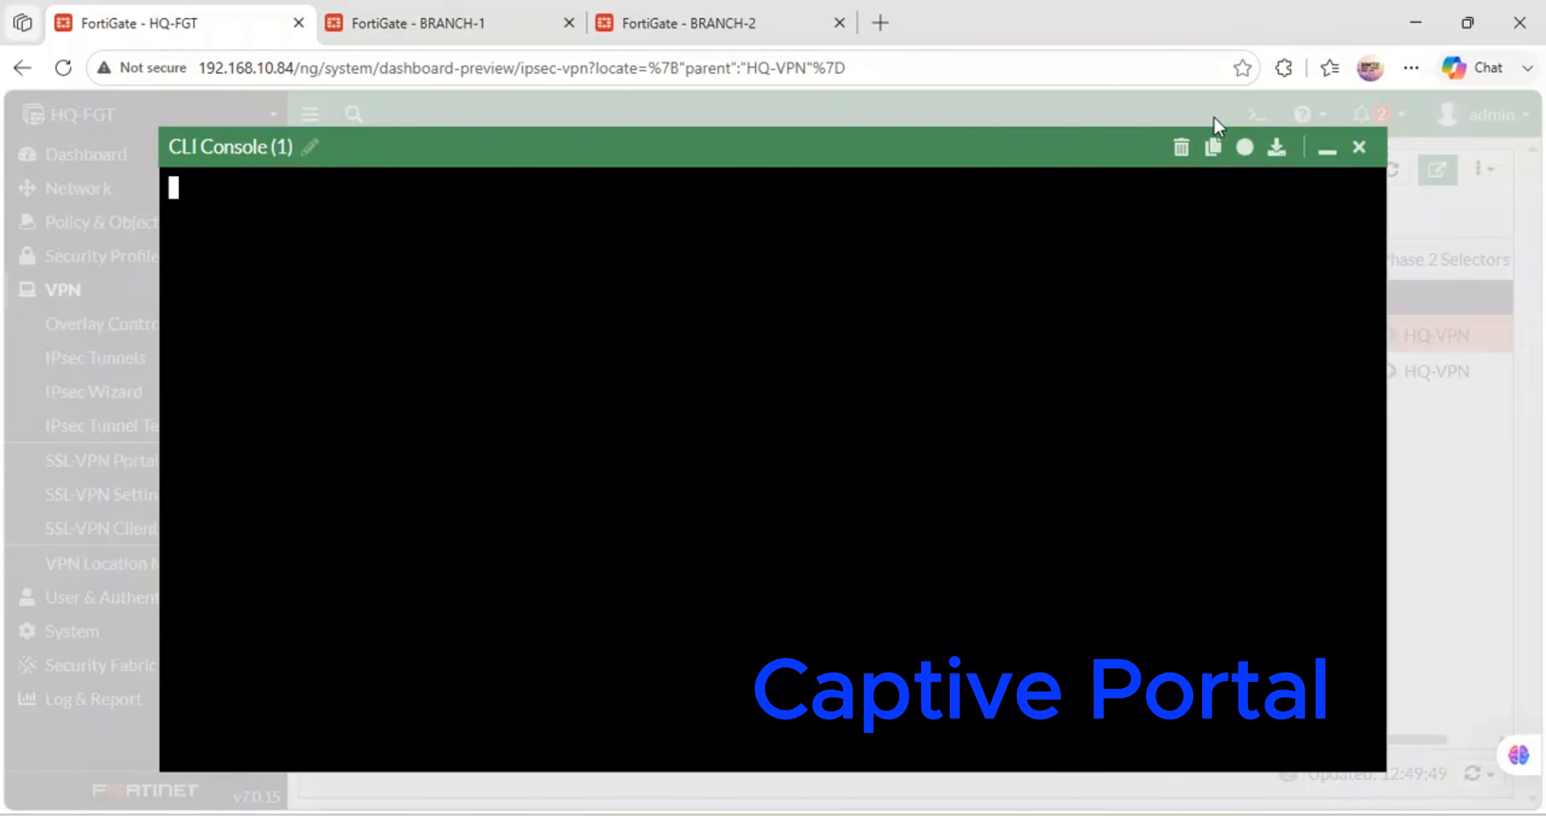
- On HQ-FGT, run show to print the configuration, quit the paging with q, and run clear
{"action": "key", "text": "Return"}
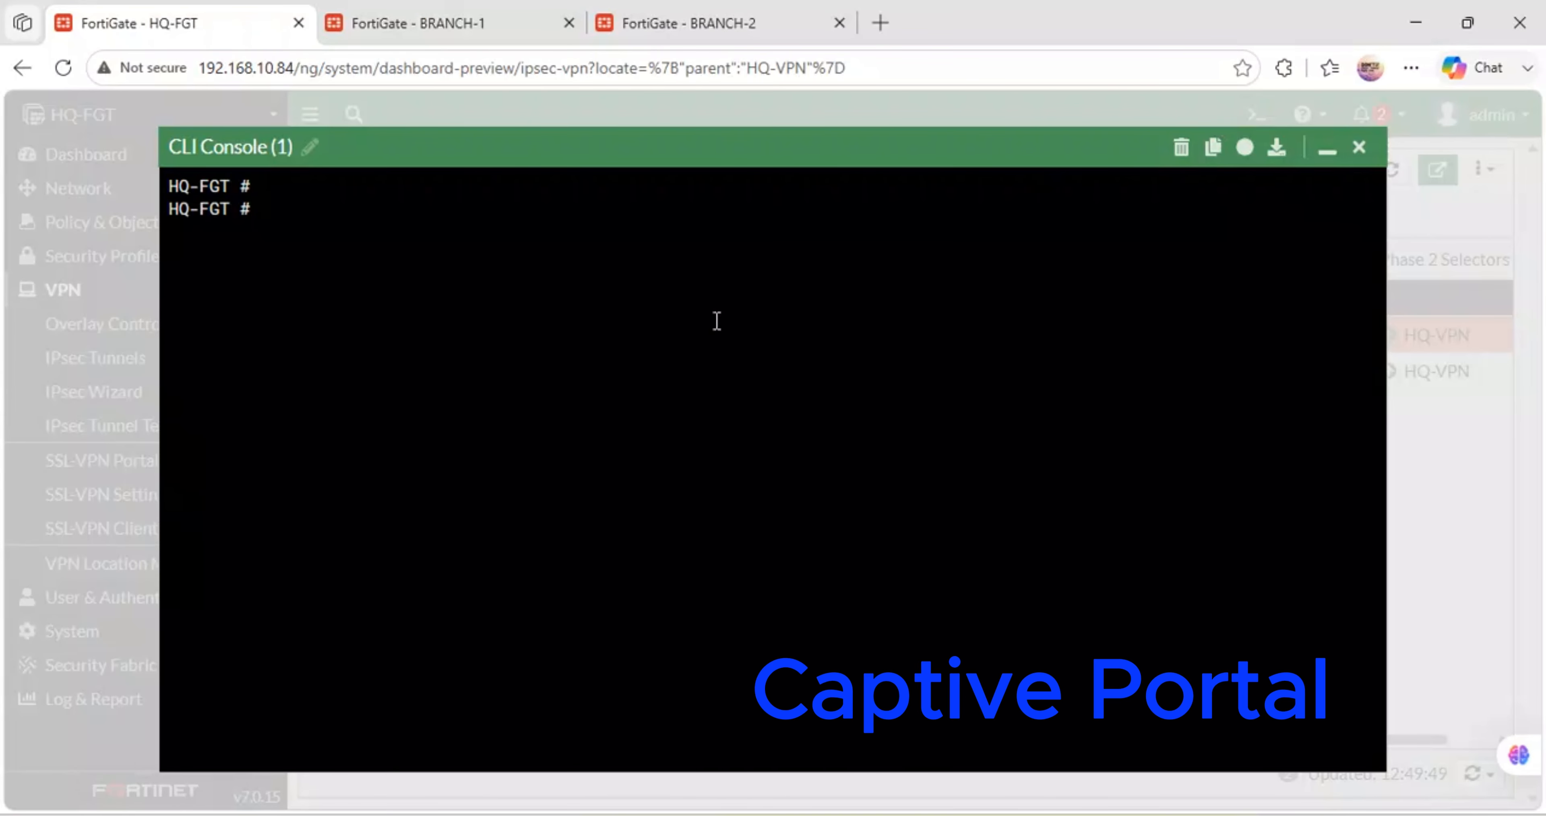
{"action": "type", "text": "show?"}
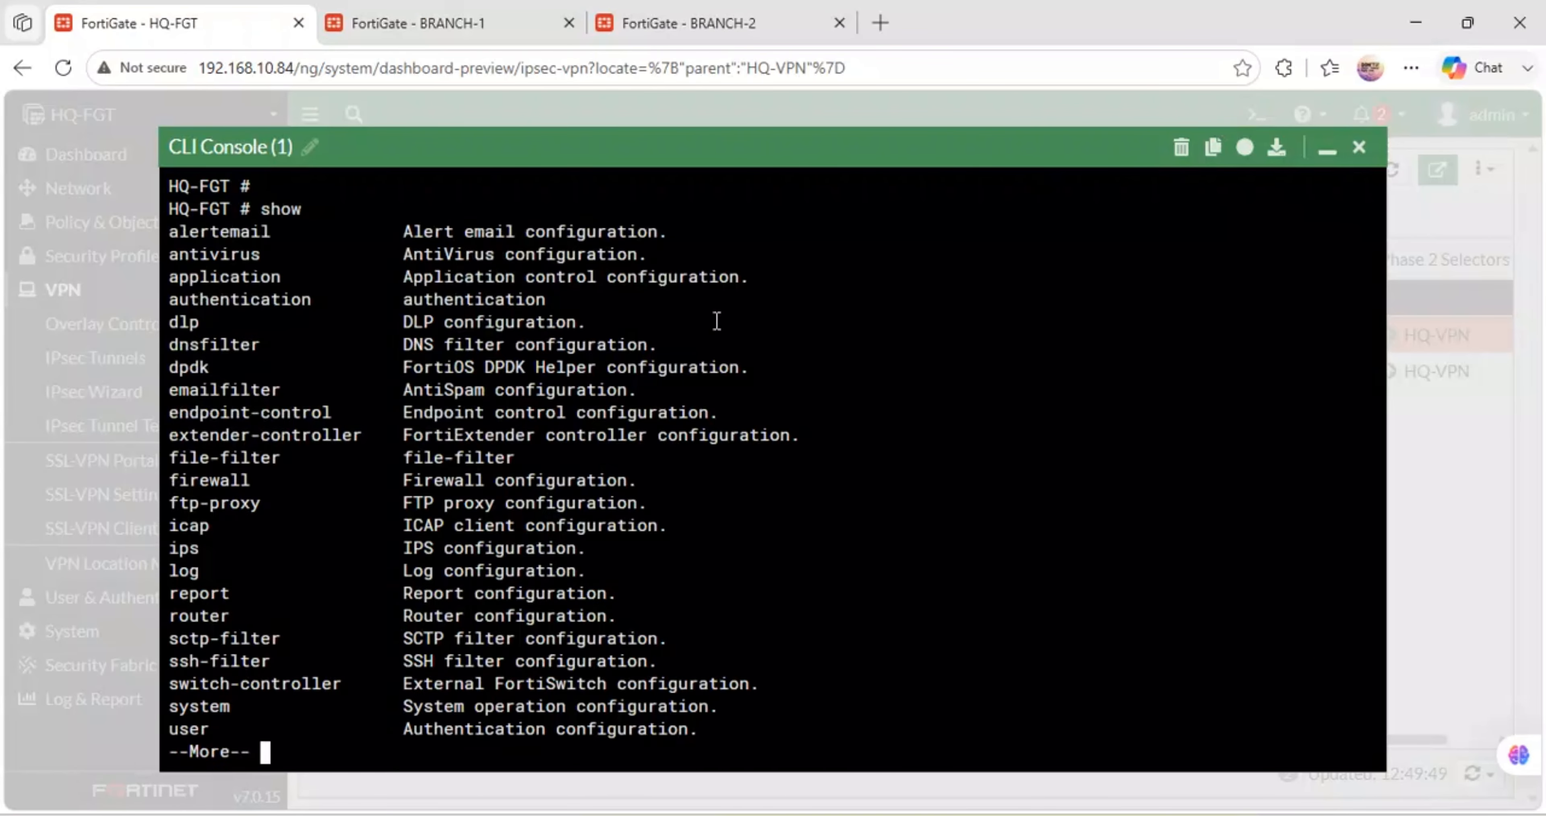
{"action": "key", "text": "Return"}
{"action": "key", "text": "Return"}
{"action": "key", "text": "Return"}
{"action": "key", "text": "Return"}
{"action": "key", "text": "Return"}
{"action": "key", "text": "Return"}
{"action": "key", "text": "Return"}
{"action": "key", "text": "Return"}
{"action": "key", "text": "Return"}
{"action": "key", "text": "Return"}
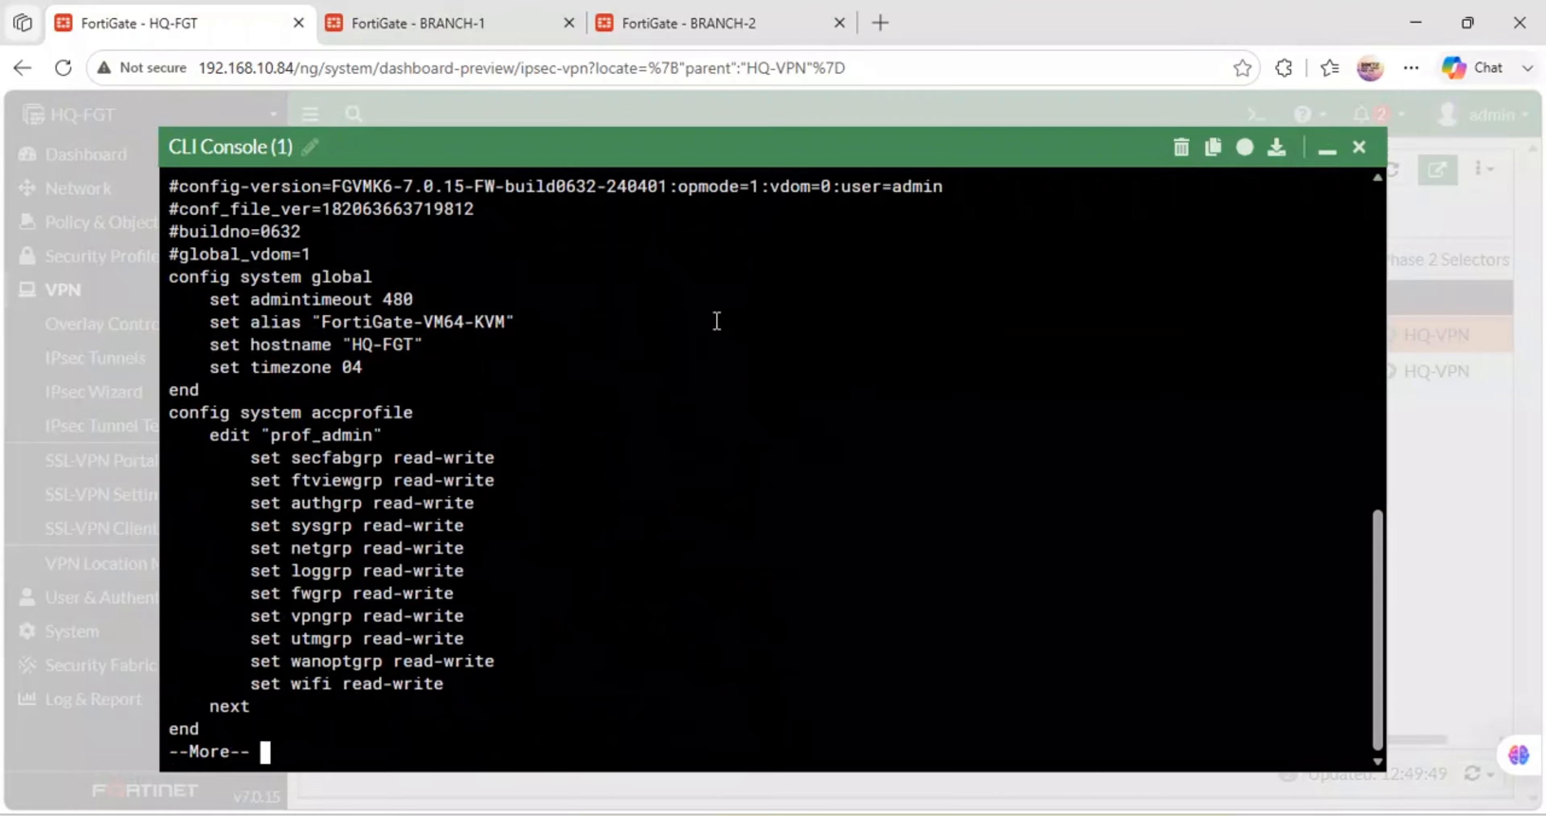
{"action": "key", "text": "Return"}
{"action": "key", "text": "q"}
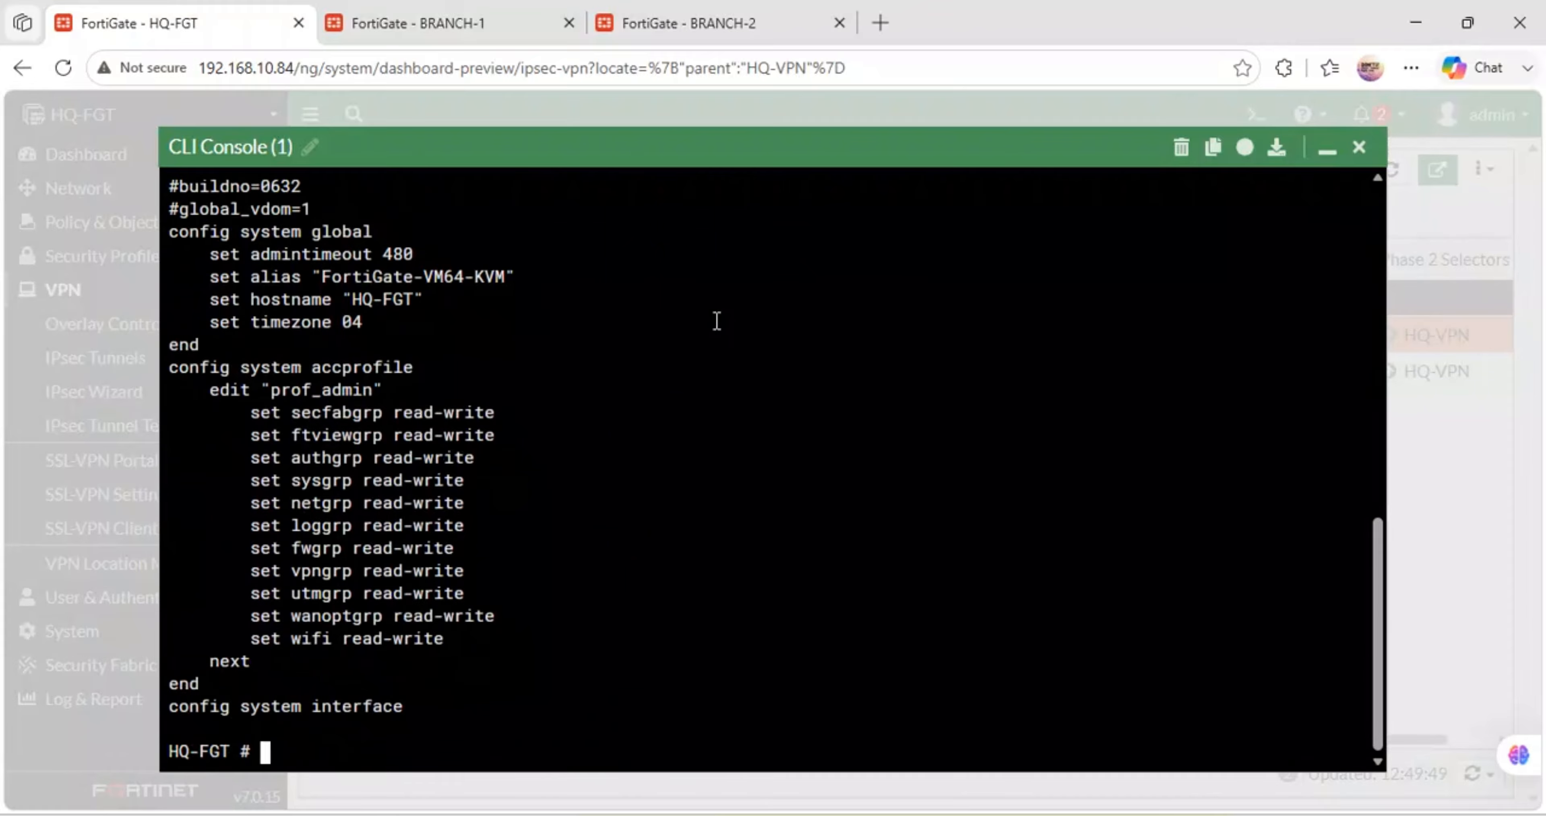
{"action": "key", "text": "Return"}
{"action": "key", "text": "Return"}
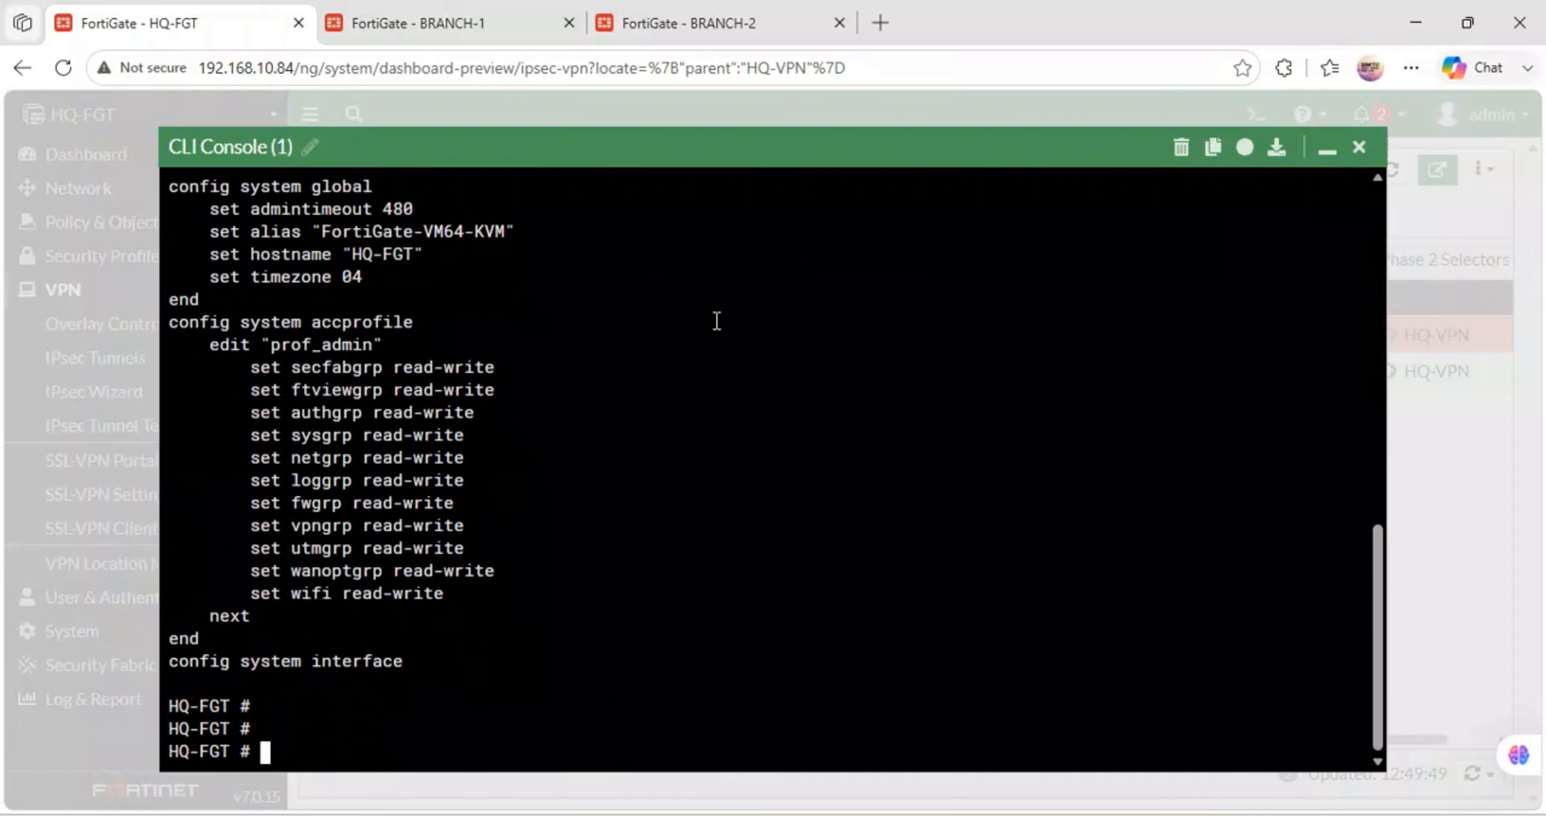
{"action": "type", "text": "clear"}
{"action": "key", "text": "Return"}
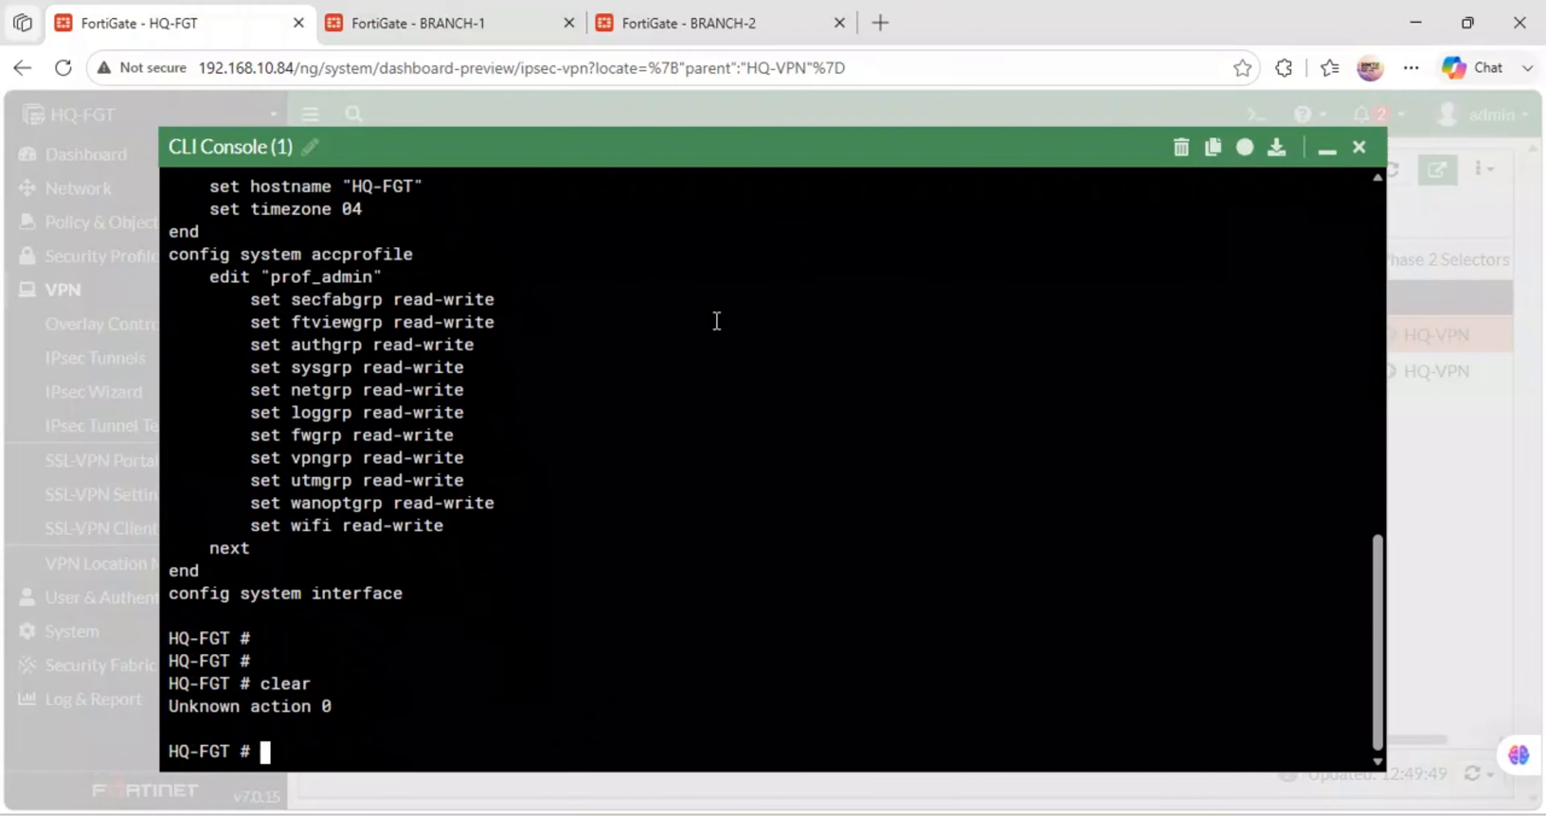
- Clear the console and list the show vpn and show vpn ipsec sub-commands
{"action": "left_click", "coordinate": [1193, 159]}
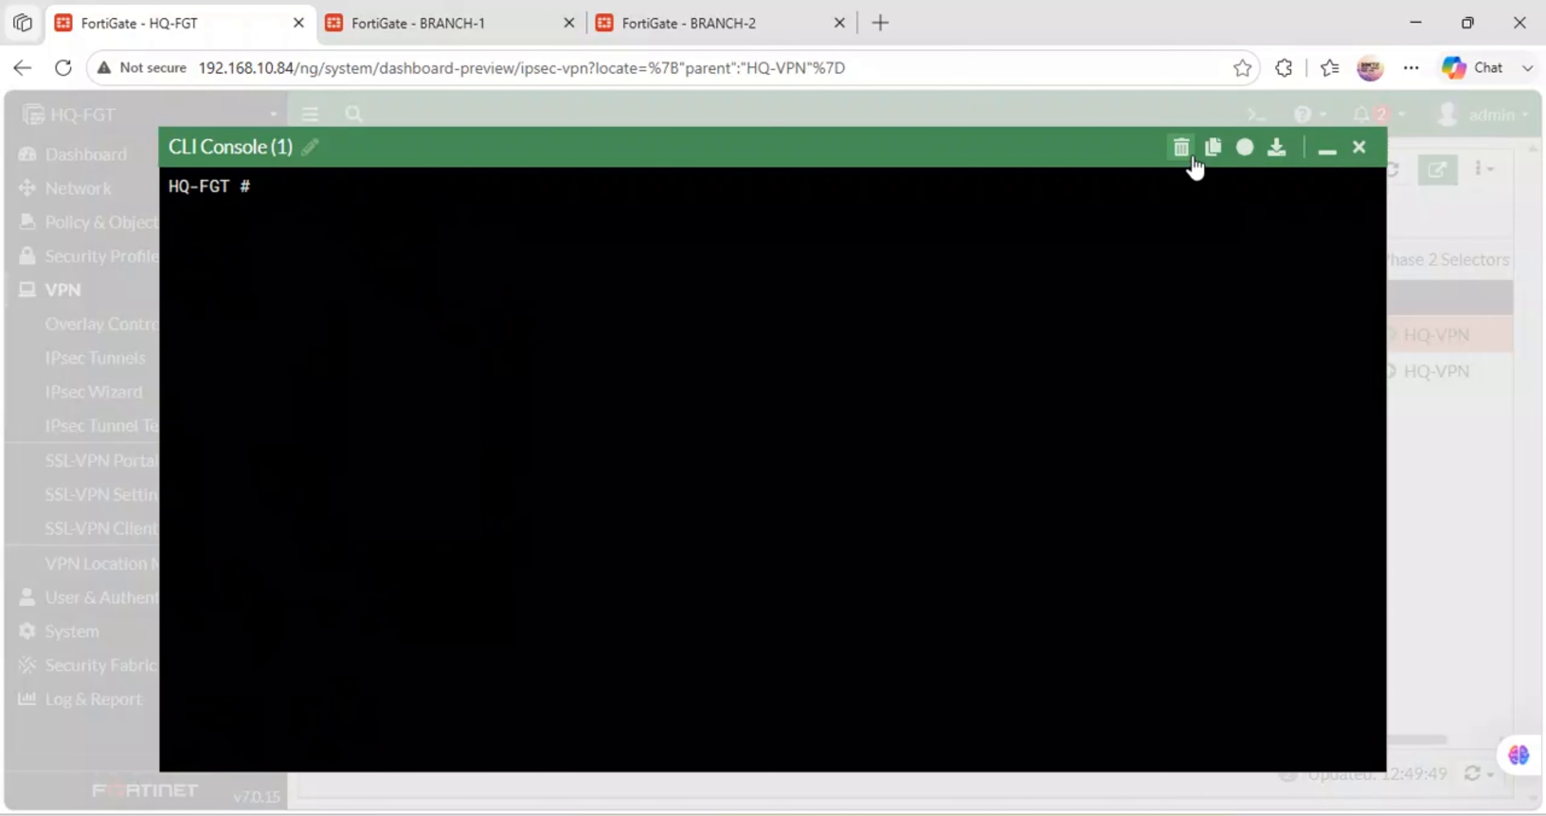
{"action": "type", "text": "show ipsec"}
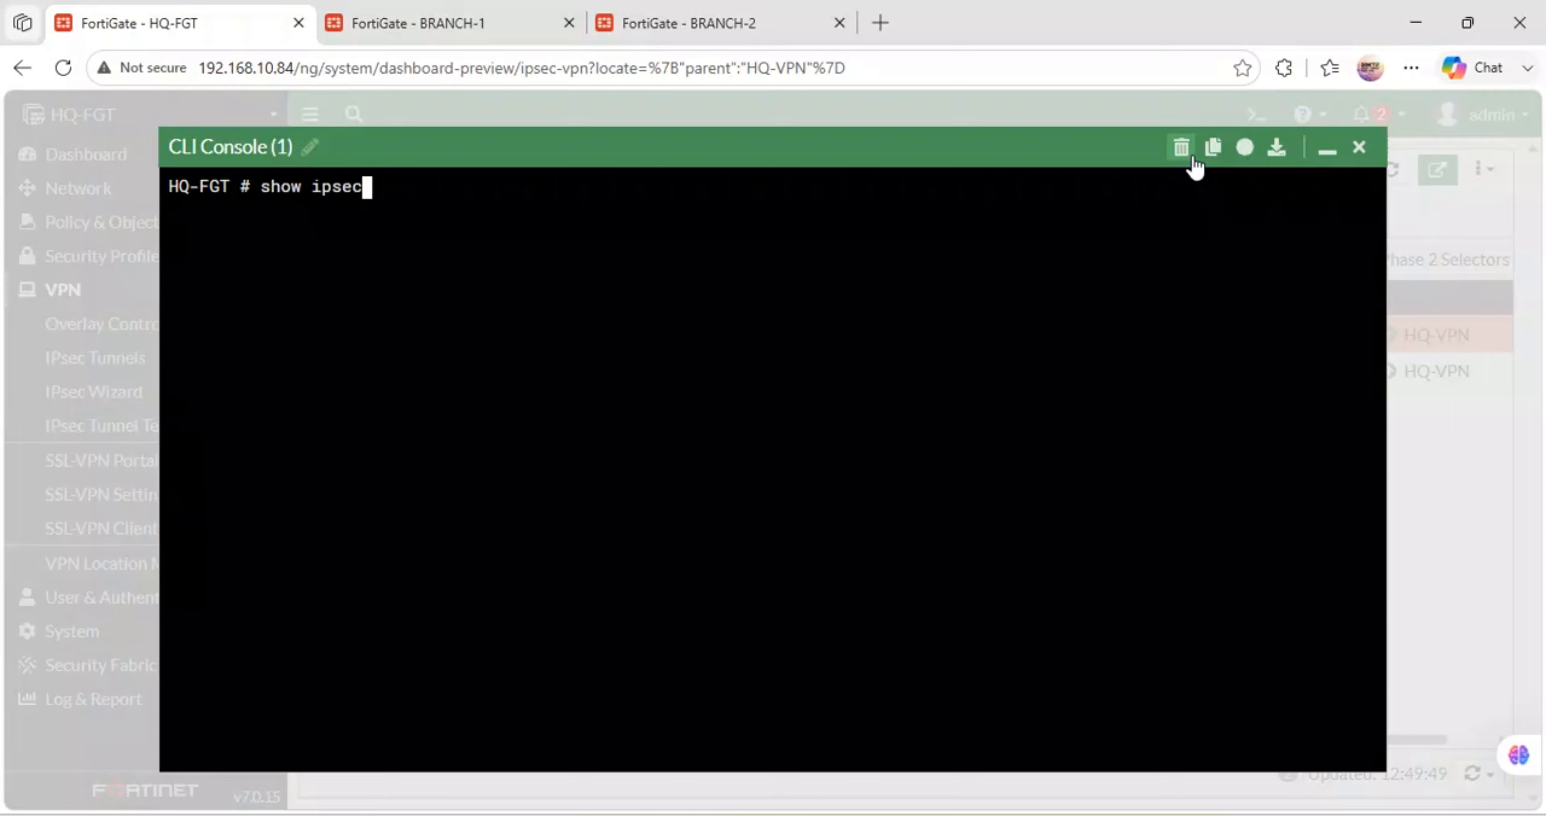
{"action": "key", "text": "BackSpace"}
{"action": "key", "text": "BackSpace"}
{"action": "key", "text": "BackSpace"}
{"action": "key", "text": "BackSpace"}
{"action": "key", "text": "BackSpace"}
{"action": "type", "text": "videofilter"}
{"action": "key", "text": "BackSpace"}
{"action": "key", "text": "BackSpace"}
{"action": "key", "text": "BackSpace"}
{"action": "key", "text": "BackSpace"}
{"action": "key", "text": "BackSpace"}
{"action": "key", "text": "BackSpace"}
{"action": "key", "text": "BackSpace"}
{"action": "key", "text": "BackSpace"}
{"action": "key", "text": "BackSpace"}
{"action": "key", "text": "BackSpace"}
{"action": "key", "text": "BackSpace"}
{"action": "type", "text": "vpn ?"}
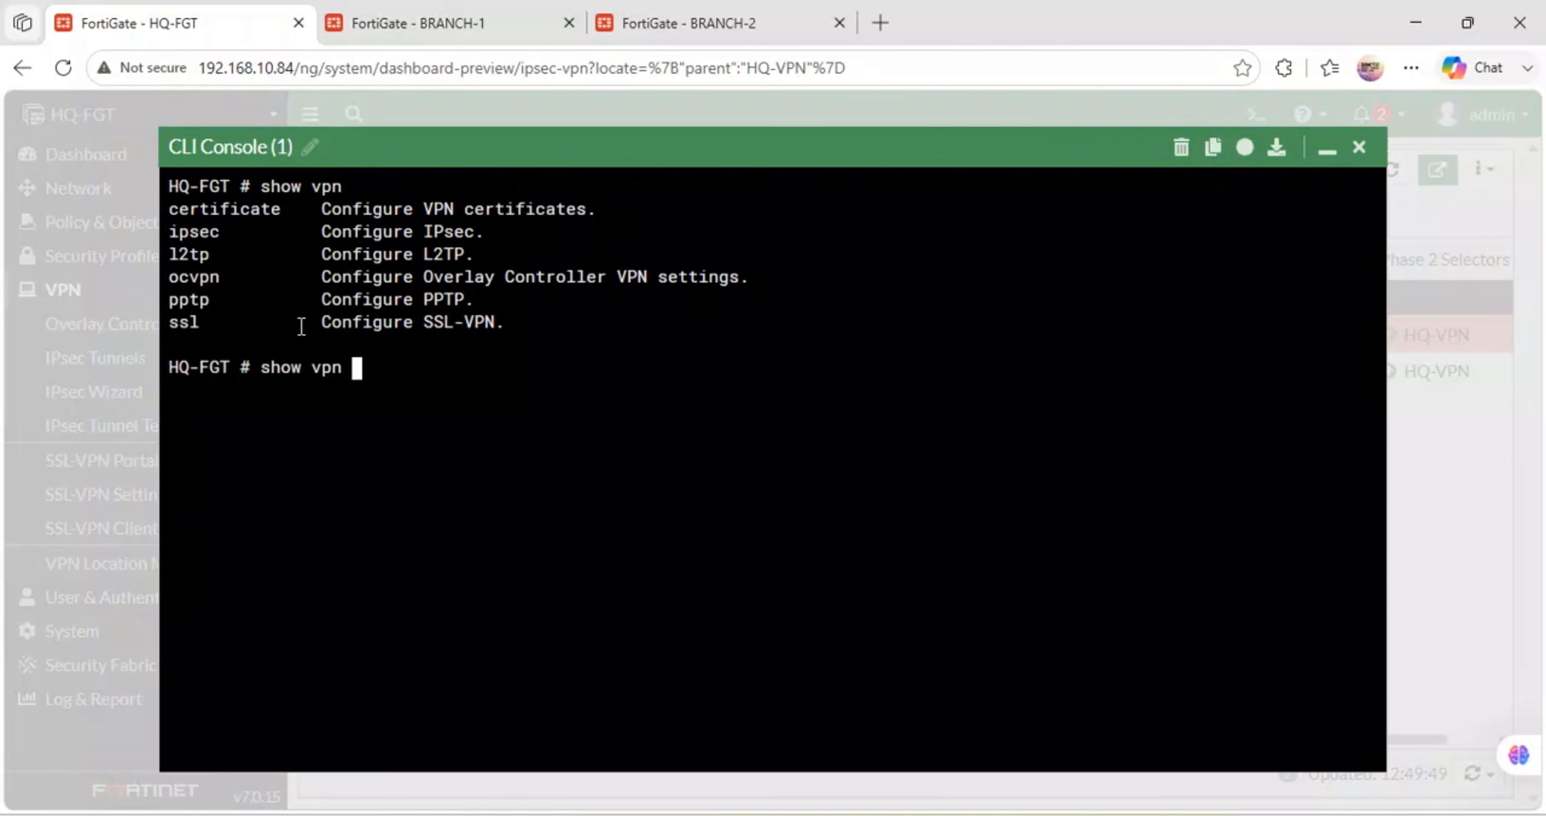
{"action": "type", "text": "ip"}
{"action": "key", "text": "Tab"}
{"action": "key", "text": "question"}
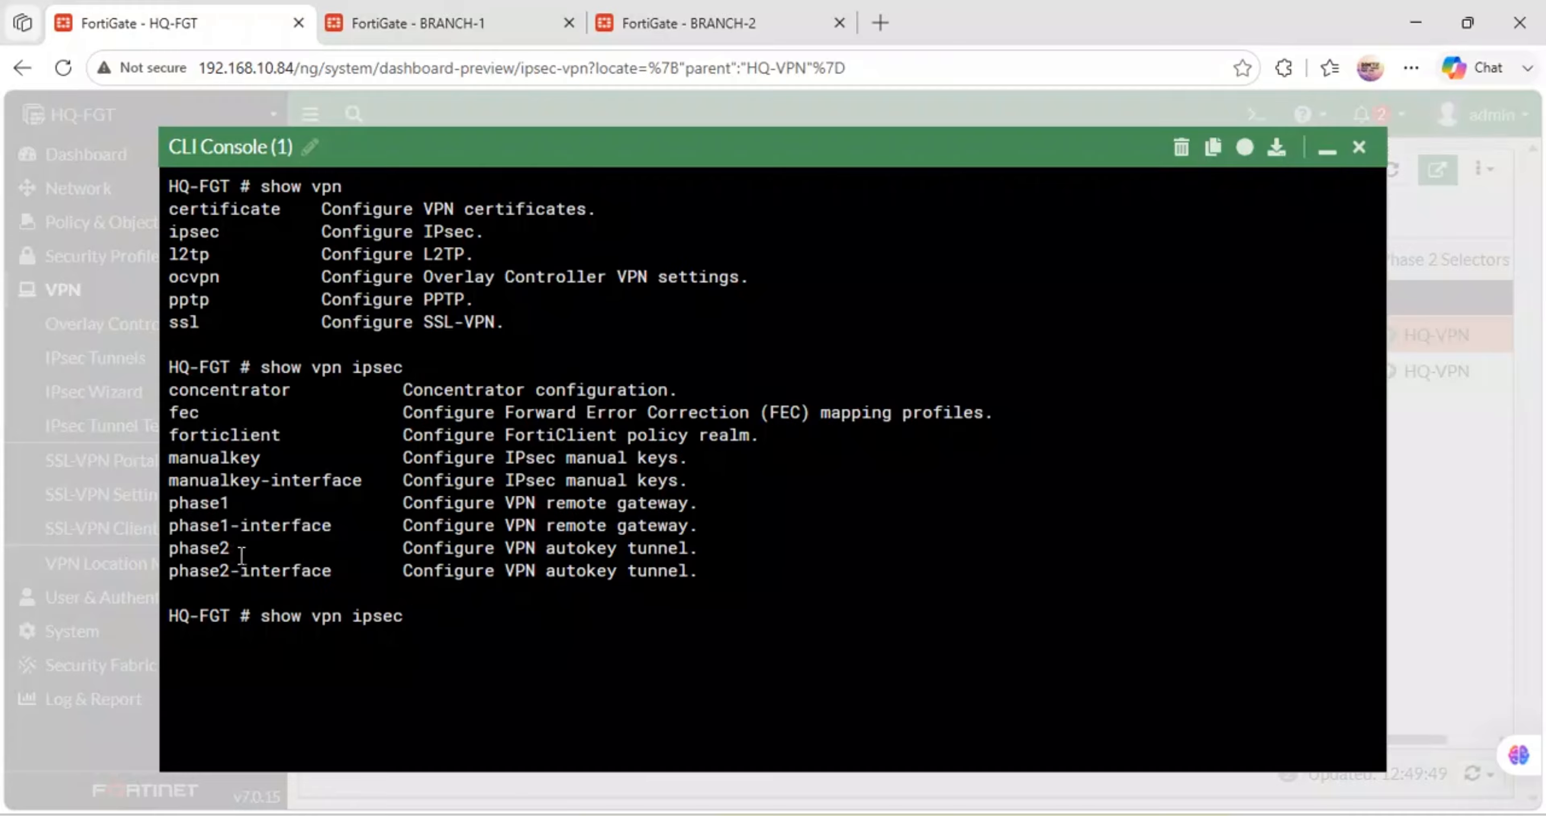
- Run show vpn ipsec phase1, which returns an empty config, and list its options
{"action": "left_click_drag", "start_coordinate": [251, 505], "coordinate": [181, 501]}
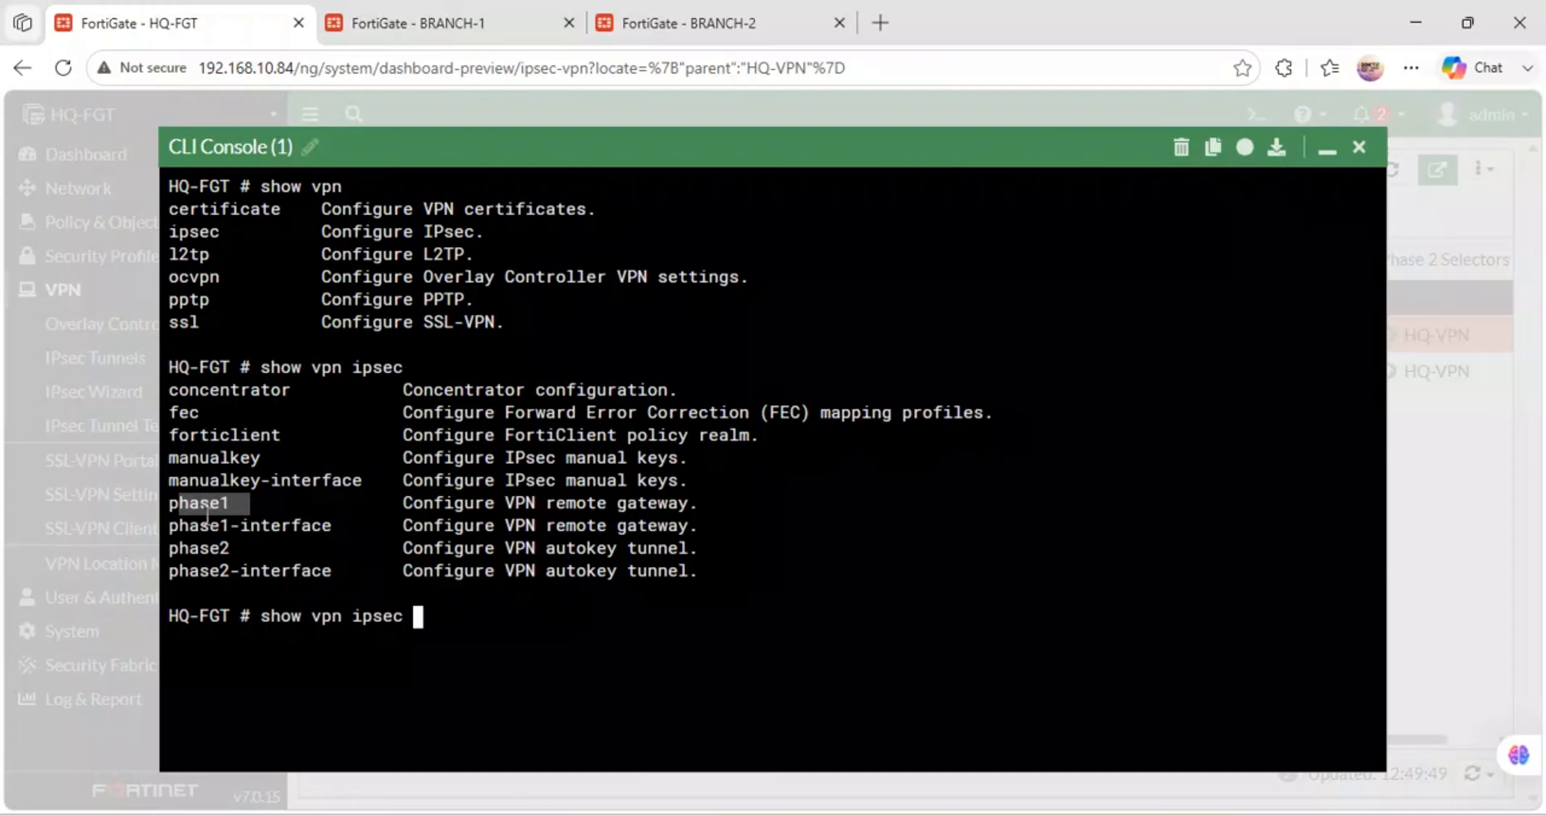
{"action": "left_click_drag", "start_coordinate": [240, 548], "coordinate": [169, 548]}
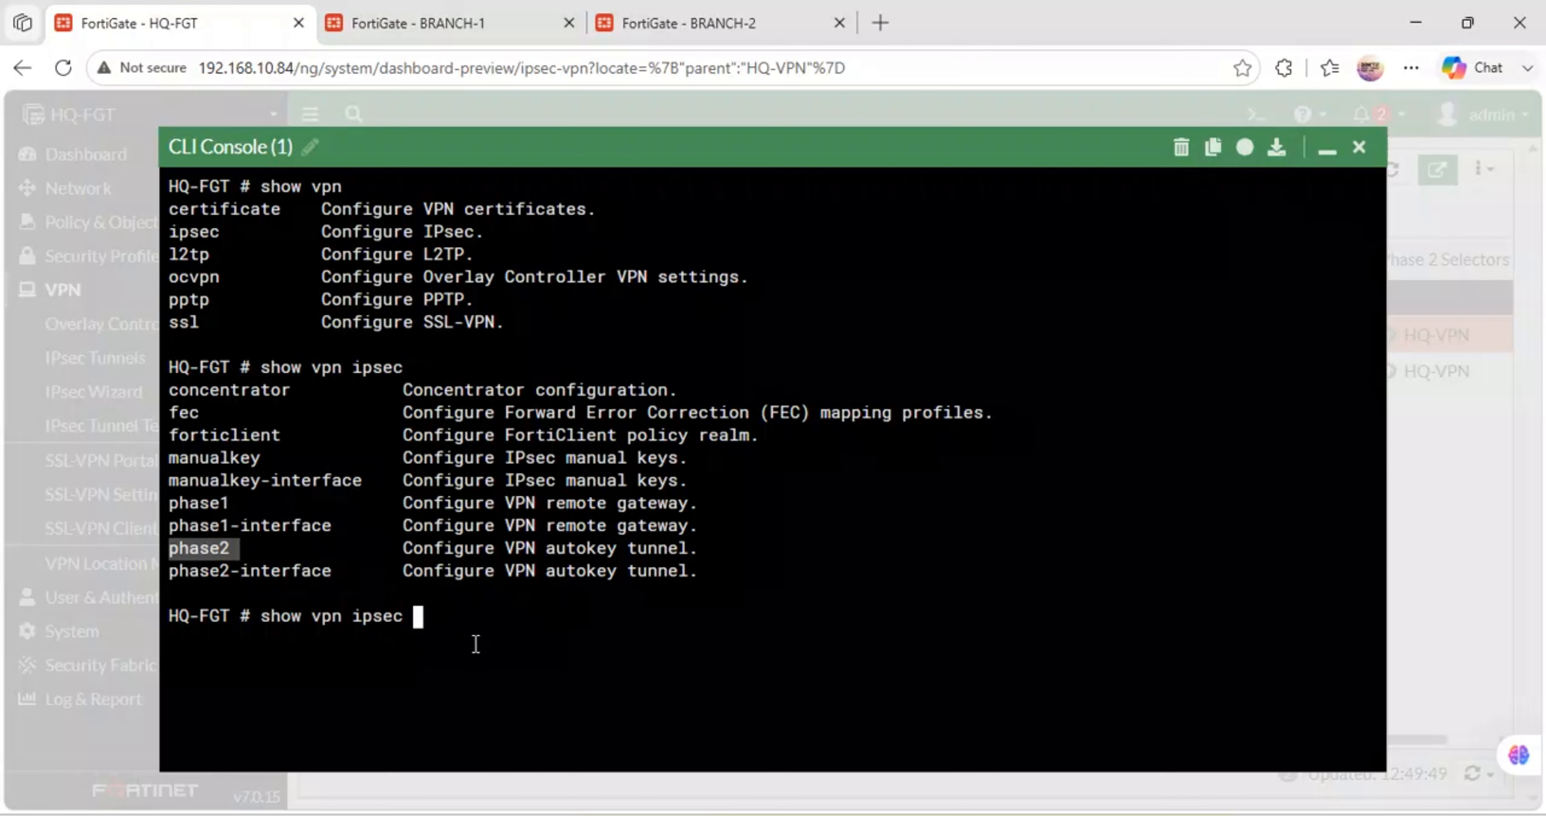
{"action": "type", "text": "p"}
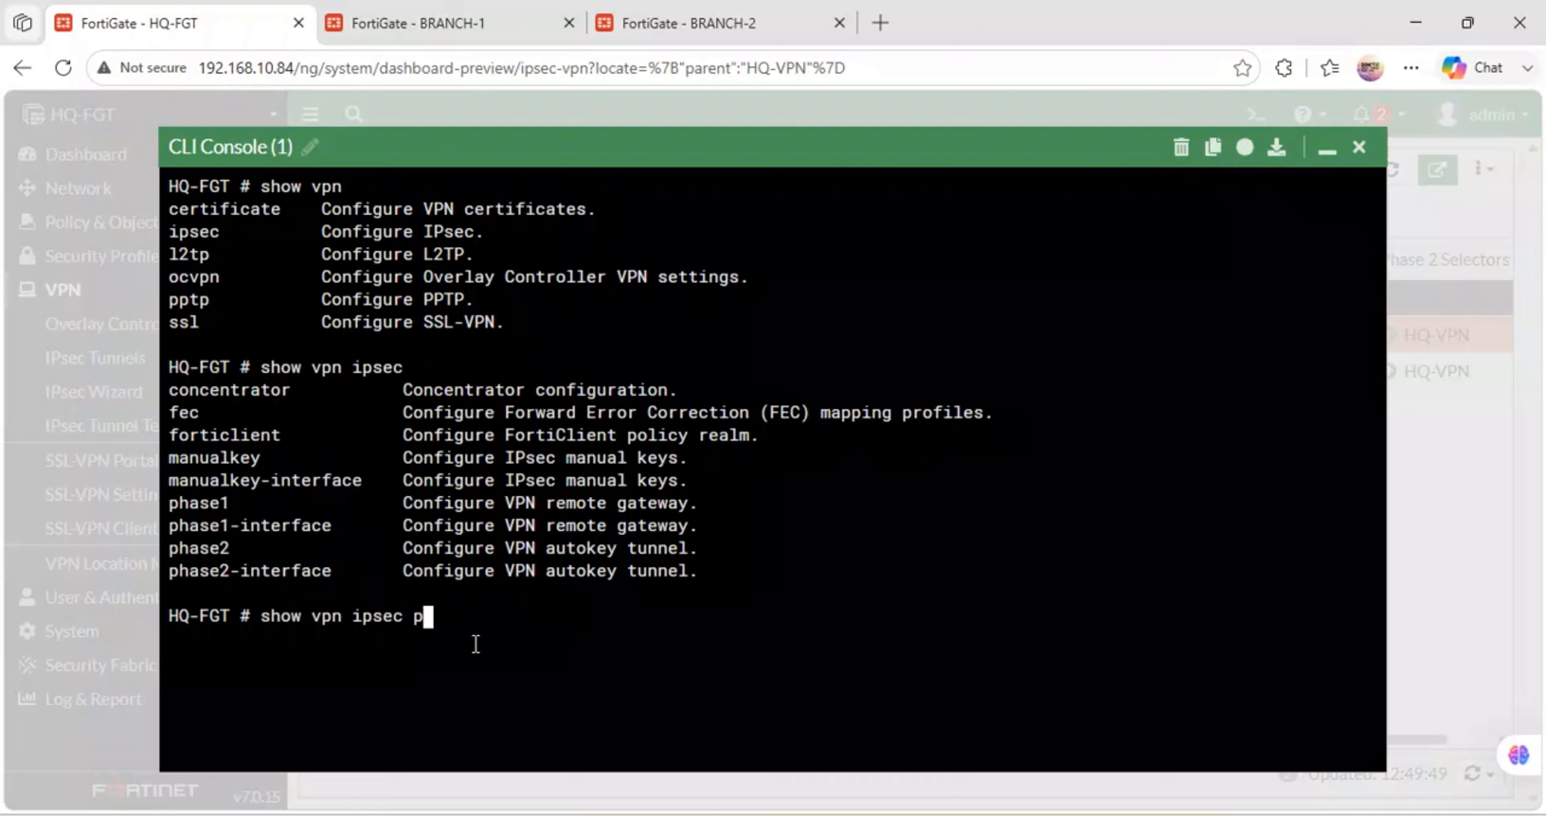
{"action": "type", "text": "hase1"}
{"action": "key", "text": "Return"}
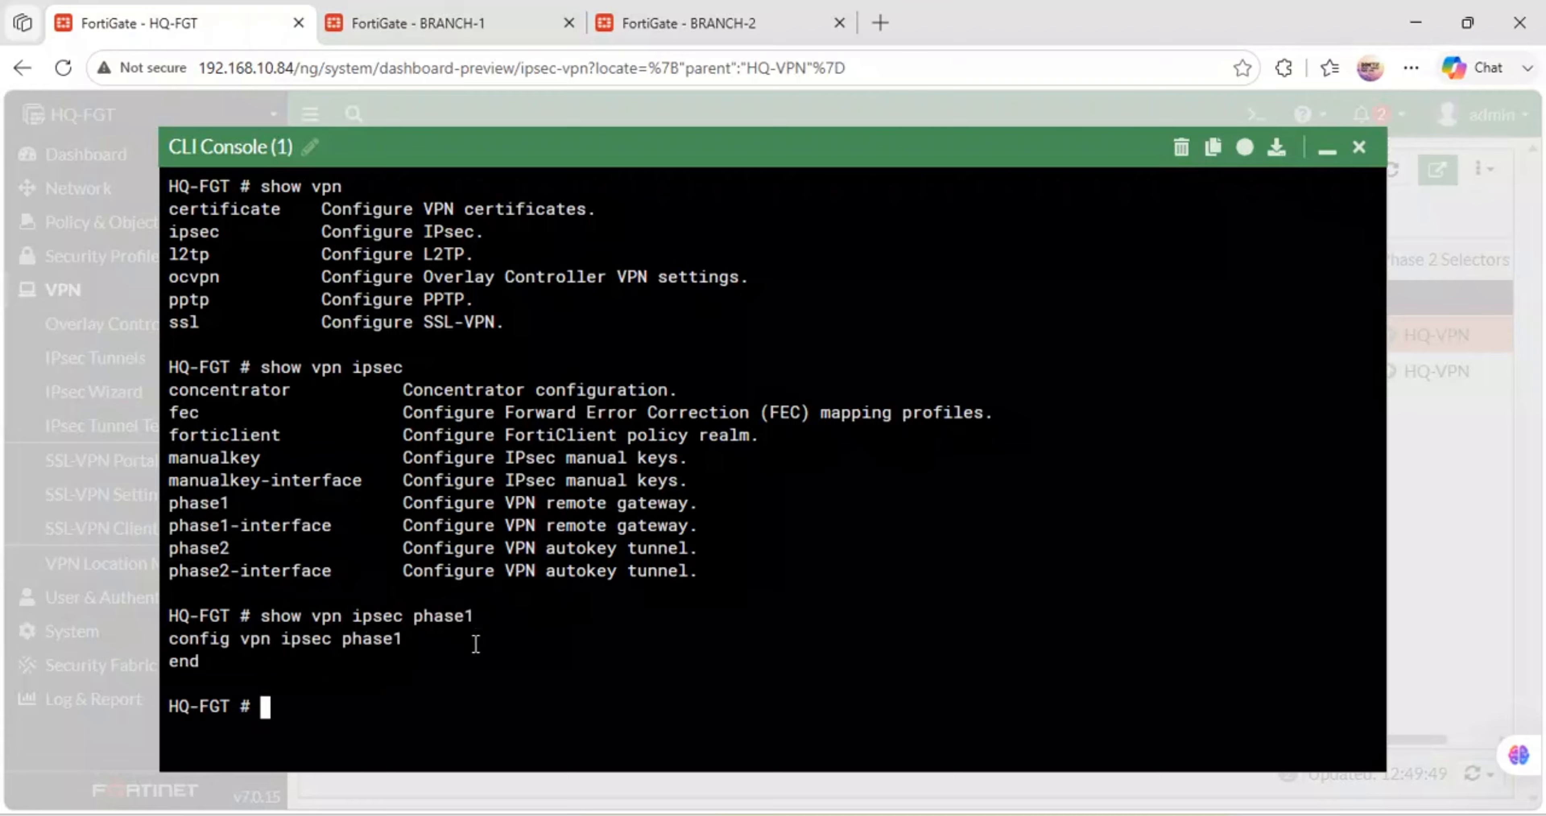
{"action": "key", "text": "Up"}
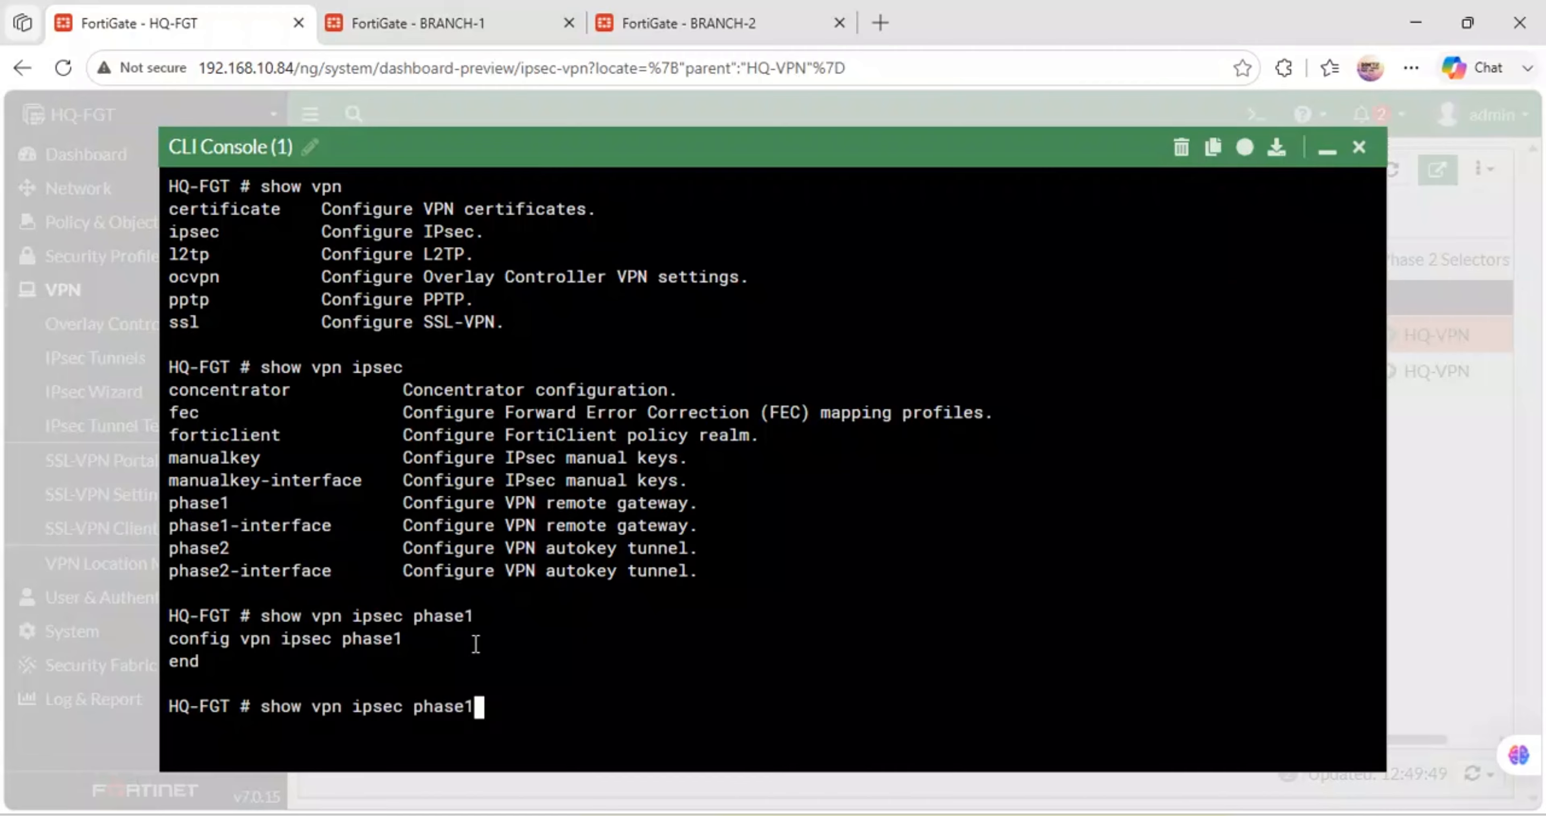
{"action": "key", "text": "question"}
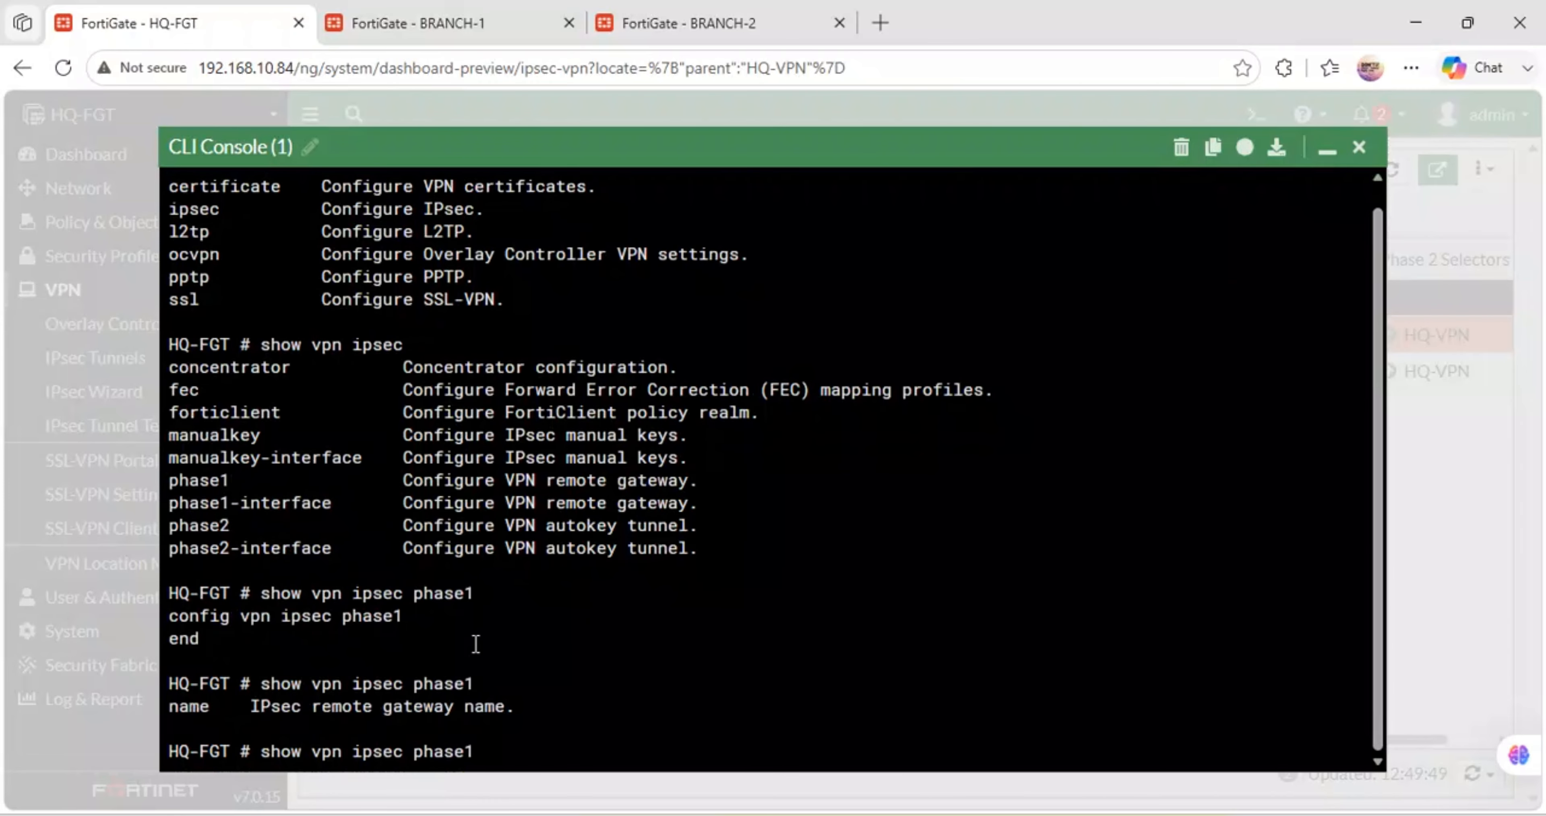
{"action": "key", "text": "BackSpace"}
{"action": "key", "text": "BackSpace"}
{"action": "key", "text": "BackSpace"}
{"action": "key", "text": "BackSpace"}
{"action": "key", "text": "BackSpace"}
{"action": "key", "text": "BackSpace"}
{"action": "key", "text": "BackSpace"}
{"action": "key", "text": "BackSpace"}
{"action": "key", "text": "BackSpace"}
{"action": "key", "text": "BackSpace"}
{"action": "key", "text": "BackSpace"}
{"action": "key", "text": "BackSpace"}
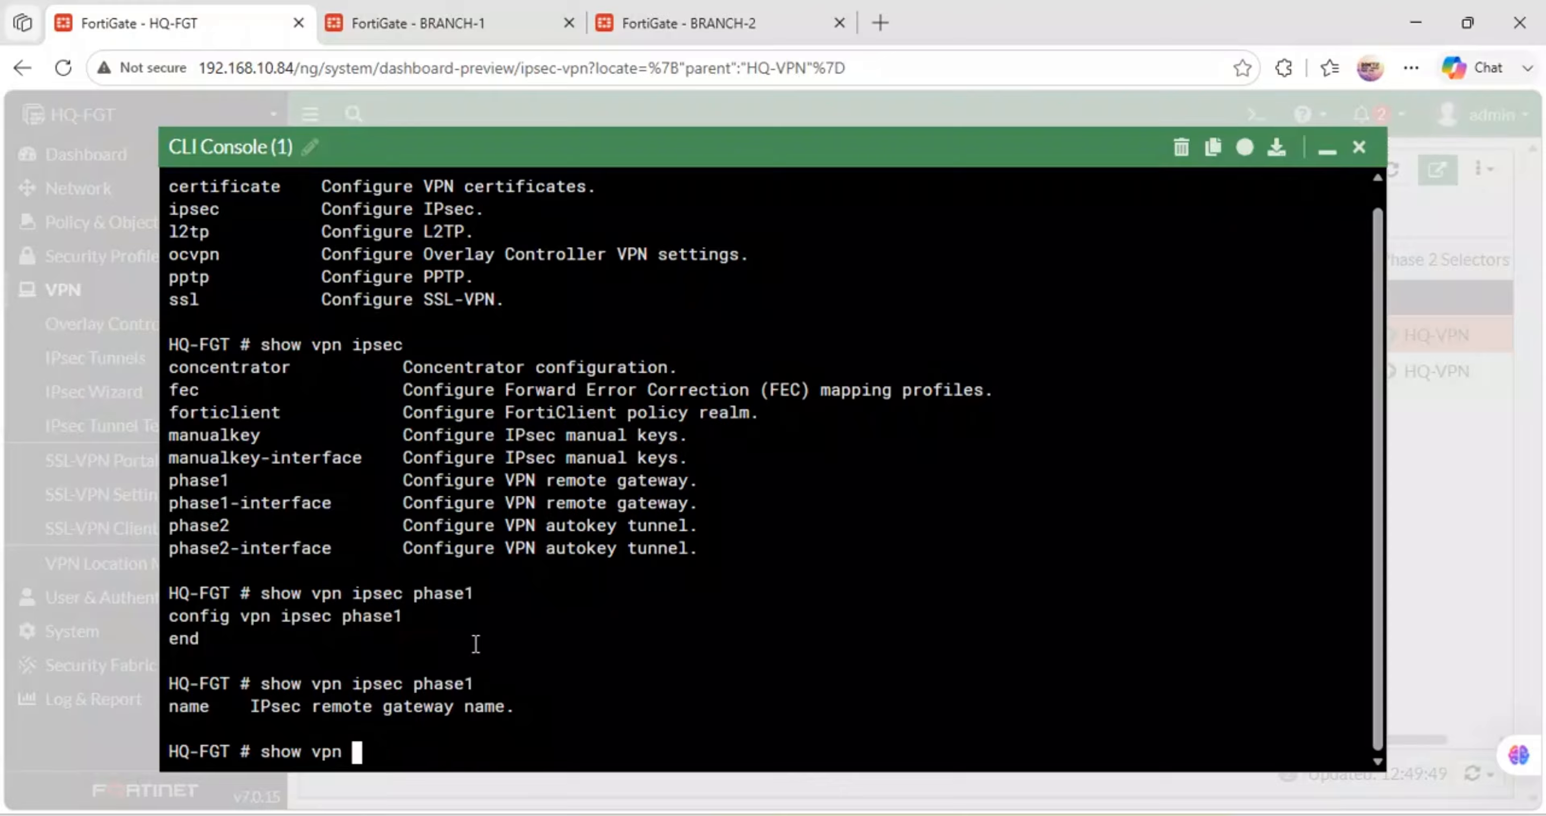
{"action": "left_click_drag", "start_coordinate": [1325, 175], "coordinate": [1331, 177]}
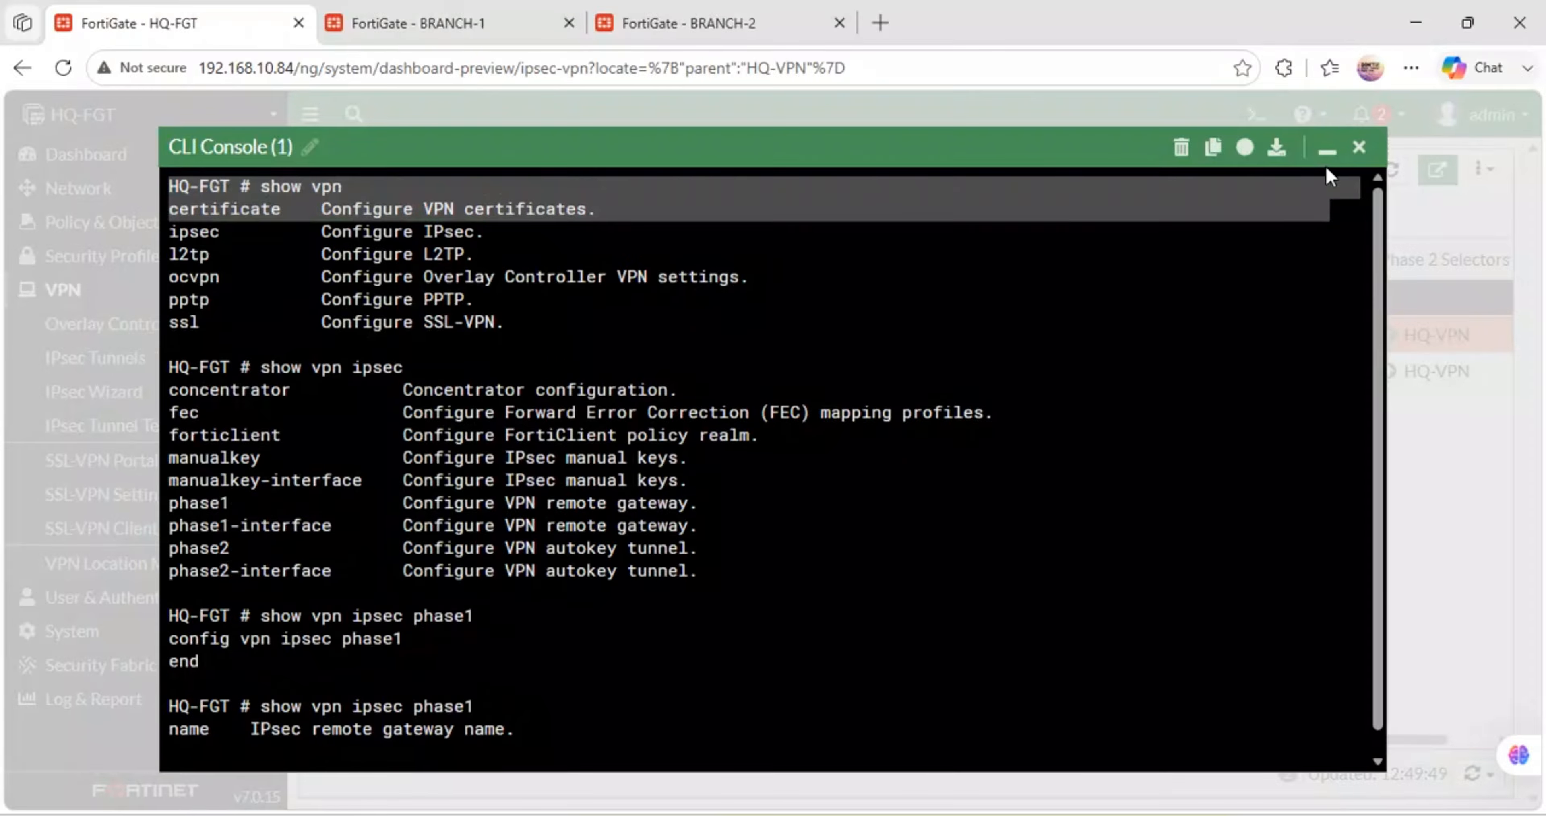
- Minimize the console and open HQ-FGT's VPN Events log under Log & Report > Events
{"action": "left_click", "coordinate": [1320, 150]}
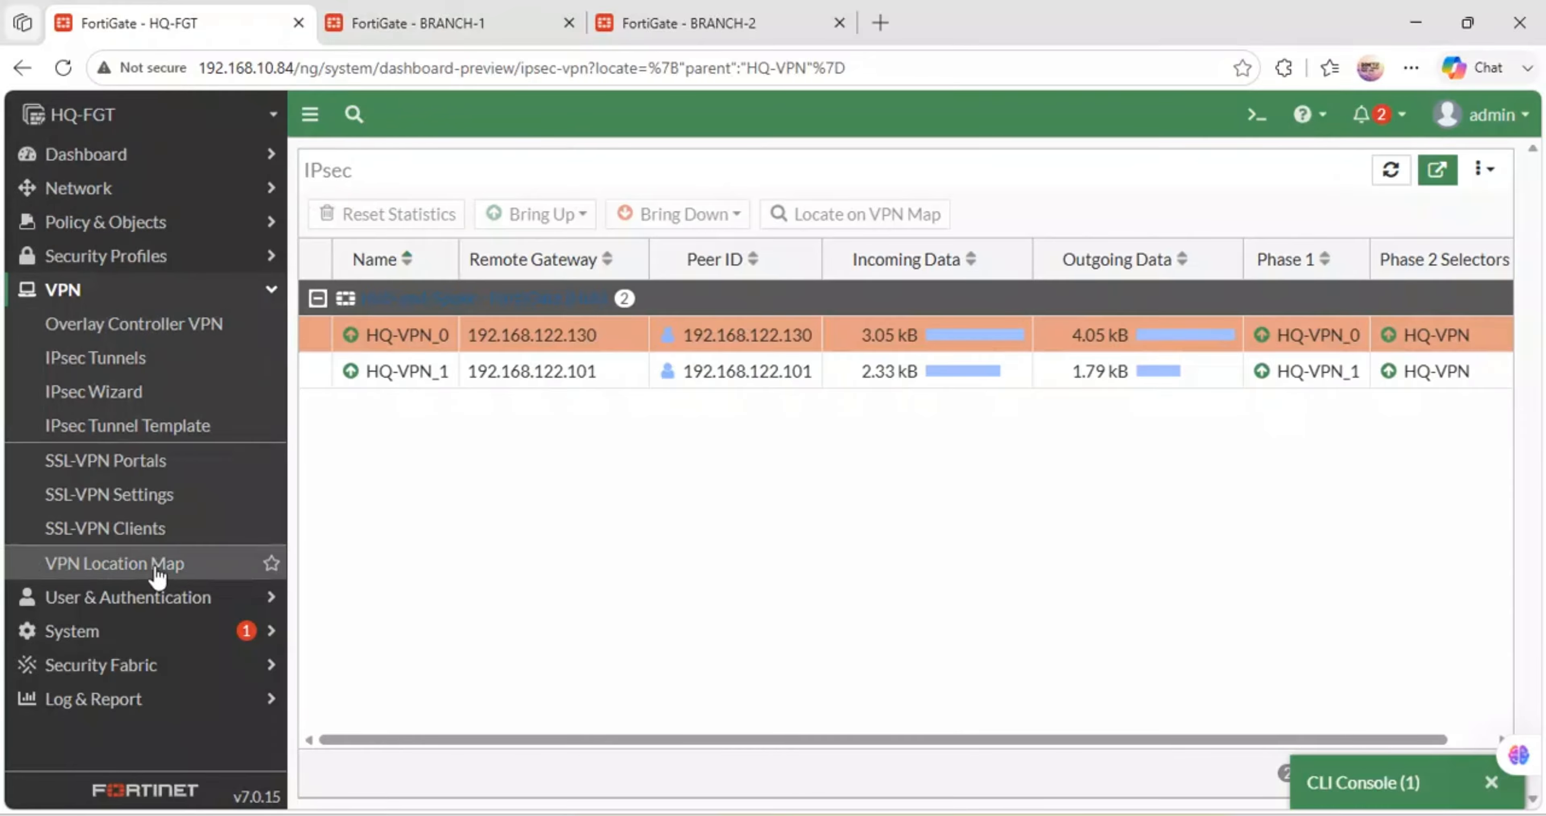
{"action": "left_click", "coordinate": [97, 700]}
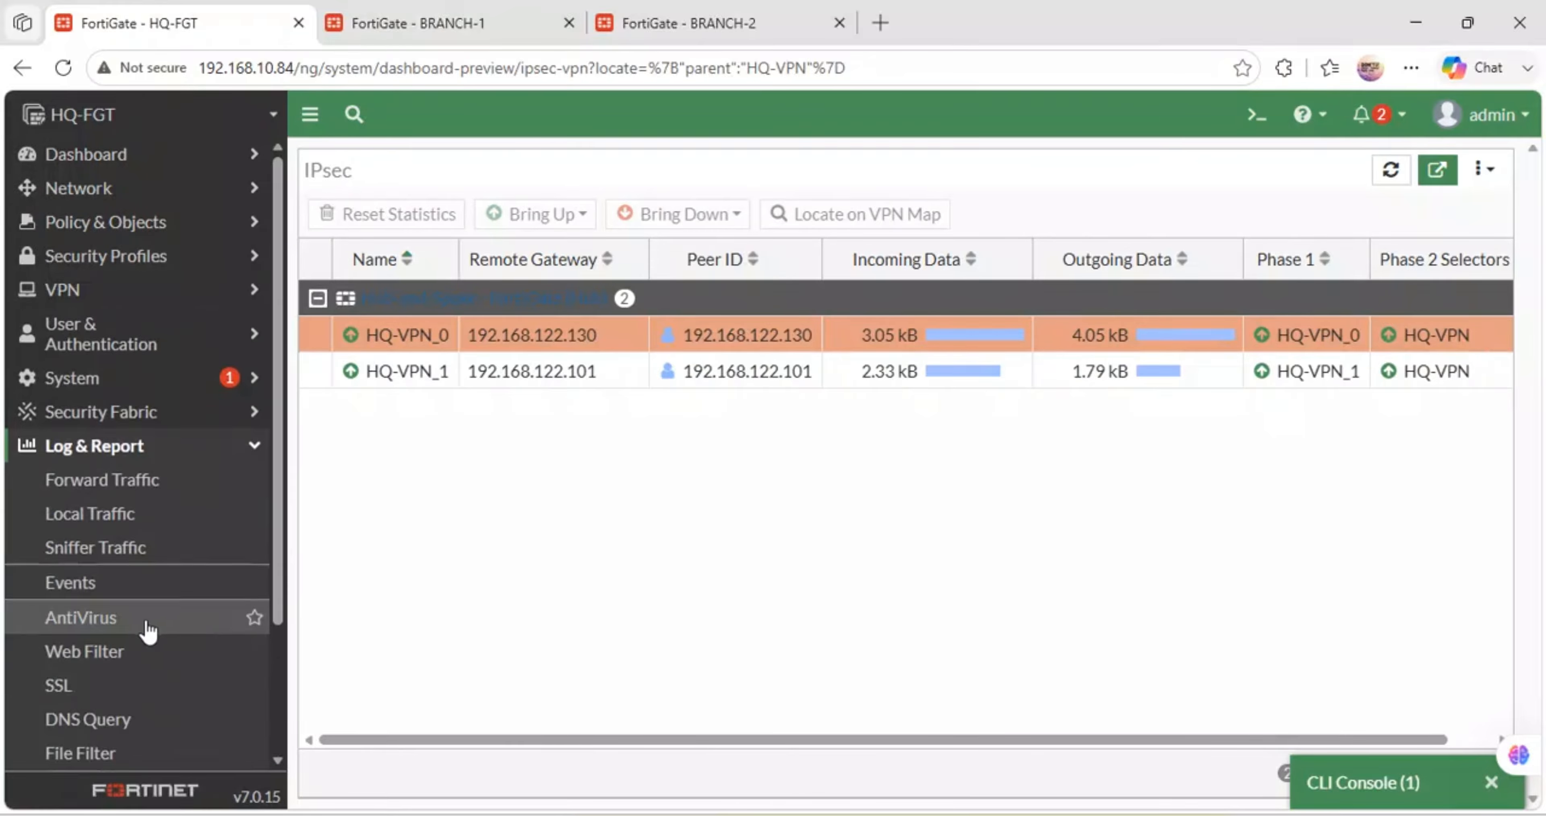
{"action": "left_click", "coordinate": [93, 585]}
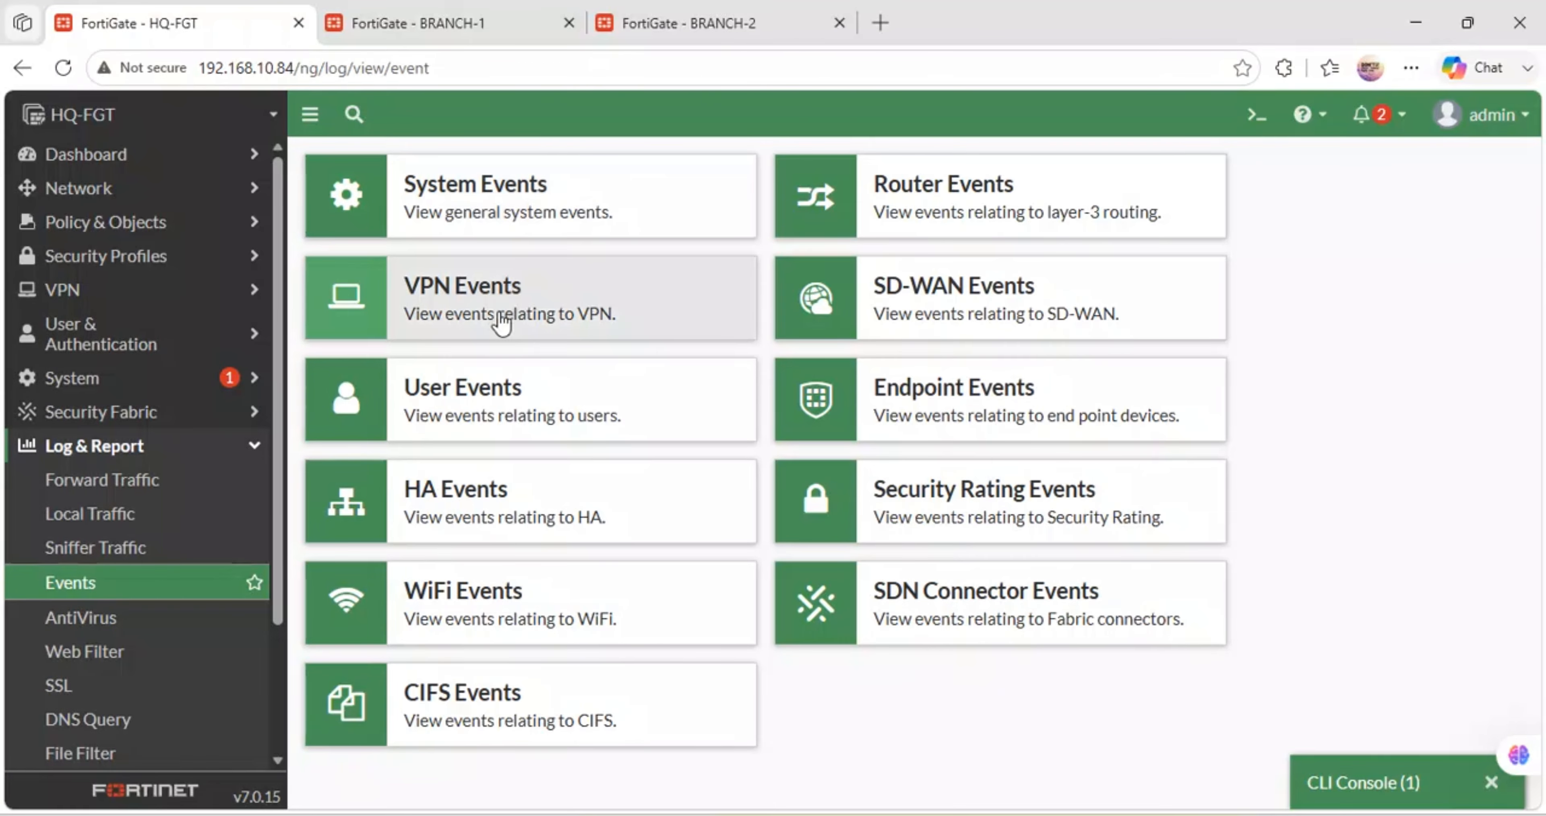
{"action": "left_click", "coordinate": [502, 321]}
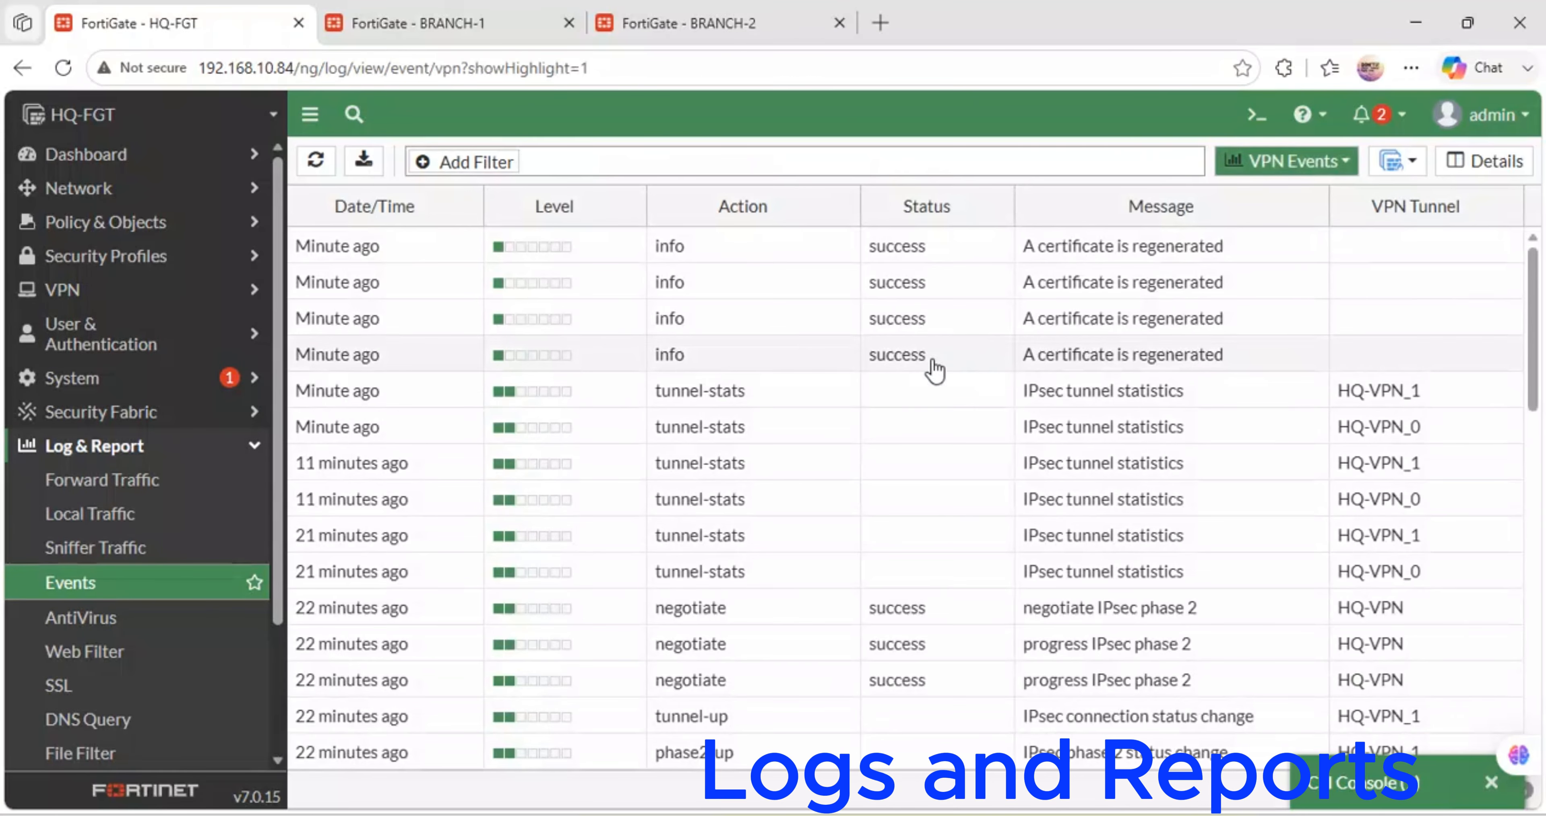
{"action": "scroll", "coordinate": [774, 370], "scroll_direction": "down", "scroll_amount": 3}
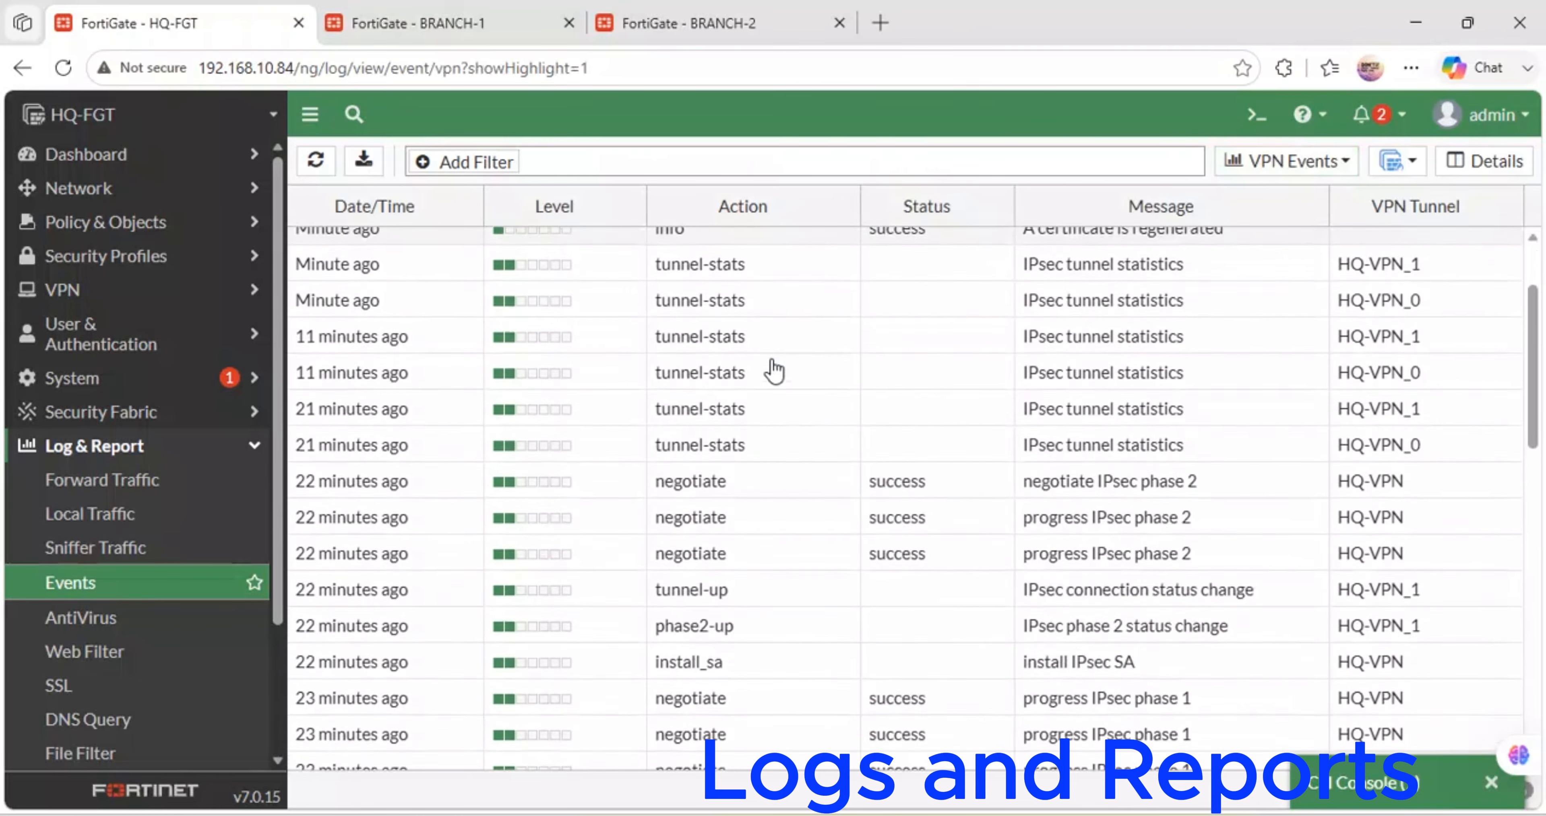